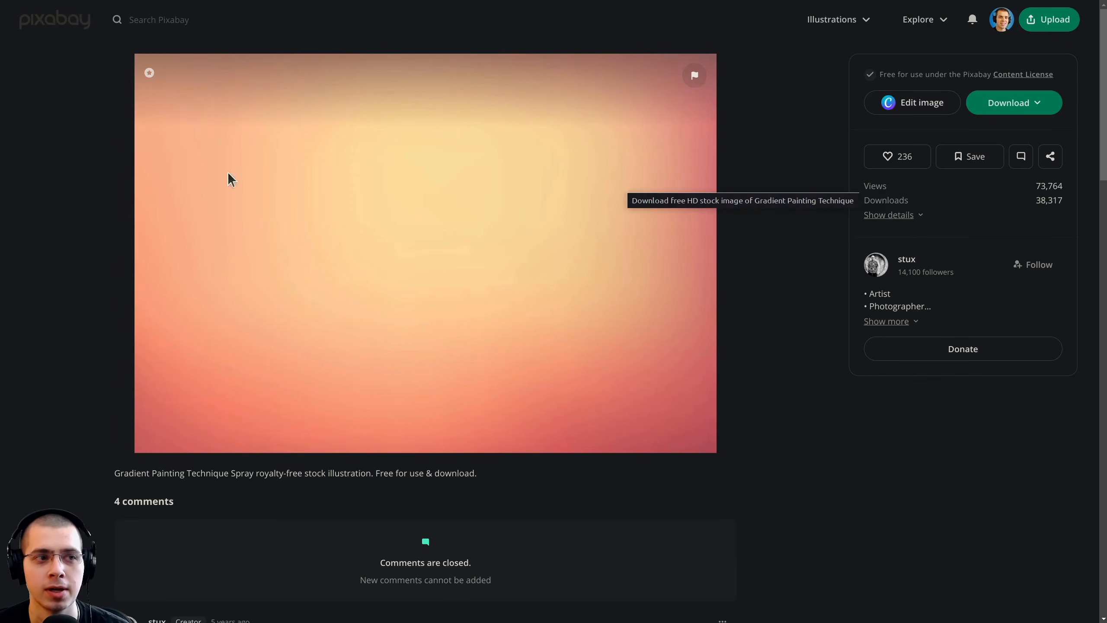
# Step: Show the available download sizes of the gradient painting illustration
pyautogui.click(1024, 109)
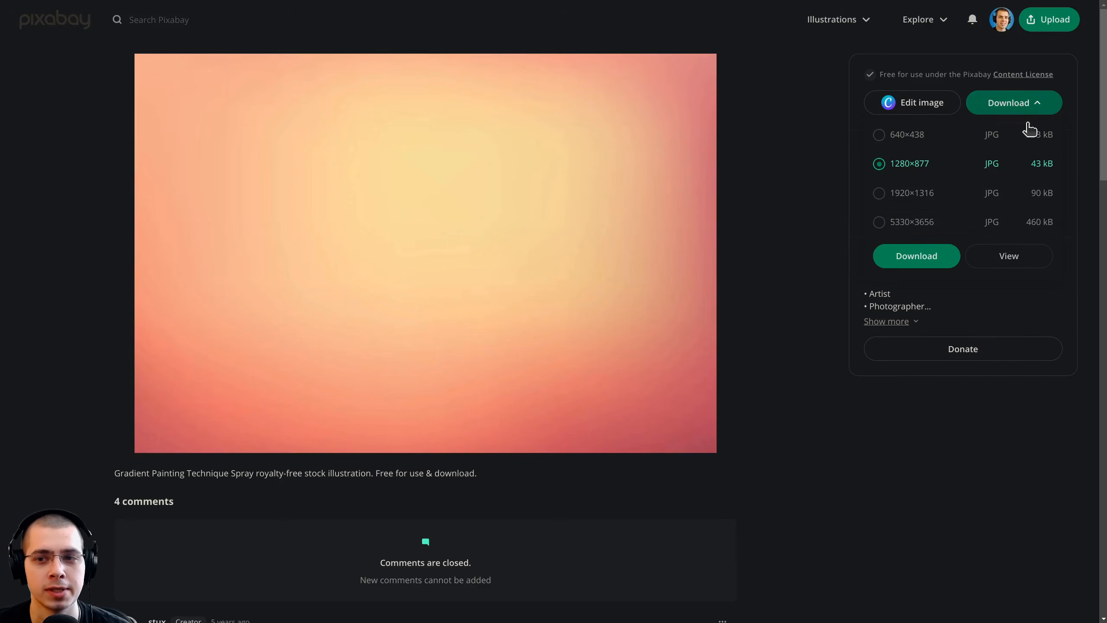
pyautogui.click(862, 509)
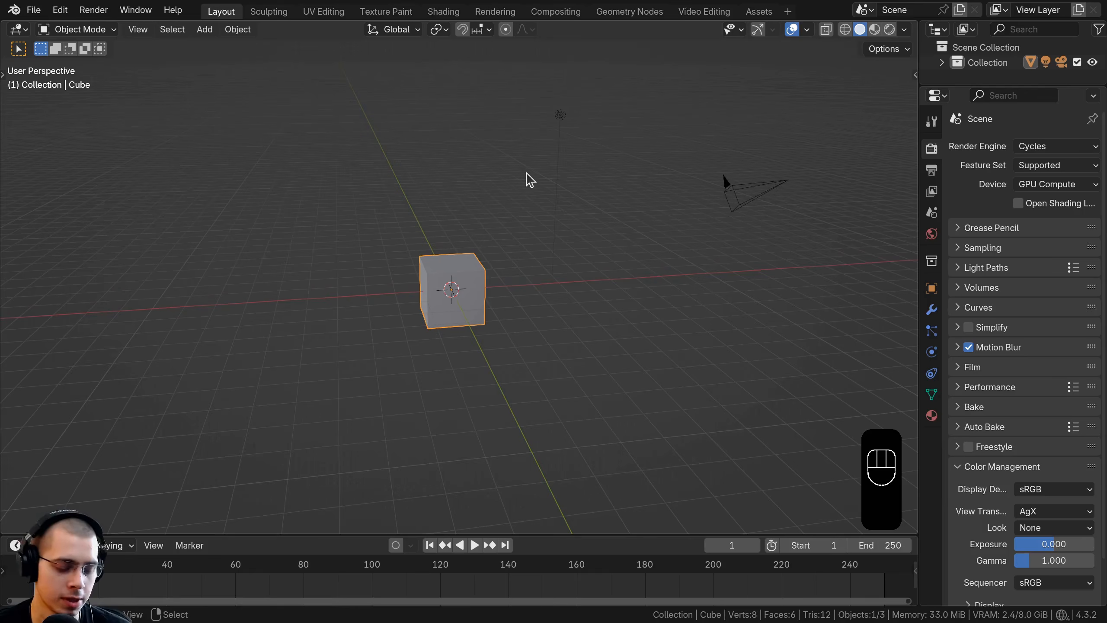
# Step: Switch to Blender and delete all objects of the default scene
pyautogui.press('a')
pyautogui.press('a')
pyautogui.press('x')
pyautogui.click(506, 147)
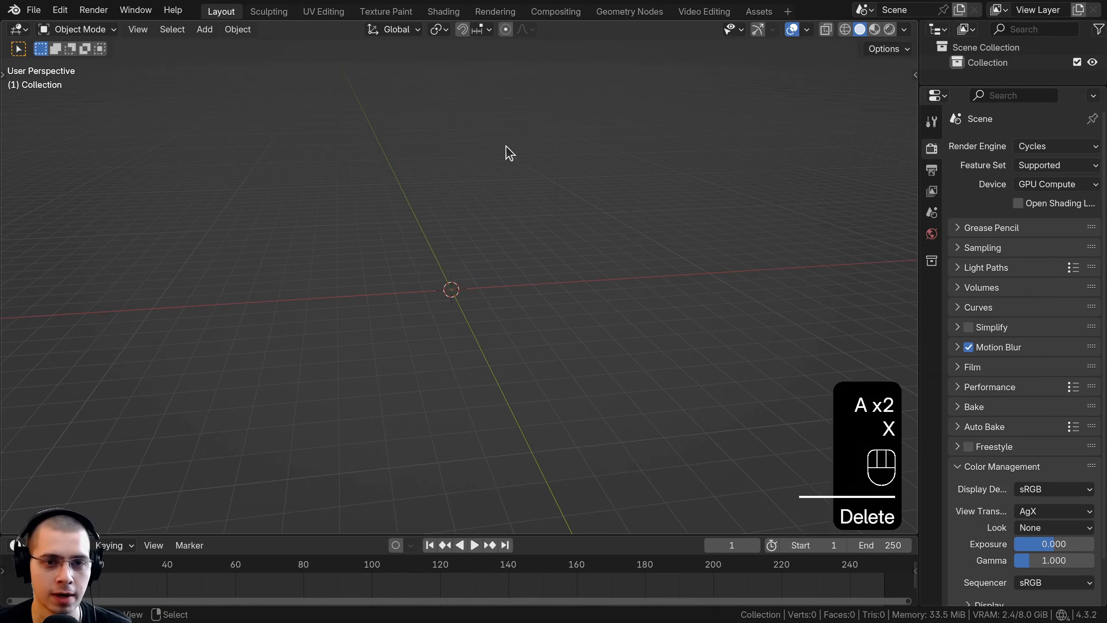
# Step: Add a cylinder mesh at the scene origin
pyautogui.moveTo(506, 151); pyautogui.dragTo(470, 186, button='middle')
pyautogui.hotkey('shift', 'a')
pyautogui.moveTo(451, 186)
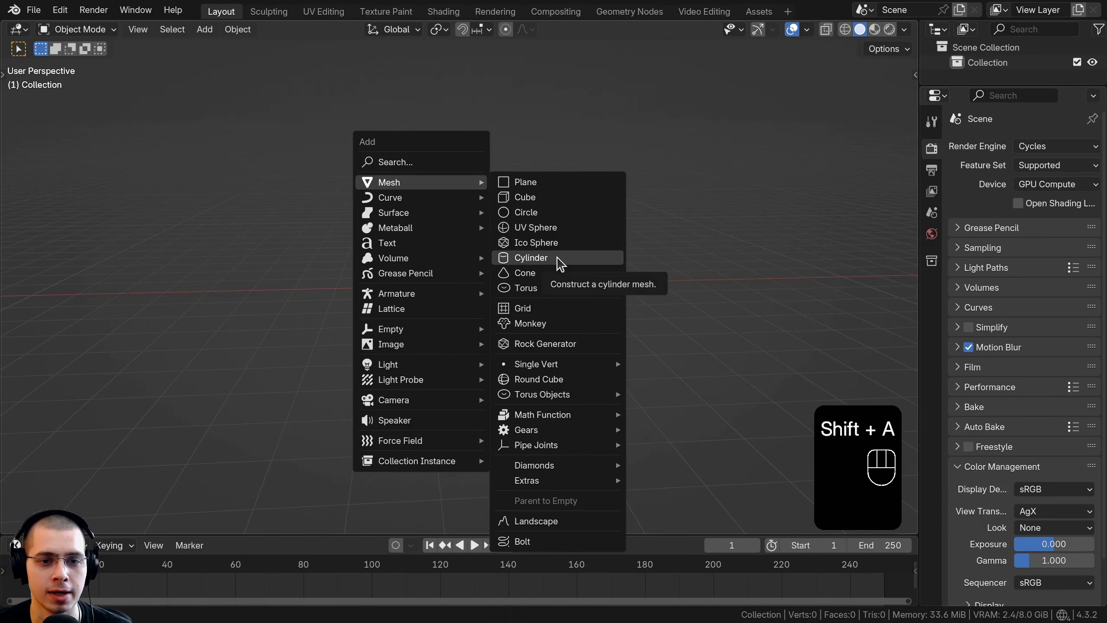
pyautogui.click(531, 257)
# Step: Scale the cylinder uniformly to 0.2 and apply its scale
pyautogui.scroll(2, 562, 262)
pyautogui.press('s')
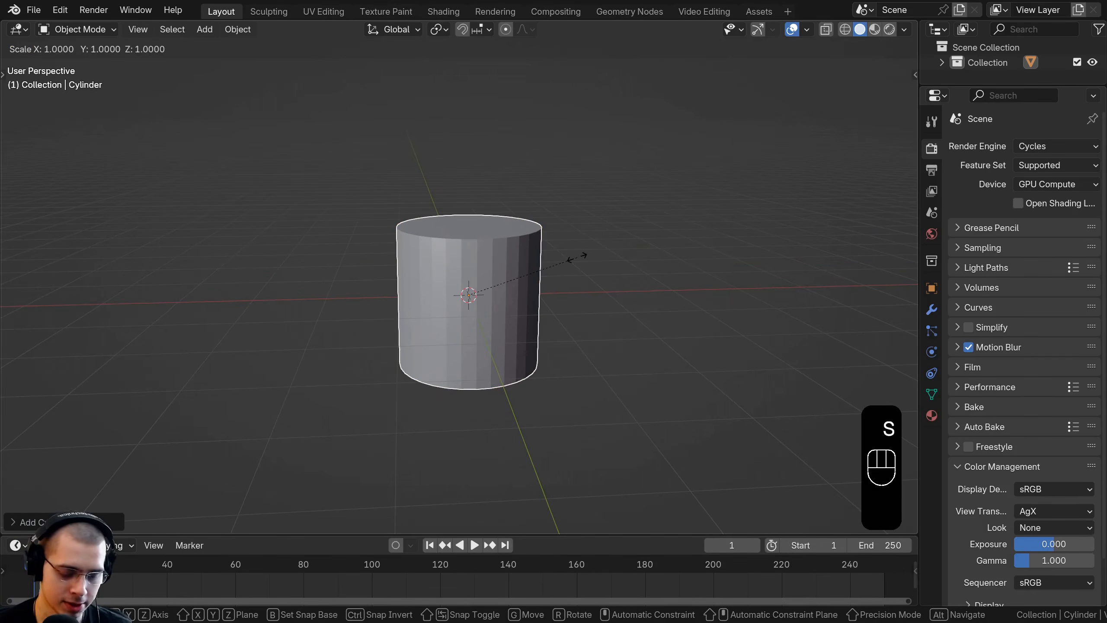
pyautogui.write('0.2')
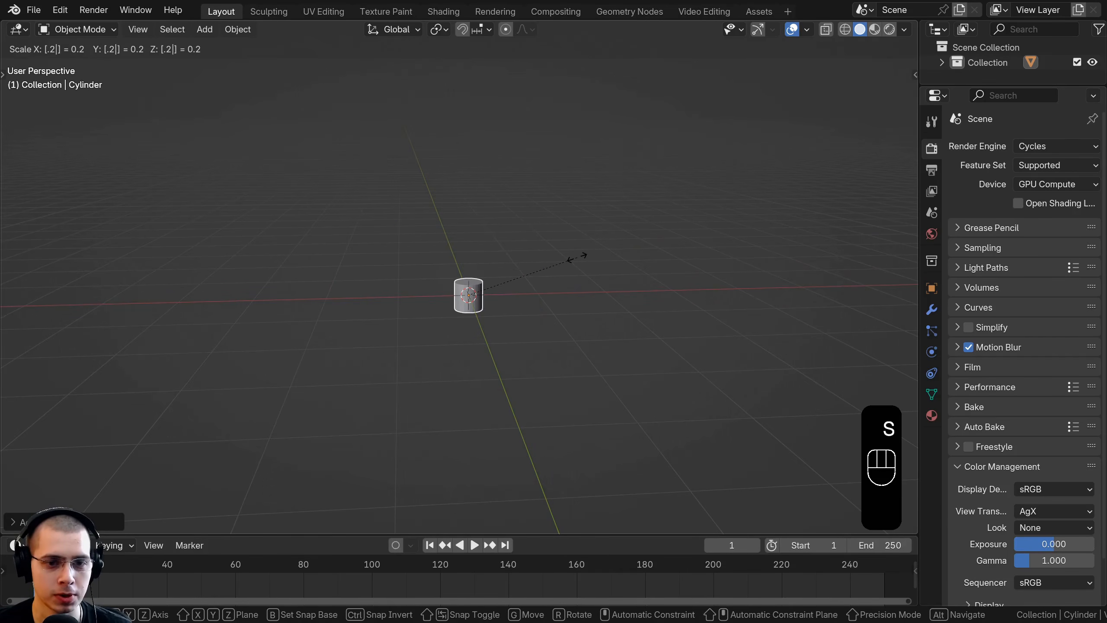
pyautogui.click(579, 261)
pyautogui.scroll(4, 425, 265)
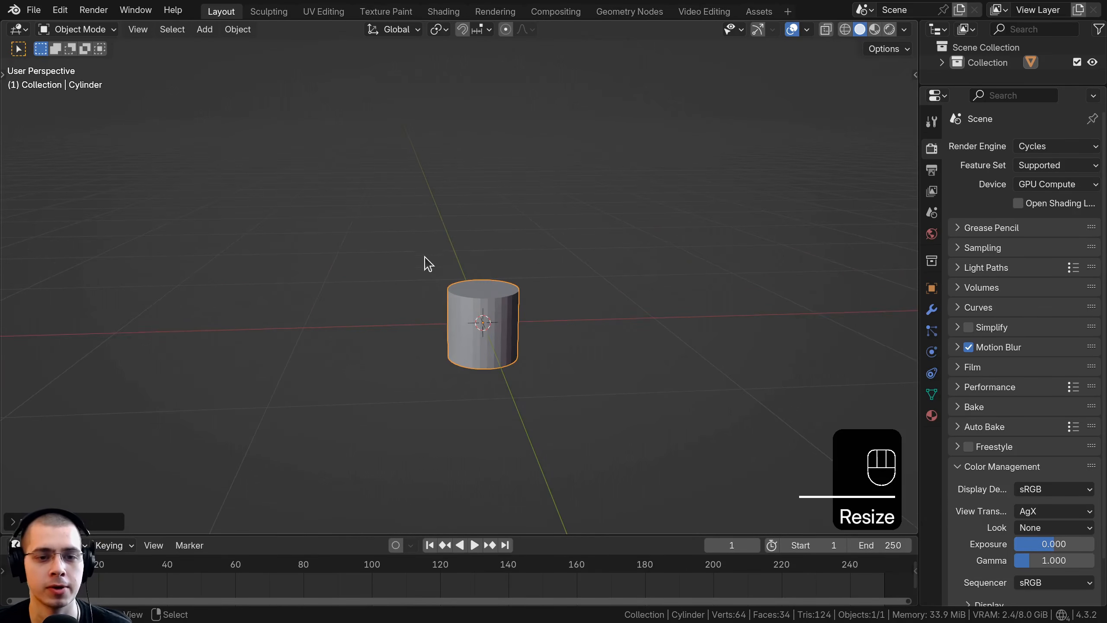
pyautogui.hotkey('ctrl', 'a')
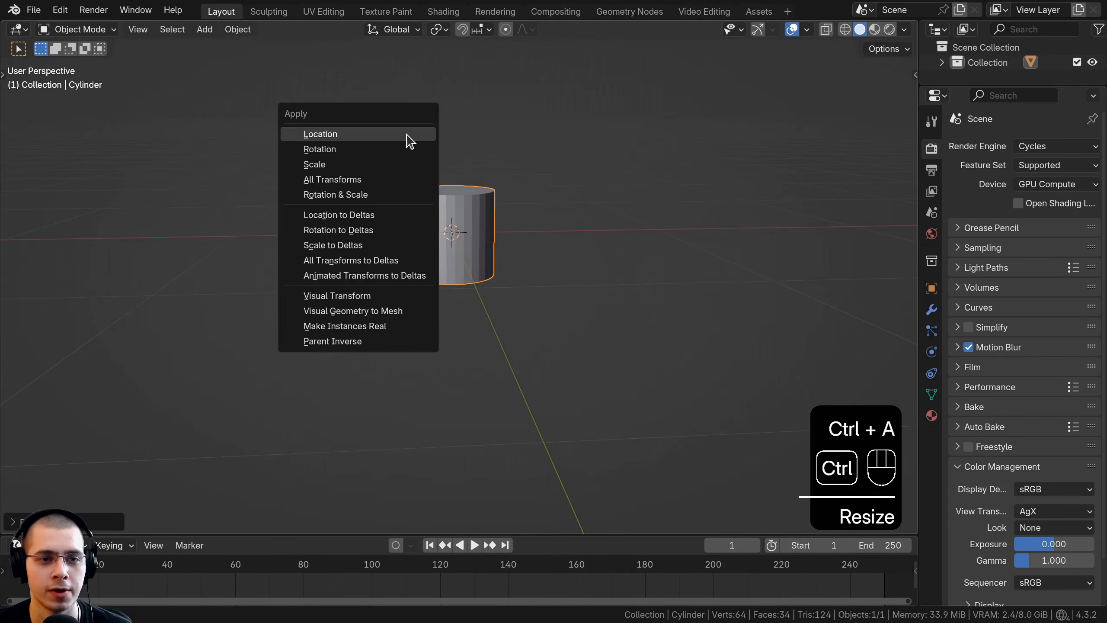
pyautogui.click(335, 166)
# Step: Put the cylinder into Edit Mode with face selection enabled
pyautogui.keyDown('shift'); pyautogui.moveTo(380, 191); pyautogui.dragTo(406, 211, button='middle'); pyautogui.keyUp('shift')
pyautogui.scroll(1, 375, 210)
pyautogui.keyDown('shift'); pyautogui.moveTo(320, 203); pyautogui.dragTo(273, 231, button='middle'); pyautogui.keyUp('shift')
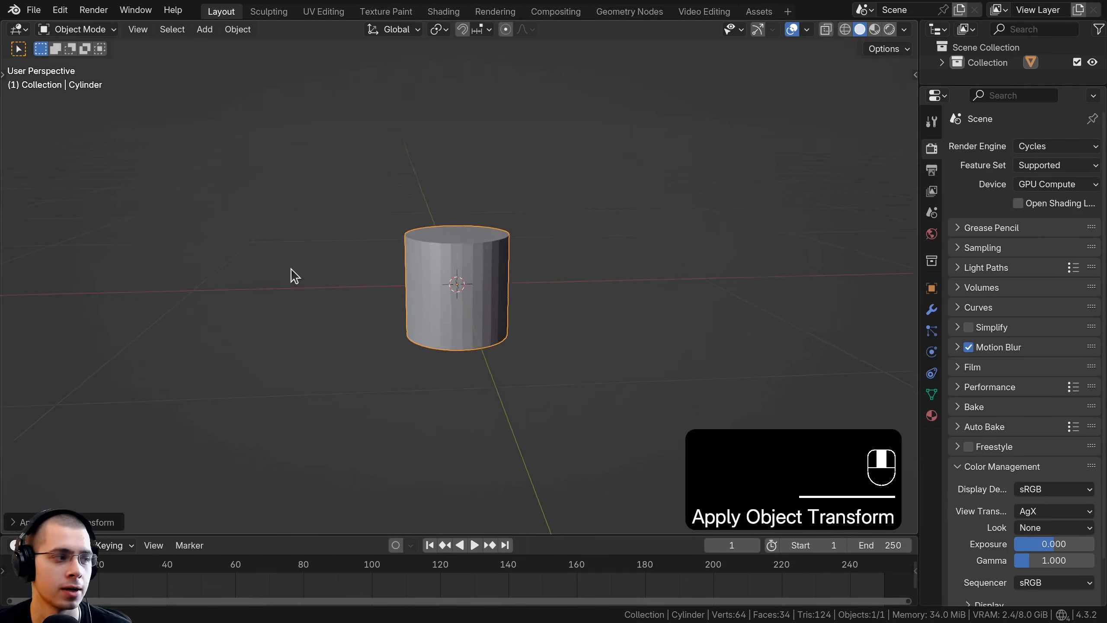
pyautogui.press('Tab')
pyautogui.scroll(1, 291, 274)
pyautogui.moveTo(291, 273); pyautogui.dragTo(304, 218, button='middle')
pyautogui.click(149, 29)
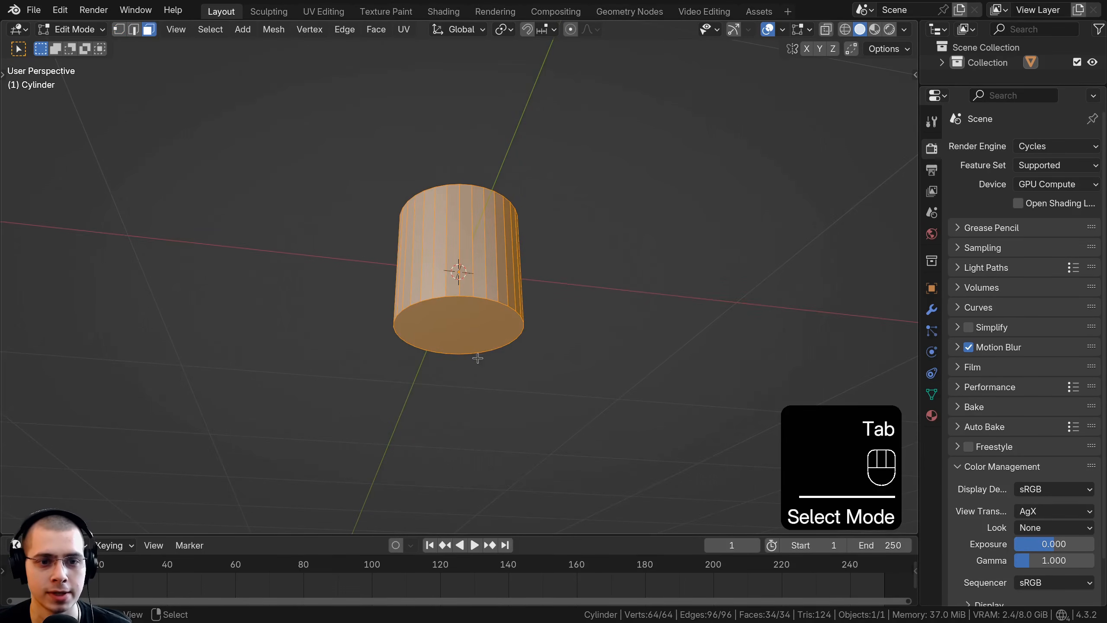
# Step: Move the cylinder's bottom face down along the Z axis in front view to make the body nearly twice as tall
pyautogui.click(463, 319)
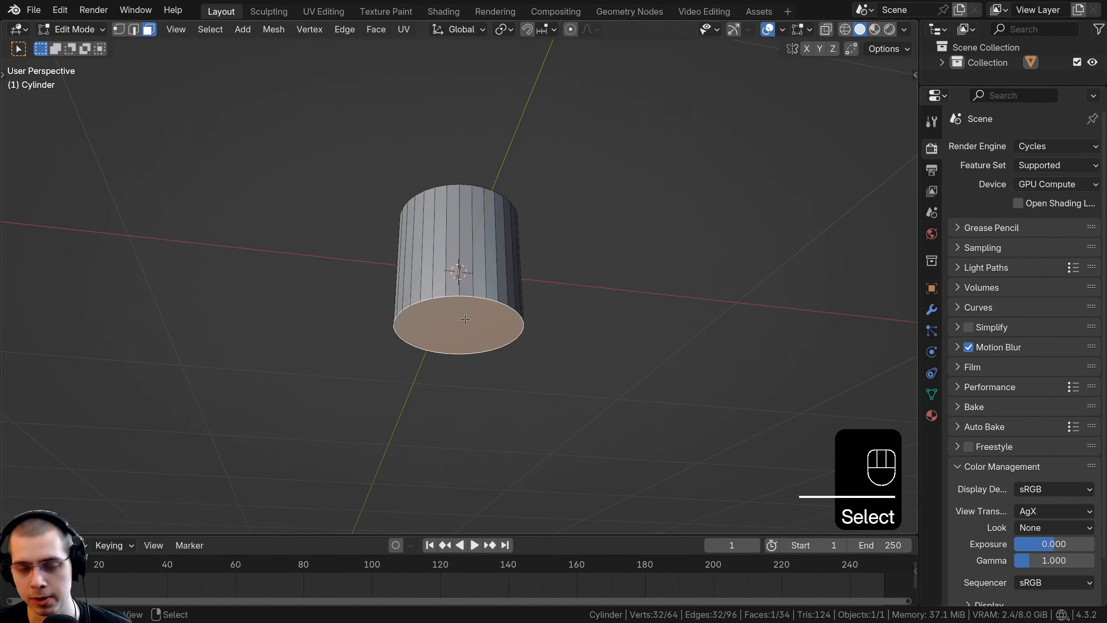
pyautogui.press('KP_1')
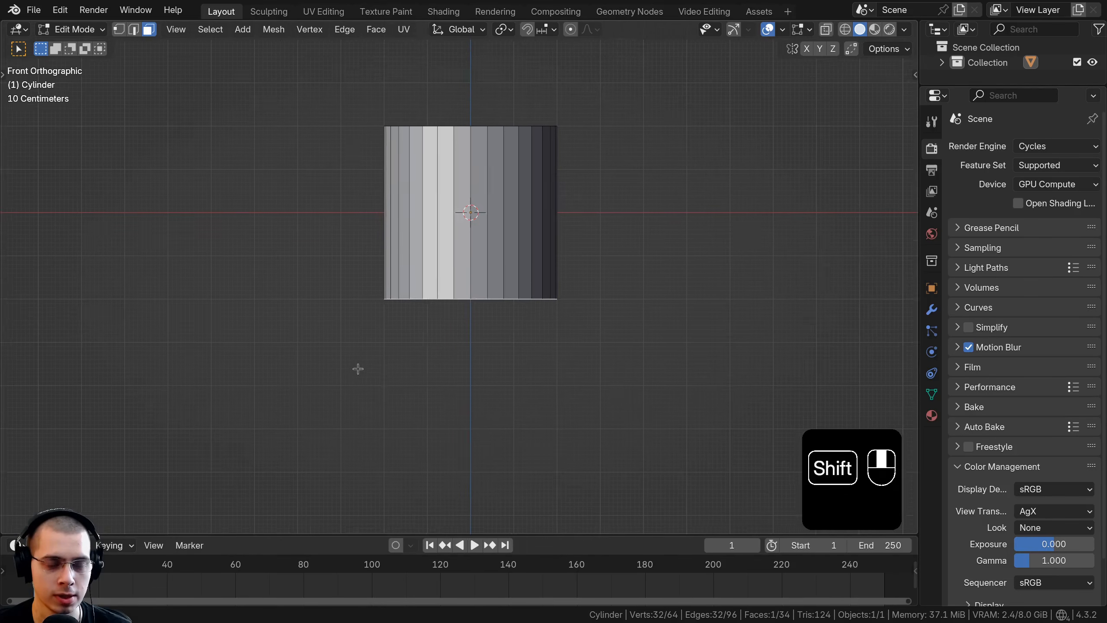
pyautogui.keyDown('shift'); pyautogui.moveTo(358, 369); pyautogui.dragTo(358, 346, button='middle'); pyautogui.keyUp('shift')
pyautogui.press('g')
pyautogui.press('g')
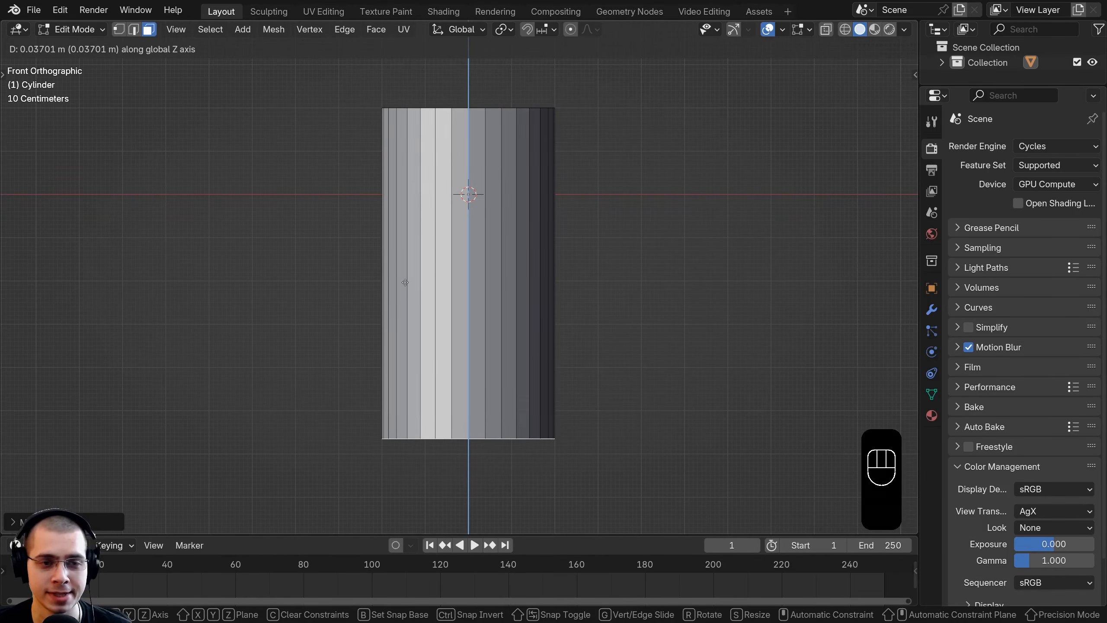
pyautogui.click(404, 281)
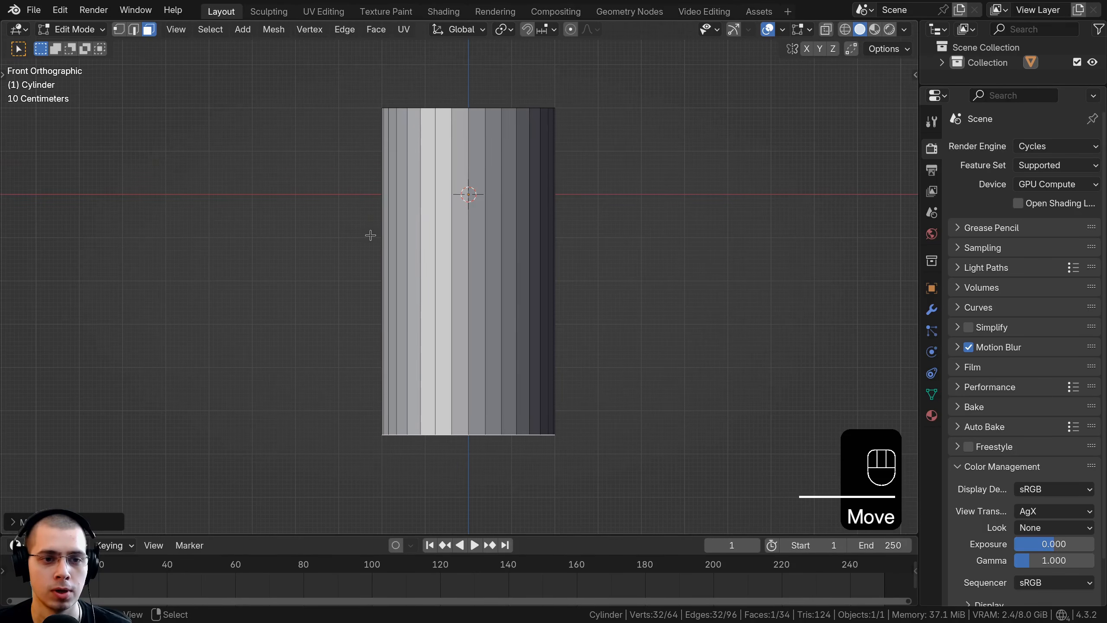
pyautogui.press('g')
pyautogui.press('z')
pyautogui.keyDown('shift'); pyautogui.click(391, 413); pyautogui.keyUp('shift')
# Step: Scale the bottom face to 0.05 so that the cylinder tapers into a cone
pyautogui.keyDown('shift'); pyautogui.moveTo(505, 352); pyautogui.dragTo(504, 356, button='middle'); pyautogui.keyUp('shift')
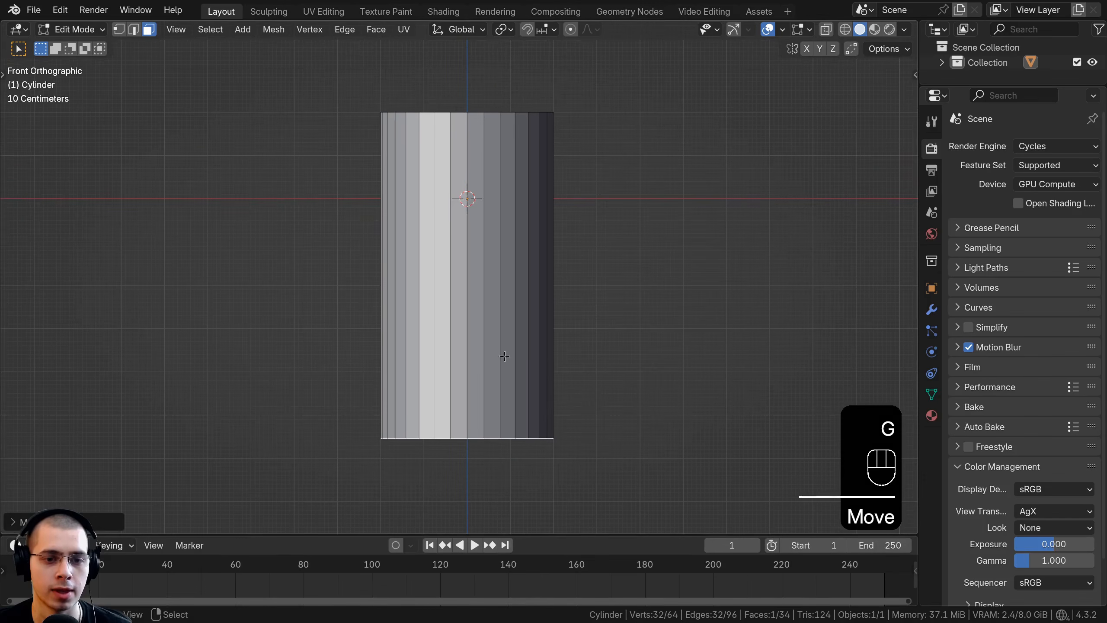
pyautogui.keyDown('shift'); pyautogui.moveTo(504, 356); pyautogui.dragTo(492, 364, button='middle'); pyautogui.keyUp('shift')
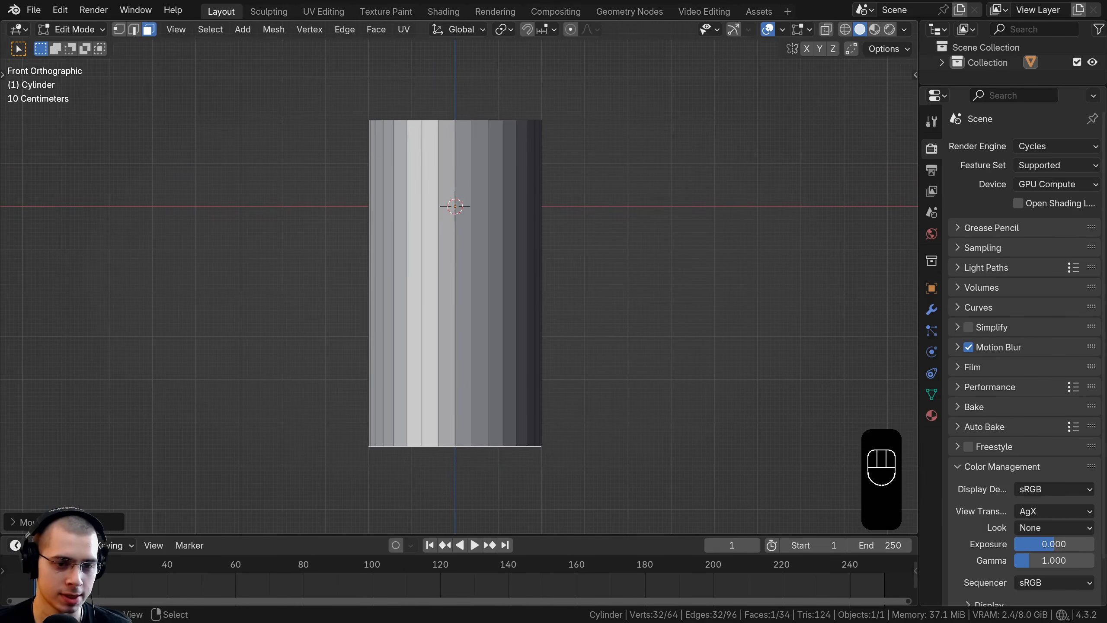
pyautogui.write('s')
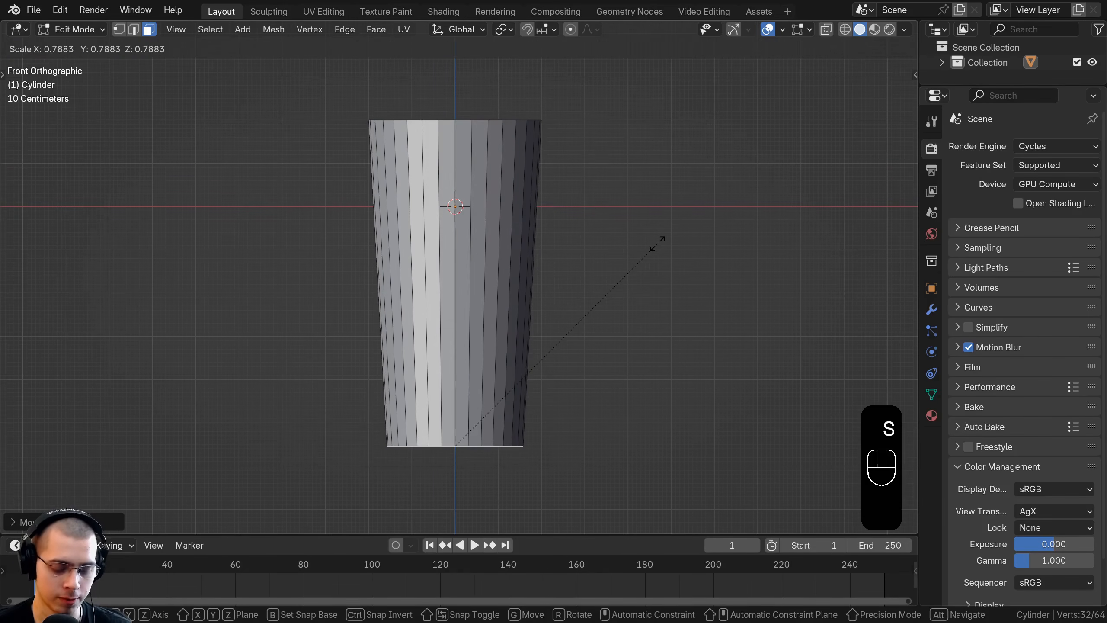
pyautogui.write('.05')
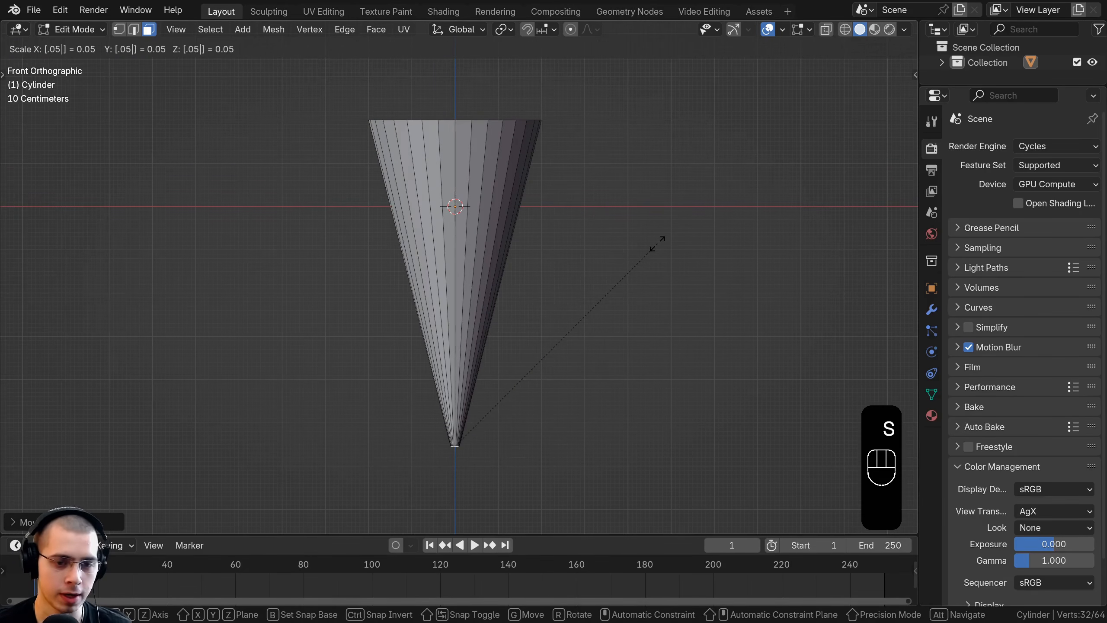
pyautogui.click(658, 243)
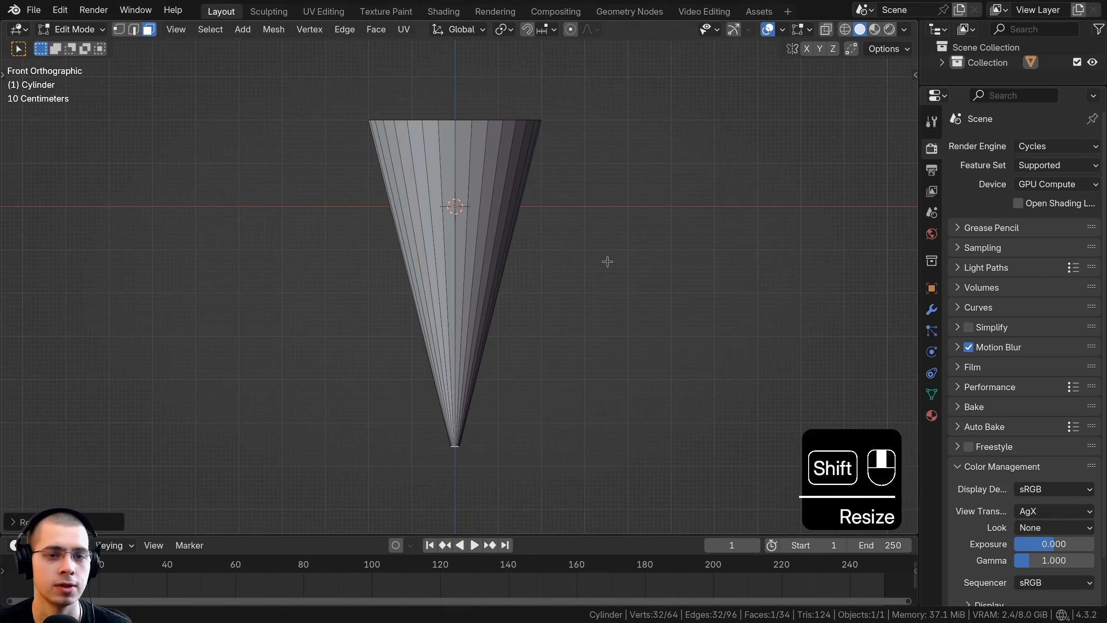
# Step: Delete the large top face of the cone to leave it open
pyautogui.keyDown('shift'); pyautogui.moveTo(605, 262); pyautogui.dragTo(393, 201, button='middle'); pyautogui.keyUp('shift')
pyautogui.click(365, 181)
pyautogui.press('x')
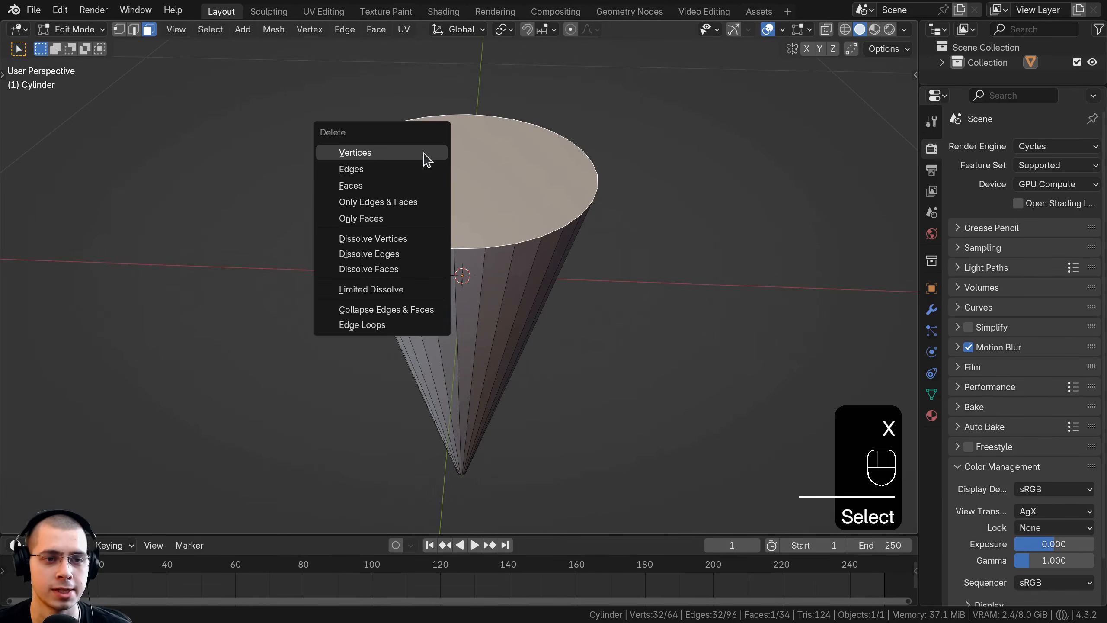
pyautogui.click(367, 192)
# Step: Add 20 evenly spaced horizontal loop cuts along the height of the cone
pyautogui.moveTo(383, 260); pyautogui.dragTo(500, 181, button='middle')
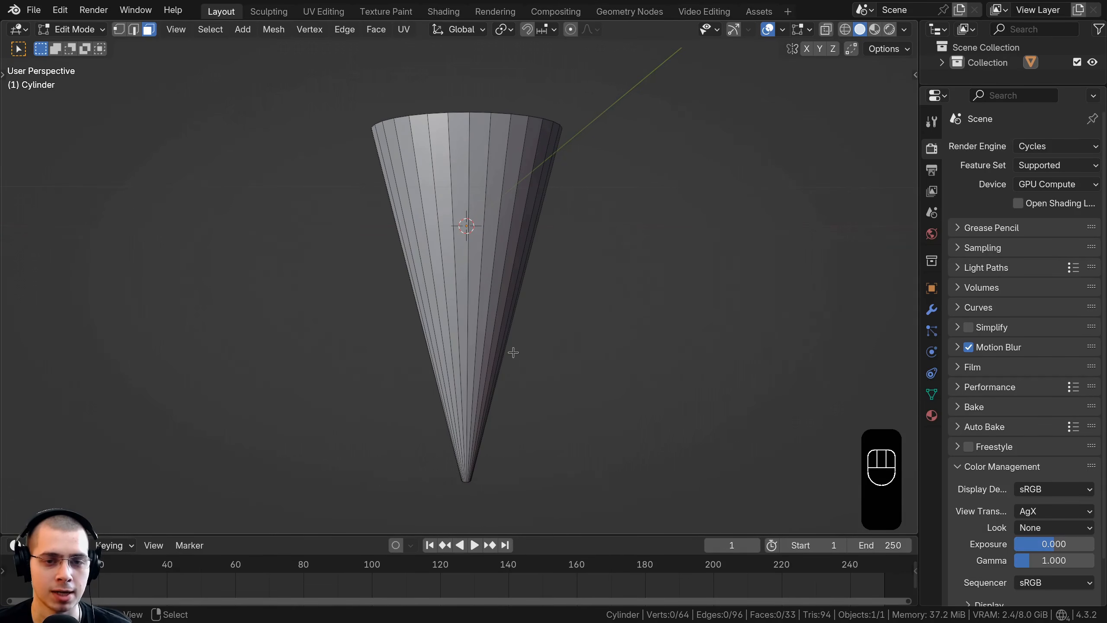
pyautogui.moveTo(513, 352); pyautogui.dragTo(545, 310, button='middle')
pyautogui.scroll(2, 573, 267)
pyautogui.scroll(-3, 566, 200)
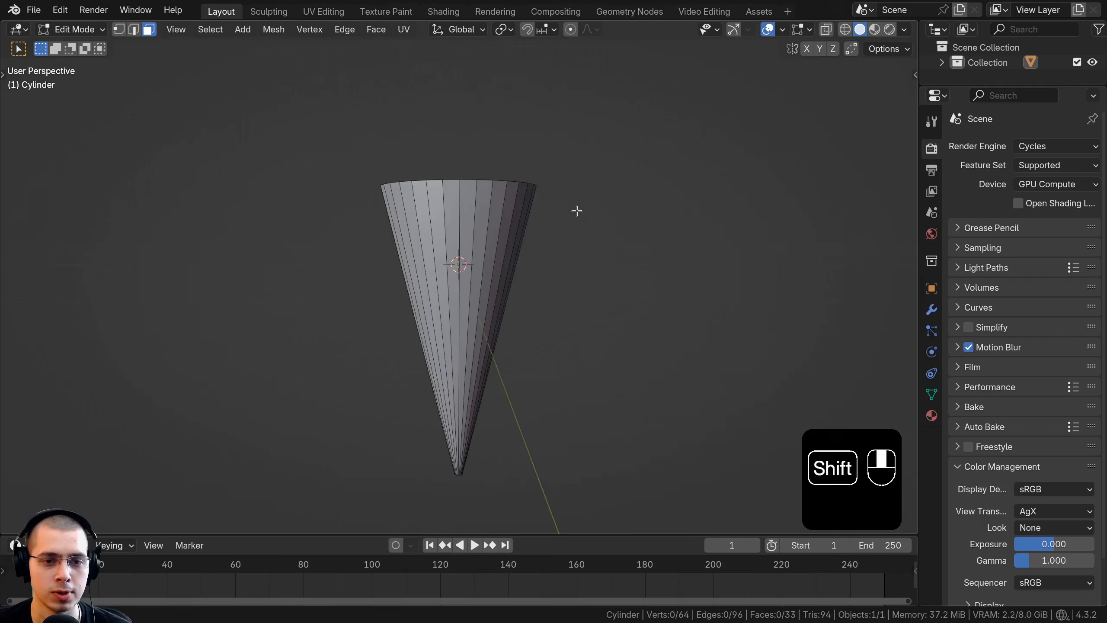
pyautogui.keyDown('shift'); pyautogui.moveTo(575, 210); pyautogui.dragTo(549, 237, button='middle'); pyautogui.keyUp('shift')
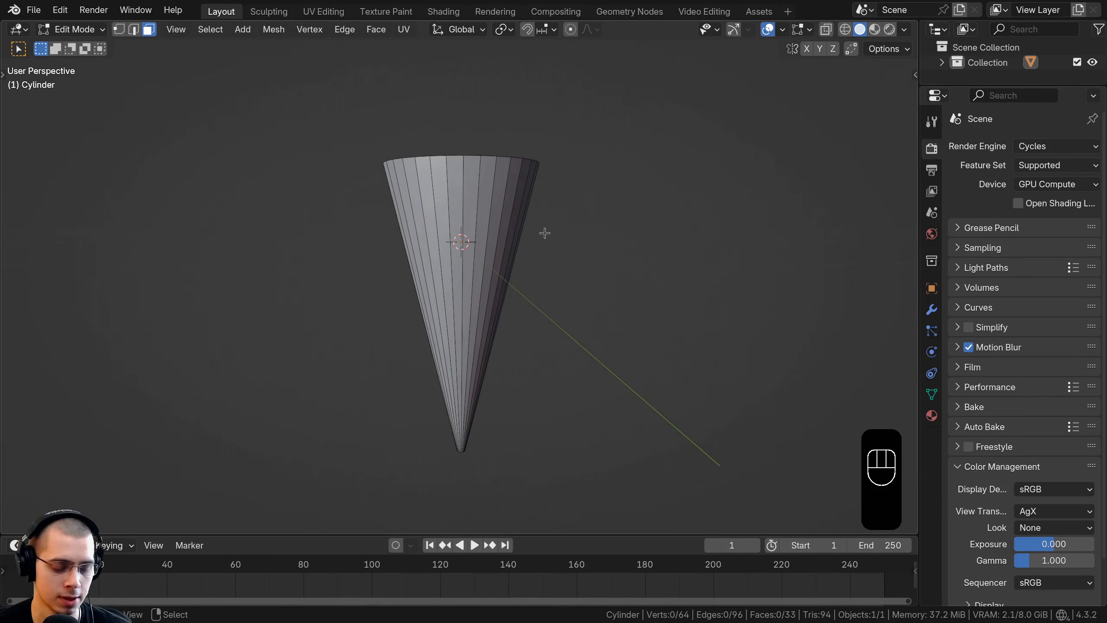
pyautogui.hotkey('ctrl', 'r')
pyautogui.hotkey('ctrl', 'r')
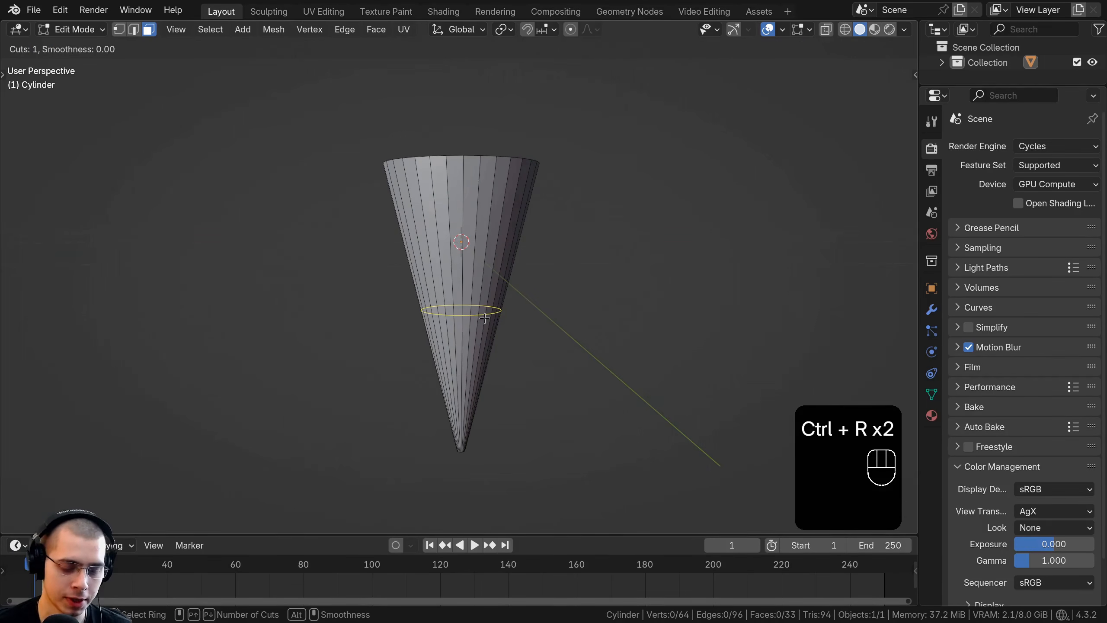
pyautogui.write('20')
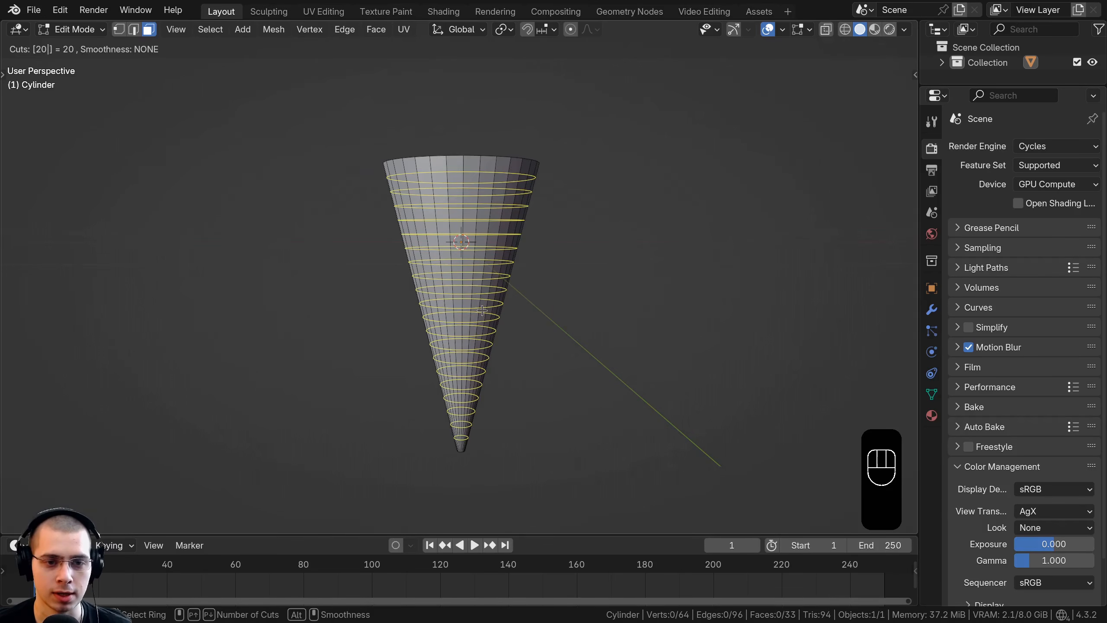
pyautogui.click(483, 313)
pyautogui.click(447, 379)
# Step: Examine the spacing of the loop cuts from the cone's open rim down to its tip
pyautogui.moveTo(460, 188); pyautogui.dragTo(444, 115, button='middle')
pyautogui.scroll(4, 443, 116)
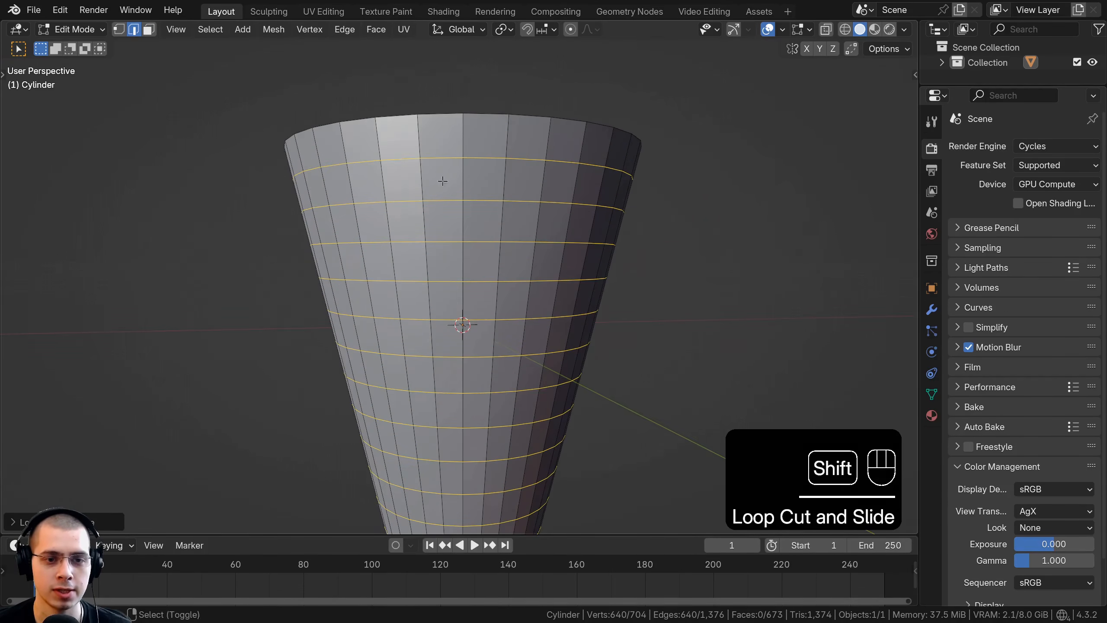
pyautogui.keyDown('shift'); pyautogui.moveTo(447, 349); pyautogui.dragTo(454, 218, button='middle'); pyautogui.keyUp('shift')
pyautogui.moveTo(455, 305)
pyautogui.mouseDown(button='middle')
pyautogui.moveTo(459, 275)
pyautogui.moveTo(424, 257)
pyautogui.moveTo(455, 264)
pyautogui.moveTo(457, 250)
pyautogui.moveTo(446, 380)
pyautogui.moveTo(436, 305)
pyautogui.mouseUp(button='middle')
pyautogui.scroll(-1, 423, 257)
pyautogui.scroll(-1, 460, 279)
pyautogui.keyDown('shift'); pyautogui.moveTo(436, 393); pyautogui.dragTo(431, 279, button='middle'); pyautogui.keyUp('shift')
pyautogui.moveTo(432, 279); pyautogui.dragTo(435, 249, button='middle')
pyautogui.scroll(3, 430, 243)
# Step: Bevel the edge loop around the cone's small bottom face with one segment and return to Object Mode
pyautogui.click(118, 29)
pyautogui.scroll(3, 419, 256)
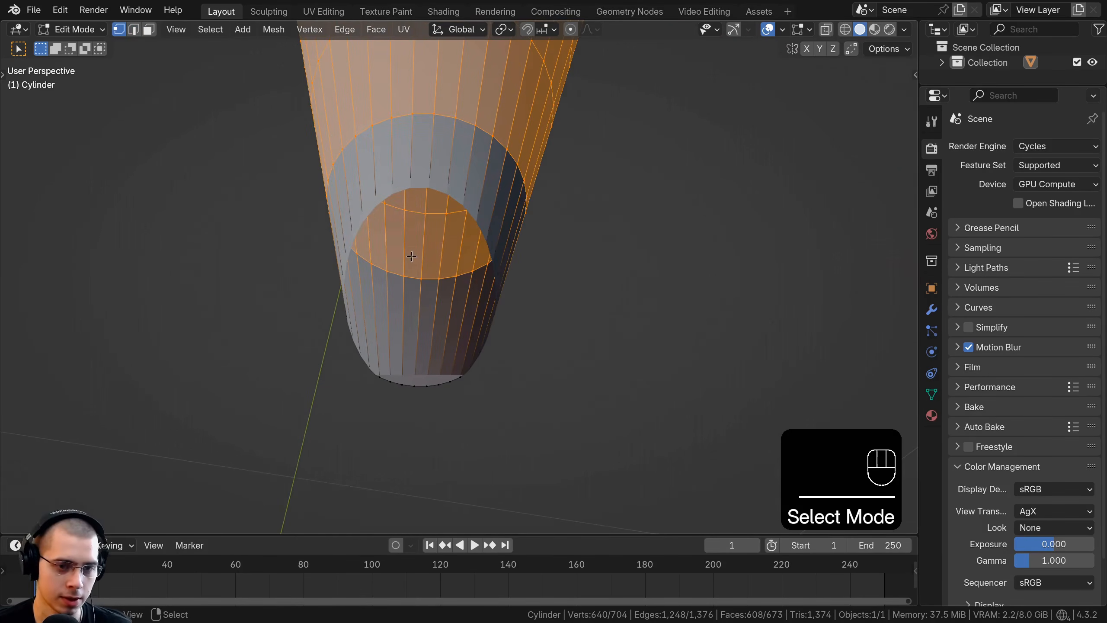
pyautogui.scroll(-3, 414, 270)
pyautogui.keyDown('alt'); pyautogui.click(428, 288); pyautogui.keyUp('alt')
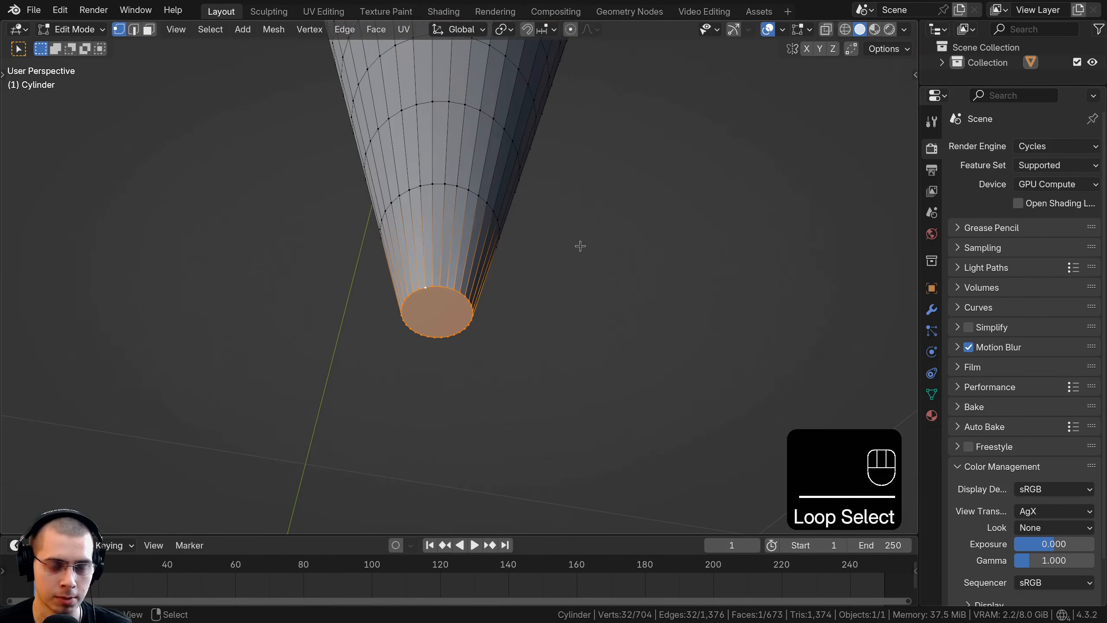
pyautogui.hotkey('ctrl', 'b')
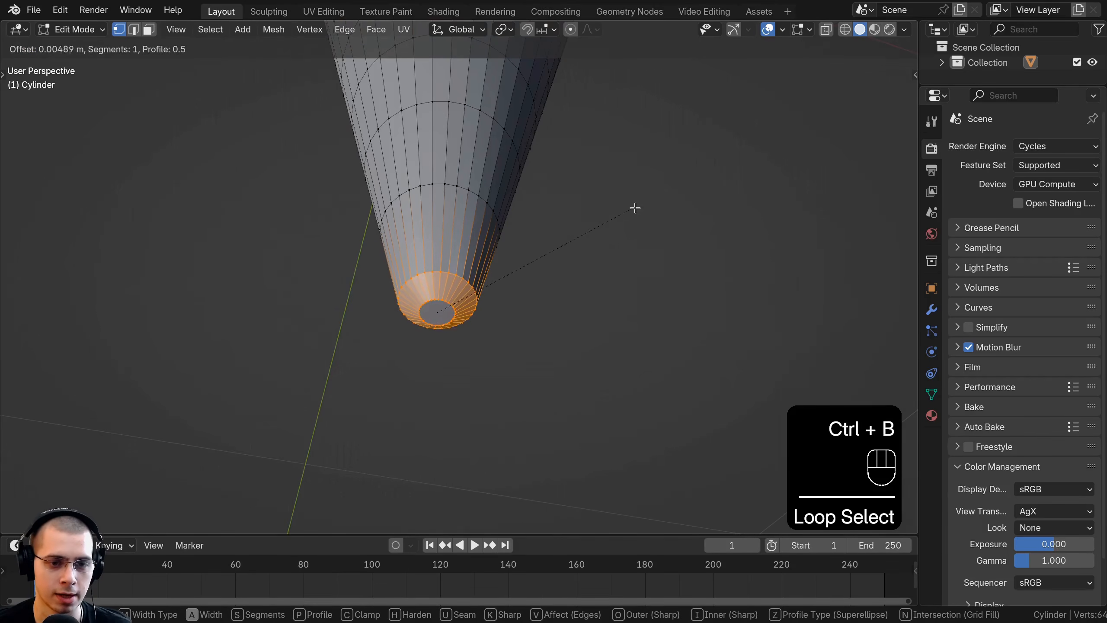
pyautogui.click(498, 228)
pyautogui.moveTo(498, 228); pyautogui.dragTo(437, 288, button='middle')
pyautogui.press('a')
pyautogui.press('Tab')
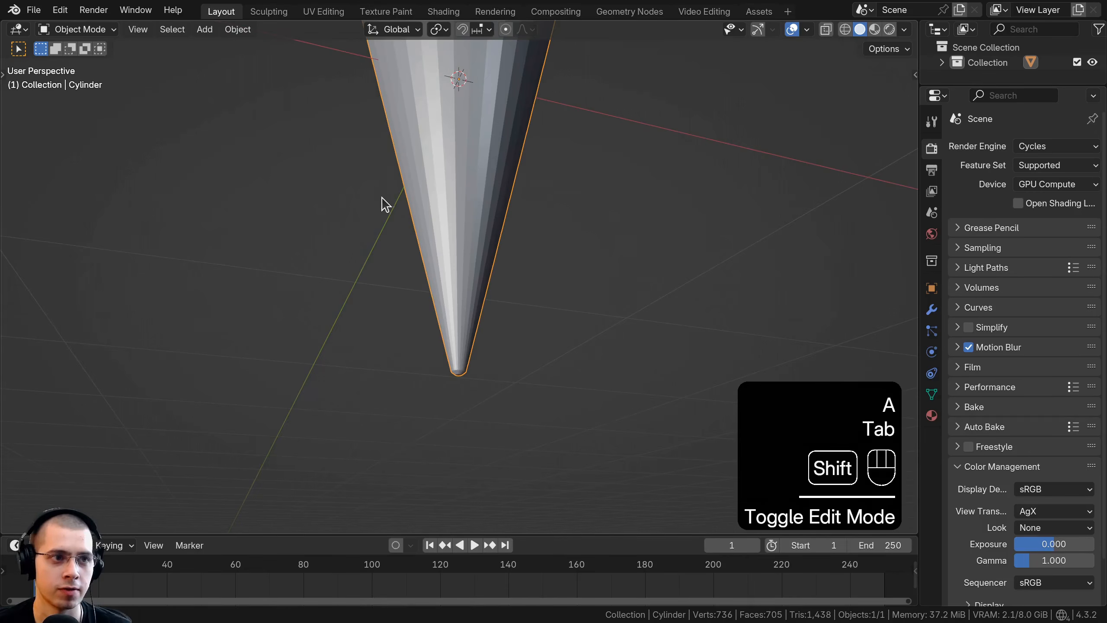
# Step: Save the project as Ice Cream Drumstick.blend in the Drumstick/V3 folder
pyautogui.scroll(1, 383, 203)
pyautogui.click(34, 10)
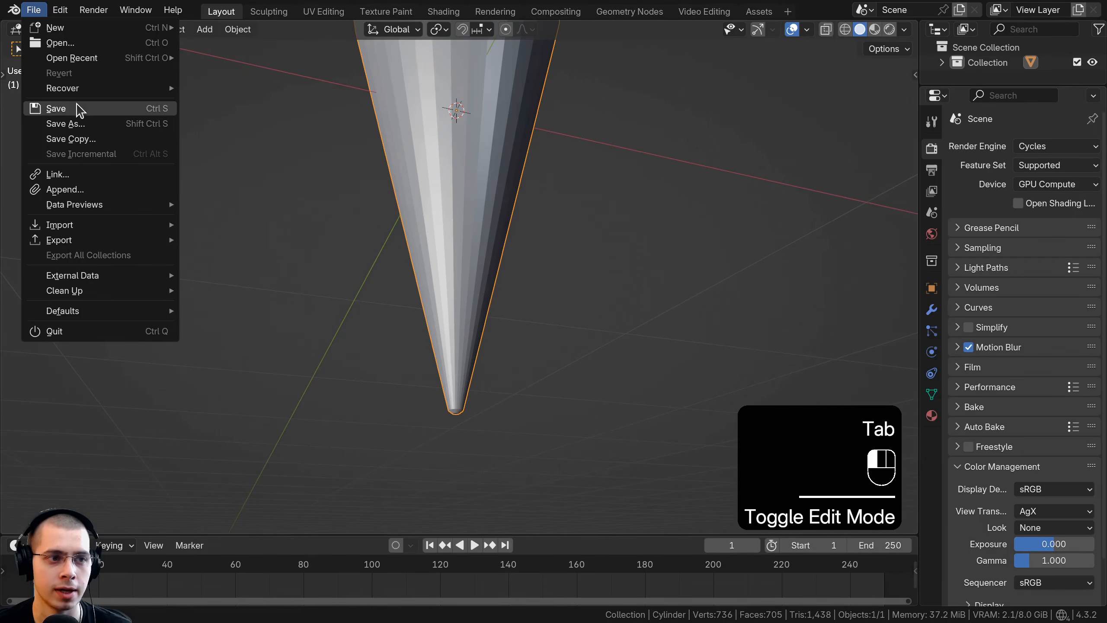
pyautogui.click(123, 109)
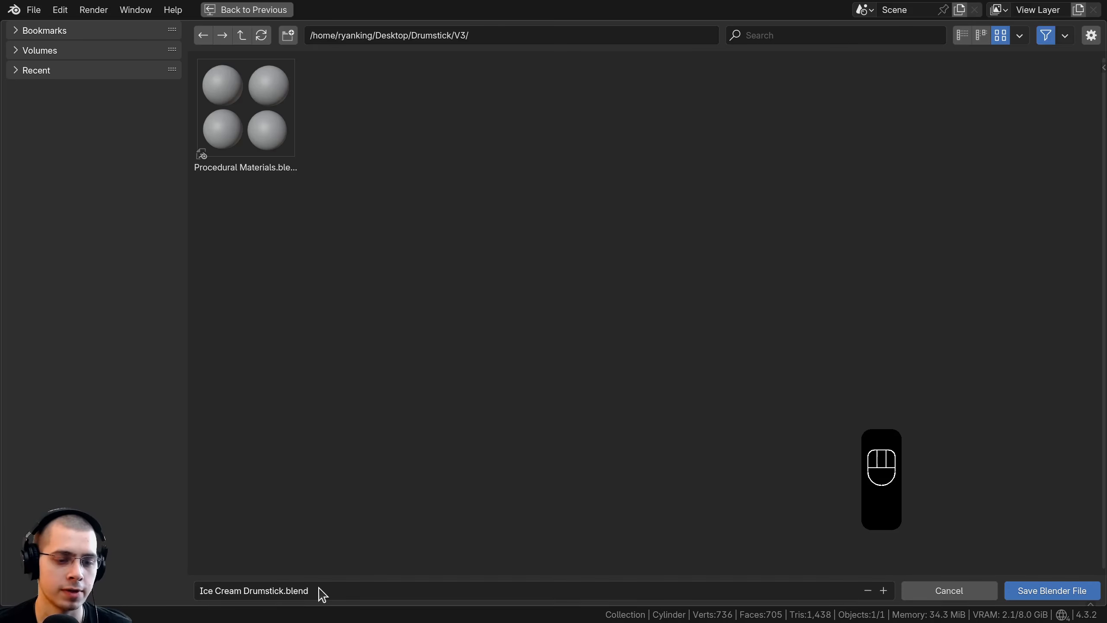
pyautogui.click(1015, 593)
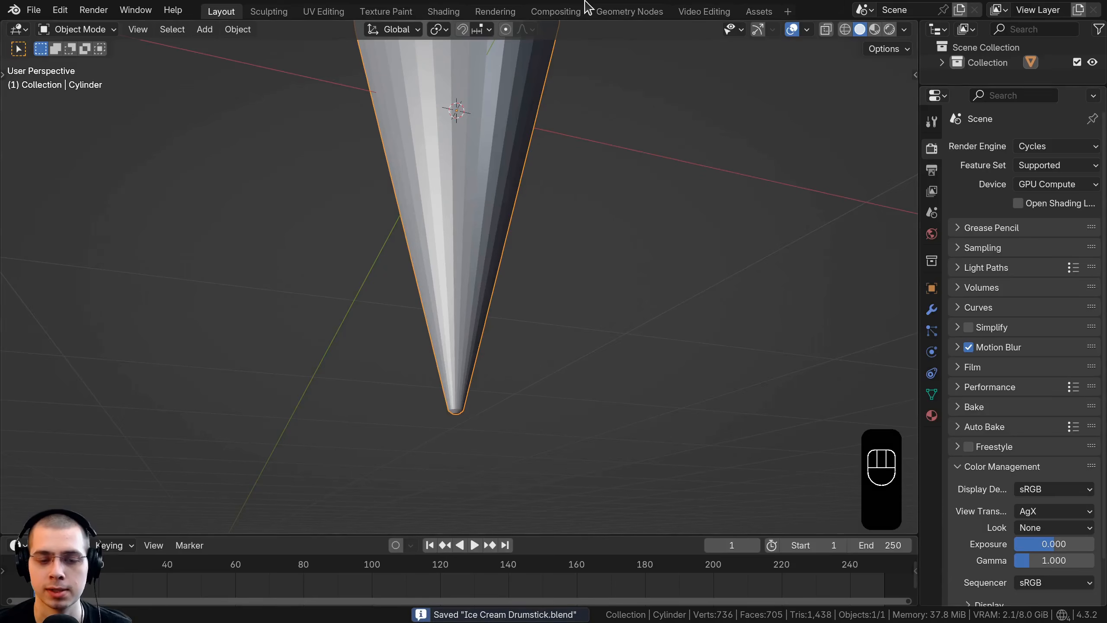
pyautogui.hotkey('ctrl', 's')
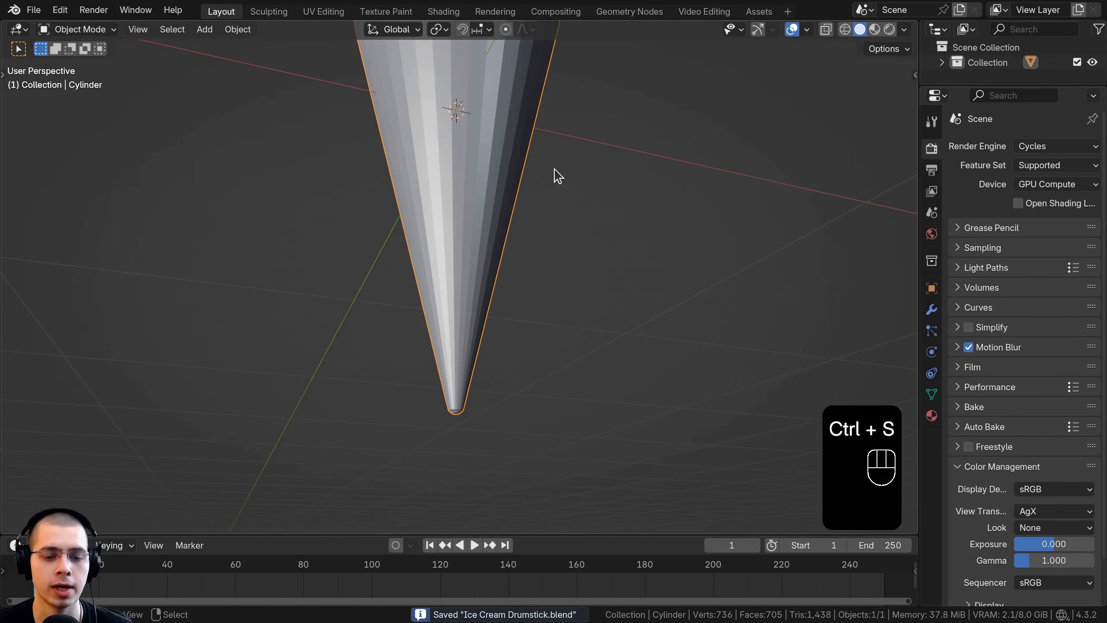
# Step: Enter Edit Mode and examine the cone's mesh from the open rim to the tip, including from the front
pyautogui.scroll(-1, 553, 171)
pyautogui.keyDown('shift'); pyautogui.moveTo(549, 172); pyautogui.dragTo(512, 297, button='middle'); pyautogui.keyUp('shift')
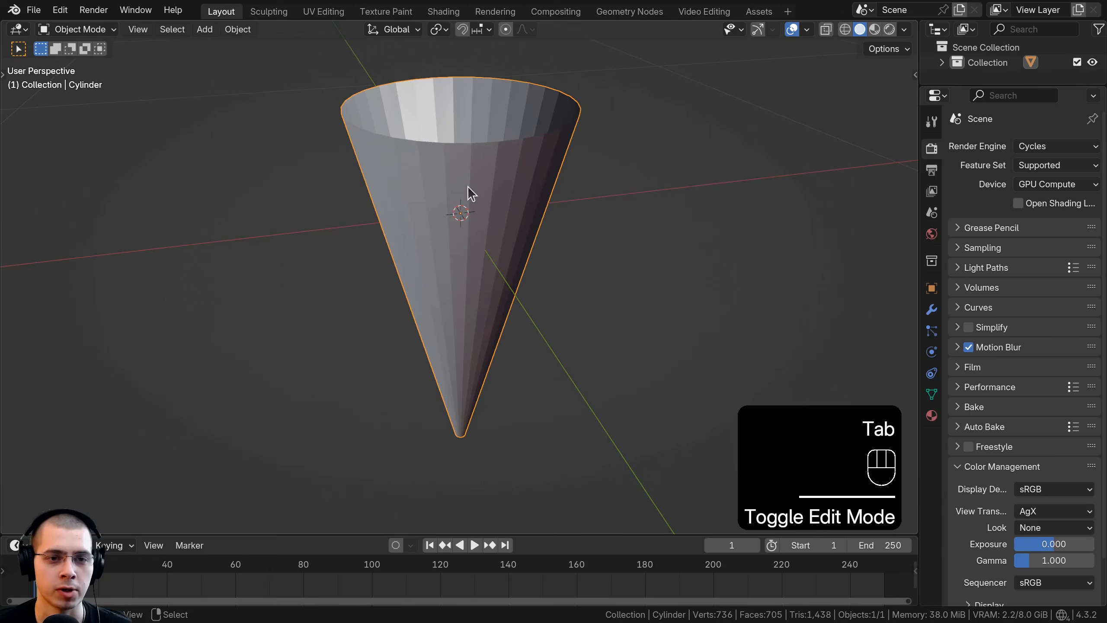
pyautogui.press('Tab')
pyautogui.scroll(1, 468, 192)
pyautogui.moveTo(468, 204); pyautogui.dragTo(470, 185, button='middle')
pyautogui.moveTo(469, 185)
pyautogui.keyDown('shift'); pyautogui.mouseDown(button='middle')
pyautogui.moveTo(470, 213)
pyautogui.moveTo(470, 192)
pyautogui.mouseUp(button='middle'); pyautogui.keyUp('shift')
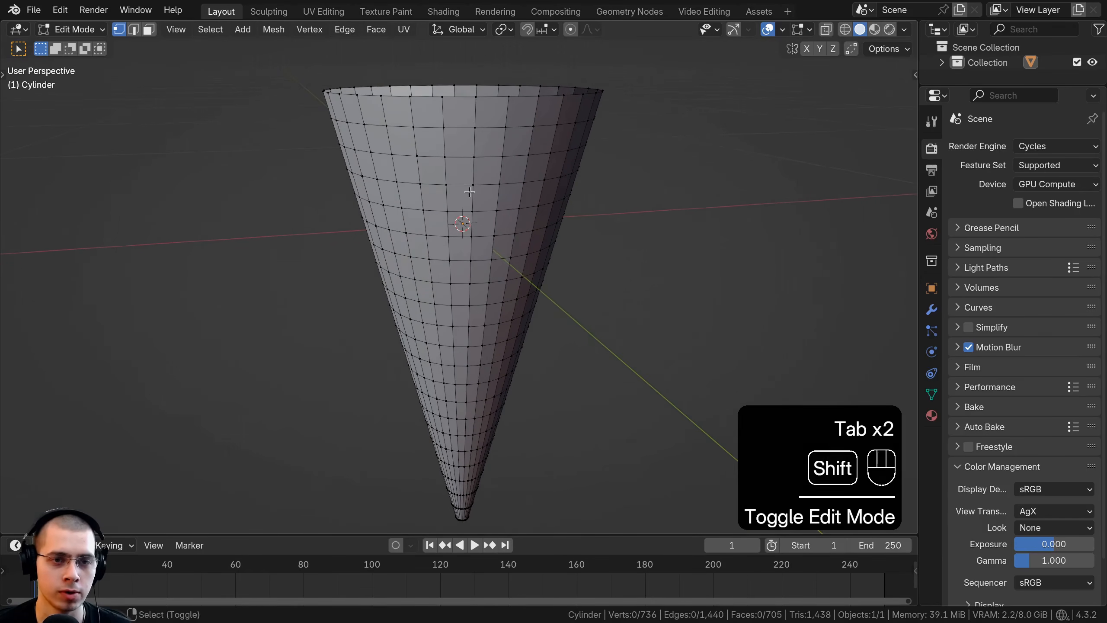
pyautogui.moveTo(455, 128); pyautogui.dragTo(441, 82, button='middle')
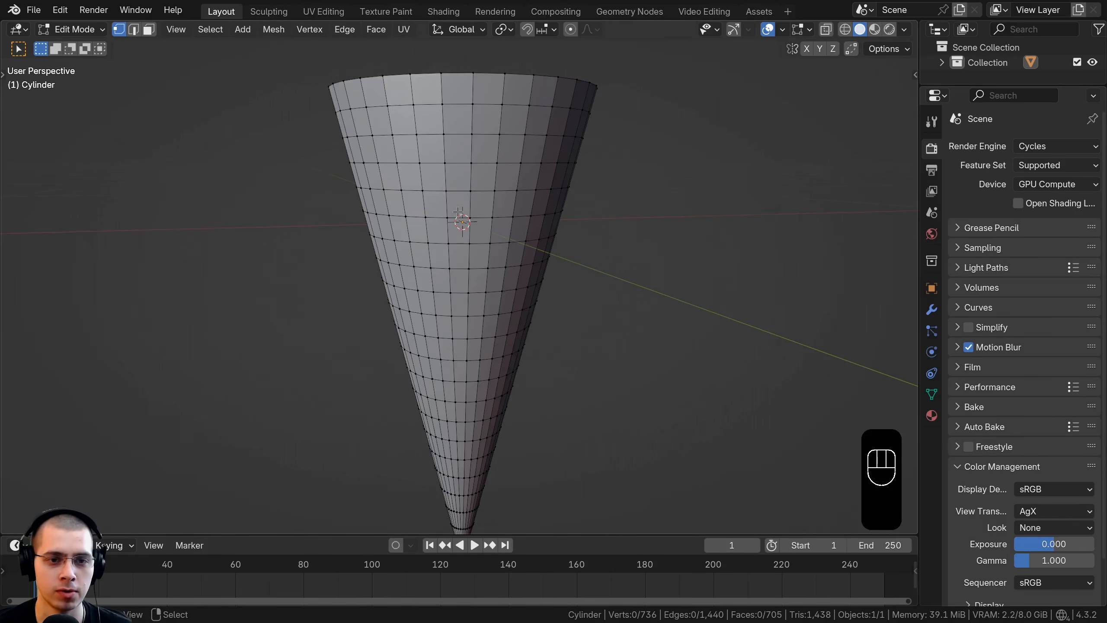
pyautogui.moveTo(458, 212); pyautogui.dragTo(465, 281, button='middle')
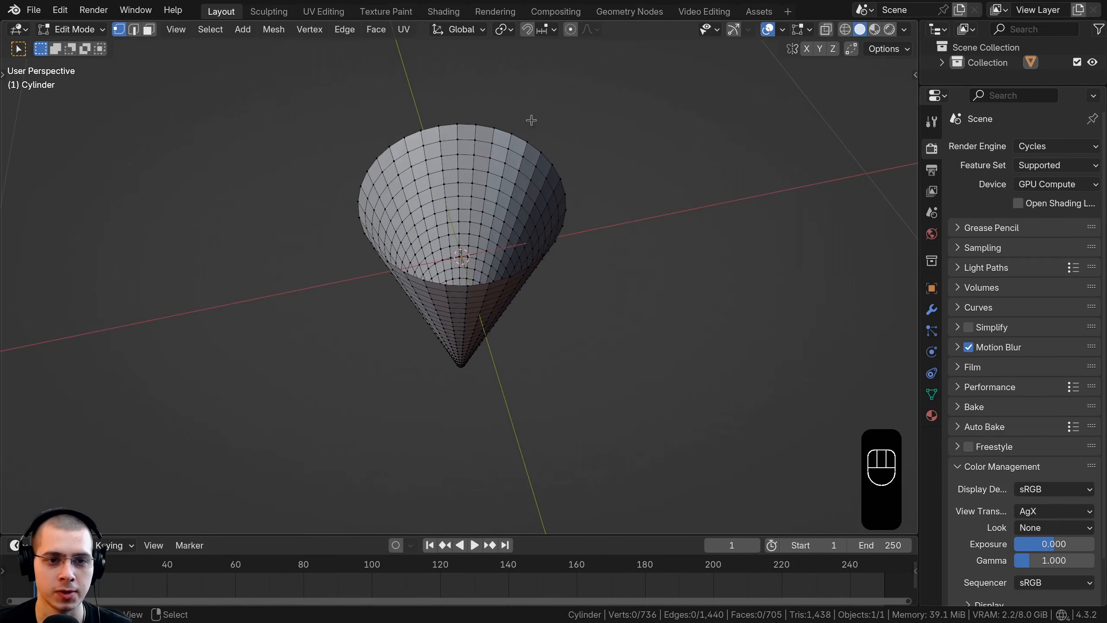
pyautogui.scroll(2, 419, 129)
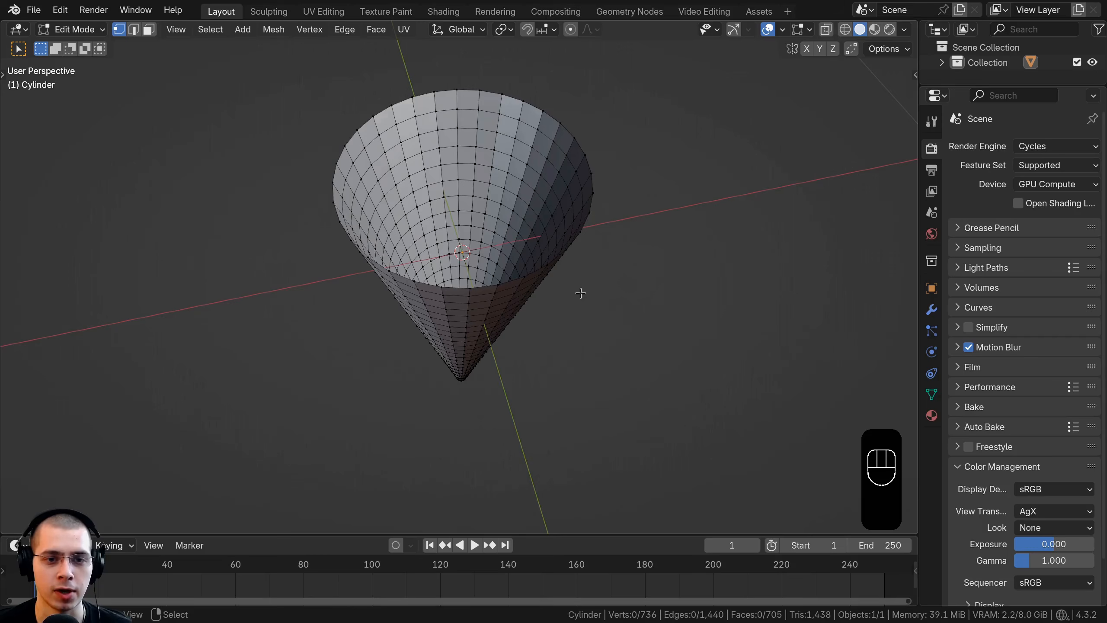
pyautogui.moveTo(427, 284); pyautogui.dragTo(460, 137, button='middle')
pyautogui.scroll(2, 461, 134)
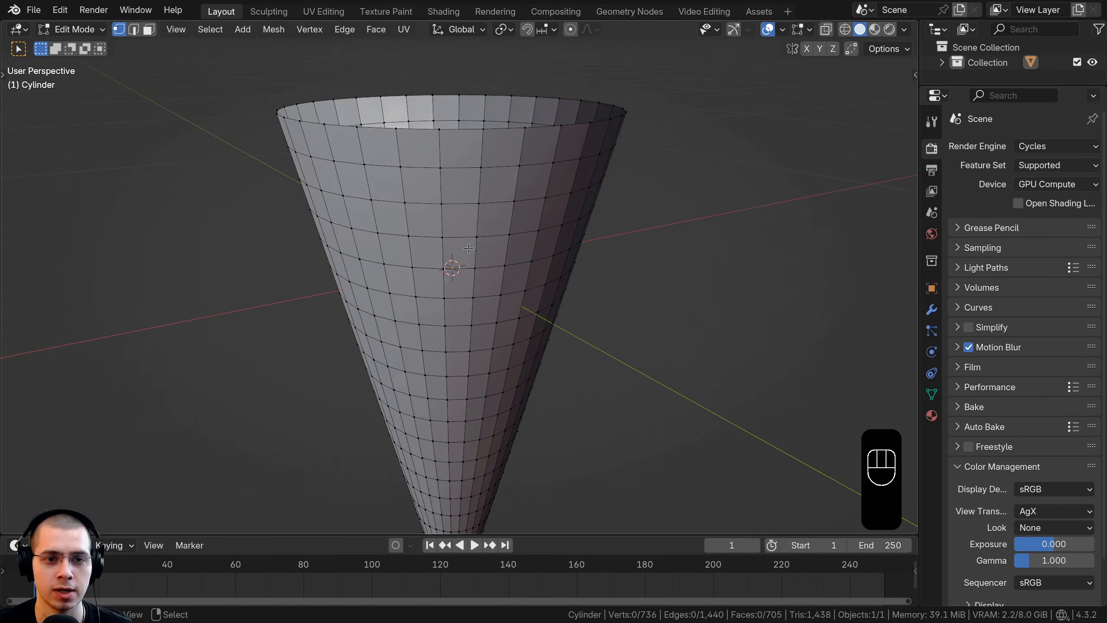
pyautogui.moveTo(461, 241); pyautogui.dragTo(468, 251, button='middle')
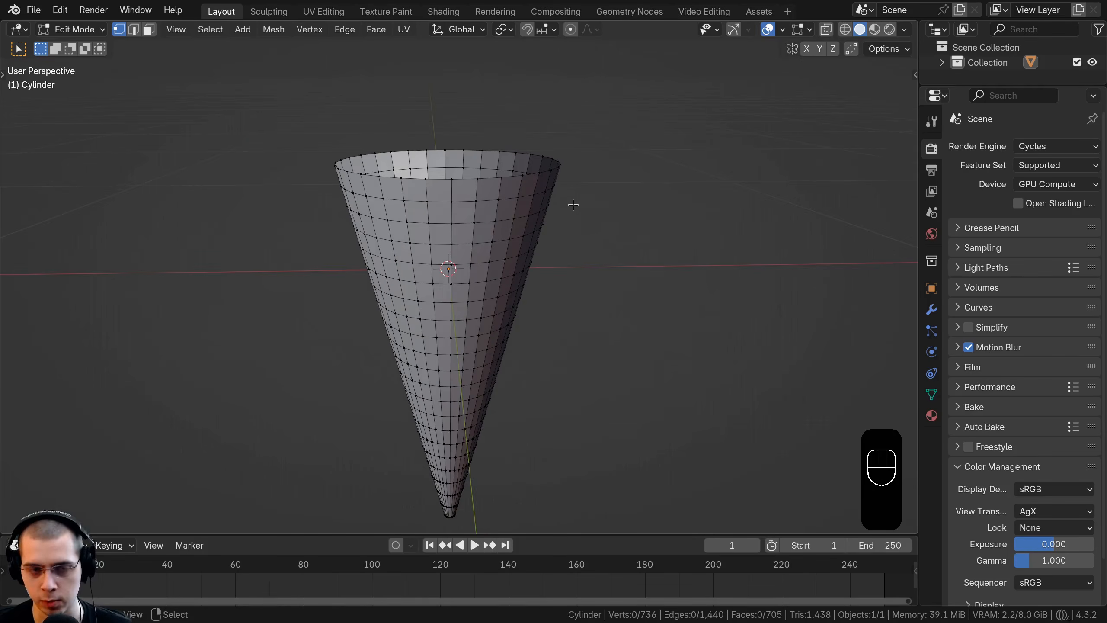
pyautogui.press('KP_1')
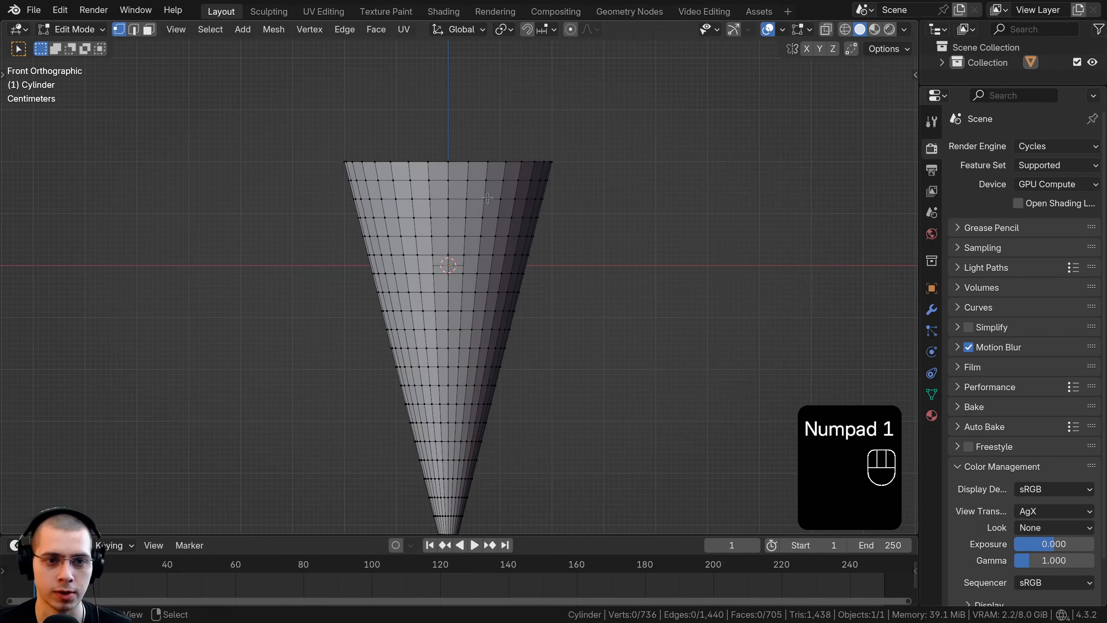
pyautogui.moveTo(431, 199); pyautogui.dragTo(439, 218, button='middle')
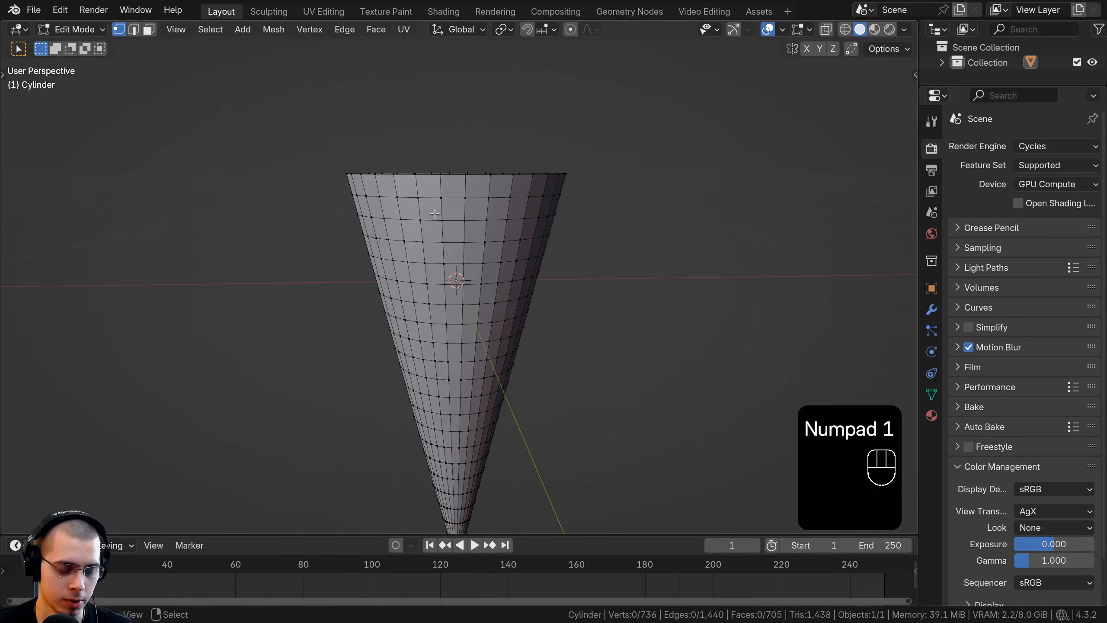
# Step: Select one vertical edge loop down the cone's side and deselect its lowest four vertices near the tip
pyautogui.keyDown('alt'); pyautogui.click(398, 206); pyautogui.keyUp('alt')
pyautogui.scroll(2, 444, 198)
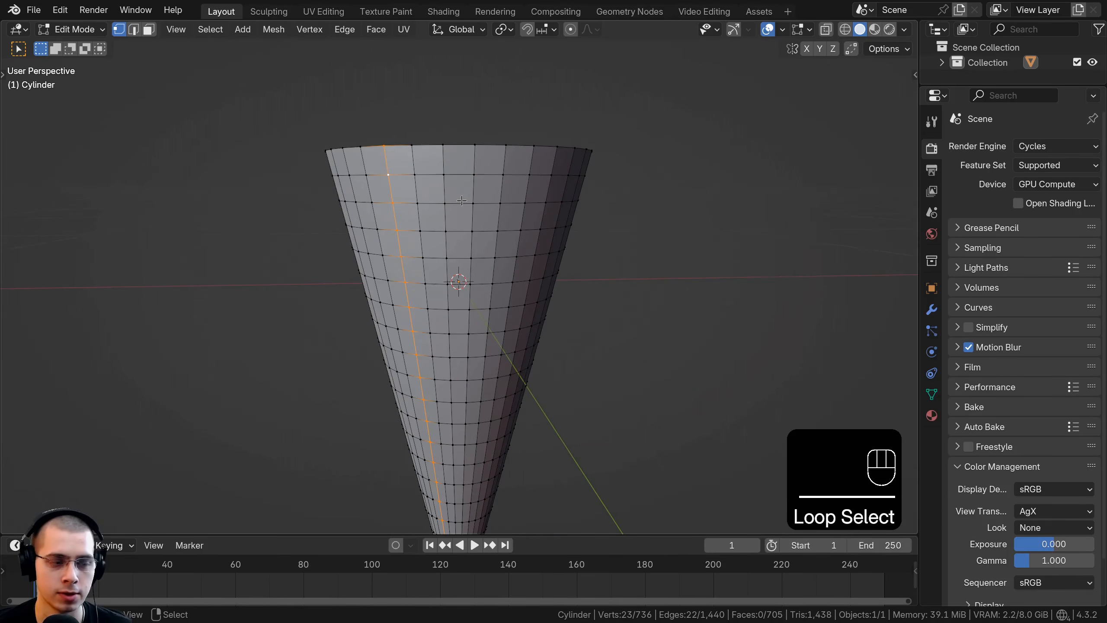
pyautogui.moveTo(465, 198); pyautogui.dragTo(476, 186, button='middle')
pyautogui.keyDown('shift'); pyautogui.moveTo(476, 187); pyautogui.dragTo(476, 87, button='middle'); pyautogui.keyUp('shift')
pyautogui.scroll(3, 462, 262)
pyautogui.keyDown('shift'); pyautogui.moveTo(453, 349); pyautogui.dragTo(474, 156, button='middle'); pyautogui.keyUp('shift')
pyautogui.keyDown('shift'); pyautogui.moveTo(489, 277); pyautogui.dragTo(484, 254, button='middle'); pyautogui.keyUp('shift')
pyautogui.scroll(2, 484, 254)
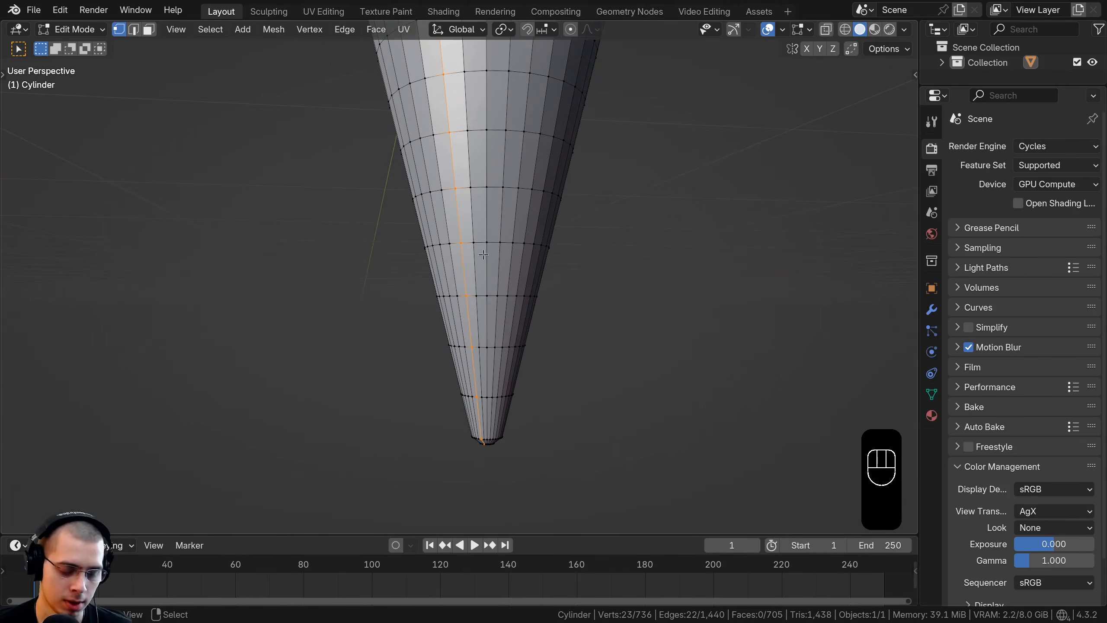
pyautogui.press('b')
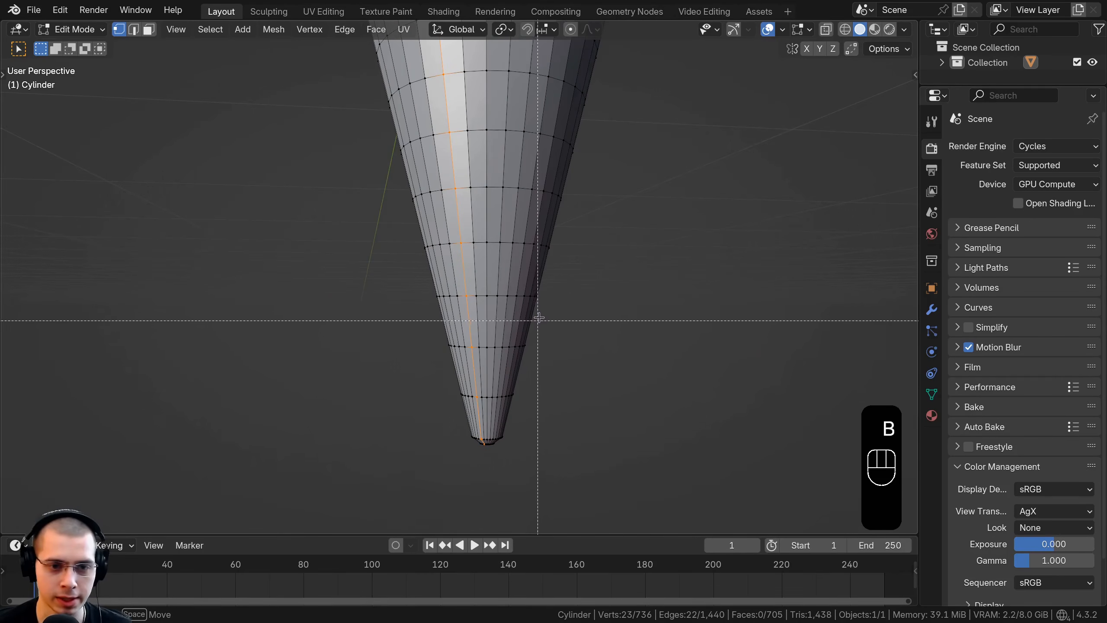
pyautogui.moveTo(544, 310); pyautogui.dragTo(503, 365)
pyautogui.moveTo(504, 365); pyautogui.dragTo(395, 499, button='middle')
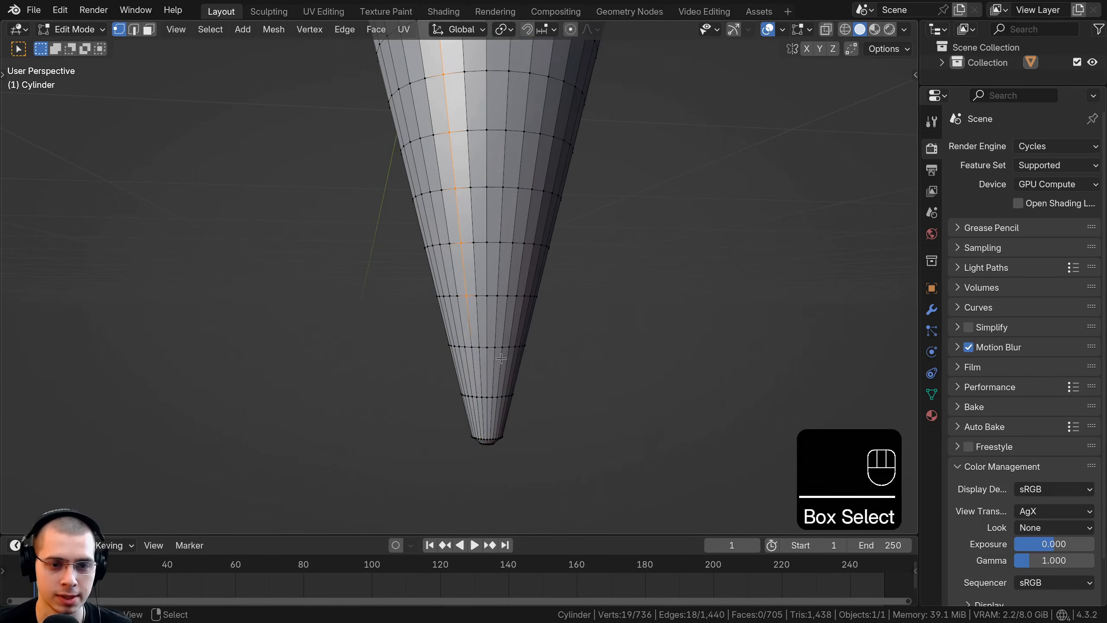
pyautogui.moveTo(484, 458); pyautogui.dragTo(455, 378, button='middle')
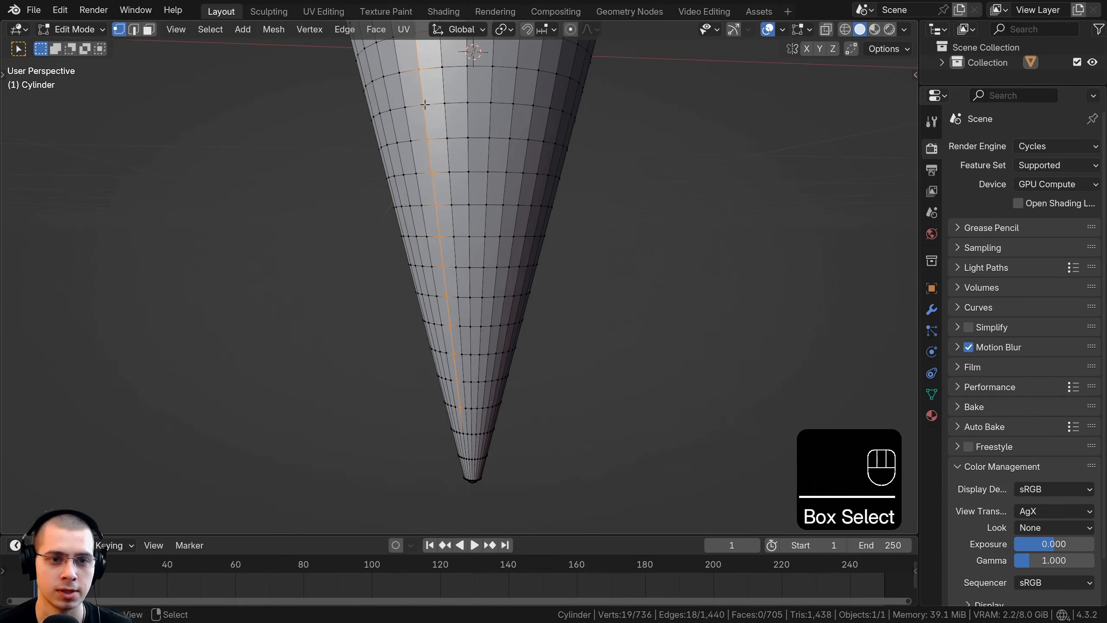
# Step: Rip the mesh along the selected vertical edge line and offset the detached edge from the seam
pyautogui.moveTo(425, 104); pyautogui.dragTo(403, 54, button='middle')
pyautogui.keyDown('shift'); pyautogui.moveTo(456, 257); pyautogui.dragTo(455, 252, button='middle'); pyautogui.keyUp('shift')
pyautogui.scroll(2, 455, 252)
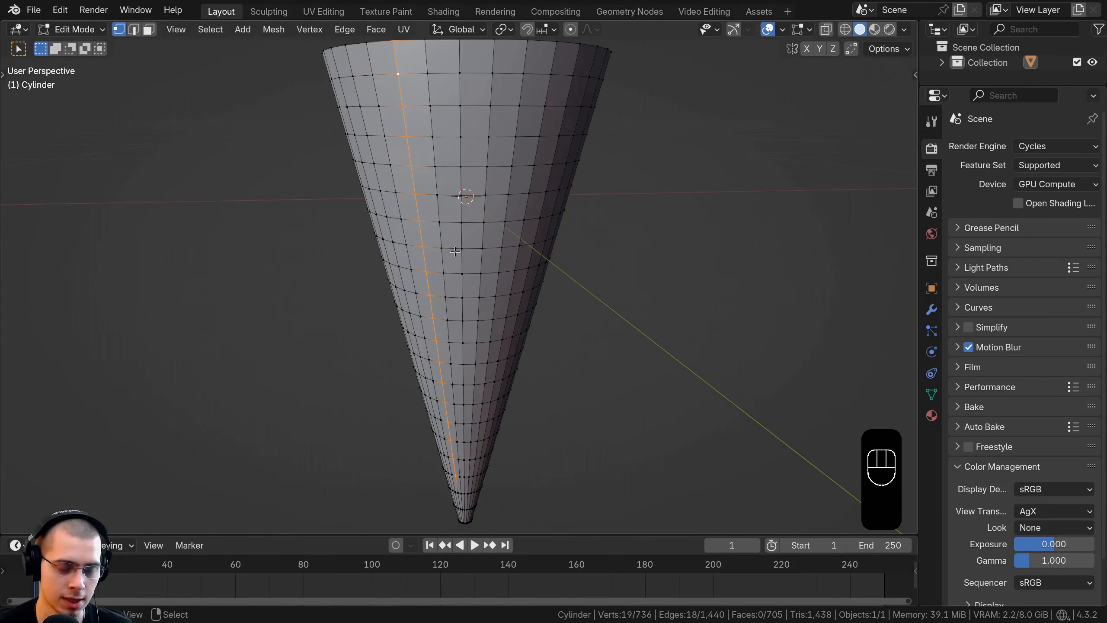
pyautogui.press('v')
pyautogui.rightClick(454, 257)
pyautogui.moveTo(454, 258); pyautogui.dragTo(506, 243, button='middle')
pyautogui.press('g')
pyautogui.click(495, 308)
pyautogui.press('g')
pyautogui.click(505, 332)
# Step: Rotate the detached edge line slightly and nudge it to follow the cone's slope
pyautogui.scroll(-3, 507, 242)
pyautogui.press('r')
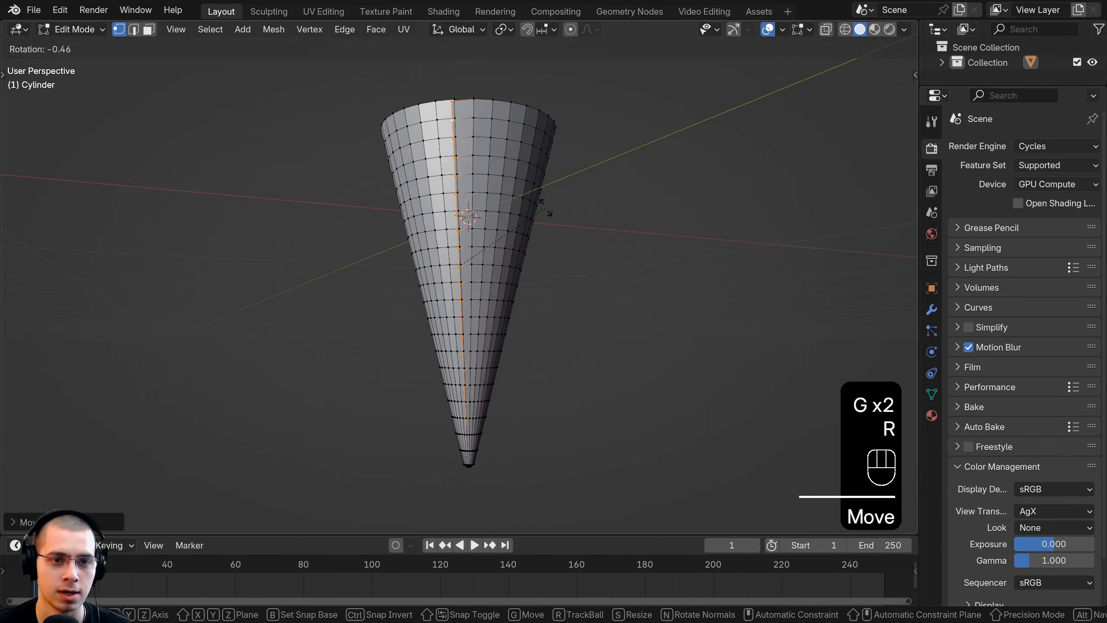
pyautogui.click(544, 206)
pyautogui.press('g')
pyautogui.click(527, 199)
pyautogui.press('r')
pyautogui.click(529, 197)
# Step: Refine the detached edge's position from several sides of the cone, including a small rotation
pyautogui.moveTo(529, 197); pyautogui.dragTo(561, 279, button='middle')
pyautogui.press('g')
pyautogui.click(552, 262)
pyautogui.press('g')
pyautogui.click(542, 236)
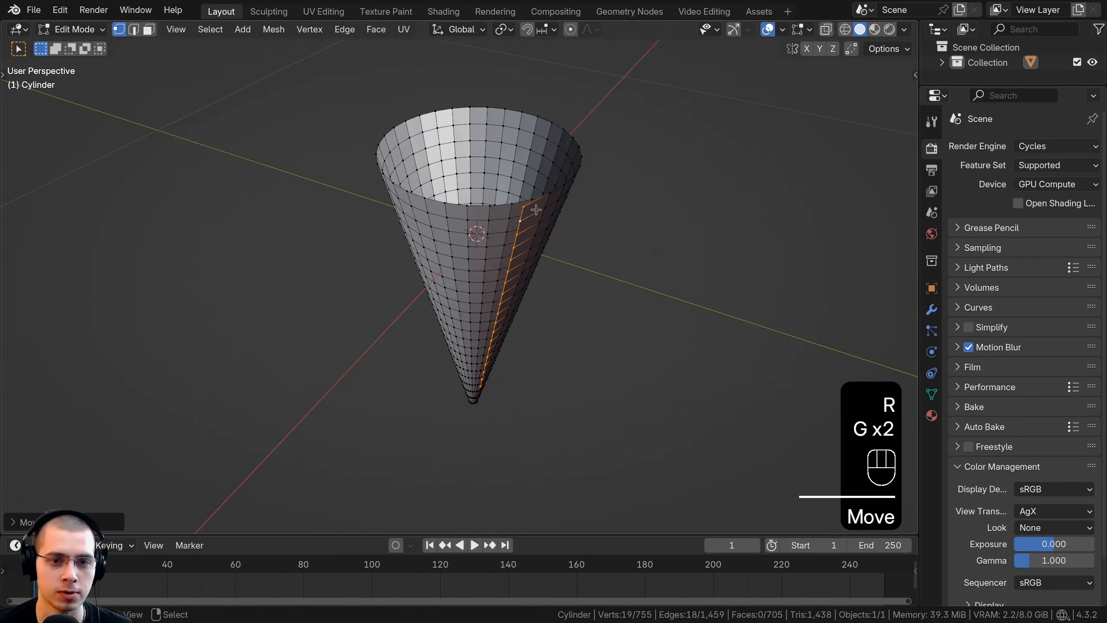
pyautogui.moveTo(510, 209); pyautogui.dragTo(449, 161, button='middle')
pyautogui.press('g')
pyautogui.click(453, 157)
pyautogui.press('r')
pyautogui.click(456, 156)
pyautogui.press('g')
pyautogui.click(455, 156)
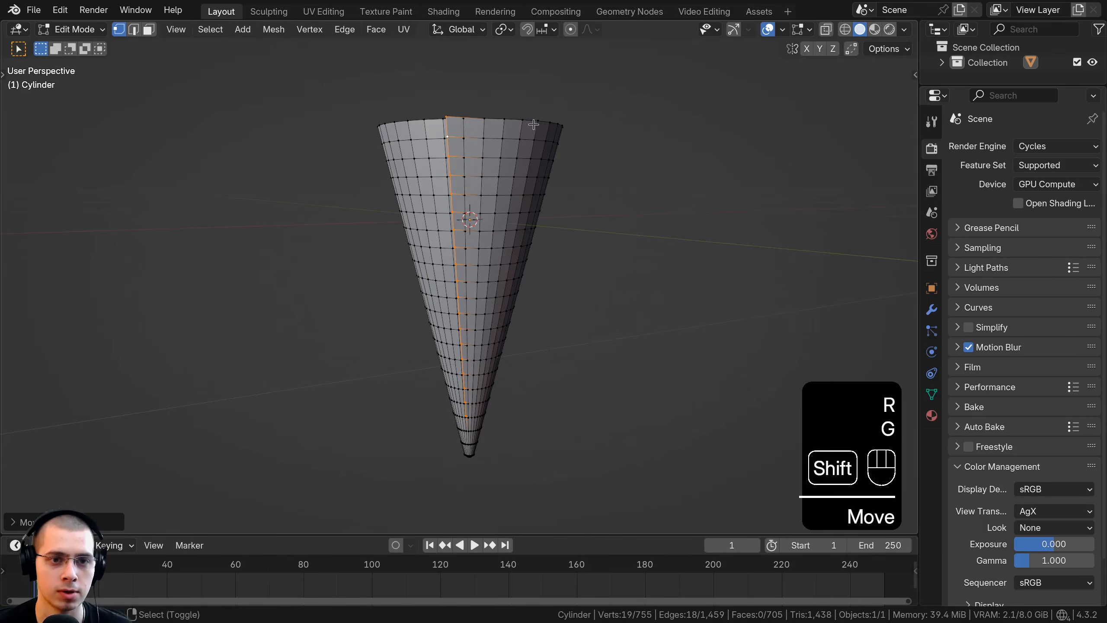
pyautogui.moveTo(432, 236); pyautogui.dragTo(353, 260, button='middle')
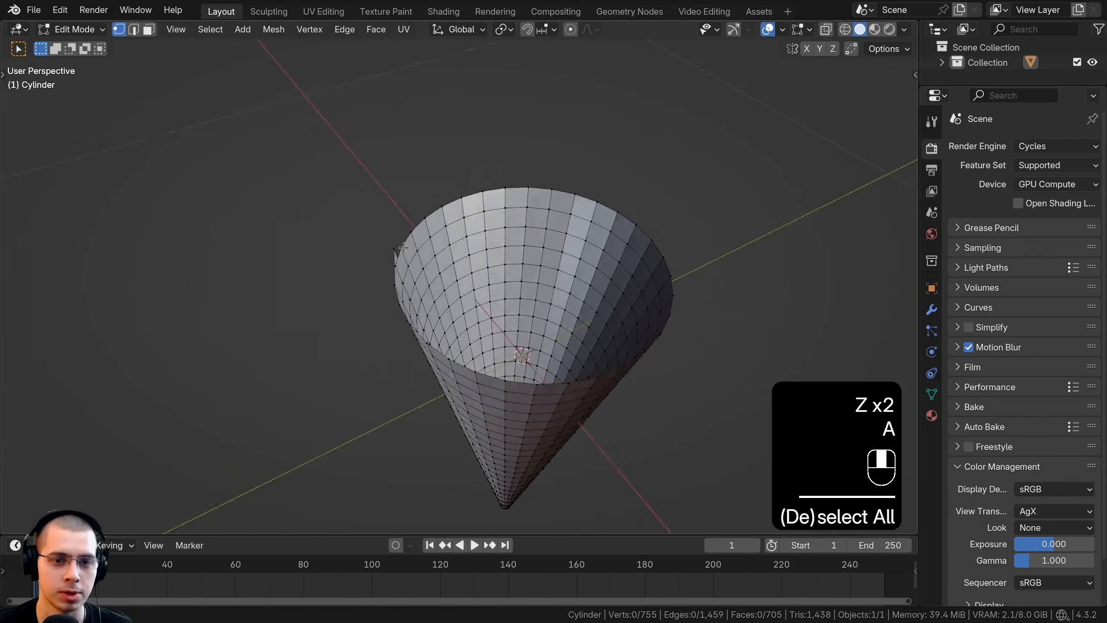
pyautogui.moveTo(354, 259)
pyautogui.keyDown('shift'); pyautogui.mouseDown(button='middle')
pyautogui.moveTo(374, 241)
pyautogui.moveTo(382, 252)
pyautogui.moveTo(379, 205)
pyautogui.moveTo(390, 201)
pyautogui.moveTo(522, 206)
pyautogui.moveTo(555, 129)
pyautogui.mouseUp(button='middle'); pyautogui.keyUp('shift')
# Step: Select the whole edge loop around the ripped seam and switch the viewport to wireframe
pyautogui.scroll(3, 382, 251)
pyautogui.scroll(2, 367, 215)
pyautogui.keyDown('alt'); pyautogui.click(368, 210); pyautogui.keyUp('alt')
pyautogui.scroll(-2, 367, 211)
pyautogui.press('z')
pyautogui.click(412, 133)
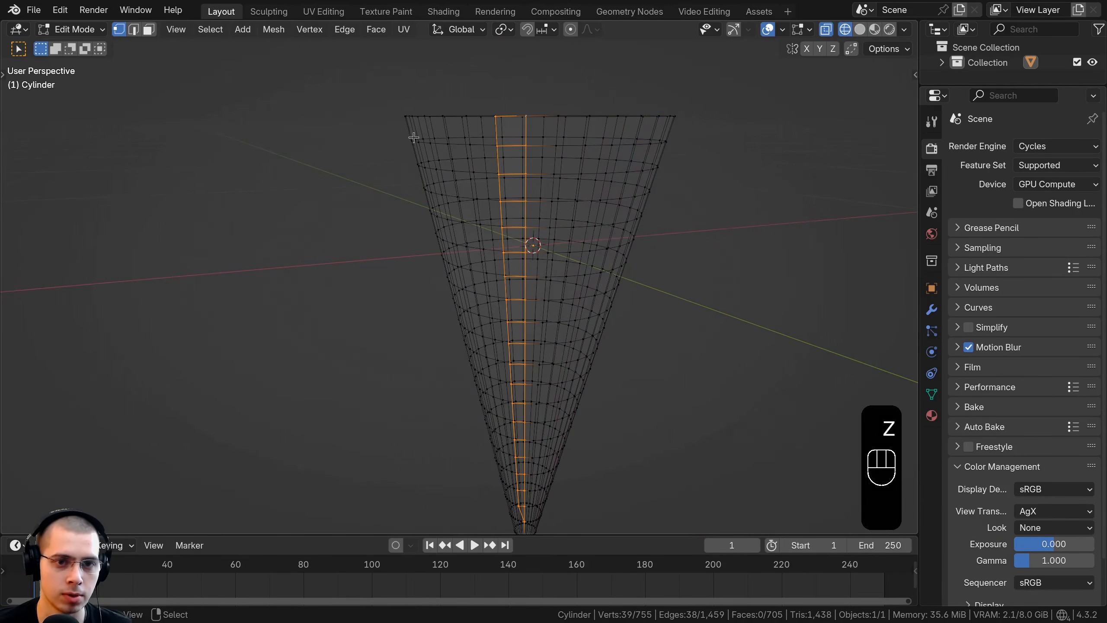
# Step: Box-deselect one side of the seam down to the tip, keeping only the other edge line selected, and return to solid shading
pyautogui.keyDown('shift'); pyautogui.moveTo(468, 103); pyautogui.dragTo(459, 93, button='middle'); pyautogui.keyUp('shift')
pyautogui.press('b')
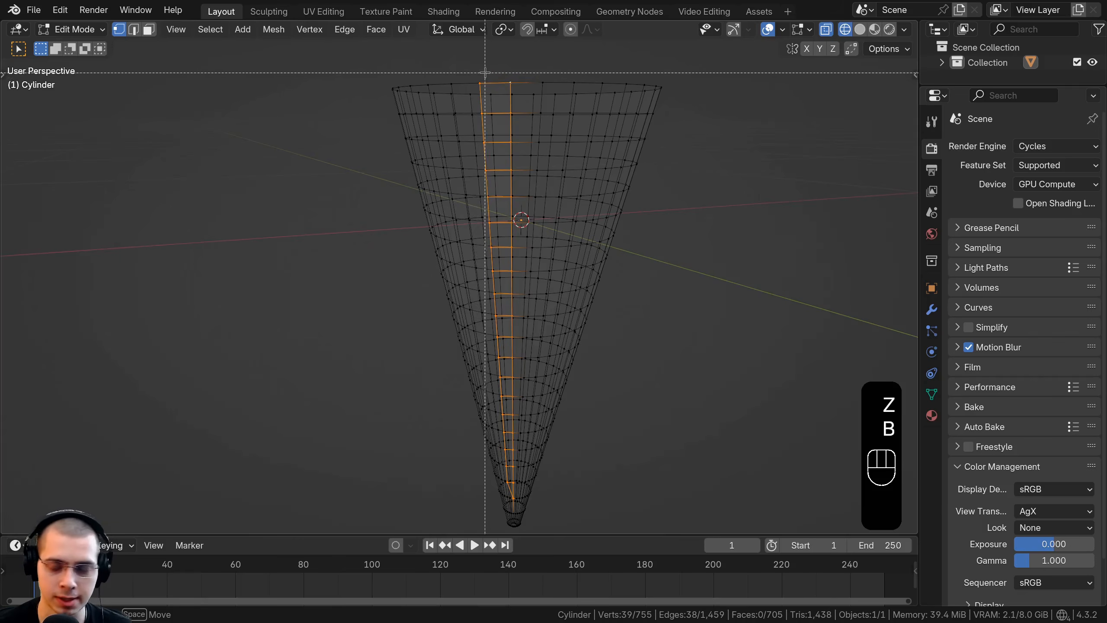
pyautogui.moveTo(413, 368); pyautogui.dragTo(399, 410, button='middle')
pyautogui.moveTo(399, 411); pyautogui.dragTo(336, 118, button='middle')
pyautogui.press('b')
pyautogui.moveTo(403, 196); pyautogui.dragTo(351, 393, button='middle')
pyautogui.scroll(1, 388, 347)
pyautogui.keyDown('shift'); pyautogui.moveTo(391, 347); pyautogui.dragTo(384, 308, button='middle'); pyautogui.keyUp('shift')
pyautogui.scroll(2, 388, 306)
pyautogui.press('b')
pyautogui.moveTo(431, 281); pyautogui.dragTo(419, 303, button='middle')
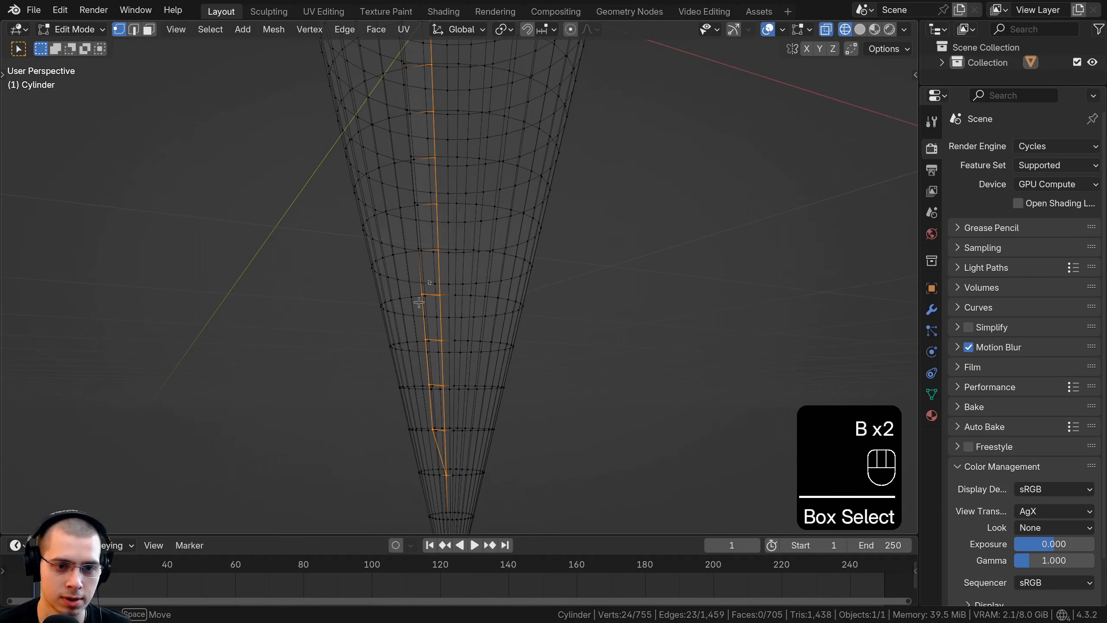
pyautogui.moveTo(379, 365); pyautogui.dragTo(435, 450, button='middle')
pyautogui.press('z')
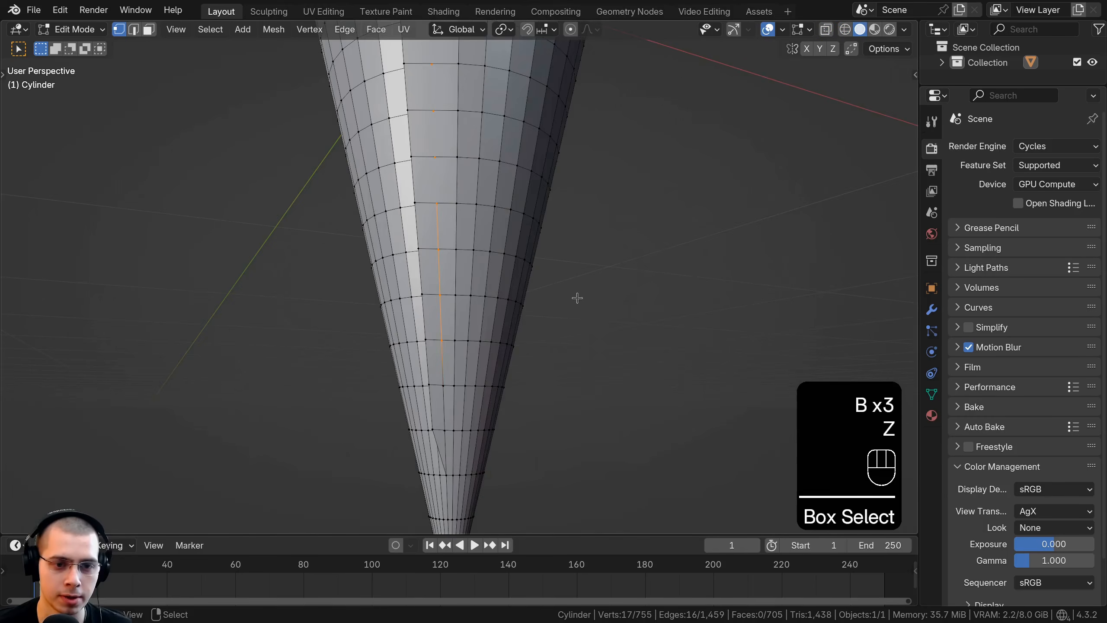
# Step: Move the selected seam edge in two passes to correct its offset from the cone's wall
pyautogui.moveTo(576, 297)
pyautogui.mouseDown(button='middle')
pyautogui.moveTo(635, 240)
pyautogui.moveTo(682, 254)
pyautogui.moveTo(540, 290)
pyautogui.moveTo(523, 420)
pyautogui.mouseUp(button='middle')
pyautogui.scroll(-3, 541, 290)
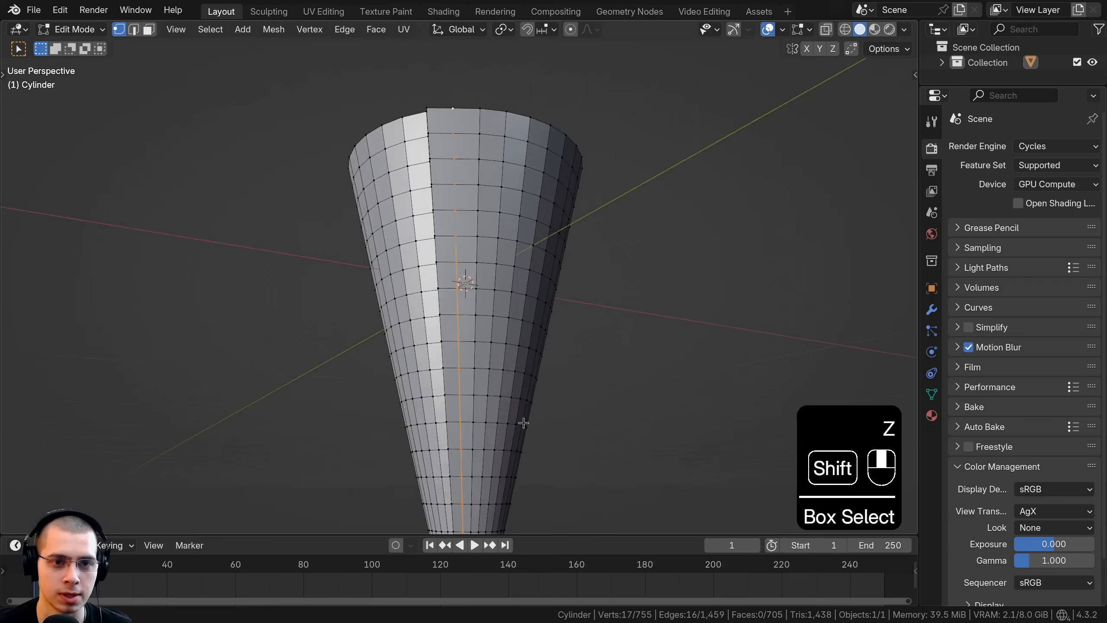
pyautogui.moveTo(502, 205); pyautogui.dragTo(218, 484, button='middle')
pyautogui.scroll(1, 488, 330)
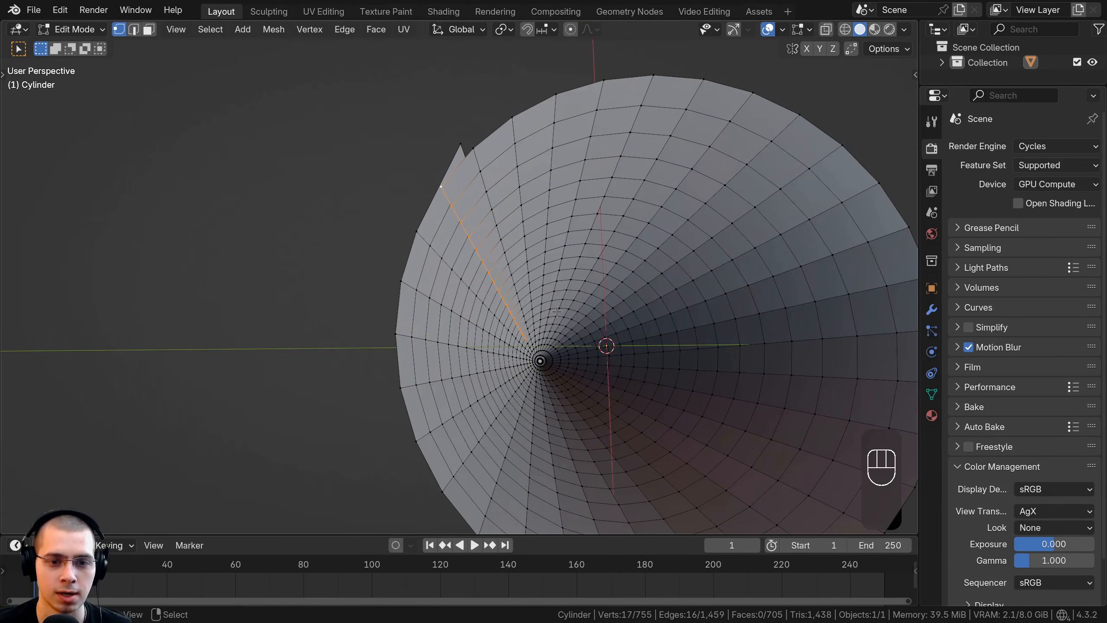
pyautogui.press('g')
pyautogui.click(557, 326)
pyautogui.moveTo(557, 329); pyautogui.dragTo(547, 365, button='middle')
pyautogui.press('g')
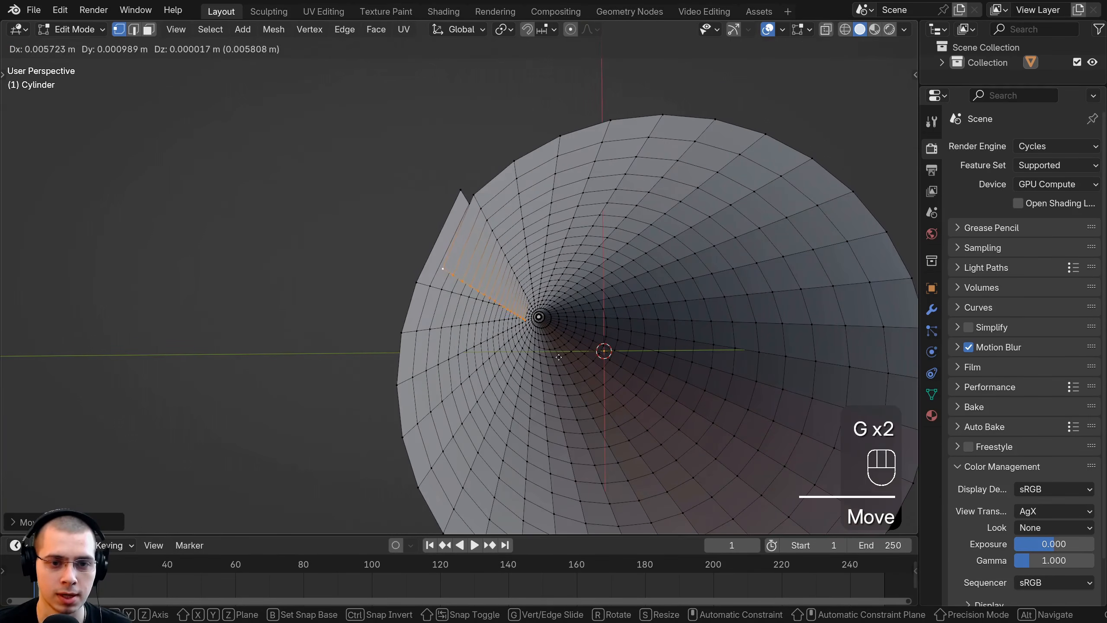
pyautogui.click(514, 371)
# Step: Rotate and nudge the selected seam edge until it lies closely against the neighbouring strip of the cone
pyautogui.moveTo(436, 383); pyautogui.dragTo(652, 279, button='middle')
pyautogui.press('r')
pyautogui.click(666, 210)
pyautogui.press('g')
pyautogui.click(657, 210)
pyautogui.press('r')
pyautogui.click(658, 211)
pyautogui.press('g')
pyautogui.click(658, 211)
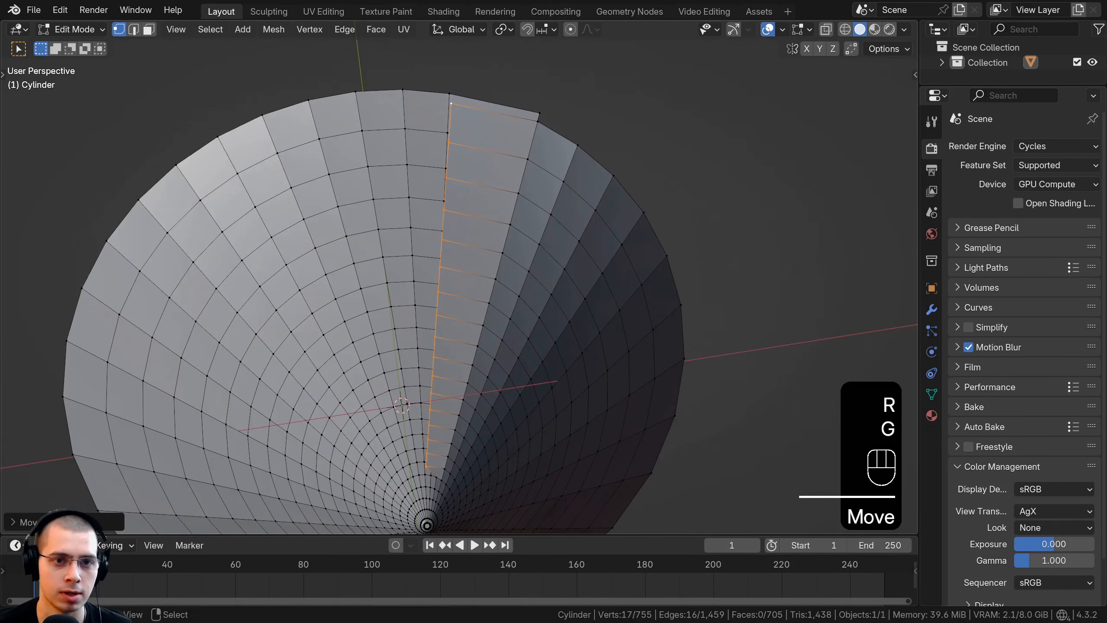
pyautogui.press('r')
pyautogui.click(656, 211)
# Step: Clear the selection and move the top three vertices of the overlapping seam edge individually to make it uneven
pyautogui.moveTo(656, 211); pyautogui.dragTo(451, 181, button='middle')
pyautogui.scroll(-3, 446, 168)
pyautogui.keyDown('shift'); pyautogui.moveTo(451, 180); pyautogui.dragTo(457, 207, button='middle'); pyautogui.keyUp('shift')
pyautogui.scroll(3, 457, 206)
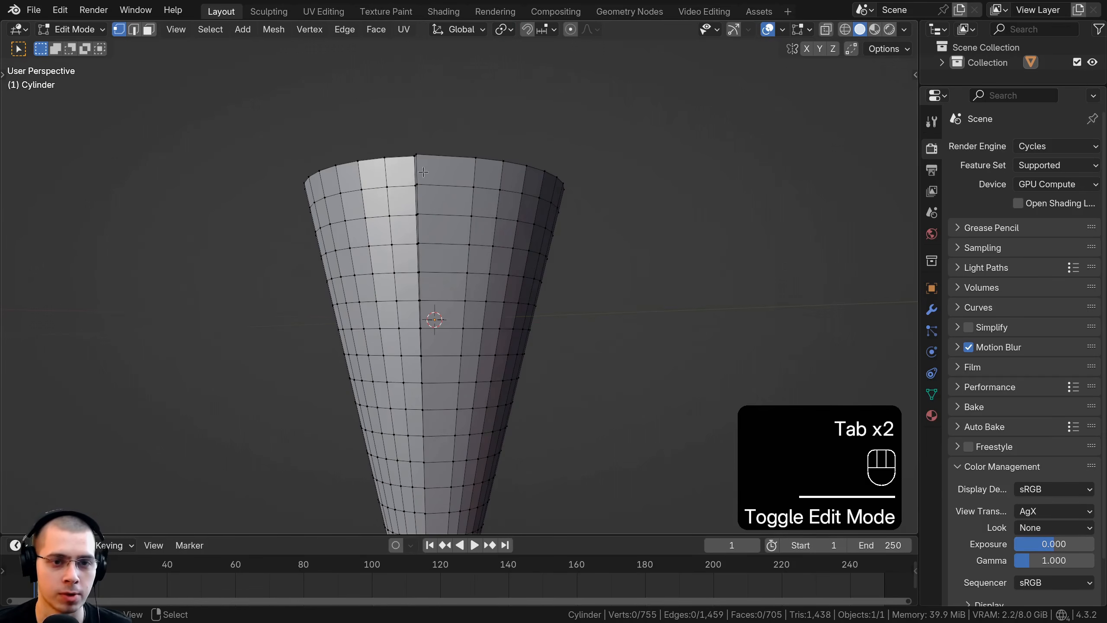
pyautogui.moveTo(423, 171); pyautogui.dragTo(413, 195, button='middle')
pyautogui.scroll(1, 410, 201)
pyautogui.press('a')
pyautogui.press('a')
pyautogui.moveTo(409, 205); pyautogui.dragTo(400, 218, button='middle')
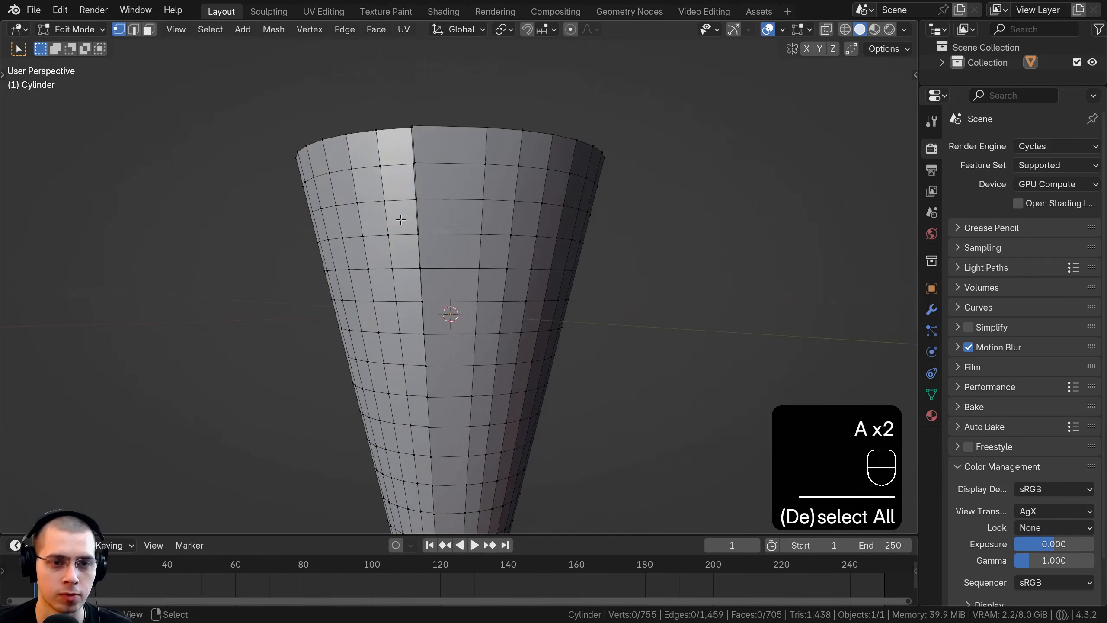
pyautogui.rightClick(421, 130)
pyautogui.press('g')
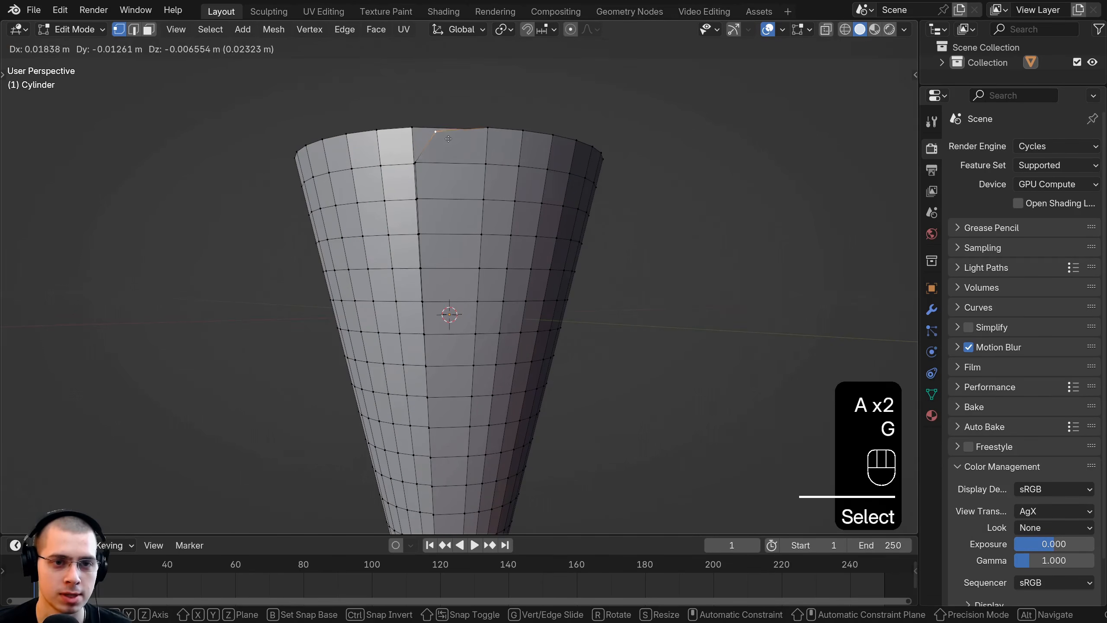
pyautogui.click(447, 139)
pyautogui.rightClick(428, 160)
pyautogui.press('g')
pyautogui.click(437, 169)
pyautogui.rightClick(426, 196)
pyautogui.press('g')
pyautogui.click(419, 205)
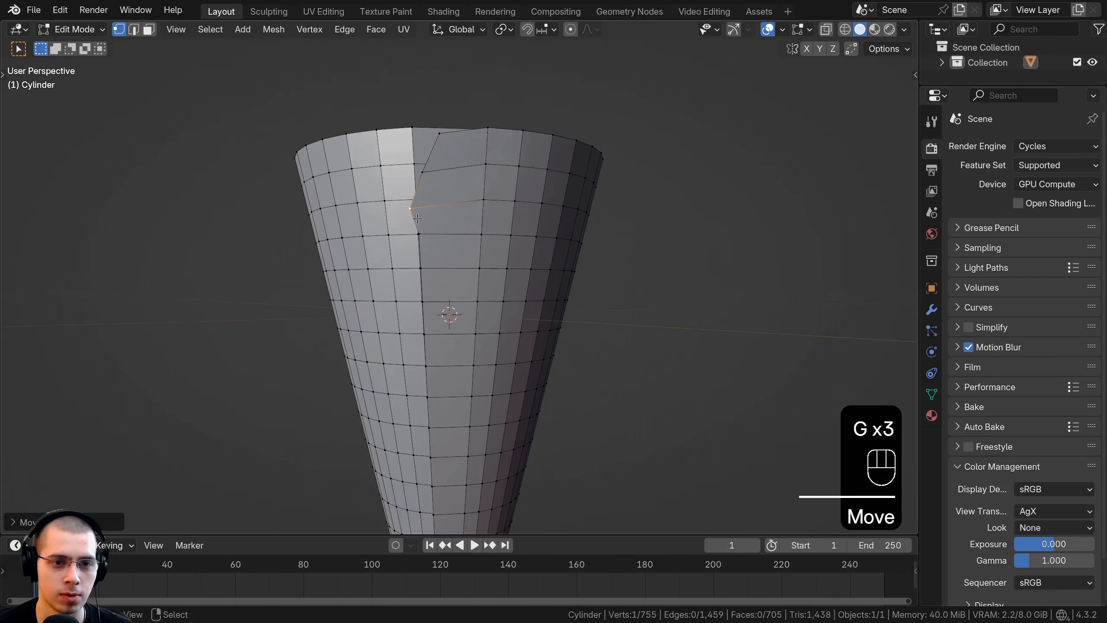
# Step: Shift the fourth and fifth vertices down from the rim on the overlapping seam edge to continue its irregular outline
pyautogui.keyDown('shift'); pyautogui.rightClick(428, 237); pyautogui.keyUp('shift')
pyautogui.press('g')
pyautogui.click(427, 240)
pyautogui.press('r')
pyautogui.click(437, 245)
pyautogui.press('g')
pyautogui.click(435, 246)
pyautogui.rightClick(429, 267)
pyautogui.press('g')
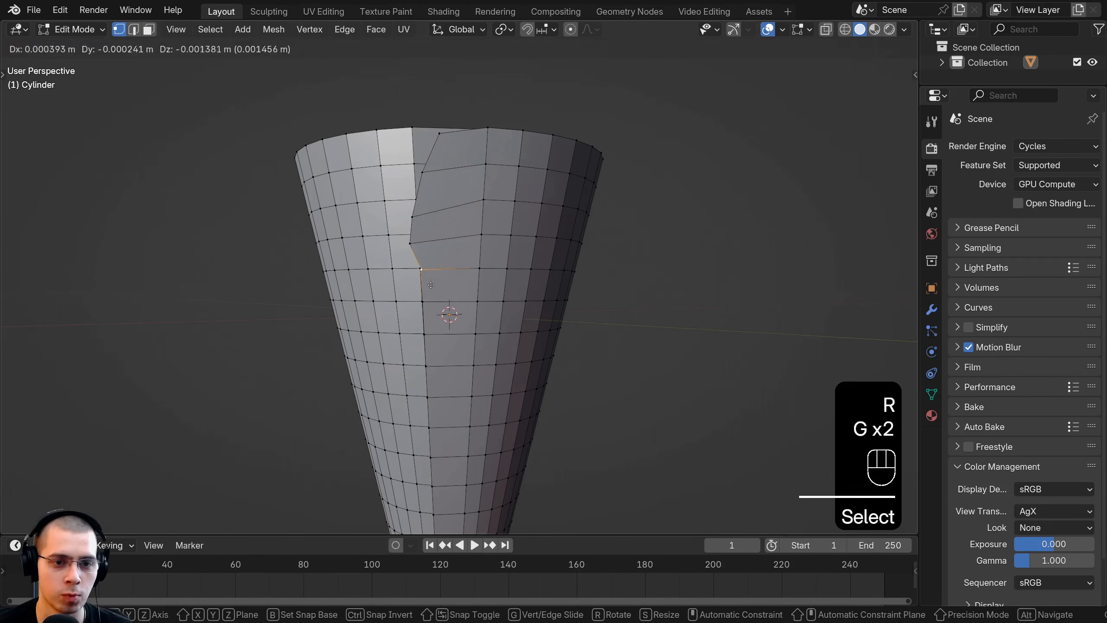
pyautogui.click(431, 273)
# Step: Undo a stray selection and move the next two seam vertices below the fifth one together
pyautogui.rightClick(433, 213)
pyautogui.hotkey('ctrl', 'z')
pyautogui.rightClick(434, 230)
pyautogui.keyDown('shift'); pyautogui.rightClick(432, 222); pyautogui.keyUp('shift')
pyautogui.press('g')
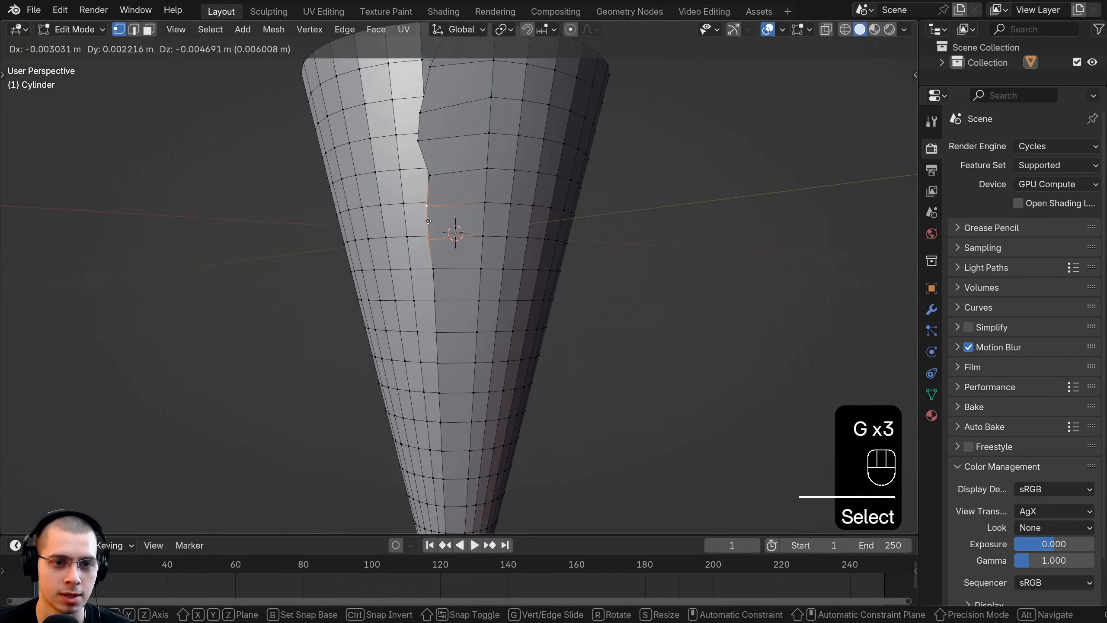
pyautogui.click(426, 232)
# Step: Rotate and move the next two pairs of vertices along the middle of the seam edge to roughen it
pyautogui.keyDown('shift'); pyautogui.rightClick(442, 298); pyautogui.keyUp('shift')
pyautogui.press('r')
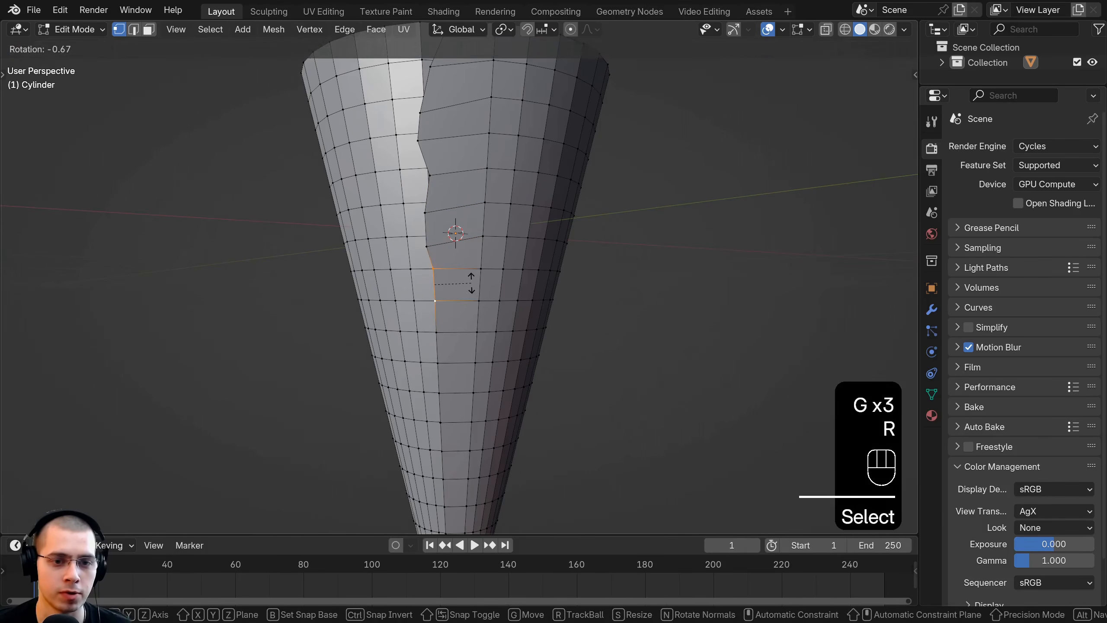
pyautogui.press('g')
pyautogui.click(474, 291)
pyautogui.keyDown('shift'); pyautogui.scroll(-4, 451, 359); pyautogui.keyUp('shift')
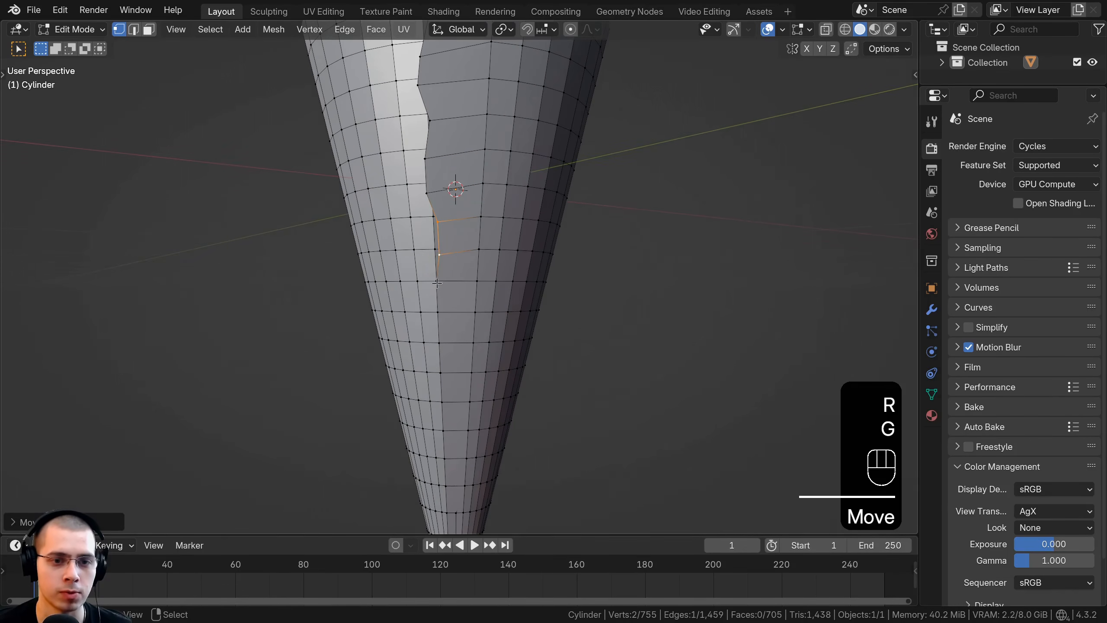
pyautogui.rightClick(441, 310)
pyautogui.keyDown('shift'); pyautogui.rightClick(439, 286); pyautogui.keyUp('shift')
pyautogui.press('r')
pyautogui.press('g')
pyautogui.click(507, 296)
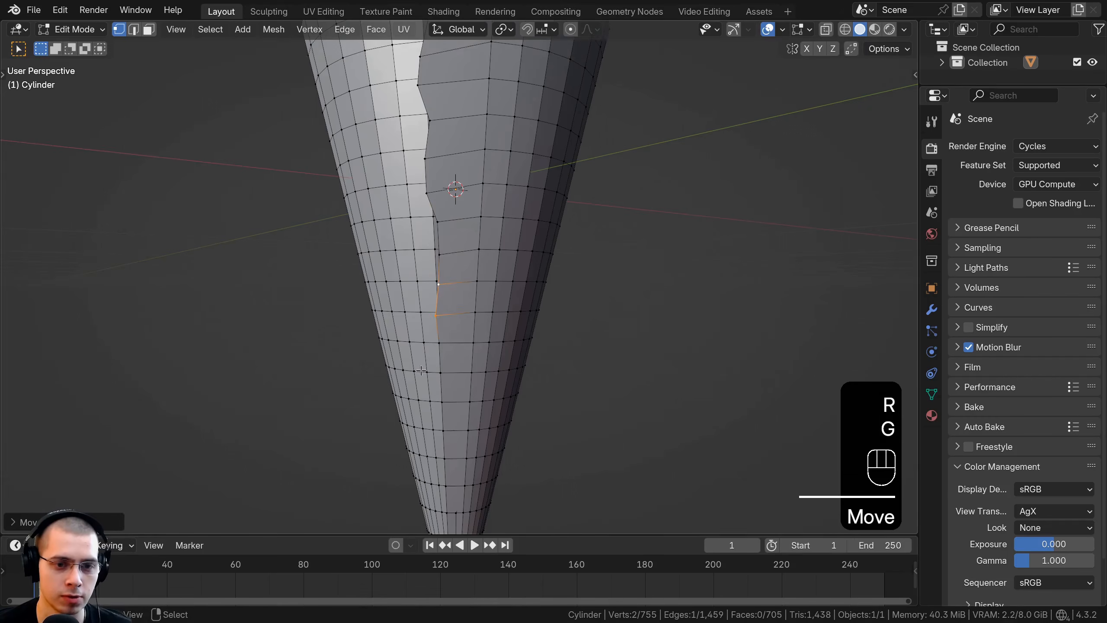
# Step: Move further individual vertices on the lower part of the seam edge to extend the uneven outline towards the tip
pyautogui.keyDown('shift'); pyautogui.moveTo(438, 311); pyautogui.dragTo(435, 216, button='middle'); pyautogui.keyUp('shift')
pyautogui.scroll(1, 435, 216)
pyautogui.press('g')
pyautogui.click(434, 228)
pyautogui.rightClick(435, 264)
pyautogui.press('g')
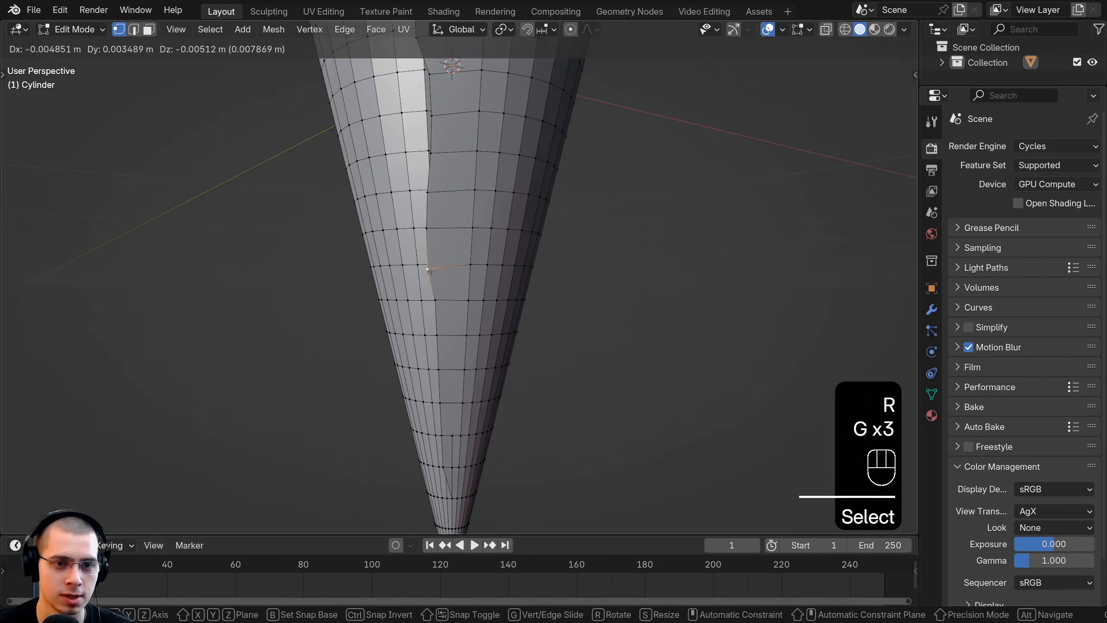
pyautogui.click(429, 269)
pyautogui.rightClick(436, 300)
pyautogui.press('g')
pyautogui.click(433, 301)
# Step: Select the whole edge loop of the overlapping seam to check its outline, and clear the selection
pyautogui.keyDown('alt'); pyautogui.rightClick(429, 258); pyautogui.keyUp('alt')
pyautogui.keyDown('shift'); pyautogui.moveTo(431, 258); pyautogui.dragTo(433, 326, button='middle'); pyautogui.keyUp('shift')
pyautogui.scroll(-3, 434, 327)
pyautogui.keyDown('shift'); pyautogui.moveTo(461, 56); pyautogui.dragTo(463, 82, button='middle'); pyautogui.keyUp('shift')
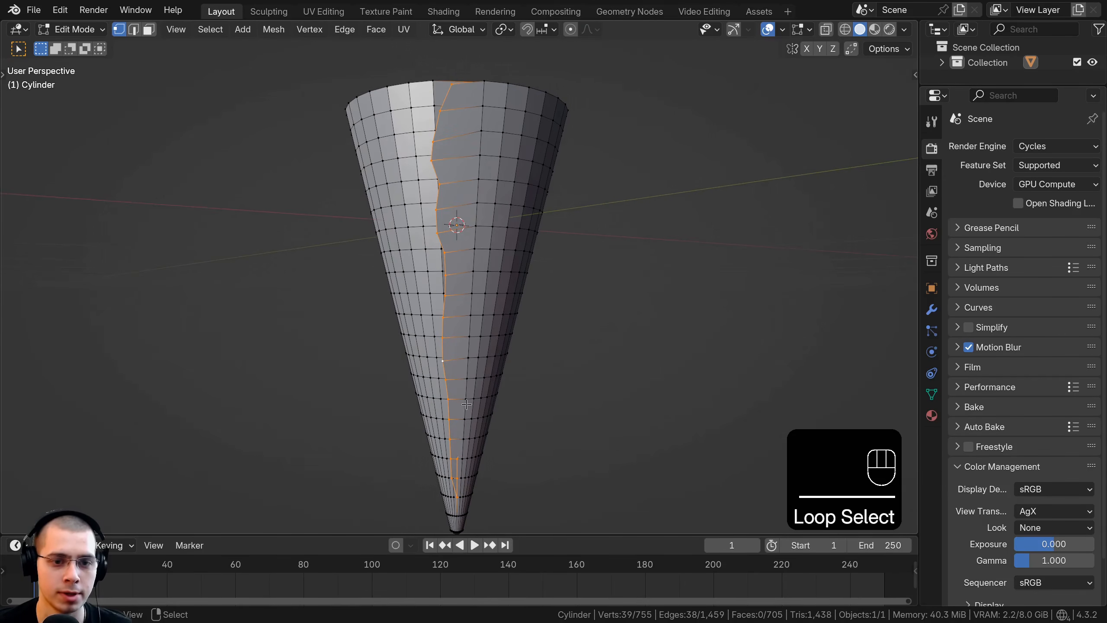
pyautogui.scroll(3, 465, 404)
pyautogui.hotkey('alt', 'a')
pyautogui.scroll(3, 394, 324)
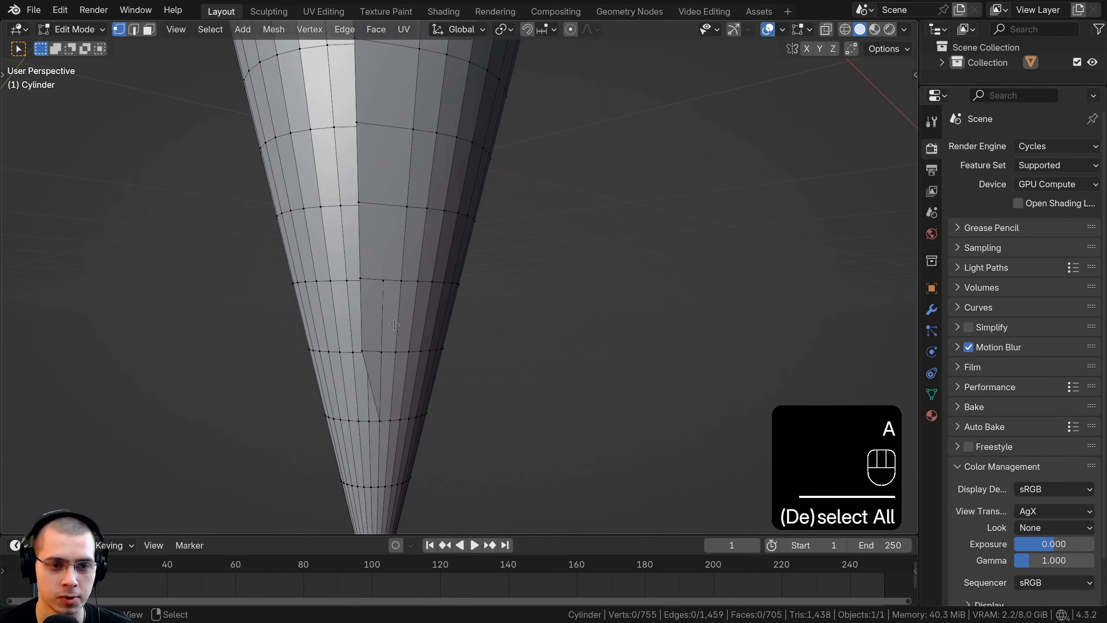
# Step: Move a seam edge vertex near the cone's tip slightly to continue the uneven overlap
pyautogui.click(381, 284)
pyautogui.press('KP_Decimal')
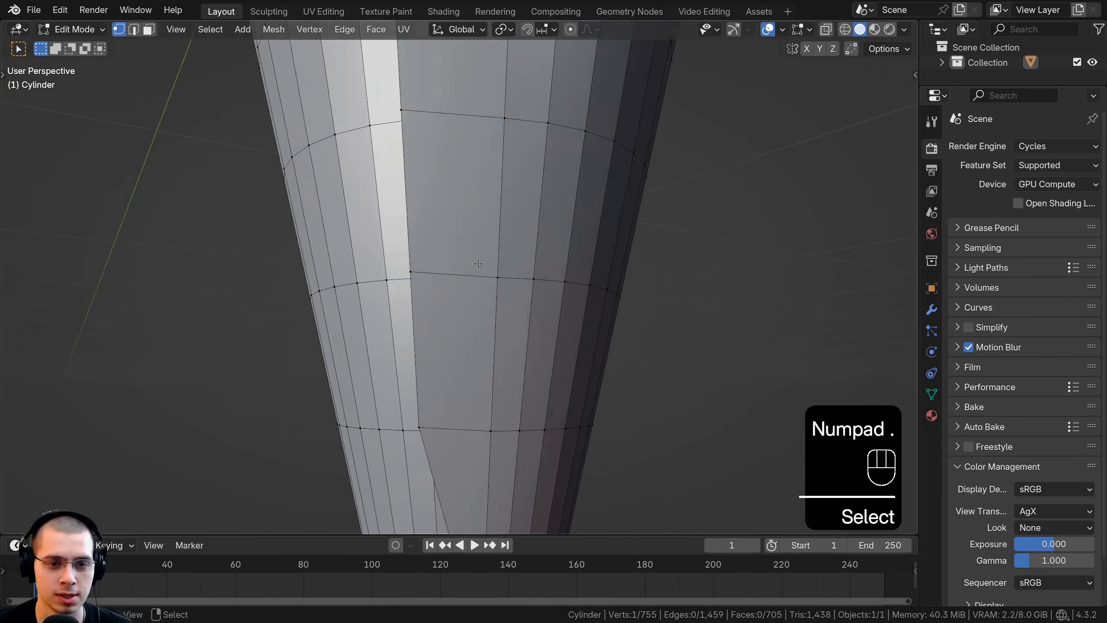
pyautogui.scroll(-4, 551, 297)
pyautogui.scroll(5, 523, 305)
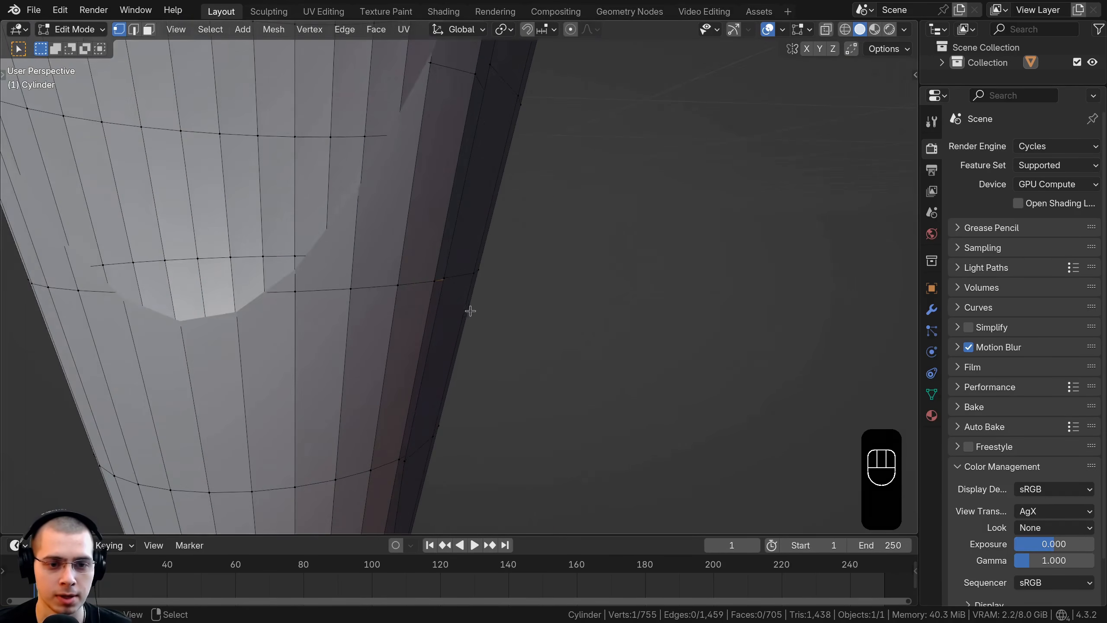
pyautogui.scroll(-4, 469, 309)
pyautogui.keyDown('shift'); pyautogui.click(452, 334); pyautogui.keyUp('shift')
pyautogui.moveTo(451, 334)
pyautogui.mouseDown(button='middle')
pyautogui.moveTo(620, 349)
pyautogui.moveTo(411, 315)
pyautogui.moveTo(458, 323)
pyautogui.mouseUp(button='middle')
pyautogui.scroll(1, 615, 345)
pyautogui.press('g')
pyautogui.click(612, 342)
# Step: Move one more vertex on the lower seam edge, return to Object Mode and save the file
pyautogui.rightClick(443, 350)
pyautogui.press('g')
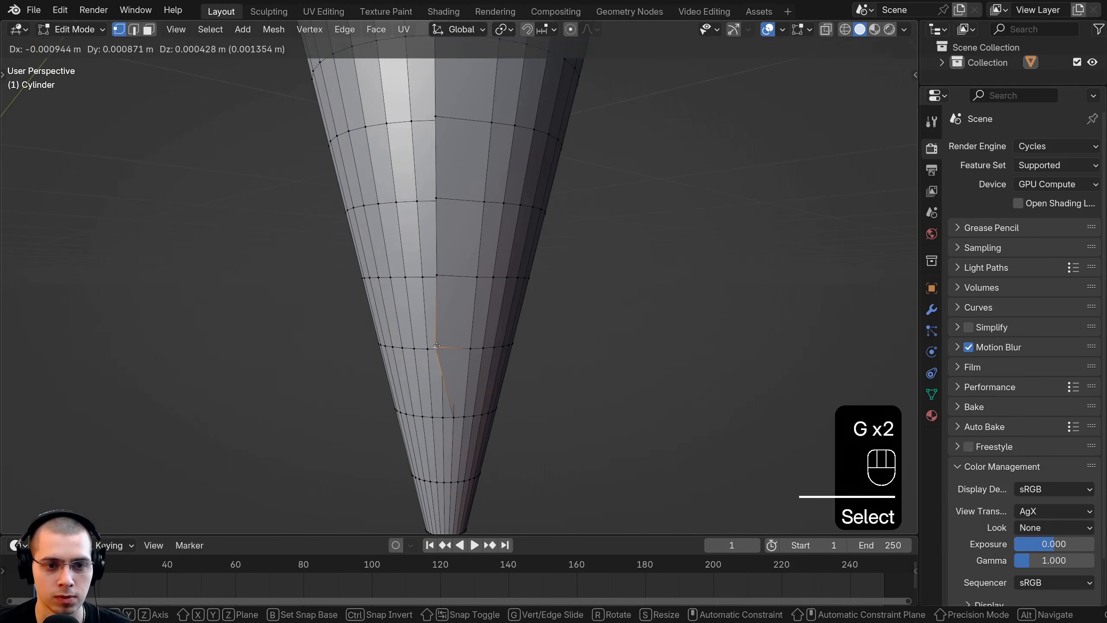
pyautogui.click(448, 350)
pyautogui.rightClick(437, 275)
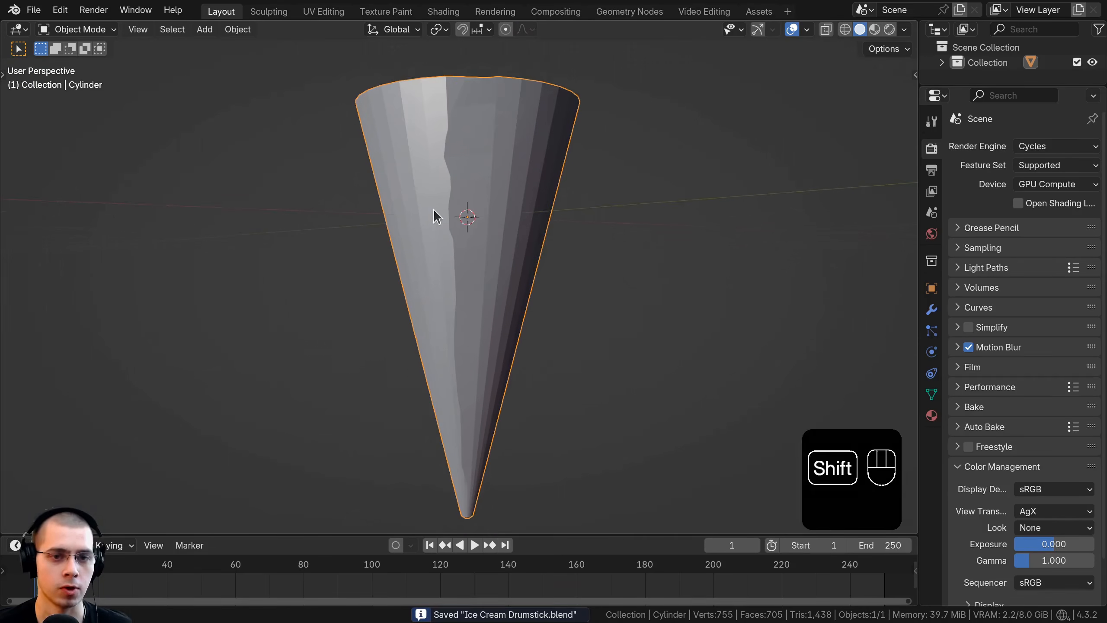
pyautogui.keyDown('shift'); pyautogui.moveTo(433, 215); pyautogui.dragTo(440, 223, button='middle'); pyautogui.keyUp('shift')
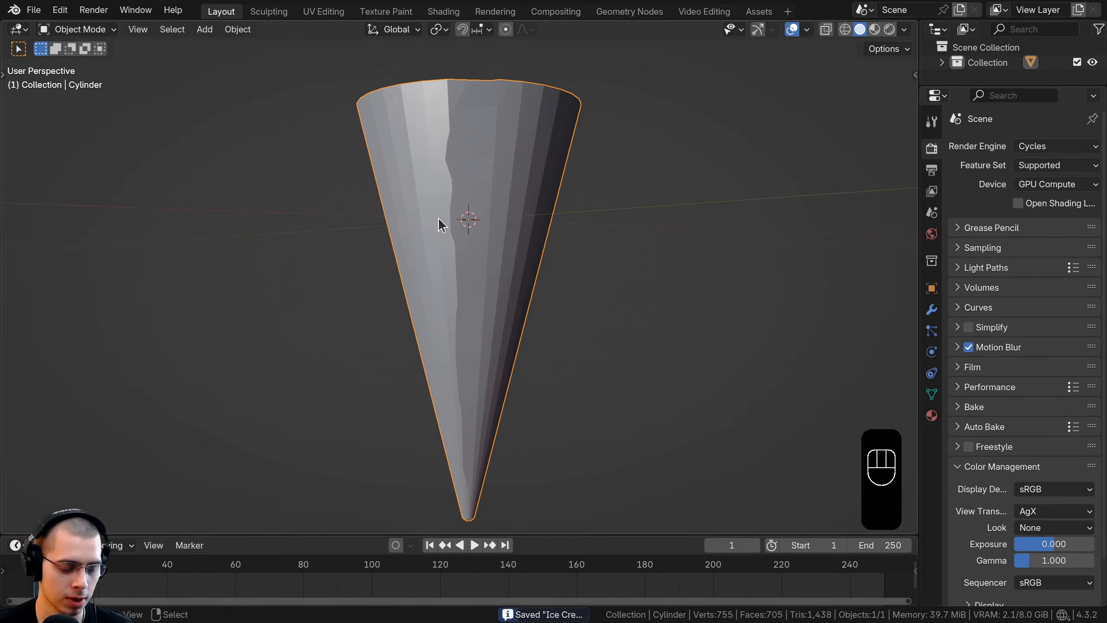
# Step: Add a Subdivision modifier to the cone with viewport and render levels of 4
pyautogui.hotkey('ctrl', '4')
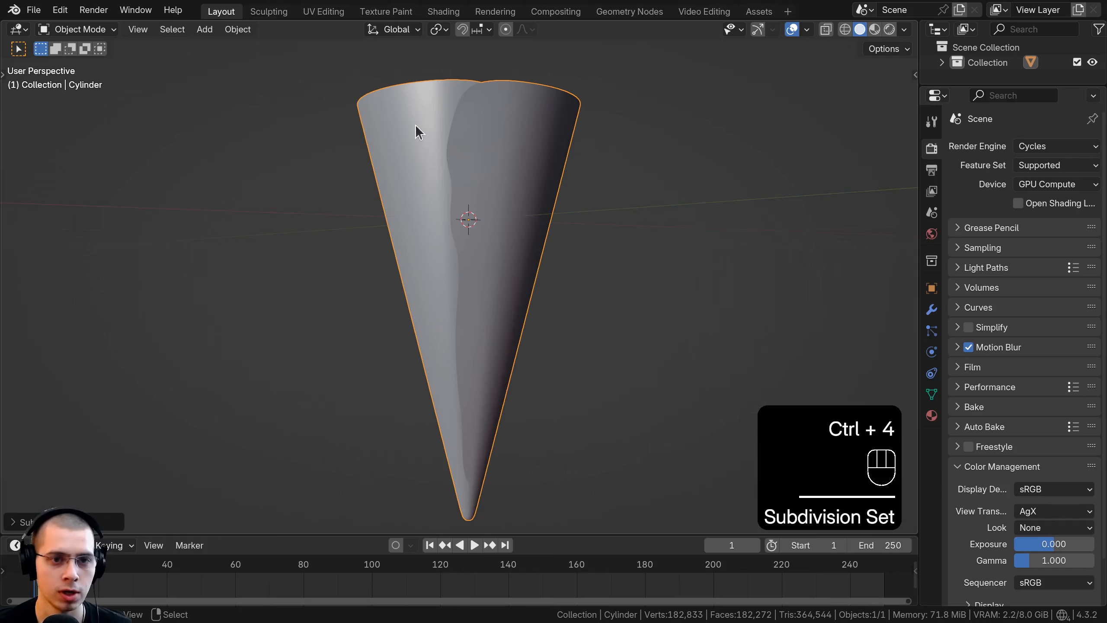
pyautogui.moveTo(420, 128)
pyautogui.mouseDown(button='middle')
pyautogui.moveTo(516, 140)
pyautogui.moveTo(459, 170)
pyautogui.moveTo(488, 183)
pyautogui.mouseUp(button='middle')
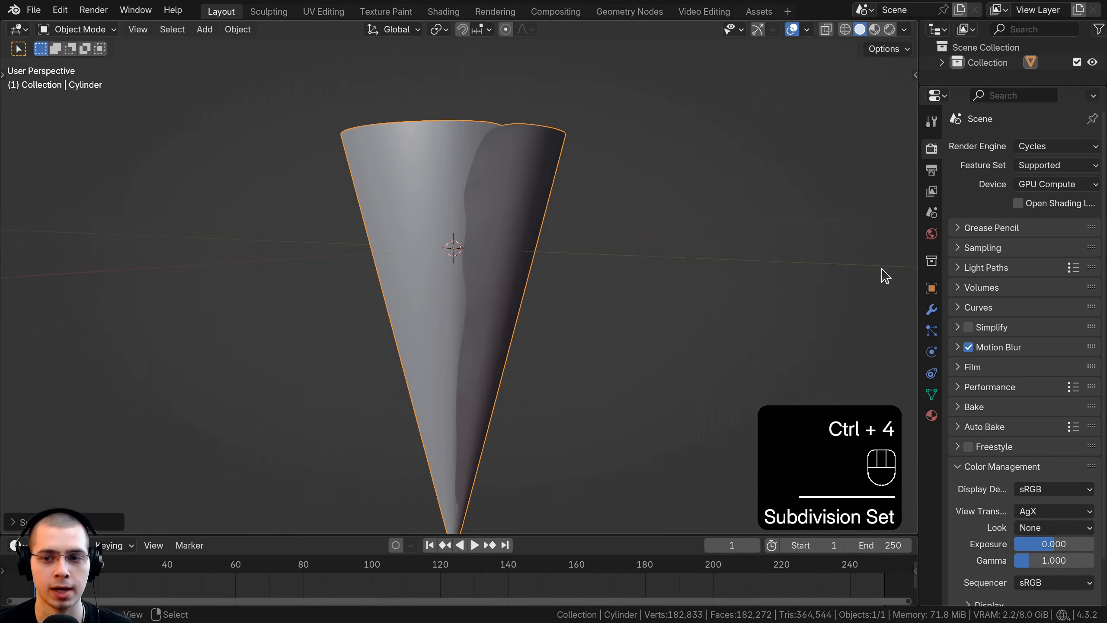
pyautogui.click(931, 310)
pyautogui.moveTo(920, 239); pyautogui.dragTo(840, 239)
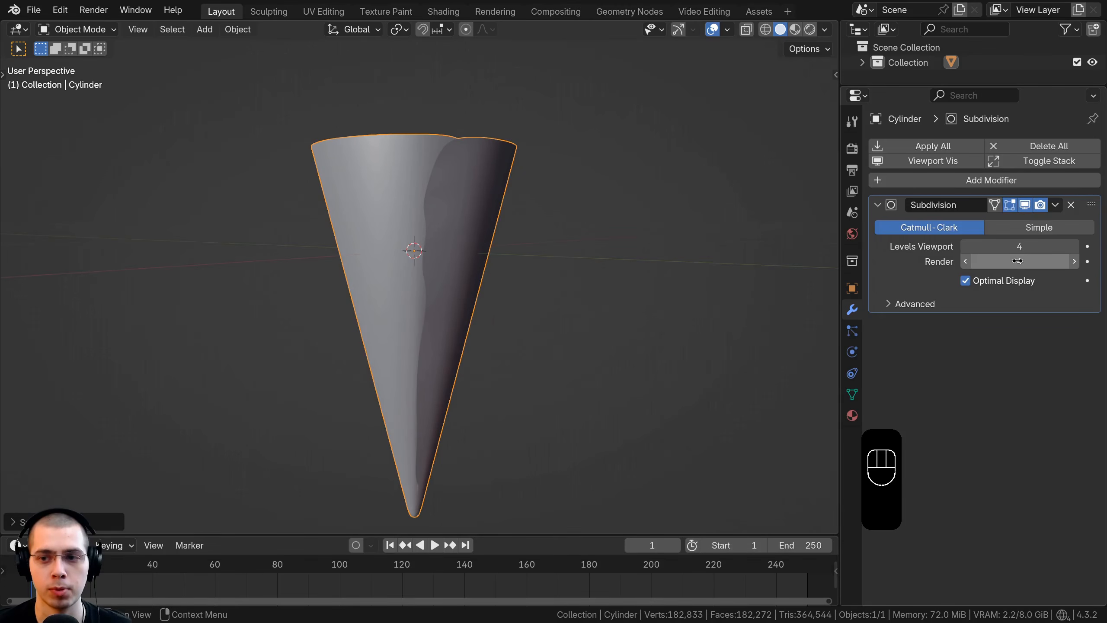
# Step: Shade the cone smooth and check its surface around the rim and seam
pyautogui.press('w')
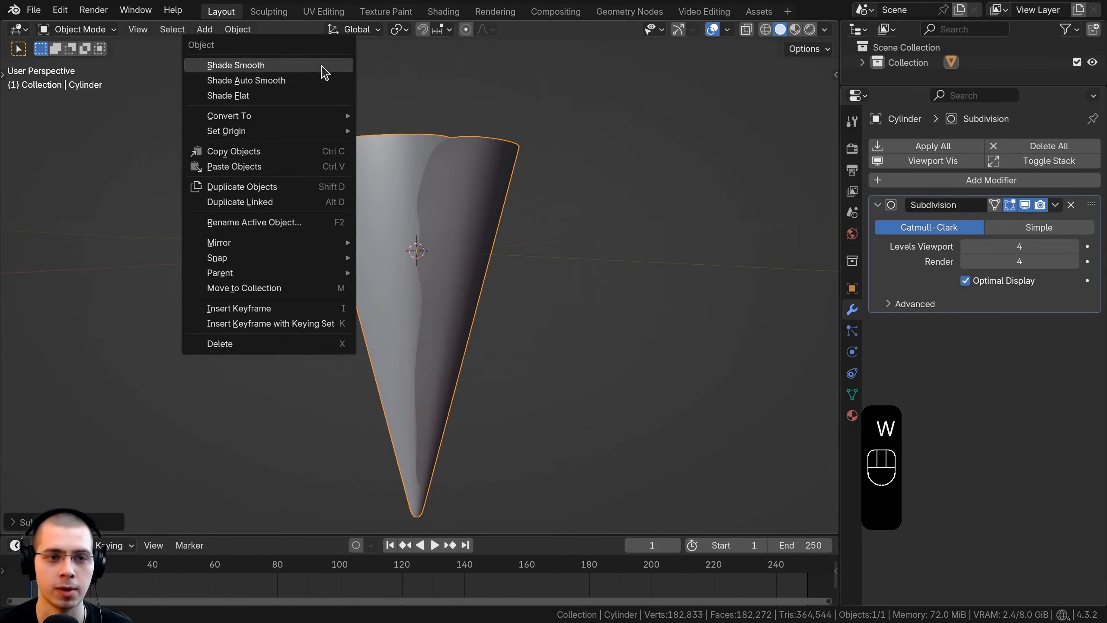
pyautogui.click(274, 68)
pyautogui.moveTo(444, 178); pyautogui.dragTo(416, 192, button='middle')
pyautogui.scroll(3, 437, 160)
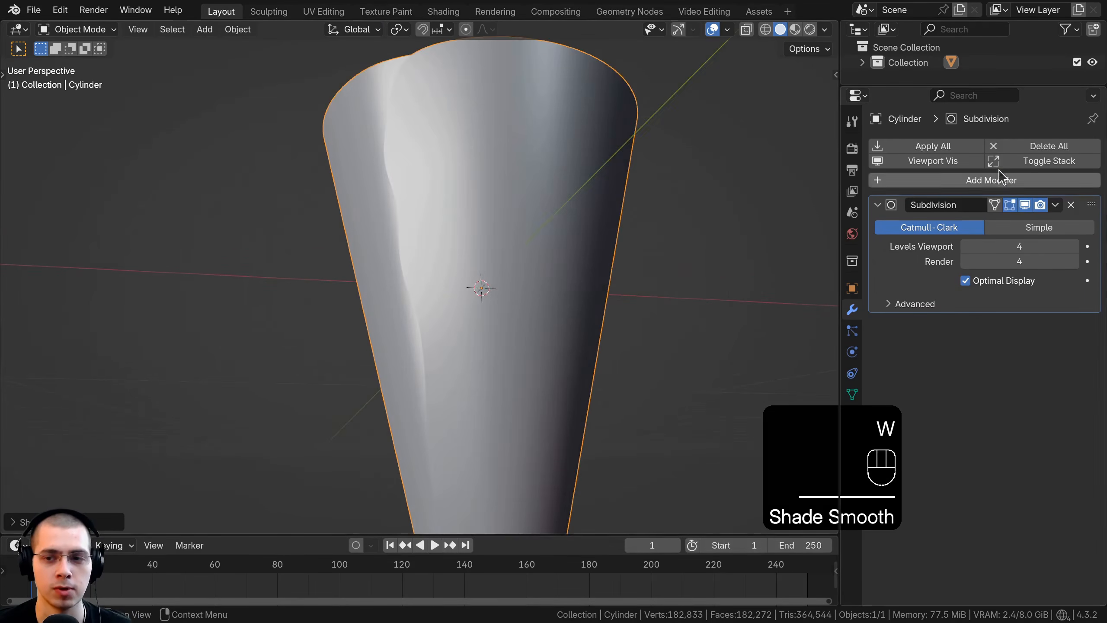
pyautogui.scroll(-1, 560, 167)
pyautogui.keyDown('shift'); pyautogui.moveTo(553, 168); pyautogui.dragTo(552, 253, button='middle'); pyautogui.keyUp('shift')
pyautogui.scroll(1, 550, 249)
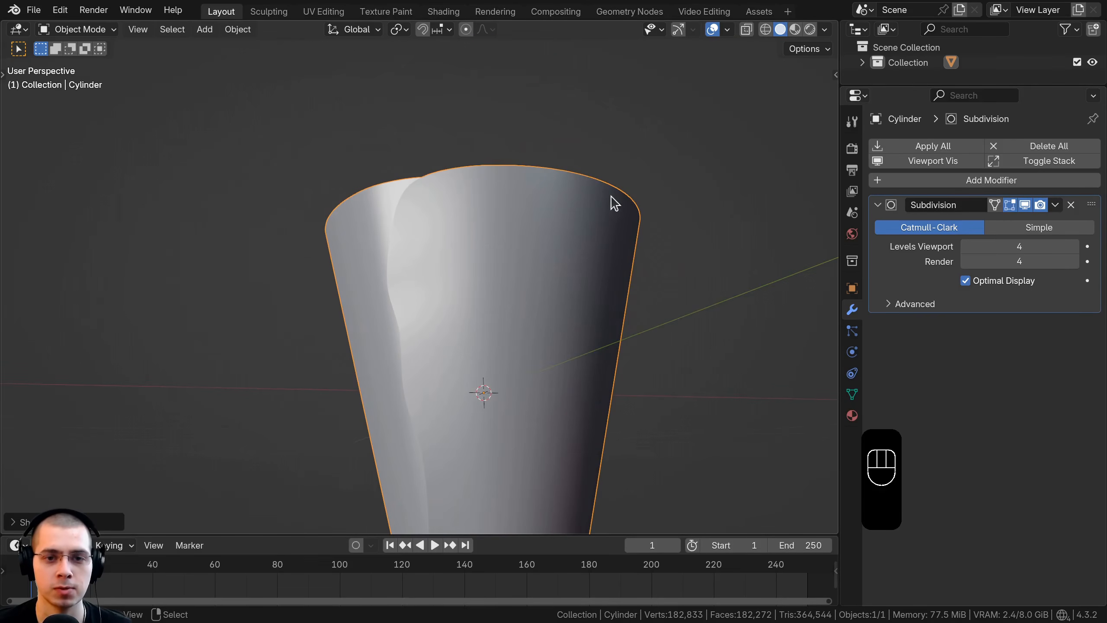
pyautogui.keyDown('shift'); pyautogui.moveTo(556, 377); pyautogui.dragTo(554, 209, button='middle'); pyautogui.keyUp('shift')
pyautogui.scroll(-2, 560, 210)
pyautogui.moveTo(580, 213); pyautogui.dragTo(625, 218, button='middle')
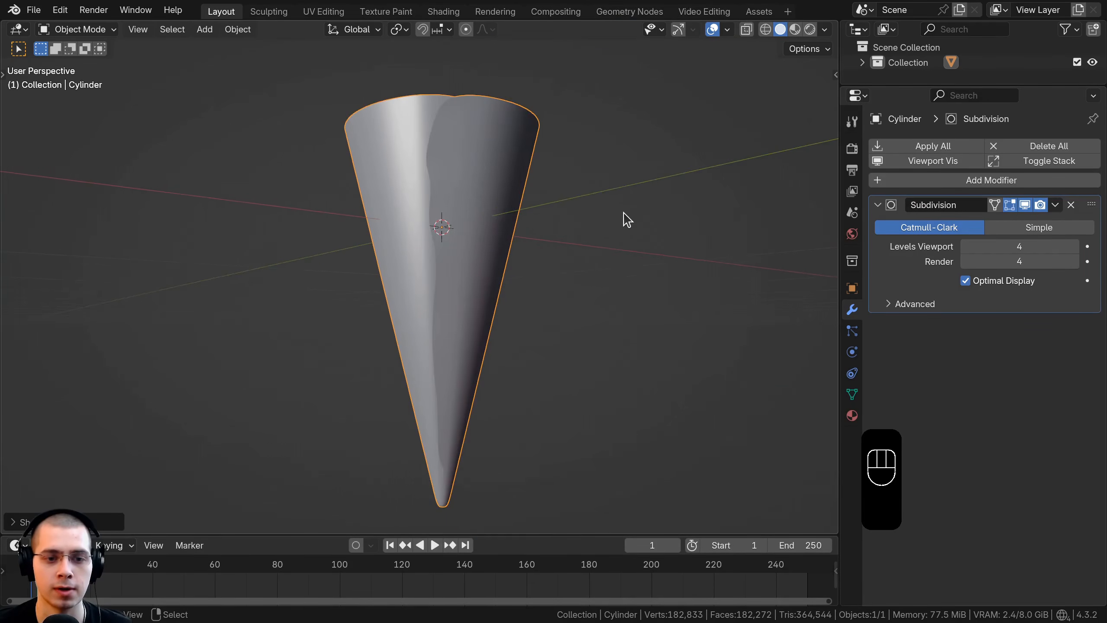
# Step: Add a Displace modifier to the cone and create a new texture for it
pyautogui.click(960, 181)
pyautogui.write('dis')
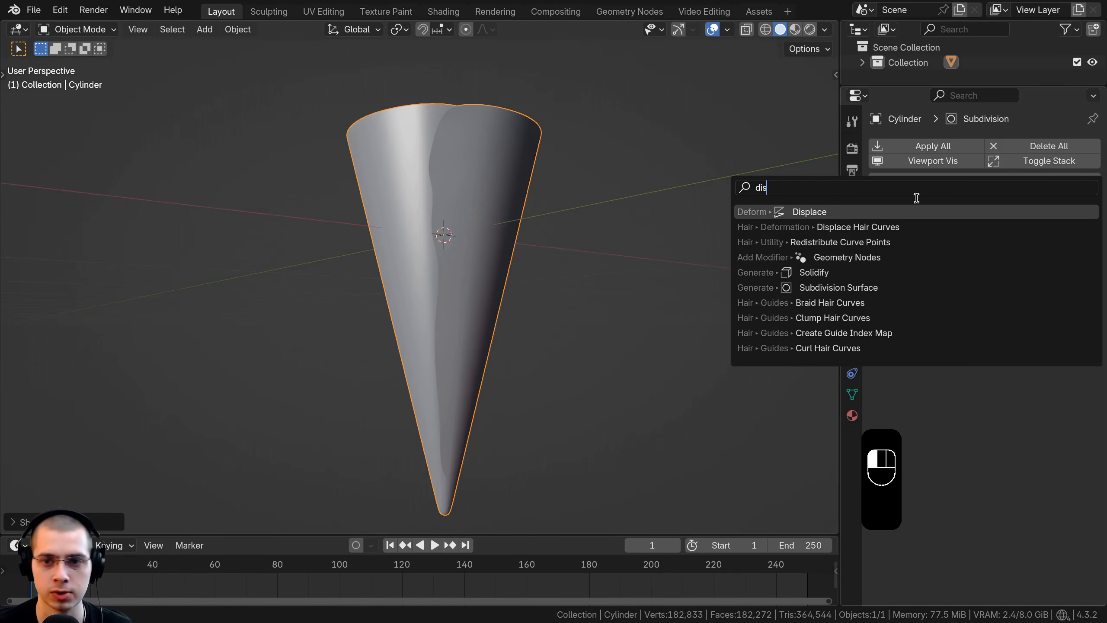
pyautogui.click(819, 216)
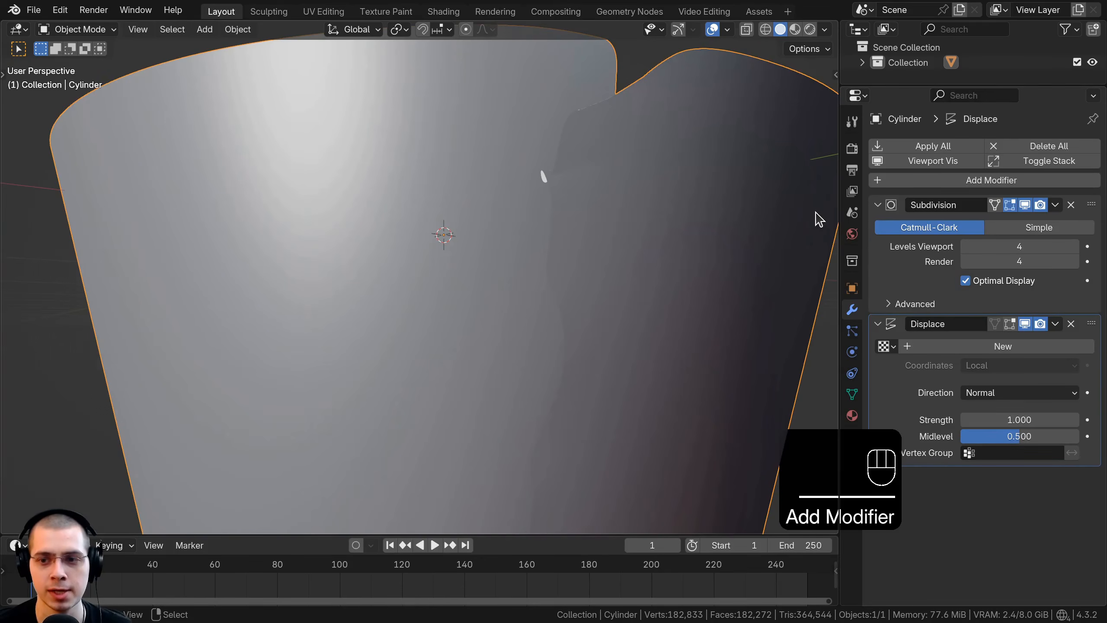
pyautogui.click(991, 349)
pyautogui.keyDown('shift'); pyautogui.moveTo(544, 282); pyautogui.dragTo(497, 147, button='middle'); pyautogui.keyUp('shift')
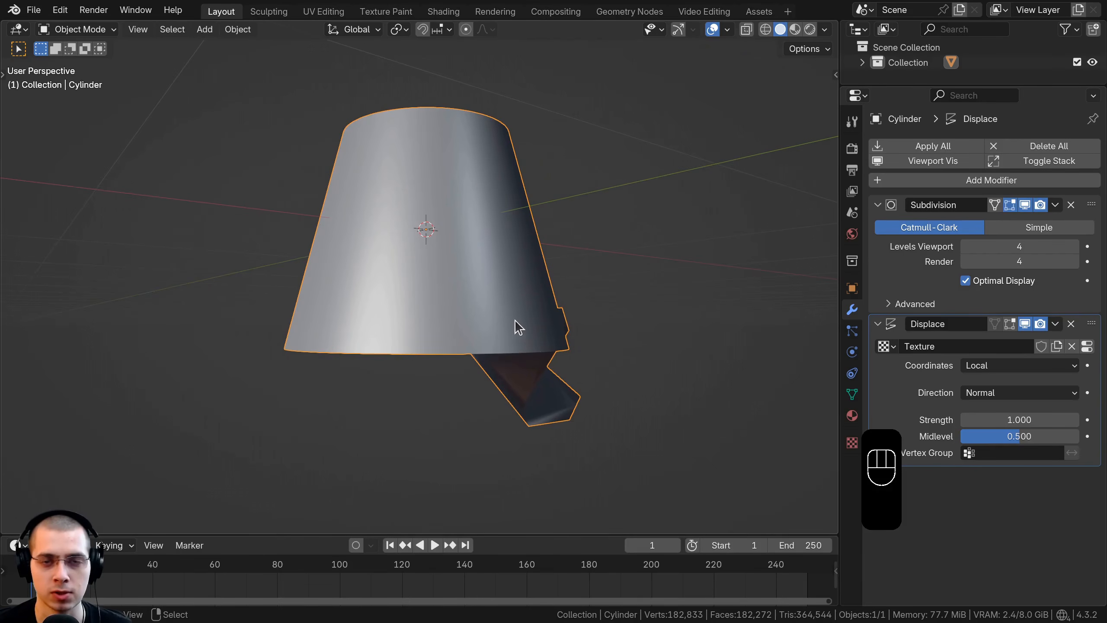
pyautogui.moveTo(488, 149); pyautogui.dragTo(477, 136, button='middle')
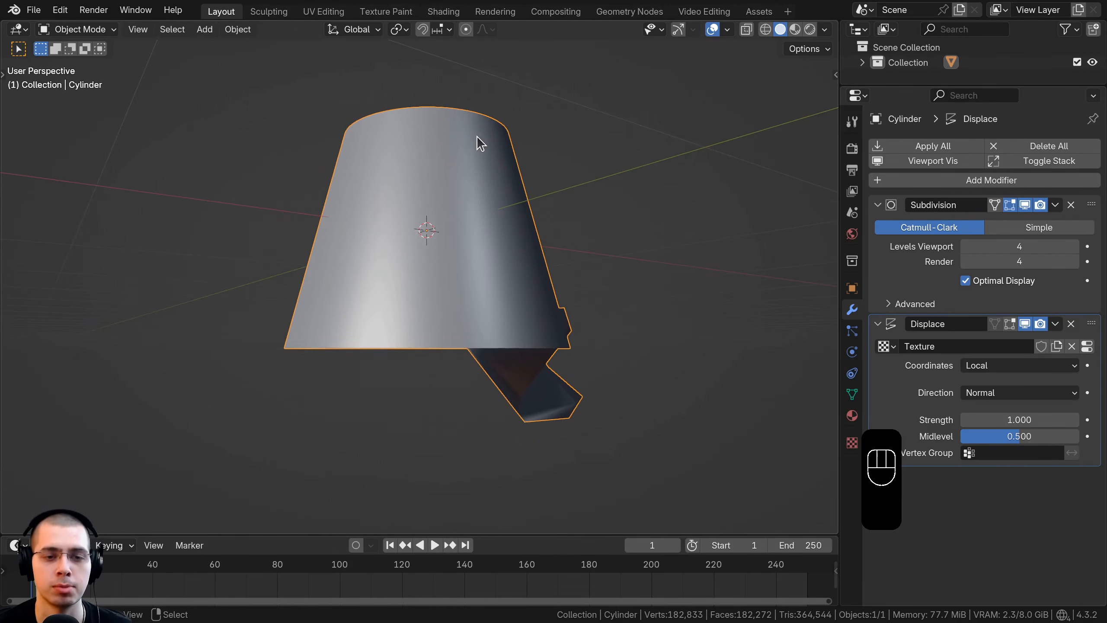
# Step: Open the displacement texture's settings and change its type to Clouds
pyautogui.click(1087, 347)
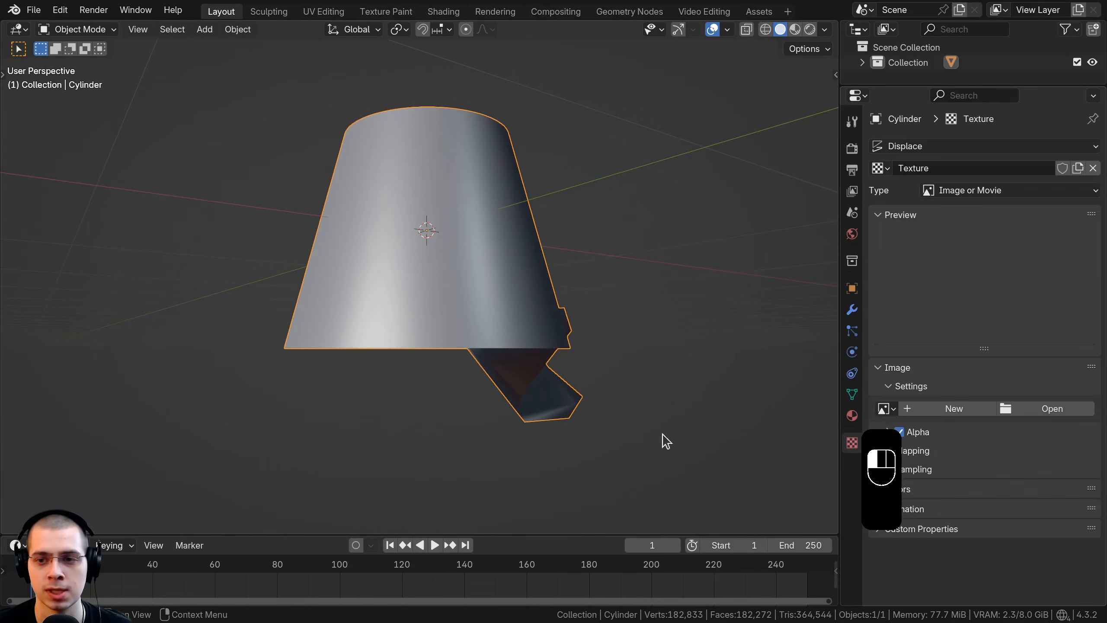
pyautogui.click(973, 192)
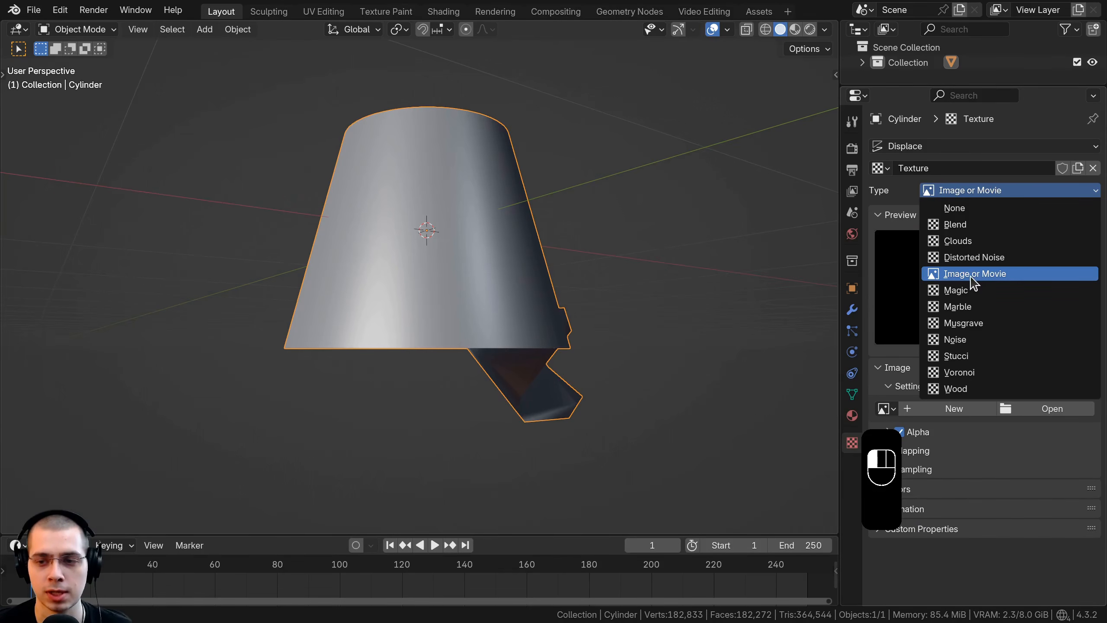
pyautogui.click(961, 242)
# Step: Set the Clouds texture's size to 0.10 and its depth to 24
pyautogui.scroll(1, 526, 251)
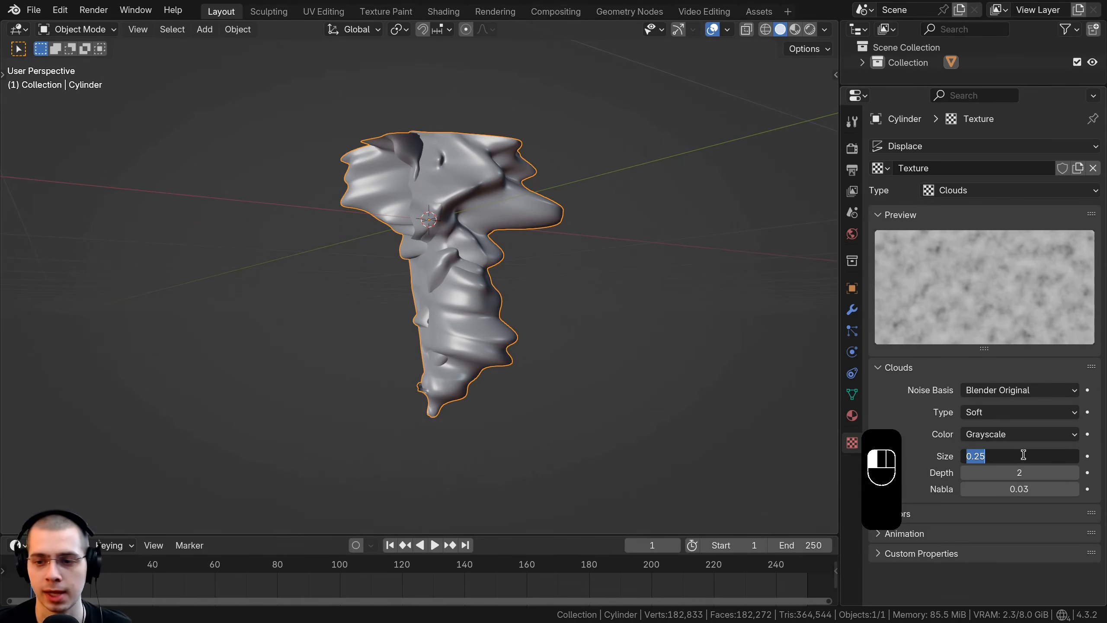
pyautogui.write('0.1')
pyautogui.press('Return')
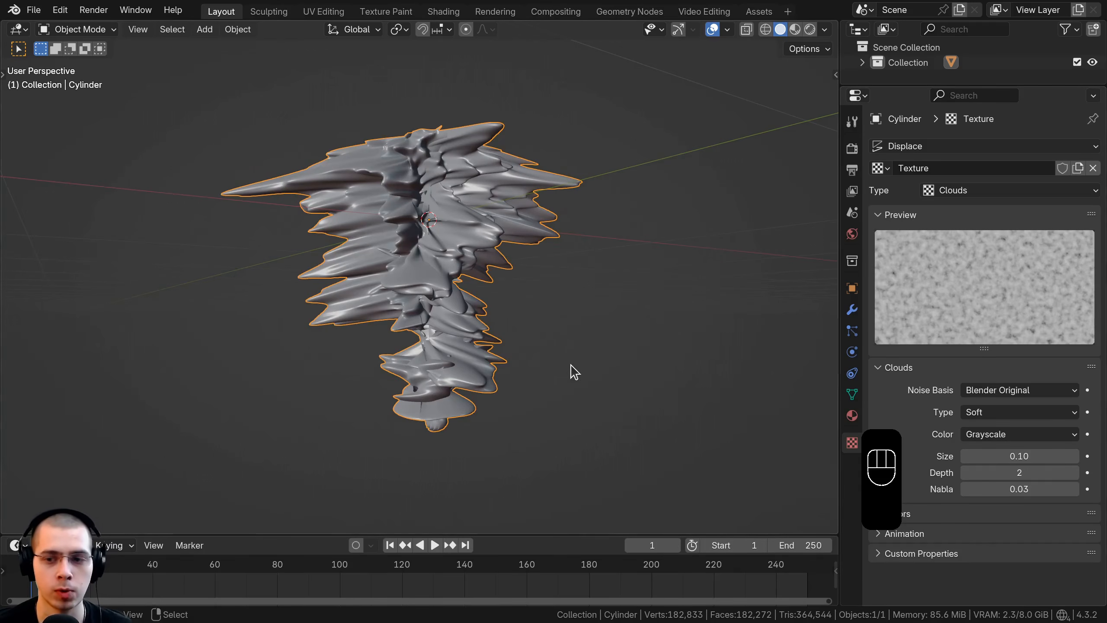
pyautogui.moveTo(575, 371); pyautogui.dragTo(686, 397, button='middle')
pyautogui.moveTo(988, 472); pyautogui.dragTo(1046, 473)
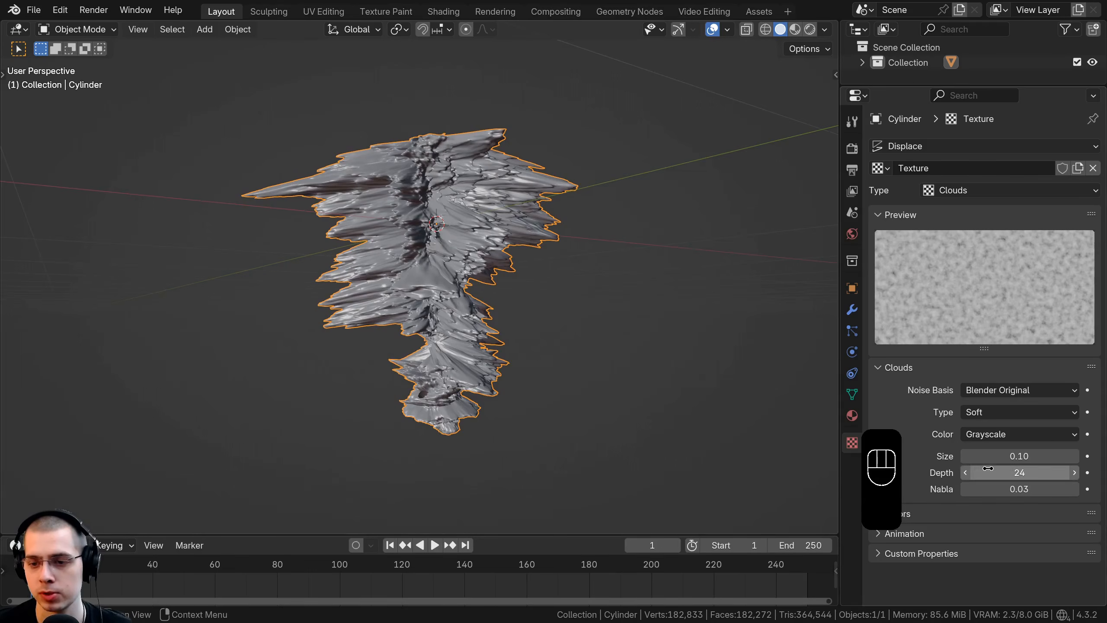
pyautogui.scroll(5, 497, 235)
pyautogui.moveTo(511, 305); pyautogui.dragTo(893, 367, button='middle')
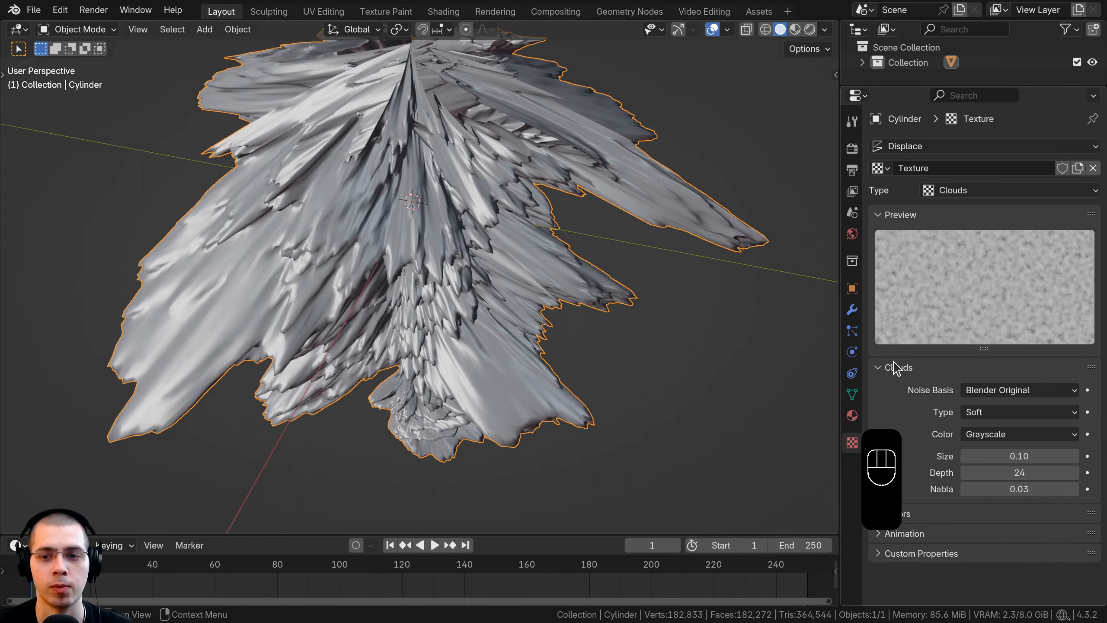
# Step: Set the Displace modifier's strength to 0.01 for a fine, bumpy cone surface
pyautogui.click(852, 310)
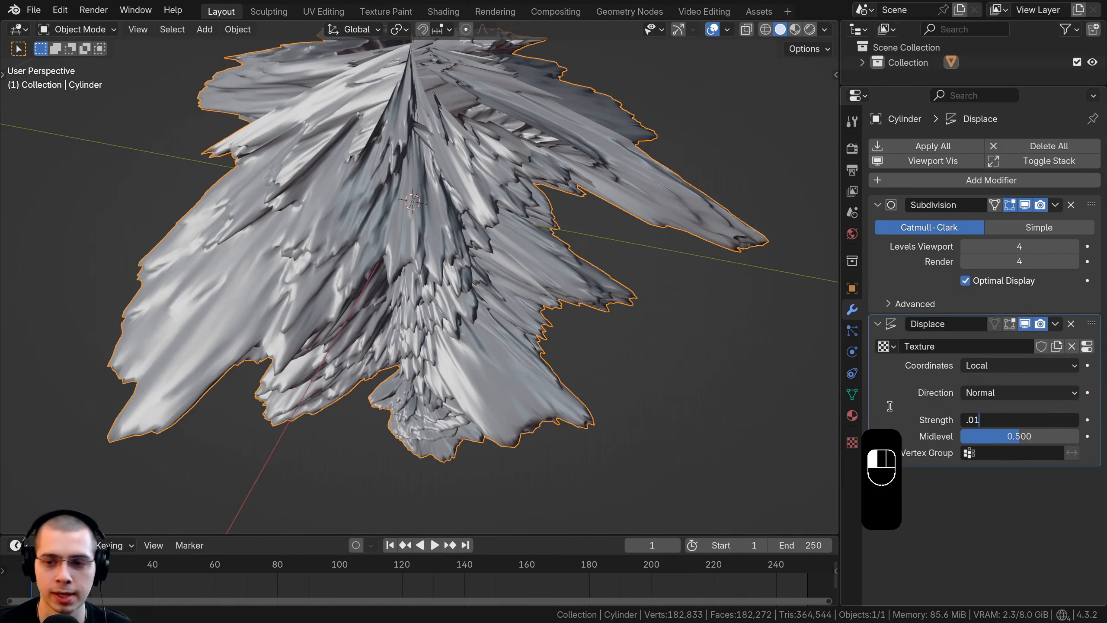
pyautogui.press('Return')
pyautogui.scroll(-1, 490, 292)
pyautogui.moveTo(489, 292); pyautogui.dragTo(490, 237, button='middle')
pyautogui.keyDown('shift'); pyautogui.moveTo(490, 238); pyautogui.dragTo(490, 284, button='middle'); pyautogui.keyUp('shift')
pyautogui.scroll(3, 490, 281)
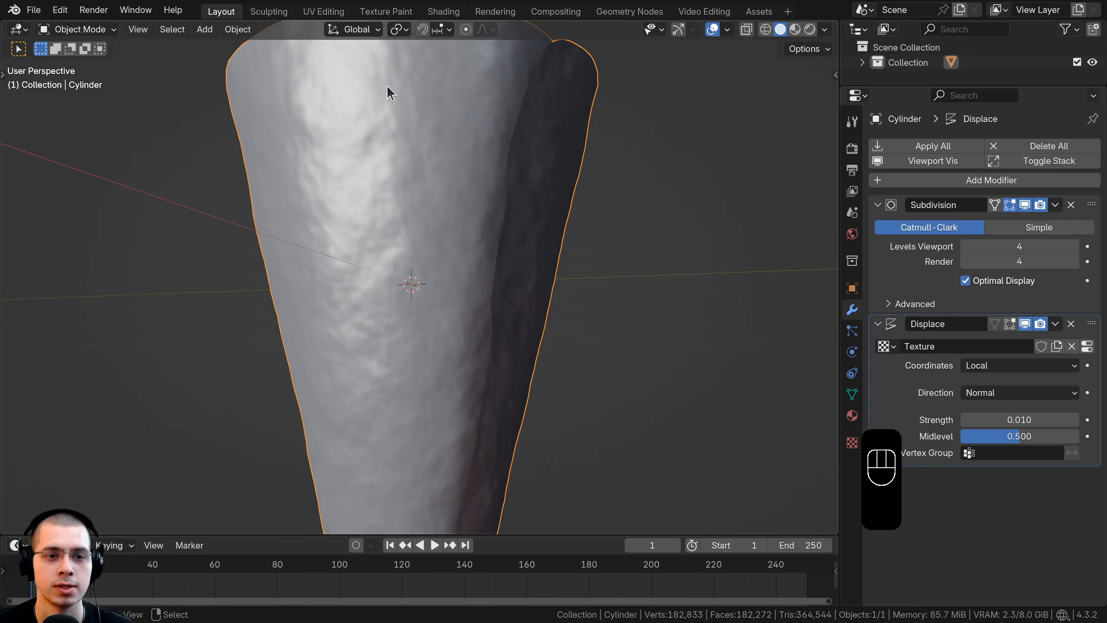
pyautogui.scroll(-3, 438, 161)
pyautogui.moveTo(421, 210); pyautogui.dragTo(436, 239, button='middle')
# Step: Add a vertical loop cut in Edit Mode, slid close to the overlapping seam edge, and return to Object Mode
pyautogui.press('Tab')
pyautogui.scroll(2, 419, 218)
pyautogui.scroll(2, 439, 240)
pyautogui.hotkey('ctrl', 'r')
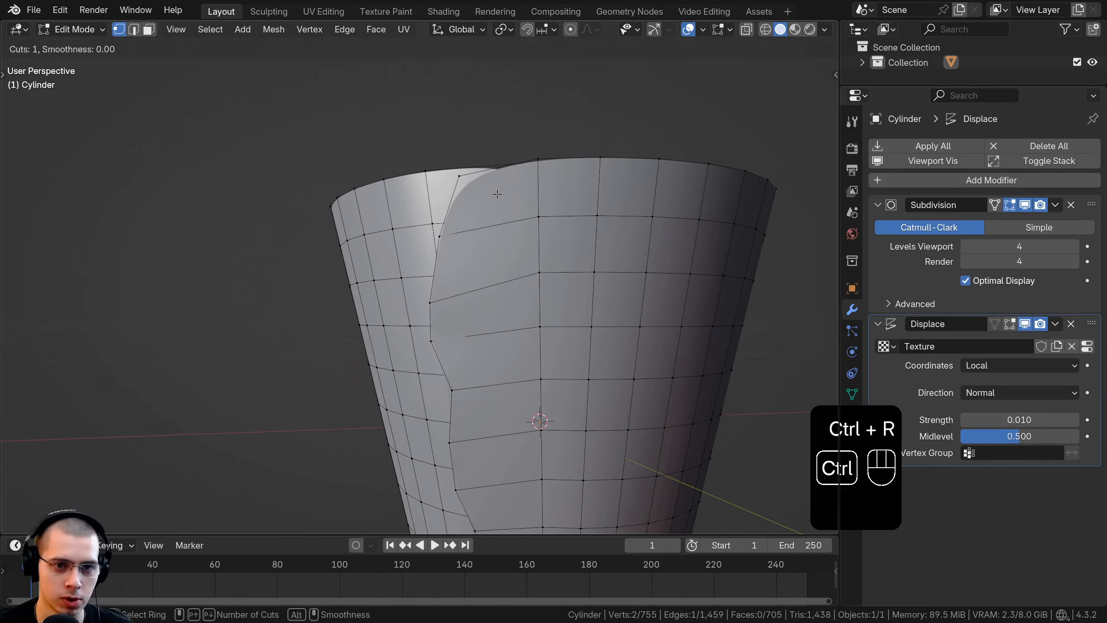
pyautogui.click(465, 179)
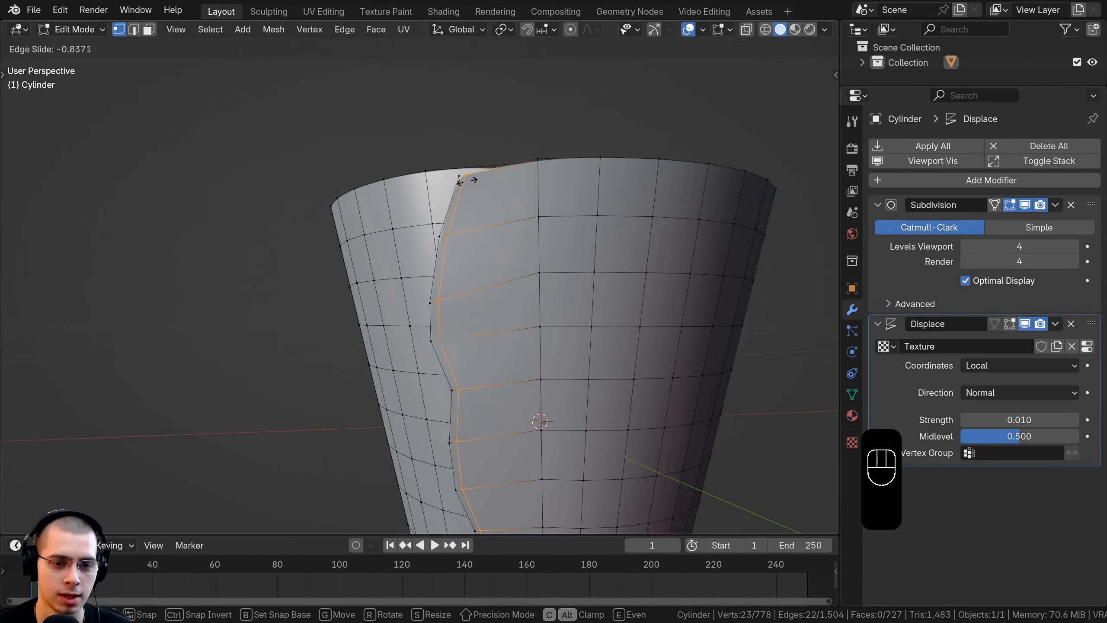
pyautogui.click(466, 179)
pyautogui.keyDown('shift'); pyautogui.moveTo(448, 396); pyautogui.dragTo(462, 384, button='middle'); pyautogui.keyUp('shift')
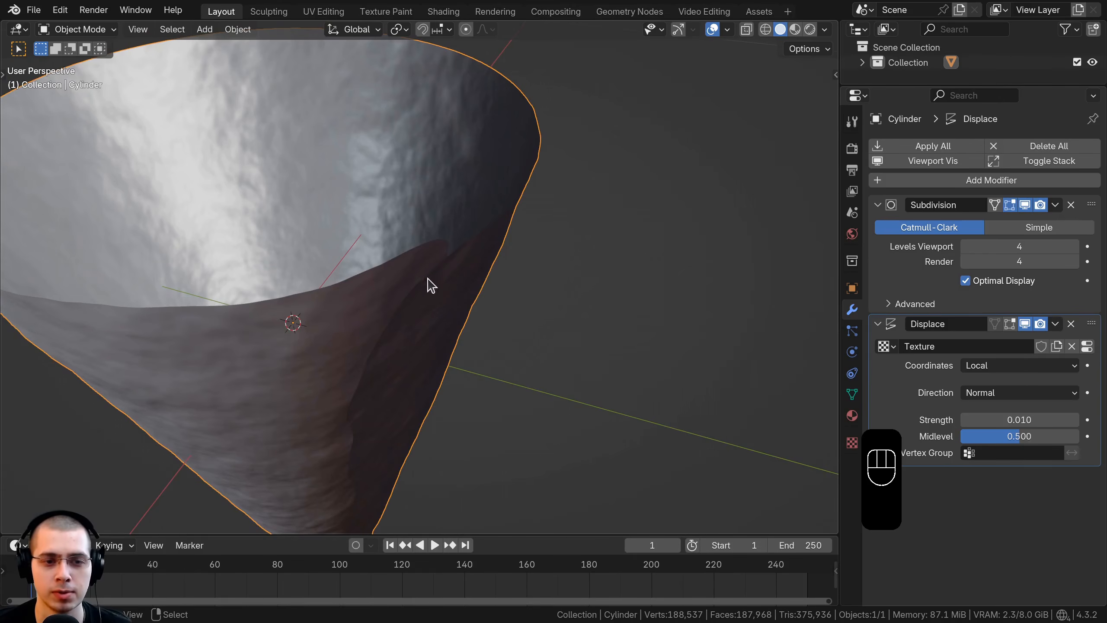
# Step: Add a Solidify modifier to give the cone wall thickness
pyautogui.click(948, 184)
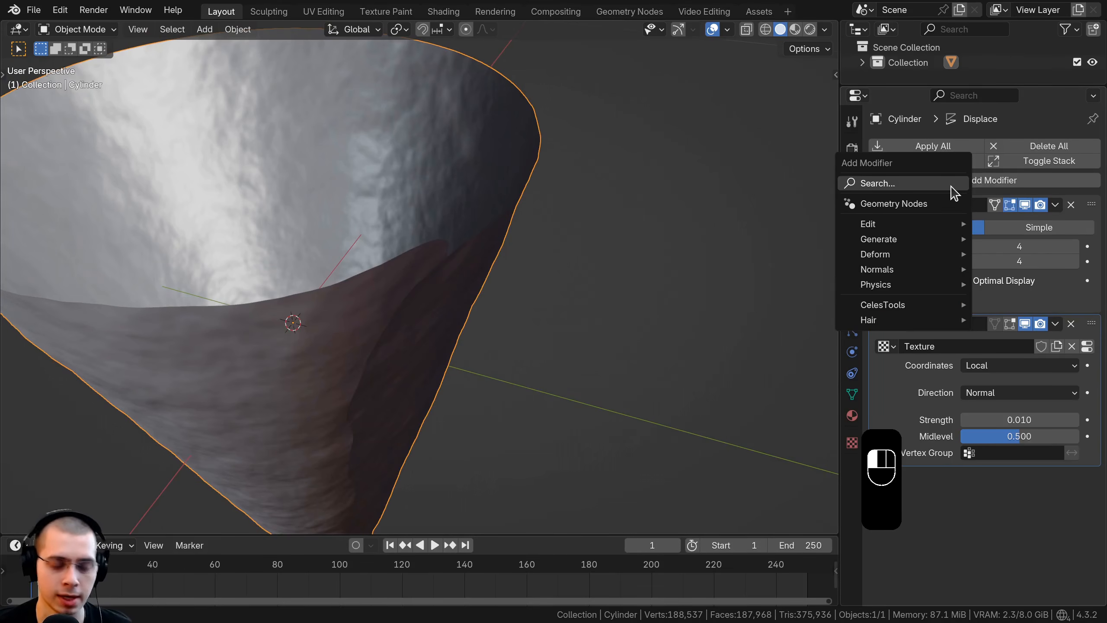
pyautogui.write('so')
pyautogui.press('Return')
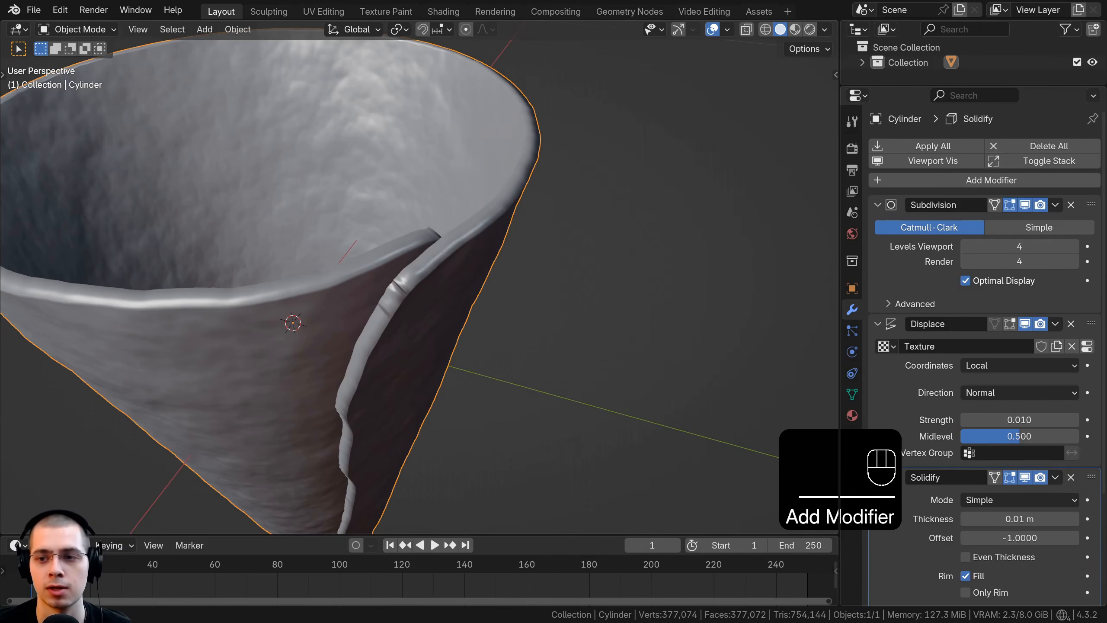
# Step: Move the Solidify modifier above Subdivision and Displace in the stack, and collapse all three modifiers
pyautogui.scroll(-5, 961, 362)
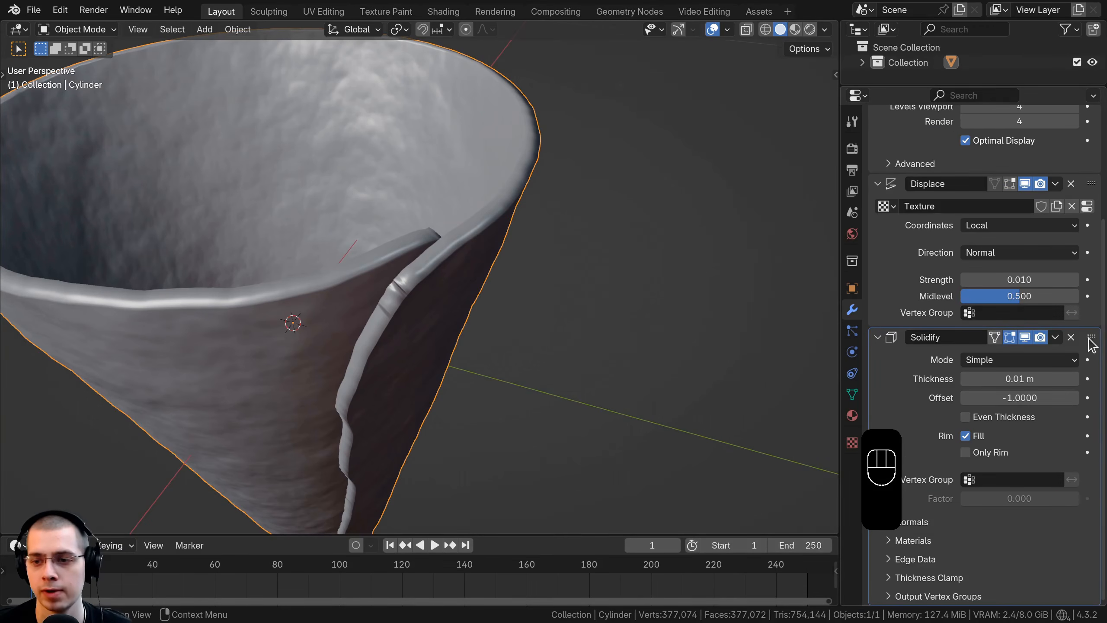
pyautogui.moveTo(1091, 338); pyautogui.dragTo(981, 227)
pyautogui.click(878, 205)
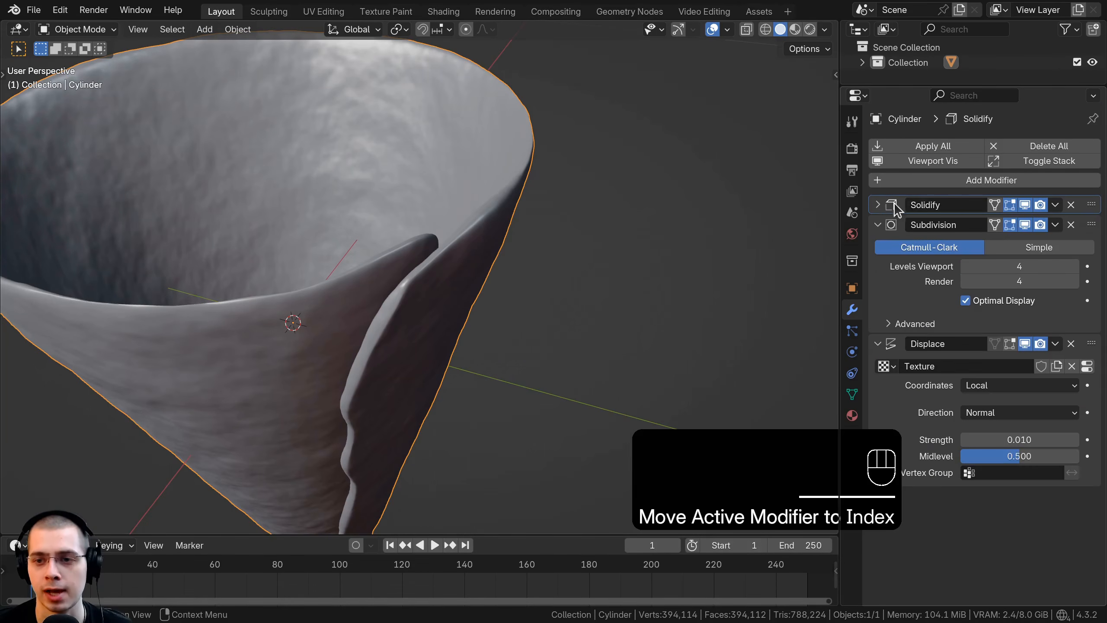
pyautogui.click(880, 230)
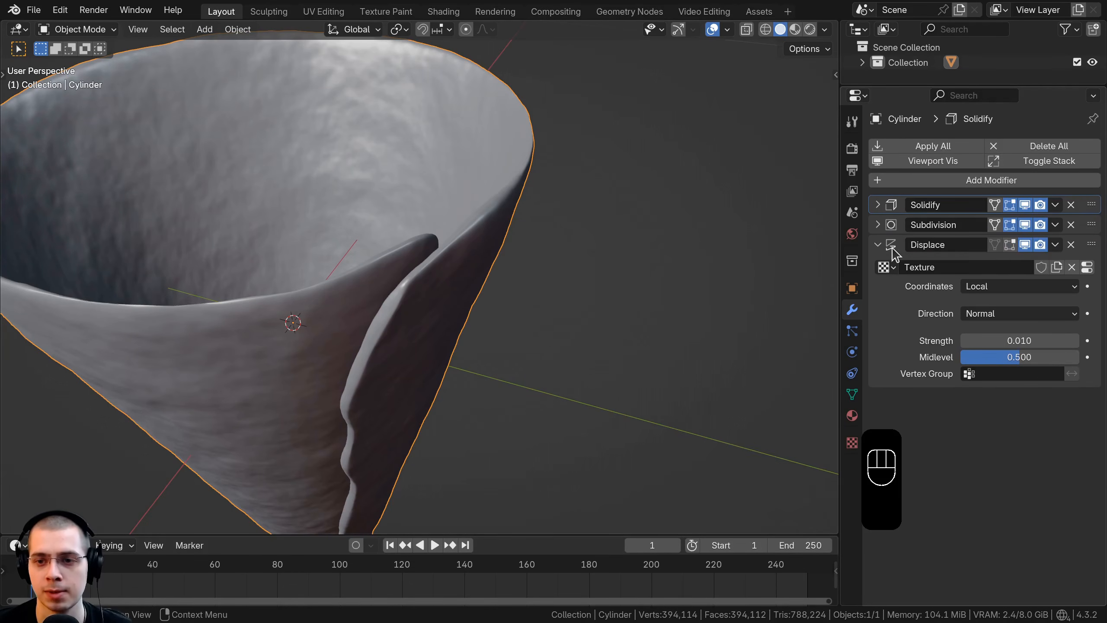
pyautogui.click(879, 245)
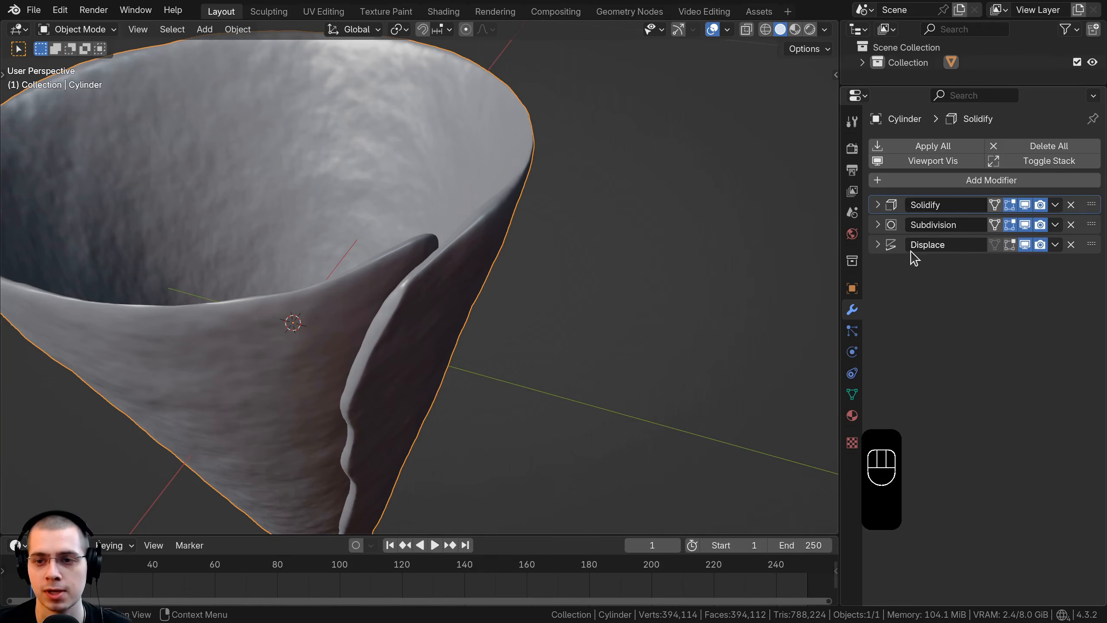
# Step: Expand the Solidify modifier and fine-tune its thickness at about 0.01 m
pyautogui.scroll(-3, 454, 306)
pyautogui.scroll(4, 436, 305)
pyautogui.moveTo(386, 321); pyautogui.dragTo(505, 306, button='middle')
pyautogui.click(878, 204)
pyautogui.keyDown('shift'); pyautogui.moveTo(1020, 247); pyautogui.dragTo(996, 249); pyautogui.keyUp('shift')
# Step: Add a horizontal loop cut around the cone in Edit Mode, slid close to the top rim
pyautogui.scroll(-4, 425, 272)
pyautogui.moveTo(425, 273); pyautogui.dragTo(454, 279, button='middle')
pyautogui.moveTo(454, 279); pyautogui.dragTo(437, 401, button='middle')
pyautogui.scroll(-3, 457, 297)
pyautogui.press('a')
pyautogui.scroll(4, 437, 400)
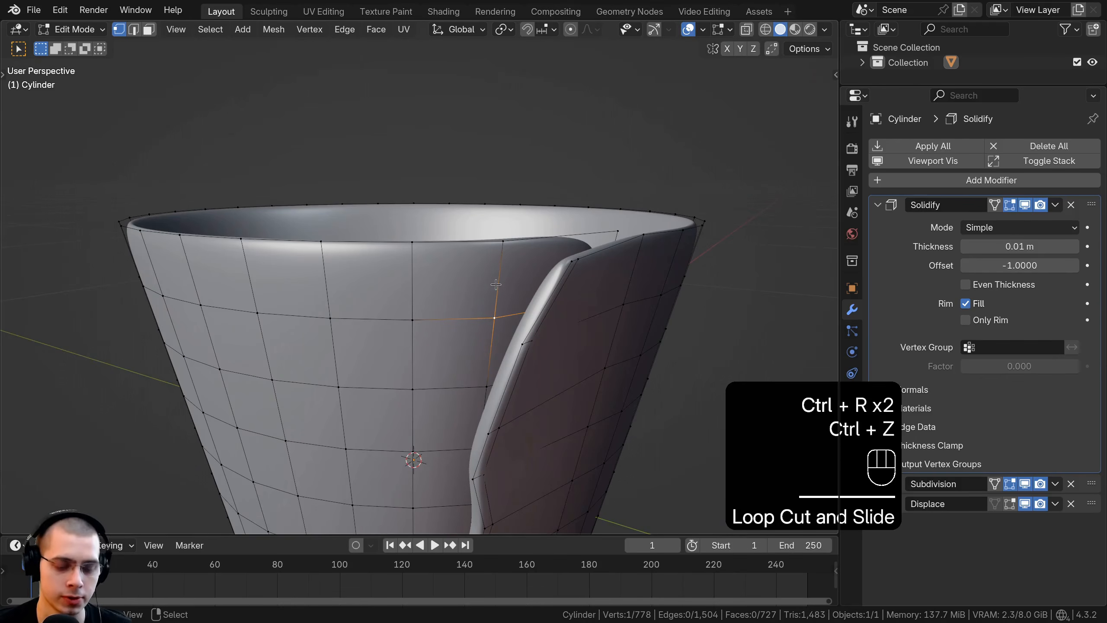
pyautogui.hotkey('ctrl', 'r')
pyautogui.click(514, 260)
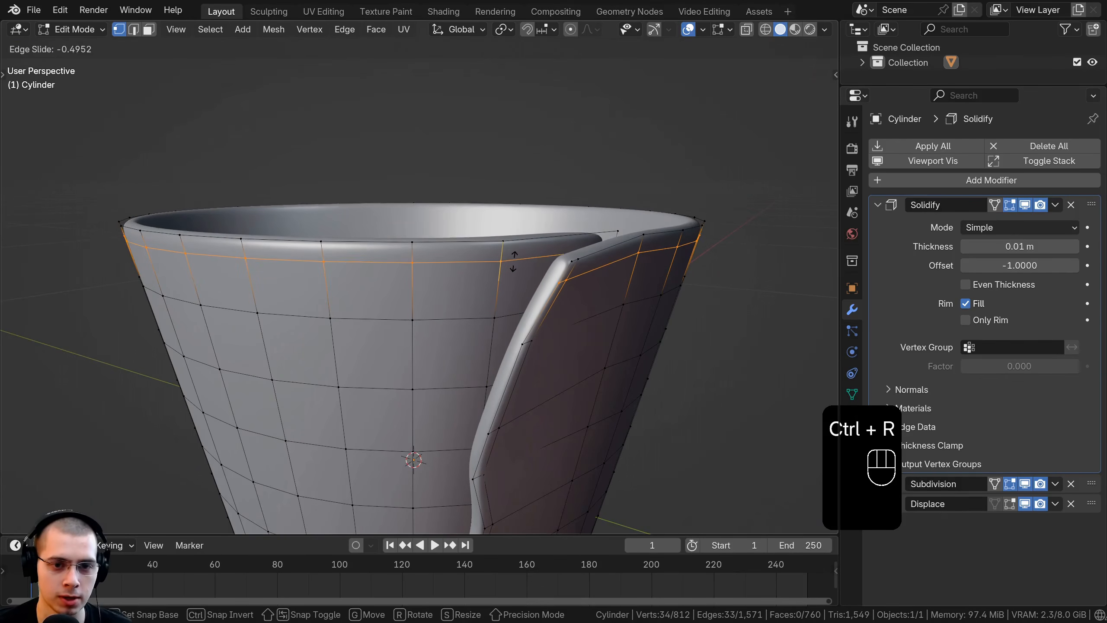
pyautogui.click(514, 257)
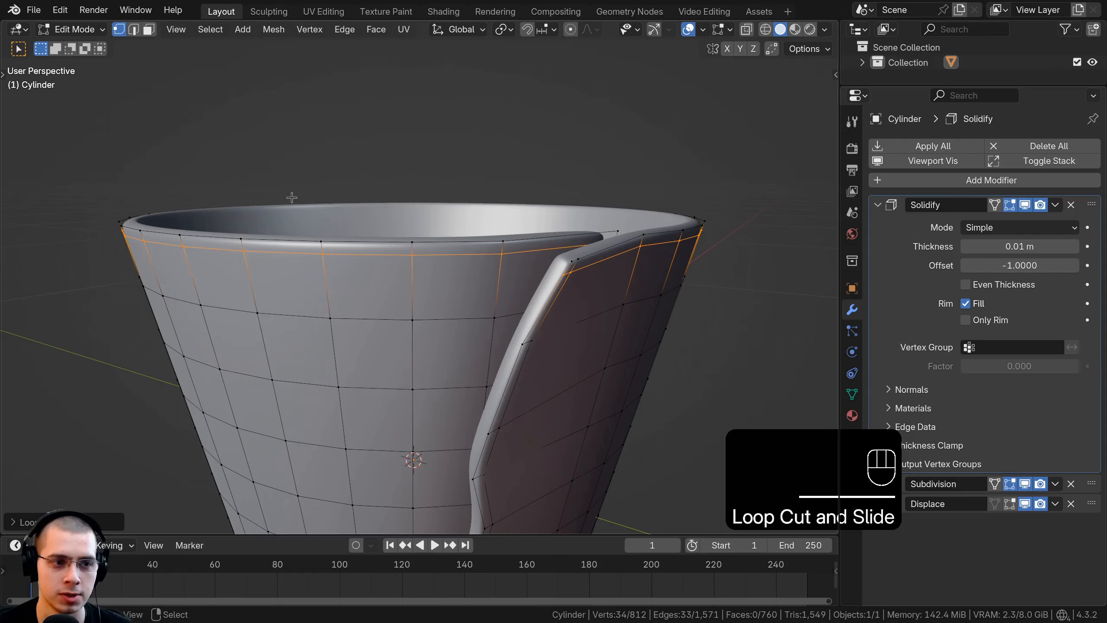
# Step: Return to Object Mode, deselect the cone, and save the file
pyautogui.press('Tab')
pyautogui.moveTo(331, 244); pyautogui.dragTo(272, 255, button='middle')
pyautogui.scroll(-4, 272, 255)
pyautogui.press('Tab')
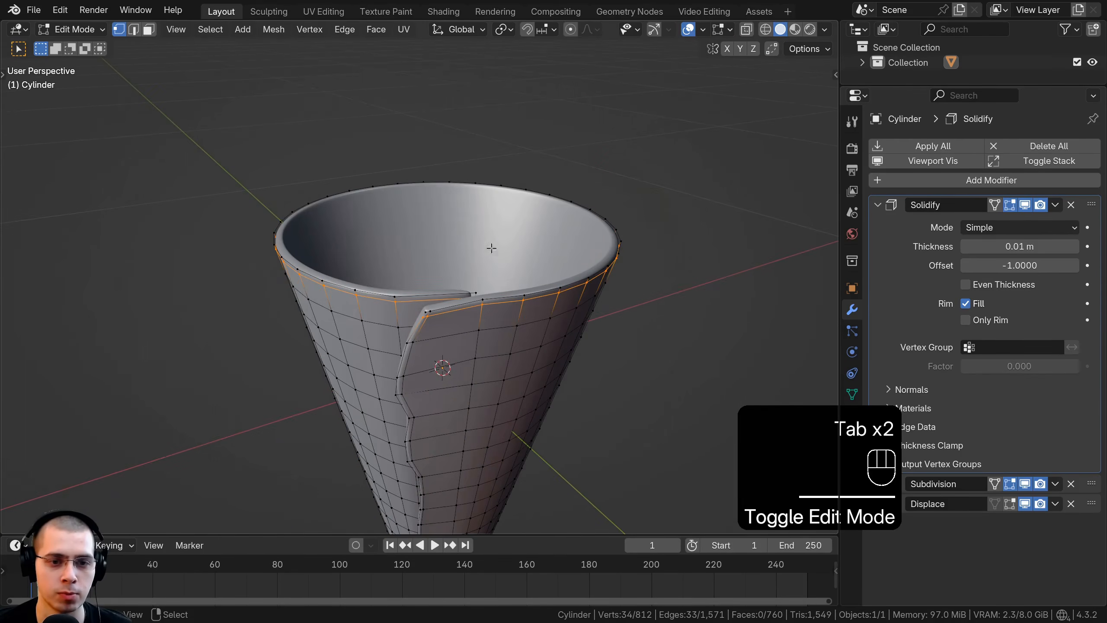
pyautogui.moveTo(489, 247); pyautogui.dragTo(451, 148, button='middle')
pyautogui.press('Tab')
pyautogui.scroll(-3, 451, 144)
pyautogui.press('a')
pyautogui.hotkey('ctrl', 's')
pyautogui.keyDown('shift'); pyautogui.moveTo(443, 220); pyautogui.dragTo(436, 257, button='middle'); pyautogui.keyUp('shift')
pyautogui.scroll(3, 440, 256)
pyautogui.scroll(2, 436, 258)
pyautogui.scroll(-5, 436, 314)
pyautogui.keyDown('shift'); pyautogui.moveTo(437, 318); pyautogui.dragTo(437, 243, button='middle'); pyautogui.keyUp('shift')
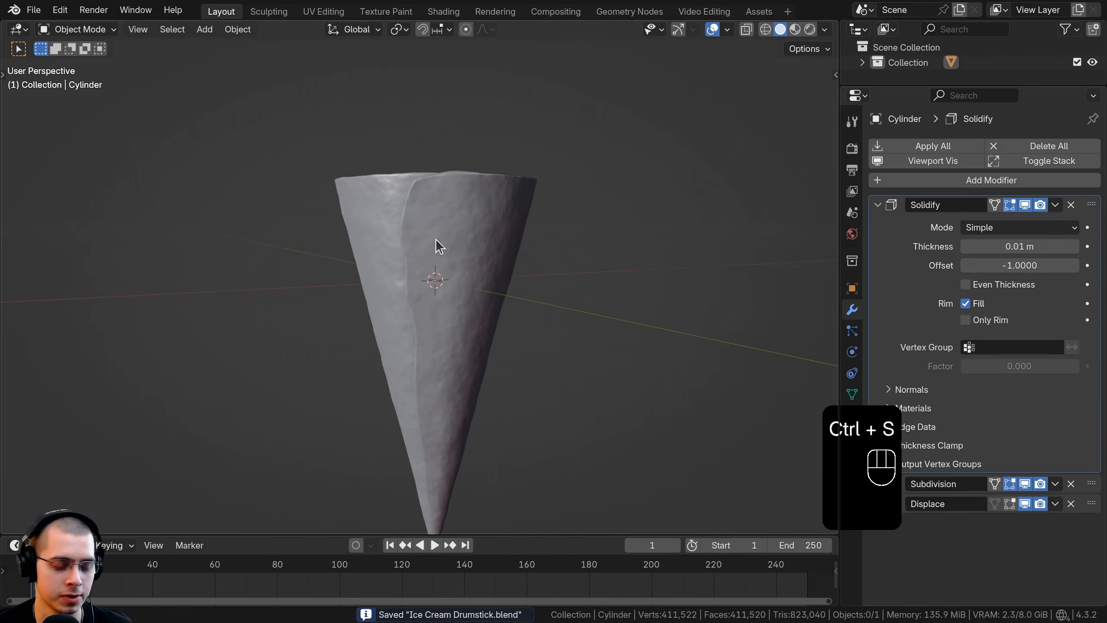
# Step: Add an ico sphere with 6 subdivisions at the world origin
pyautogui.hotkey('shift', 'a')
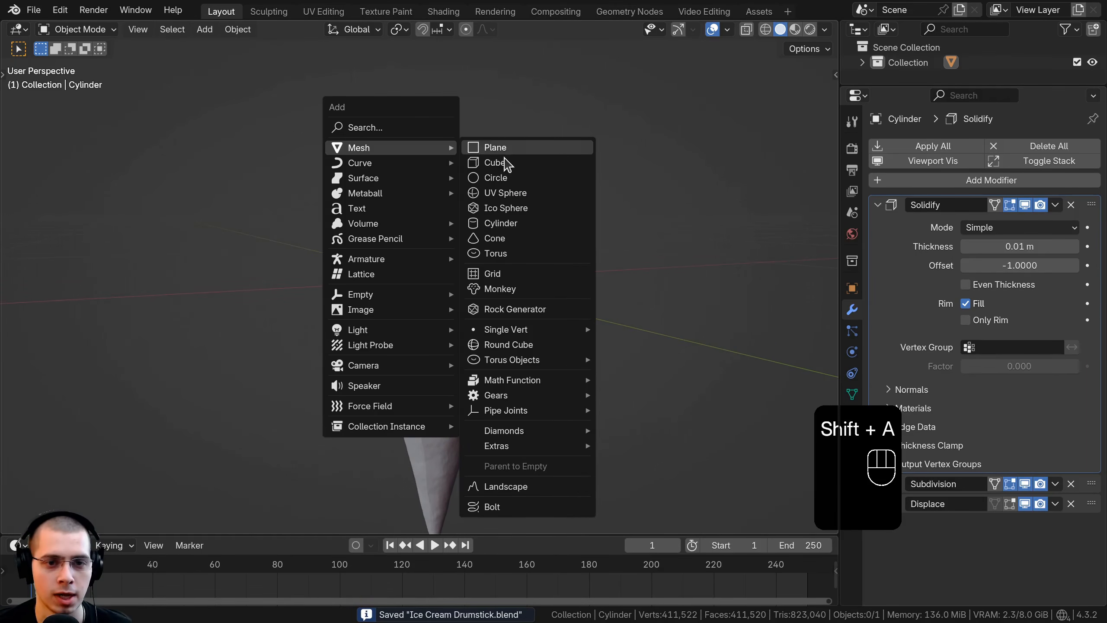
pyautogui.click(497, 209)
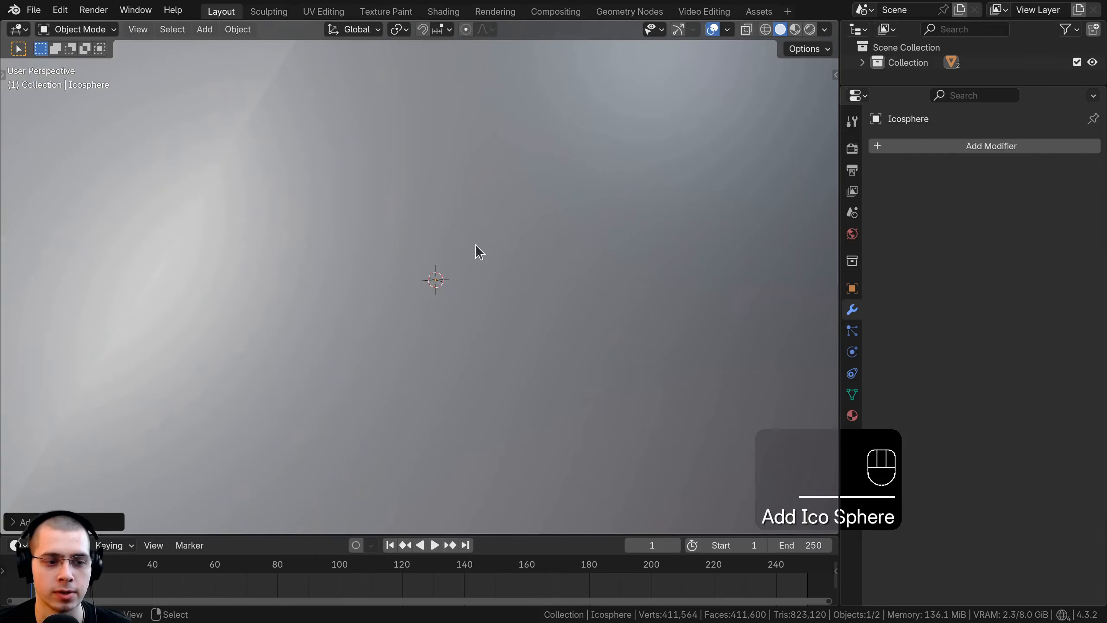
pyautogui.scroll(-5, 235, 436)
pyautogui.click(31, 522)
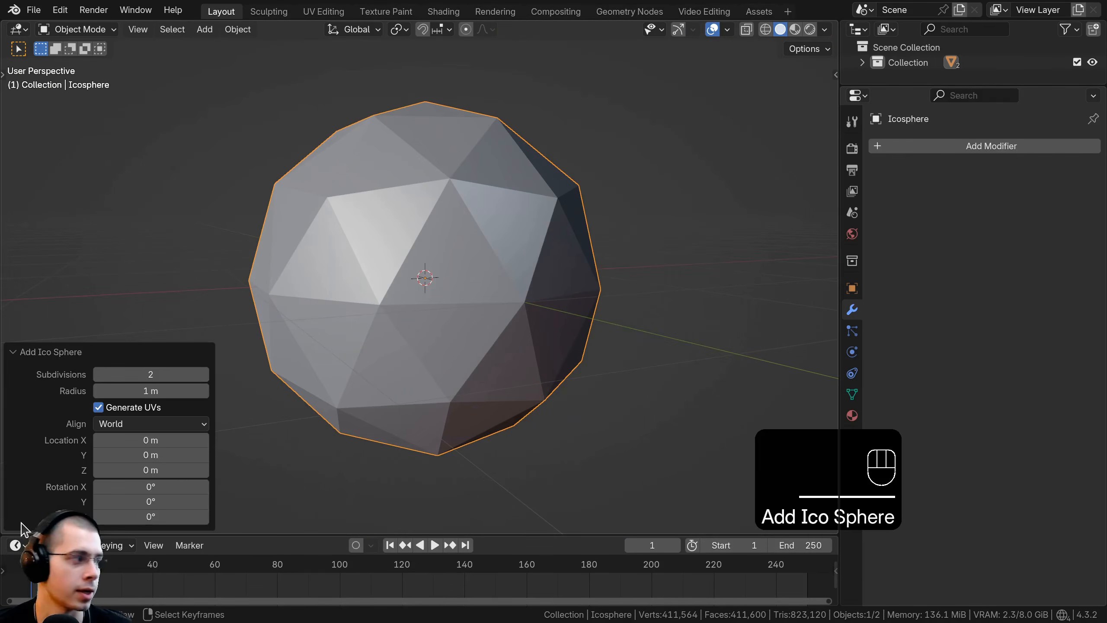
pyautogui.click(205, 374)
pyautogui.click(204, 374)
pyautogui.click(204, 374)
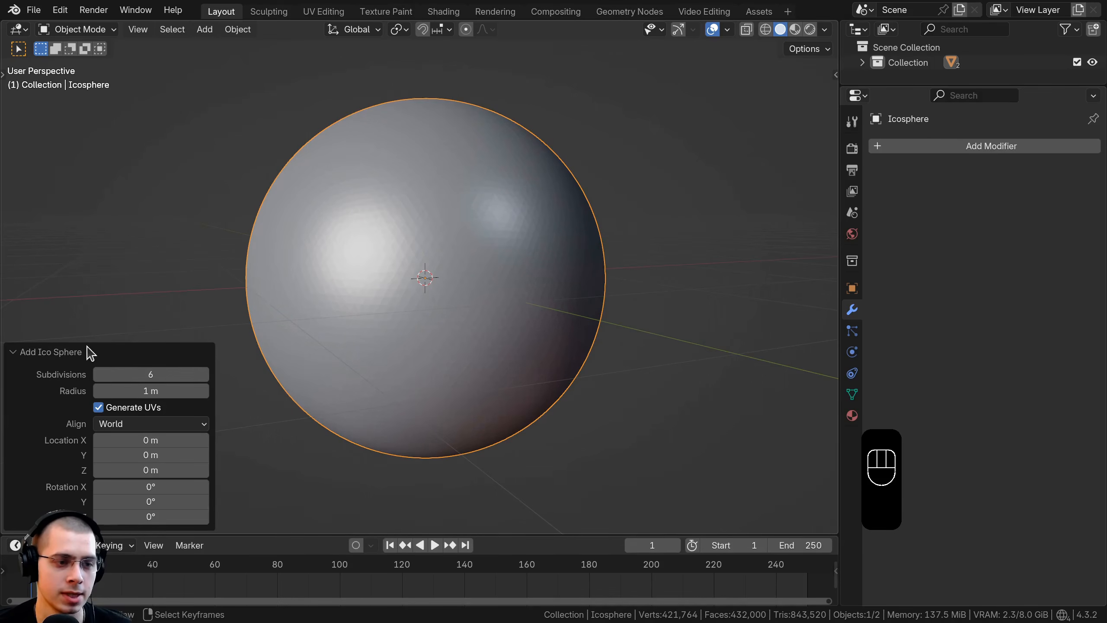
pyautogui.click(52, 351)
# Step: Undo the last two changes and scale the ico sphere by 0.2
pyautogui.hotkey('ctrl', 'z')
pyautogui.hotkey('ctrl', 'z')
pyautogui.write('s')
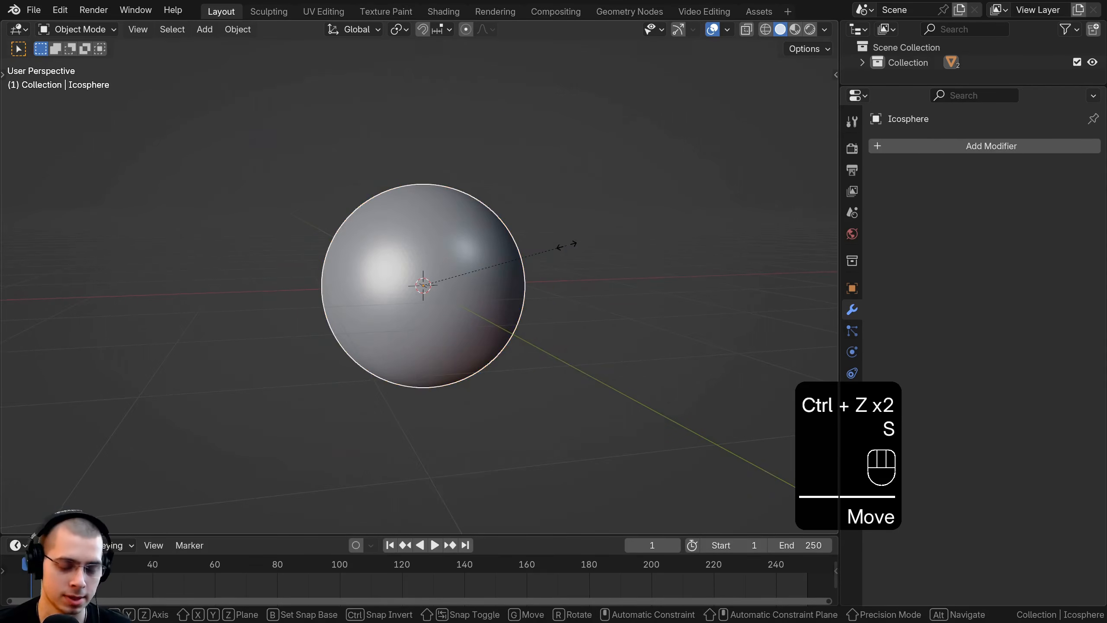
pyautogui.write('.2')
pyautogui.click(566, 247)
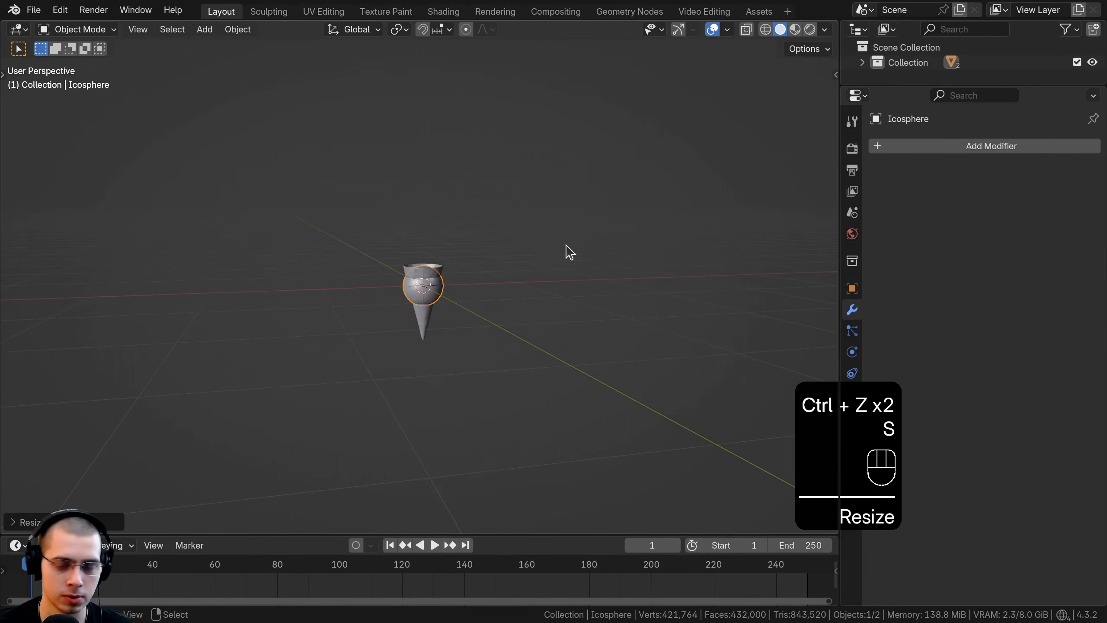
# Step: In front view, raise the sphere about 0.3 m along Z onto the cone and enlarge it by a factor of about 1.1
pyautogui.press('KP_1')
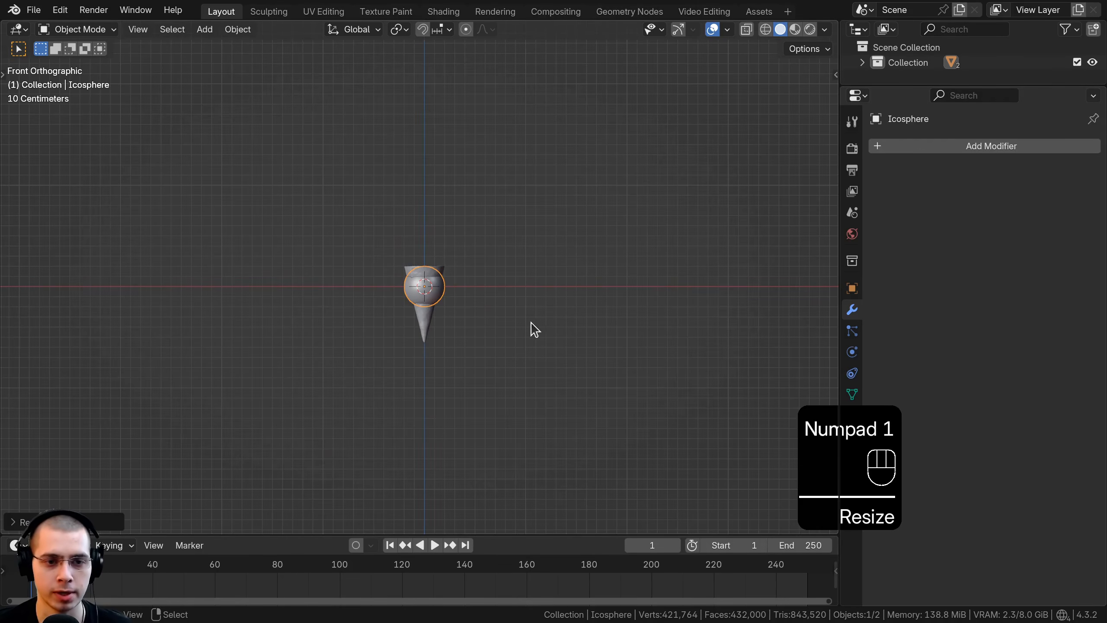
pyautogui.scroll(7, 487, 327)
pyautogui.press('g')
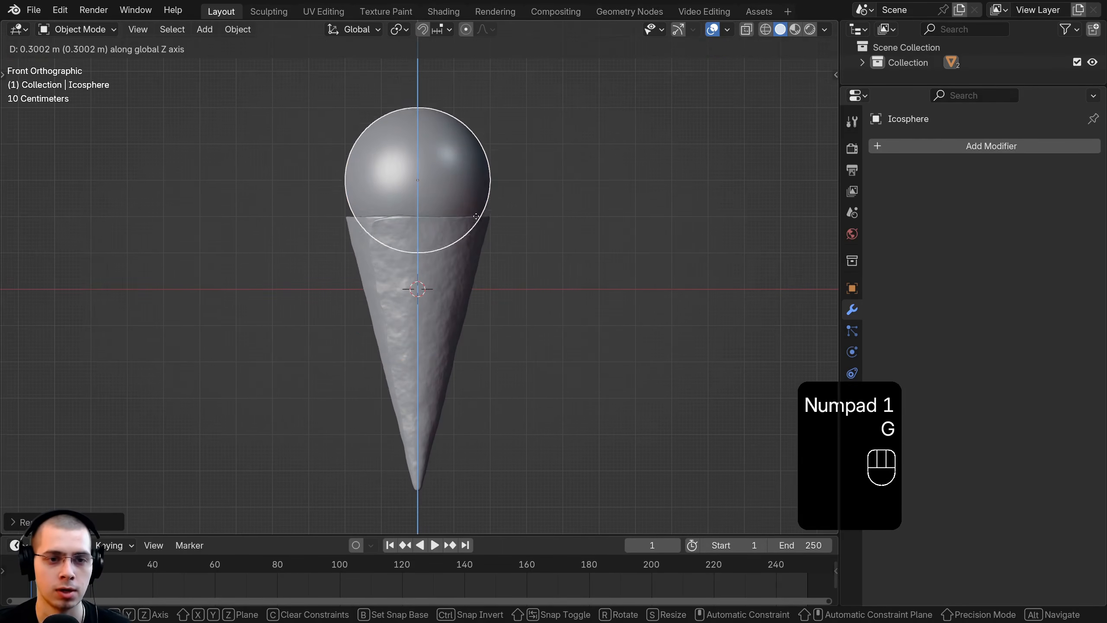
pyautogui.click(477, 213)
pyautogui.press('s')
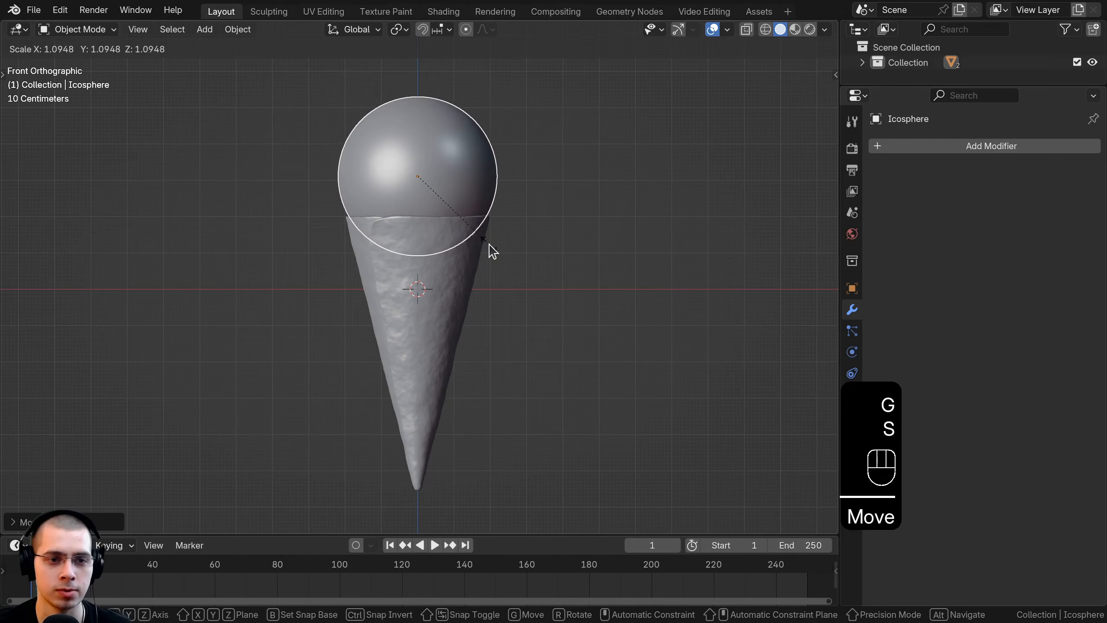
pyautogui.click(489, 235)
# Step: Apply the sphere's scale and shade it smooth
pyautogui.scroll(3, 430, 209)
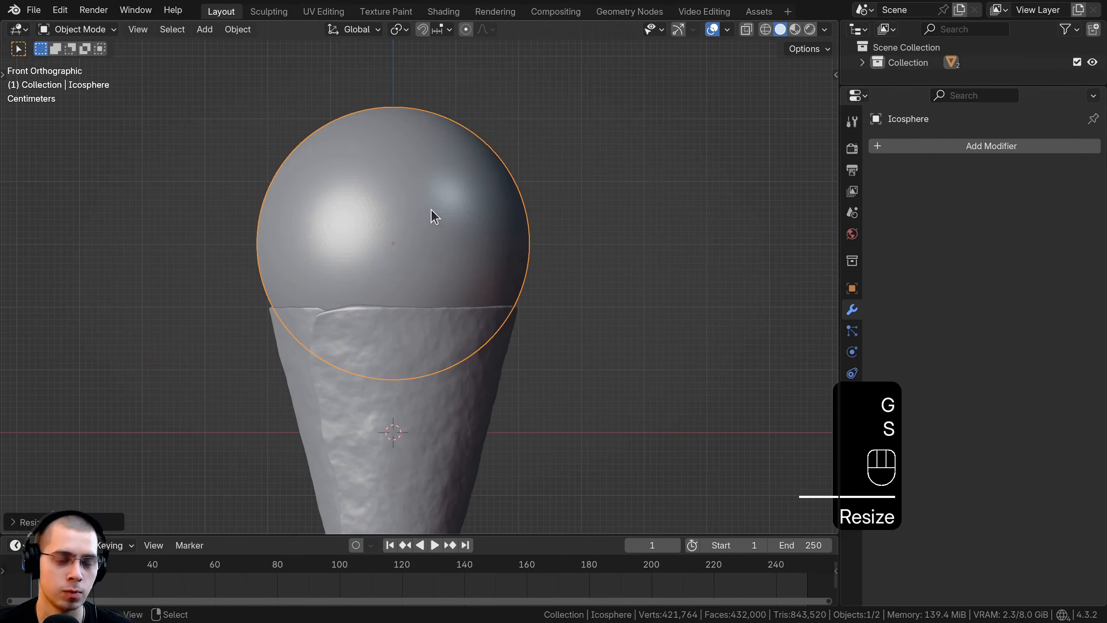
pyautogui.keyDown('shift'); pyautogui.moveTo(431, 210); pyautogui.dragTo(502, 201, button='middle'); pyautogui.keyUp('shift')
pyautogui.hotkey('ctrl', 'a')
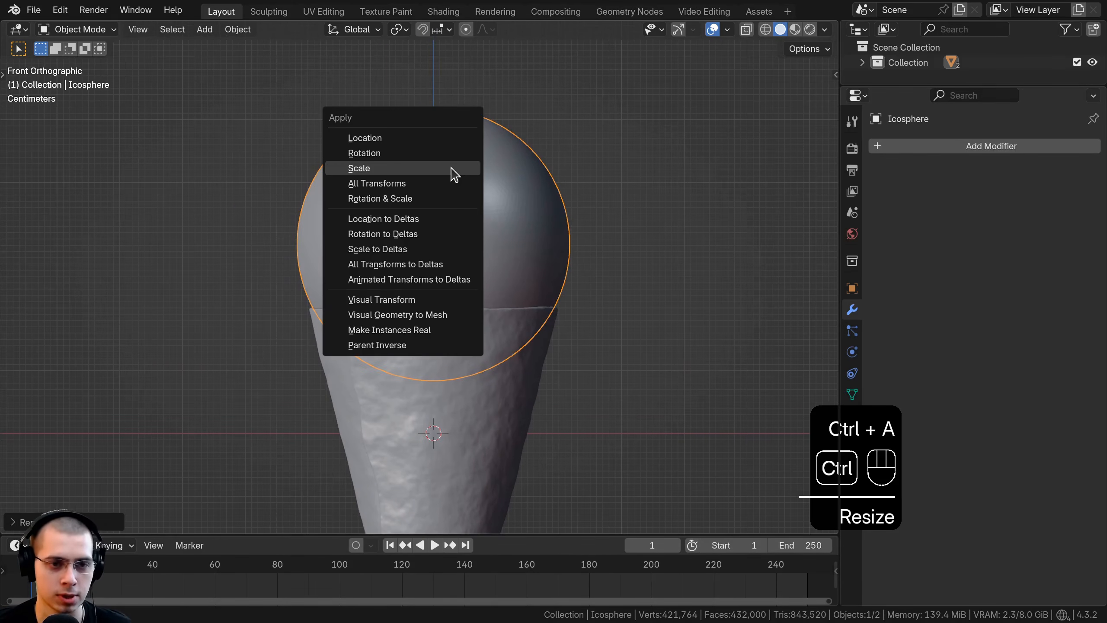
pyautogui.click(379, 170)
pyautogui.press('w')
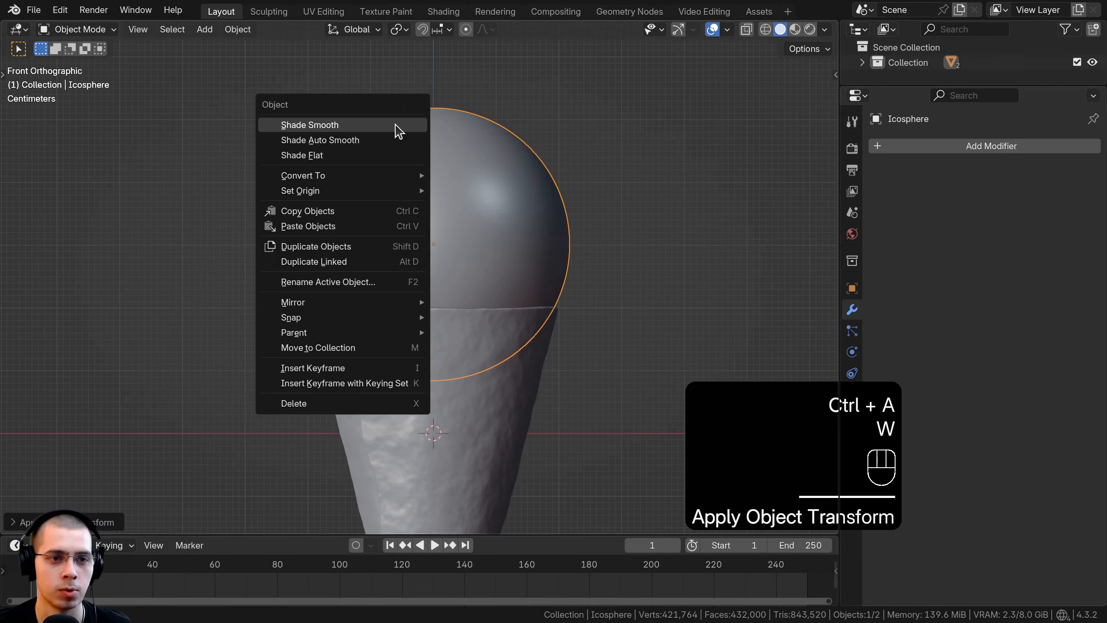
pyautogui.click(388, 126)
pyautogui.keyDown('shift'); pyautogui.moveTo(475, 224); pyautogui.dragTo(495, 221, button='middle'); pyautogui.keyUp('shift')
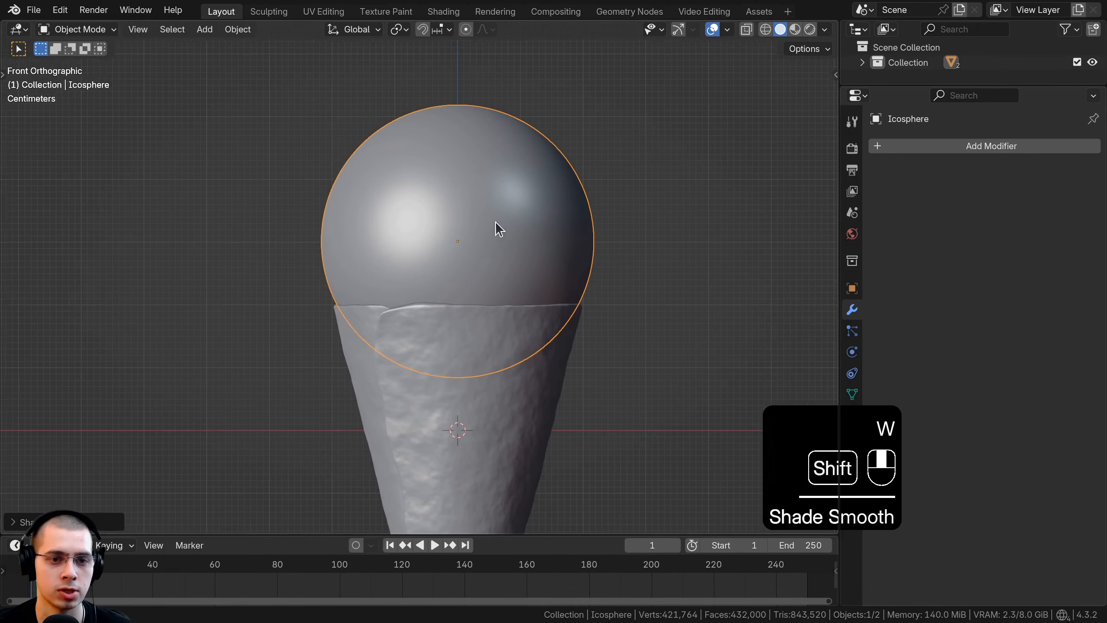
# Step: Switch the sphere to the Sculpting workspace and enlarge the brush thumbnails in the asset shelf
pyautogui.keyDown('shift'); pyautogui.moveTo(436, 183); pyautogui.dragTo(434, 191, button='middle'); pyautogui.keyUp('shift')
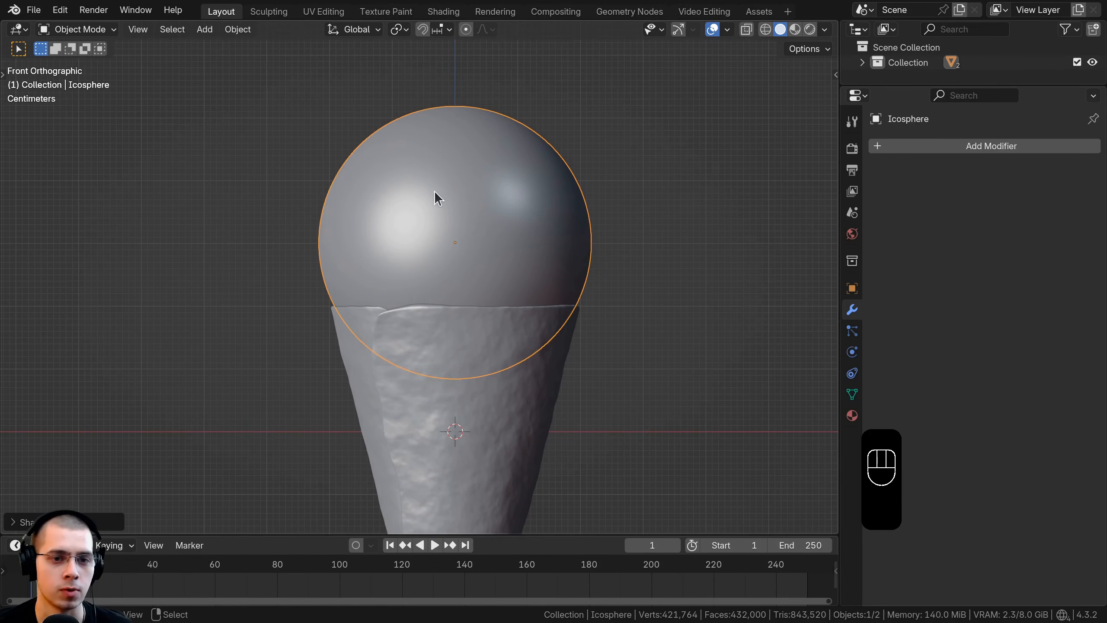
pyautogui.click(262, 14)
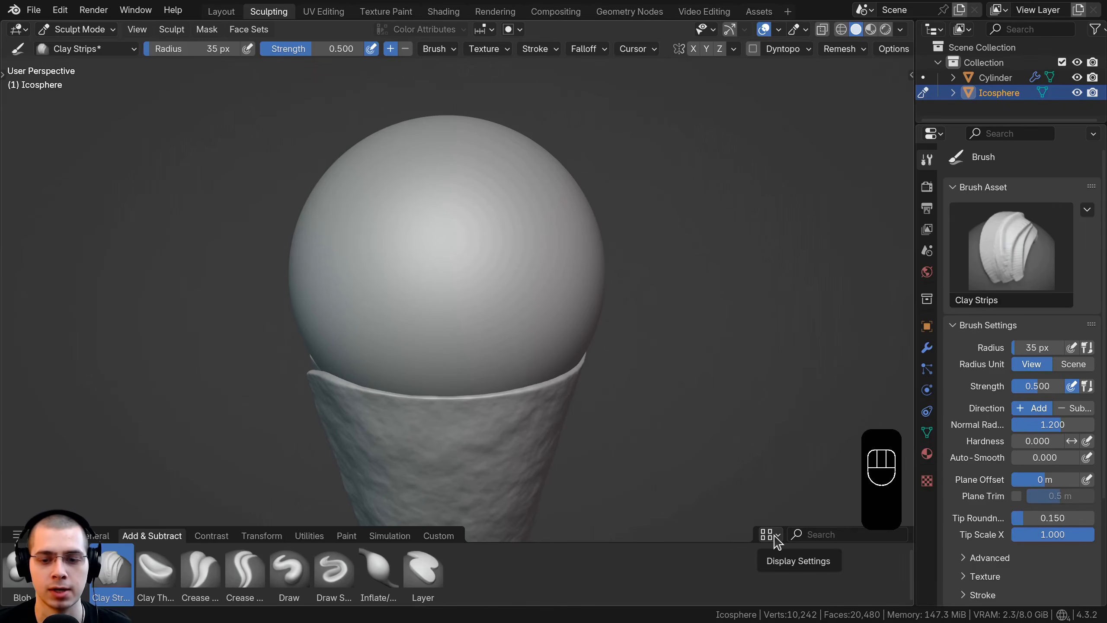
pyautogui.click(769, 535)
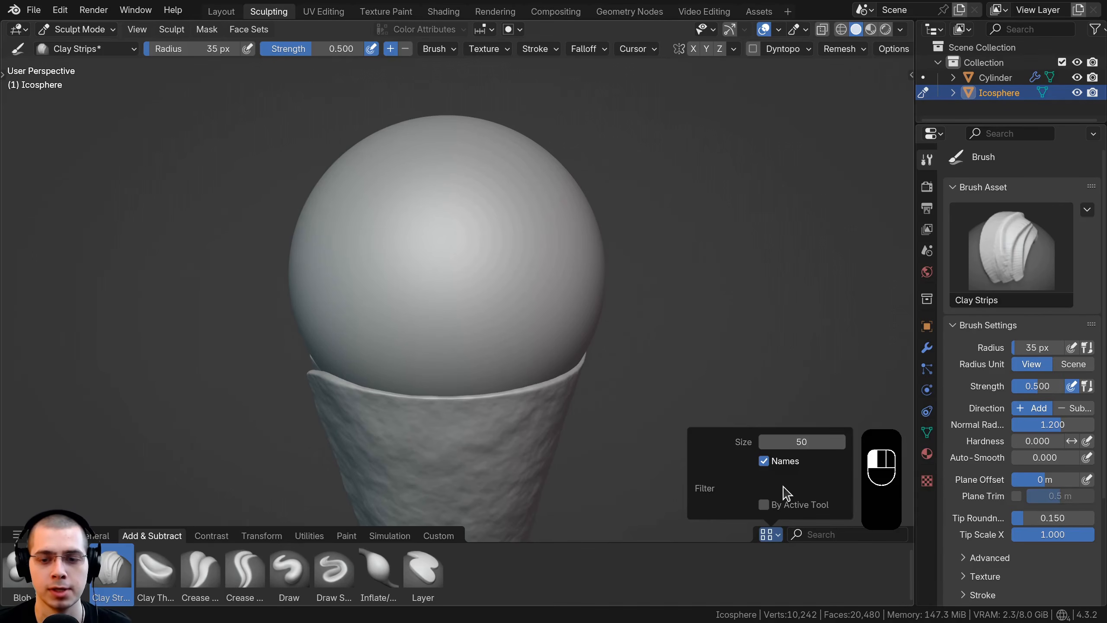
pyautogui.moveTo(797, 441); pyautogui.dragTo(842, 442)
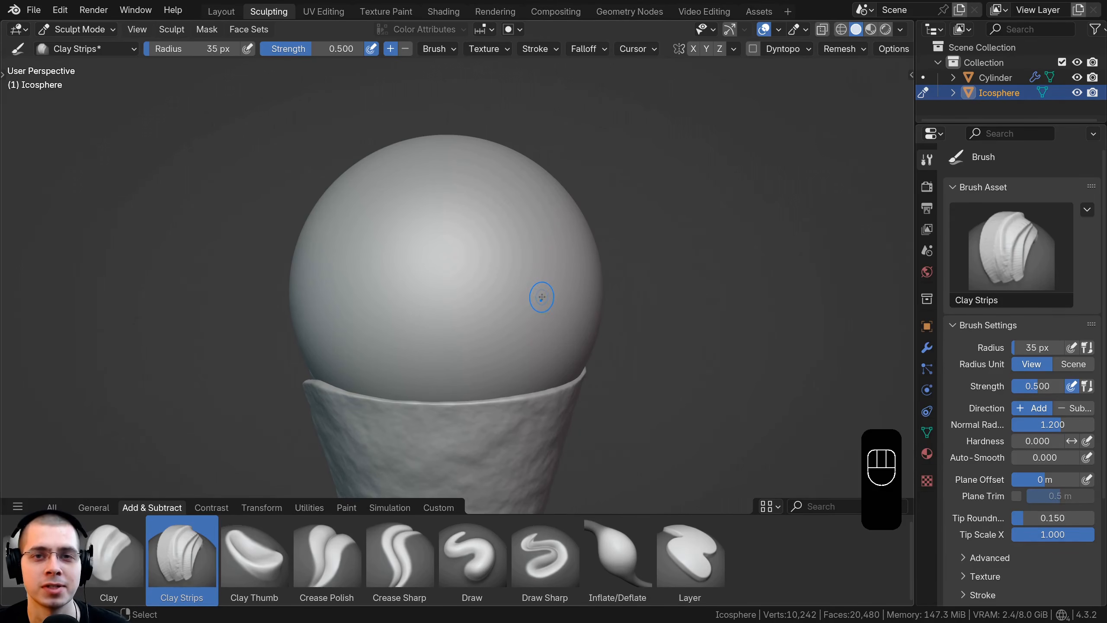
# Step: Enable Dyntopo for the sphere and set its detail size to 6 px
pyautogui.keyDown('shift'); pyautogui.moveTo(566, 311); pyautogui.dragTo(537, 286, button='middle'); pyautogui.keyUp('shift')
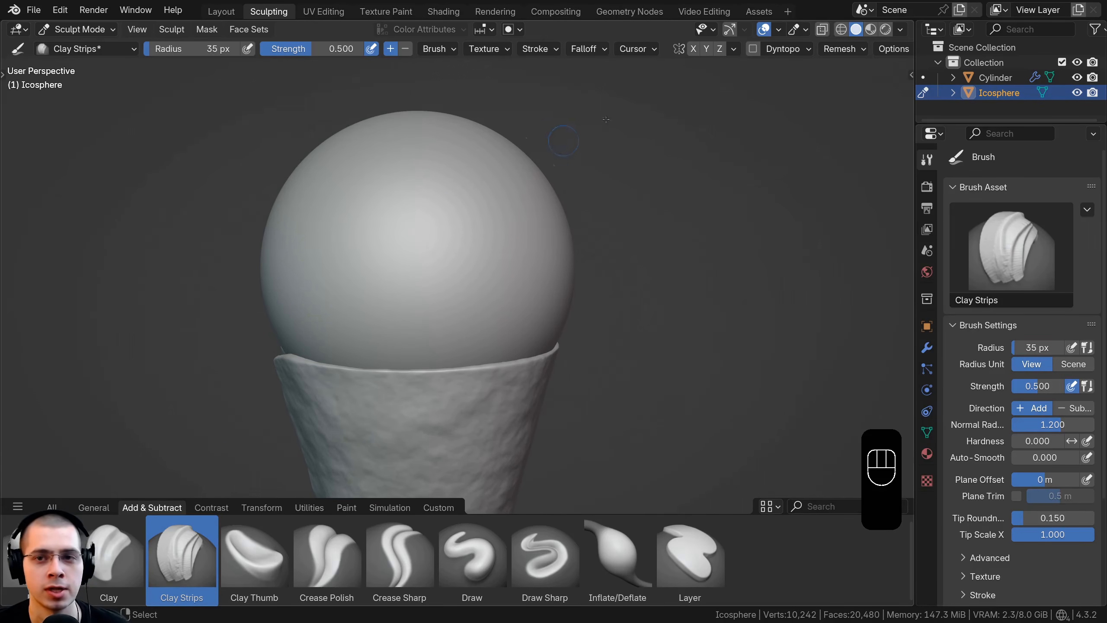
pyautogui.click(753, 49)
pyautogui.click(726, 90)
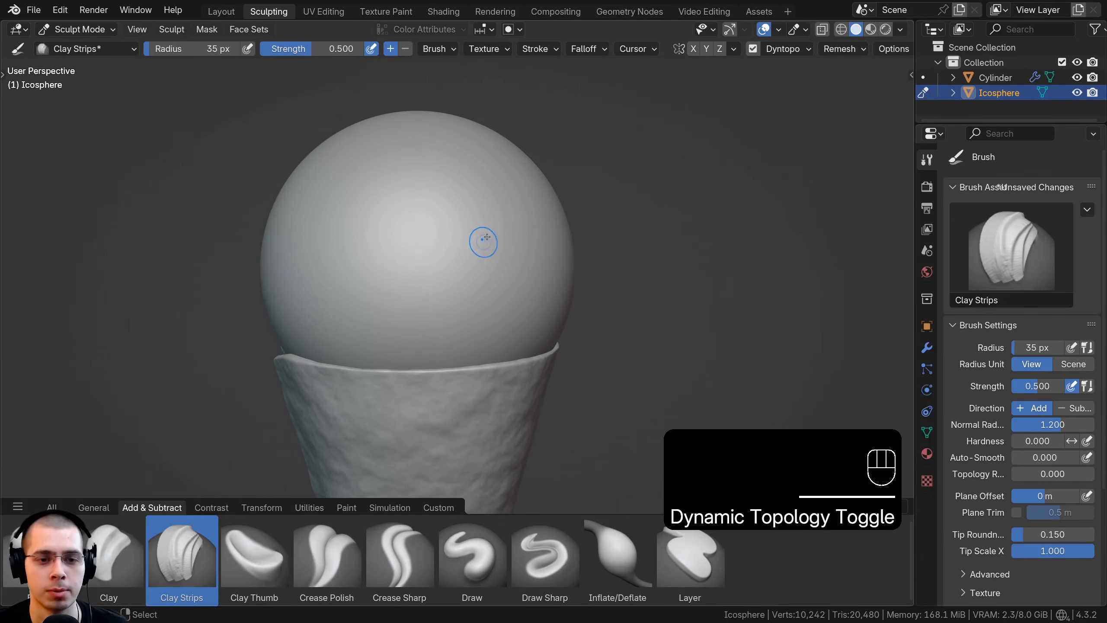
pyautogui.scroll(2, 483, 239)
pyautogui.click(785, 52)
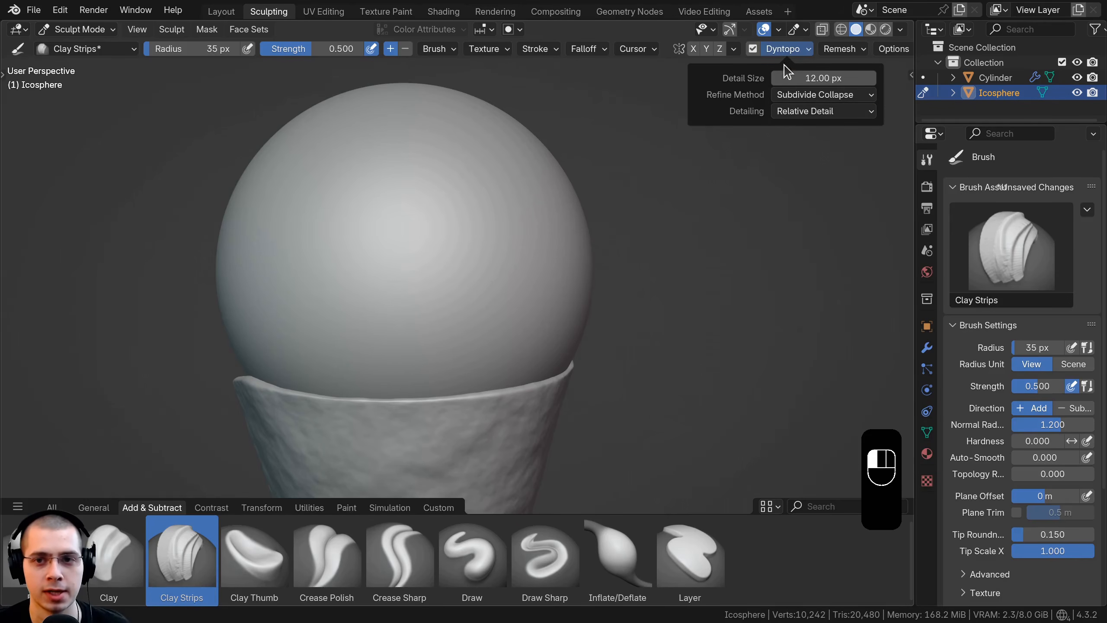
pyautogui.click(800, 81)
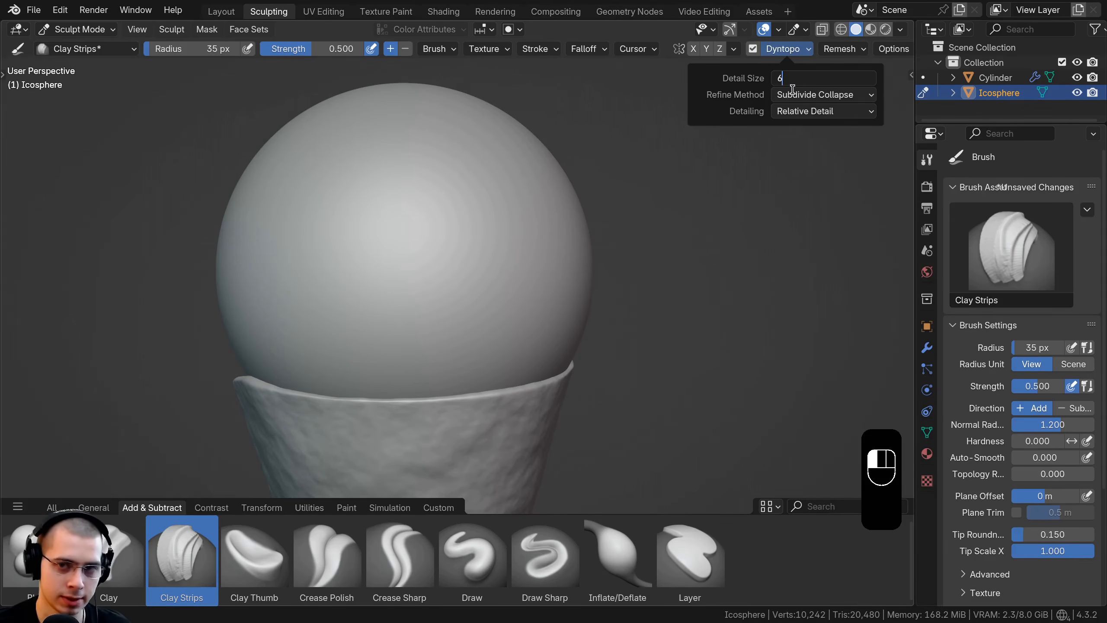
pyautogui.press('Return')
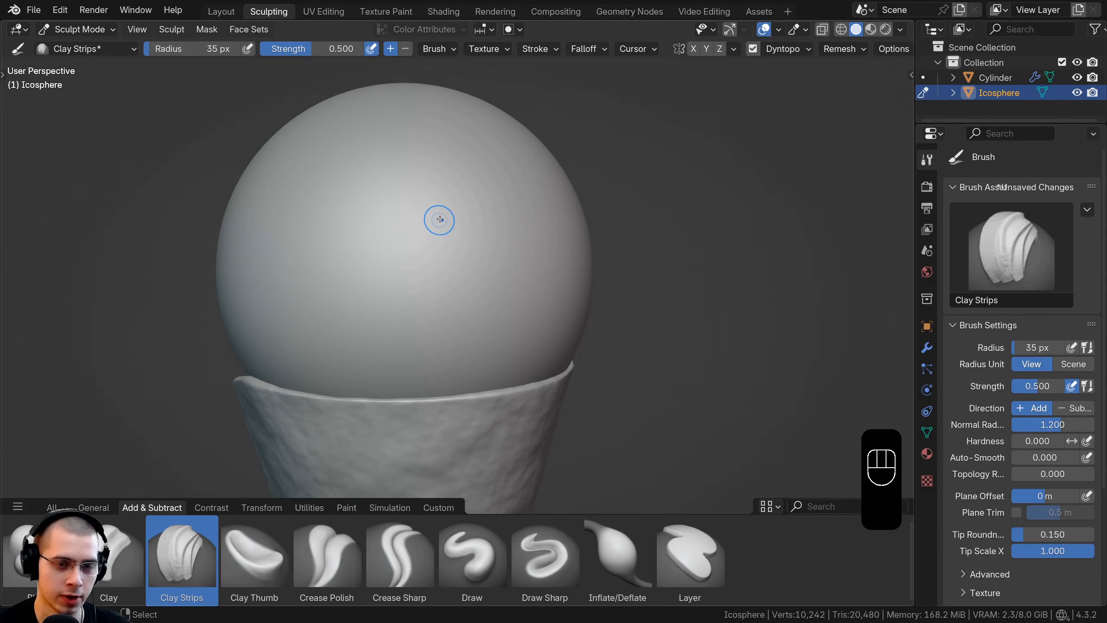
# Step: Set the Clay Strips brush radius to 53 px and sculpt raised ridges on one side of the ice cream sphere
pyautogui.press('f')
pyautogui.click(446, 221)
pyautogui.keyDown('shift'); pyautogui.moveTo(467, 240); pyautogui.dragTo(480, 216, button='middle'); pyautogui.keyUp('shift')
pyautogui.moveTo(523, 214); pyautogui.dragTo(546, 244)
pyautogui.moveTo(546, 235); pyautogui.dragTo(547, 283)
pyautogui.scroll(-1, 506, 257)
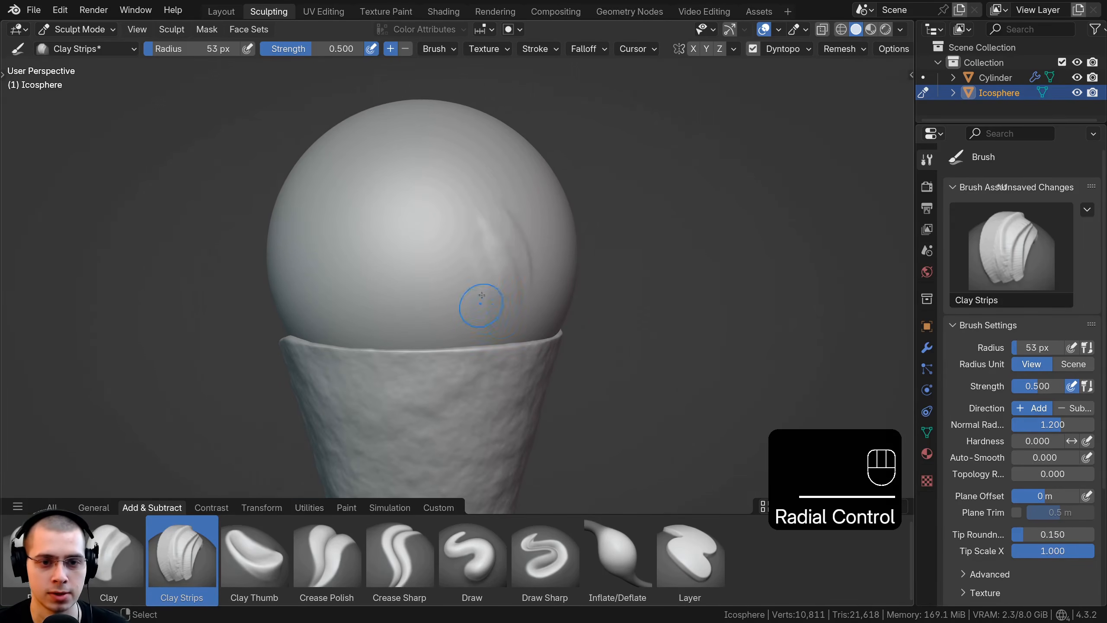
pyautogui.moveTo(481, 296); pyautogui.dragTo(486, 237, button='middle')
pyautogui.moveTo(471, 211); pyautogui.dragTo(498, 267)
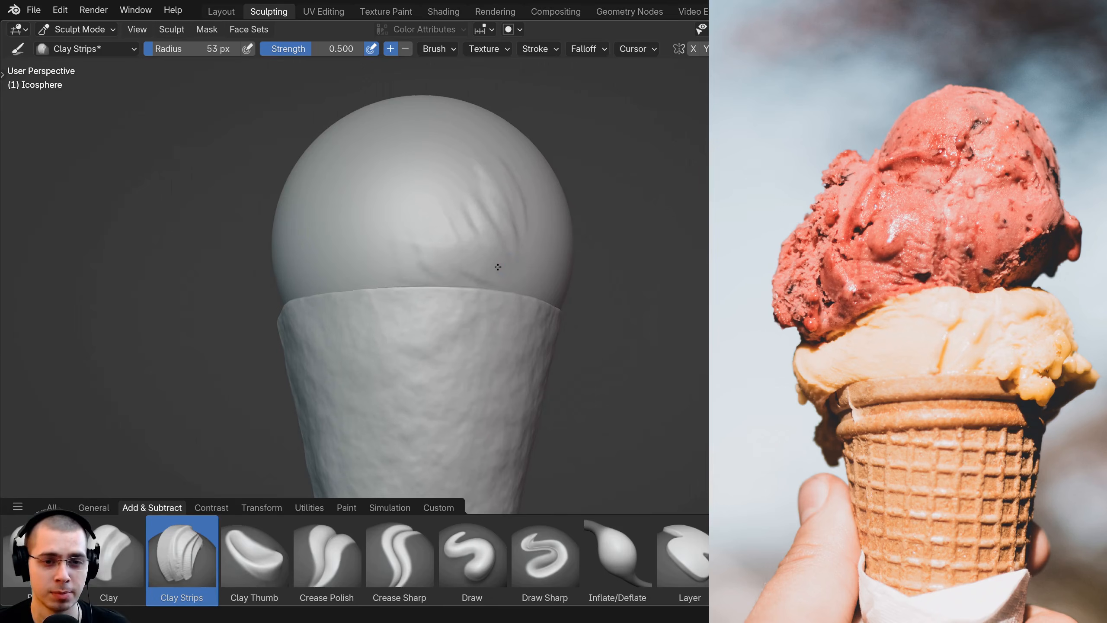
# Step: Sculpt uneven Clay Strips lumps around the sides and upper part of the ice cream sphere
pyautogui.moveTo(498, 267); pyautogui.dragTo(483, 269, button='middle')
pyautogui.moveTo(380, 210)
pyautogui.mouseDown(button='middle')
pyautogui.moveTo(483, 257)
pyautogui.moveTo(578, 270)
pyautogui.moveTo(461, 258)
pyautogui.mouseUp(button='middle')
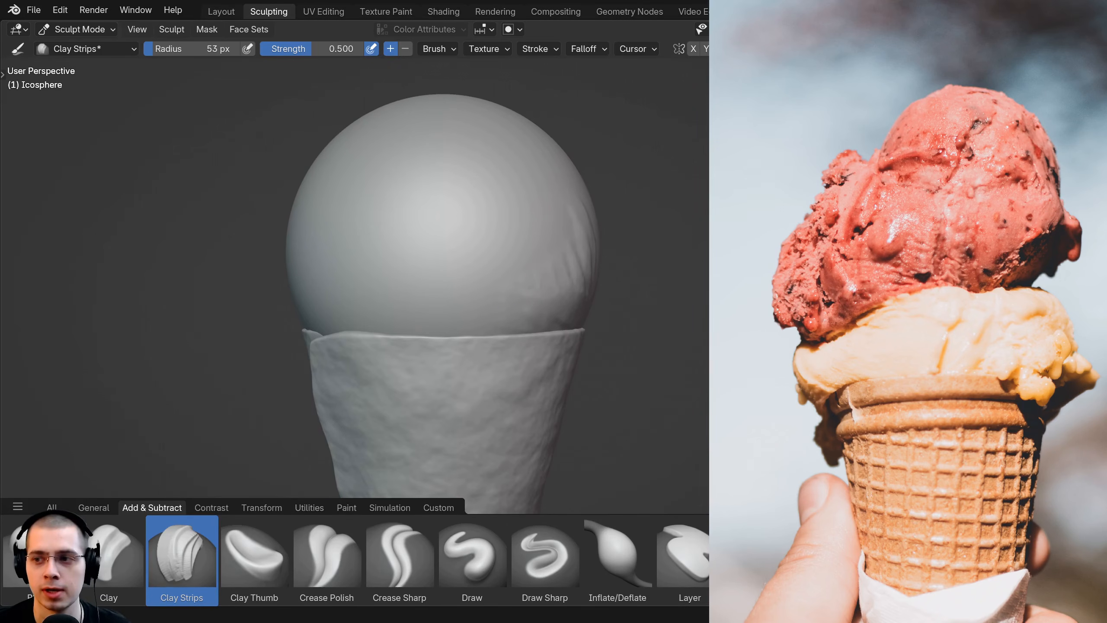
pyautogui.scroll(-2, 490, 237)
pyautogui.scroll(2, 440, 176)
pyautogui.moveTo(440, 176); pyautogui.dragTo(554, 214, button='middle')
pyautogui.scroll(-2, 555, 214)
pyautogui.moveTo(507, 261); pyautogui.dragTo(493, 199, button='middle')
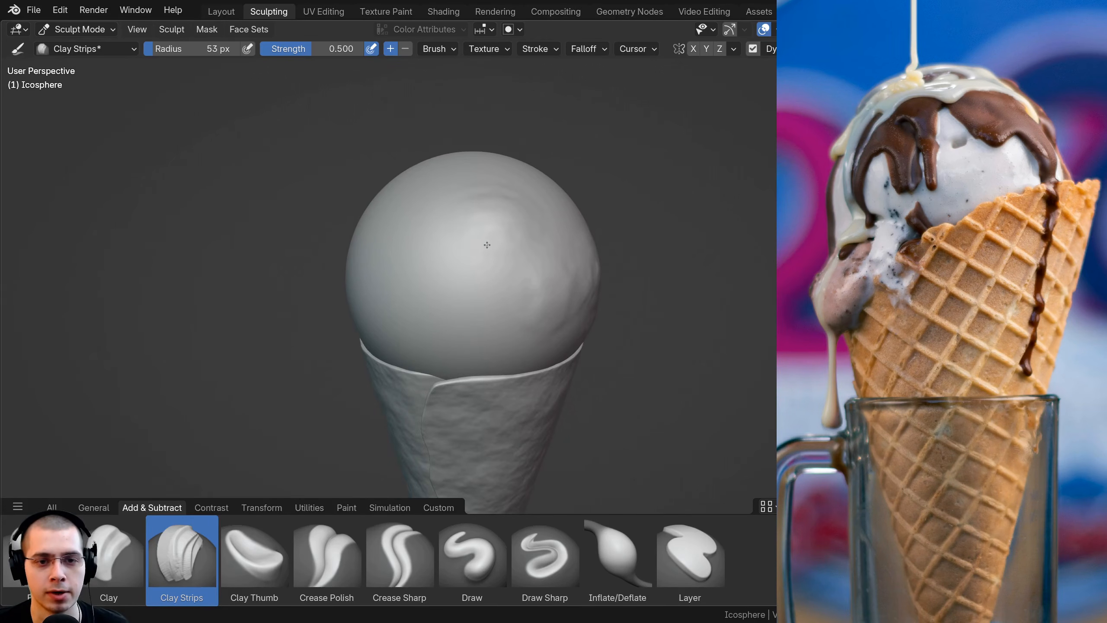
pyautogui.moveTo(487, 245)
pyautogui.mouseDown(button='middle')
pyautogui.moveTo(400, 248)
pyautogui.moveTo(434, 218)
pyautogui.moveTo(437, 248)
pyautogui.moveTo(424, 235)
pyautogui.moveTo(414, 262)
pyautogui.moveTo(396, 214)
pyautogui.mouseUp(button='middle')
pyautogui.scroll(2, 424, 235)
pyautogui.scroll(-2, 424, 235)
pyautogui.moveTo(403, 224)
pyautogui.mouseDown()
pyautogui.moveTo(428, 254)
pyautogui.moveTo(410, 263)
pyautogui.mouseUp()
pyautogui.moveTo(410, 264); pyautogui.dragTo(511, 197, button='middle')
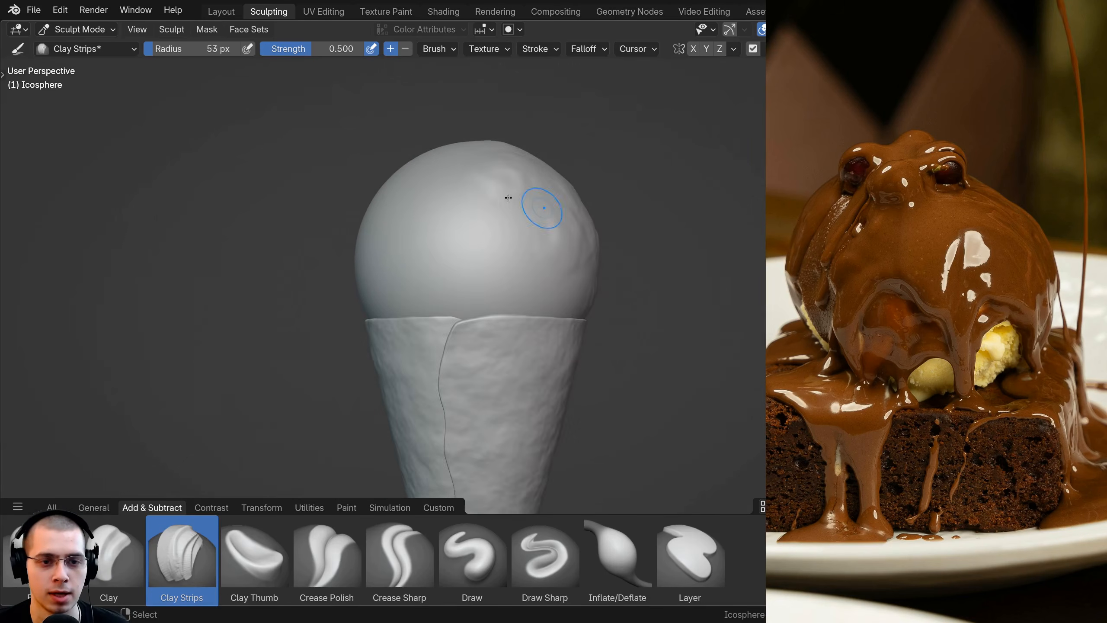
# Step: Build up Clay Strips bulges low on the ice cream sphere, just above the cone rim
pyautogui.moveTo(488, 216)
pyautogui.mouseDown()
pyautogui.moveTo(464, 232)
pyautogui.moveTo(482, 224)
pyautogui.mouseUp()
pyautogui.moveTo(486, 221); pyautogui.dragTo(447, 203, button='middle')
pyautogui.scroll(2, 448, 203)
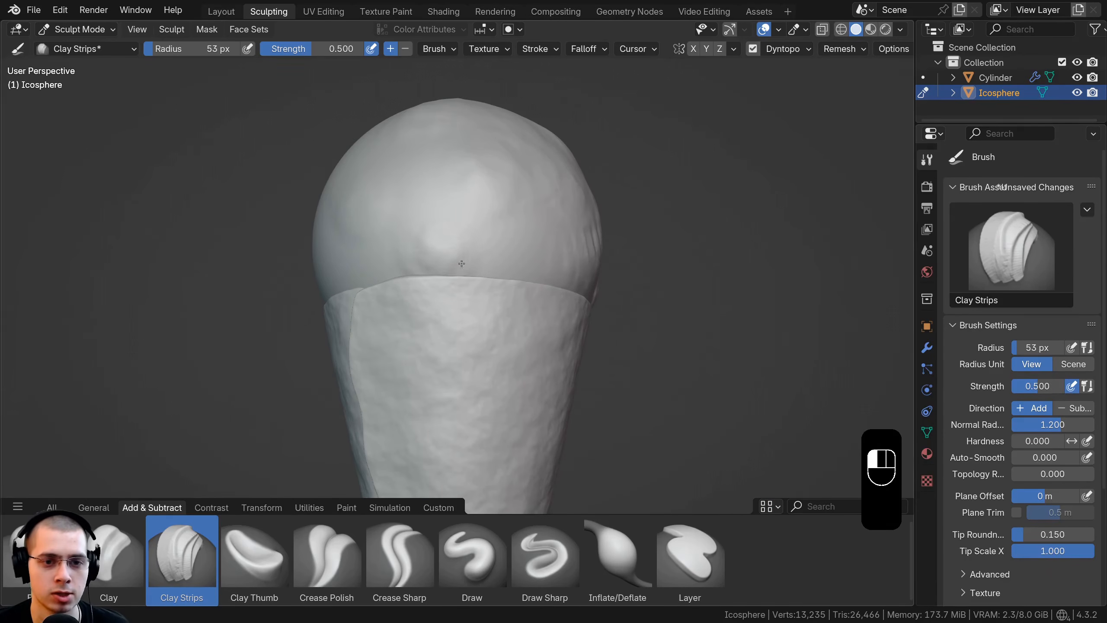
pyautogui.moveTo(516, 236); pyautogui.dragTo(515, 257)
pyautogui.moveTo(515, 257); pyautogui.dragTo(586, 280, button='middle')
pyautogui.scroll(-1, 586, 280)
pyautogui.moveTo(465, 286); pyautogui.dragTo(448, 307)
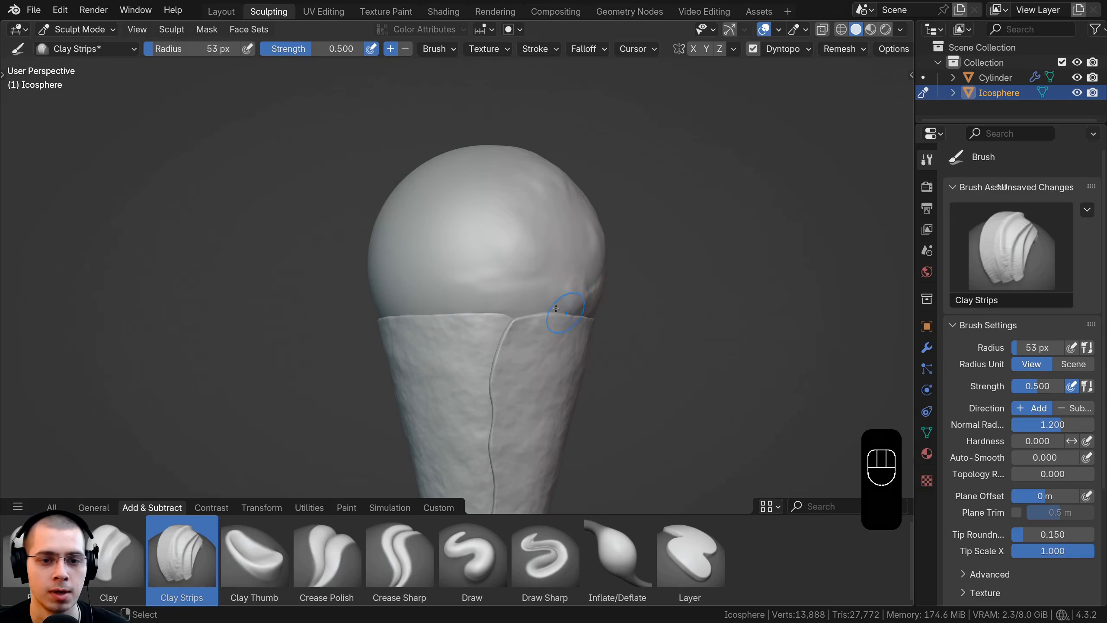
# Step: Thicken the sphere's lower edge with overlapping Clay Strips strokes until it swells over part of the cone rim
pyautogui.moveTo(566, 301); pyautogui.dragTo(516, 283, button='middle')
pyautogui.scroll(2, 436, 266)
pyautogui.moveTo(426, 265)
pyautogui.mouseDown(button='middle')
pyautogui.moveTo(487, 277)
pyautogui.moveTo(472, 237)
pyautogui.mouseUp(button='middle')
pyautogui.scroll(2, 472, 238)
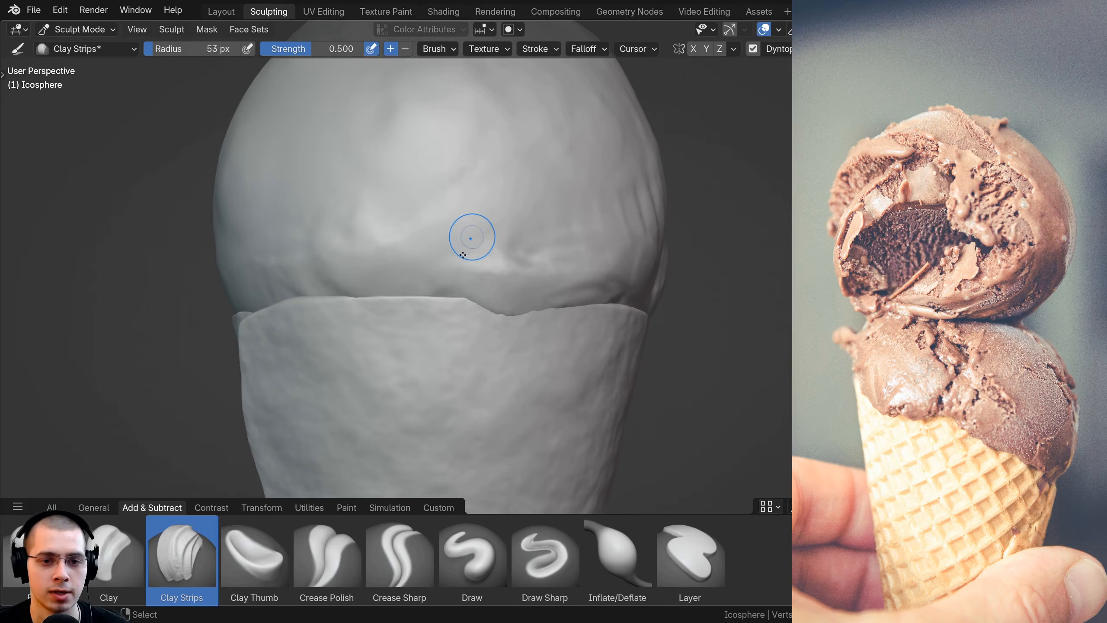
pyautogui.moveTo(473, 237)
pyautogui.mouseDown()
pyautogui.moveTo(407, 263)
pyautogui.moveTo(455, 259)
pyautogui.mouseUp()
pyautogui.moveTo(456, 260); pyautogui.dragTo(421, 220, button='middle')
pyautogui.moveTo(421, 220); pyautogui.dragTo(490, 196)
pyautogui.moveTo(490, 195); pyautogui.dragTo(444, 203, button='middle')
pyautogui.scroll(-1, 440, 205)
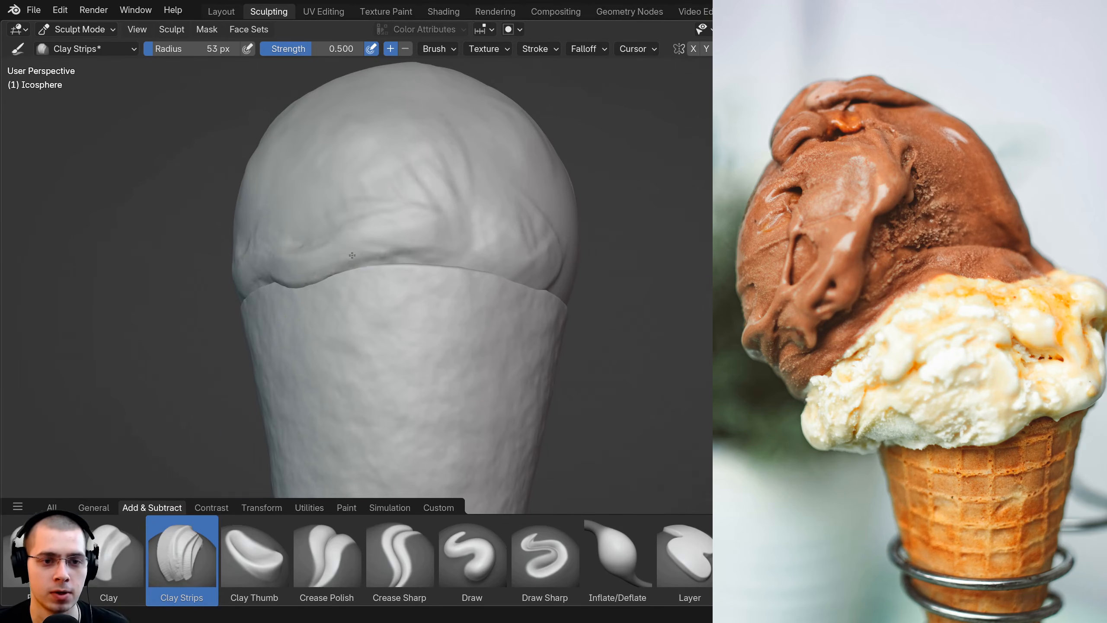
# Step: Continue the wavy Clay Strips overhang around the remaining sides of the cone rim
pyautogui.moveTo(352, 255)
pyautogui.mouseDown(button='middle')
pyautogui.moveTo(492, 243)
pyautogui.moveTo(431, 247)
pyautogui.mouseUp(button='middle')
pyautogui.scroll(2, 461, 213)
pyautogui.moveTo(366, 209); pyautogui.dragTo(468, 244, button='middle')
pyautogui.scroll(-2, 468, 244)
pyautogui.scroll(-2, 436, 240)
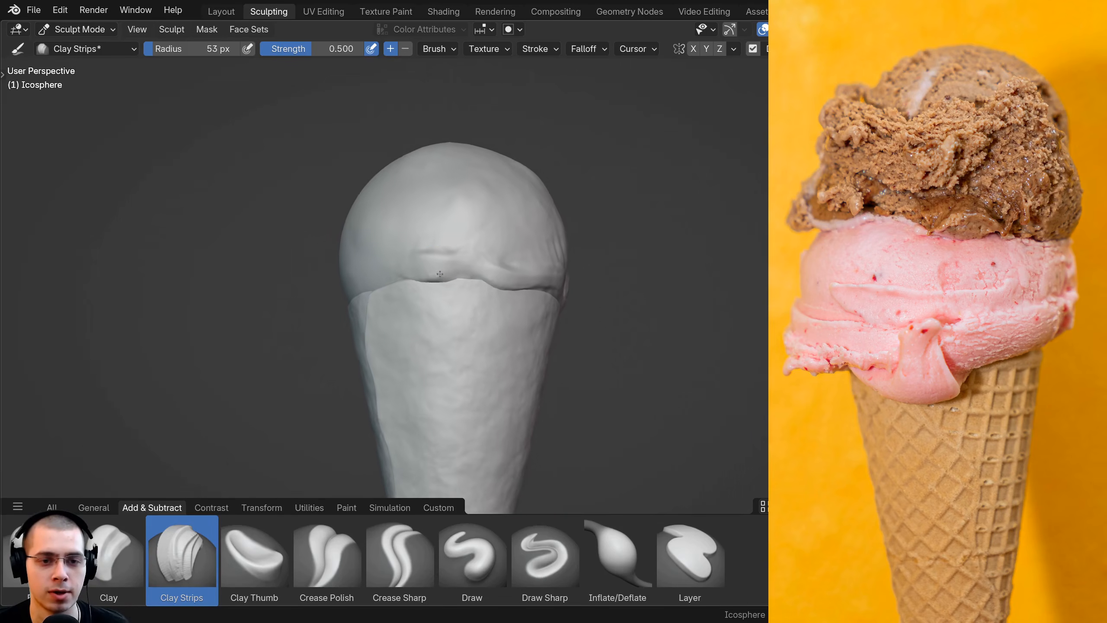
pyautogui.press('KP_1')
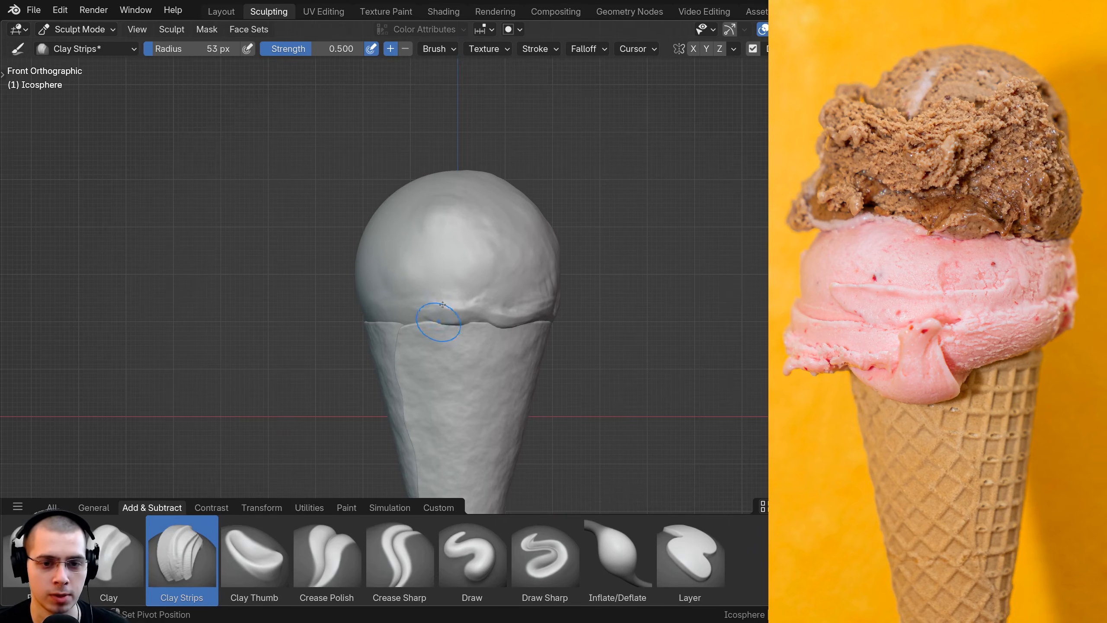
pyautogui.moveTo(443, 304); pyautogui.dragTo(470, 275, button='middle')
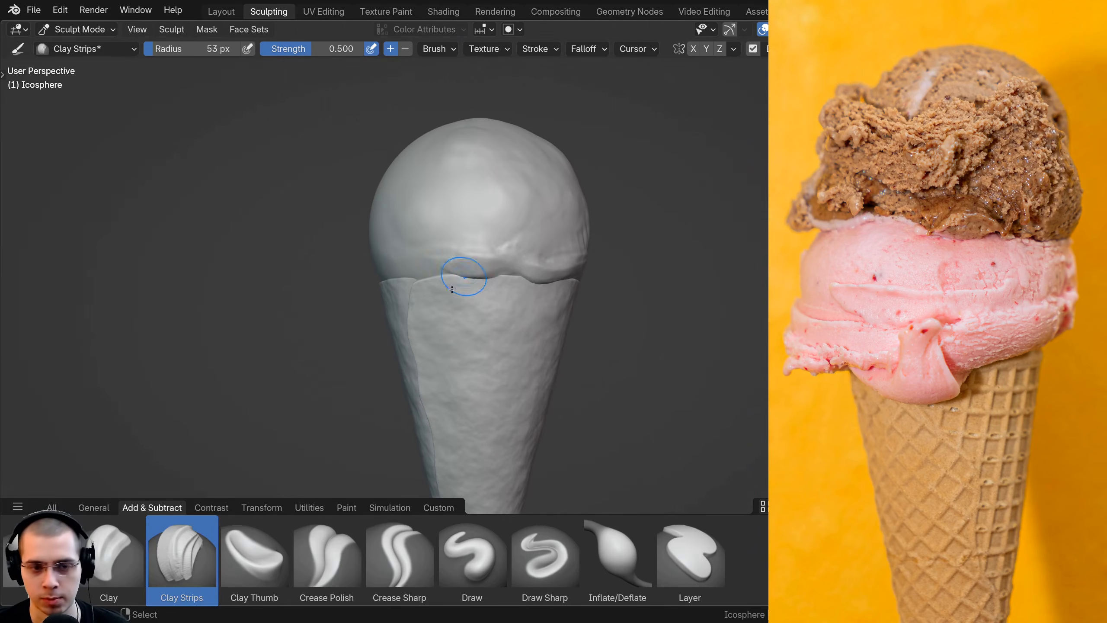
pyautogui.scroll(2, 452, 289)
pyautogui.moveTo(431, 240); pyautogui.dragTo(440, 221, button='middle')
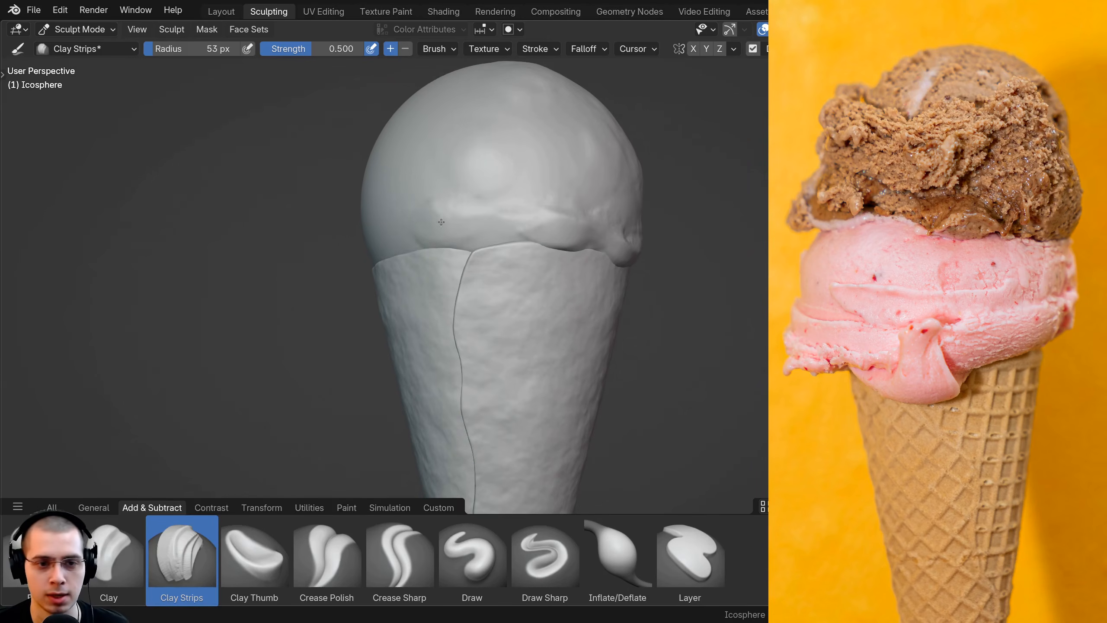
# Step: Sculpt a rounded Clay Strips drip hanging over the cone rim at the front of the ice cream
pyautogui.moveTo(440, 222)
pyautogui.mouseDown()
pyautogui.moveTo(411, 227)
pyautogui.moveTo(426, 207)
pyautogui.mouseUp()
pyautogui.moveTo(510, 238); pyautogui.dragTo(481, 247, button='middle')
pyautogui.moveTo(482, 247); pyautogui.dragTo(501, 249)
pyautogui.moveTo(502, 250); pyautogui.dragTo(484, 222, button='middle')
pyautogui.moveTo(484, 222)
pyautogui.mouseDown()
pyautogui.moveTo(483, 234)
pyautogui.moveTo(490, 205)
pyautogui.mouseUp()
pyautogui.moveTo(490, 209); pyautogui.dragTo(465, 225, button='middle')
pyautogui.moveTo(465, 231); pyautogui.dragTo(464, 236)
pyautogui.moveTo(464, 236); pyautogui.dragTo(497, 218, button='middle')
pyautogui.moveTo(496, 236)
pyautogui.mouseDown()
pyautogui.moveTo(488, 201)
pyautogui.moveTo(484, 209)
pyautogui.mouseUp()
pyautogui.moveTo(488, 192); pyautogui.dragTo(487, 234, button='middle')
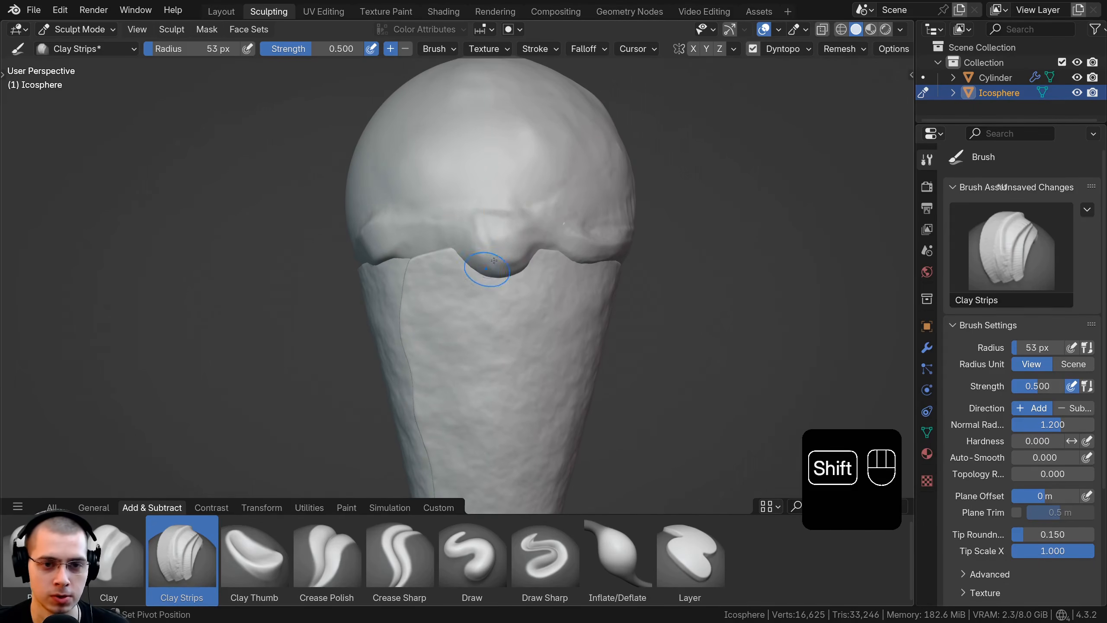
# Step: Smooth the front drip into a soft, rounded blob
pyautogui.moveTo(505, 240)
pyautogui.keyDown('shift'); pyautogui.mouseDown()
pyautogui.moveTo(494, 248)
pyautogui.moveTo(482, 236)
pyautogui.mouseUp(); pyautogui.keyUp('shift')
pyautogui.keyDown('shift'); pyautogui.moveTo(492, 242); pyautogui.dragTo(483, 226, button='middle'); pyautogui.keyUp('shift')
pyautogui.keyDown('shift'); pyautogui.moveTo(482, 225); pyautogui.dragTo(503, 216); pyautogui.keyUp('shift')
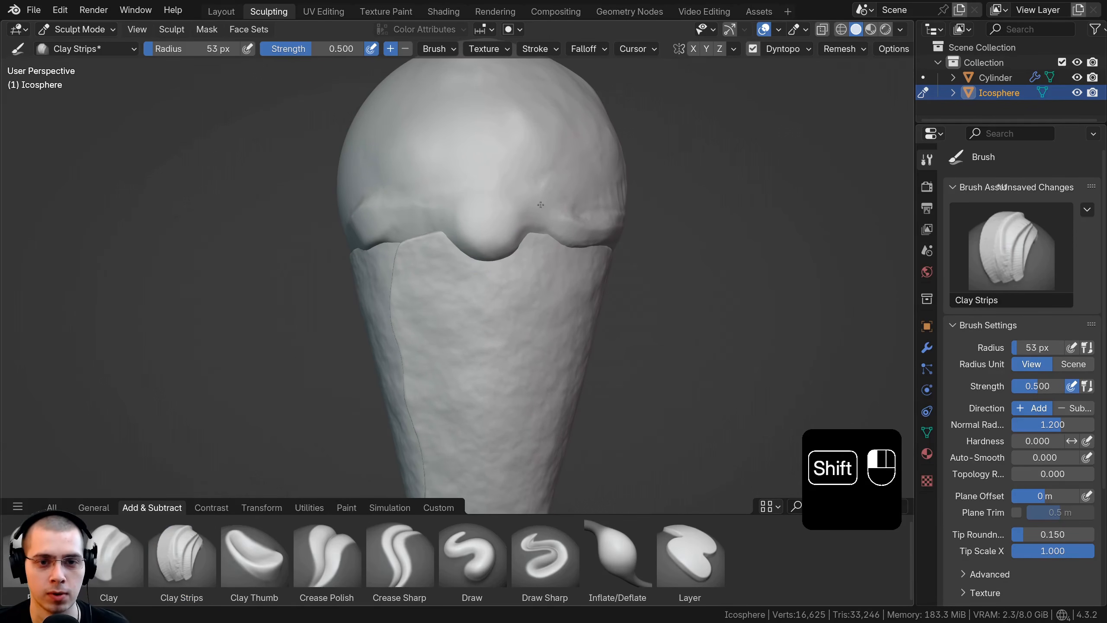
# Step: Extend the tip of the front drip with Clay Strips and add vertical streaks above it
pyautogui.scroll(3, 469, 230)
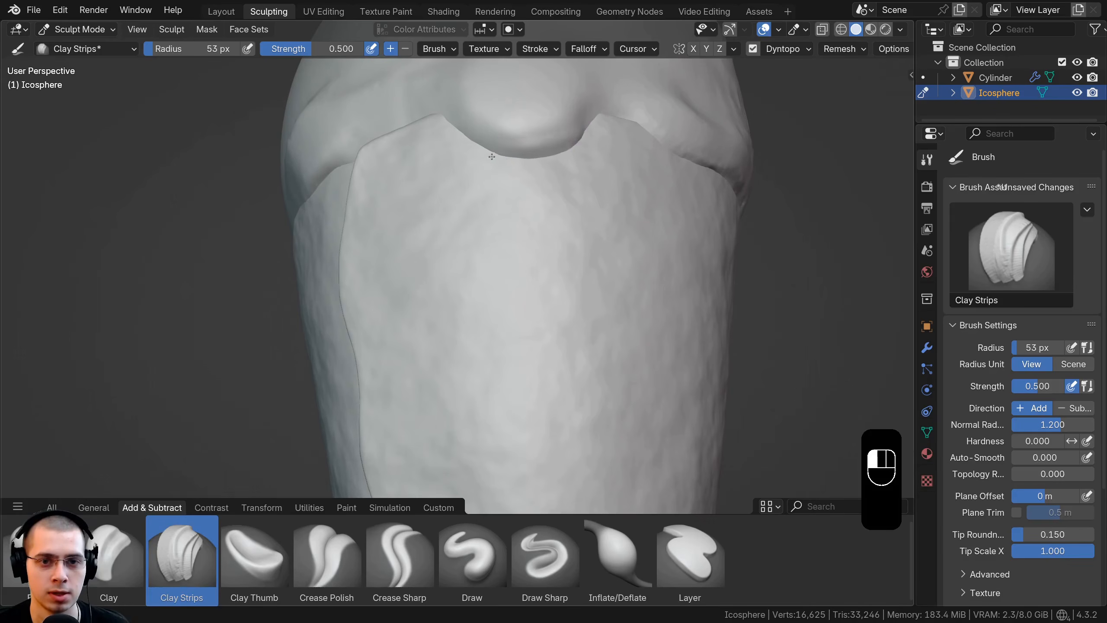
pyautogui.moveTo(527, 155)
pyautogui.mouseDown()
pyautogui.moveTo(492, 155)
pyautogui.moveTo(551, 123)
pyautogui.moveTo(515, 166)
pyautogui.mouseUp()
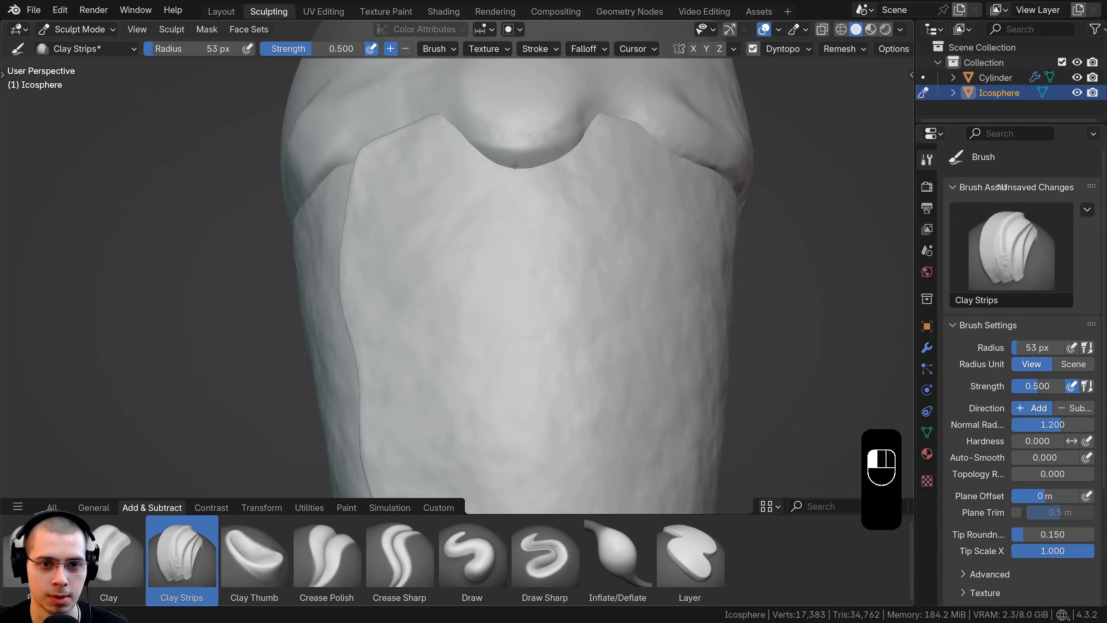
pyautogui.moveTo(584, 129); pyautogui.dragTo(547, 156)
pyautogui.keyDown('shift'); pyautogui.moveTo(529, 160); pyautogui.dragTo(478, 264, button='middle'); pyautogui.keyUp('shift')
pyautogui.keyDown('ctrl'); pyautogui.moveTo(478, 263); pyautogui.dragTo(462, 168, button='middle'); pyautogui.keyUp('ctrl')
pyautogui.moveTo(525, 197); pyautogui.dragTo(569, 212)
pyautogui.scroll(-3, 485, 238)
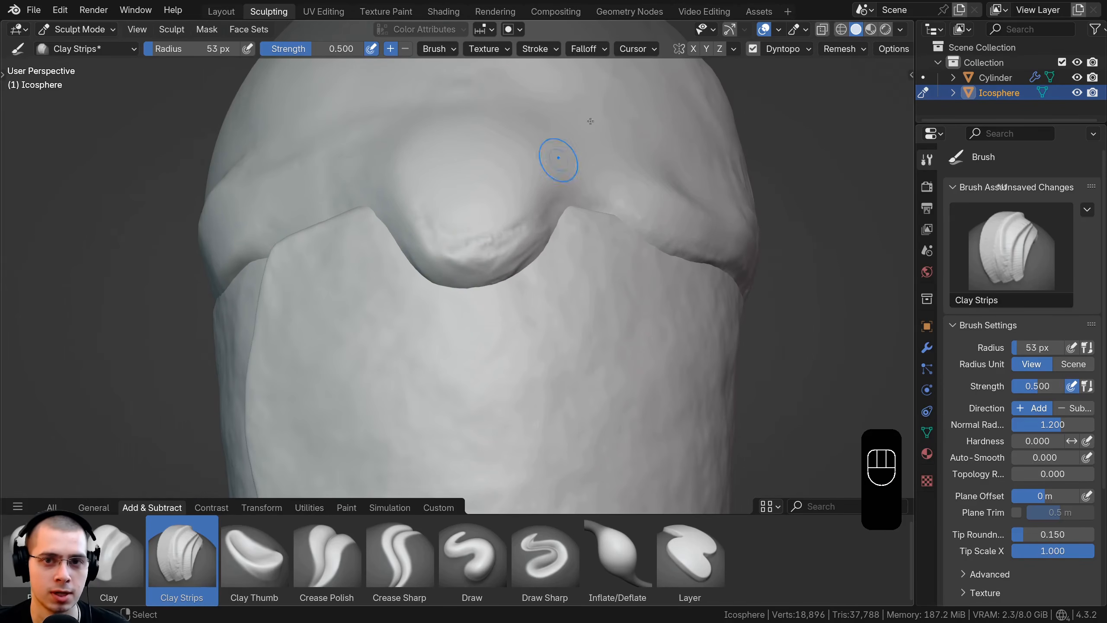
pyautogui.click(789, 55)
pyautogui.moveTo(466, 255)
pyautogui.mouseDown()
pyautogui.moveTo(509, 265)
pyautogui.moveTo(410, 244)
pyautogui.moveTo(462, 163)
pyautogui.mouseUp()
pyautogui.scroll(-3, 462, 166)
# Step: Use the Grab brush with a 124 px radius to reshape the front drip and the neighbouring melted edge
pyautogui.press('g')
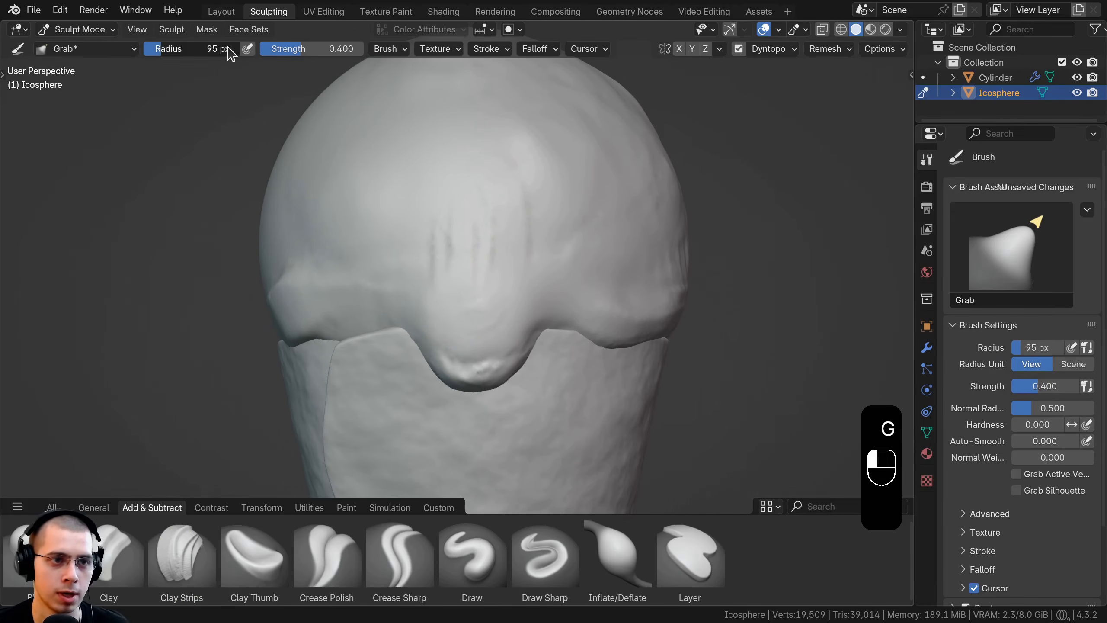
pyautogui.moveTo(229, 47); pyautogui.dragTo(266, 47)
pyautogui.scroll(-2, 468, 310)
pyautogui.moveTo(462, 321); pyautogui.dragTo(433, 339)
pyautogui.moveTo(508, 335); pyautogui.dragTo(580, 327, button='middle')
pyautogui.scroll(-2, 509, 306)
pyautogui.moveTo(509, 307); pyautogui.dragTo(501, 309)
pyautogui.moveTo(475, 312); pyautogui.dragTo(503, 315, button='middle')
pyautogui.moveTo(501, 317); pyautogui.dragTo(495, 325)
pyautogui.moveTo(480, 310); pyautogui.dragTo(392, 283, button='middle')
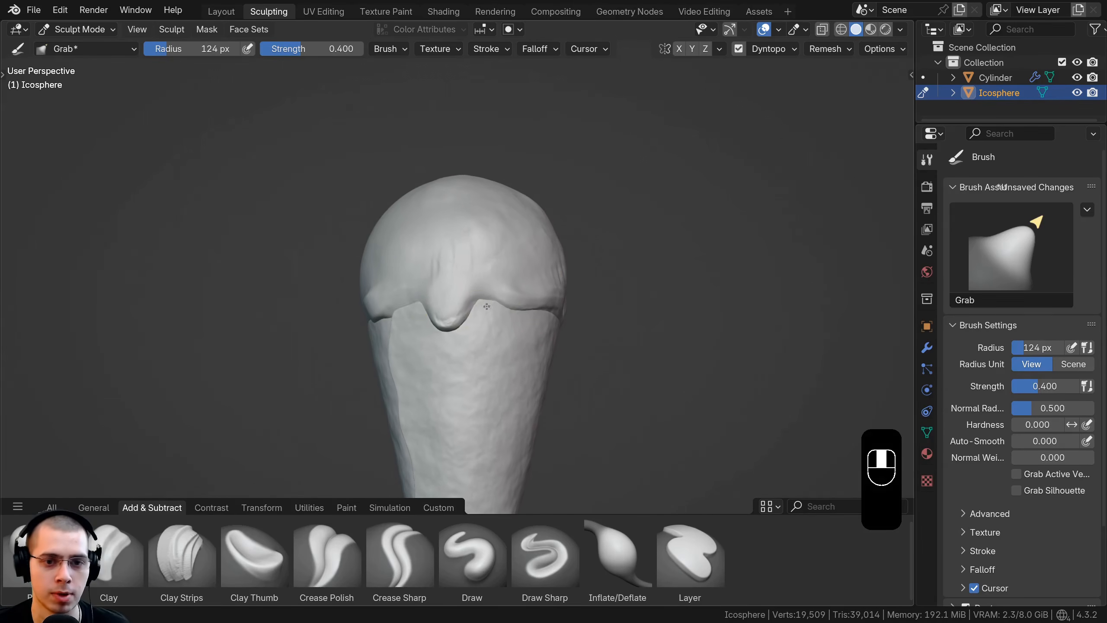
# Step: Return to the Clay Strips brush and add a small bump along one side of the front drip
pyautogui.press('c')
pyautogui.scroll(5, 482, 255)
pyautogui.moveTo(472, 278)
pyautogui.mouseDown()
pyautogui.moveTo(480, 293)
pyautogui.moveTo(466, 306)
pyautogui.mouseUp()
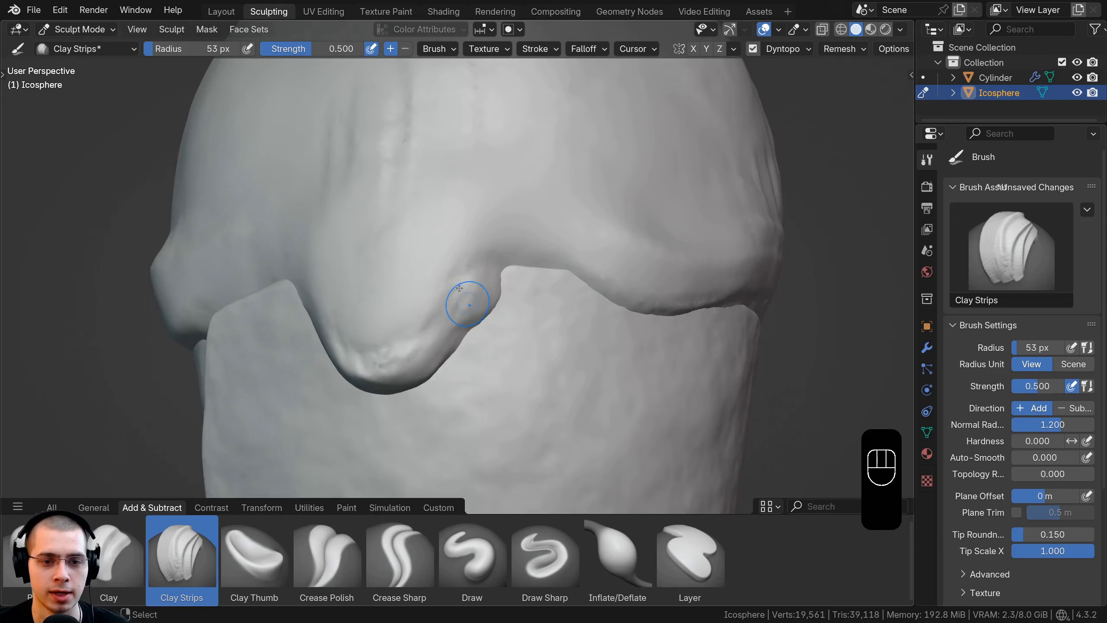
pyautogui.keyDown('ctrl'); pyautogui.moveTo(461, 308); pyautogui.dragTo(476, 275, button='middle'); pyautogui.keyUp('ctrl')
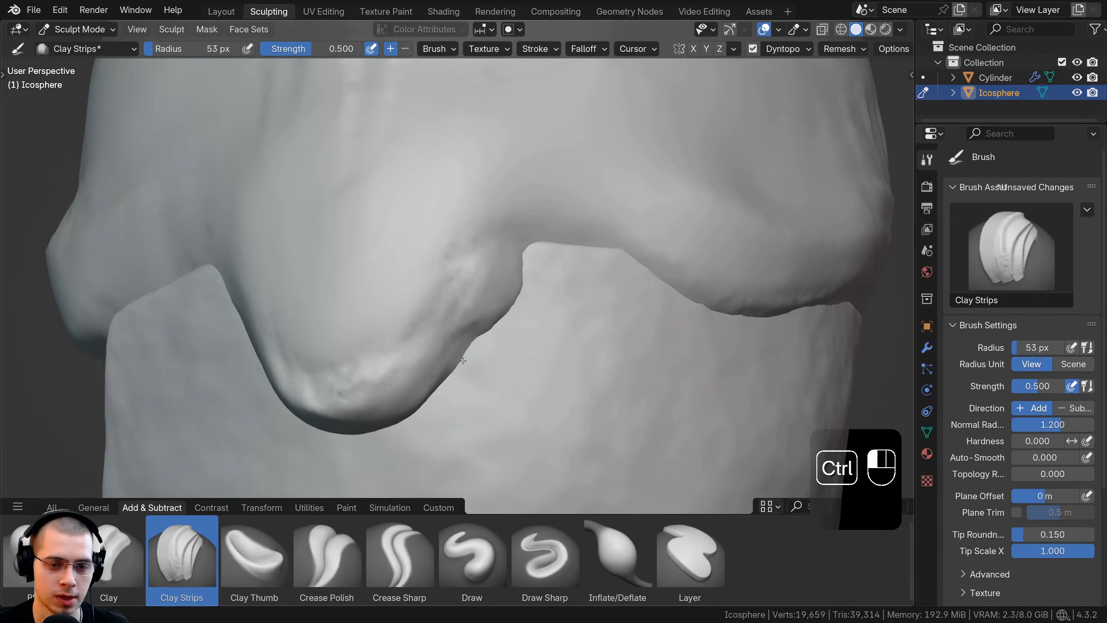
pyautogui.moveTo(448, 347)
pyautogui.keyDown('ctrl'); pyautogui.mouseDown()
pyautogui.moveTo(478, 339)
pyautogui.moveTo(443, 347)
pyautogui.mouseUp(); pyautogui.keyUp('ctrl')
# Step: Refine the drip's outline and sculpt raised lumps on the front of the ice cream scoop above it
pyautogui.moveTo(505, 253)
pyautogui.keyDown('ctrl'); pyautogui.mouseDown(button='middle')
pyautogui.moveTo(475, 296)
pyautogui.moveTo(448, 261)
pyautogui.mouseUp(button='middle'); pyautogui.keyUp('ctrl')
pyautogui.moveTo(445, 261); pyautogui.dragTo(484, 258)
pyautogui.moveTo(465, 258); pyautogui.dragTo(509, 261, button='middle')
pyautogui.moveTo(445, 244)
pyautogui.mouseDown()
pyautogui.moveTo(458, 247)
pyautogui.moveTo(410, 230)
pyautogui.moveTo(511, 260)
pyautogui.mouseUp()
pyautogui.keyDown('ctrl'); pyautogui.moveTo(510, 251); pyautogui.dragTo(485, 279, button='middle'); pyautogui.keyUp('ctrl')
pyautogui.moveTo(485, 262); pyautogui.dragTo(479, 295, button='middle')
pyautogui.moveTo(468, 253)
pyautogui.mouseDown()
pyautogui.moveTo(464, 222)
pyautogui.moveTo(484, 263)
pyautogui.mouseUp()
pyautogui.moveTo(488, 257); pyautogui.dragTo(436, 258, button='middle')
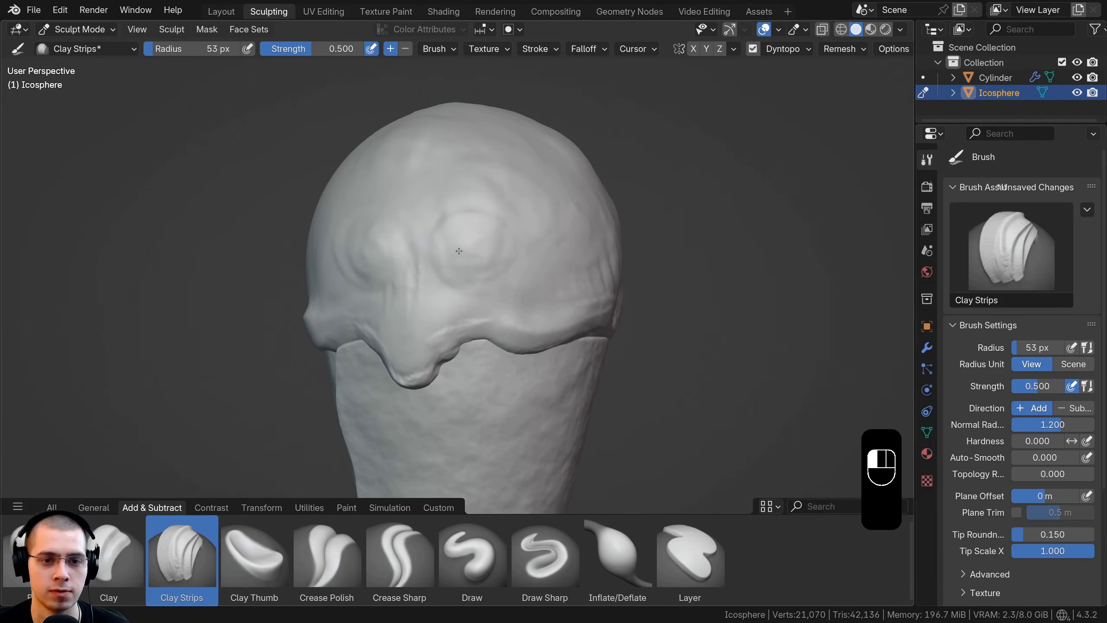
# Step: Add Clay Strips lumps and streaks around the side and back of the ice cream scoop
pyautogui.moveTo(457, 250); pyautogui.dragTo(480, 286)
pyautogui.moveTo(484, 270); pyautogui.dragTo(432, 255, button='middle')
pyautogui.moveTo(477, 277)
pyautogui.mouseDown()
pyautogui.moveTo(455, 233)
pyautogui.moveTo(493, 211)
pyautogui.mouseUp()
pyautogui.moveTo(491, 244); pyautogui.dragTo(462, 279, button='middle')
pyautogui.keyDown('ctrl'); pyautogui.moveTo(462, 279); pyautogui.dragTo(453, 364, button='middle'); pyautogui.keyUp('ctrl')
pyautogui.moveTo(489, 288); pyautogui.dragTo(440, 283, button='middle')
pyautogui.moveTo(457, 244); pyautogui.dragTo(482, 284)
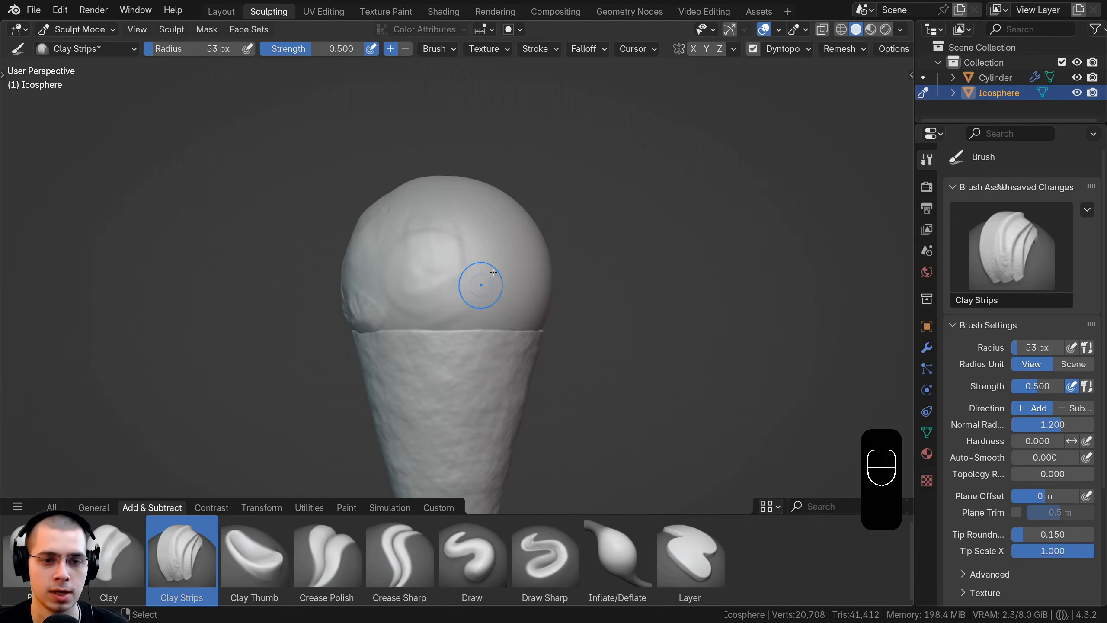
pyautogui.moveTo(482, 284); pyautogui.dragTo(462, 275, button='middle')
pyautogui.moveTo(477, 250); pyautogui.dragTo(426, 290)
pyautogui.moveTo(502, 311); pyautogui.dragTo(475, 291)
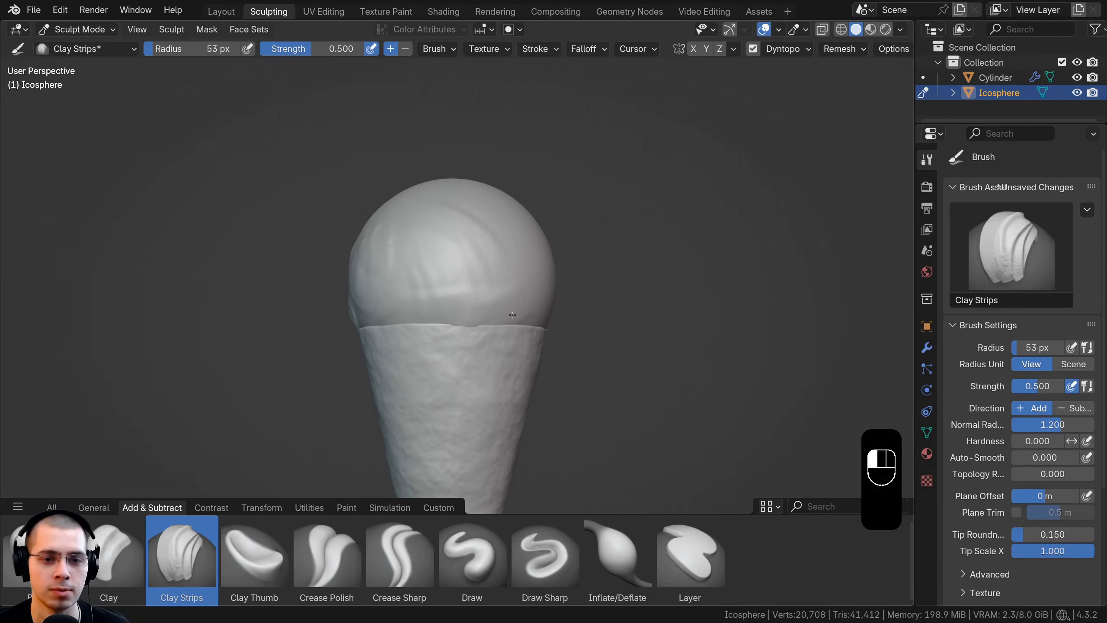
# Step: Soften the Clay Strips streaks across the upper part and back of the scoop
pyautogui.moveTo(475, 290); pyautogui.dragTo(418, 270, button='middle')
pyautogui.keyDown('ctrl'); pyautogui.moveTo(401, 266); pyautogui.dragTo(391, 229, button='middle'); pyautogui.keyUp('ctrl')
pyautogui.moveTo(436, 262); pyautogui.dragTo(518, 304)
pyautogui.moveTo(502, 244); pyautogui.dragTo(460, 261, button='middle')
pyautogui.keyDown('ctrl'); pyautogui.moveTo(460, 261); pyautogui.dragTo(455, 301, button='middle'); pyautogui.keyUp('ctrl')
pyautogui.moveTo(455, 301); pyautogui.dragTo(426, 266, button='middle')
pyautogui.keyDown('shift'); pyautogui.moveTo(423, 257); pyautogui.dragTo(468, 270); pyautogui.keyUp('shift')
pyautogui.moveTo(468, 270); pyautogui.dragTo(427, 288, button='middle')
pyautogui.keyDown('ctrl'); pyautogui.moveTo(427, 288); pyautogui.dragTo(411, 252, button='middle'); pyautogui.keyUp('ctrl')
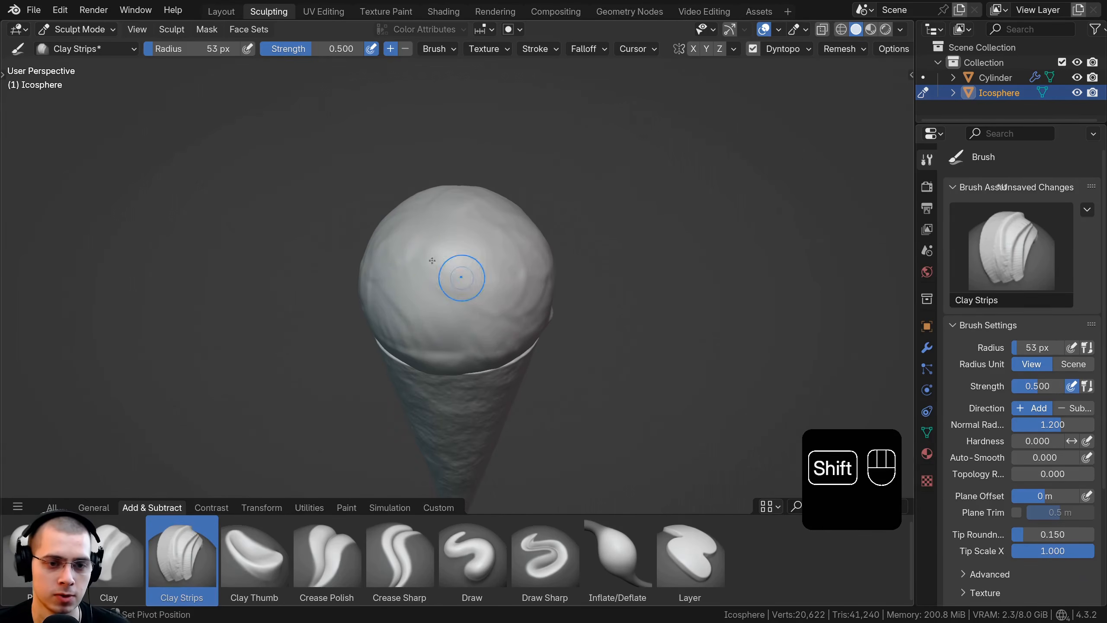
# Step: Smooth the whole ice cream scoop, including the front lumps, the drip and the wavy edge along the cone
pyautogui.moveTo(499, 329); pyautogui.dragTo(445, 291, button='middle')
pyautogui.keyDown('ctrl'); pyautogui.moveTo(445, 291); pyautogui.dragTo(435, 317, button='middle'); pyautogui.keyUp('ctrl')
pyautogui.moveTo(432, 312)
pyautogui.keyDown('shift'); pyautogui.mouseDown()
pyautogui.moveTo(503, 283)
pyautogui.moveTo(491, 288)
pyautogui.mouseUp(); pyautogui.keyUp('shift')
pyautogui.moveTo(490, 288); pyautogui.dragTo(427, 280, button='middle')
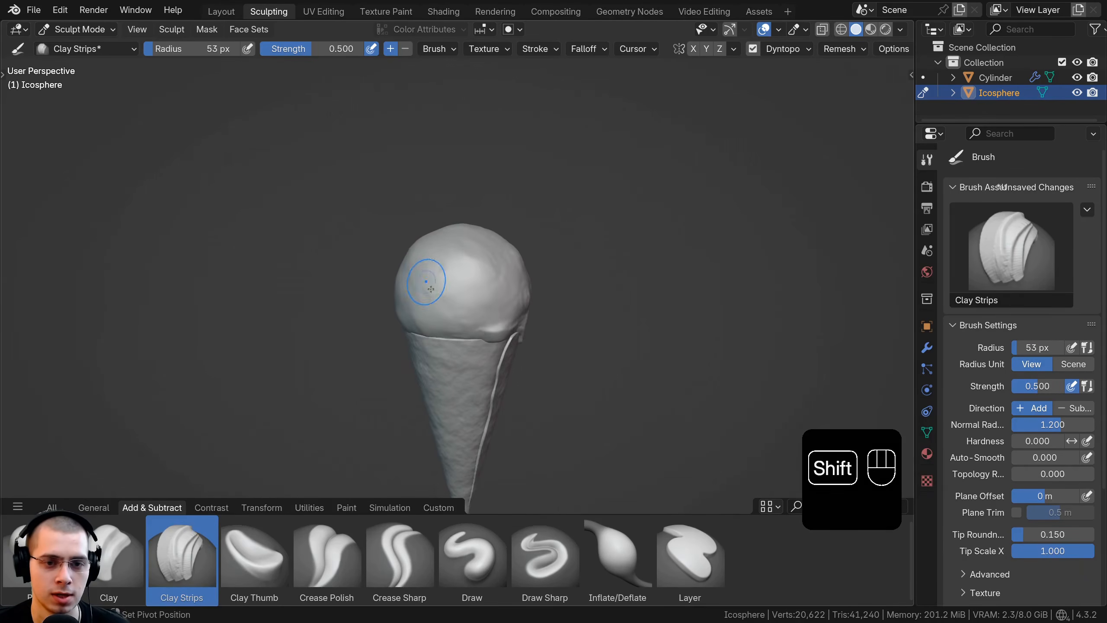
pyautogui.keyDown('shift'); pyautogui.moveTo(427, 281); pyautogui.dragTo(501, 292); pyautogui.keyUp('shift')
pyautogui.moveTo(501, 292); pyautogui.dragTo(466, 290, button='middle')
pyautogui.moveTo(466, 290)
pyautogui.keyDown('shift'); pyautogui.mouseDown()
pyautogui.moveTo(508, 269)
pyautogui.moveTo(430, 303)
pyautogui.mouseUp(); pyautogui.keyUp('shift')
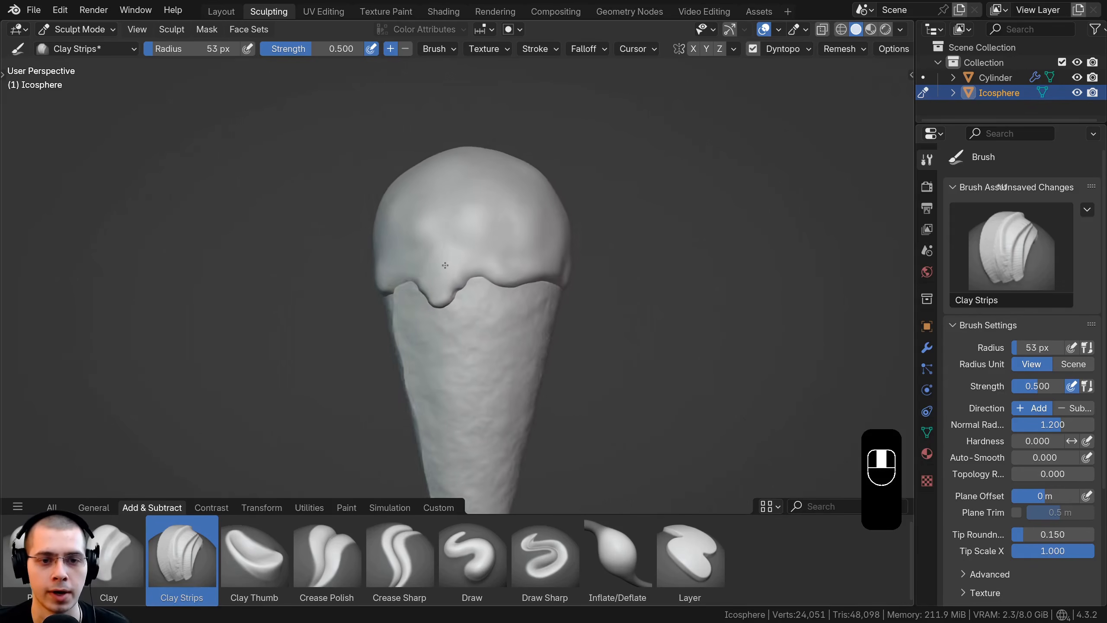
pyautogui.moveTo(444, 264); pyautogui.dragTo(402, 274, button='middle')
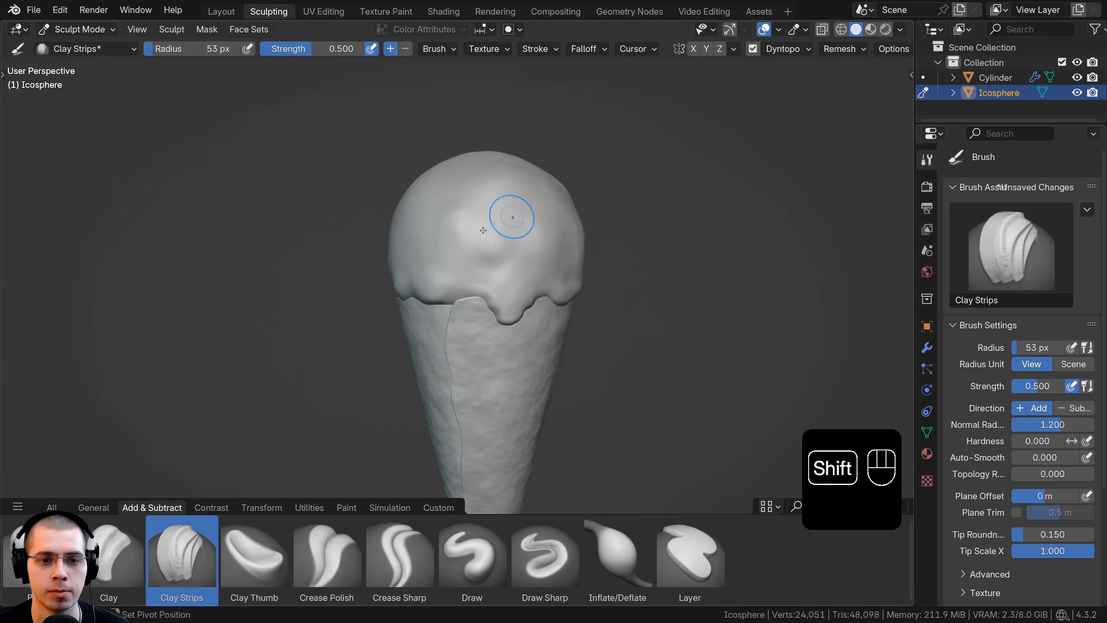
pyautogui.keyDown('shift'); pyautogui.moveTo(506, 217); pyautogui.dragTo(461, 198, button='middle'); pyautogui.keyUp('shift')
# Step: Go back to the Layout workspace and save the Blender file
pyautogui.click(218, 13)
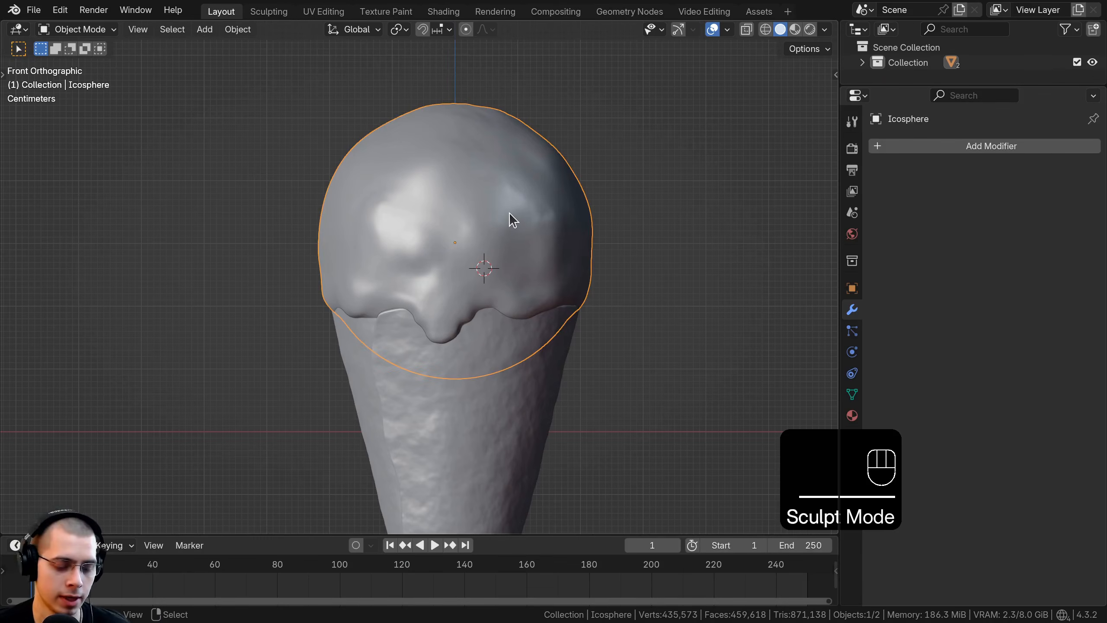
pyautogui.moveTo(514, 218); pyautogui.dragTo(501, 218, button='middle')
pyautogui.hotkey('ctrl', 's')
pyautogui.scroll(-1, 515, 221)
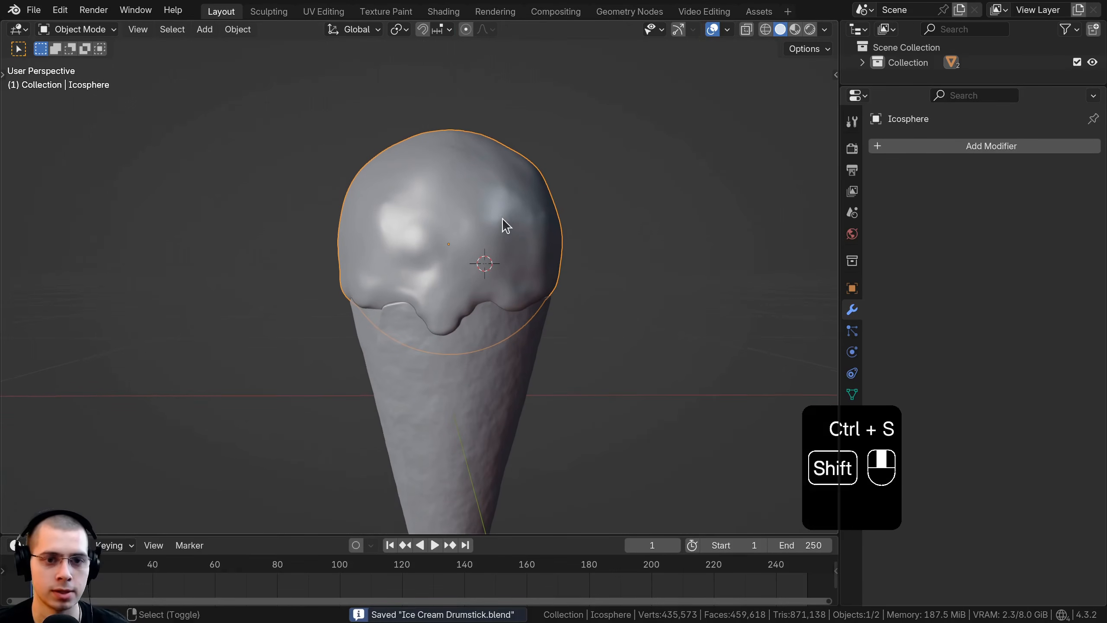
# Step: Duplicate the sculpted ice cream scoop, leaving the copy in the same place as the original
pyautogui.scroll(1, 405, 113)
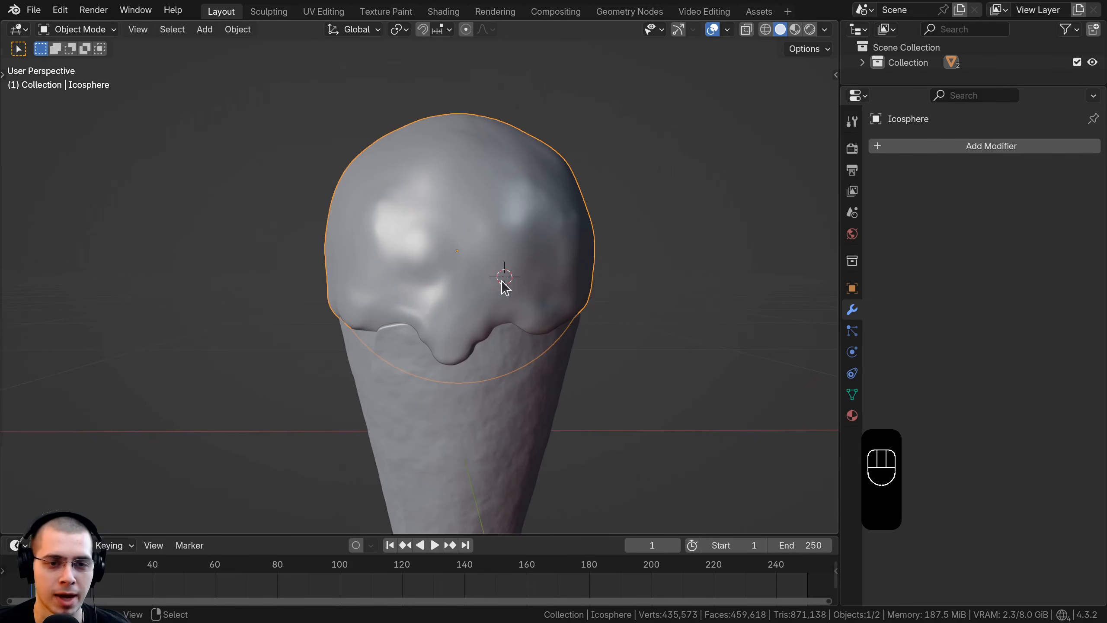
pyautogui.keyDown('shift'); pyautogui.moveTo(503, 282); pyautogui.dragTo(436, 255, button='middle'); pyautogui.keyUp('shift')
pyautogui.scroll(1, 450, 247)
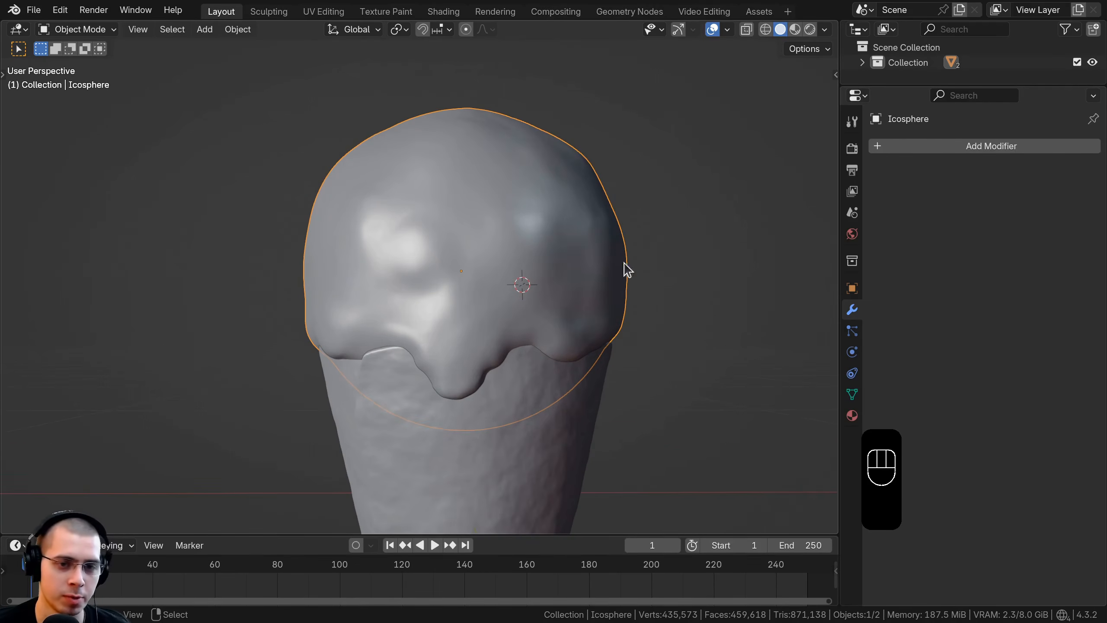
pyautogui.moveTo(627, 269); pyautogui.dragTo(565, 200, button='middle')
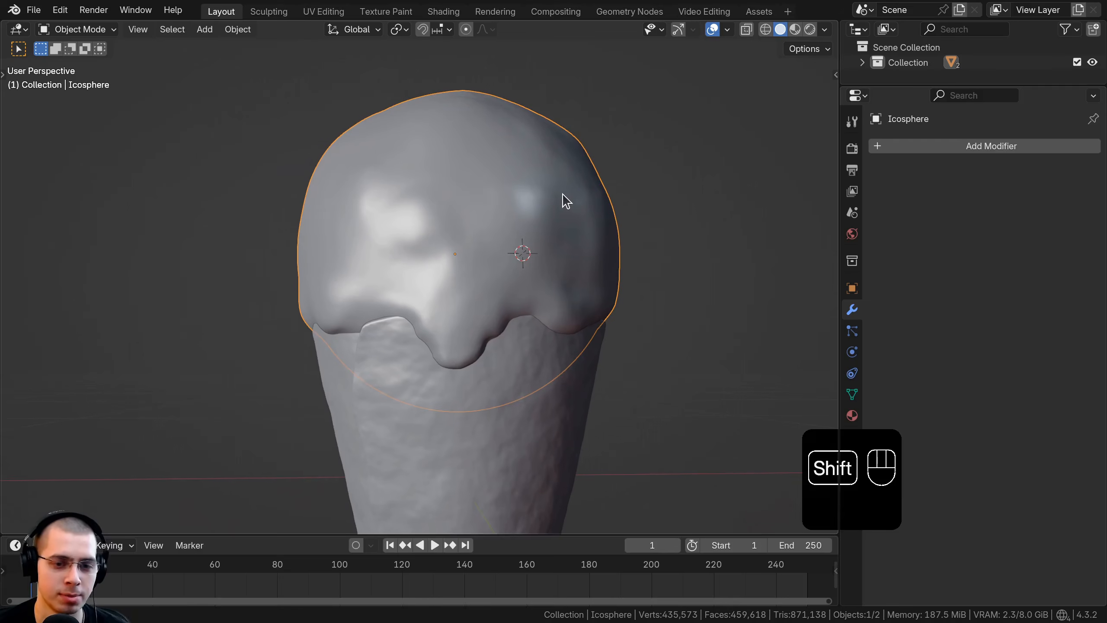
pyautogui.hotkey('shift', 'd')
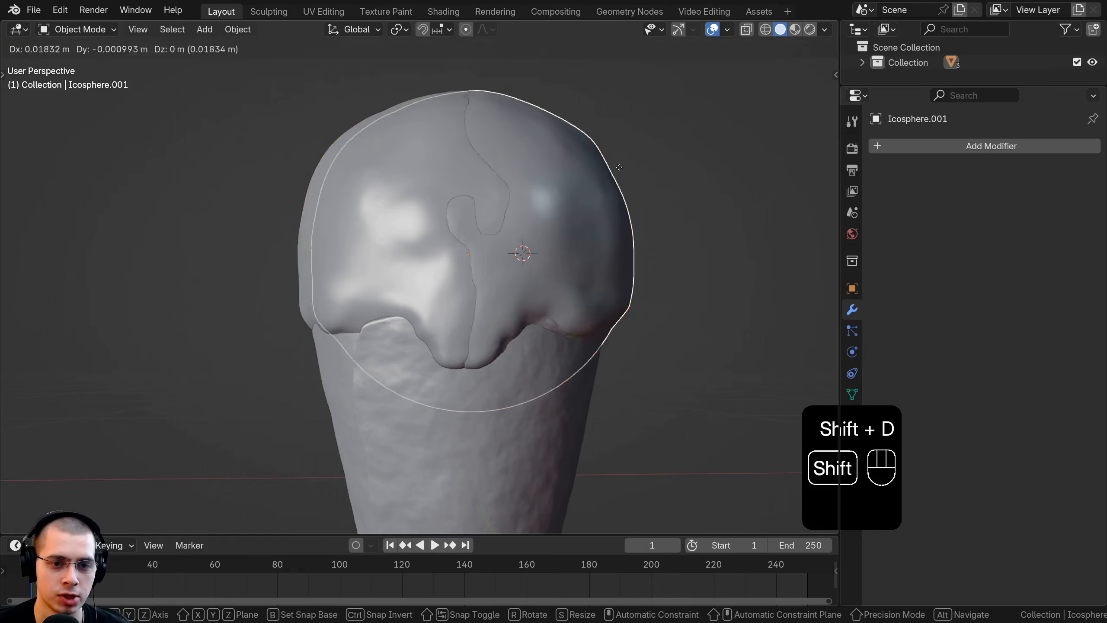
pyautogui.rightClick(650, 135)
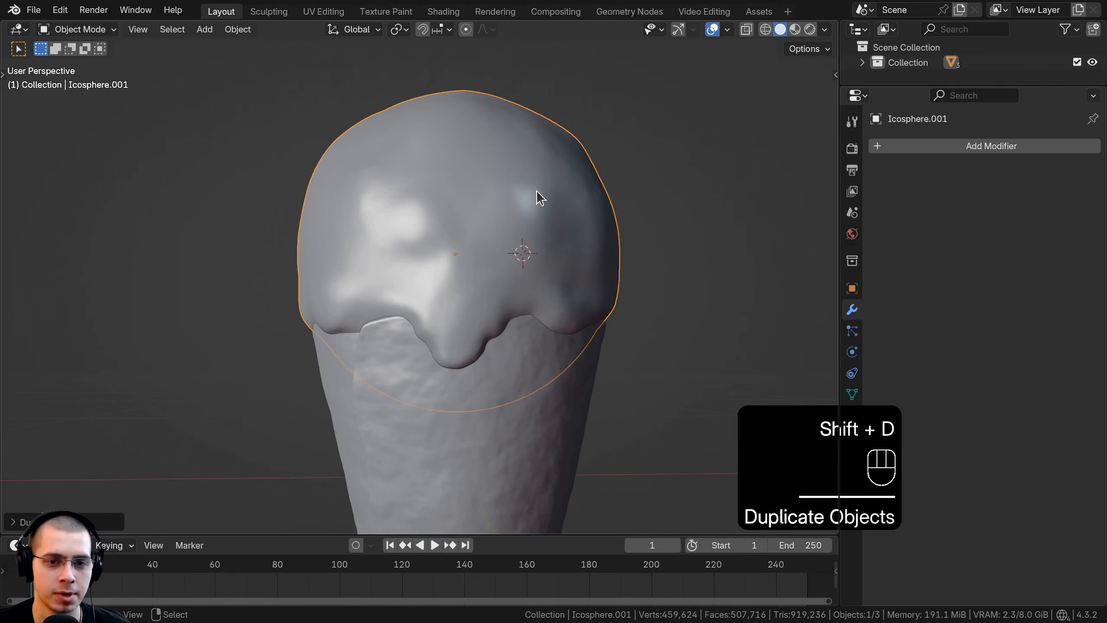
pyautogui.press('g')
pyautogui.rightClick(516, 176)
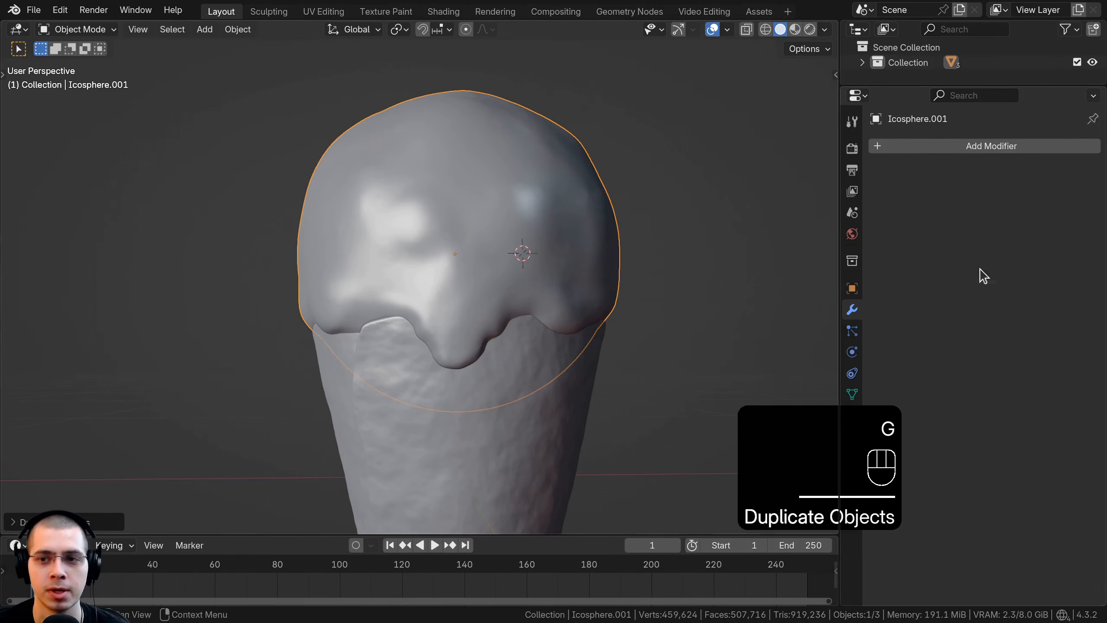
# Step: Add a Displace modifier to the duplicated scoop and set its strength to 0.040
pyautogui.click(959, 146)
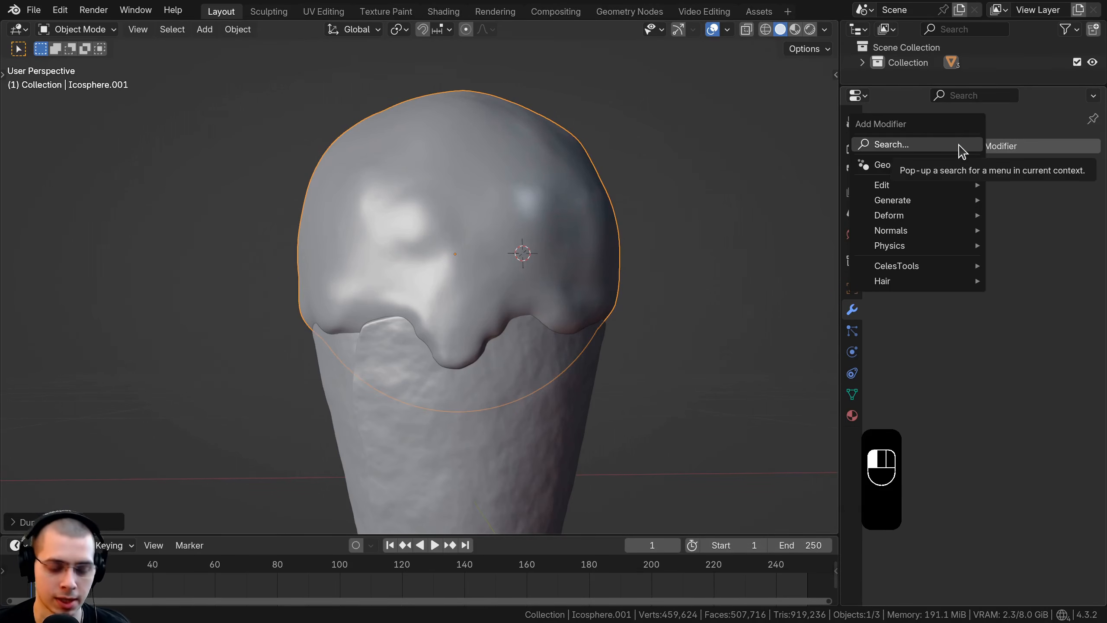
pyautogui.write('dis')
pyautogui.click(794, 172)
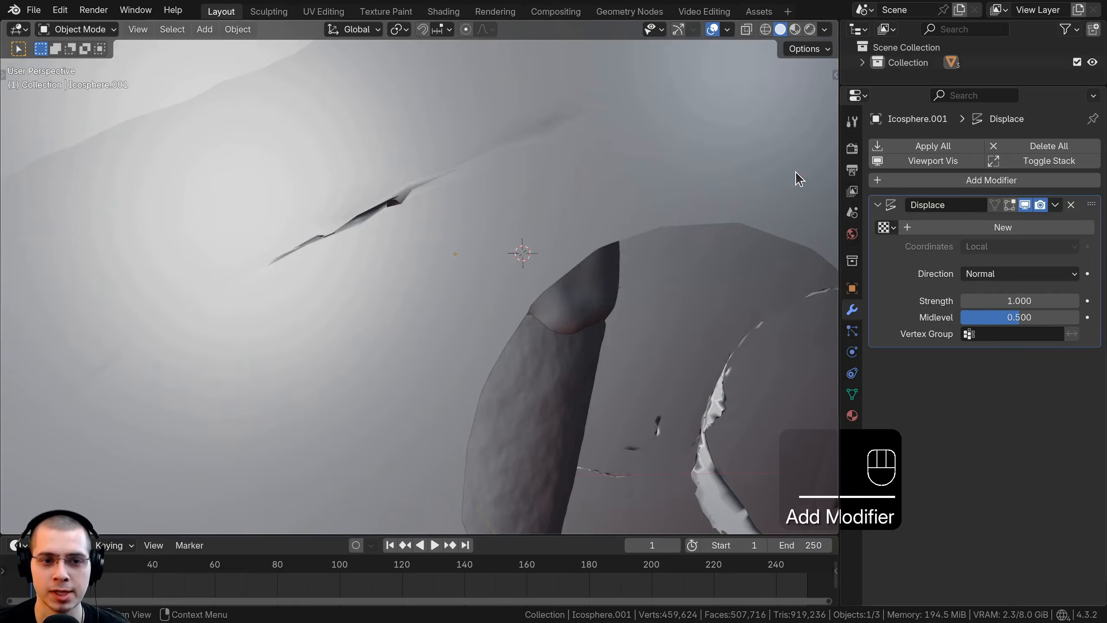
pyautogui.moveTo(1016, 299)
pyautogui.keyDown('shift'); pyautogui.mouseDown()
pyautogui.moveTo(998, 300)
pyautogui.moveTo(1051, 297)
pyautogui.moveTo(1019, 296)
pyautogui.mouseUp(); pyautogui.keyUp('shift')
pyautogui.click(1017, 300)
pyautogui.write('0')
pyautogui.press('Return')
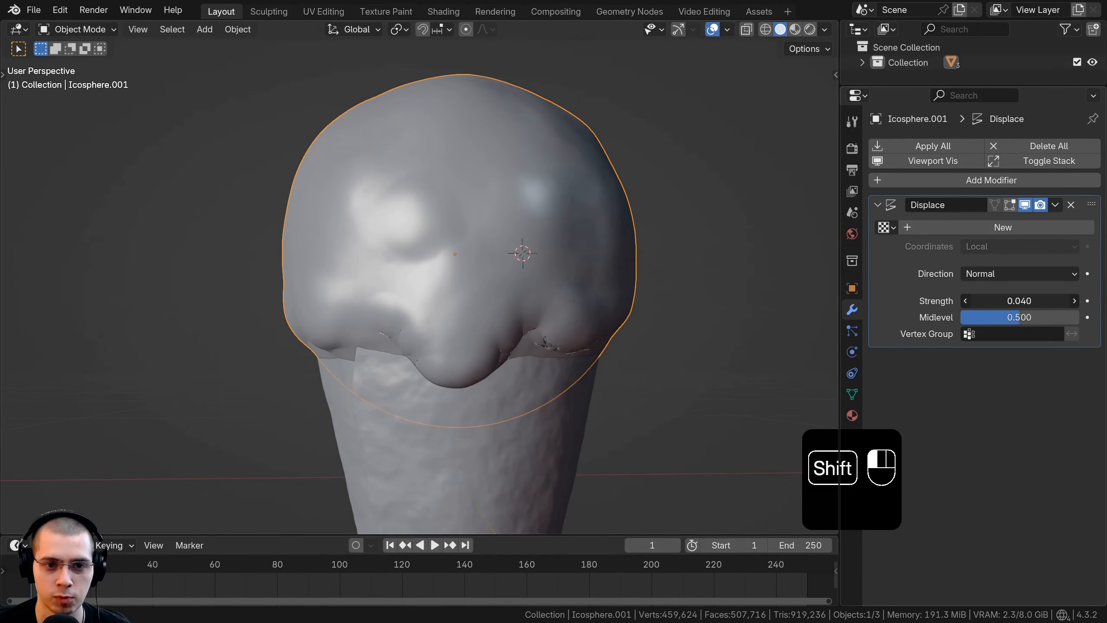
# Step: Set the Displace modifier's strength to 0.010 on the duplicated scoop
pyautogui.click(1016, 297)
pyautogui.write('0.04')
pyautogui.press('Return')
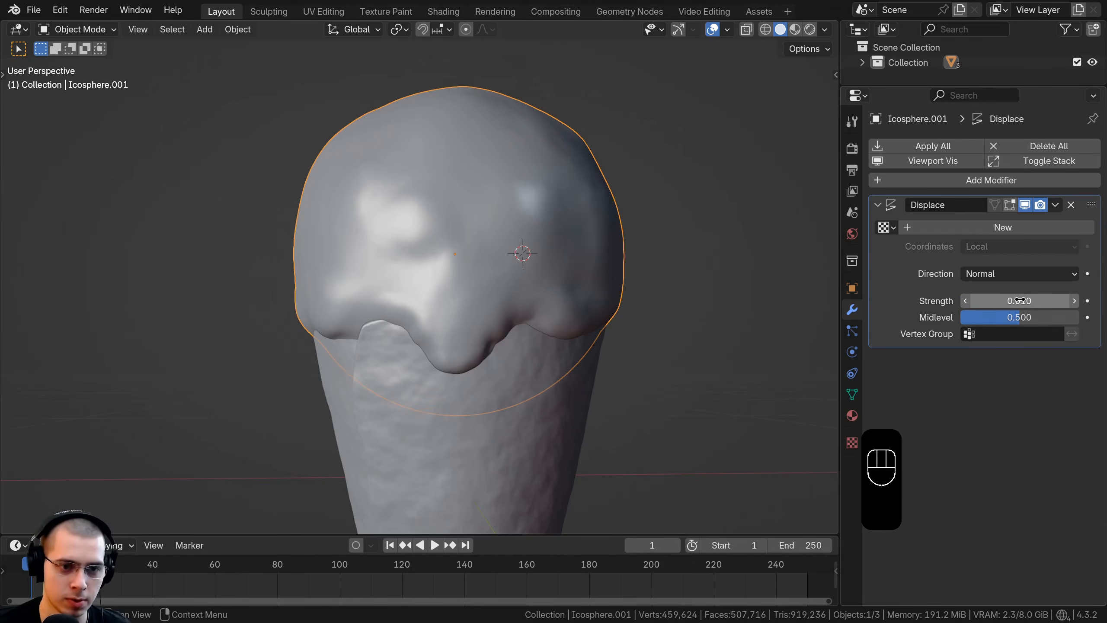
# Step: Toggle the Displace modifier's viewport display off and on to compare the scoop with and without the thin outer layer
pyautogui.click(1025, 206)
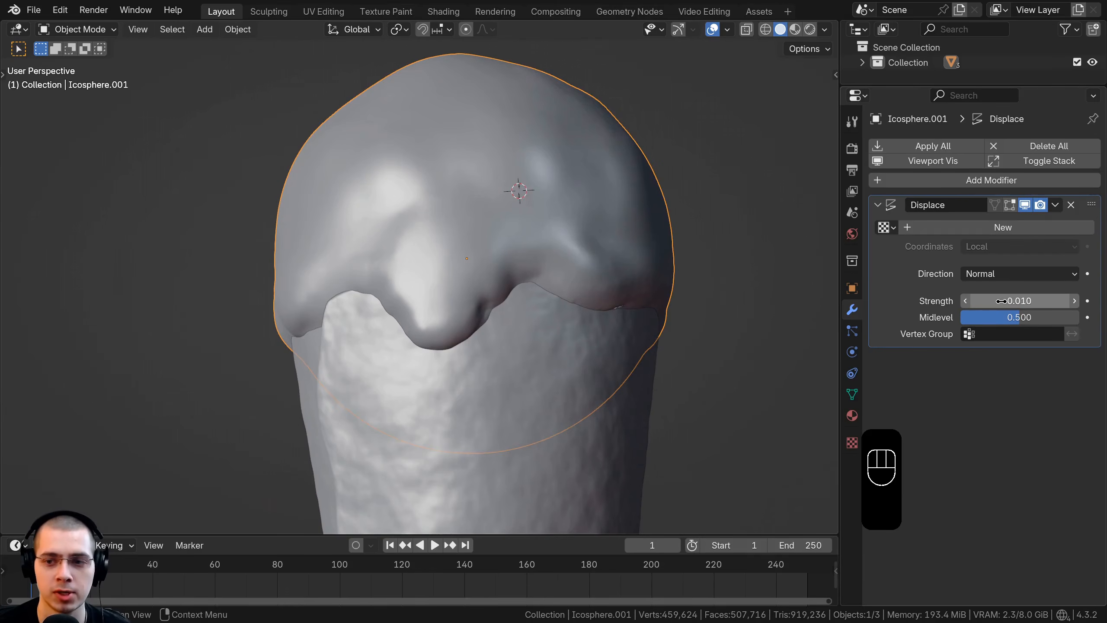
pyautogui.click(1025, 205)
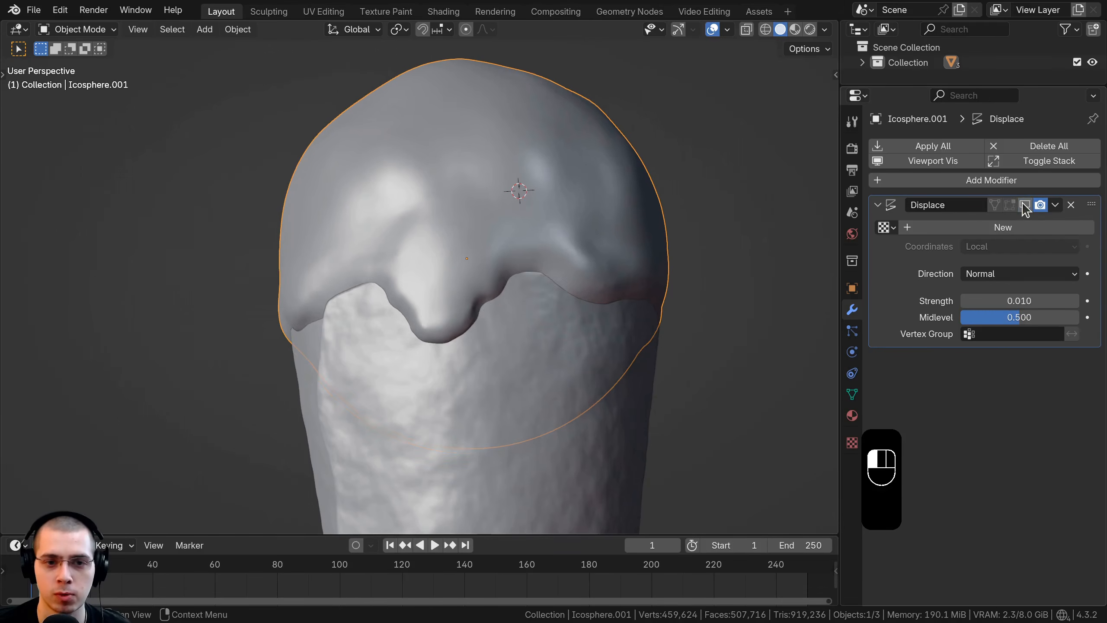
pyautogui.click(1024, 205)
pyautogui.click(1025, 205)
pyautogui.click(1024, 205)
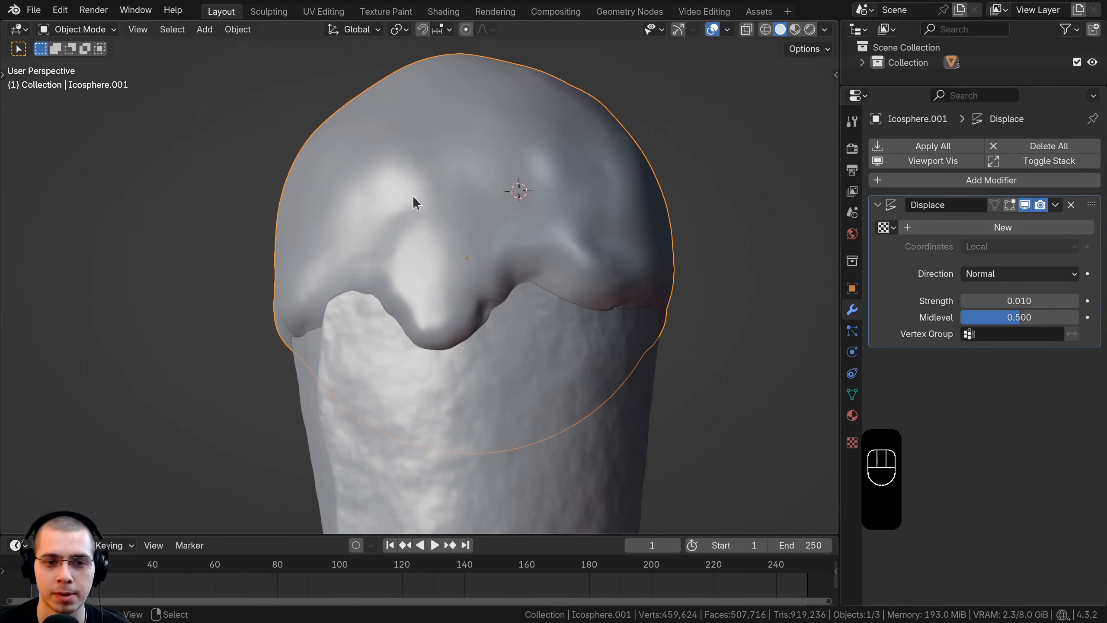
pyautogui.moveTo(435, 209)
pyautogui.mouseDown(button='middle')
pyautogui.moveTo(472, 215)
pyautogui.moveTo(414, 207)
pyautogui.mouseUp(button='middle')
pyautogui.scroll(-1, 473, 216)
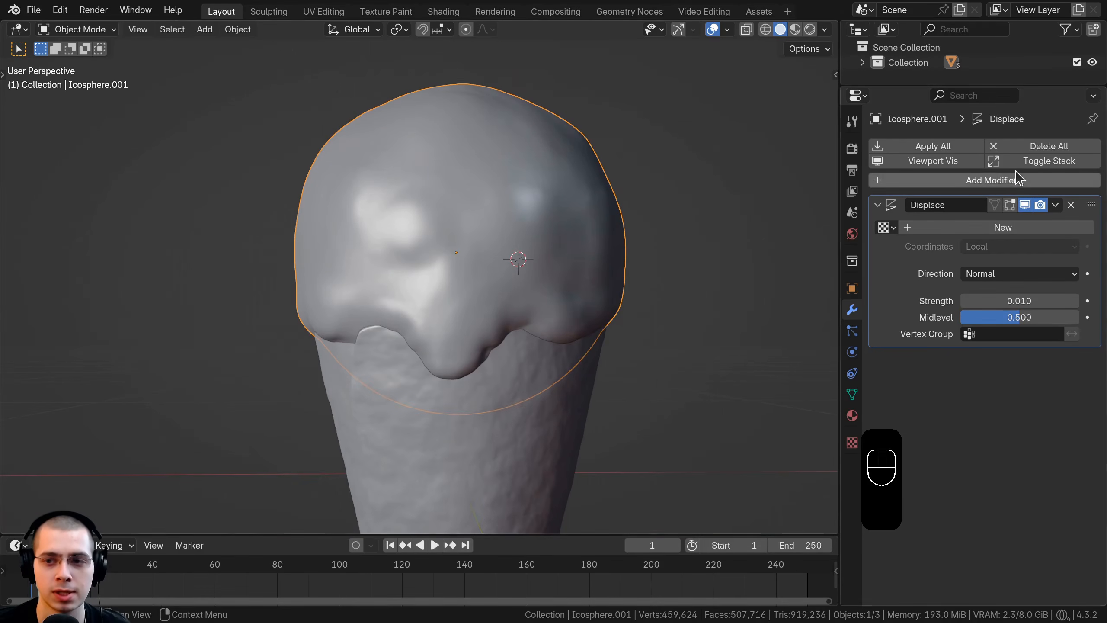
pyautogui.click(1026, 205)
pyautogui.click(1026, 205)
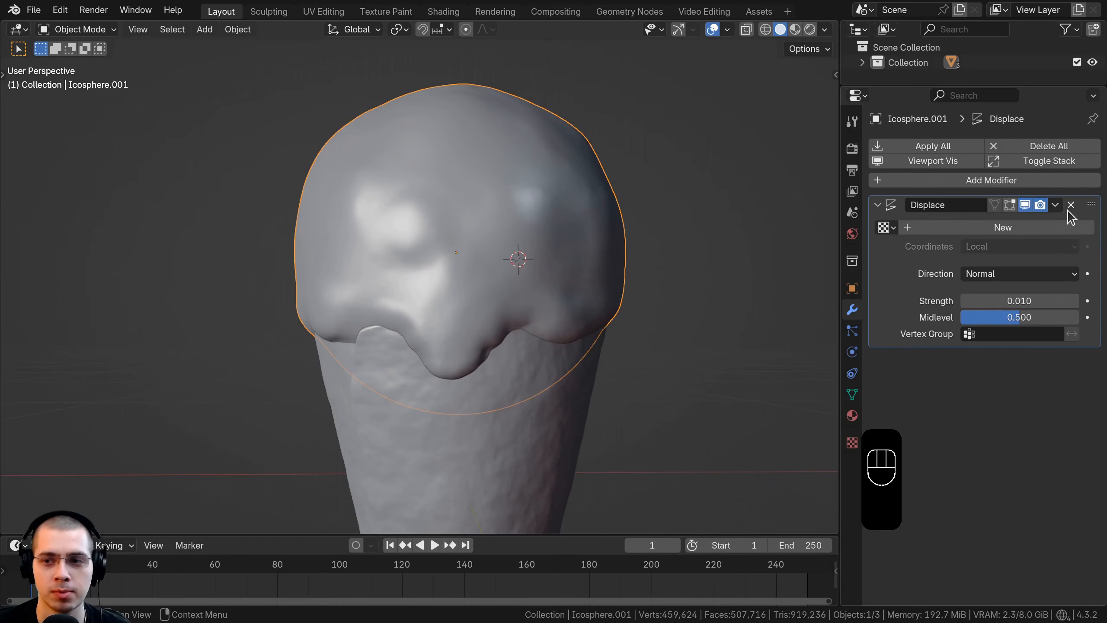
# Step: Apply the Displace modifier on the scoop copy and check the original beneath it with a trial move that is cancelled
pyautogui.click(1054, 204)
pyautogui.click(995, 225)
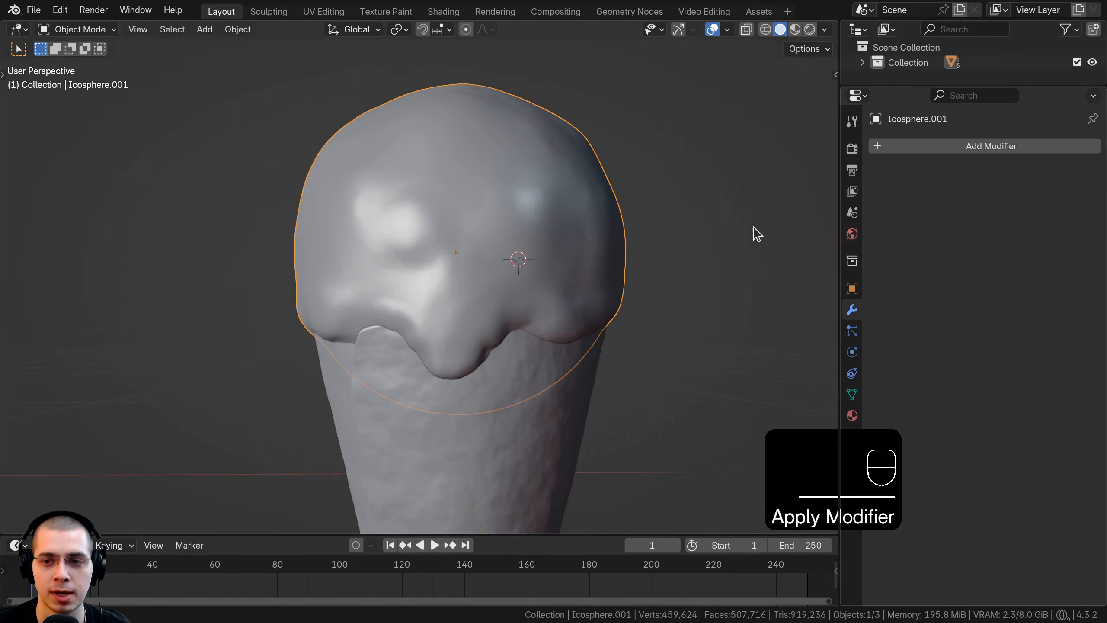
pyautogui.moveTo(754, 232)
pyautogui.mouseDown(button='middle')
pyautogui.moveTo(542, 232)
pyautogui.moveTo(469, 40)
pyautogui.moveTo(598, 223)
pyautogui.moveTo(497, 180)
pyautogui.mouseUp(button='middle')
pyautogui.press('g')
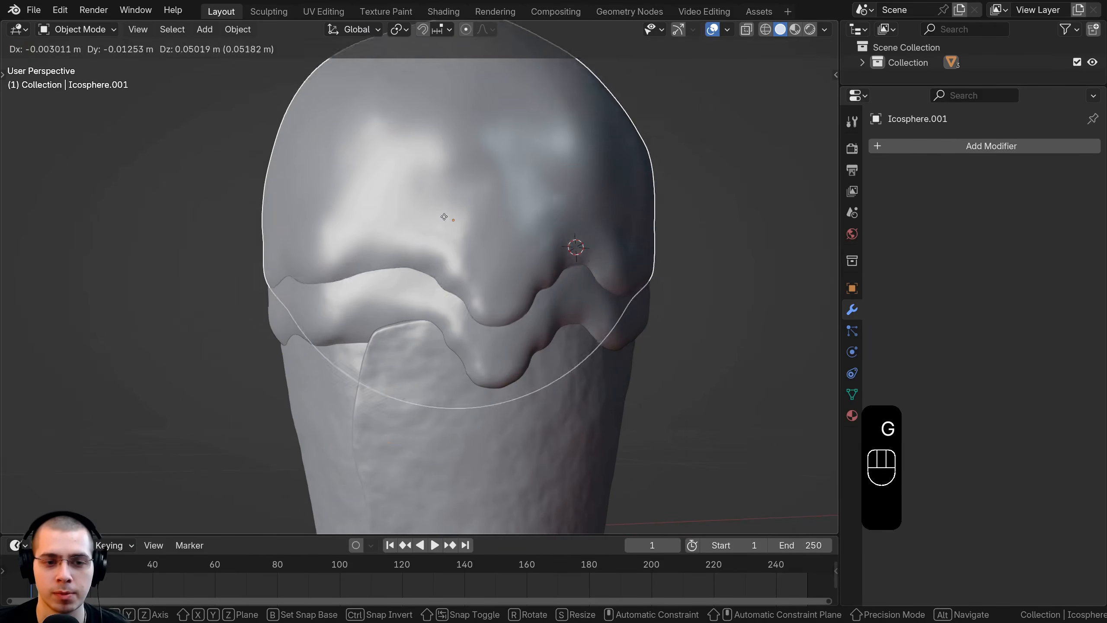
pyautogui.rightClick(436, 257)
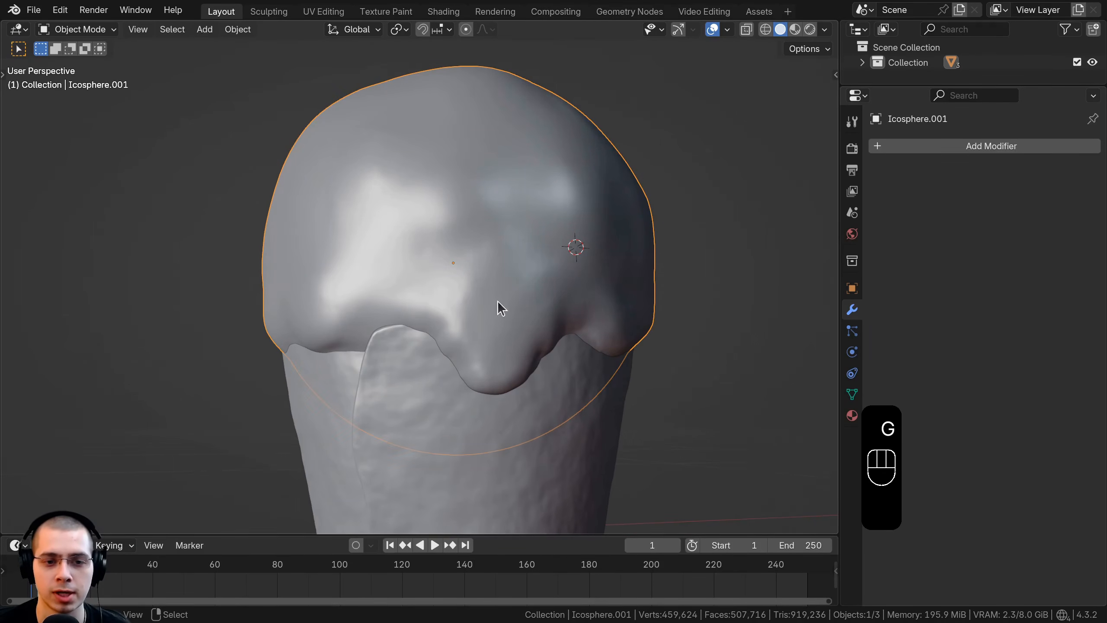
# Step: Create a new material on the outer scoop copy and name it Temp
pyautogui.click(853, 414)
pyautogui.moveTo(839, 394); pyautogui.dragTo(818, 395)
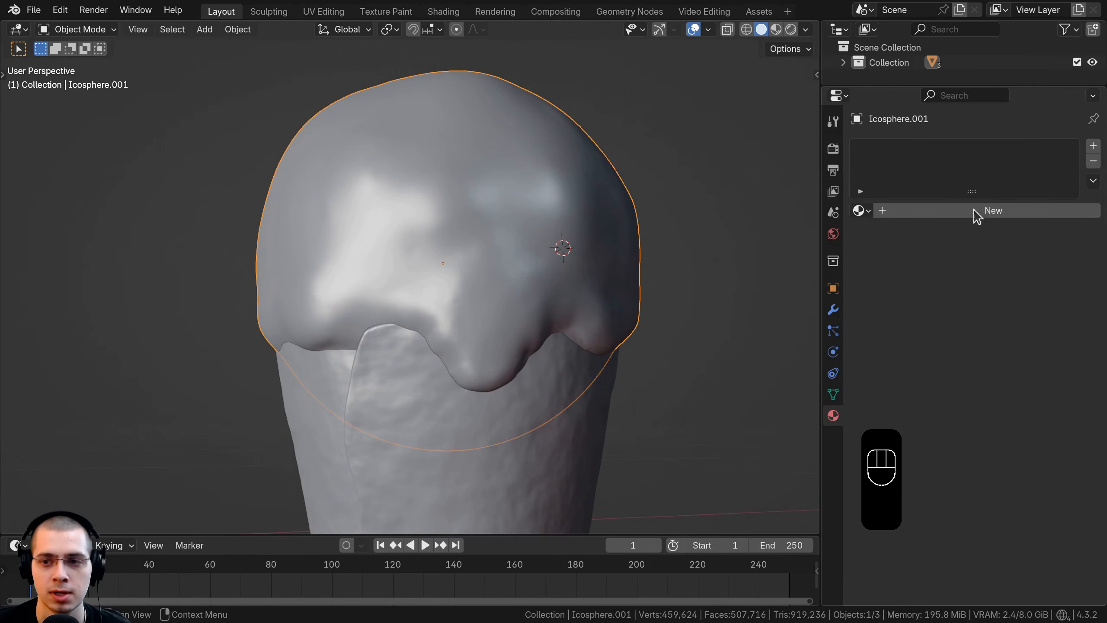
pyautogui.click(978, 213)
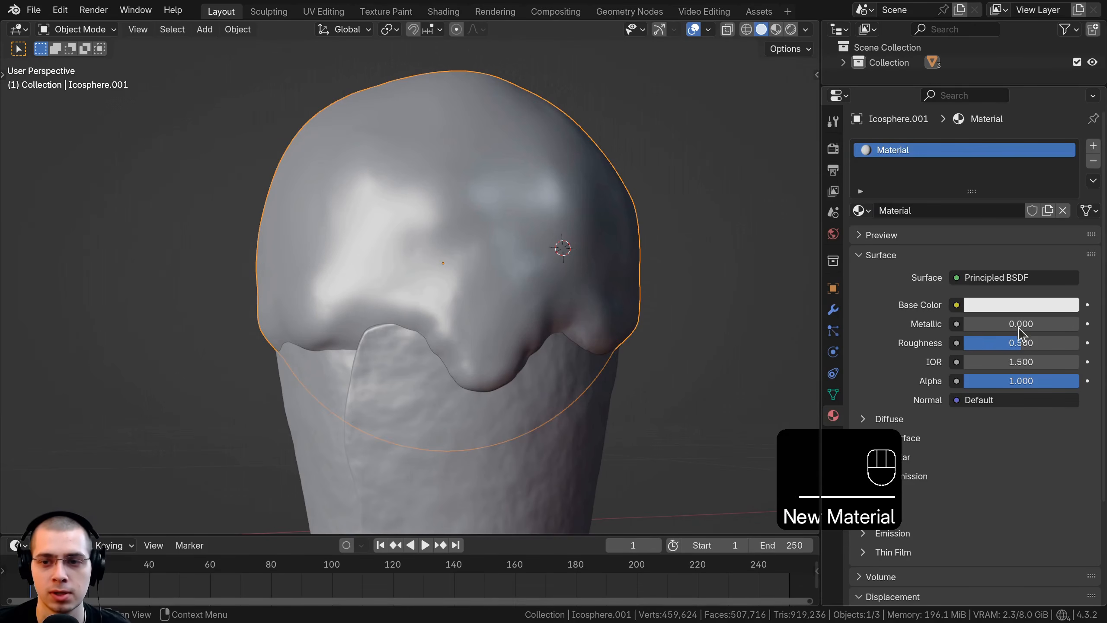
pyautogui.doubleClick(909, 210)
pyautogui.write('Temp')
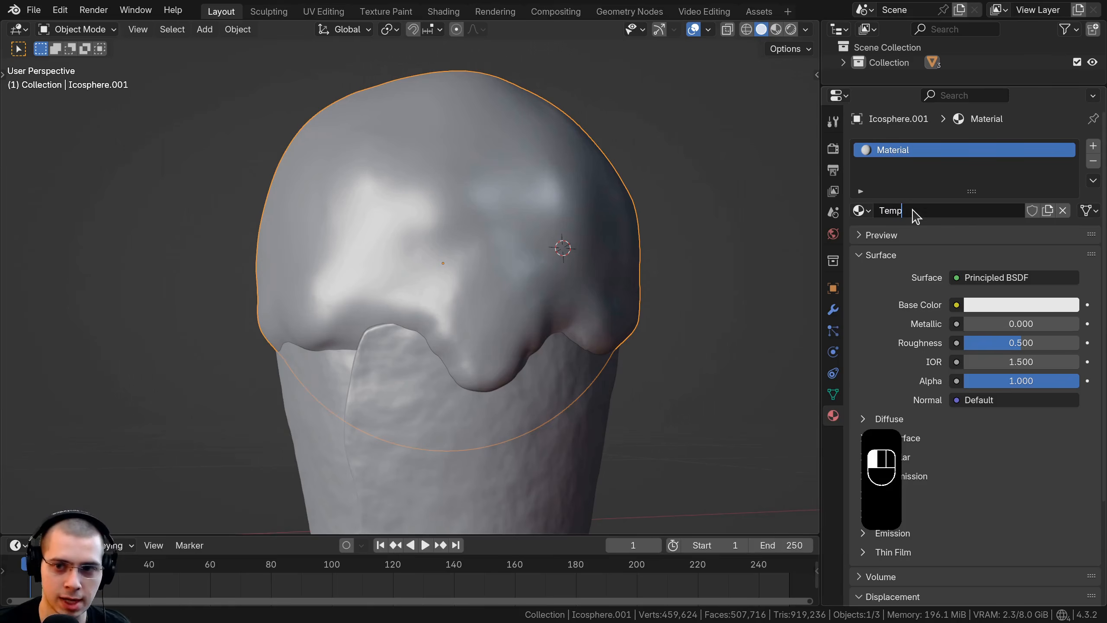
pyautogui.press('Return')
# Step: Set the Temp material's viewport display color to orange
pyautogui.scroll(-5, 907, 201)
pyautogui.scroll(2, 894, 171)
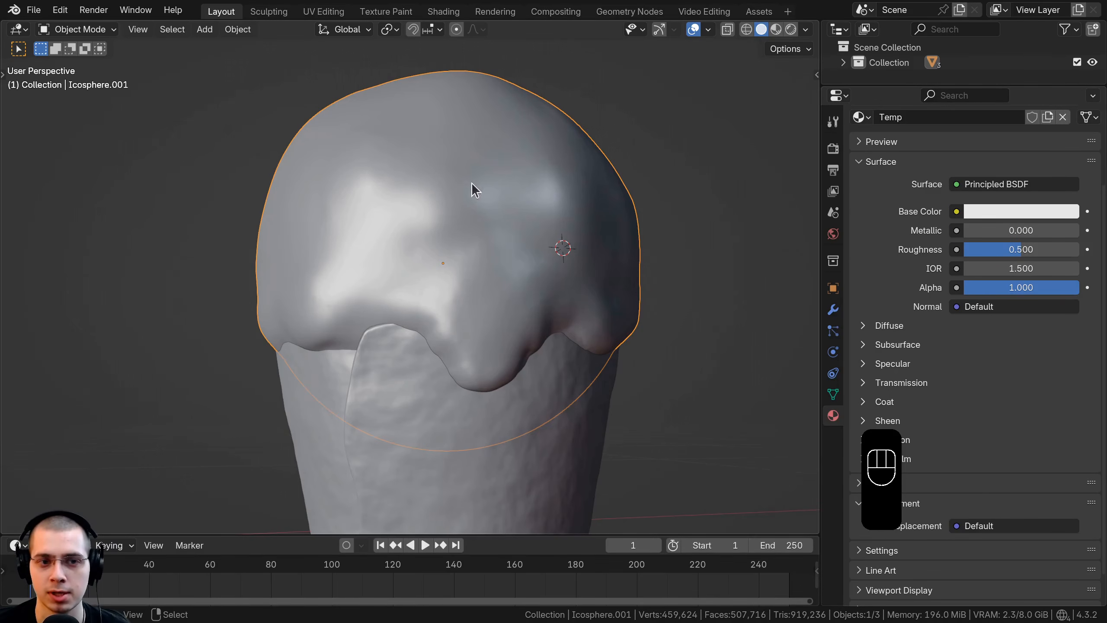
pyautogui.scroll(-2, 933, 257)
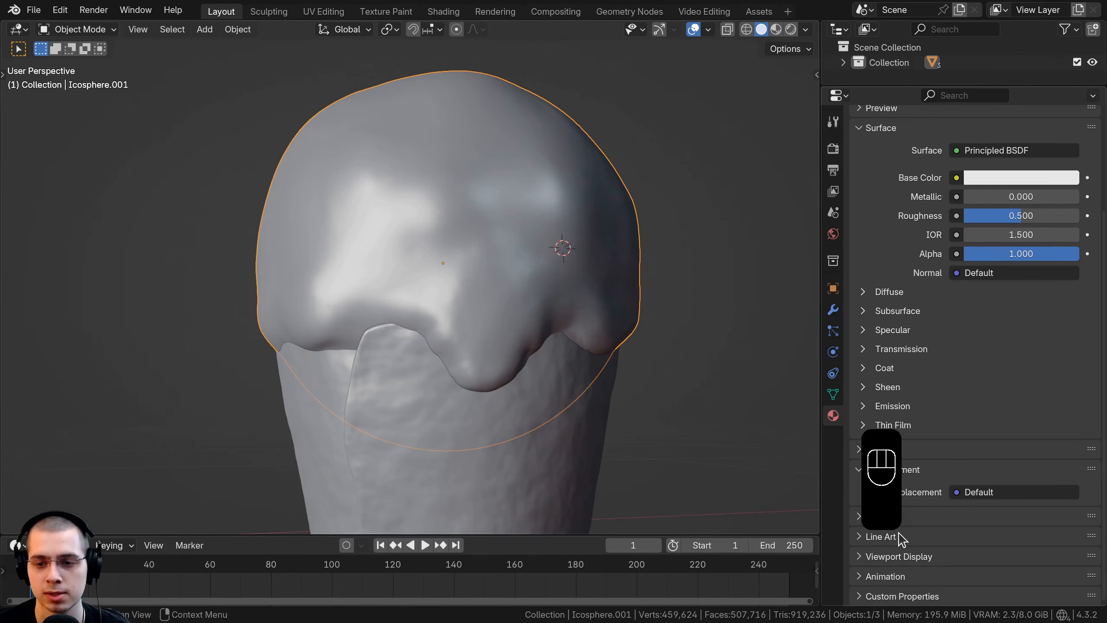
pyautogui.click(872, 557)
pyautogui.scroll(-10, 876, 523)
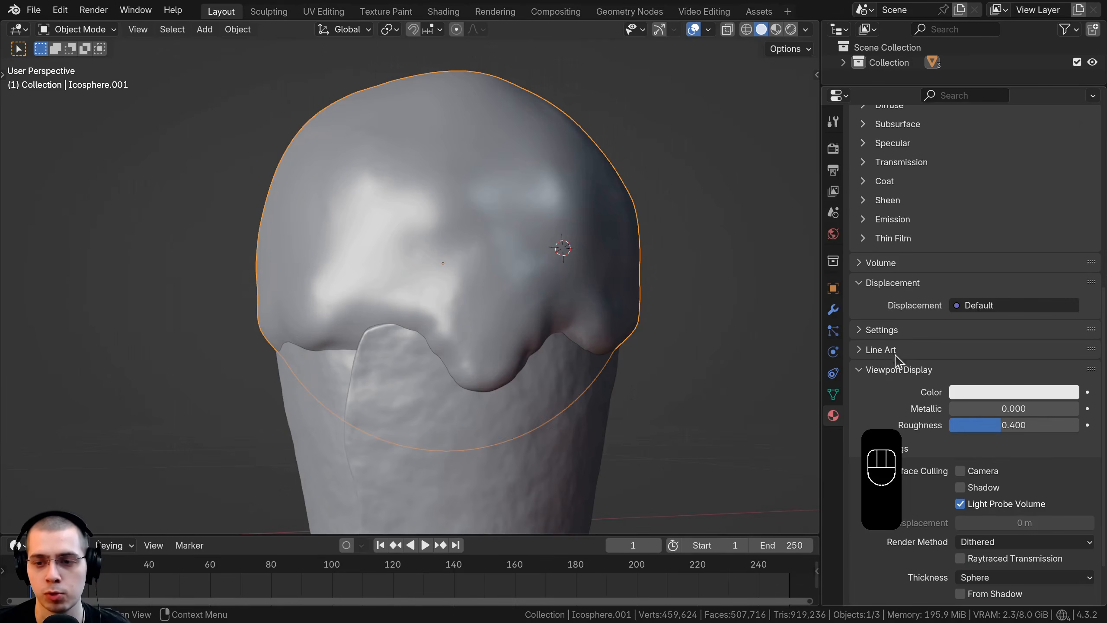
pyautogui.click(986, 395)
pyautogui.moveTo(1003, 251); pyautogui.dragTo(979, 238)
pyautogui.scroll(-3, 978, 237)
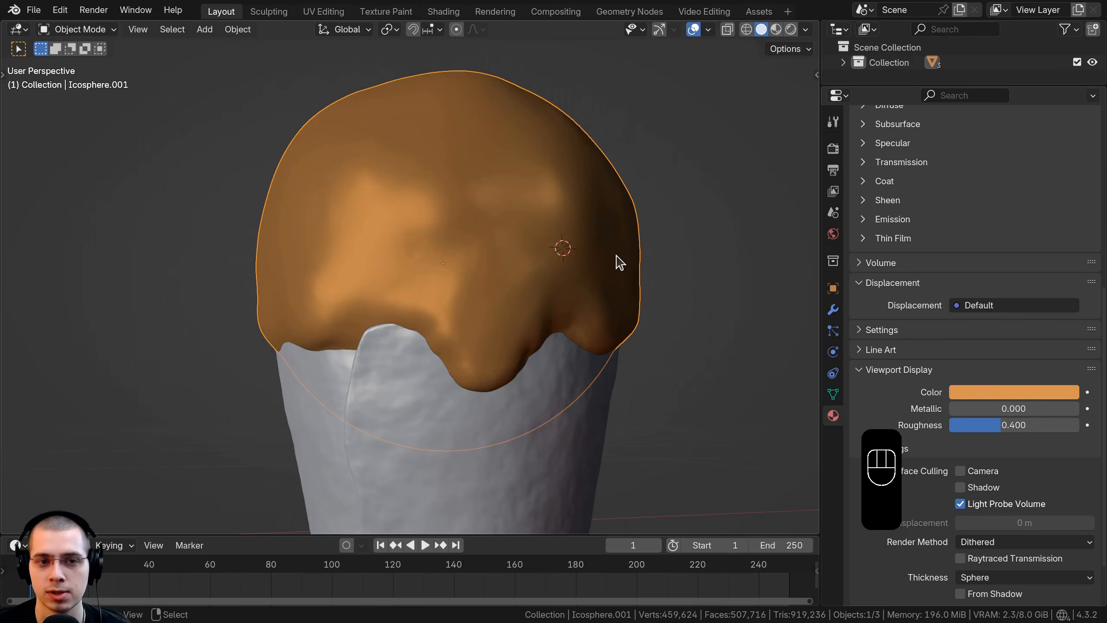
# Step: Brighten the Temp material's orange viewport color and check the two layers with trial moves that are cancelled
pyautogui.moveTo(612, 263); pyautogui.dragTo(572, 248, button='middle')
pyautogui.press('g')
pyautogui.rightClick(580, 247)
pyautogui.click(971, 392)
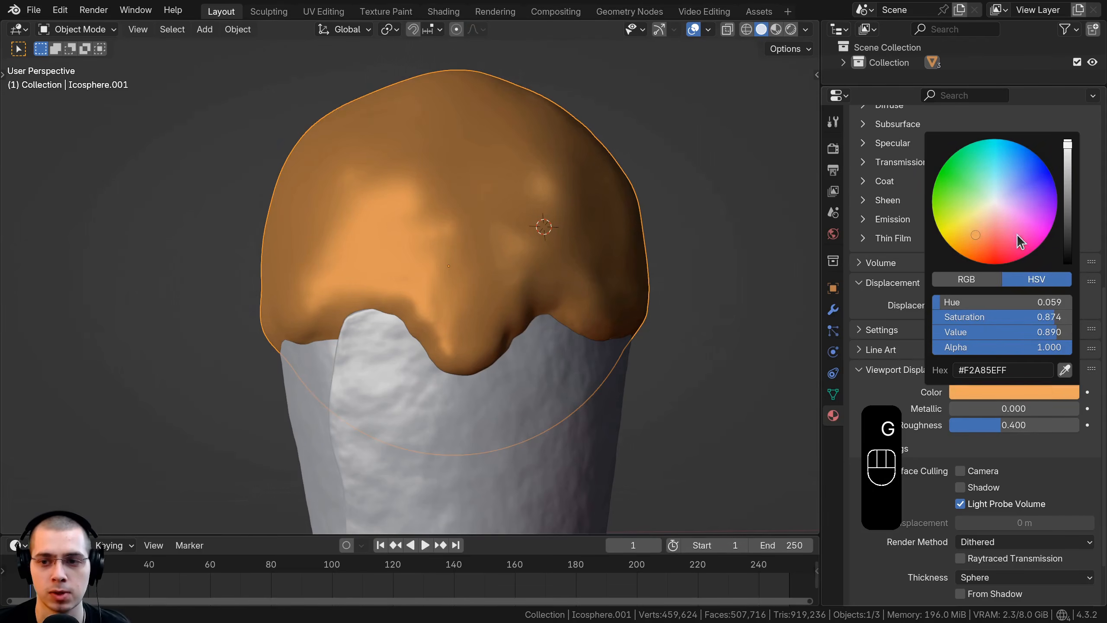
pyautogui.scroll(-1, 412, 249)
pyautogui.press('g')
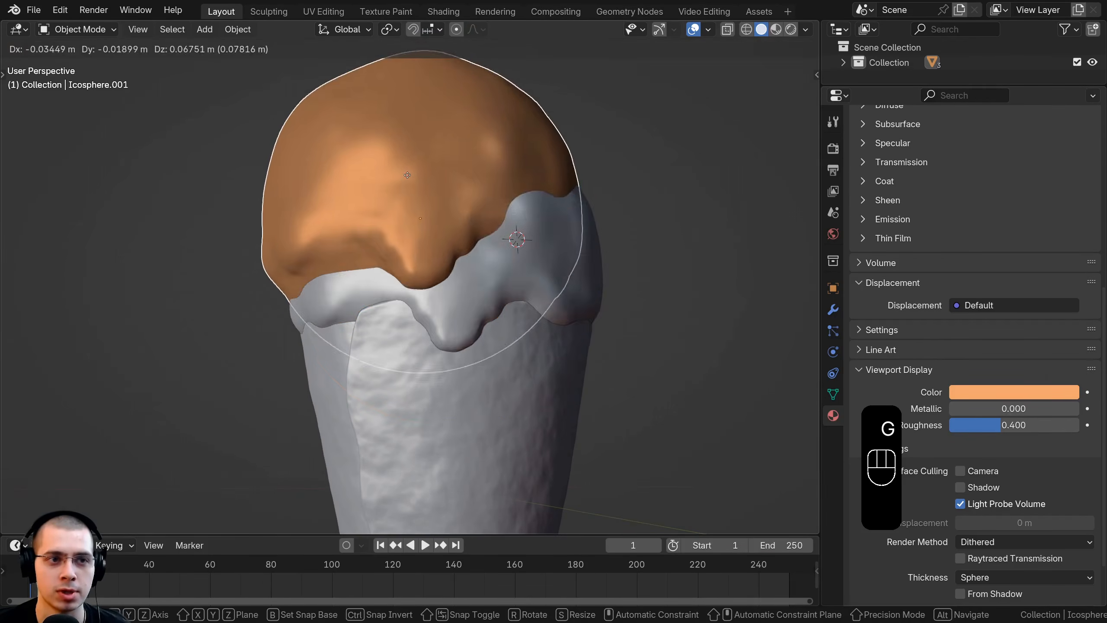
pyautogui.rightClick(360, 186)
# Step: Switch to the Sculpting workspace and carve into the outer layer at the front drip with subtractive Clay Strips strokes
pyautogui.click(273, 13)
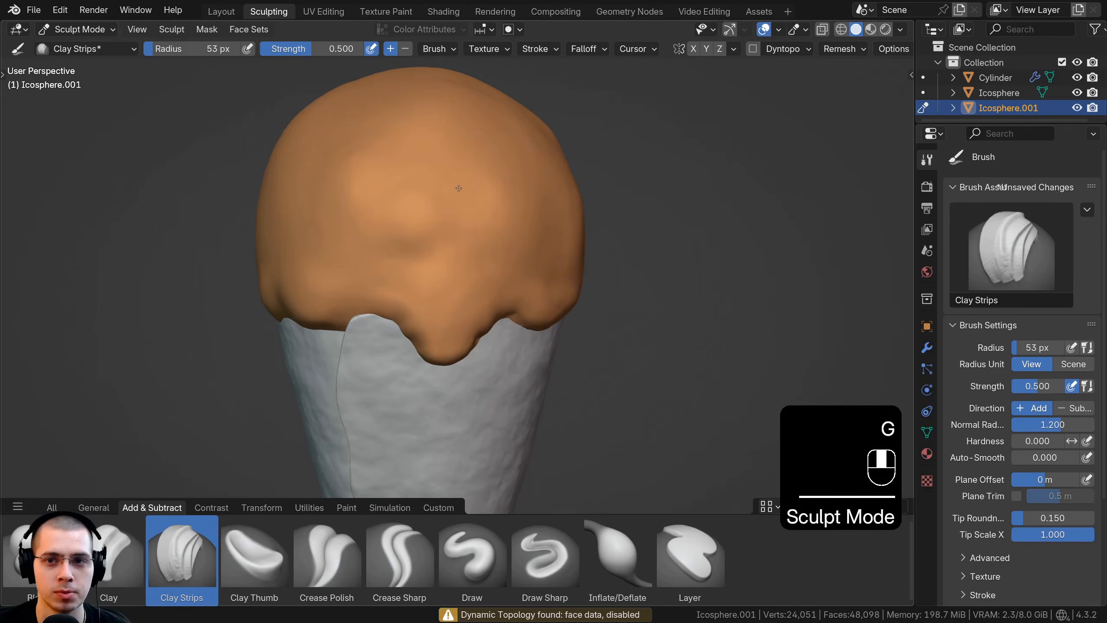
pyautogui.click(386, 297)
pyautogui.scroll(1, 403, 279)
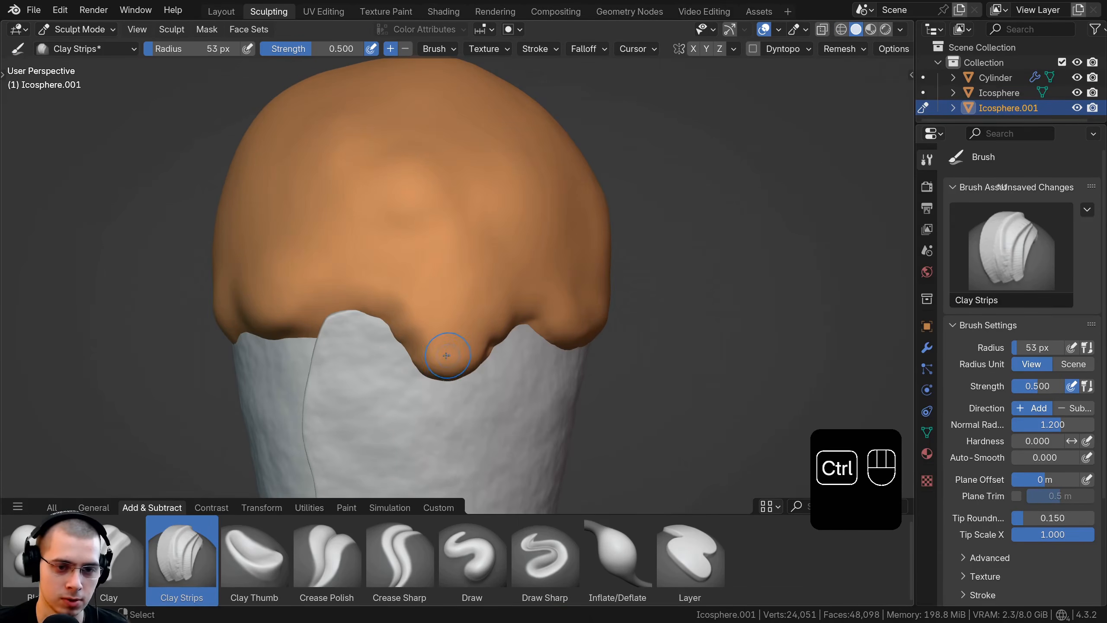
pyautogui.keyDown('ctrl'); pyautogui.moveTo(445, 354); pyautogui.dragTo(417, 362); pyautogui.keyUp('ctrl')
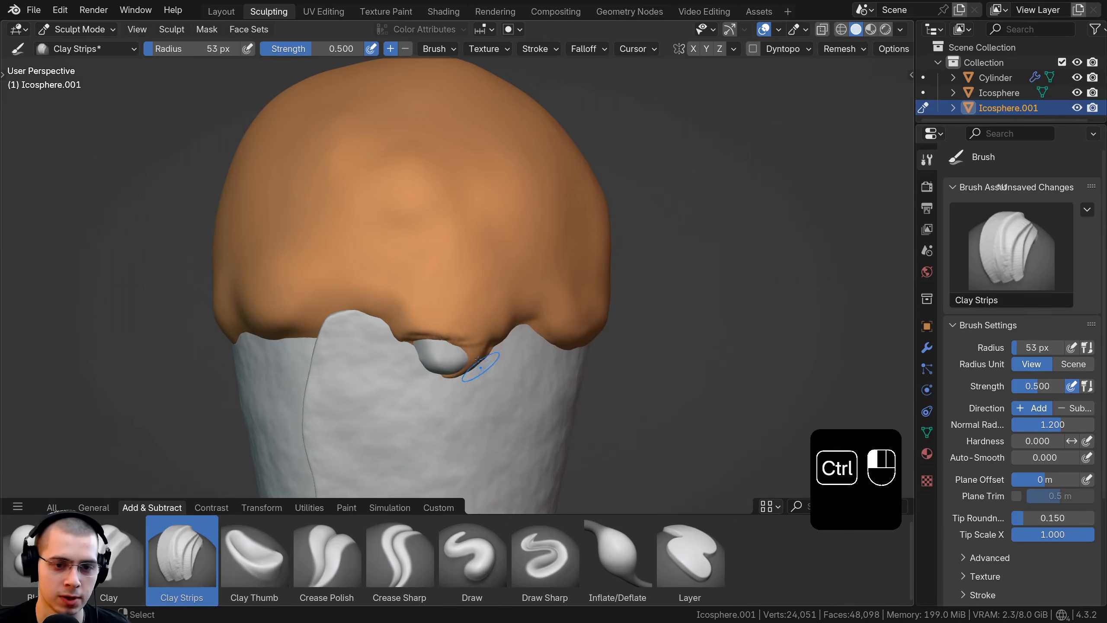
pyautogui.scroll(1, 443, 331)
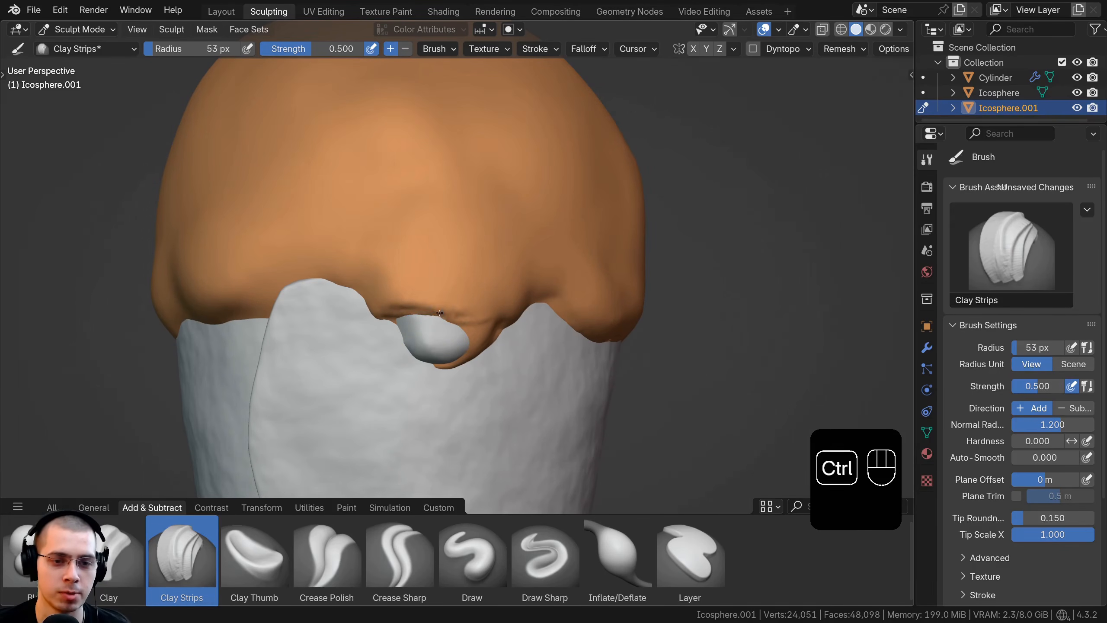
pyautogui.keyDown('ctrl'); pyautogui.moveTo(428, 314); pyautogui.dragTo(443, 316); pyautogui.keyUp('ctrl')
pyautogui.scroll(-1, 449, 294)
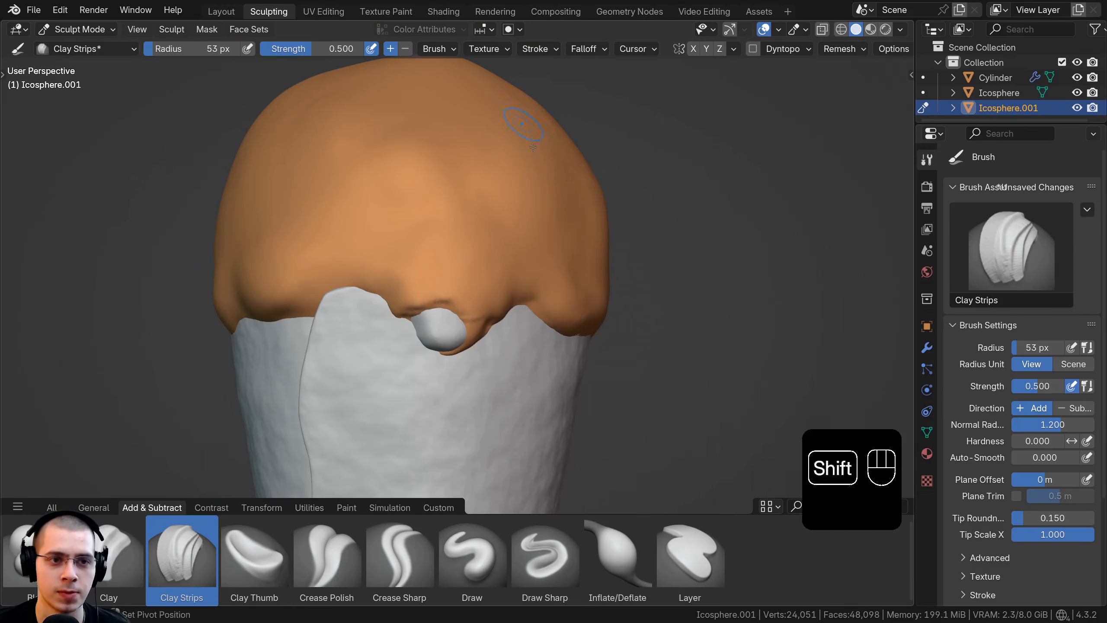
# Step: Try the Object, Random and Single viewport shading colors, and return the shading color to Material
pyautogui.keyDown('shift'); pyautogui.moveTo(527, 116); pyautogui.dragTo(541, 155, button='middle'); pyautogui.keyUp('shift')
pyautogui.moveTo(515, 164); pyautogui.dragTo(507, 146, button='middle')
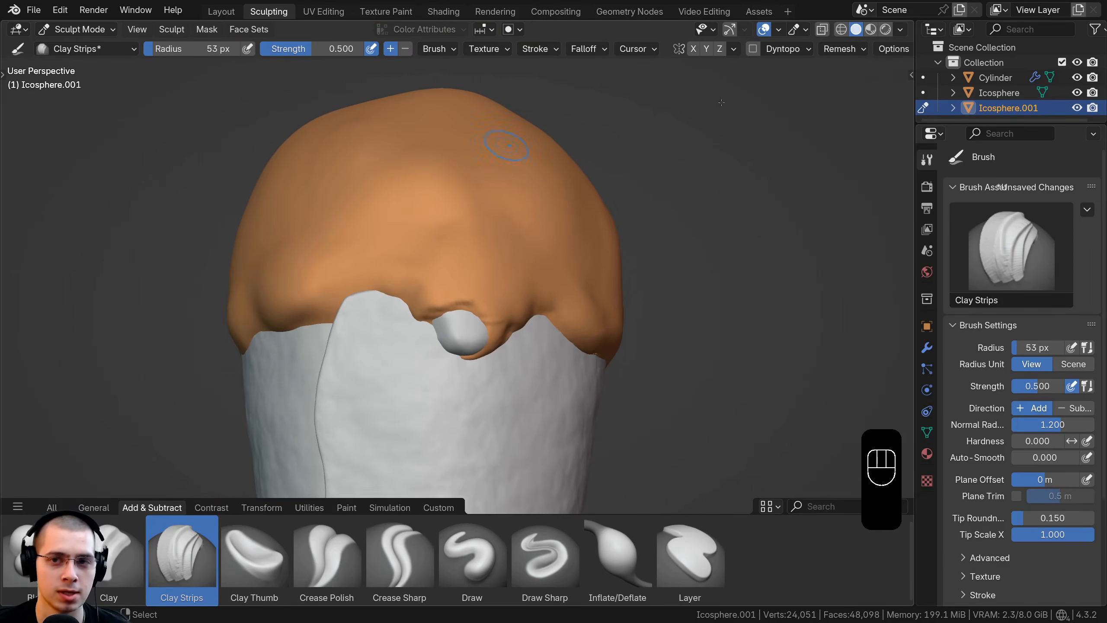
pyautogui.click(900, 31)
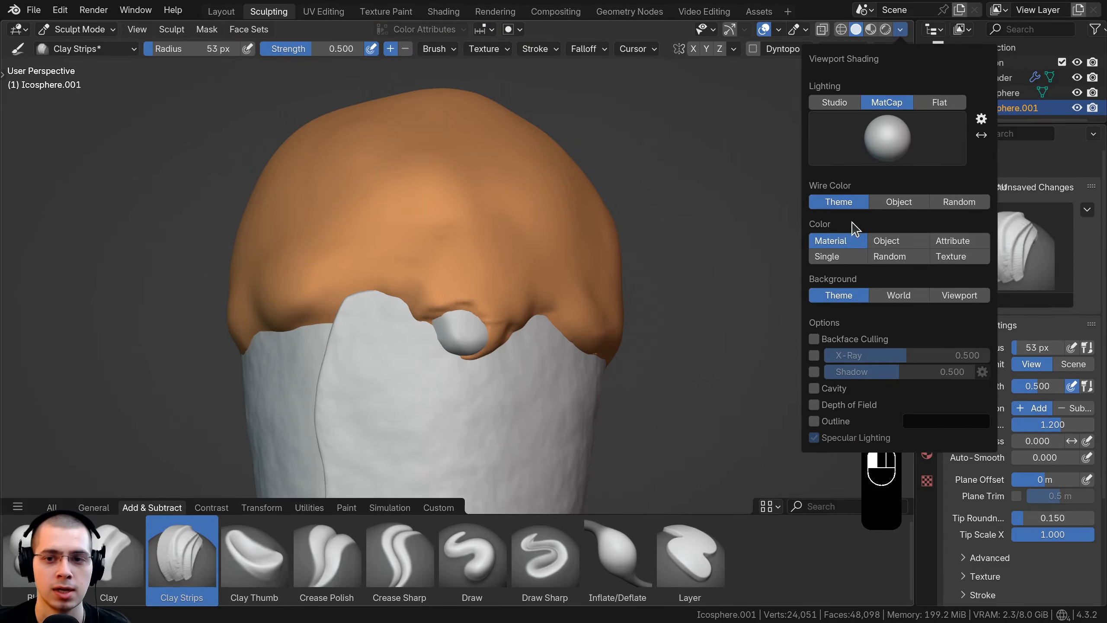
pyautogui.click(897, 241)
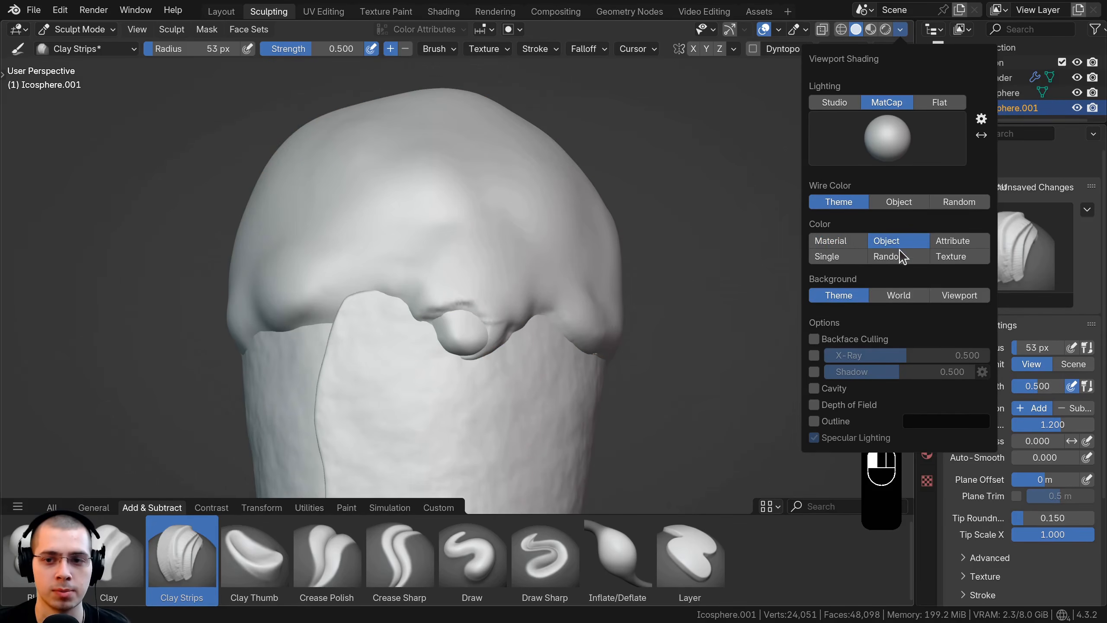
pyautogui.click(901, 257)
pyautogui.click(847, 256)
pyautogui.click(823, 242)
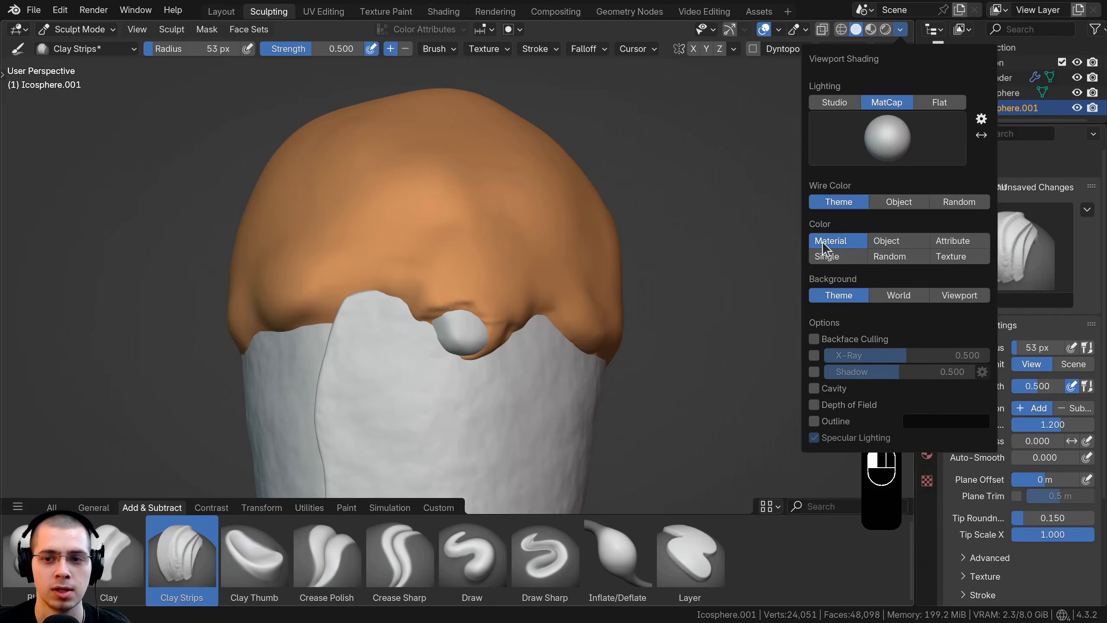
# Step: Carve away the outer layer's lower edge across the front drip and up its side toward the cone seam, exposing the inner scoop
pyautogui.scroll(-2, 475, 275)
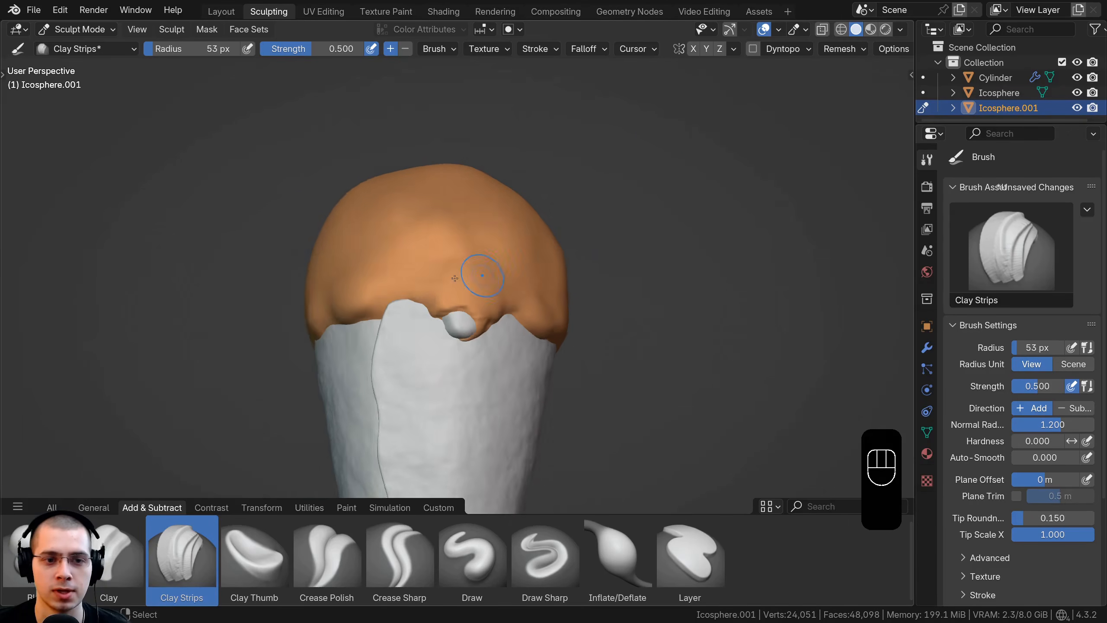
pyautogui.moveTo(456, 275)
pyautogui.mouseDown(button='middle')
pyautogui.moveTo(405, 211)
pyautogui.moveTo(474, 279)
pyautogui.mouseUp(button='middle')
pyautogui.keyDown('shift'); pyautogui.moveTo(475, 279); pyautogui.dragTo(482, 262, button='middle'); pyautogui.keyUp('shift')
pyautogui.scroll(2, 482, 261)
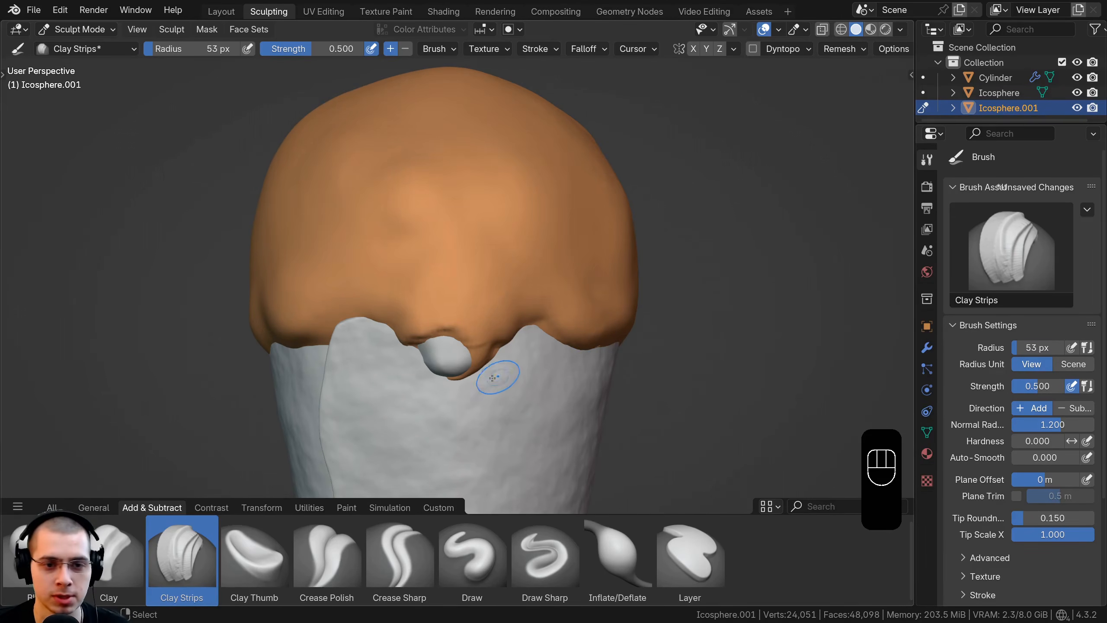
pyautogui.moveTo(492, 377)
pyautogui.mouseDown(button='middle')
pyautogui.moveTo(459, 302)
pyautogui.moveTo(475, 280)
pyautogui.moveTo(514, 311)
pyautogui.mouseUp(button='middle')
pyautogui.keyDown('ctrl'); pyautogui.moveTo(508, 285); pyautogui.dragTo(481, 268); pyautogui.keyUp('ctrl')
pyautogui.moveTo(508, 293); pyautogui.dragTo(459, 306, button='middle')
pyautogui.keyDown('ctrl'); pyautogui.moveTo(449, 303); pyautogui.dragTo(380, 282); pyautogui.keyUp('ctrl')
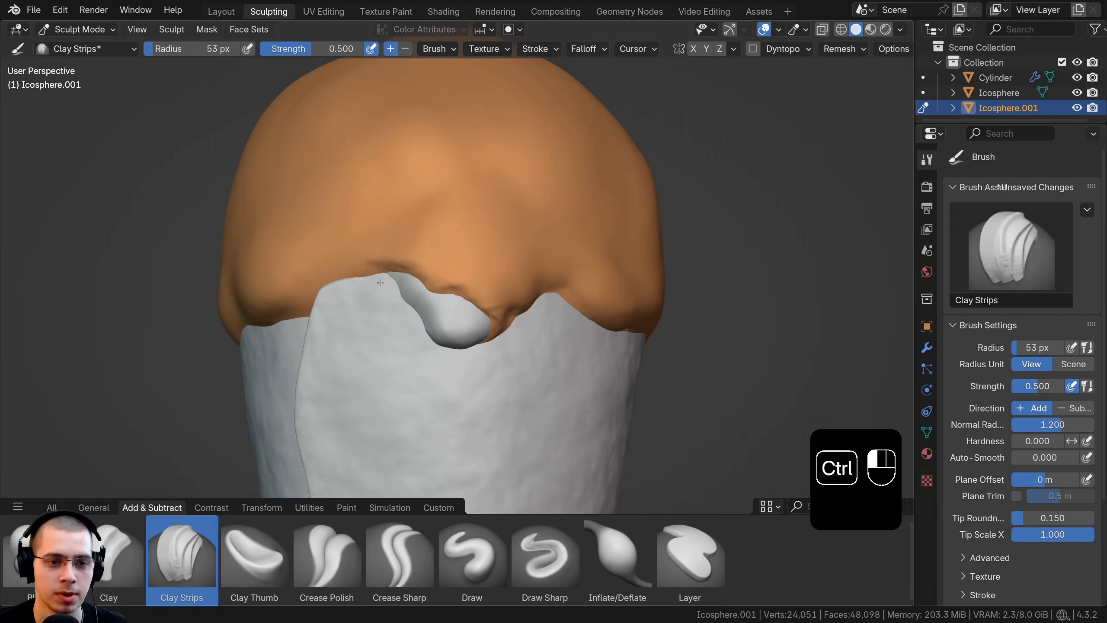
pyautogui.moveTo(380, 282); pyautogui.dragTo(376, 288, button='middle')
pyautogui.keyDown('ctrl'); pyautogui.moveTo(384, 281); pyautogui.dragTo(450, 305); pyautogui.keyUp('ctrl')
pyautogui.moveTo(502, 341); pyautogui.dragTo(449, 322, button='middle')
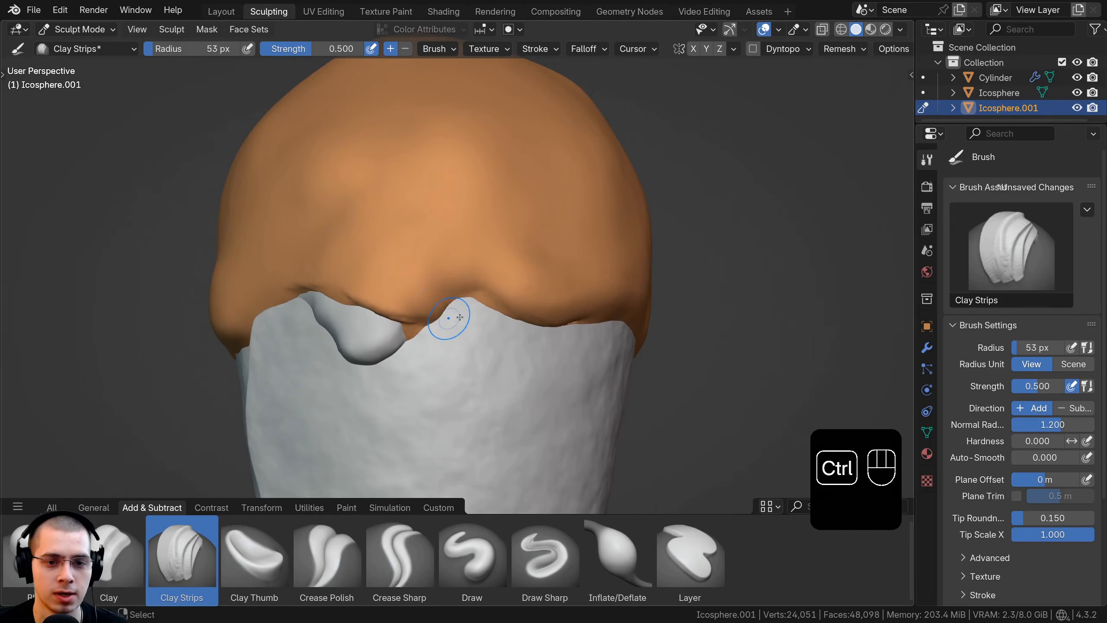
# Step: Carve back the outer layer's lower edge on the far side of the drip from the cone seam
pyautogui.keyDown('ctrl'); pyautogui.moveTo(497, 297); pyautogui.dragTo(585, 309); pyautogui.keyUp('ctrl')
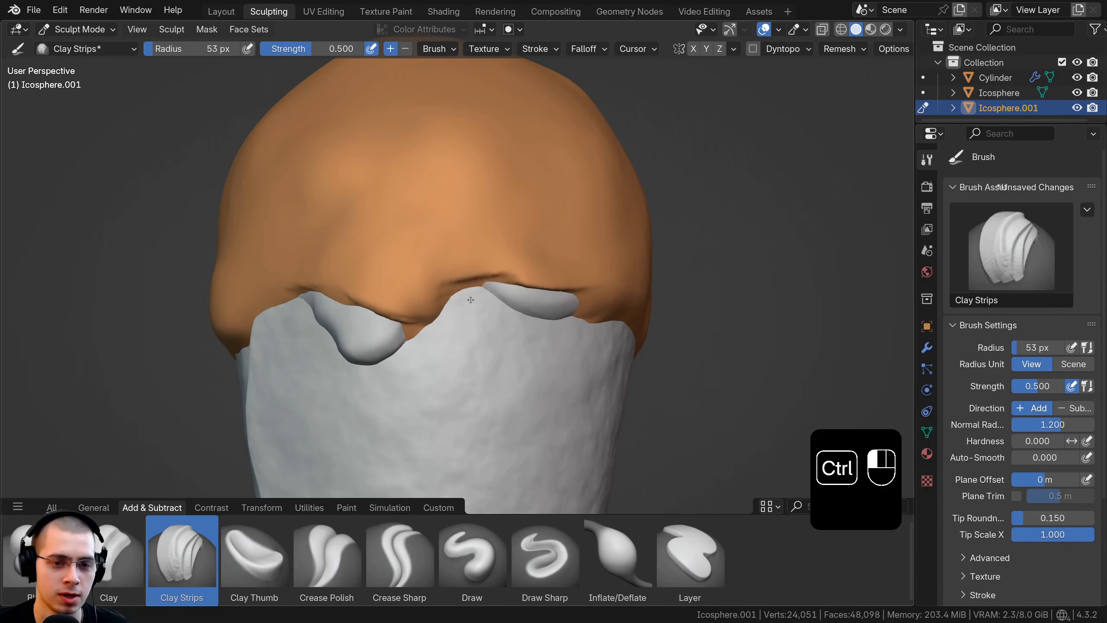
pyautogui.keyDown('ctrl'); pyautogui.moveTo(471, 300); pyautogui.dragTo(490, 292); pyautogui.keyUp('ctrl')
pyautogui.keyDown('ctrl'); pyautogui.moveTo(466, 310); pyautogui.dragTo(456, 290, button='middle'); pyautogui.keyUp('ctrl')
pyautogui.keyDown('ctrl'); pyautogui.moveTo(431, 301); pyautogui.dragTo(399, 333); pyautogui.keyUp('ctrl')
# Step: Inspect the outer layer's carved lower edge from the front drip around to the cone seam
pyautogui.scroll(-3, 431, 312)
pyautogui.moveTo(458, 301); pyautogui.dragTo(460, 279, button='middle')
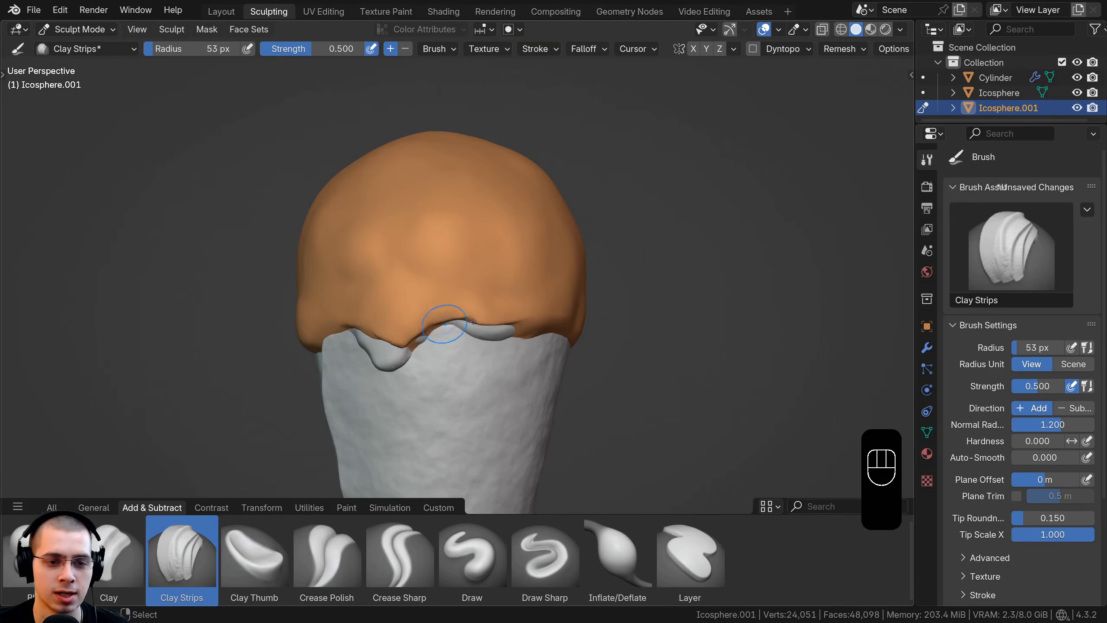
pyautogui.moveTo(473, 322); pyautogui.dragTo(501, 320, button='middle')
pyautogui.keyDown('ctrl'); pyautogui.moveTo(480, 319); pyautogui.dragTo(462, 296, button='middle'); pyautogui.keyUp('ctrl')
pyautogui.moveTo(480, 346); pyautogui.dragTo(471, 320, button='middle')
pyautogui.keyDown('ctrl'); pyautogui.moveTo(466, 307); pyautogui.dragTo(423, 300); pyautogui.keyUp('ctrl')
pyautogui.moveTo(432, 311); pyautogui.dragTo(474, 270, button='middle')
pyautogui.moveTo(436, 248)
pyautogui.keyDown('ctrl'); pyautogui.mouseDown()
pyautogui.moveTo(352, 279)
pyautogui.moveTo(431, 245)
pyautogui.moveTo(505, 267)
pyautogui.mouseUp(); pyautogui.keyUp('ctrl')
pyautogui.moveTo(503, 281); pyautogui.dragTo(474, 291, button='middle')
pyautogui.moveTo(405, 253)
pyautogui.keyDown('ctrl'); pyautogui.mouseDown()
pyautogui.moveTo(503, 282)
pyautogui.moveTo(507, 317)
pyautogui.mouseUp(); pyautogui.keyUp('ctrl')
pyautogui.scroll(-6, 428, 317)
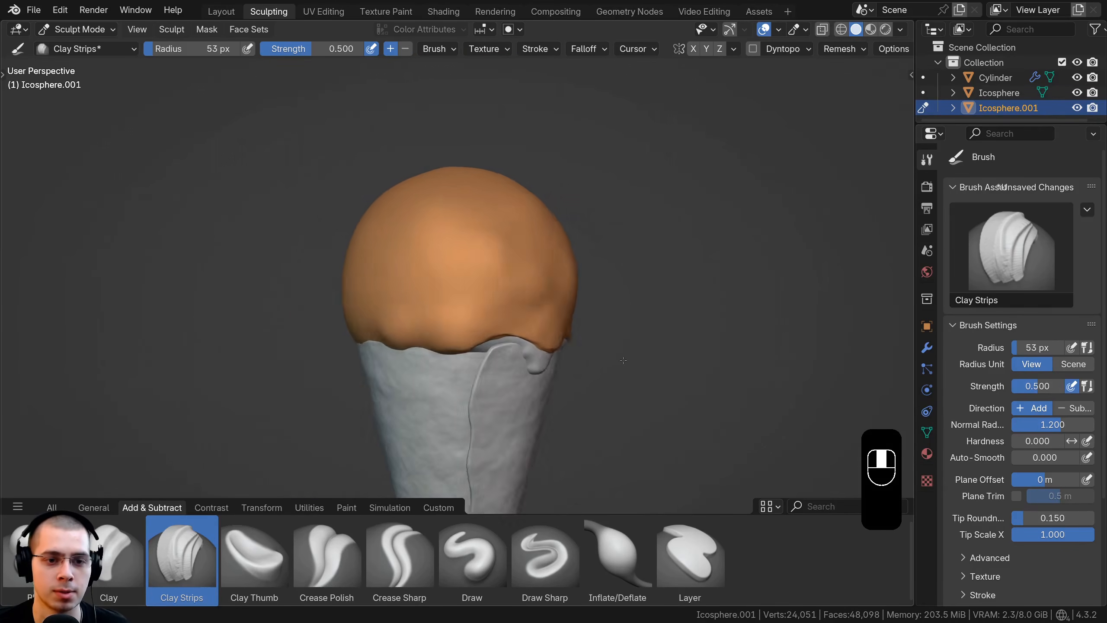
pyautogui.moveTo(623, 360); pyautogui.dragTo(549, 353, button='middle')
# Step: Build up a small orange drip with additive Clay Strips strokes in the gap between the two exposed parts of the inner scoop
pyautogui.scroll(2, 509, 260)
pyautogui.scroll(2, 509, 260)
pyautogui.moveTo(504, 262); pyautogui.dragTo(467, 199, button='middle')
pyautogui.scroll(2, 467, 238)
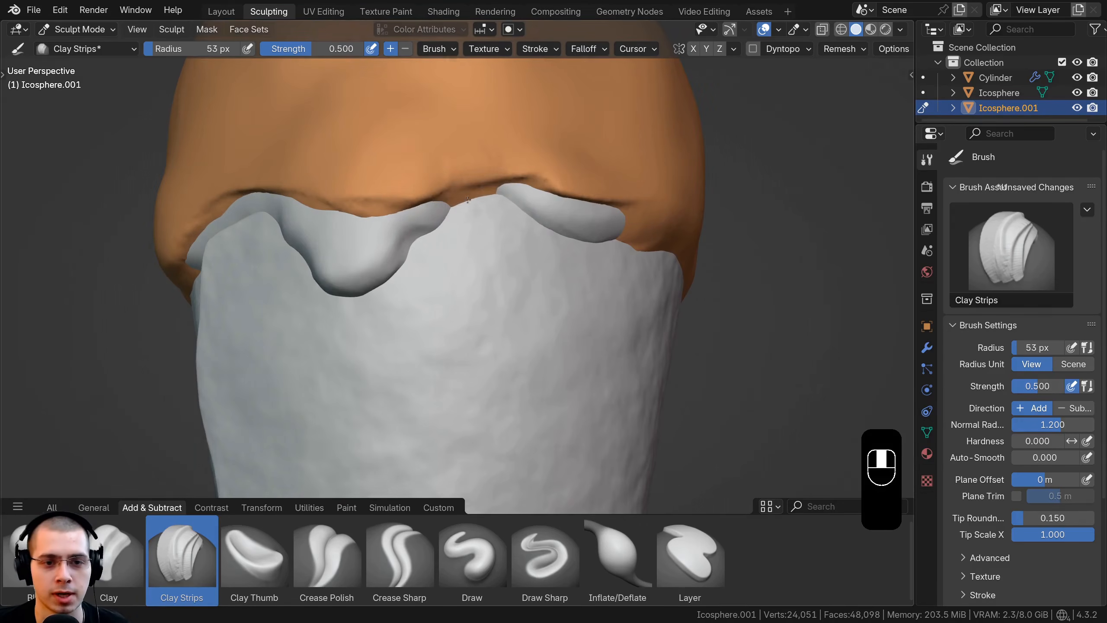
pyautogui.keyDown('ctrl'); pyautogui.moveTo(467, 199); pyautogui.dragTo(501, 183); pyautogui.keyUp('ctrl')
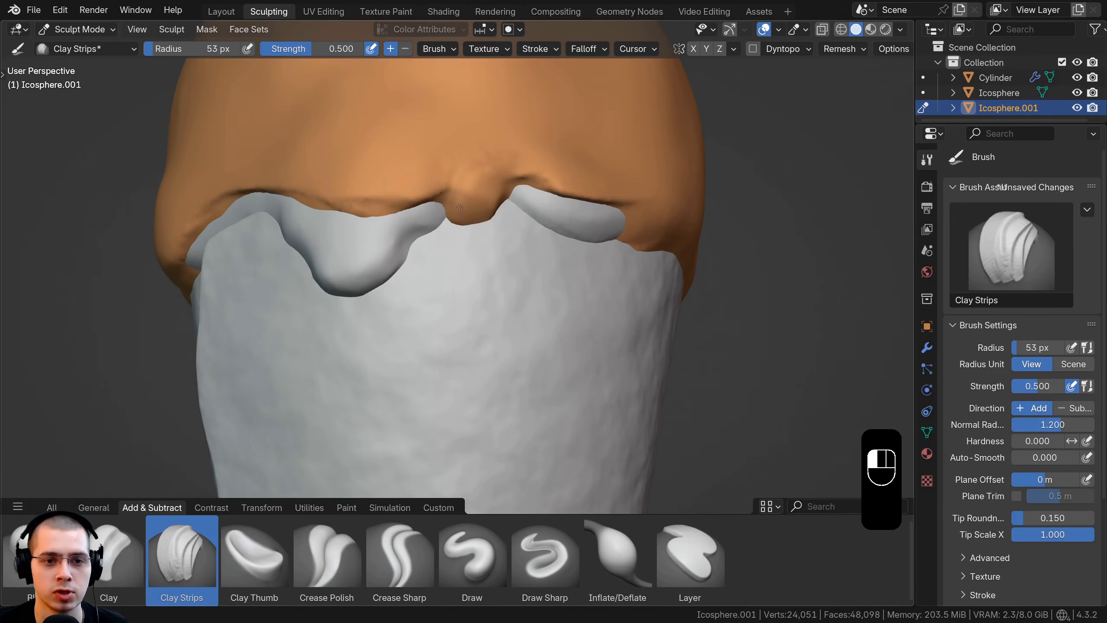
pyautogui.keyDown('ctrl'); pyautogui.moveTo(475, 241); pyautogui.dragTo(479, 210); pyautogui.keyUp('ctrl')
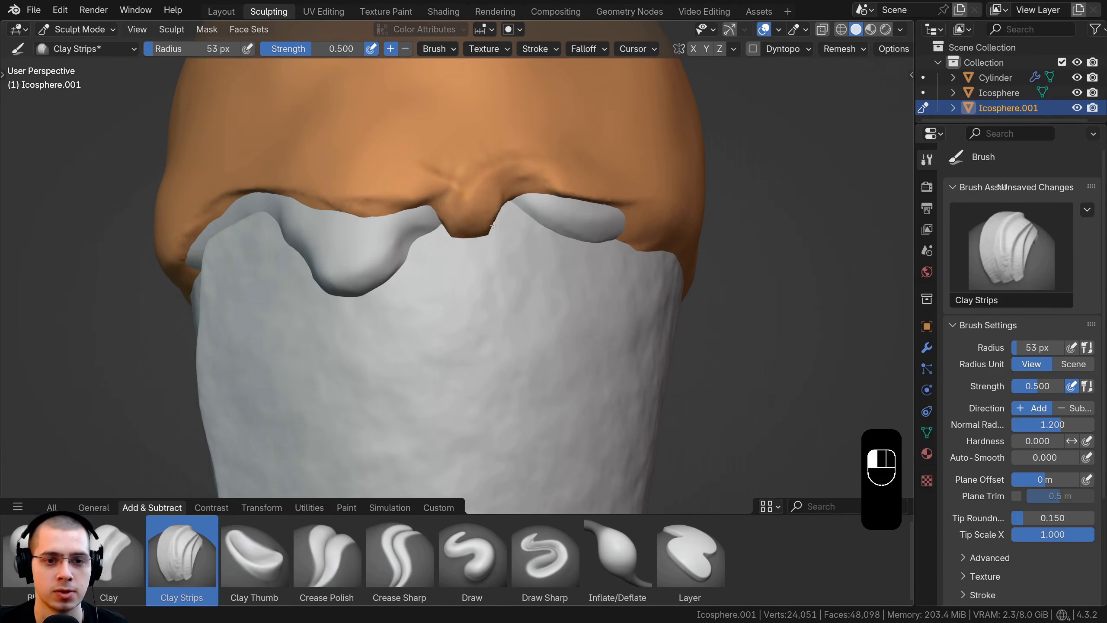
pyautogui.moveTo(493, 225); pyautogui.dragTo(474, 196, button='middle')
pyautogui.moveTo(473, 196)
pyautogui.keyDown('shift'); pyautogui.mouseDown(button='middle')
pyautogui.moveTo(469, 279)
pyautogui.moveTo(447, 236)
pyautogui.mouseUp(button='middle'); pyautogui.keyUp('shift')
pyautogui.keyDown('shift'); pyautogui.moveTo(447, 236); pyautogui.dragTo(485, 266, button='middle'); pyautogui.keyUp('shift')
# Step: Add Clay Strips strokes above the outer layer's lower edge, raising soft folds beside the new orange drip
pyautogui.scroll(2, 482, 264)
pyautogui.moveTo(395, 187); pyautogui.dragTo(433, 189)
pyautogui.moveTo(370, 212)
pyautogui.mouseDown(button='middle')
pyautogui.moveTo(527, 297)
pyautogui.moveTo(541, 318)
pyautogui.moveTo(562, 318)
pyautogui.mouseUp(button='middle')
pyautogui.scroll(-2, 523, 306)
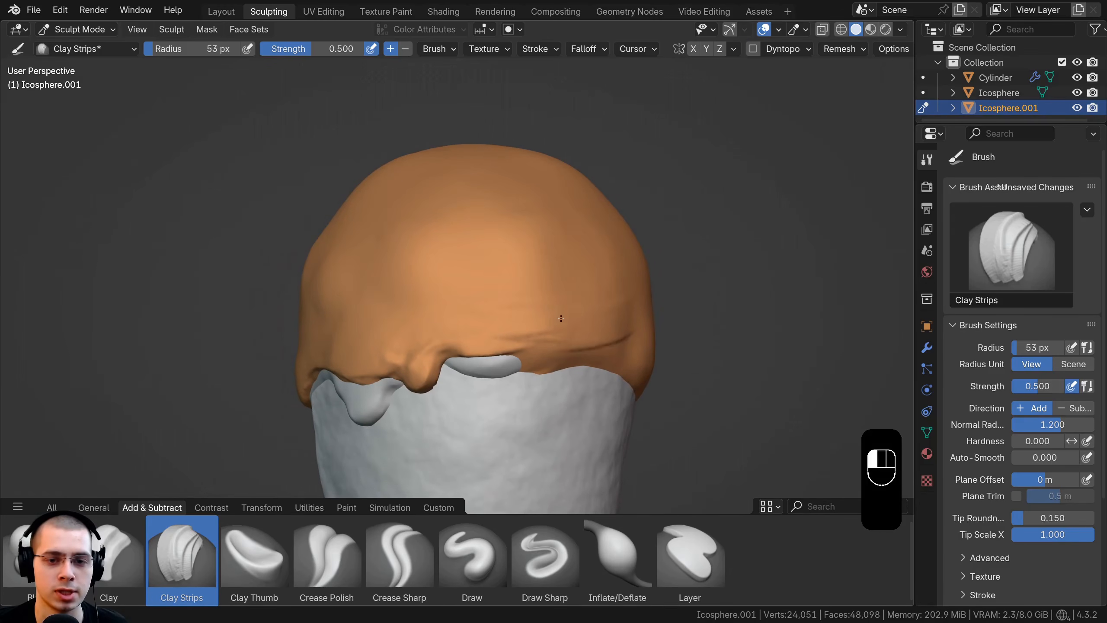
pyautogui.moveTo(467, 310)
pyautogui.mouseDown()
pyautogui.moveTo(536, 331)
pyautogui.moveTo(561, 303)
pyautogui.moveTo(477, 309)
pyautogui.mouseUp()
pyautogui.moveTo(465, 338)
pyautogui.keyDown('ctrl'); pyautogui.mouseDown(button='middle')
pyautogui.moveTo(455, 302)
pyautogui.moveTo(495, 302)
pyautogui.moveTo(460, 310)
pyautogui.mouseUp(button='middle'); pyautogui.keyUp('ctrl')
pyautogui.keyDown('ctrl'); pyautogui.moveTo(460, 311); pyautogui.dragTo(457, 361, button='middle'); pyautogui.keyUp('ctrl')
pyautogui.moveTo(457, 361); pyautogui.dragTo(571, 350)
pyautogui.moveTo(465, 331); pyautogui.dragTo(498, 295, button='middle')
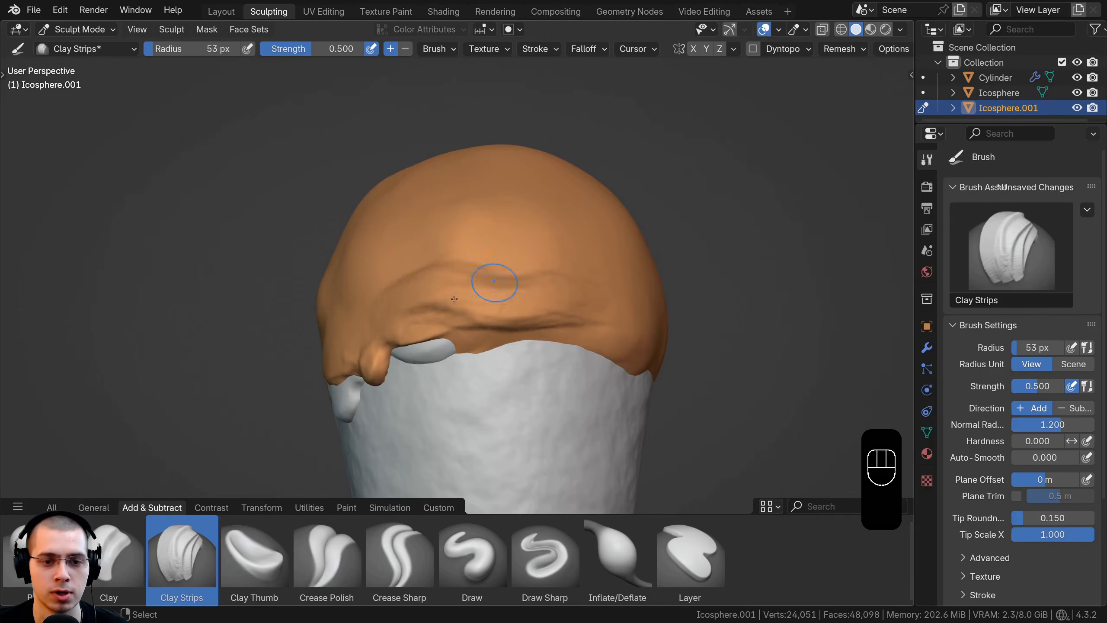
# Step: Thicken the fold above the lower edge into a wide ridge running around the side of the scoop
pyautogui.moveTo(497, 279)
pyautogui.mouseDown()
pyautogui.moveTo(595, 273)
pyautogui.moveTo(582, 288)
pyautogui.moveTo(523, 297)
pyautogui.moveTo(483, 279)
pyautogui.mouseUp()
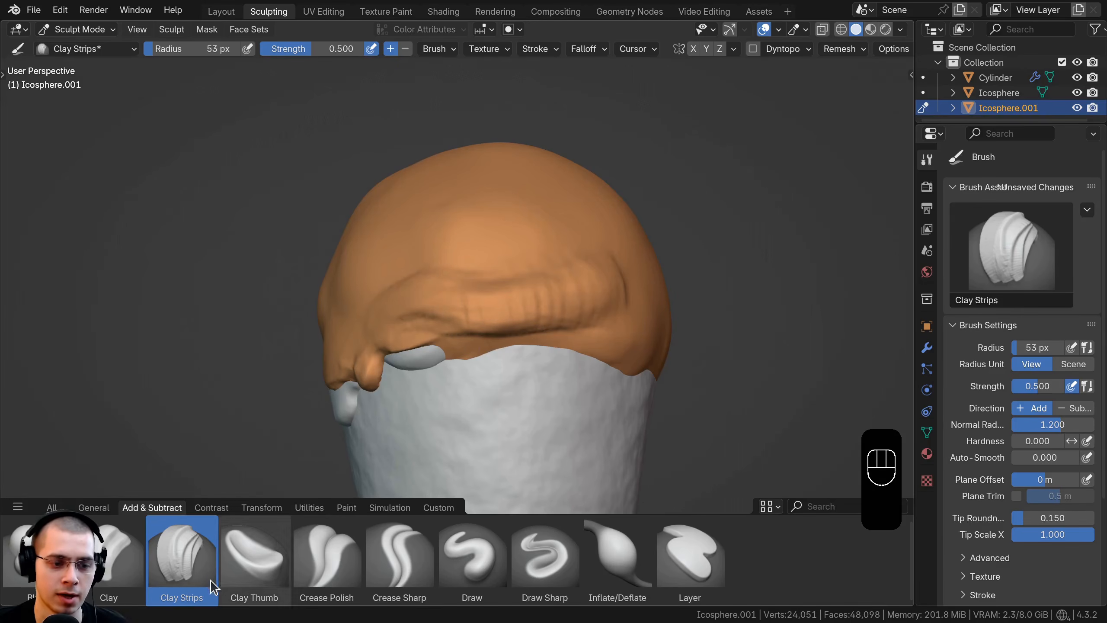
pyautogui.moveTo(619, 279)
pyautogui.mouseDown(button='middle')
pyautogui.moveTo(600, 301)
pyautogui.moveTo(554, 277)
pyautogui.moveTo(463, 307)
pyautogui.mouseUp(button='middle')
pyautogui.moveTo(463, 308)
pyautogui.mouseDown()
pyautogui.moveTo(447, 344)
pyautogui.moveTo(381, 325)
pyautogui.moveTo(389, 301)
pyautogui.mouseUp()
pyautogui.moveTo(464, 314); pyautogui.dragTo(471, 327)
pyautogui.moveTo(471, 327); pyautogui.dragTo(436, 356, button='middle')
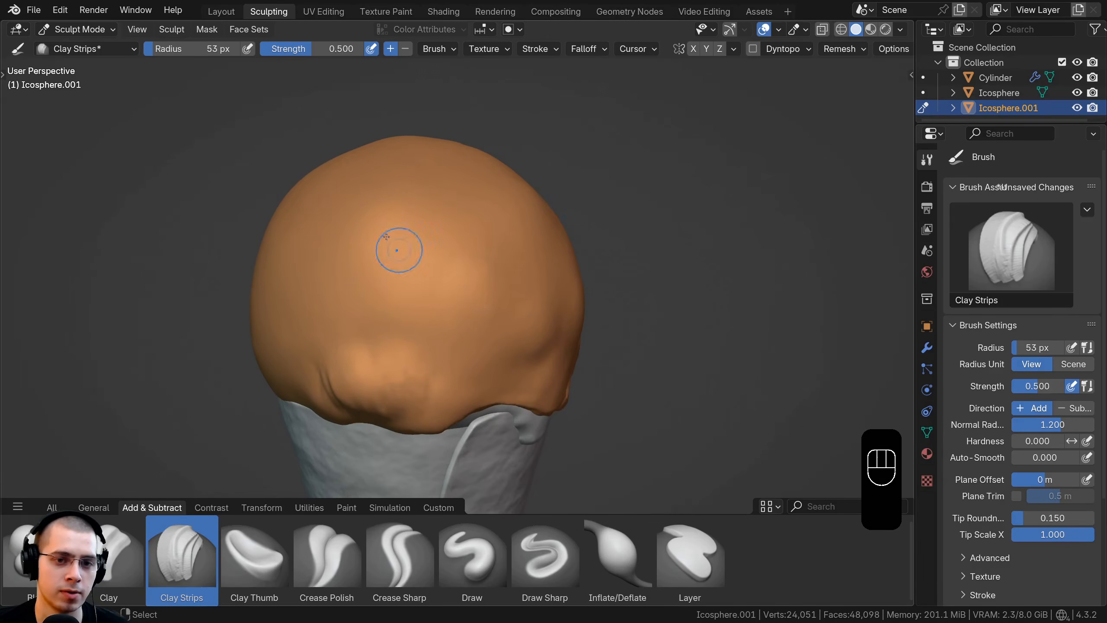
# Step: Raise vertical ridges with Clay Strips strokes on the outer layer's side between the cone seam and the drips
pyautogui.moveTo(397, 251)
pyautogui.mouseDown()
pyautogui.moveTo(460, 268)
pyautogui.moveTo(477, 299)
pyautogui.mouseUp()
pyautogui.moveTo(478, 301); pyautogui.dragTo(420, 324, button='middle')
pyautogui.moveTo(390, 247)
pyautogui.mouseDown()
pyautogui.moveTo(440, 232)
pyautogui.moveTo(489, 279)
pyautogui.moveTo(500, 307)
pyautogui.mouseUp()
pyautogui.moveTo(500, 307); pyautogui.dragTo(472, 284, button='middle')
pyautogui.scroll(2, 469, 274)
pyautogui.moveTo(453, 203); pyautogui.dragTo(460, 249)
pyautogui.moveTo(460, 249); pyautogui.dragTo(495, 272, button='middle')
pyautogui.scroll(1, 495, 258)
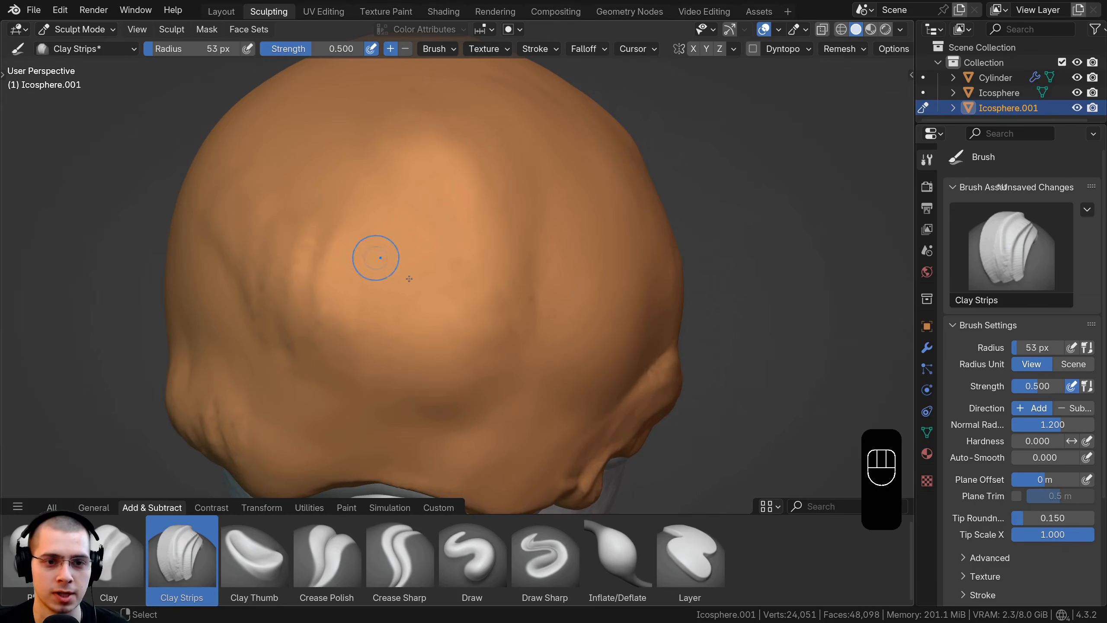
# Step: Enable Dyntopo despite the attribute data warning and keep its detail size at 6 px with Subdivide Collapse and Relative Detail
pyautogui.click(754, 49)
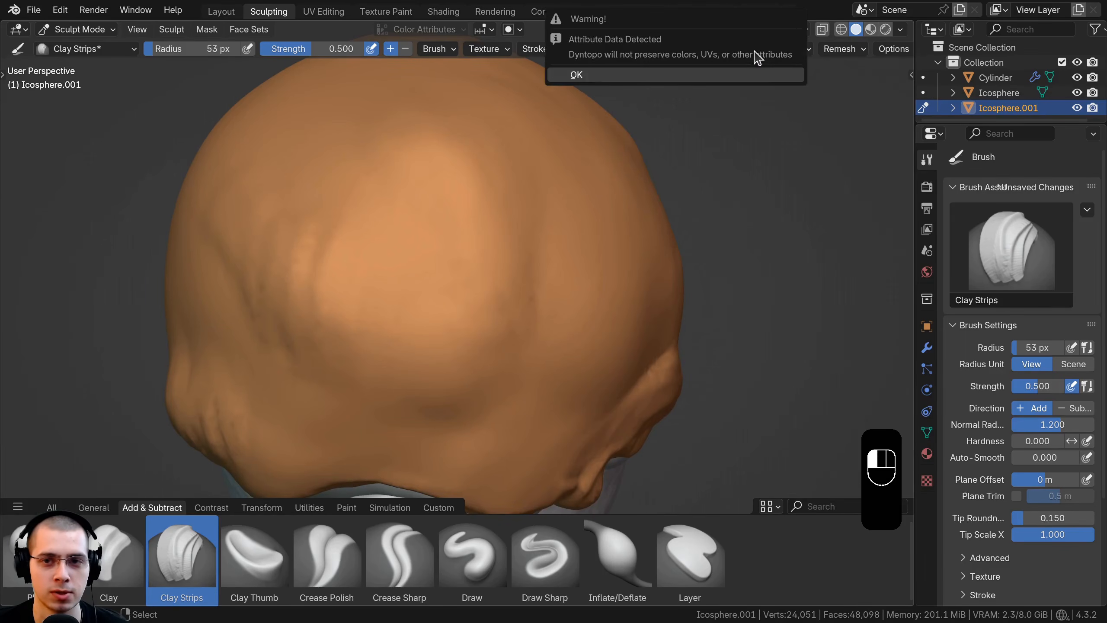
pyautogui.click(764, 76)
pyautogui.click(785, 49)
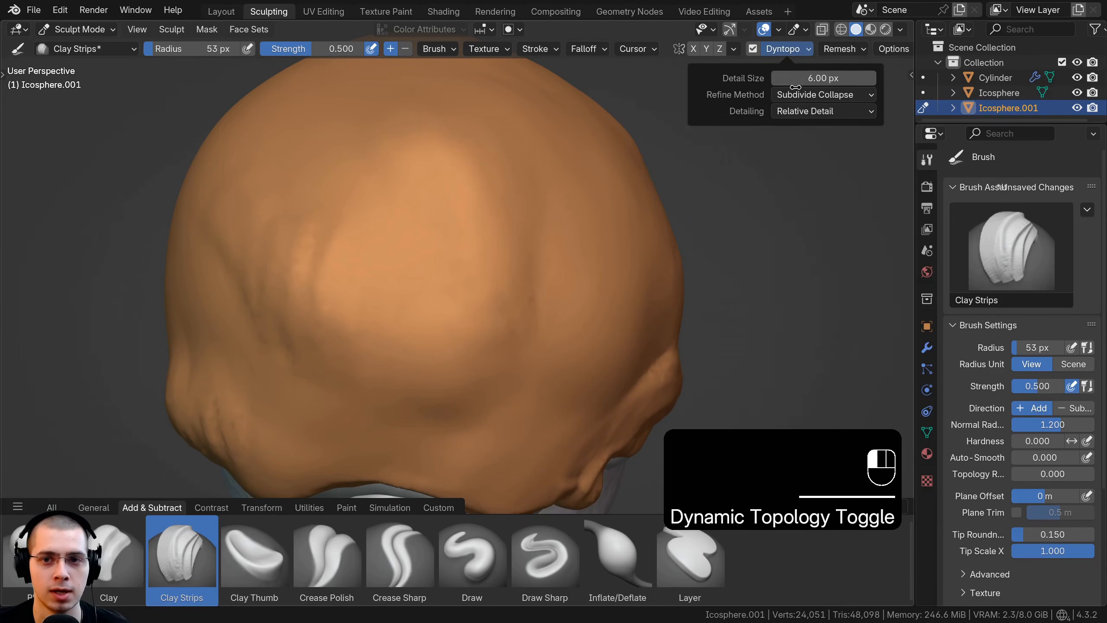
pyautogui.click(782, 49)
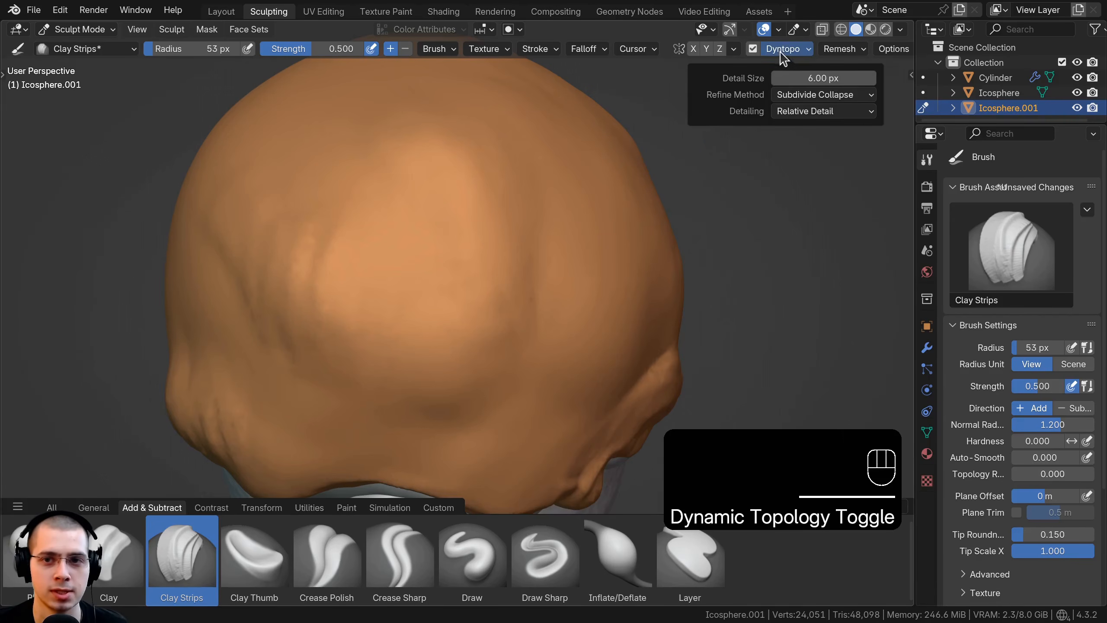
pyautogui.click(778, 77)
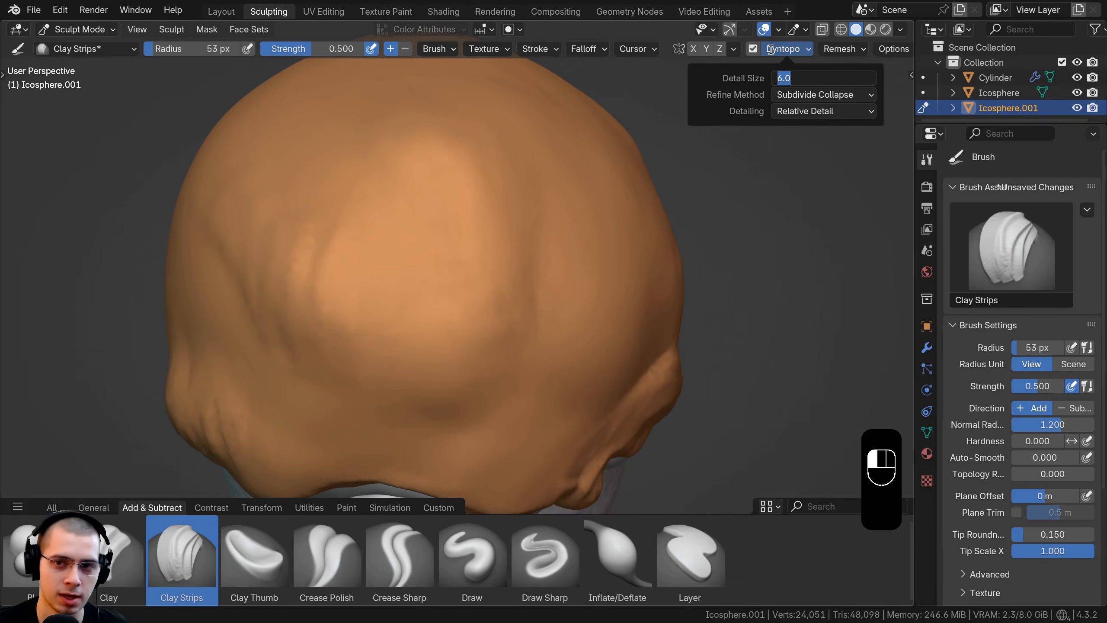
pyautogui.click(770, 50)
# Step: Start a band of short Clay Strips ridges on the scoop's side, above the thick lower fold
pyautogui.moveTo(427, 283)
pyautogui.keyDown('ctrl'); pyautogui.mouseDown(button='middle')
pyautogui.moveTo(448, 308)
pyautogui.moveTo(421, 212)
pyautogui.moveTo(335, 238)
pyautogui.mouseUp(button='middle'); pyautogui.keyUp('ctrl')
pyautogui.moveTo(501, 312)
pyautogui.mouseDown()
pyautogui.moveTo(560, 305)
pyautogui.moveTo(510, 311)
pyautogui.mouseUp()
pyautogui.moveTo(505, 271)
pyautogui.mouseDown(button='middle')
pyautogui.moveTo(501, 240)
pyautogui.moveTo(539, 205)
pyautogui.mouseUp(button='middle')
pyautogui.moveTo(557, 191)
pyautogui.mouseDown()
pyautogui.moveTo(578, 245)
pyautogui.moveTo(541, 238)
pyautogui.mouseUp()
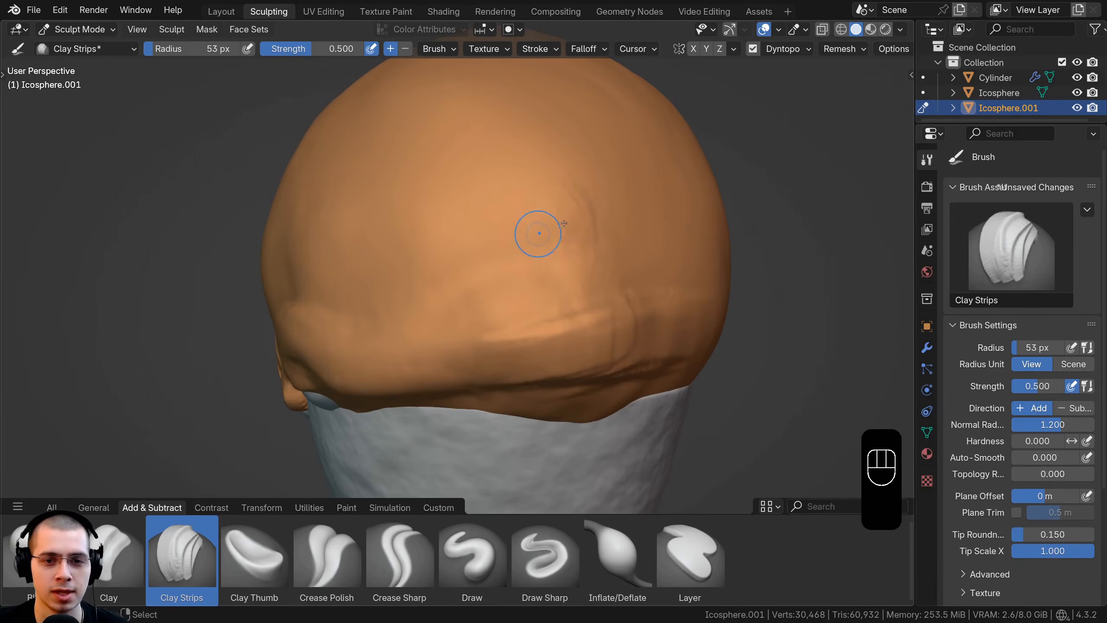
pyautogui.moveTo(539, 233); pyautogui.dragTo(586, 193, button='middle')
pyautogui.moveTo(586, 193)
pyautogui.mouseDown()
pyautogui.moveTo(610, 236)
pyautogui.moveTo(572, 245)
pyautogui.mouseUp()
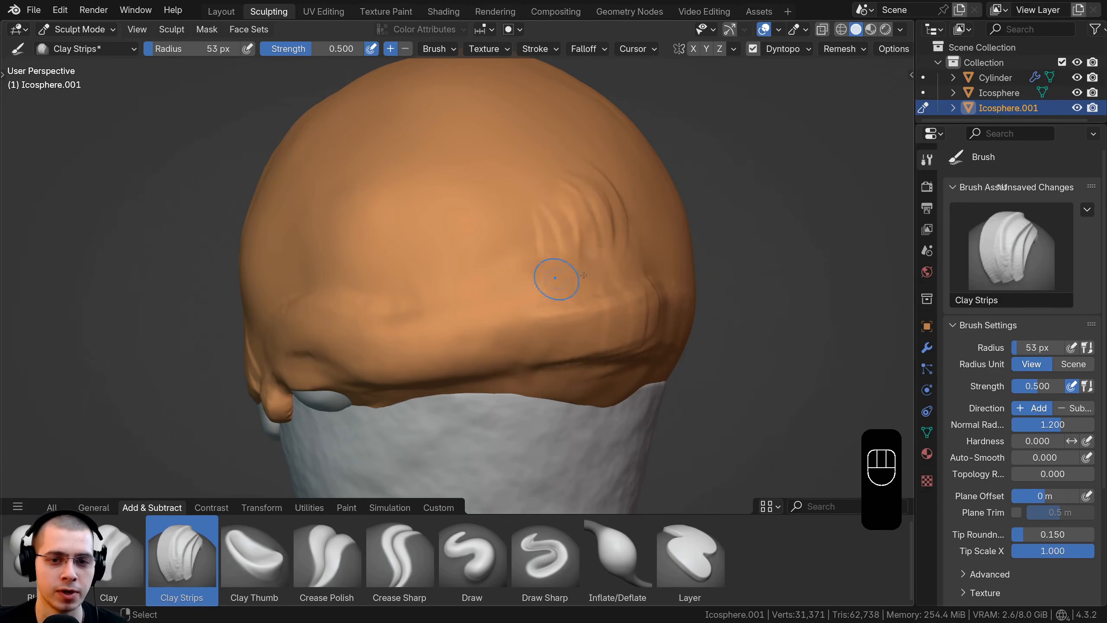
# Step: Extend the ridged band across the side toward the front with further short Clay Strips strokes
pyautogui.moveTo(568, 192)
pyautogui.mouseDown()
pyautogui.moveTo(586, 231)
pyautogui.moveTo(545, 237)
pyautogui.mouseUp()
pyautogui.moveTo(545, 238)
pyautogui.keyDown('ctrl'); pyautogui.mouseDown(button='middle')
pyautogui.moveTo(479, 236)
pyautogui.moveTo(493, 239)
pyautogui.mouseUp(button='middle'); pyautogui.keyUp('ctrl')
pyautogui.moveTo(492, 238); pyautogui.dragTo(499, 250)
pyautogui.moveTo(500, 249); pyautogui.dragTo(477, 270, button='middle')
pyautogui.moveTo(527, 213)
pyautogui.mouseDown()
pyautogui.moveTo(586, 240)
pyautogui.moveTo(571, 280)
pyautogui.mouseUp()
pyautogui.moveTo(539, 267); pyautogui.dragTo(547, 242, button='middle')
pyautogui.moveTo(542, 231); pyautogui.dragTo(537, 283)
pyautogui.moveTo(498, 245); pyautogui.dragTo(497, 267)
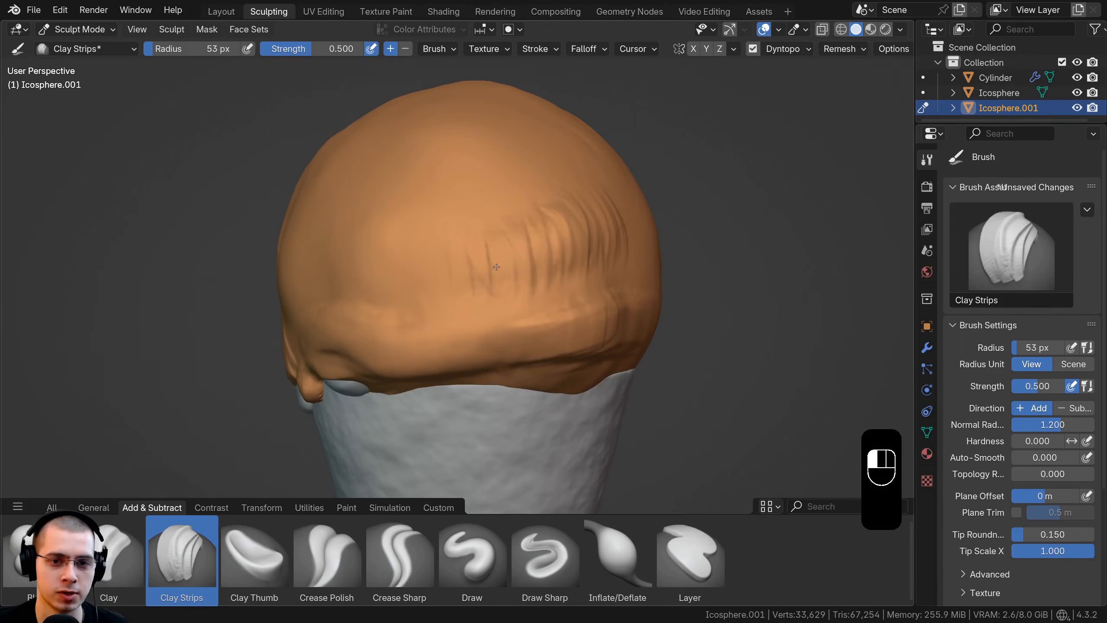
# Step: Continue the lower fold around the back of the scoop with vertical Clay Strips strokes
pyautogui.moveTo(653, 257); pyautogui.dragTo(610, 240, button='middle')
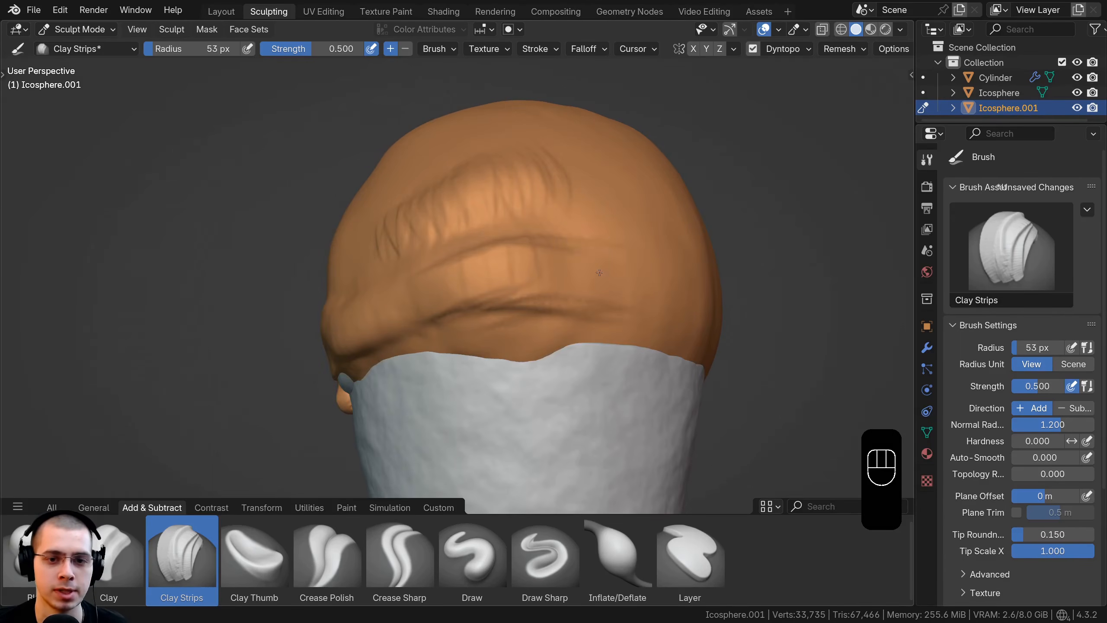
pyautogui.moveTo(601, 233); pyautogui.dragTo(598, 295)
pyautogui.moveTo(571, 244)
pyautogui.mouseDown()
pyautogui.moveTo(571, 292)
pyautogui.moveTo(551, 286)
pyautogui.mouseUp()
pyautogui.moveTo(545, 279); pyautogui.dragTo(582, 283, button='middle')
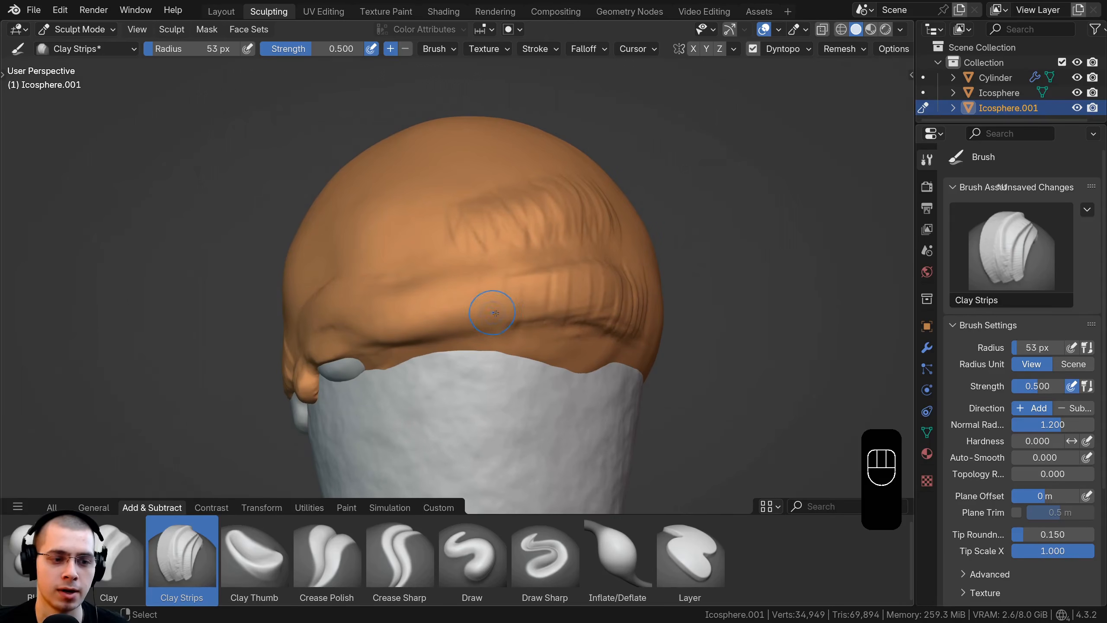
# Step: Switch to the Crease Polish brush and crease the outer layer along the folds and across the area above the orange drip
pyautogui.click(310, 558)
pyautogui.moveTo(519, 245)
pyautogui.keyDown('ctrl'); pyautogui.mouseDown(button='middle')
pyautogui.moveTo(522, 288)
pyautogui.moveTo(488, 295)
pyautogui.mouseUp(button='middle'); pyautogui.keyUp('ctrl')
pyautogui.moveTo(414, 316); pyautogui.dragTo(522, 282)
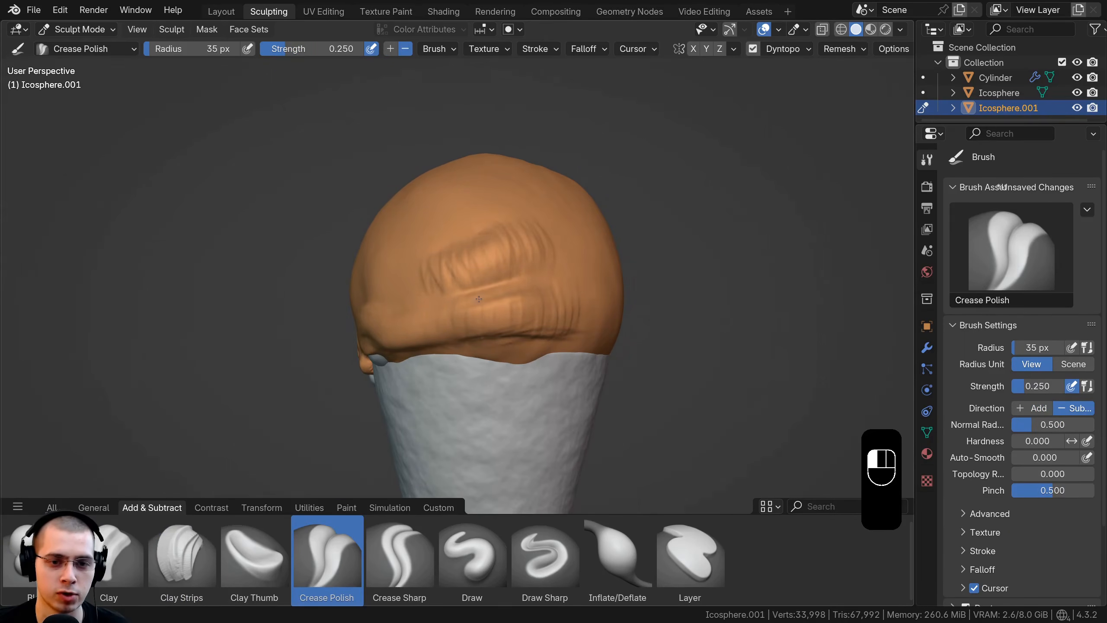
pyautogui.moveTo(480, 299); pyautogui.dragTo(405, 270, button='middle')
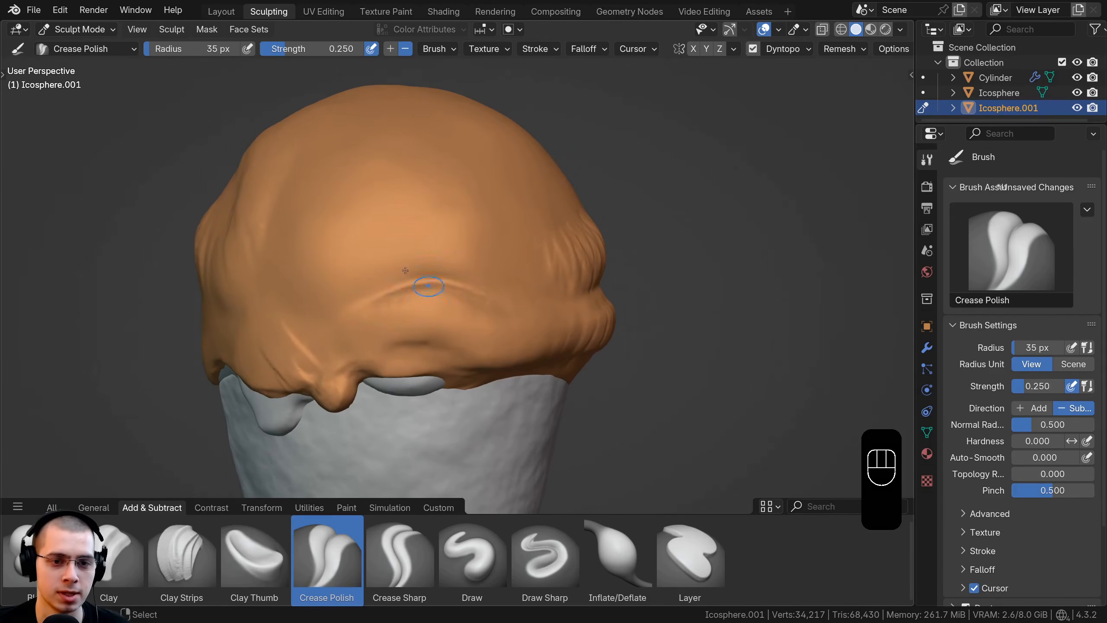
pyautogui.moveTo(485, 224); pyautogui.dragTo(435, 256)
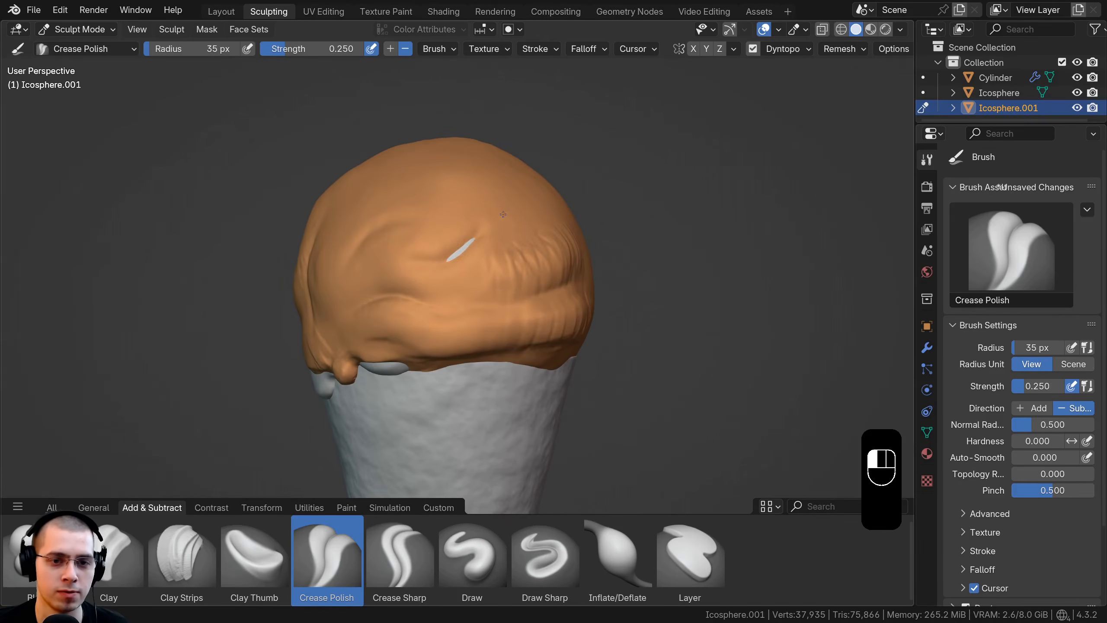
pyautogui.moveTo(503, 214); pyautogui.dragTo(508, 227)
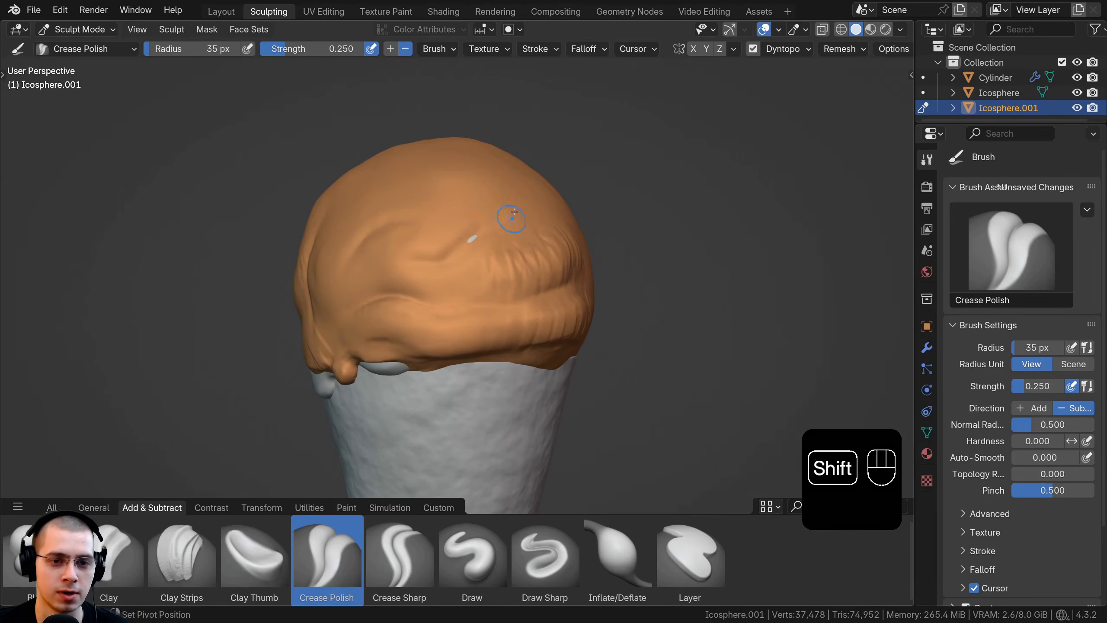
# Step: Crease and smooth the surface between the front folds and the ridged band on the side
pyautogui.keyDown('ctrl'); pyautogui.moveTo(515, 212); pyautogui.dragTo(474, 196, button='middle'); pyautogui.keyUp('ctrl')
pyautogui.moveTo(475, 197)
pyautogui.keyDown('shift'); pyautogui.mouseDown()
pyautogui.moveTo(429, 228)
pyautogui.moveTo(401, 223)
pyautogui.moveTo(493, 178)
pyautogui.mouseUp(); pyautogui.keyUp('shift')
pyautogui.moveTo(538, 213); pyautogui.dragTo(497, 202, button='middle')
pyautogui.keyDown('ctrl'); pyautogui.moveTo(497, 202); pyautogui.dragTo(505, 284, button='middle'); pyautogui.keyUp('ctrl')
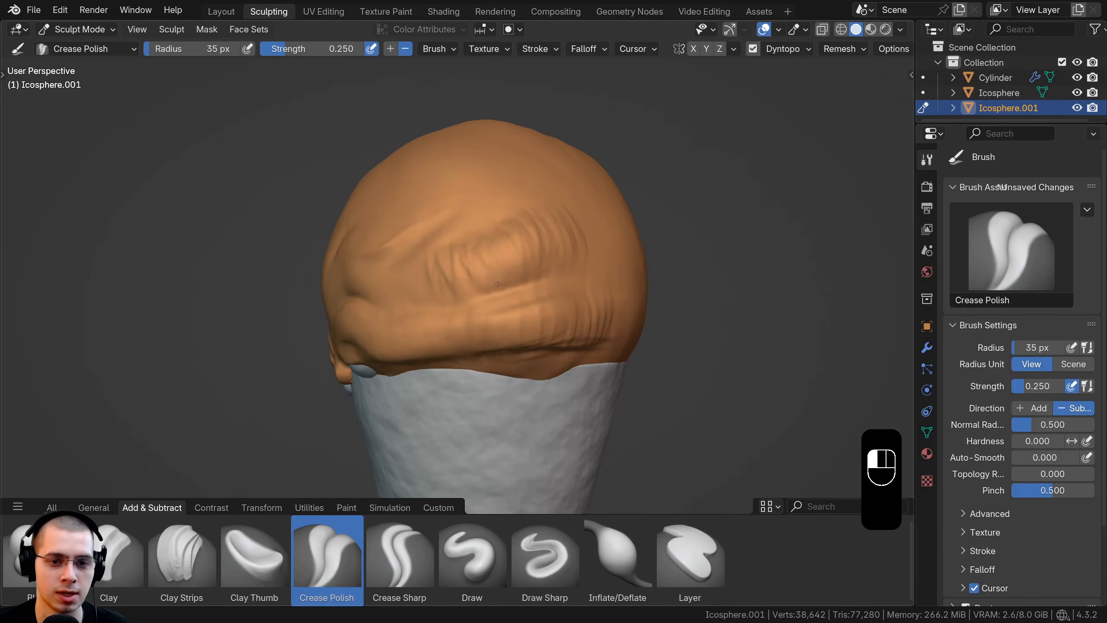
# Step: Sharpen the raised folds on the side and back above the cone rim with inverted Crease Polish strokes
pyautogui.keyDown('ctrl'); pyautogui.moveTo(548, 263); pyautogui.dragTo(505, 264); pyautogui.keyUp('ctrl')
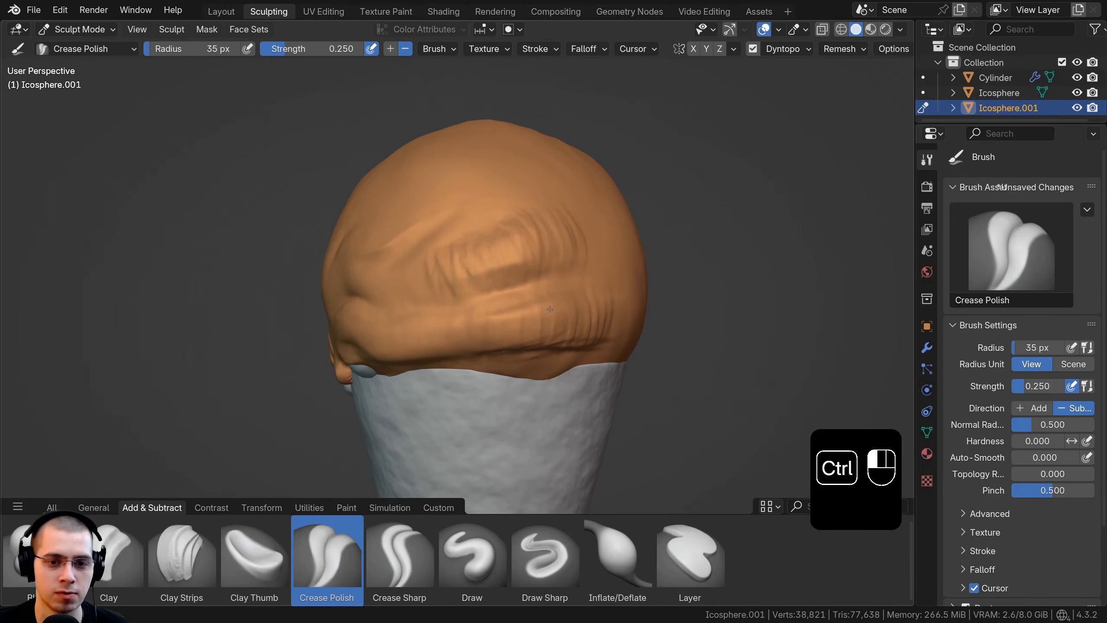
pyautogui.keyDown('ctrl'); pyautogui.moveTo(561, 315); pyautogui.dragTo(538, 318); pyautogui.keyUp('ctrl')
pyautogui.moveTo(515, 316); pyautogui.dragTo(507, 258, button='middle')
pyautogui.keyDown('ctrl'); pyautogui.moveTo(554, 279); pyautogui.dragTo(477, 279); pyautogui.keyUp('ctrl')
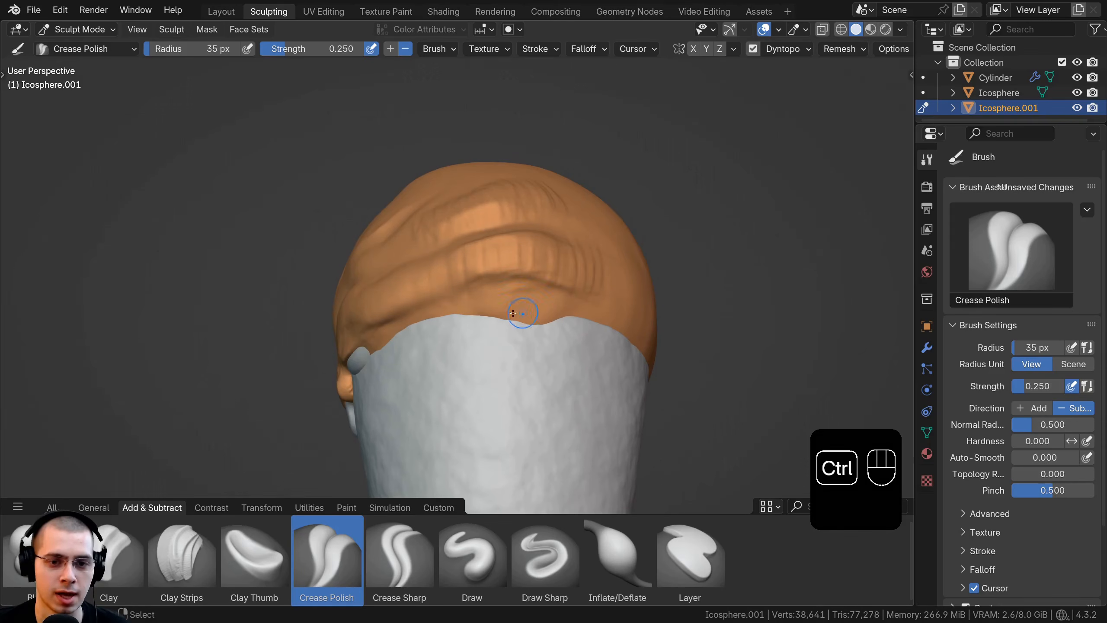
pyautogui.moveTo(532, 311)
pyautogui.keyDown('ctrl'); pyautogui.mouseDown()
pyautogui.moveTo(484, 310)
pyautogui.moveTo(598, 308)
pyautogui.moveTo(464, 308)
pyautogui.mouseUp(); pyautogui.keyUp('ctrl')
pyautogui.scroll(3, 514, 312)
pyautogui.moveTo(431, 318); pyautogui.dragTo(453, 301, button='middle')
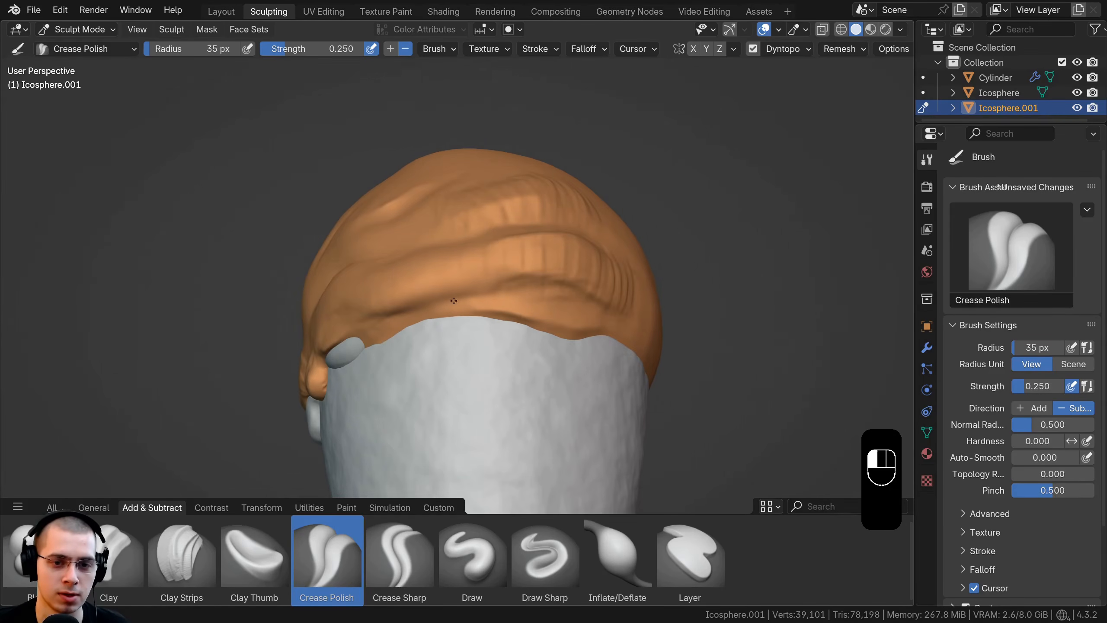
# Step: Smooth the rough ridges on the side and back of the outer layer so they blend into soft folds
pyautogui.scroll(-3, 569, 284)
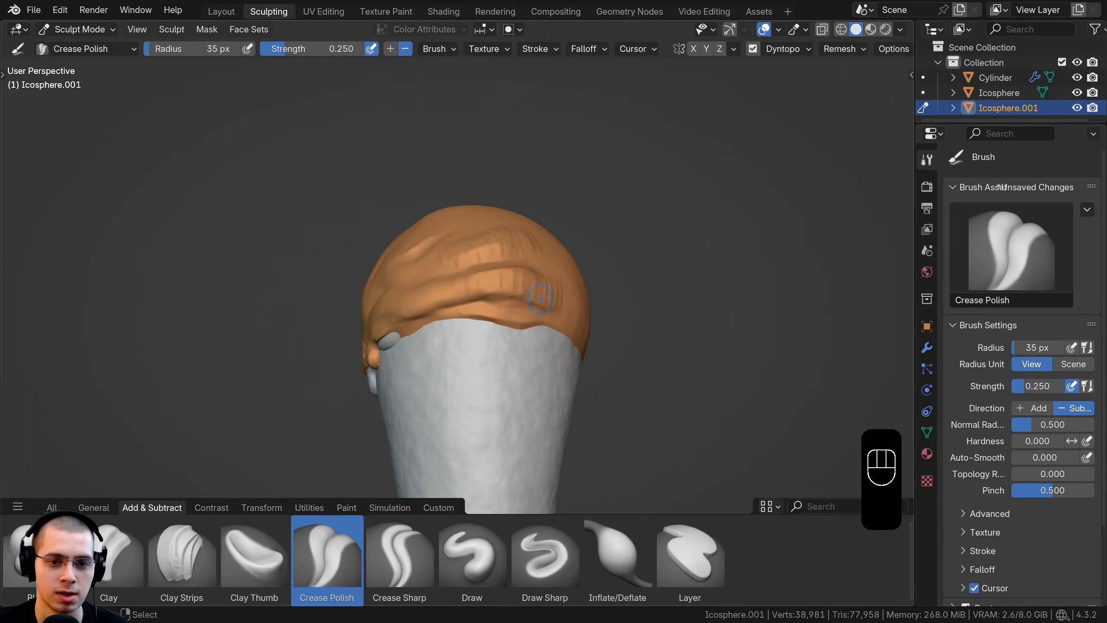
pyautogui.moveTo(531, 295); pyautogui.dragTo(532, 308, button='middle')
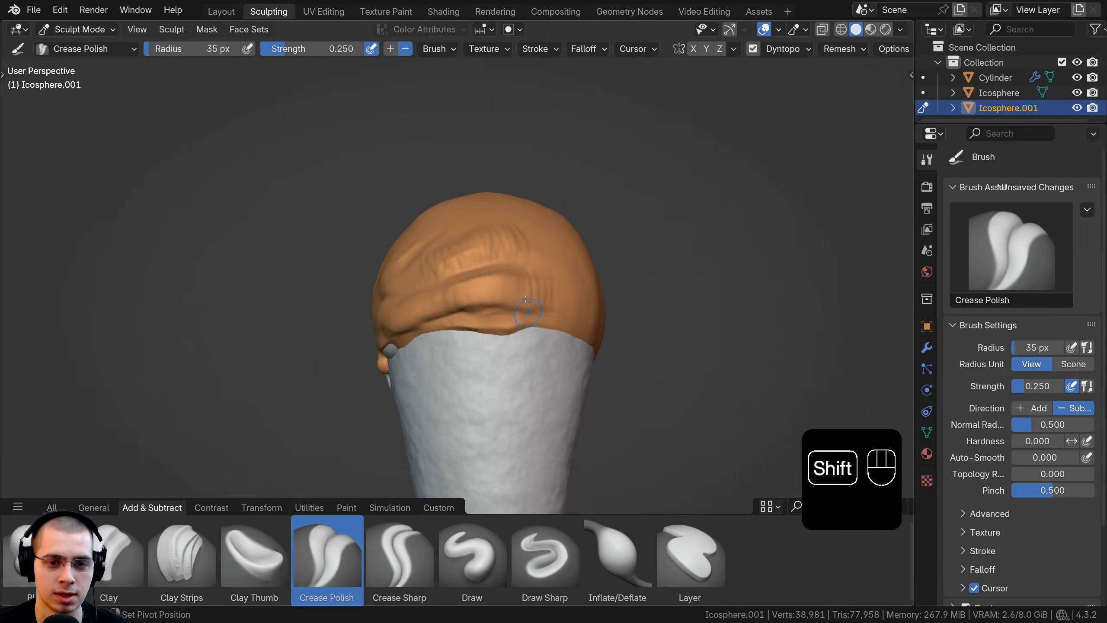
pyautogui.moveTo(532, 308)
pyautogui.keyDown('shift'); pyautogui.mouseDown()
pyautogui.moveTo(550, 301)
pyautogui.moveTo(541, 279)
pyautogui.mouseUp(); pyautogui.keyUp('shift')
pyautogui.moveTo(533, 238); pyautogui.dragTo(528, 263, button='middle')
pyautogui.keyDown('shift'); pyautogui.moveTo(530, 263); pyautogui.dragTo(456, 272); pyautogui.keyUp('shift')
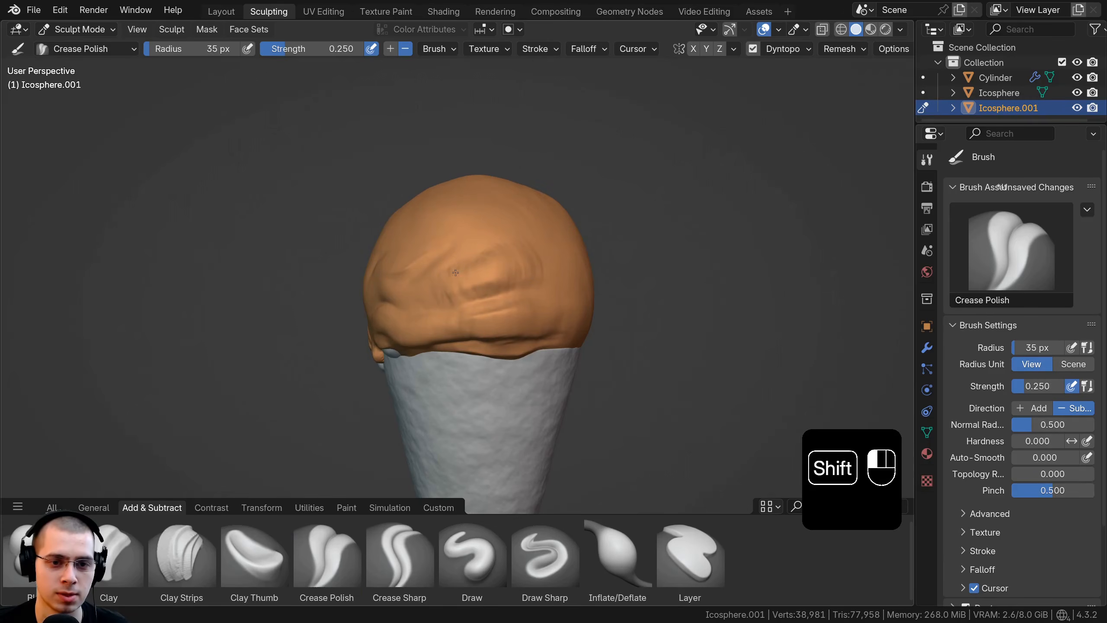
pyautogui.moveTo(434, 303); pyautogui.dragTo(440, 323, button='middle')
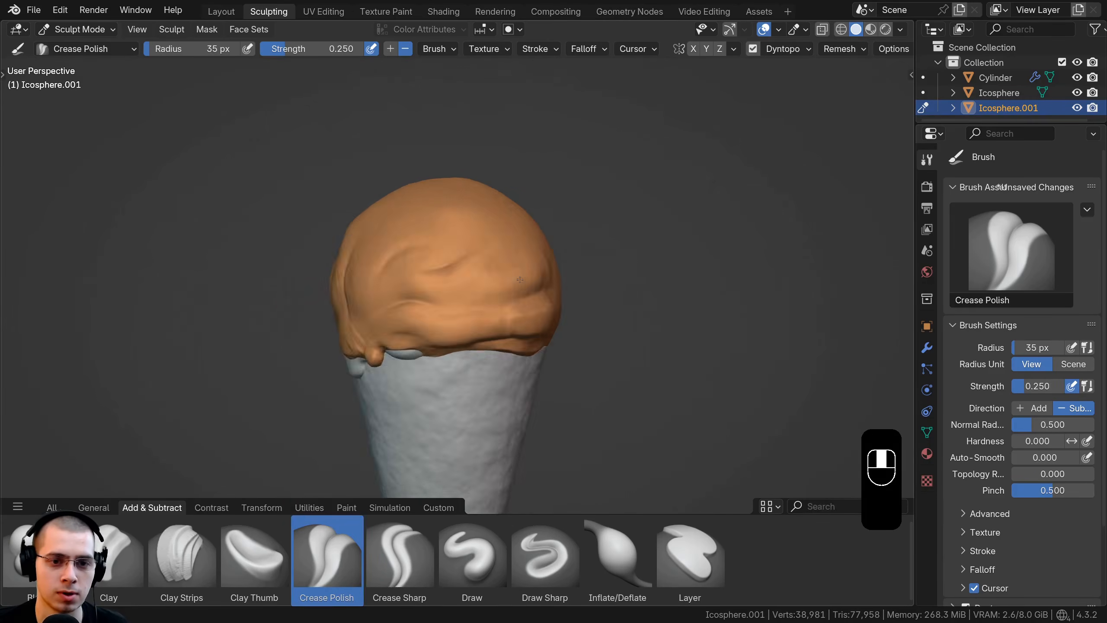
# Step: Switch to the Crease Sharp brush and cut sharp creases into the front of the outer layer above the orange drip
pyautogui.scroll(2, 440, 322)
pyautogui.click(395, 551)
pyautogui.moveTo(529, 305); pyautogui.dragTo(486, 301, button='middle')
pyautogui.scroll(1, 501, 267)
pyautogui.moveTo(430, 253); pyautogui.dragTo(438, 269, button='middle')
pyautogui.moveTo(413, 275)
pyautogui.keyDown('ctrl'); pyautogui.mouseDown()
pyautogui.moveTo(454, 278)
pyautogui.moveTo(376, 298)
pyautogui.mouseUp(); pyautogui.keyUp('ctrl')
pyautogui.moveTo(468, 278)
pyautogui.keyDown('shift'); pyautogui.mouseDown()
pyautogui.moveTo(425, 278)
pyautogui.moveTo(449, 278)
pyautogui.mouseUp(); pyautogui.keyUp('shift')
pyautogui.moveTo(400, 288)
pyautogui.mouseDown(button='middle')
pyautogui.moveTo(434, 290)
pyautogui.moveTo(408, 307)
pyautogui.mouseUp(button='middle')
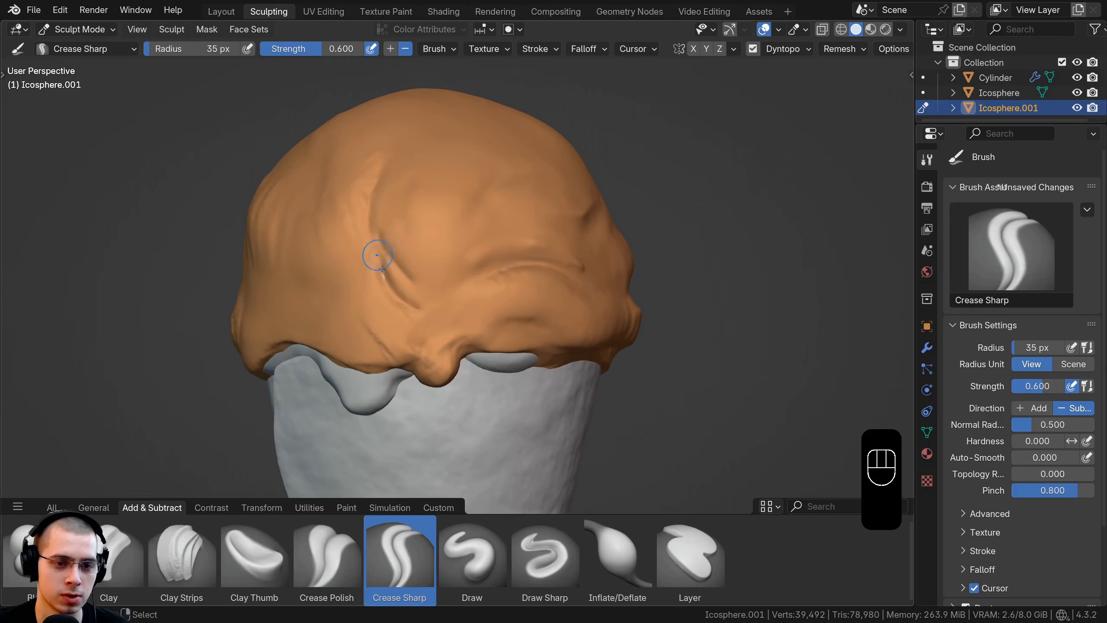
# Step: Deepen the curved front crease and work more Crease Sharp detail into the area above the exposed inner-scoop drip
pyautogui.moveTo(379, 260)
pyautogui.mouseDown()
pyautogui.moveTo(424, 309)
pyautogui.moveTo(394, 279)
pyautogui.mouseUp()
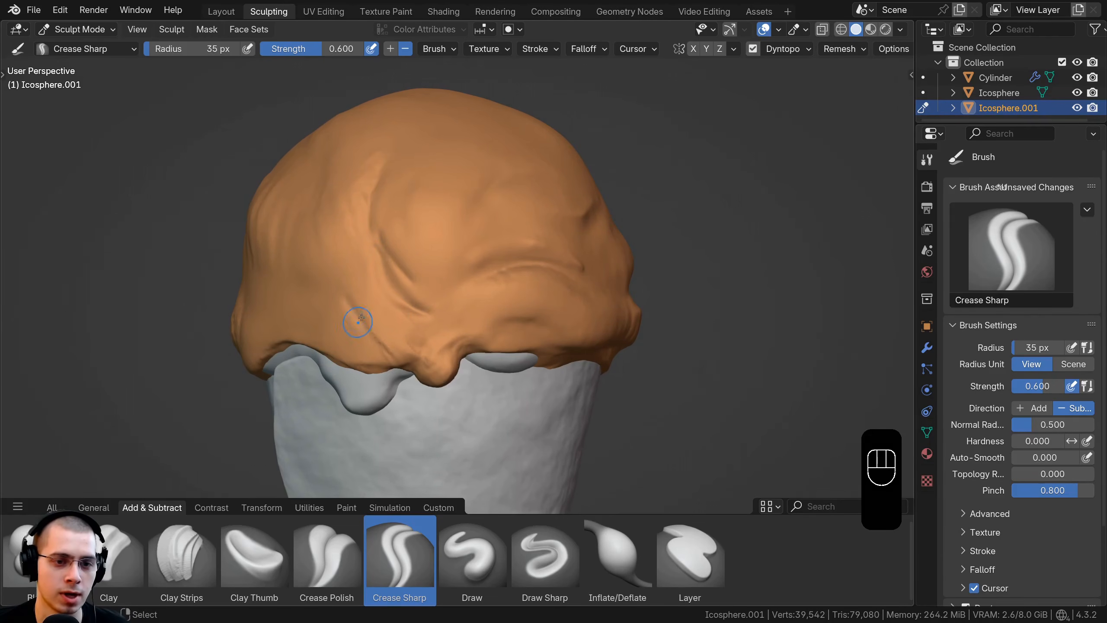
pyautogui.moveTo(358, 317); pyautogui.dragTo(394, 312, button='middle')
pyautogui.scroll(-2, 395, 312)
pyautogui.keyDown('shift'); pyautogui.moveTo(388, 301); pyautogui.dragTo(403, 320); pyautogui.keyUp('shift')
pyautogui.moveTo(405, 305); pyautogui.dragTo(443, 292, button='middle')
pyautogui.scroll(1, 408, 275)
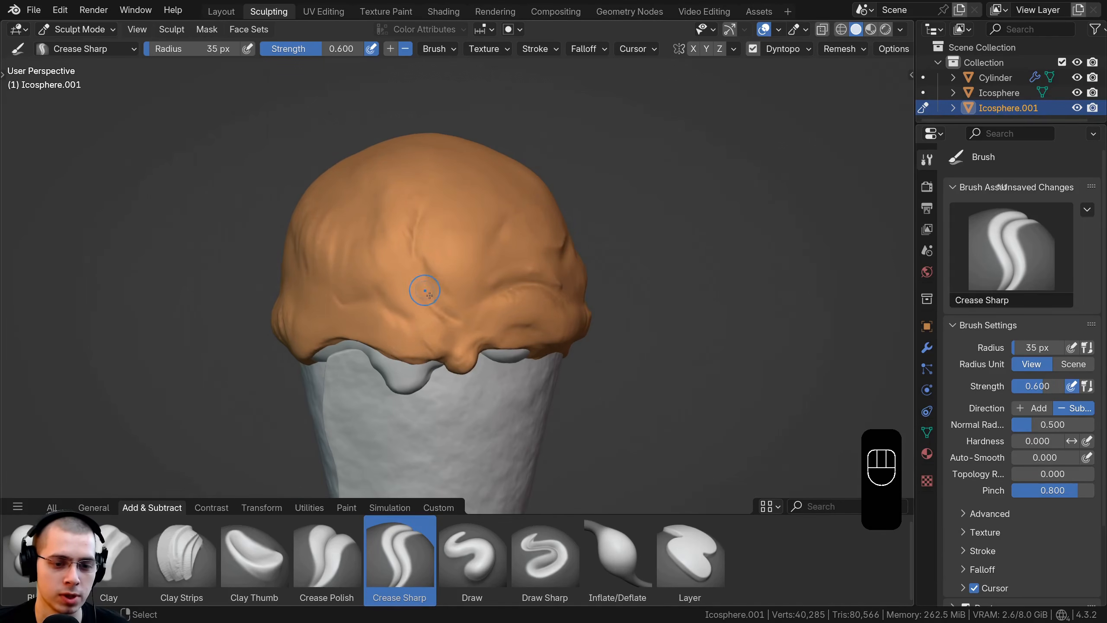
# Step: Switch to the Clay Strips brush and build up a rounded vertical fold on the front of the outer layer
pyautogui.click(170, 568)
pyautogui.moveTo(483, 191); pyautogui.dragTo(463, 216, button='middle')
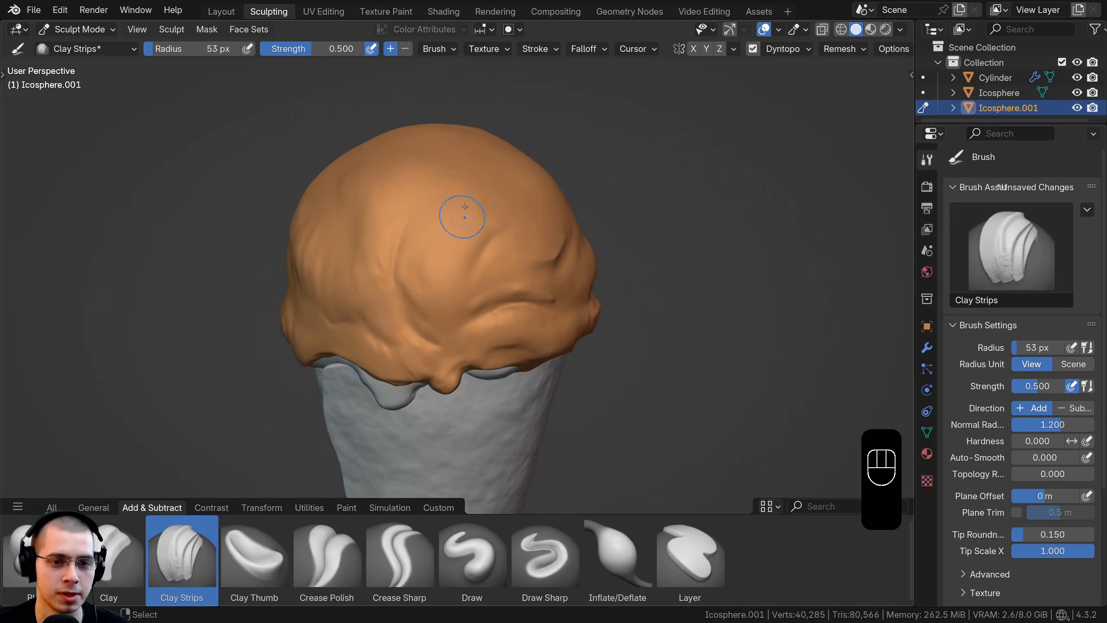
pyautogui.scroll(1, 445, 242)
pyautogui.moveTo(421, 192)
pyautogui.mouseDown()
pyautogui.moveTo(445, 205)
pyautogui.moveTo(411, 301)
pyautogui.mouseUp()
pyautogui.keyDown('ctrl'); pyautogui.moveTo(422, 244); pyautogui.dragTo(429, 266, button='middle'); pyautogui.keyUp('ctrl')
pyautogui.moveTo(436, 209)
pyautogui.mouseDown()
pyautogui.moveTo(453, 226)
pyautogui.moveTo(441, 254)
pyautogui.mouseUp()
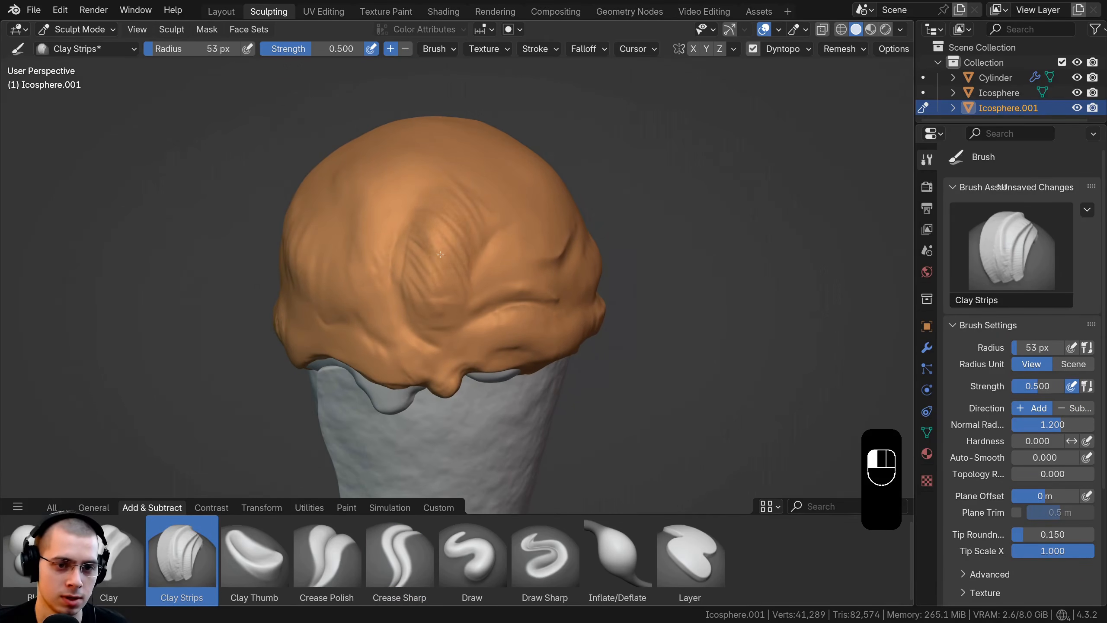
pyautogui.keyDown('ctrl'); pyautogui.moveTo(474, 195); pyautogui.dragTo(483, 179, button='middle'); pyautogui.keyUp('ctrl')
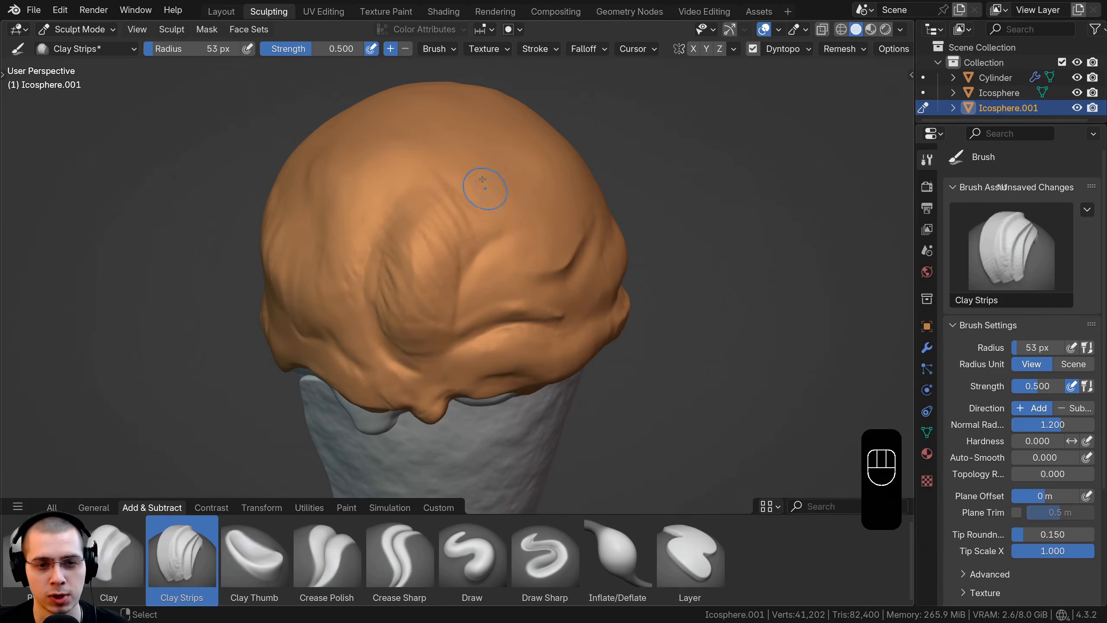
# Step: Add more Clay Strips volume to form a second vertical fold beside the rounded front fold
pyautogui.moveTo(455, 215); pyautogui.dragTo(430, 275)
pyautogui.moveTo(414, 220)
pyautogui.mouseDown(button='middle')
pyautogui.moveTo(441, 204)
pyautogui.moveTo(405, 179)
pyautogui.moveTo(393, 153)
pyautogui.mouseUp(button='middle')
pyautogui.moveTo(367, 158); pyautogui.dragTo(387, 279)
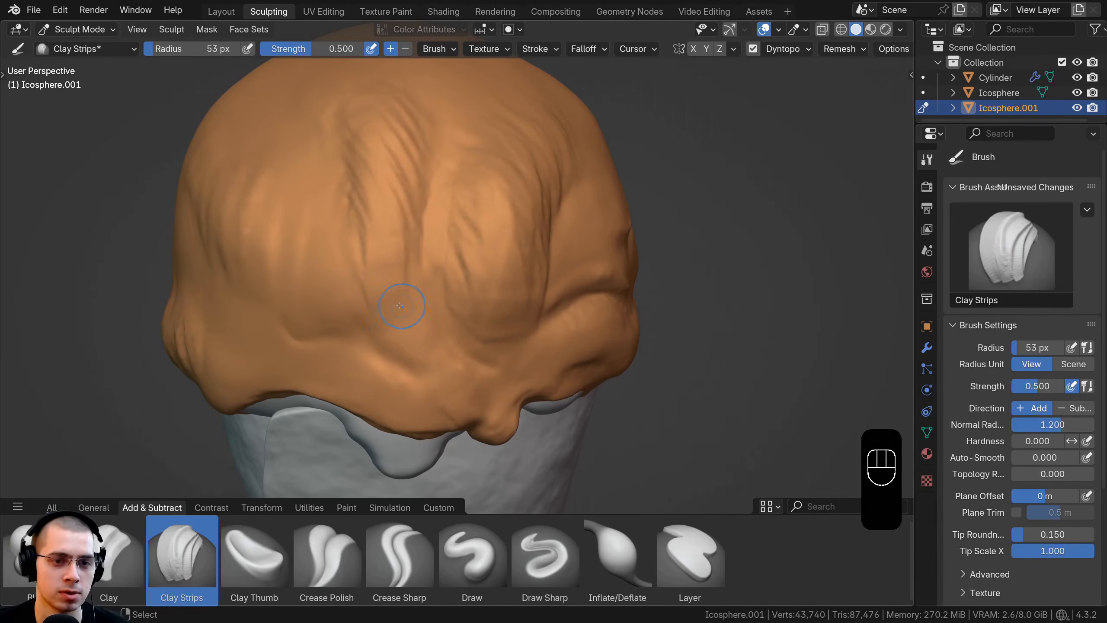
# Step: Smooth the rough Clay Strips ridges so the new vertical folds blend softly into the outer layer
pyautogui.keyDown('ctrl'); pyautogui.moveTo(408, 308); pyautogui.dragTo(408, 320, button='middle'); pyautogui.keyUp('ctrl')
pyautogui.moveTo(398, 231); pyautogui.dragTo(406, 288)
pyautogui.keyDown('ctrl'); pyautogui.moveTo(398, 203); pyautogui.dragTo(400, 243, button='middle'); pyautogui.keyUp('ctrl')
pyautogui.moveTo(402, 218)
pyautogui.keyDown('shift'); pyautogui.mouseDown()
pyautogui.moveTo(407, 257)
pyautogui.moveTo(419, 233)
pyautogui.moveTo(457, 287)
pyautogui.moveTo(493, 283)
pyautogui.mouseUp(); pyautogui.keyUp('shift')
pyautogui.moveTo(490, 279); pyautogui.dragTo(458, 270, button='middle')
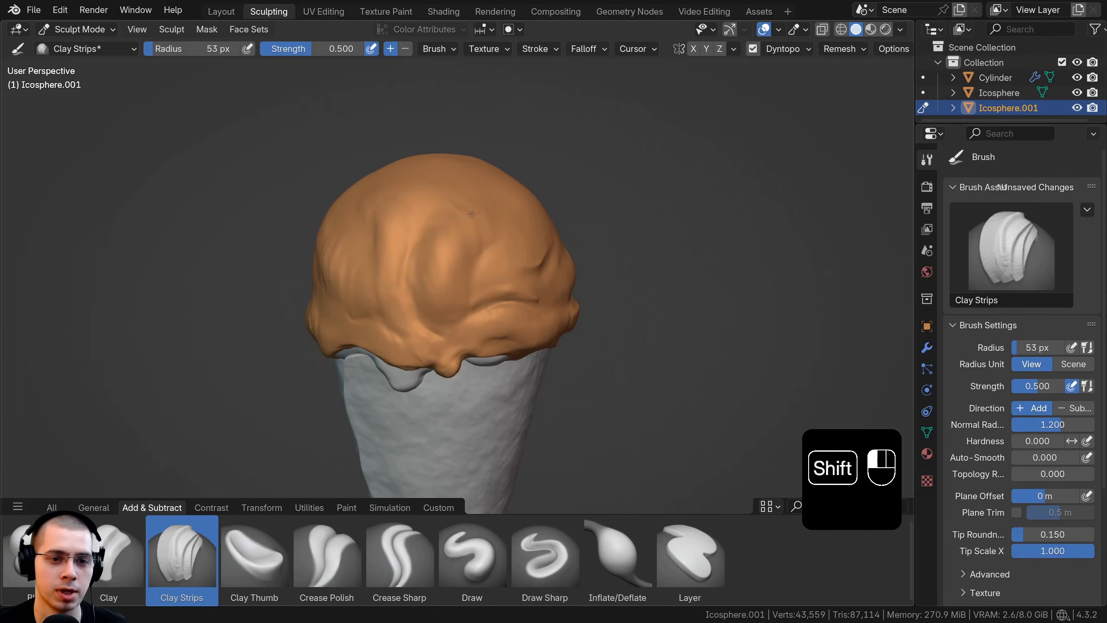
pyautogui.moveTo(456, 248)
pyautogui.keyDown('shift'); pyautogui.mouseDown()
pyautogui.moveTo(449, 278)
pyautogui.moveTo(447, 266)
pyautogui.mouseUp(); pyautogui.keyUp('shift')
pyautogui.moveTo(442, 253)
pyautogui.mouseDown(button='middle')
pyautogui.moveTo(396, 244)
pyautogui.moveTo(451, 218)
pyautogui.mouseUp(button='middle')
pyautogui.keyDown('ctrl'); pyautogui.moveTo(451, 218); pyautogui.dragTo(449, 161, button='middle'); pyautogui.keyUp('ctrl')
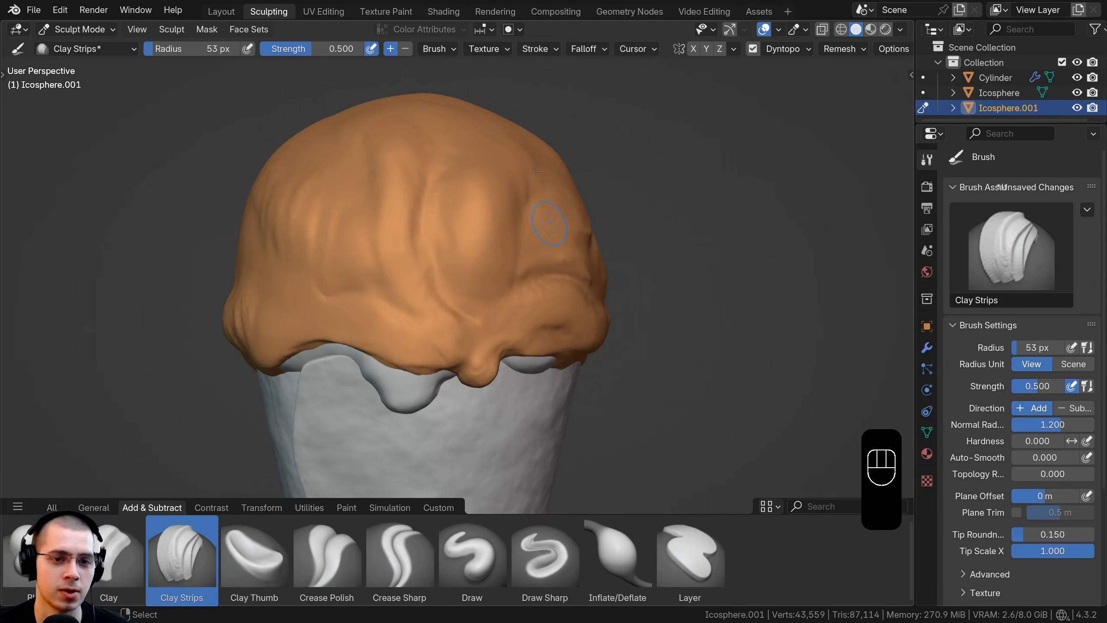
pyautogui.keyDown('ctrl'); pyautogui.moveTo(534, 170); pyautogui.dragTo(421, 267, button='middle'); pyautogui.keyUp('ctrl')
pyautogui.keyDown('ctrl'); pyautogui.moveTo(419, 286); pyautogui.dragTo(438, 175, button='middle'); pyautogui.keyUp('ctrl')
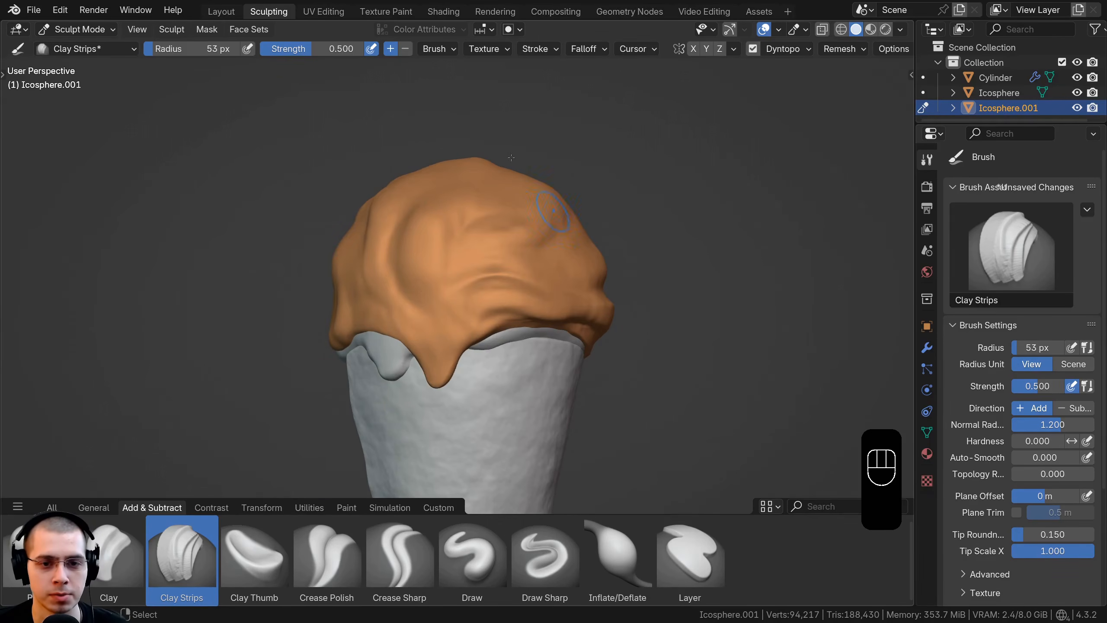
# Step: Switch to the Grab brush with a 245 px radius and reshape the upper silhouette of the orange outer layer
pyautogui.moveTo(512, 158); pyautogui.dragTo(462, 168, button='middle')
pyautogui.keyDown('ctrl'); pyautogui.moveTo(462, 168); pyautogui.dragTo(459, 226, button='middle'); pyautogui.keyUp('ctrl')
pyautogui.moveTo(460, 227); pyautogui.dragTo(486, 246, button='middle')
pyautogui.moveTo(486, 246); pyautogui.dragTo(456, 239, button='middle')
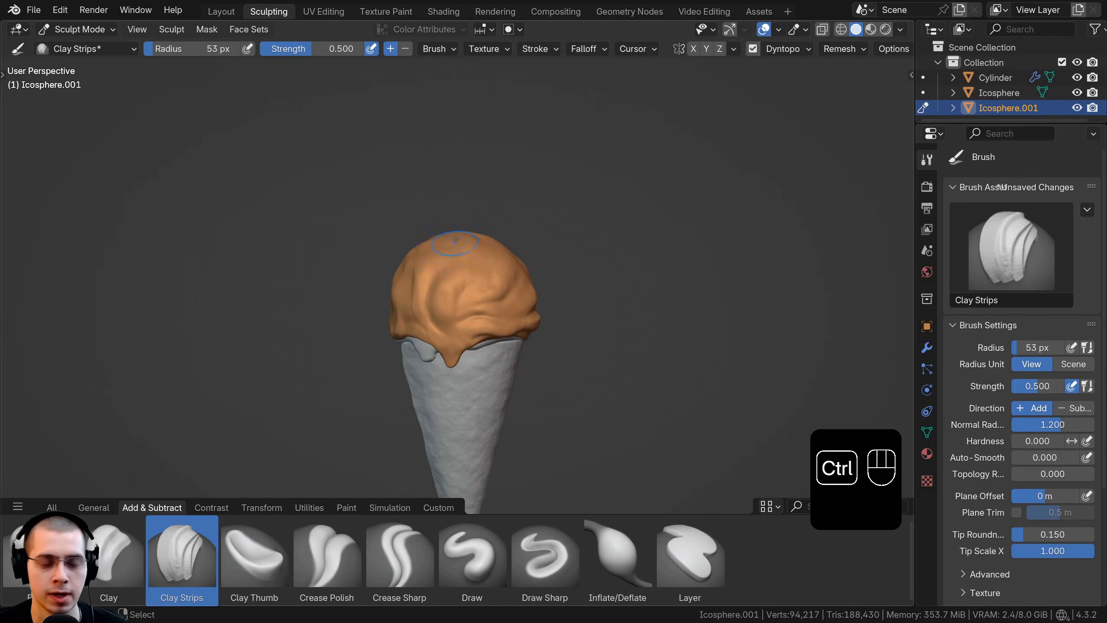
pyautogui.press('g')
pyautogui.press('f')
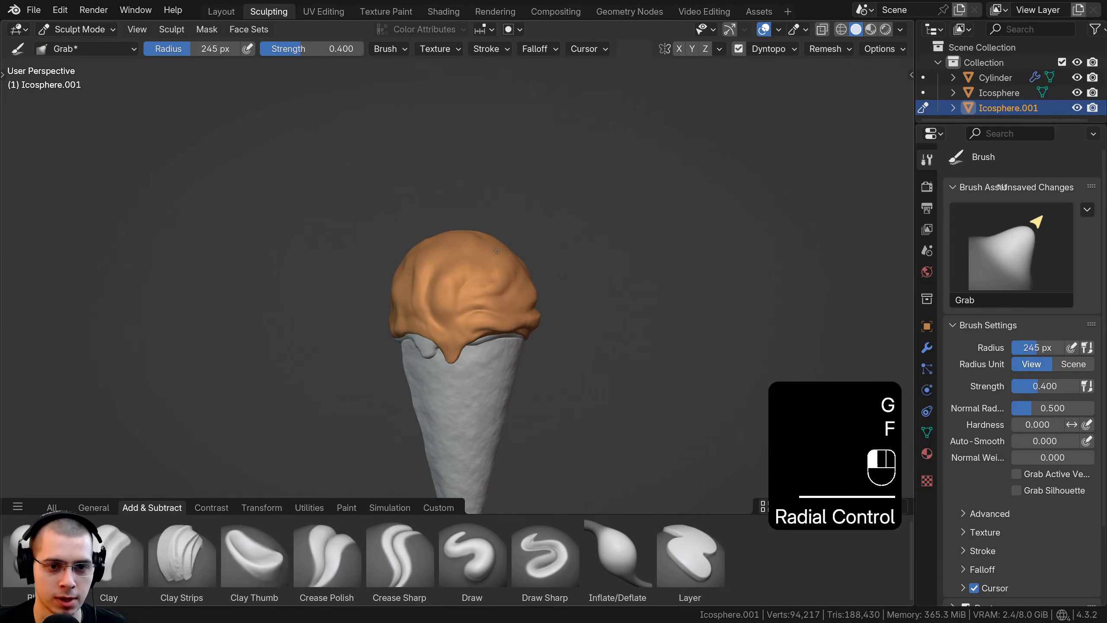
pyautogui.moveTo(510, 245); pyautogui.dragTo(510, 244)
pyautogui.moveTo(430, 264); pyautogui.dragTo(423, 251)
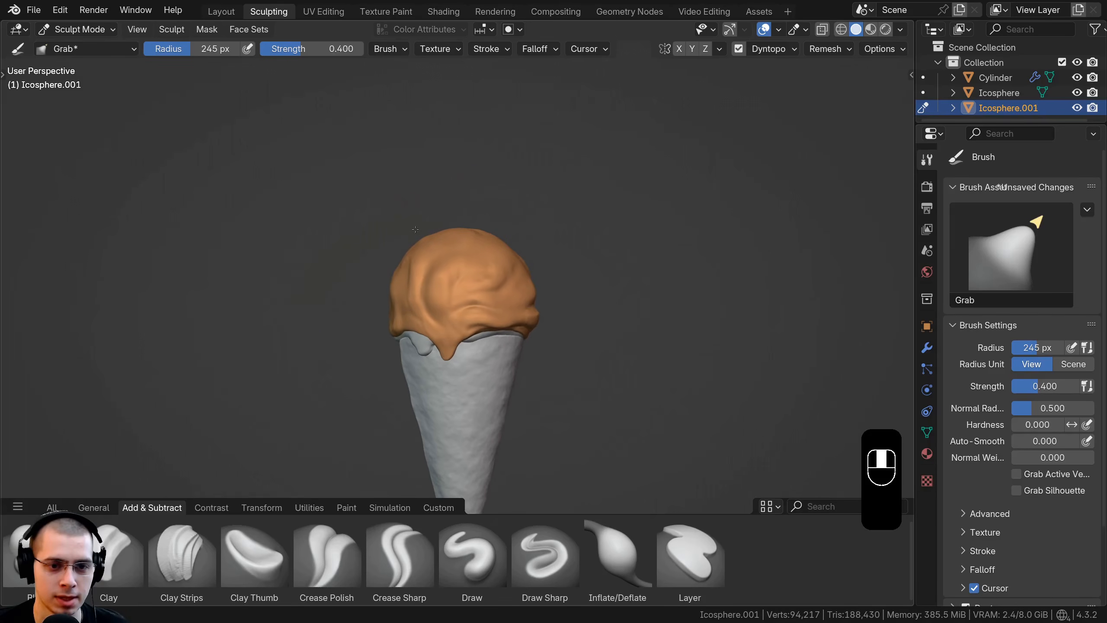
pyautogui.moveTo(495, 237); pyautogui.dragTo(495, 235)
pyautogui.moveTo(496, 235); pyautogui.dragTo(458, 285, button='middle')
# Step: Adjust the side contour and lower edge of the outer layer around the front drip with the Grab brush
pyautogui.scroll(1, 457, 284)
pyautogui.moveTo(514, 236); pyautogui.dragTo(518, 230)
pyautogui.moveTo(519, 230)
pyautogui.mouseDown(button='middle')
pyautogui.moveTo(487, 225)
pyautogui.moveTo(524, 221)
pyautogui.moveTo(601, 240)
pyautogui.mouseUp(button='middle')
pyautogui.scroll(1, 571, 238)
pyautogui.scroll(1, 461, 244)
pyautogui.moveTo(461, 245); pyautogui.dragTo(431, 245, button='middle')
pyautogui.scroll(1, 512, 272)
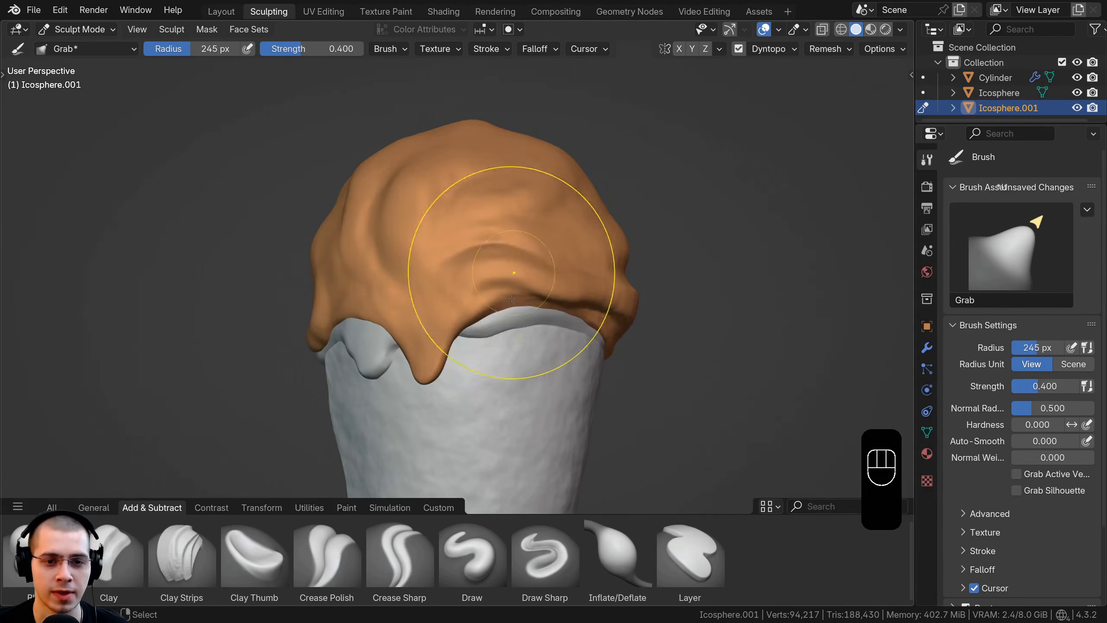
pyautogui.moveTo(592, 299); pyautogui.dragTo(626, 306, button='middle')
pyautogui.moveTo(534, 307); pyautogui.dragTo(509, 258, button='middle')
pyautogui.scroll(2, 382, 284)
pyautogui.moveTo(387, 290); pyautogui.dragTo(373, 267, button='middle')
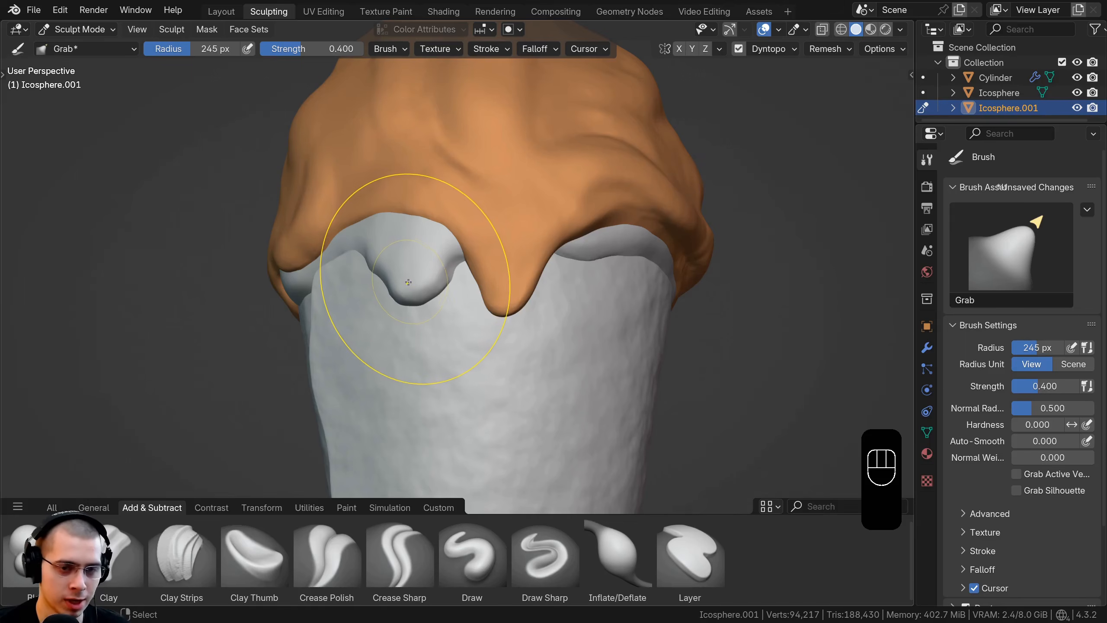
# Step: Transfer sculpting to the inner scoop and pull its exposed edge down into another drip over the cone rim
pyautogui.hotkey('alt', 'q')
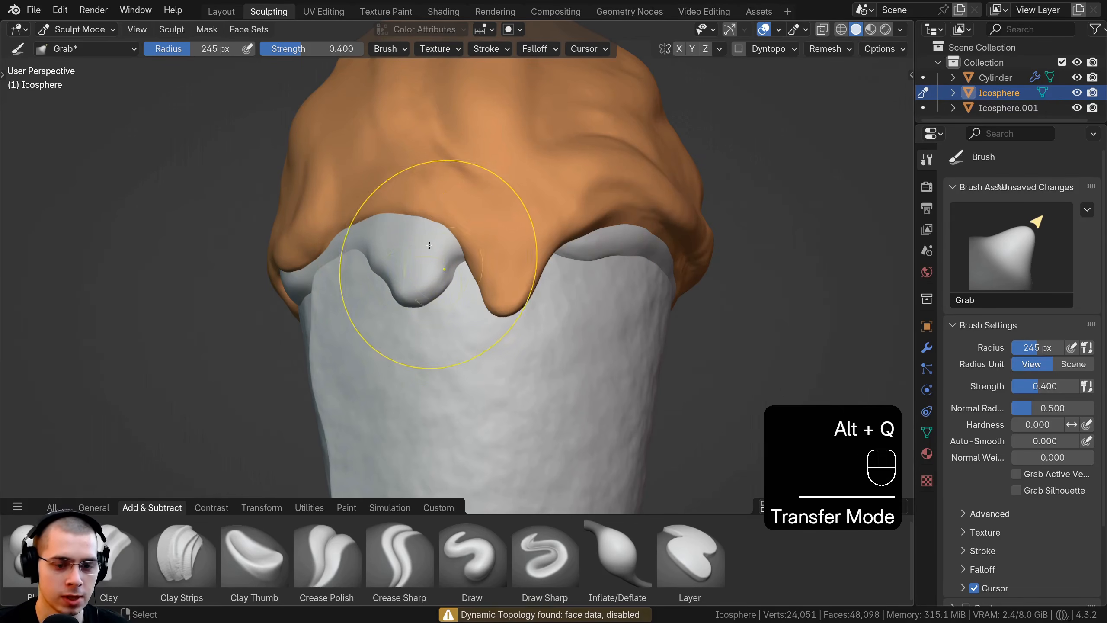
pyautogui.moveTo(575, 268); pyautogui.dragTo(521, 262, button='middle')
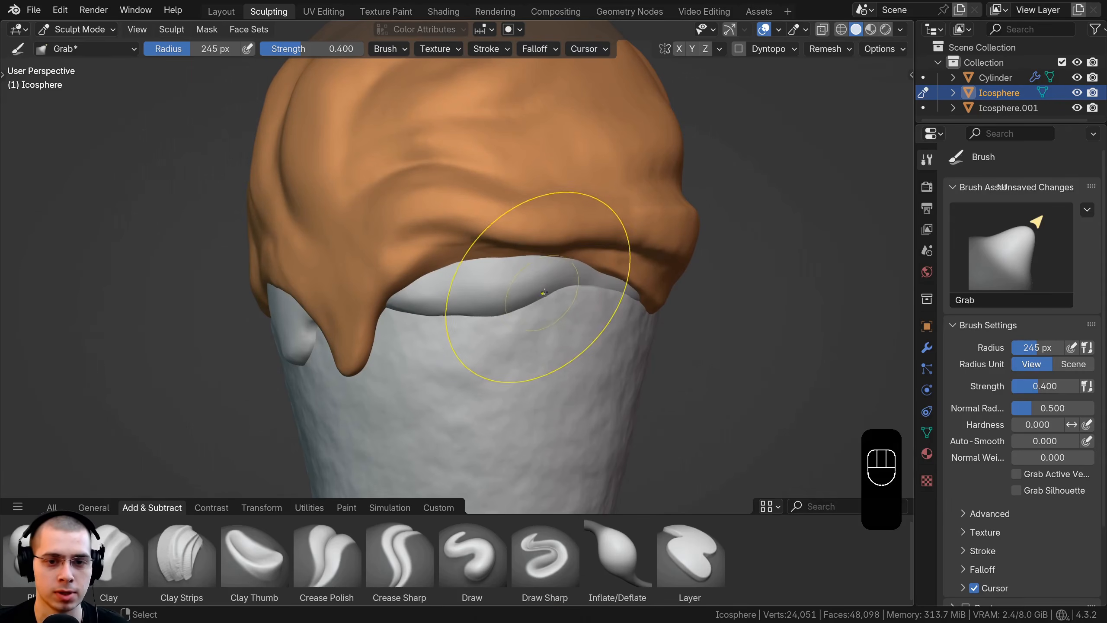
pyautogui.moveTo(485, 308)
pyautogui.mouseDown(button='middle')
pyautogui.moveTo(568, 198)
pyautogui.moveTo(535, 154)
pyautogui.moveTo(546, 288)
pyautogui.mouseUp(button='middle')
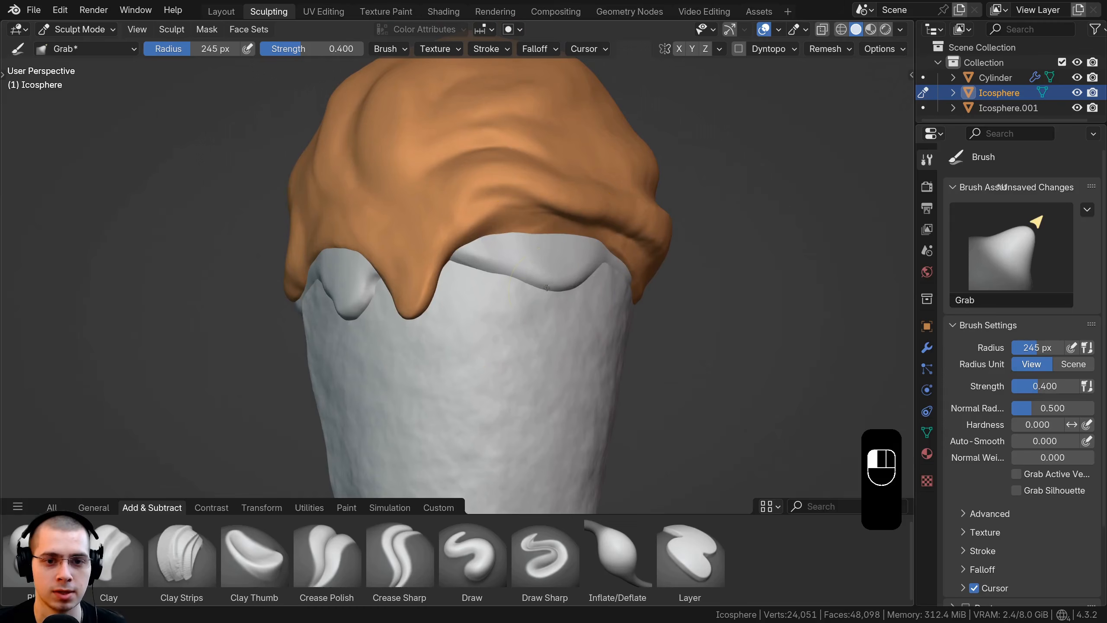
pyautogui.moveTo(466, 302); pyautogui.dragTo(512, 310, button='middle')
pyautogui.moveTo(410, 288); pyautogui.dragTo(480, 278, button='middle')
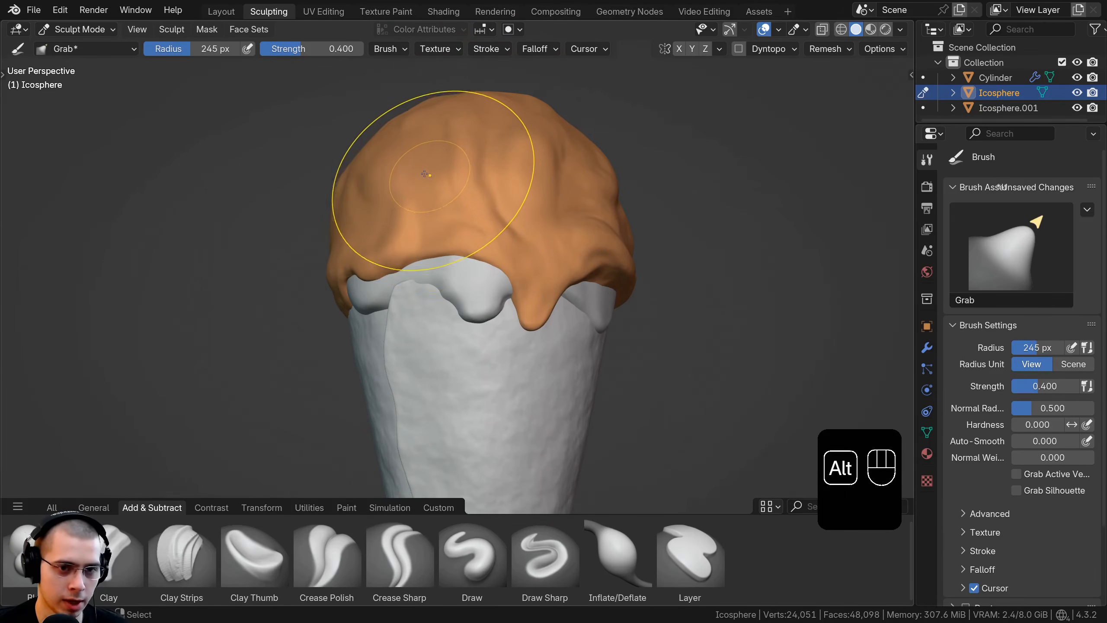
# Step: Transfer sculpting back to the outer layer and carve a vertical crease beside the front folds with the Crease Sharp brush
pyautogui.hotkey('alt', 'q')
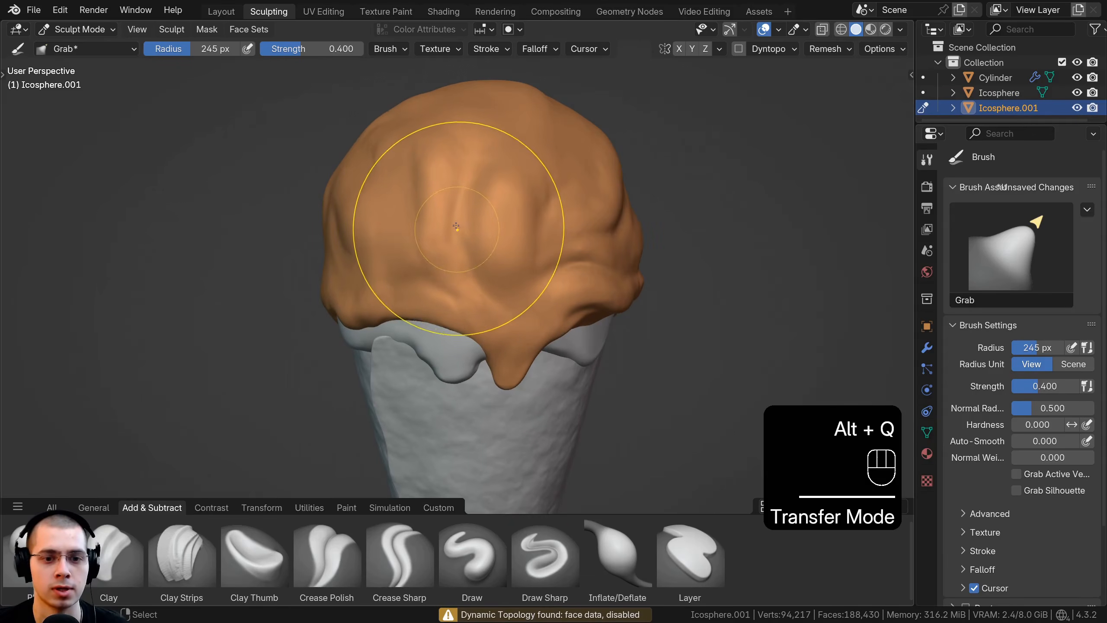
pyautogui.click(396, 560)
pyautogui.moveTo(463, 231)
pyautogui.mouseDown(button='middle')
pyautogui.moveTo(477, 258)
pyautogui.moveTo(486, 142)
pyautogui.mouseUp(button='middle')
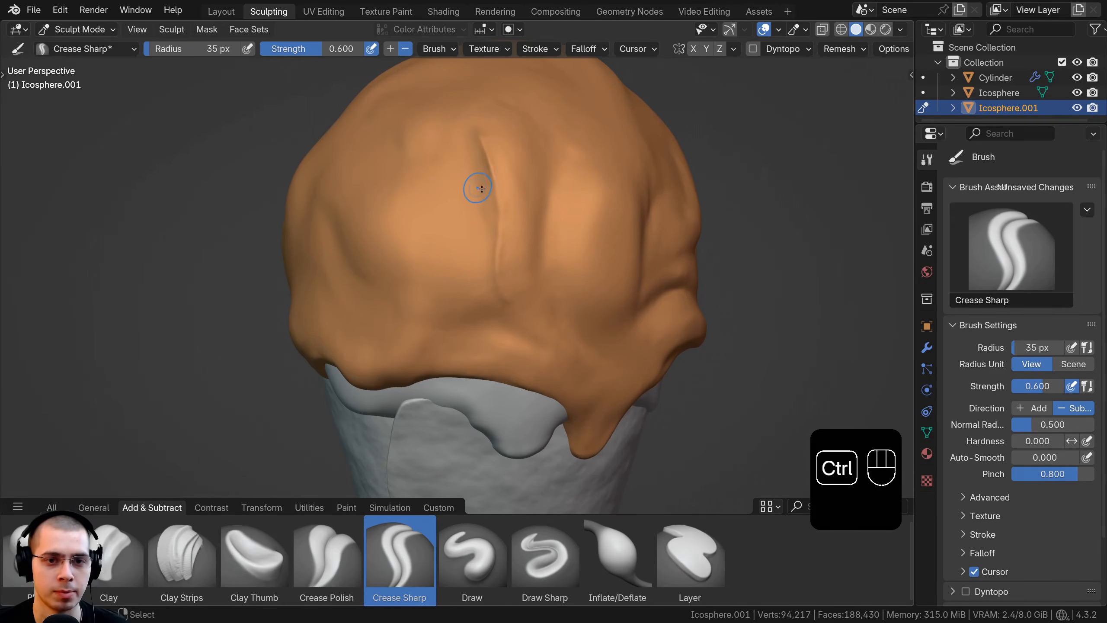
pyautogui.moveTo(487, 151); pyautogui.dragTo(456, 187, button='middle')
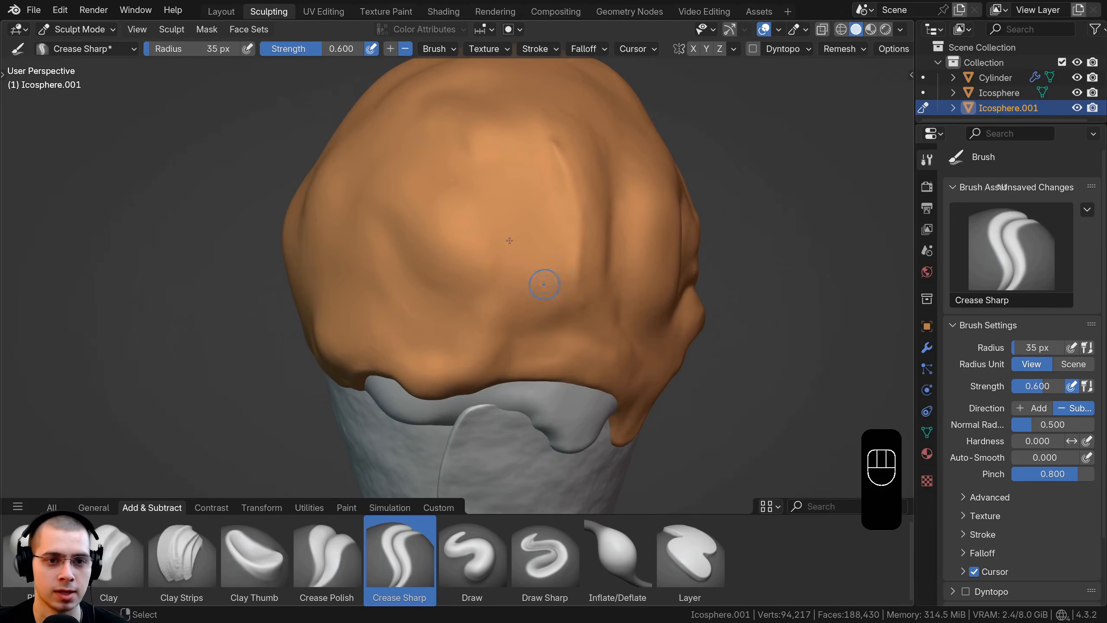
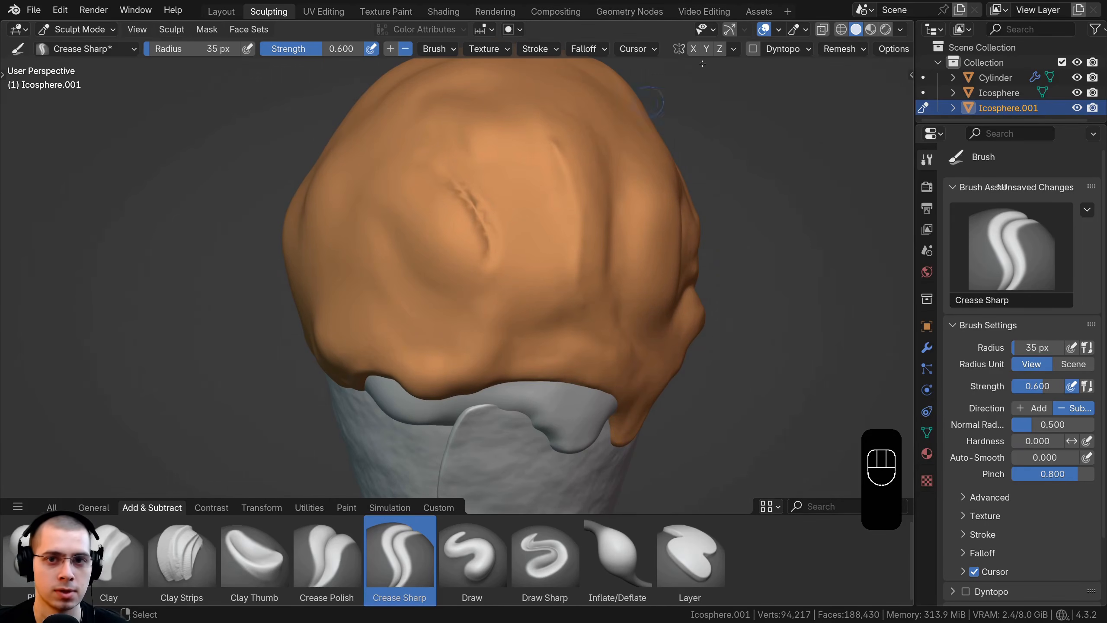
# Step: Enable Dyntopo and carve creases into the front folds of the orange outer layer with the Crease Sharp brush
pyautogui.click(754, 49)
pyautogui.press('Return')
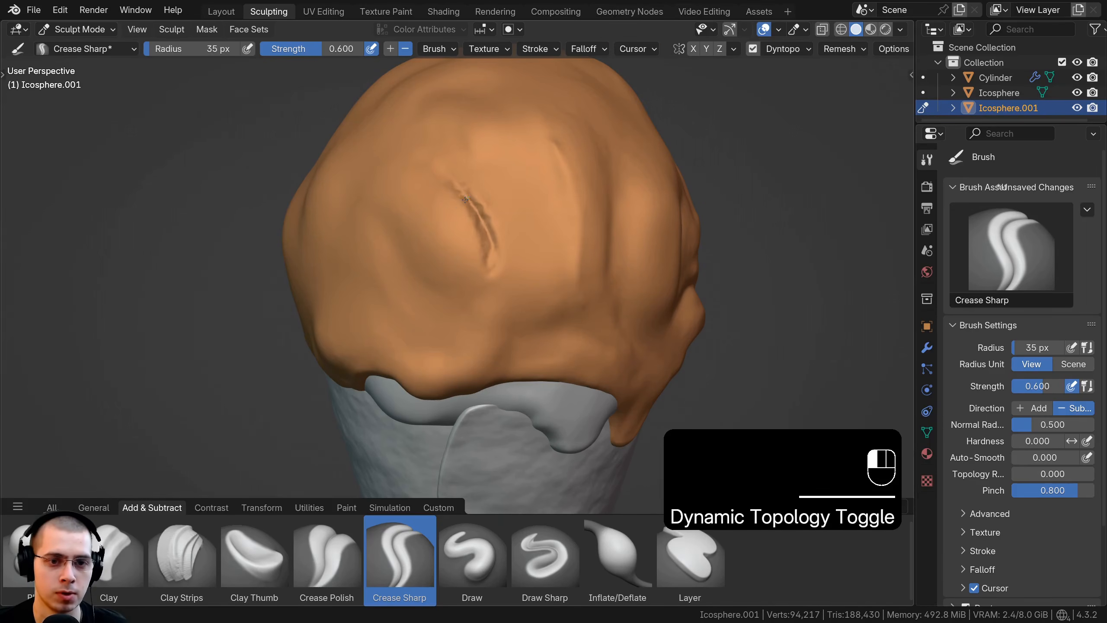
pyautogui.moveTo(465, 199); pyautogui.dragTo(455, 194)
pyautogui.keyDown('ctrl'); pyautogui.moveTo(454, 194); pyautogui.dragTo(458, 216, button='middle'); pyautogui.keyUp('ctrl')
pyautogui.moveTo(458, 216)
pyautogui.keyDown('shift'); pyautogui.mouseDown()
pyautogui.moveTo(485, 283)
pyautogui.moveTo(462, 260)
pyautogui.mouseUp(); pyautogui.keyUp('shift')
pyautogui.moveTo(438, 257)
pyautogui.mouseDown(button='middle')
pyautogui.moveTo(462, 230)
pyautogui.moveTo(447, 220)
pyautogui.moveTo(454, 175)
pyautogui.mouseUp(button='middle')
pyautogui.moveTo(576, 305); pyautogui.dragTo(495, 237, button='middle')
pyautogui.keyDown('ctrl'); pyautogui.moveTo(488, 232); pyautogui.dragTo(457, 217); pyautogui.keyUp('ctrl')
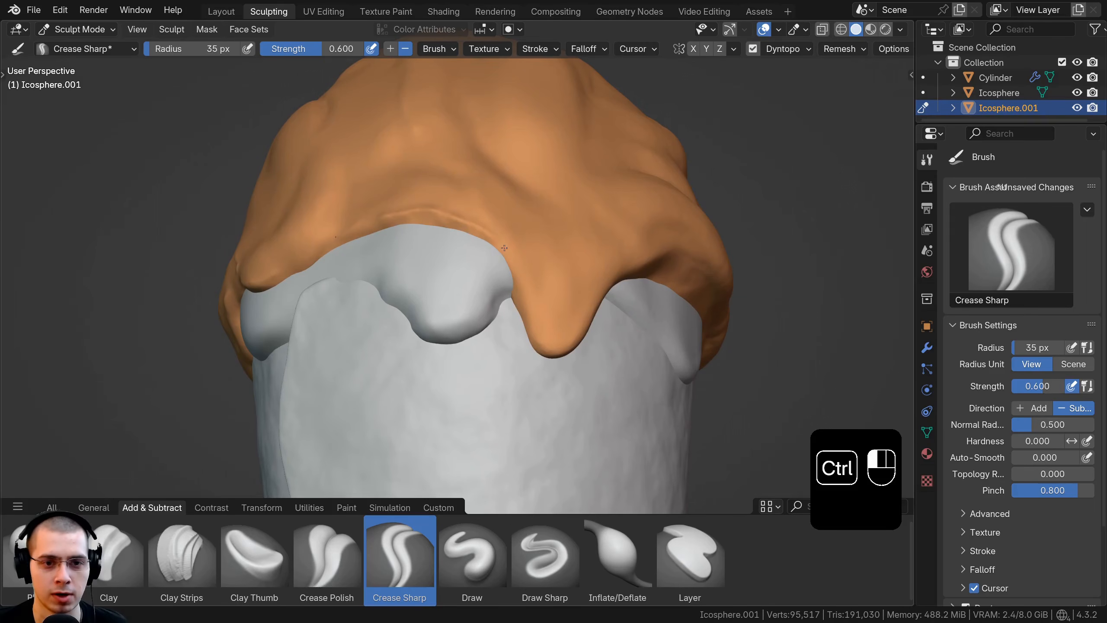
# Step: Carve creases into the folds above the outer layer's lower edge, around and beside the front drip
pyautogui.moveTo(551, 346); pyautogui.dragTo(500, 270, button='middle')
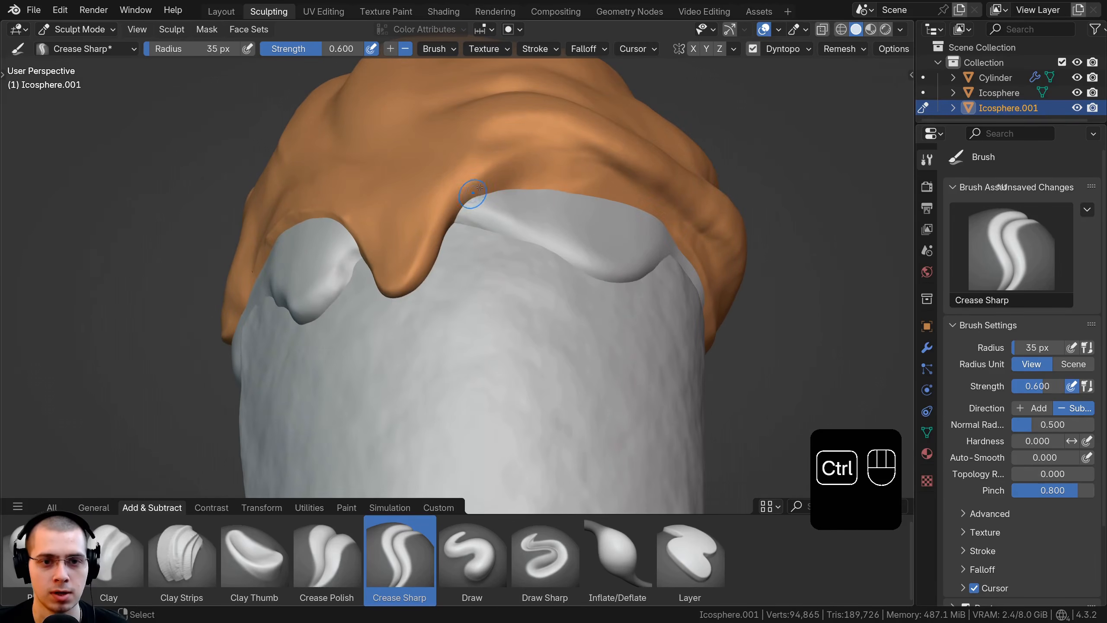
pyautogui.moveTo(530, 153); pyautogui.dragTo(408, 161, button='middle')
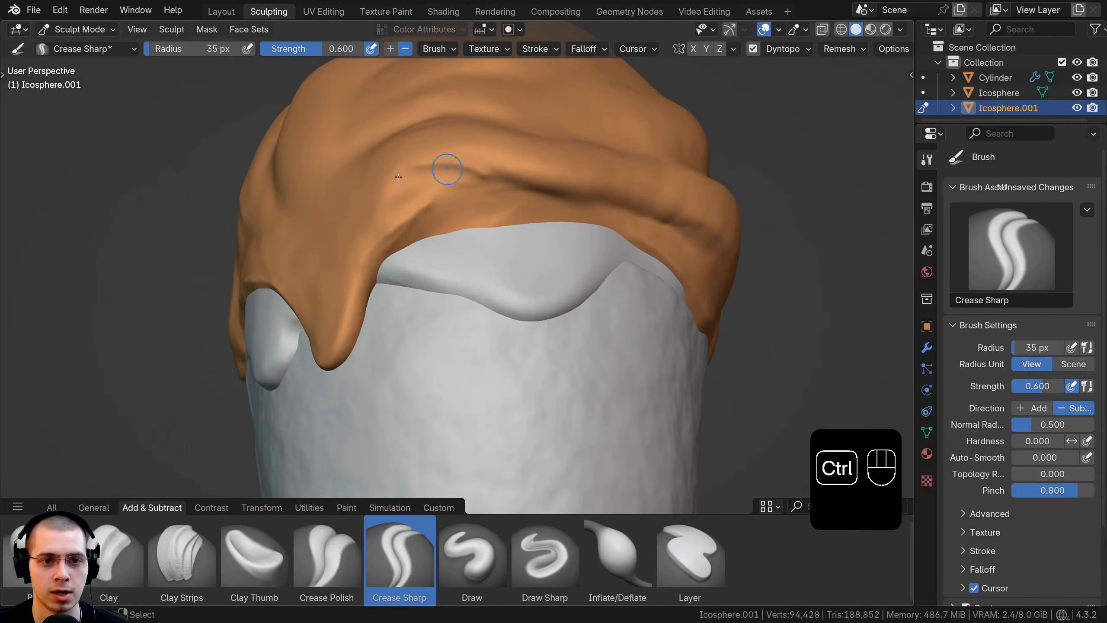
pyautogui.moveTo(512, 170)
pyautogui.keyDown('ctrl'); pyautogui.mouseDown(button='middle')
pyautogui.moveTo(516, 192)
pyautogui.moveTo(597, 234)
pyautogui.moveTo(578, 166)
pyautogui.moveTo(507, 211)
pyautogui.moveTo(510, 227)
pyautogui.mouseUp(button='middle'); pyautogui.keyUp('ctrl')
pyautogui.moveTo(509, 226)
pyautogui.mouseDown(button='middle')
pyautogui.moveTo(523, 274)
pyautogui.moveTo(491, 304)
pyautogui.moveTo(461, 236)
pyautogui.mouseUp(button='middle')
# Step: Switch to the Layout workspace, deselect everything and add a cube mesh
pyautogui.click(233, 15)
pyautogui.press('a')
pyautogui.press('a')
pyautogui.moveTo(283, 283)
pyautogui.mouseDown(button='middle')
pyautogui.moveTo(419, 339)
pyautogui.moveTo(467, 324)
pyautogui.moveTo(438, 323)
pyautogui.mouseUp(button='middle')
pyautogui.keyDown('shift'); pyautogui.moveTo(438, 322); pyautogui.dragTo(480, 279, button='middle'); pyautogui.keyUp('shift')
pyautogui.keyDown('shift'); pyautogui.moveTo(480, 279); pyautogui.dragTo(430, 171, button='middle'); pyautogui.keyUp('shift')
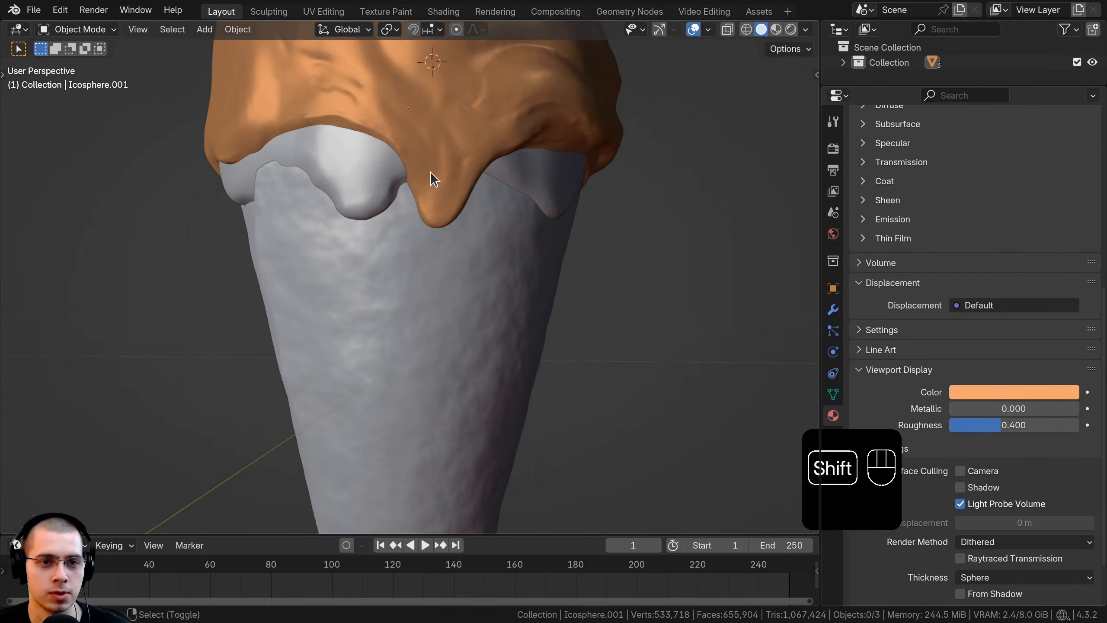
pyautogui.hotkey('shift', 'a')
pyautogui.moveTo(431, 171)
pyautogui.click(510, 188)
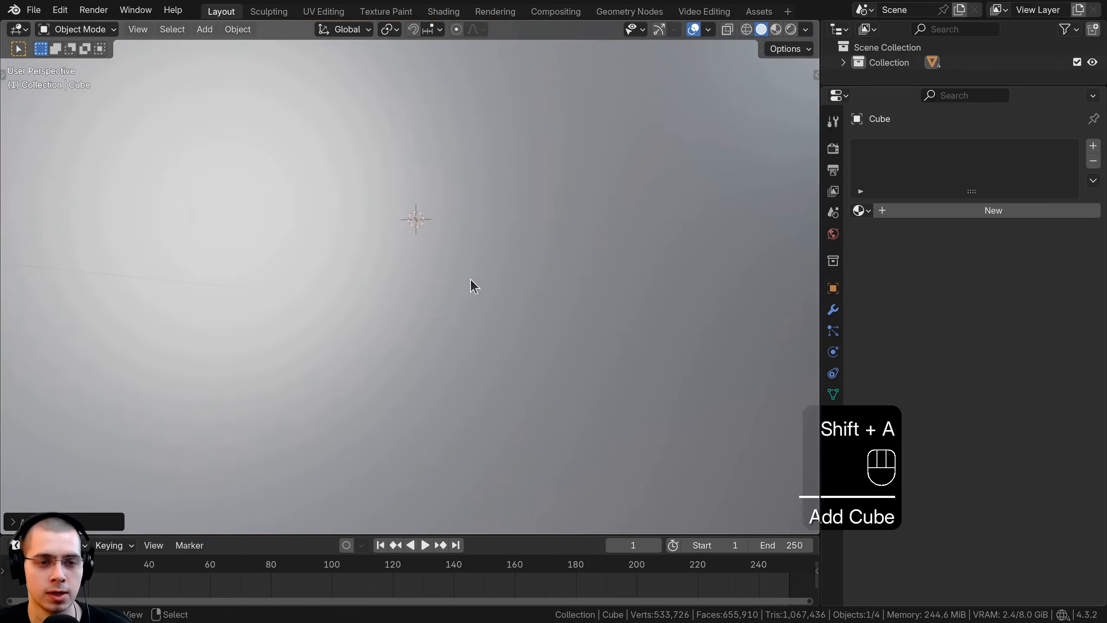
# Step: Scale the cube's mesh down in Edit Mode until it is much smaller than the ice cream scoop
pyautogui.scroll(-5, 618, 263)
pyautogui.press('Tab')
pyautogui.press('s')
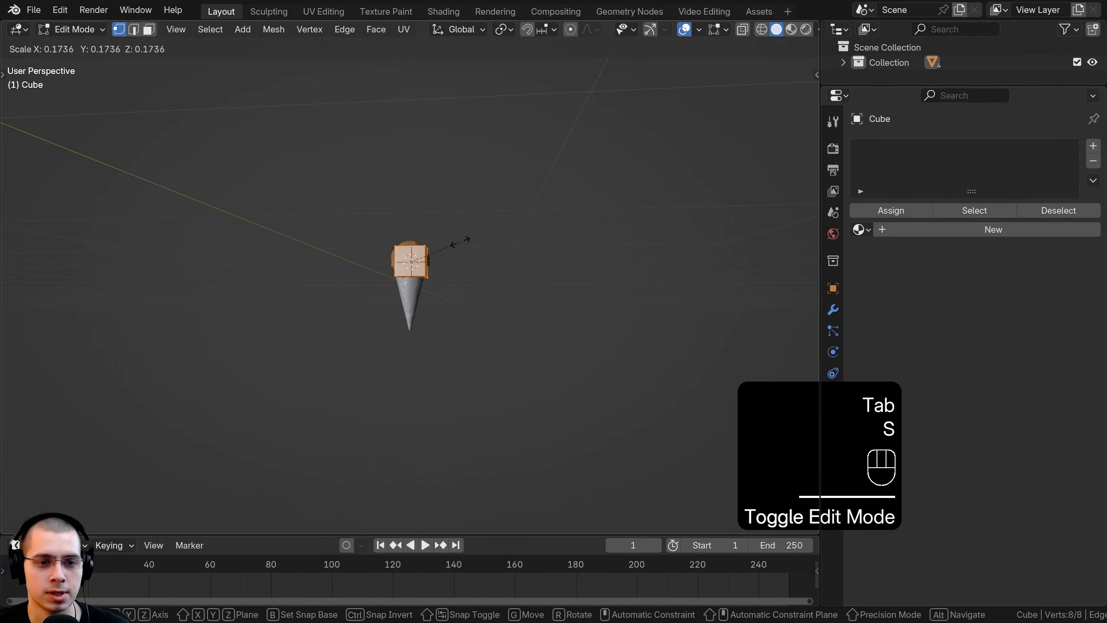
pyautogui.click(418, 259)
pyautogui.scroll(7, 417, 260)
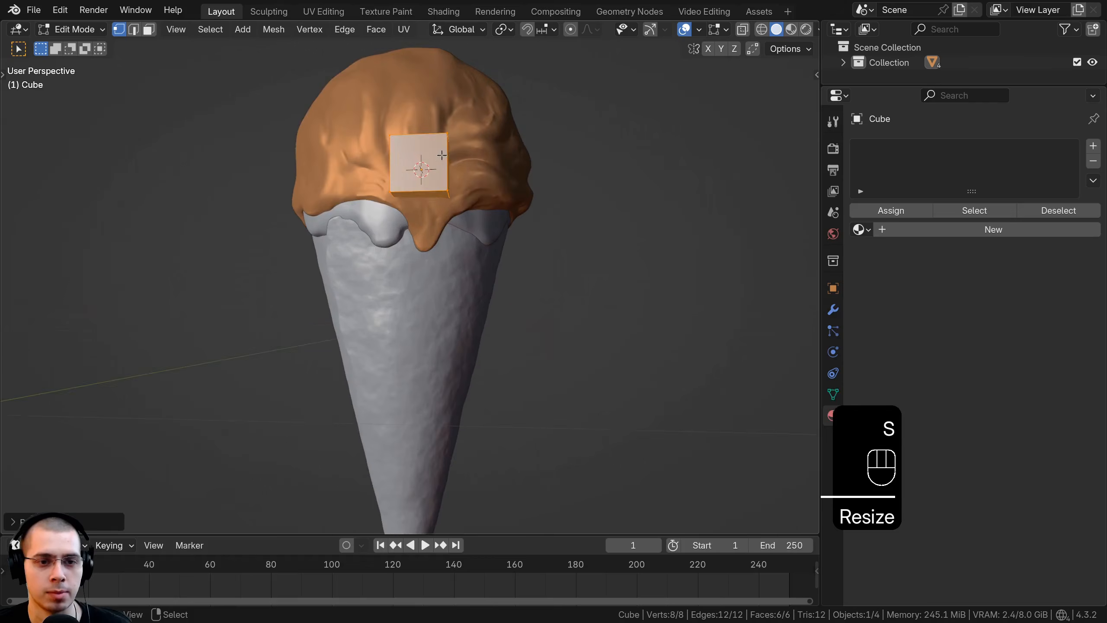
# Step: Move the cube object below the front drip and rotate it freely to sit against the cone's surface
pyautogui.press('Tab')
pyautogui.press('g')
pyautogui.click(440, 247)
pyautogui.moveTo(440, 247); pyautogui.dragTo(584, 197, button='middle')
pyautogui.press('r')
pyautogui.press('r')
pyautogui.click(327, 281)
pyautogui.press('g')
pyautogui.click(354, 275)
# Step: Shrink the cube's mesh further in Edit Mode and stretch it along Z into a tall narrow block
pyautogui.scroll(2, 599, 186)
pyautogui.press('Tab')
pyautogui.press('s')
pyautogui.click(456, 256)
pyautogui.press('s')
pyautogui.press('z')
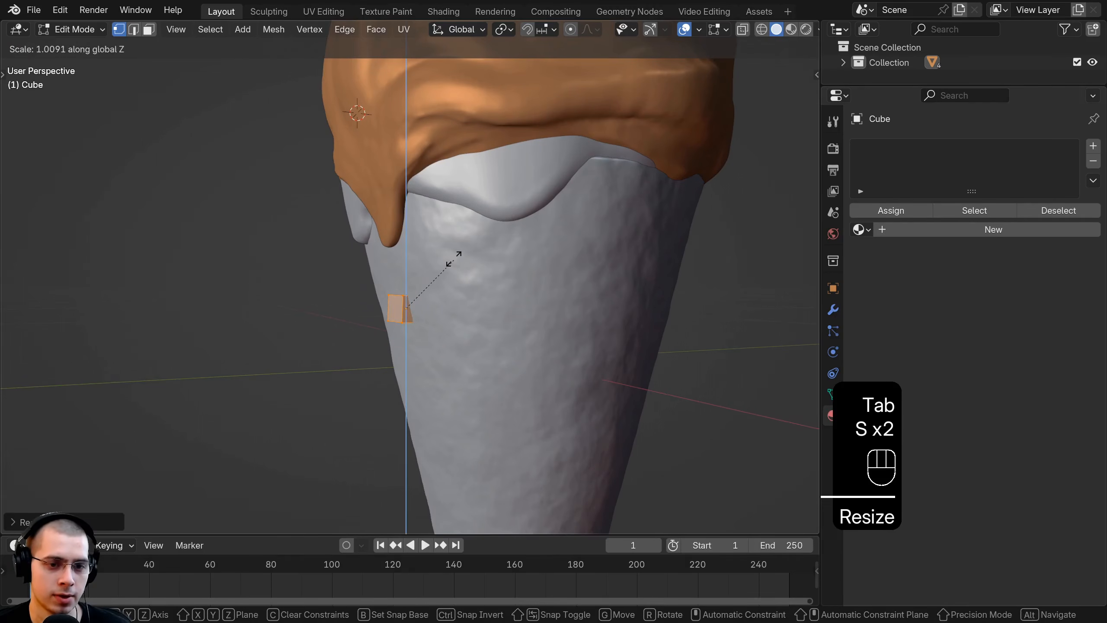
pyautogui.click(466, 117)
# Step: Rotate the block to match the cone's slope and move it against the cone wall below the front drip
pyautogui.moveTo(466, 117); pyautogui.dragTo(408, 153, button='middle')
pyautogui.press('r')
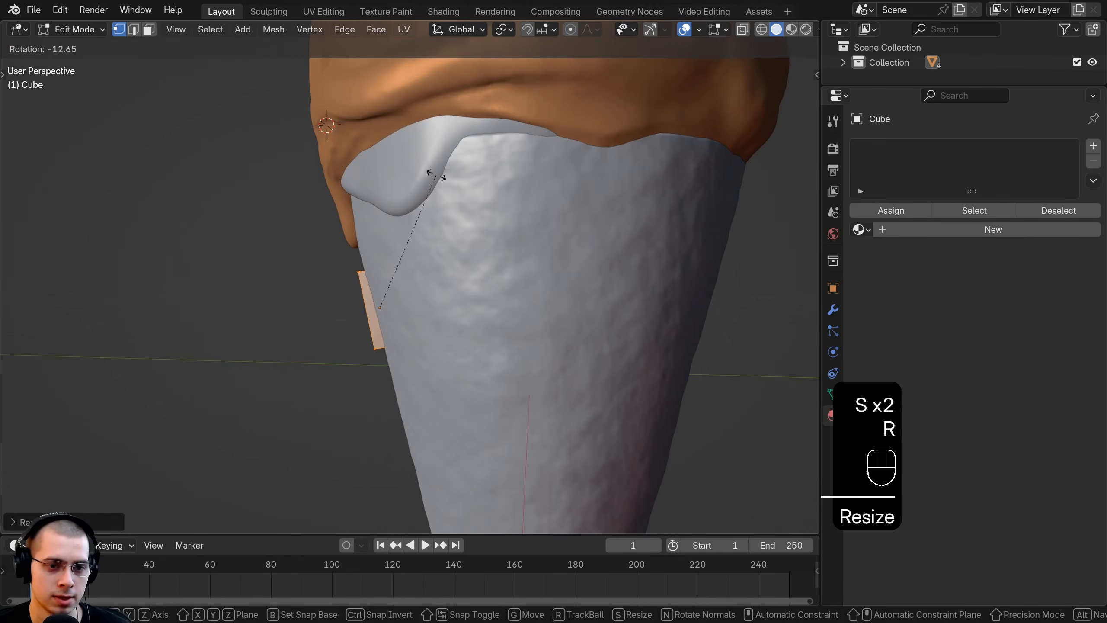
pyautogui.click(429, 175)
pyautogui.press('g')
pyautogui.click(422, 200)
pyautogui.moveTo(422, 199); pyautogui.dragTo(496, 315, button='middle')
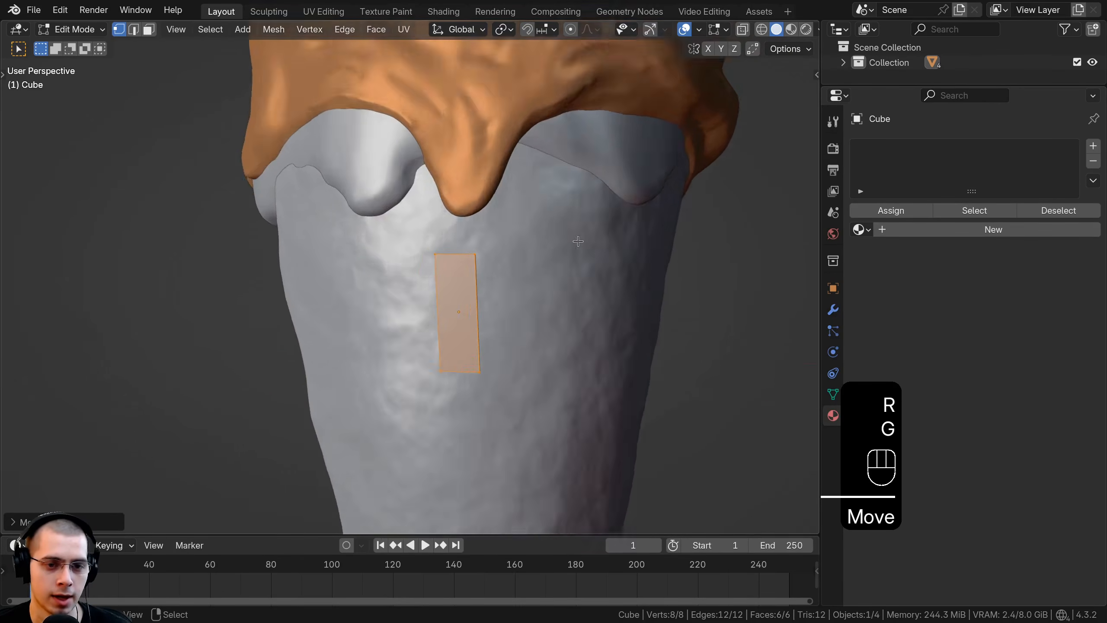
# Step: Add three evenly spaced horizontal loop cuts across the block
pyautogui.hotkey('ctrl', 'r')
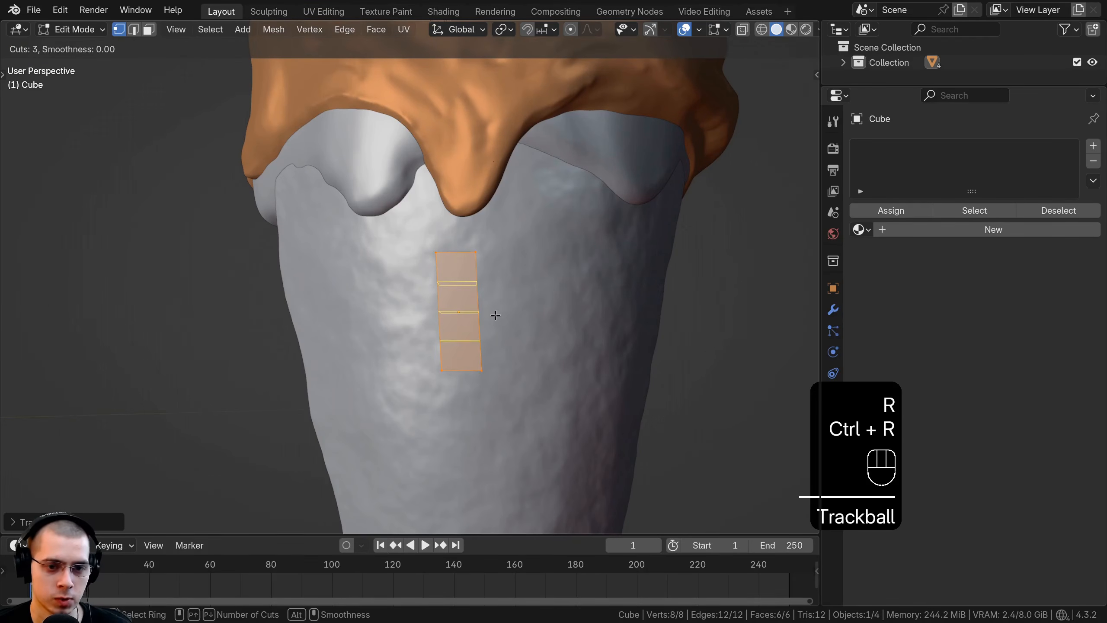
pyautogui.click(496, 315)
pyautogui.rightClick(511, 289)
# Step: Return to Object Mode and adjust the block's rotation and position on the cone below the front drip
pyautogui.moveTo(512, 289); pyautogui.dragTo(442, 243, button='middle')
pyautogui.press('Tab')
pyautogui.press('r')
pyautogui.press('g')
pyautogui.keyDown('ctrl'); pyautogui.click(517, 230); pyautogui.keyUp('ctrl')
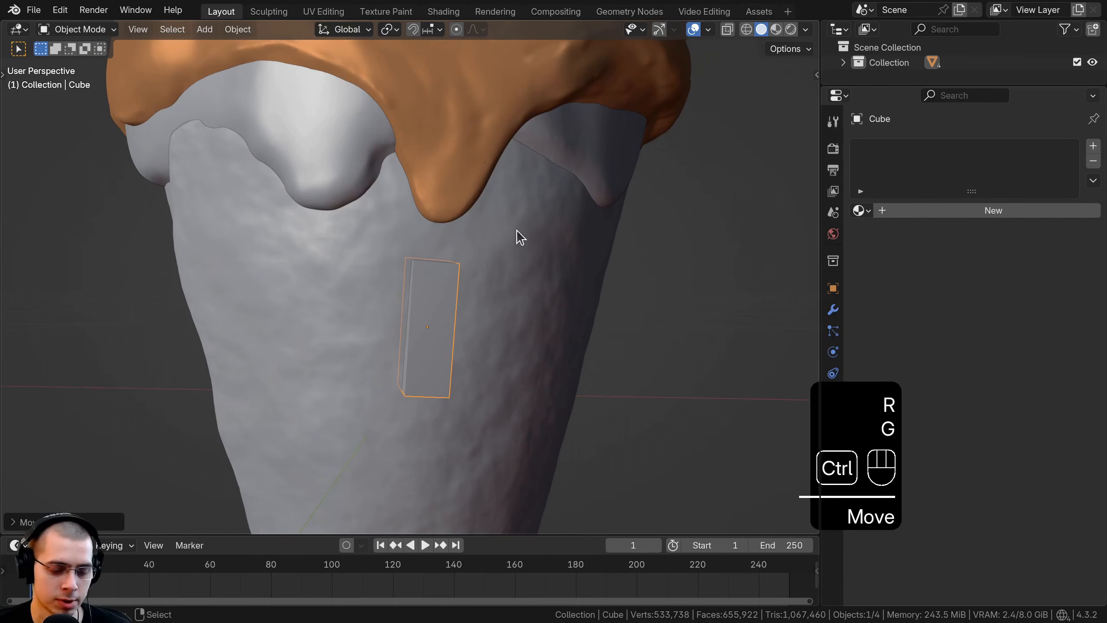
# Step: Round the block with a level 3 Subdivision modifier, apply the modifier, and apply the object's rotation and scale
pyautogui.hotkey('ctrl', '3')
pyautogui.moveTo(516, 230); pyautogui.dragTo(523, 314, button='middle')
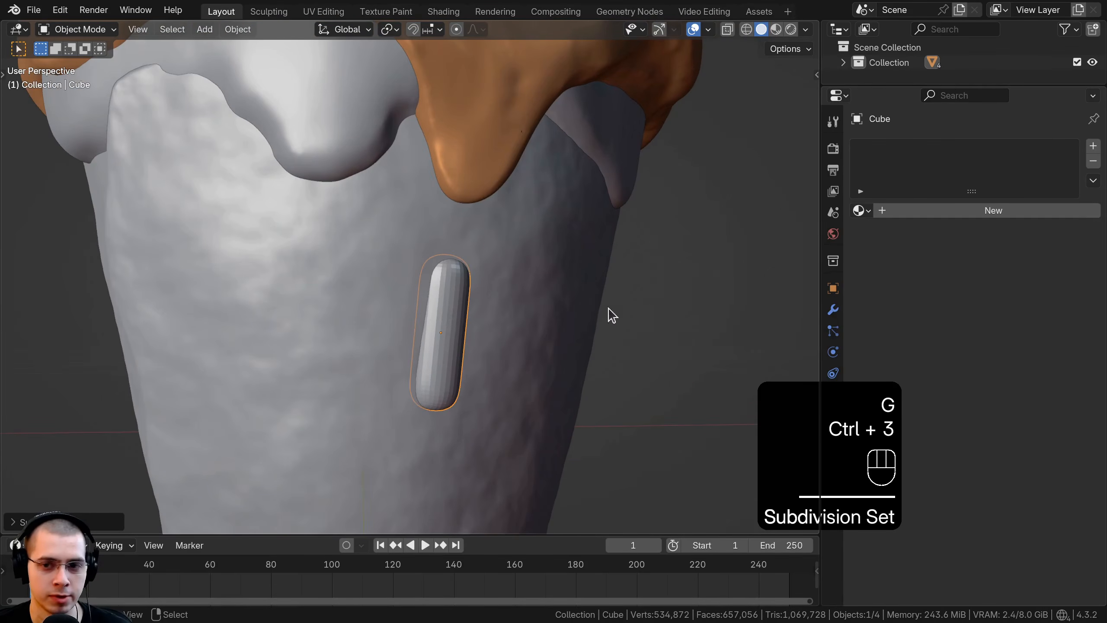
pyautogui.click(831, 310)
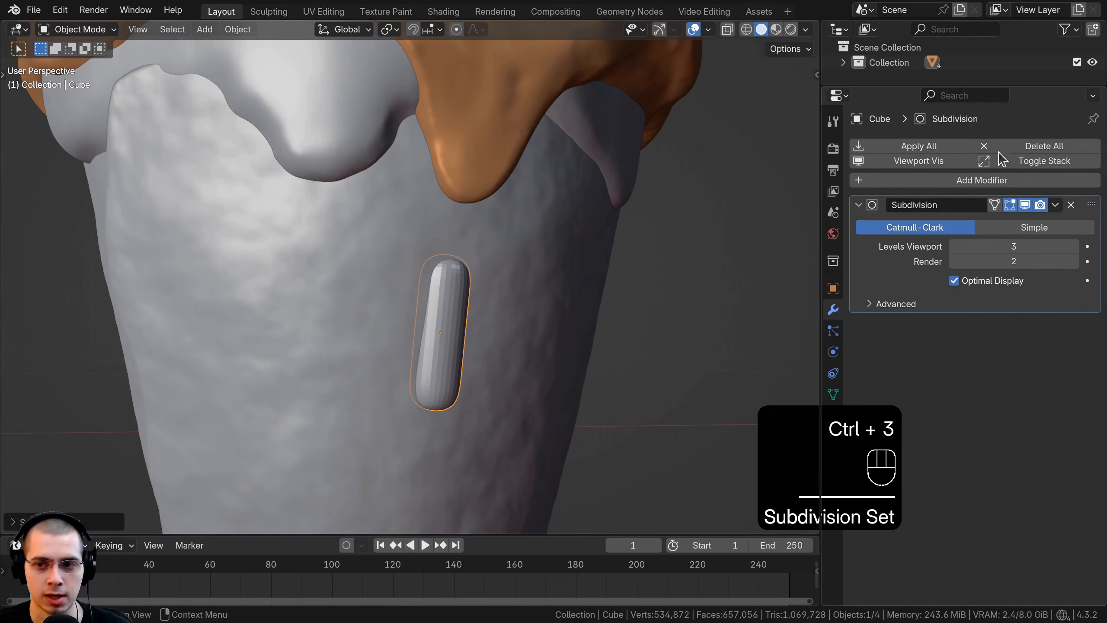
pyautogui.click(1057, 205)
pyautogui.click(987, 221)
pyautogui.hotkey('ctrl', 'a')
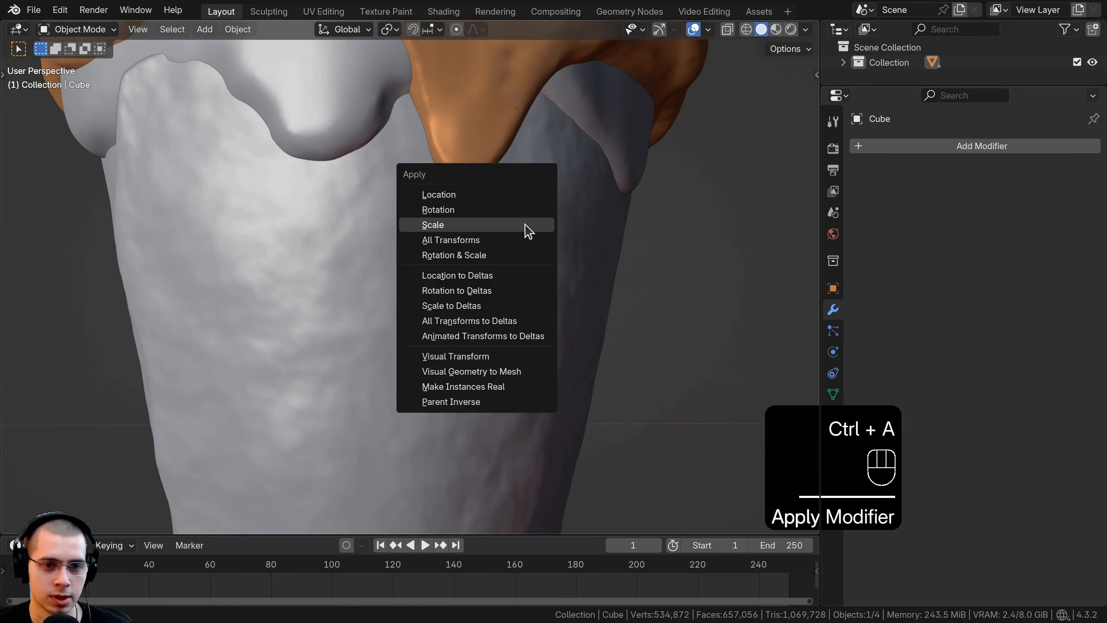
pyautogui.click(456, 259)
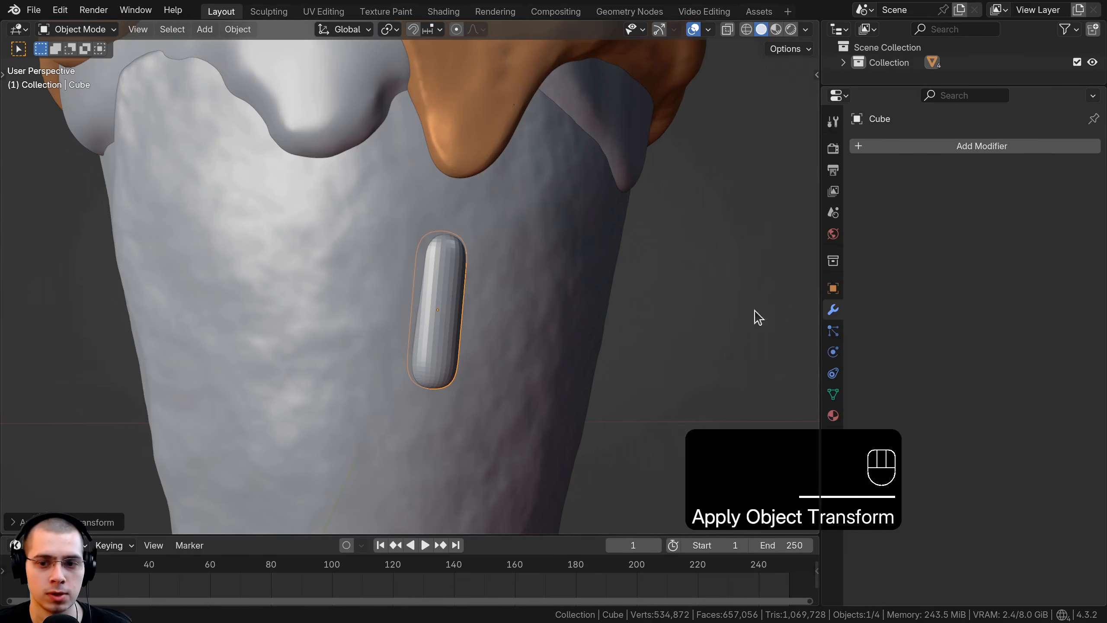
# Step: Switch to the Sculpting workspace and enable Dyntopo for the rounded strip on the cone
pyautogui.click(268, 11)
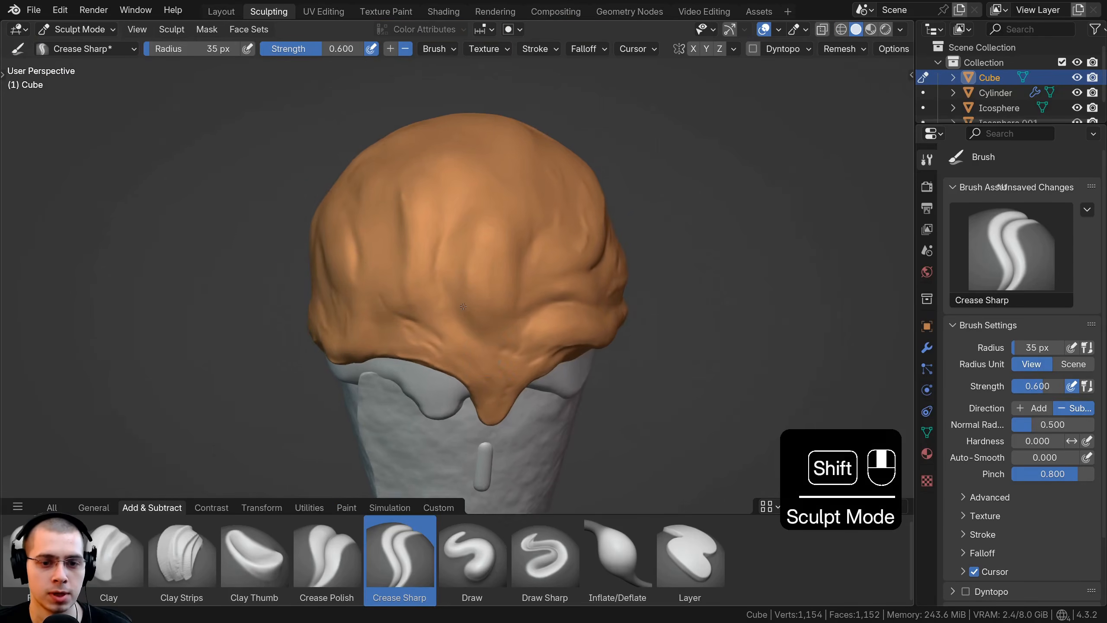
pyautogui.keyDown('shift'); pyautogui.moveTo(458, 497); pyautogui.dragTo(457, 258, button='middle'); pyautogui.keyUp('shift')
pyautogui.scroll(5, 458, 262)
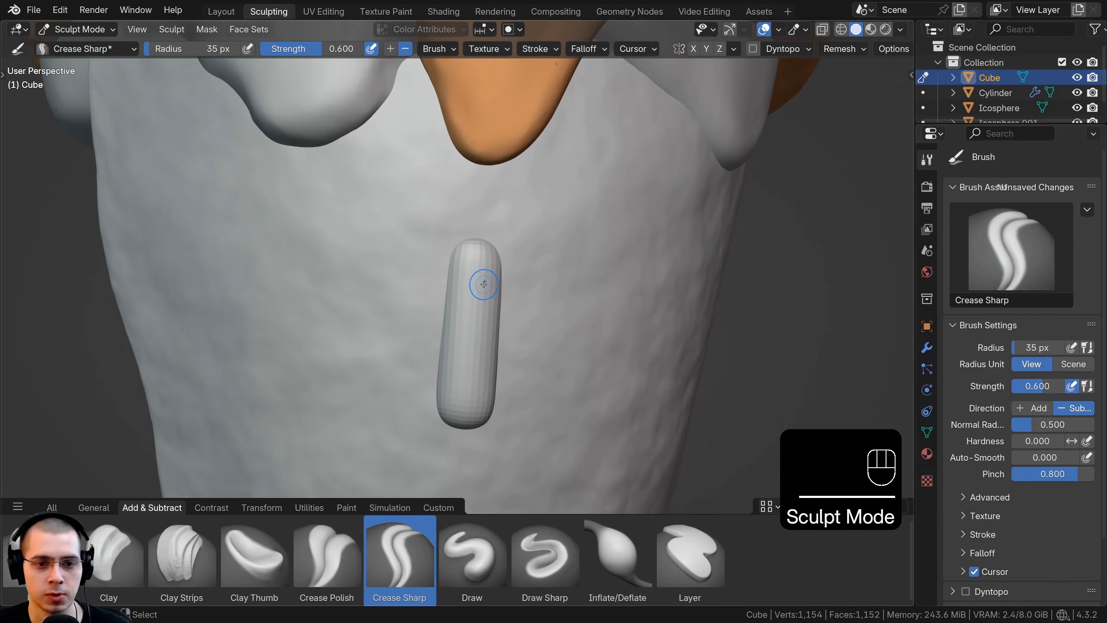
pyautogui.click(759, 48)
pyautogui.click(741, 72)
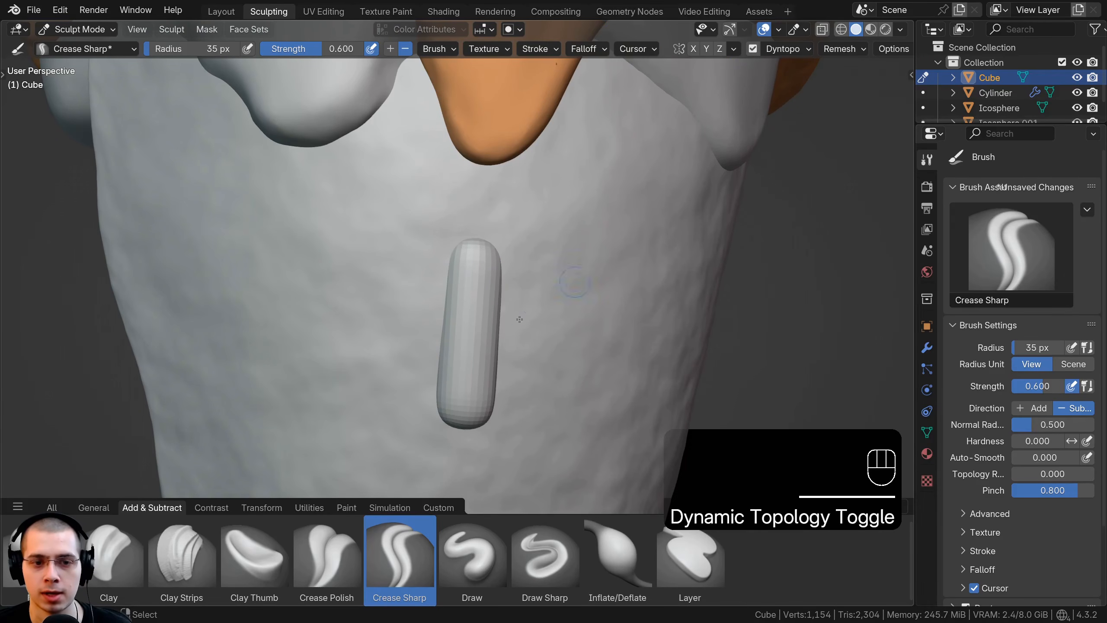
# Step: Use the Grab brush with a 245 px radius to bend the strip and taper its lower end like a running drip
pyautogui.press('g')
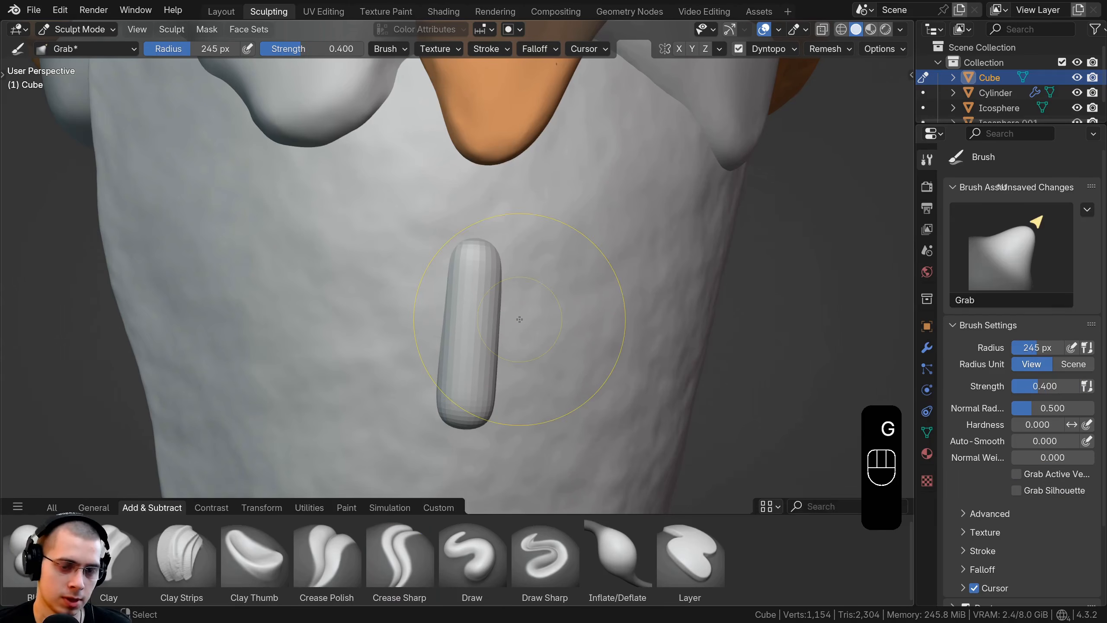
pyautogui.moveTo(467, 260); pyautogui.dragTo(465, 260)
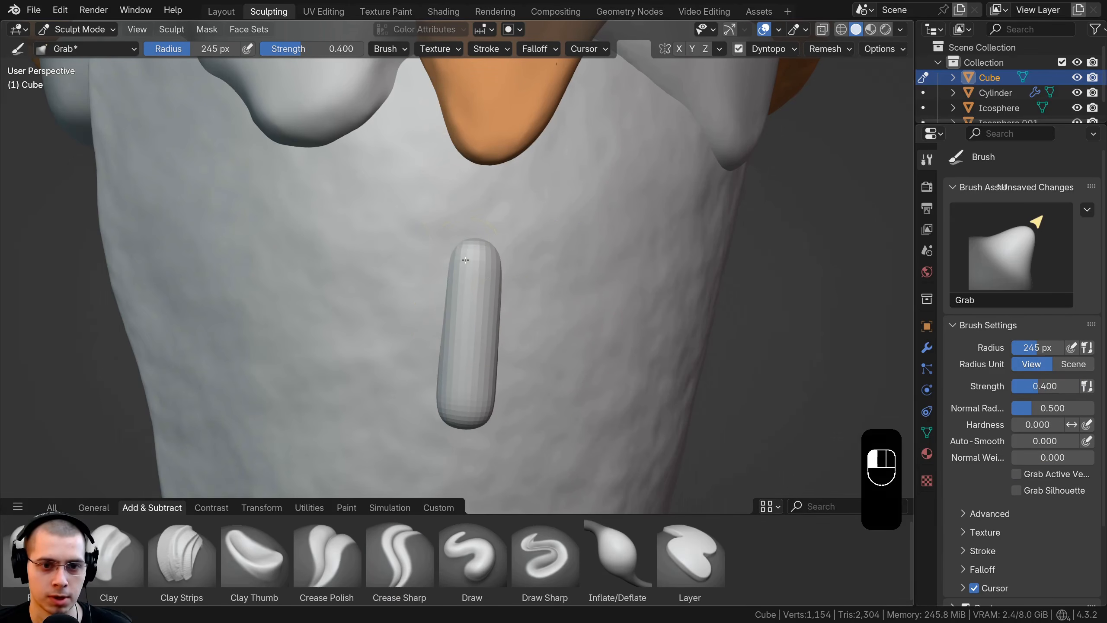
pyautogui.keyDown('ctrl'); pyautogui.moveTo(470, 210); pyautogui.dragTo(484, 238, button='middle'); pyautogui.keyUp('ctrl')
pyautogui.moveTo(476, 278); pyautogui.dragTo(469, 235, button='middle')
pyautogui.moveTo(463, 335); pyautogui.dragTo(465, 349)
pyautogui.keyDown('ctrl'); pyautogui.moveTo(456, 265); pyautogui.dragTo(455, 247, button='middle'); pyautogui.keyUp('ctrl')
pyautogui.moveTo(455, 264); pyautogui.dragTo(440, 265)
pyautogui.moveTo(478, 196); pyautogui.dragTo(479, 175)
pyautogui.keyDown('shift'); pyautogui.moveTo(444, 338); pyautogui.dragTo(439, 279, button='middle'); pyautogui.keyUp('shift')
pyautogui.keyDown('ctrl'); pyautogui.moveTo(440, 279); pyautogui.dragTo(431, 245, button='middle'); pyautogui.keyUp('ctrl')
pyautogui.moveTo(461, 340); pyautogui.dragTo(477, 343)
pyautogui.moveTo(527, 349); pyautogui.dragTo(510, 342)
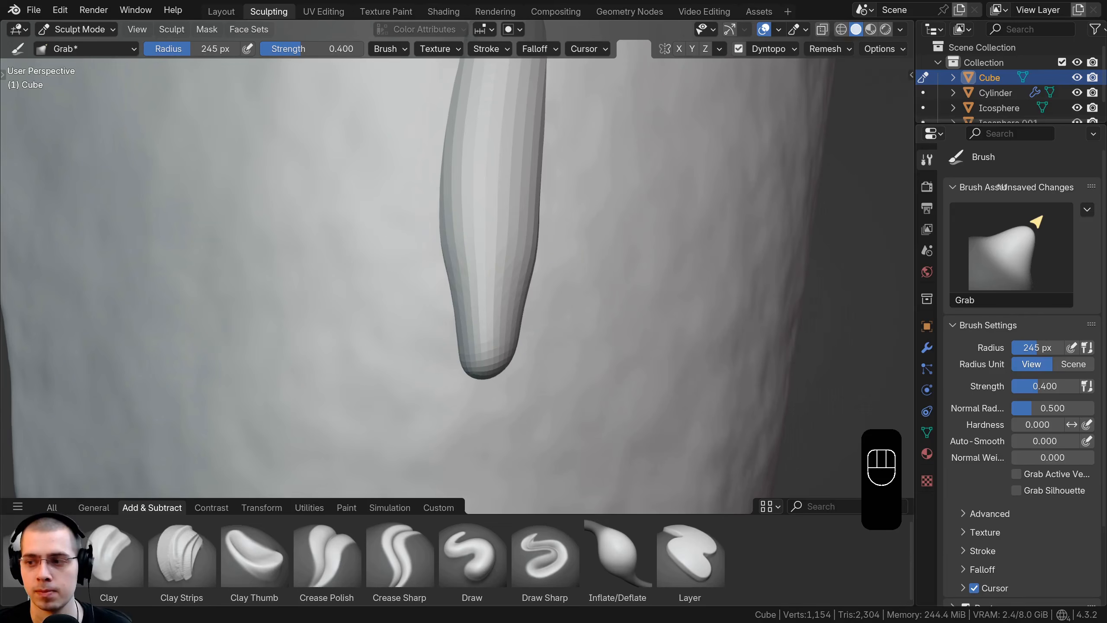
# Step: Widen and shape the strip's upper end with the Grab brush
pyautogui.keyDown('shift'); pyautogui.moveTo(492, 122); pyautogui.dragTo(420, 405, button='middle'); pyautogui.keyUp('shift')
pyautogui.moveTo(429, 264); pyautogui.dragTo(405, 257)
pyautogui.moveTo(462, 261); pyautogui.dragTo(501, 260)
pyautogui.moveTo(423, 251); pyautogui.dragTo(397, 245)
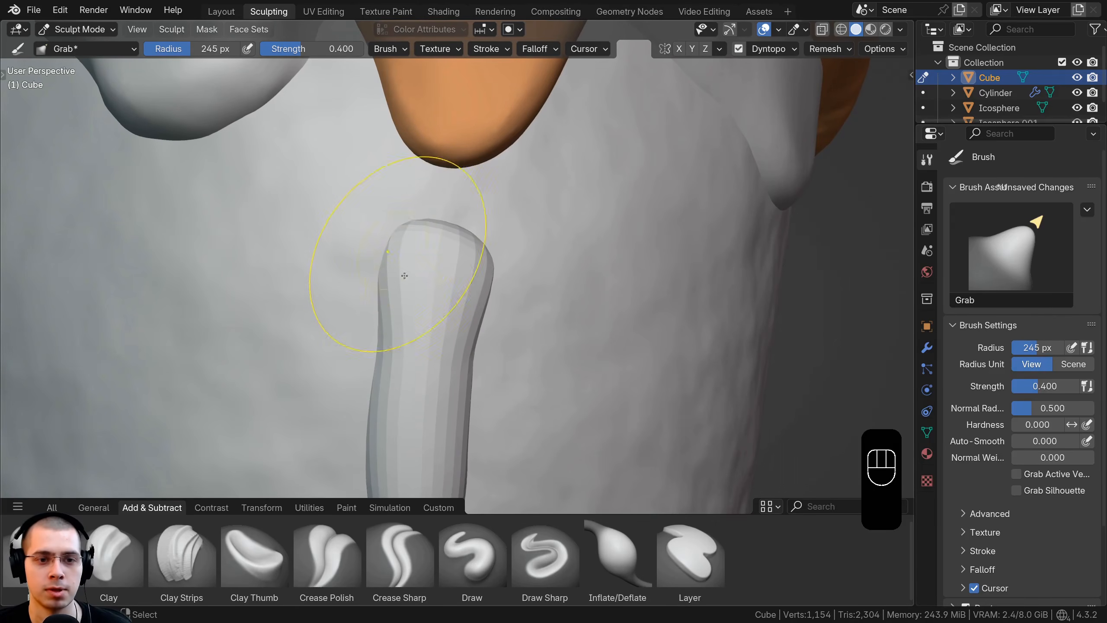
pyautogui.keyDown('shift'); pyautogui.moveTo(405, 331); pyautogui.dragTo(410, 131, button='middle'); pyautogui.keyUp('shift')
pyautogui.keyDown('ctrl'); pyautogui.moveTo(409, 131); pyautogui.dragTo(406, 192, button='middle'); pyautogui.keyUp('ctrl')
# Step: Work along the strip's front with the Clay Strips brush at 53 px radius and smooth the surface
pyautogui.click(188, 540)
pyautogui.moveTo(497, 181)
pyautogui.keyDown('shift'); pyautogui.mouseDown(button='middle')
pyautogui.moveTo(462, 240)
pyautogui.moveTo(455, 218)
pyautogui.mouseUp(button='middle'); pyautogui.keyUp('shift')
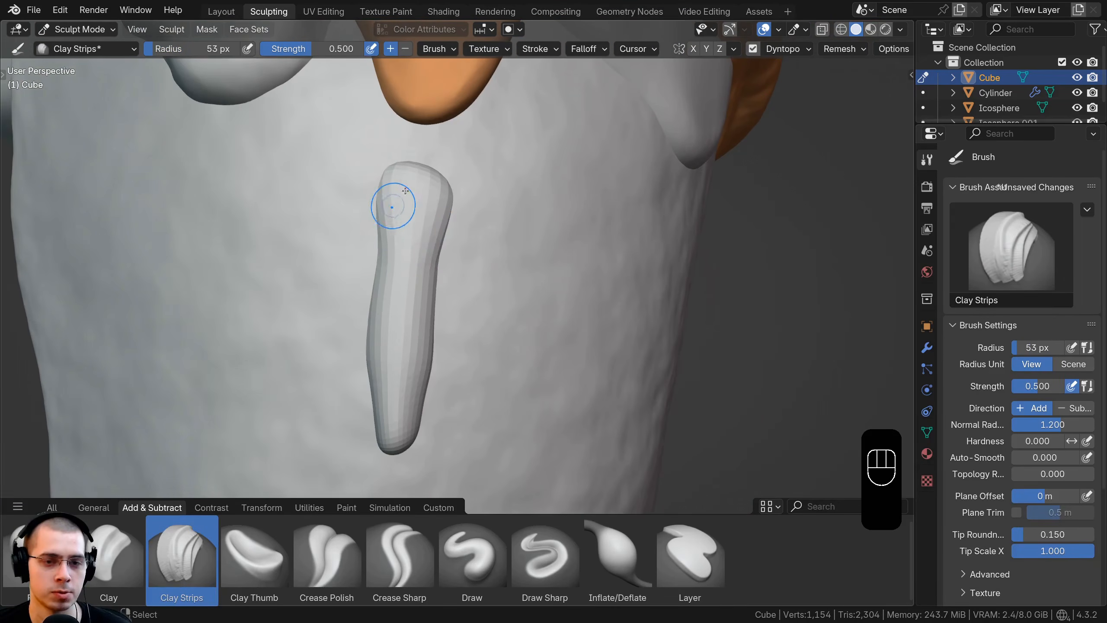
pyautogui.moveTo(419, 227); pyautogui.dragTo(417, 279)
pyautogui.keyDown('shift'); pyautogui.moveTo(417, 279); pyautogui.dragTo(420, 223, button='middle'); pyautogui.keyUp('shift')
pyautogui.moveTo(420, 224); pyautogui.dragTo(417, 303)
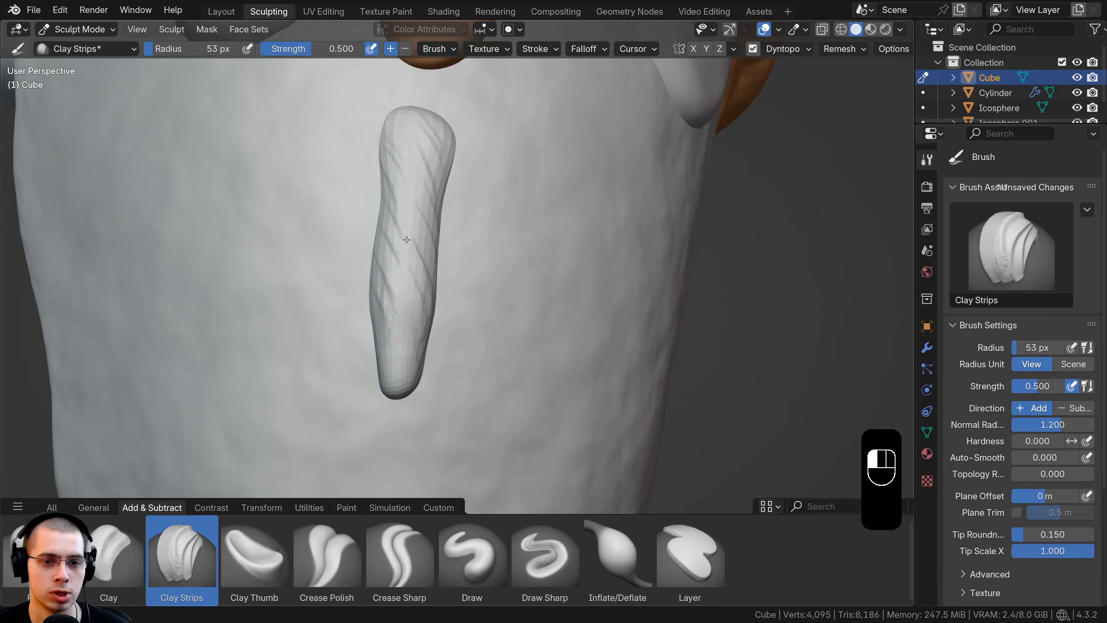
pyautogui.moveTo(406, 240); pyautogui.dragTo(408, 248)
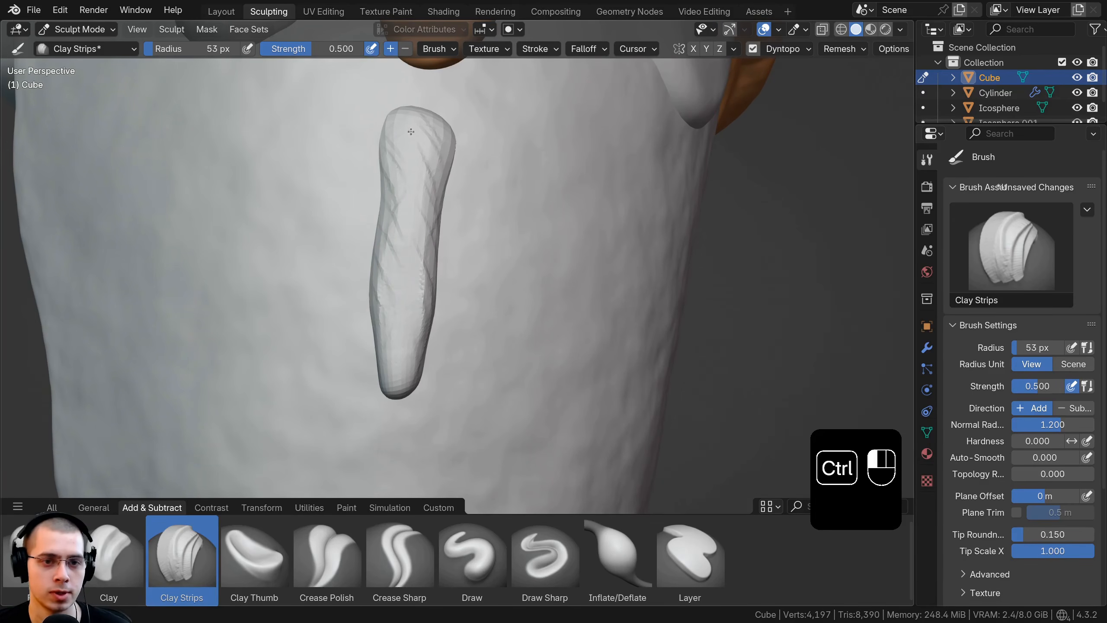
pyautogui.keyDown('ctrl'); pyautogui.moveTo(403, 292); pyautogui.dragTo(412, 310, button='middle'); pyautogui.keyUp('ctrl')
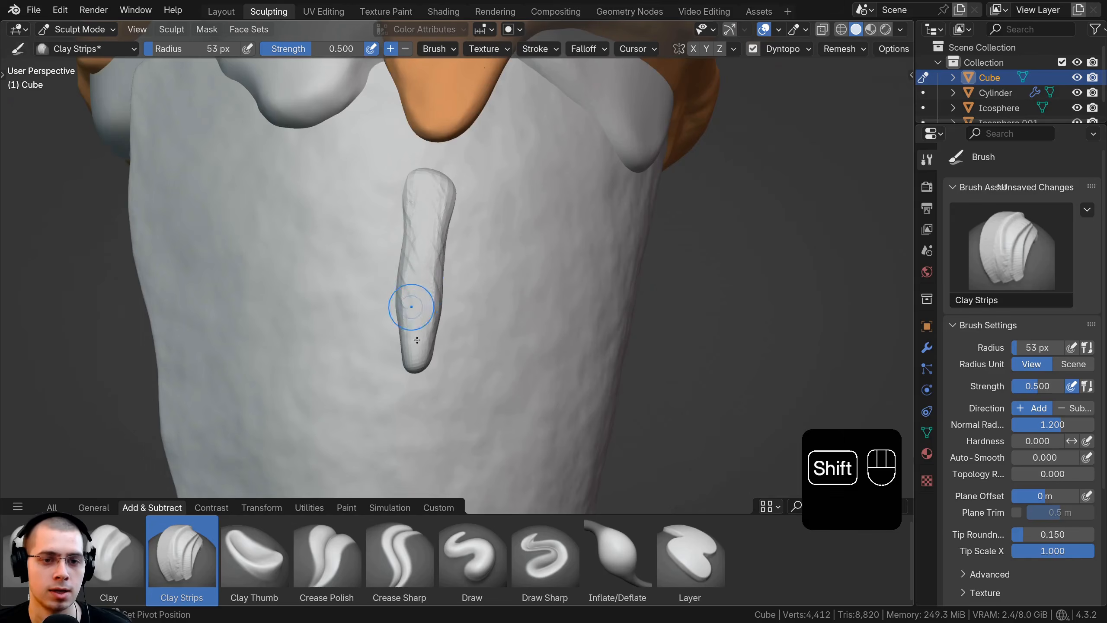
pyautogui.moveTo(424, 189)
pyautogui.keyDown('shift'); pyautogui.mouseDown()
pyautogui.moveTo(413, 356)
pyautogui.moveTo(421, 312)
pyautogui.mouseUp(); pyautogui.keyUp('shift')
# Step: Carve a notch into one side of the strip below its upper end with the Clay Strips brush
pyautogui.scroll(2, 420, 306)
pyautogui.scroll(2, 418, 231)
pyautogui.moveTo(418, 230); pyautogui.dragTo(458, 210, button='middle')
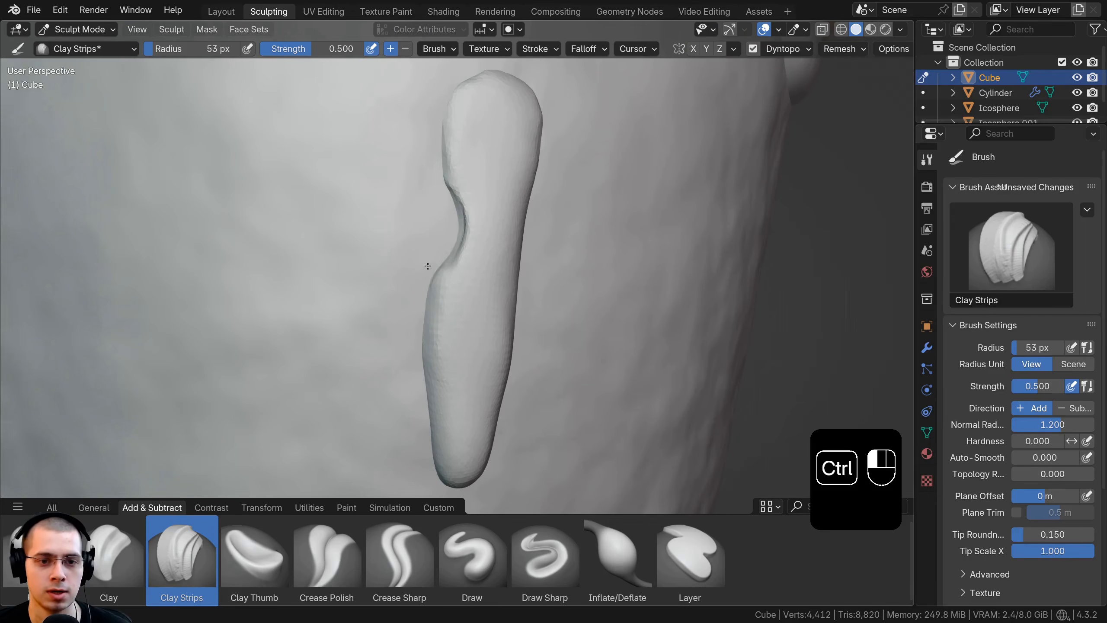
# Step: Build up a bulge on the opposite side of the strip's lower half with Clay Strips and smooth it
pyautogui.moveTo(315, 222); pyautogui.dragTo(324, 283)
pyautogui.keyDown('ctrl'); pyautogui.moveTo(307, 258); pyautogui.dragTo(307, 292); pyautogui.keyUp('ctrl')
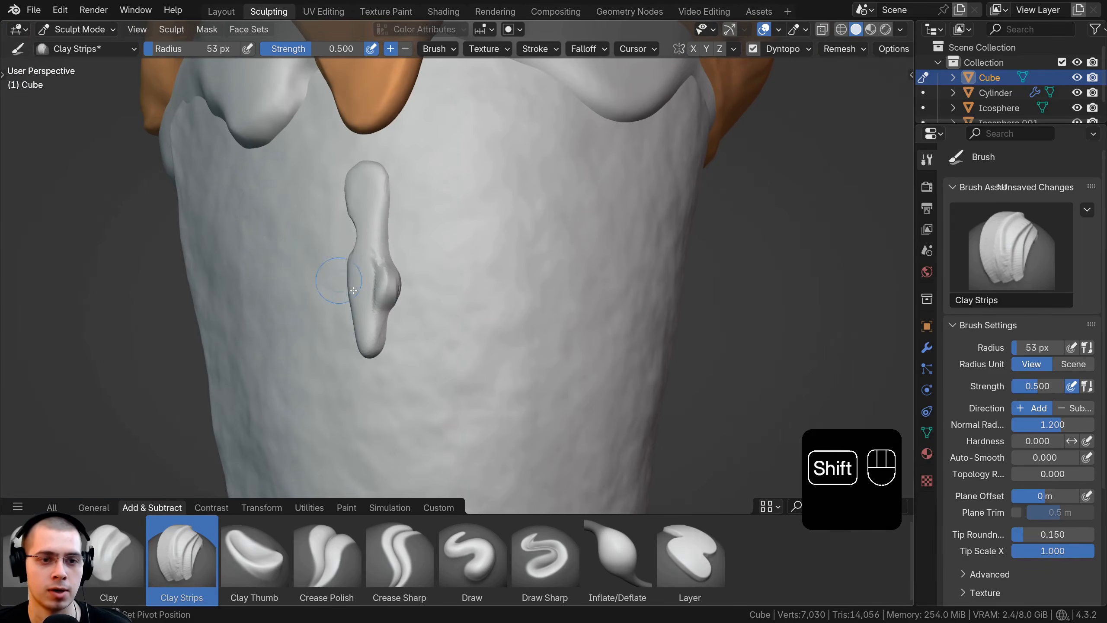
pyautogui.moveTo(376, 262)
pyautogui.keyDown('shift'); pyautogui.mouseDown()
pyautogui.moveTo(379, 290)
pyautogui.moveTo(380, 270)
pyautogui.mouseUp(); pyautogui.keyUp('shift')
pyautogui.moveTo(375, 266); pyautogui.dragTo(427, 267, button='middle')
pyautogui.keyDown('shift'); pyautogui.moveTo(443, 264); pyautogui.dragTo(454, 298); pyautogui.keyUp('shift')
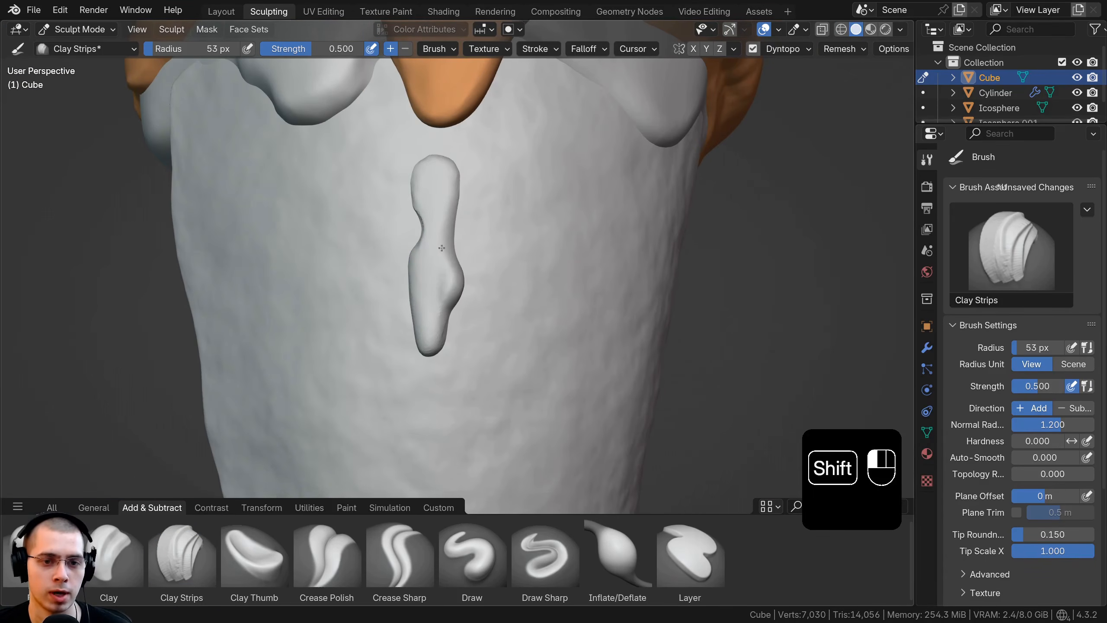
# Step: Refine the strip's lower bulge, narrow middle and rounded upper end with Clay Strips, smoothing out the stroke marks
pyautogui.keyDown('ctrl'); pyautogui.moveTo(441, 248); pyautogui.dragTo(510, 260, button='middle'); pyautogui.keyUp('ctrl')
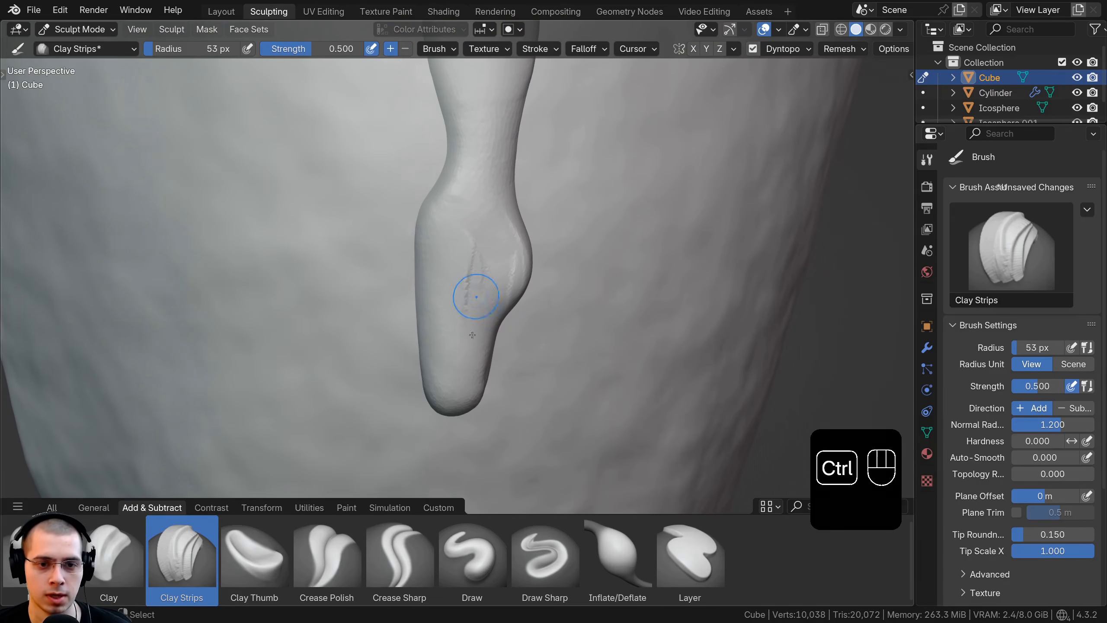
pyautogui.keyDown('ctrl'); pyautogui.moveTo(452, 325); pyautogui.dragTo(454, 335); pyautogui.keyUp('ctrl')
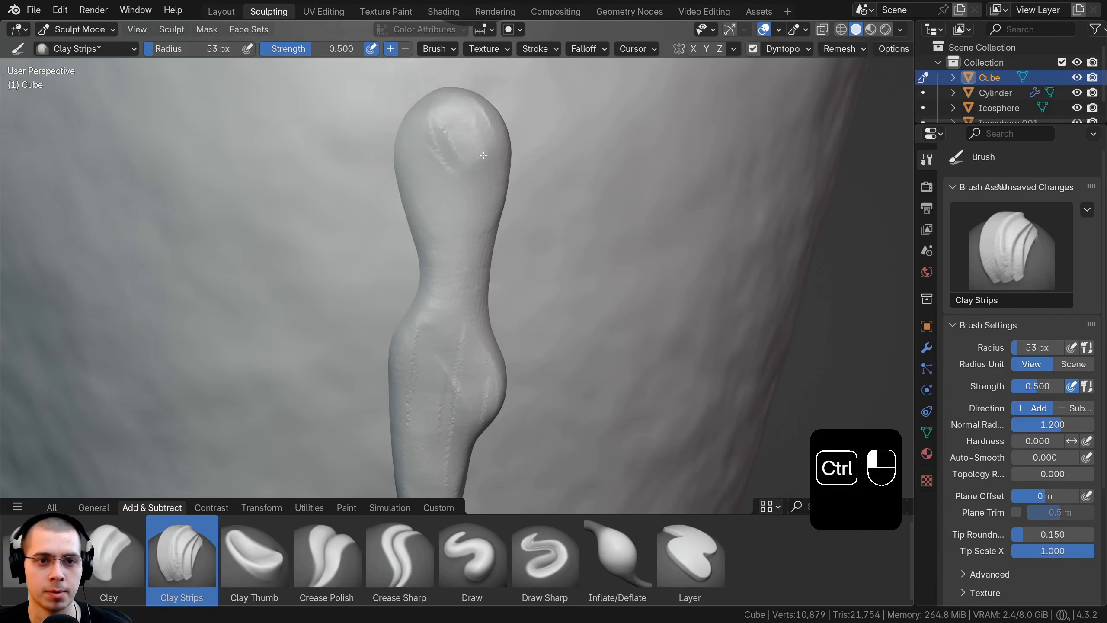
pyautogui.keyDown('ctrl'); pyautogui.moveTo(454, 183); pyautogui.dragTo(458, 205, button='middle'); pyautogui.keyUp('ctrl')
pyautogui.keyDown('shift'); pyautogui.moveTo(459, 184); pyautogui.dragTo(473, 201); pyautogui.keyUp('shift')
pyautogui.keyDown('shift'); pyautogui.moveTo(464, 398); pyautogui.dragTo(453, 349); pyautogui.keyUp('shift')
pyautogui.keyDown('ctrl'); pyautogui.moveTo(454, 275); pyautogui.dragTo(452, 307, button='middle'); pyautogui.keyUp('ctrl')
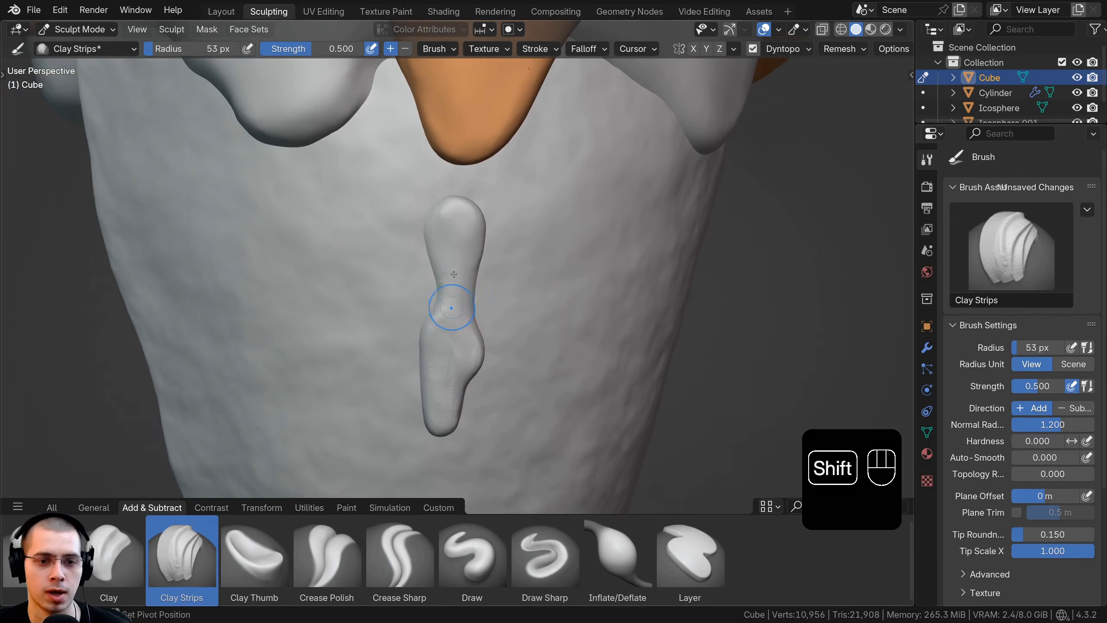
pyautogui.keyDown('shift'); pyautogui.moveTo(451, 307); pyautogui.dragTo(464, 292); pyautogui.keyUp('shift')
pyautogui.moveTo(465, 291)
pyautogui.mouseDown(button='middle')
pyautogui.moveTo(406, 295)
pyautogui.moveTo(445, 266)
pyautogui.moveTo(562, 271)
pyautogui.moveTo(468, 304)
pyautogui.mouseUp(button='middle')
# Step: Return to the Layout workspace in Object Mode and shade the drip strip smooth
pyautogui.press('g')
pyautogui.scroll(-2, 432, 203)
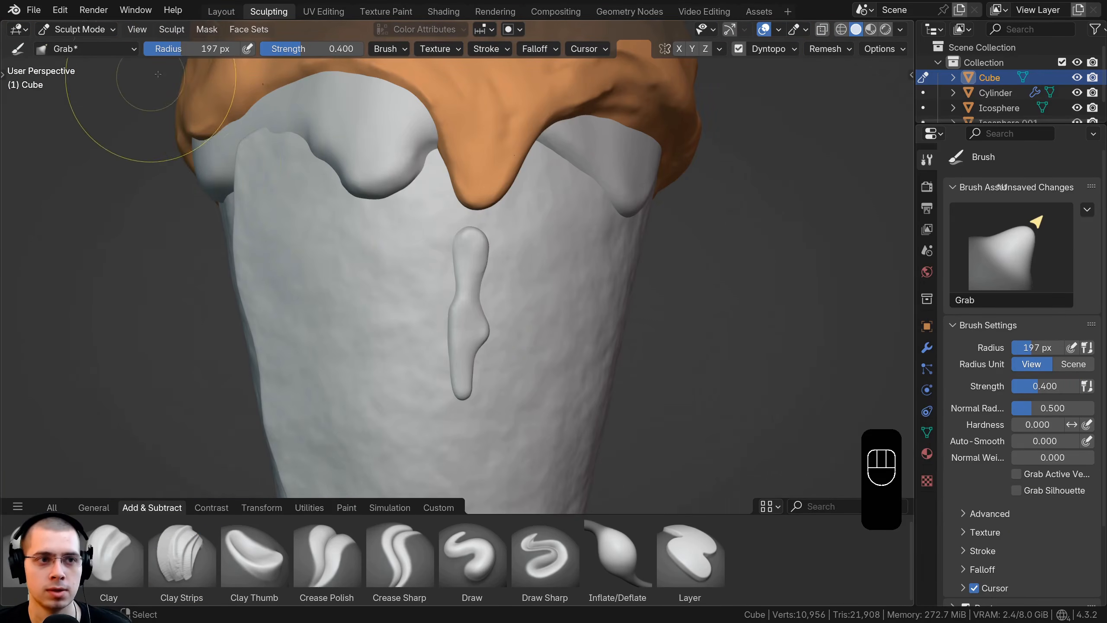
pyautogui.click(220, 12)
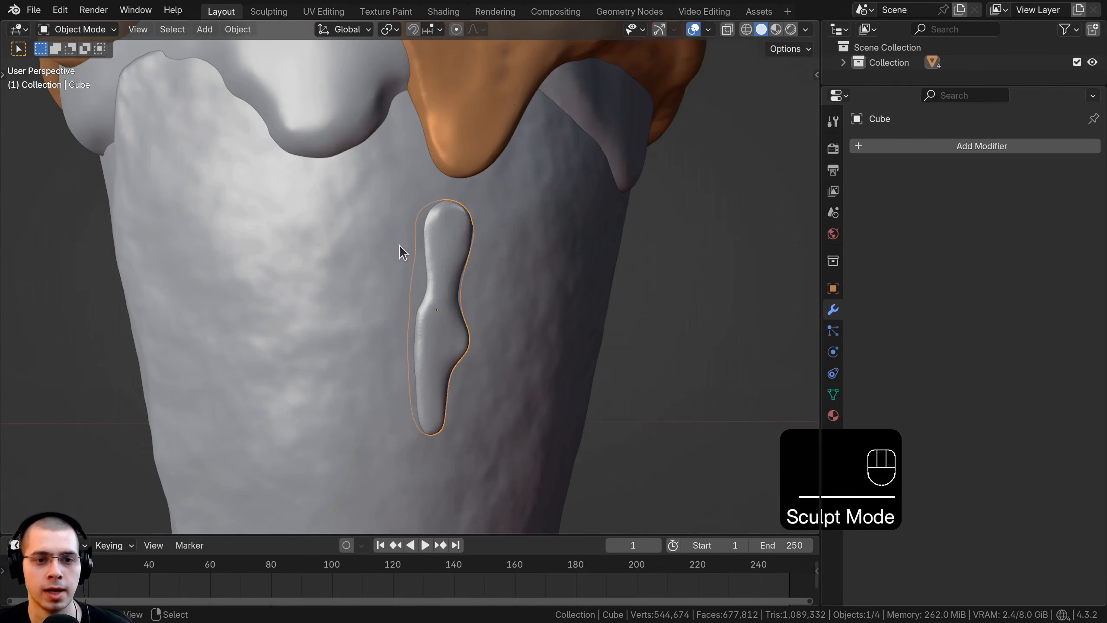
pyautogui.moveTo(403, 263); pyautogui.dragTo(589, 238, button='middle')
pyautogui.press('w')
pyautogui.click(349, 251)
# Step: Duplicate the drip, place the copy toward the adjacent side of the cone, and rotate it to match the cone's surface
pyautogui.scroll(-4, 452, 253)
pyautogui.hotkey('shift', 'd')
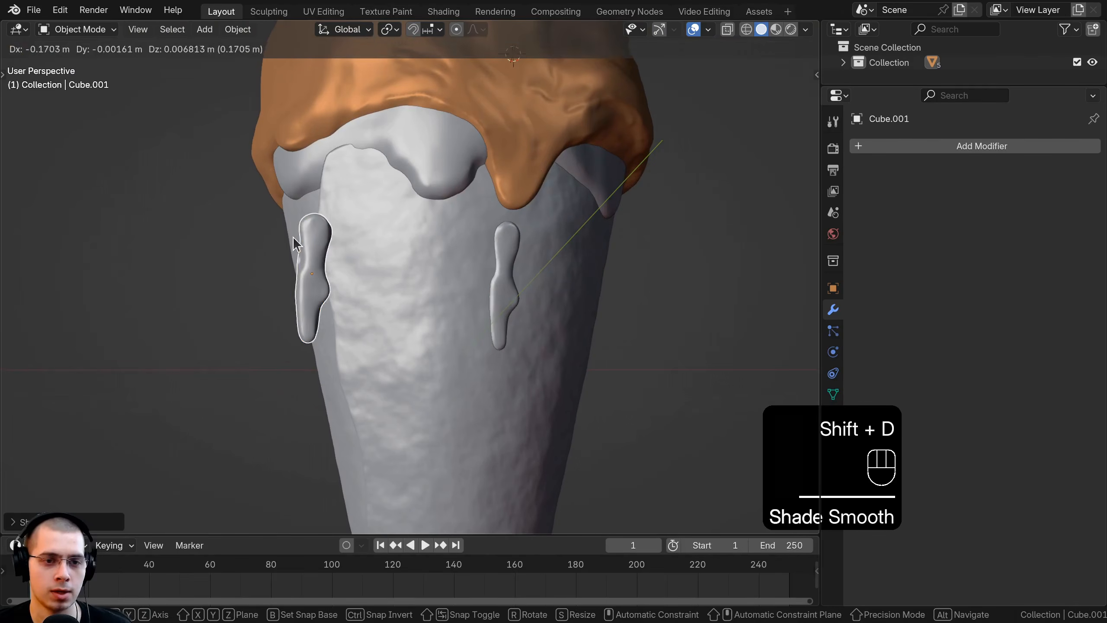
pyautogui.click(295, 243)
pyautogui.moveTo(294, 242); pyautogui.dragTo(680, 295, button='middle')
pyautogui.press('r')
pyautogui.press('r')
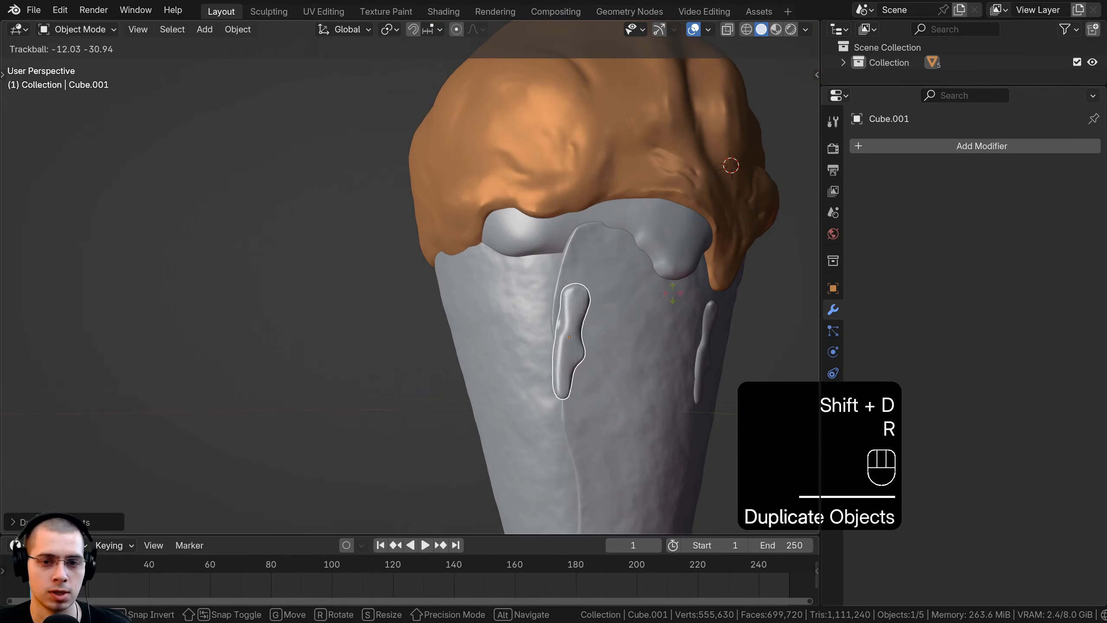
pyautogui.click(654, 279)
# Step: Move the duplicated drip around to the cone's side and tilt it freely to lie along the surface
pyautogui.press('r')
pyautogui.click(648, 260)
pyautogui.moveTo(647, 260)
pyautogui.mouseDown(button='middle')
pyautogui.moveTo(514, 308)
pyautogui.moveTo(727, 312)
pyautogui.moveTo(453, 274)
pyautogui.moveTo(689, 241)
pyautogui.moveTo(665, 289)
pyautogui.mouseUp(button='middle')
pyautogui.press('g')
pyautogui.click(494, 322)
pyautogui.press('g')
pyautogui.click(729, 311)
# Step: Fine-tune the duplicated drip's position and rotation from several angles so it sits embedded in the cone below the ice cream layer
pyautogui.press('r')
pyautogui.press('r')
pyautogui.click(725, 321)
pyautogui.press('g')
pyautogui.click(473, 275)
pyautogui.press('r')
pyautogui.click(690, 225)
pyautogui.press('g')
pyautogui.click(693, 219)
pyautogui.scroll(-4, 685, 248)
pyautogui.press('g')
pyautogui.click(665, 288)
pyautogui.press('r')
pyautogui.click(658, 283)
# Step: Carve away the duplicated drip's lower half in the Sculpting workspace with the Clay Strips brush at 47 px radius
pyautogui.click(269, 11)
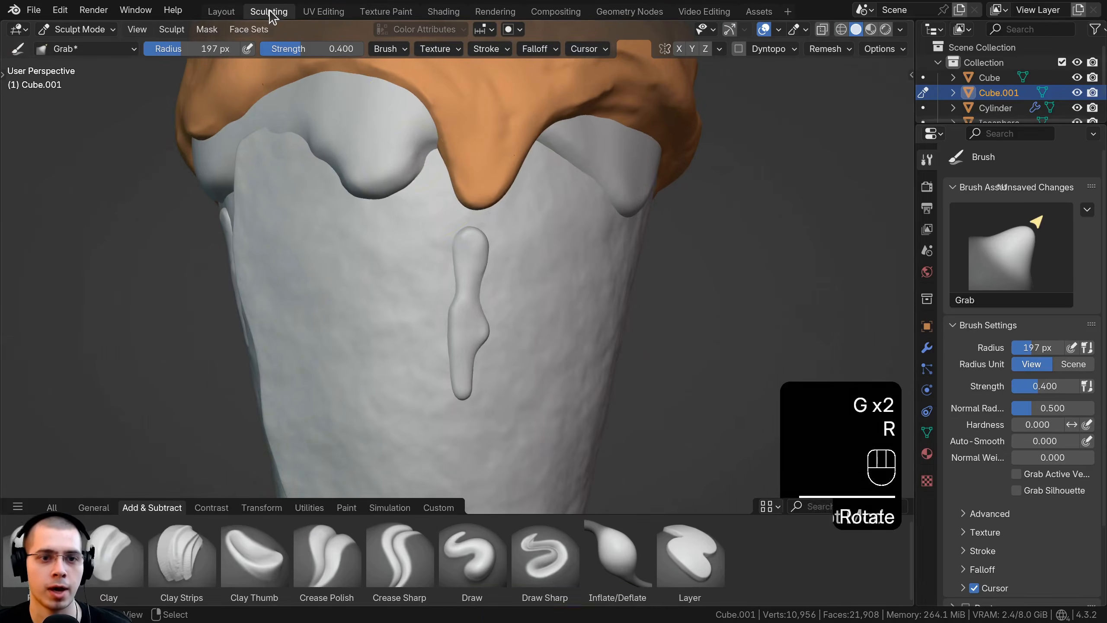
pyautogui.moveTo(279, 246)
pyautogui.mouseDown(button='middle')
pyautogui.moveTo(268, 243)
pyautogui.moveTo(506, 260)
pyautogui.mouseUp(button='middle')
pyautogui.scroll(2, 505, 261)
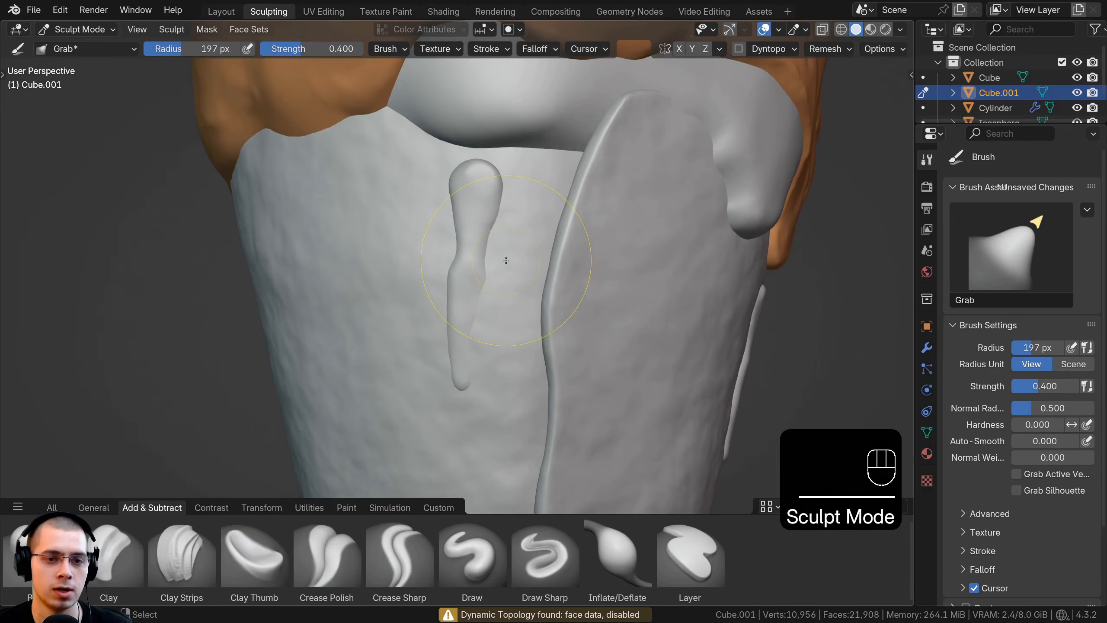
pyautogui.click(182, 565)
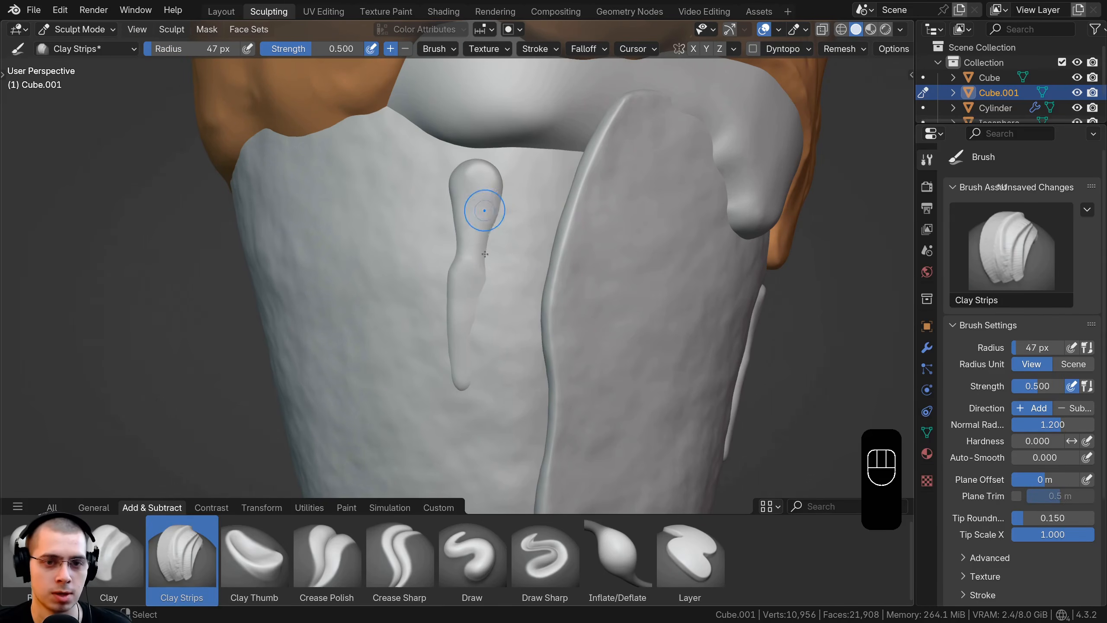
pyautogui.moveTo(551, 236); pyautogui.dragTo(548, 248, button='middle')
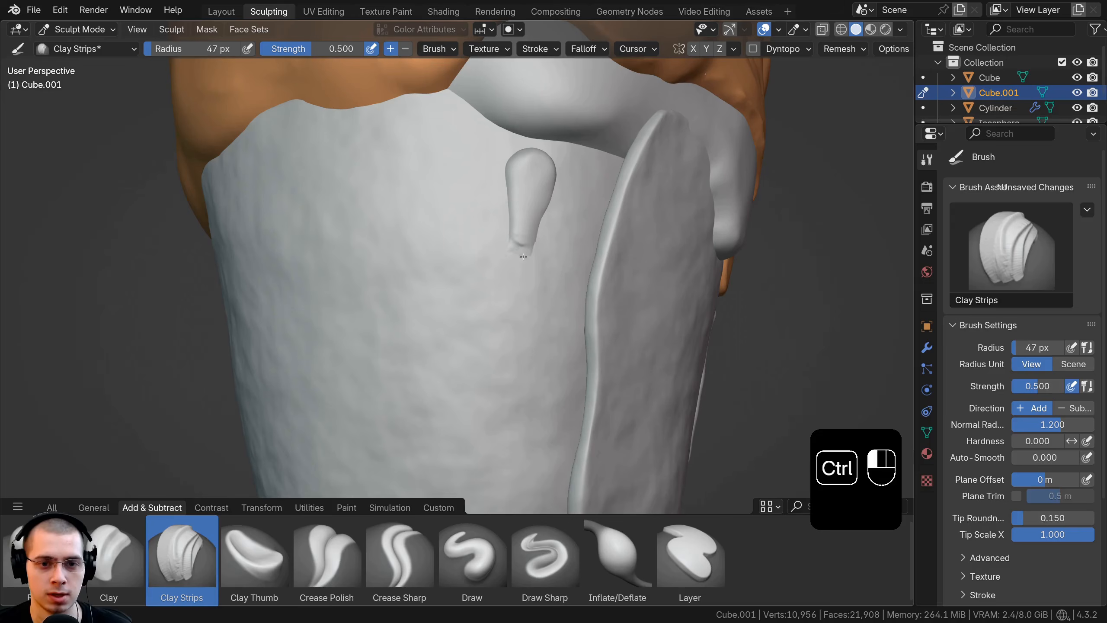
pyautogui.moveTo(519, 243)
pyautogui.mouseDown(button='middle')
pyautogui.moveTo(494, 281)
pyautogui.moveTo(524, 252)
pyautogui.mouseUp(button='middle')
pyautogui.scroll(2, 502, 280)
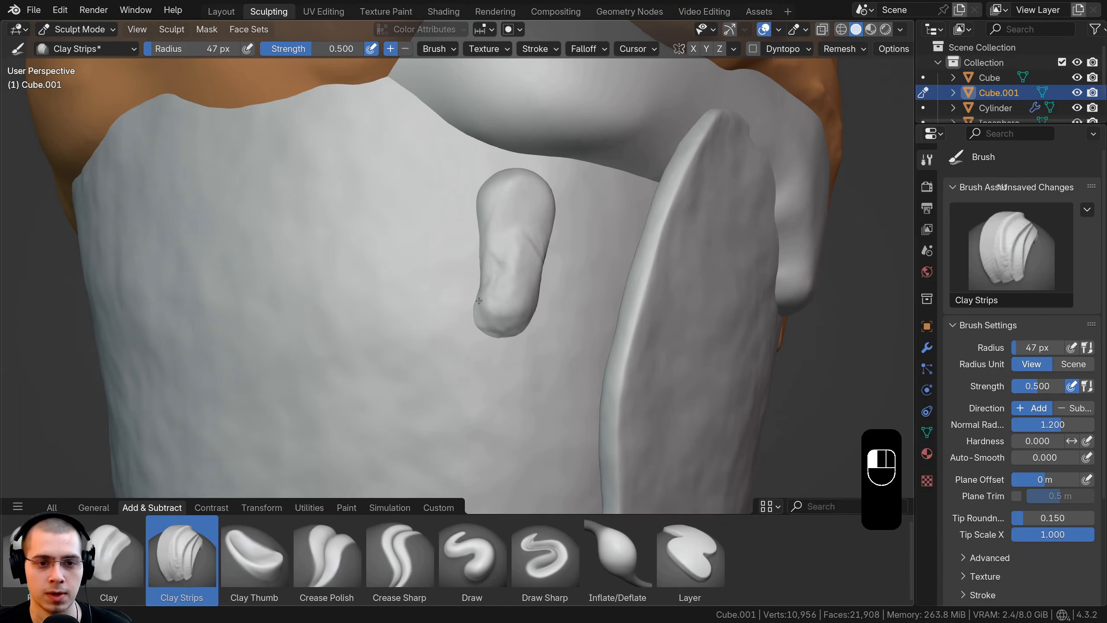
# Step: Build up the duplicated drip's lower edge and carve its upper sides narrower with Clay Strips
pyautogui.moveTo(479, 301); pyautogui.dragTo(482, 257)
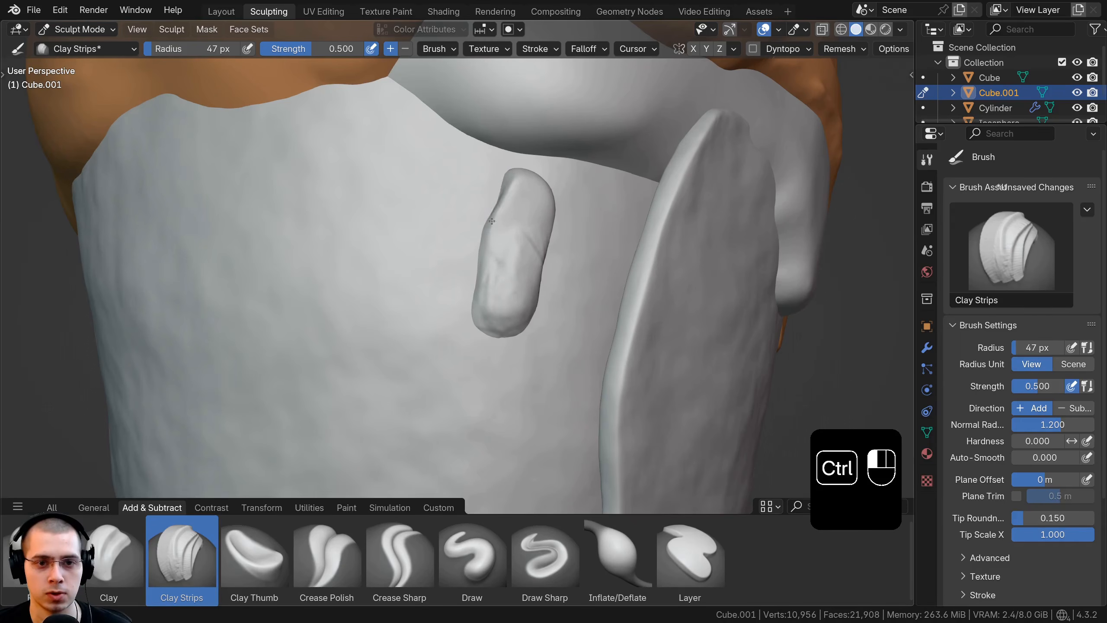
pyautogui.moveTo(492, 221); pyautogui.dragTo(467, 227, button='middle')
pyautogui.keyDown('ctrl'); pyautogui.moveTo(446, 252); pyautogui.dragTo(442, 279); pyautogui.keyUp('ctrl')
pyautogui.moveTo(458, 267); pyautogui.dragTo(475, 269, button='middle')
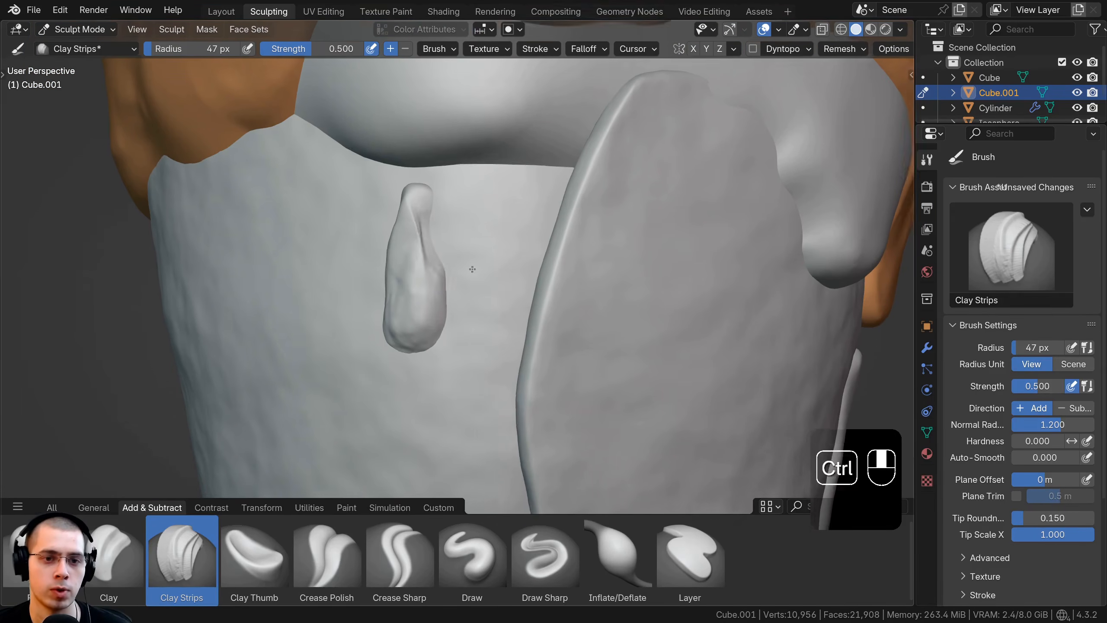
# Step: Fill out the shortened drip's lower body with Clay Strips into a rounded teardrop shape
pyautogui.scroll(-2, 473, 271)
pyautogui.moveTo(442, 262)
pyautogui.keyDown('shift'); pyautogui.mouseDown()
pyautogui.moveTo(438, 297)
pyautogui.moveTo(439, 283)
pyautogui.mouseUp(); pyautogui.keyUp('shift')
pyautogui.moveTo(443, 288); pyautogui.dragTo(469, 302, button='middle')
pyautogui.scroll(3, 469, 302)
pyautogui.moveTo(463, 203); pyautogui.dragTo(476, 312)
pyautogui.moveTo(475, 310); pyautogui.dragTo(475, 236, button='middle')
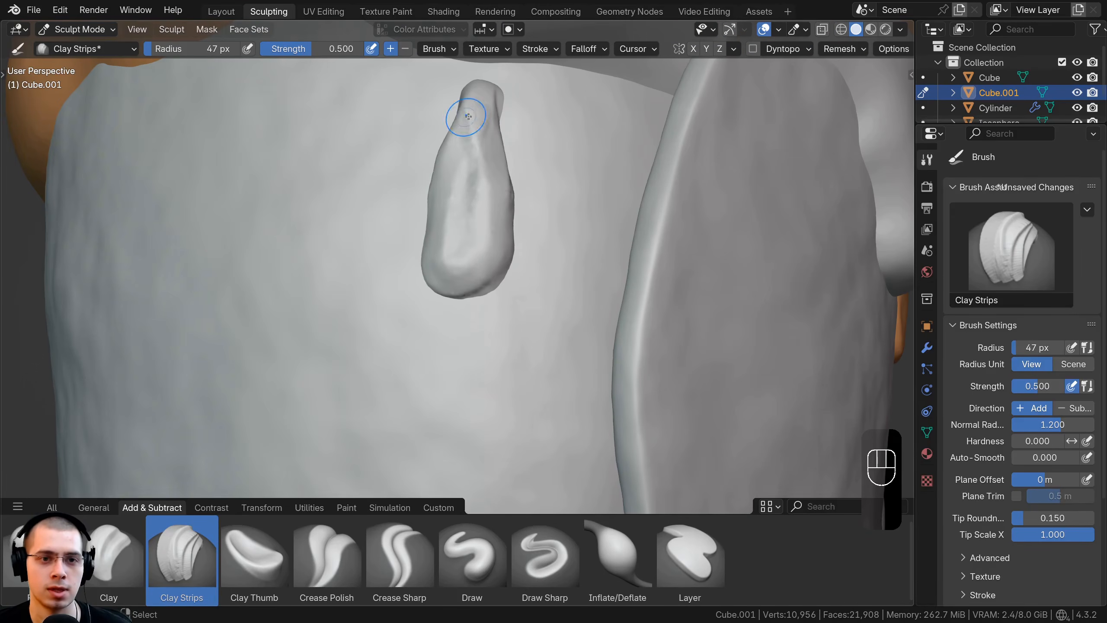
# Step: Even out the teardrop drip's front and trim its narrow upper end with Clay Strips
pyautogui.moveTo(462, 113)
pyautogui.mouseDown(button='middle')
pyautogui.moveTo(444, 200)
pyautogui.moveTo(451, 262)
pyautogui.mouseUp(button='middle')
pyautogui.scroll(-2, 467, 218)
pyautogui.scroll(2, 451, 257)
pyautogui.keyDown('ctrl'); pyautogui.moveTo(435, 257); pyautogui.dragTo(450, 235); pyautogui.keyUp('ctrl')
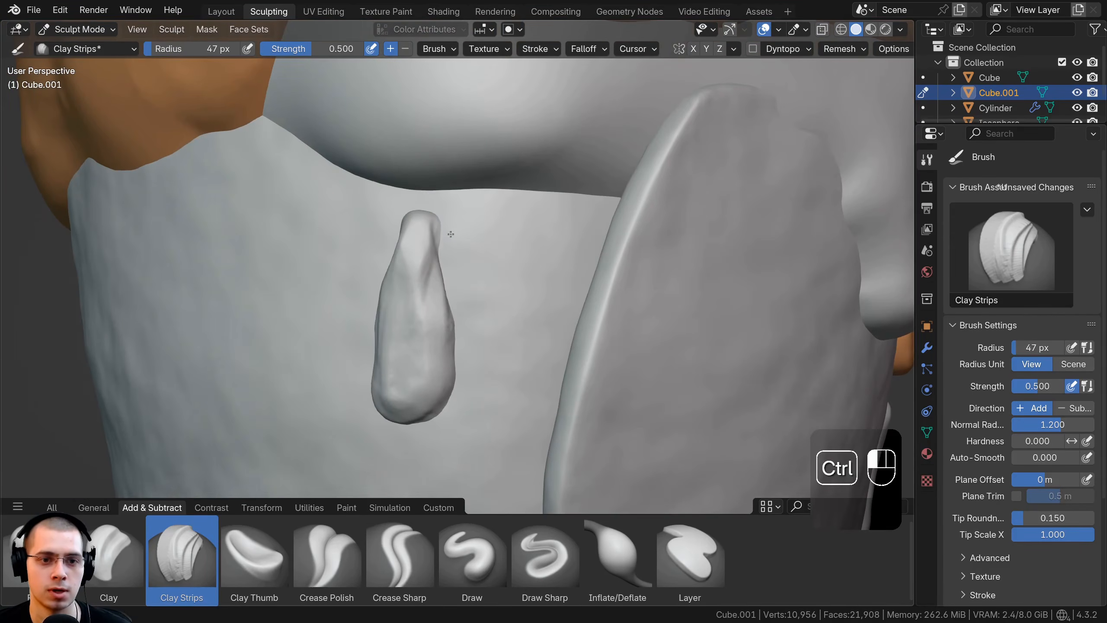
pyautogui.scroll(-4, 462, 244)
pyautogui.press('g')
# Step: Return to the Layout workspace, save the file, and deselect all objects
pyautogui.click(221, 12)
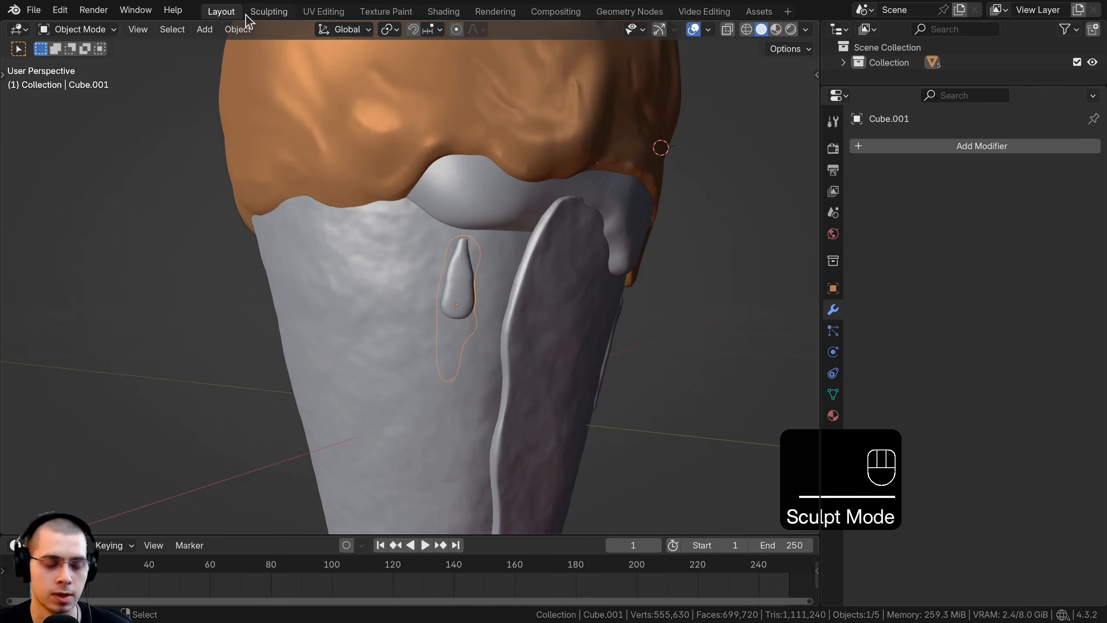
pyautogui.moveTo(463, 181); pyautogui.dragTo(314, 290, button='middle')
pyautogui.hotkey('ctrl', 's')
pyautogui.scroll(-2, 654, 212)
pyautogui.scroll(1, 442, 292)
pyautogui.hotkey('ctrl', 's')
pyautogui.keyDown('shift'); pyautogui.moveTo(443, 292); pyautogui.dragTo(455, 251, button='middle'); pyautogui.keyUp('shift')
pyautogui.scroll(-3, 428, 284)
pyautogui.click(355, 82)
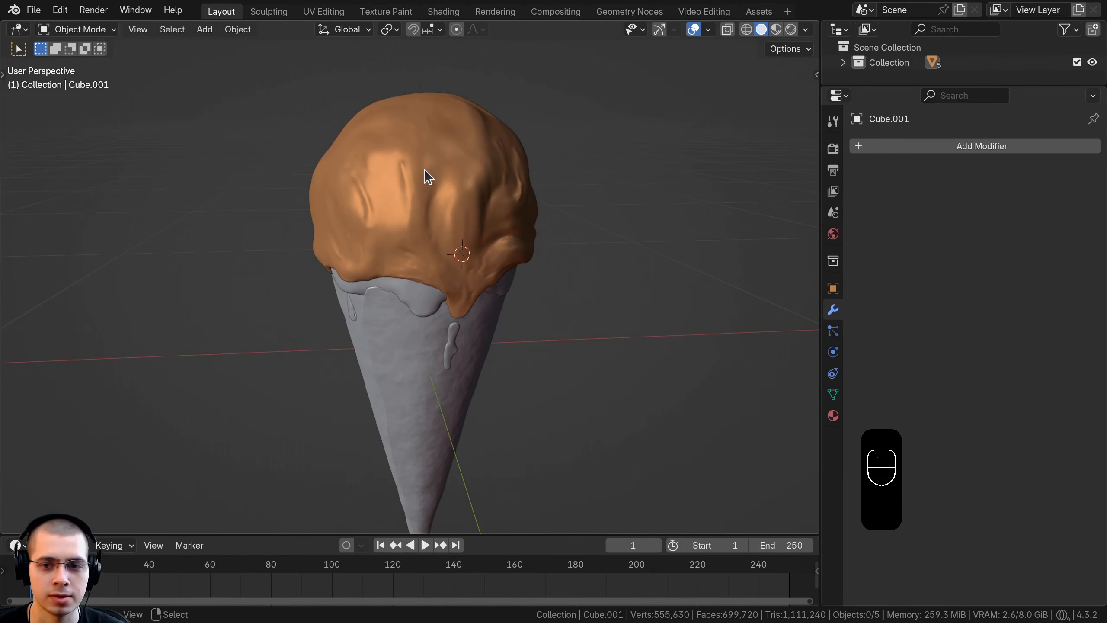
# Step: Use an Environment Texture as the world color and load autumn_forest_04_1k.hdr from the Textures folder
pyautogui.click(833, 234)
pyautogui.moveTo(821, 230); pyautogui.dragTo(796, 231)
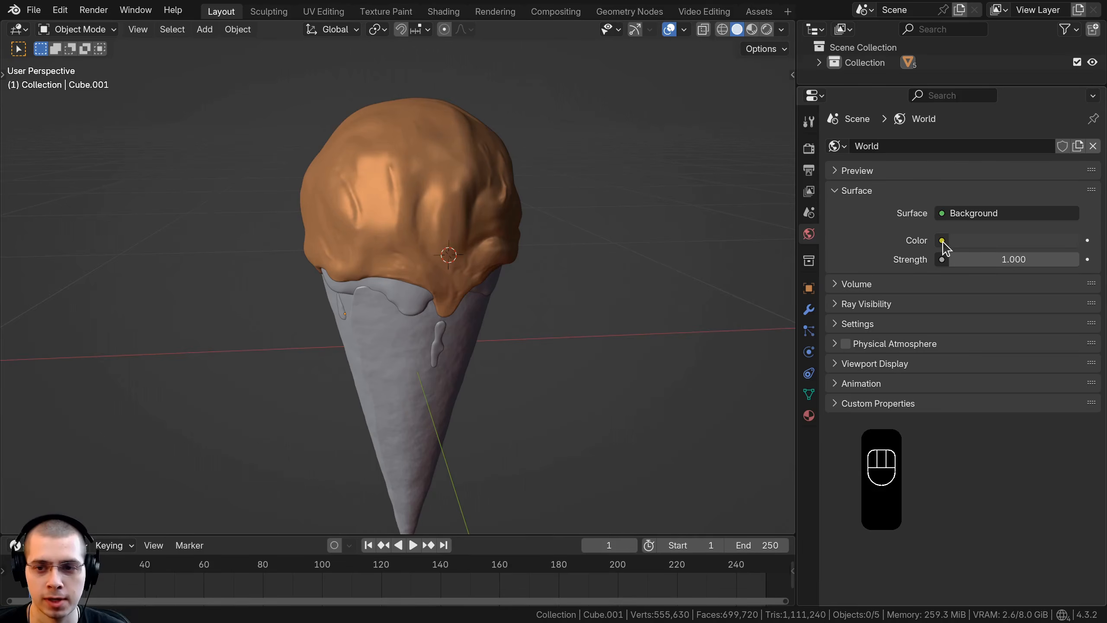
pyautogui.click(942, 242)
pyautogui.click(591, 308)
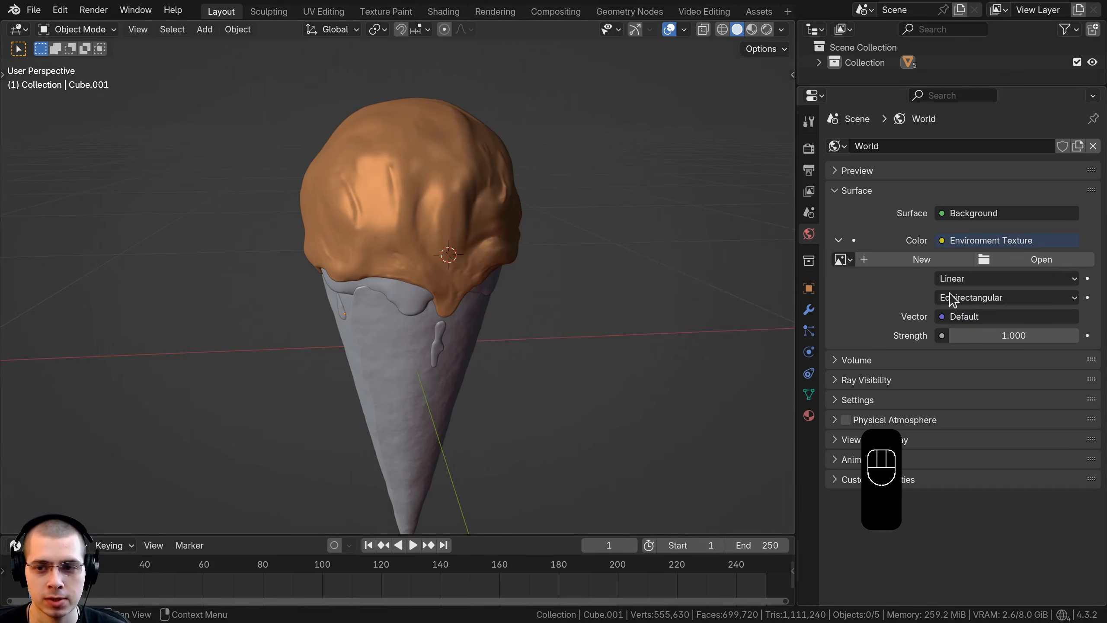
pyautogui.click(1036, 262)
pyautogui.click(248, 144)
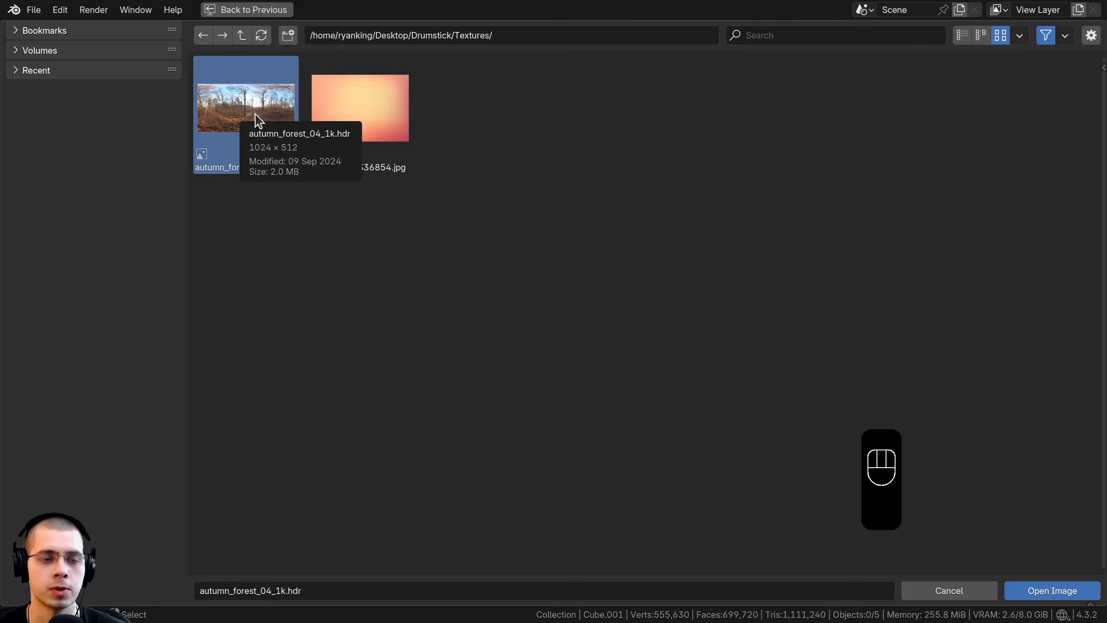
pyautogui.press('Return')
# Step: Show the viewport in Rendered shading and choose Cycles as the render engine
pyautogui.press('z')
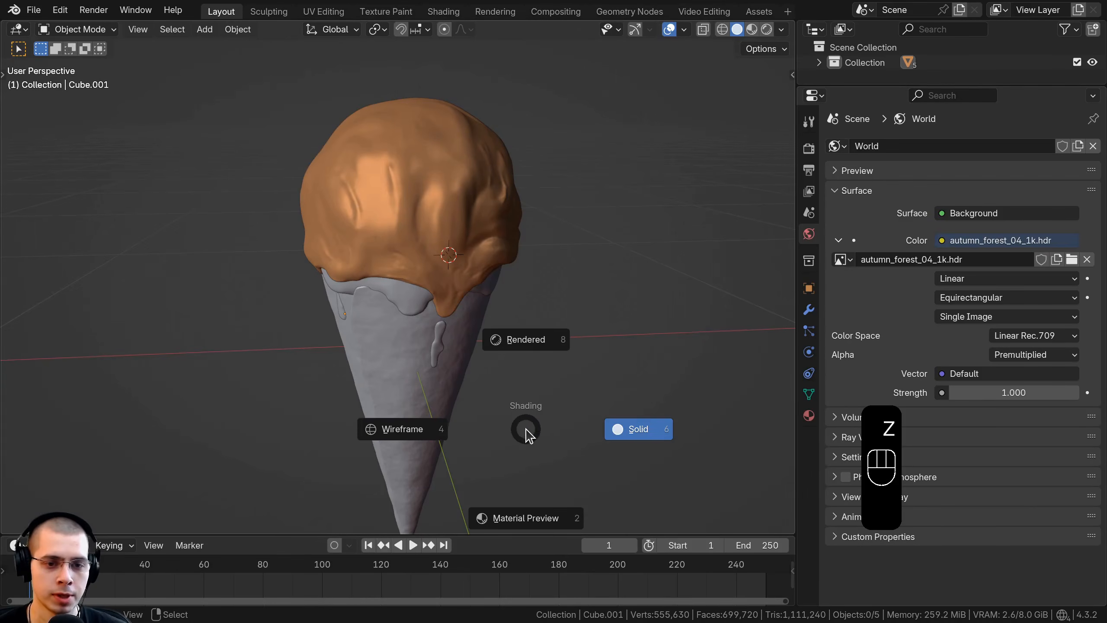
pyautogui.click(517, 301)
pyautogui.click(809, 151)
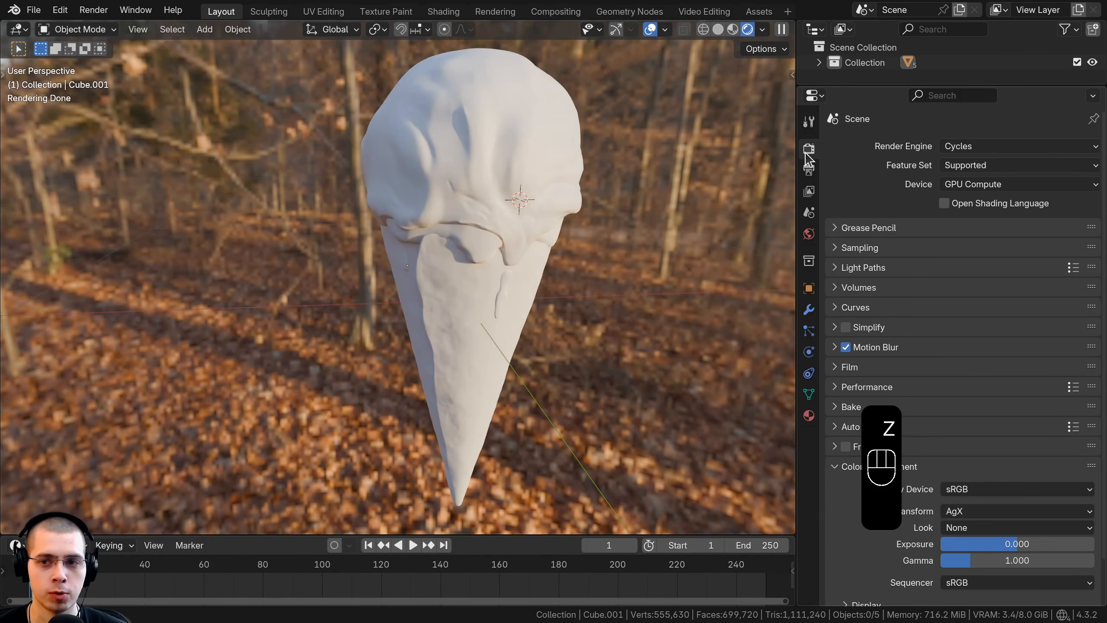
pyautogui.click(964, 148)
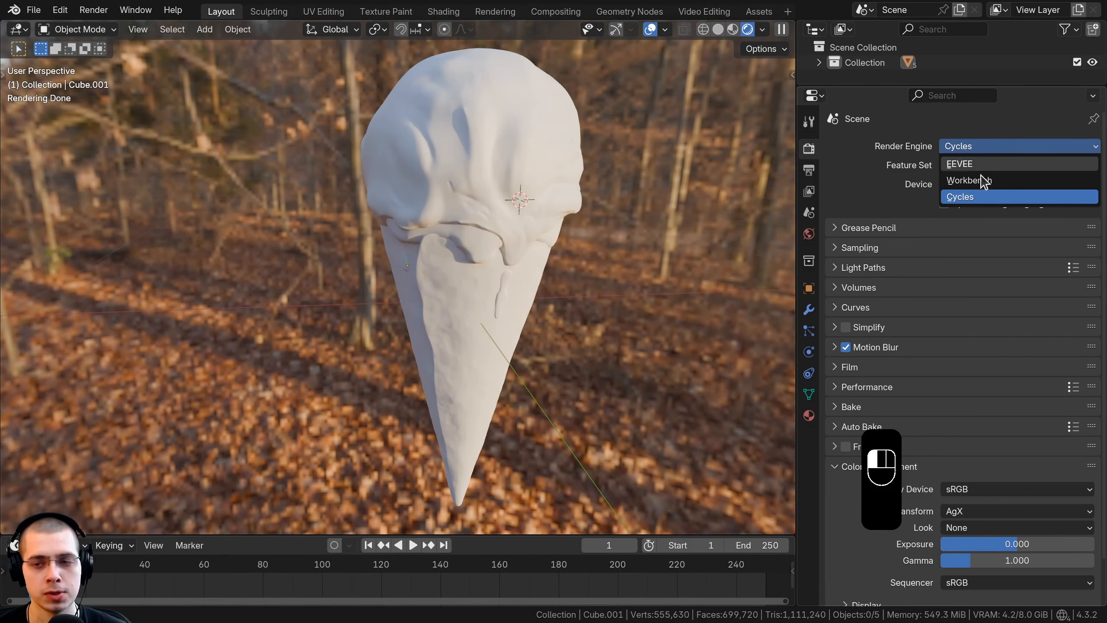
pyautogui.click(979, 204)
pyautogui.keyDown('shift'); pyautogui.moveTo(570, 289); pyautogui.dragTo(545, 307, button='middle'); pyautogui.keyUp('shift')
pyautogui.moveTo(545, 307)
pyautogui.mouseDown(button='middle')
pyautogui.moveTo(561, 271)
pyautogui.moveTo(550, 308)
pyautogui.mouseUp(button='middle')
pyautogui.scroll(-1, 560, 271)
pyautogui.keyDown('shift'); pyautogui.moveTo(550, 308); pyautogui.dragTo(544, 298, button='middle'); pyautogui.keyUp('shift')
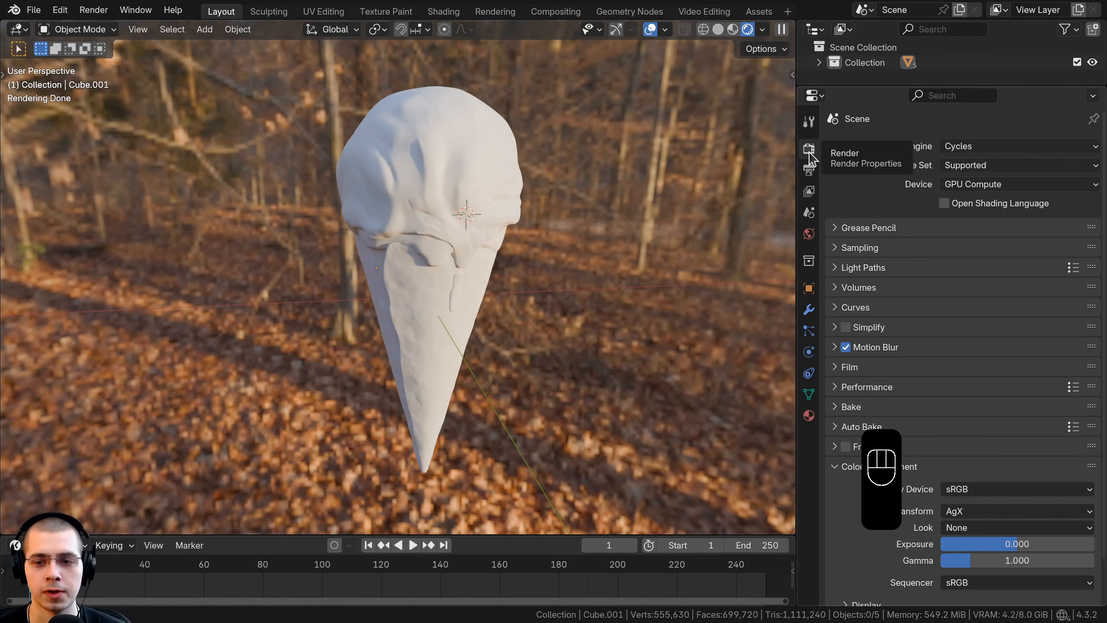
# Step: Enable Transparent in the Film render settings to hide the forest background
pyautogui.click(841, 369)
pyautogui.scroll(-8, 845, 314)
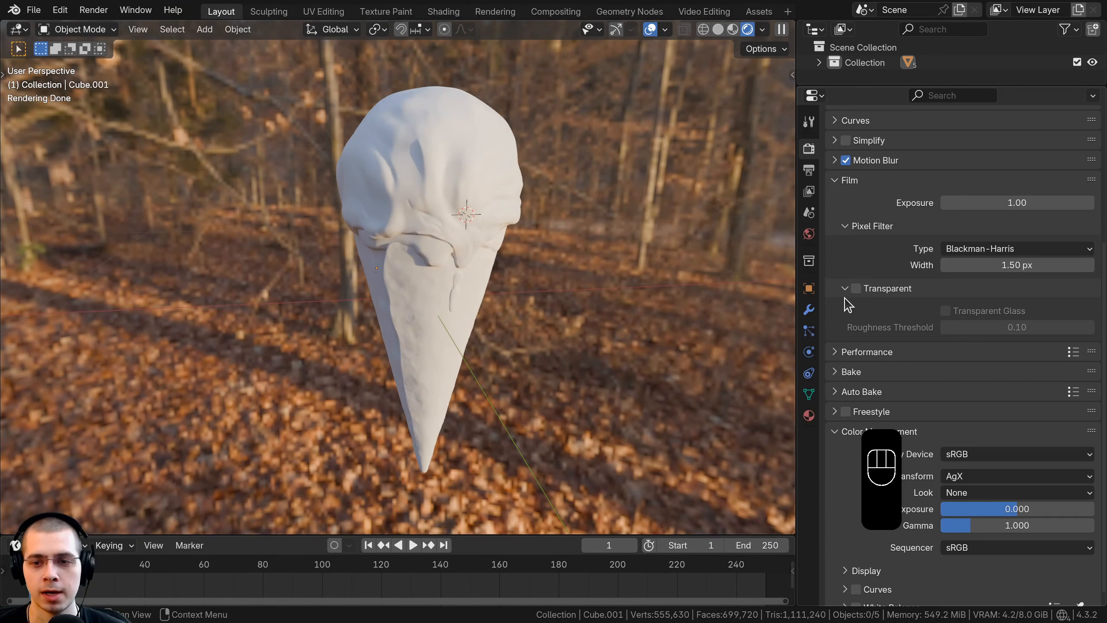
pyautogui.click(855, 291)
pyautogui.keyDown('shift'); pyautogui.moveTo(553, 296); pyautogui.dragTo(544, 307, button='middle'); pyautogui.keyUp('shift')
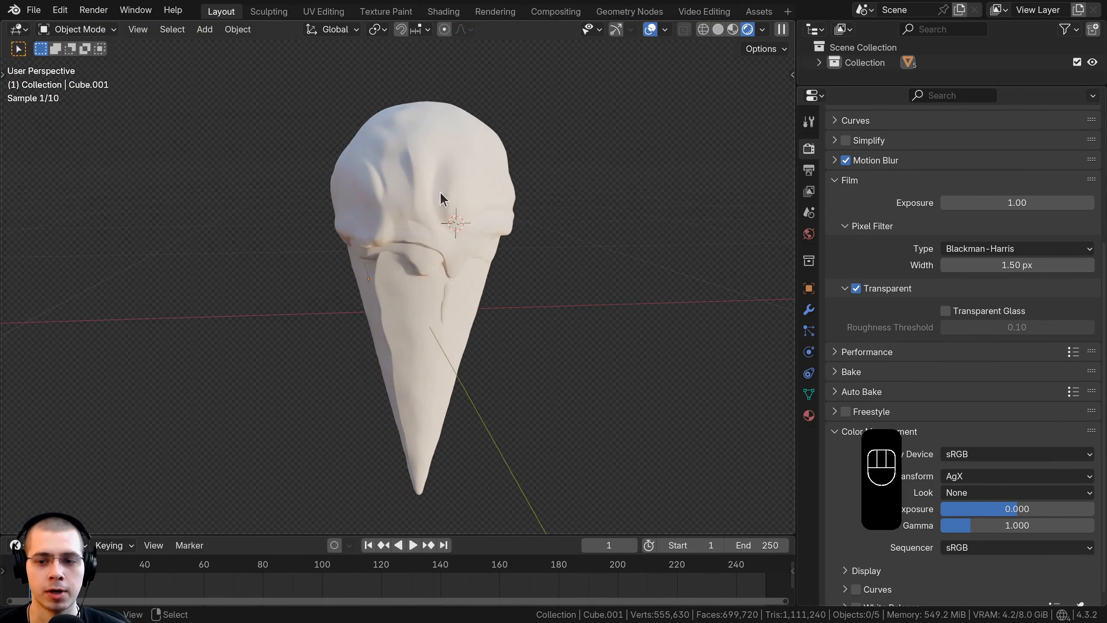
# Step: Set the color management Look to High Contrast
pyautogui.scroll(-1, 916, 305)
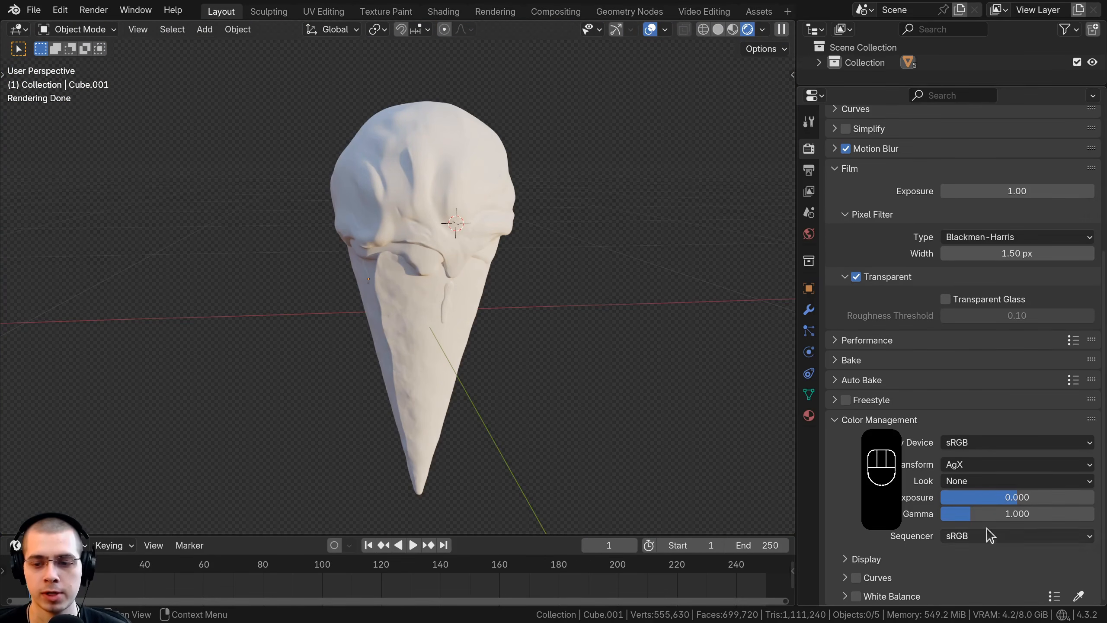
pyautogui.click(979, 481)
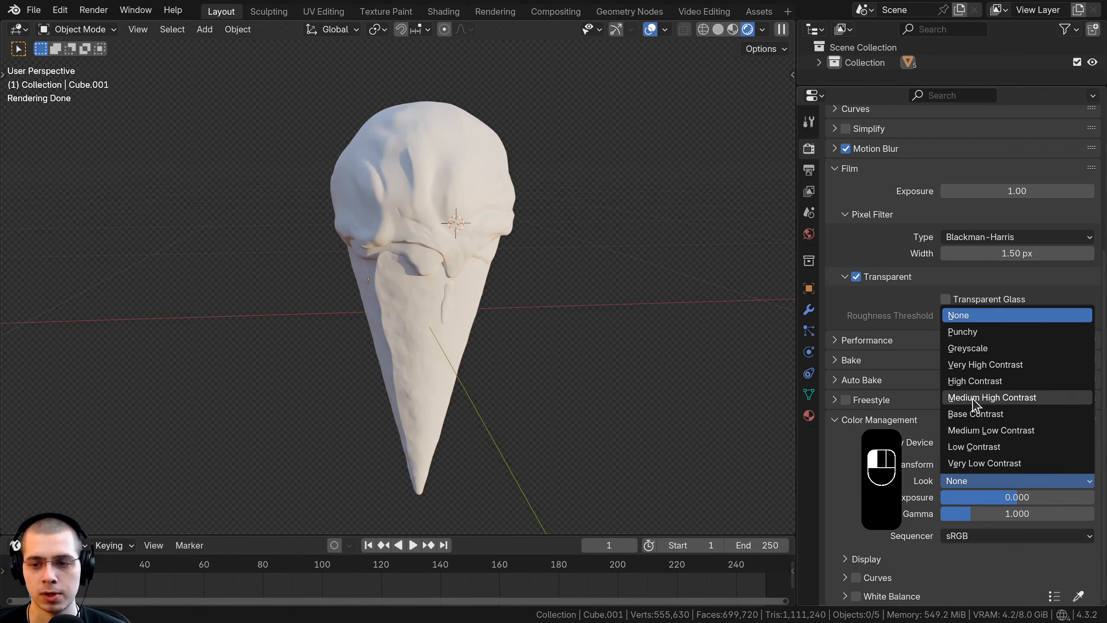
pyautogui.click(976, 381)
pyautogui.moveTo(630, 323); pyautogui.dragTo(597, 328, button='middle')
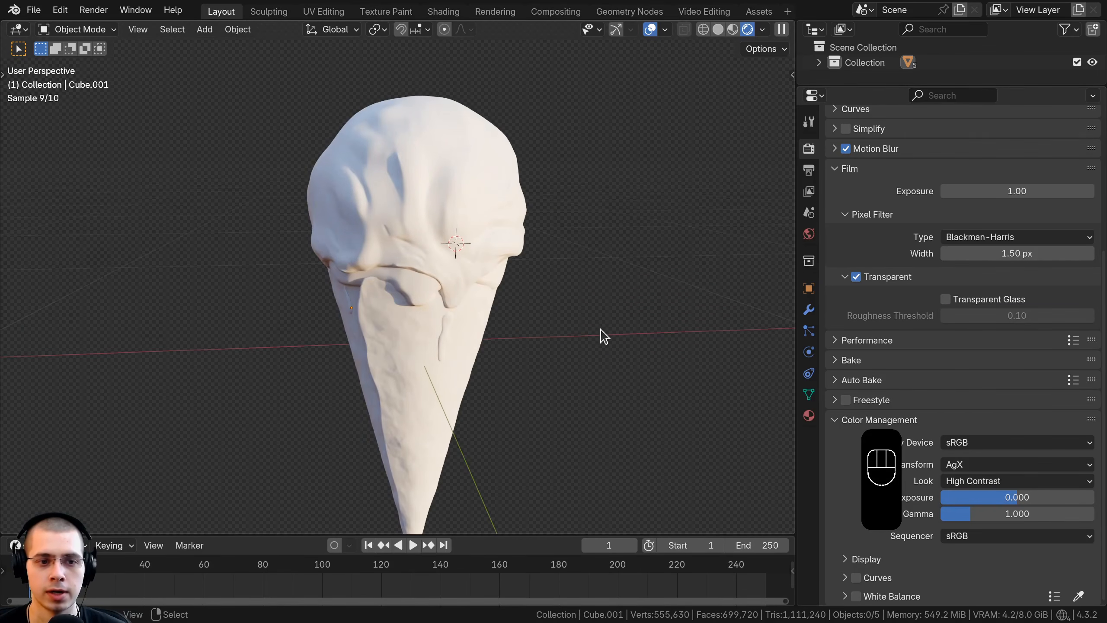
# Step: Add an area light and rotate it upright so it shines sideways
pyautogui.keyDown('shift'); pyautogui.moveTo(474, 233); pyautogui.dragTo(479, 235, button='middle'); pyautogui.keyUp('shift')
pyautogui.hotkey('shift', 'a')
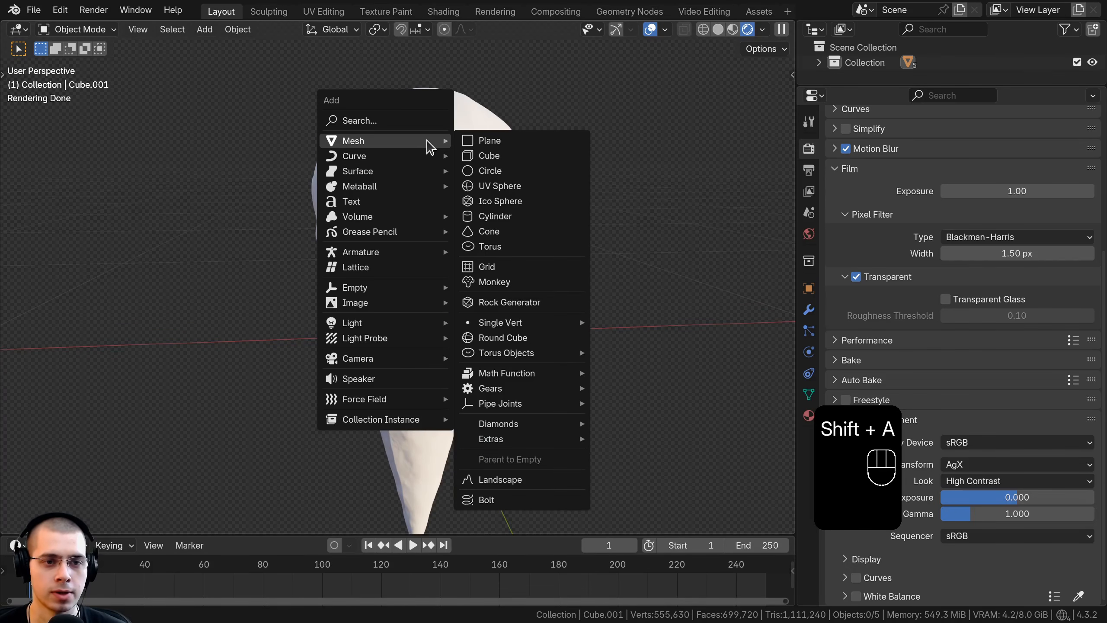
pyautogui.moveTo(393, 325)
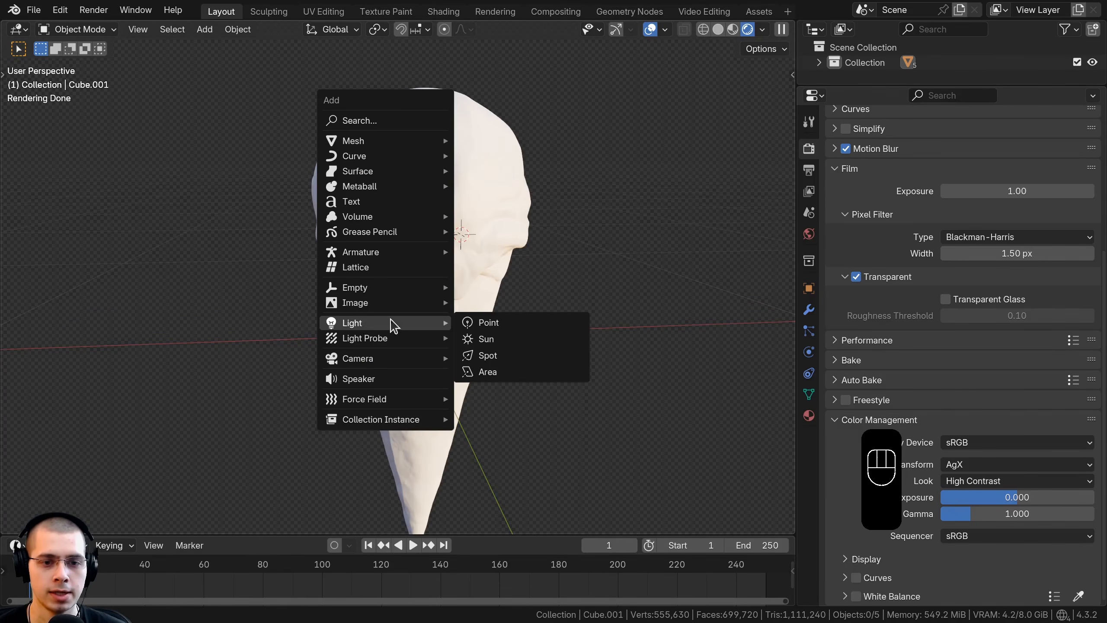
pyautogui.click(510, 374)
pyautogui.scroll(-5, 391, 260)
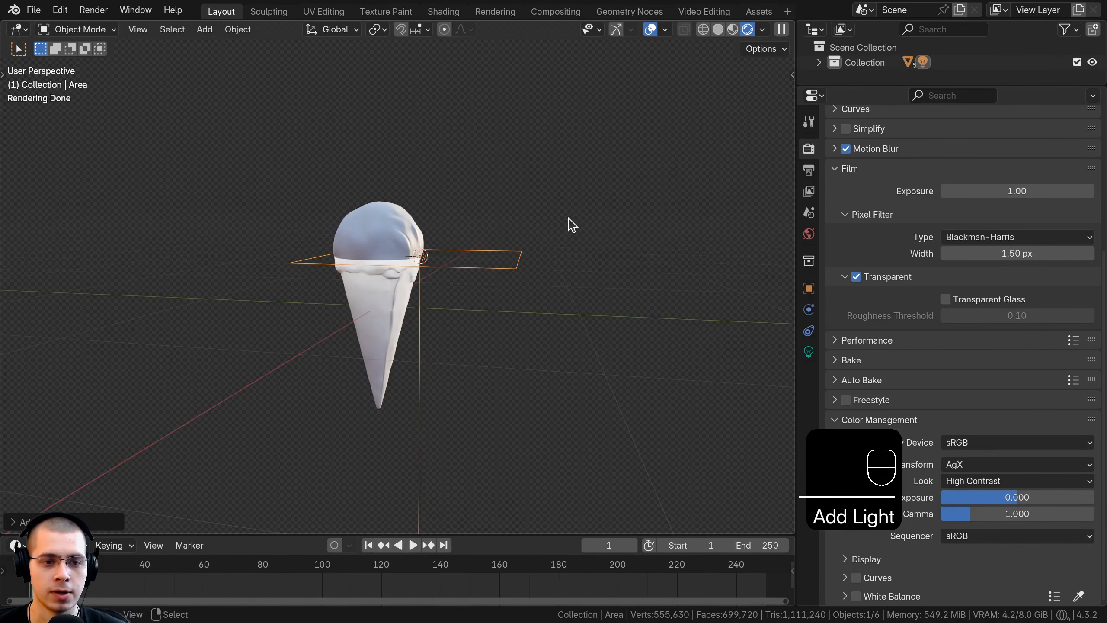
pyautogui.press('r')
pyautogui.click(414, 176)
# Step: Move the area light out to one side of the drumstick so it faces the cone
pyautogui.press('g')
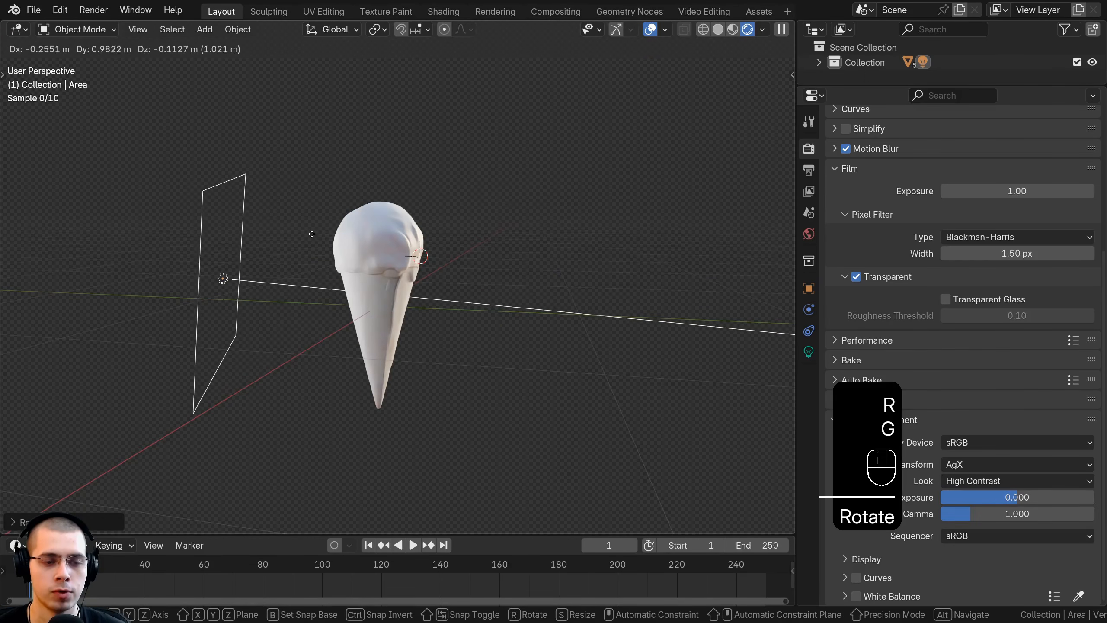
pyautogui.click(359, 236)
pyautogui.moveTo(363, 235); pyautogui.dragTo(336, 228, button='middle')
pyautogui.scroll(1, 336, 229)
pyautogui.press('g')
pyautogui.click(199, 292)
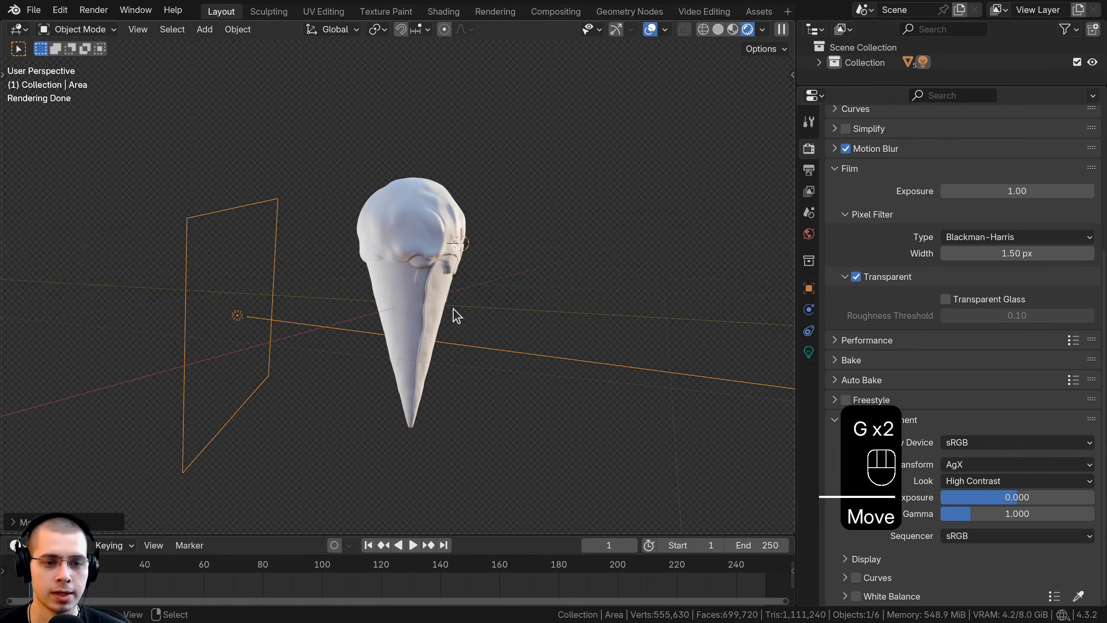
# Step: Add a Track To constraint to the area light with the cone as its target so the light points at it
pyautogui.moveTo(436, 310); pyautogui.dragTo(390, 339, button='middle')
pyautogui.moveTo(443, 300); pyautogui.dragTo(818, 386, button='middle')
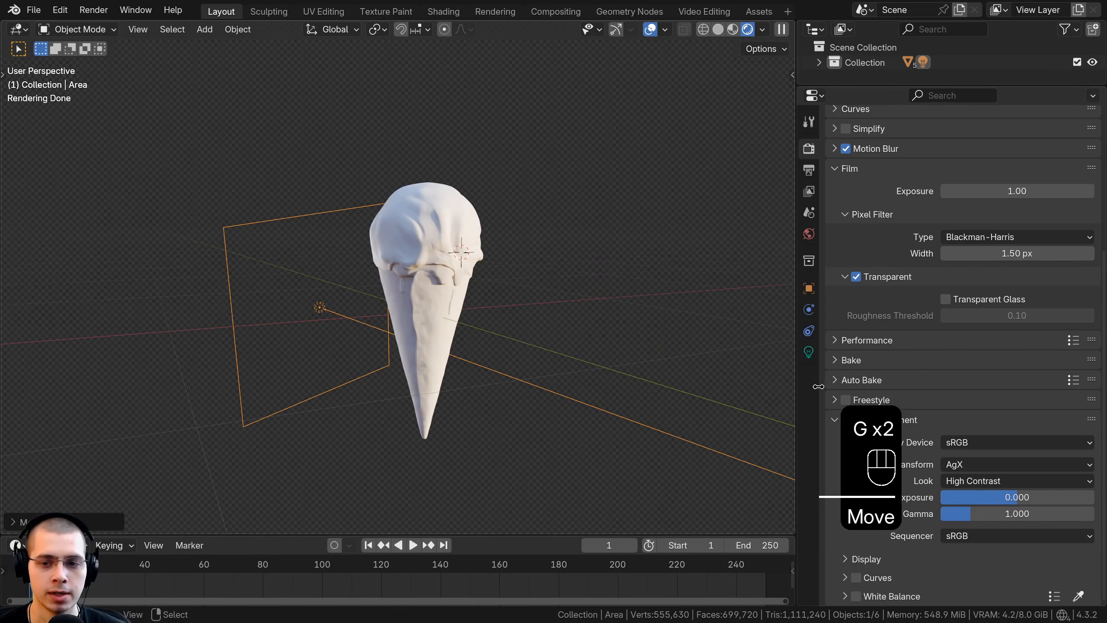
pyautogui.click(807, 335)
pyautogui.moveTo(797, 324); pyautogui.dragTo(762, 319)
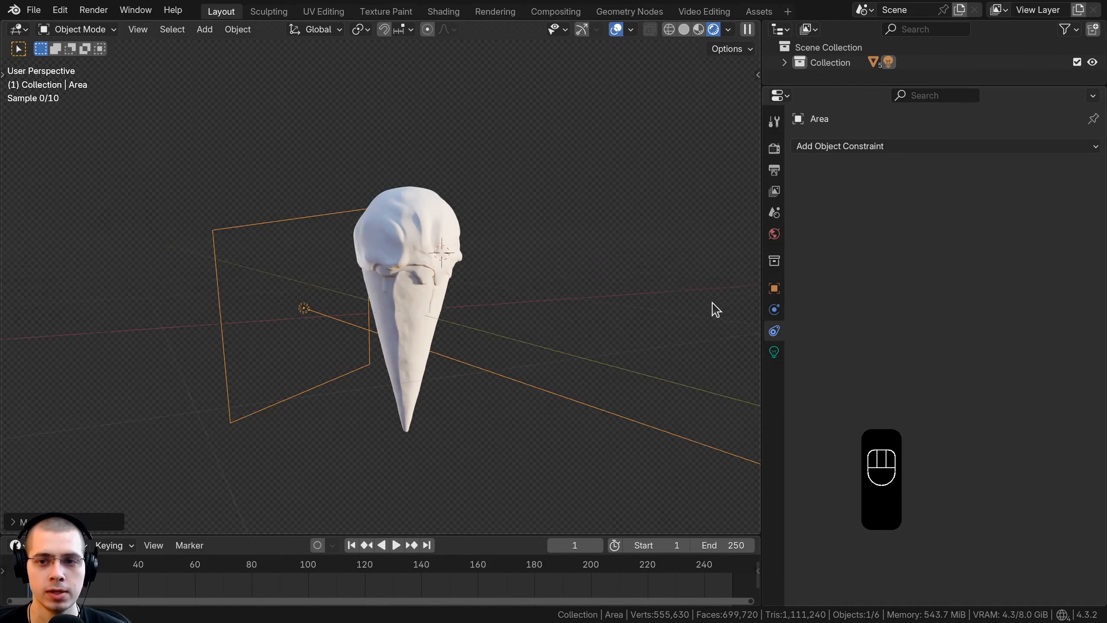
pyautogui.moveTo(714, 304); pyautogui.dragTo(736, 266, button='middle')
pyautogui.click(858, 146)
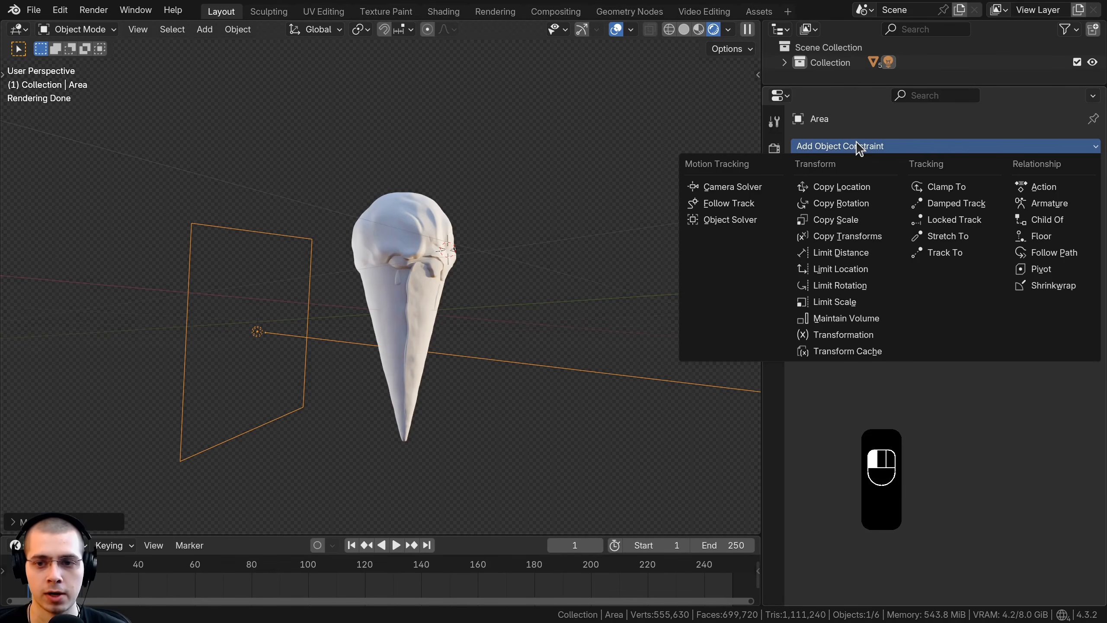
pyautogui.click(952, 253)
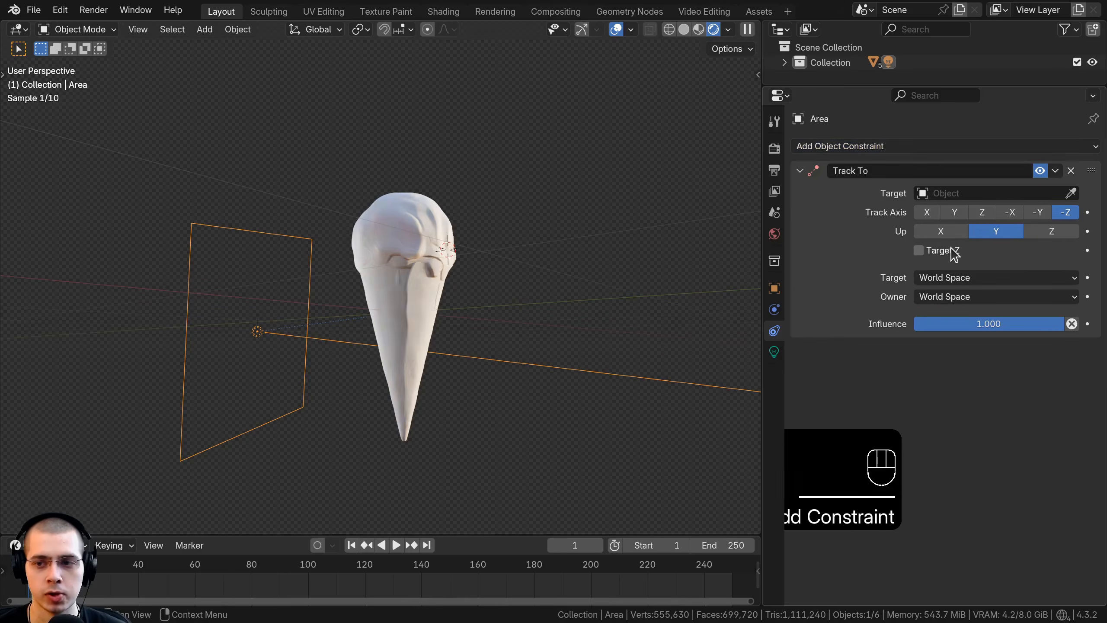
pyautogui.click(1072, 194)
pyautogui.click(431, 325)
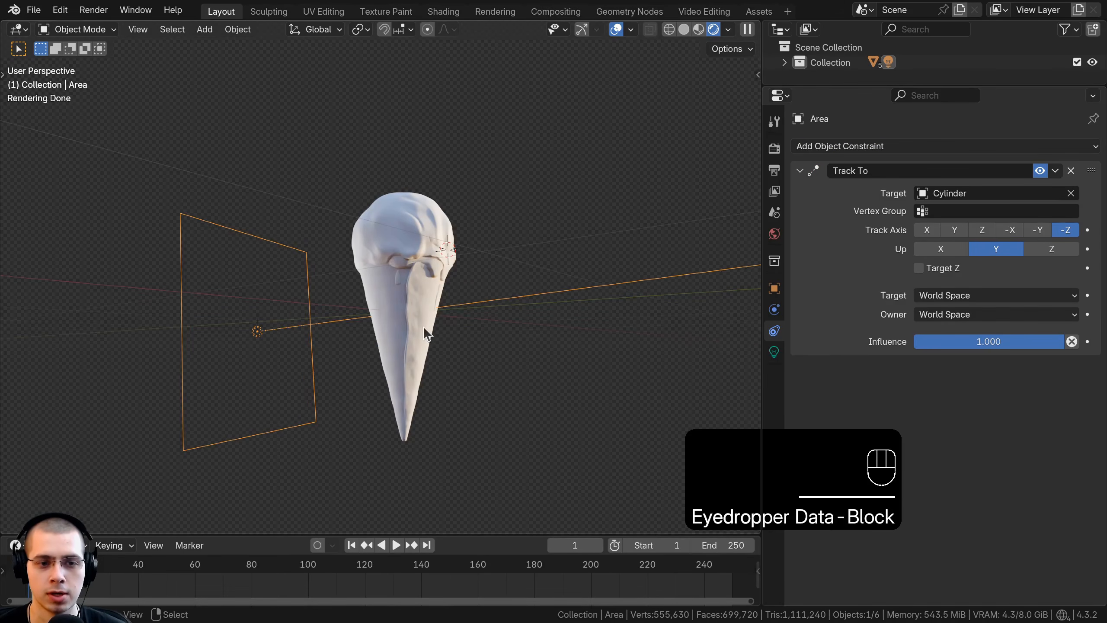
# Step: Reposition the tracking area light so it lights the drumstick from one side at about mid-height
pyautogui.press('g')
pyautogui.click(302, 329)
pyautogui.moveTo(305, 330); pyautogui.dragTo(283, 322, button='middle')
pyautogui.press('g')
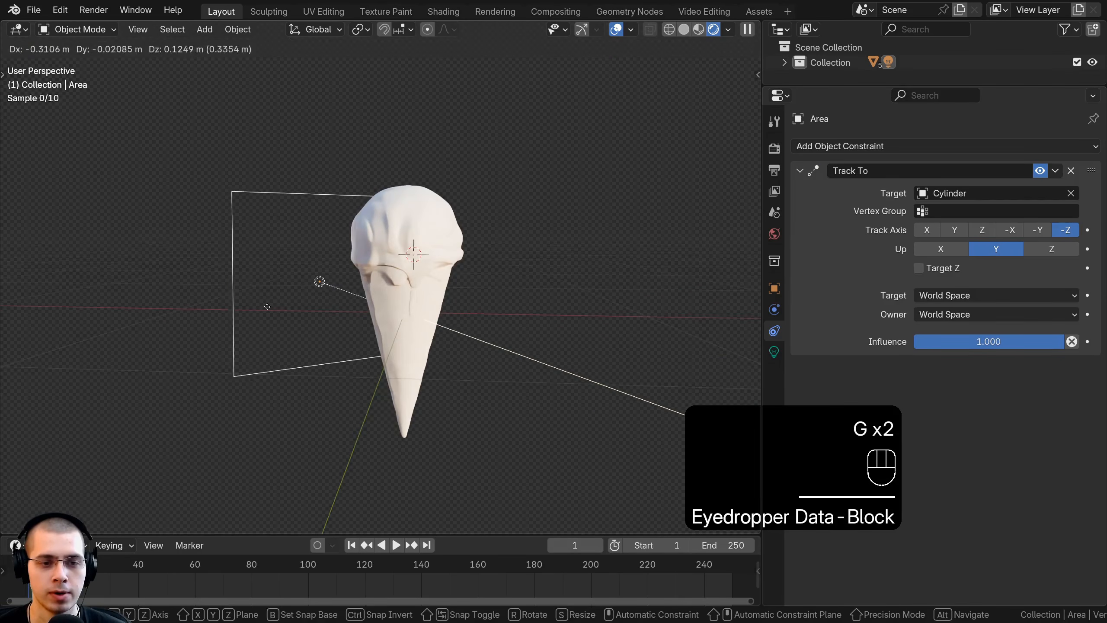
pyautogui.click(263, 307)
pyautogui.press('KP_0')
pyautogui.scroll(2, 291, 306)
pyautogui.press('g')
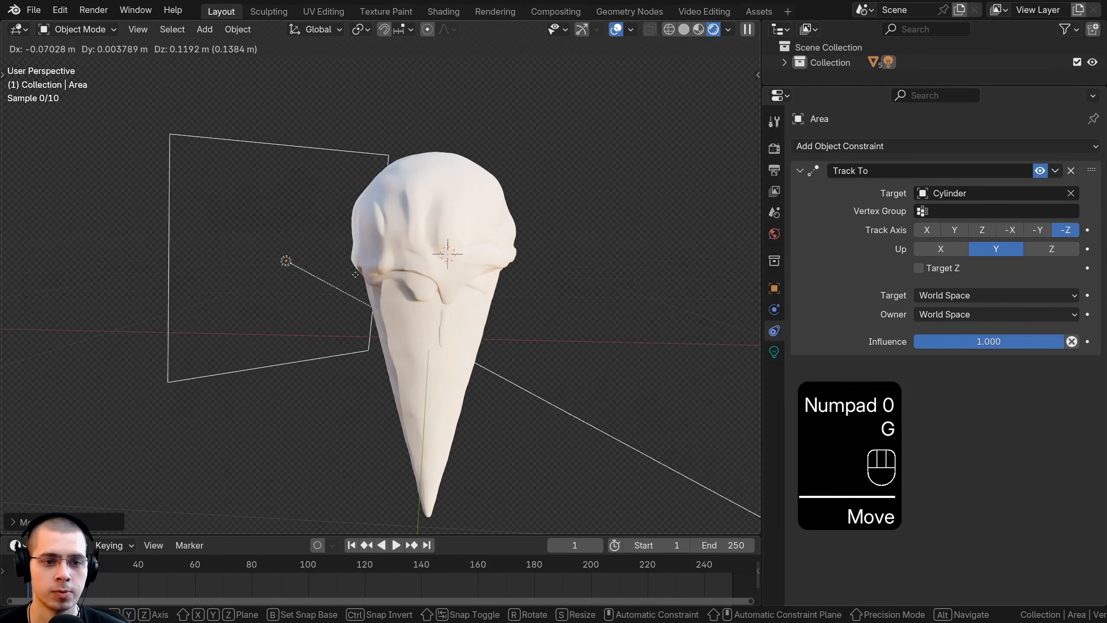
pyautogui.click(556, 320)
pyautogui.press('g')
pyautogui.click(596, 344)
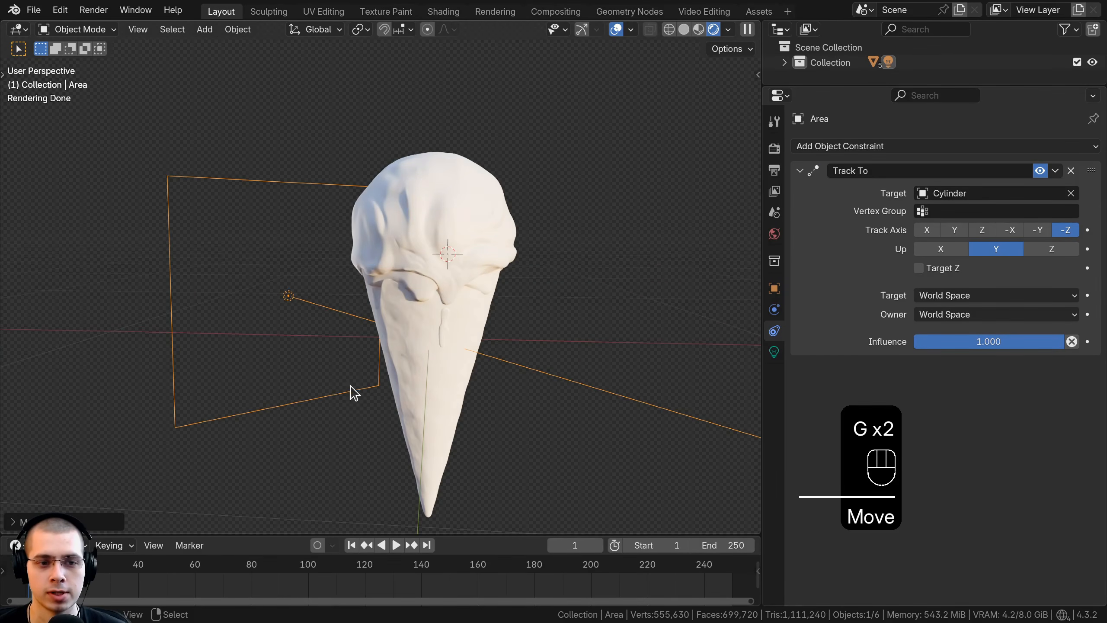
# Step: Set the area light's power to 100 W and leave its color white
pyautogui.click(775, 354)
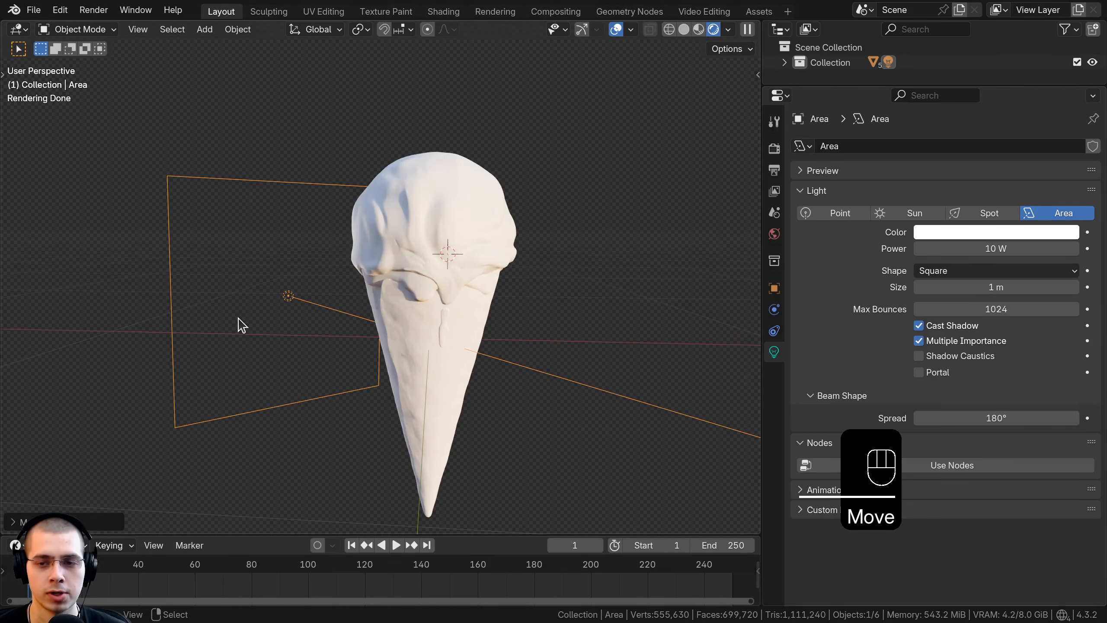
pyautogui.click(1004, 248)
pyautogui.write('100')
pyautogui.press('Return')
pyautogui.click(996, 234)
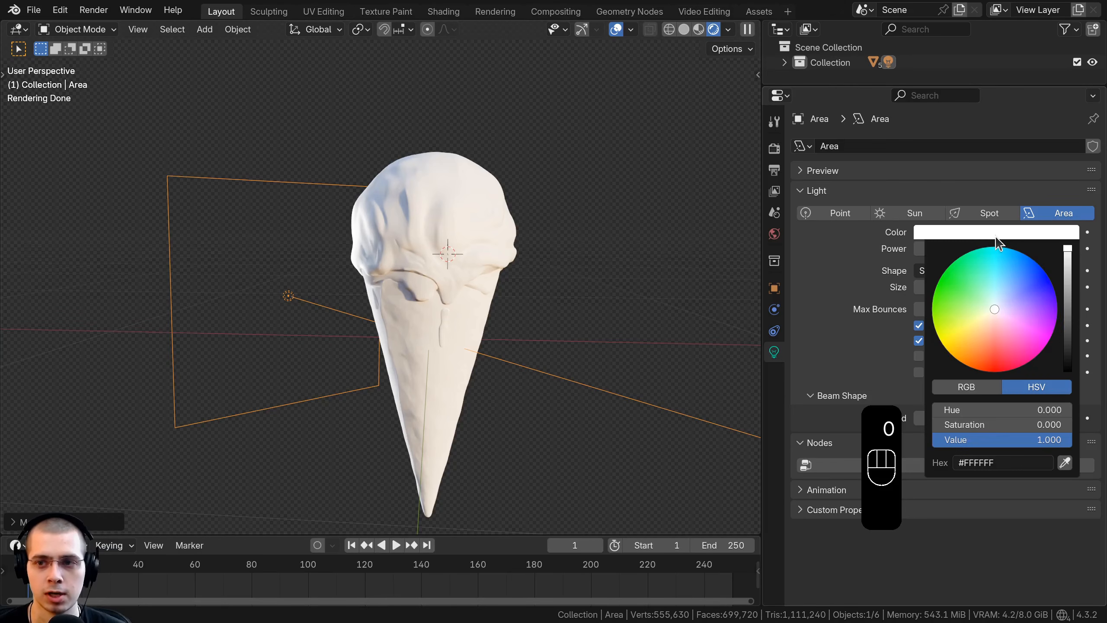
pyautogui.moveTo(398, 292); pyautogui.dragTo(407, 302, button='middle')
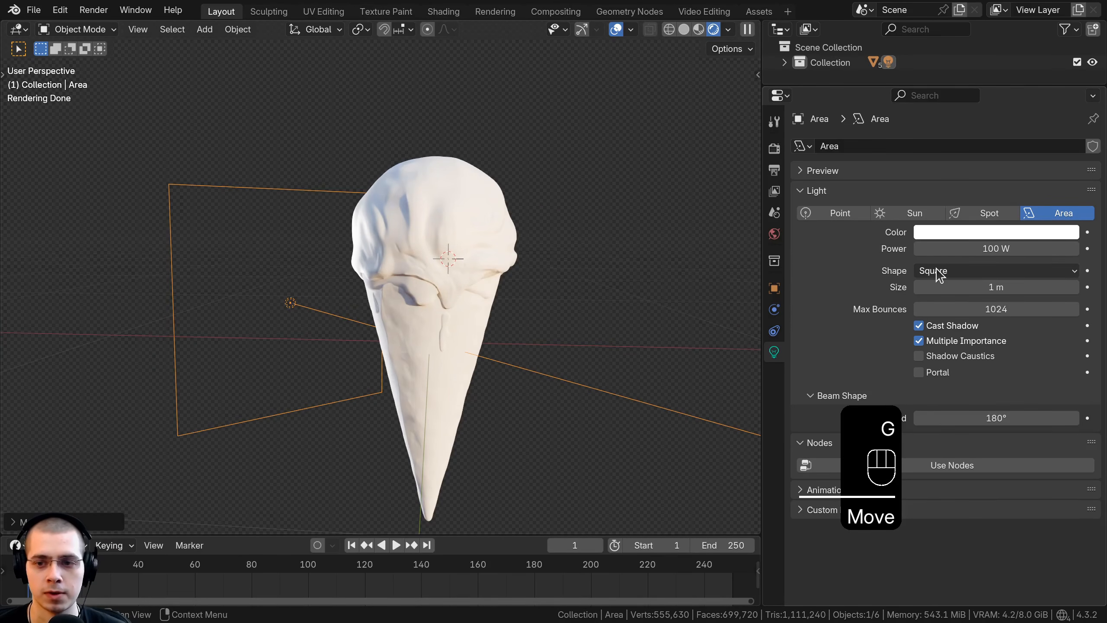
# Step: Change the area light's shape to Rectangle with a Y size of 2.79 m and rescale the light
pyautogui.click(937, 268)
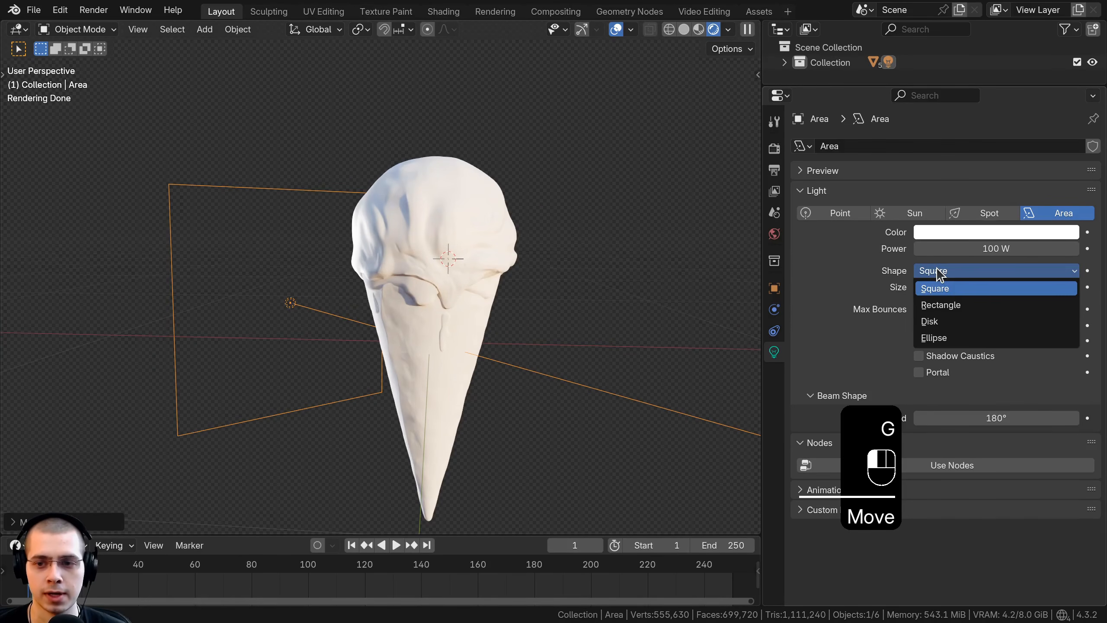
pyautogui.click(941, 305)
pyautogui.moveTo(986, 302); pyautogui.dragTo(1055, 302)
pyautogui.scroll(-3, 580, 184)
pyautogui.press('s')
pyautogui.click(491, 222)
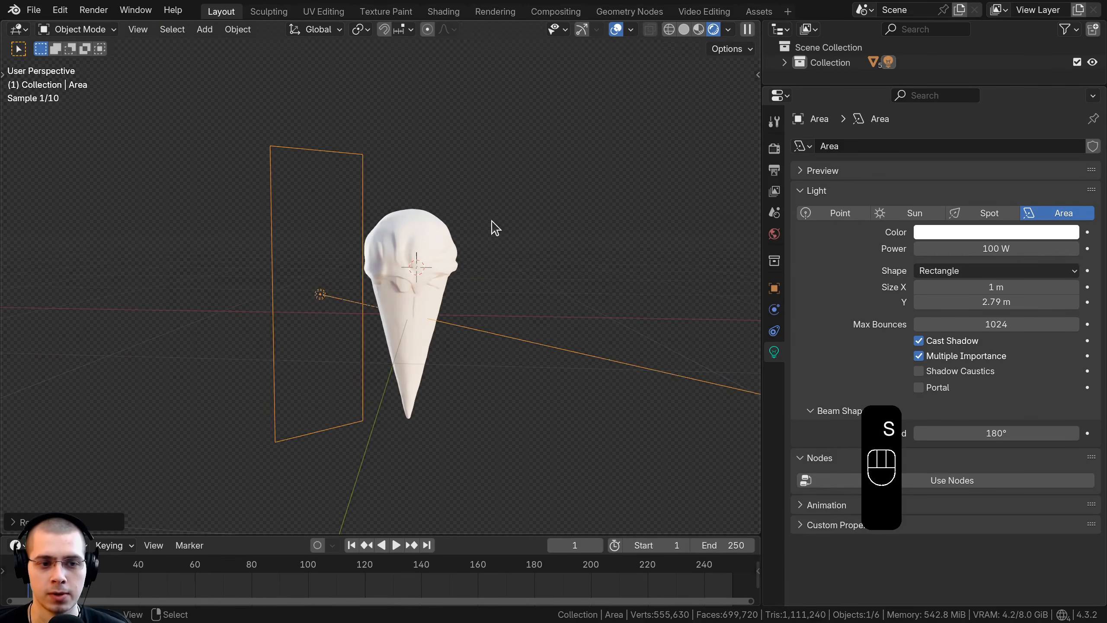
# Step: Move and rotate the rectangular area light until it stands beside the drumstick and lights its edge
pyautogui.press('g')
pyautogui.click(487, 236)
pyautogui.moveTo(488, 236); pyautogui.dragTo(505, 234, button='middle')
pyautogui.press('g')
pyautogui.click(496, 259)
pyautogui.press('r')
pyautogui.click(492, 242)
pyautogui.press('g')
pyautogui.click(485, 220)
pyautogui.scroll(3, 454, 192)
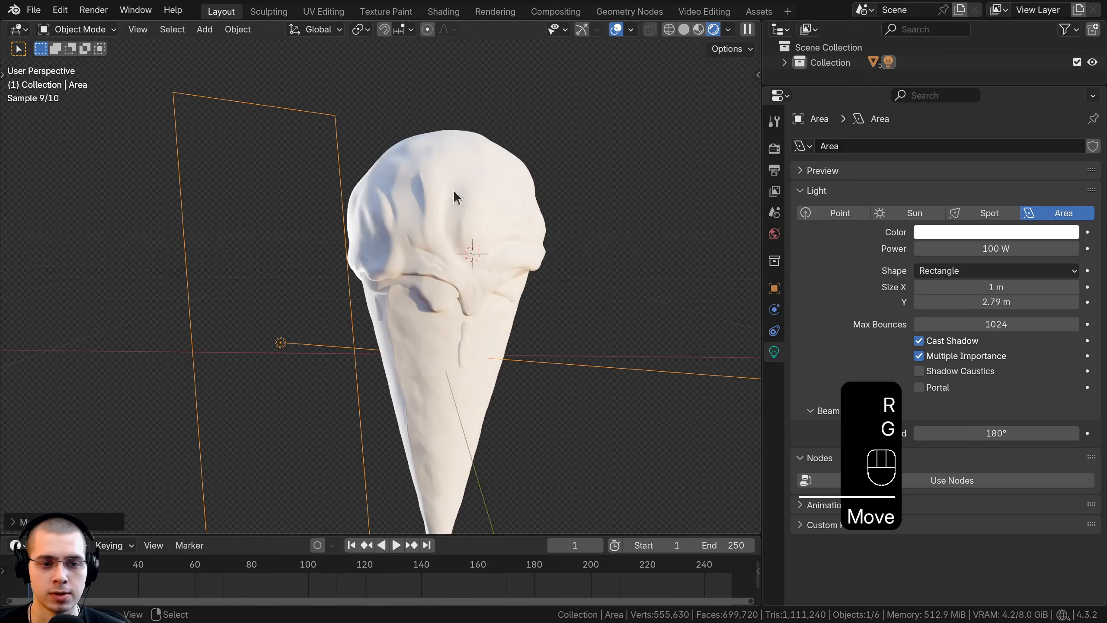
pyautogui.press('g')
pyautogui.click(422, 322)
pyautogui.scroll(-3, 425, 325)
pyautogui.press('g')
pyautogui.click(390, 301)
# Step: Duplicate the area light onto the opposite side of the drumstick and set the copy's power to 50 W
pyautogui.press('KP_1')
pyautogui.scroll(2, 401, 289)
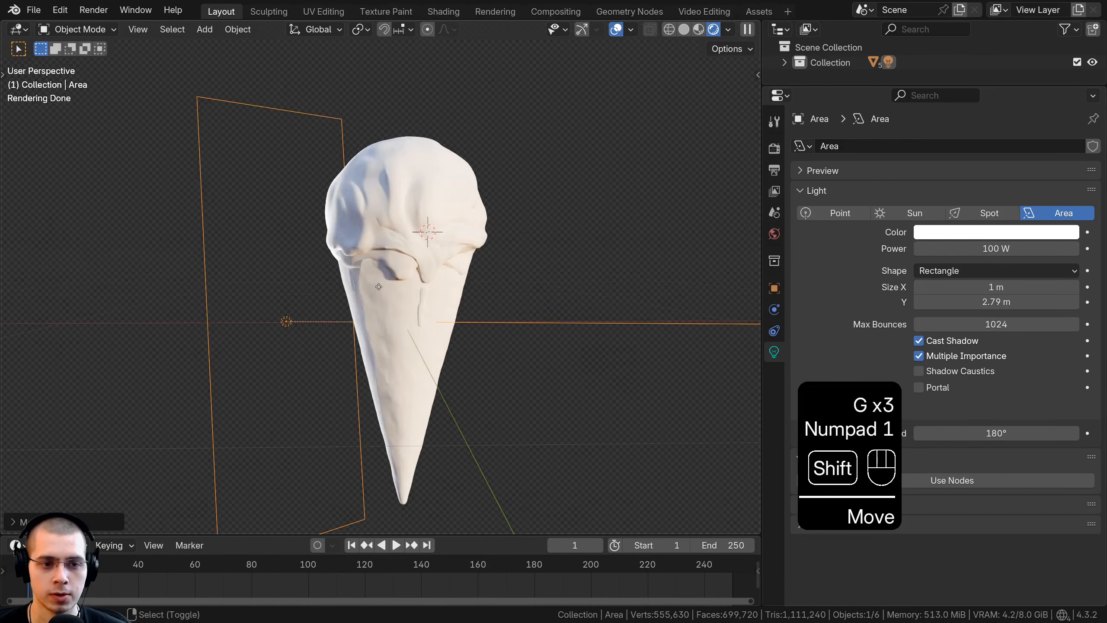
pyautogui.hotkey('shift', 'd')
pyautogui.click(564, 304)
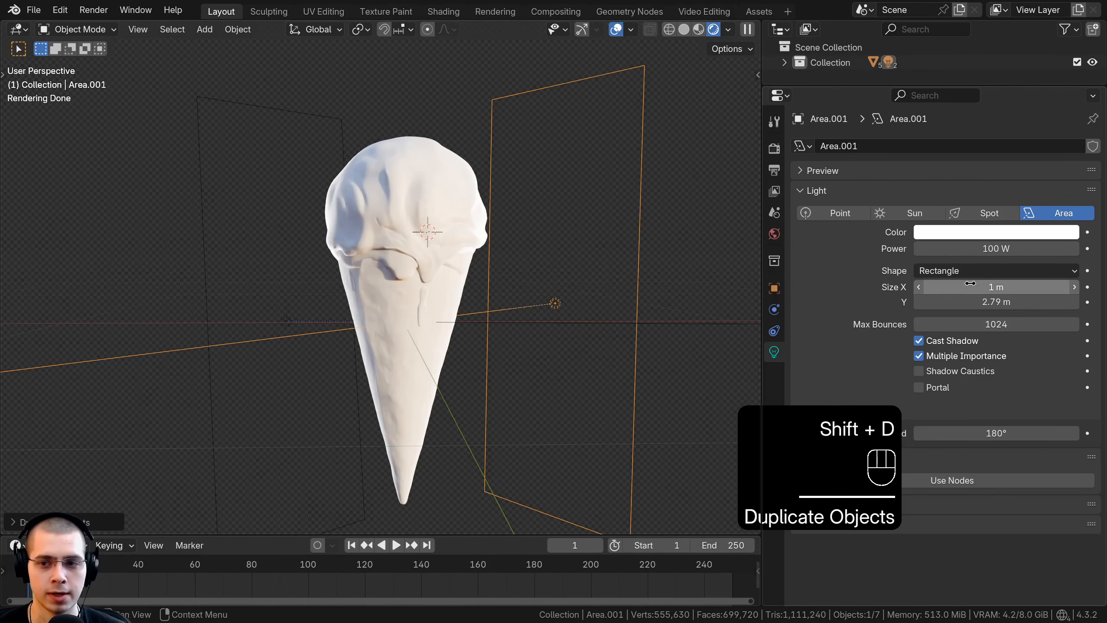
pyautogui.click(965, 252)
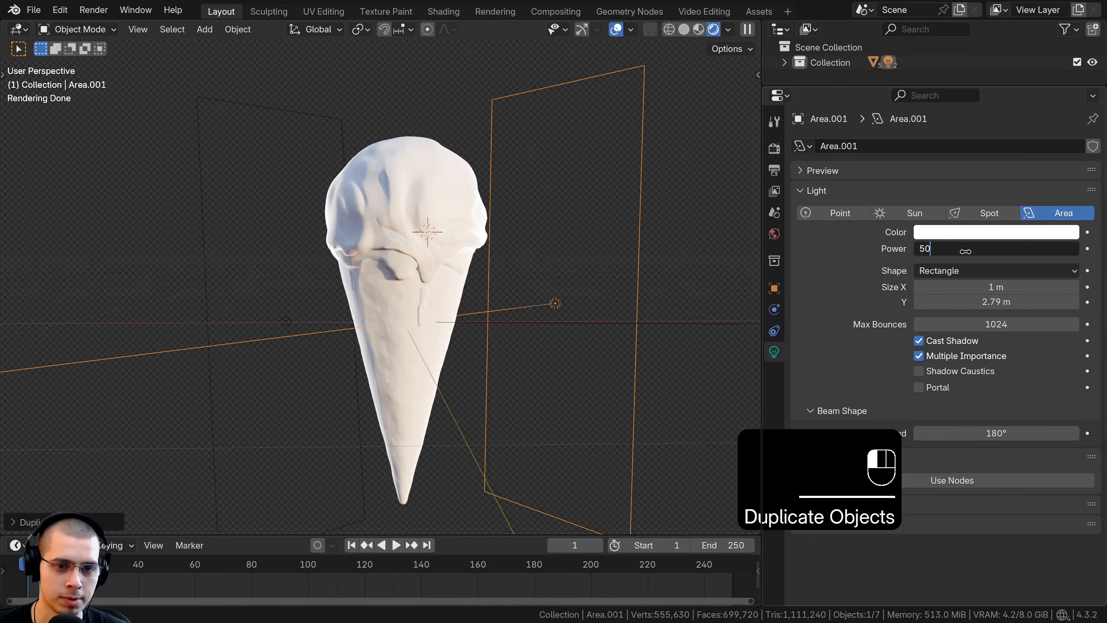
pyautogui.press('Return')
# Step: Adjust the position of the 50 W area light on its side of the drumstick, checking from several angles
pyautogui.press('g')
pyautogui.click(598, 348)
pyautogui.moveTo(598, 348); pyautogui.dragTo(427, 380, button='middle')
pyautogui.press('g')
pyautogui.click(580, 340)
pyautogui.press('g')
pyautogui.click(576, 344)
pyautogui.scroll(-3, 422, 379)
pyautogui.press('g')
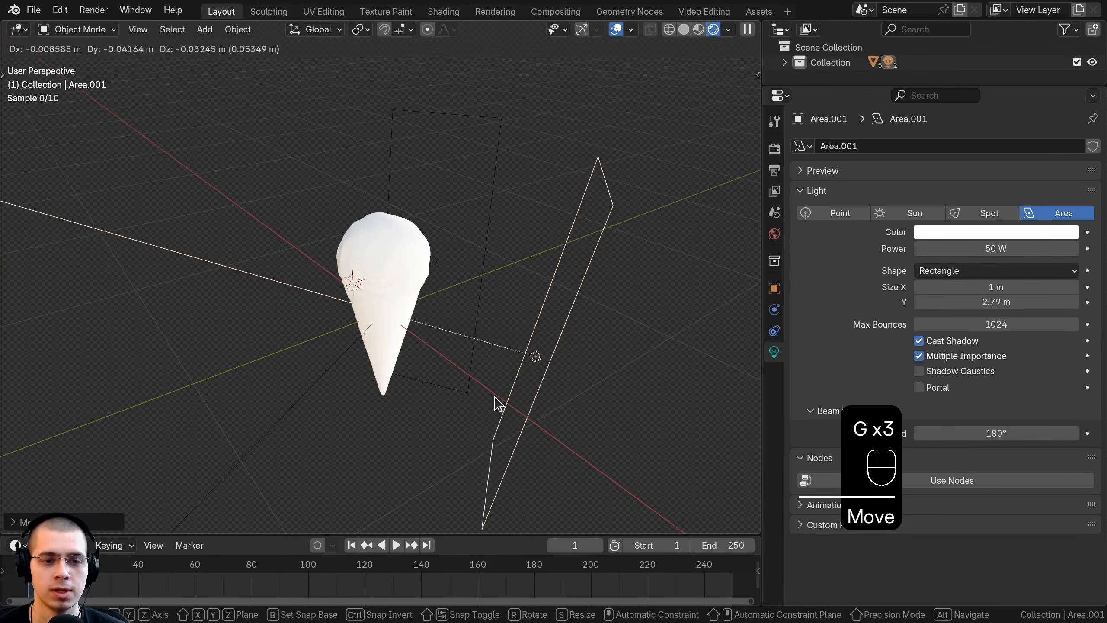
pyautogui.click(497, 395)
pyautogui.moveTo(497, 395); pyautogui.dragTo(650, 338, button='middle')
pyautogui.press('g')
pyautogui.click(576, 335)
pyautogui.scroll(4, 576, 334)
# Step: Duplicate the 100 W area light and move the copy high above the drumstick, toward the 50 W light's side
pyautogui.moveTo(573, 334); pyautogui.dragTo(370, 310, button='middle')
pyautogui.scroll(-3, 368, 301)
pyautogui.scroll(2, 369, 308)
pyautogui.scroll(-2, 307, 477)
pyautogui.moveTo(306, 477); pyautogui.dragTo(287, 267, button='middle')
pyautogui.click(284, 255)
pyautogui.hotkey('shift', 'd')
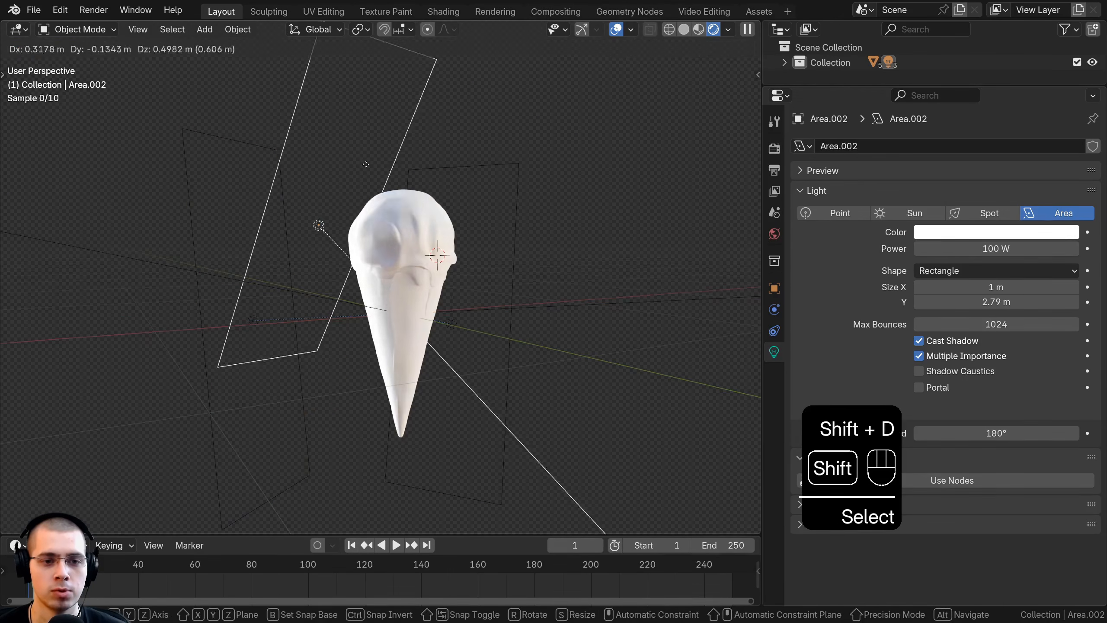
pyautogui.press('g')
pyautogui.click(702, 168)
pyautogui.moveTo(603, 169); pyautogui.dragTo(535, 198, button='middle')
pyautogui.press('g')
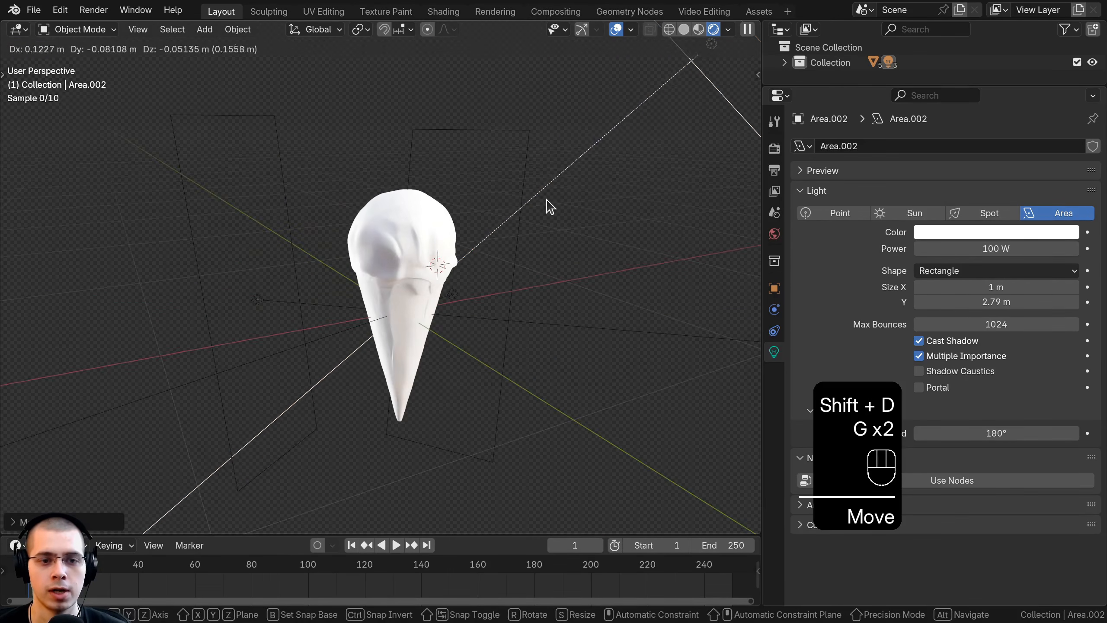
pyautogui.click(509, 238)
# Step: Change the upper area light's shape to Disk, rescale it and move it diagonally above the drumstick
pyautogui.click(939, 272)
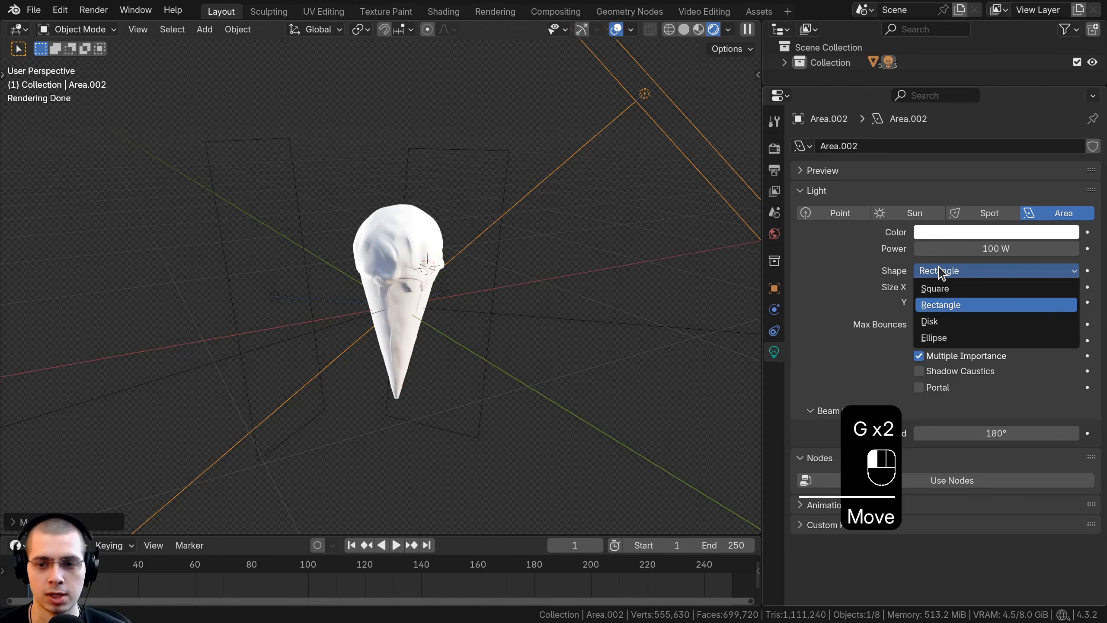
pyautogui.click(939, 323)
pyautogui.moveTo(600, 318); pyautogui.dragTo(483, 323, button='middle')
pyautogui.press('g')
pyautogui.click(429, 355)
pyautogui.press('s')
pyautogui.click(678, 339)
pyautogui.press('g')
pyautogui.click(642, 301)
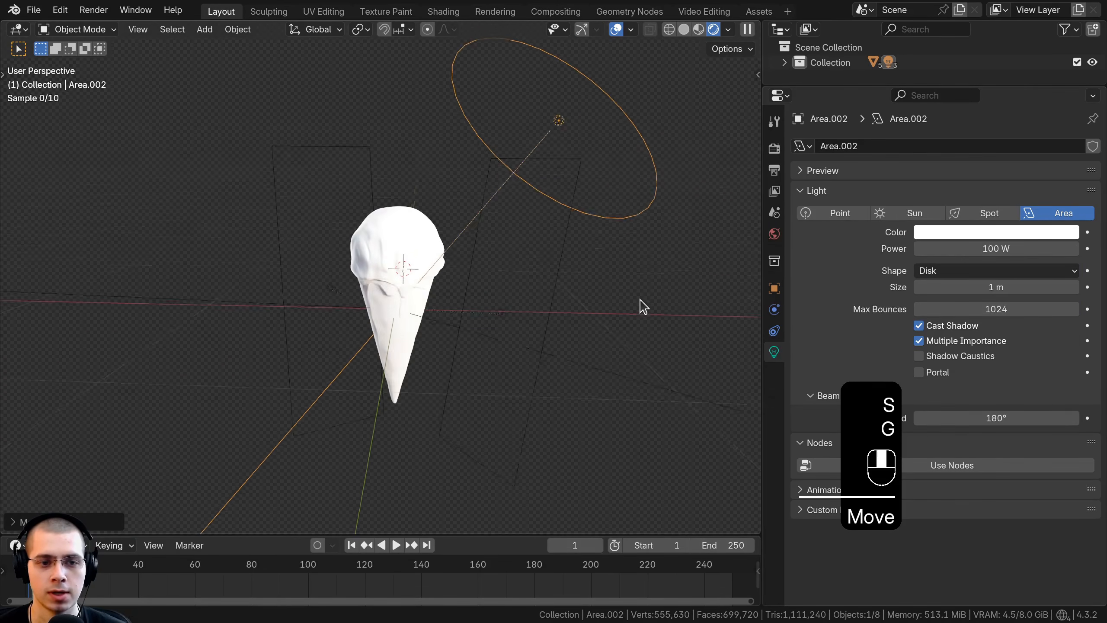
pyautogui.moveTo(640, 300); pyautogui.dragTo(652, 297, button='middle')
pyautogui.press('g')
pyautogui.click(604, 289)
# Step: Fine-tune the disk light's size and placement over the scoop while checking the rendered lighting
pyautogui.scroll(2, 383, 310)
pyautogui.keyDown('shift'); pyautogui.moveTo(366, 304); pyautogui.dragTo(376, 218, button='middle'); pyautogui.keyUp('shift')
pyautogui.scroll(2, 417, 263)
pyautogui.scroll(-1, 332, 322)
pyautogui.scroll(1, 332, 322)
pyautogui.scroll(-3, 440, 279)
pyautogui.press('g')
pyautogui.press('g')
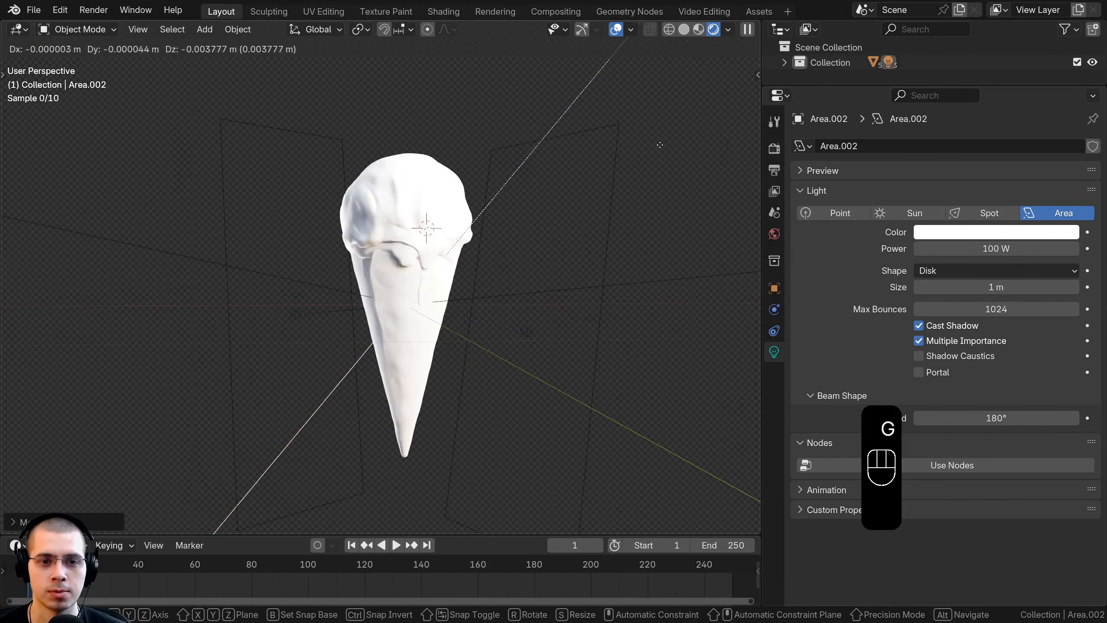
pyautogui.press('s')
pyautogui.click(580, 242)
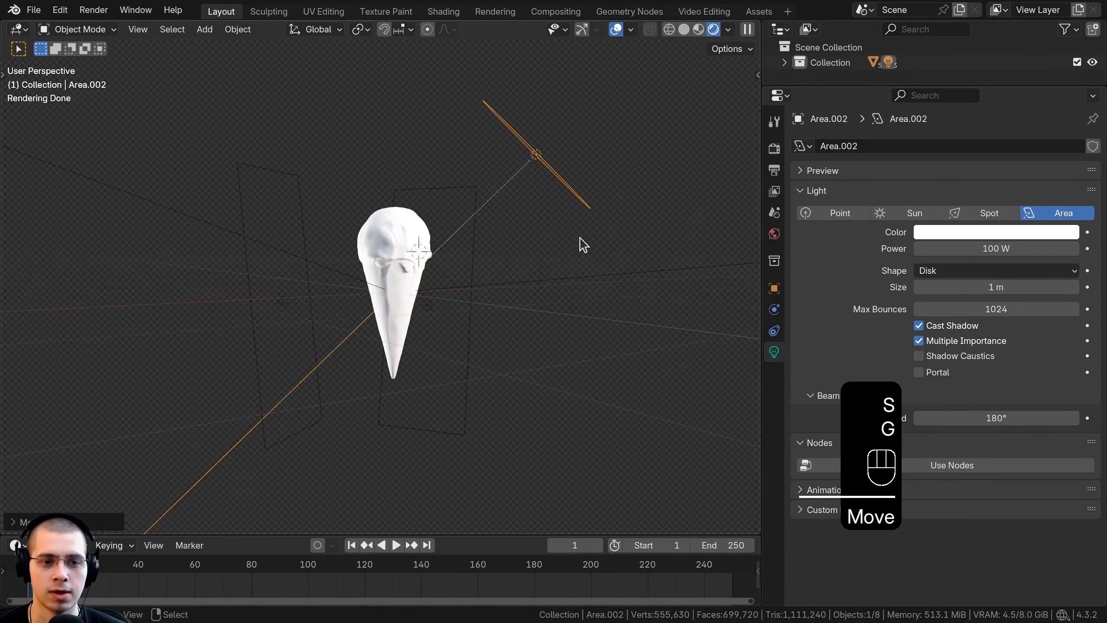
# Step: Add a camera and align it to a front view that shows the whole drumstick
pyautogui.scroll(4, 512, 255)
pyautogui.hotkey('shift', 'a')
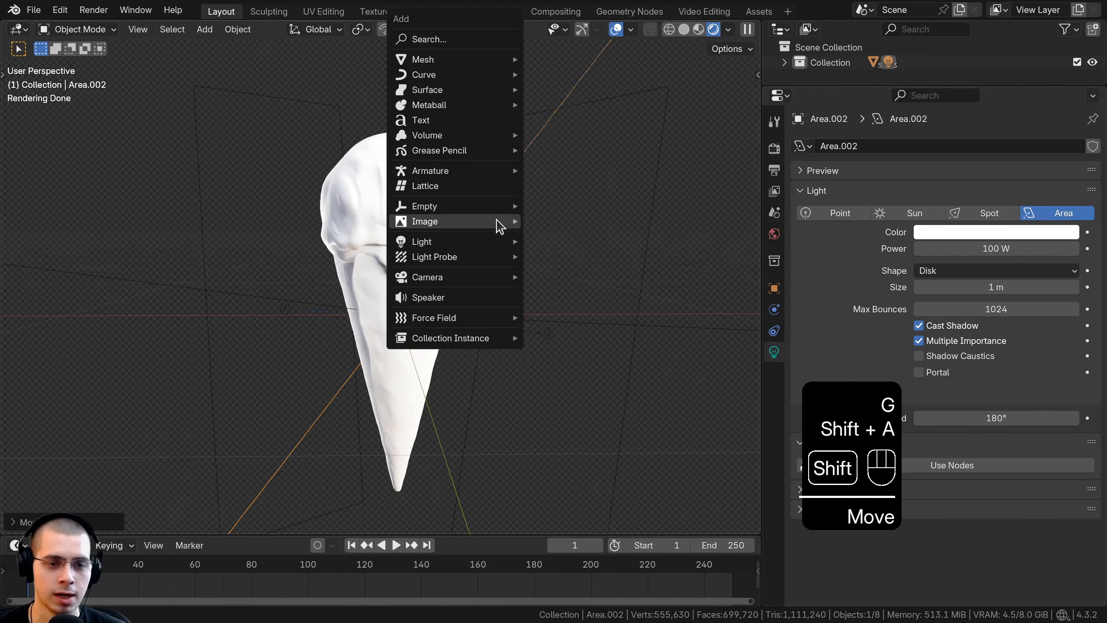
pyautogui.moveTo(498, 222)
pyautogui.moveTo(479, 278)
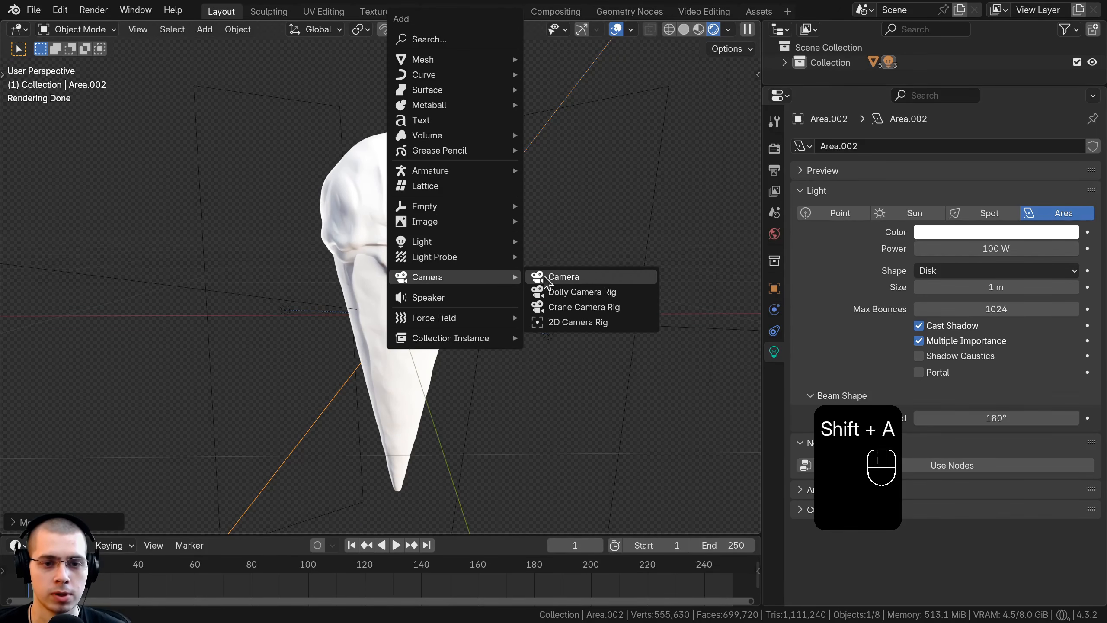
pyautogui.click(547, 278)
pyautogui.moveTo(353, 239); pyautogui.dragTo(384, 206, button='middle')
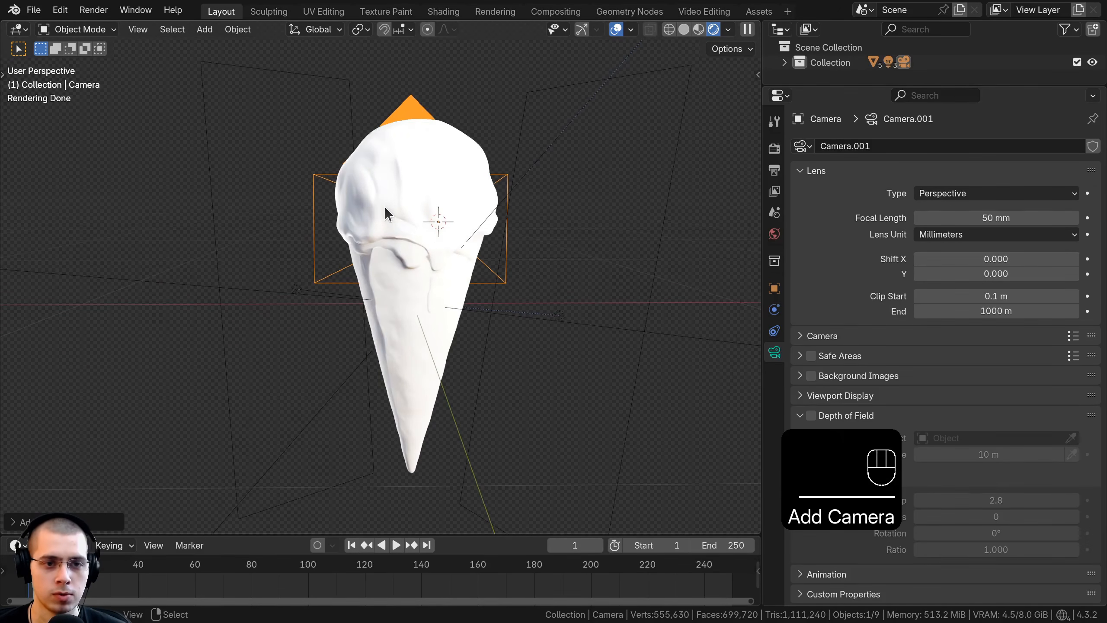
pyautogui.keyDown('shift'); pyautogui.moveTo(406, 253); pyautogui.dragTo(416, 238, button='middle'); pyautogui.keyUp('shift')
pyautogui.keyDown('shift'); pyautogui.moveTo(416, 238); pyautogui.dragTo(429, 232, button='middle'); pyautogui.keyUp('shift')
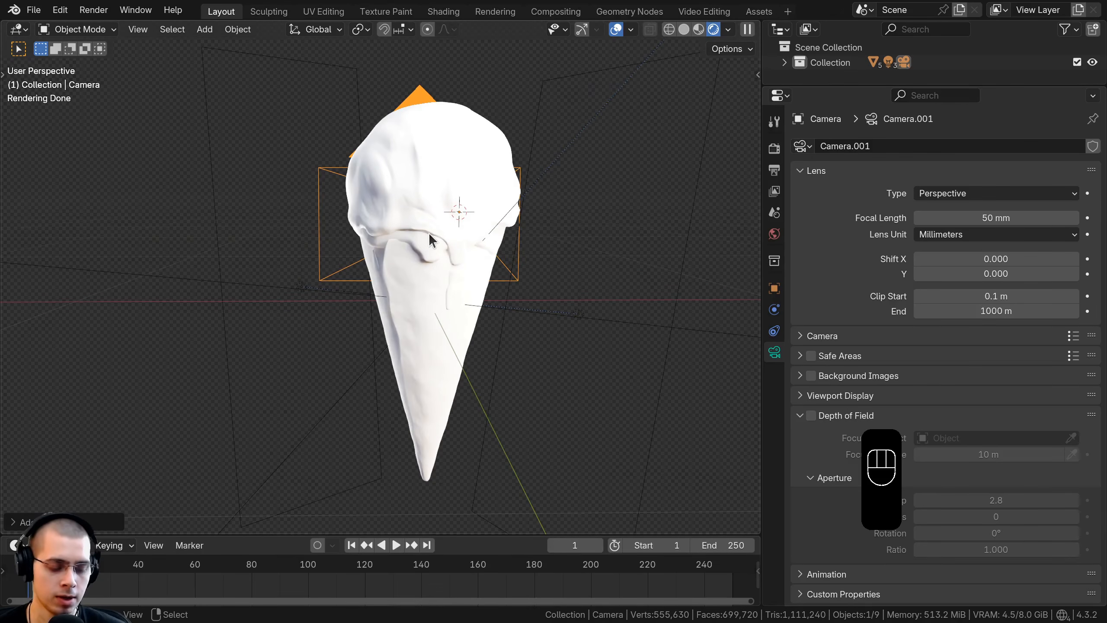
pyautogui.press('ctrl+alt+KP_0')
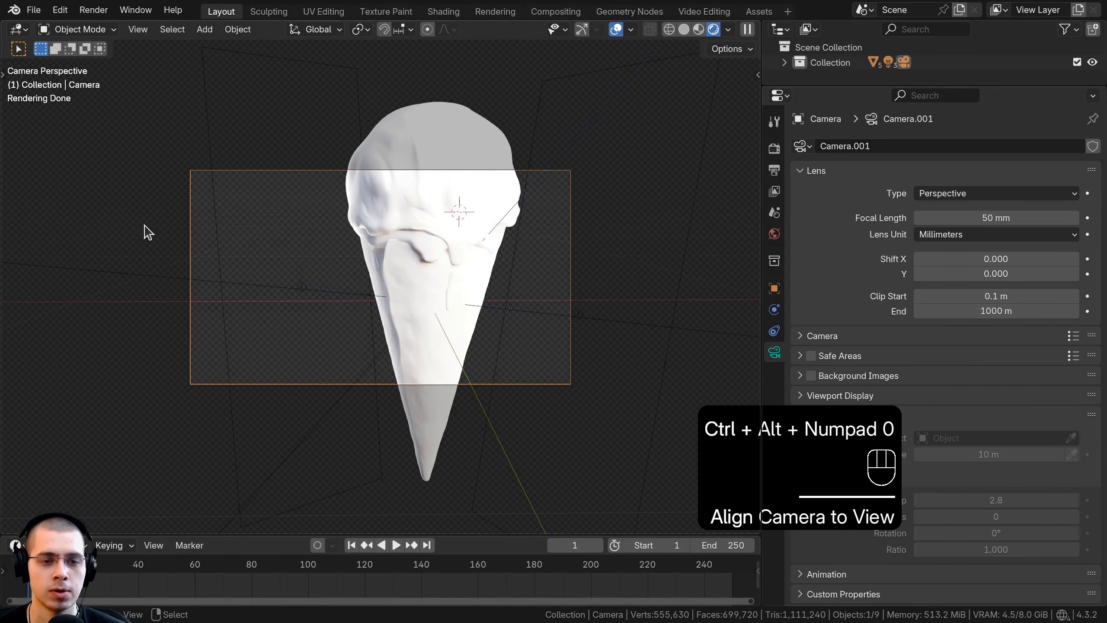
# Step: Move the camera so the drumstick sits in the middle of the frame
pyautogui.press('g')
pyautogui.click(384, 284)
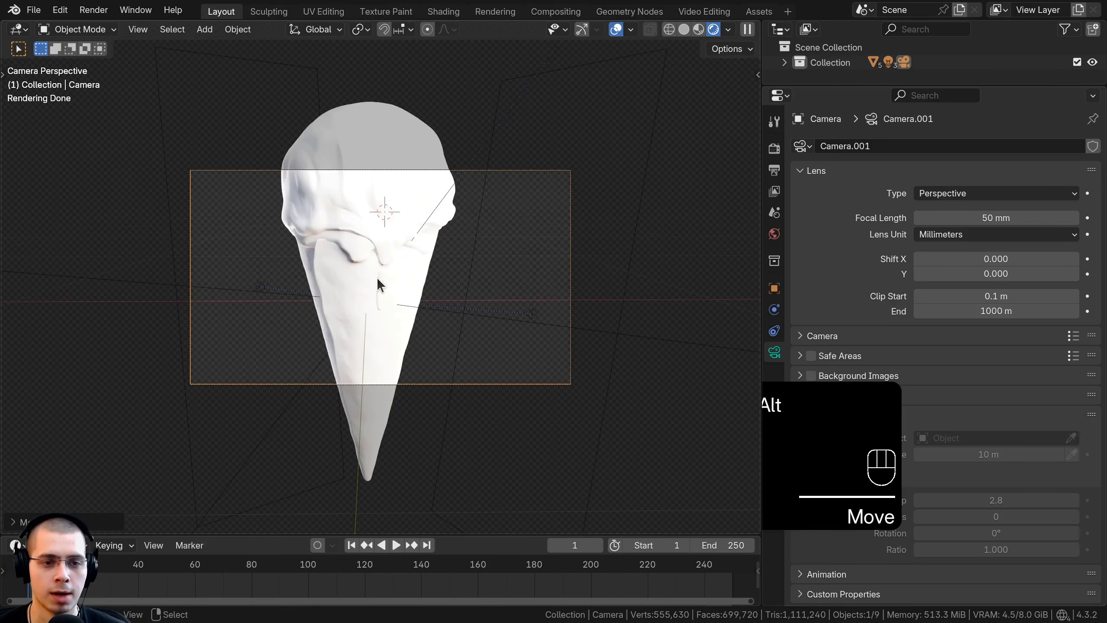
pyautogui.press('g')
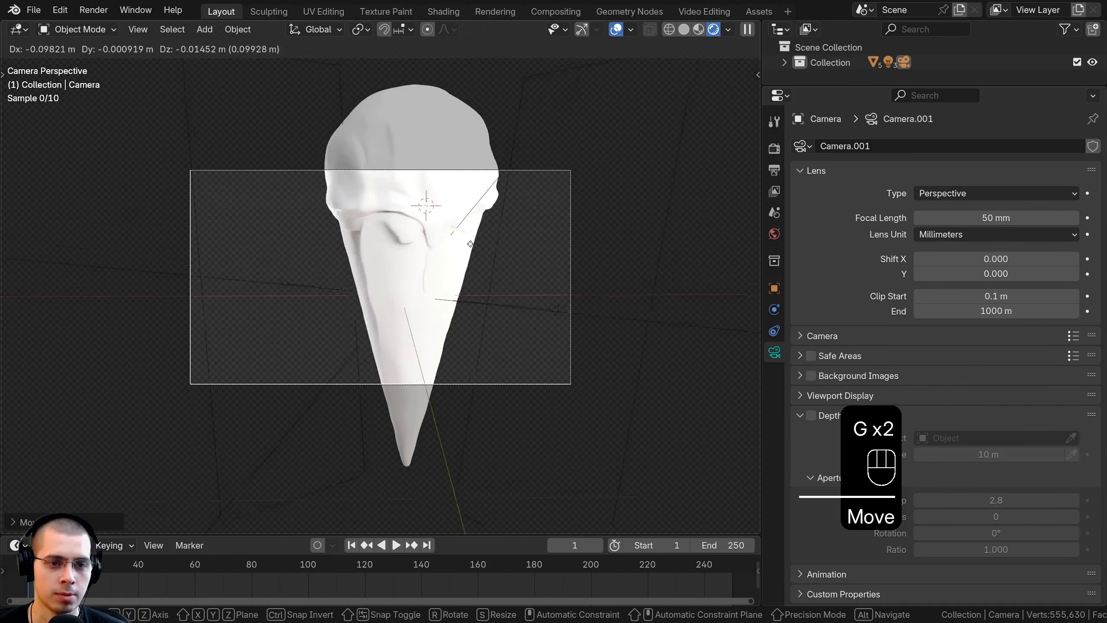
pyautogui.click(716, 189)
# Step: Set the output resolution to a square 1920 by 1920 px
pyautogui.click(774, 170)
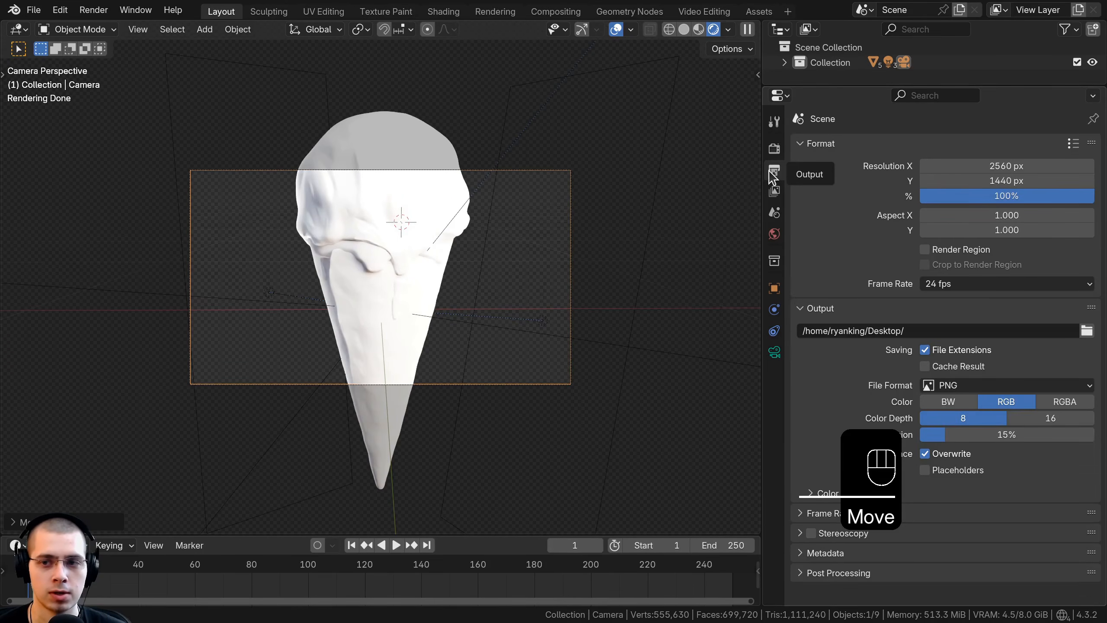
pyautogui.moveTo(996, 174); pyautogui.dragTo(998, 165)
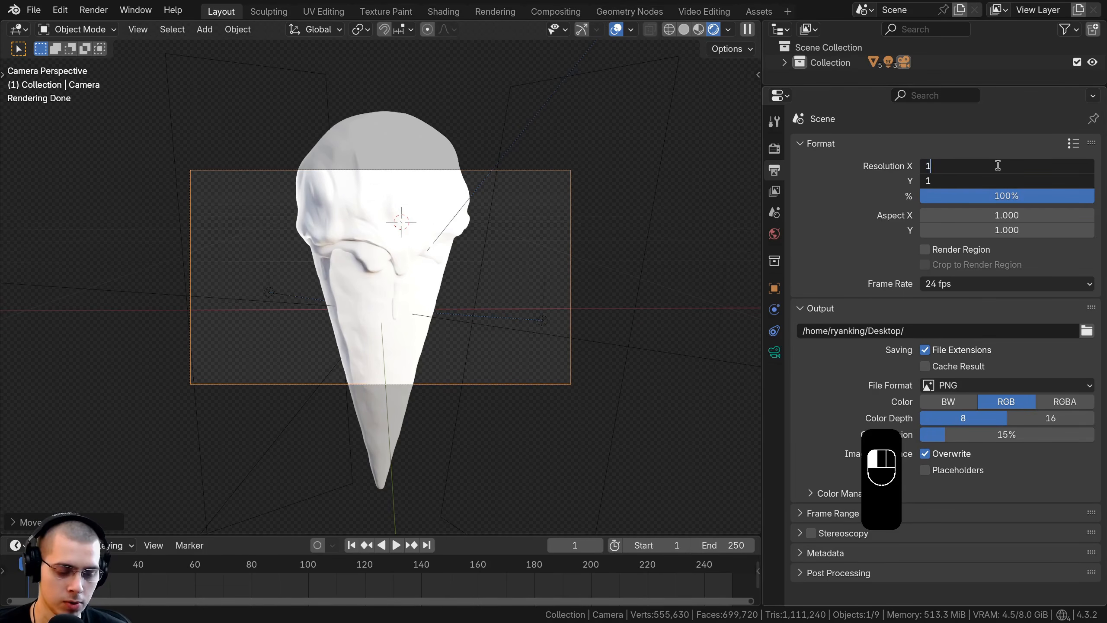
pyautogui.write('1920')
pyautogui.press('Return')
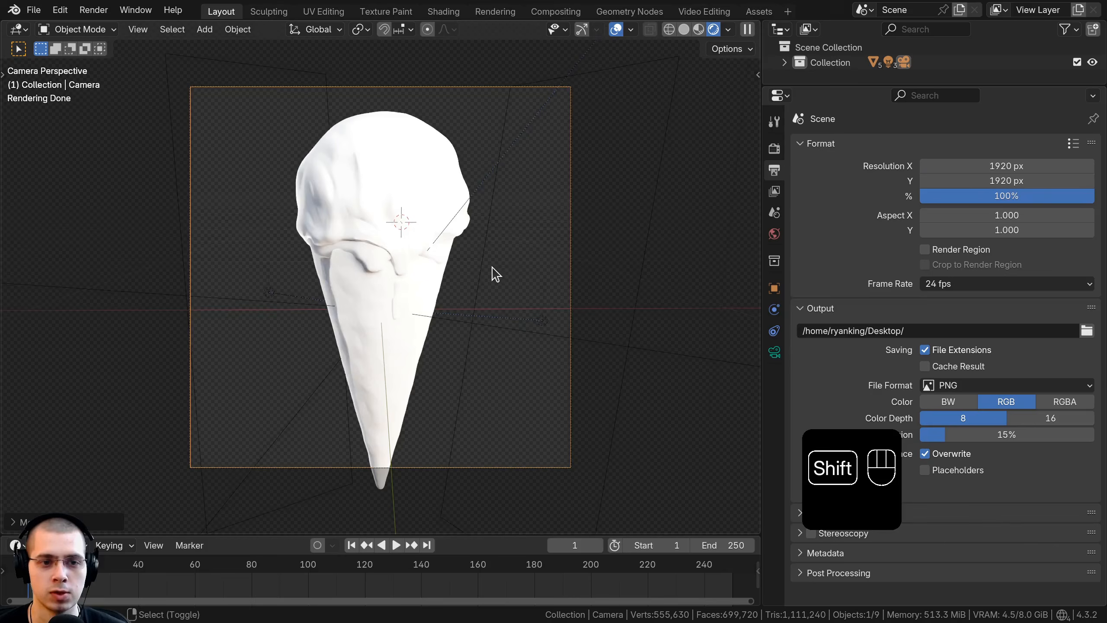
pyautogui.keyDown('shift'); pyautogui.moveTo(492, 267); pyautogui.dragTo(494, 271, button='middle'); pyautogui.keyUp('shift')
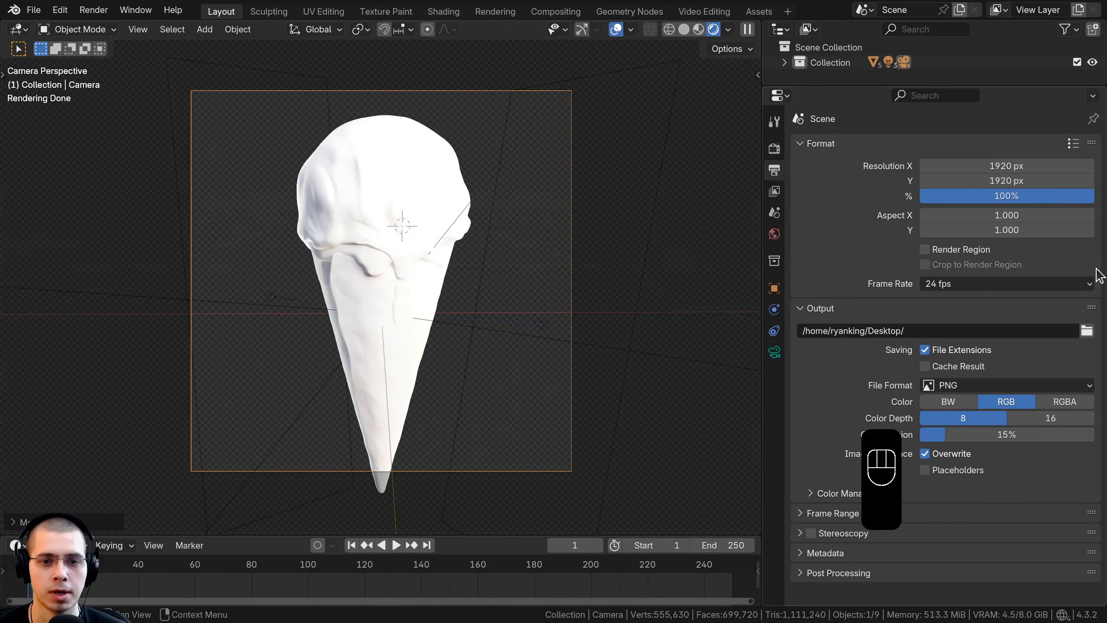
# Step: Set the render resolution scale to 200% and move the camera so the whole drumstick sits centred in the frame
pyautogui.click(994, 196)
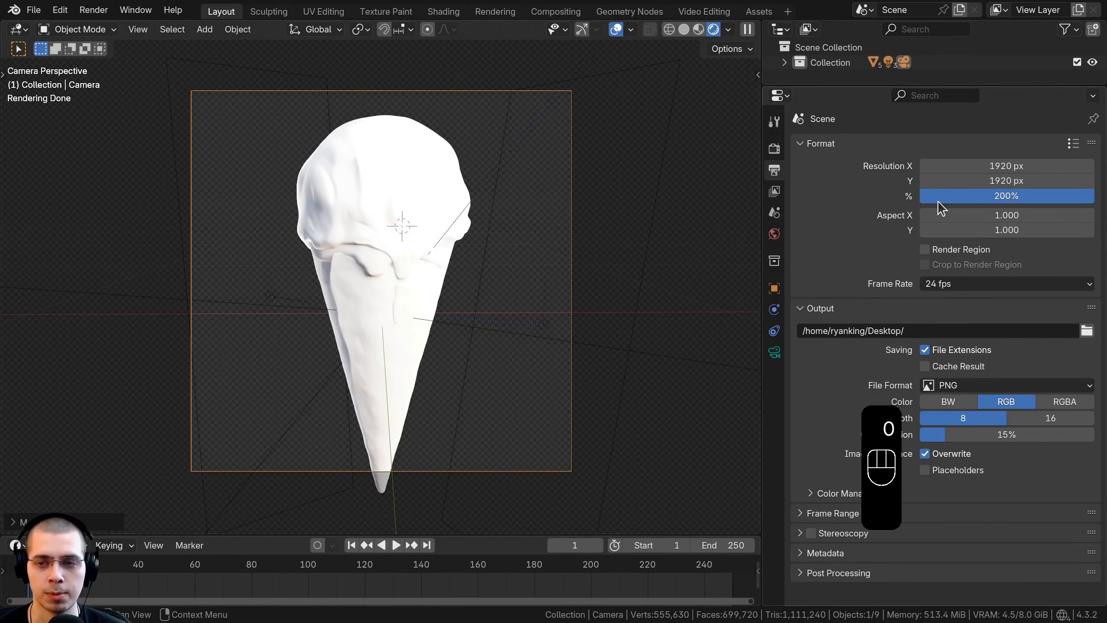
pyautogui.keyDown('shift'); pyautogui.moveTo(462, 305); pyautogui.dragTo(475, 306, button='middle'); pyautogui.keyUp('shift')
pyautogui.press('g')
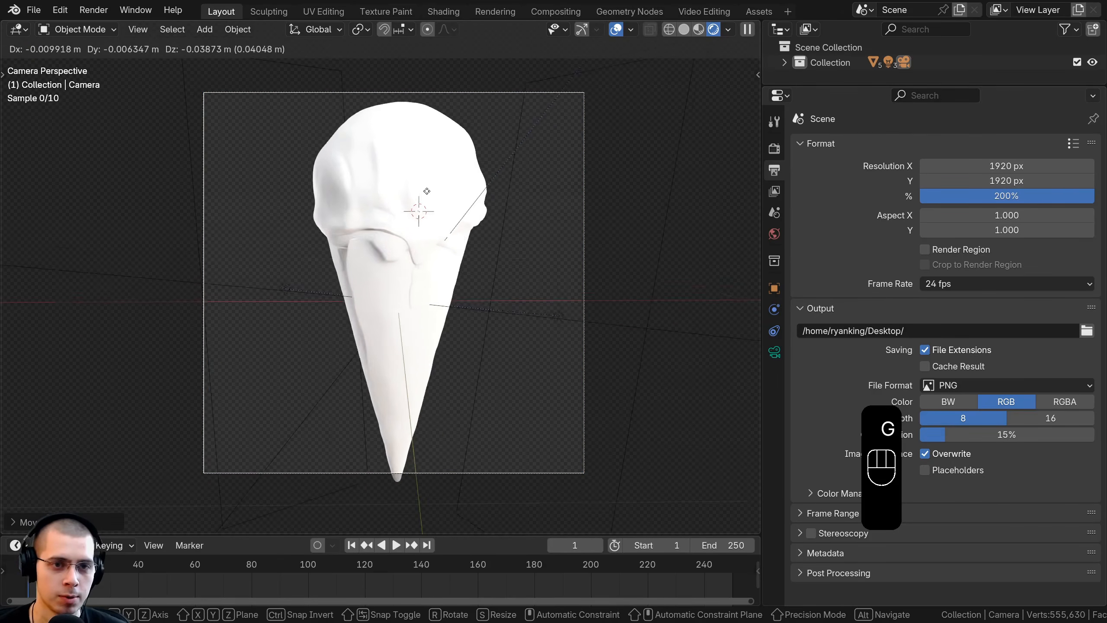
pyautogui.click(455, 172)
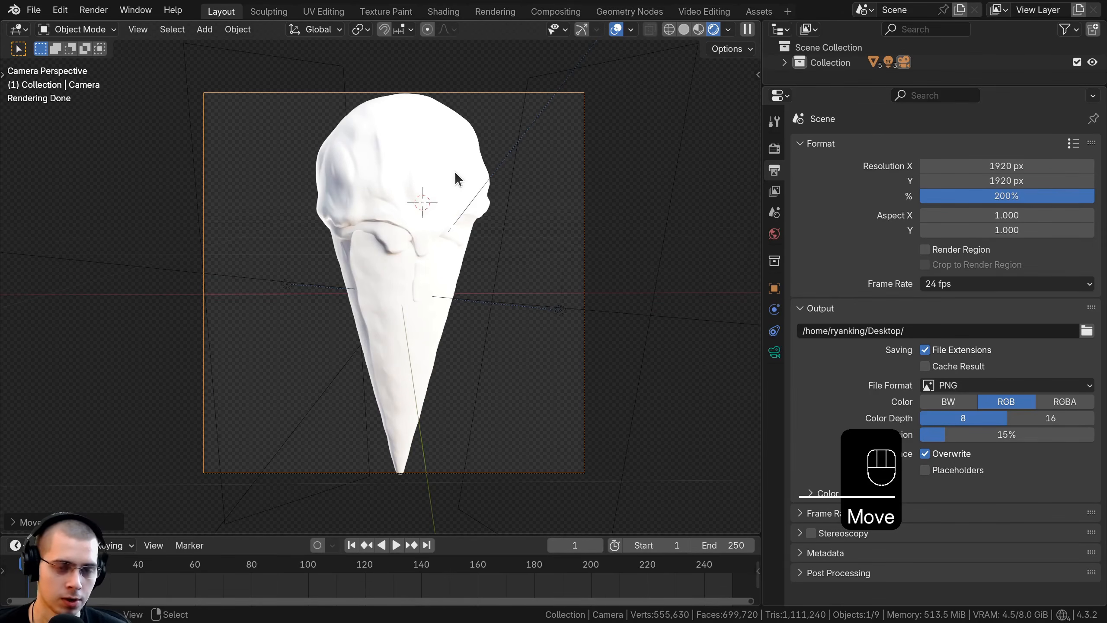
# Step: Move the camera back about 0.47 m along its local Z axis and set its focal length to 80 mm
pyautogui.press('g')
pyautogui.middleClick(455, 173)
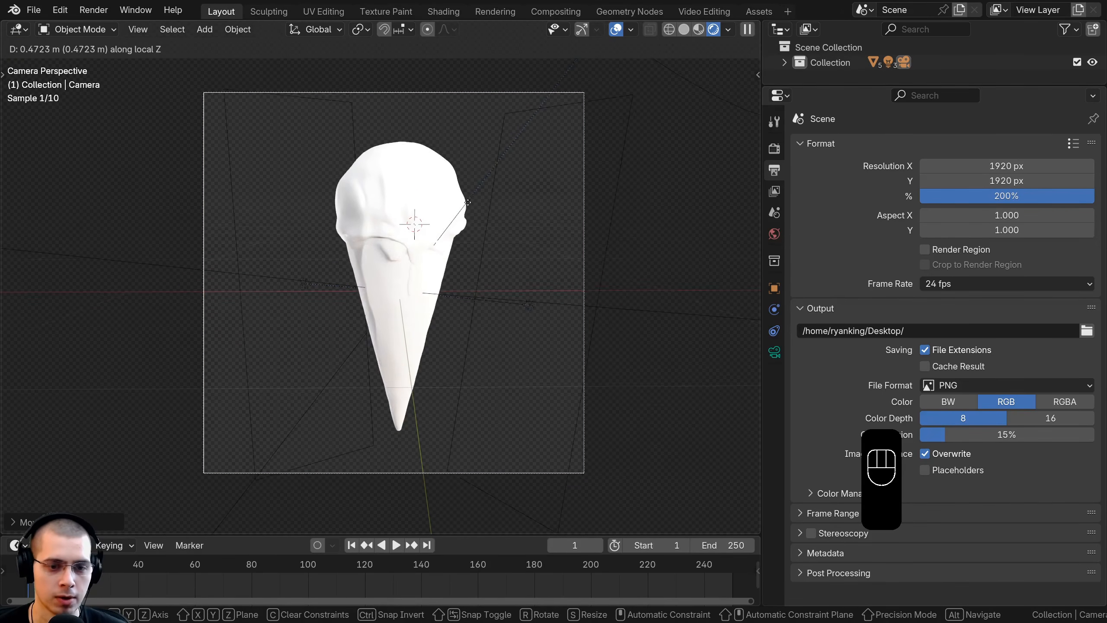
pyautogui.click(467, 202)
pyautogui.click(773, 354)
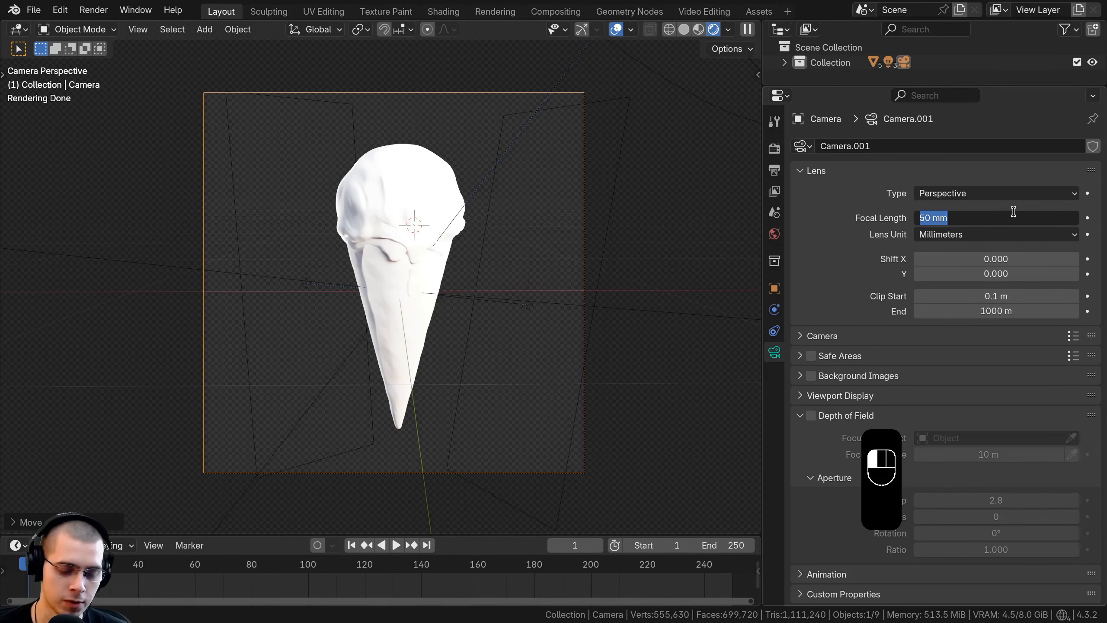
pyautogui.press('Return')
# Step: Move the camera back along its local Z axis and recentre it so the drumstick nearly fills the frame height
pyautogui.press('g')
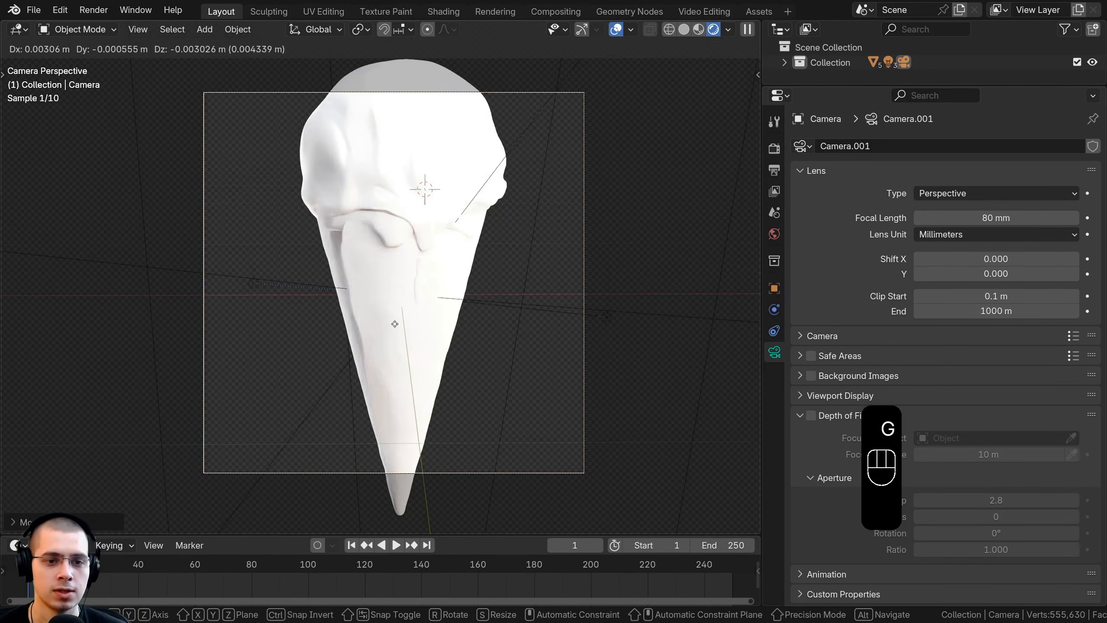
pyautogui.press('z')
pyautogui.press('z')
pyautogui.press('g')
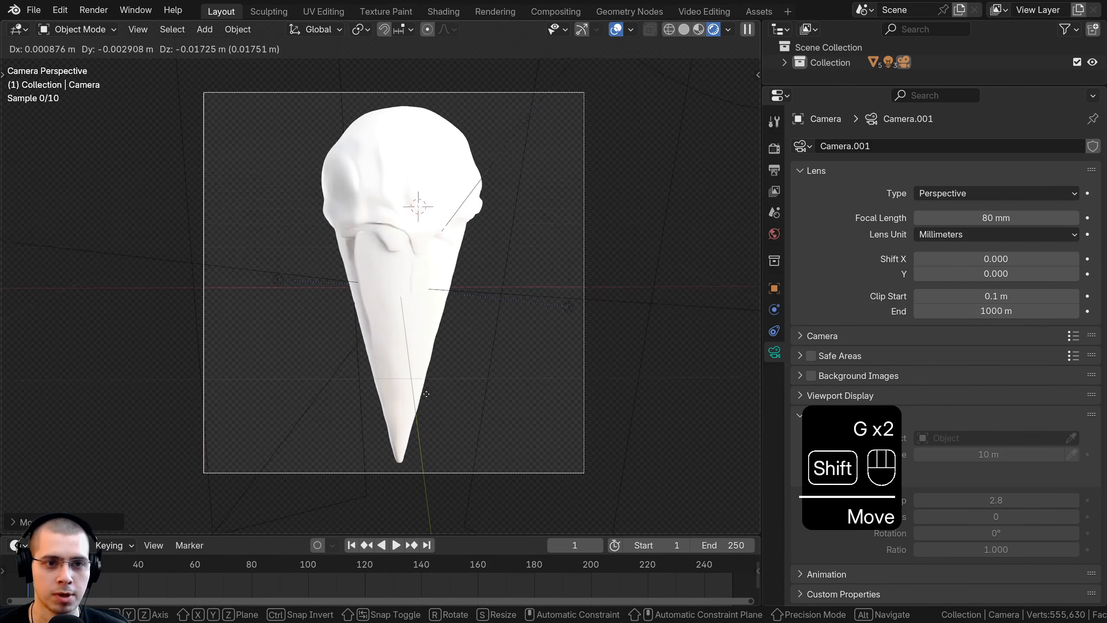
pyautogui.press('g')
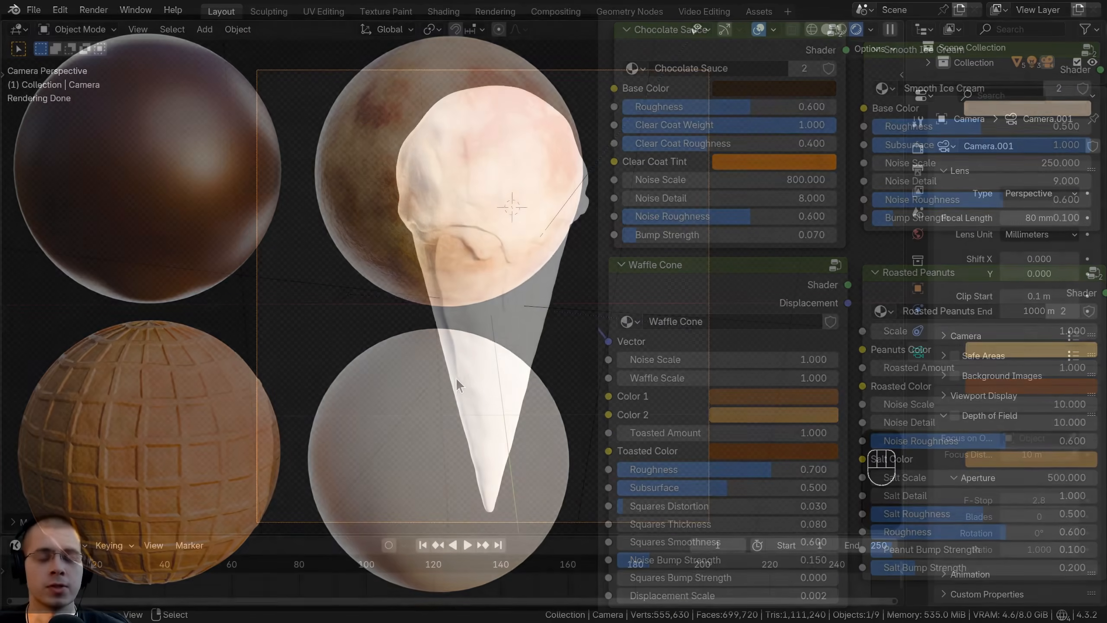
pyautogui.keyDown('shift'); pyautogui.moveTo(455, 377); pyautogui.dragTo(443, 370, button='middle'); pyautogui.keyUp('shift')
# Step: Append the Chocolate Sauce, Roasted Peanuts, Smooth Ice Cream and Waffle Cone materials from Procedural Materials.blend
pyautogui.click(34, 13)
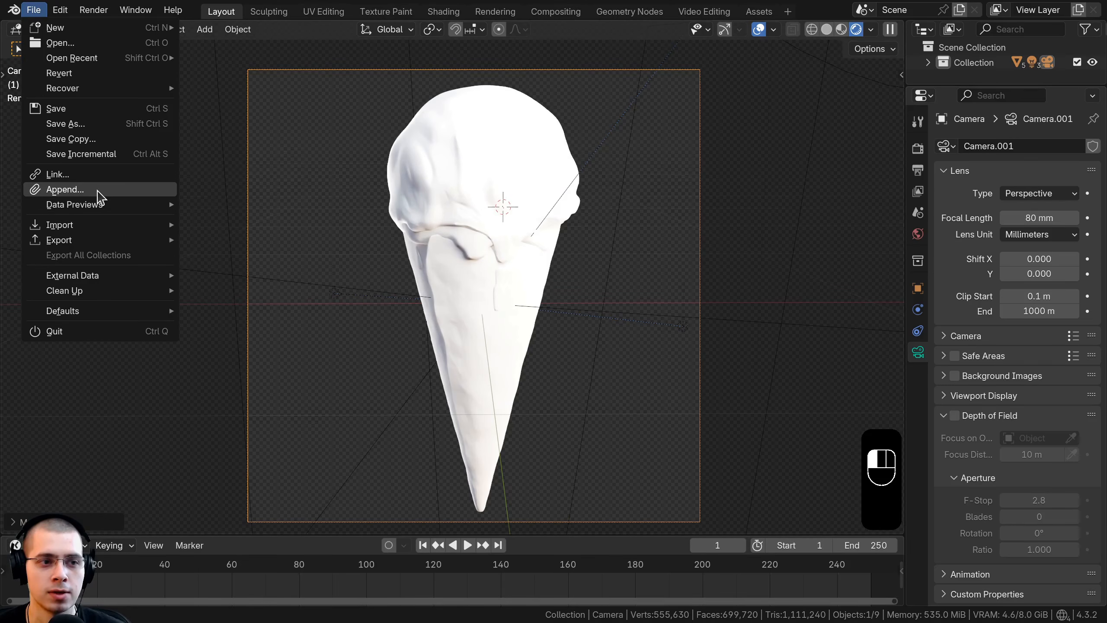
pyautogui.click(65, 189)
pyautogui.click(258, 92)
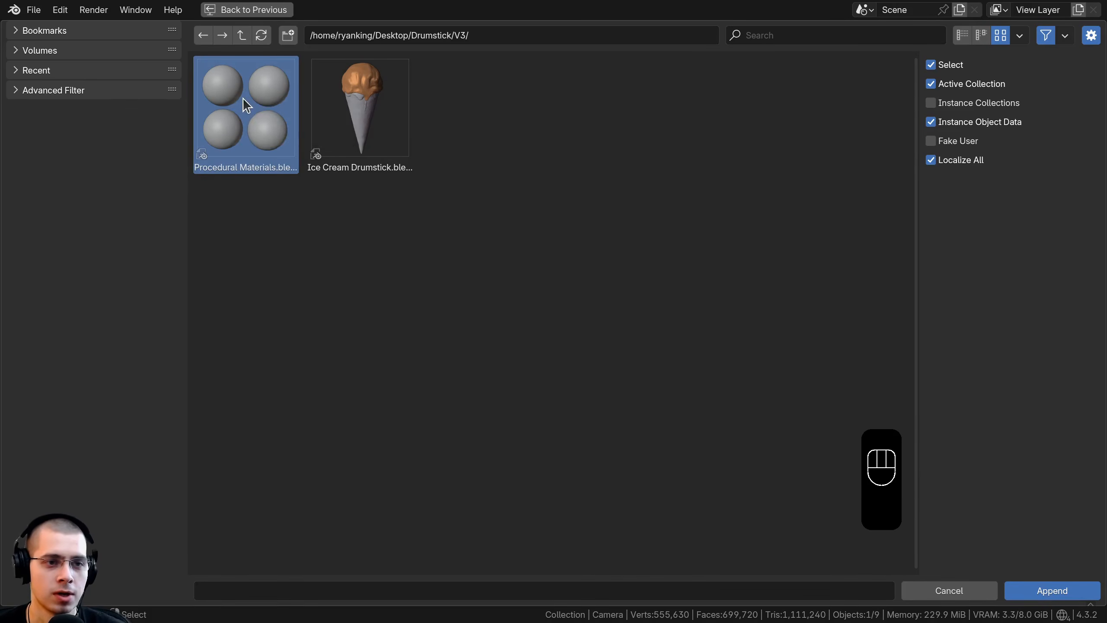
pyautogui.doubleClick(244, 99)
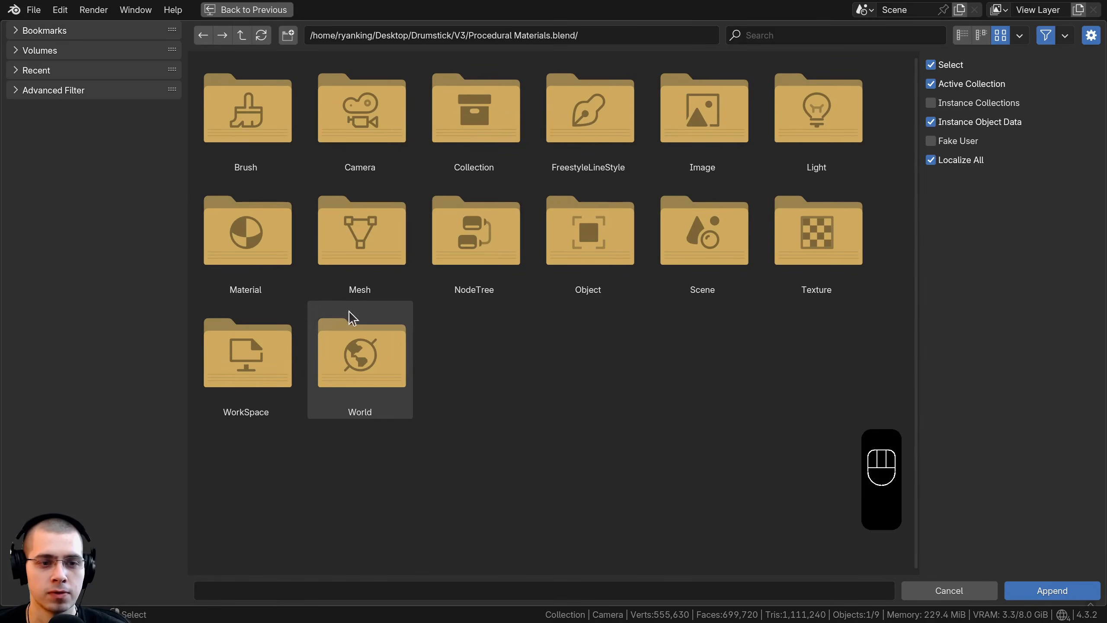
pyautogui.doubleClick(235, 238)
pyautogui.moveTo(769, 263); pyautogui.dragTo(235, 145)
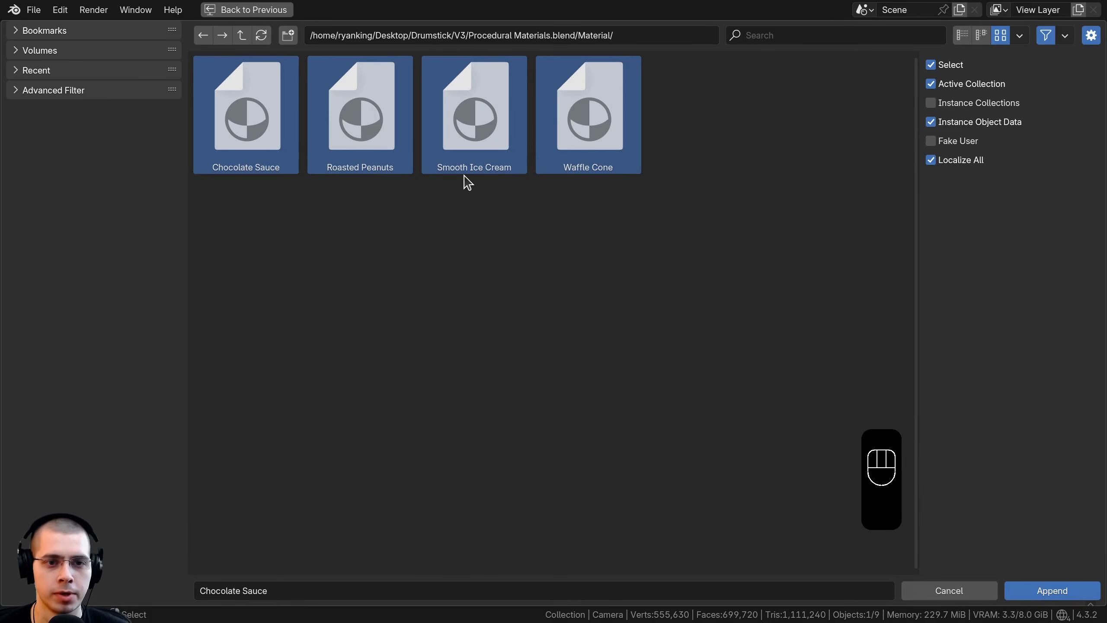
pyautogui.click(1062, 594)
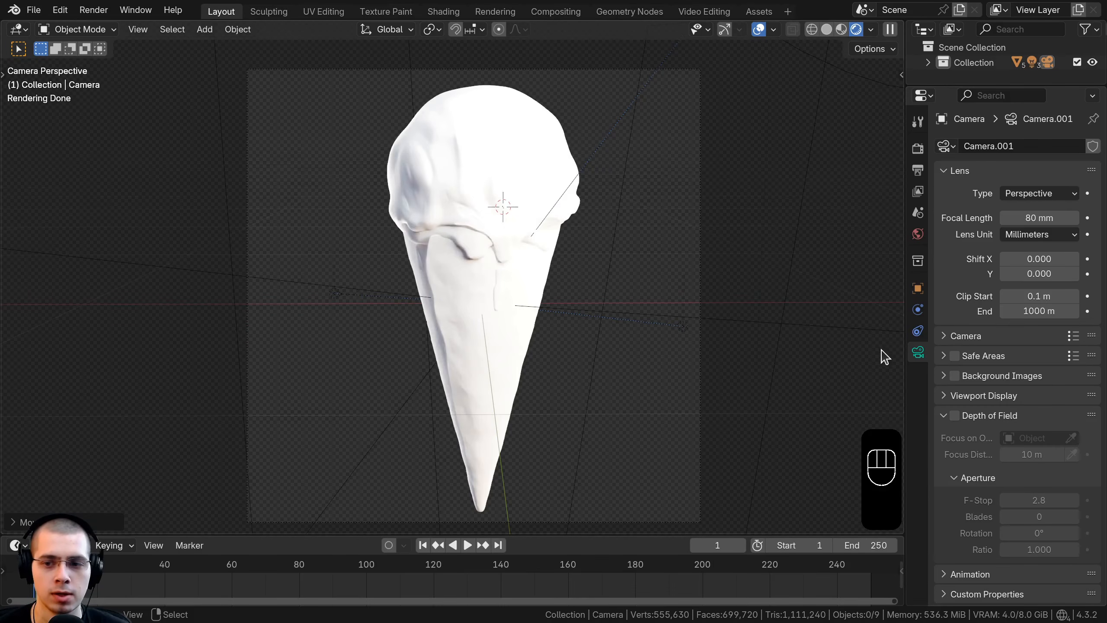
# Step: Replace the Temp material on the outer scoop layer with Chocolate Sauce
pyautogui.click(475, 140)
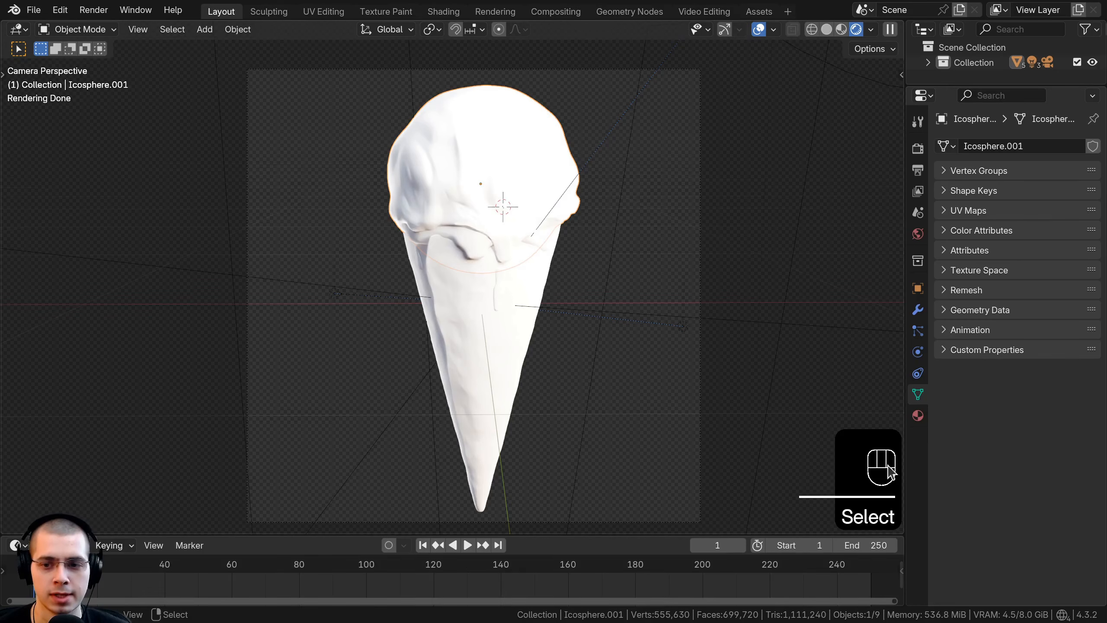
pyautogui.click(918, 416)
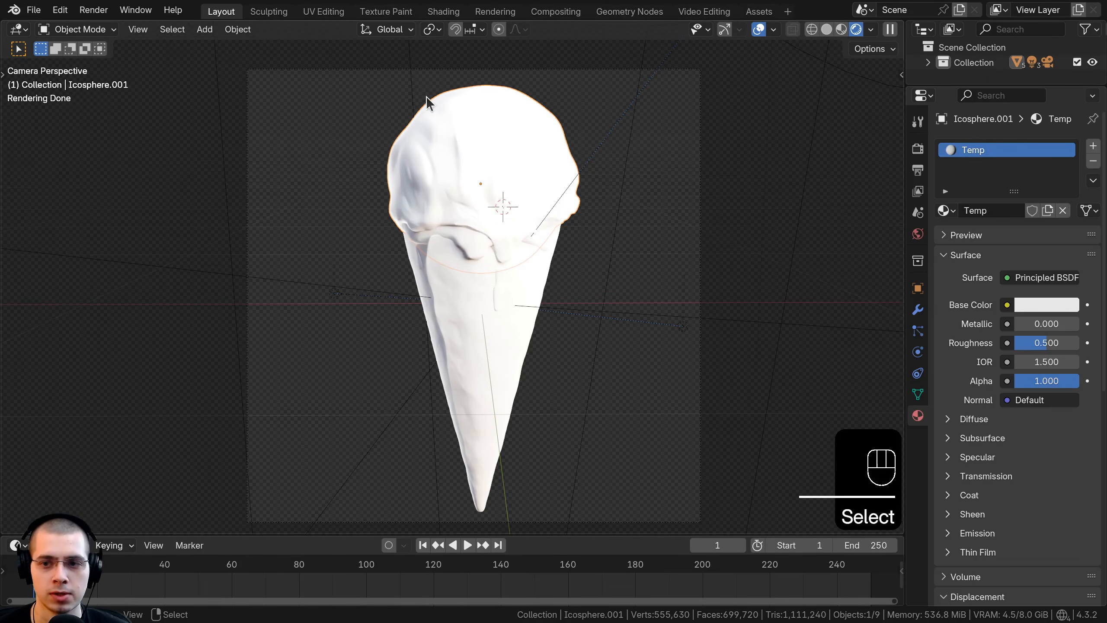
pyautogui.moveTo(904, 175); pyautogui.dragTo(888, 175)
pyautogui.press('g')
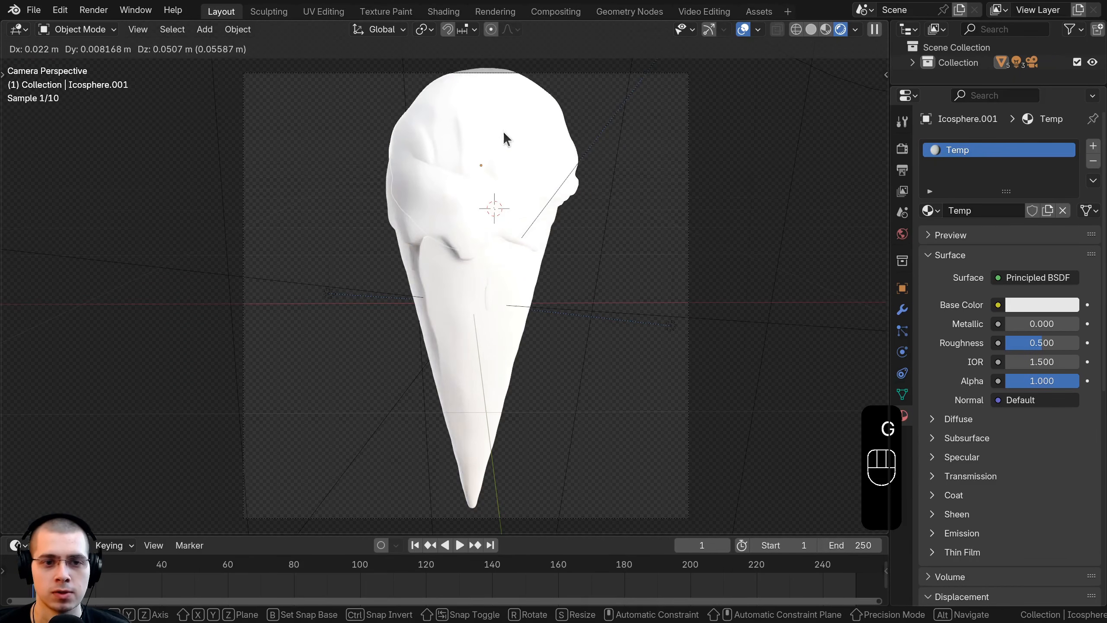
pyautogui.rightClick(508, 138)
pyautogui.click(929, 211)
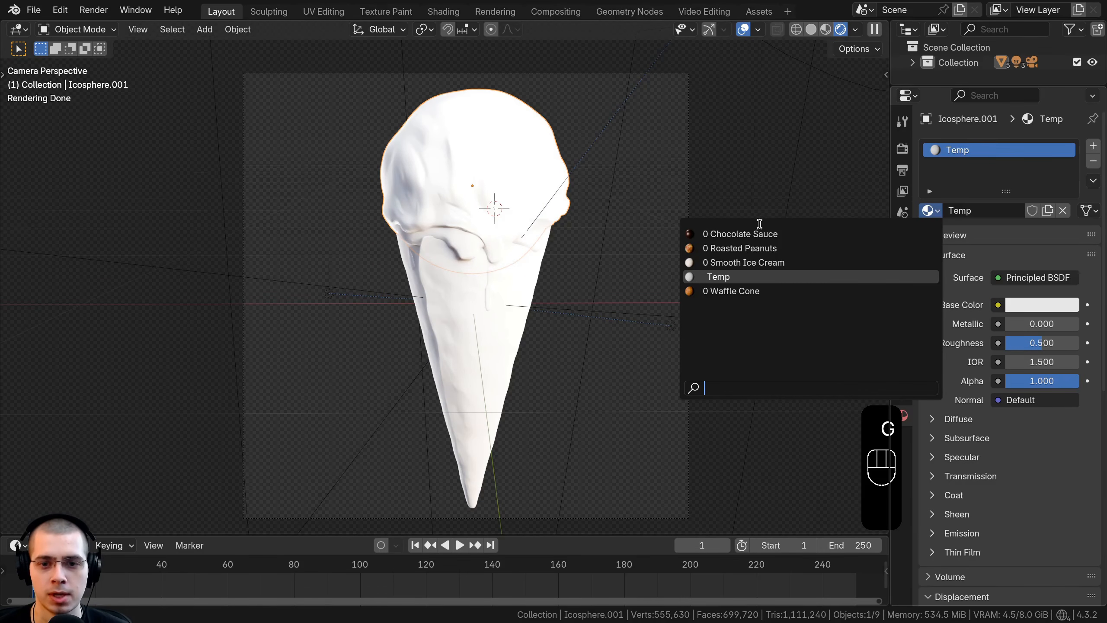
pyautogui.click(722, 234)
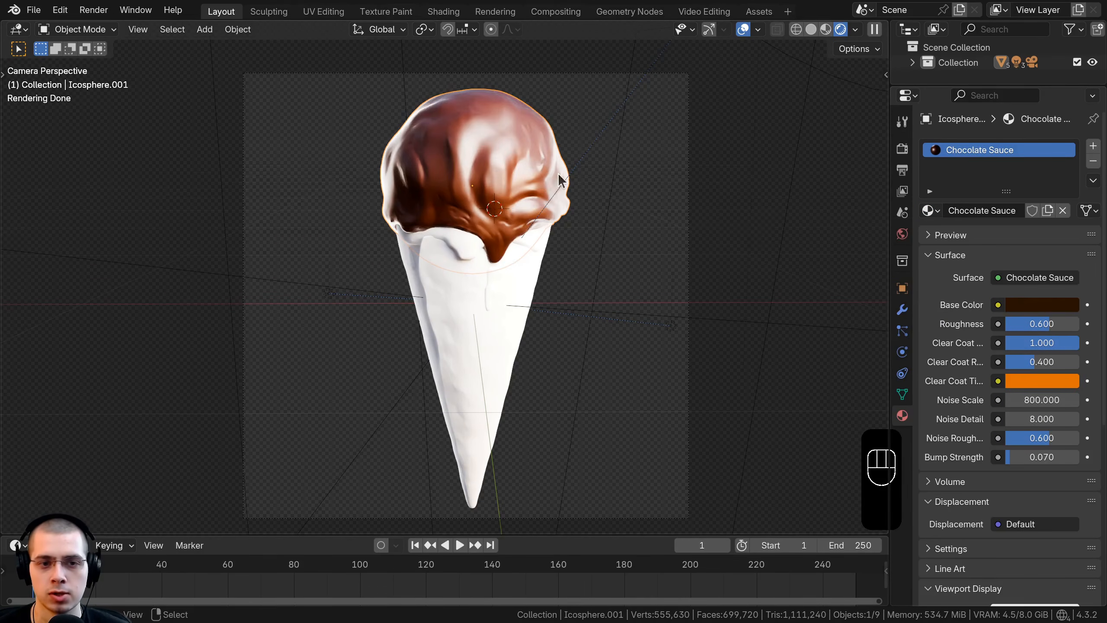
# Step: Hide the chocolate layer and assign the Smooth Ice Cream material to the scoop underneath
pyautogui.keyDown('shift'); pyautogui.moveTo(515, 133); pyautogui.dragTo(465, 152, button='middle'); pyautogui.keyUp('shift')
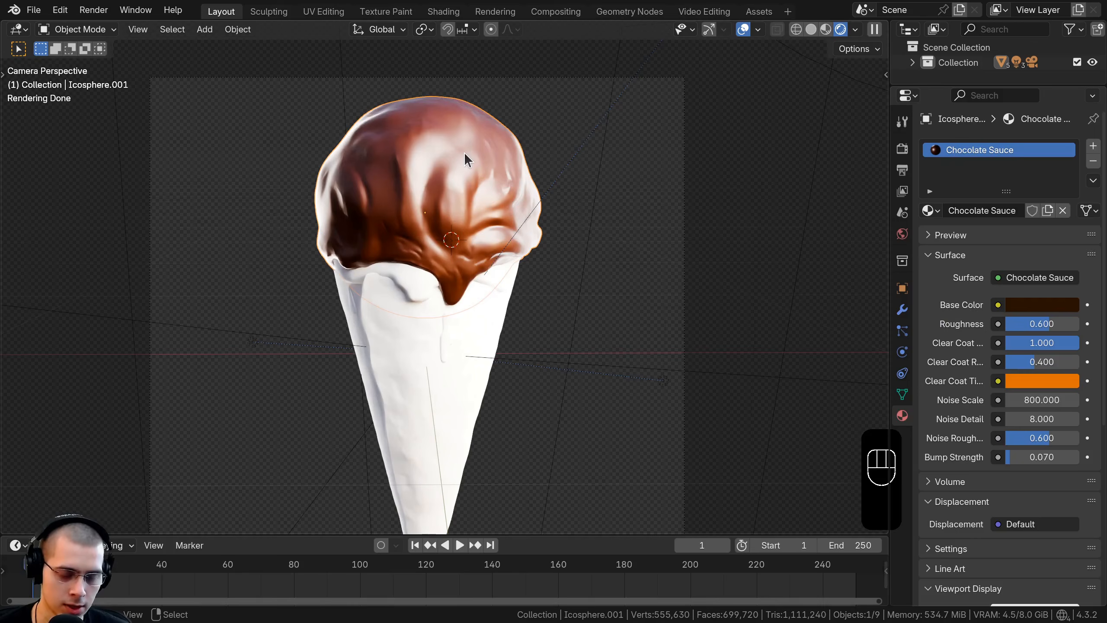
pyautogui.press('h')
pyautogui.scroll(1, 507, 181)
pyautogui.click(473, 149)
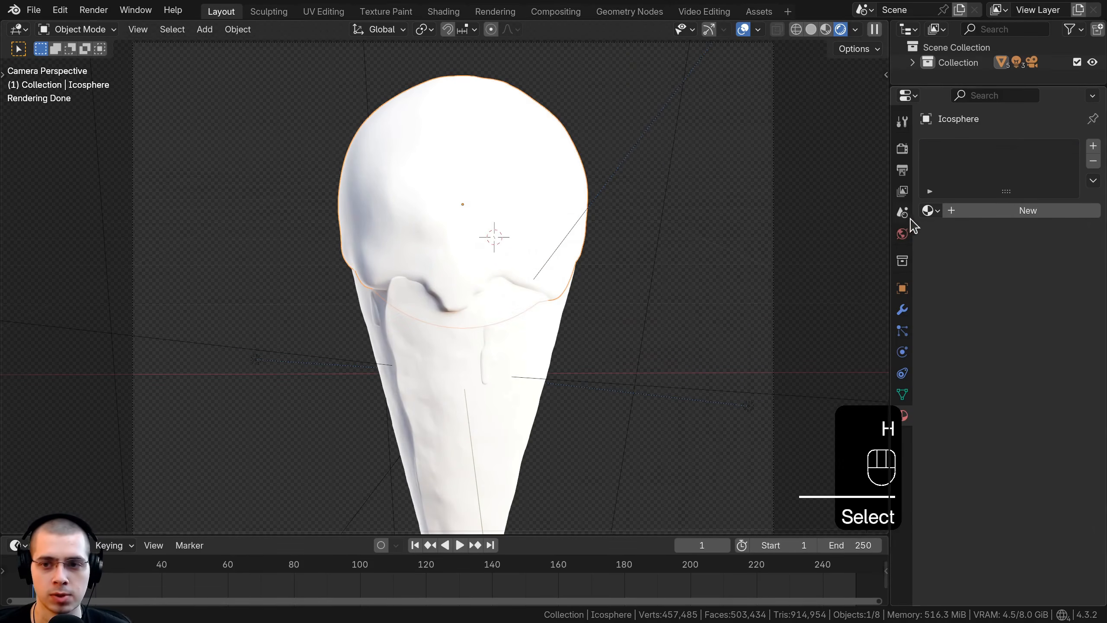
pyautogui.click(931, 210)
pyautogui.click(743, 262)
# Step: Hide the ice cream scoop and assign the Waffle Cone material to the cone
pyautogui.keyDown('shift'); pyautogui.click(493, 196); pyautogui.keyUp('shift')
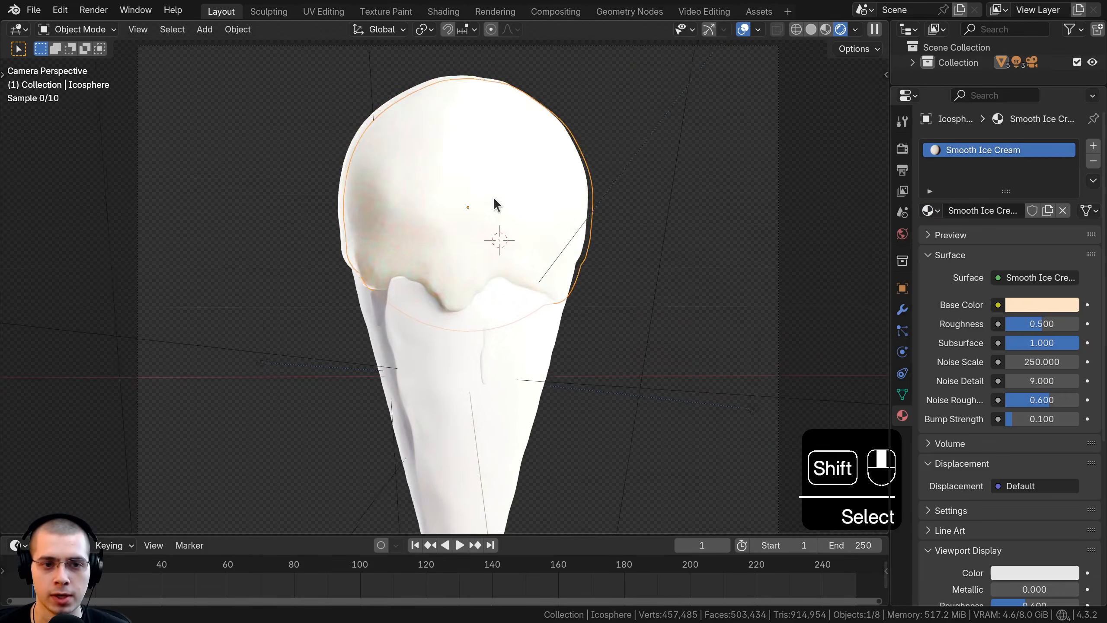
pyautogui.press('h')
pyautogui.click(507, 330)
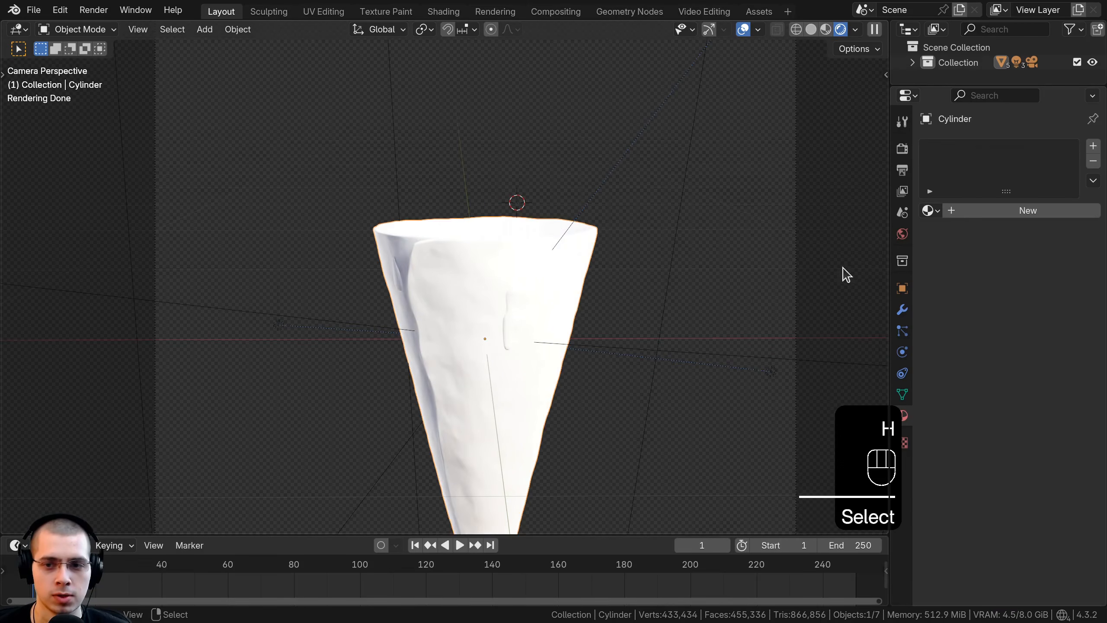
pyautogui.click(930, 212)
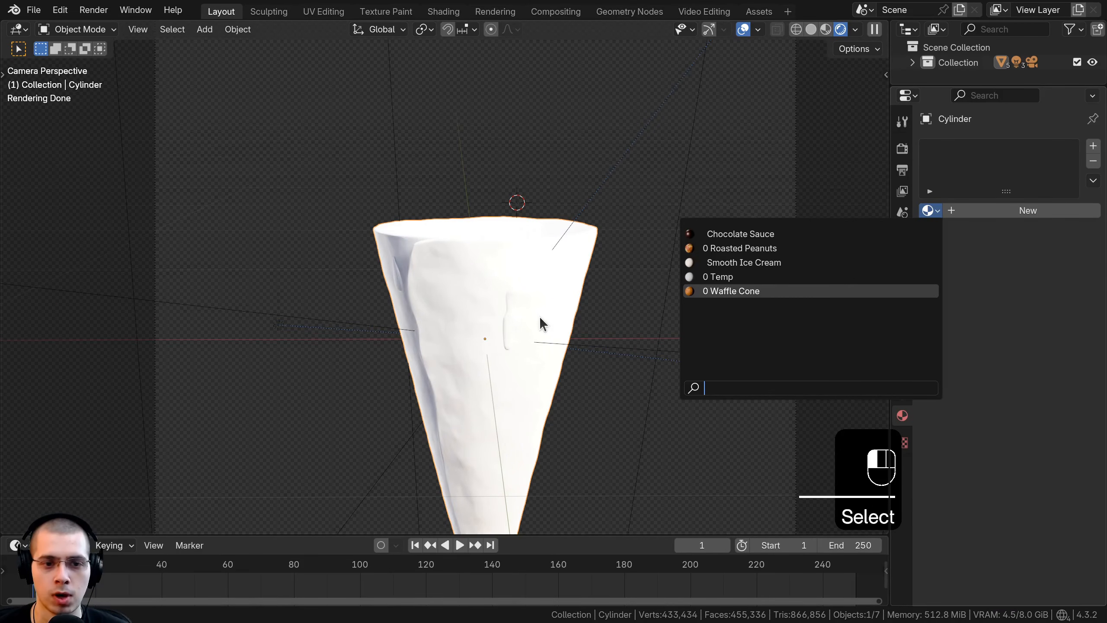
pyautogui.press('Return')
# Step: Hide the cone and assign the Chocolate Sauce material to both drips
pyautogui.press('h')
pyautogui.click(542, 270)
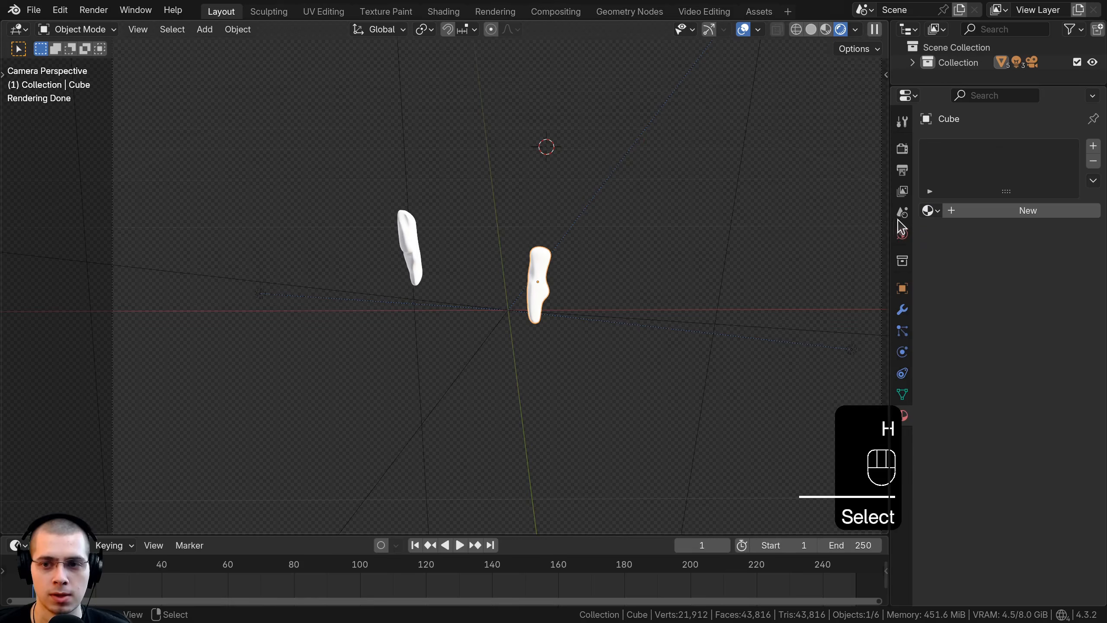
pyautogui.click(928, 212)
pyautogui.click(796, 233)
pyautogui.click(418, 247)
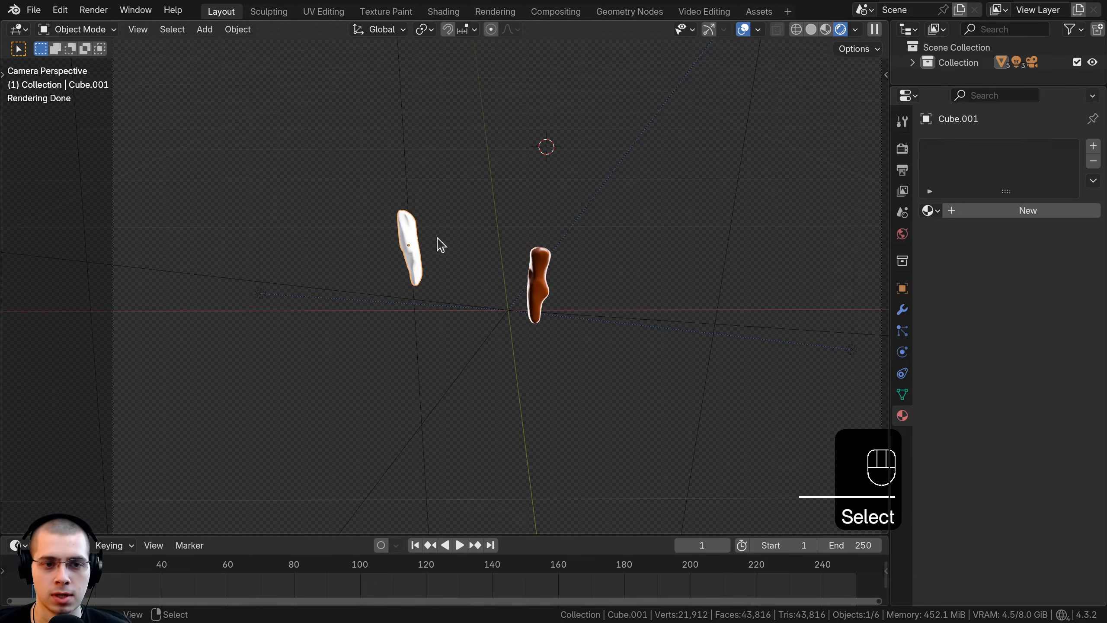
pyautogui.click(927, 211)
pyautogui.click(807, 233)
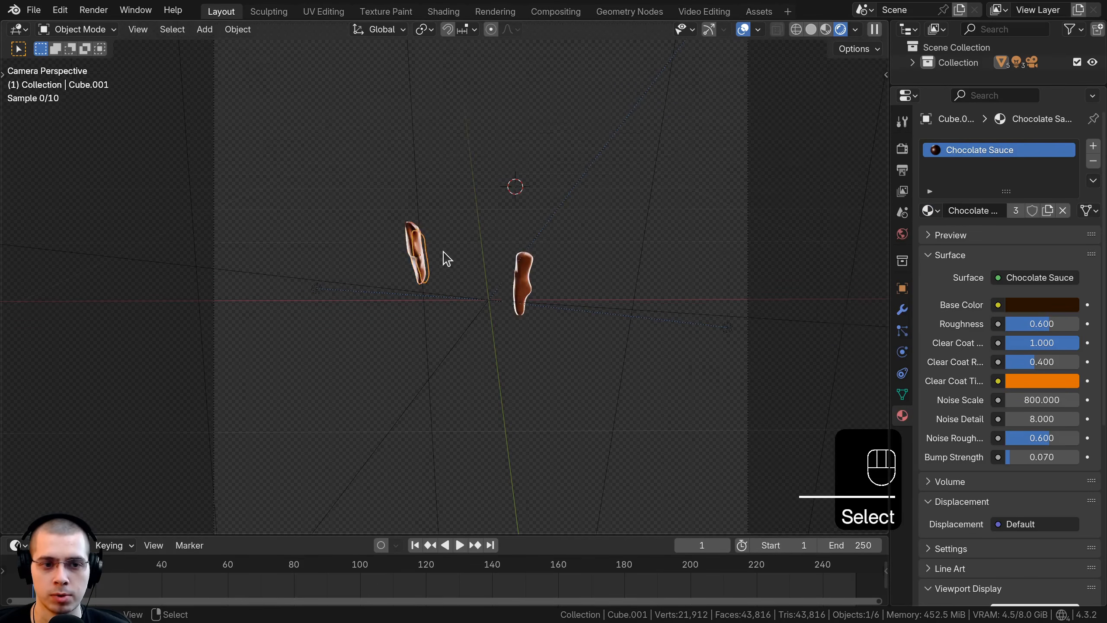
# Step: Unhide all parts of the drumstick, deselect everything and leave the camera view
pyautogui.hotkey('alt', 'h')
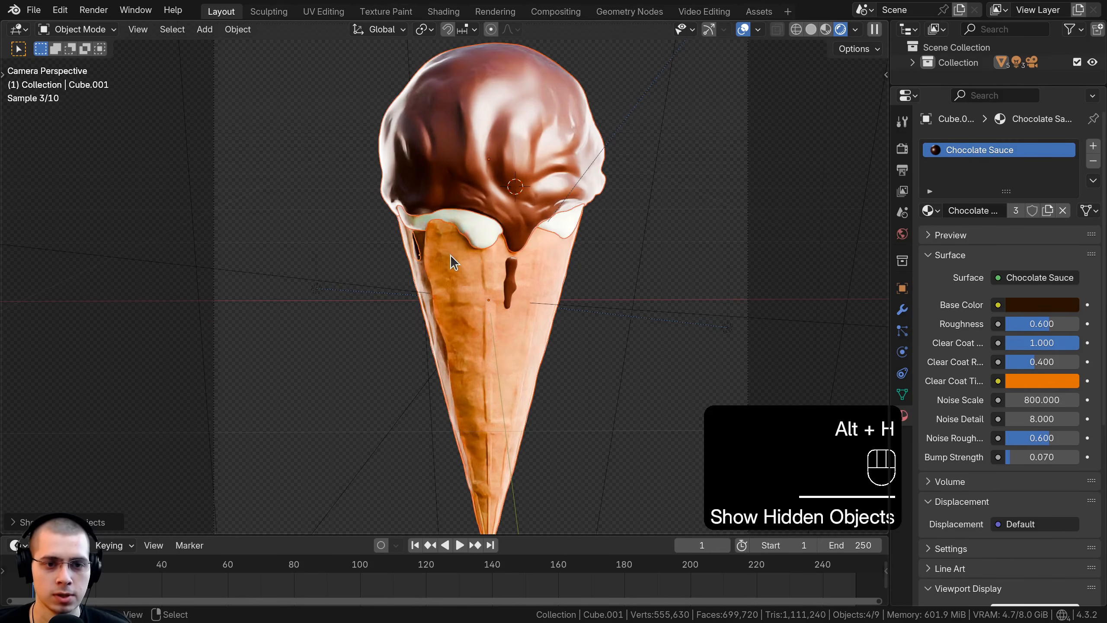
pyautogui.press('a')
pyautogui.moveTo(468, 266); pyautogui.dragTo(486, 220, button='middle')
pyautogui.press('KP_0')
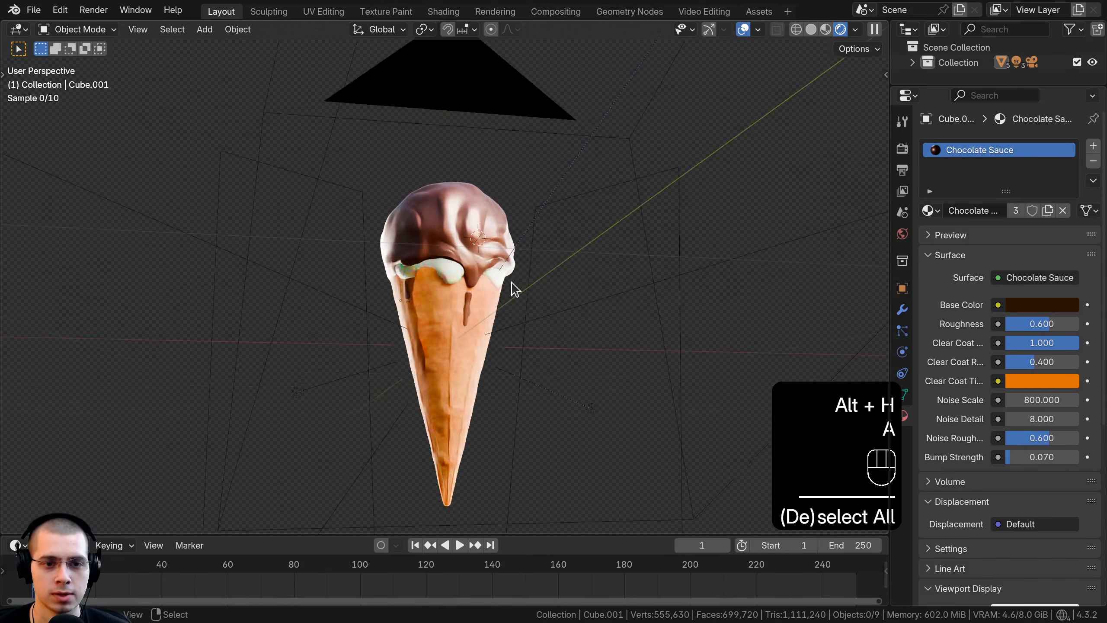
# Step: Open the cone for UV editing with a rendered preview and select its entire mesh
pyautogui.click(437, 224)
pyautogui.moveTo(417, 311); pyautogui.dragTo(444, 219, button='middle')
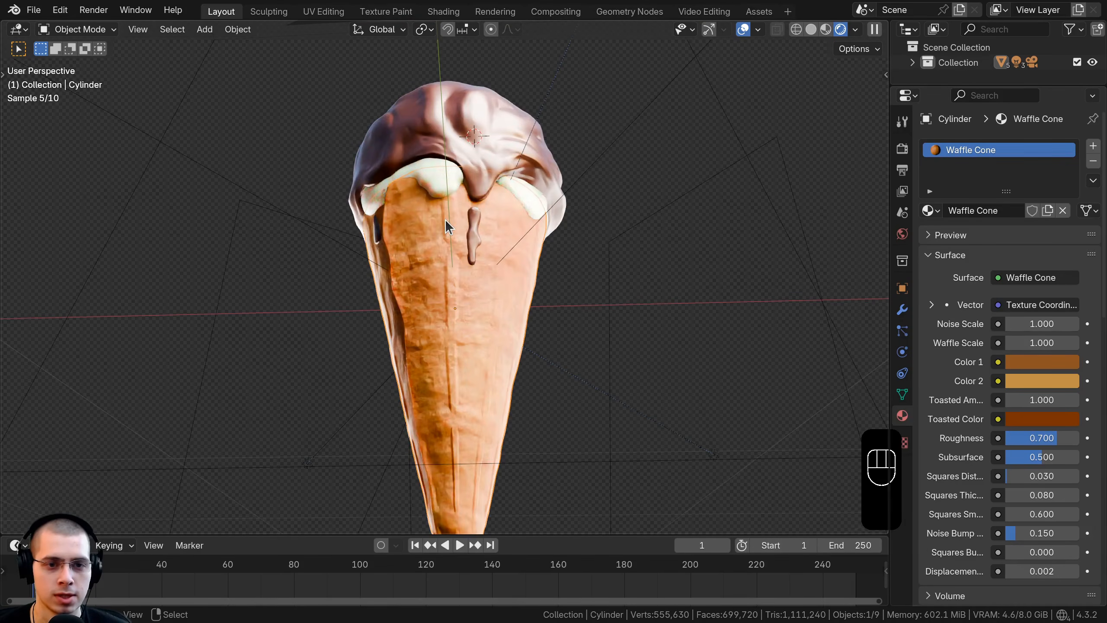
pyautogui.scroll(4, 447, 222)
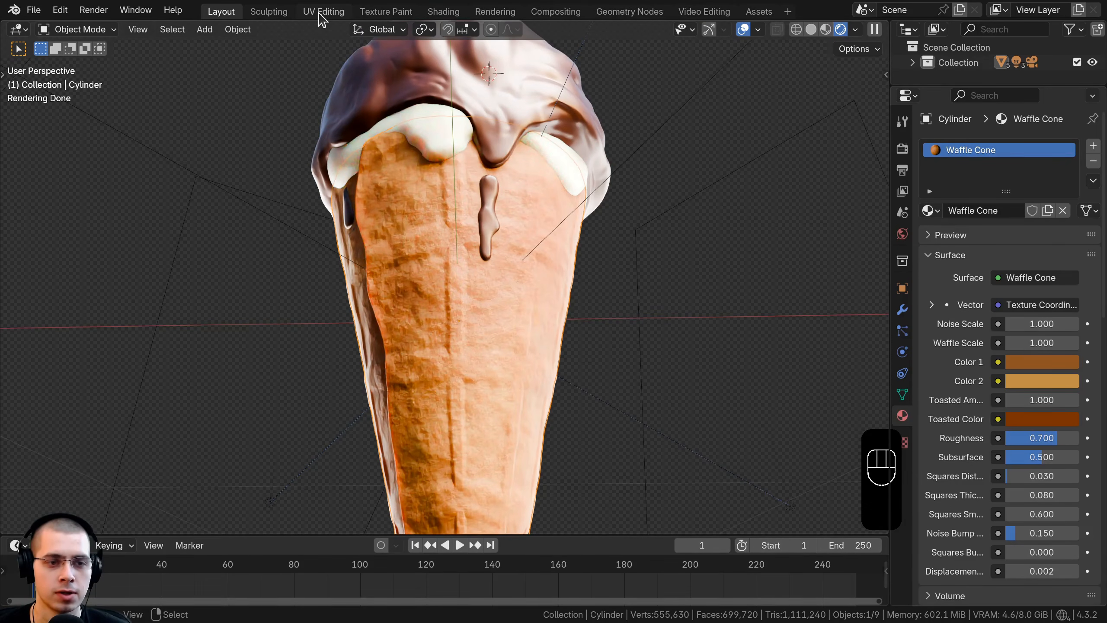
pyautogui.click(323, 11)
pyautogui.scroll(5, 604, 329)
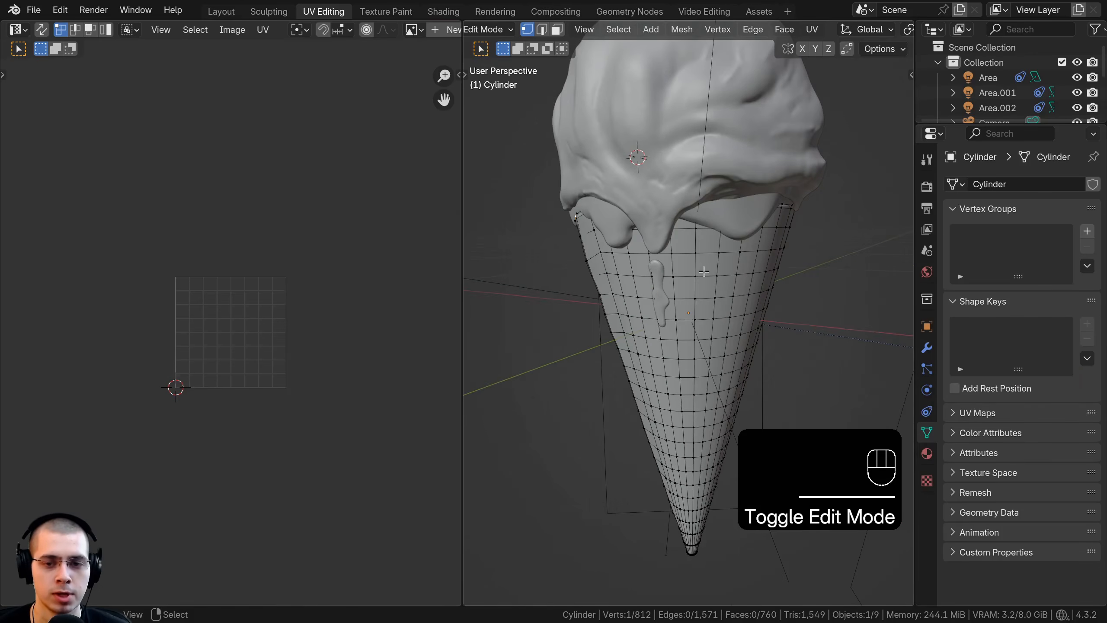
pyautogui.press('z')
pyautogui.click(713, 291)
pyautogui.press('a')
pyautogui.press('a')
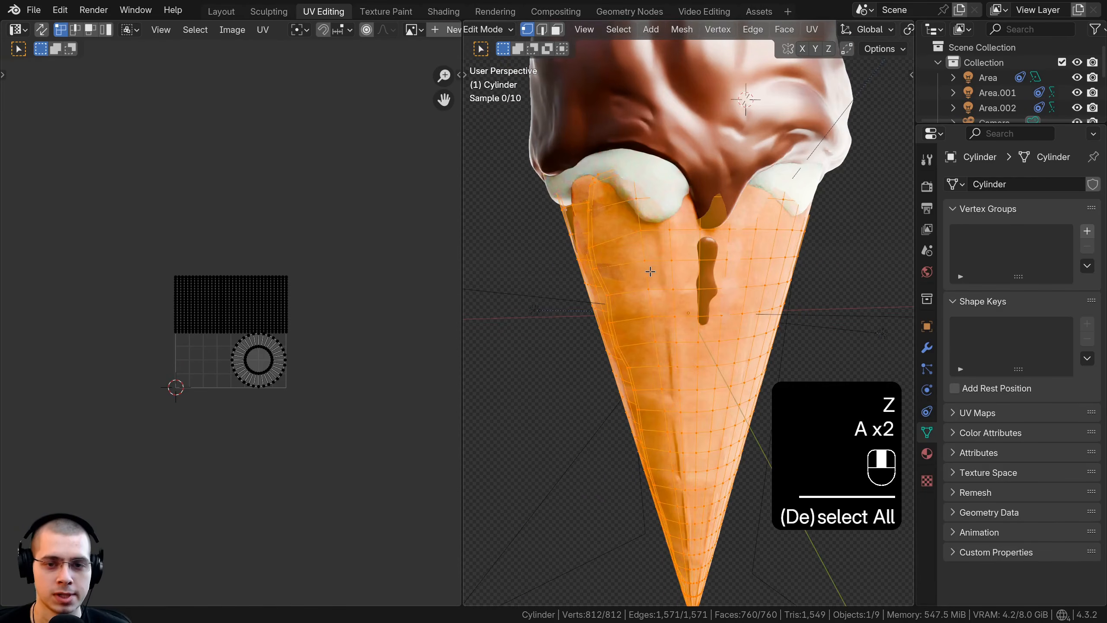
# Step: Unwrap the cone's mesh with the Angle Based method
pyautogui.press('u')
pyautogui.moveTo(653, 231)
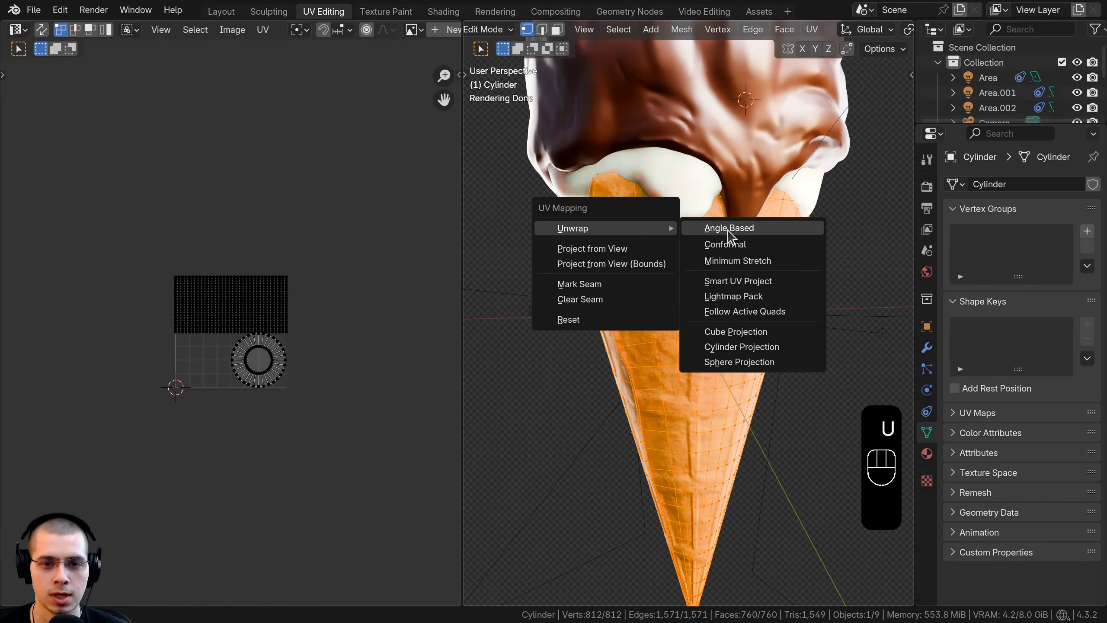
pyautogui.click(736, 236)
pyautogui.scroll(3, 308, 349)
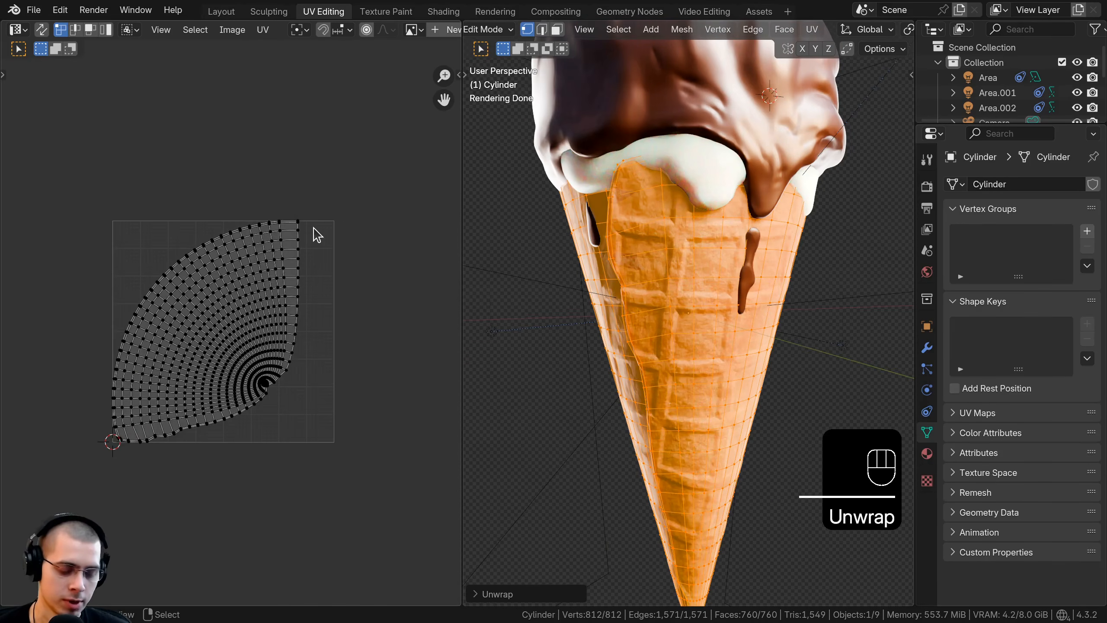
# Step: Select the cone's entire UV island and scale it up slightly past the UV bounds
pyautogui.press('a')
pyautogui.scroll(2, 348, 332)
pyautogui.scroll(-2, 316, 284)
pyautogui.press('s')
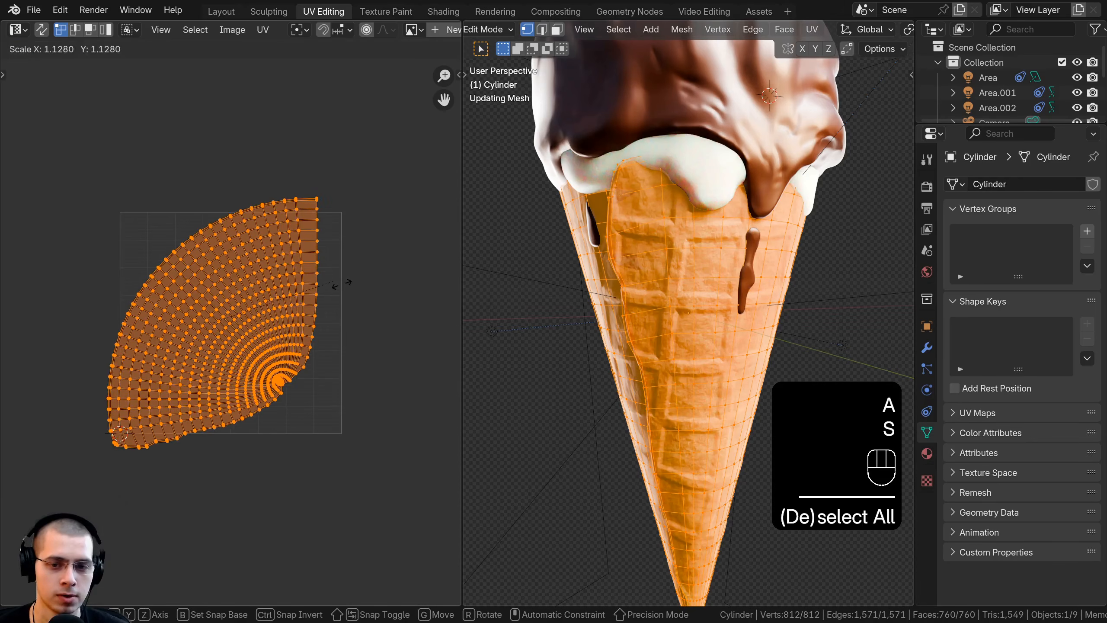
pyautogui.click(364, 289)
# Step: Check the cone in Material Preview, rotate its UV island by about a quarter turn and shift it slightly
pyautogui.press('z')
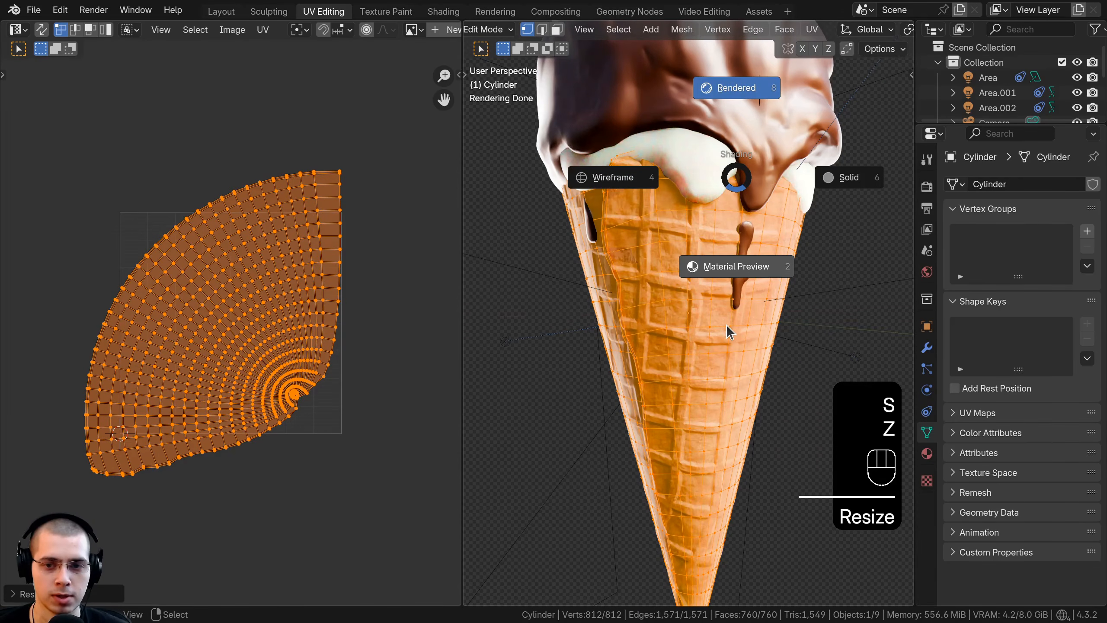
pyautogui.click(728, 328)
pyautogui.press('Tab')
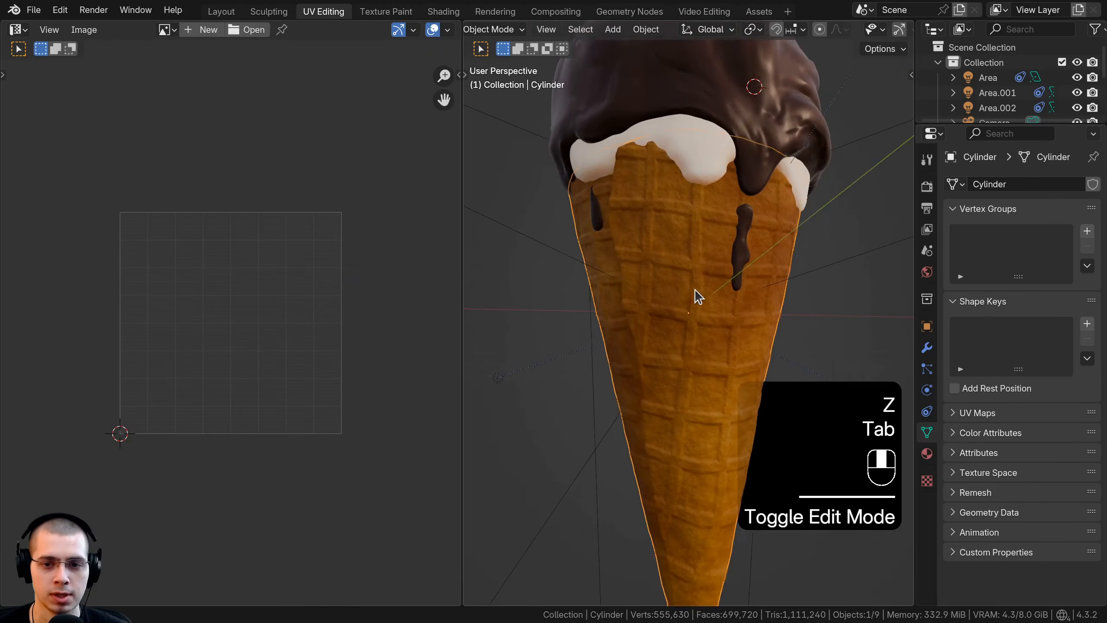
pyautogui.press('Tab')
pyautogui.press('r')
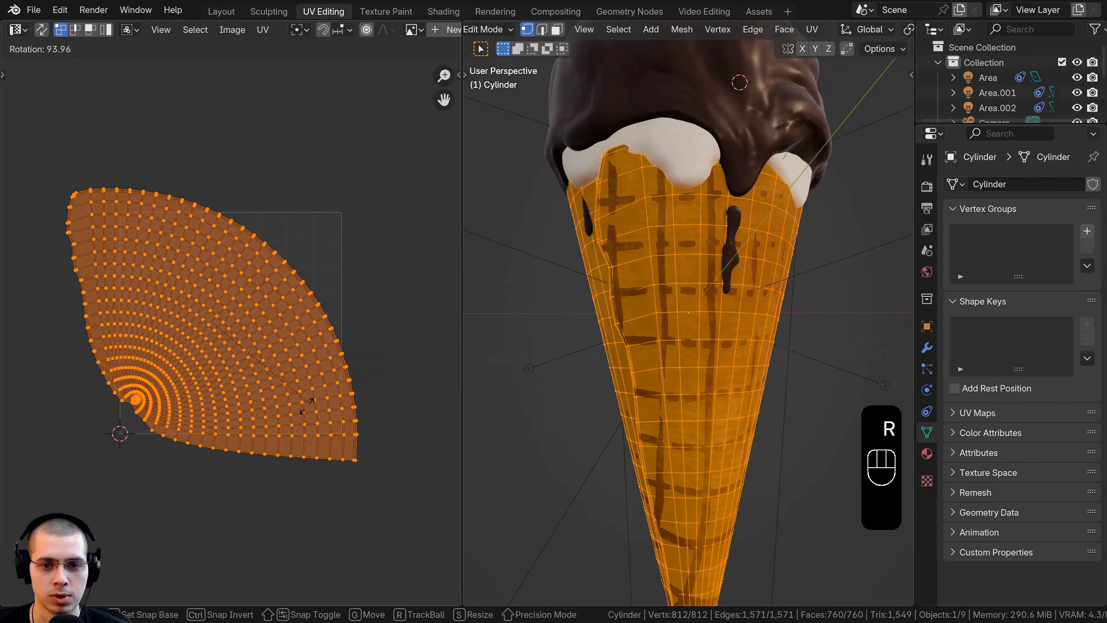
pyautogui.click(314, 415)
pyautogui.press('g')
pyautogui.click(328, 416)
pyautogui.press('r')
# Step: With rendered shading on, fine-tune the cone's UV island with small rotations, moves and a minor scale adjustment
pyautogui.press('Tab')
pyautogui.press('z')
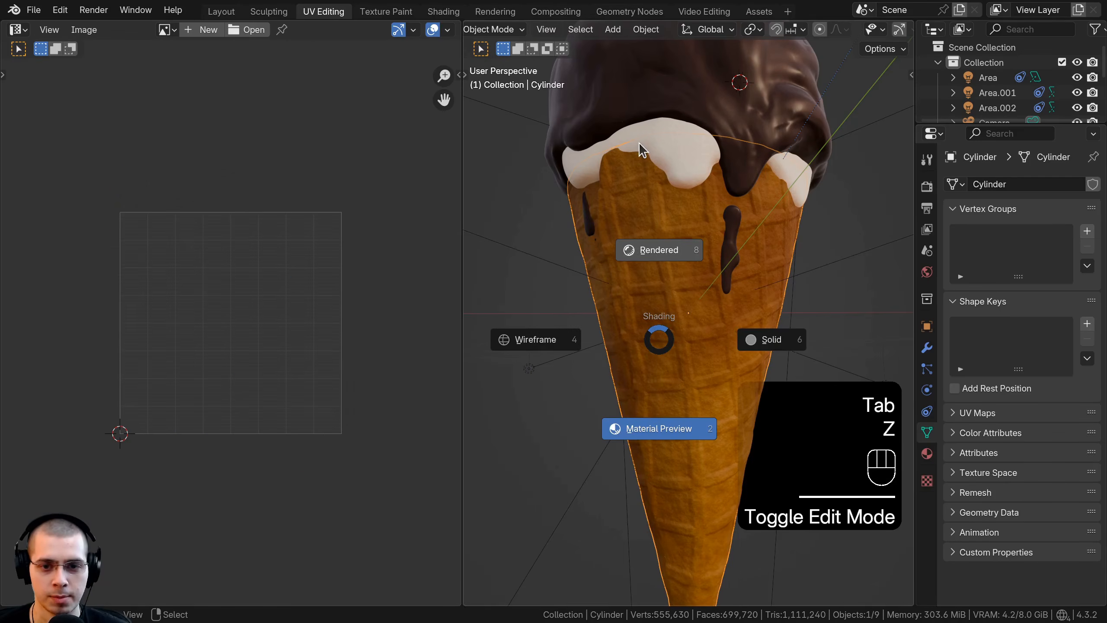
pyautogui.click(641, 151)
pyautogui.press('Tab')
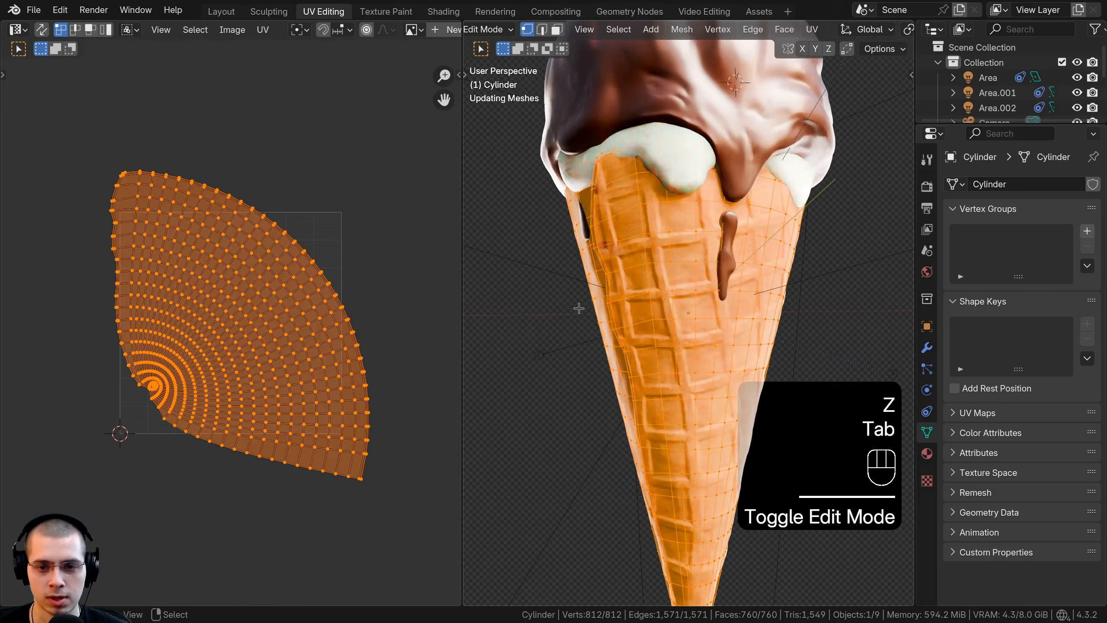
pyautogui.scroll(-4, 568, 308)
pyautogui.press('r')
pyautogui.press('g')
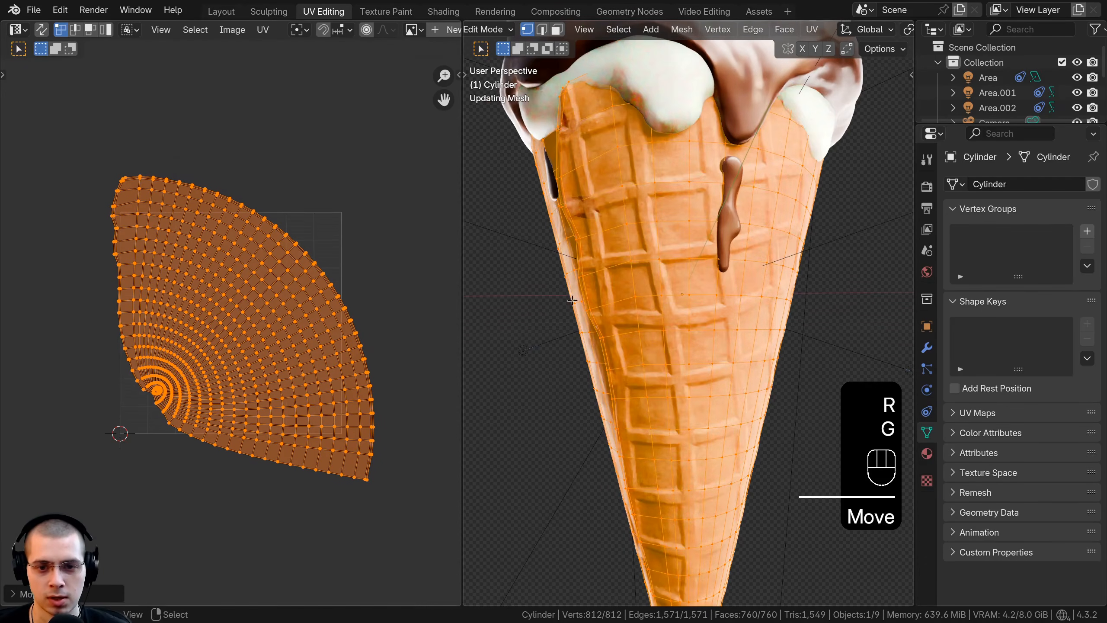
pyautogui.click(325, 322)
pyautogui.press('r')
pyautogui.click(338, 322)
pyautogui.press('s')
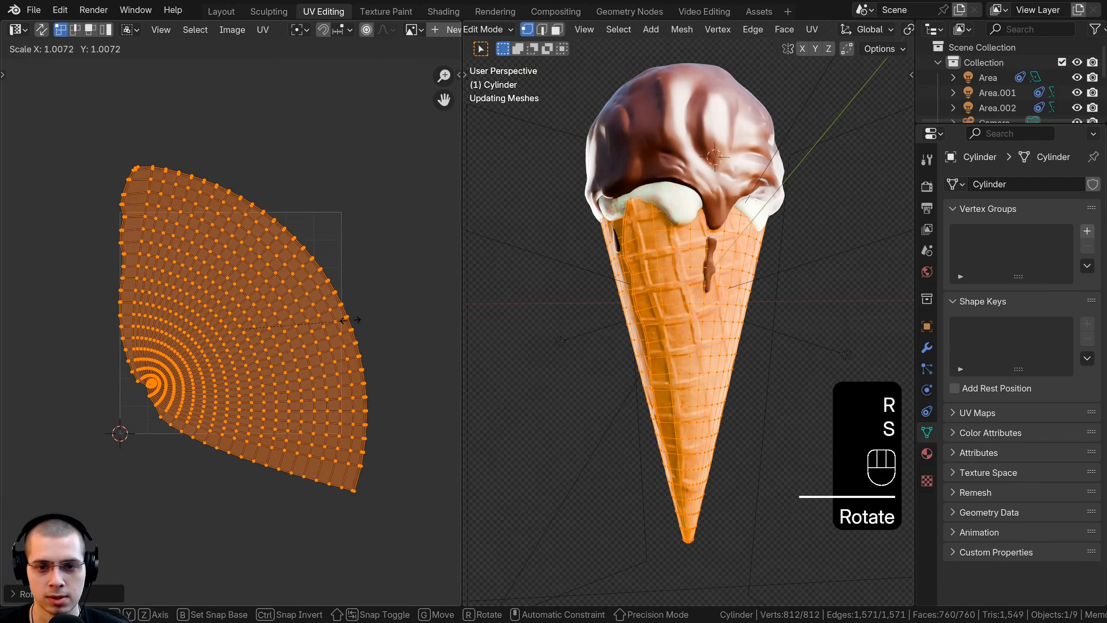
pyautogui.click(354, 318)
# Step: Return to Object Mode in the Layout workspace, check the waffle pattern around the cone and save the file
pyautogui.press('Tab')
pyautogui.moveTo(719, 340)
pyautogui.mouseDown(button='middle')
pyautogui.moveTo(757, 340)
pyautogui.moveTo(750, 367)
pyautogui.moveTo(717, 364)
pyautogui.moveTo(698, 342)
pyautogui.mouseUp(button='middle')
pyautogui.press('Tab')
pyautogui.press('Tab')
pyautogui.scroll(3, 699, 349)
pyautogui.click(221, 11)
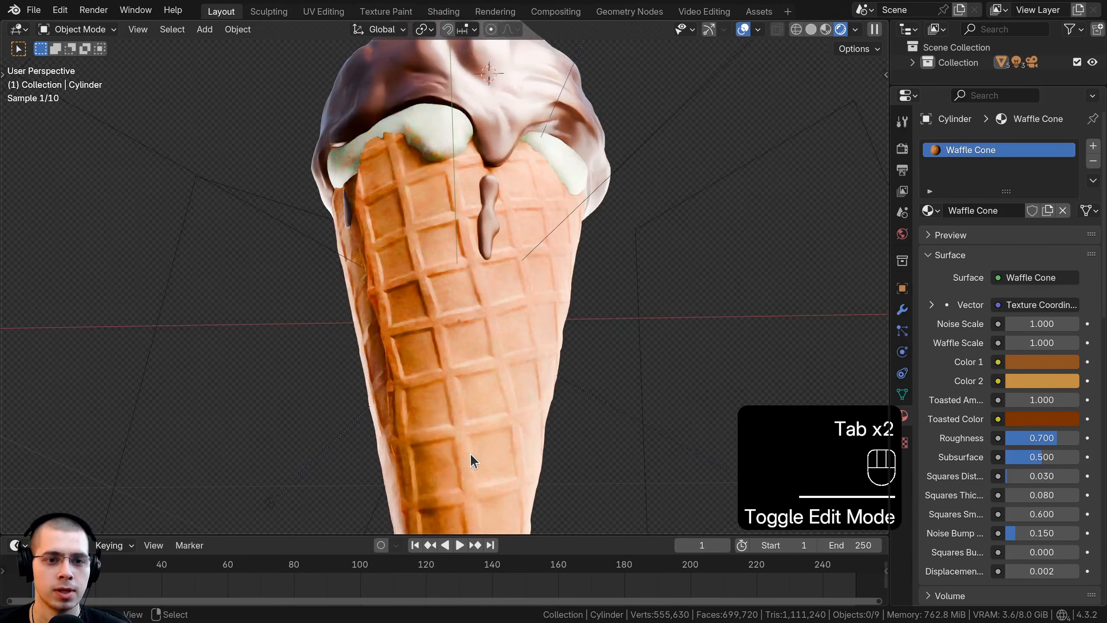
pyautogui.moveTo(445, 425)
pyautogui.mouseDown(button='middle')
pyautogui.moveTo(481, 441)
pyautogui.moveTo(474, 251)
pyautogui.moveTo(511, 271)
pyautogui.mouseUp(button='middle')
pyautogui.hotkey('ctrl', 's')
pyautogui.hotkey('ctrl', 's')
# Step: Open the cone's material in the Shading workspace with a rendered preview through the camera
pyautogui.click(443, 11)
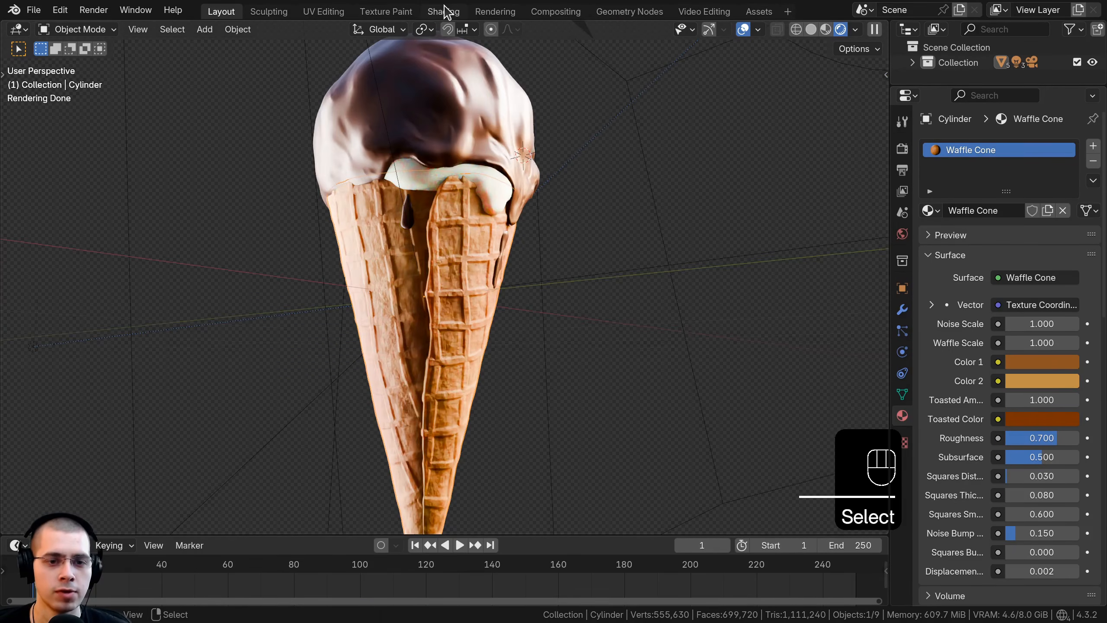
pyautogui.press('KP_Decimal')
pyautogui.press('KP_0')
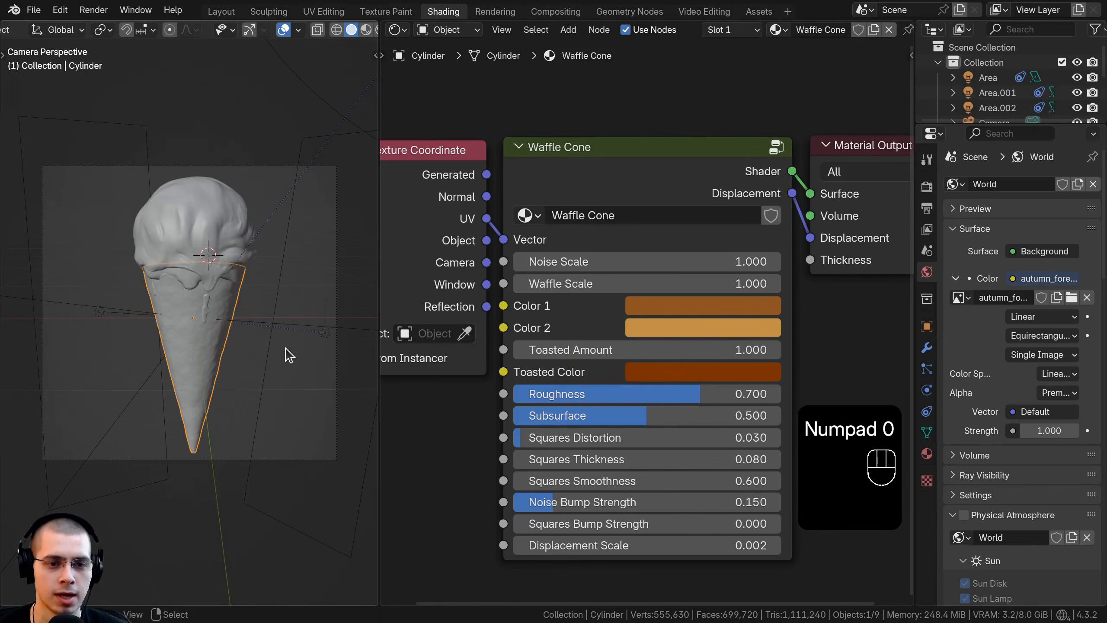
pyautogui.press('z')
pyautogui.moveTo(676, 182); pyautogui.dragTo(675, 181)
pyautogui.scroll(1, 673, 178)
pyautogui.moveTo(661, 173); pyautogui.dragTo(669, 151, button='middle')
pyautogui.scroll(3, 174, 279)
# Step: Review the Waffle Cone node's parameters, including the squares, bump strength and displacement settings
pyautogui.keyDown('shift'); pyautogui.moveTo(161, 279); pyautogui.dragTo(159, 264, button='middle'); pyautogui.keyUp('shift')
pyautogui.moveTo(509, 313); pyautogui.dragTo(518, 288, button='middle')
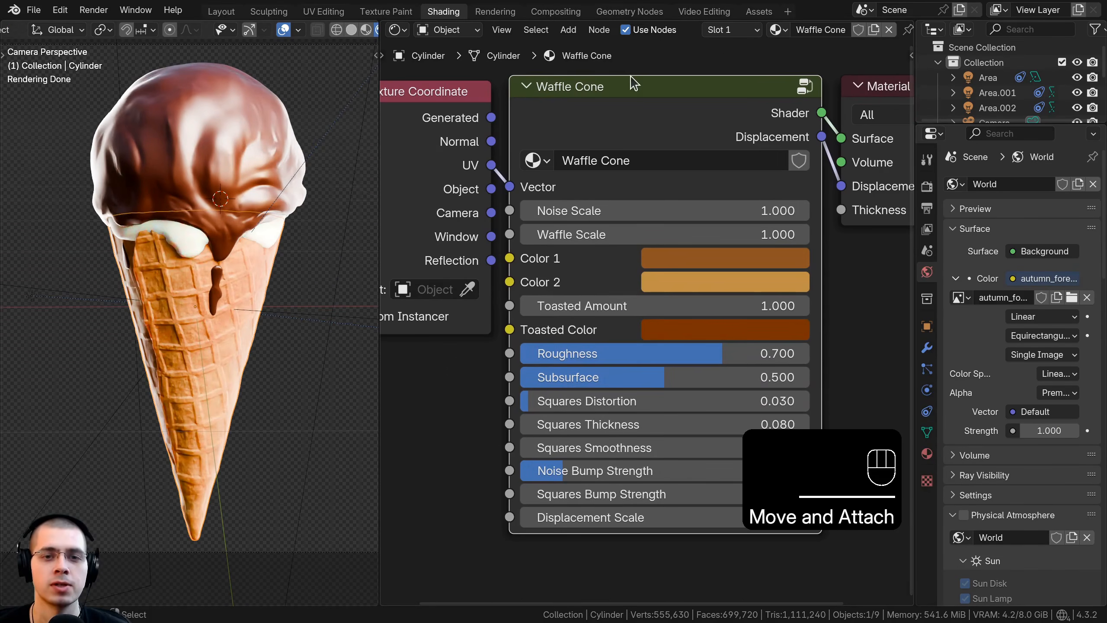
pyautogui.moveTo(578, 445); pyautogui.dragTo(584, 436, button='middle')
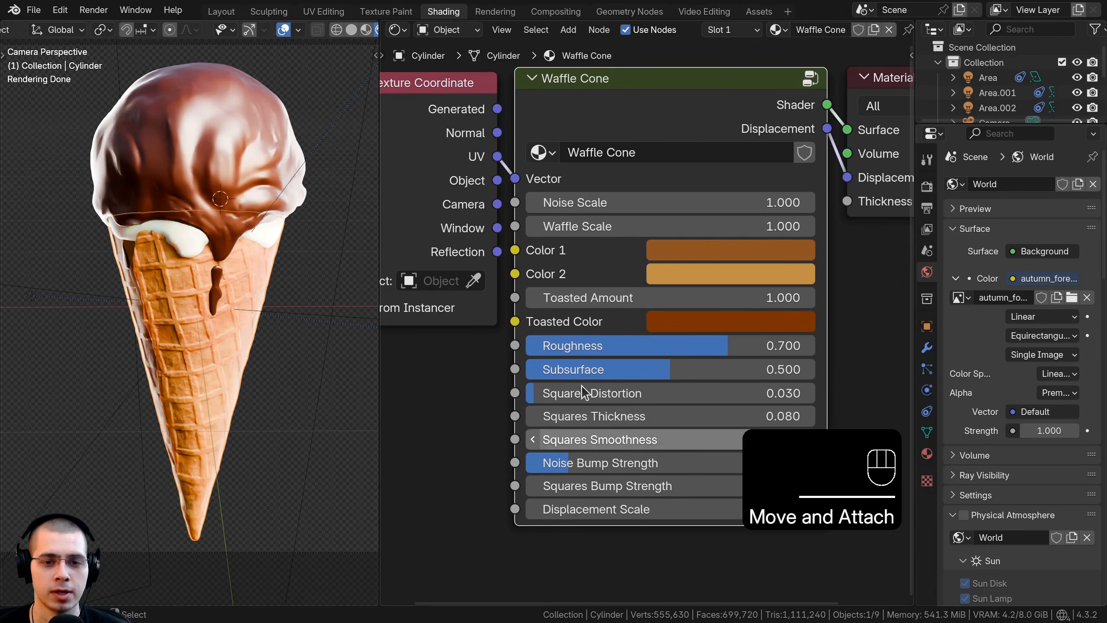
pyautogui.moveTo(624, 508)
pyautogui.keyDown('shift'); pyautogui.mouseDown()
pyautogui.moveTo(671, 508)
pyautogui.moveTo(626, 508)
pyautogui.mouseUp(); pyautogui.keyUp('shift')
pyautogui.moveTo(603, 464)
pyautogui.mouseDown()
pyautogui.moveTo(718, 463)
pyautogui.moveTo(603, 464)
pyautogui.mouseUp()
pyautogui.scroll(-2, 734, 220)
pyautogui.scroll(1, 733, 220)
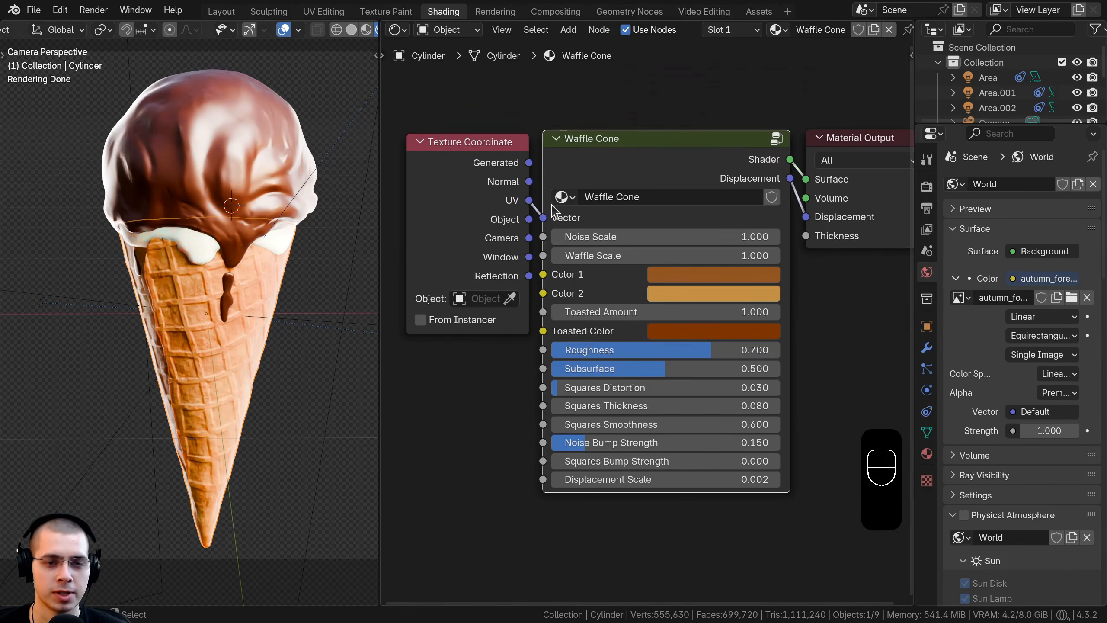
# Step: Box-select the Texture Coordinate and Waffle Cone nodes and nudge them closer to the Material Output node
pyautogui.press('a')
pyautogui.moveTo(462, 200); pyautogui.dragTo(465, 200)
pyautogui.press('b')
pyautogui.moveTo(478, 155); pyautogui.dragTo(632, 226)
pyautogui.press('g')
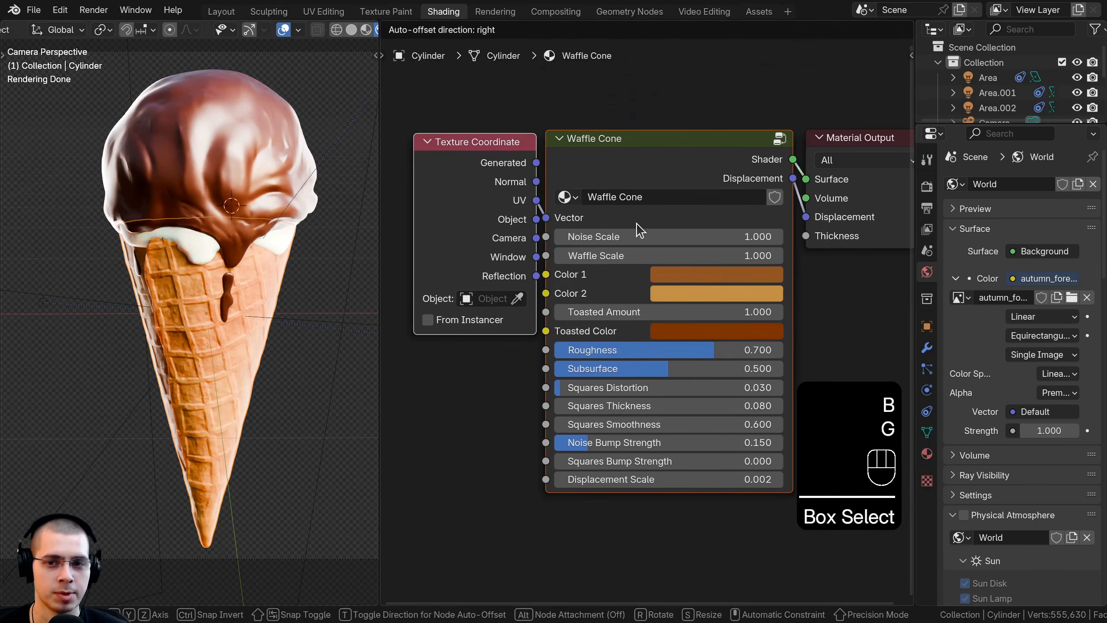
pyautogui.click(637, 229)
pyautogui.press('a')
pyautogui.keyDown('shift'); pyautogui.moveTo(251, 229); pyautogui.dragTo(248, 229, button='middle'); pyautogui.keyUp('shift')
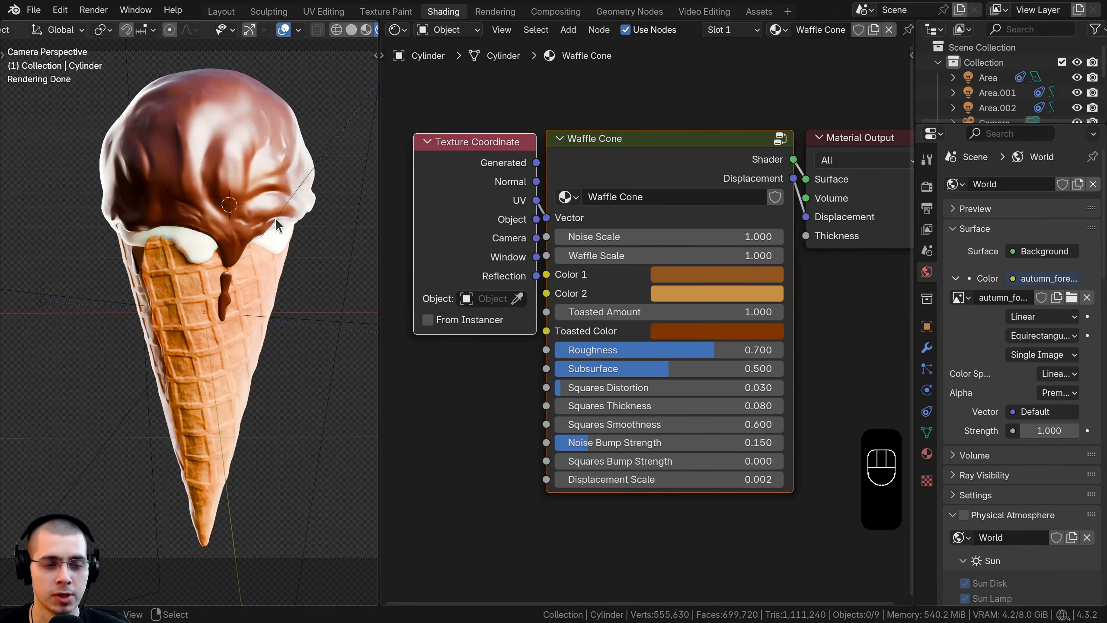
# Step: Return to the Layout workspace and show the whole scene in solid shading
pyautogui.click(220, 12)
pyautogui.press('z')
pyautogui.click(608, 304)
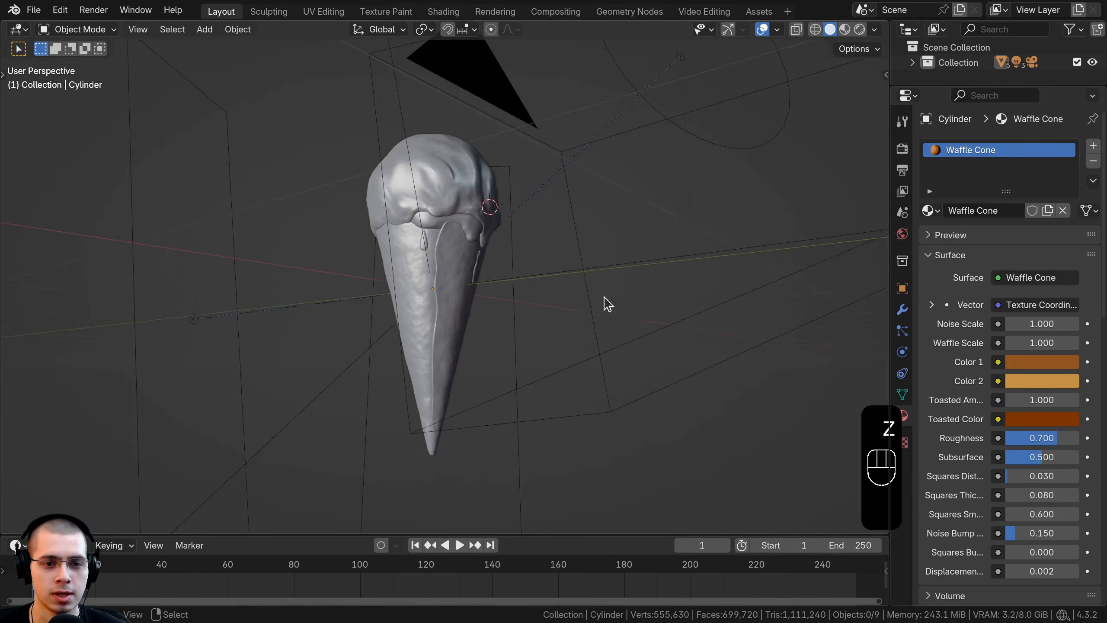
pyautogui.moveTo(608, 304); pyautogui.dragTo(550, 324, button='middle')
pyautogui.scroll(-4, 541, 262)
pyautogui.keyDown('shift'); pyautogui.moveTo(539, 250); pyautogui.dragTo(534, 266, button='middle'); pyautogui.keyUp('shift')
# Step: Hide all objects in the scene and reset the 3D cursor to the world origin
pyautogui.press('a')
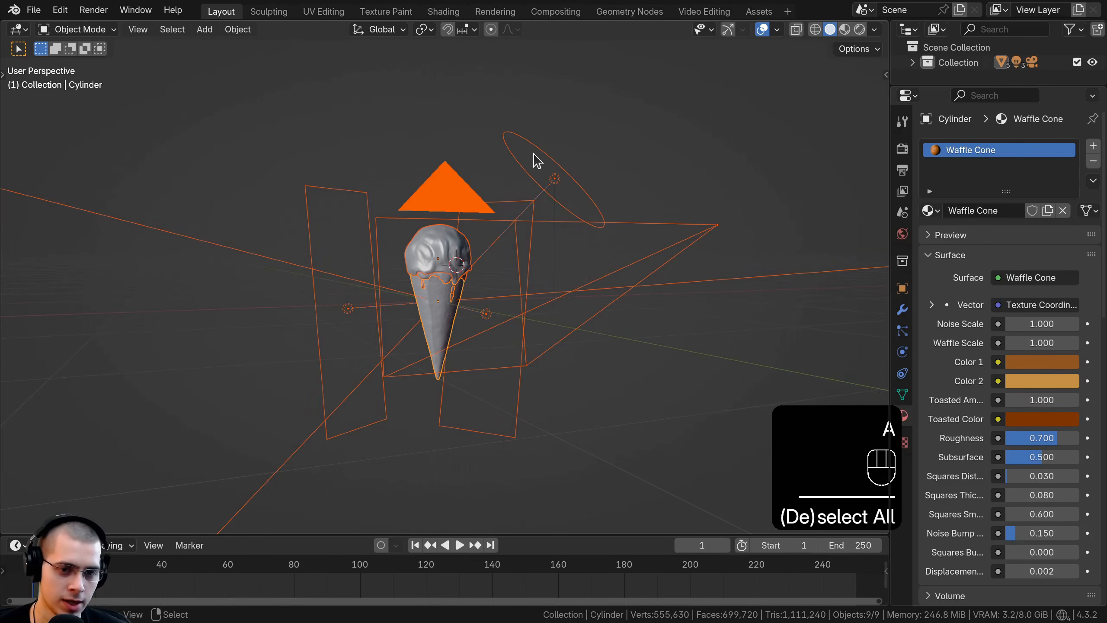
pyautogui.press('h')
pyautogui.hotkey('shift', 'c')
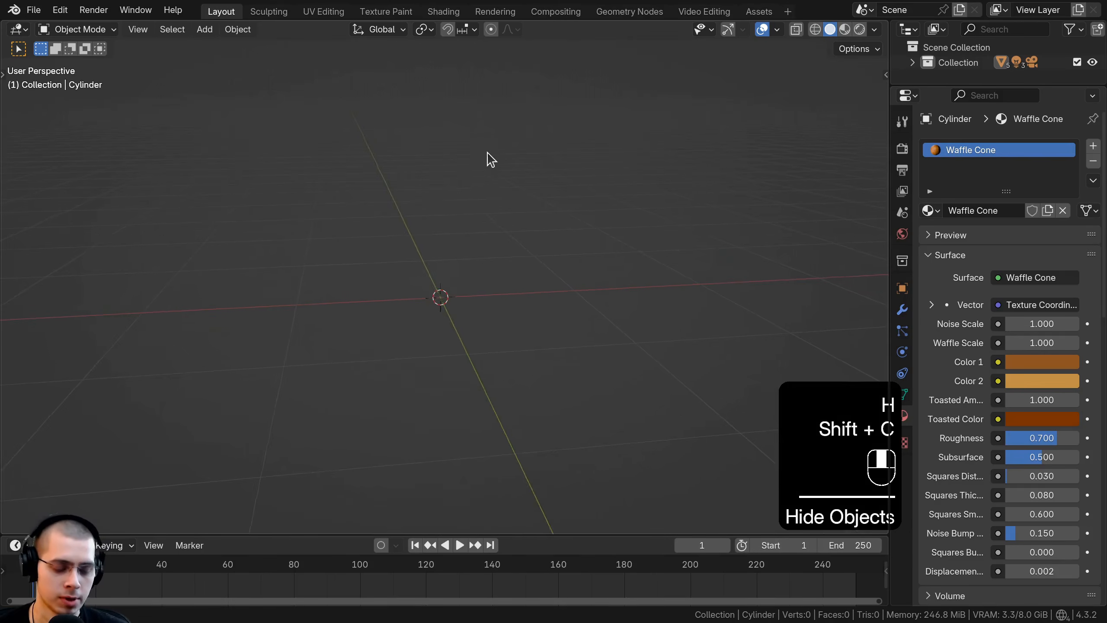
pyautogui.hotkey('shift', 'c')
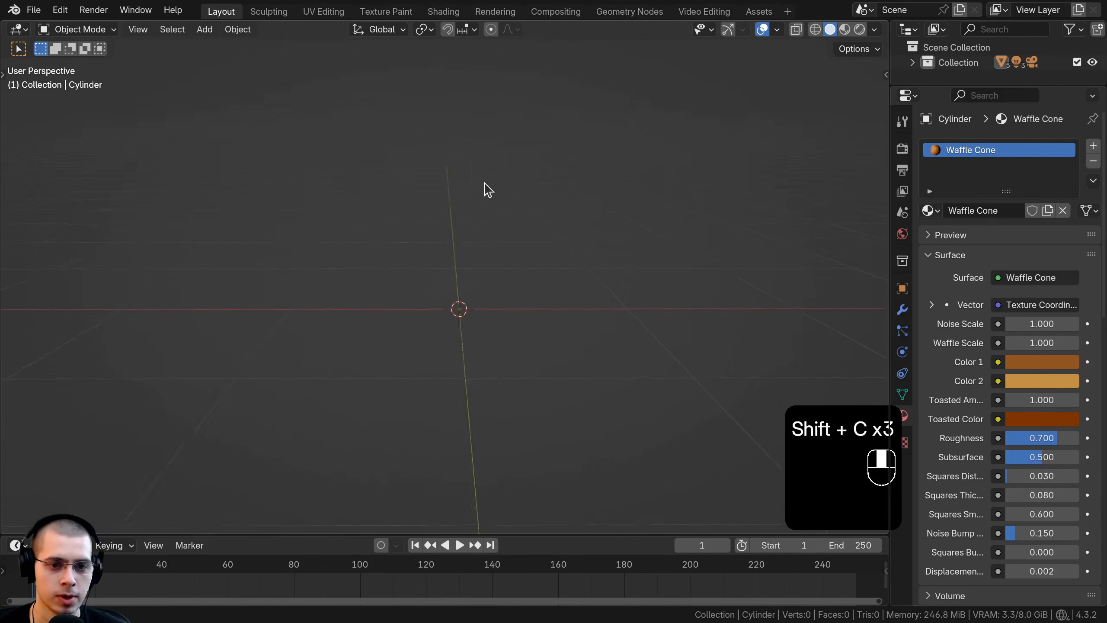
# Step: Add a cube mesh at the world origin
pyautogui.hotkey('shift', 'a')
pyautogui.moveTo(463, 60)
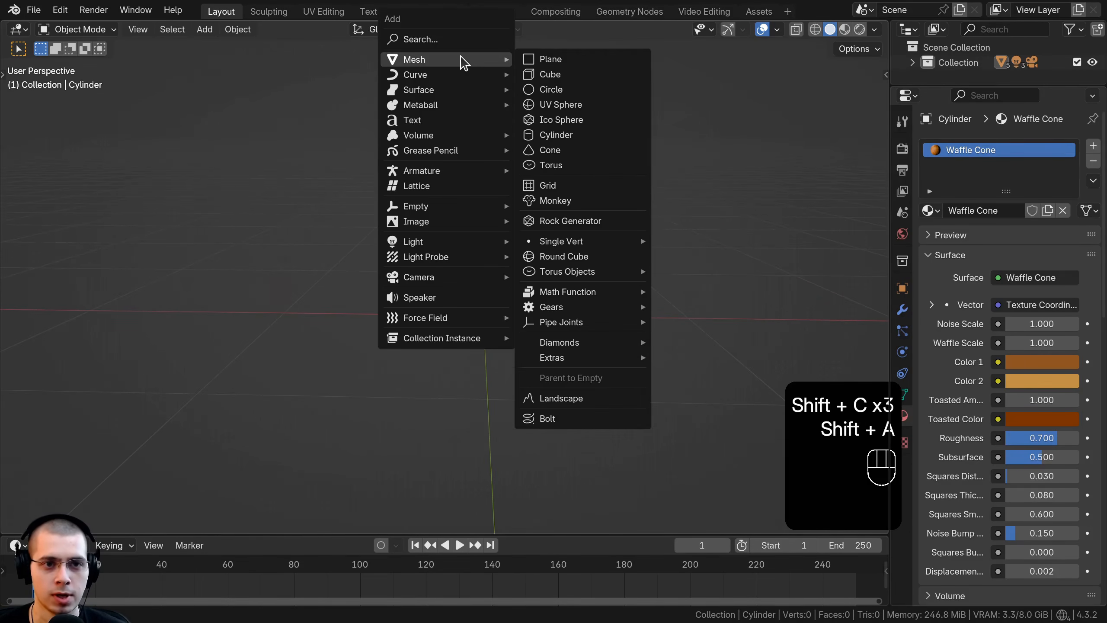
pyautogui.keyDown('shift'); pyautogui.click(593, 75); pyautogui.keyUp('shift')
pyautogui.scroll(-1, 654, 159)
# Step: Try scaling the cube's mesh down to about a fifth of its size, and undo the change
pyautogui.press('Tab')
pyautogui.press('s')
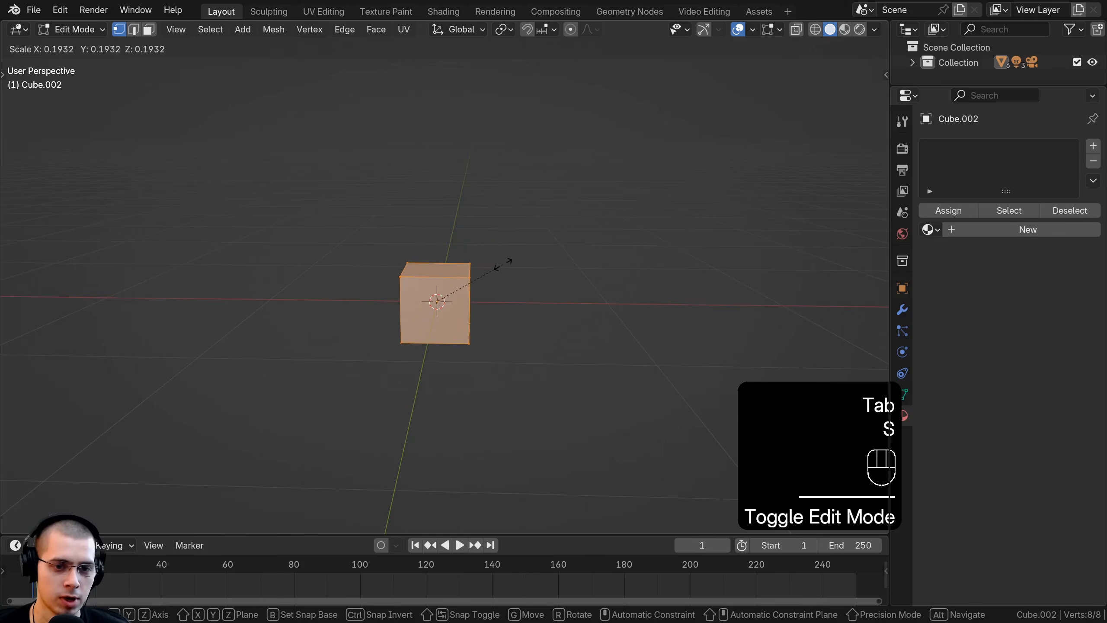
pyautogui.click(497, 264)
pyautogui.press('Tab')
pyautogui.hotkey('ctrl', 'z')
pyautogui.hotkey('ctrl', 'z')
pyautogui.hotkey('ctrl', 'z')
pyautogui.hotkey('ctrl', 'z')
pyautogui.press('Tab')
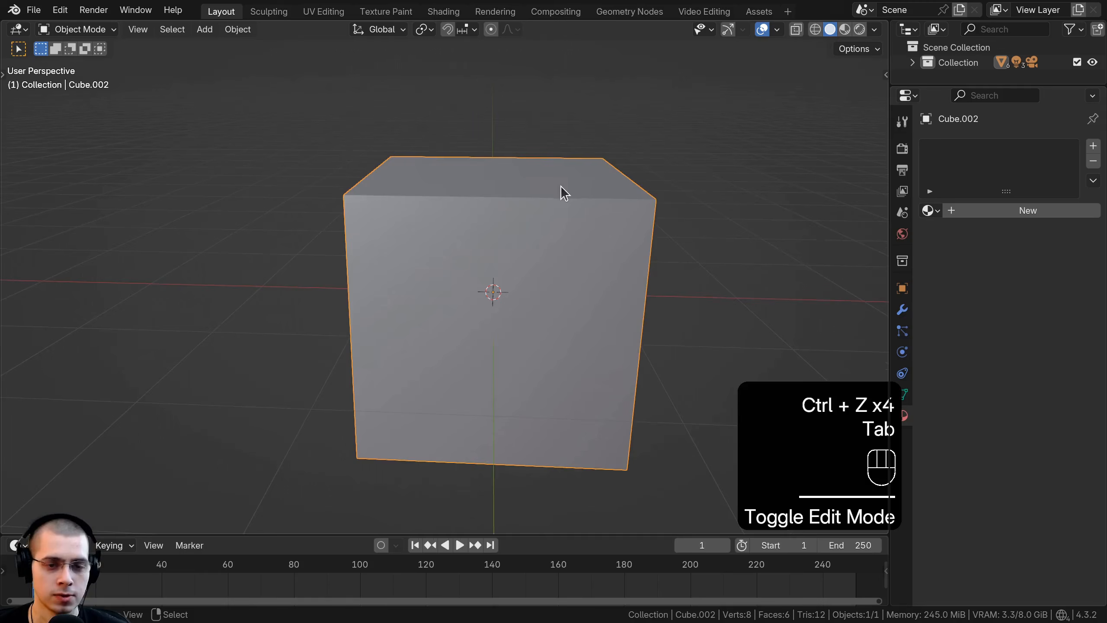
# Step: Subdivide the cube's entire mesh four times and return to Object Mode
pyautogui.press('Tab')
pyautogui.press('a')
pyautogui.press('a')
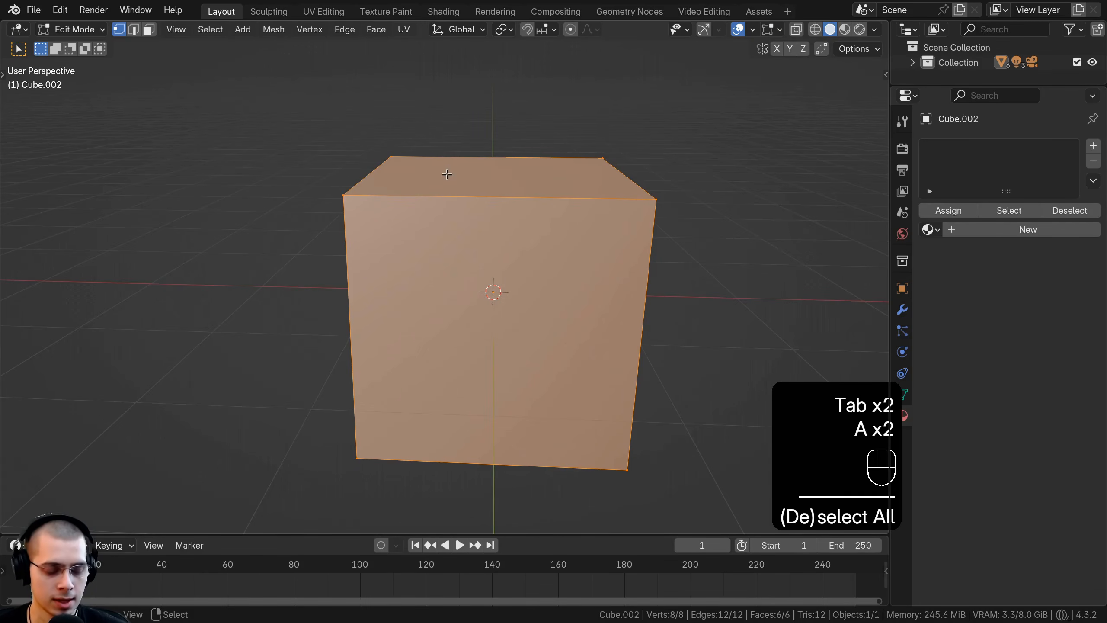
pyautogui.hotkey('ctrl', 'e')
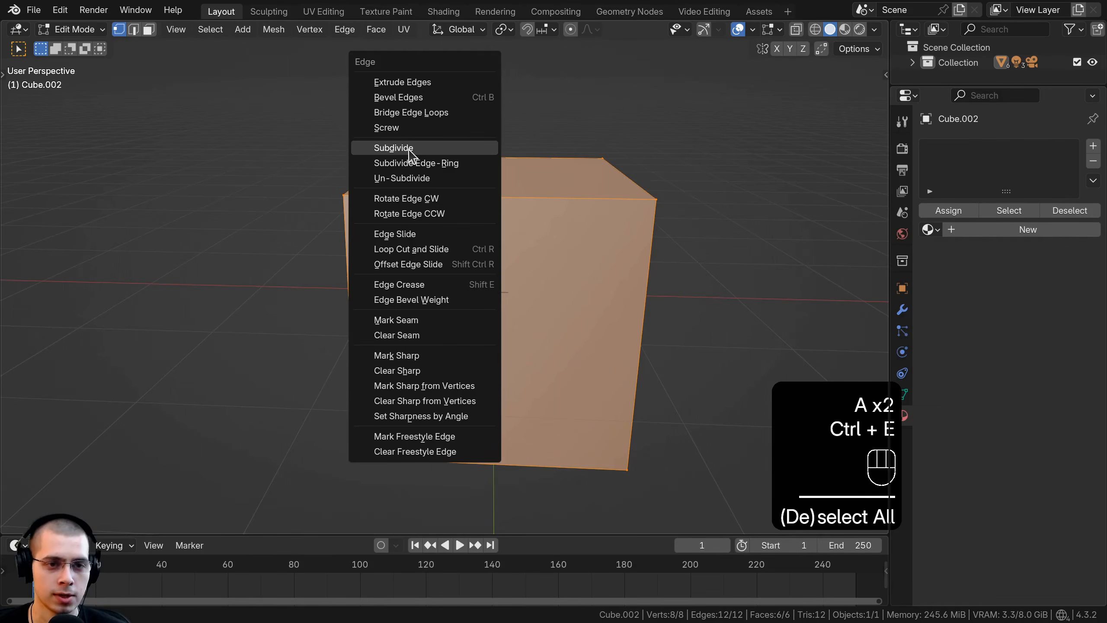
pyautogui.click(394, 148)
pyautogui.hotkey('ctrl', 'e')
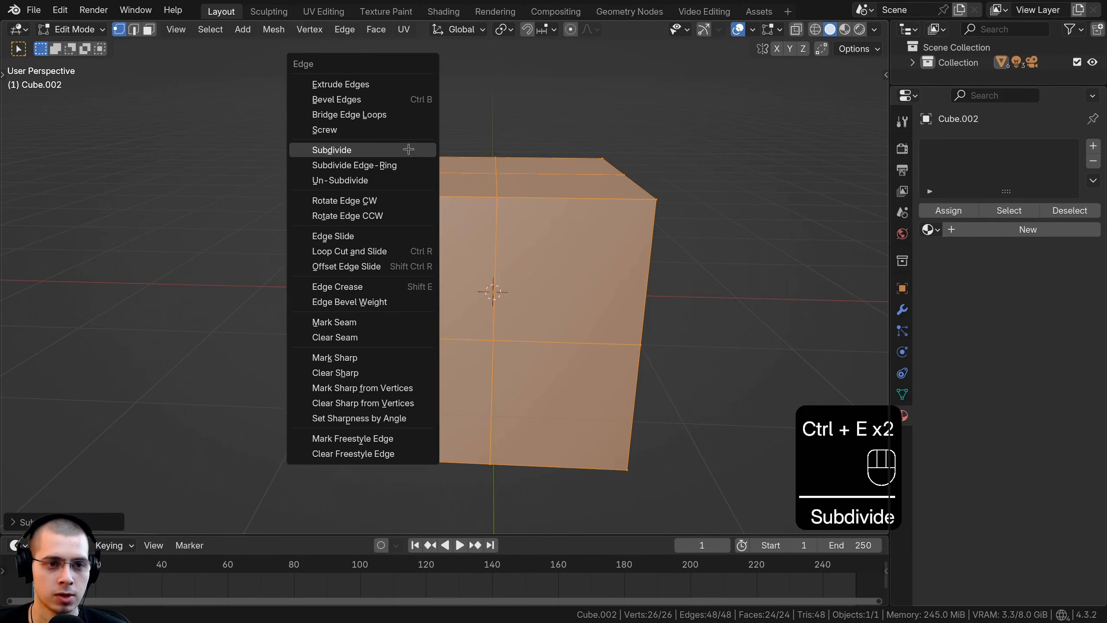
pyautogui.click(408, 150)
pyautogui.hotkey('ctrl', 'e')
pyautogui.click(409, 150)
pyautogui.hotkey('ctrl', 'e')
pyautogui.click(408, 150)
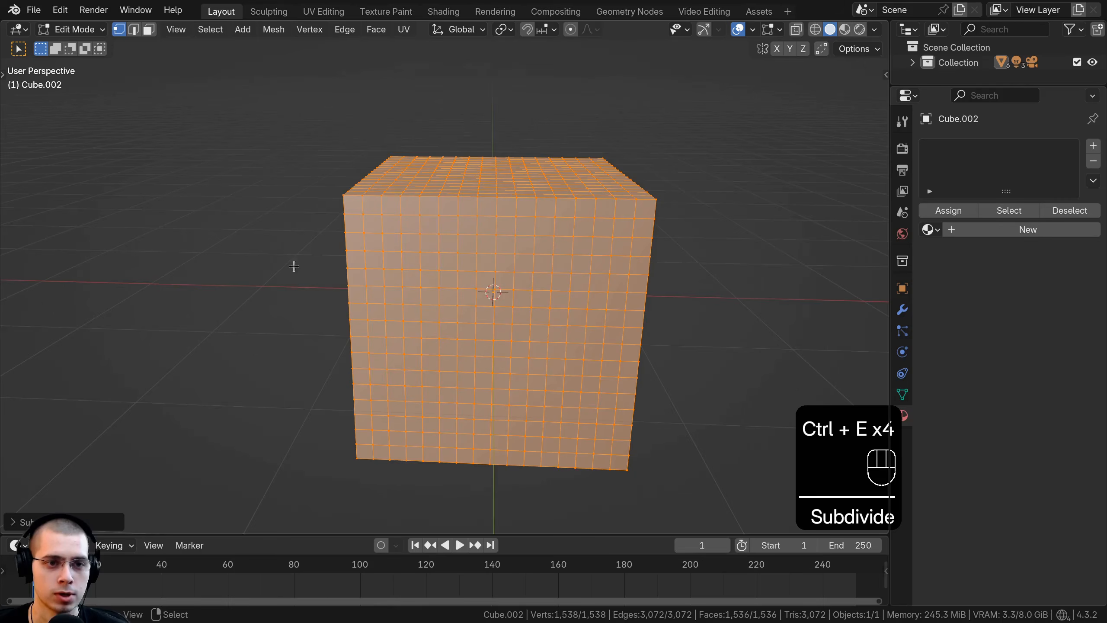
pyautogui.moveTo(522, 300); pyautogui.dragTo(483, 300, button='middle')
pyautogui.press('Tab')
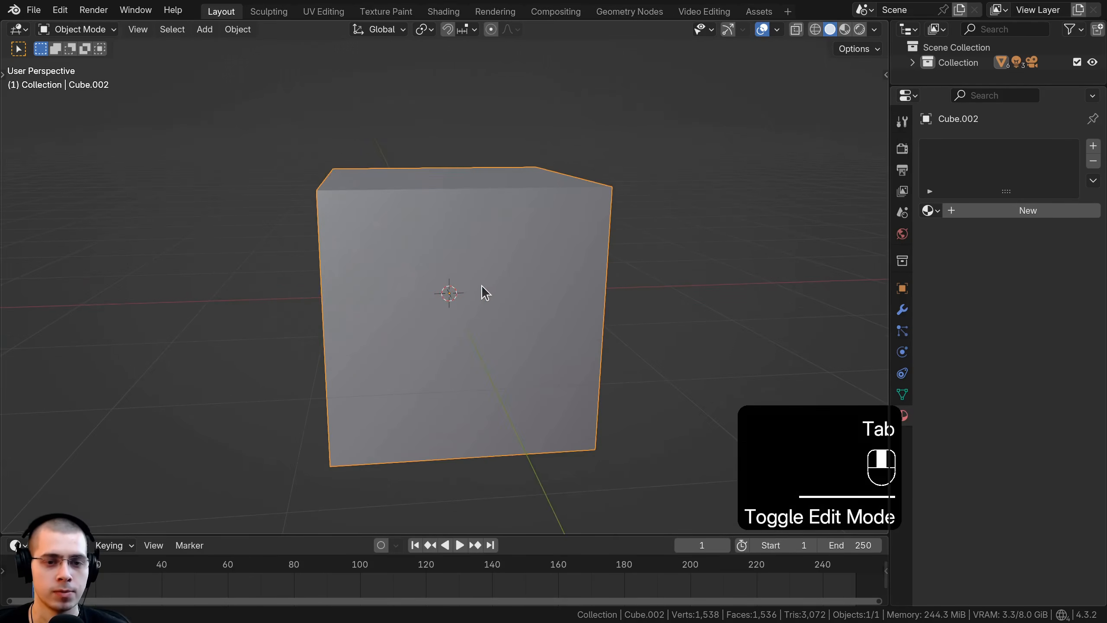
pyautogui.moveTo(403, 198); pyautogui.dragTo(451, 212, button='middle')
pyautogui.scroll(2, 402, 267)
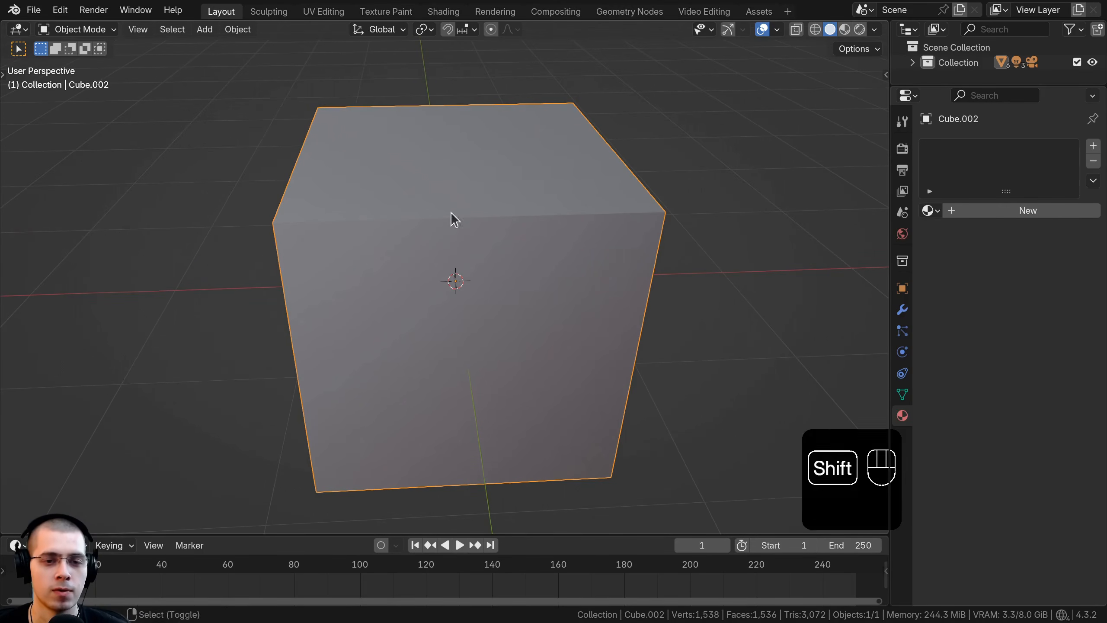
pyautogui.moveTo(504, 302); pyautogui.dragTo(500, 302, button='middle')
pyautogui.keyDown('shift'); pyautogui.moveTo(447, 263); pyautogui.dragTo(457, 266, button='middle'); pyautogui.keyUp('shift')
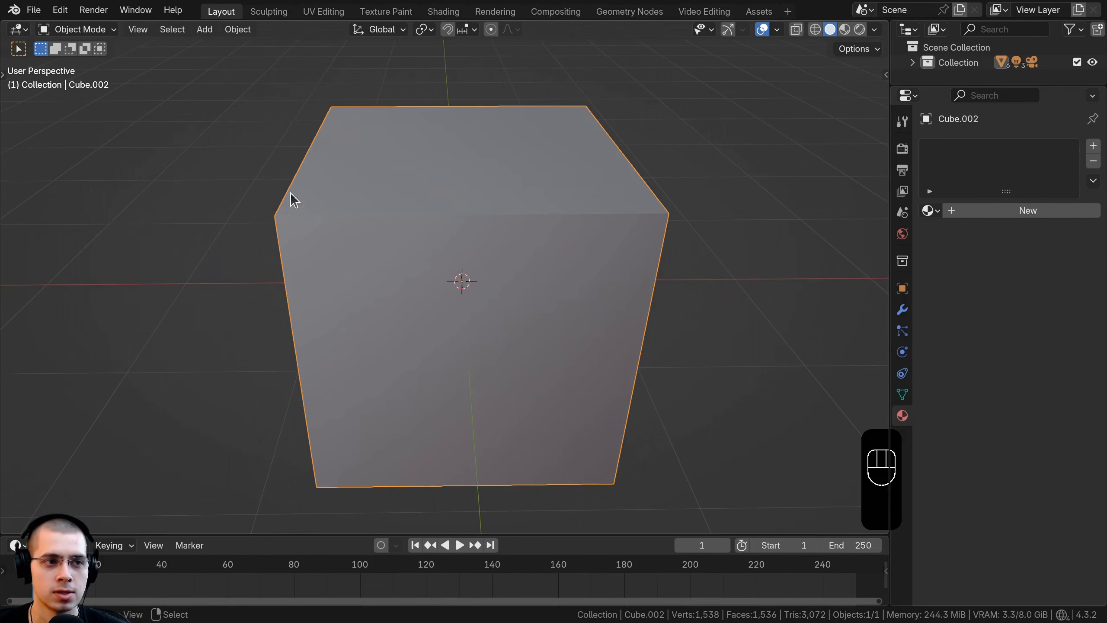
# Step: Search the extensions in Preferences for "cell", view the Cell Fracture details and close Preferences
pyautogui.click(65, 12)
pyautogui.click(136, 210)
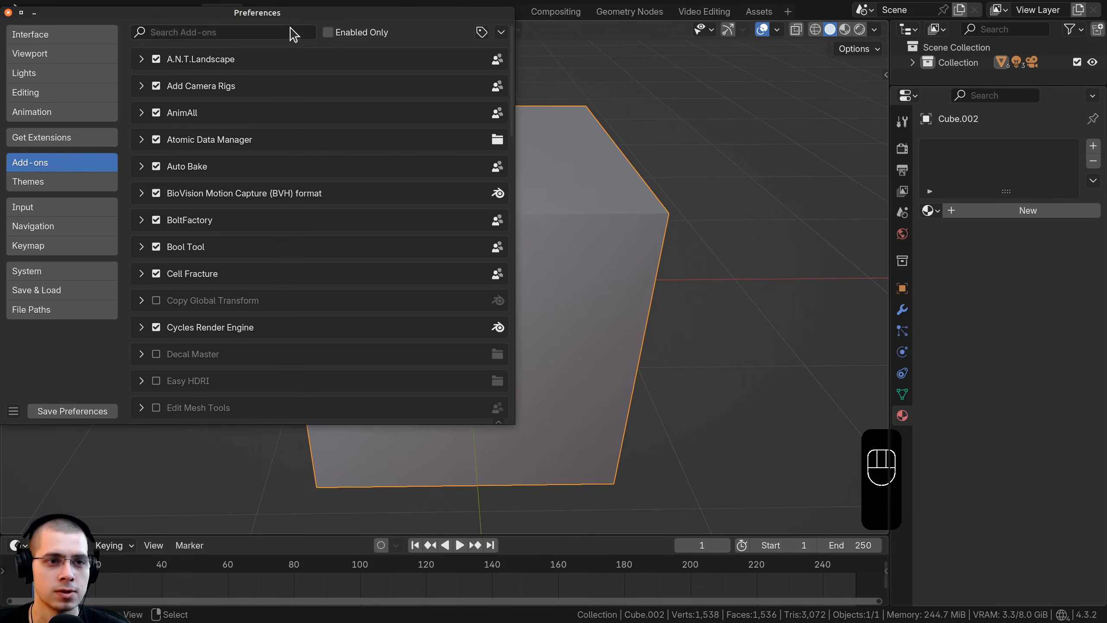
pyautogui.click(283, 178)
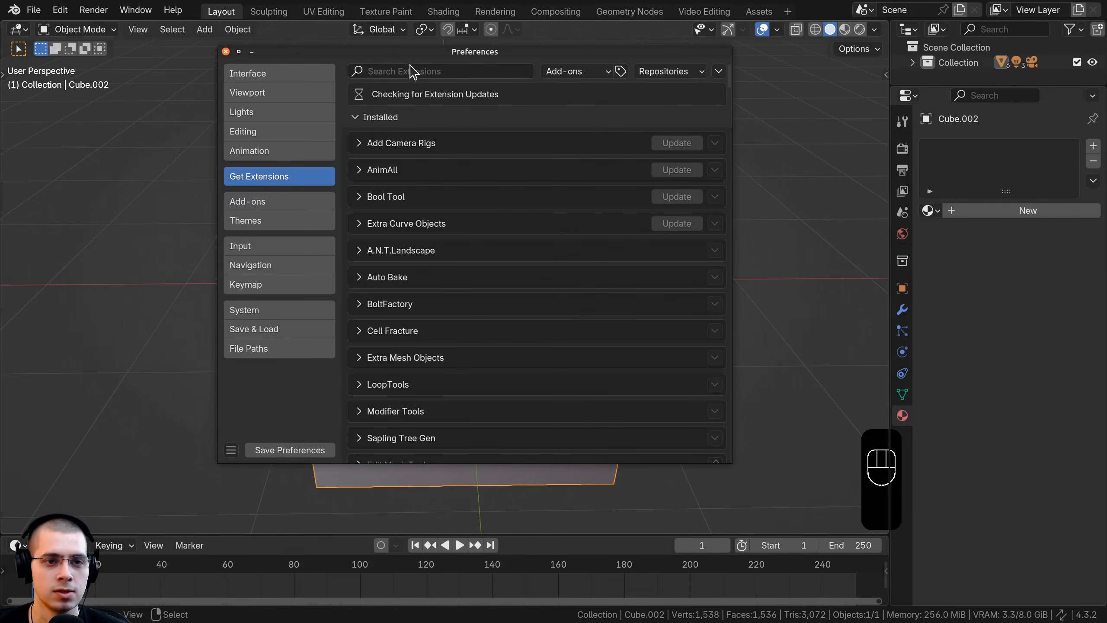
pyautogui.click(410, 71)
pyautogui.write('cell')
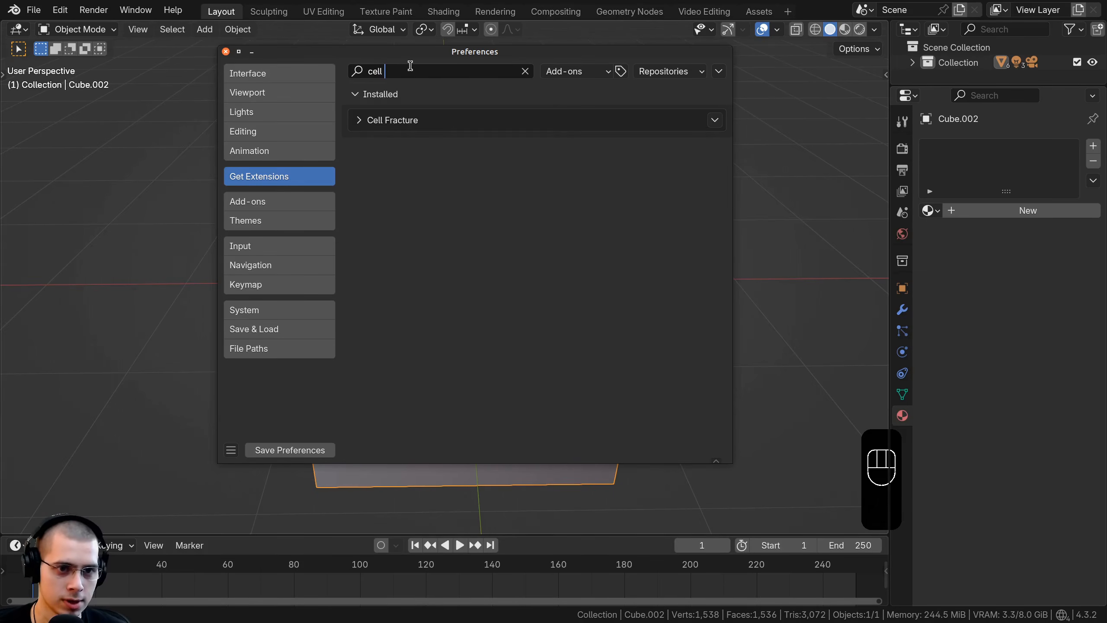
pyautogui.click(358, 121)
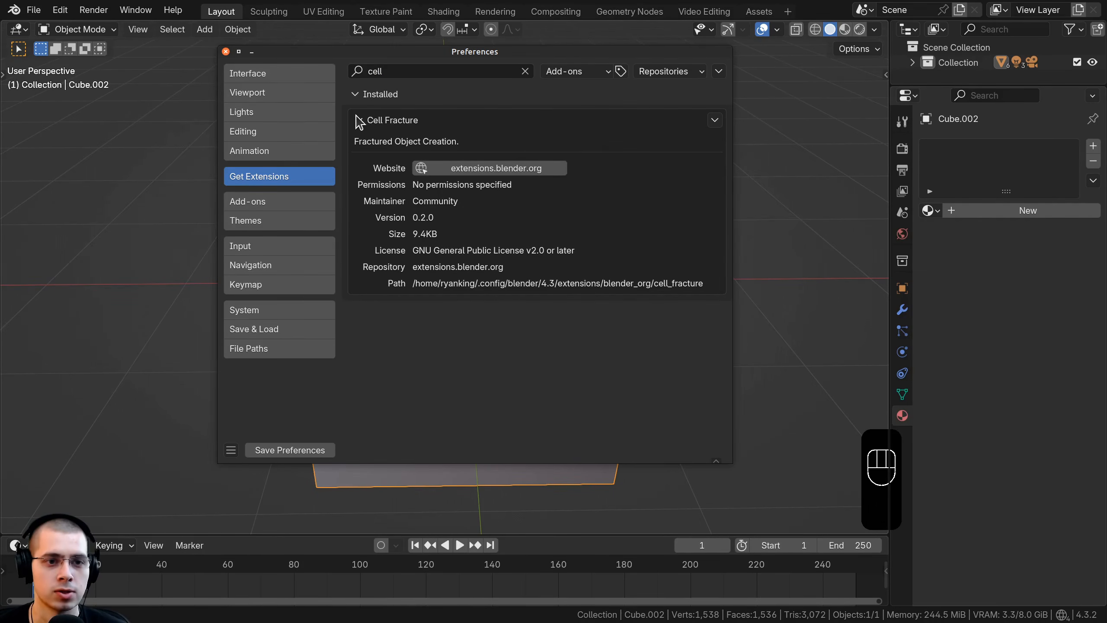
pyautogui.click(357, 117)
pyautogui.click(251, 204)
pyautogui.click(226, 52)
pyautogui.scroll(-2, 325, 259)
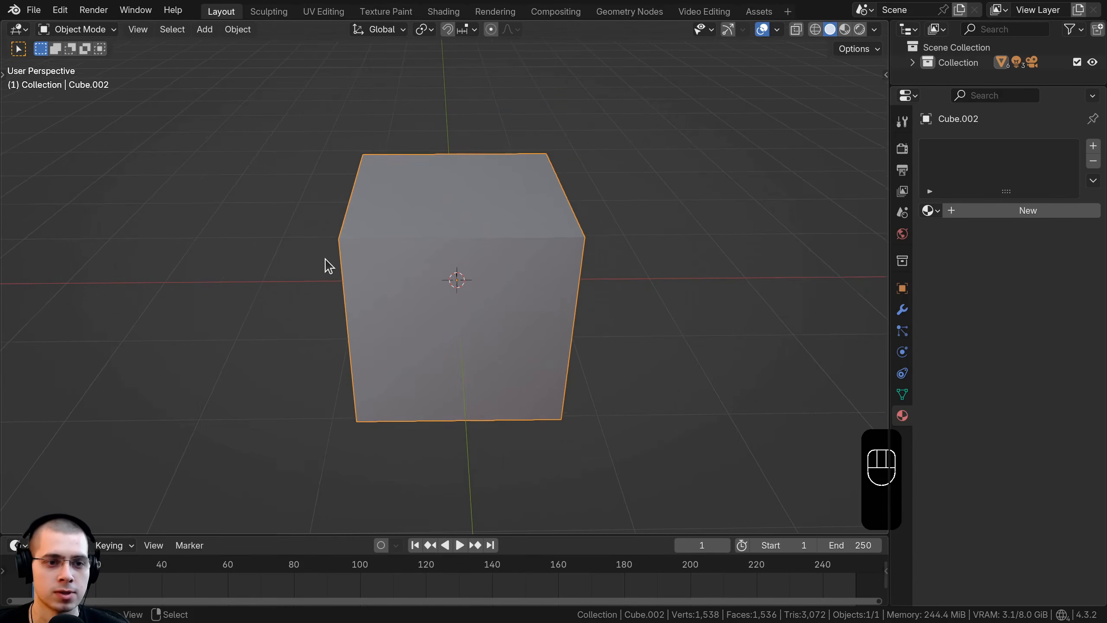
# Step: Run Cell Fracture on the subdivided cube with Own Particles as point source and a source limit of 100
pyautogui.moveTo(328, 265); pyautogui.dragTo(315, 156, button='middle')
pyautogui.click(238, 30)
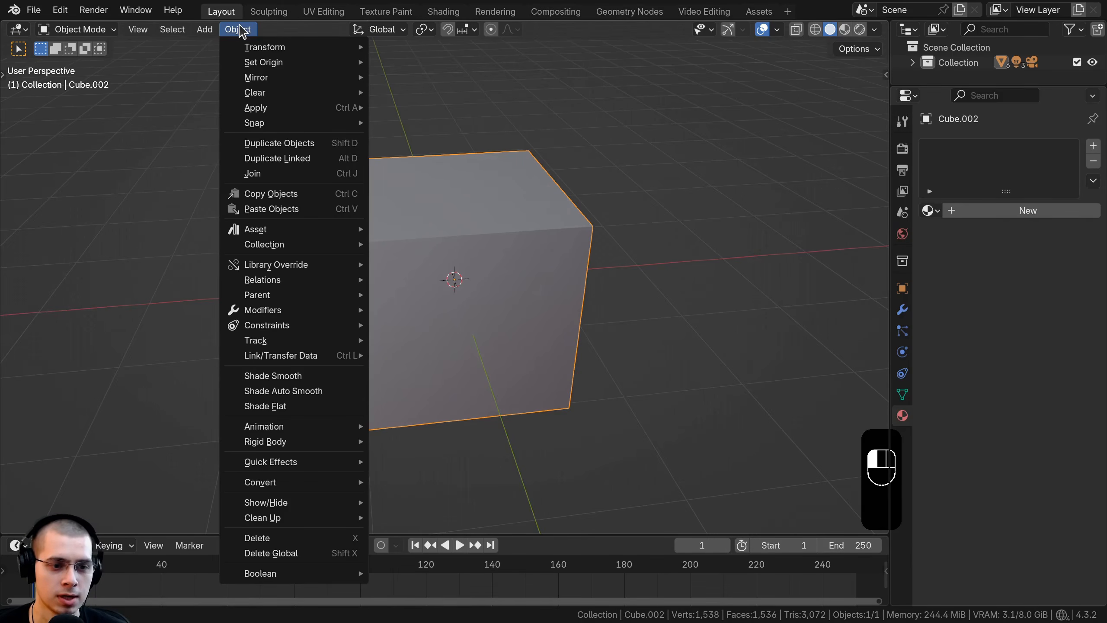
pyautogui.moveTo(289, 466)
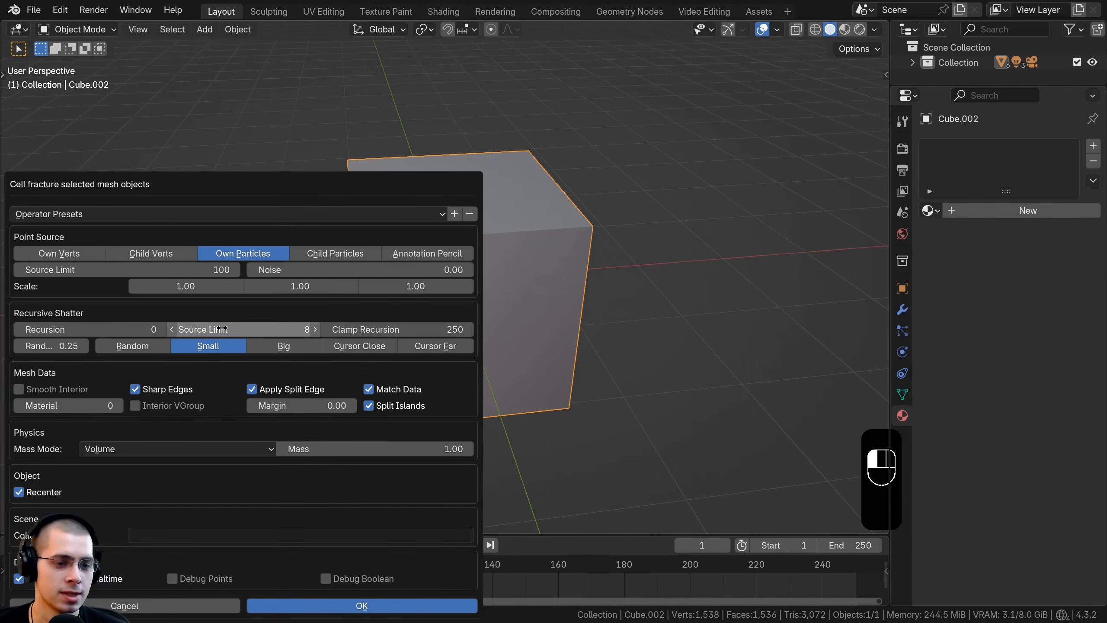
pyautogui.click(359, 606)
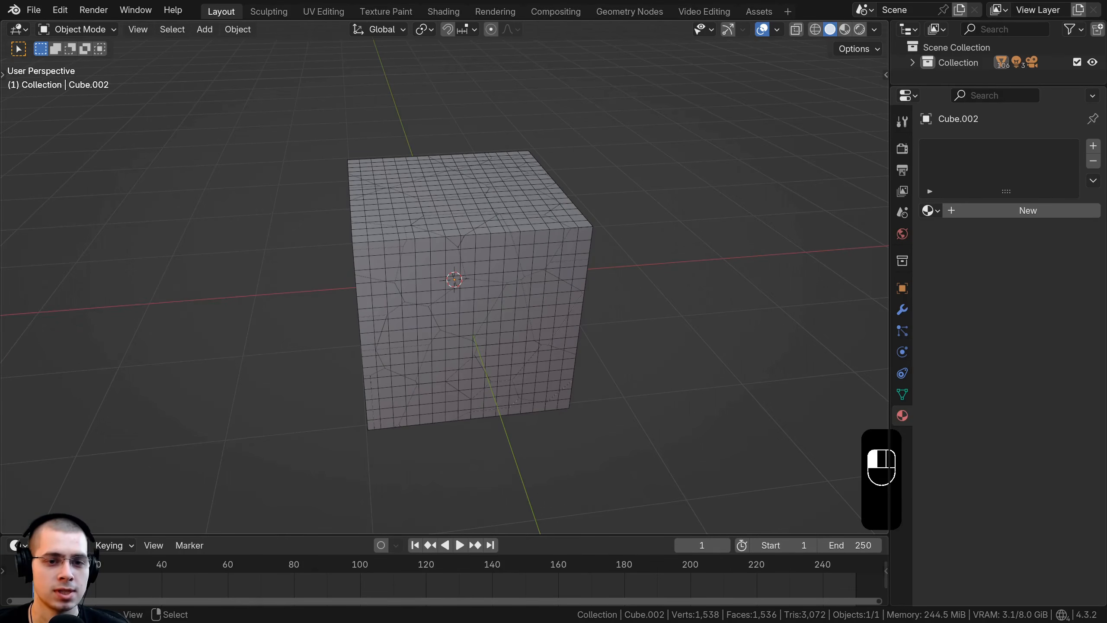
pyautogui.moveTo(464, 356); pyautogui.dragTo(341, 307, button='middle')
pyautogui.moveTo(341, 307); pyautogui.dragTo(479, 367, button='middle')
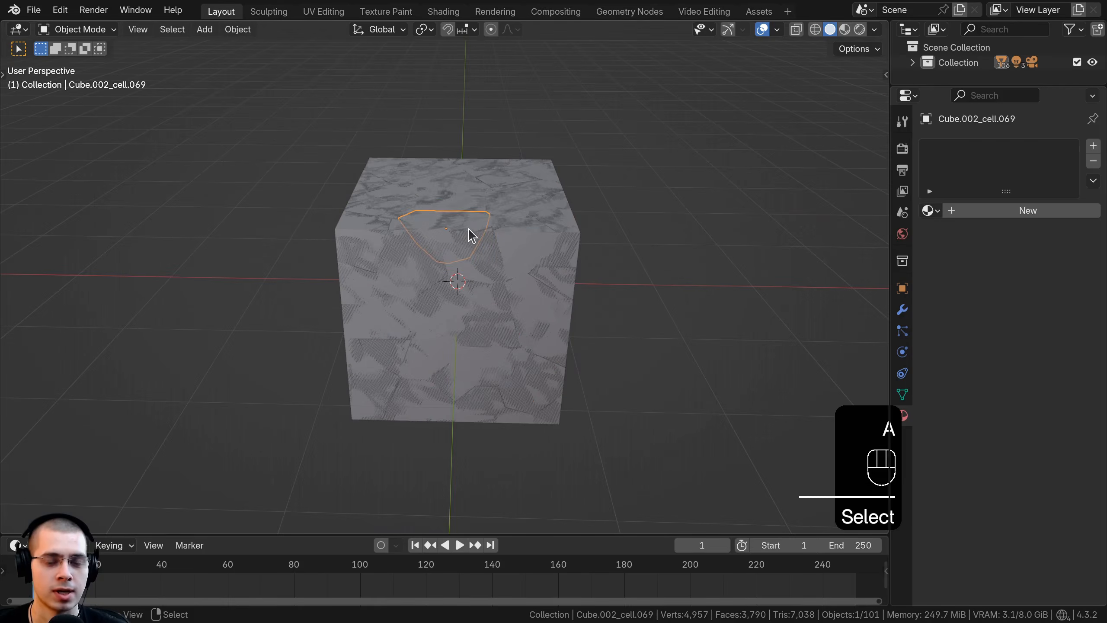
# Step: Move the original unfractured cube out of the fractured copy and delete it
pyautogui.click(503, 236)
pyautogui.press('g')
pyautogui.click(662, 137)
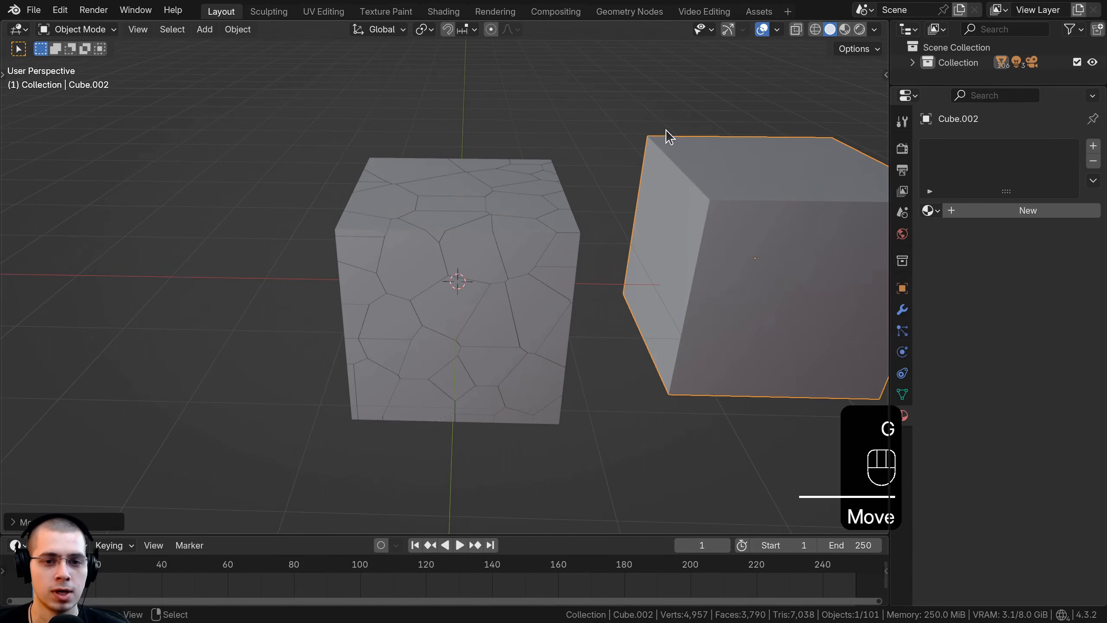
pyautogui.press('x')
pyautogui.click(669, 136)
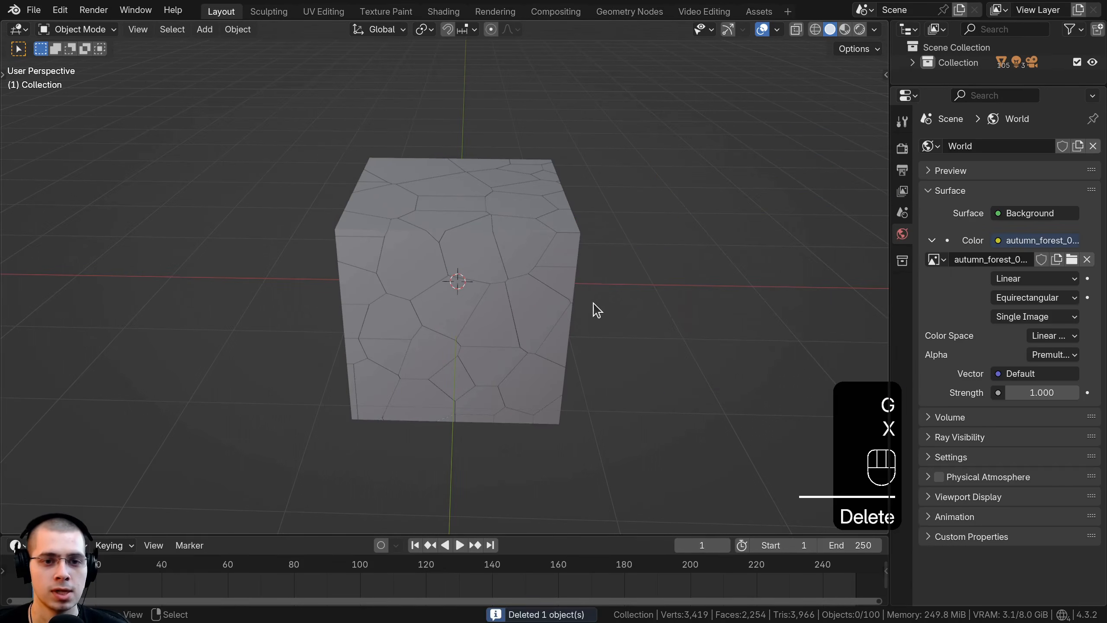
# Step: Pull a fragment out of the cube's front face near its upper left corner and place it well left of the cube
pyautogui.click(435, 247)
pyautogui.press('r')
pyautogui.press('r')
pyautogui.rightClick(460, 264)
pyautogui.press('g')
pyautogui.click(192, 194)
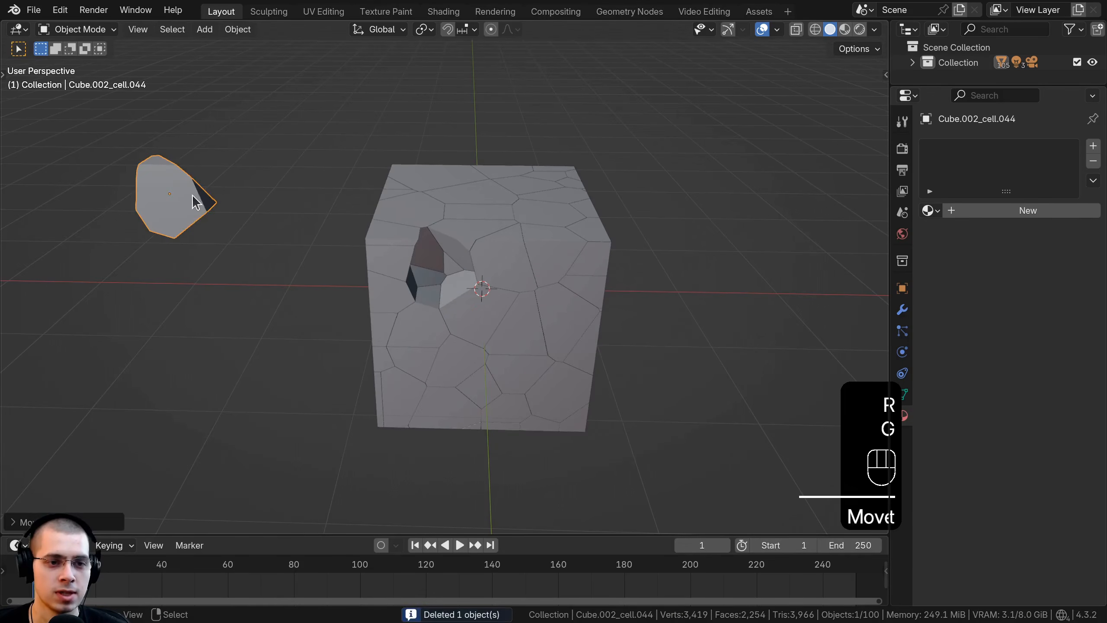
# Step: Pull a second fragment from the cube's upper left area and place it between the first fragment and the cube
pyautogui.moveTo(304, 227); pyautogui.dragTo(317, 271, button='middle')
pyautogui.rightClick(415, 226)
pyautogui.press('g')
pyautogui.click(284, 163)
pyautogui.moveTo(284, 164); pyautogui.dragTo(268, 142, button='middle')
pyautogui.press('g')
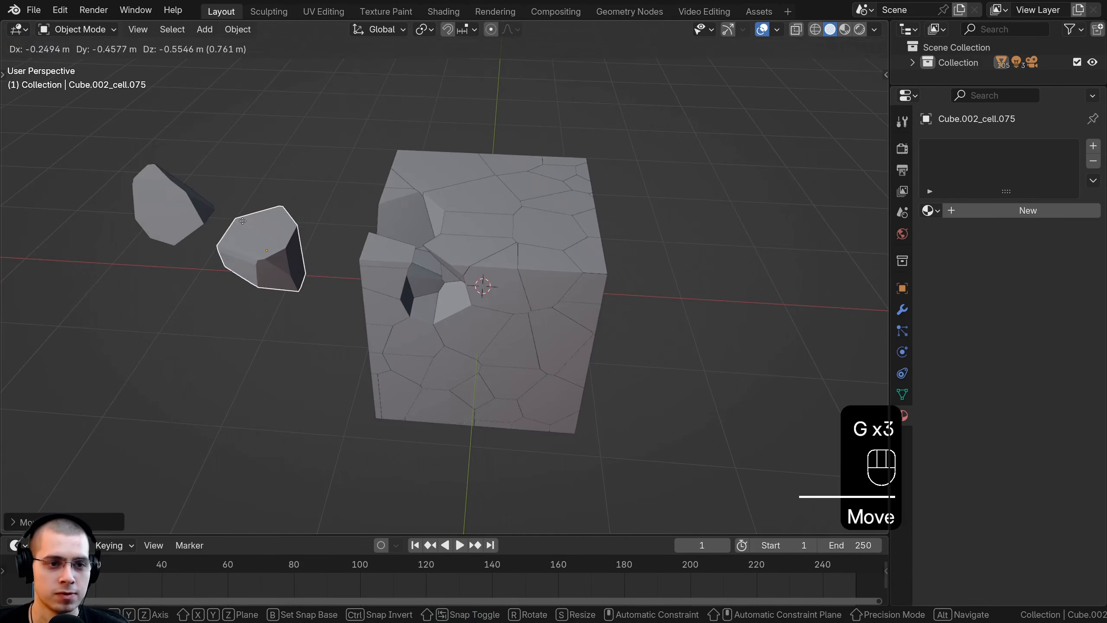
pyautogui.click(243, 216)
# Step: Pull a large fragment off the top of the cube and delete it
pyautogui.rightClick(414, 195)
pyautogui.moveTo(417, 196); pyautogui.dragTo(446, 285, button='middle')
pyautogui.rightClick(452, 212)
pyautogui.press('g')
pyautogui.click(346, 156)
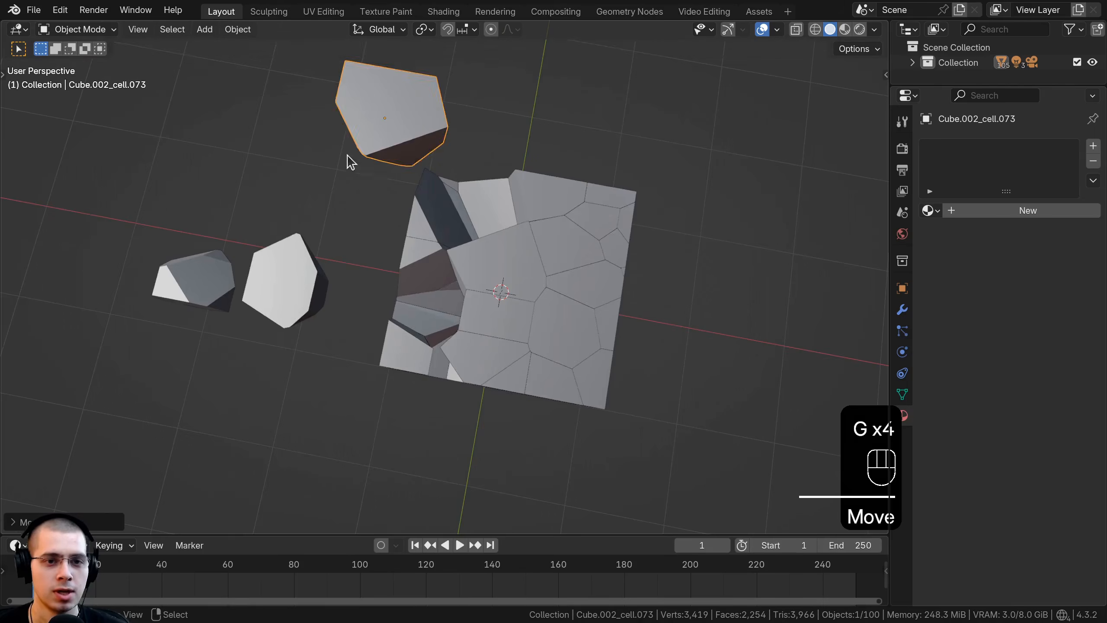
pyautogui.moveTo(347, 156); pyautogui.dragTo(270, 78, button='middle')
pyautogui.press('x')
pyautogui.click(402, 203)
# Step: Pull the fragment at the upper middle of the cube's front face out to the left
pyautogui.moveTo(403, 203); pyautogui.dragTo(504, 221, button='middle')
pyautogui.rightClick(505, 295)
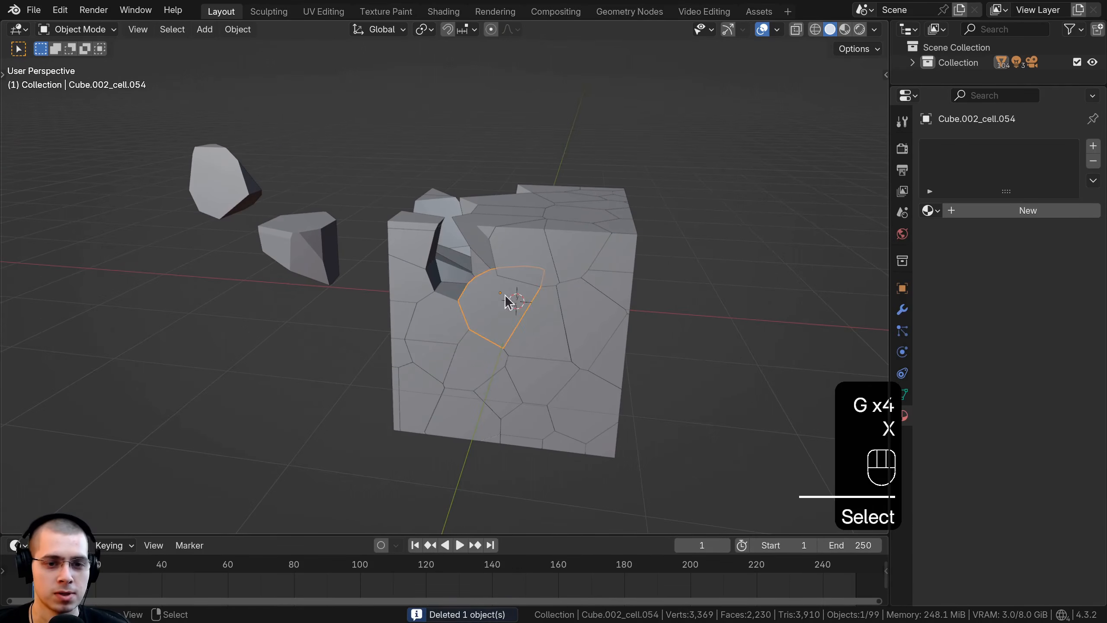
pyautogui.press('g')
pyautogui.keyDown('shift'); pyautogui.moveTo(215, 227); pyautogui.dragTo(395, 262, button='middle'); pyautogui.keyUp('shift')
# Step: Delete an unsuitable thin sliver and keep pulling fragments from the cube until ten lie to its left
pyautogui.rightClick(347, 274)
pyautogui.keyDown('shift'); pyautogui.moveTo(395, 262); pyautogui.dragTo(358, 227, button='middle'); pyautogui.keyUp('shift')
pyautogui.press('g')
pyautogui.click(532, 226)
pyautogui.press('g')
pyautogui.click(477, 171)
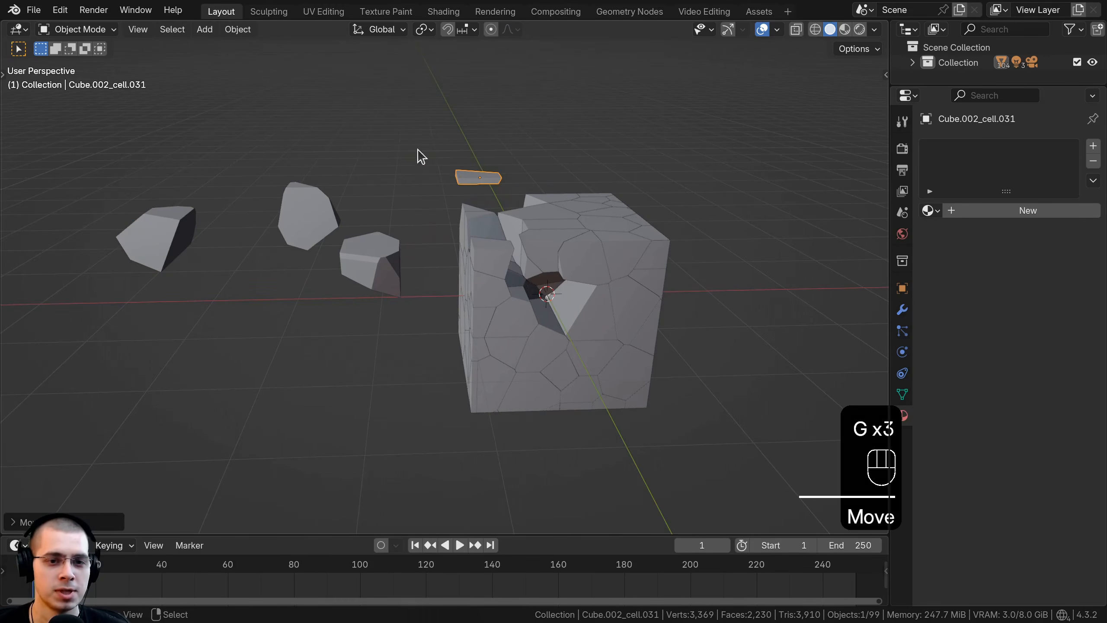
pyautogui.moveTo(419, 152); pyautogui.dragTo(462, 154, button='middle')
pyautogui.press('x')
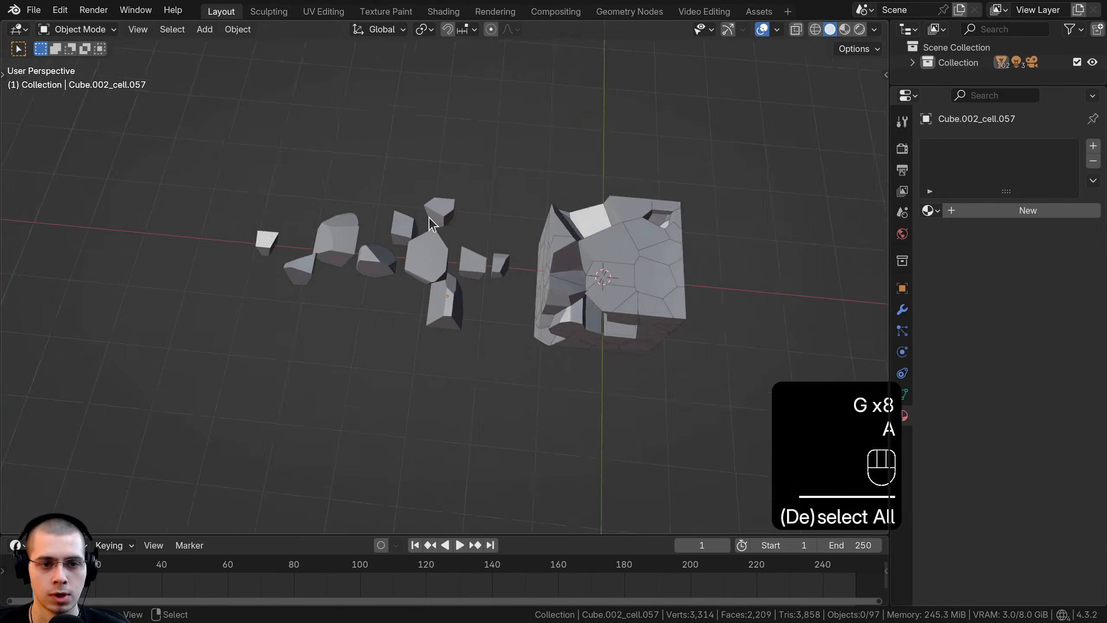
pyautogui.scroll(1, 429, 218)
pyautogui.keyDown('shift'); pyautogui.moveTo(519, 217); pyautogui.dragTo(501, 208, button='middle'); pyautogui.keyUp('shift')
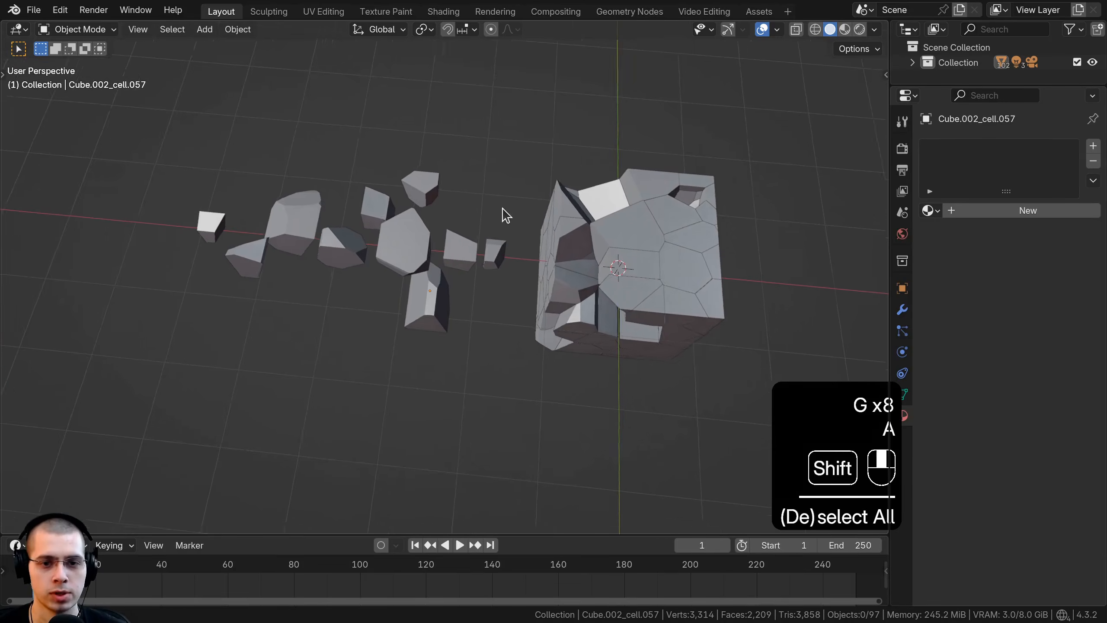
# Step: Switch to wireframe shading and delete everything left of the fractured cube, keeping only the separated fragments
pyautogui.press('z')
pyautogui.press('b')
pyautogui.moveTo(531, 144); pyautogui.dragTo(754, 474)
pyautogui.press('x')
pyautogui.click(618, 185)
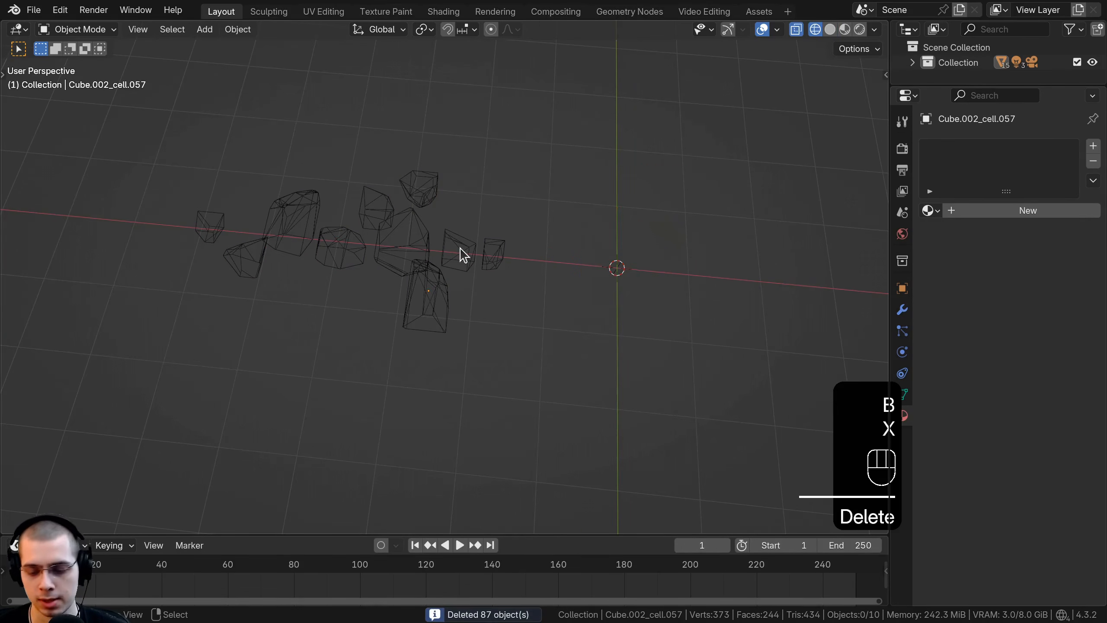
# Step: In top view, move the tall fragment overlapping its neighbour to the right end of the group
pyautogui.press('KP_7')
pyautogui.moveTo(439, 284); pyautogui.dragTo(440, 286, button='middle')
pyautogui.press('KP_7')
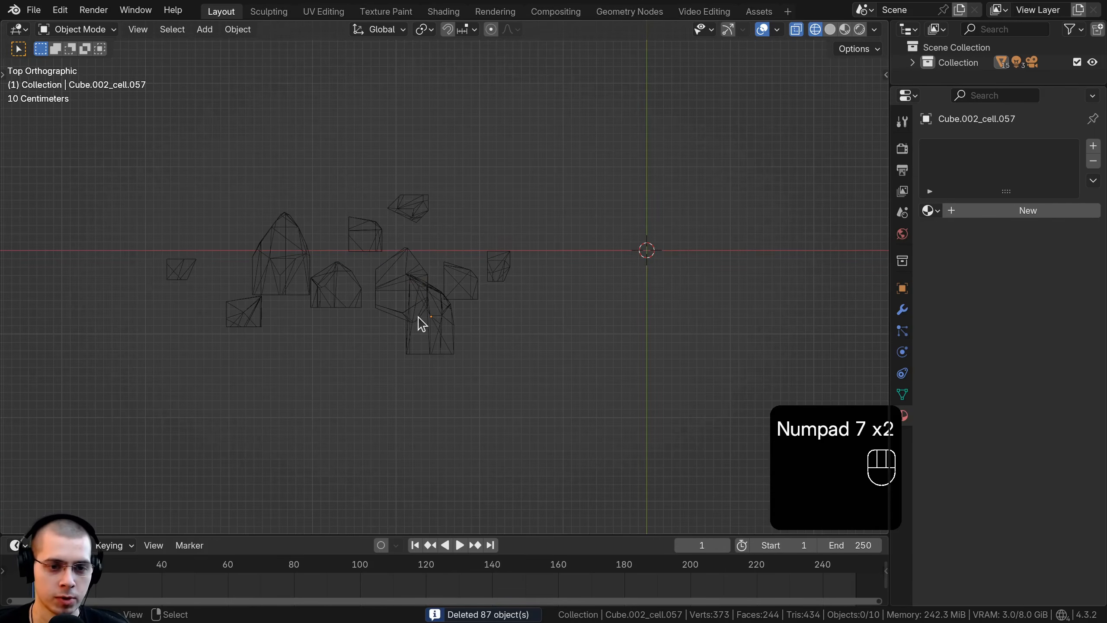
pyautogui.click(422, 320)
pyautogui.click(429, 324)
pyautogui.press('g')
pyautogui.click(558, 278)
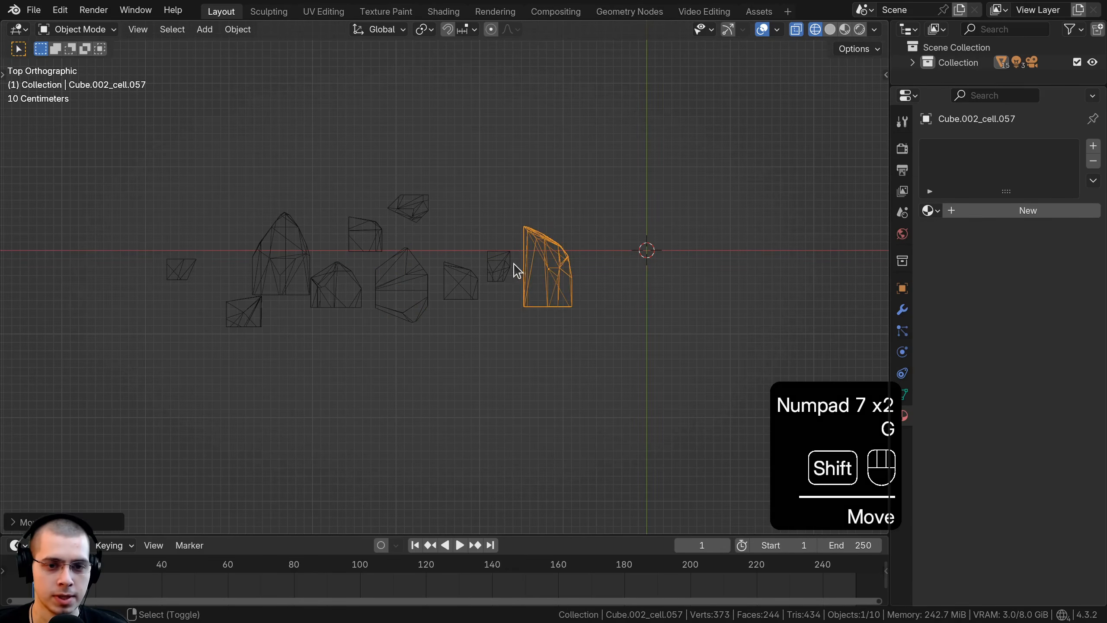
# Step: Line up the three fragments beside the tall one and shift these four together toward the world origin
pyautogui.keyDown('shift'); pyautogui.click(508, 269); pyautogui.keyUp('shift')
pyautogui.press('g')
pyautogui.click(511, 293)
pyautogui.keyDown('shift'); pyautogui.click(475, 282); pyautogui.keyUp('shift')
pyautogui.press('g')
pyautogui.click(468, 288)
pyautogui.keyDown('shift'); pyautogui.click(427, 279); pyautogui.keyUp('shift')
pyautogui.click(603, 211)
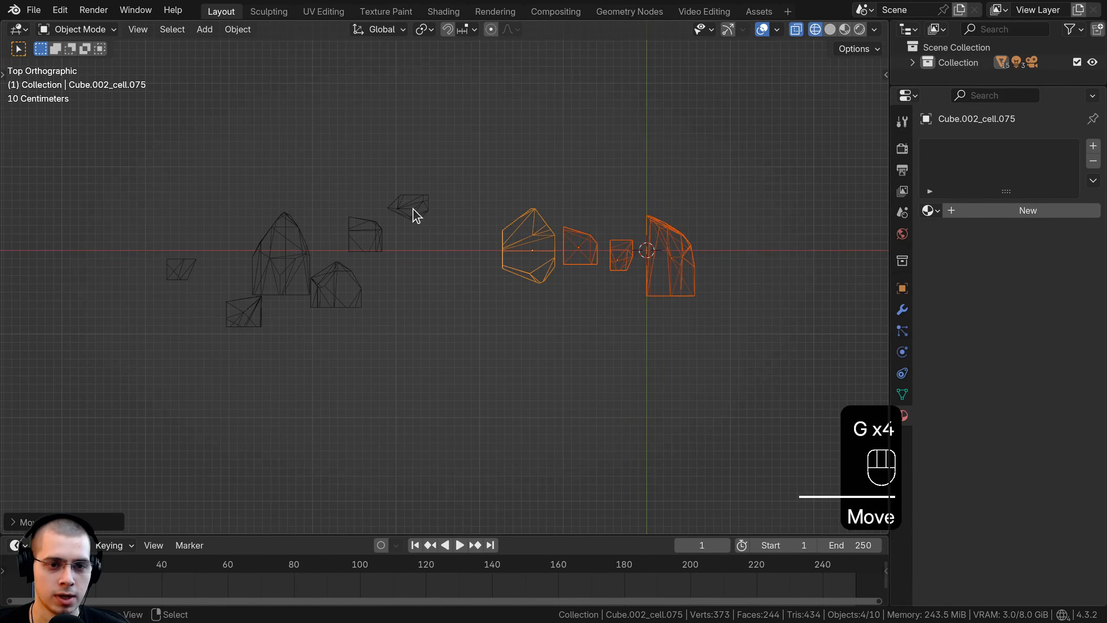
# Step: Move the flat pointed fragment and the small square one beside it into the row along the X axis
pyautogui.press('g')
pyautogui.rightClick(425, 215)
pyautogui.click(422, 213)
pyautogui.press('g')
pyautogui.click(484, 256)
pyautogui.click(365, 238)
pyautogui.press('g')
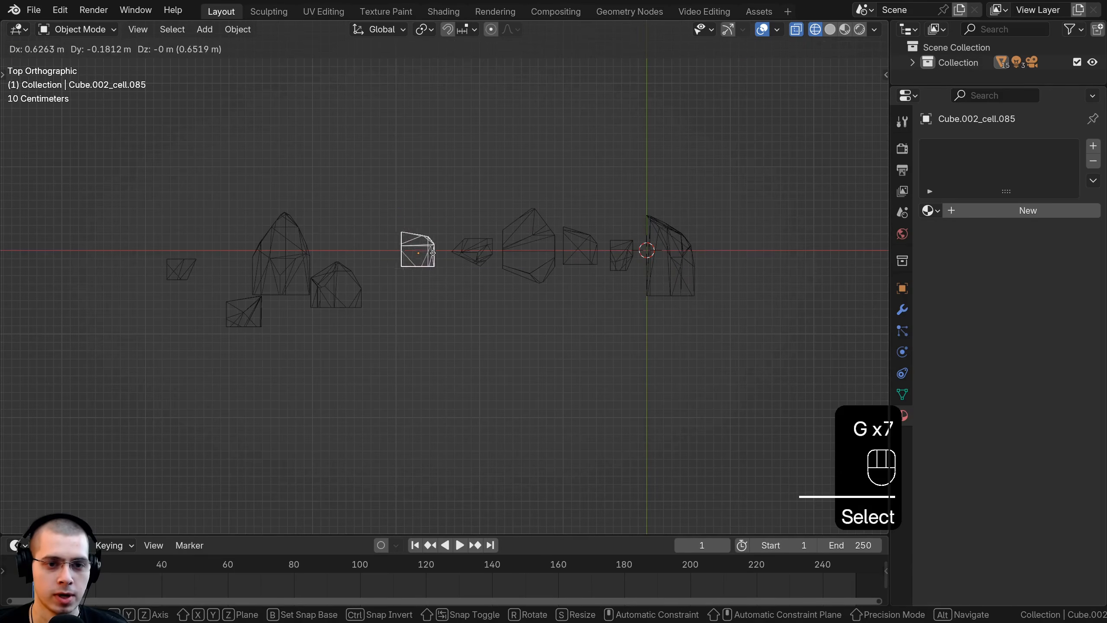
pyautogui.click(383, 284)
# Step: Move the house-shaped fragment and the tall pointed fragment into the row along the X axis
pyautogui.rightClick(339, 287)
pyautogui.press('g')
pyautogui.click(373, 255)
pyautogui.rightClick(285, 257)
# Step: Enlarge the two small fragments at the left end and position them in the row
pyautogui.press('g')
pyautogui.click(311, 249)
pyautogui.rightClick(245, 311)
pyautogui.press('g')
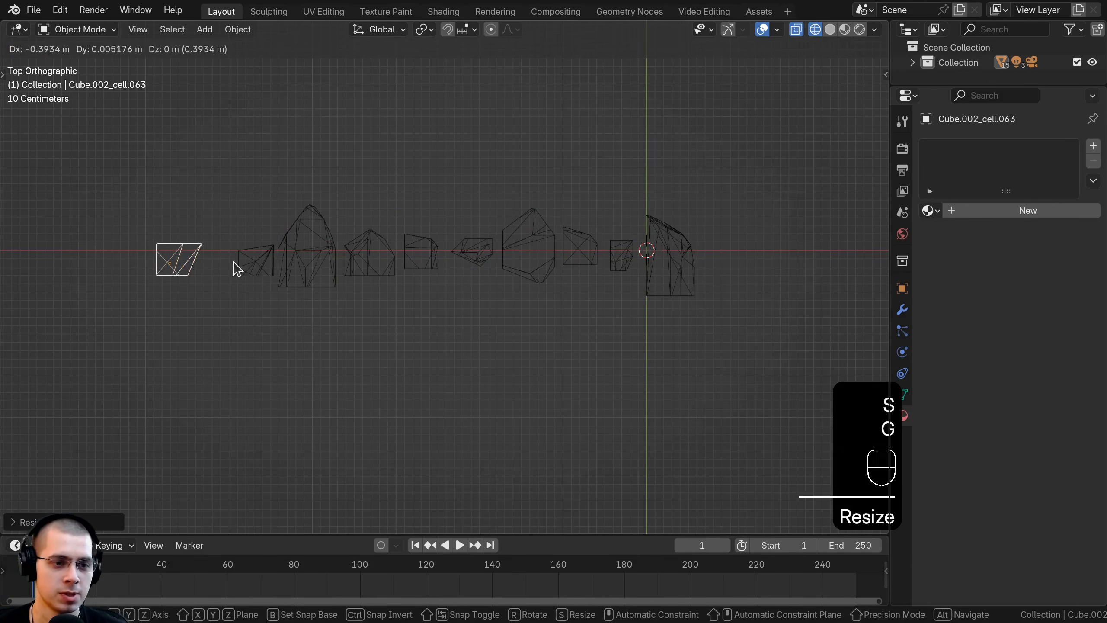
pyautogui.press('s')
pyautogui.click(342, 277)
# Step: Enlarge the small fragments left of the flat pointed one and shift the left part of the row outward
pyautogui.press('g')
pyautogui.click(315, 275)
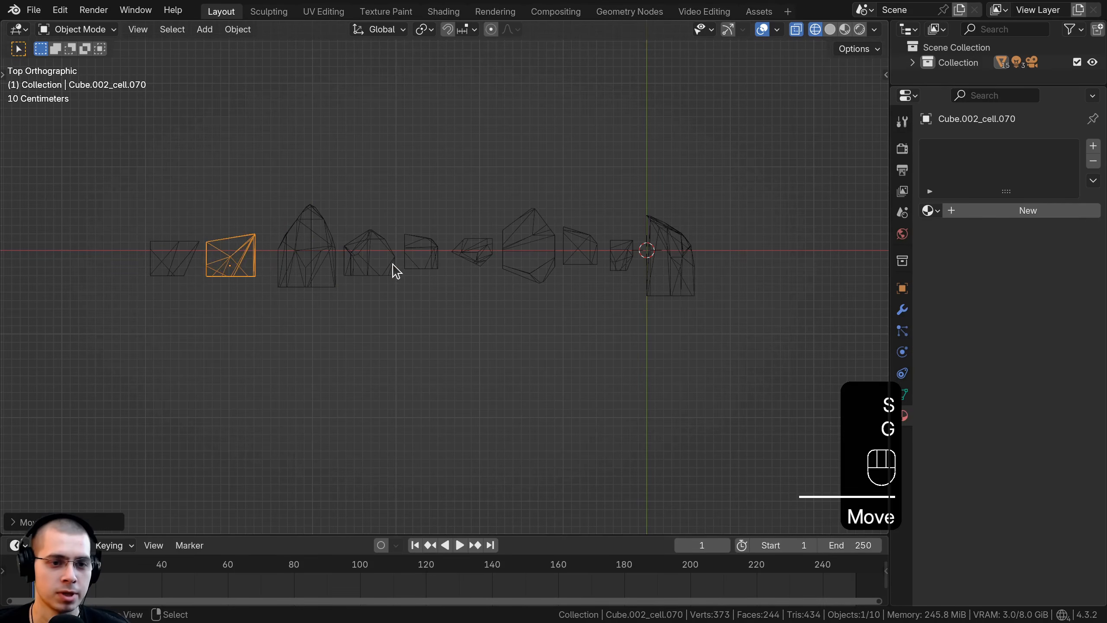
pyautogui.rightClick(391, 264)
pyautogui.keyDown('shift'); pyautogui.rightClick(422, 260); pyautogui.keyUp('shift')
pyautogui.press('s')
pyautogui.click(425, 263)
pyautogui.moveTo(117, 195); pyautogui.dragTo(325, 272)
pyautogui.press('g')
pyautogui.click(316, 272)
pyautogui.press('b')
pyautogui.moveTo(311, 226); pyautogui.dragTo(424, 264)
# Step: Enlarge the flat pointed fragment and centre it in the gap beside its neighbours
pyautogui.press('g')
pyautogui.click(399, 265)
pyautogui.press('a')
pyautogui.rightClick(486, 251)
pyautogui.press('s')
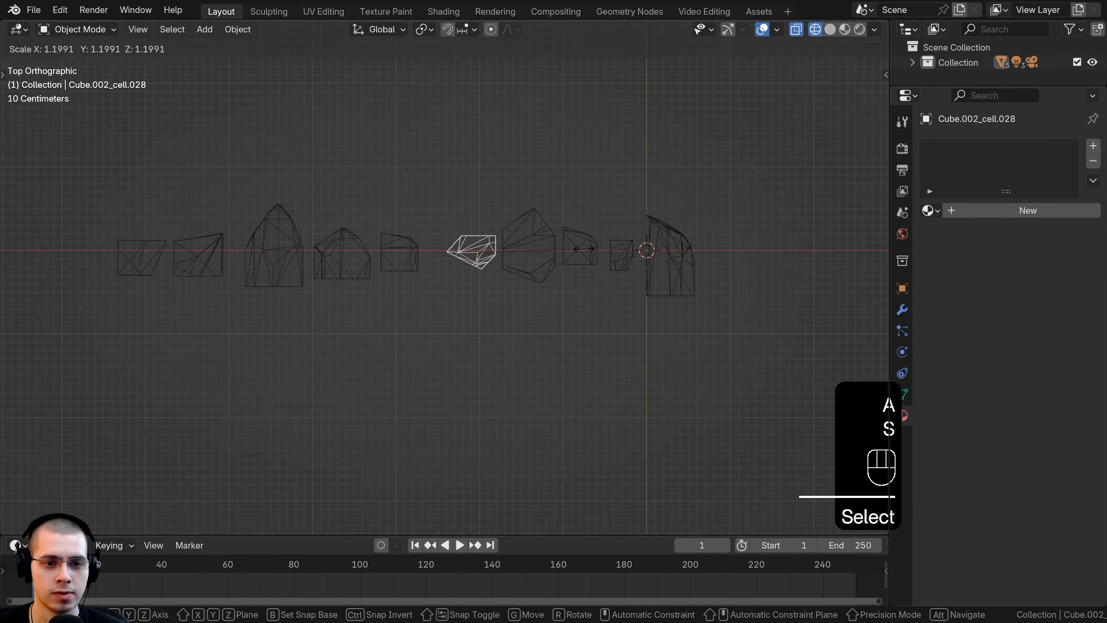
pyautogui.click(582, 252)
pyautogui.press('g')
# Step: Enlarge the small fragment next to the tall right-end one and shift both to even out the spacing
pyautogui.press('g')
pyautogui.click(607, 250)
pyautogui.press('s')
pyautogui.click(604, 251)
pyautogui.rightClick(600, 252)
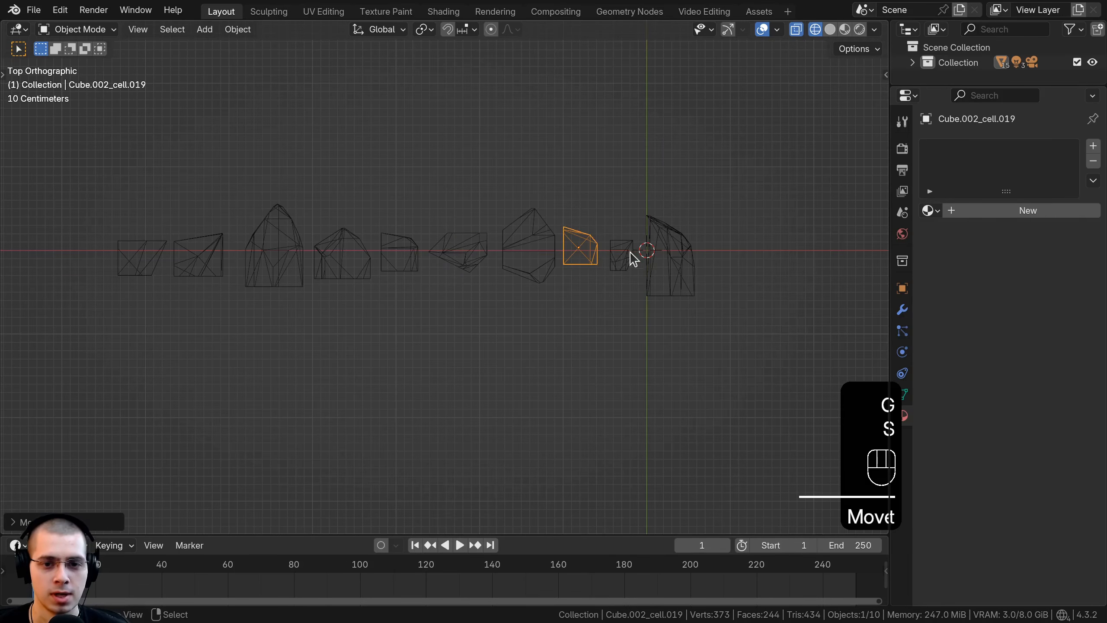
pyautogui.rightClick(639, 252)
pyautogui.press('s')
pyautogui.click(703, 254)
pyautogui.rightClick(677, 260)
pyautogui.press('g')
pyautogui.click(691, 255)
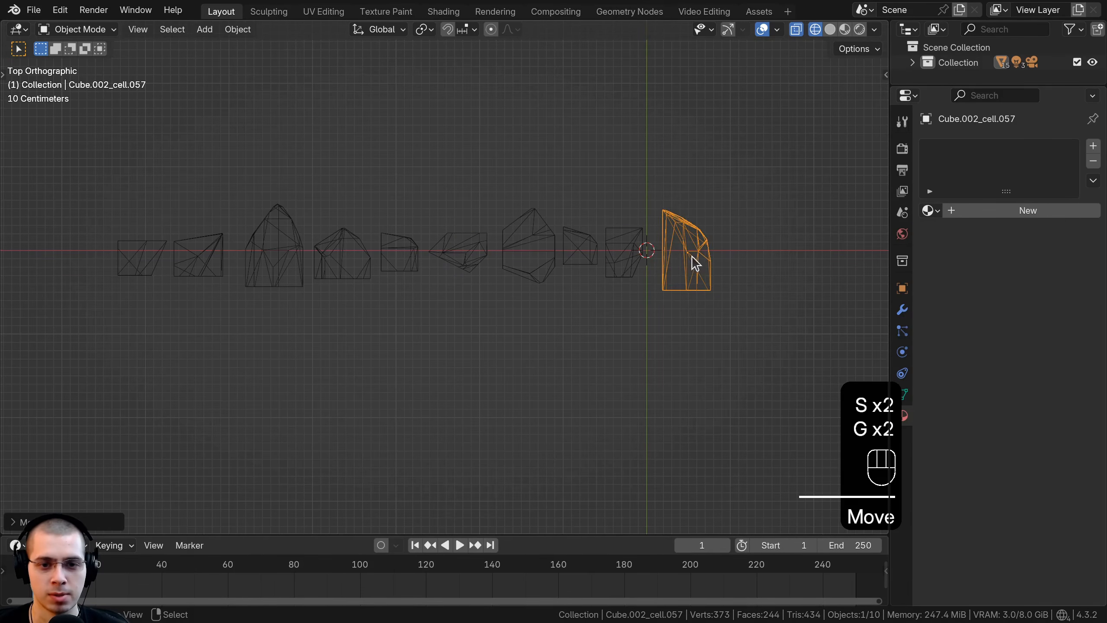
pyautogui.rightClick(623, 252)
# Step: Select all fragments, move the row along X to straddle the world origin, and switch to solid shading
pyautogui.press('g')
pyautogui.click(630, 253)
pyautogui.press('b')
pyautogui.moveTo(765, 154); pyautogui.dragTo(96, 331)
pyautogui.scroll(-1, 389, 260)
pyautogui.press('g')
pyautogui.moveTo(406, 261); pyautogui.dragTo(606, 264, button='middle')
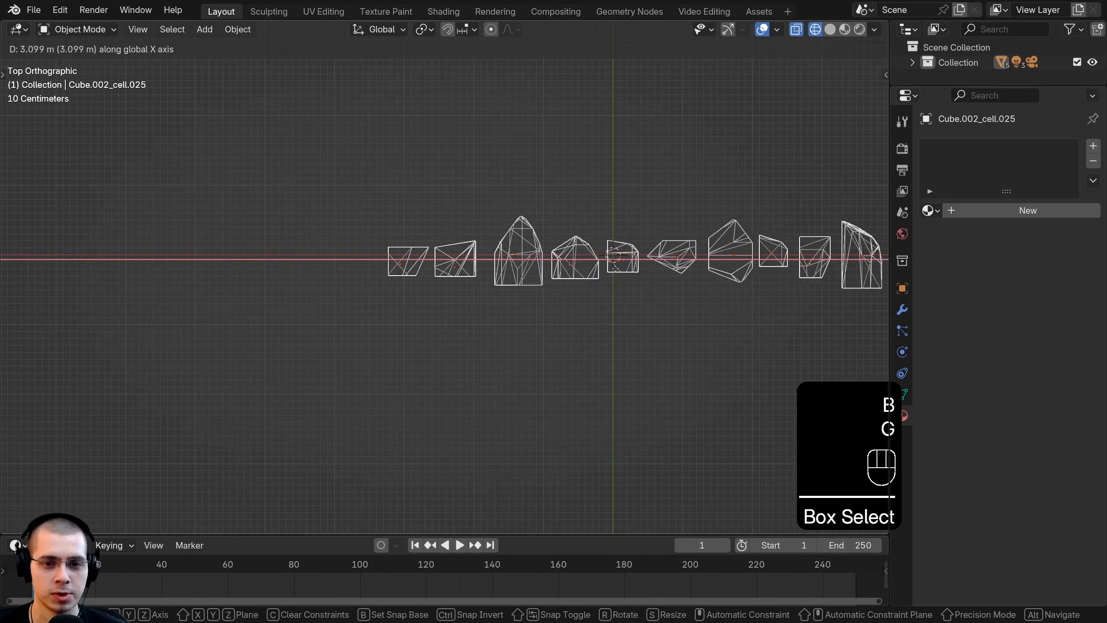
pyautogui.click(626, 265)
pyautogui.keyDown('shift'); pyautogui.moveTo(854, 236); pyautogui.dragTo(646, 209, button='middle'); pyautogui.keyUp('shift')
pyautogui.press('z')
pyautogui.keyDown('shift'); pyautogui.moveTo(645, 209); pyautogui.dragTo(696, 167, button='middle'); pyautogui.keyUp('shift')
pyautogui.press('g')
pyautogui.click(694, 195)
# Step: In front view, select the seven higher fragments in the middle of the row and lower them to match the others
pyautogui.press('KP_1')
pyautogui.press('a')
pyautogui.press('b')
pyautogui.moveTo(278, 146); pyautogui.dragTo(685, 212)
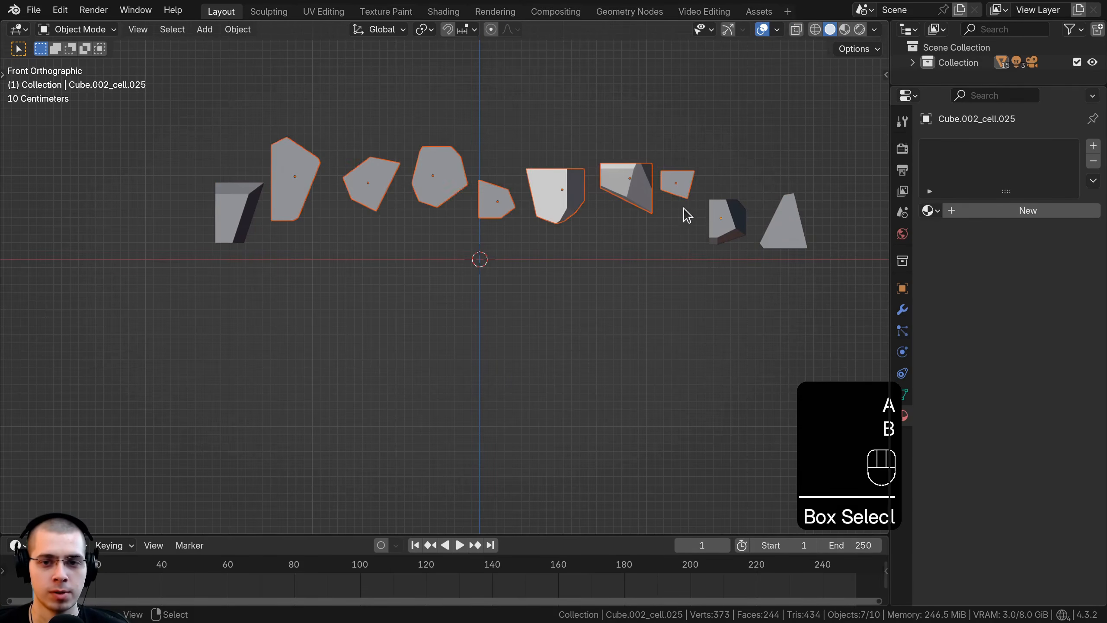
pyautogui.press('g')
pyautogui.click(449, 271)
# Step: Select the four fragments at the left end of the row and adjust their height
pyautogui.press('a')
pyautogui.press('b')
pyautogui.moveTo(231, 187); pyautogui.dragTo(436, 237)
pyautogui.press('g')
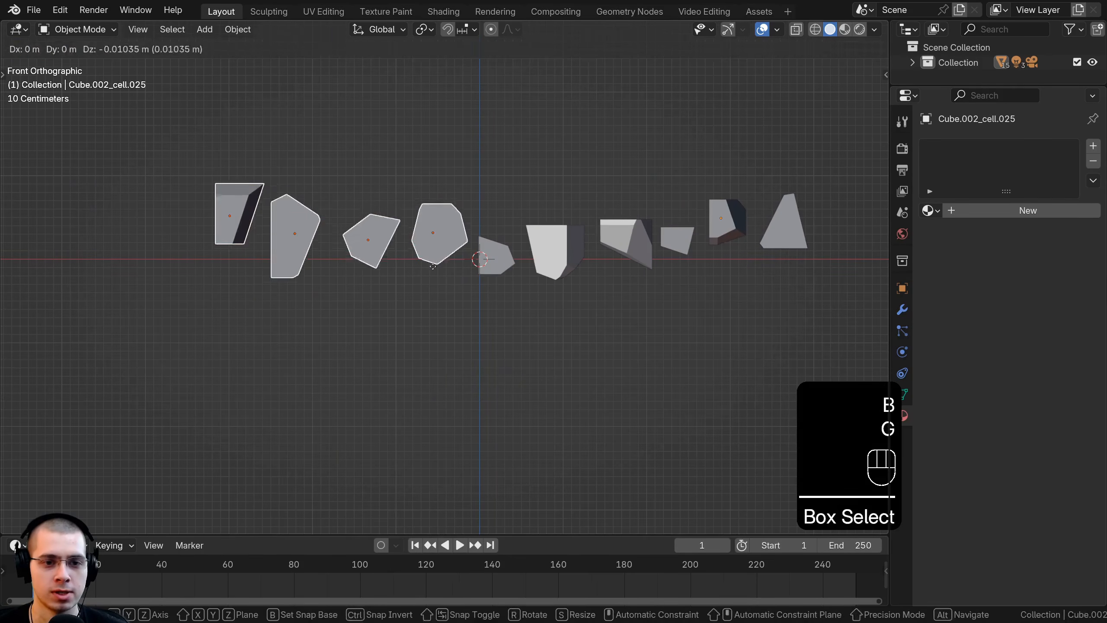
pyautogui.click(430, 256)
# Step: Nudge the second and third fragments from the left end to even out their spacing
pyautogui.press('a')
pyautogui.rightClick(386, 256)
pyautogui.press('g')
pyautogui.click(387, 255)
pyautogui.rightClick(306, 244)
pyautogui.press('g')
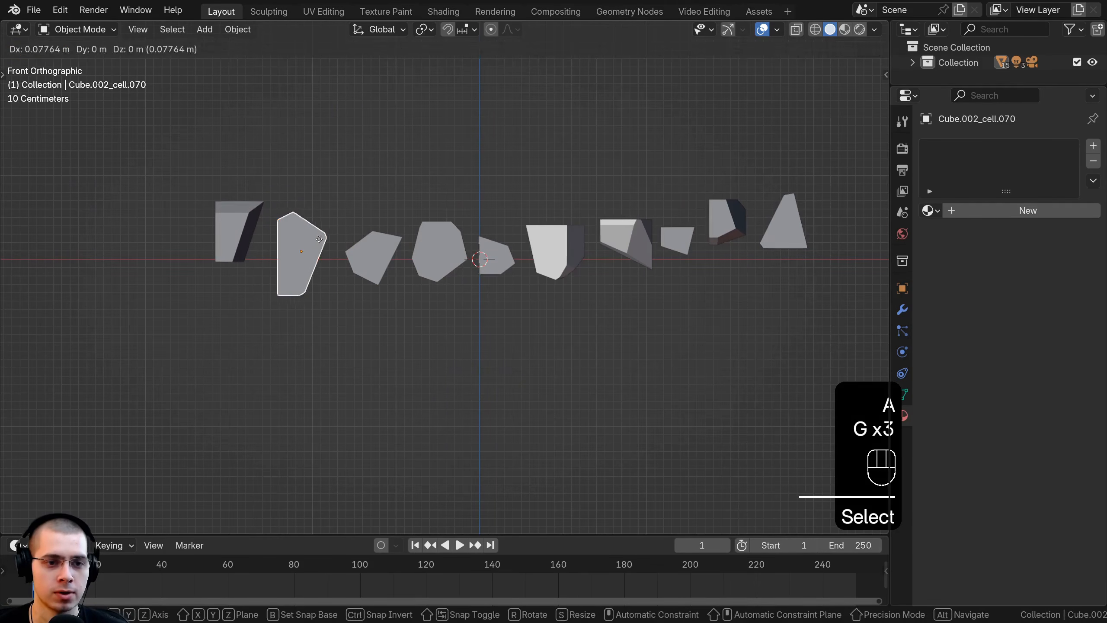
# Step: Select all ten fragments and scale them to 0.1 of their size
pyautogui.moveTo(756, 160); pyautogui.dragTo(186, 298)
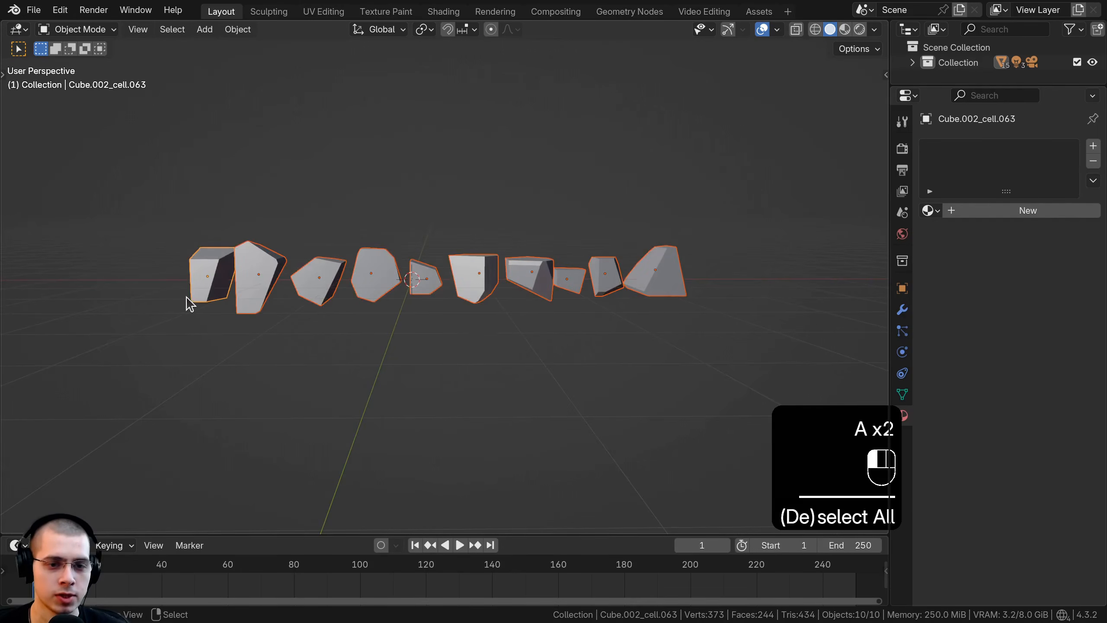
pyautogui.moveTo(187, 298); pyautogui.dragTo(197, 299, button='middle')
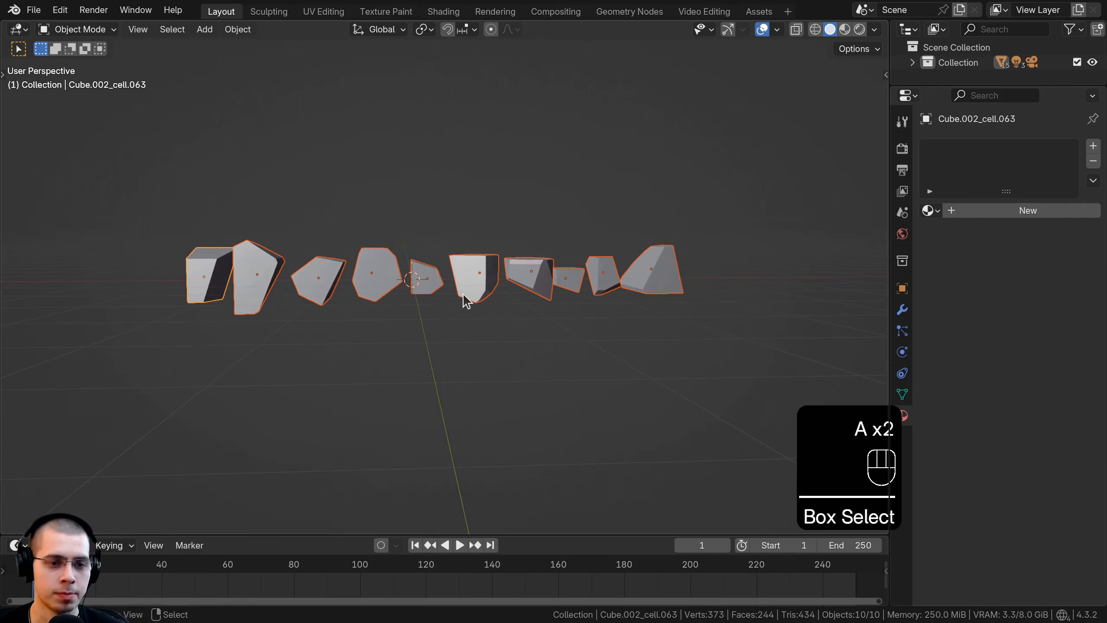
pyautogui.write('s')
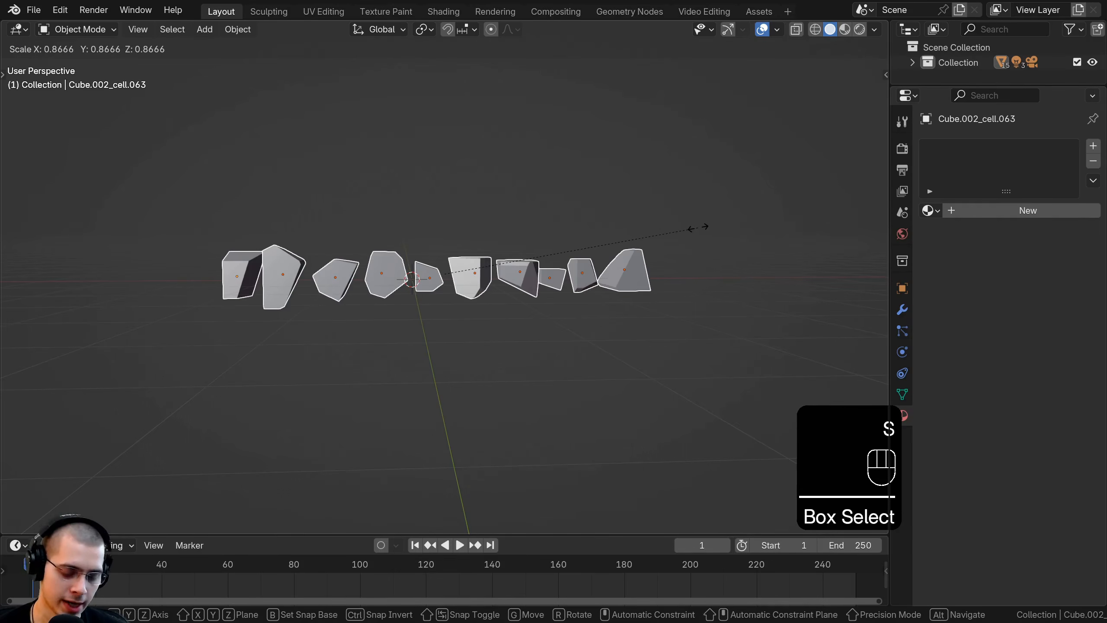
pyautogui.write('.1')
pyautogui.press('Return')
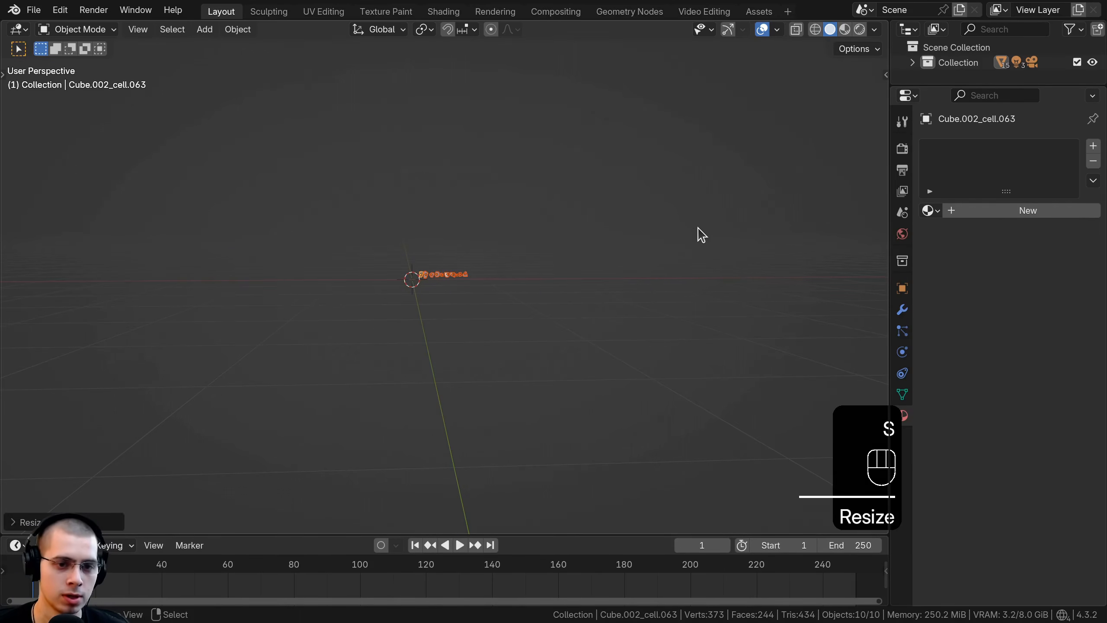
# Step: Move the scaled-down row of fragments so it sits across the world origin, checking its placement in front view
pyautogui.scroll(6, 640, 283)
pyautogui.keyDown('shift'); pyautogui.moveTo(632, 311); pyautogui.dragTo(714, 325, button='middle'); pyautogui.keyUp('shift')
pyautogui.scroll(1, 710, 325)
pyautogui.press('g')
pyautogui.moveTo(663, 321); pyautogui.dragTo(553, 317, button='middle')
pyautogui.click(542, 318)
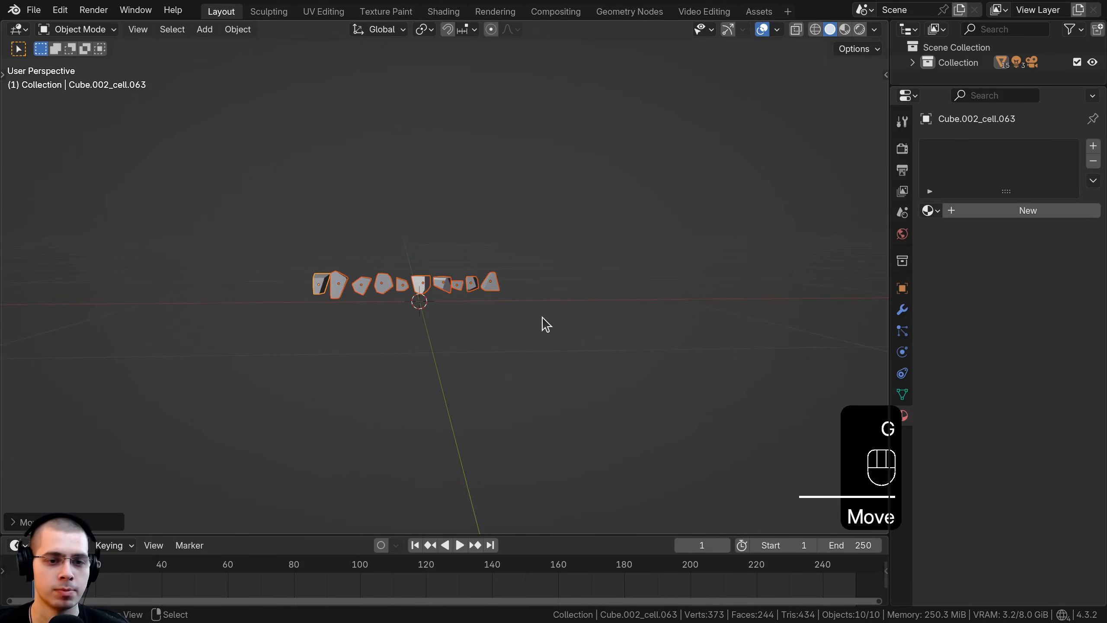
pyautogui.press('KP_1')
pyautogui.scroll(1, 456, 256)
pyautogui.press('g')
pyautogui.click(490, 255)
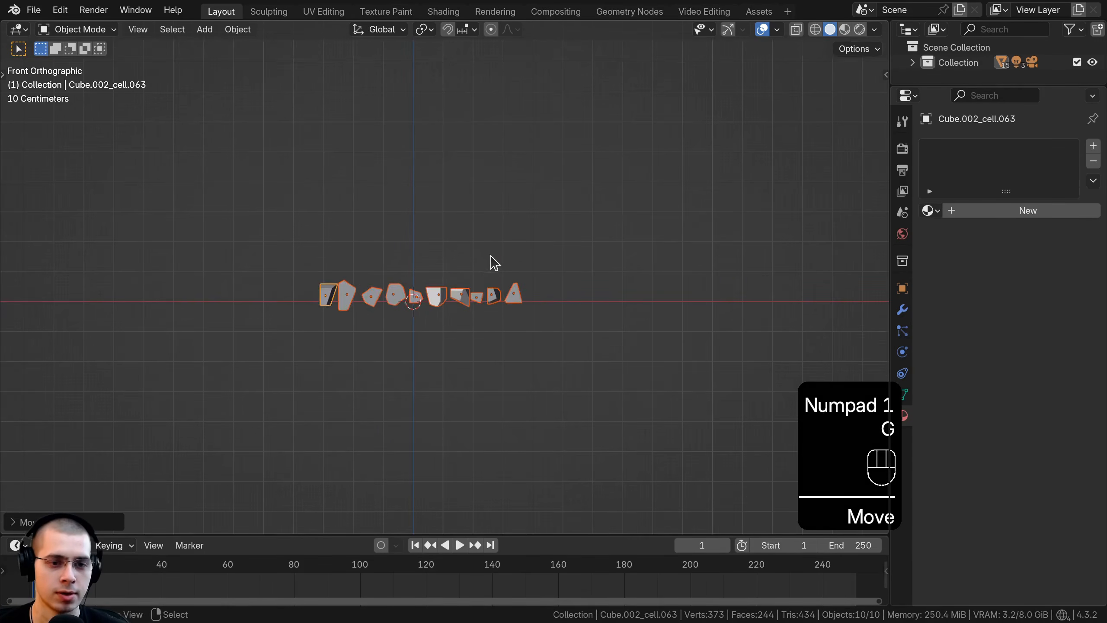
# Step: Move the row of fragments up well above the world origin and apply its rotation and scale
pyautogui.scroll(-4, 518, 273)
pyautogui.keyDown('shift'); pyautogui.moveTo(520, 275); pyautogui.dragTo(516, 367, button='middle'); pyautogui.keyUp('shift')
pyautogui.press('g')
pyautogui.click(518, 160)
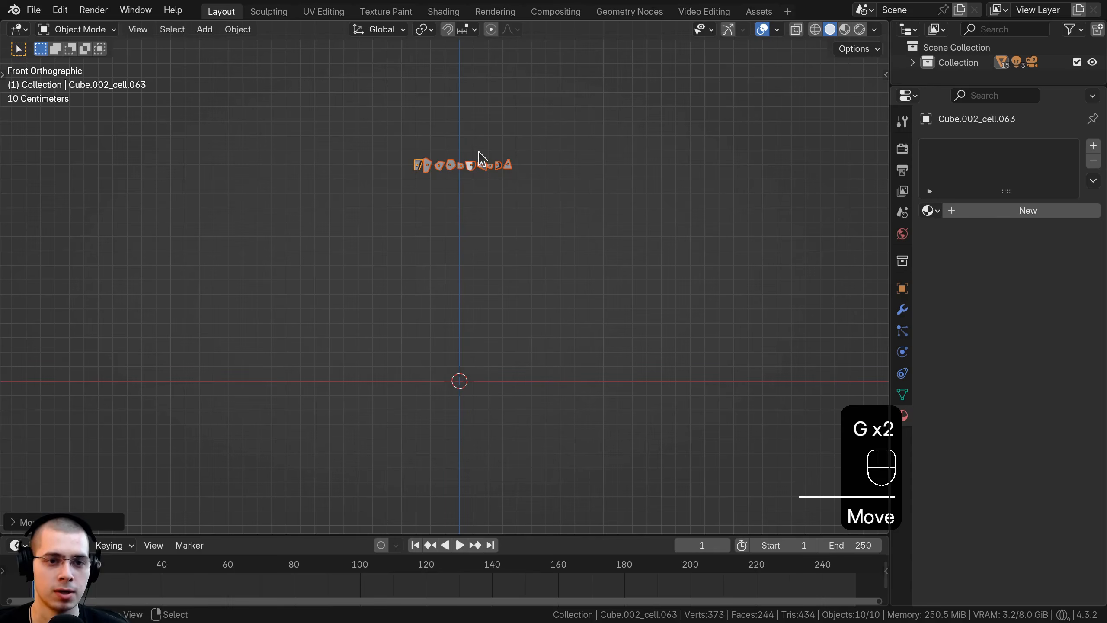
pyautogui.hotkey('ctrl', 'a')
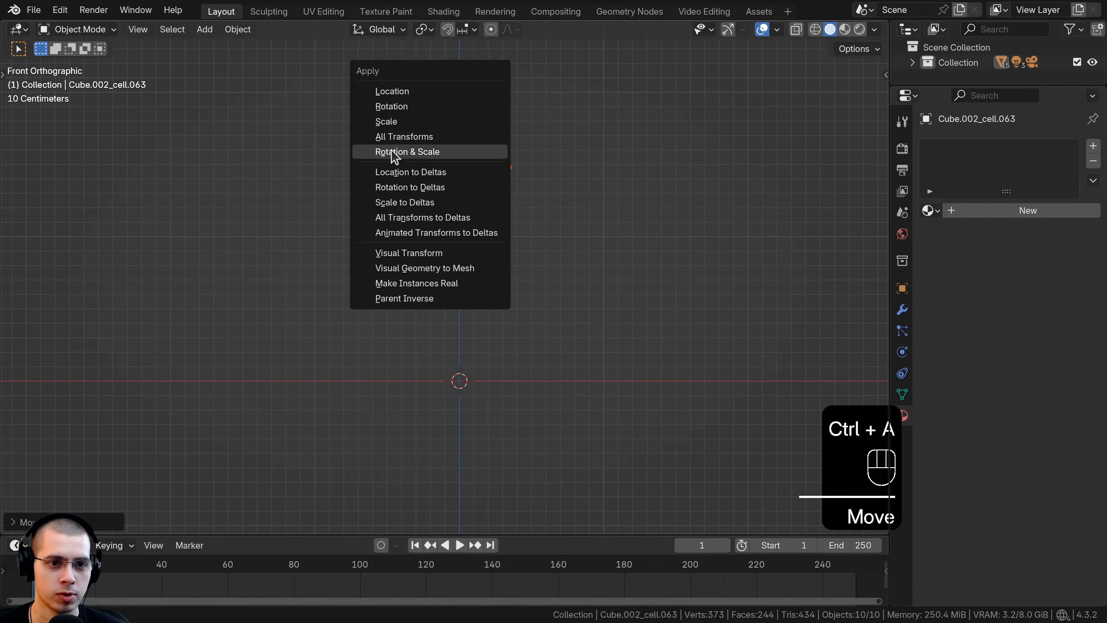
pyautogui.click(431, 152)
# Step: Unhide the rest of the scene, select only the ten fragments and place them above the ice cream drumstick and overhead light
pyautogui.press('alt')
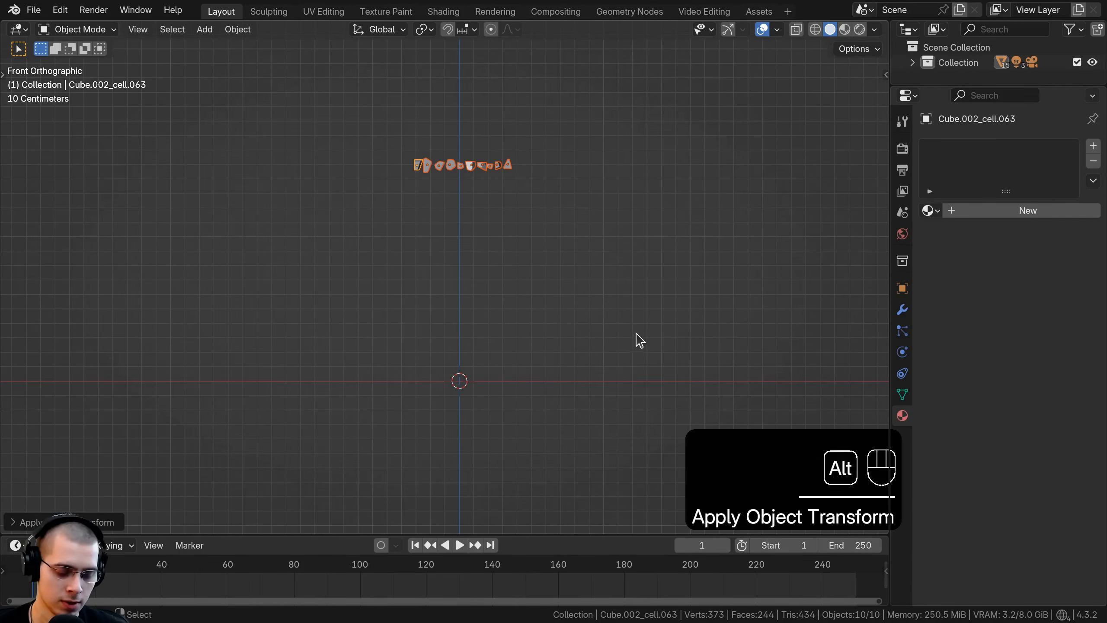
pyautogui.hotkey('alt', 'h')
pyautogui.press('a')
pyautogui.moveTo(353, 82); pyautogui.dragTo(593, 125)
pyautogui.press('g')
pyautogui.click(578, 230)
pyautogui.press('g')
pyautogui.click(570, 224)
pyautogui.keyDown('shift'); pyautogui.moveTo(566, 225); pyautogui.dragTo(560, 266, button='middle'); pyautogui.keyUp('shift')
pyautogui.moveTo(554, 245); pyautogui.dragTo(541, 270, button='middle')
pyautogui.moveTo(511, 192)
pyautogui.mouseDown(button='middle')
pyautogui.moveTo(497, 205)
pyautogui.moveTo(514, 191)
pyautogui.mouseUp(button='middle')
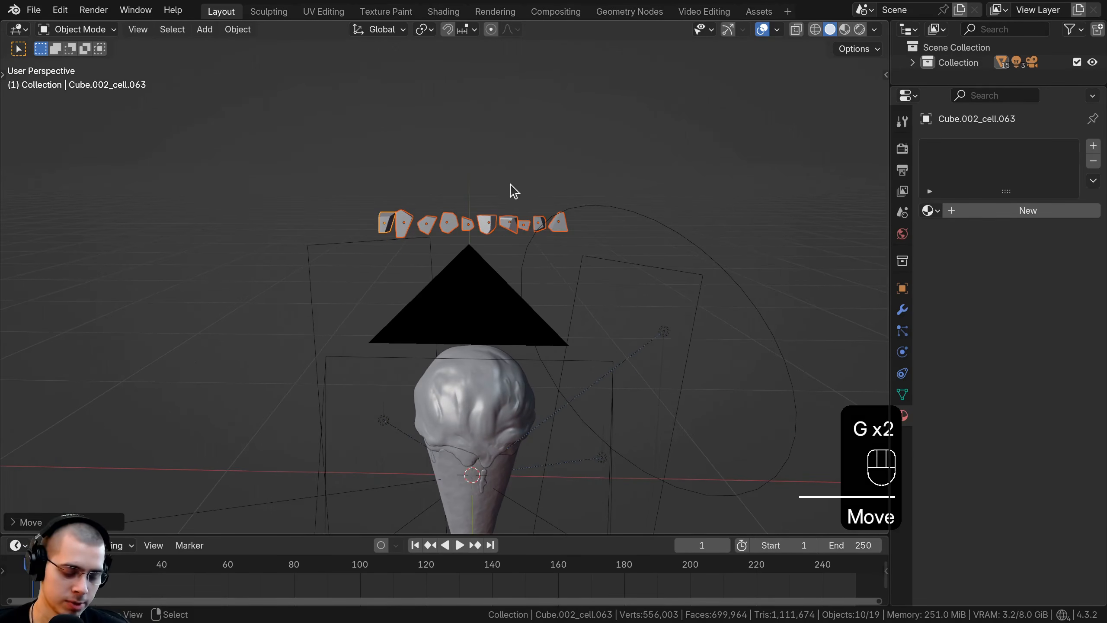
# Step: Move the ten selected fragments into a new collection named Peanuts
pyautogui.press('m')
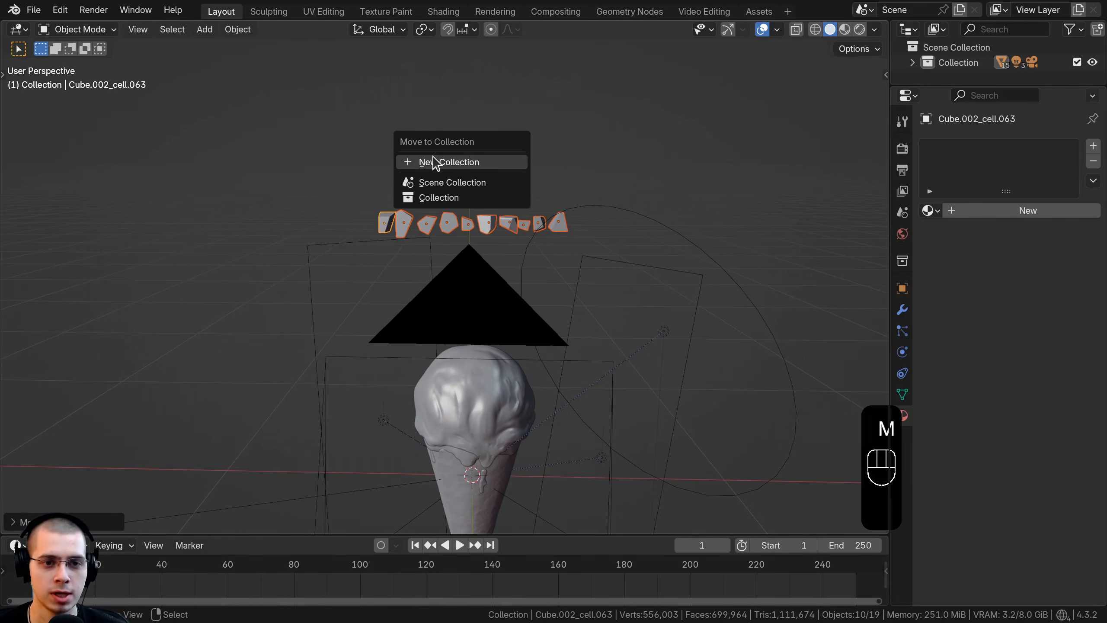
pyautogui.click(435, 162)
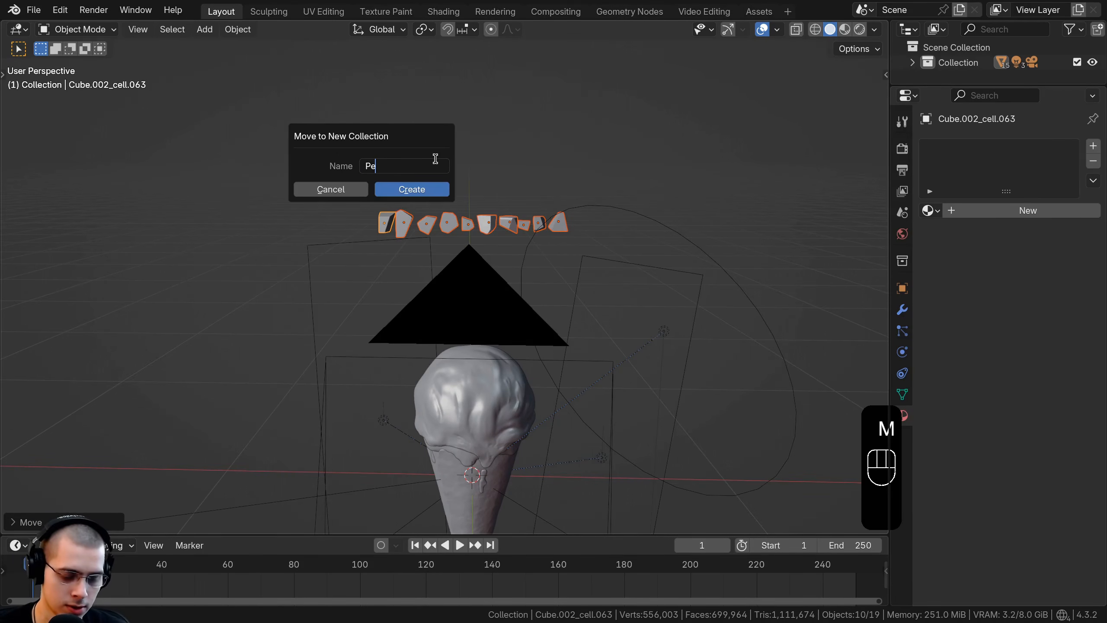
pyautogui.click(426, 192)
# Step: Examine the fragment row and the drumstick's scoop below it from several angles
pyautogui.press('KP_Decimal')
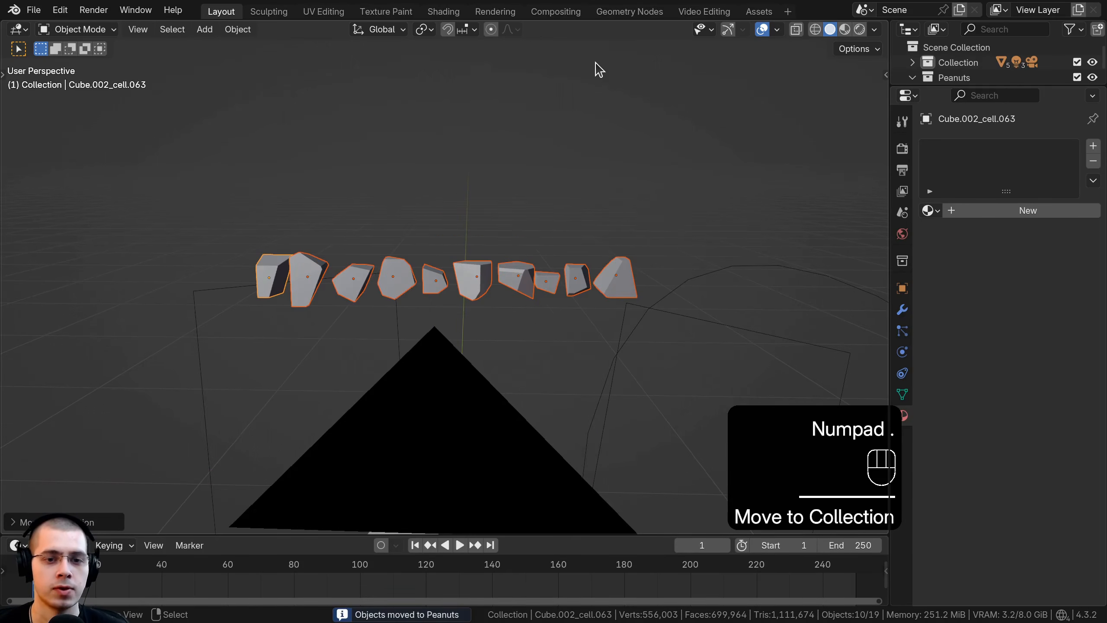
pyautogui.scroll(-4, 582, 445)
pyautogui.keyDown('shift'); pyautogui.moveTo(559, 422); pyautogui.dragTo(522, 275, button='middle'); pyautogui.keyUp('shift')
pyautogui.moveTo(523, 275); pyautogui.dragTo(605, 252, button='middle')
pyautogui.scroll(3, 438, 216)
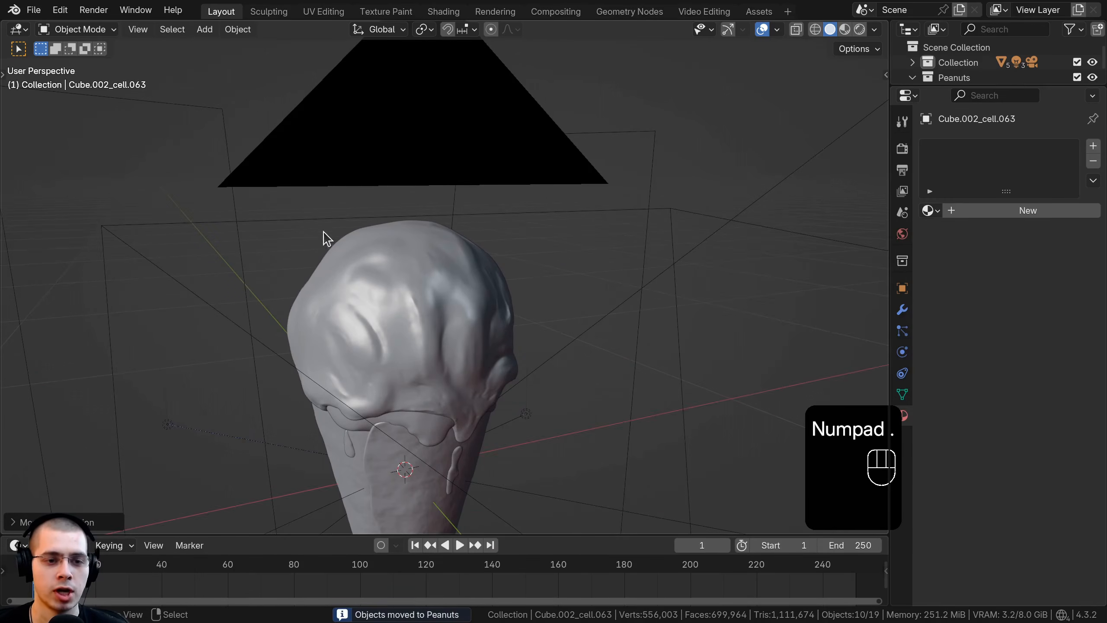
pyautogui.scroll(-2, 305, 279)
pyautogui.keyDown('shift'); pyautogui.moveTo(355, 251); pyautogui.dragTo(390, 406, button='middle'); pyautogui.keyUp('shift')
pyautogui.moveTo(390, 406); pyautogui.dragTo(331, 321, button='middle')
pyautogui.scroll(3, 382, 313)
pyautogui.keyDown('shift'); pyautogui.moveTo(331, 321); pyautogui.dragTo(330, 244, button='middle'); pyautogui.keyUp('shift')
# Step: Select only the fragment at the left end of the row and assign it the existing Roasted Peanuts material
pyautogui.hotkey('alt', 'a')
pyautogui.scroll(1, 405, 299)
pyautogui.scroll(2, 344, 303)
pyautogui.click(398, 301)
pyautogui.scroll(2, 387, 284)
pyautogui.scroll(-2, 331, 336)
pyautogui.click(256, 259)
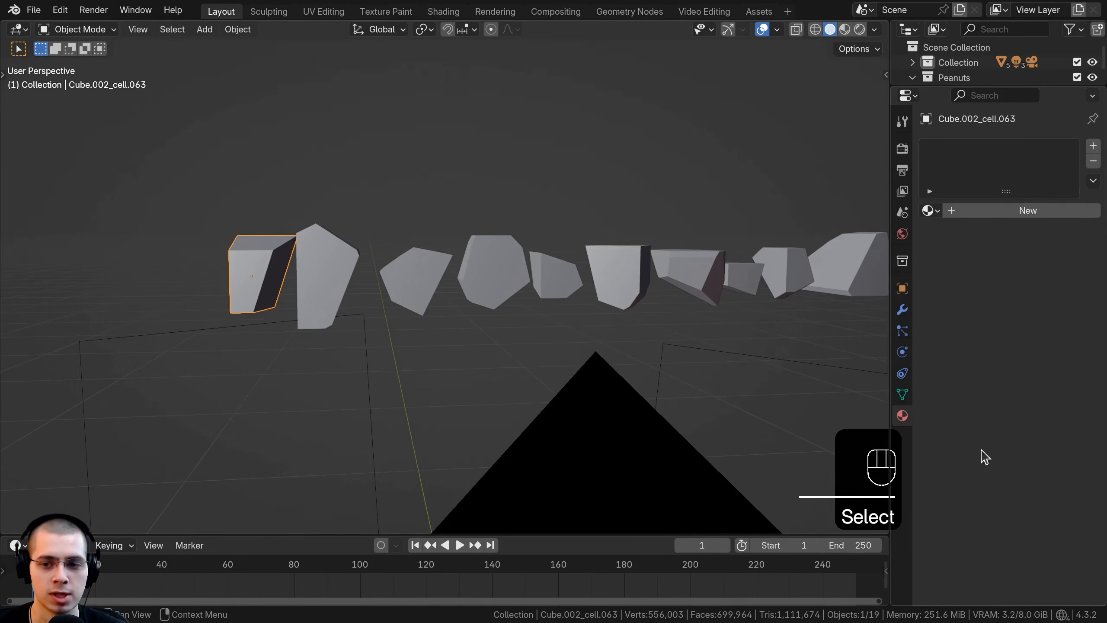
pyautogui.click(930, 211)
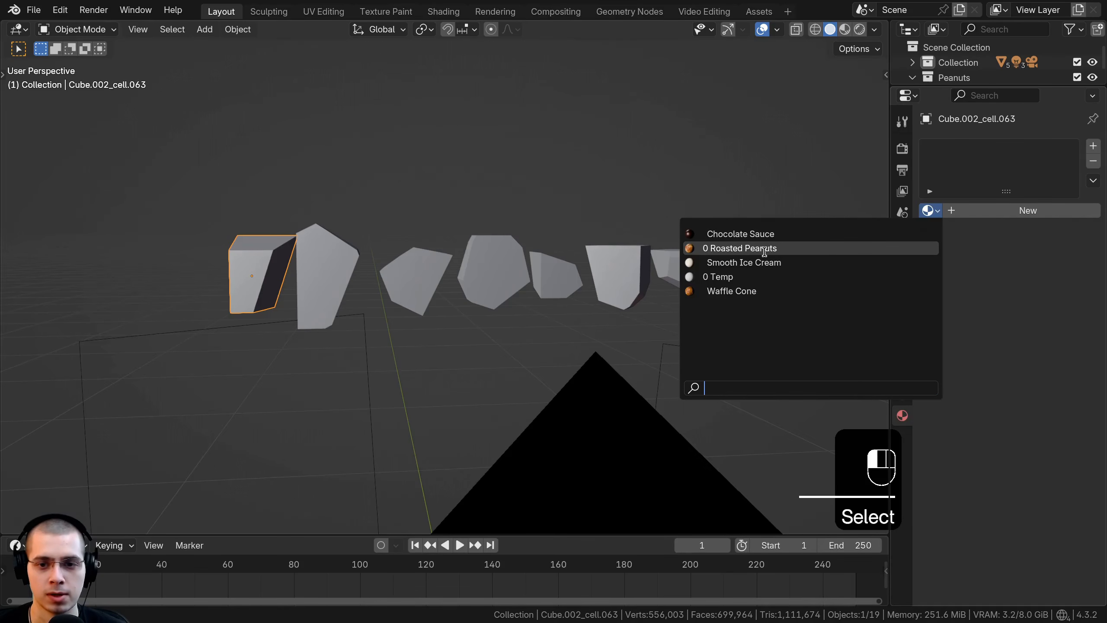
pyautogui.click(757, 248)
pyautogui.scroll(-2, 814, 263)
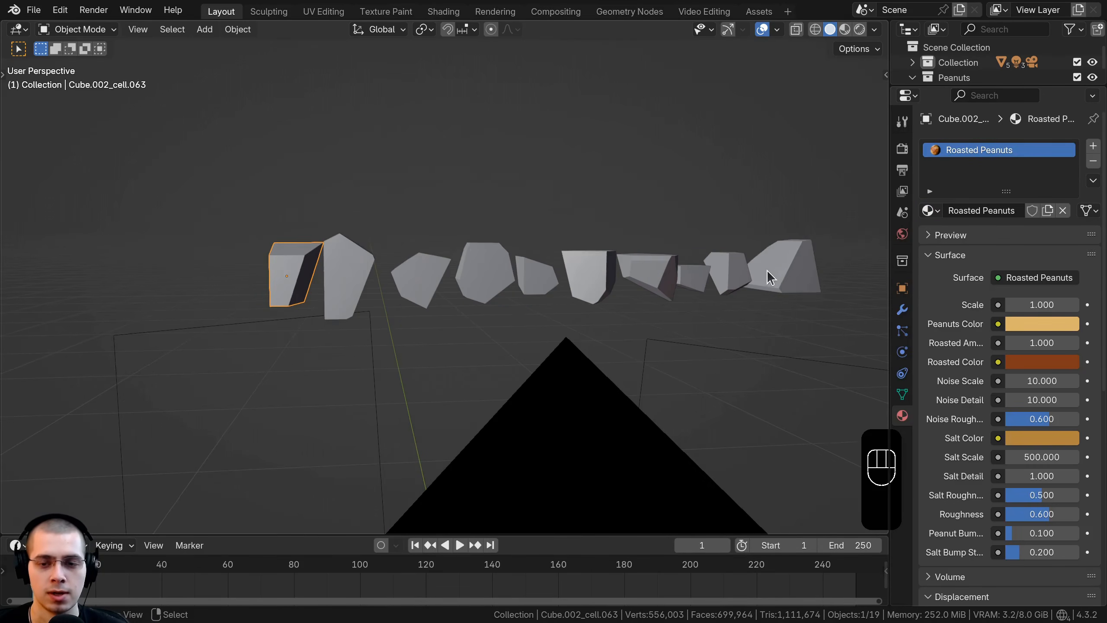
# Step: Add the other nine fragments to the selection, make the leftmost one active and link its material to all of them
pyautogui.keyDown('shift'); pyautogui.click(750, 272); pyautogui.keyUp('shift')
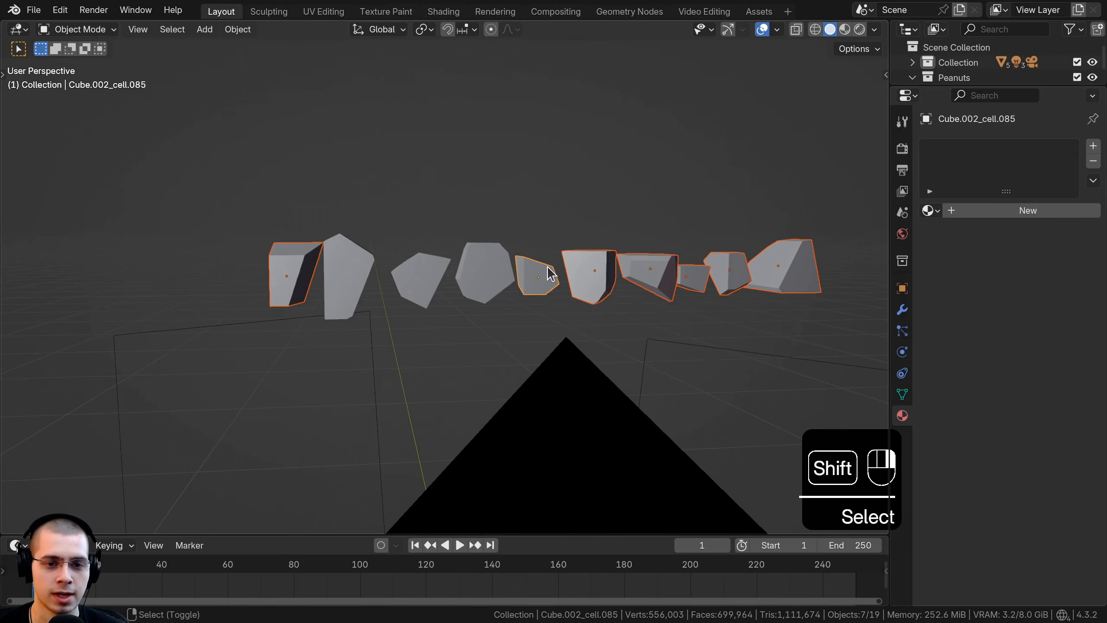
pyautogui.keyDown('shift'); pyautogui.click(371, 275); pyautogui.keyUp('shift')
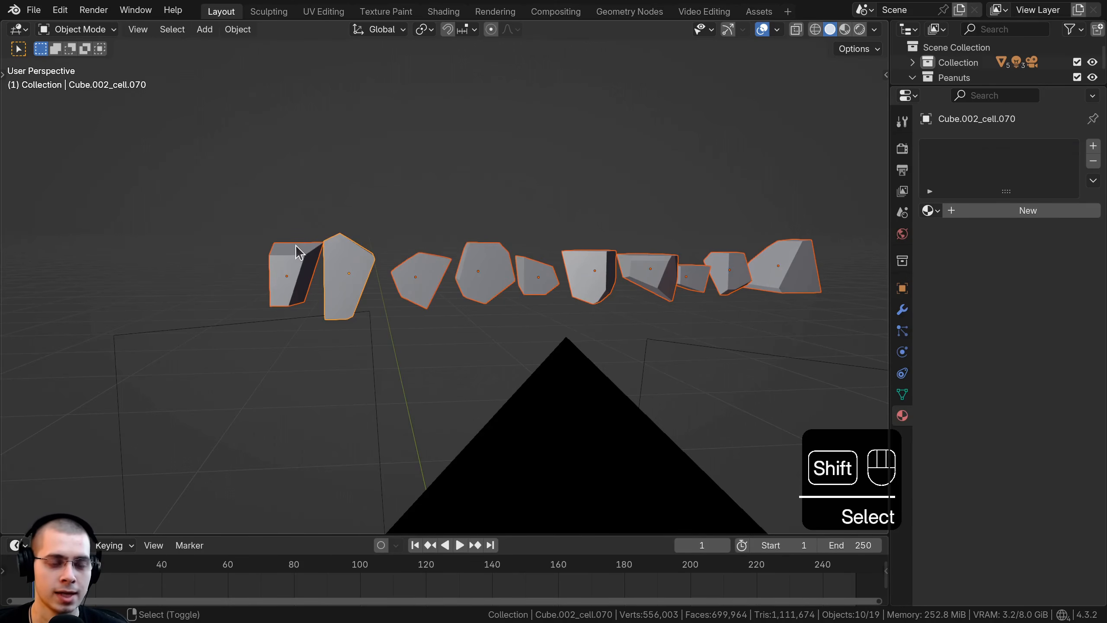
pyautogui.keyDown('shift'); pyautogui.click(297, 252); pyautogui.keyUp('shift')
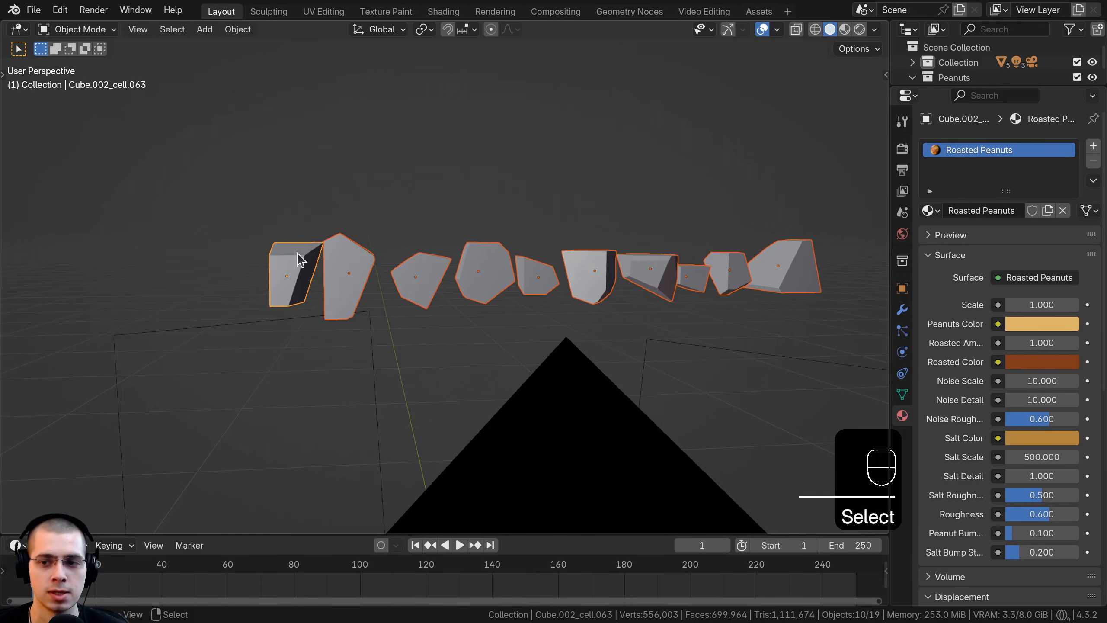
pyautogui.hotkey('ctrl', 'l')
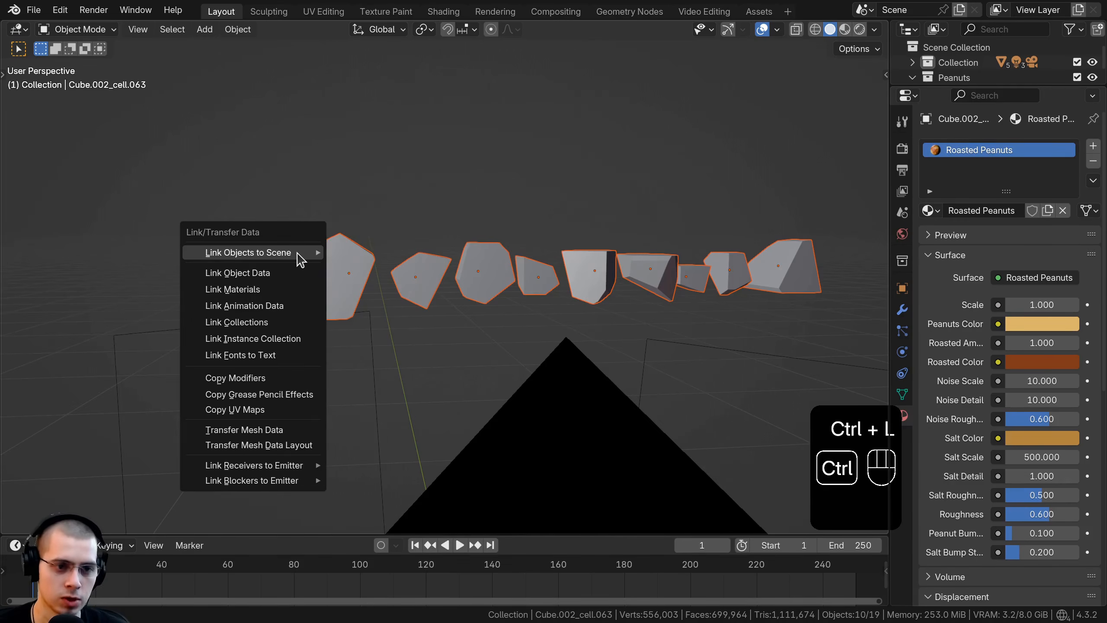
pyautogui.click(243, 290)
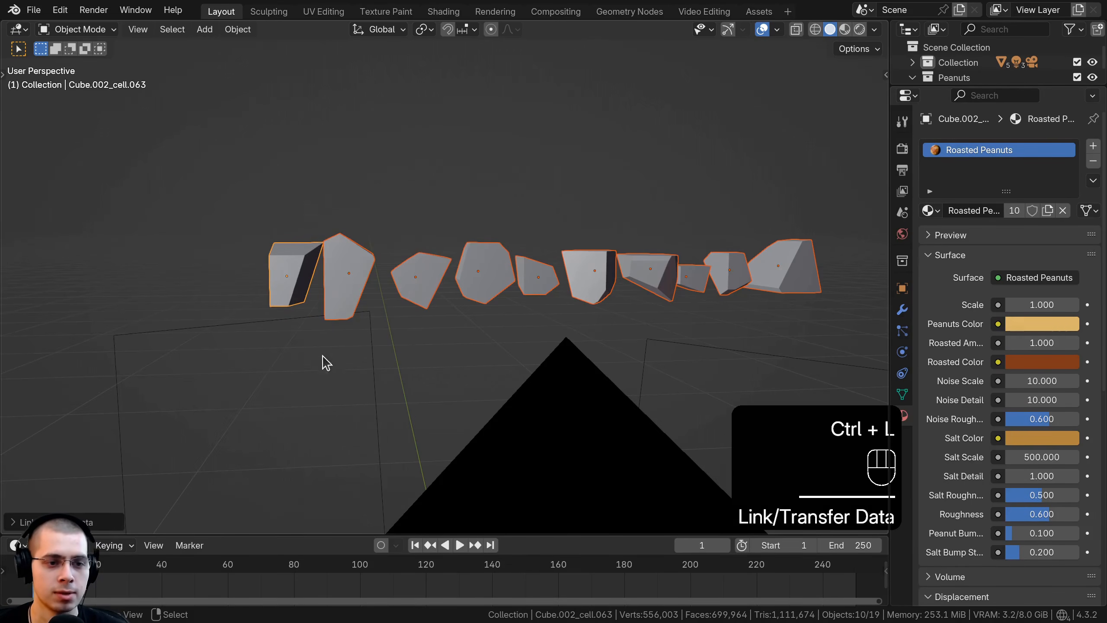
# Step: Clear the selection and reselect all ten fragments, with the one at the left end as the active object
pyautogui.press('z')
pyautogui.press('a')
pyautogui.moveTo(375, 296)
pyautogui.mouseDown(button='middle')
pyautogui.moveTo(426, 364)
pyautogui.moveTo(554, 363)
pyautogui.moveTo(383, 492)
pyautogui.moveTo(438, 338)
pyautogui.moveTo(455, 164)
pyautogui.mouseUp(button='middle')
pyautogui.keyDown('shift'); pyautogui.rightClick(598, 289); pyautogui.keyUp('shift')
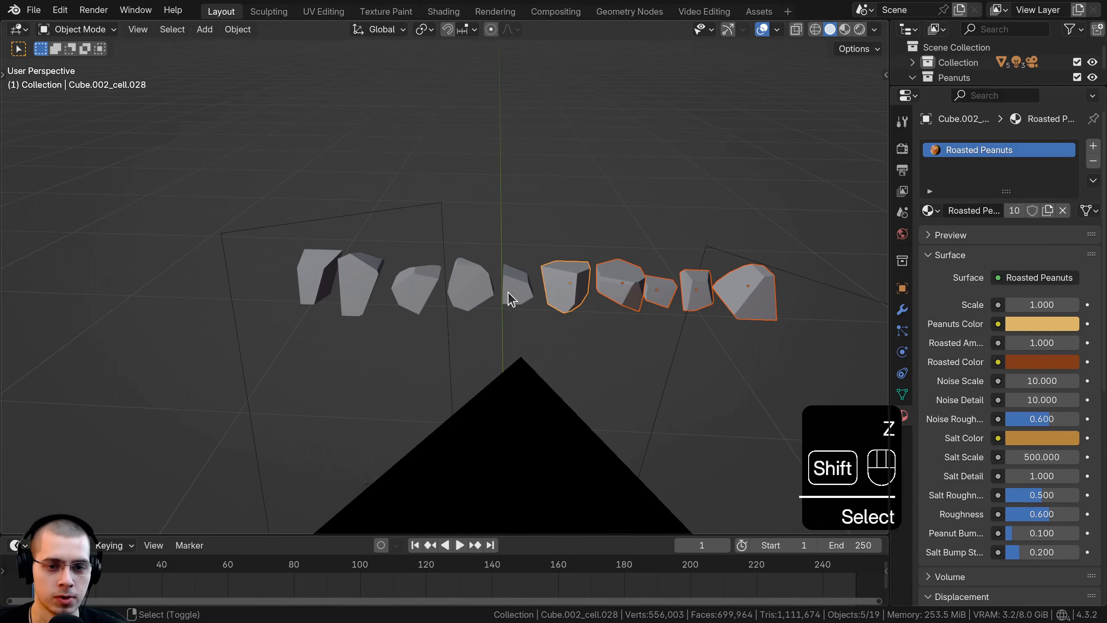
pyautogui.keyDown('shift'); pyautogui.click(509, 293); pyautogui.keyUp('shift')
pyautogui.keyDown('shift'); pyautogui.click(469, 284); pyautogui.keyUp('shift')
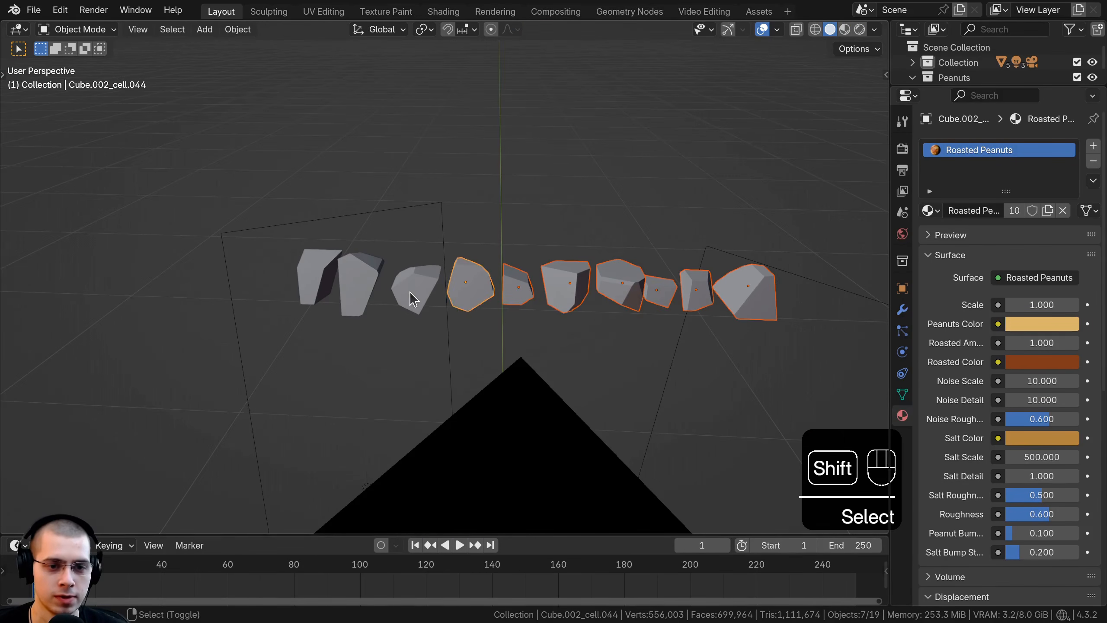
pyautogui.keyDown('shift'); pyautogui.click(305, 277); pyautogui.keyUp('shift')
pyautogui.scroll(5, 314, 274)
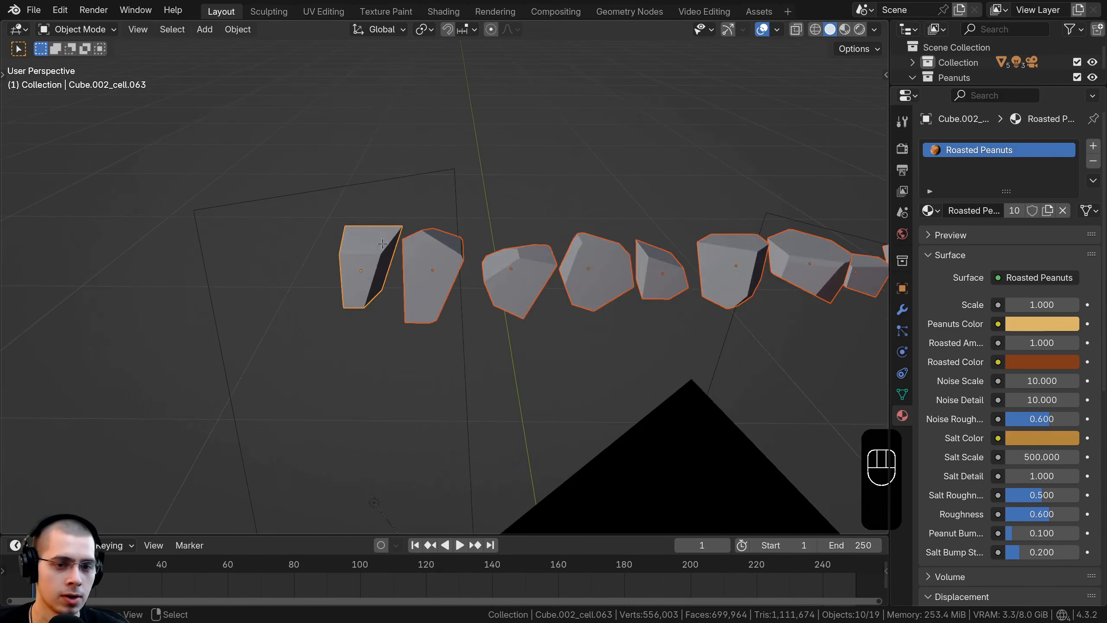
# Step: Examine the fragments' mesh edges and faces in Edit Mode from several angles
pyautogui.press('Tab')
pyautogui.scroll(2, 462, 246)
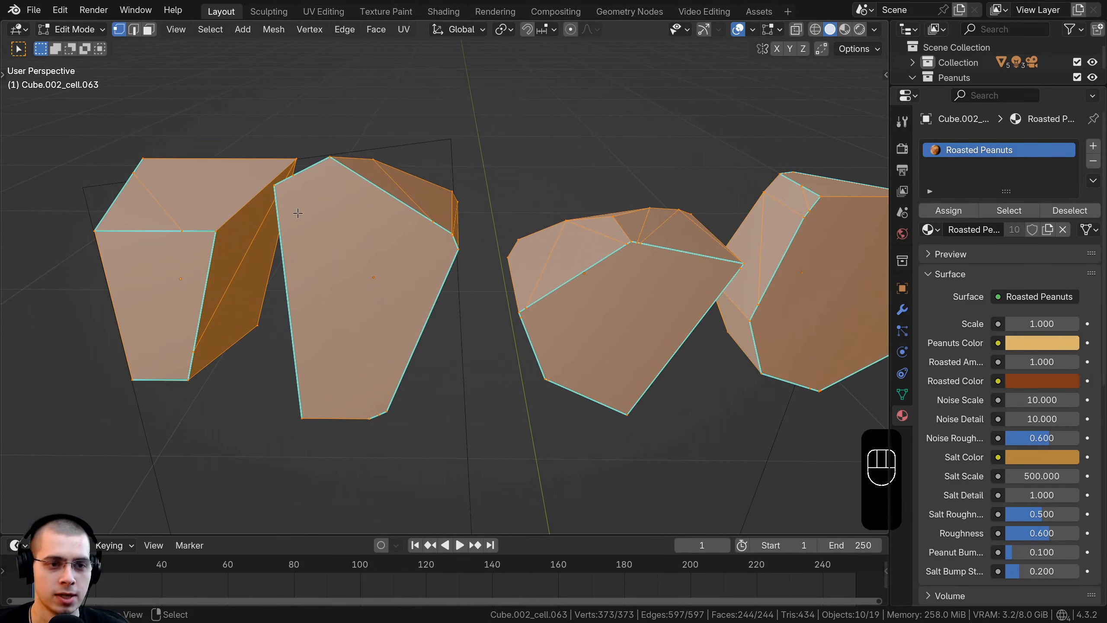
pyautogui.moveTo(332, 176); pyautogui.dragTo(348, 269, button='middle')
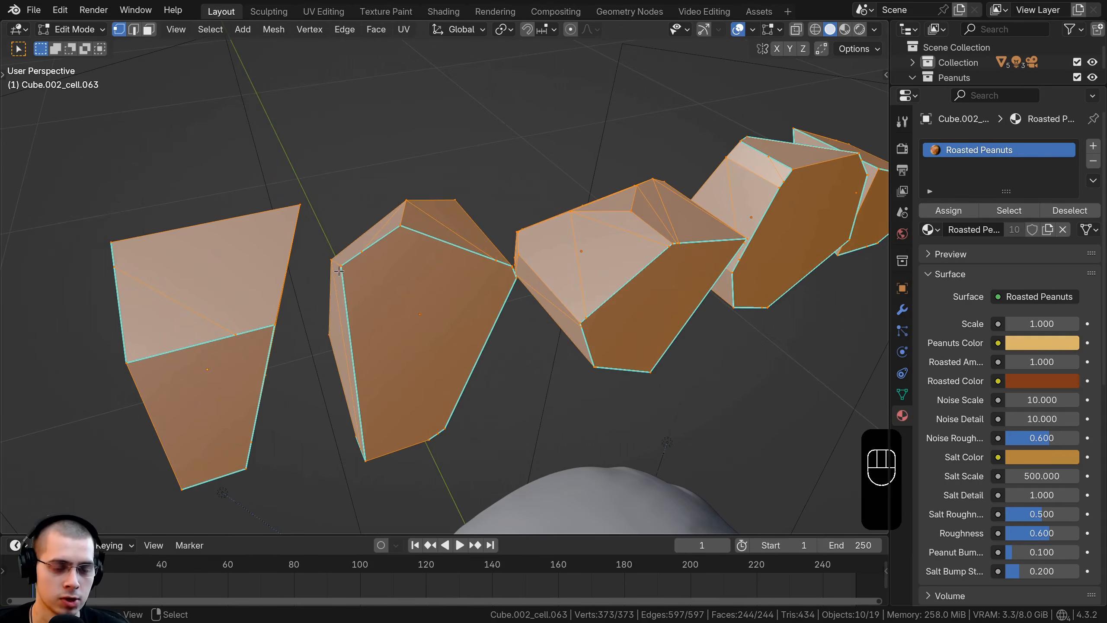
pyautogui.moveTo(419, 250); pyautogui.dragTo(544, 297, button='middle')
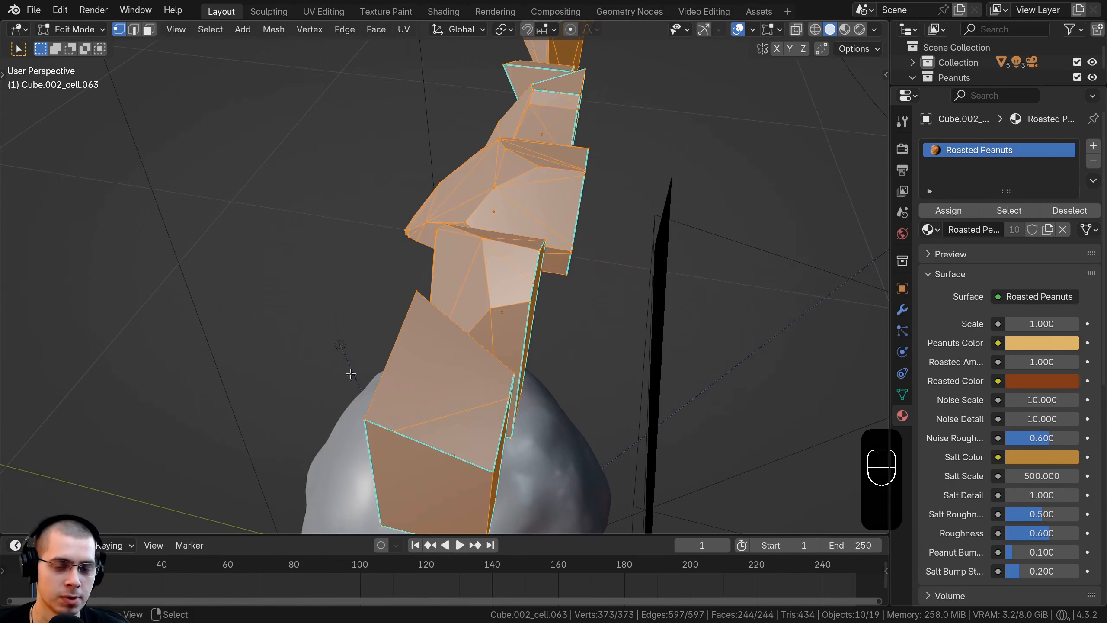
pyautogui.moveTo(519, 249); pyautogui.dragTo(432, 261, button='middle')
pyautogui.scroll(3, 431, 258)
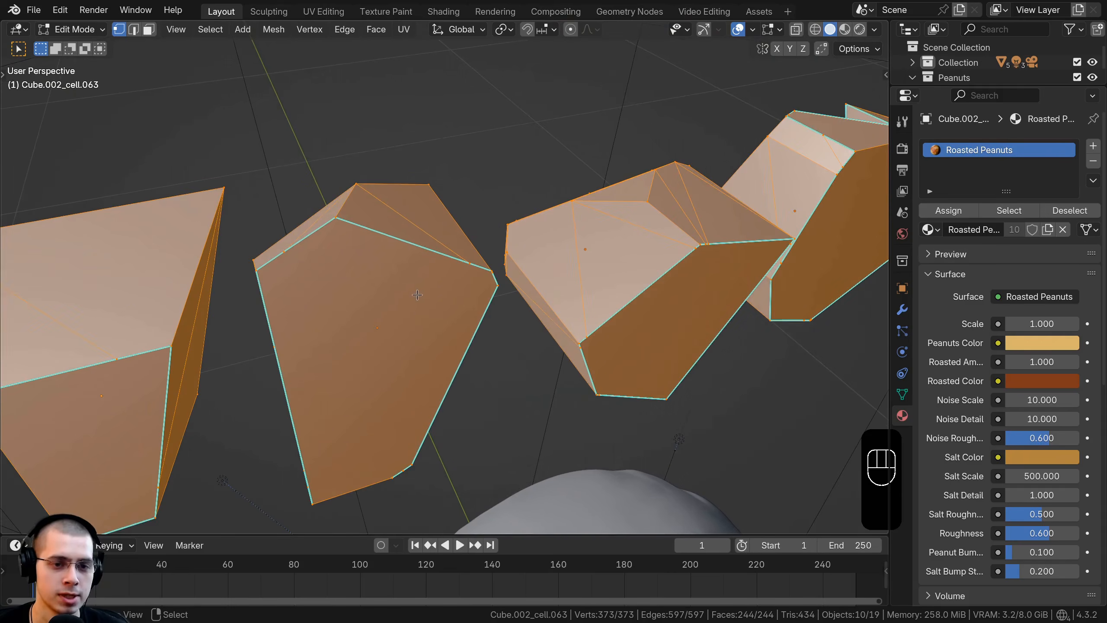
# Step: Return to Object Mode and add a level 1 Subdivision Surface modifier to all ten fragments, checking their rounded shapes
pyautogui.press('Tab')
pyautogui.hotkey('ctrl', '1')
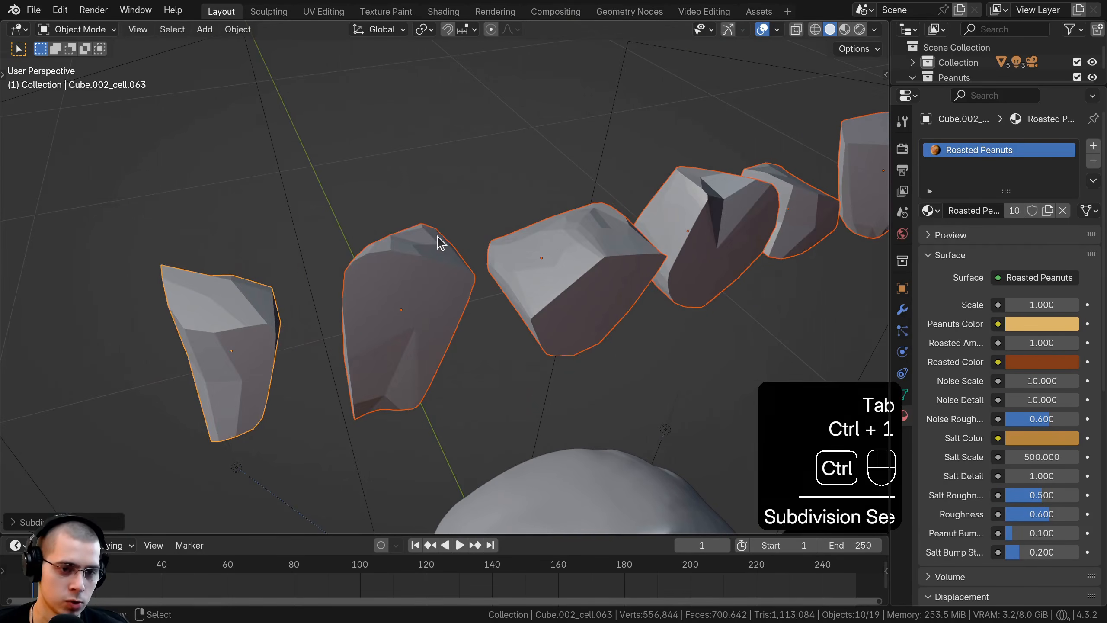
pyautogui.keyDown('shift'); pyautogui.moveTo(427, 275); pyautogui.dragTo(363, 255, button='middle'); pyautogui.keyUp('shift')
pyautogui.scroll(4, 436, 266)
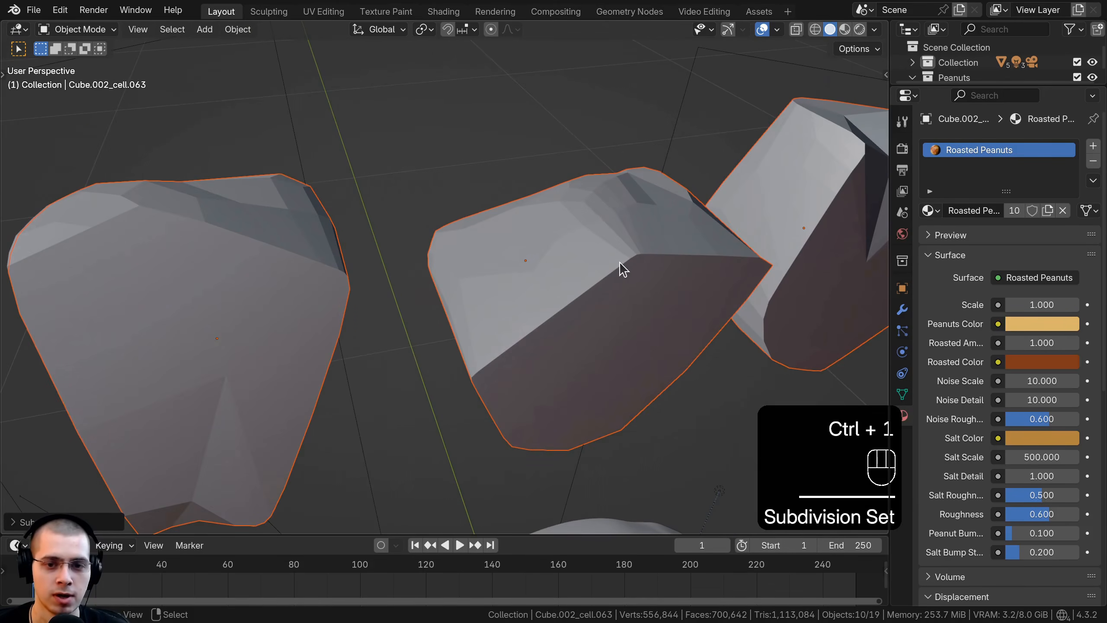
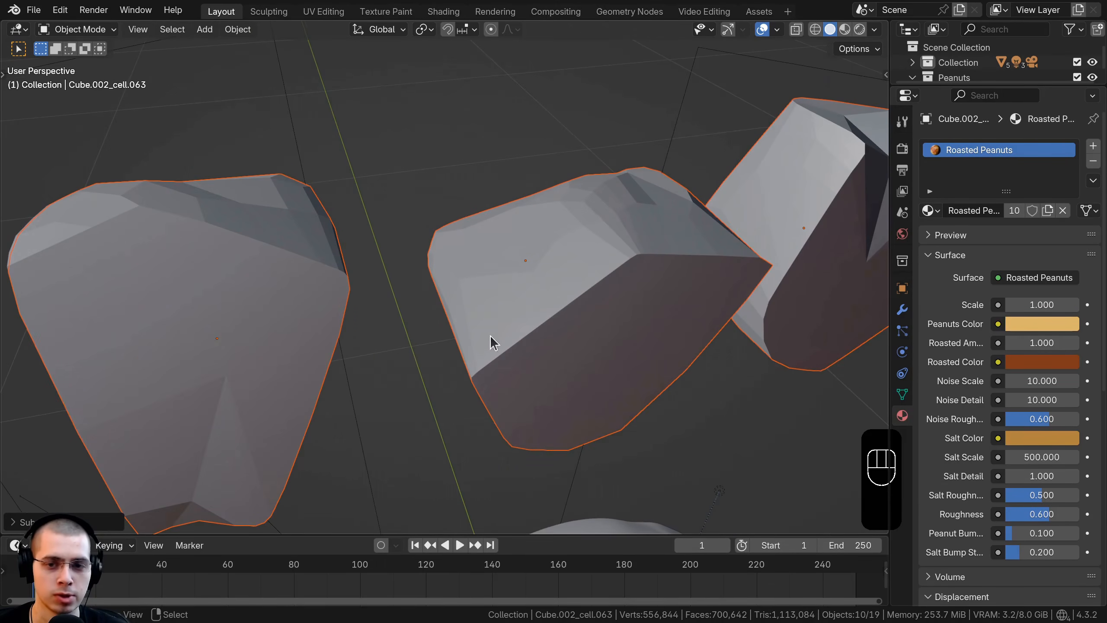
# Step: Undo the Subdivision Surface modifier on all ten fragments and check their original mesh edges in Edit Mode
pyautogui.scroll(-5, 489, 335)
pyautogui.hotkey('ctrl', 'z')
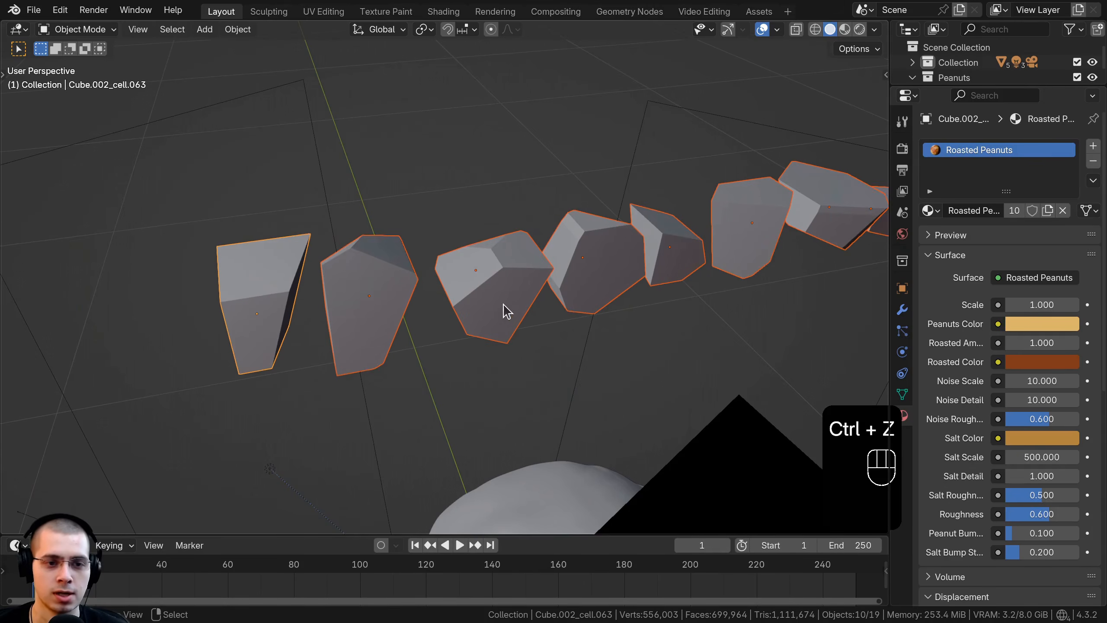
pyautogui.scroll(-1, 469, 248)
pyautogui.scroll(2, 477, 163)
pyautogui.press('Tab')
pyautogui.scroll(-4, 386, 256)
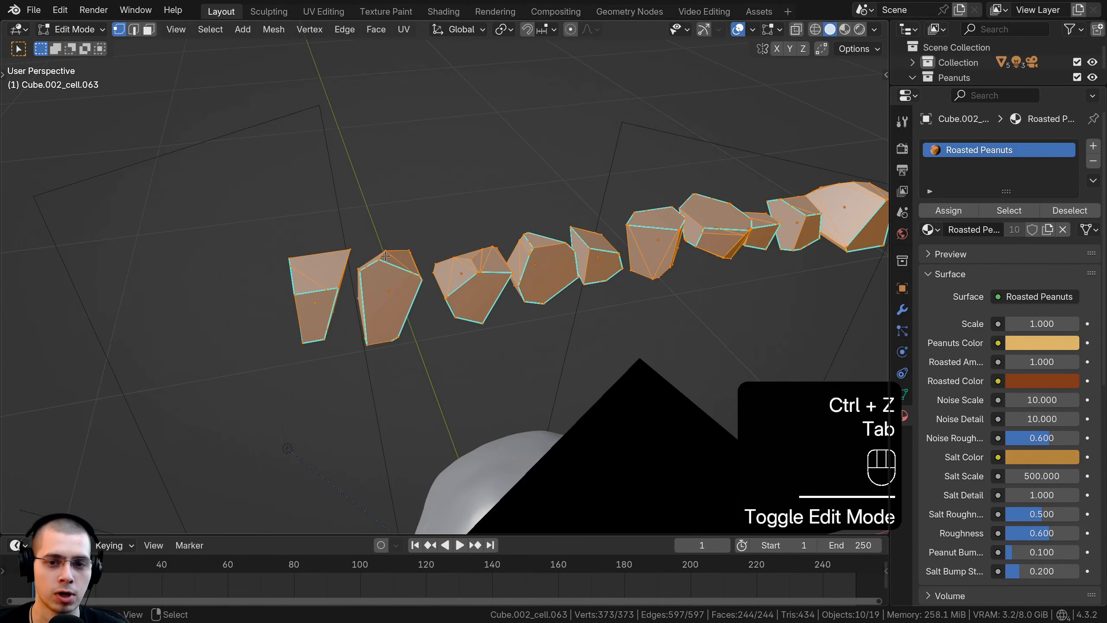
pyautogui.scroll(3, 387, 253)
pyautogui.scroll(-2, 406, 257)
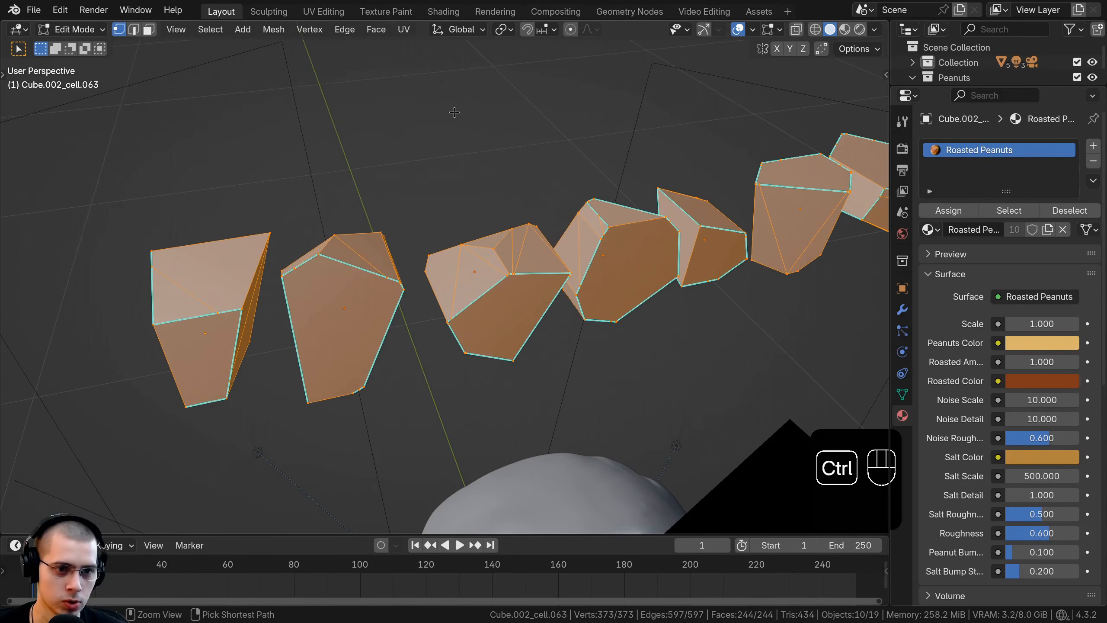
# Step: Try clearing the sharp marks from all fragment edges, and step back through the history to the unmodified fragments in Object Mode
pyautogui.hotkey('ctrl', 'e')
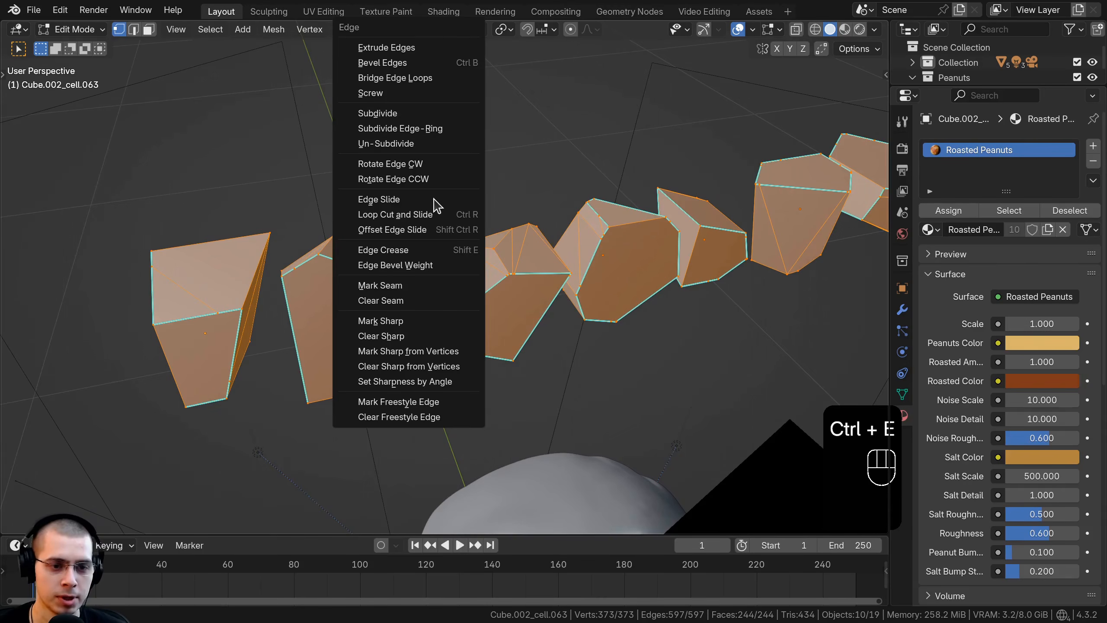
pyautogui.click(370, 336)
pyautogui.hotkey('ctrl', 'z')
pyautogui.hotkey('ctrl', 'z')
pyautogui.hotkey('ctrl', 'z')
pyautogui.hotkey('ctrl', 'z')
pyautogui.hotkey('ctrl', 'z')
pyautogui.hotkey('ctrl', 'z')
pyautogui.hotkey('ctrl', 'z')
pyautogui.hotkey('ctrl', 'z')
pyautogui.hotkey('ctrl', 'z')
pyautogui.hotkey('ctrl', 'z')
pyautogui.hotkey('ctrl', 'z')
pyautogui.hotkey('ctrl', 'z')
pyautogui.hotkey('ctrl', 'z')
pyautogui.hotkey('ctrl', 'z')
pyautogui.hotkey('ctrl', 'shift', 'z')
pyautogui.hotkey('ctrl', 'shift', 'z')
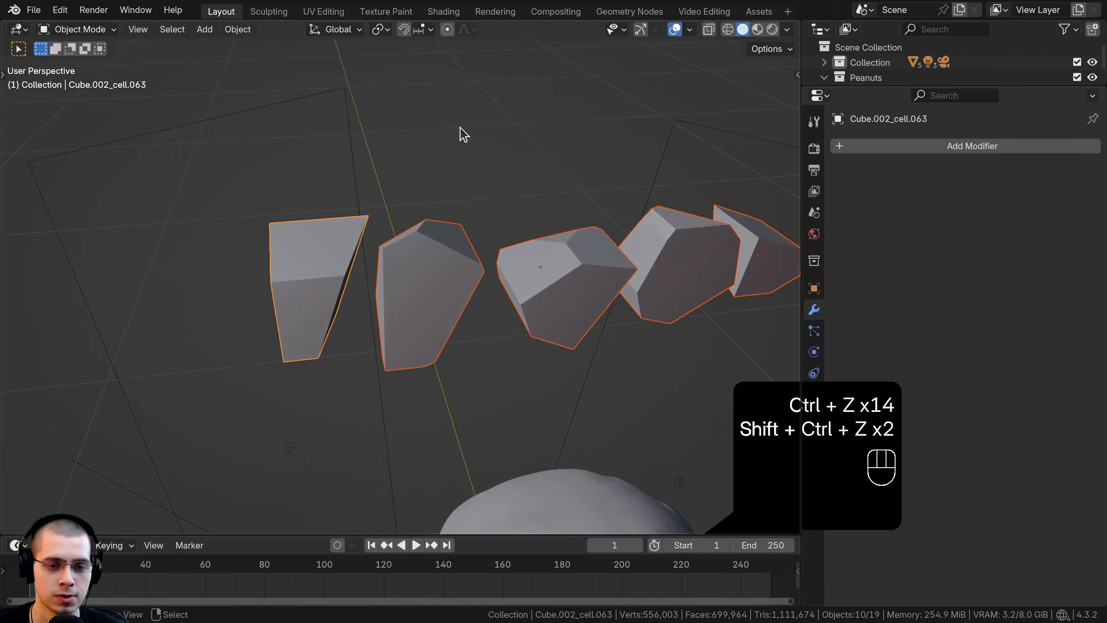
# Step: Add a Subdivision Surface modifier to the leftmost fragment only, with viewport and render levels both set to 1
pyautogui.press('a')
pyautogui.keyDown('shift'); pyautogui.moveTo(422, 267); pyautogui.dragTo(438, 268, button='middle'); pyautogui.keyUp('shift')
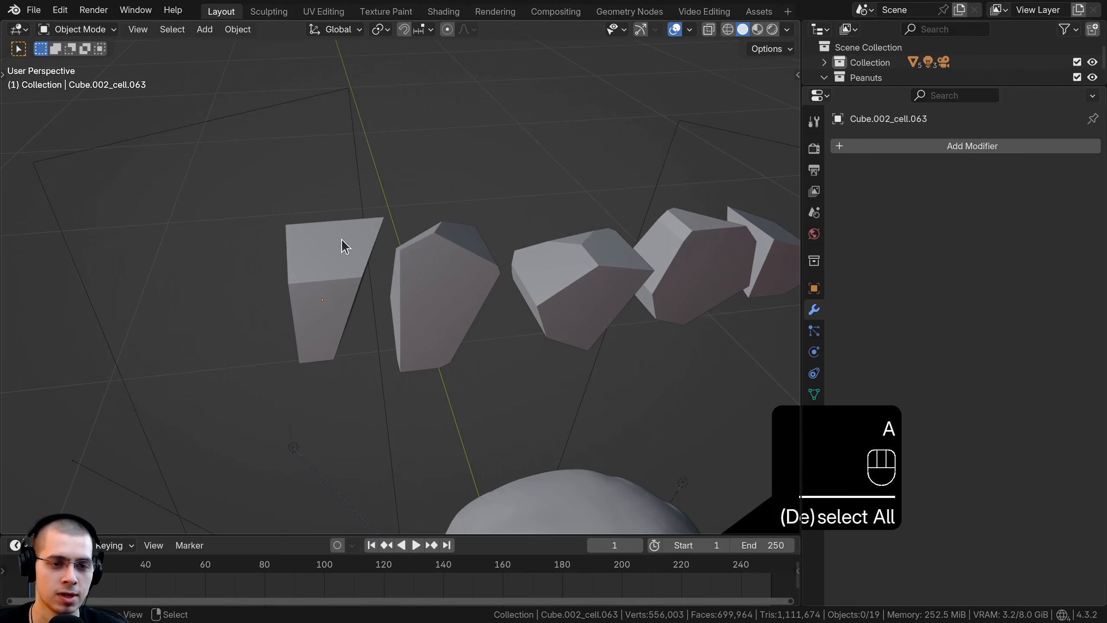
pyautogui.keyDown('shift'); pyautogui.moveTo(343, 245); pyautogui.dragTo(358, 245, button='middle'); pyautogui.keyUp('shift')
pyautogui.click(391, 243)
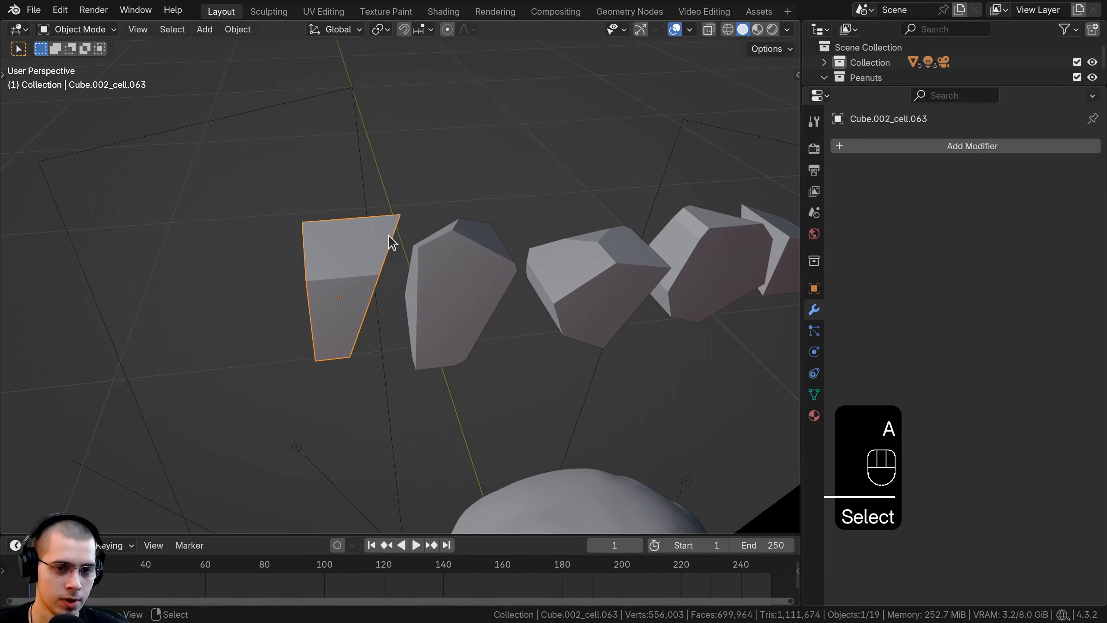
pyautogui.keyDown('ctrl'); pyautogui.click(391, 242); pyautogui.keyUp('ctrl')
pyautogui.hotkey('ctrl', '1')
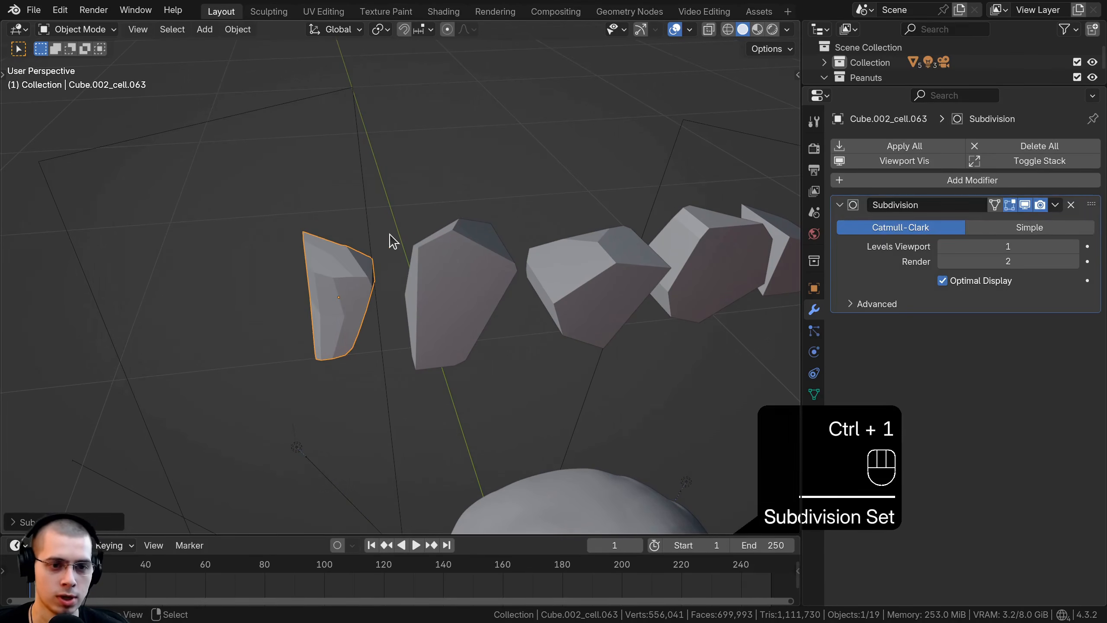
pyautogui.scroll(5, 466, 206)
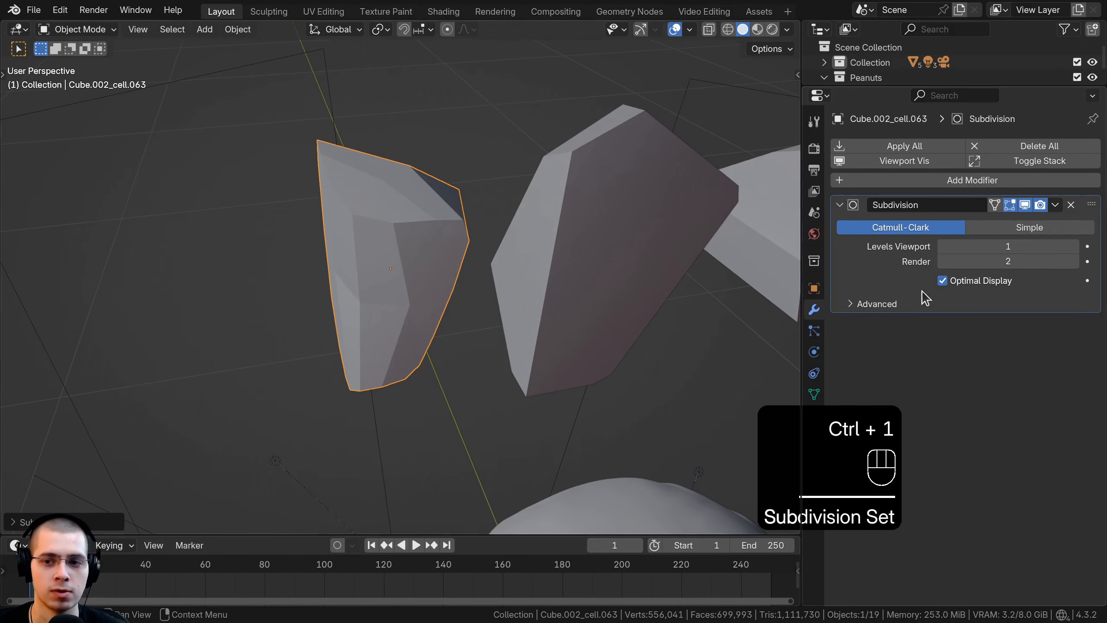
pyautogui.click(943, 262)
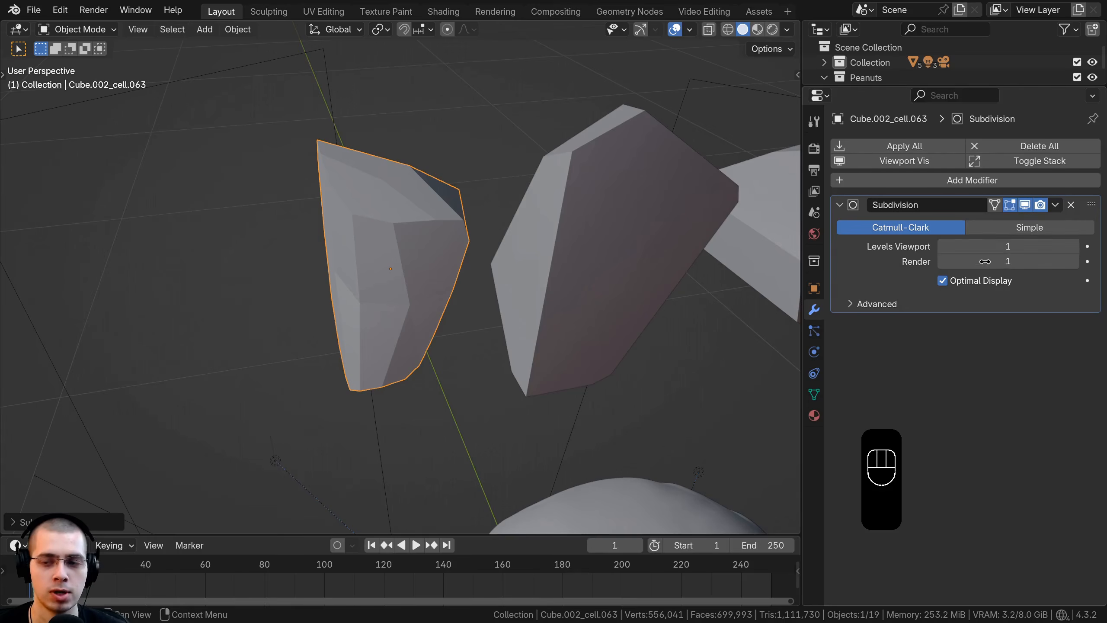
# Step: Add the other nine fragments to the selection, keep the leftmost one active and copy its modifier to all of them
pyautogui.scroll(-10, 462, 313)
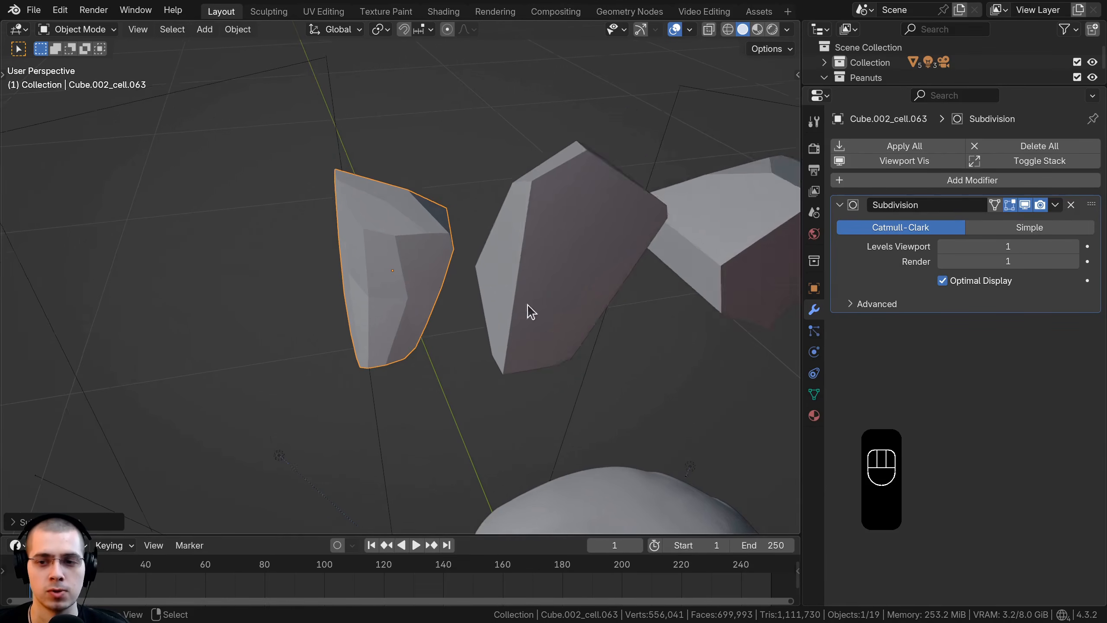
pyautogui.keyDown('shift'); pyautogui.click(767, 248); pyautogui.keyUp('shift')
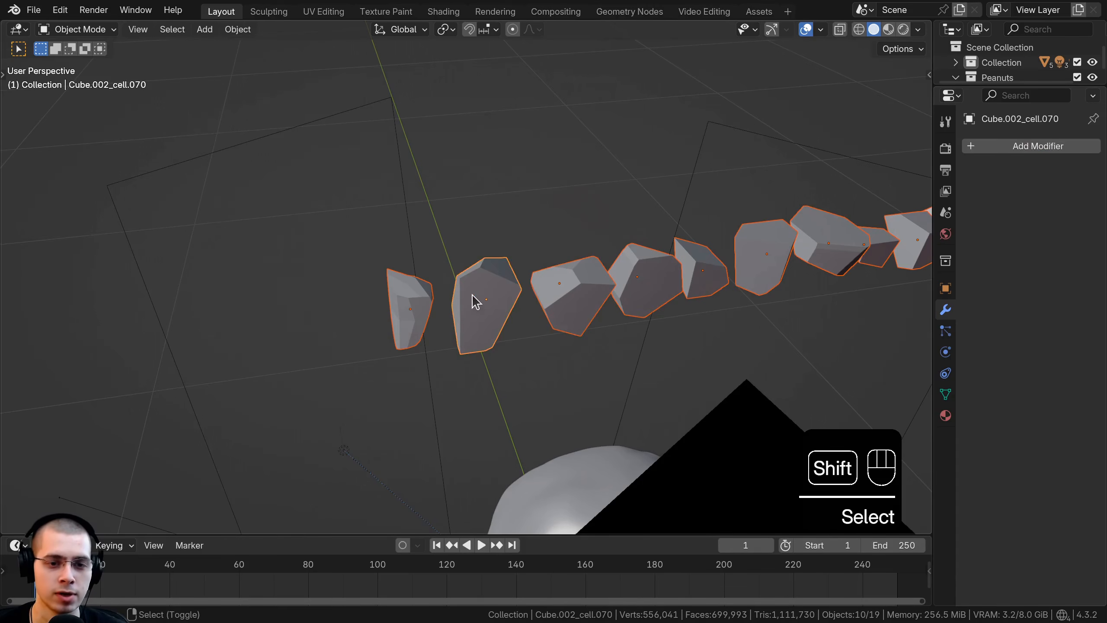
pyautogui.keyDown('shift'); pyautogui.click(426, 288); pyautogui.keyUp('shift')
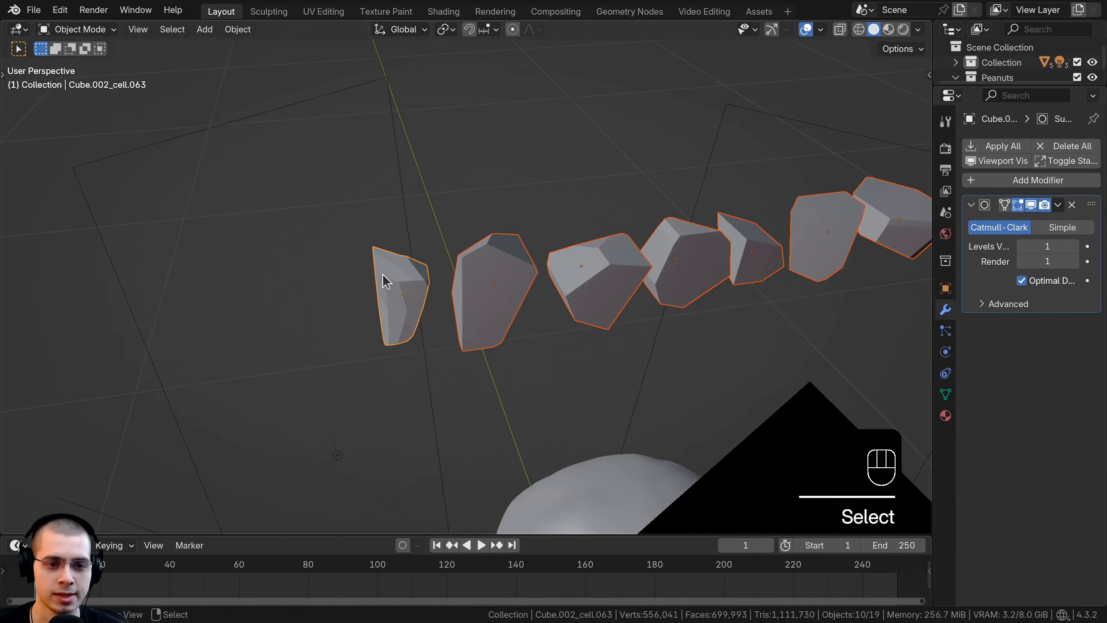
pyautogui.moveTo(380, 275); pyautogui.dragTo(406, 270, button='middle')
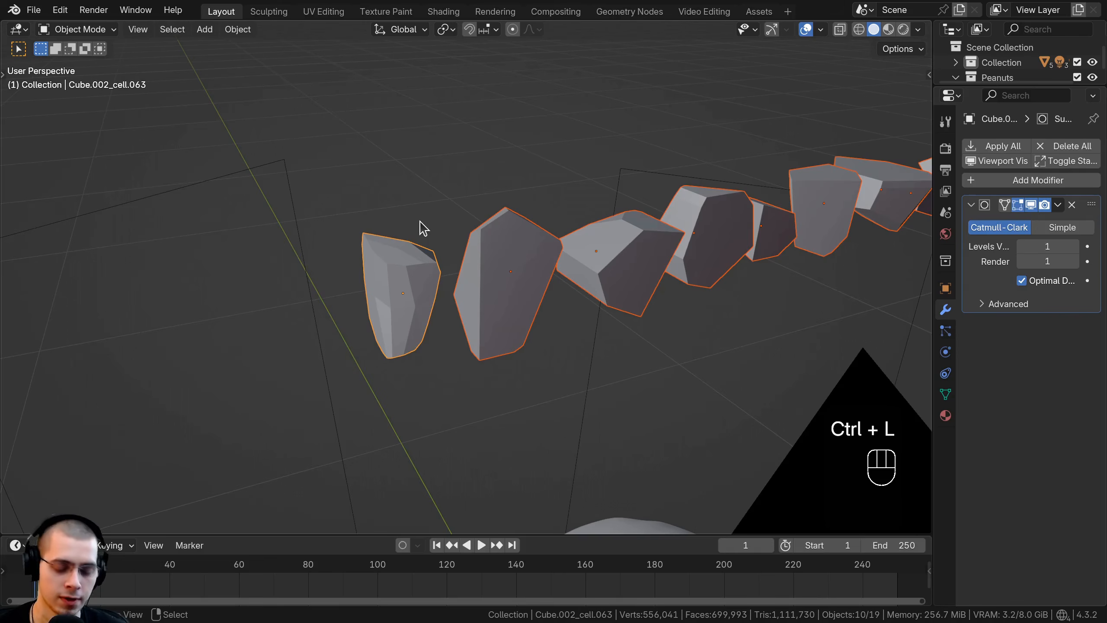
pyautogui.hotkey('ctrl', 'l')
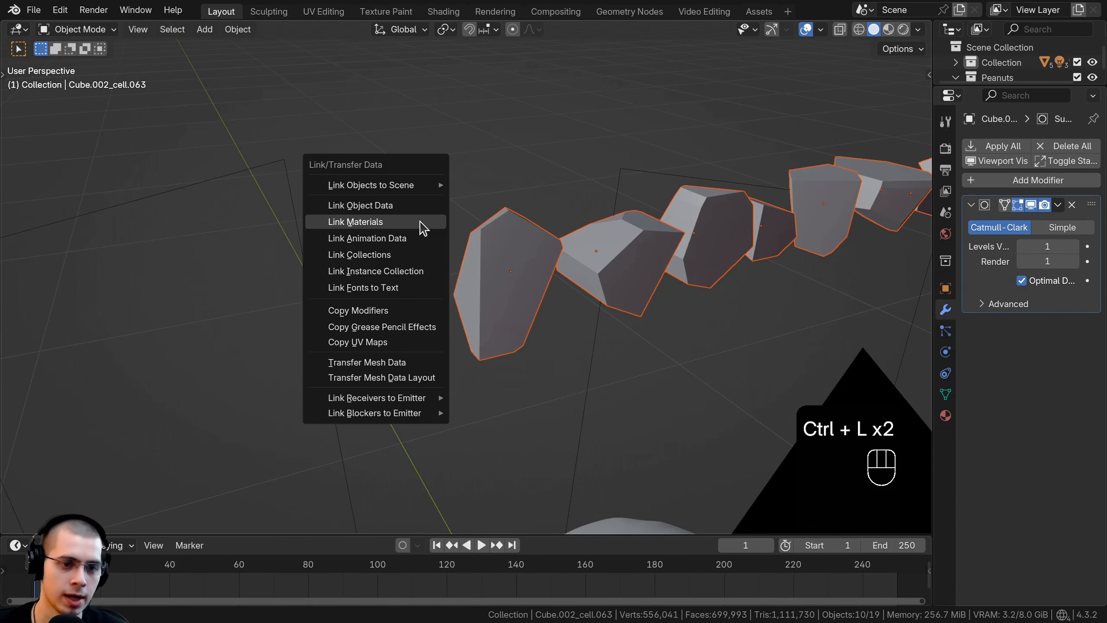
pyautogui.click(370, 311)
# Step: Apply smooth shading to all ten fragments in Object Mode
pyautogui.moveTo(685, 338); pyautogui.dragTo(596, 250, button='middle')
pyautogui.press('Tab')
pyautogui.press('Tab')
pyautogui.press('w')
pyautogui.click(395, 136)
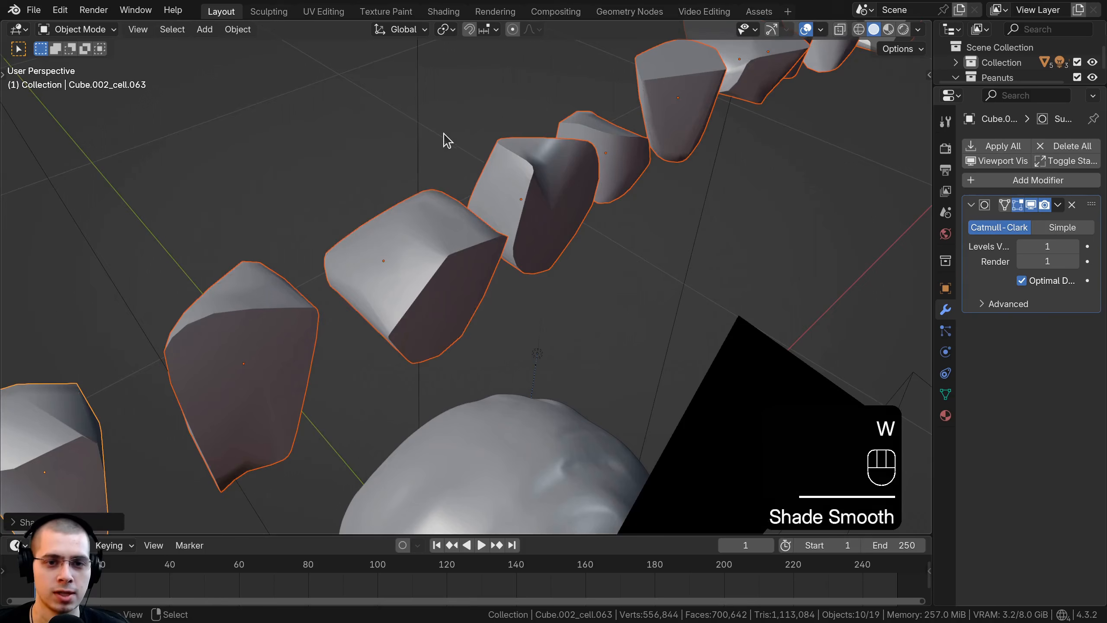
# Step: Compare the smoothed fragments with their mesh cages from several angles, paying attention to the remaining hard edges
pyautogui.moveTo(454, 249); pyautogui.dragTo(517, 224, button='middle')
pyautogui.scroll(4, 521, 273)
pyautogui.press('Tab')
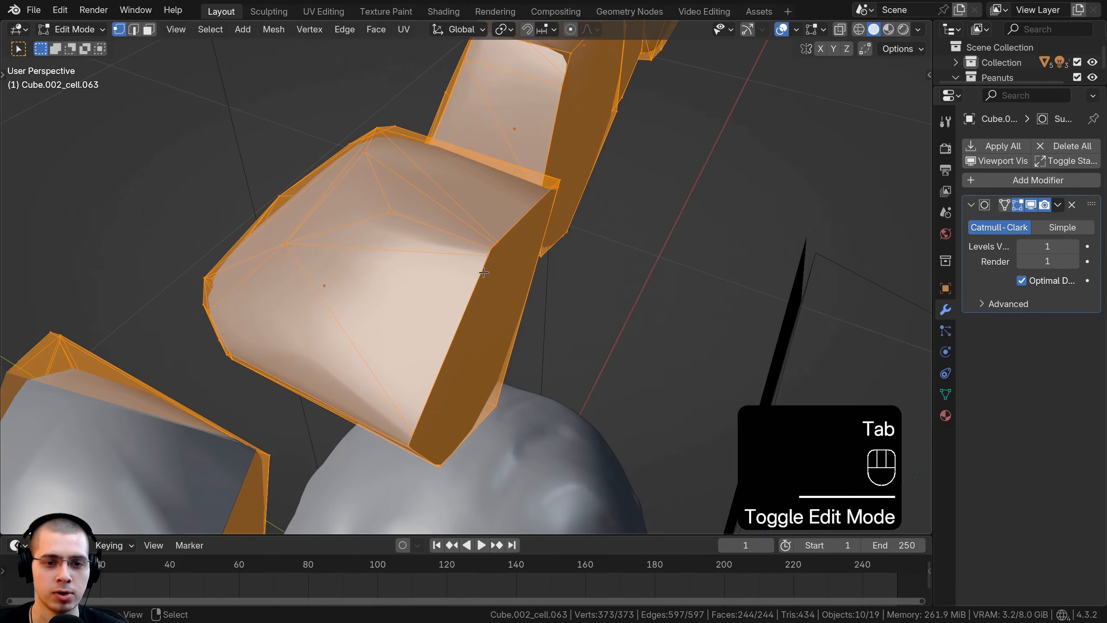
pyautogui.press('Tab')
pyautogui.moveTo(489, 263); pyautogui.dragTo(410, 240, button='middle')
pyautogui.press('Tab')
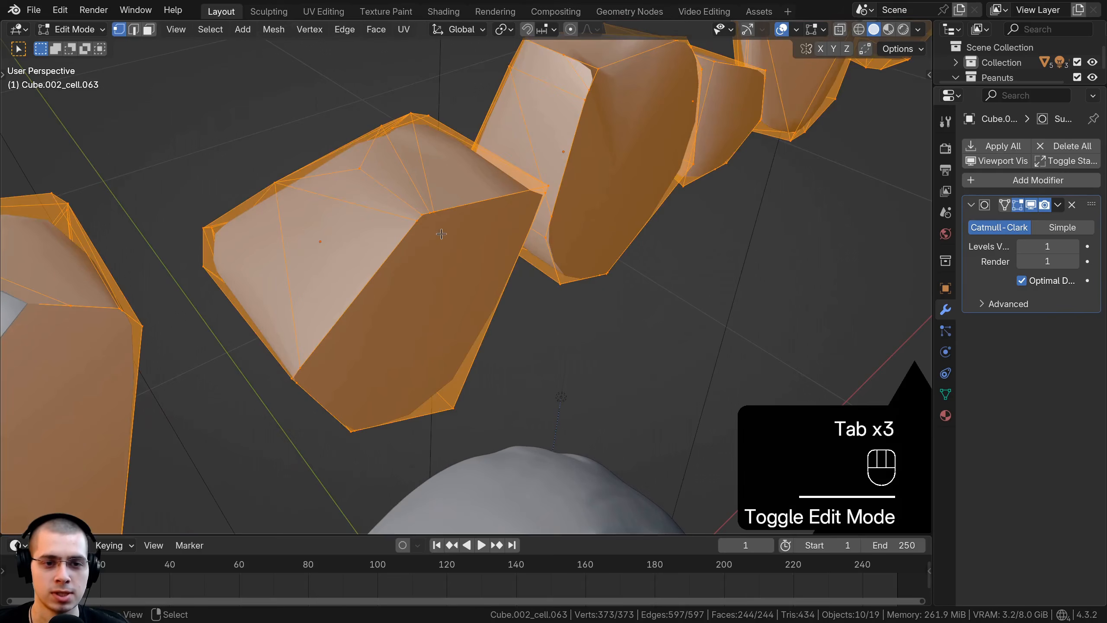
pyautogui.press('Tab')
pyautogui.moveTo(444, 204); pyautogui.dragTo(396, 180, button='middle')
# Step: Merge all vertices of the ten fragments by distance in Edit Mode, and return to Object Mode
pyautogui.press('Tab')
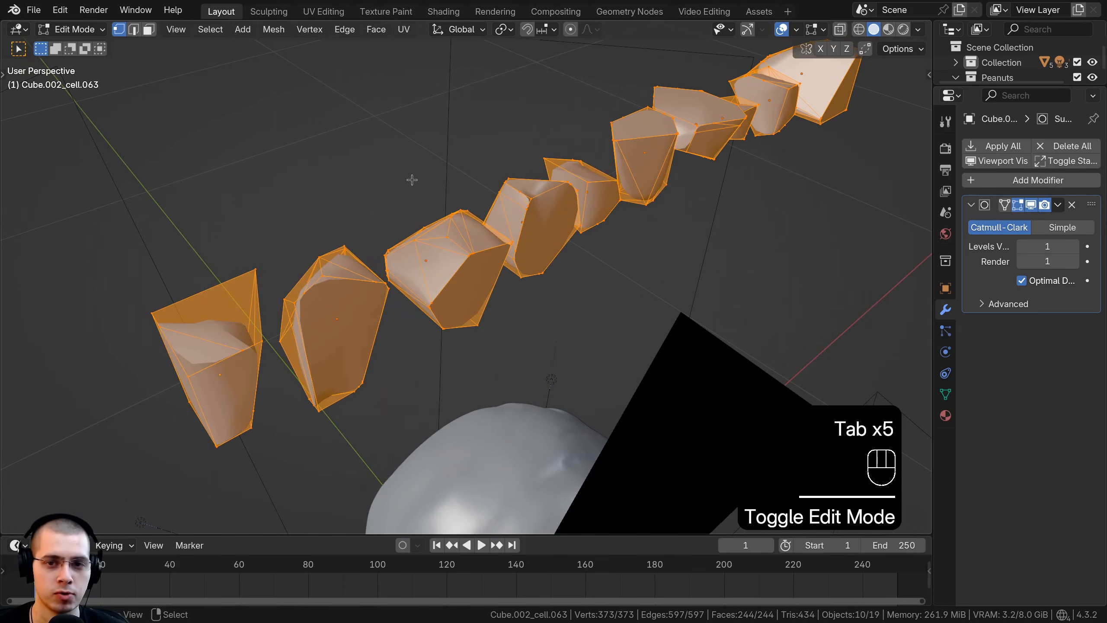
pyautogui.press('a')
pyautogui.press('a')
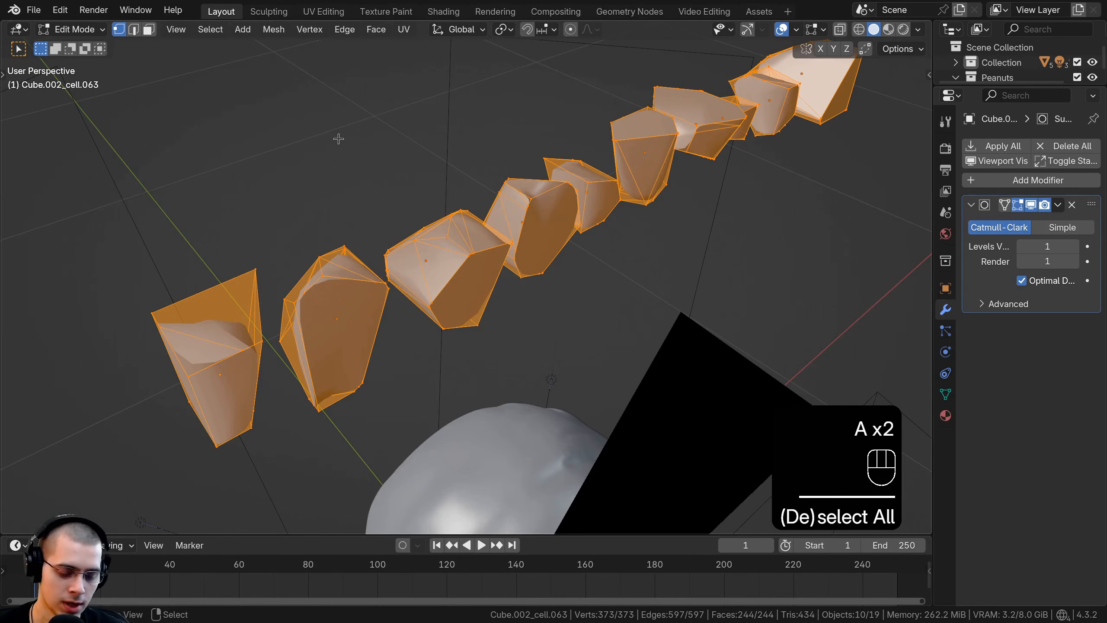
pyautogui.press('m')
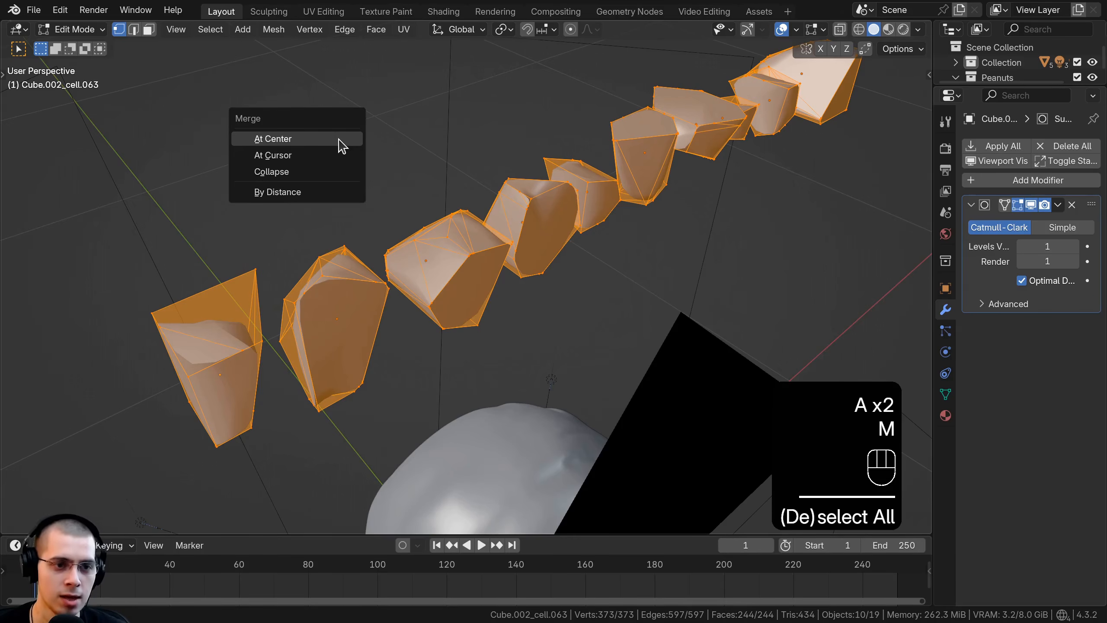
pyautogui.click(272, 201)
pyautogui.scroll(3, 432, 262)
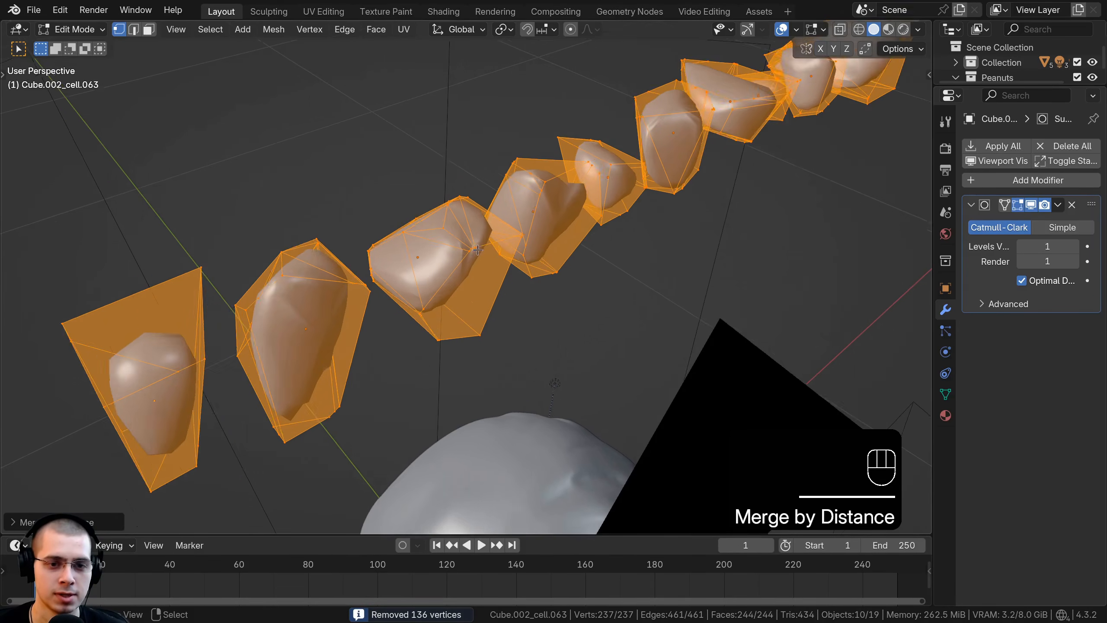
pyautogui.scroll(-5, 472, 238)
pyautogui.press('Tab')
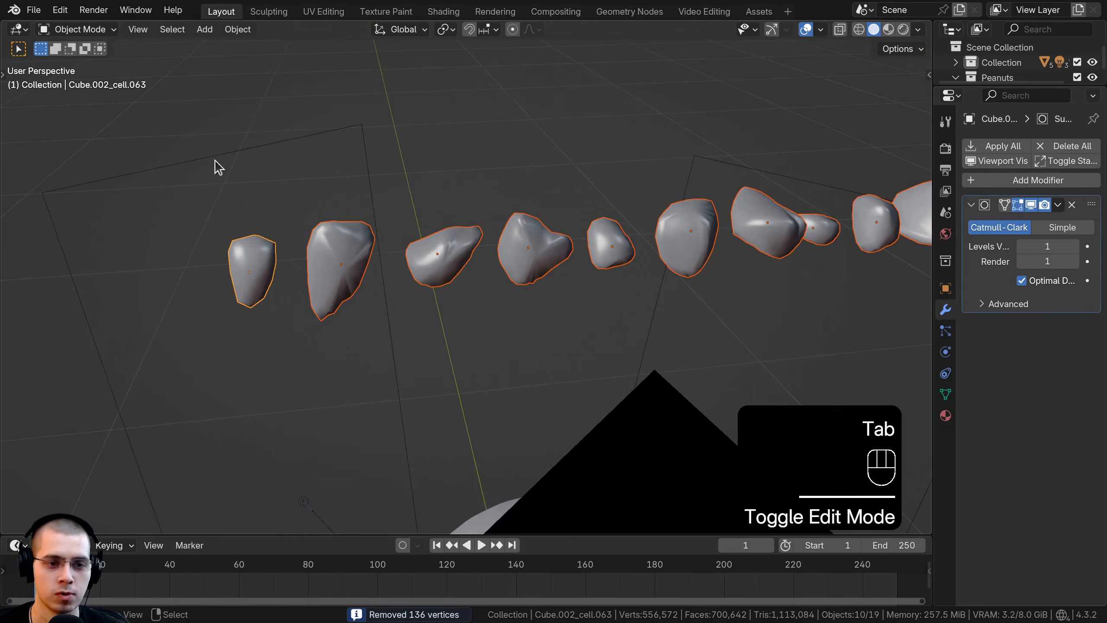
# Step: Examine the merged fragments' rounded shapes against their mesh cages in Object Mode and Edit Mode
pyautogui.moveTo(438, 150); pyautogui.dragTo(362, 161, button='middle')
pyautogui.scroll(3, 514, 191)
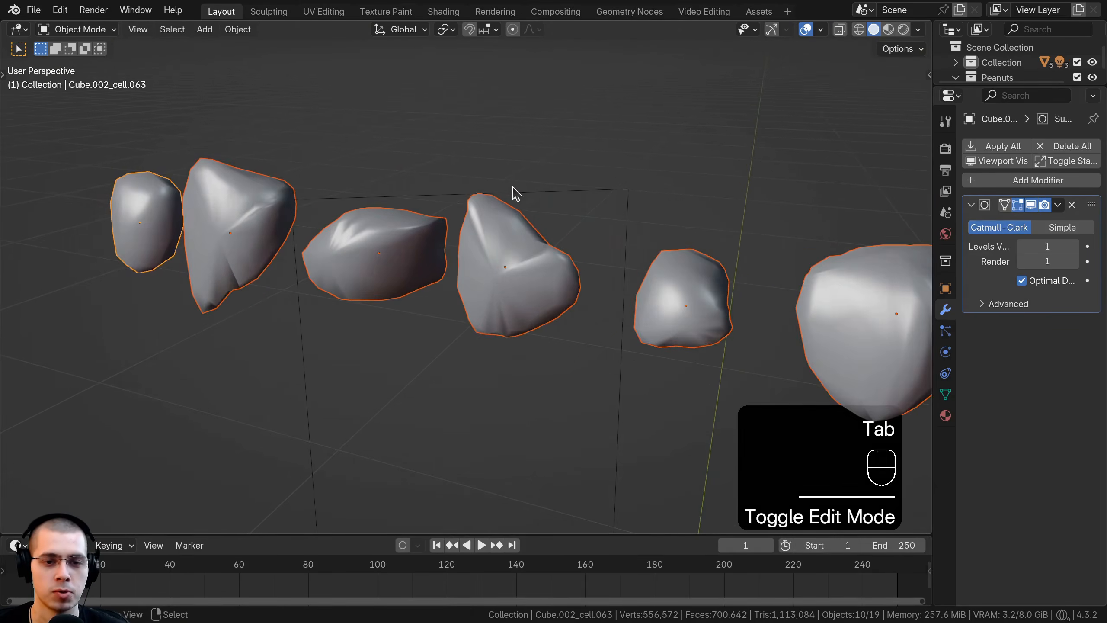
pyautogui.moveTo(514, 190); pyautogui.dragTo(558, 196, button='middle')
pyautogui.moveTo(497, 205)
pyautogui.keyDown('shift'); pyautogui.mouseDown(button='middle')
pyautogui.moveTo(482, 208)
pyautogui.moveTo(495, 199)
pyautogui.mouseUp(button='middle'); pyautogui.keyUp('shift')
pyautogui.press('Tab')
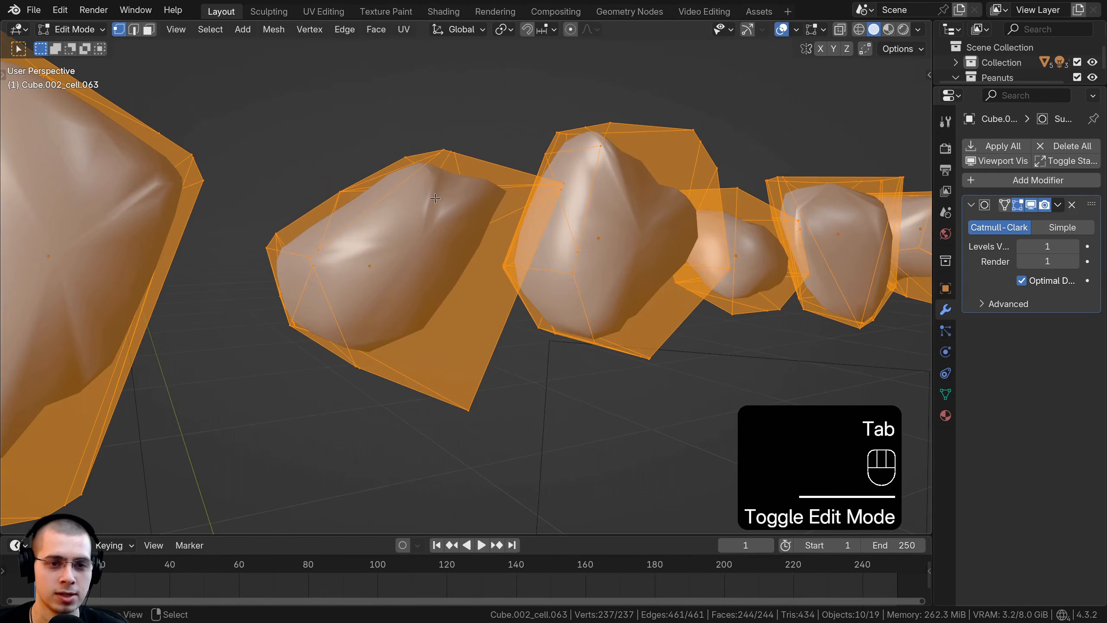
pyautogui.press('Tab')
pyautogui.moveTo(660, 173); pyautogui.dragTo(420, 218, button='middle')
pyautogui.press('Tab')
pyautogui.scroll(-2, 443, 222)
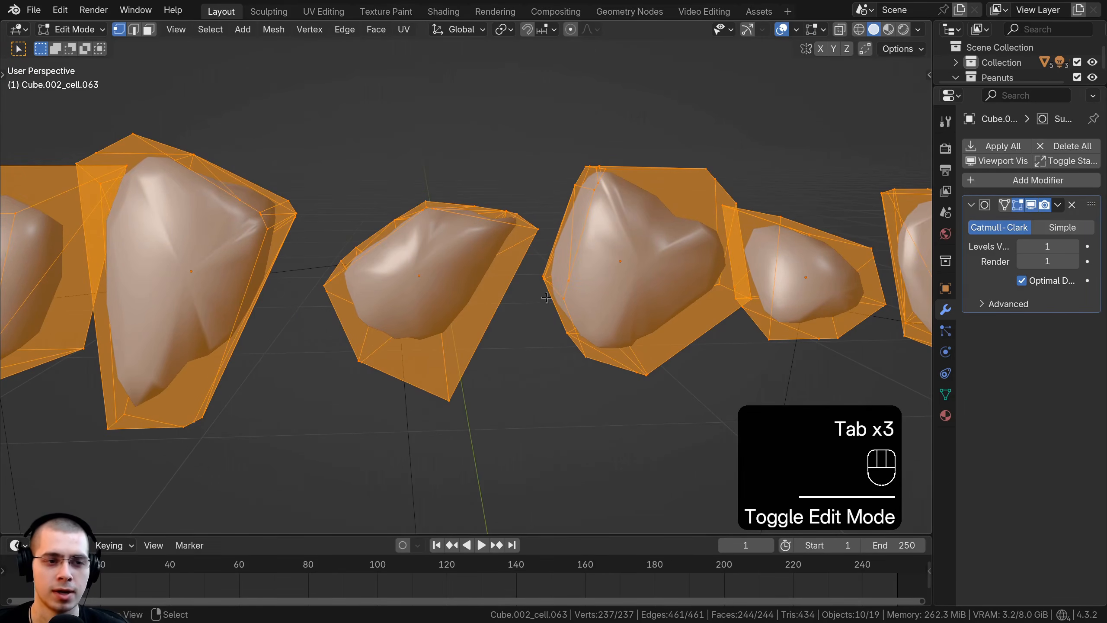
pyautogui.moveTo(475, 323); pyautogui.dragTo(515, 349, button='middle')
pyautogui.scroll(-3, 392, 336)
pyautogui.keyDown('shift'); pyautogui.moveTo(298, 330); pyautogui.dragTo(183, 294, button='middle'); pyautogui.keyUp('shift')
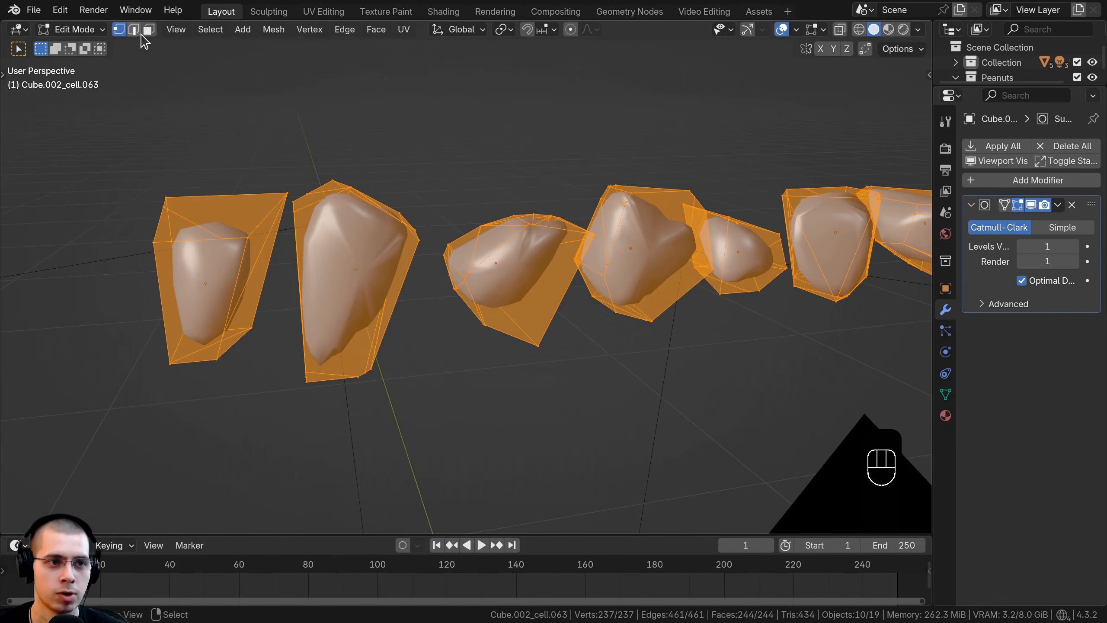
# Step: Switch to face selection and select one large face on each of the ten fragments
pyautogui.click(147, 31)
pyautogui.click(218, 286)
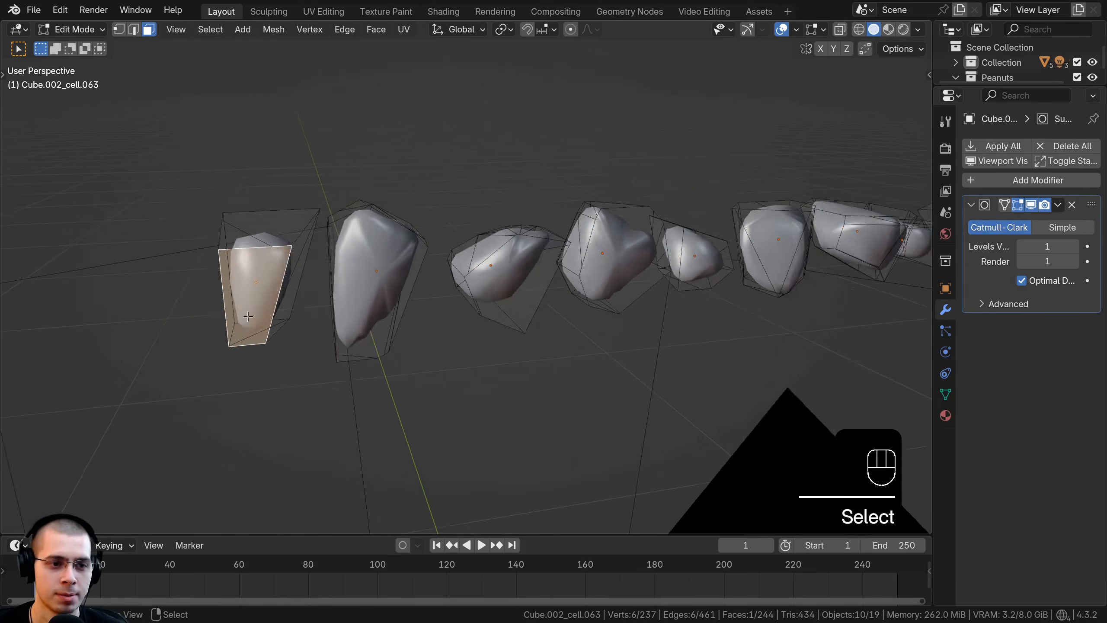
pyautogui.moveTo(218, 287); pyautogui.dragTo(279, 288, button='middle')
pyautogui.keyDown('shift'); pyautogui.rightClick(424, 293); pyautogui.keyUp('shift')
pyautogui.keyDown('shift'); pyautogui.rightClick(562, 292); pyautogui.keyUp('shift')
pyautogui.keyDown('shift'); pyautogui.click(682, 282); pyautogui.keyUp('shift')
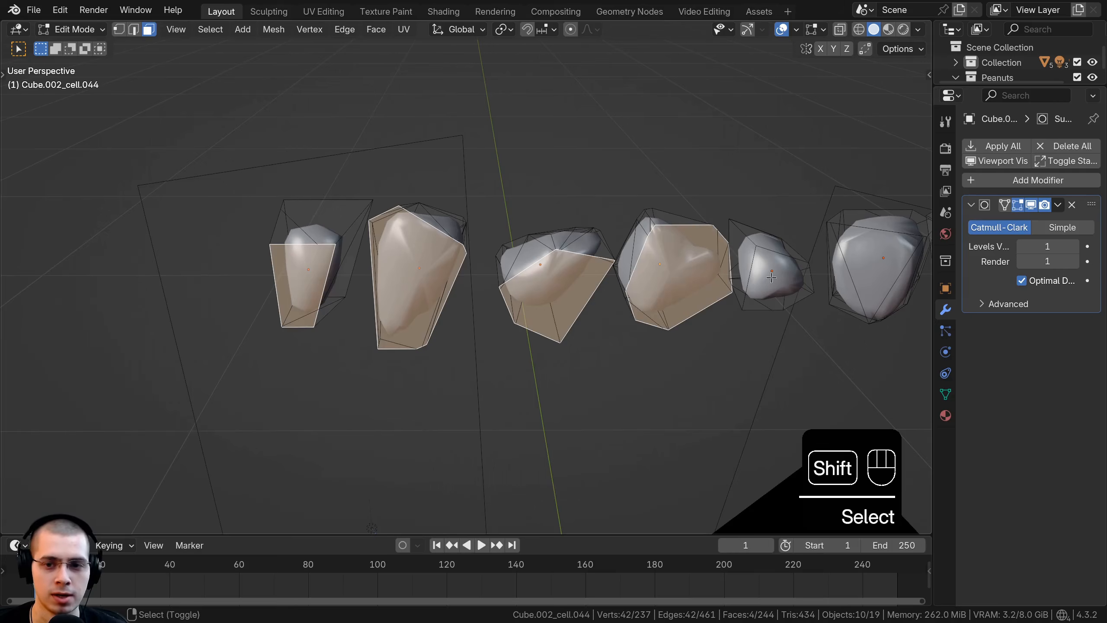
pyautogui.keyDown('shift'); pyautogui.click(771, 275); pyautogui.keyUp('shift')
pyautogui.moveTo(771, 274); pyautogui.dragTo(377, 238, button='middle')
pyautogui.keyDown('shift'); pyautogui.rightClick(516, 245); pyautogui.keyUp('shift')
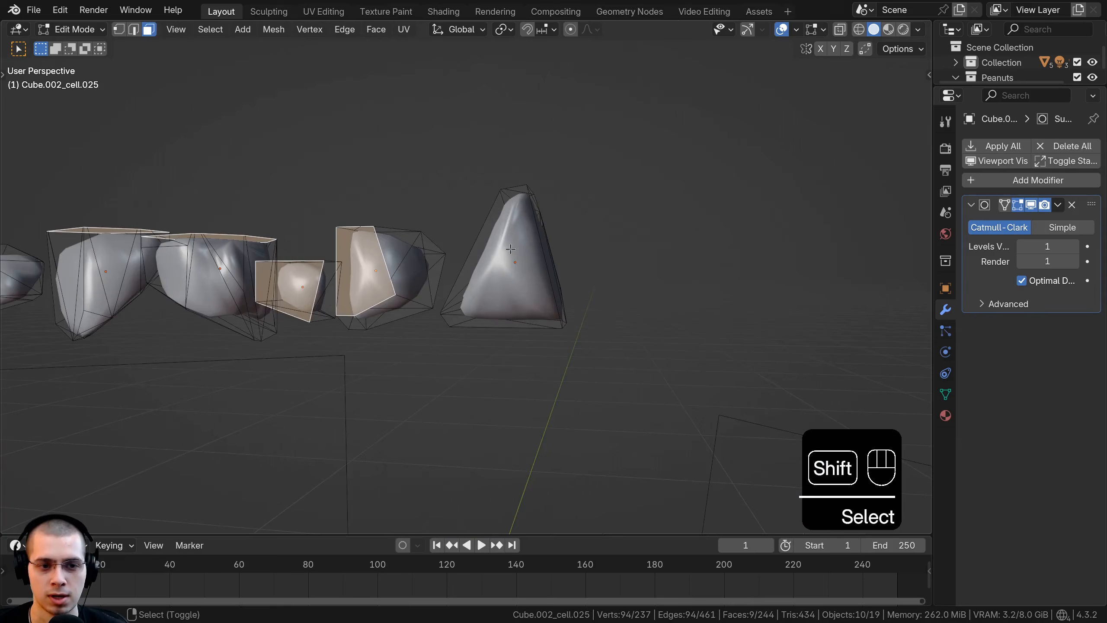
pyautogui.keyDown('shift'); pyautogui.rightClick(511, 249); pyautogui.keyUp('shift')
pyautogui.scroll(-3, 510, 249)
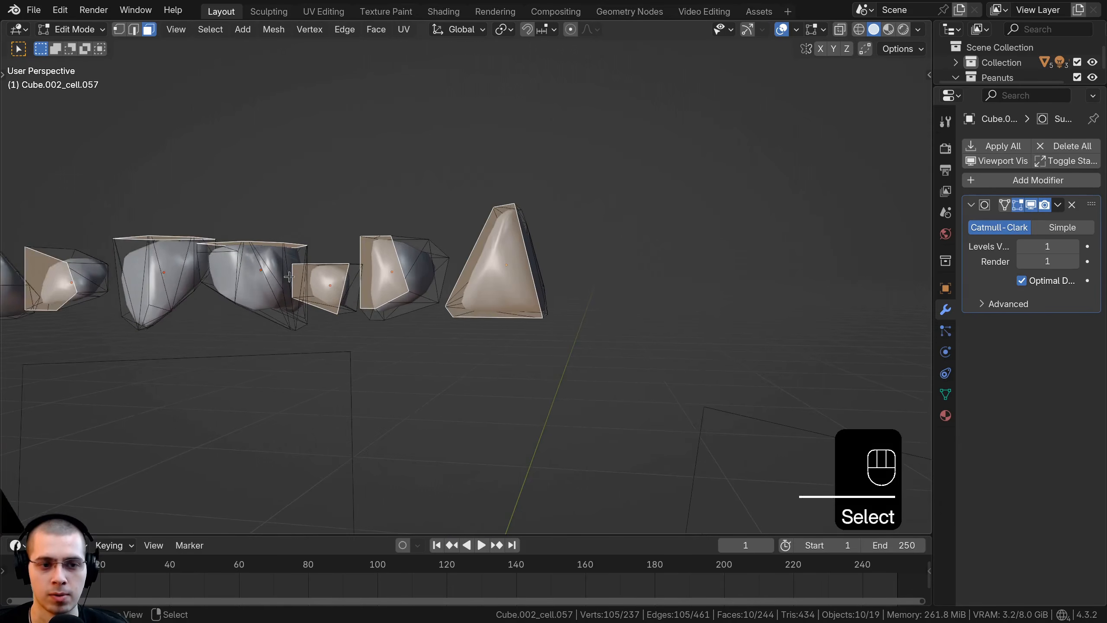
# Step: Try insetting the ten selected faces by a small amount, redoing the inset once
pyautogui.moveTo(508, 253); pyautogui.dragTo(575, 415, button='middle')
pyautogui.moveTo(427, 323); pyautogui.dragTo(466, 370, button='middle')
pyautogui.scroll(4, 510, 236)
pyautogui.scroll(3, 510, 235)
pyautogui.hotkey('ctrl', 'z')
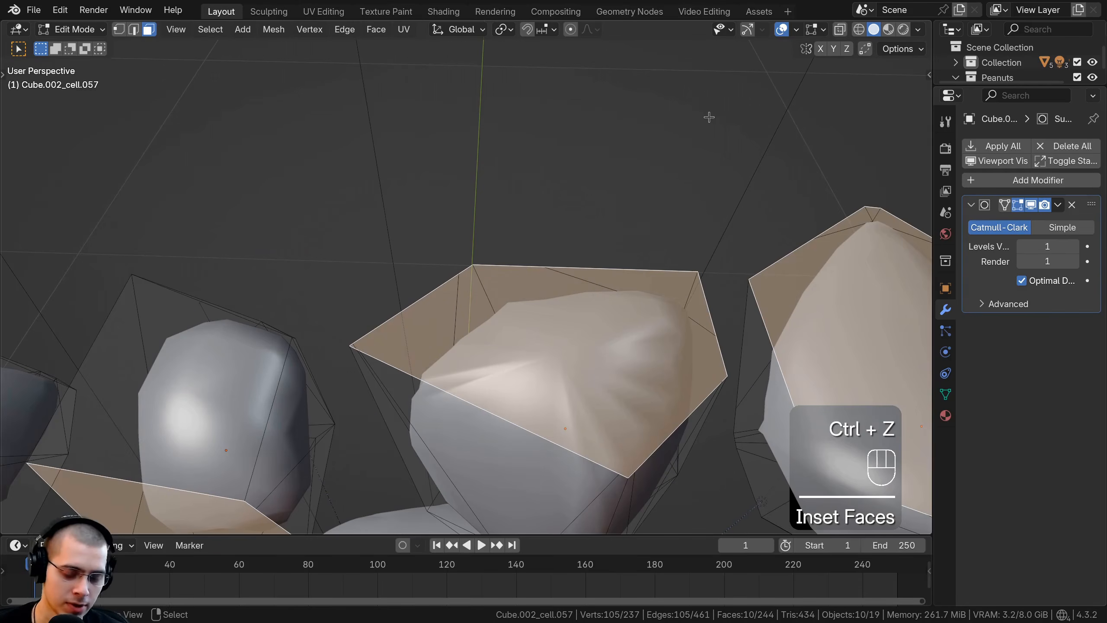
pyautogui.press('i')
pyautogui.click(695, 127)
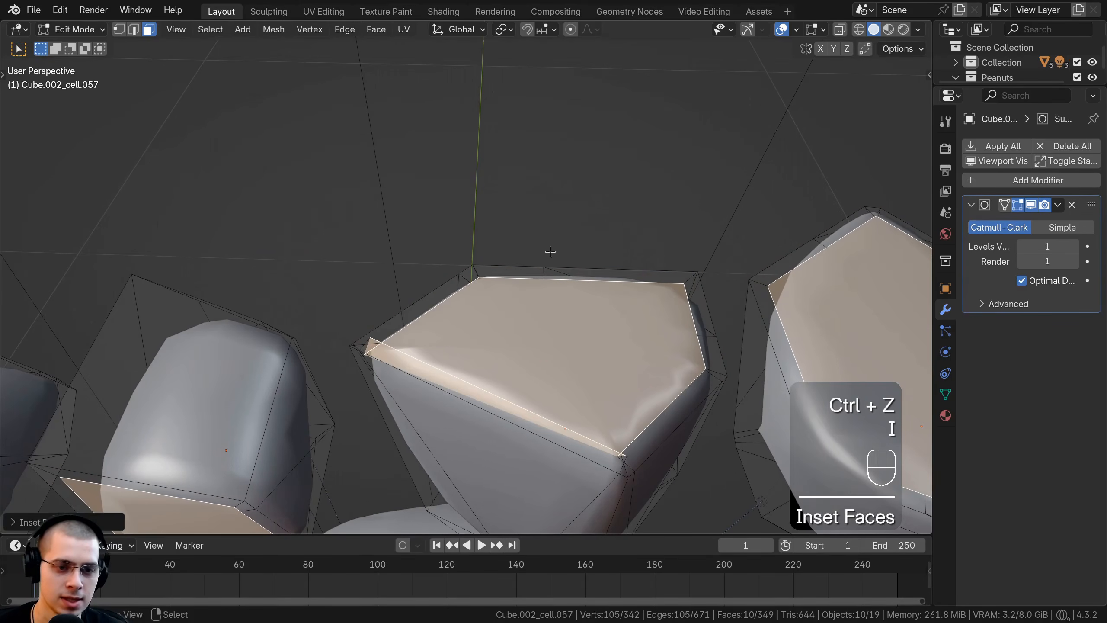
# Step: Inspect the corner of an inset face up close in orthographic view, and undo the inset
pyautogui.scroll(4, 418, 324)
pyautogui.scroll(-3, 464, 294)
pyautogui.keyDown('shift'); pyautogui.rightClick(464, 293); pyautogui.keyUp('shift')
pyautogui.press('KP_5')
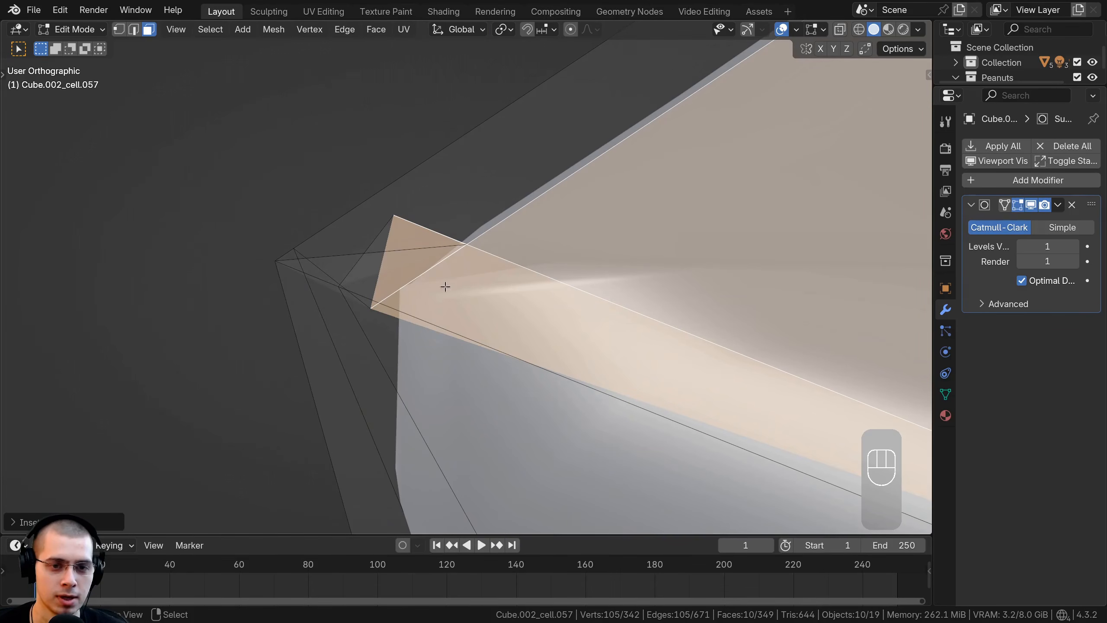
pyautogui.scroll(-6, 370, 243)
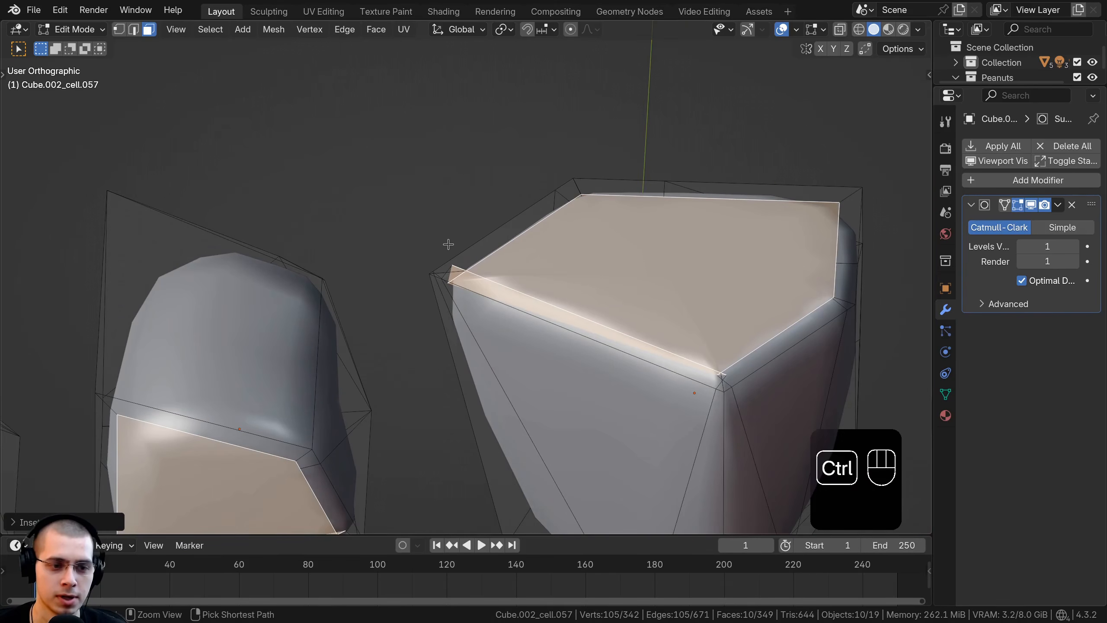
pyautogui.hotkey('ctrl', 'z')
pyautogui.keyDown('shift'); pyautogui.moveTo(452, 235); pyautogui.dragTo(441, 250, button='middle'); pyautogui.keyUp('shift')
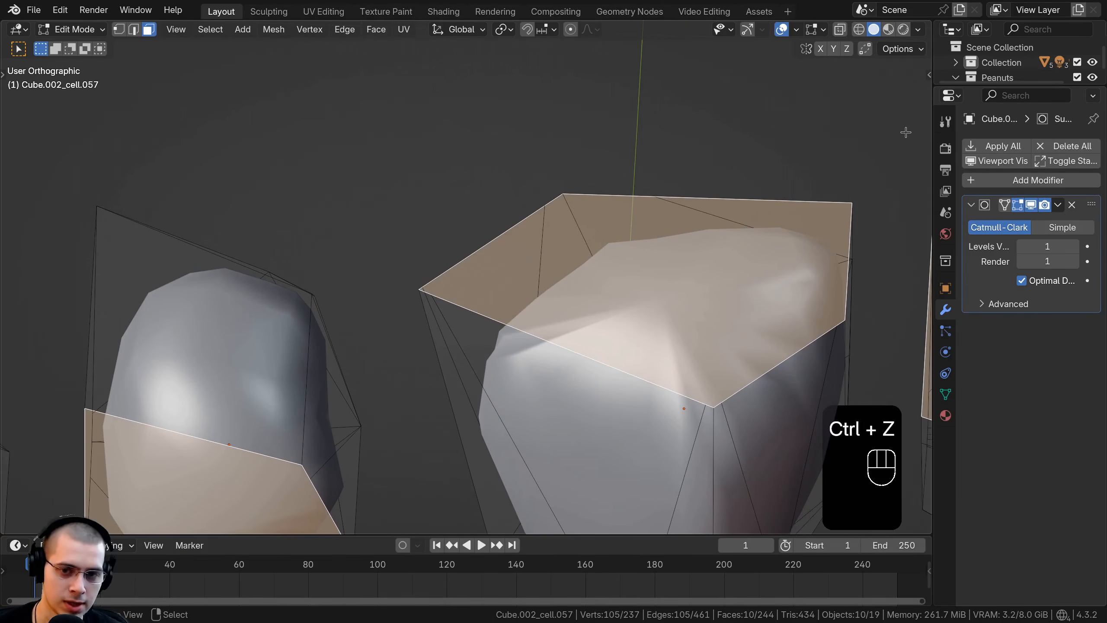
# Step: Inset the ten selected faces with no offset and set the transform pivot point to Individual Origins
pyautogui.press('i')
pyautogui.click(905, 132)
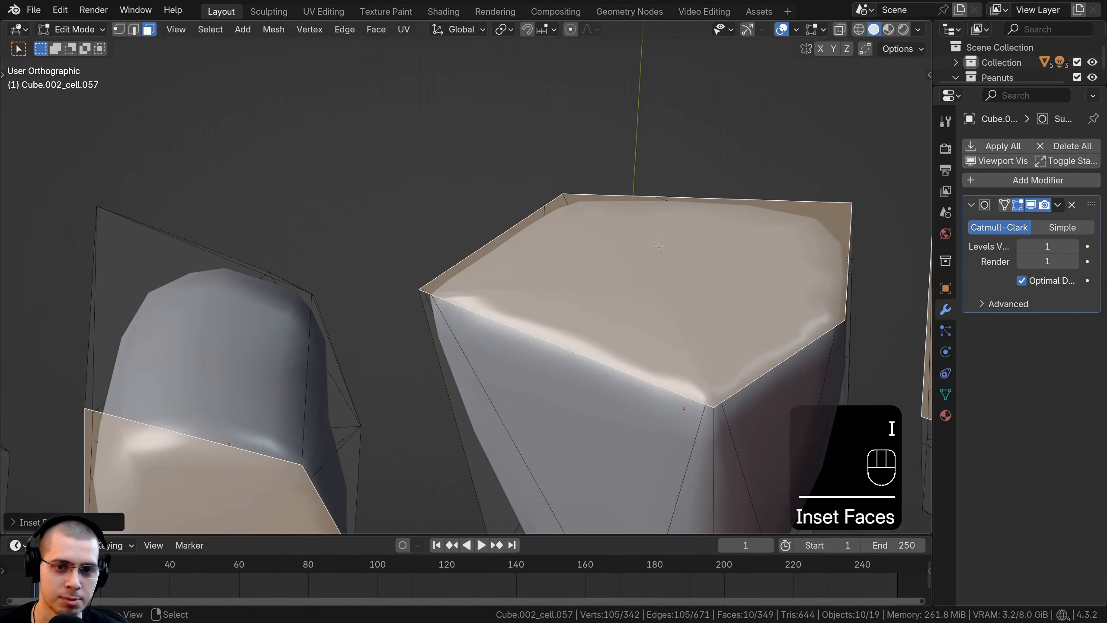
pyautogui.click(506, 30)
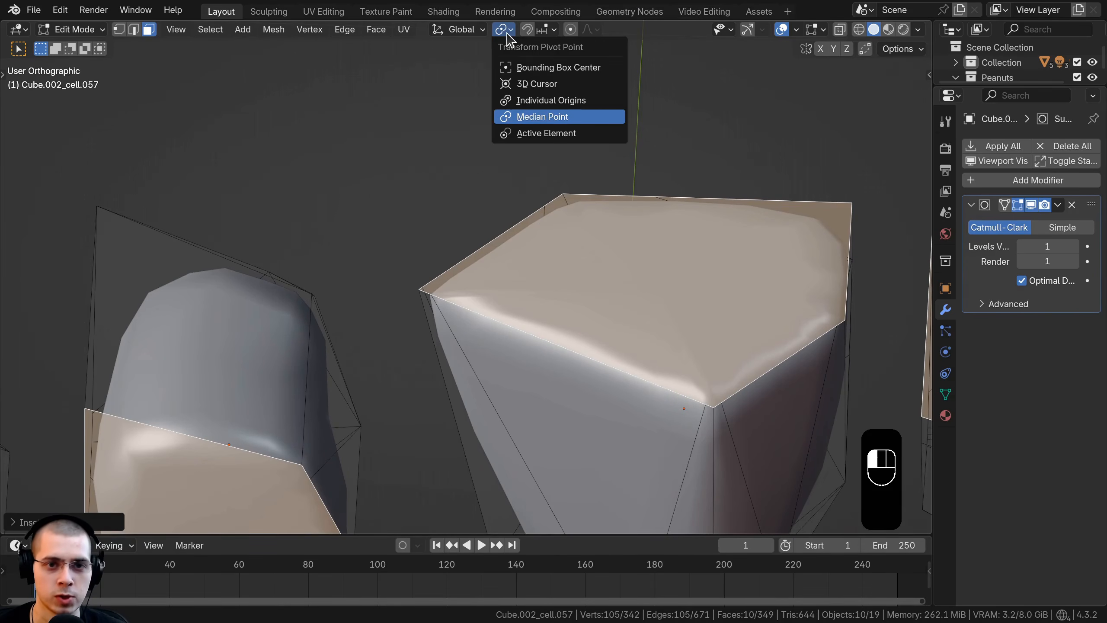
pyautogui.click(542, 102)
# Step: Scale the ten inset faces slightly inward around their individual origins, leaving a narrow border along each face edge
pyautogui.press('s')
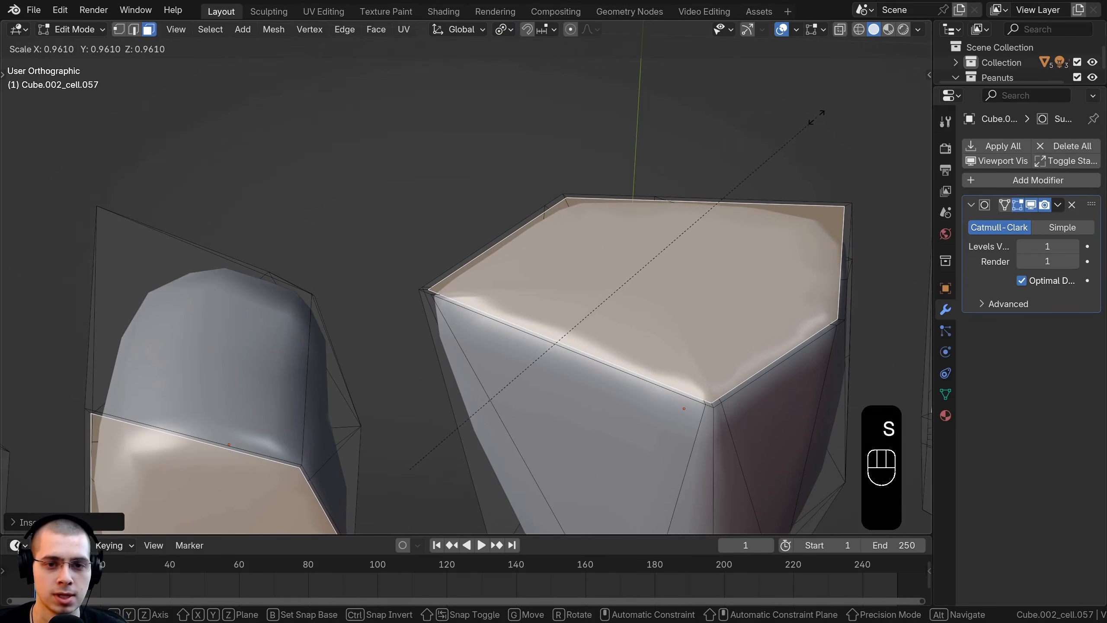
pyautogui.scroll(-8, 741, 165)
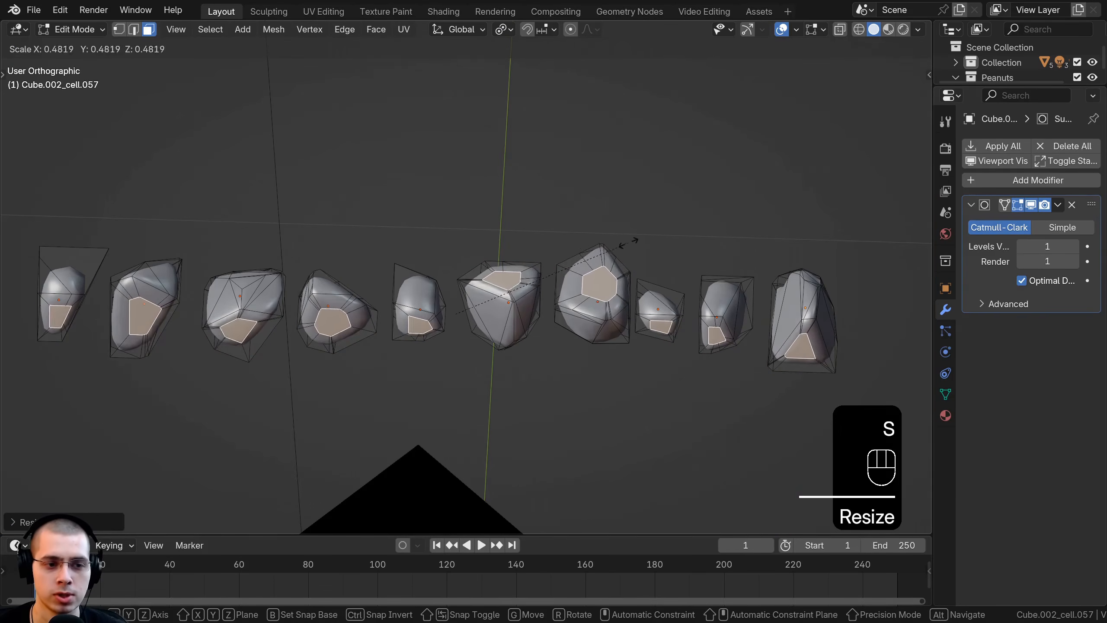
pyautogui.click(705, 205)
pyautogui.scroll(10, 768, 159)
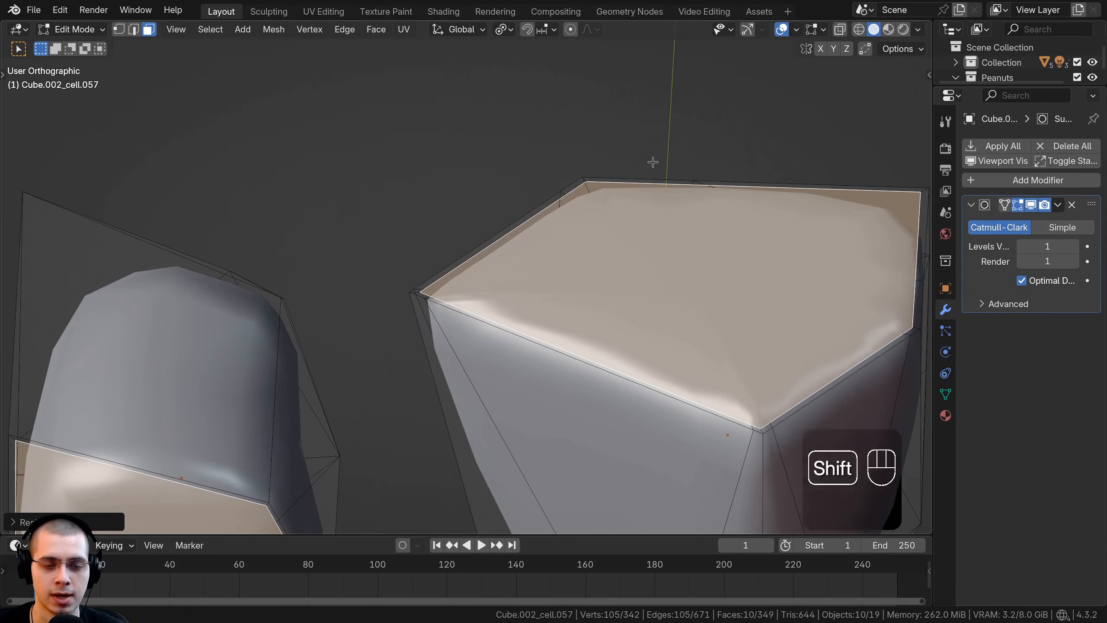
pyautogui.keyDown('shift'); pyautogui.moveTo(907, 108); pyautogui.dragTo(796, 115, button='middle'); pyautogui.keyUp('shift')
pyautogui.press('s')
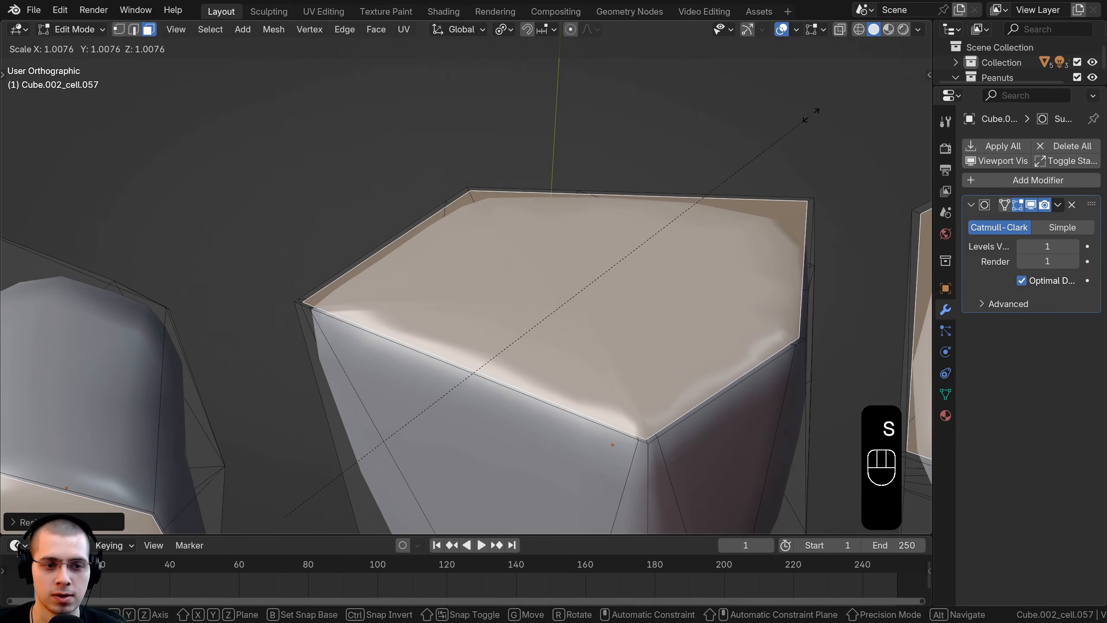
pyautogui.click(812, 114)
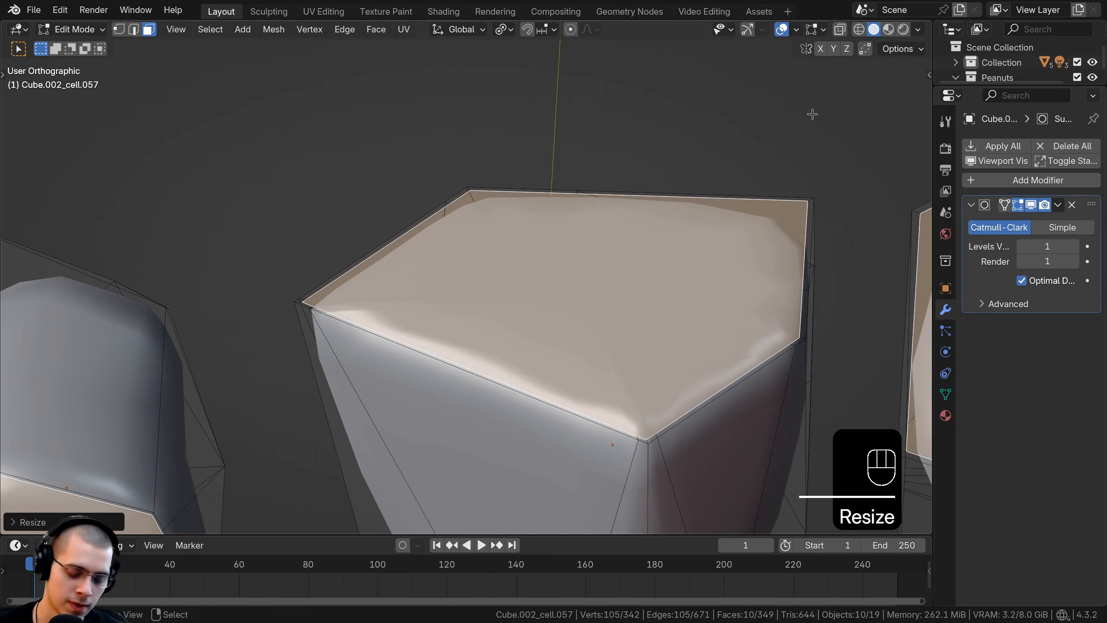
# Step: Inset the ten faces a second time with no offset and scale the new faces to about 0.94
pyautogui.press('i')
pyautogui.click(812, 114)
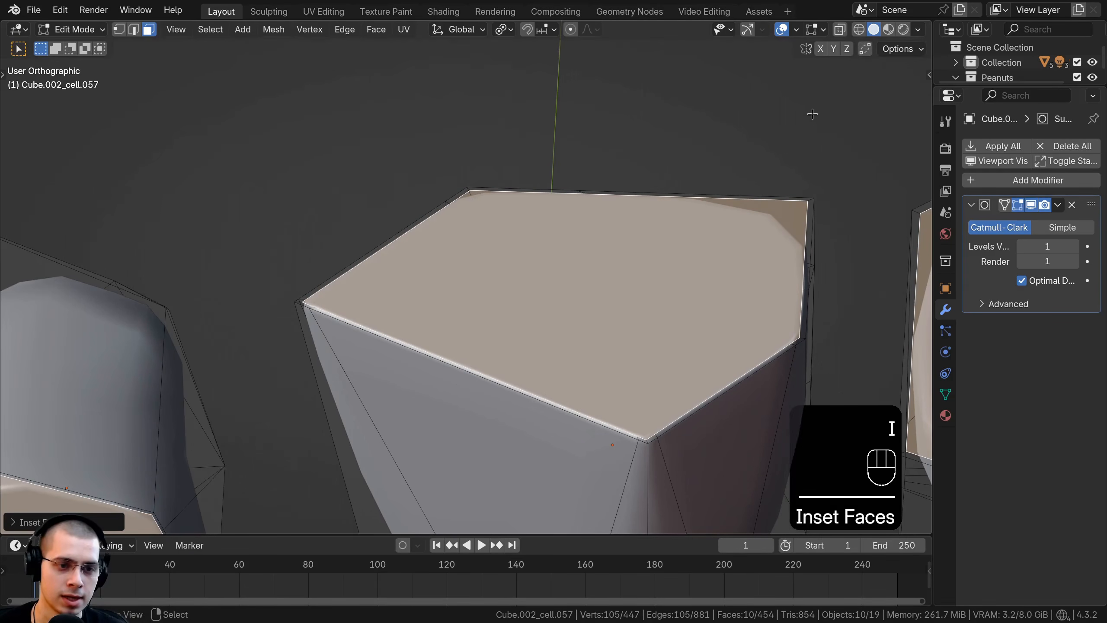
pyautogui.press('s')
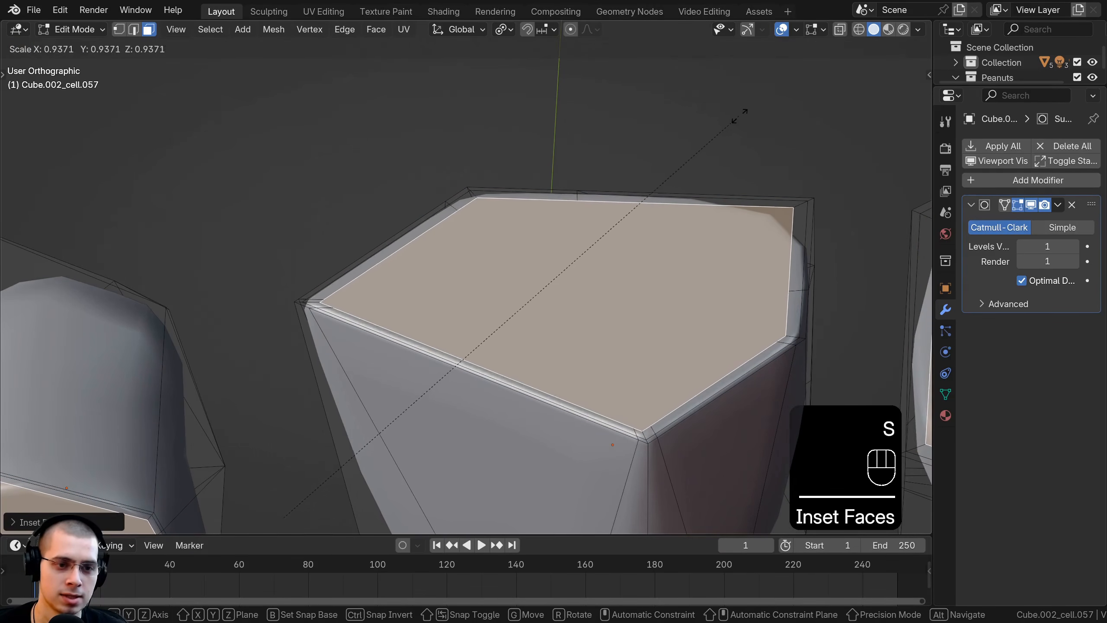
pyautogui.click(742, 112)
# Step: Return to Object Mode and examine the fragments' flat faces and tightened edges up close
pyautogui.press('Tab')
pyautogui.scroll(-7, 738, 115)
pyautogui.keyDown('shift'); pyautogui.moveTo(626, 170); pyautogui.dragTo(525, 245, button='middle'); pyautogui.keyUp('shift')
pyautogui.scroll(6, 526, 231)
pyautogui.scroll(2, 528, 251)
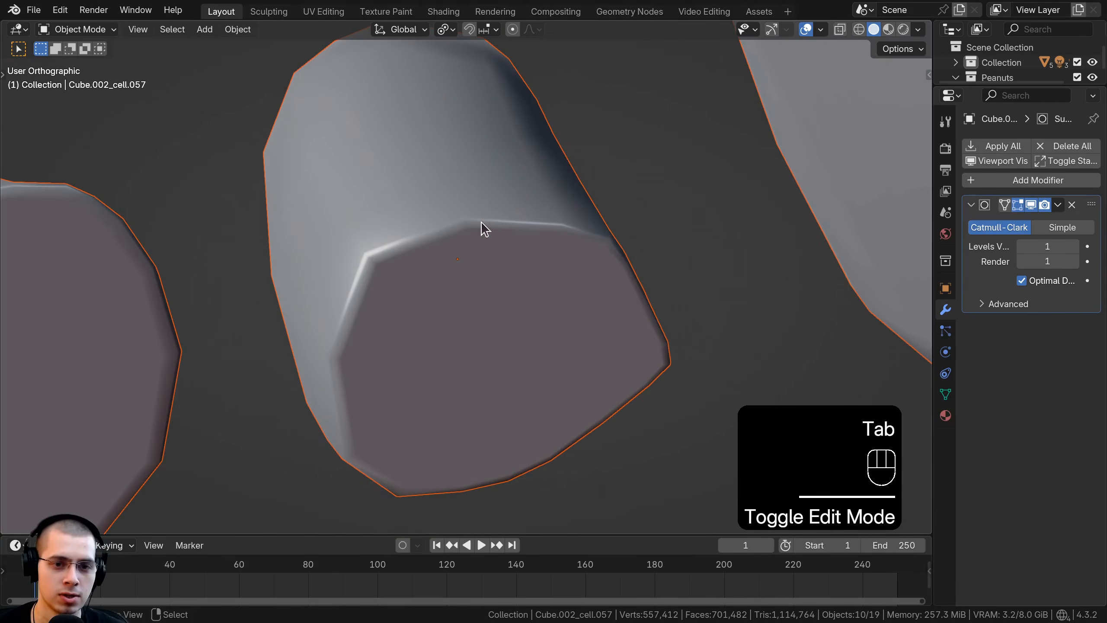
pyautogui.scroll(-6, 287, 399)
pyautogui.scroll(3, 500, 306)
pyautogui.moveTo(396, 381); pyautogui.dragTo(378, 314, button='middle')
pyautogui.scroll(-6, 479, 286)
# Step: Deselect all the fragments and set the transform pivot point back to Median Point
pyautogui.press('a')
pyautogui.scroll(3, 378, 314)
pyautogui.click(445, 30)
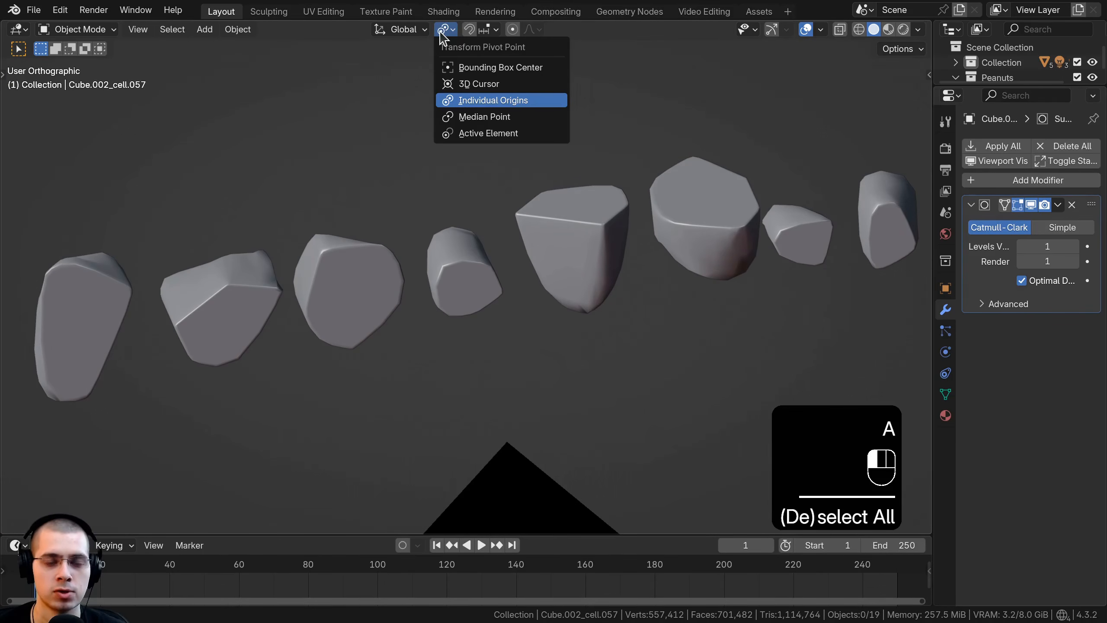
pyautogui.click(464, 117)
pyautogui.scroll(-5, 545, 343)
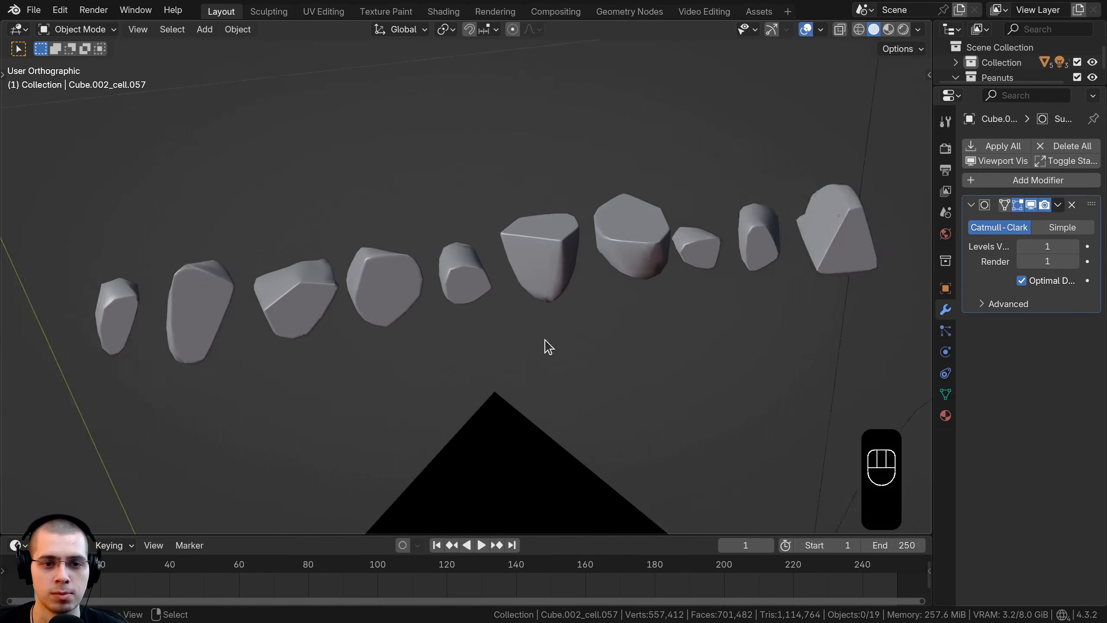
# Step: Select the chocolate coating object on the ice cream scoop, keeping it in place
pyautogui.moveTo(545, 342)
pyautogui.mouseDown(button='middle')
pyautogui.moveTo(498, 316)
pyautogui.moveTo(530, 344)
pyautogui.moveTo(501, 227)
pyautogui.mouseUp(button='middle')
pyautogui.scroll(-1, 463, 285)
pyautogui.moveTo(440, 266)
pyautogui.mouseDown(button='middle')
pyautogui.moveTo(464, 285)
pyautogui.moveTo(560, 231)
pyautogui.mouseUp(button='middle')
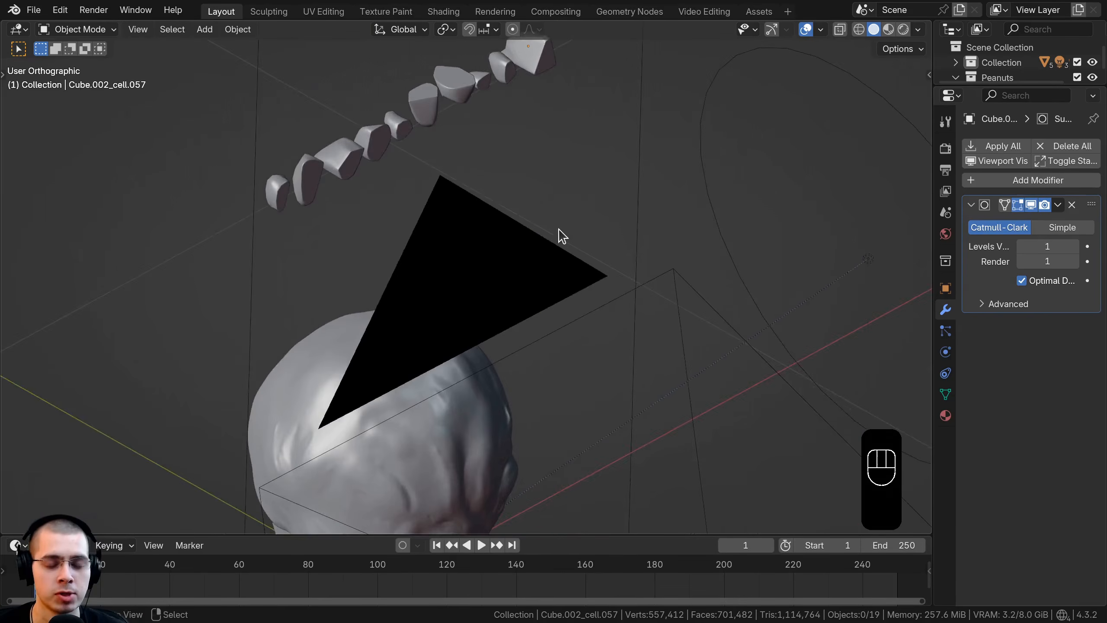
pyautogui.keyDown('shift'); pyautogui.moveTo(452, 301); pyautogui.dragTo(541, 157, button='middle'); pyautogui.keyUp('shift')
pyautogui.click(362, 230)
pyautogui.moveTo(548, 286); pyautogui.dragTo(421, 262, button='middle')
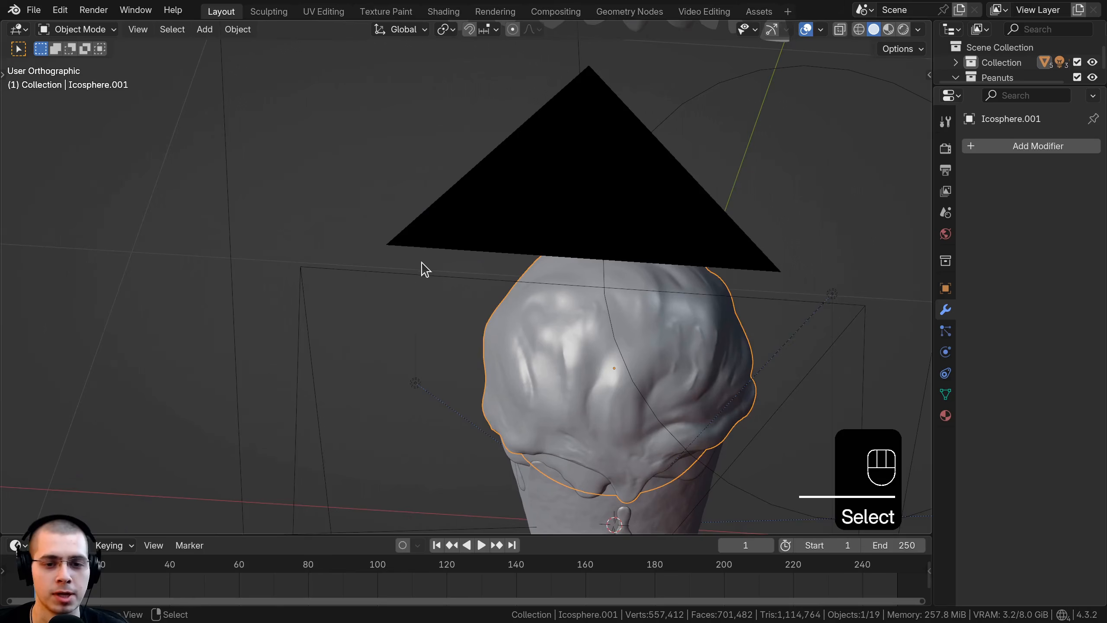
pyautogui.keyDown('shift'); pyautogui.moveTo(560, 329); pyautogui.dragTo(541, 292, button='middle'); pyautogui.keyUp('shift')
pyautogui.press('g')
pyautogui.rightClick(565, 209)
pyautogui.keyDown('shift'); pyautogui.moveTo(599, 267); pyautogui.dragTo(554, 264, button='middle'); pyautogui.keyUp('shift')
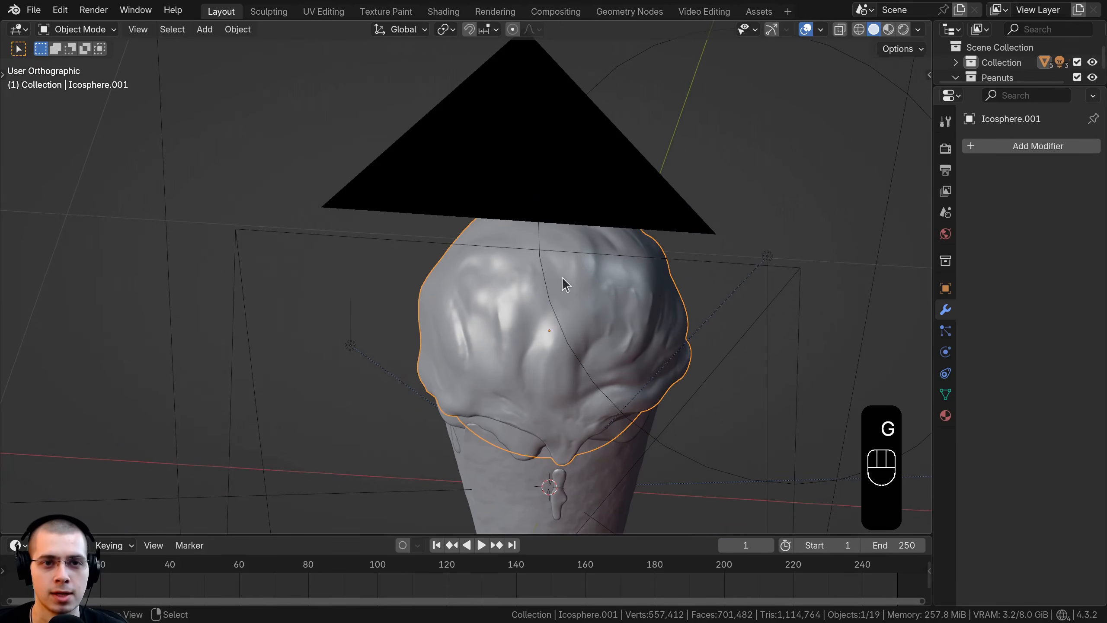
# Step: Open the Geometry Nodes workspace with the viewport in rendered camera view, framed on the scoop, and widen the node editor
pyautogui.click(615, 13)
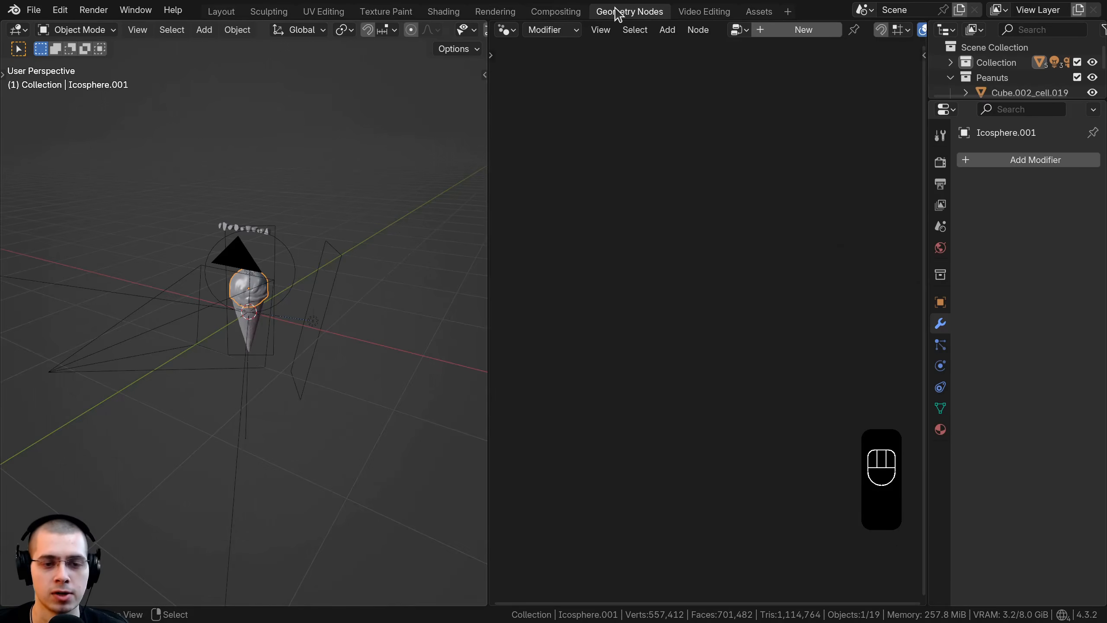
pyautogui.scroll(5, 296, 308)
pyautogui.press('KP_0')
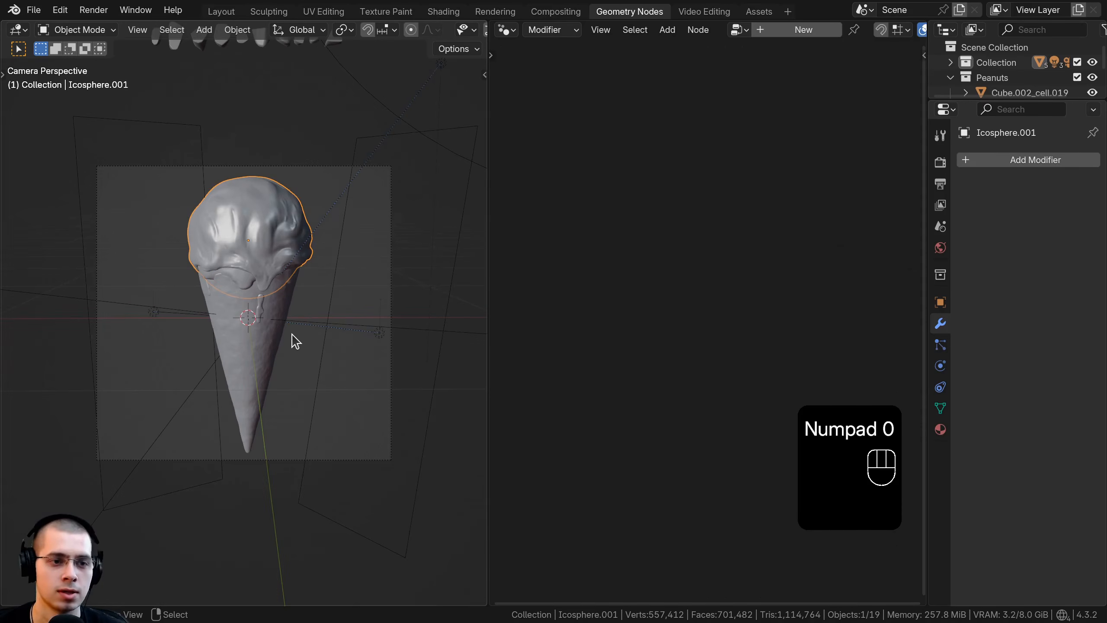
pyautogui.press('z')
pyautogui.click(296, 164)
pyautogui.keyDown('shift'); pyautogui.moveTo(296, 215); pyautogui.dragTo(274, 323, button='middle'); pyautogui.keyUp('shift')
pyautogui.scroll(2, 275, 324)
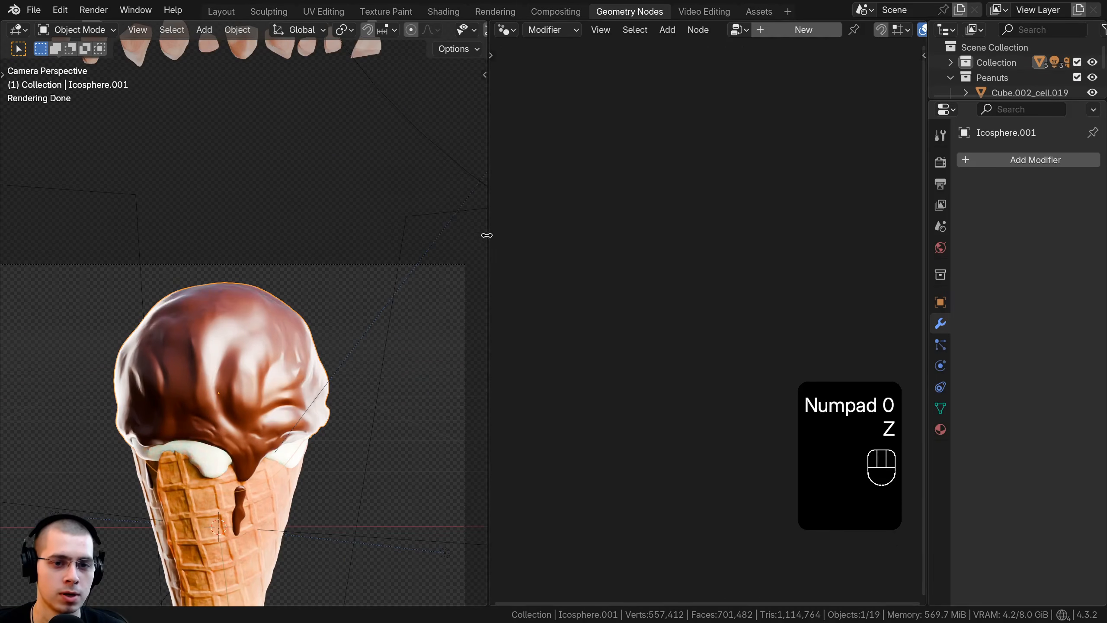
pyautogui.moveTo(488, 237); pyautogui.dragTo(350, 238)
pyautogui.scroll(3, 193, 370)
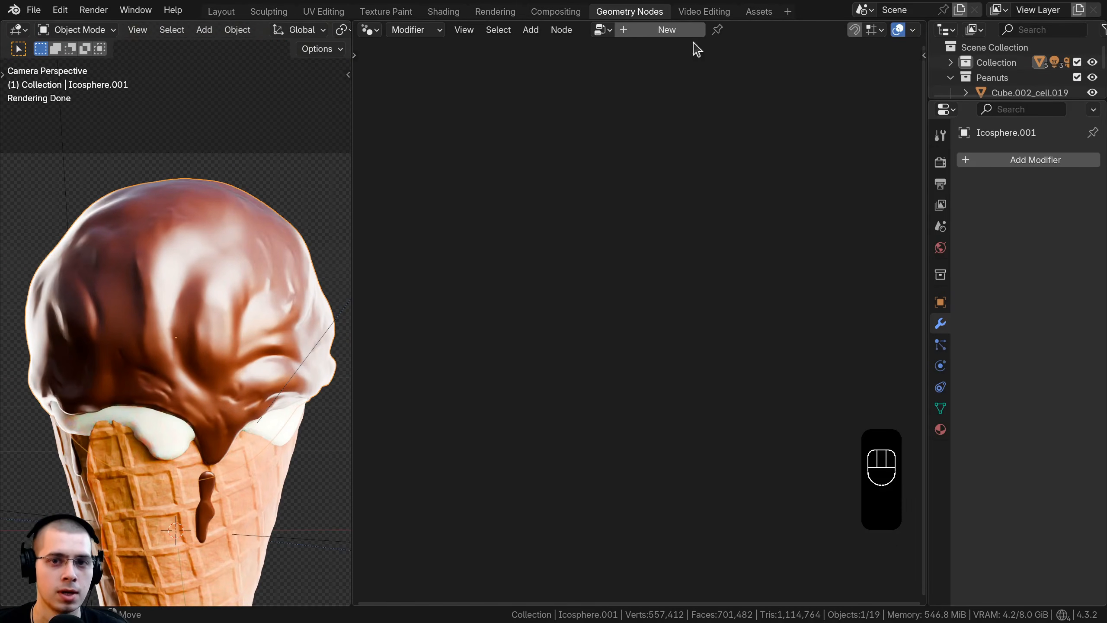
# Step: Create a new geometry node group on the chocolate coating and name it Peanuts
pyautogui.click(665, 30)
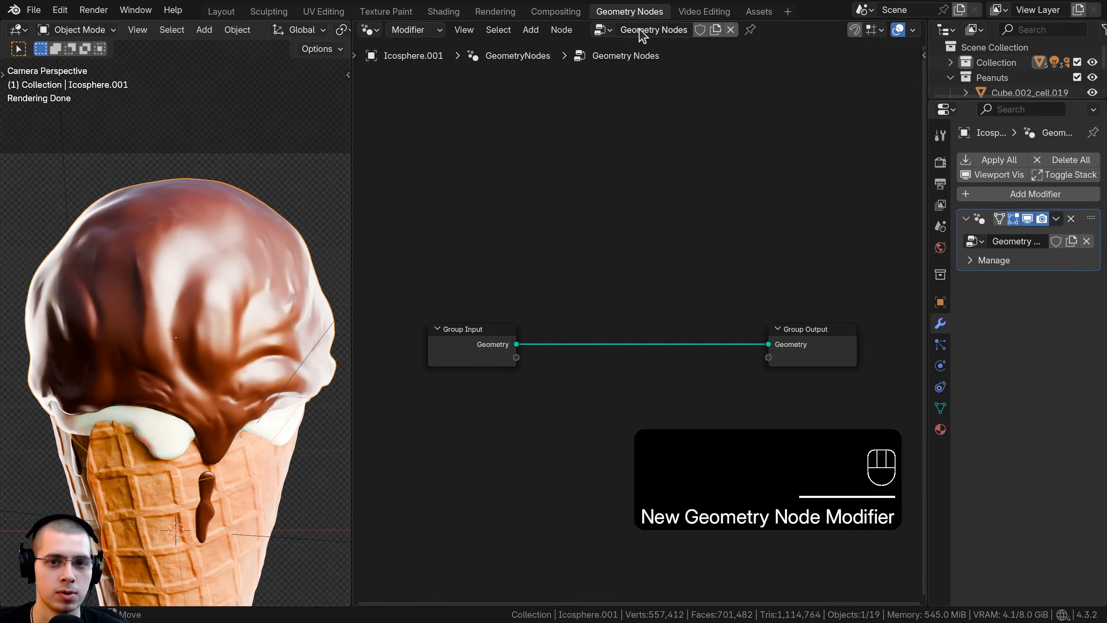
pyautogui.write('uts')
pyautogui.press('Return')
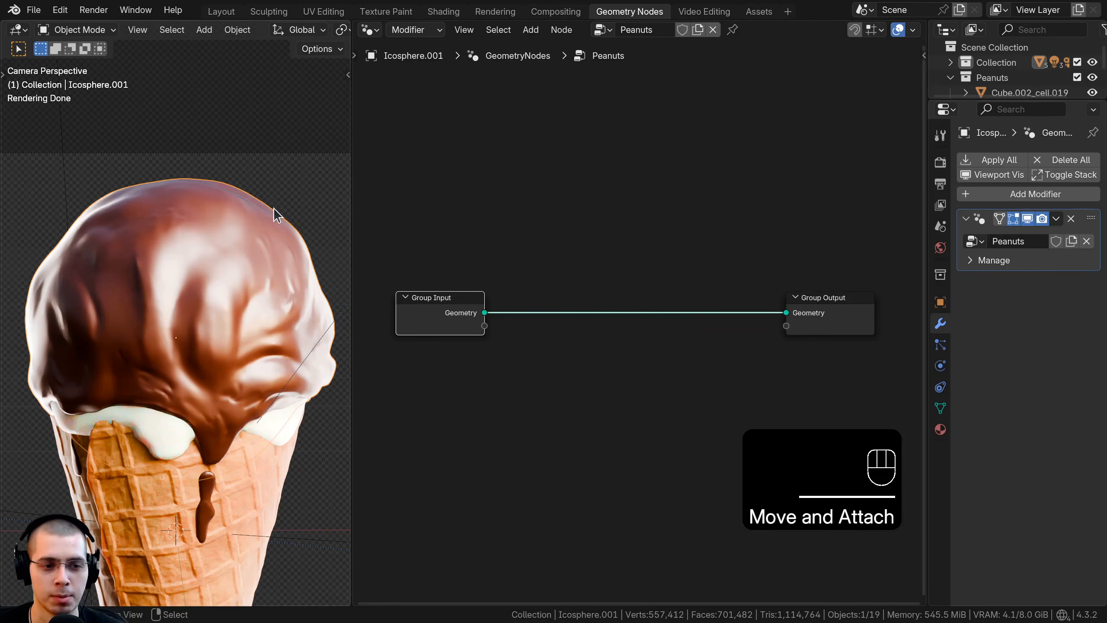
pyautogui.scroll(1, 612, 252)
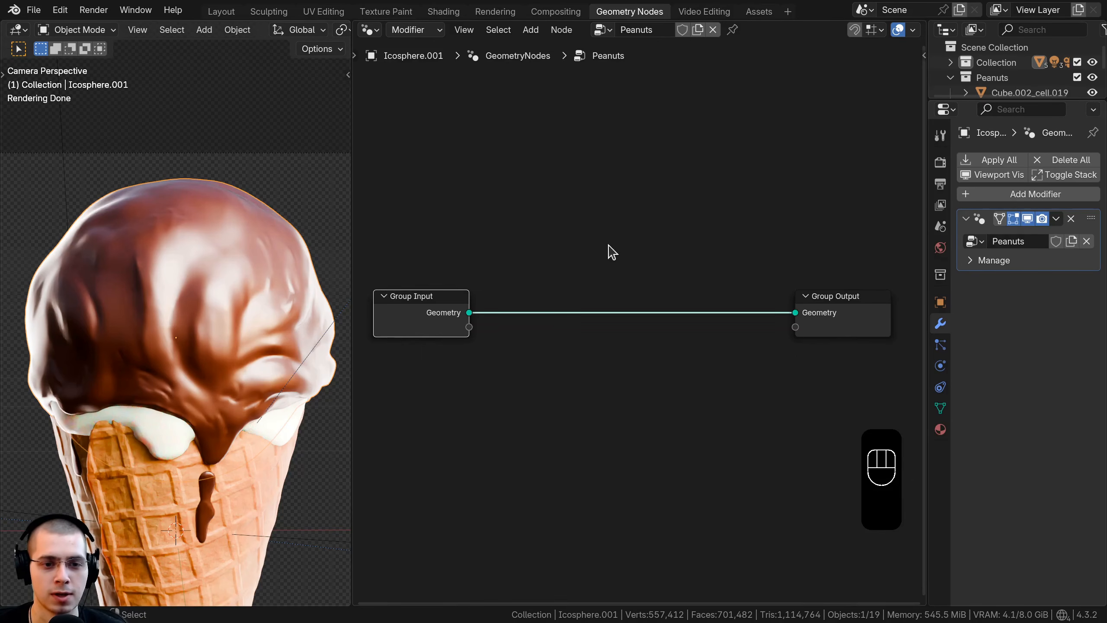
# Step: Insert a Distribute Points on Faces node followed by an Instance on Points node between Group Input and Group Output
pyautogui.hotkey('shift', 'a')
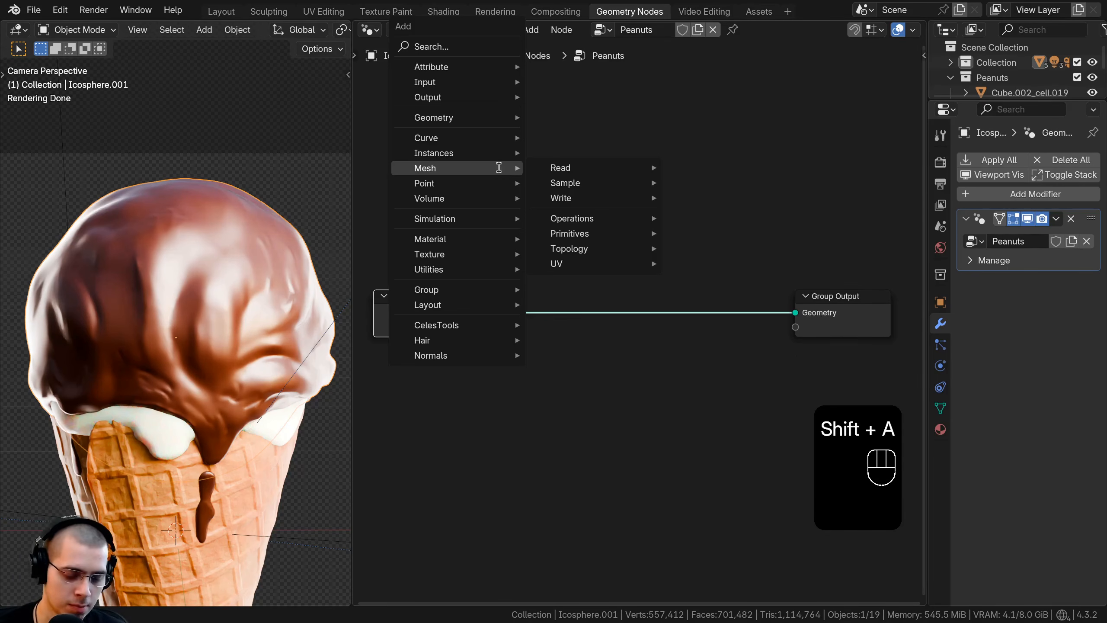
pyautogui.write('dis')
pyautogui.click(577, 226)
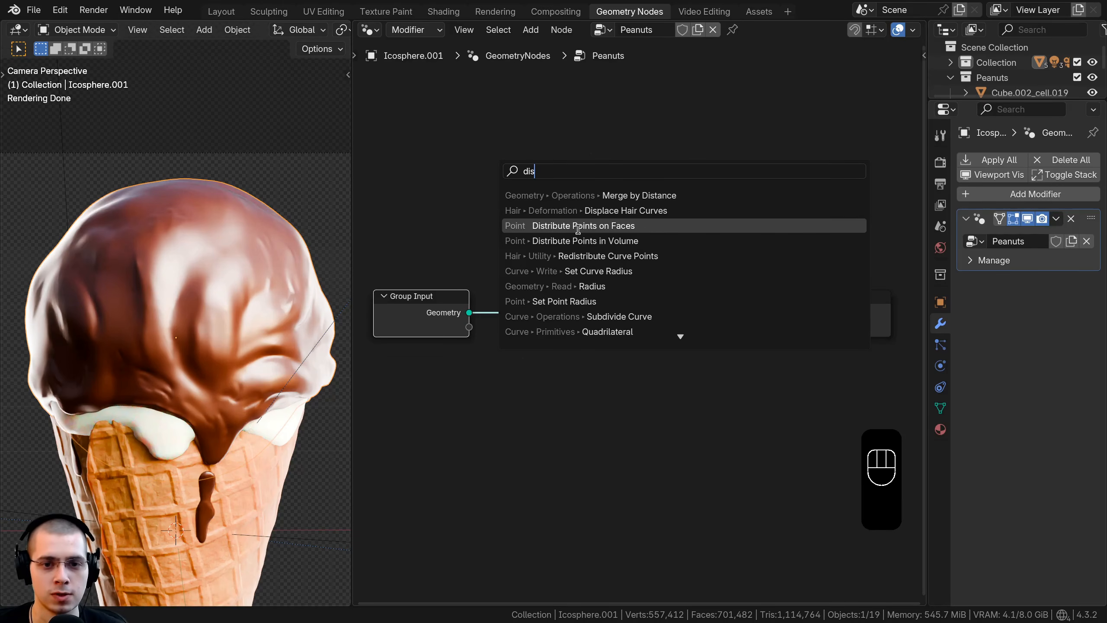
pyautogui.click(530, 205)
pyautogui.hotkey('shift', 'a')
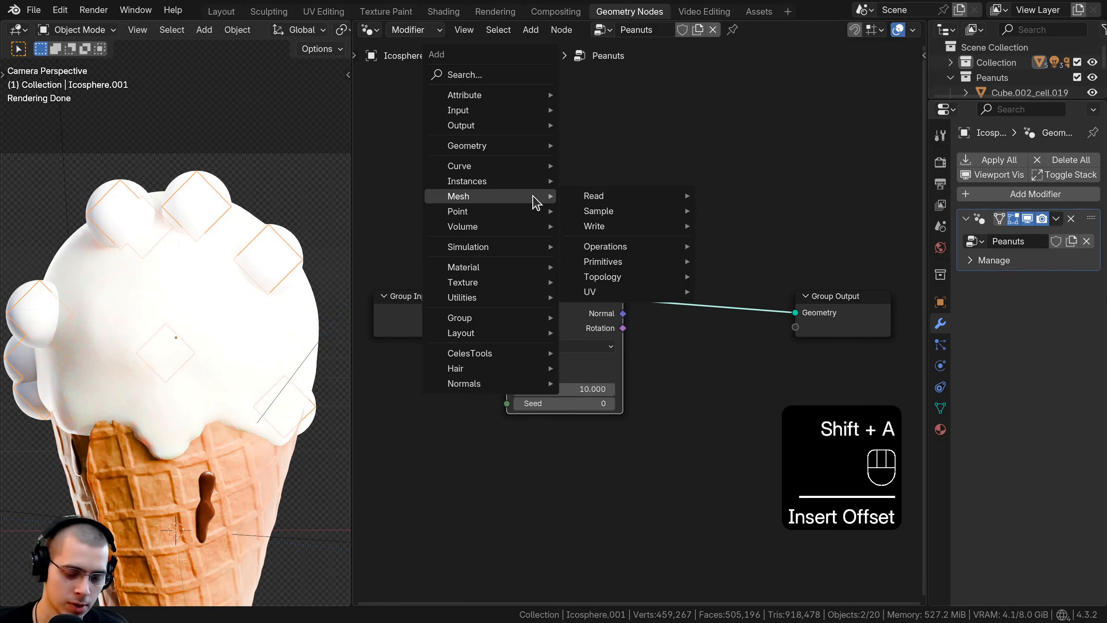
pyautogui.write('isninst')
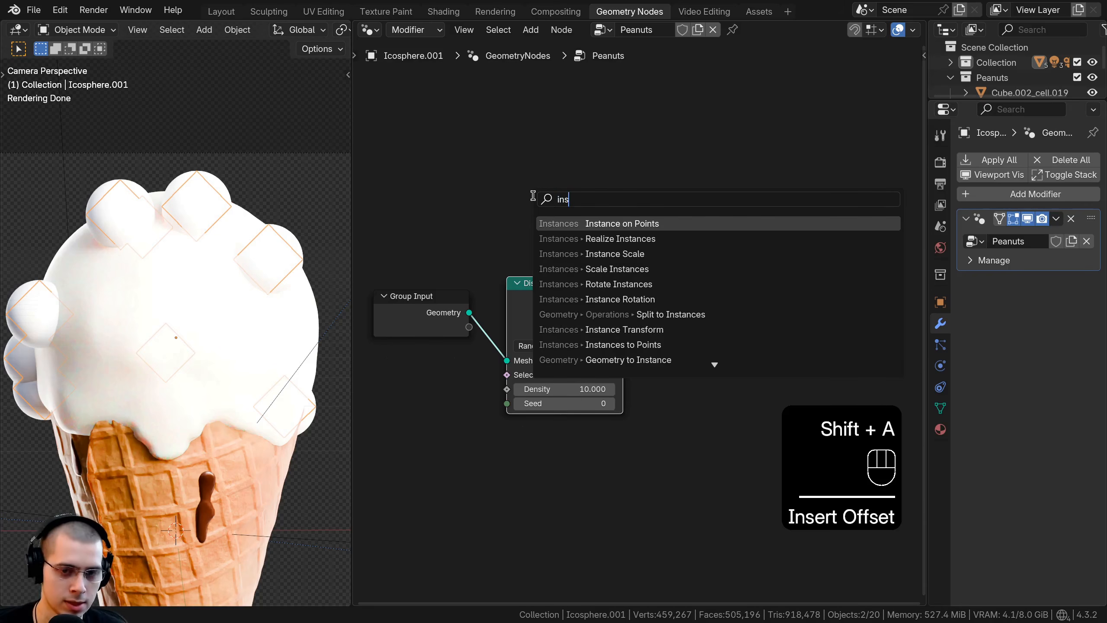
pyautogui.click(608, 224)
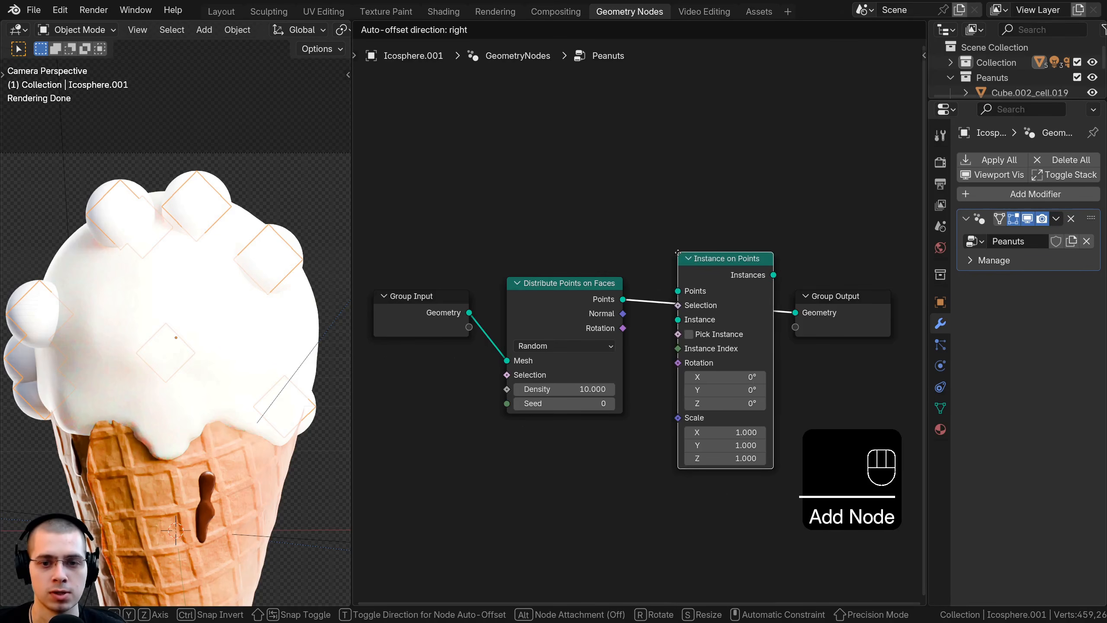
# Step: Add a Collection Info node and link its Instances output to the Instance input of Instance on Points
pyautogui.hotkey('shift', 'a')
pyautogui.moveTo(609, 146)
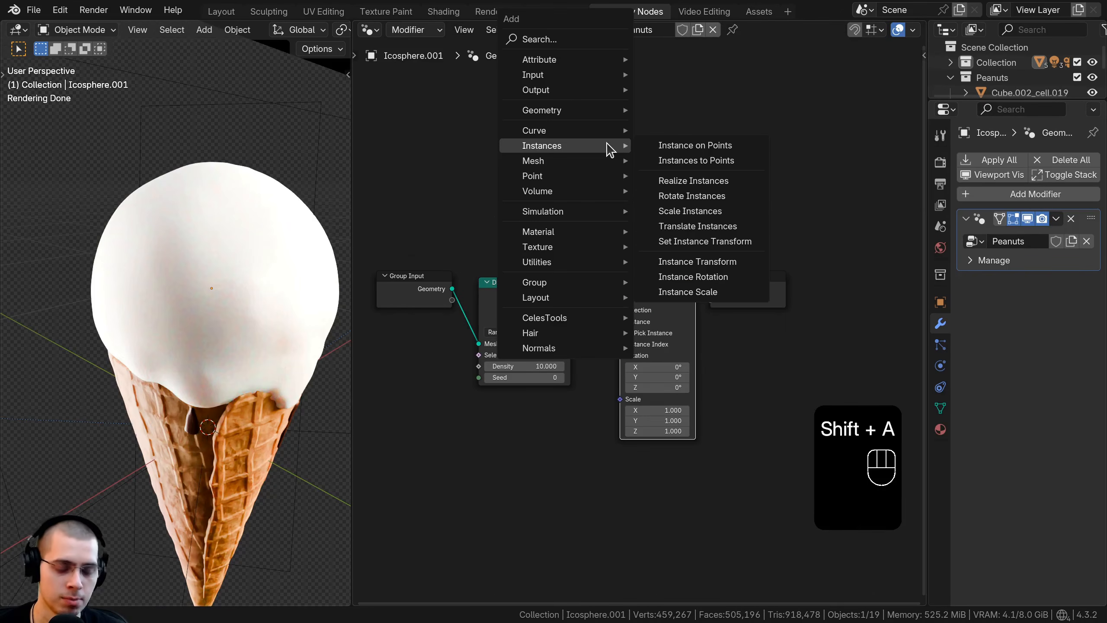
pyautogui.write('coll')
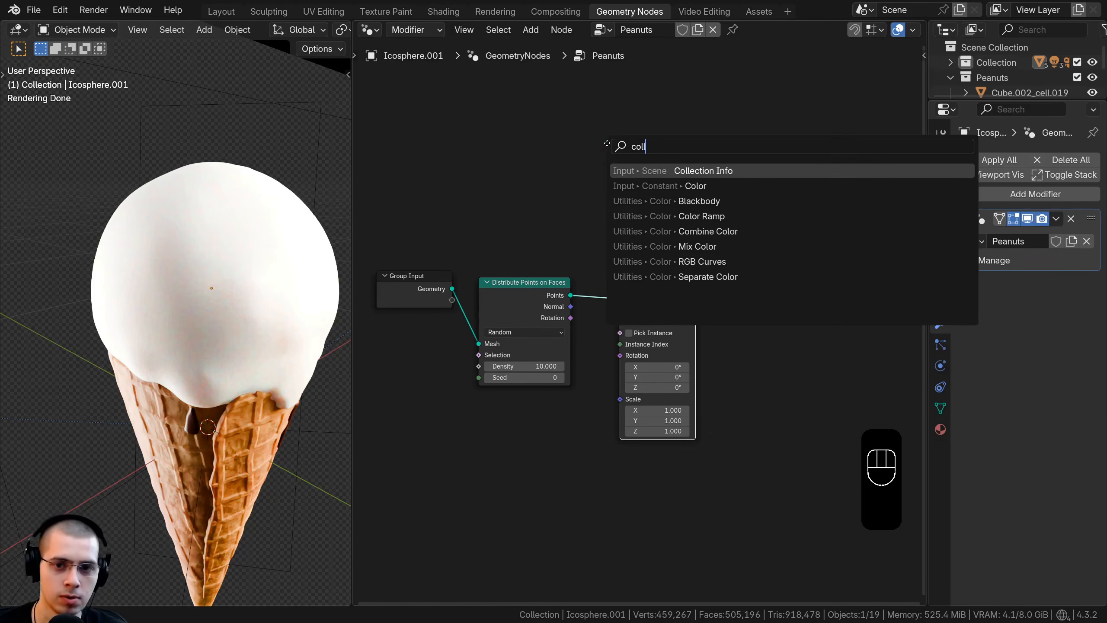
pyautogui.press('Return')
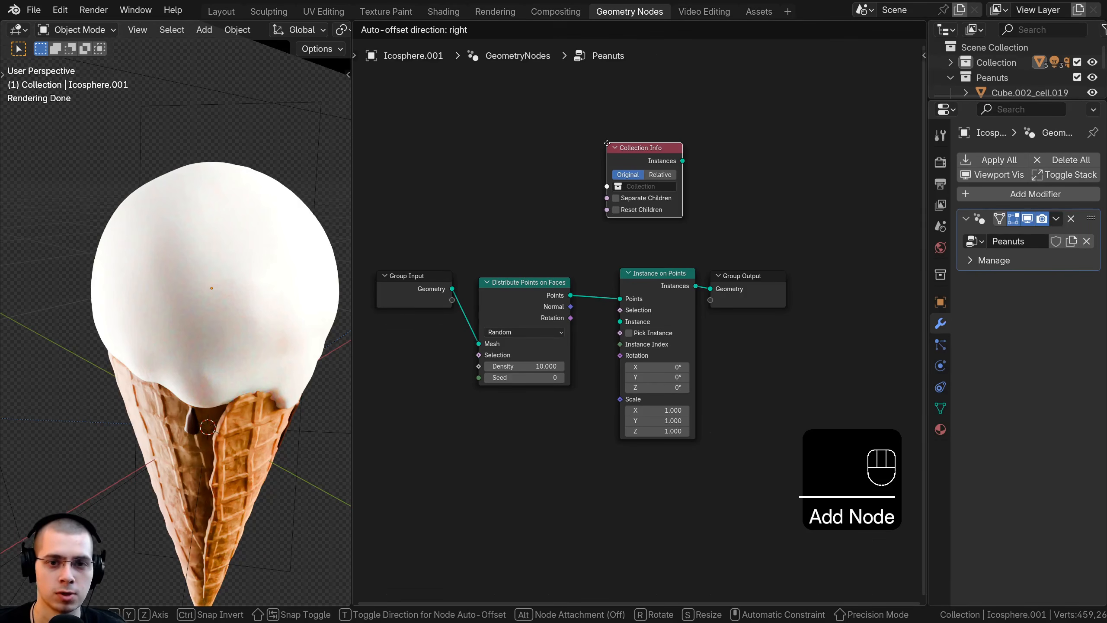
pyautogui.click(575, 247)
pyautogui.scroll(2, 567, 224)
pyautogui.moveTo(545, 173); pyautogui.dragTo(532, 170)
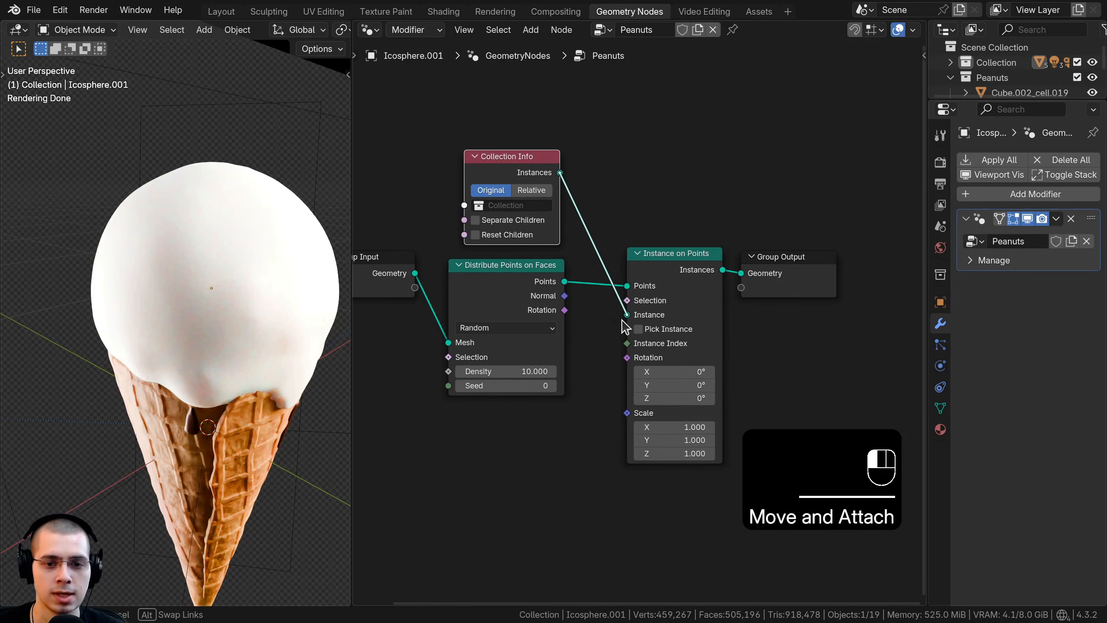
pyautogui.moveTo(623, 327); pyautogui.dragTo(625, 317)
pyautogui.scroll(2, 507, 273)
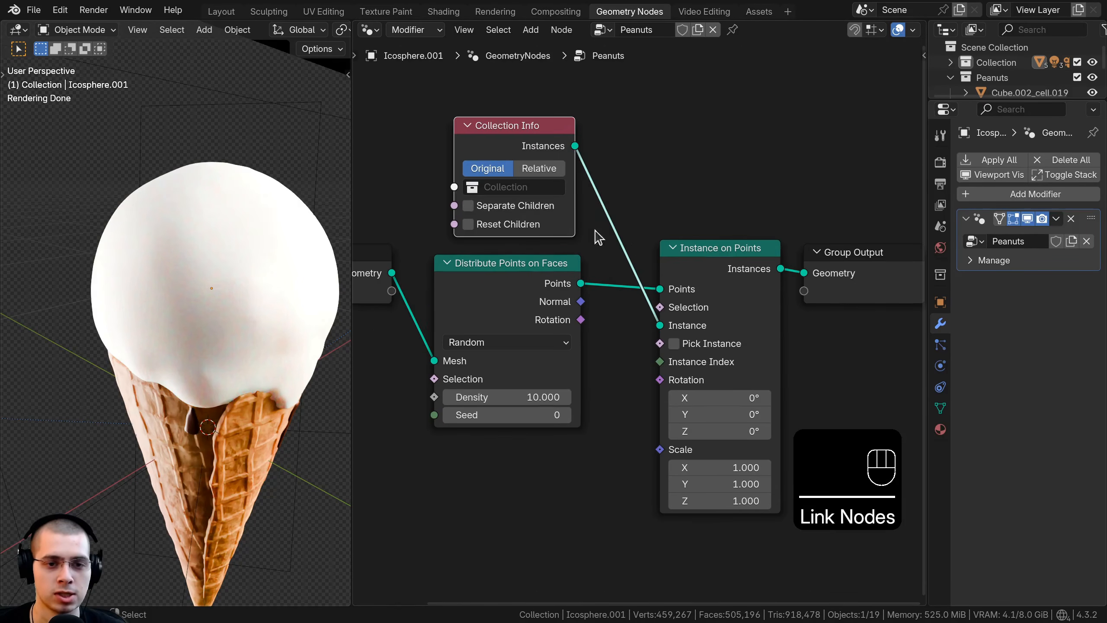
# Step: Assign the Peanuts collection to the Collection Info node and check the instances around the cone
pyautogui.click(502, 188)
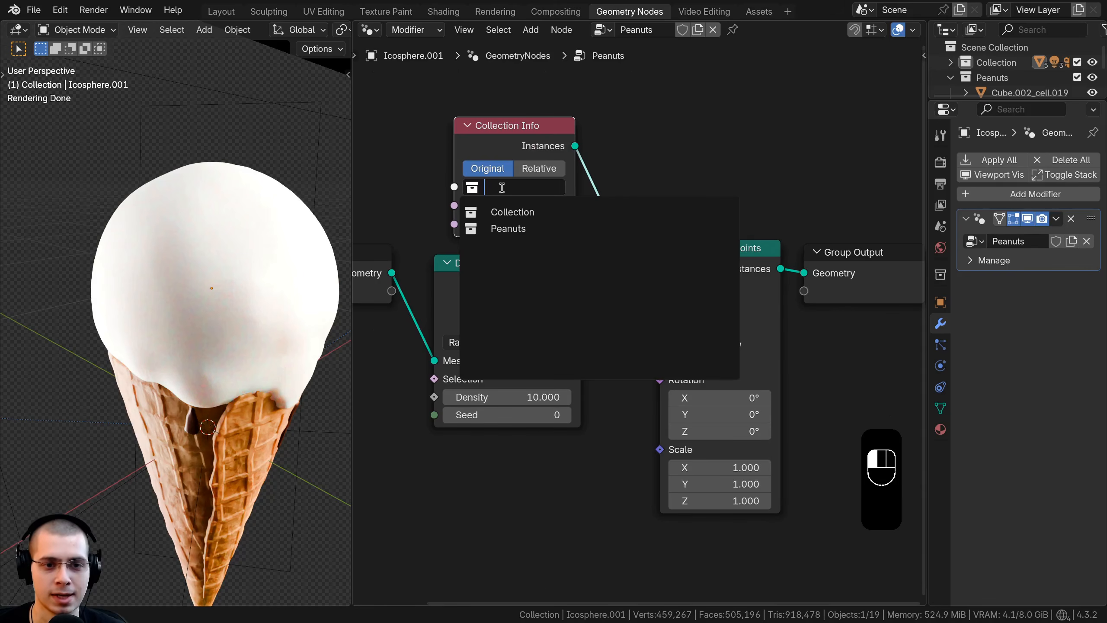
pyautogui.click(488, 229)
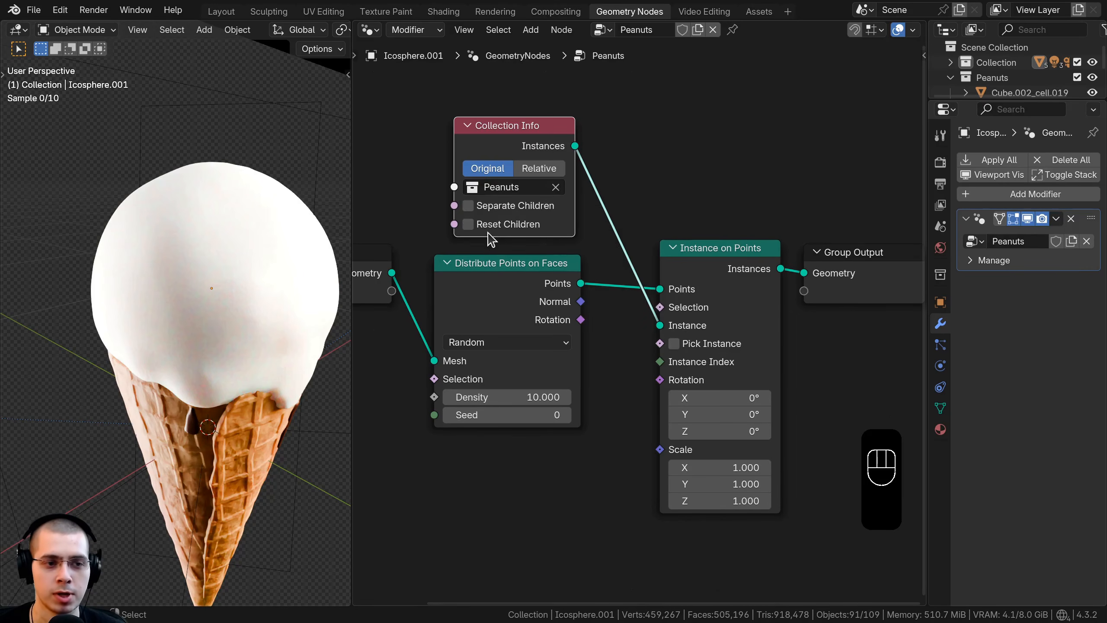
pyautogui.scroll(-6, 188, 269)
pyautogui.moveTo(167, 279); pyautogui.dragTo(164, 292, button='middle')
pyautogui.scroll(-5, 164, 291)
pyautogui.scroll(7, 163, 291)
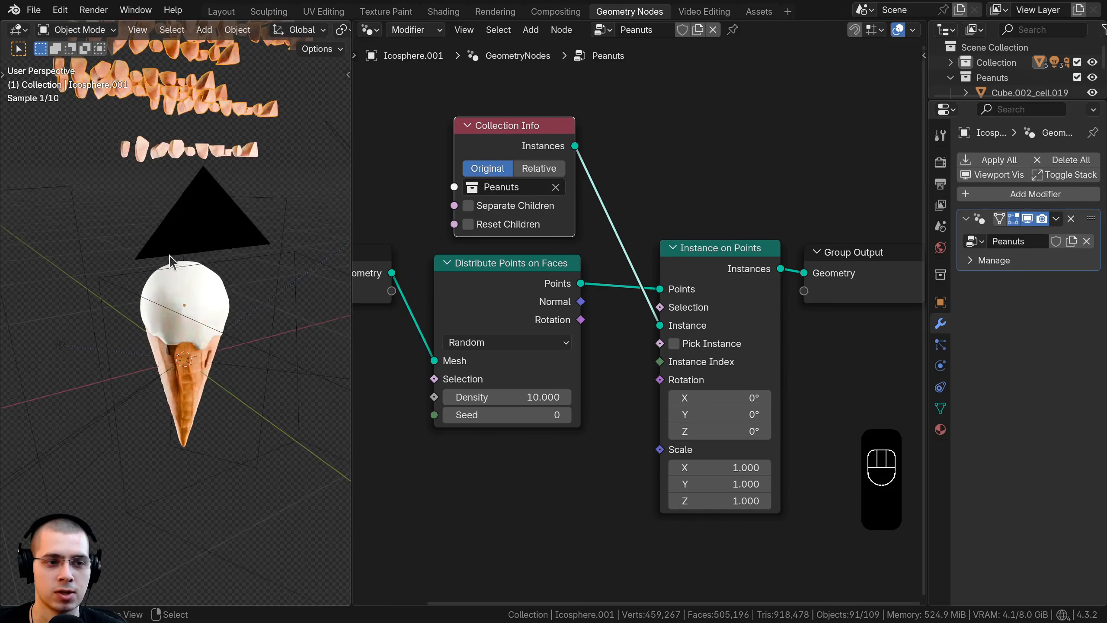
# Step: Enable Separate Children and Reset Children on the Collection Info node so the fragments become separate instances on the coating
pyautogui.scroll(-3, 161, 229)
pyautogui.keyDown('shift'); pyautogui.moveTo(162, 227); pyautogui.dragTo(173, 248, button='middle'); pyautogui.keyUp('shift')
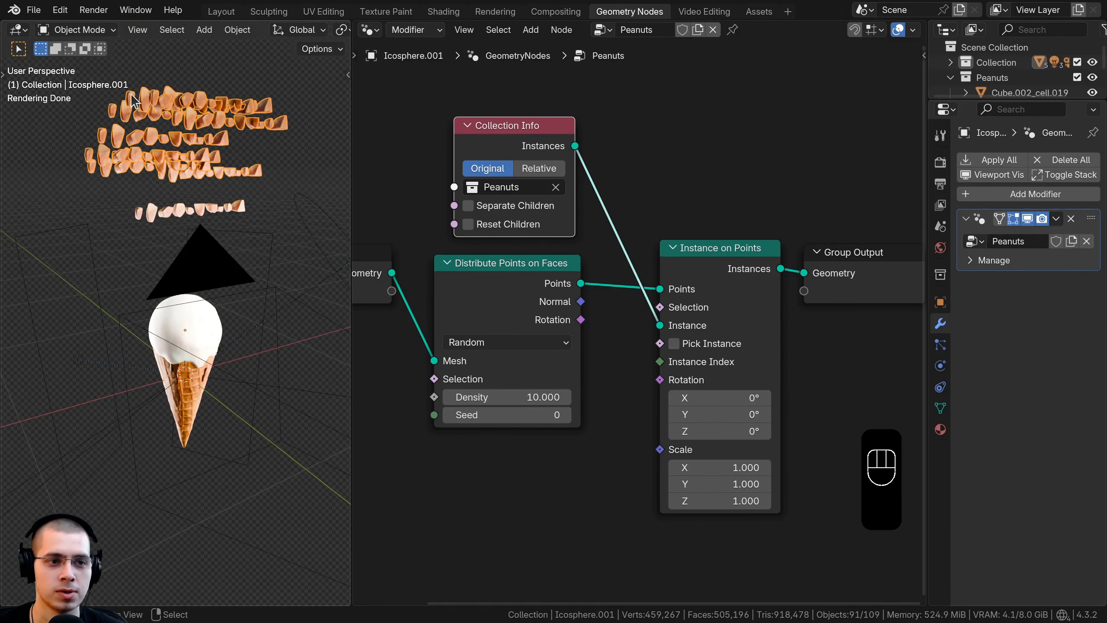
pyautogui.moveTo(226, 125); pyautogui.dragTo(111, 124, button='middle')
pyautogui.keyDown('shift'); pyautogui.moveTo(139, 175); pyautogui.dragTo(131, 167, button='middle'); pyautogui.keyUp('shift')
pyautogui.scroll(1, 131, 188)
pyautogui.scroll(1, 131, 167)
pyautogui.scroll(2, 161, 168)
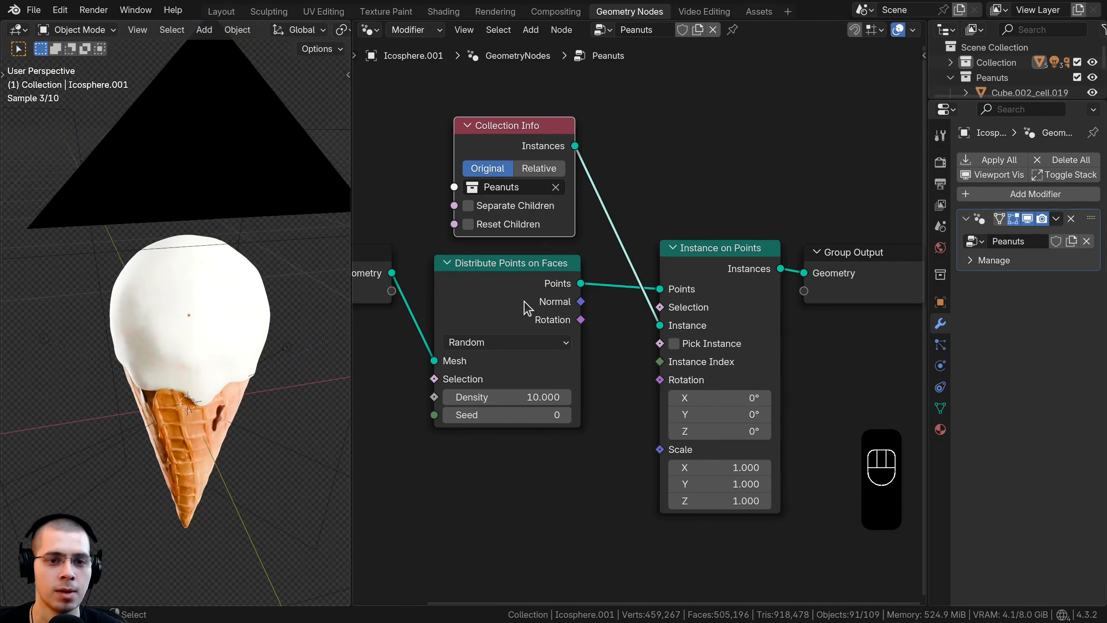
pyautogui.moveTo(416, 262); pyautogui.dragTo(430, 258, button='middle')
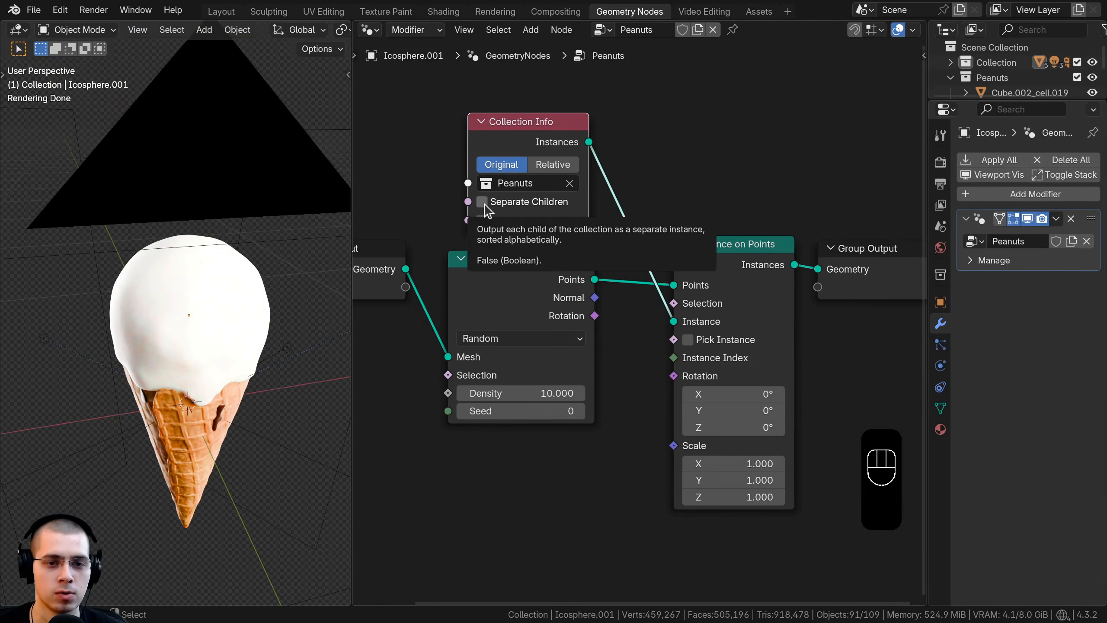
pyautogui.click(482, 203)
pyautogui.click(483, 220)
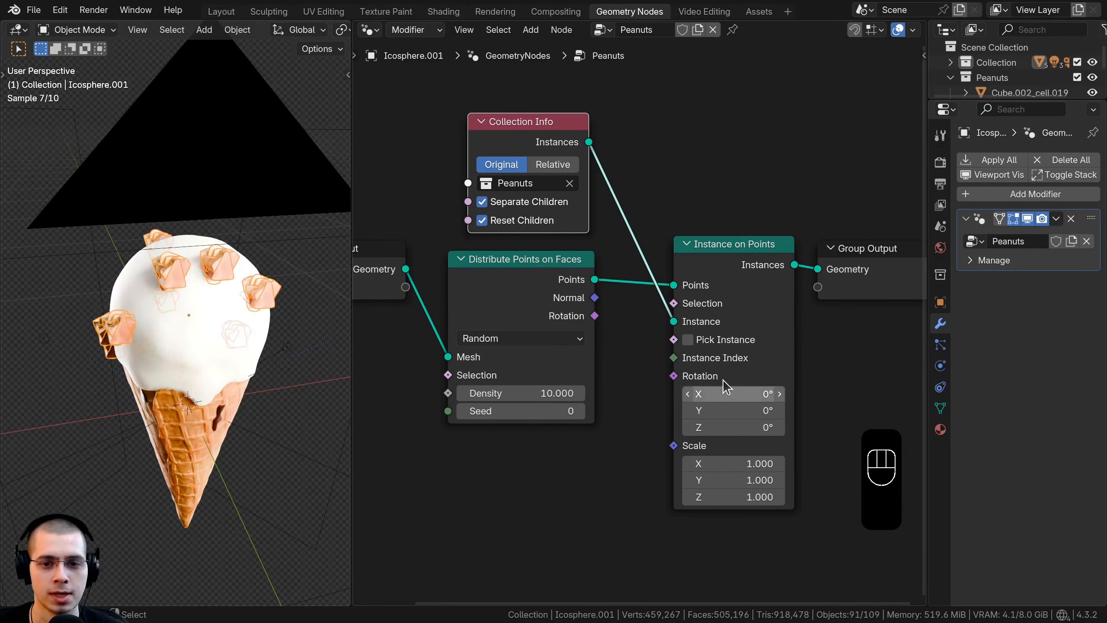
# Step: Enable Pick Instance on the Instance on Points node and look at the cone through the camera
pyautogui.click(688, 340)
pyautogui.scroll(5, 212, 343)
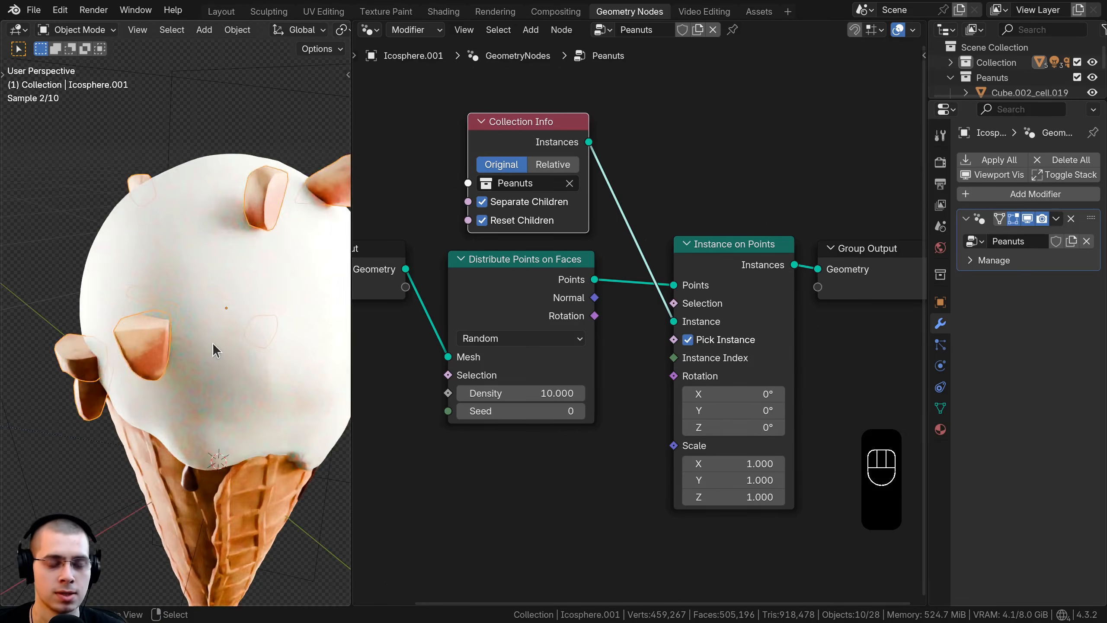
pyautogui.scroll(-3, 187, 333)
pyautogui.press('KP_0')
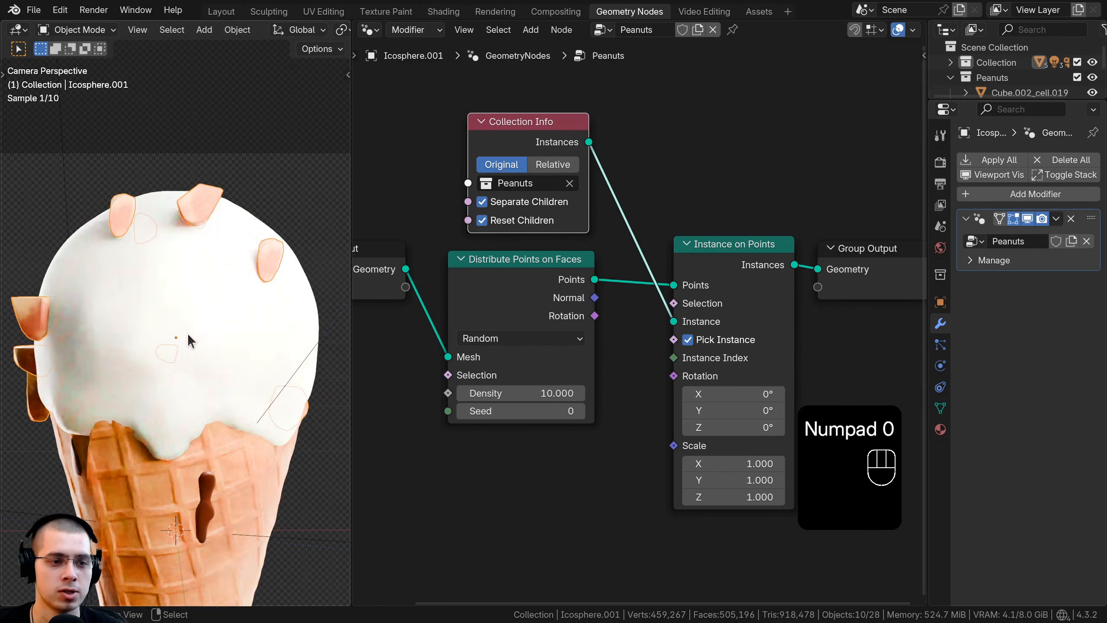
pyautogui.scroll(-1, 438, 369)
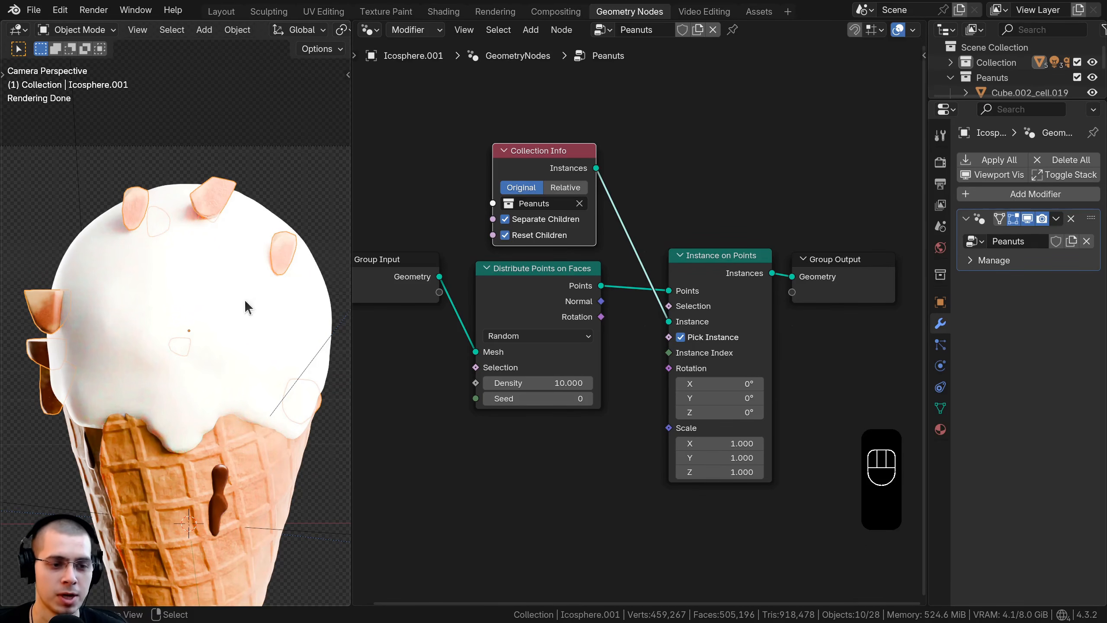
# Step: Insert a Join Geometry node before Group Output and link the Group Input geometry into it alongside the peanut instances
pyautogui.scroll(-2, 759, 364)
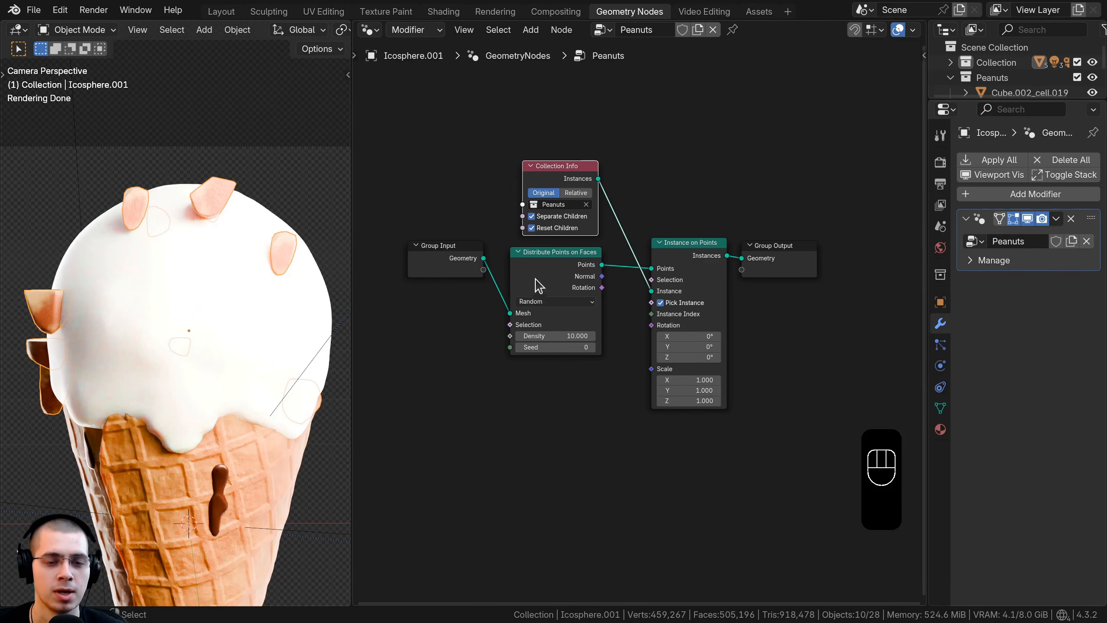
pyautogui.click(485, 257)
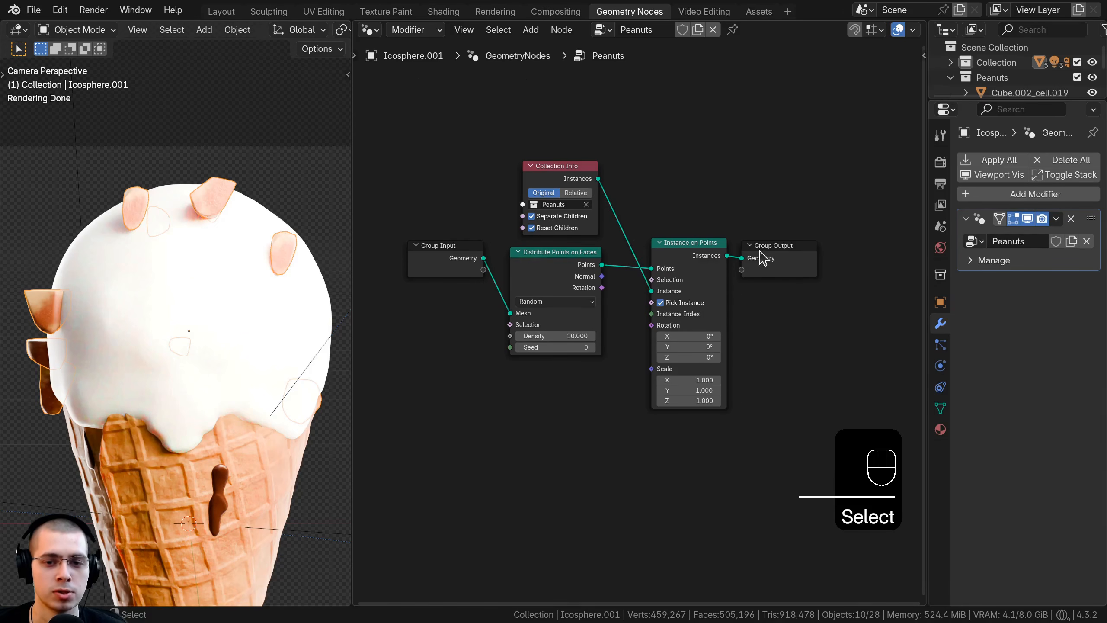
pyautogui.moveTo(800, 253); pyautogui.dragTo(828, 254)
pyautogui.hotkey('shift', 'a')
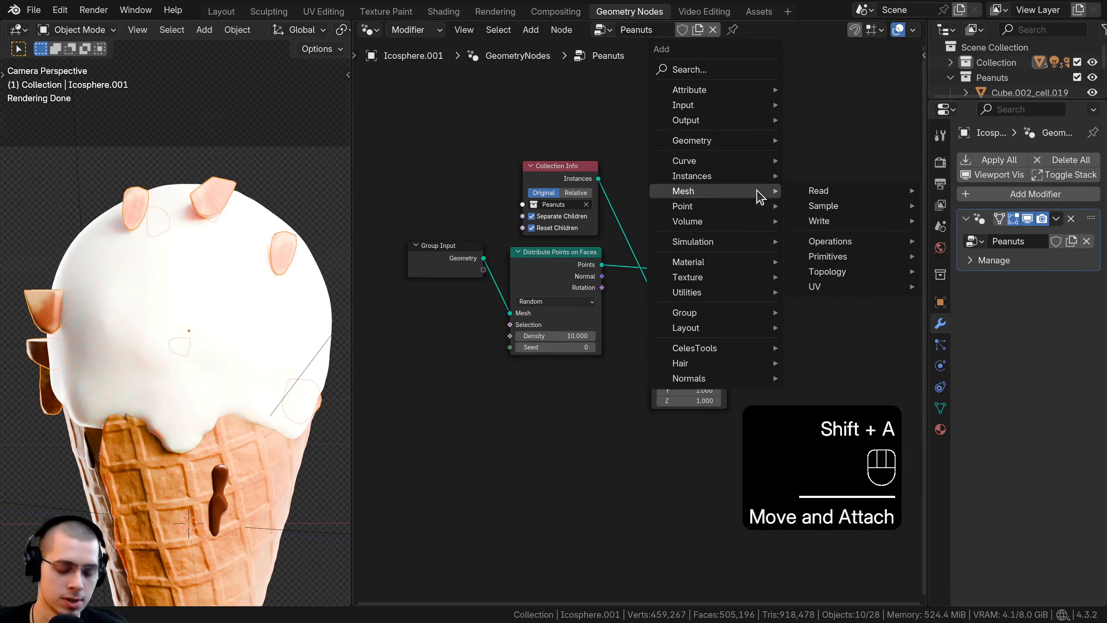
pyautogui.write('join')
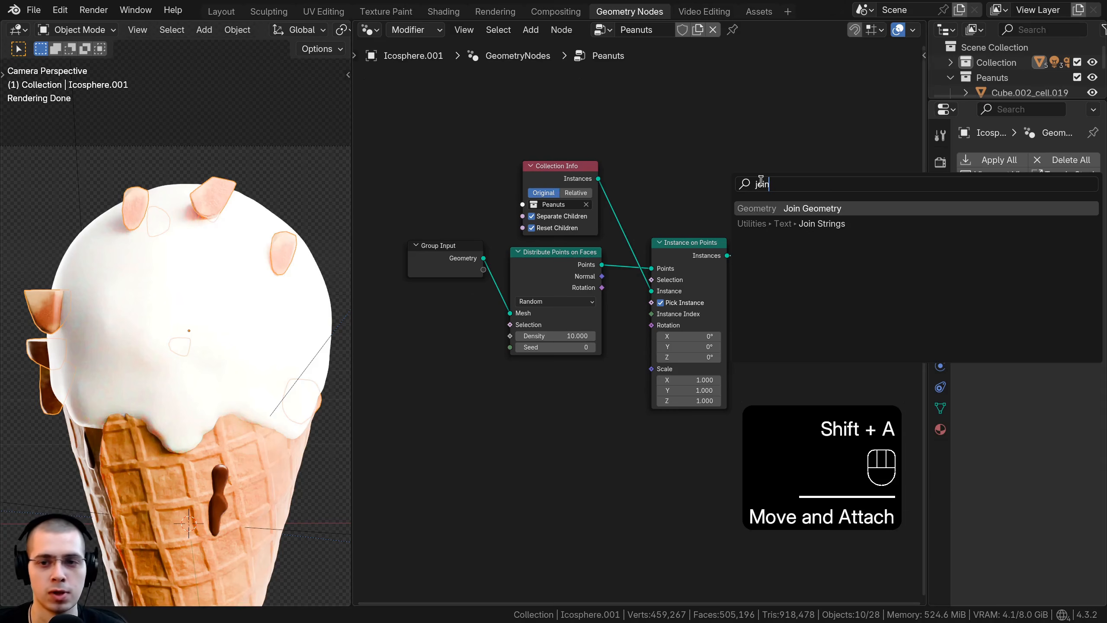
pyautogui.click(774, 209)
pyautogui.click(760, 250)
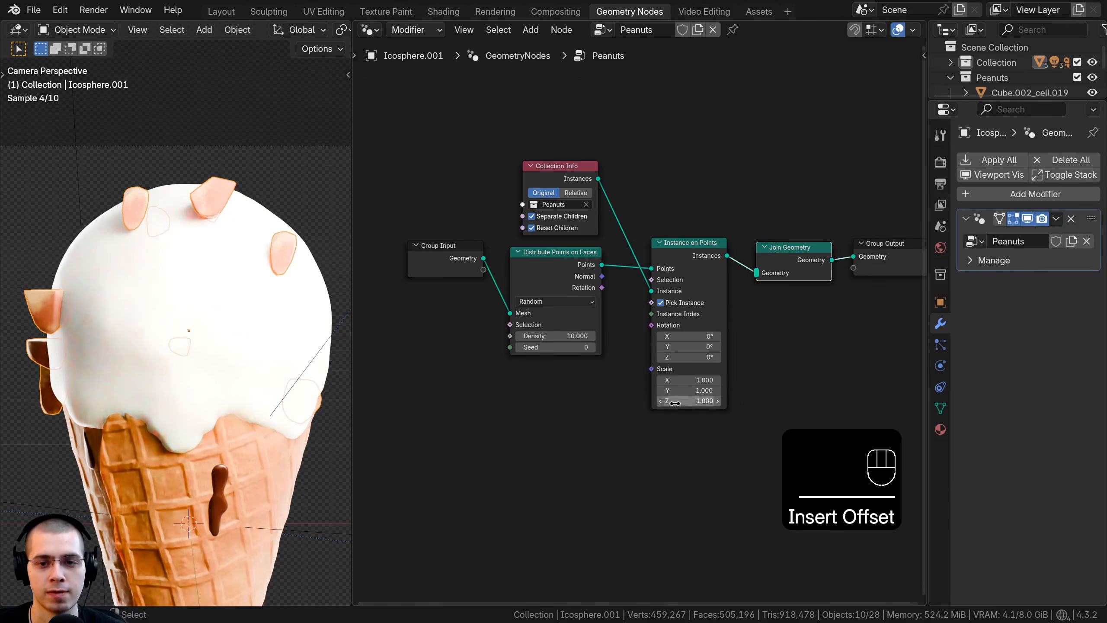
pyautogui.moveTo(483, 258); pyautogui.dragTo(757, 272)
# Step: Rearrange the nodes so the distribution and instancing nodes sit below the main geometry link, with Collection Info between them
pyautogui.moveTo(756, 455); pyautogui.dragTo(562, 288)
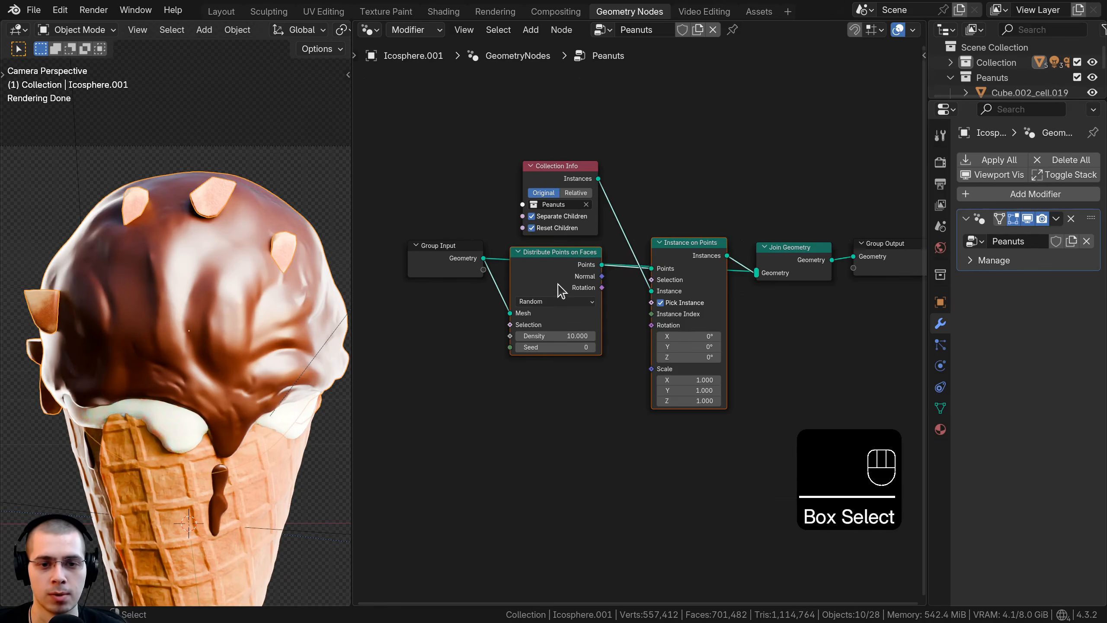
pyautogui.press('g')
pyautogui.click(562, 263)
pyautogui.click(564, 170)
pyautogui.press('g')
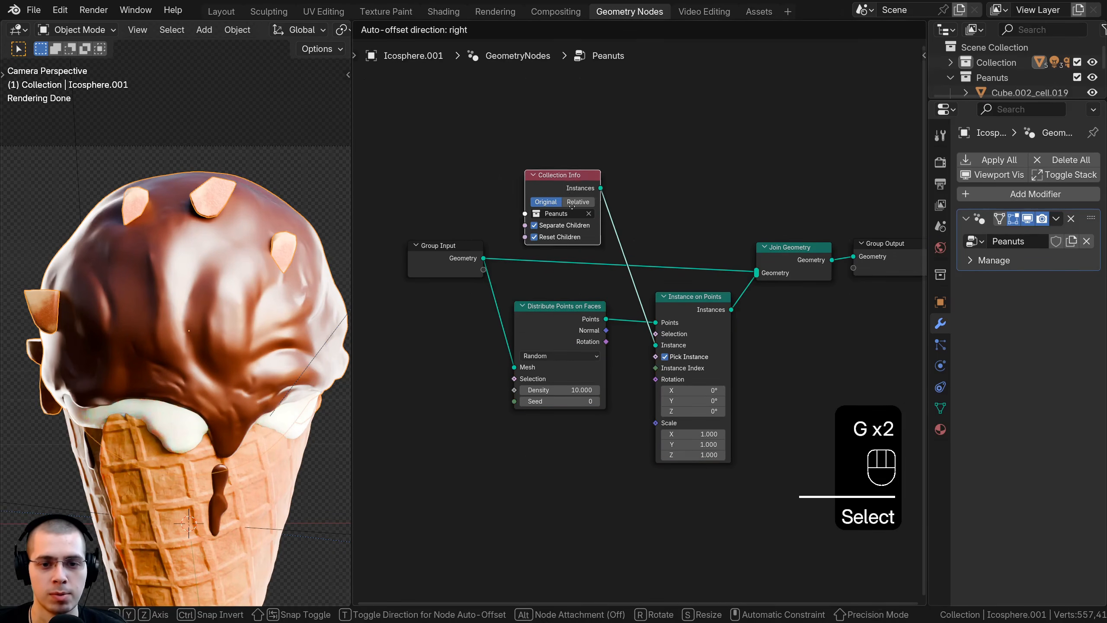
pyautogui.click(562, 330)
pyautogui.press('g')
pyautogui.click(519, 326)
pyautogui.click(471, 268)
pyautogui.press('g')
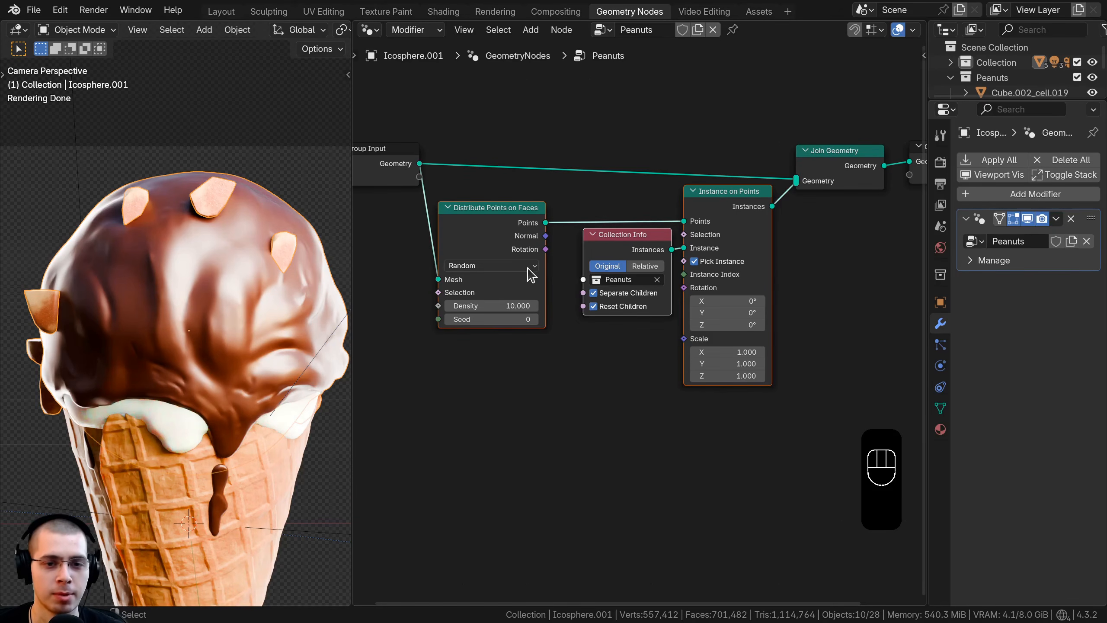
pyautogui.moveTo(665, 296); pyautogui.dragTo(667, 295, button='middle')
# Step: Switch Distribute Points on Faces to Poisson Disk with Density Max 192.2 and Distance Min 0.006 m
pyautogui.scroll(3, 667, 301)
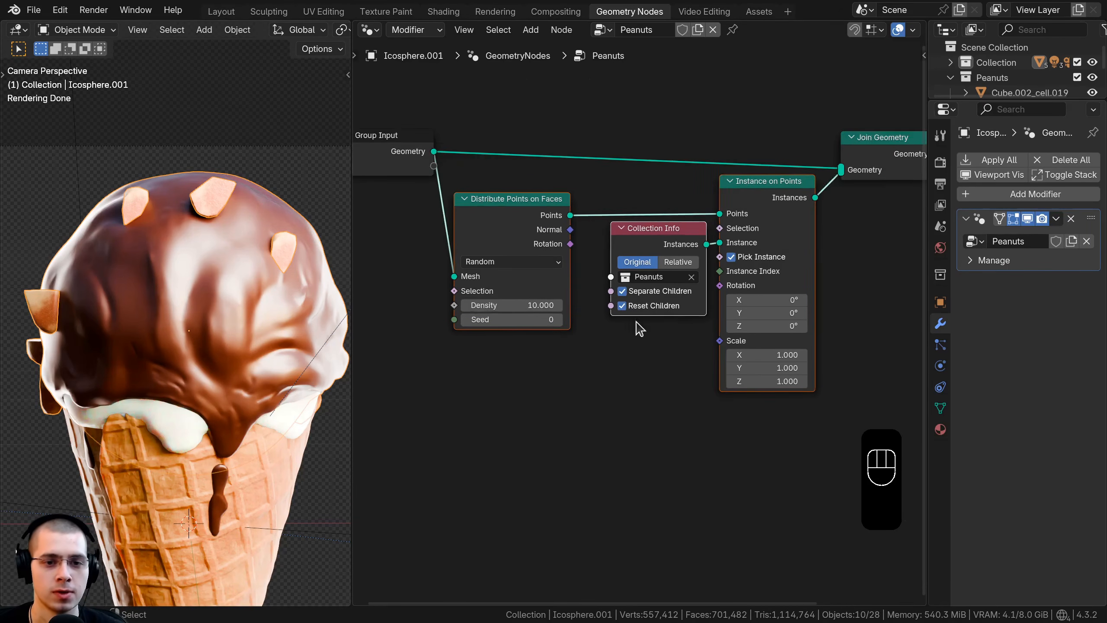
pyautogui.click(493, 247)
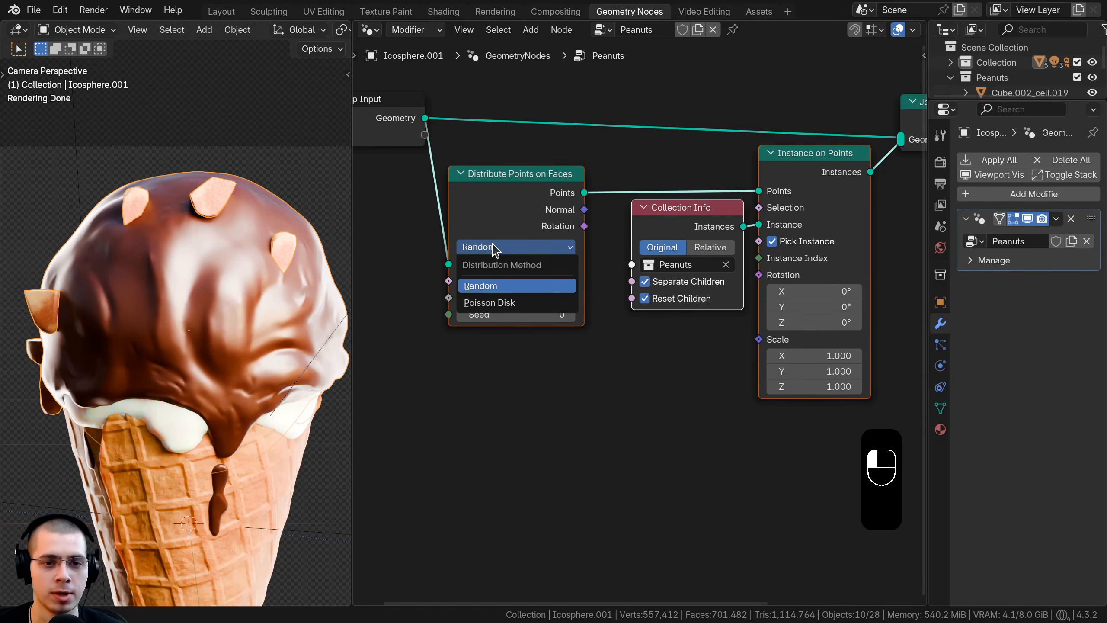
pyautogui.click(492, 303)
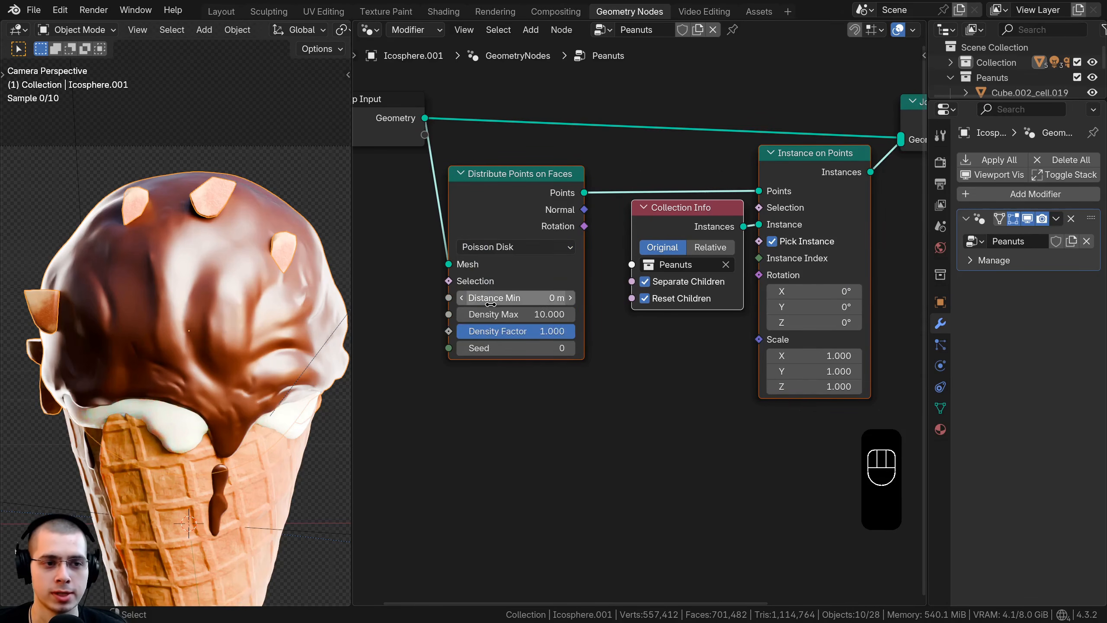
pyautogui.scroll(2, 486, 414)
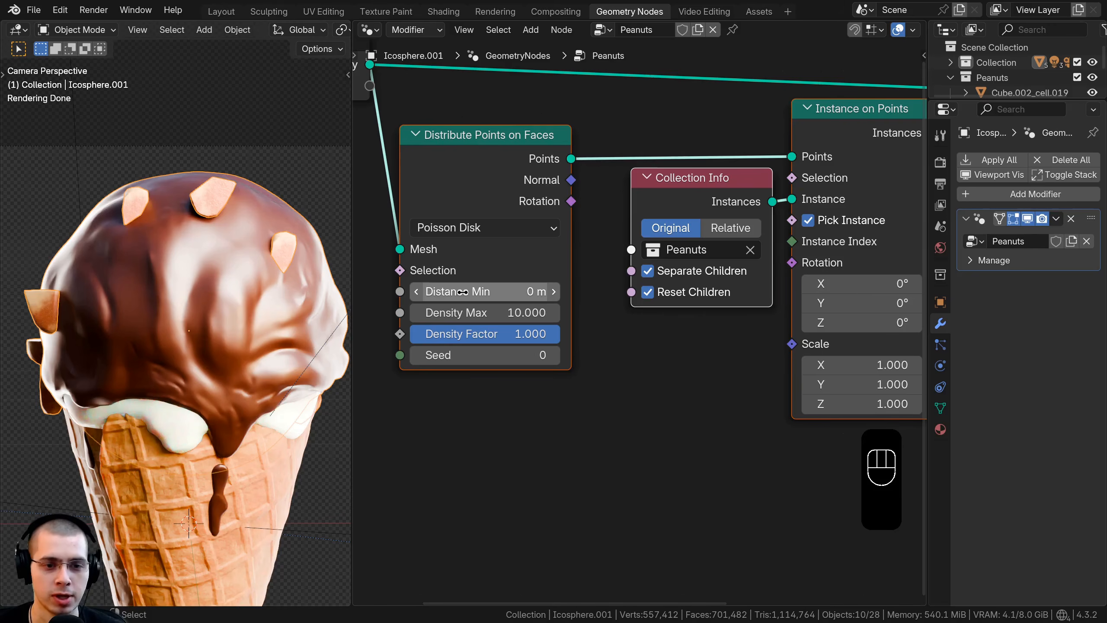
pyautogui.moveTo(462, 312); pyautogui.dragTo(102, 189)
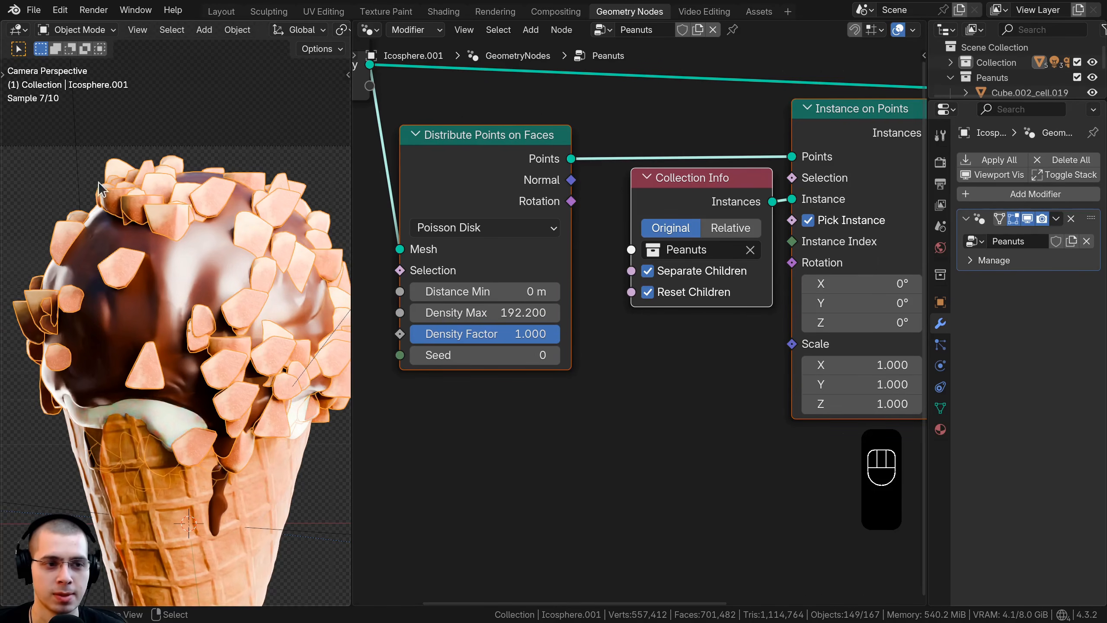
pyautogui.keyDown('shift'); pyautogui.moveTo(484, 291); pyautogui.dragTo(515, 292); pyautogui.keyUp('shift')
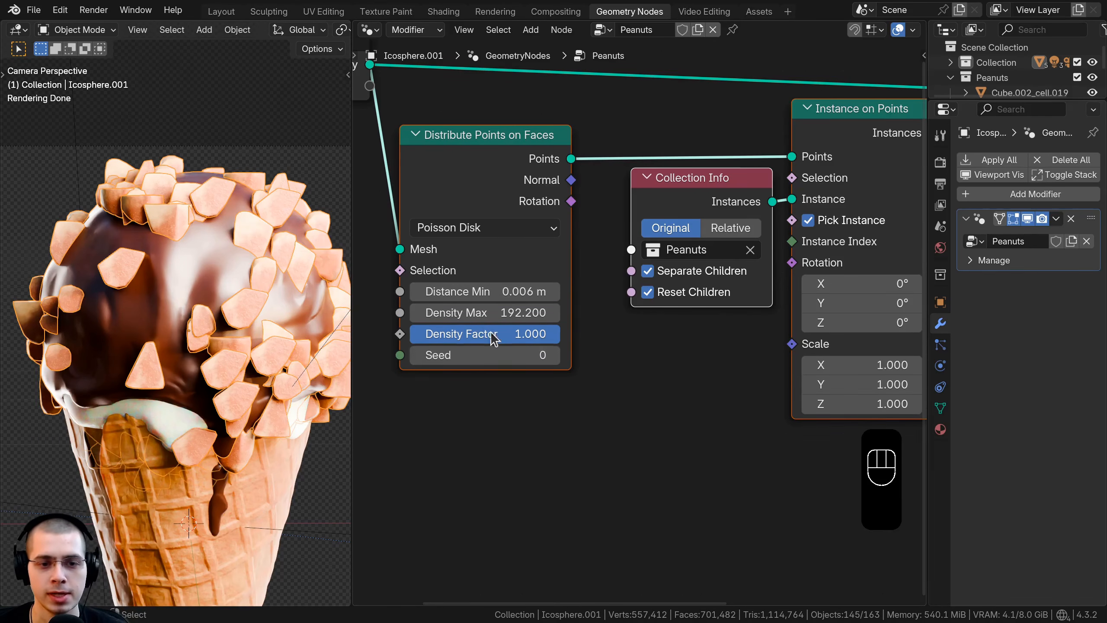
# Step: Set the point distribution's Density Max to 9000 and check the peanut coverage on the scoop
pyautogui.moveTo(487, 312); pyautogui.dragTo(487, 312)
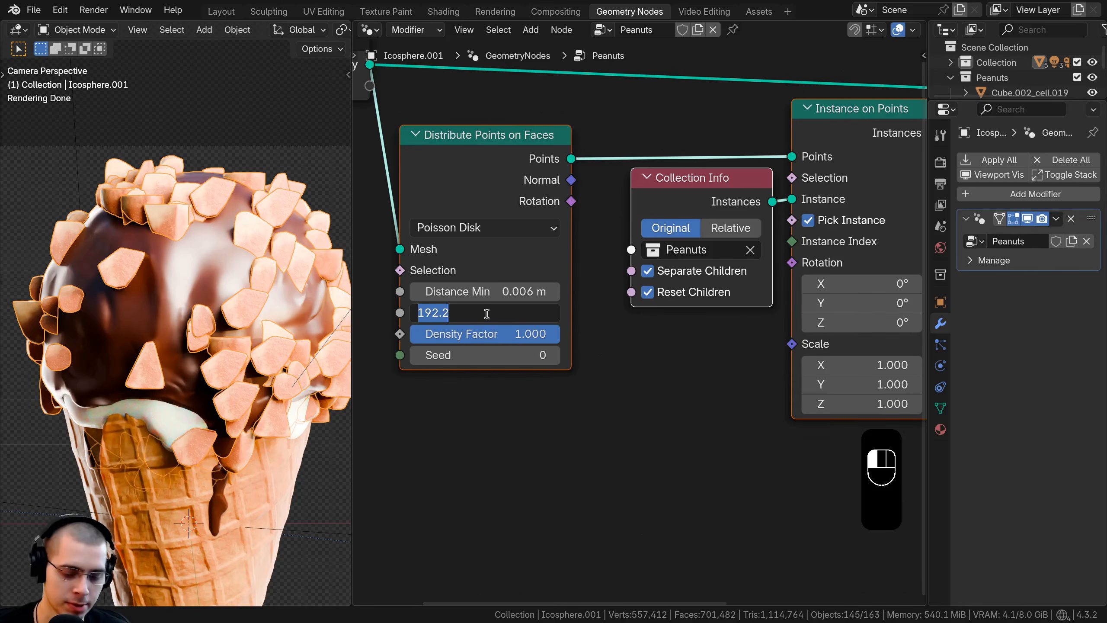
pyautogui.write('9000')
pyautogui.press('Return')
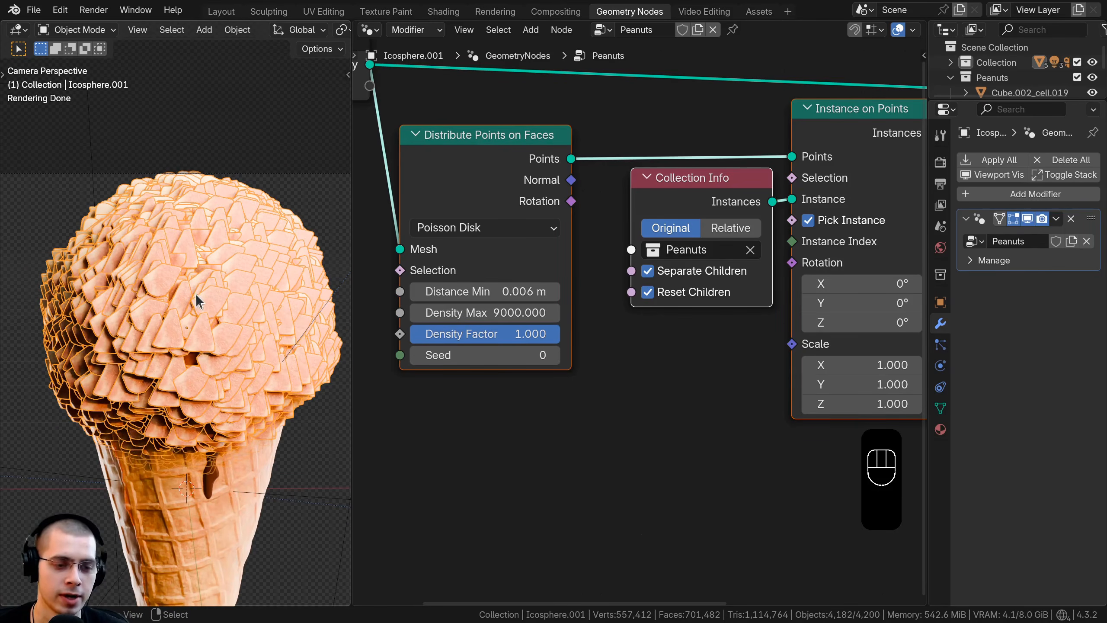
pyautogui.scroll(2, 174, 310)
pyautogui.scroll(-2, 641, 335)
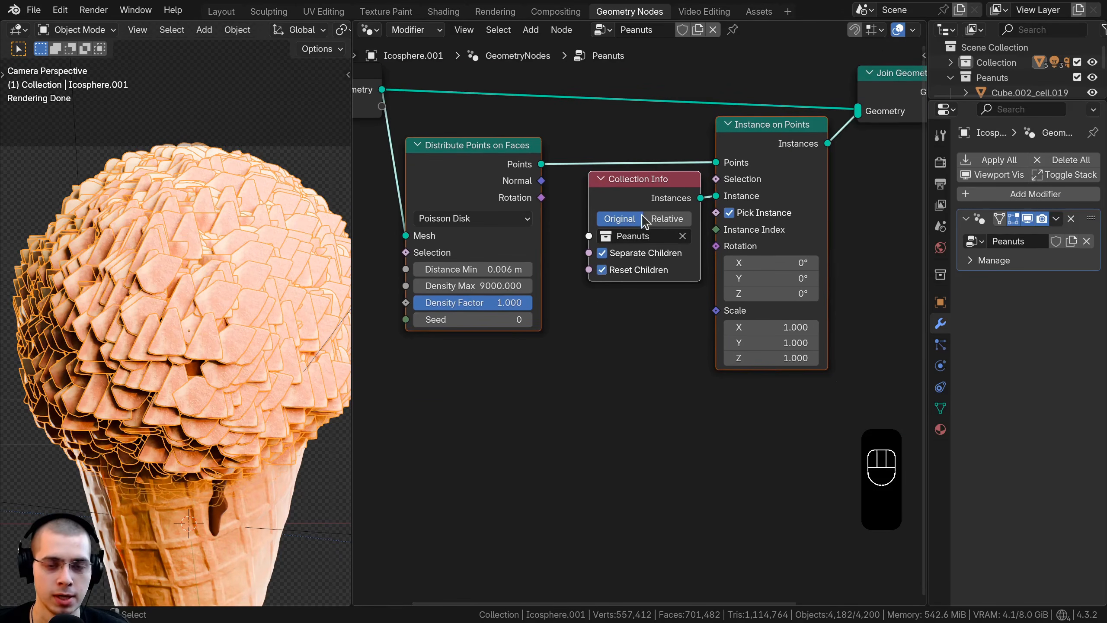
# Step: Add a Random Value node below Collection Info and link its Value output to the Scale of Instance on Points
pyautogui.hotkey('shift', 'a')
pyautogui.moveTo(582, 146)
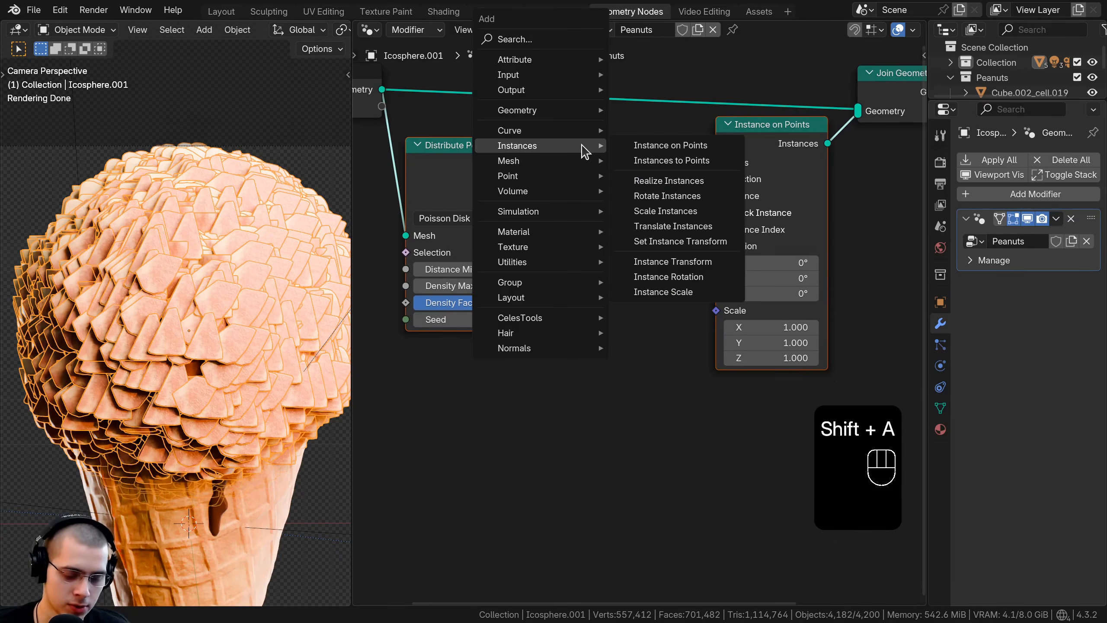
pyautogui.write('ran')
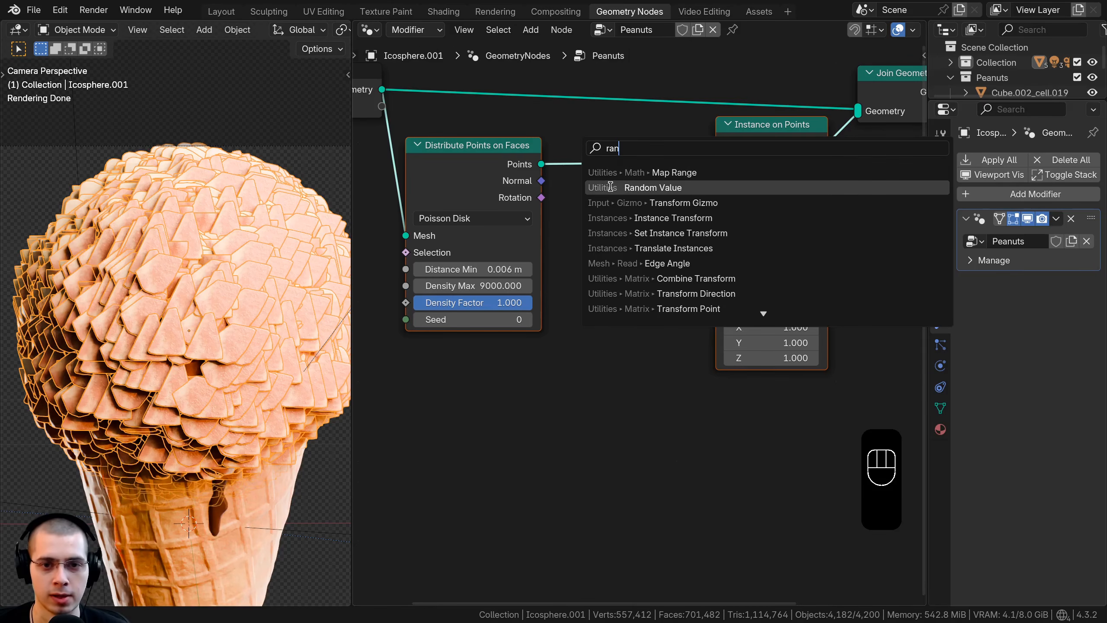
pyautogui.click(611, 186)
pyautogui.click(555, 347)
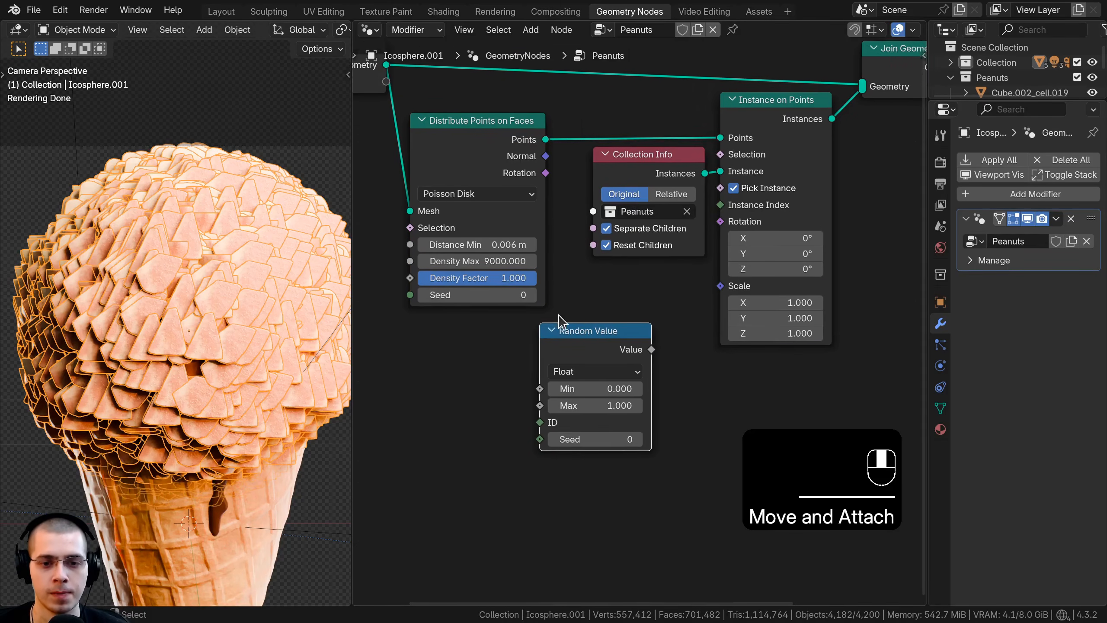
pyautogui.scroll(1, 639, 327)
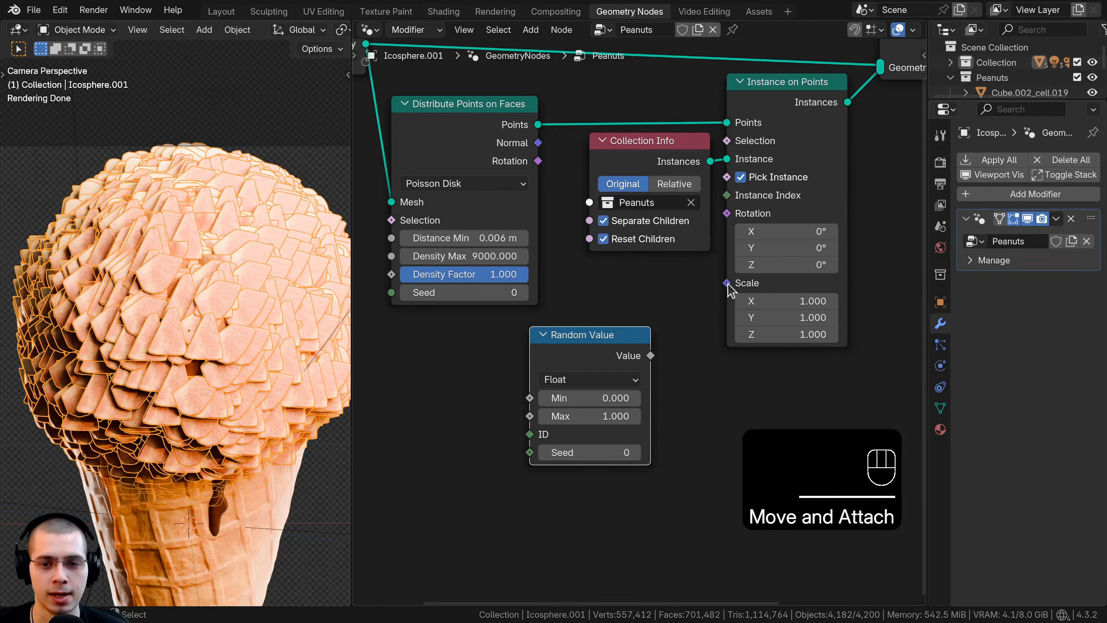
pyautogui.click(653, 361)
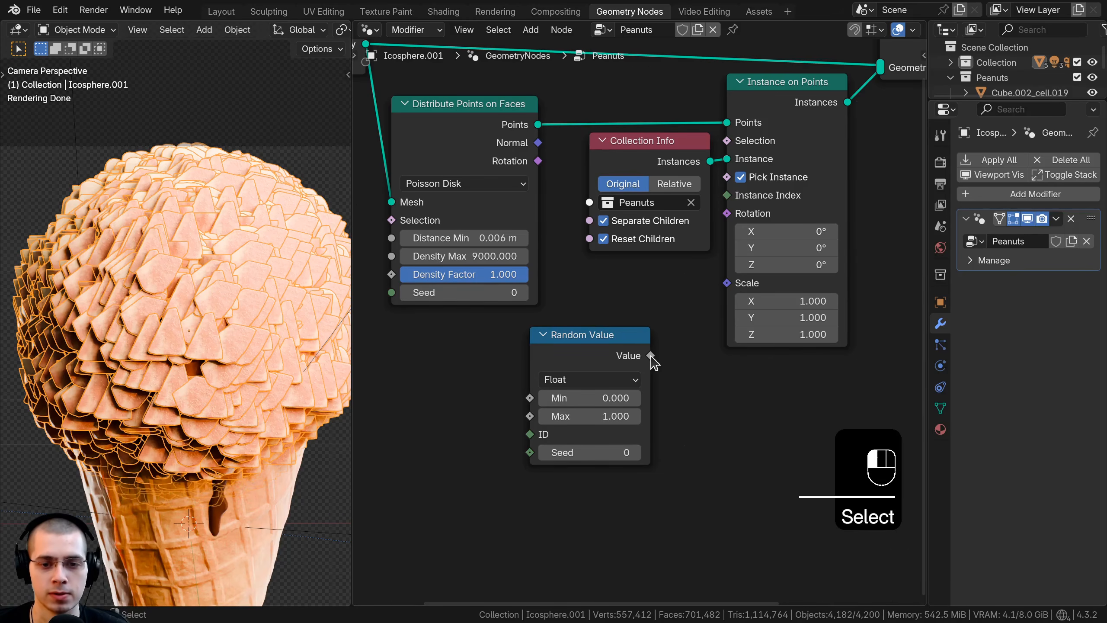
pyautogui.moveTo(652, 357); pyautogui.dragTo(727, 284)
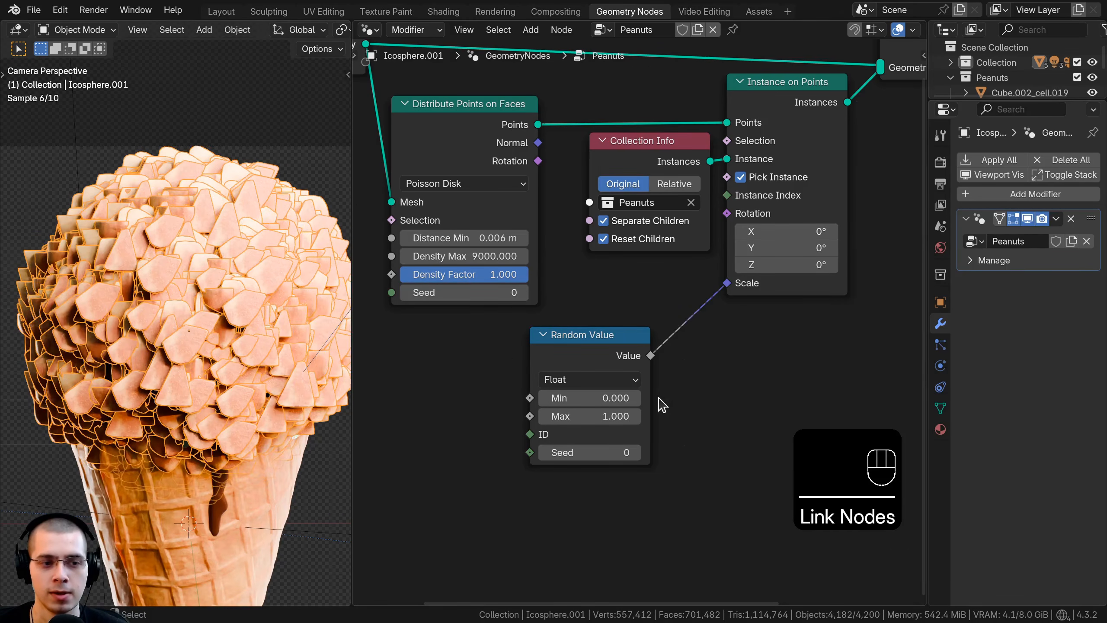
# Step: Set the Random Value node's range to Min 0.2 and Max 0.5 and move it nearer the Scale input
pyautogui.scroll(3, 628, 340)
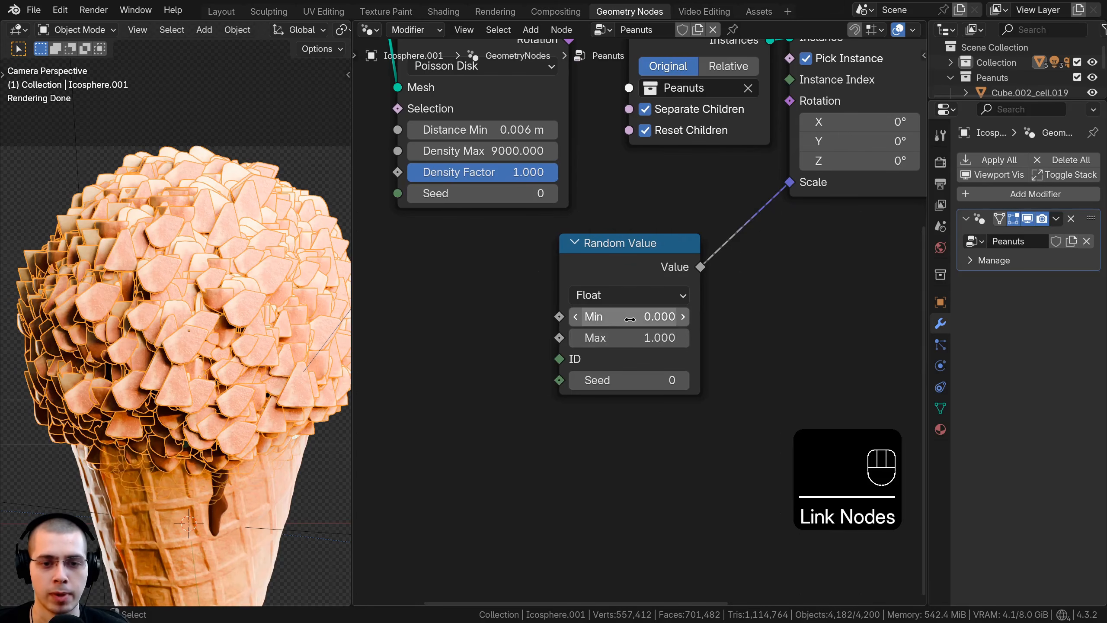
pyautogui.click(576, 338)
pyautogui.click(575, 338)
pyautogui.click(576, 338)
pyautogui.click(575, 338)
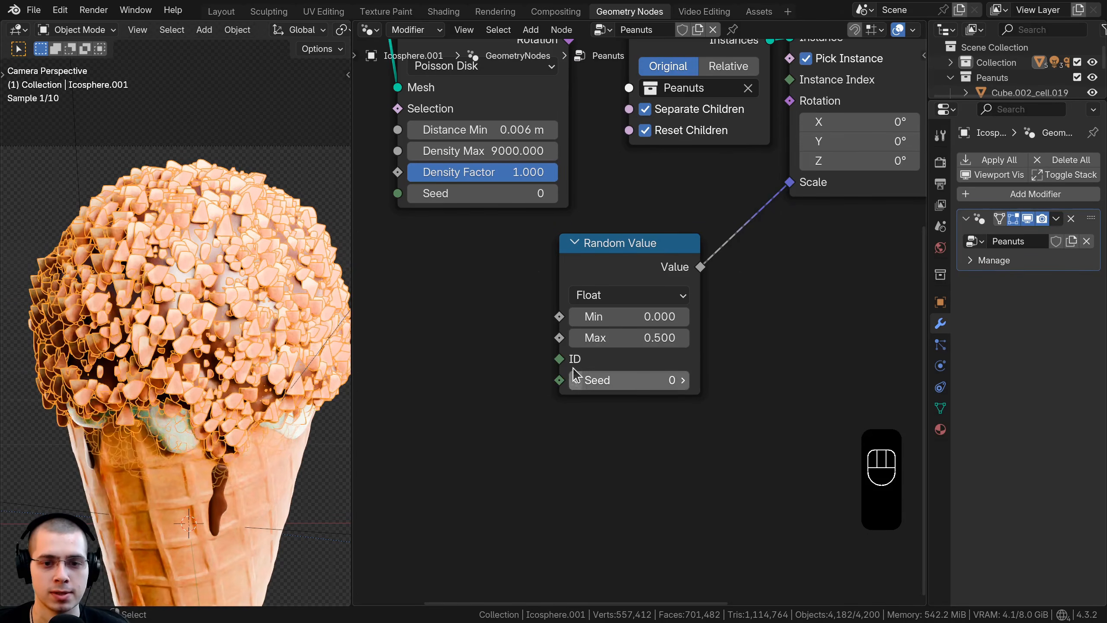
pyautogui.moveTo(610, 279); pyautogui.dragTo(633, 246, button='middle')
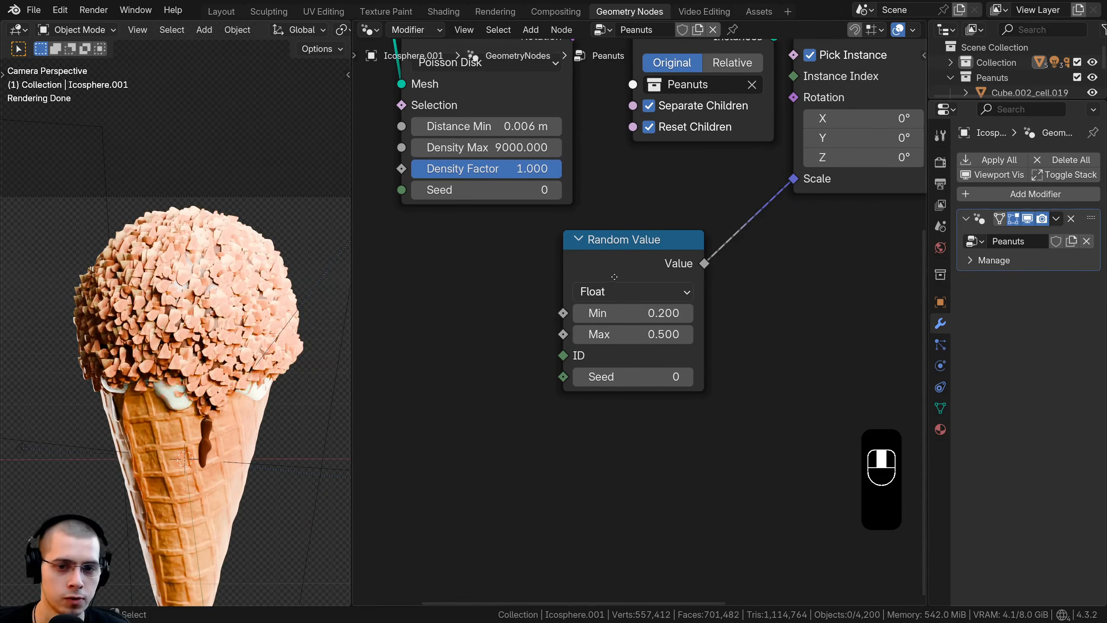
pyautogui.scroll(2, 633, 246)
pyautogui.moveTo(668, 212); pyautogui.dragTo(707, 185)
# Step: Examine the size variation and coverage of the scattered peanuts around the scoop from close up and from a distance
pyautogui.scroll(-1, 682, 272)
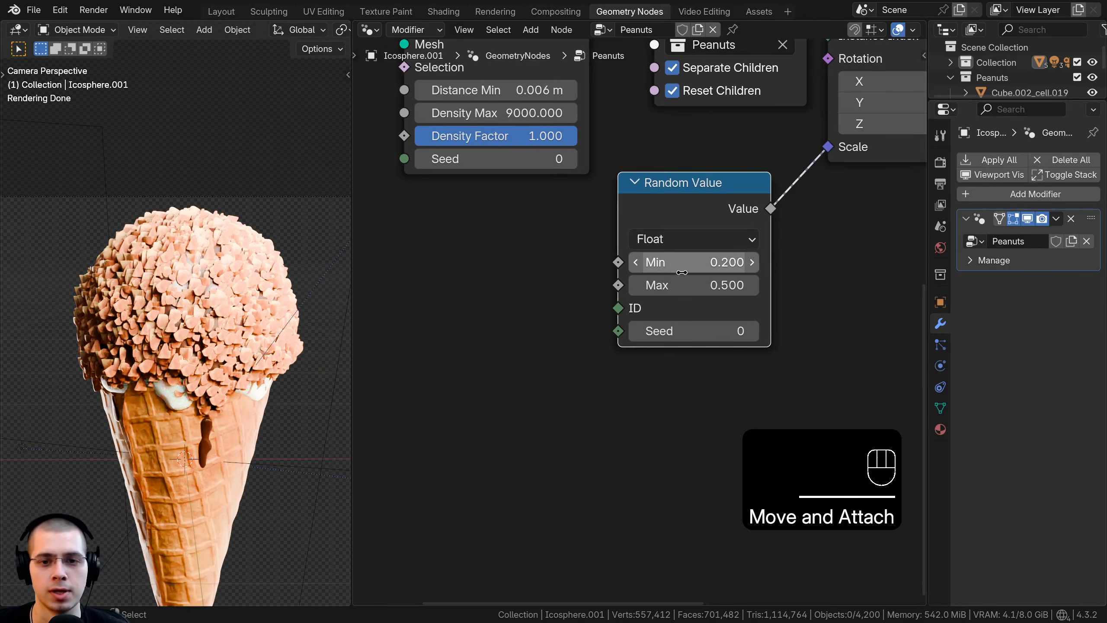
pyautogui.scroll(2, 689, 262)
pyautogui.moveTo(149, 241); pyautogui.dragTo(169, 321, button='middle')
pyautogui.scroll(5, 172, 301)
pyautogui.scroll(6, 169, 321)
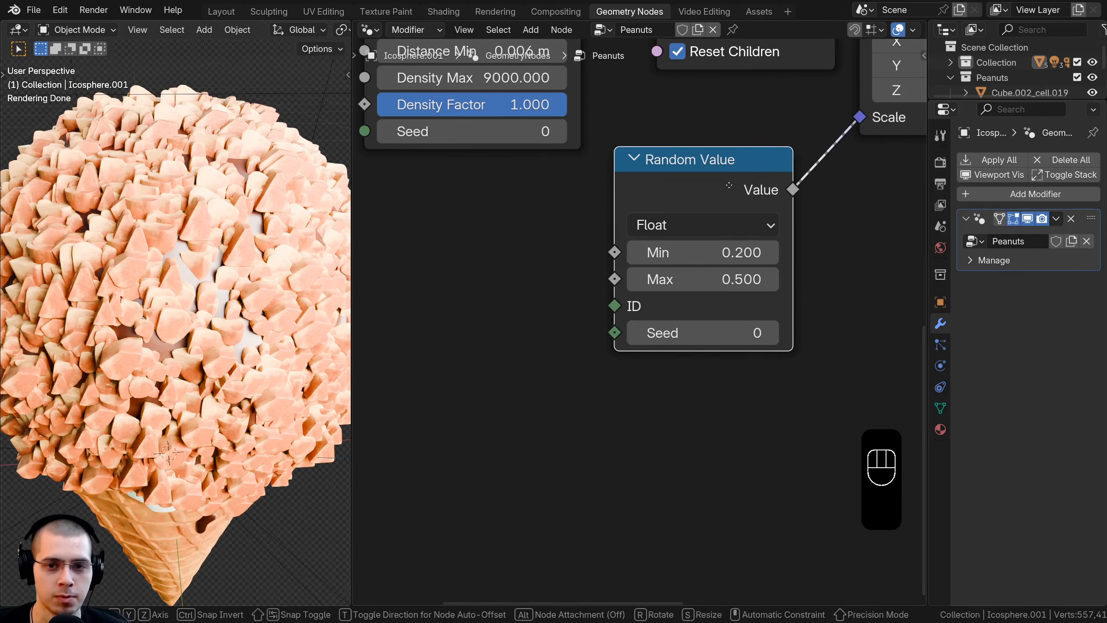
pyautogui.scroll(-2, 699, 271)
pyautogui.scroll(-6, 198, 309)
pyautogui.moveTo(199, 309); pyautogui.dragTo(225, 223, button='middle')
pyautogui.scroll(-5, 610, 414)
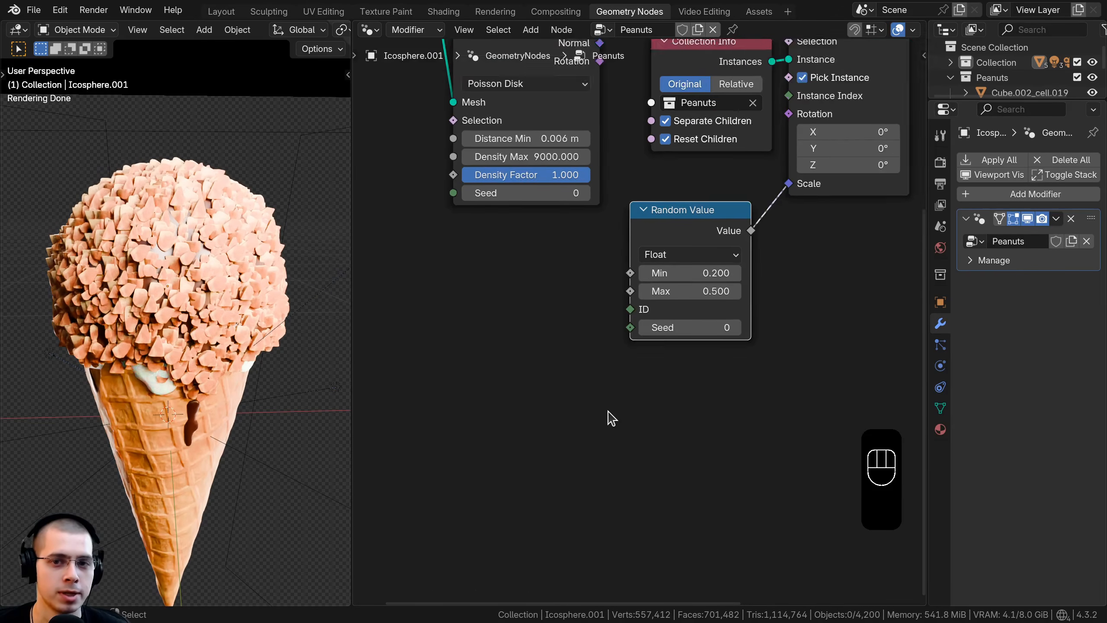
# Step: Set the Density Max of Distribute Points on Faces to 7000 and check the peanut coverage from close up
pyautogui.scroll(2, 568, 379)
pyautogui.moveTo(550, 249)
pyautogui.mouseDown()
pyautogui.moveTo(566, 249)
pyautogui.moveTo(539, 248)
pyautogui.mouseUp()
pyautogui.rightClick(539, 248)
pyautogui.click(539, 247)
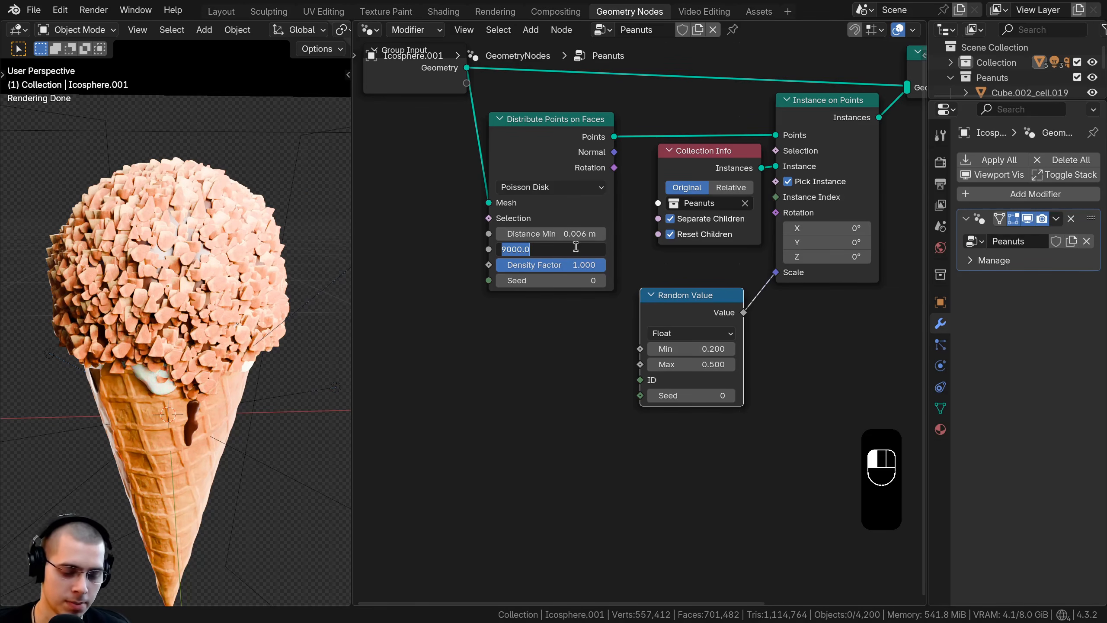
pyautogui.write('7000')
pyautogui.press('Return')
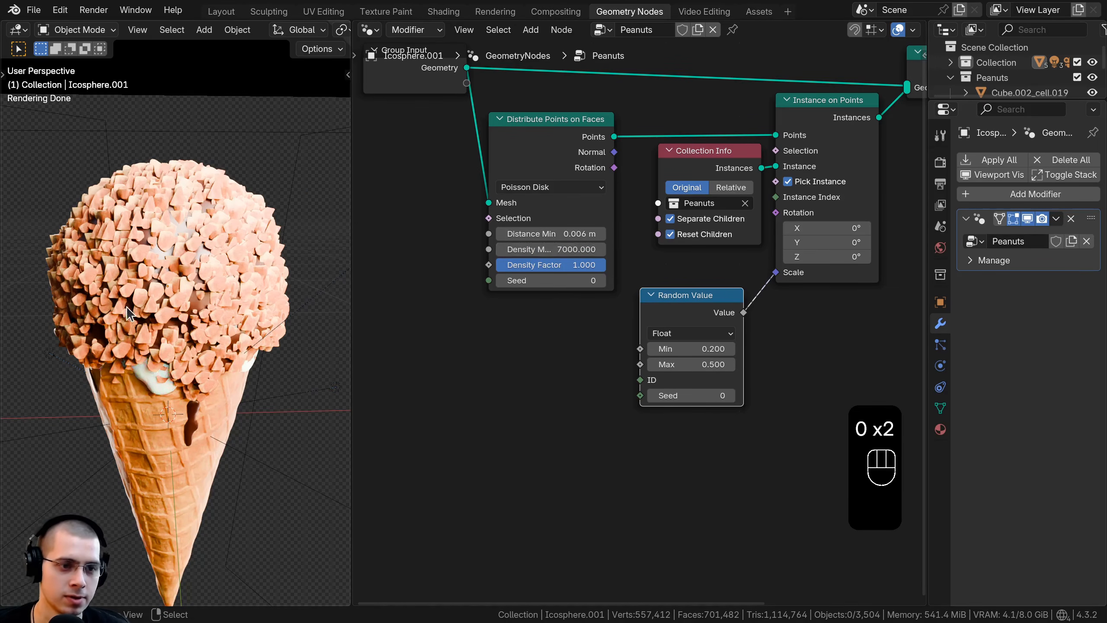
pyautogui.scroll(-1, 633, 319)
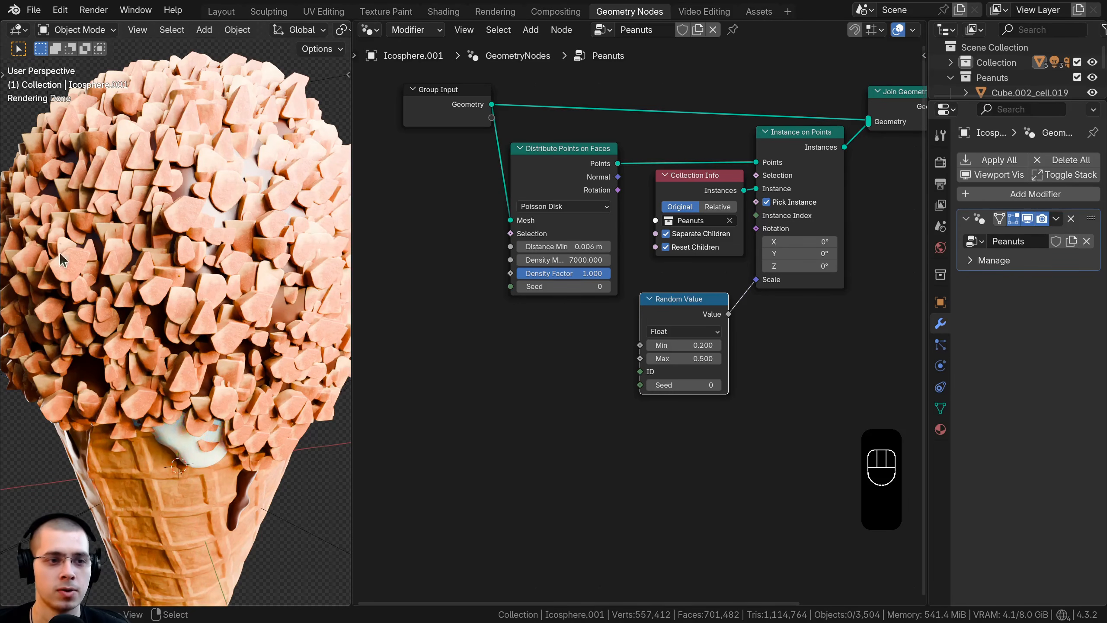
pyautogui.scroll(2, 254, 300)
pyautogui.moveTo(251, 295); pyautogui.dragTo(191, 244, button='middle')
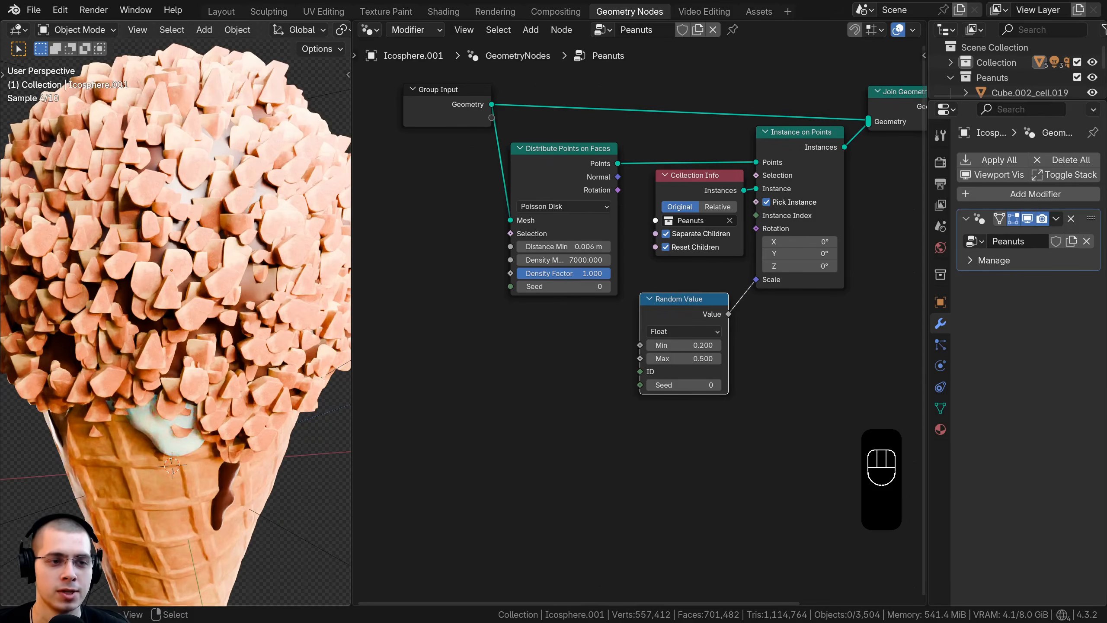
# Step: Duplicate the Random Value node, place the copy below Distribute Points on Faces and set its data type to Vector
pyautogui.moveTo(685, 316); pyautogui.dragTo(669, 356, button='middle')
pyautogui.moveTo(686, 352); pyautogui.dragTo(697, 344)
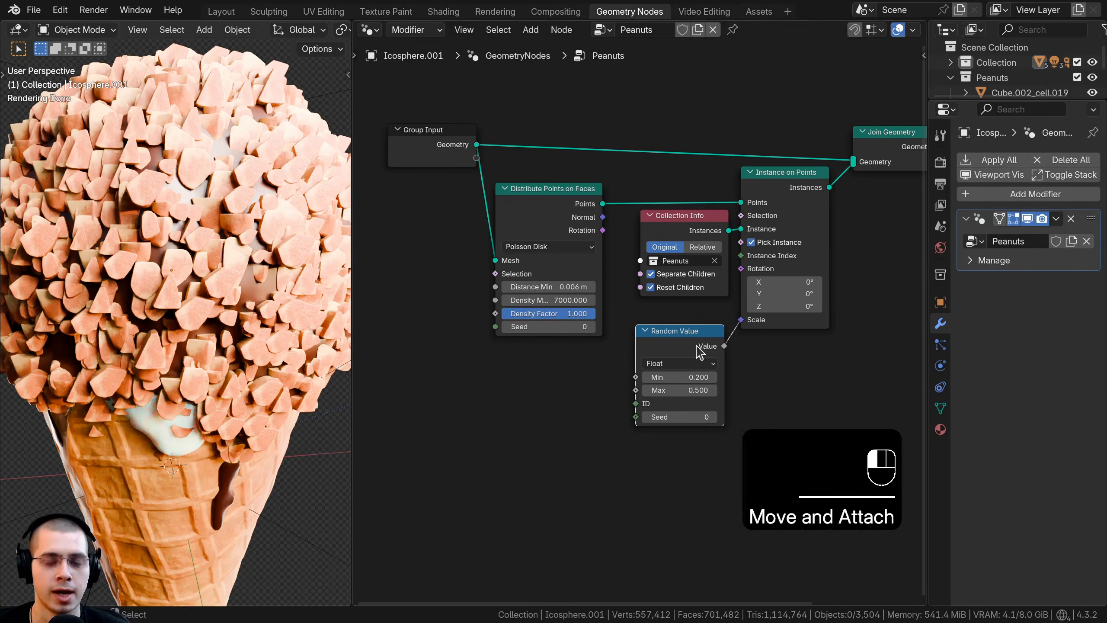
pyautogui.moveTo(698, 326); pyautogui.dragTo(713, 277, button='middle')
pyautogui.hotkey('shift', 'd')
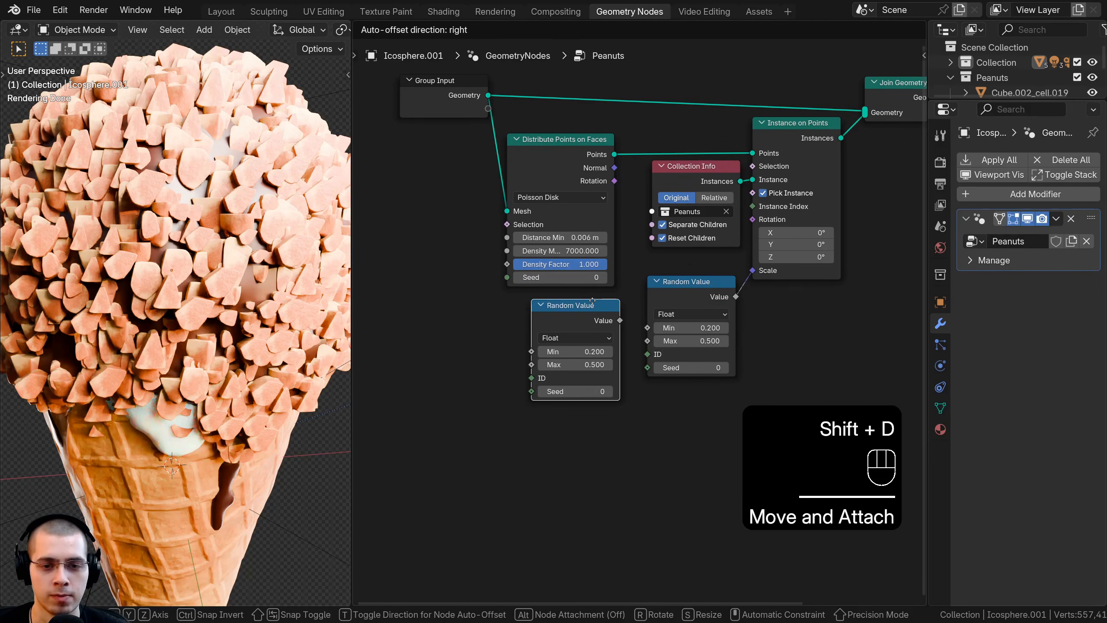
pyautogui.click(528, 341)
pyautogui.scroll(1, 528, 342)
pyautogui.hotkey('ctrl', 'z')
pyautogui.click(553, 343)
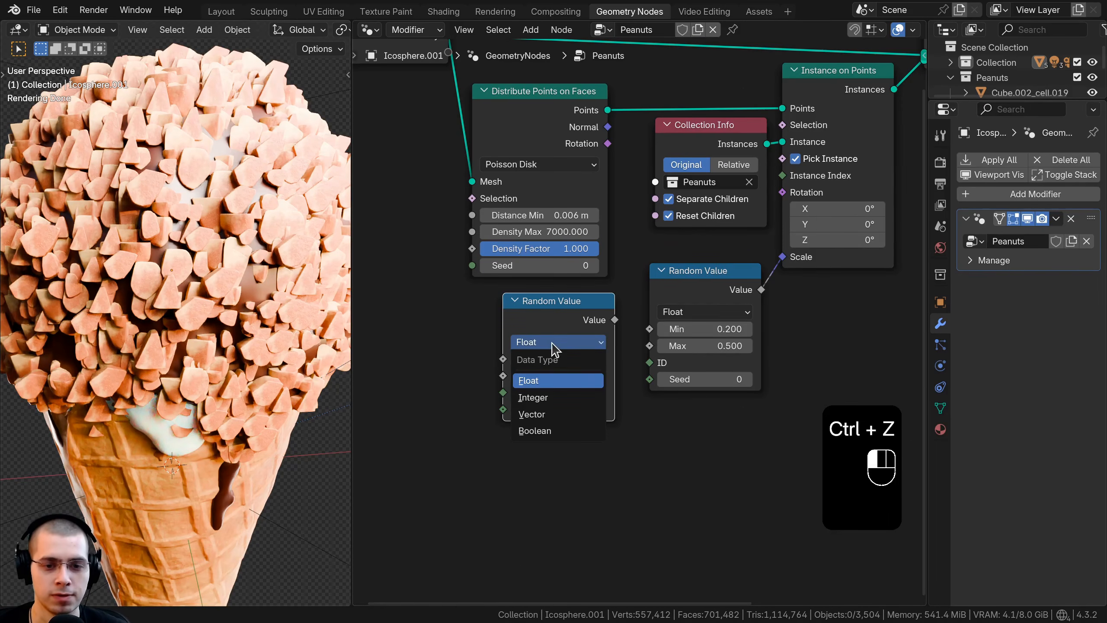
pyautogui.click(531, 414)
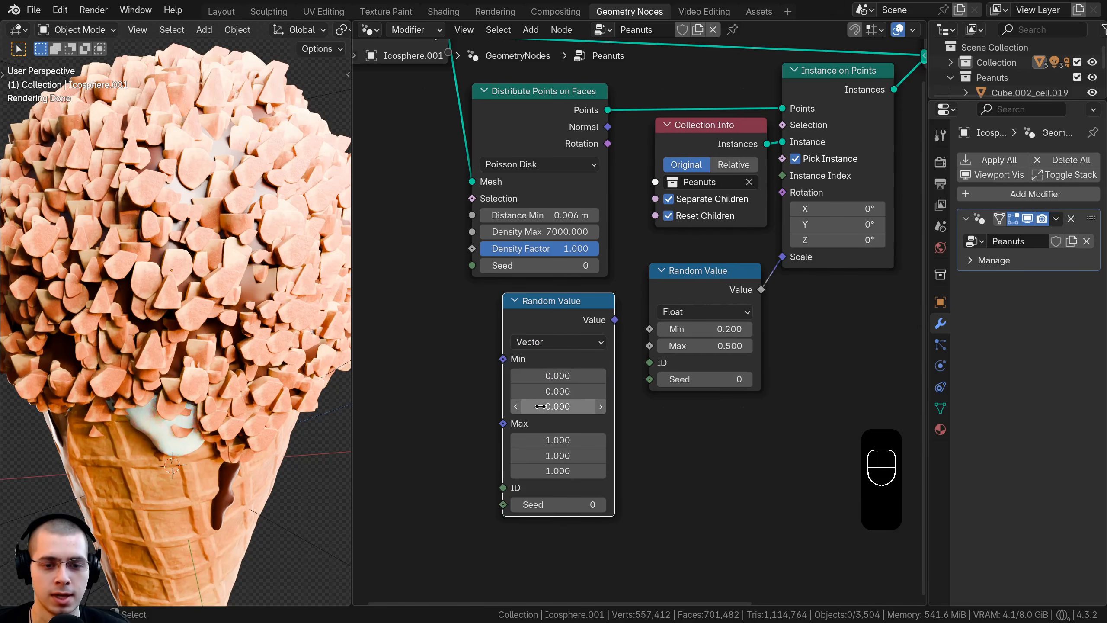
# Step: Shift the vector Random Value node slightly and link its Value output to the Rotation of Instance on Points
pyautogui.scroll(1, 576, 321)
pyautogui.scroll(1, 577, 320)
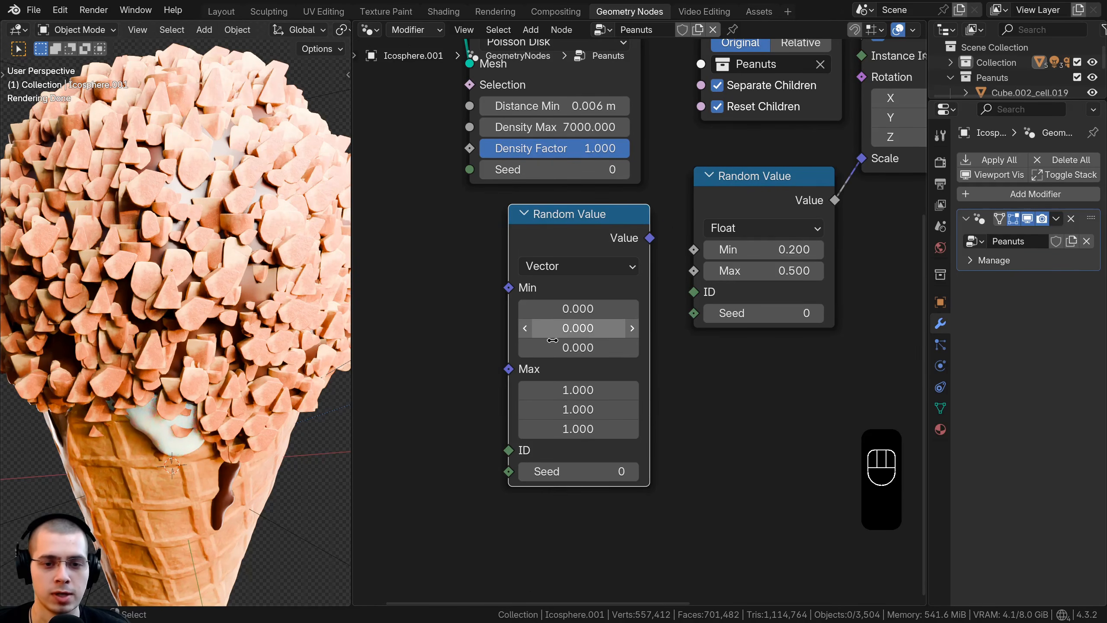
pyautogui.scroll(-2, 595, 400)
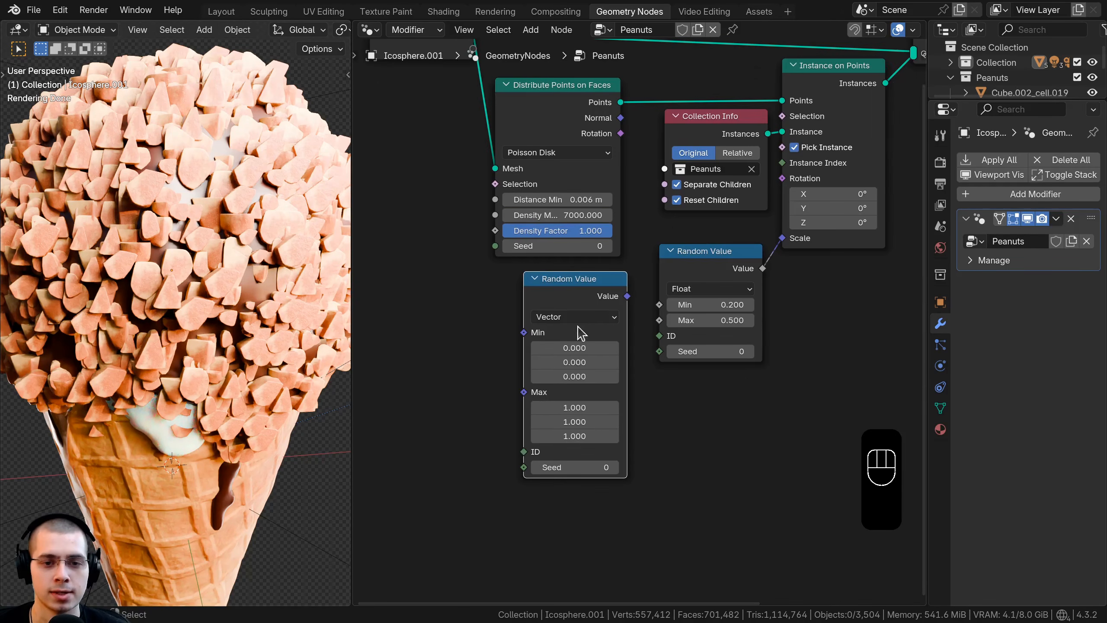
pyautogui.moveTo(587, 289); pyautogui.dragTo(571, 258)
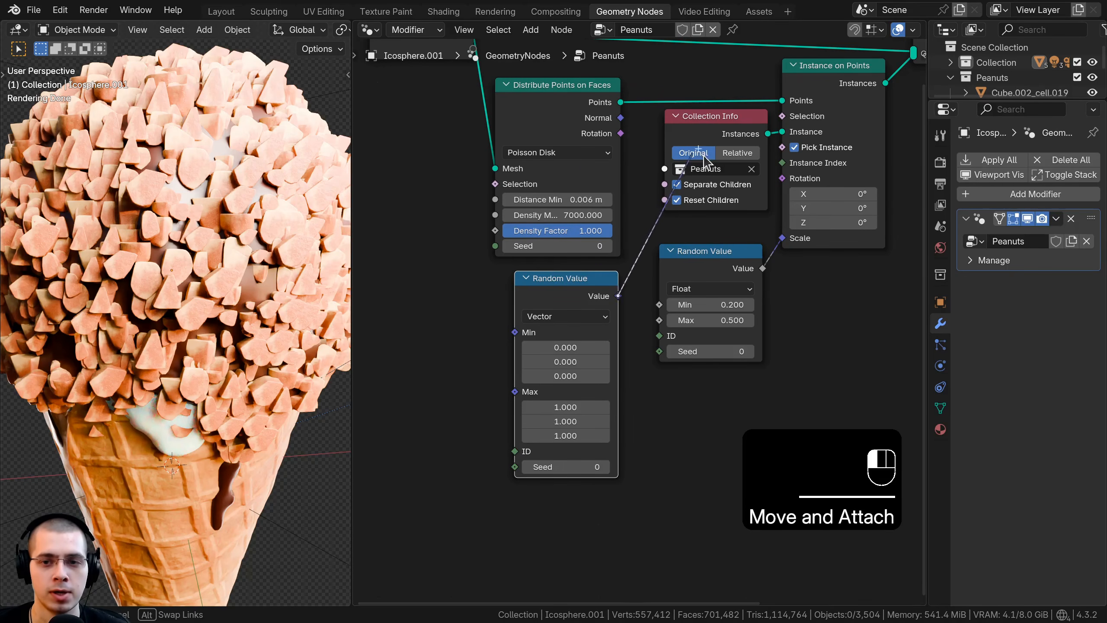
pyautogui.moveTo(703, 162); pyautogui.dragTo(783, 179)
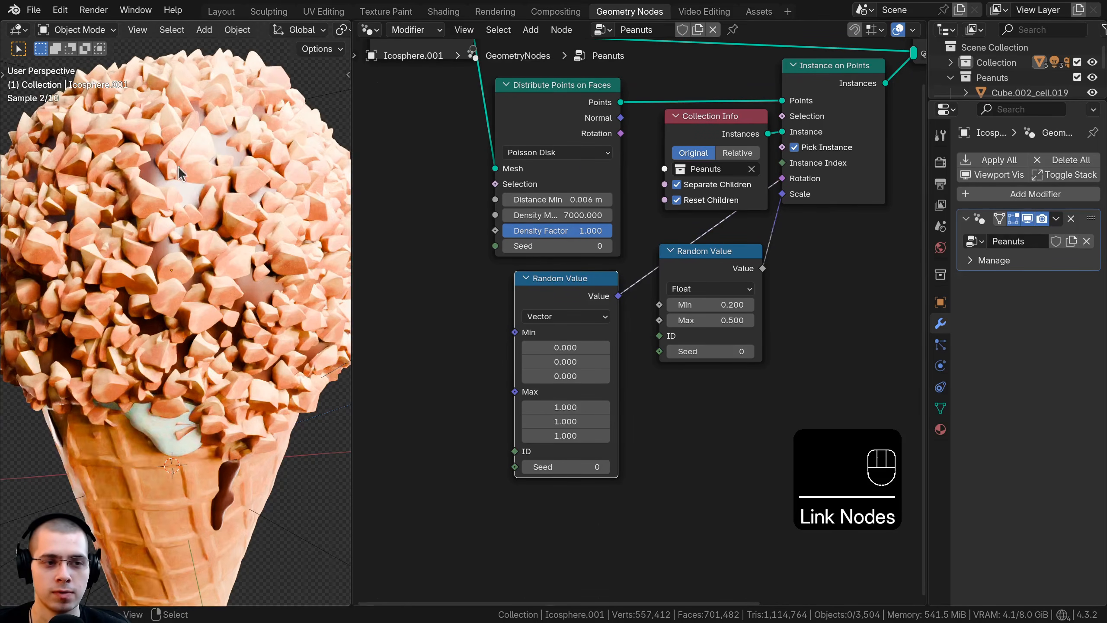
# Step: Set all three Max components of the vector Random Value to tau (6.283) and check the rotated peanuts through the camera
pyautogui.moveTo(541, 469); pyautogui.dragTo(554, 450, button='middle')
pyautogui.scroll(3, 555, 451)
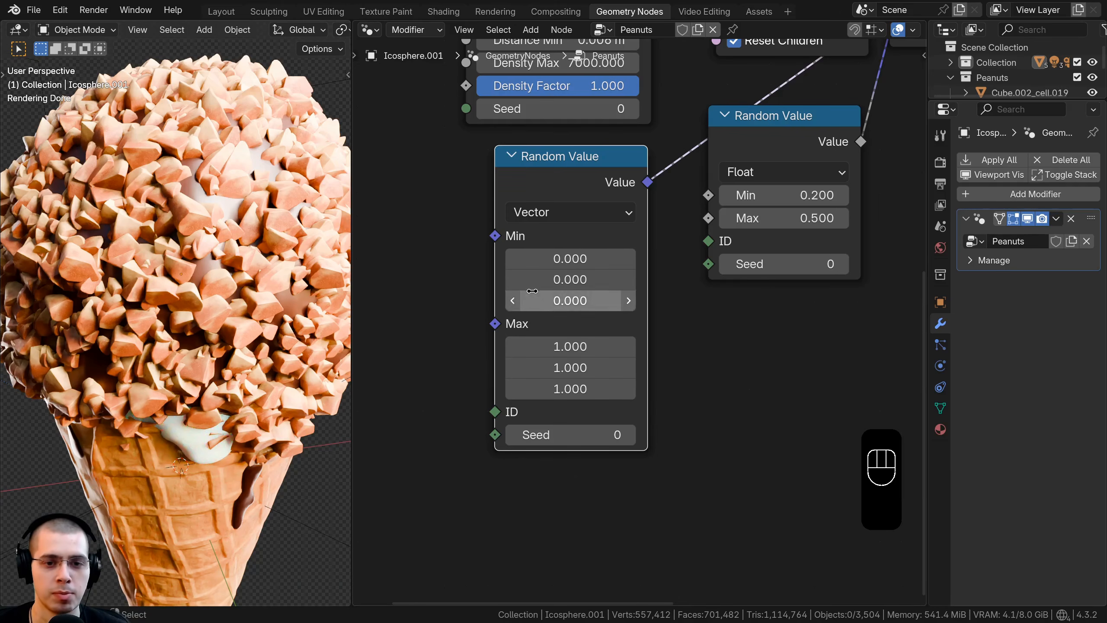
pyautogui.moveTo(558, 350); pyautogui.dragTo(556, 359)
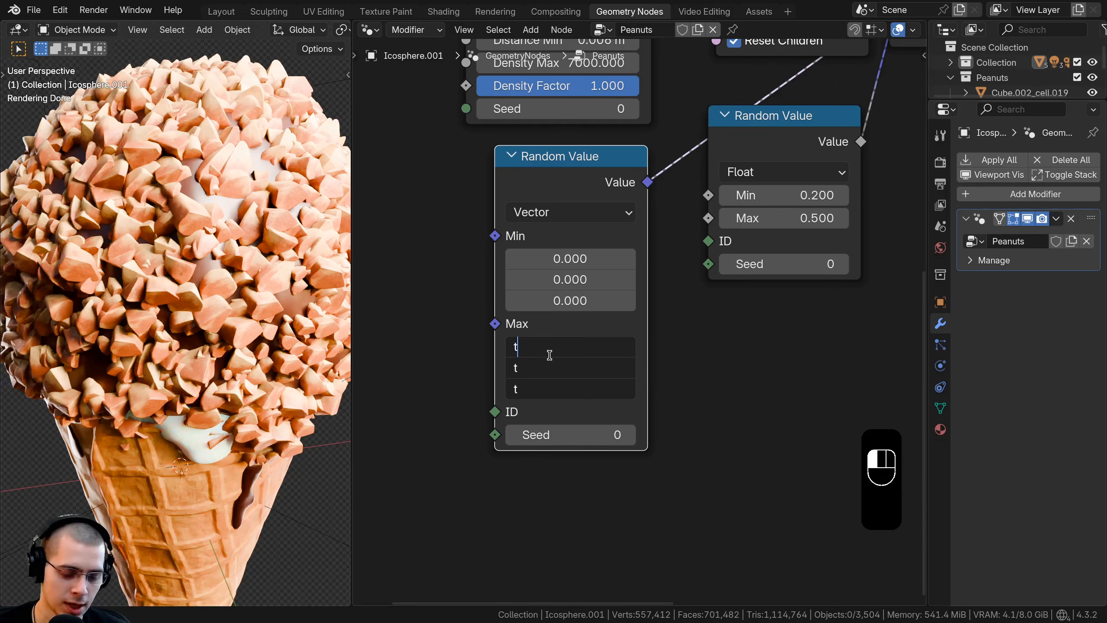
pyautogui.press('Return')
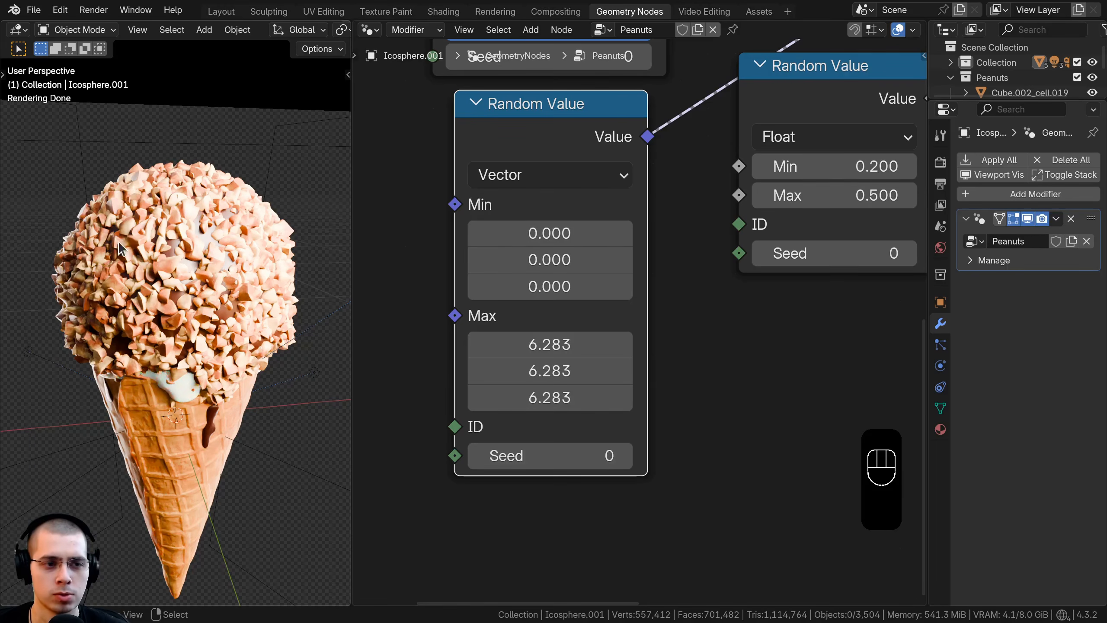
pyautogui.moveTo(121, 247); pyautogui.dragTo(183, 335, button='middle')
pyautogui.press('KP_0')
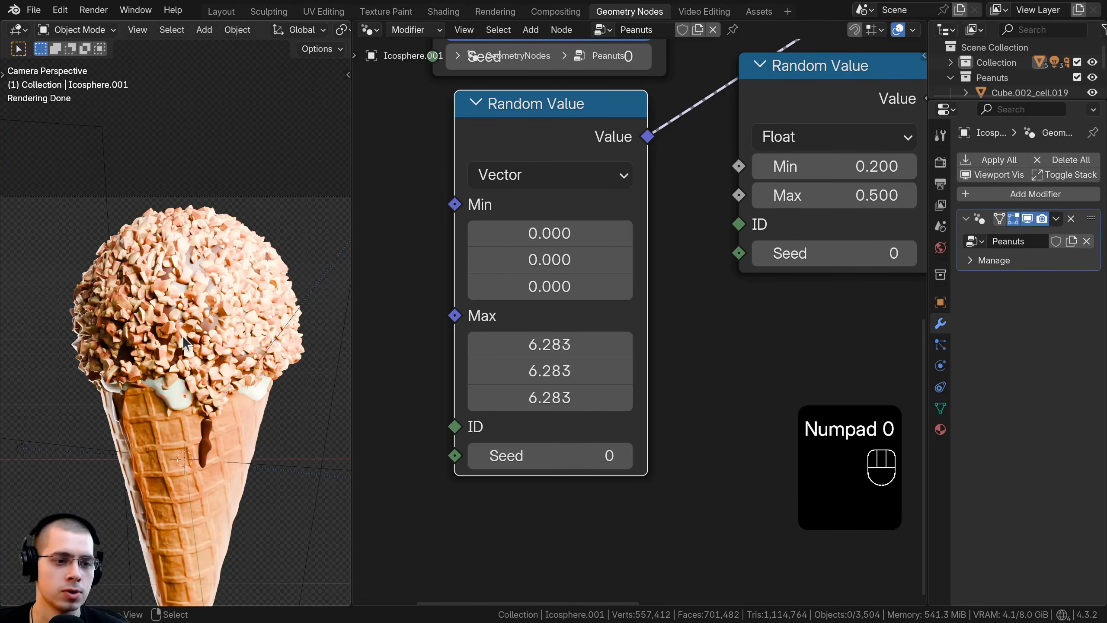
# Step: Set the Distance Min of Distribute Points on Faces to 0.01 m and check the peanut spacing across the scoop
pyautogui.scroll(10, 182, 335)
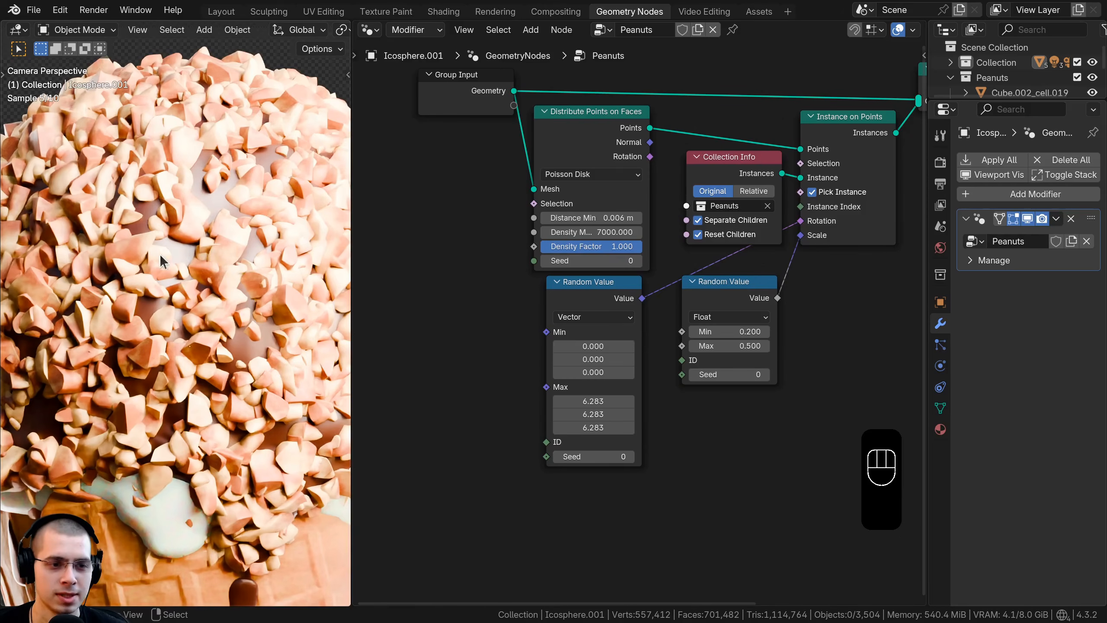
pyautogui.scroll(2, 548, 332)
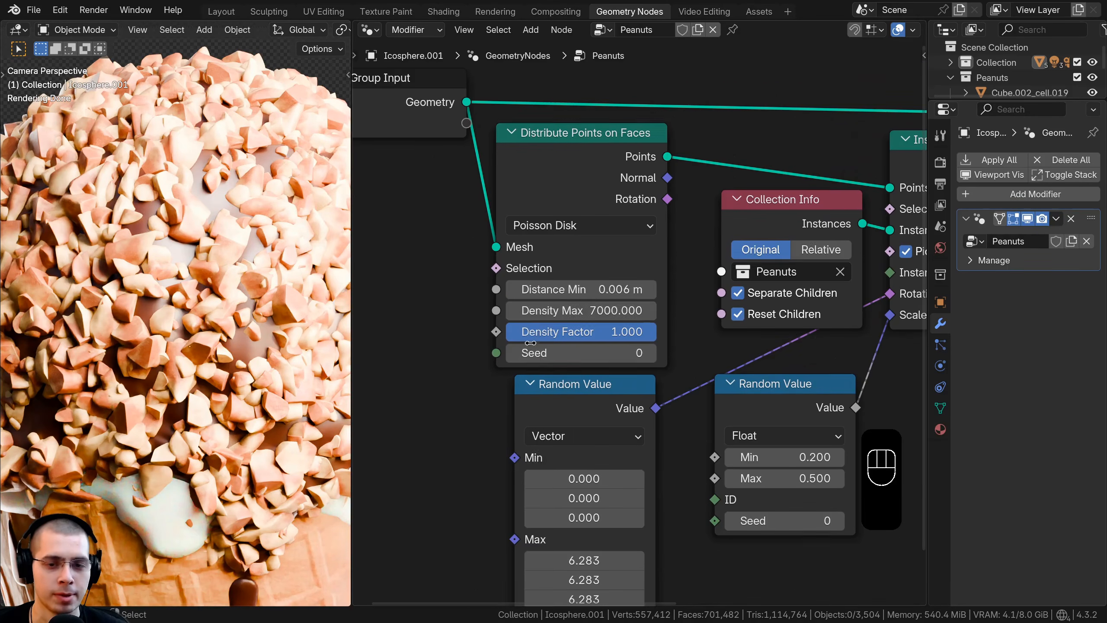
pyautogui.click(568, 295)
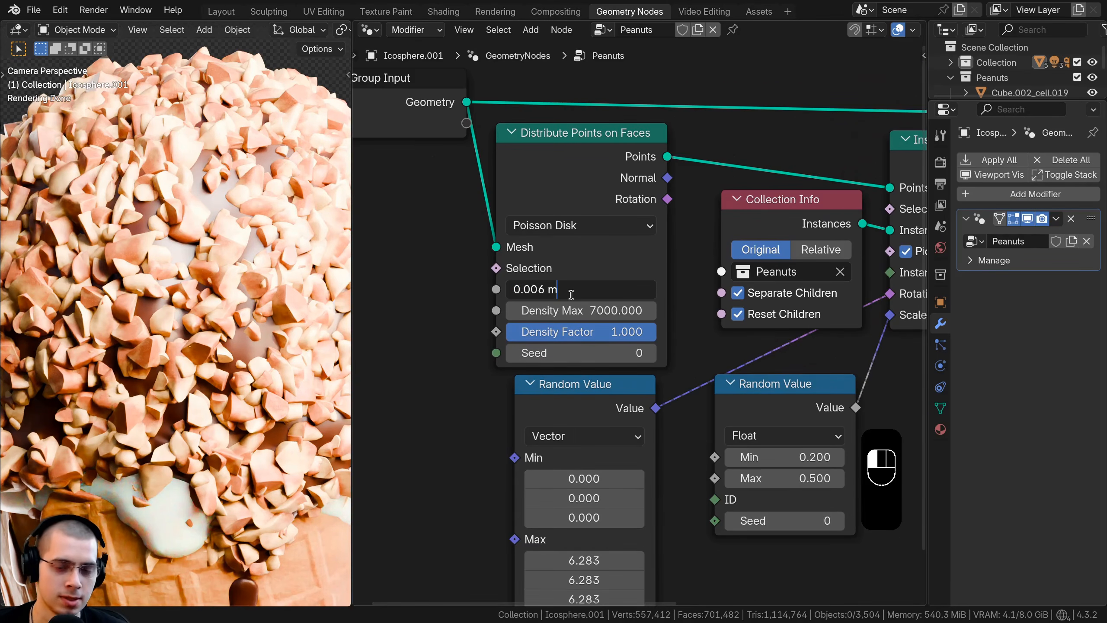
pyautogui.press('BackSpace')
pyautogui.press('BackSpace')
pyautogui.write('1')
pyautogui.press('Return')
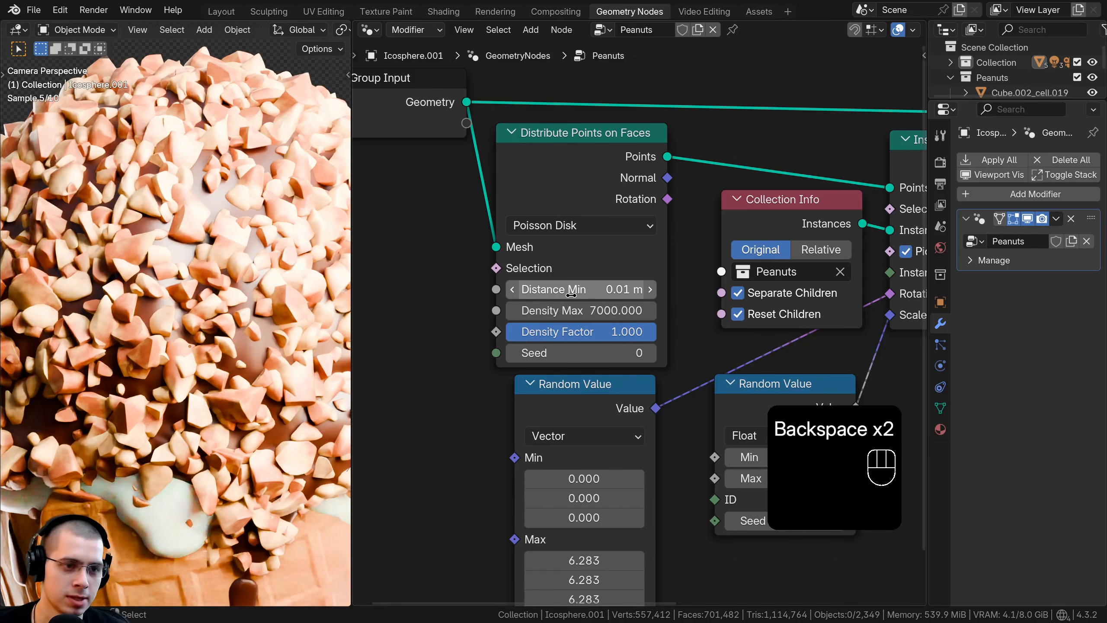
pyautogui.scroll(-5, 165, 288)
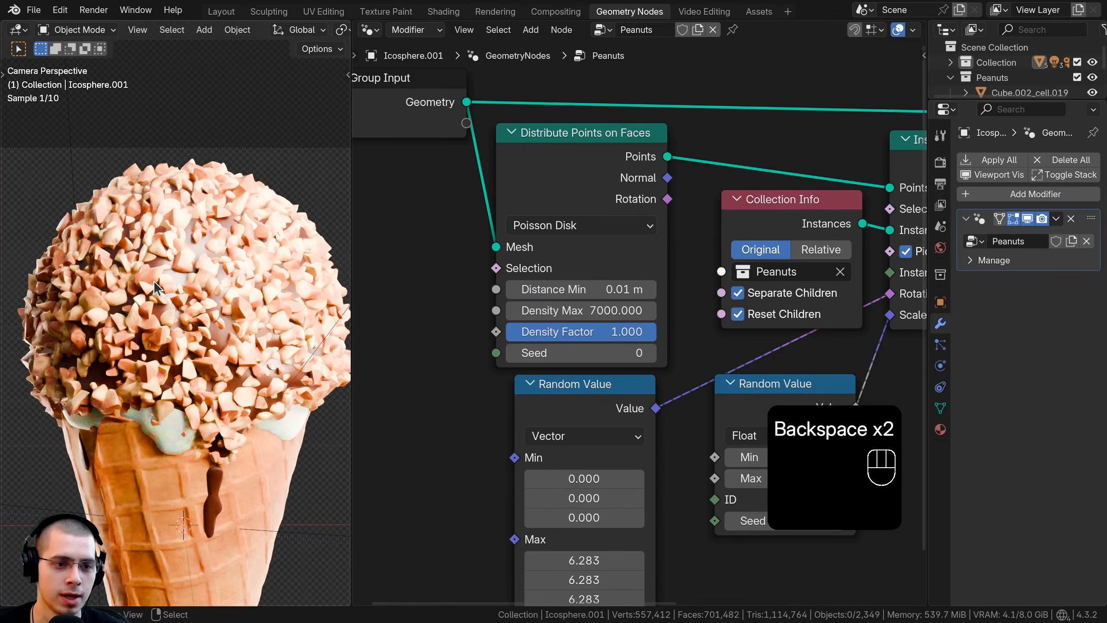
pyautogui.keyDown('shift'); pyautogui.moveTo(166, 288); pyautogui.dragTo(167, 275, button='middle'); pyautogui.keyUp('shift')
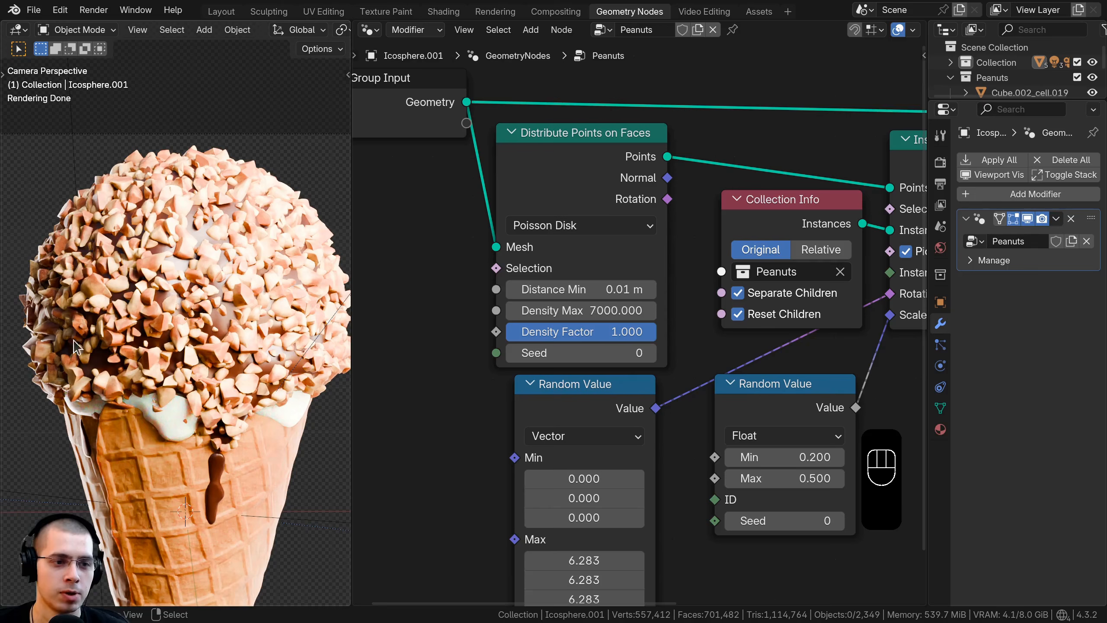
pyautogui.scroll(2, 68, 362)
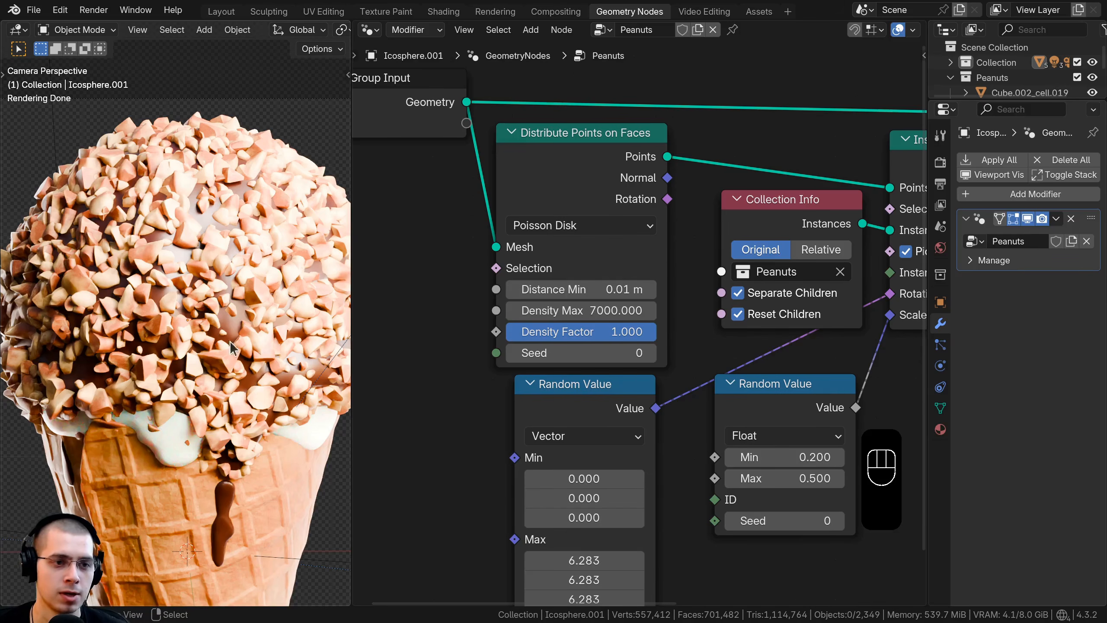
# Step: Select the peanut-covered chocolate coating and put it into Weight Paint mode in the Layout workspace
pyautogui.click(208, 195)
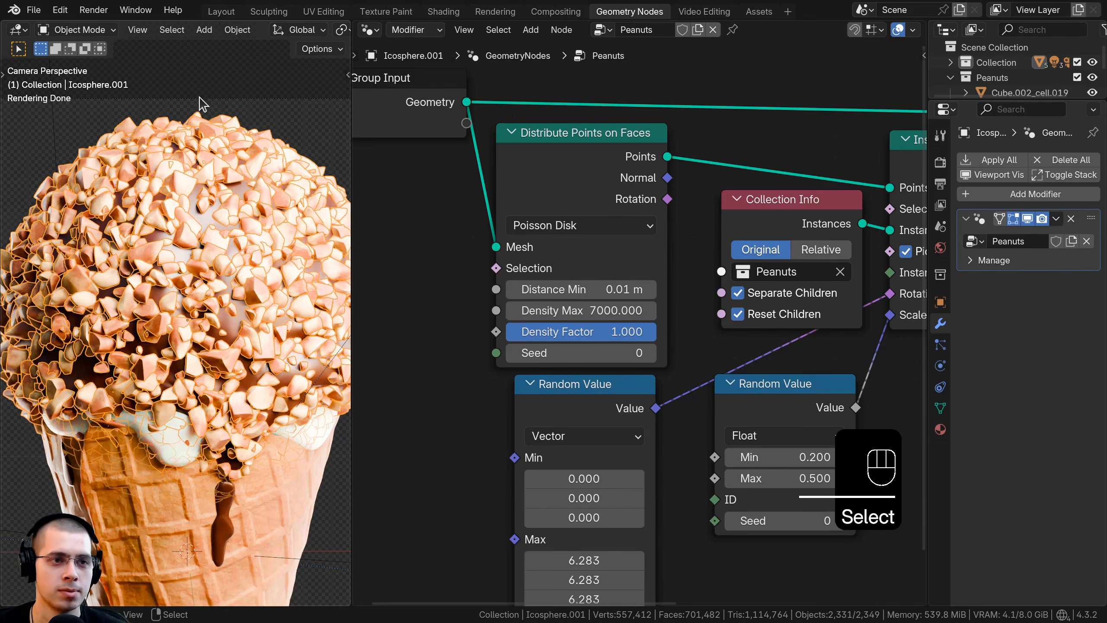
pyautogui.click(219, 11)
pyautogui.click(100, 31)
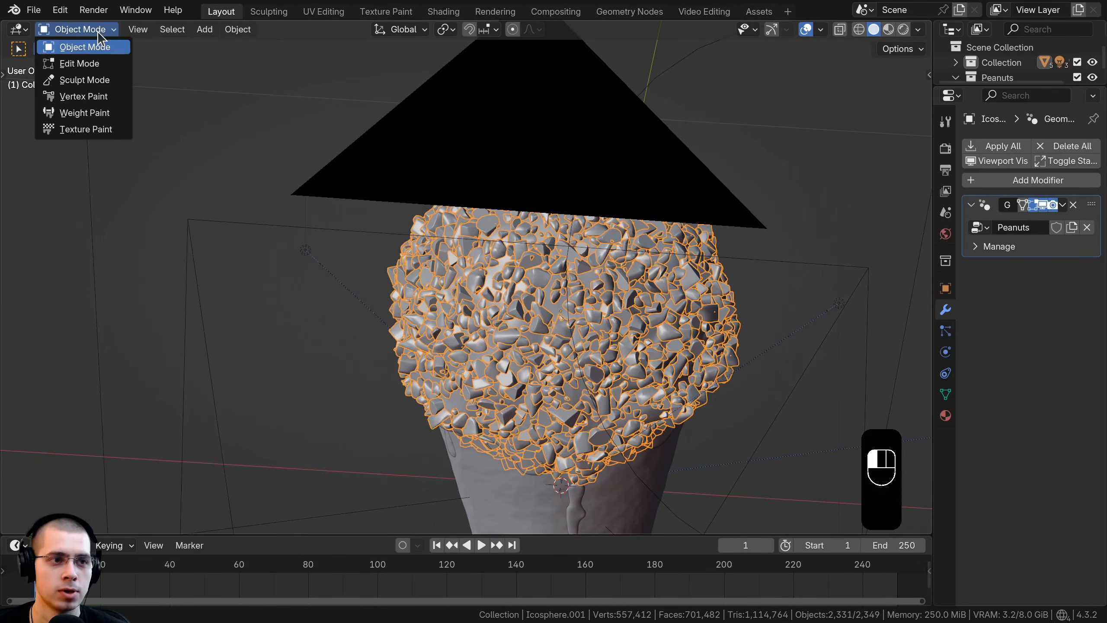
pyautogui.click(91, 112)
# Step: Paint several weight 1.000 strokes with a 35 px brush across one side of the chocolate coating
pyautogui.moveTo(480, 305); pyautogui.dragTo(533, 308, button='middle')
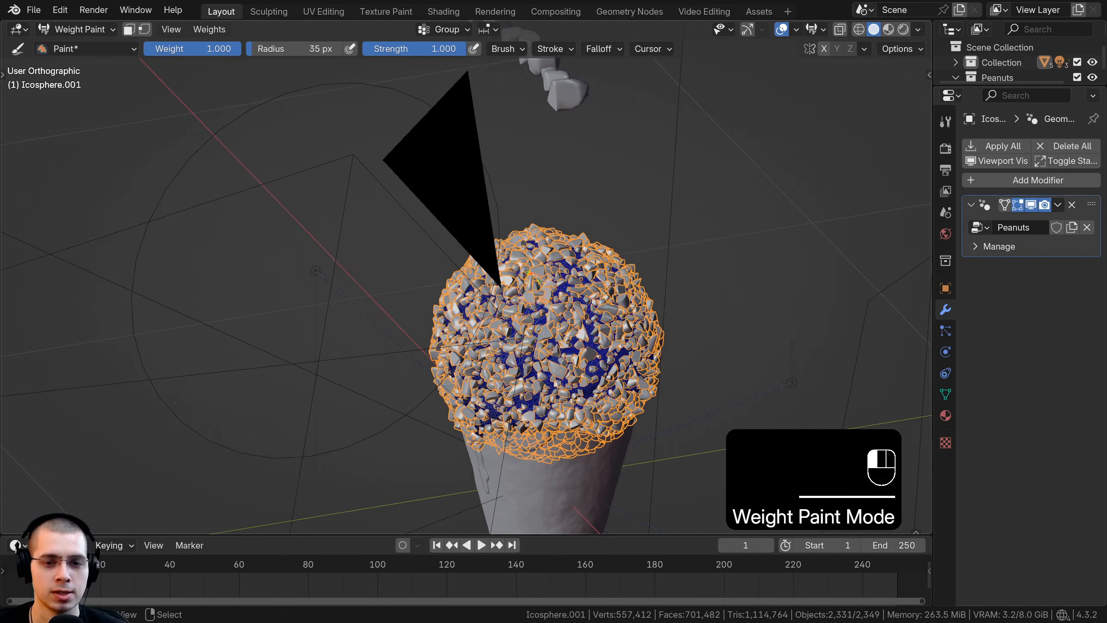
pyautogui.moveTo(535, 339); pyautogui.dragTo(560, 352)
pyautogui.keyDown('shift'); pyautogui.moveTo(545, 303); pyautogui.dragTo(521, 164, button='middle'); pyautogui.keyUp('shift')
pyautogui.scroll(4, 521, 164)
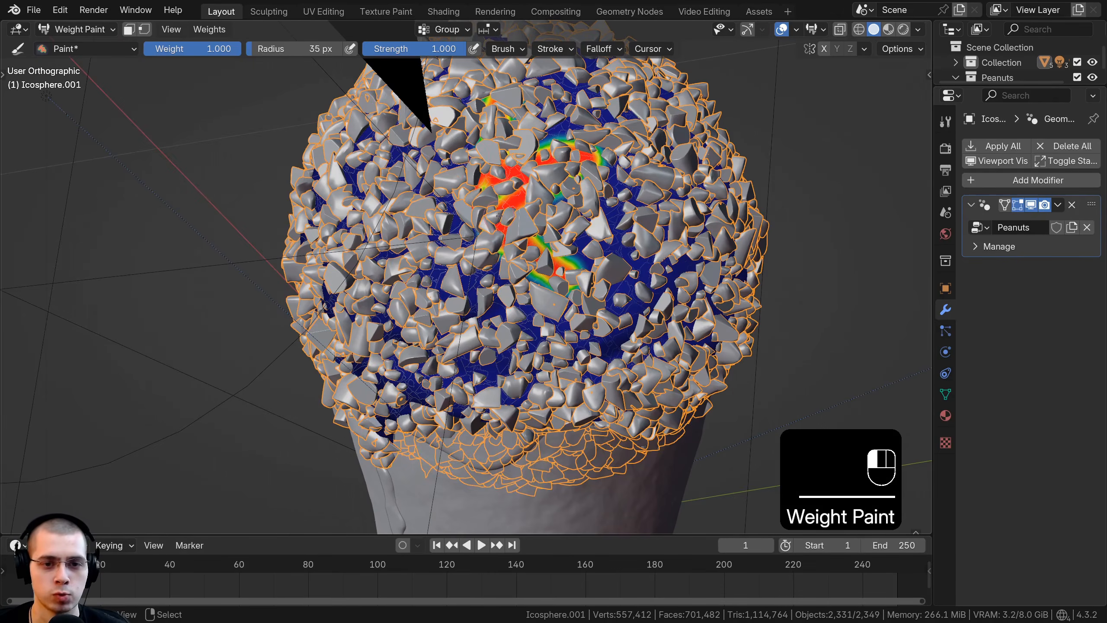
pyautogui.scroll(-4, 496, 213)
pyautogui.moveTo(525, 261); pyautogui.dragTo(497, 287)
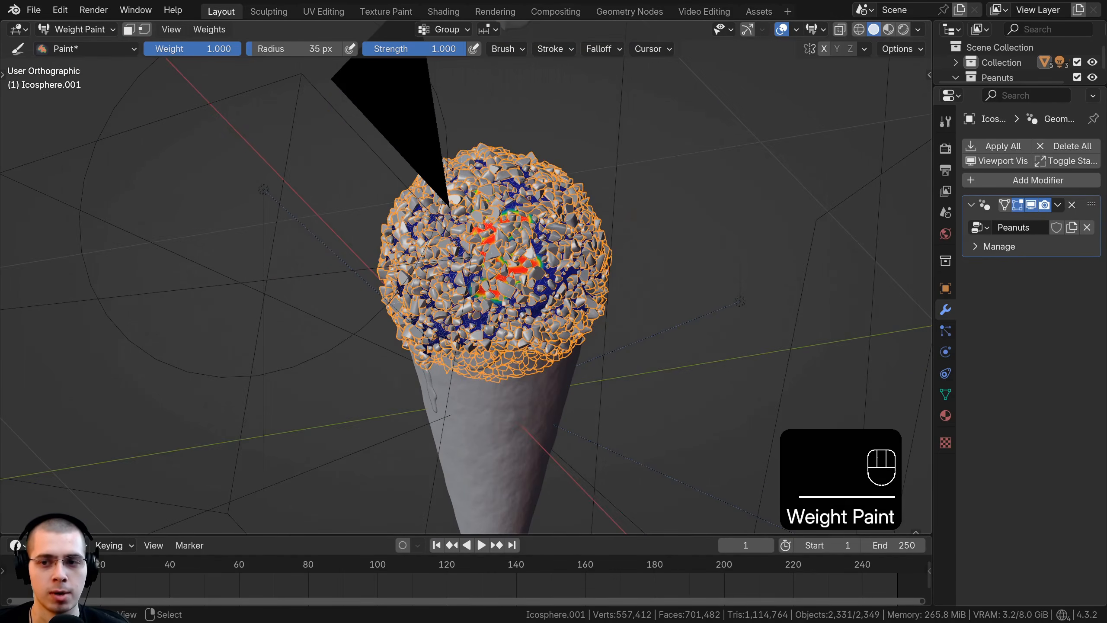
pyautogui.scroll(2, 524, 180)
pyautogui.moveTo(462, 240); pyautogui.dragTo(567, 354)
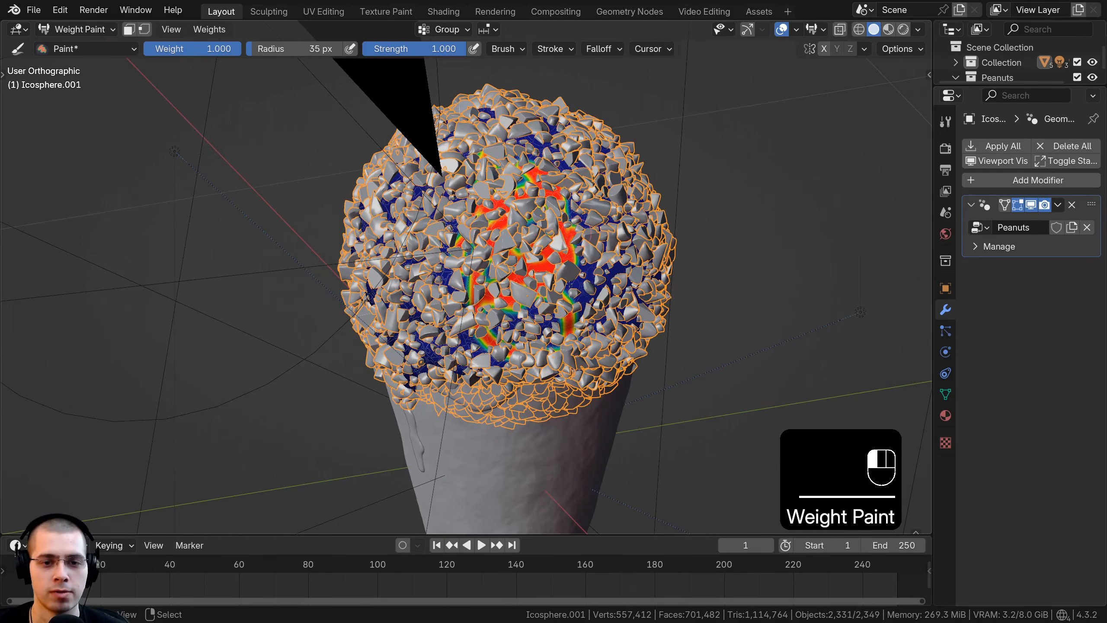
pyautogui.moveTo(569, 284); pyautogui.dragTo(584, 265)
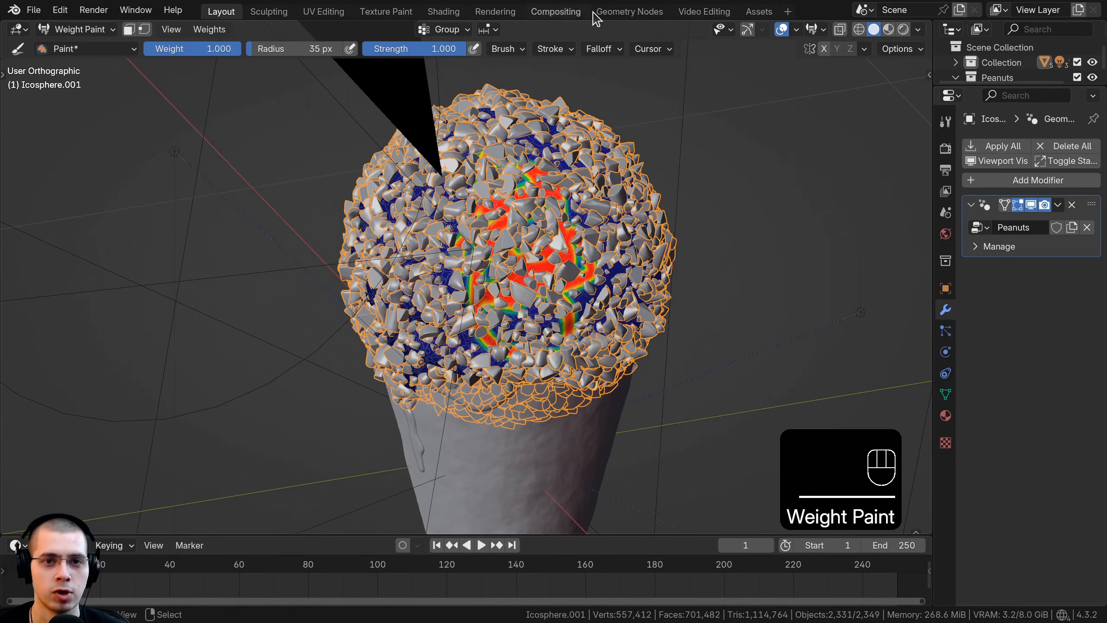
# Step: Back in the Geometry Nodes workspace, expose the Density Factor of Distribute Points on Faces through the Group Input node
pyautogui.click(629, 11)
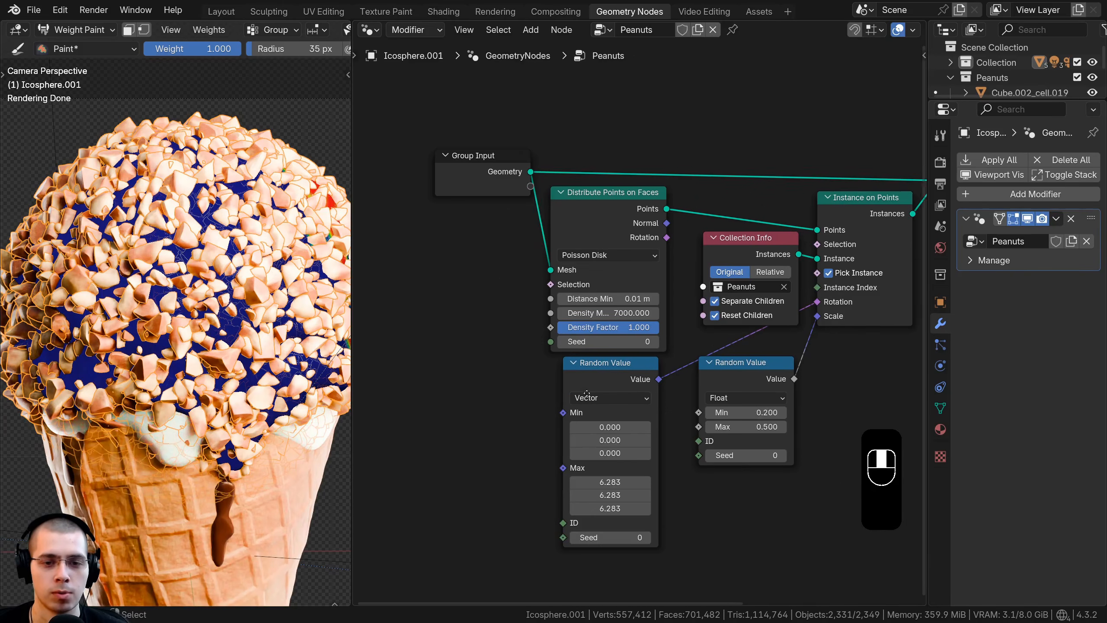
pyautogui.scroll(-1, 659, 324)
pyautogui.moveTo(659, 324); pyautogui.dragTo(684, 350, button='middle')
pyautogui.moveTo(500, 168); pyautogui.dragTo(455, 167)
pyautogui.moveTo(628, 350); pyautogui.dragTo(522, 170)
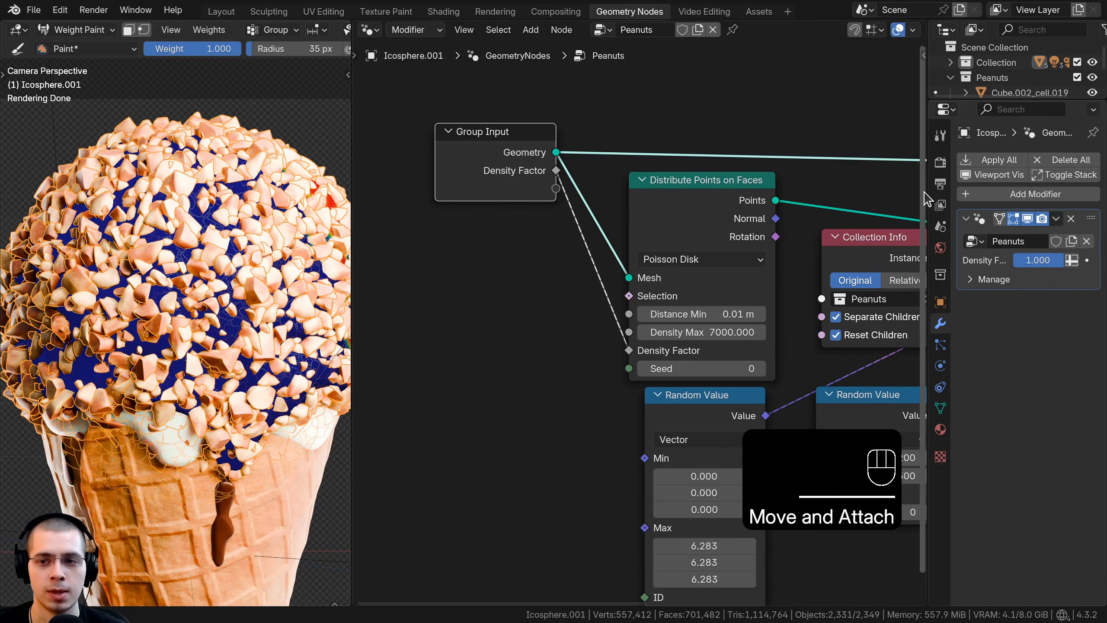
# Step: Widen the modifier properties area and switch the Density Factor input from a single value to an attribute
pyautogui.moveTo(927, 198); pyautogui.dragTo(813, 192)
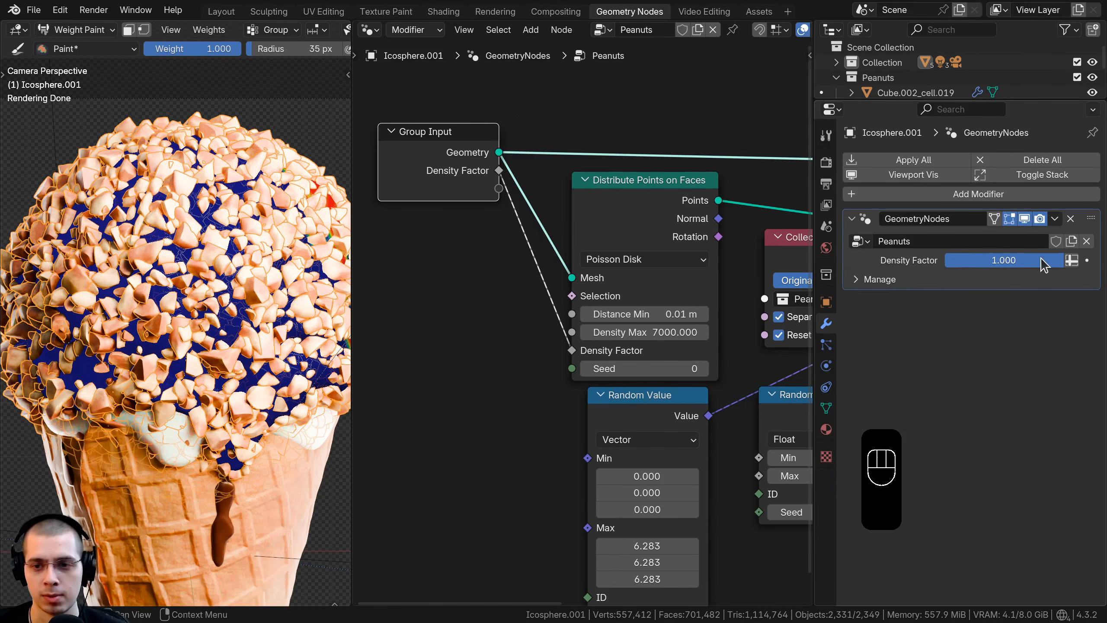
pyautogui.moveTo(1045, 260); pyautogui.dragTo(1079, 261)
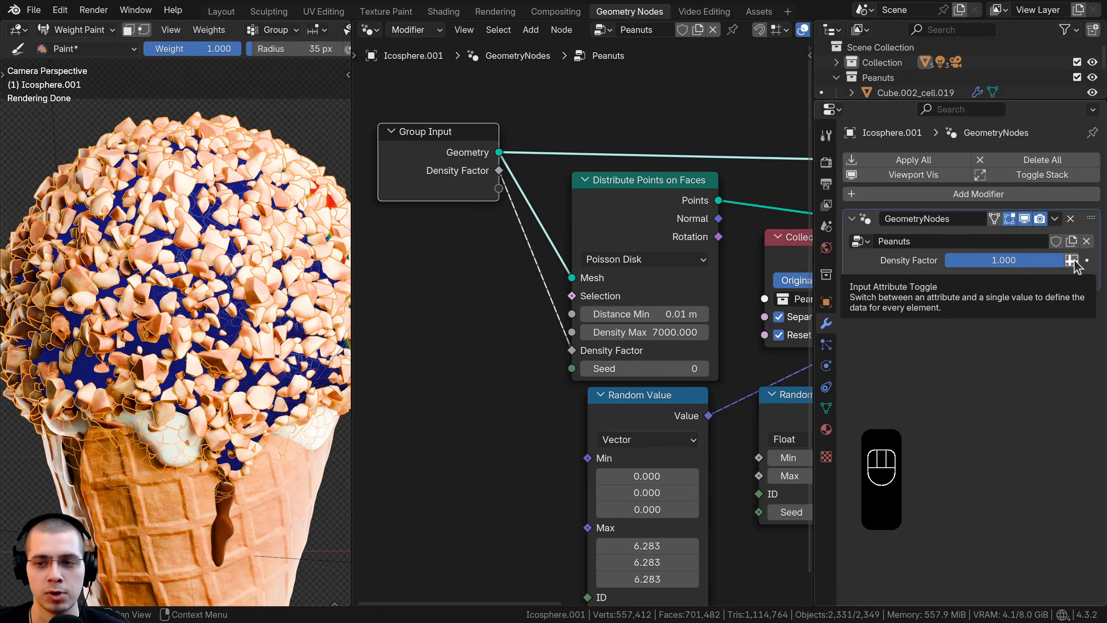
pyautogui.click(1072, 260)
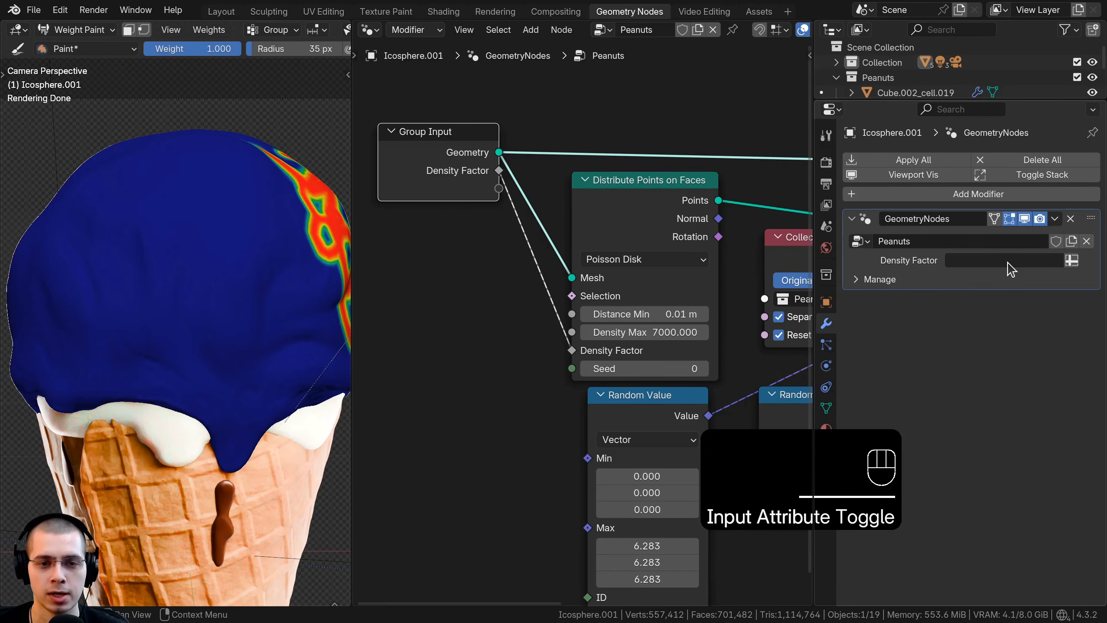
# Step: Assign the vertex group named Group as the modifier's Density Factor attribute
pyautogui.click(960, 262)
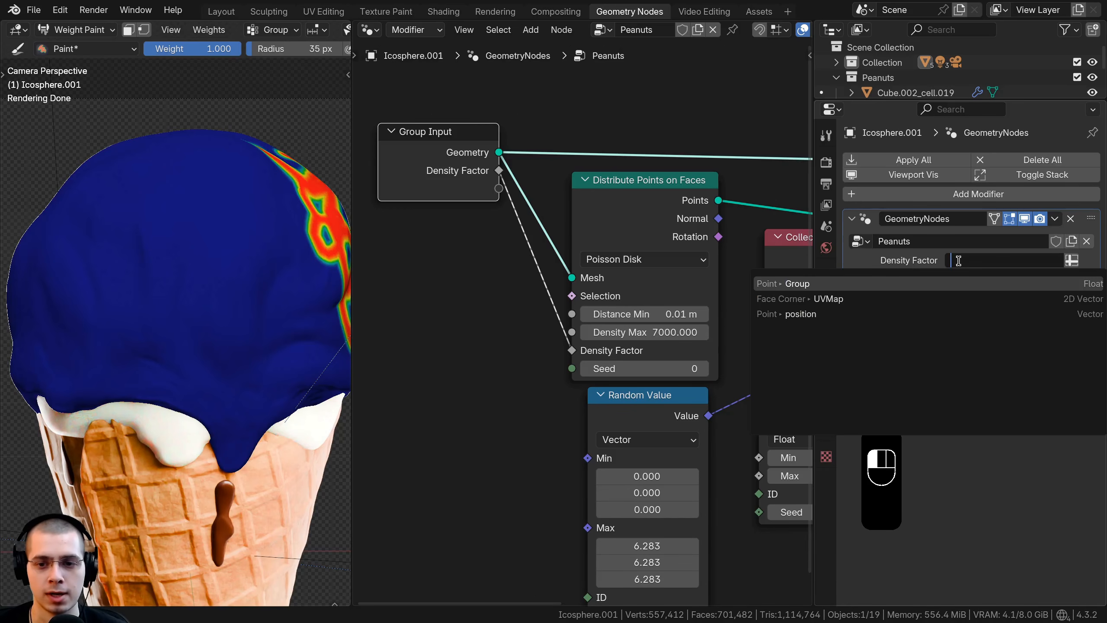
pyautogui.click(797, 284)
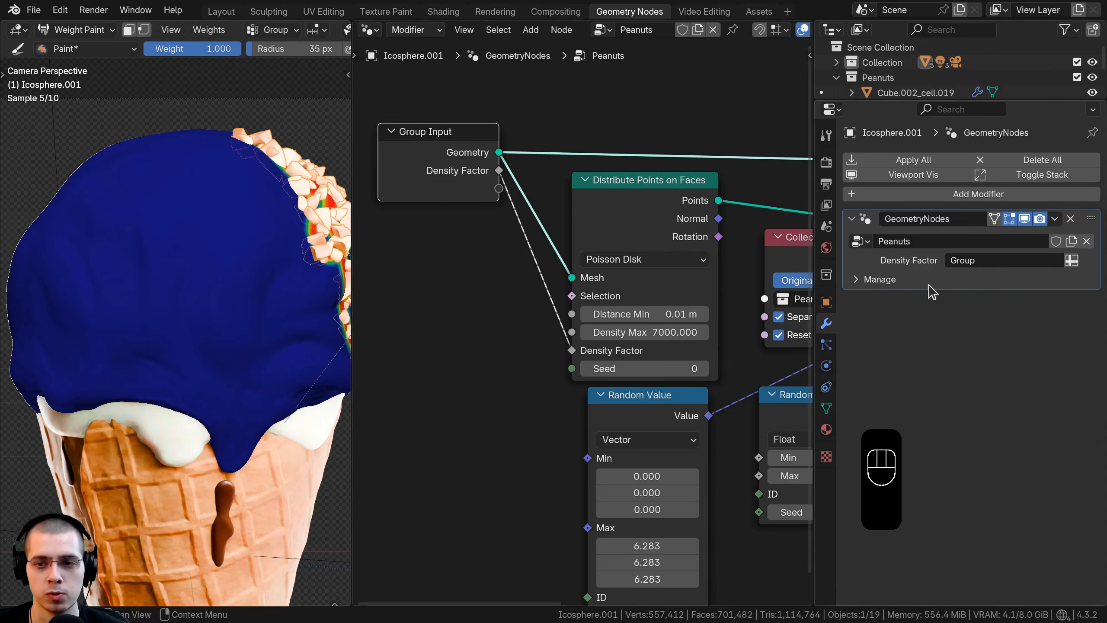
# Step: Rename the coating's vertex group to Peanuts and choose it as the modifier's Density Factor attribute
pyautogui.hscroll(3, 192, 30)
pyautogui.click(192, 29)
pyautogui.doubleClick(127, 62)
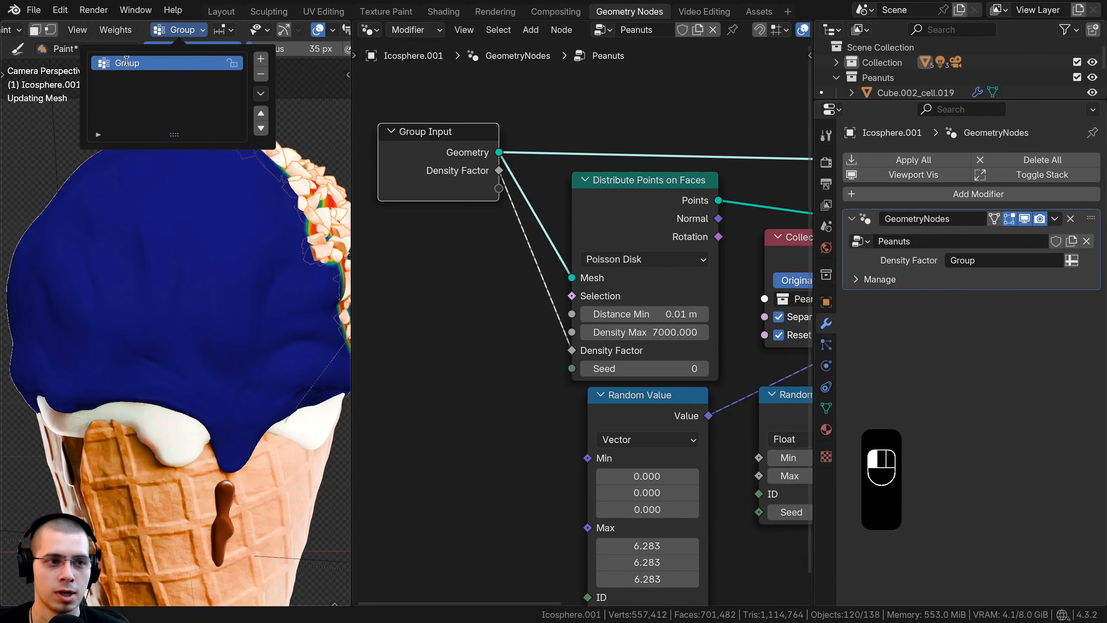
pyautogui.write('Peanut')
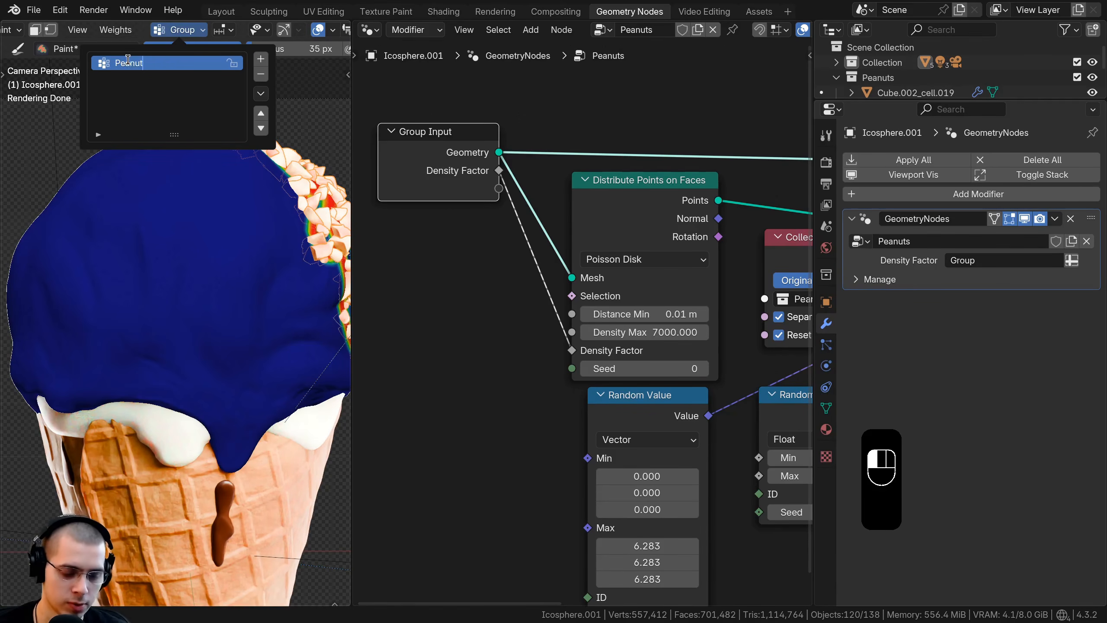
pyautogui.write('s')
pyautogui.press('Return')
pyautogui.click(970, 260)
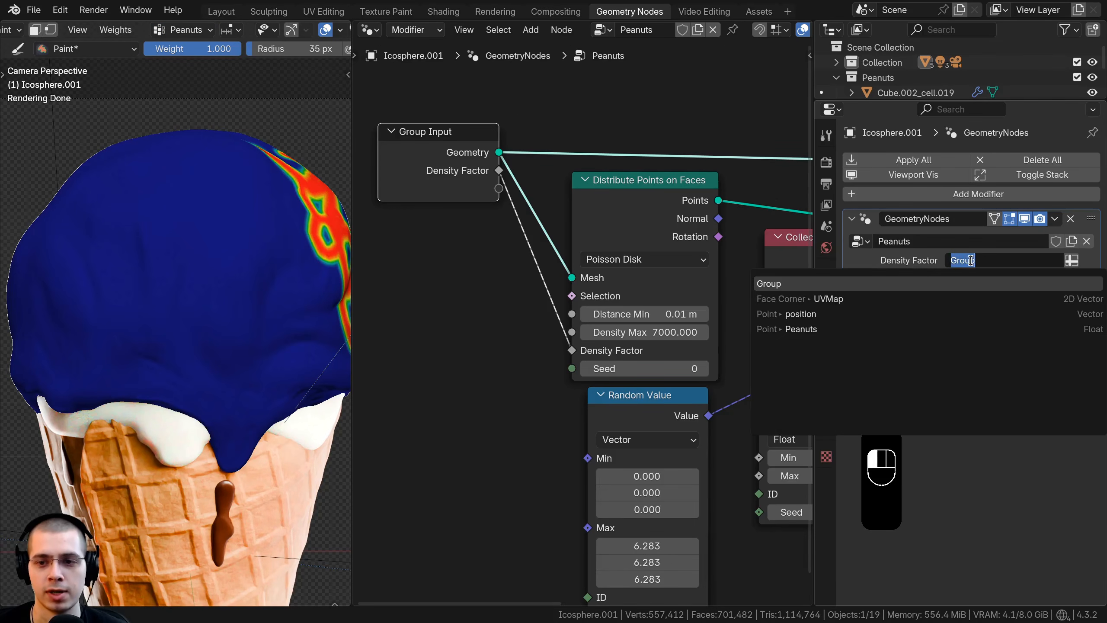
pyautogui.click(799, 332)
# Step: Paint more weight 1.000 strokes with the 35 px brush across the front of the chocolate coating
pyautogui.moveTo(209, 279); pyautogui.dragTo(159, 312, button='middle')
pyautogui.click(177, 270)
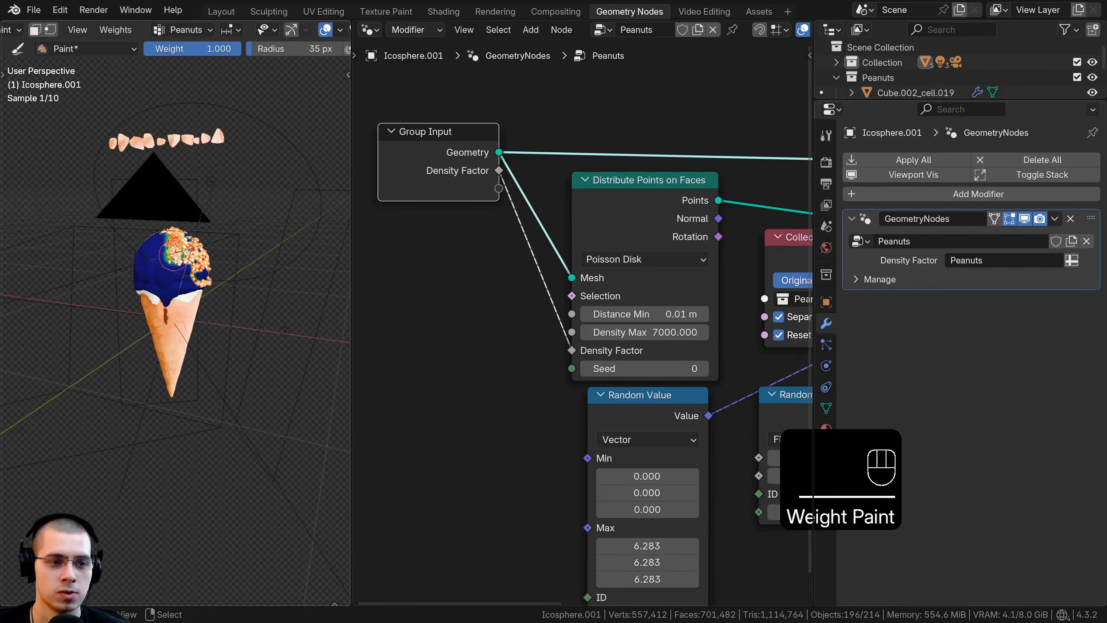
pyautogui.moveTo(177, 270); pyautogui.dragTo(195, 307, button='middle')
pyautogui.scroll(6, 196, 290)
pyautogui.moveTo(176, 247)
pyautogui.mouseDown()
pyautogui.moveTo(135, 275)
pyautogui.moveTo(196, 299)
pyautogui.mouseUp()
pyautogui.moveTo(192, 297); pyautogui.dragTo(174, 244, button='middle')
pyautogui.moveTo(148, 177)
pyautogui.mouseDown()
pyautogui.moveTo(117, 190)
pyautogui.moveTo(172, 257)
pyautogui.moveTo(179, 239)
pyautogui.mouseUp()
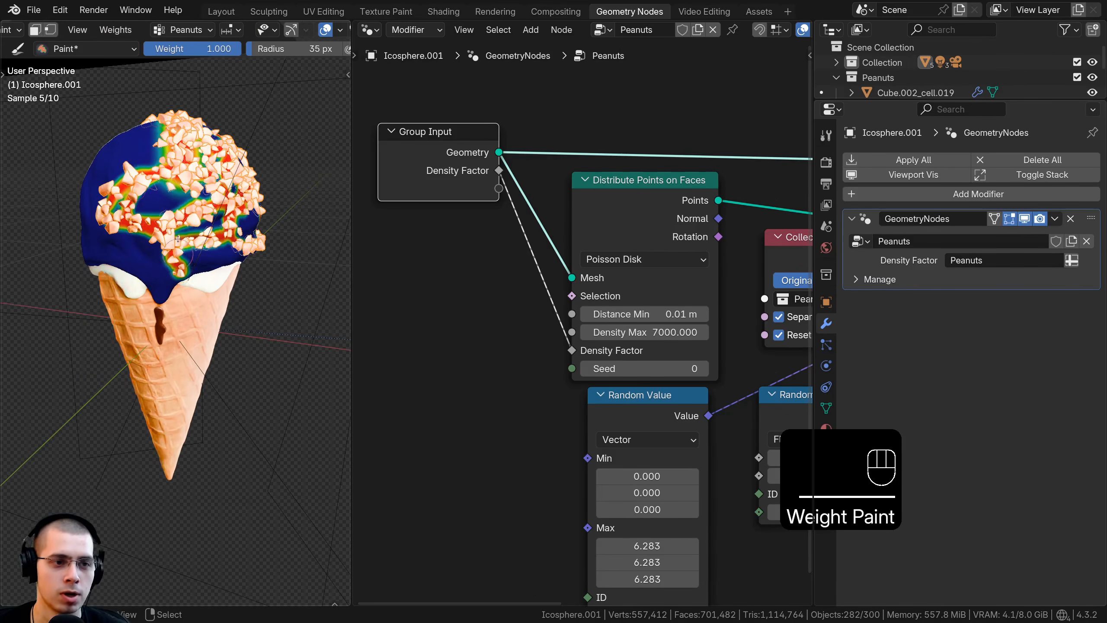
# Step: Return to the Layout workspace and enlarge the weight brush radius to 143 px
pyautogui.click(222, 14)
pyautogui.moveTo(457, 304)
pyautogui.mouseDown(button='middle')
pyautogui.moveTo(489, 229)
pyautogui.moveTo(562, 229)
pyautogui.mouseUp(button='middle')
pyautogui.scroll(1, 489, 224)
pyautogui.press('f')
pyautogui.click(536, 225)
# Step: Paint weight 1.000 all around the chocolate scoop and over its top, leaving the lower dripping rim mostly unpainted
pyautogui.moveTo(505, 245)
pyautogui.mouseDown()
pyautogui.moveTo(413, 264)
pyautogui.moveTo(488, 289)
pyautogui.moveTo(530, 288)
pyautogui.mouseUp()
pyautogui.scroll(-3, 442, 278)
pyautogui.moveTo(540, 288); pyautogui.dragTo(406, 292, button='middle')
pyautogui.moveTo(453, 294); pyautogui.dragTo(577, 296)
pyautogui.moveTo(577, 296); pyautogui.dragTo(436, 281, button='middle')
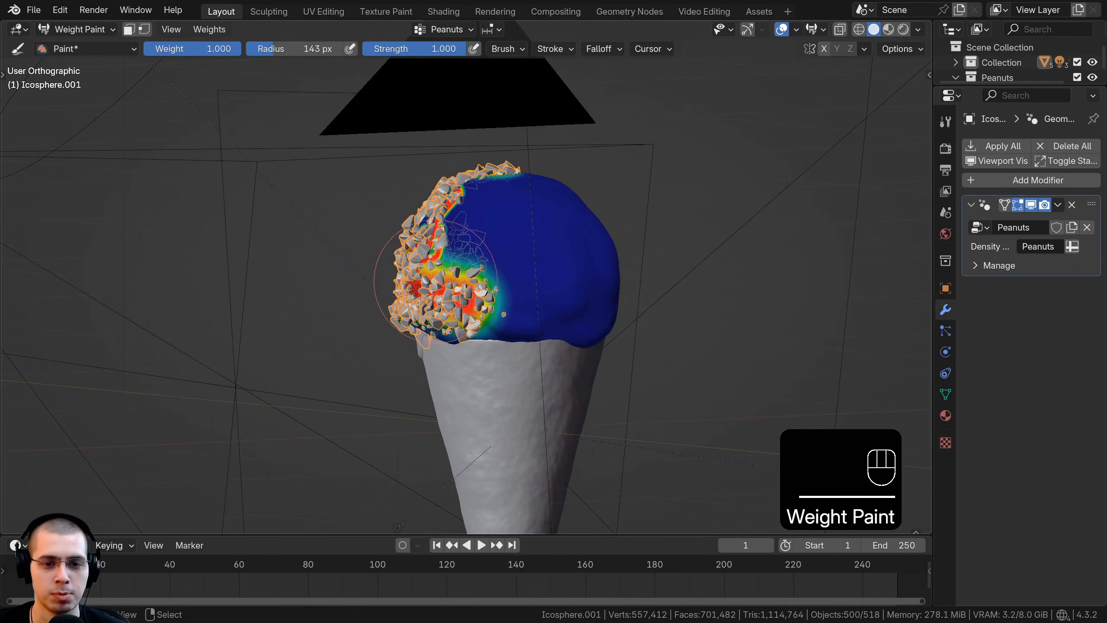
pyautogui.moveTo(484, 289); pyautogui.dragTo(569, 283)
pyautogui.moveTo(568, 283); pyautogui.dragTo(466, 301, button='middle')
pyautogui.moveTo(489, 305); pyautogui.dragTo(539, 301)
pyautogui.moveTo(550, 301); pyautogui.dragTo(485, 306, button='middle')
pyautogui.moveTo(436, 293); pyautogui.dragTo(510, 298)
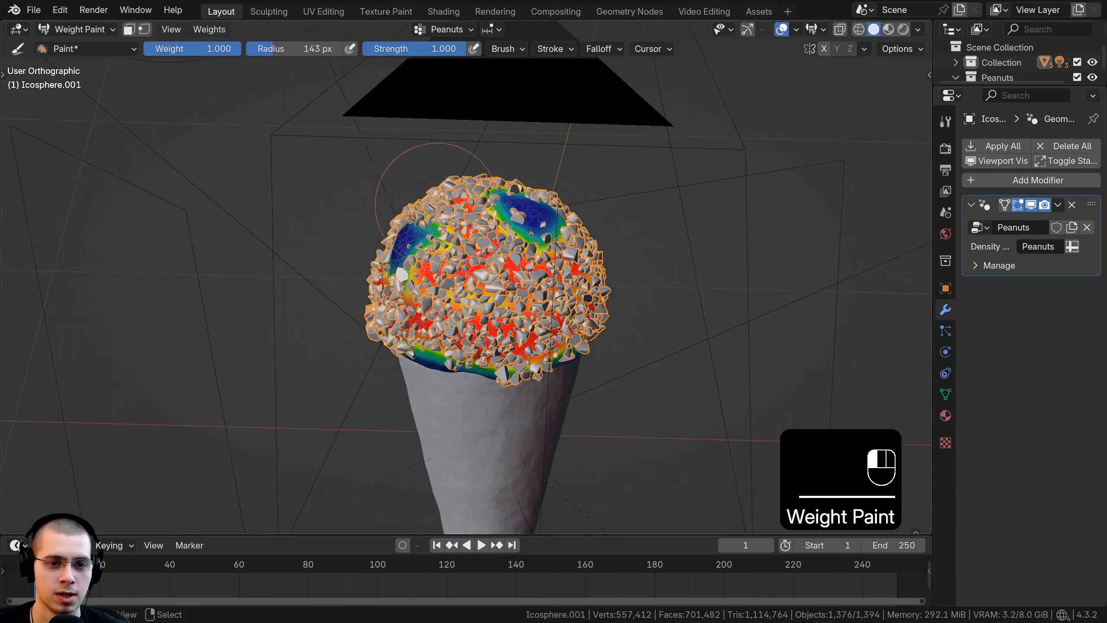
pyautogui.moveTo(430, 228); pyautogui.dragTo(458, 218)
pyautogui.moveTo(501, 222); pyautogui.dragTo(444, 244, button='middle')
pyautogui.moveTo(462, 257); pyautogui.dragTo(513, 236)
pyautogui.moveTo(536, 258)
pyautogui.mouseDown(button='middle')
pyautogui.moveTo(455, 259)
pyautogui.moveTo(532, 220)
pyautogui.mouseUp(button='middle')
pyautogui.moveTo(532, 220); pyautogui.dragTo(540, 215)
pyautogui.moveTo(490, 224); pyautogui.dragTo(542, 255, button='middle')
pyautogui.moveTo(542, 255); pyautogui.dragTo(551, 257)
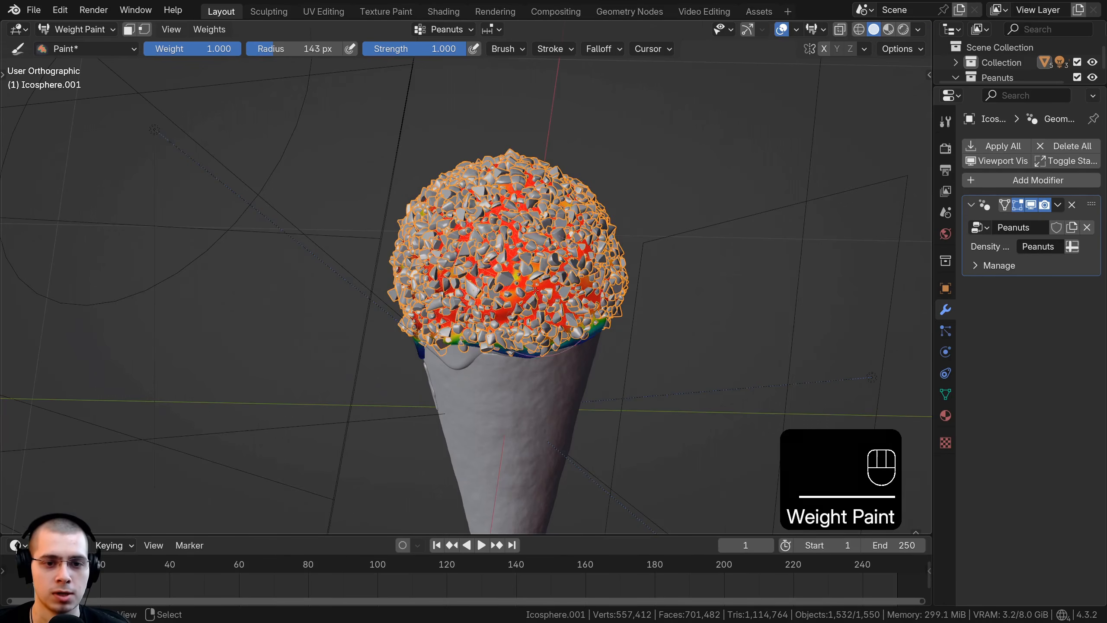
pyautogui.moveTo(535, 290); pyautogui.dragTo(519, 249, button='middle')
pyautogui.moveTo(518, 249); pyautogui.dragTo(528, 244)
pyautogui.scroll(4, 475, 240)
pyautogui.moveTo(527, 244)
pyautogui.mouseDown(button='middle')
pyautogui.moveTo(418, 249)
pyautogui.moveTo(370, 236)
pyautogui.mouseUp(button='middle')
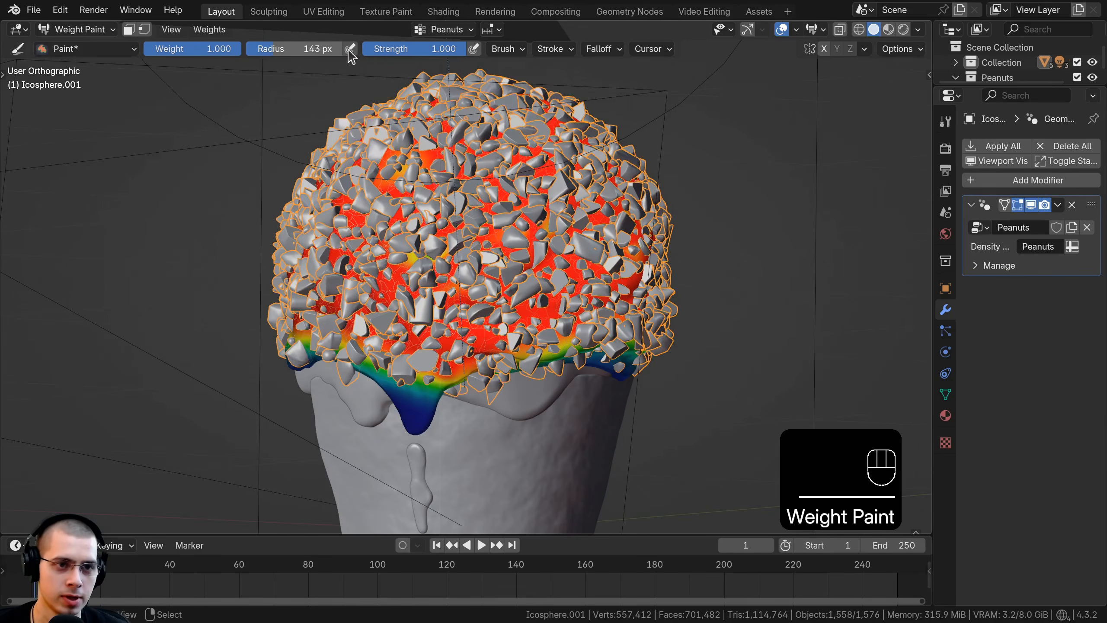
# Step: Lower the brush strength to 0.384 and subtract weight above the front drip and along the adjoining lower rim
pyautogui.moveTo(415, 49); pyautogui.dragTo(402, 50)
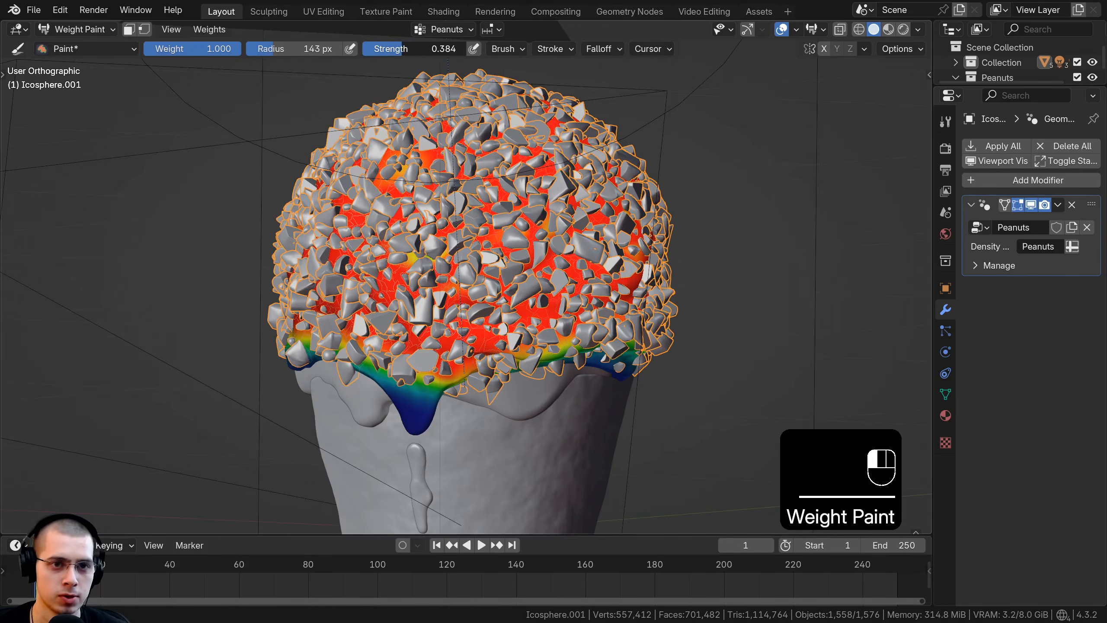
pyautogui.moveTo(412, 286); pyautogui.dragTo(430, 275, button='middle')
pyautogui.keyDown('ctrl'); pyautogui.moveTo(431, 274); pyautogui.dragTo(414, 317); pyautogui.keyUp('ctrl')
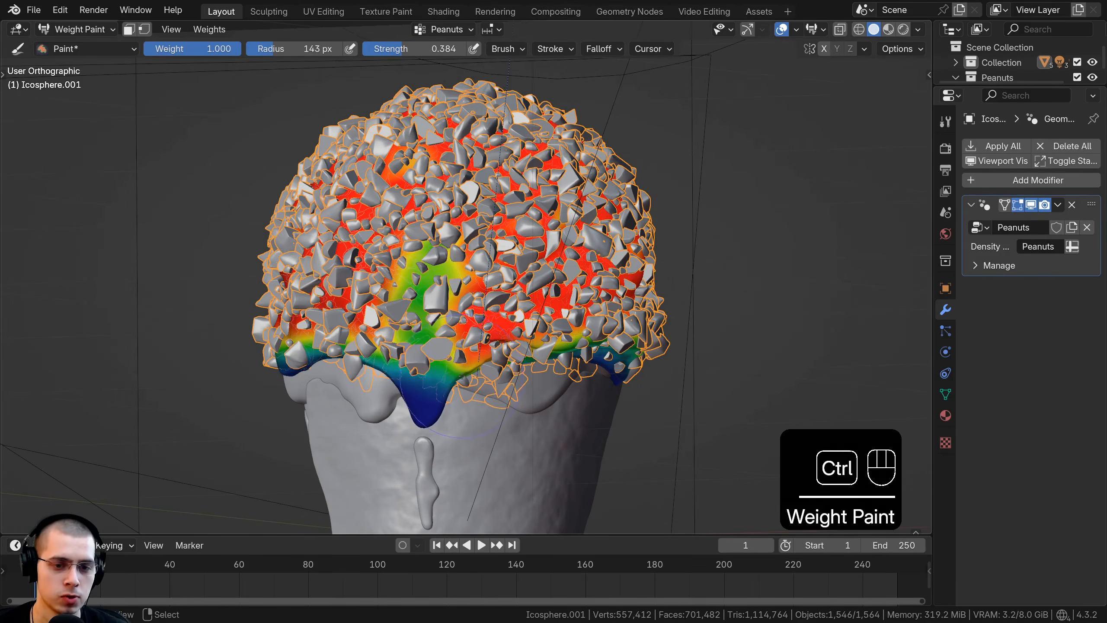
pyautogui.moveTo(462, 377); pyautogui.dragTo(620, 383, button='middle')
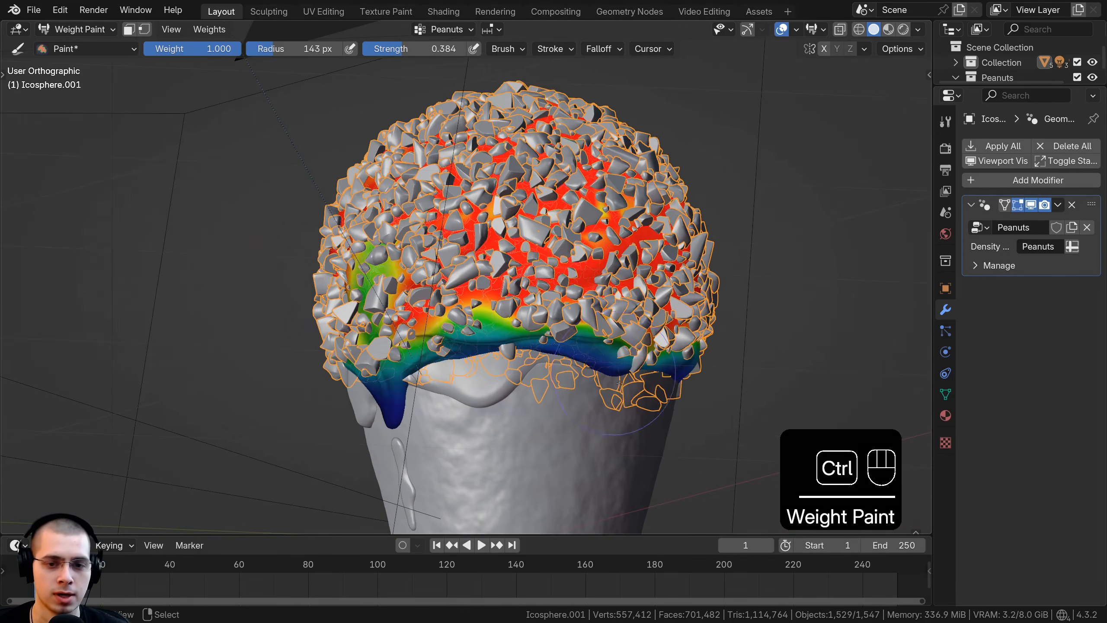
pyautogui.keyDown('ctrl'); pyautogui.moveTo(552, 257); pyautogui.dragTo(584, 261); pyautogui.keyUp('ctrl')
pyautogui.moveTo(586, 279); pyautogui.dragTo(554, 286, button='middle')
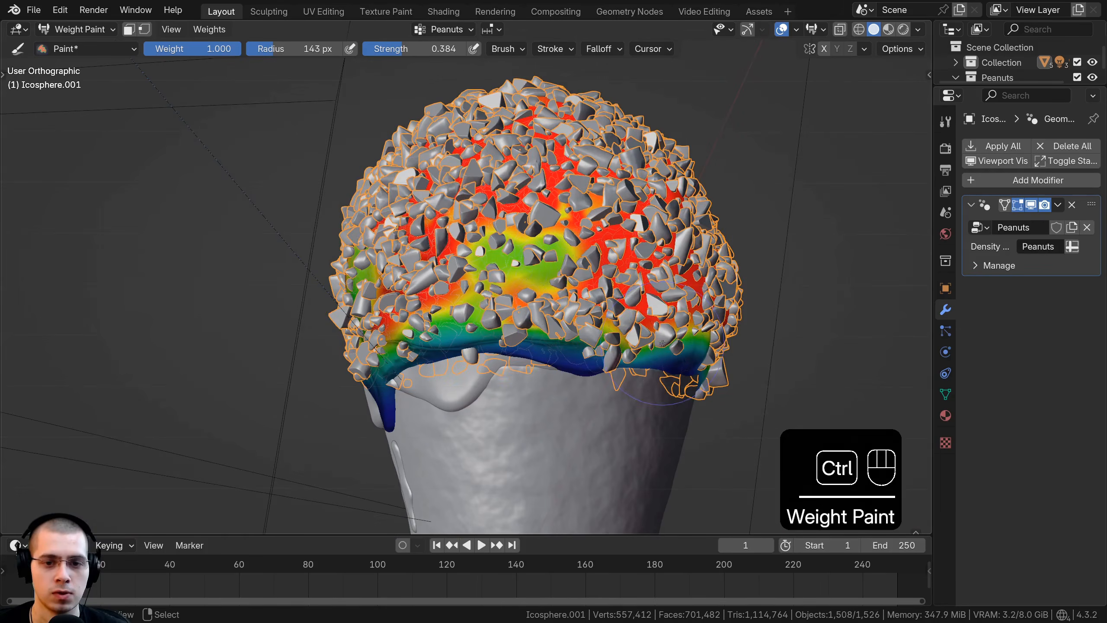
pyautogui.keyDown('ctrl'); pyautogui.moveTo(599, 296); pyautogui.dragTo(634, 320); pyautogui.keyUp('ctrl')
pyautogui.moveTo(649, 307); pyautogui.dragTo(614, 346, button='middle')
# Step: Subtract weight in scattered patches around the sides and upper part of the coating to thin the peanuts unevenly
pyautogui.scroll(-1, 615, 346)
pyautogui.scroll(-2, 601, 293)
pyautogui.keyDown('ctrl'); pyautogui.moveTo(508, 233); pyautogui.dragTo(499, 266); pyautogui.keyUp('ctrl')
pyautogui.moveTo(493, 262); pyautogui.dragTo(530, 249, button='middle')
pyautogui.scroll(2, 514, 244)
pyautogui.keyDown('ctrl'); pyautogui.moveTo(435, 203); pyautogui.dragTo(436, 227); pyautogui.keyUp('ctrl')
pyautogui.moveTo(449, 218); pyautogui.dragTo(516, 201, button='middle')
pyautogui.keyDown('ctrl'); pyautogui.moveTo(485, 177); pyautogui.dragTo(464, 179); pyautogui.keyUp('ctrl')
pyautogui.moveTo(458, 188); pyautogui.dragTo(471, 207, button='middle')
pyautogui.scroll(1, 414, 244)
pyautogui.keyDown('ctrl'); pyautogui.moveTo(383, 257); pyautogui.dragTo(405, 288); pyautogui.keyUp('ctrl')
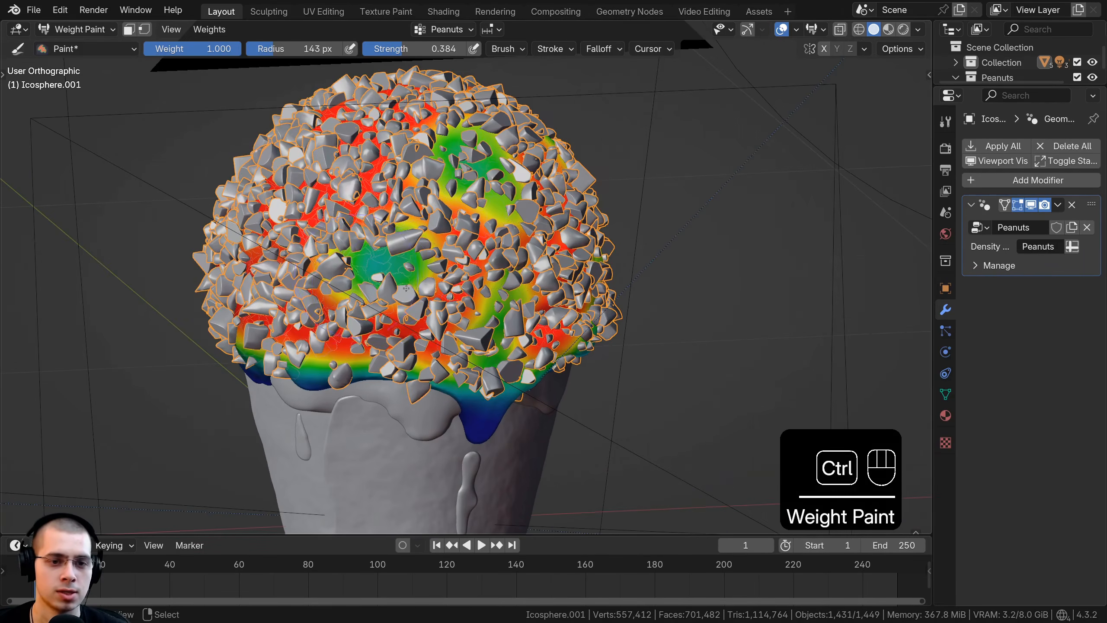
pyautogui.moveTo(396, 210); pyautogui.dragTo(403, 214, button='middle')
pyautogui.keyDown('ctrl'); pyautogui.moveTo(325, 185); pyautogui.dragTo(316, 207); pyautogui.keyUp('ctrl')
pyautogui.moveTo(309, 220); pyautogui.dragTo(445, 272, button='middle')
pyautogui.keyDown('ctrl'); pyautogui.moveTo(504, 301); pyautogui.dragTo(368, 247); pyautogui.keyUp('ctrl')
pyautogui.moveTo(390, 122); pyautogui.dragTo(397, 152, button='middle')
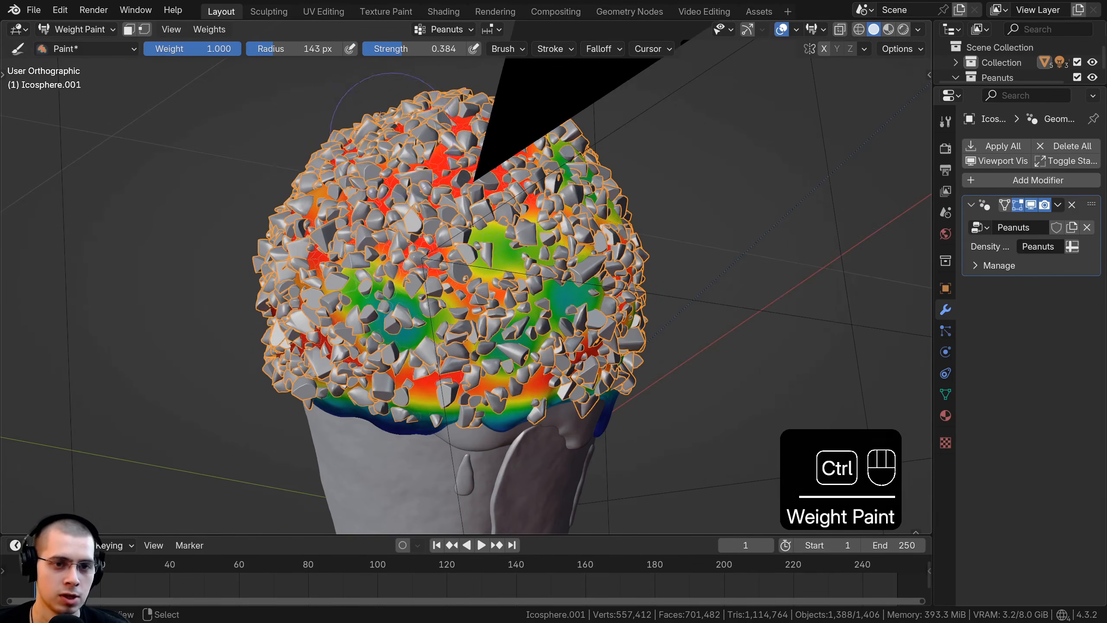
pyautogui.moveTo(453, 198); pyautogui.dragTo(457, 211, button='middle')
# Step: Subtract weight along the coating's lower edge and drips to clear peanuts from the rim
pyautogui.scroll(-3, 449, 206)
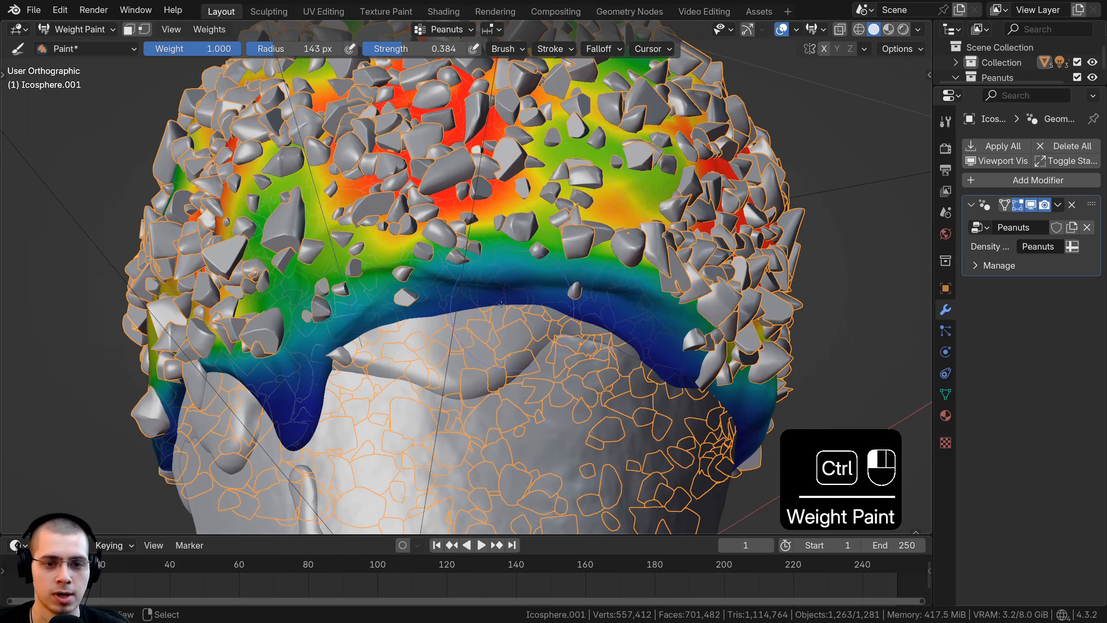
pyautogui.keyDown('ctrl'); pyautogui.moveTo(342, 346); pyautogui.dragTo(333, 360); pyautogui.keyUp('ctrl')
pyautogui.moveTo(340, 340)
pyautogui.mouseDown(button='middle')
pyautogui.moveTo(405, 302)
pyautogui.moveTo(523, 280)
pyautogui.mouseUp(button='middle')
pyautogui.keyDown('ctrl'); pyautogui.moveTo(525, 277); pyautogui.dragTo(510, 283); pyautogui.keyUp('ctrl')
pyautogui.moveTo(510, 286); pyautogui.dragTo(539, 306, button='middle')
pyautogui.keyDown('ctrl'); pyautogui.moveTo(540, 306); pyautogui.dragTo(537, 308); pyautogui.keyUp('ctrl')
pyautogui.scroll(-6, 537, 308)
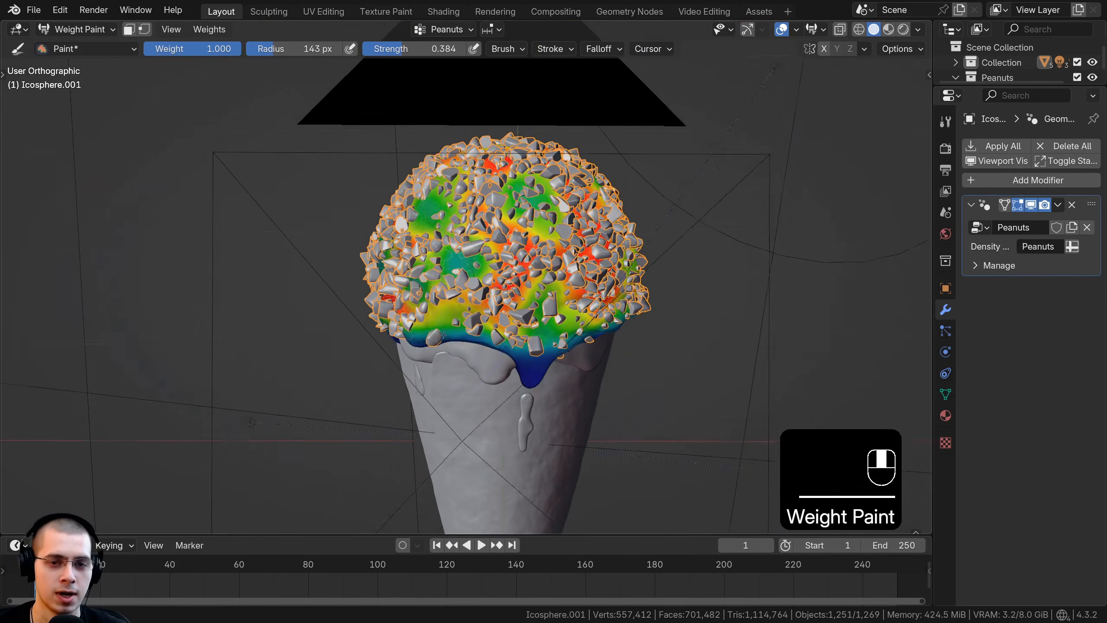
pyautogui.moveTo(481, 149); pyautogui.dragTo(475, 113, button='middle')
pyautogui.scroll(4, 471, 218)
pyautogui.keyDown('ctrl'); pyautogui.moveTo(419, 327); pyautogui.dragTo(408, 338); pyautogui.keyUp('ctrl')
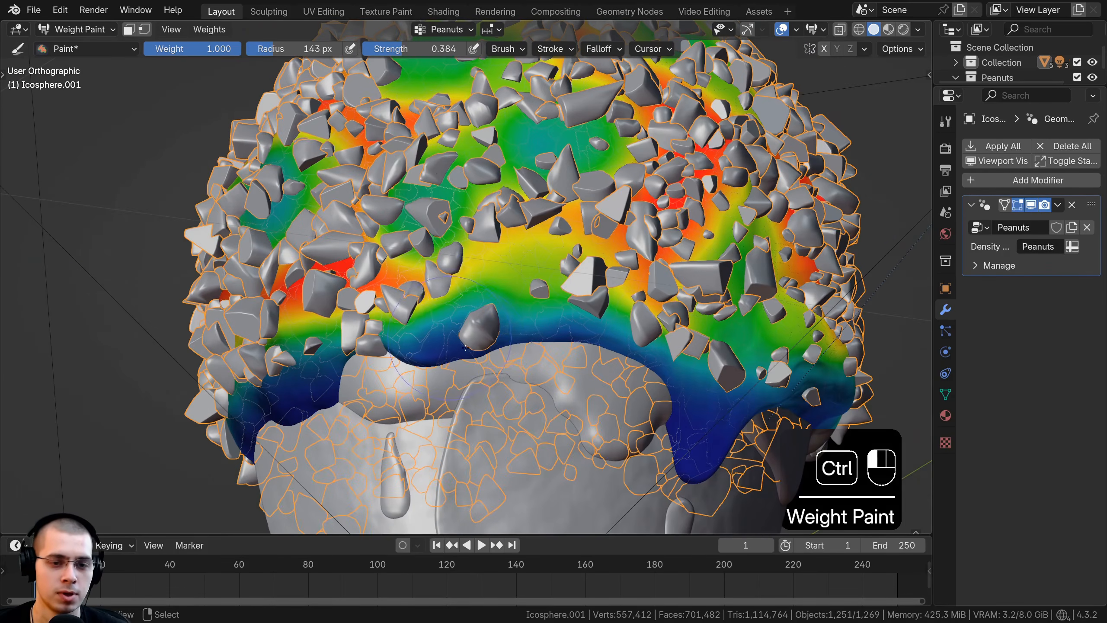
pyautogui.moveTo(407, 338); pyautogui.dragTo(440, 321, button='middle')
pyautogui.keyDown('ctrl'); pyautogui.moveTo(441, 320); pyautogui.dragTo(435, 324); pyautogui.keyUp('ctrl')
pyautogui.scroll(-1, 552, 309)
pyautogui.moveTo(435, 325); pyautogui.dragTo(589, 305, button='middle')
pyautogui.moveTo(301, 299)
pyautogui.keyDown('ctrl'); pyautogui.mouseDown()
pyautogui.moveTo(290, 305)
pyautogui.moveTo(467, 257)
pyautogui.mouseUp(); pyautogui.keyUp('ctrl')
pyautogui.scroll(-2, 290, 306)
pyautogui.moveTo(567, 259); pyautogui.dragTo(527, 263, button='middle')
pyautogui.keyDown('ctrl'); pyautogui.moveTo(537, 263); pyautogui.dragTo(545, 265); pyautogui.keyUp('ctrl')
pyautogui.moveTo(545, 266); pyautogui.dragTo(557, 301, button='middle')
pyautogui.scroll(-2, 654, 302)
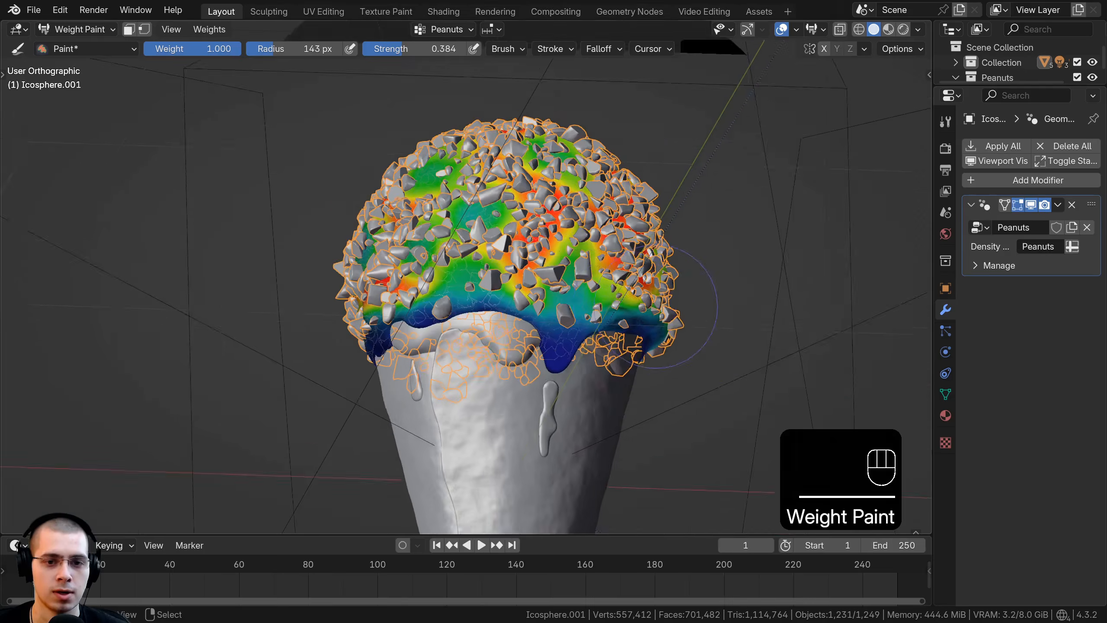
# Step: Thin one more patch of weight on the coating's side and return to Object Mode
pyautogui.moveTo(453, 218); pyautogui.dragTo(413, 244, button='middle')
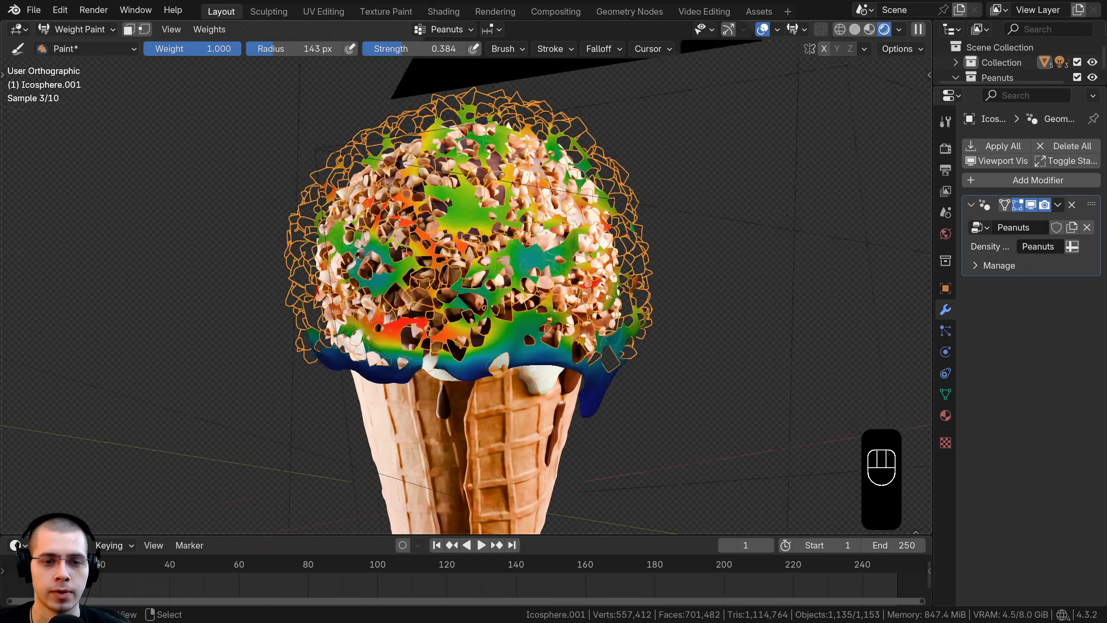
pyautogui.press('z')
pyautogui.click(759, 237)
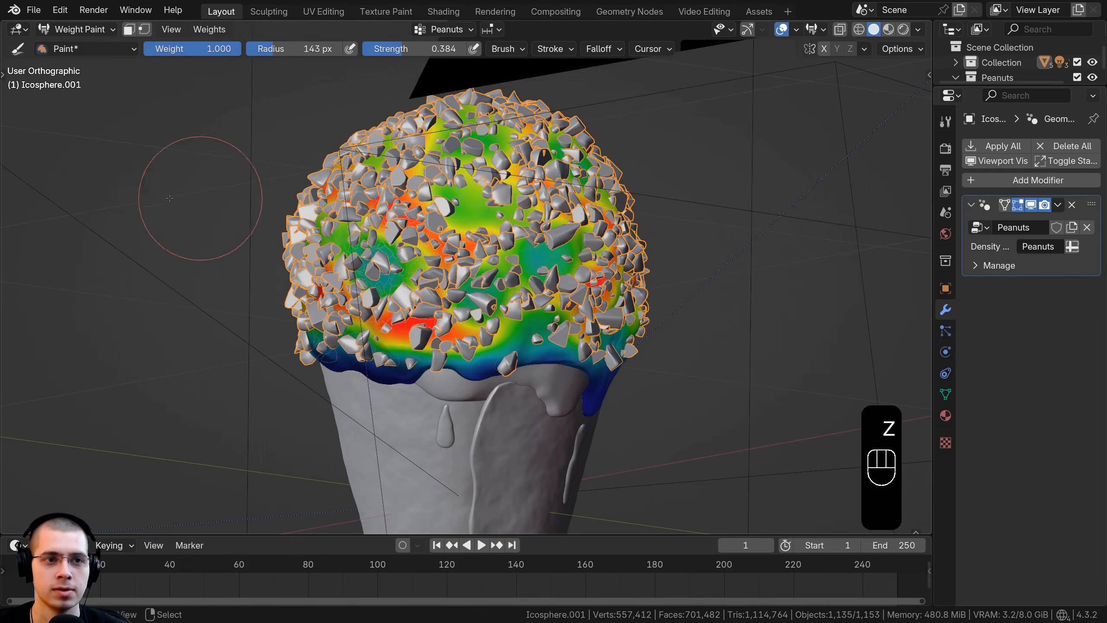
pyautogui.click(82, 32)
pyautogui.click(74, 44)
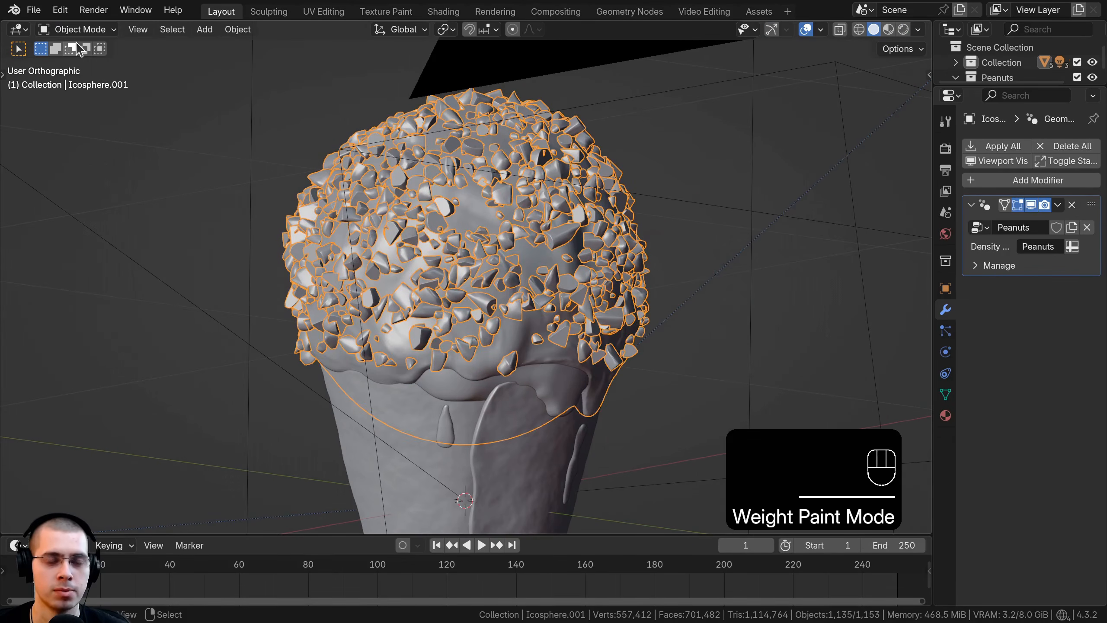
# Step: Inspect the rendered peanut distribution through the camera in the Shading workspace with everything deselected
pyautogui.click(441, 11)
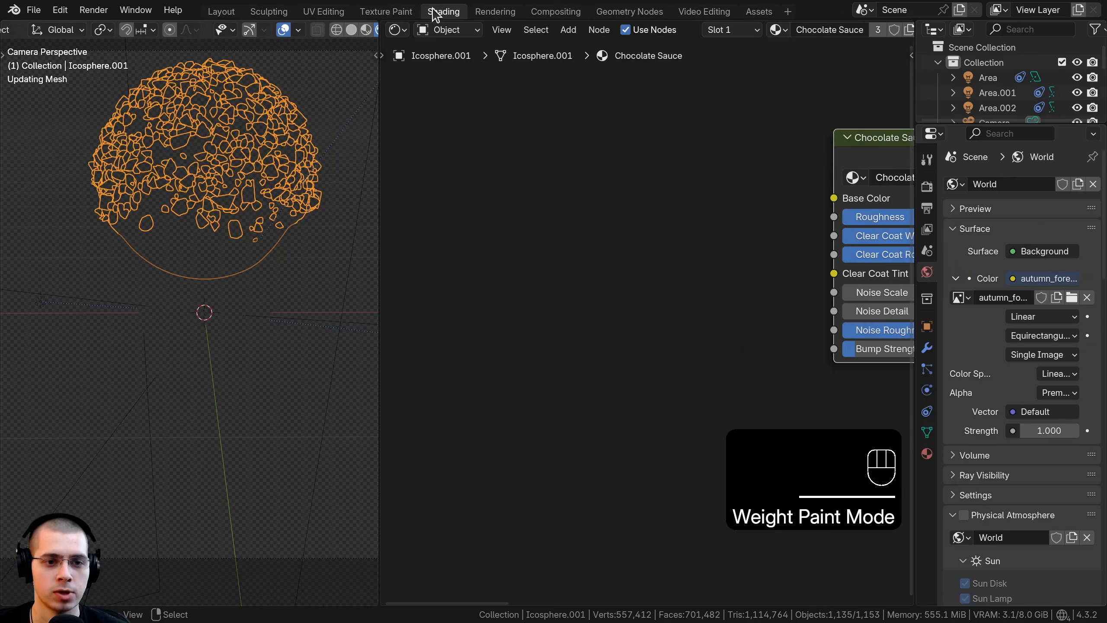
pyautogui.scroll(3, 239, 334)
pyautogui.hotkey('alt', 'a')
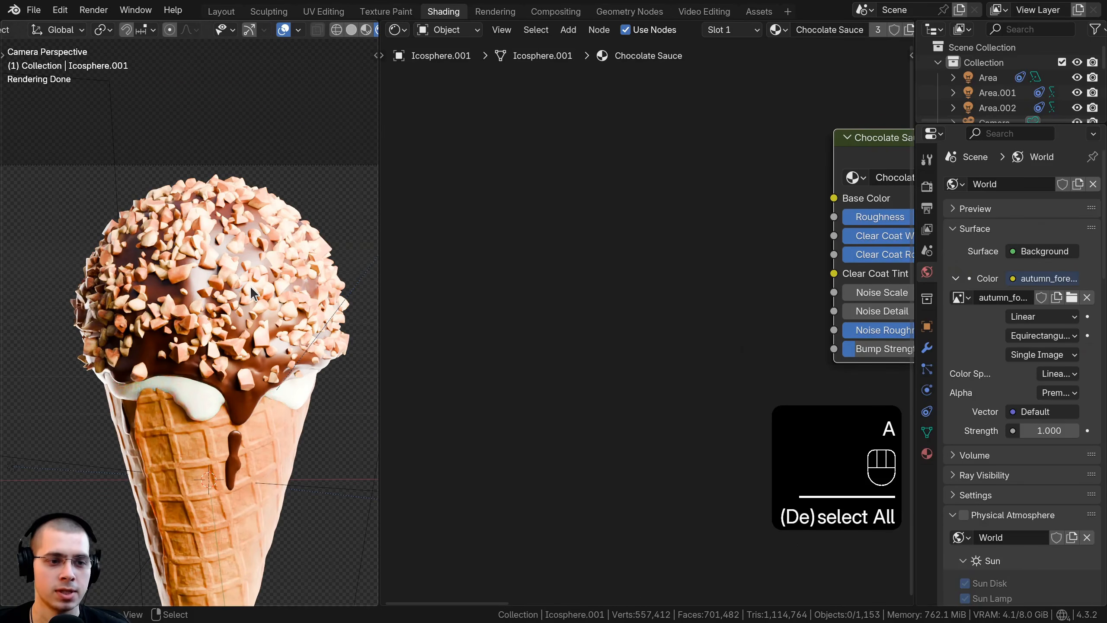
pyautogui.scroll(2, 255, 281)
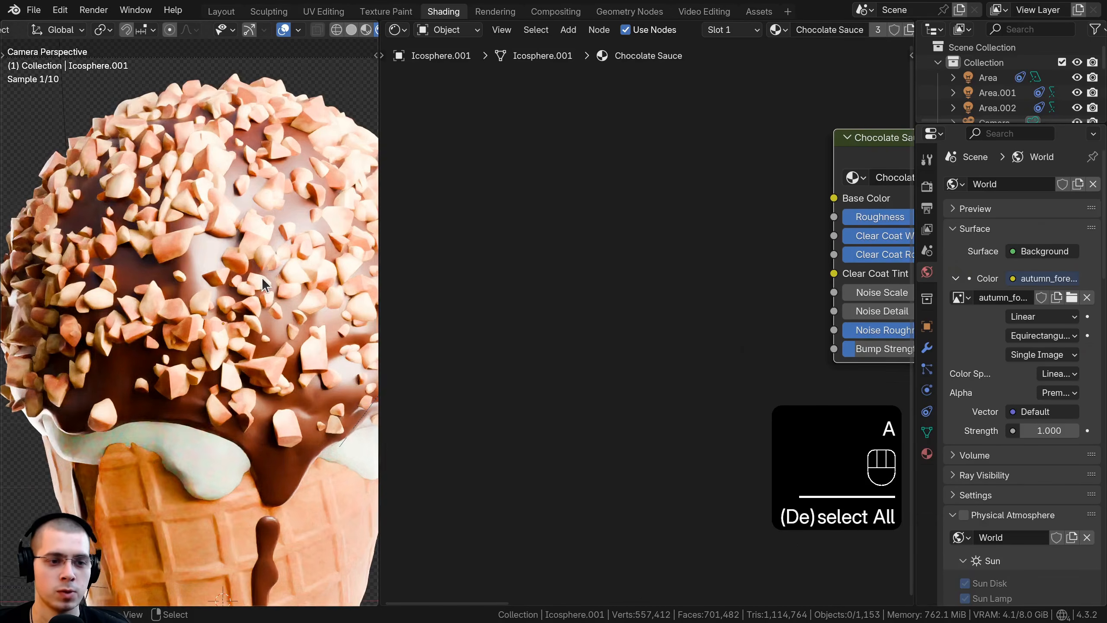
pyautogui.scroll(3, 262, 274)
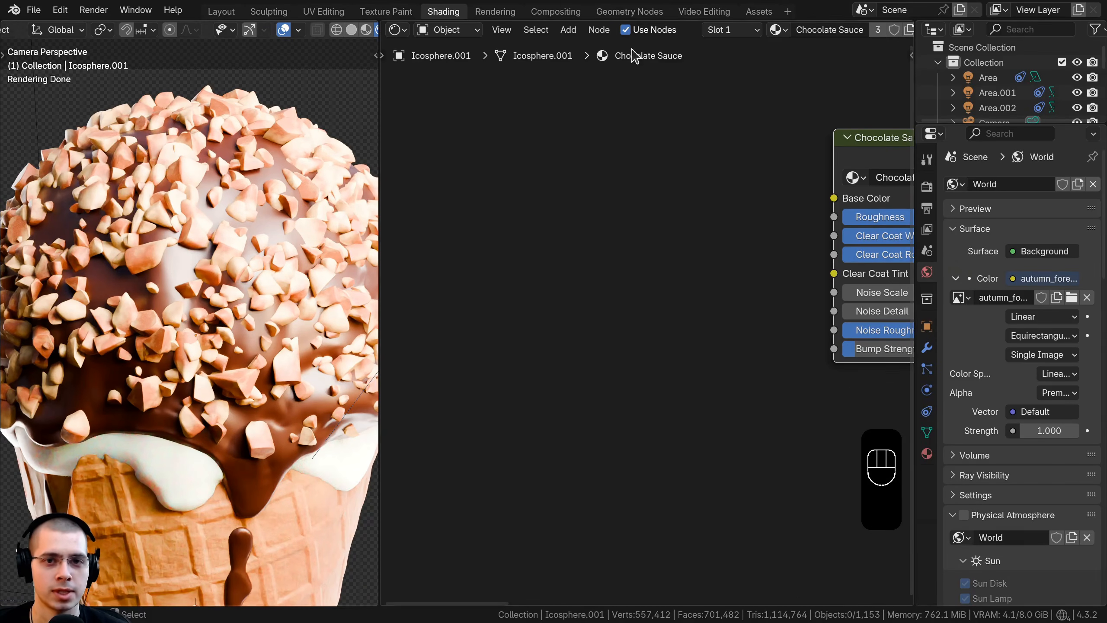
# Step: In the Geometry Nodes workspace, view through the camera and set Distribute Points on Faces' Density Max to 5000
pyautogui.click(626, 11)
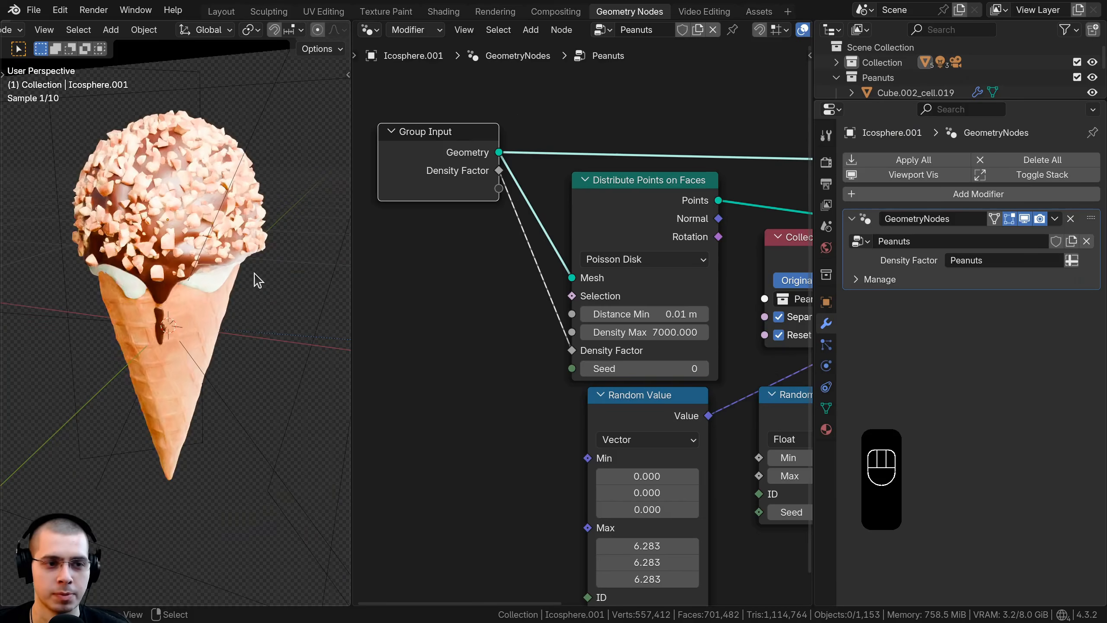
pyautogui.press('KP_0')
pyautogui.doubleClick(581, 298)
pyautogui.click(545, 294)
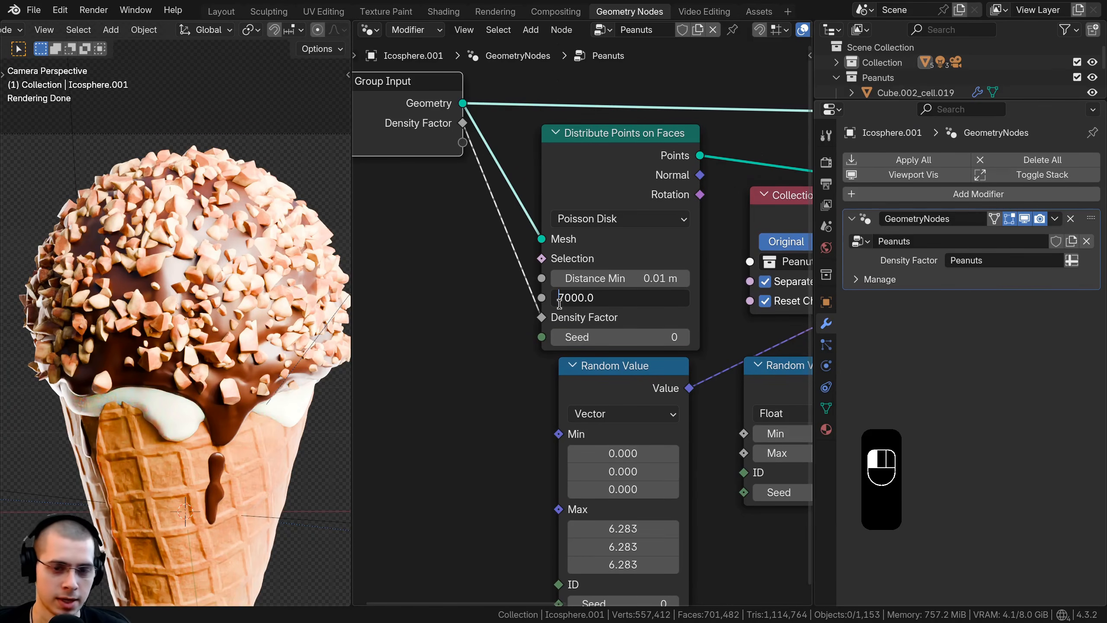
pyautogui.click(322, 239)
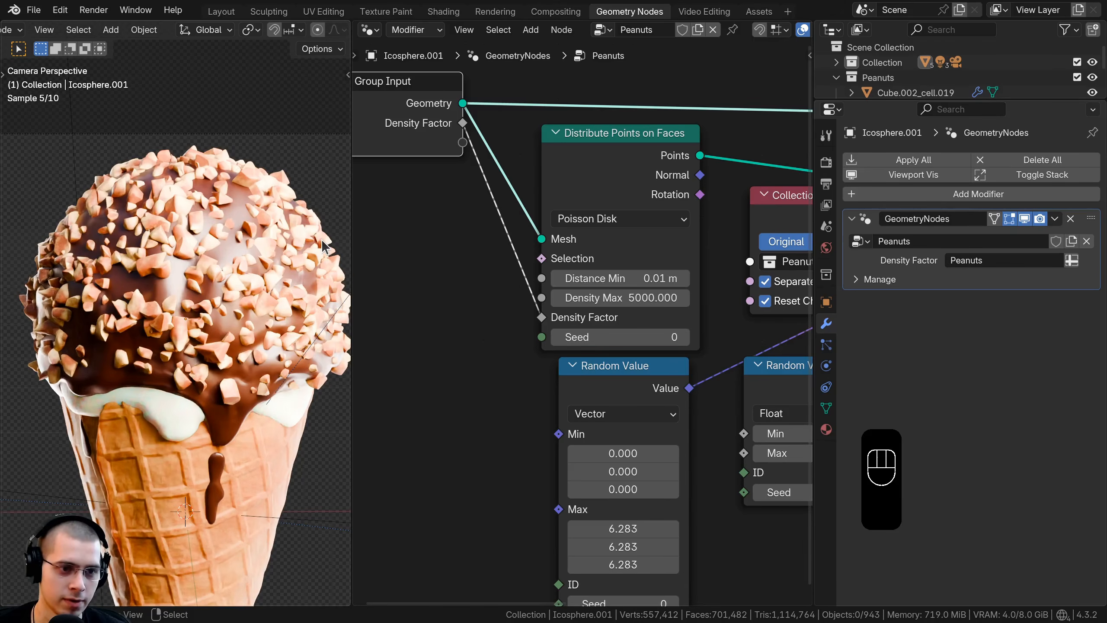
# Step: Set the Distance Min of Distribute Points on Faces to 0.015 m and check the cone's render preview
pyautogui.click(598, 279)
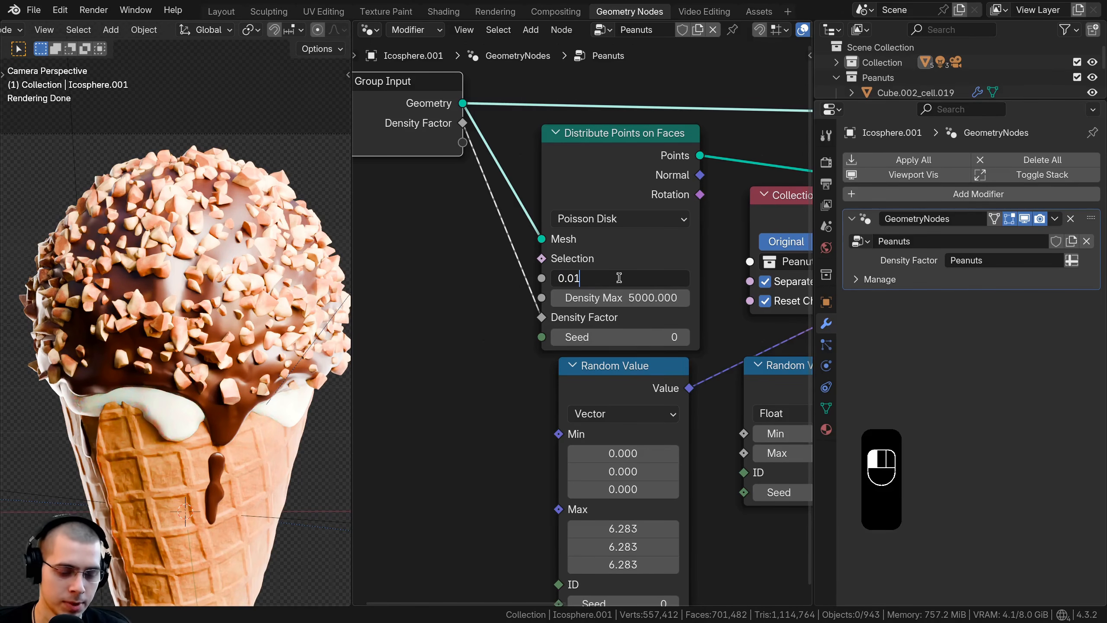
pyautogui.write('0.01')
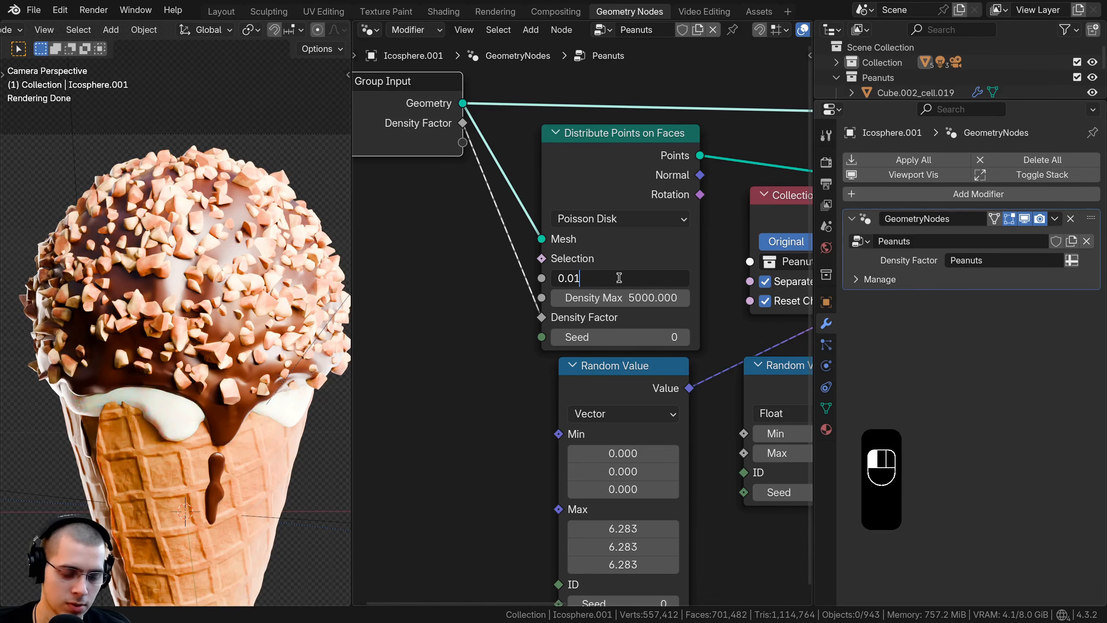
pyautogui.write('5')
pyautogui.press('Return')
pyautogui.scroll(-3, 146, 363)
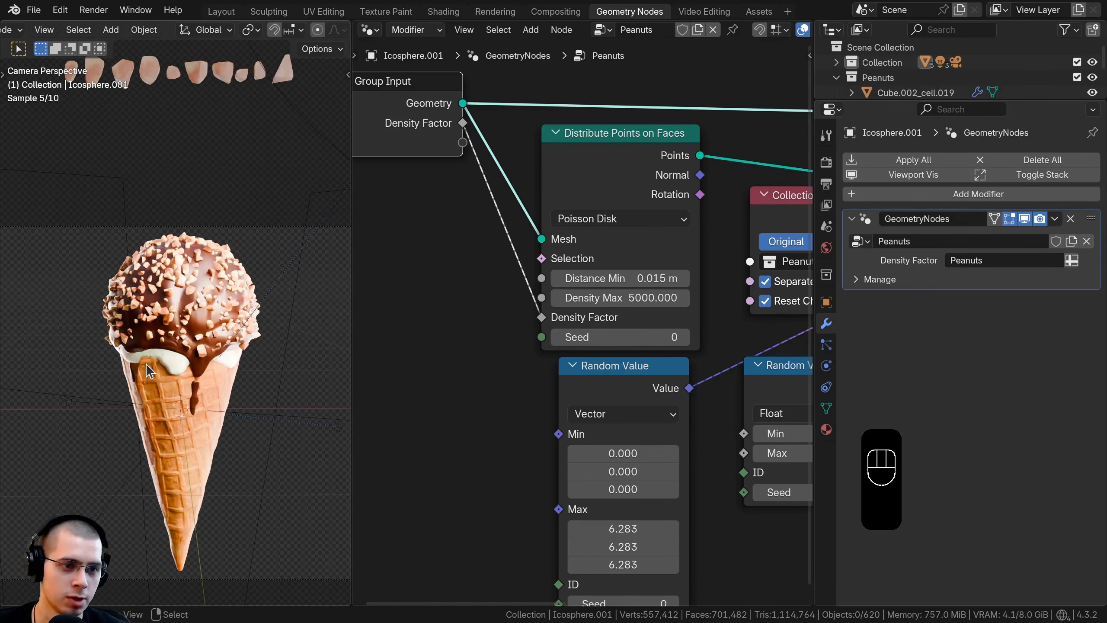
pyautogui.scroll(3, 244, 321)
# Step: Set the Distance Min of Distribute Points on Faces to 0.013 m and reduce it one step to 0.012 m
pyautogui.doubleClick(623, 277)
pyautogui.press('BackSpace')
pyautogui.press('BackSpace')
pyautogui.press('BackSpace')
pyautogui.write('3')
pyautogui.press('Return')
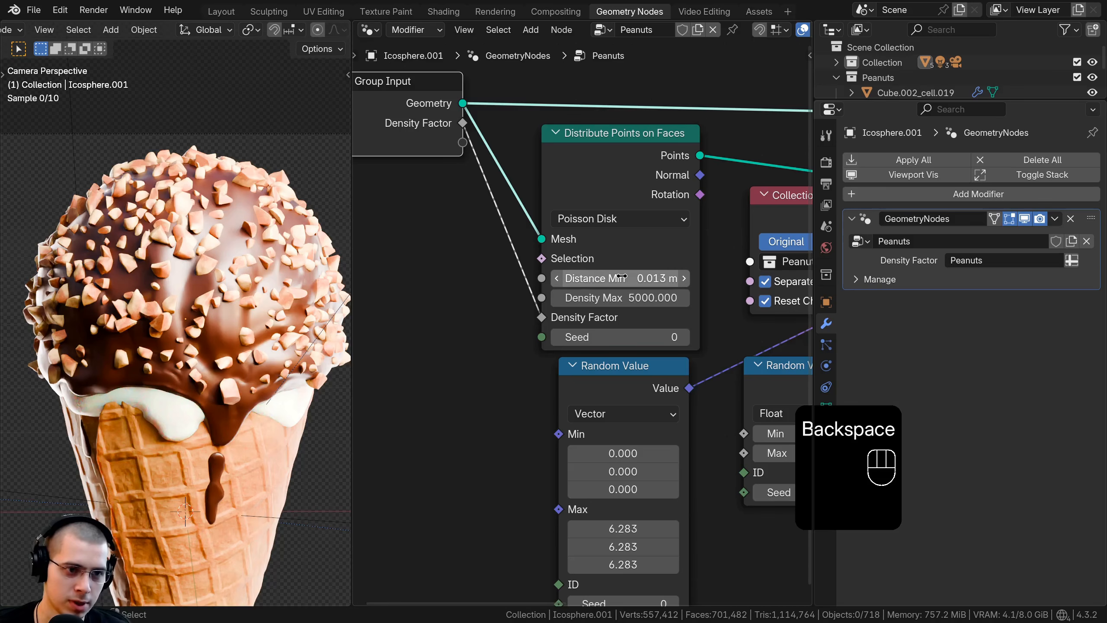
pyautogui.click(557, 277)
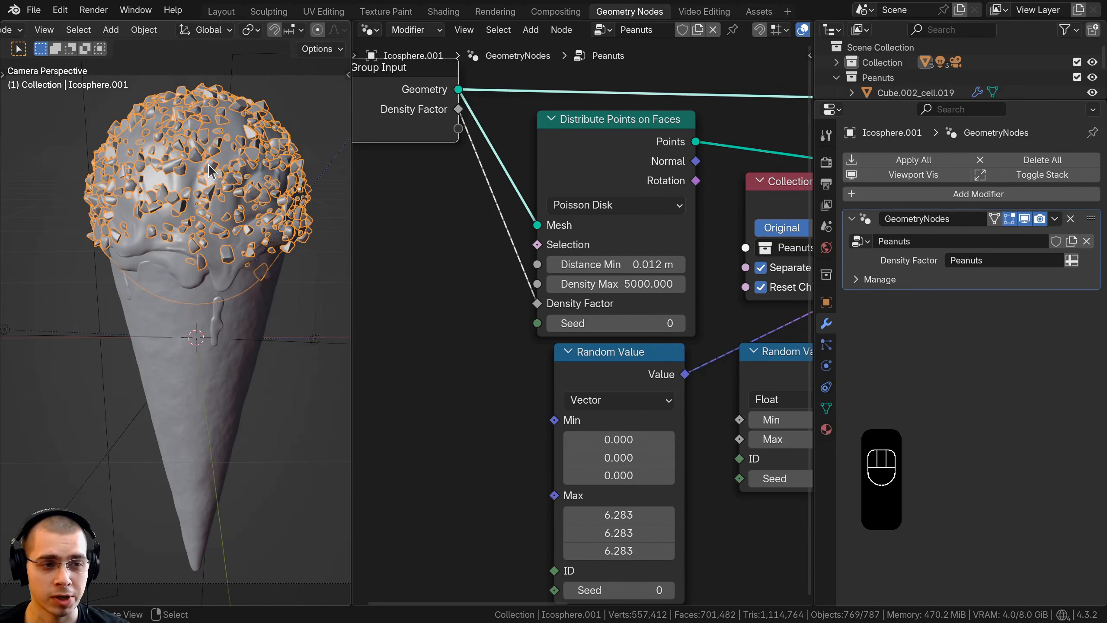
pyautogui.keyDown('shift'); pyautogui.moveTo(211, 171); pyautogui.dragTo(203, 183, button='middle'); pyautogui.keyUp('shift')
pyautogui.scroll(4, 203, 183)
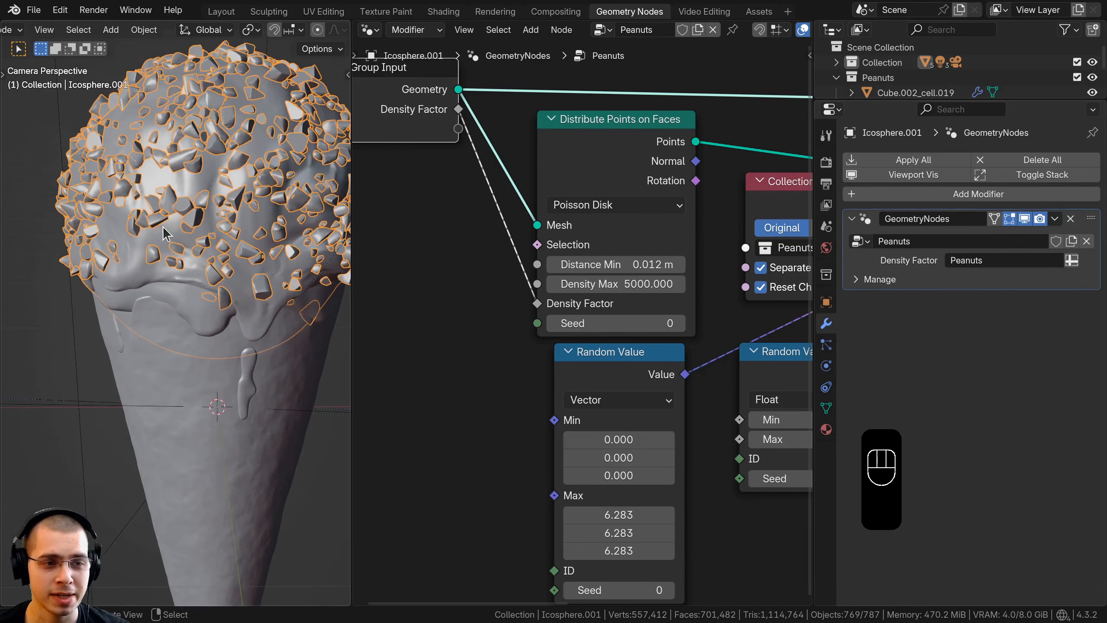
# Step: Check the rendered peanut coverage of the whole cone through the camera in the Layout workspace
pyautogui.scroll(-3, 195, 213)
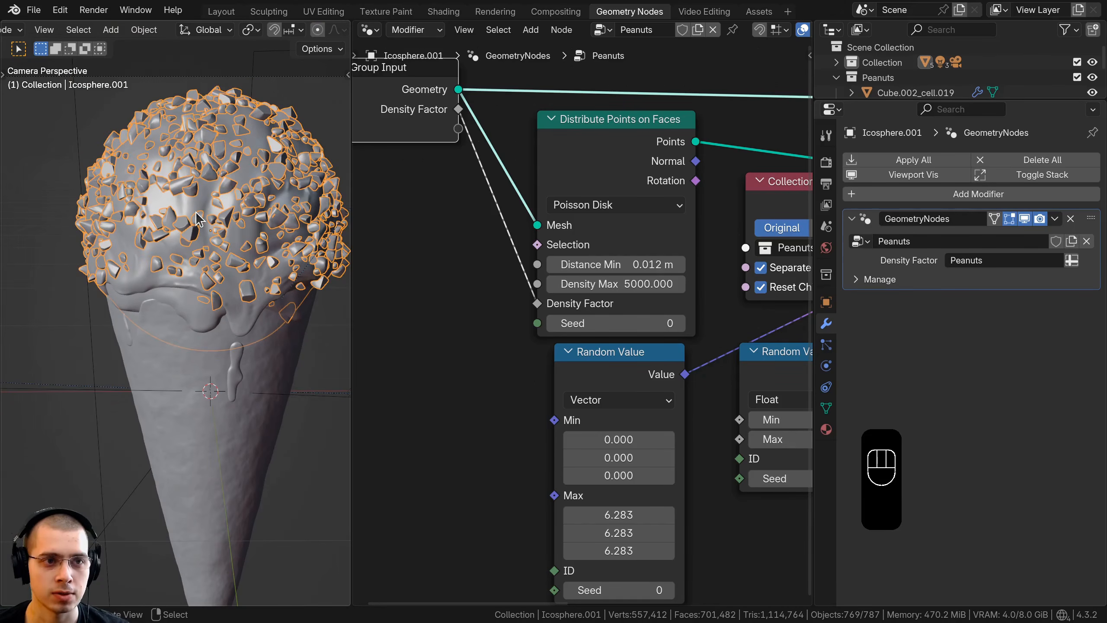
pyautogui.click(222, 12)
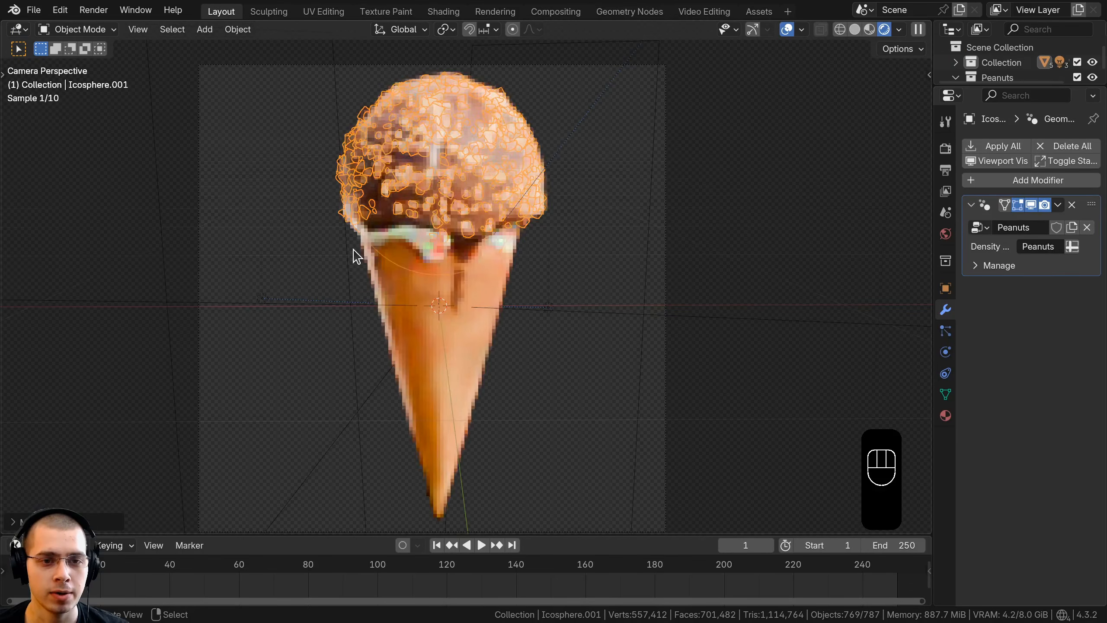
pyautogui.keyDown('shift'); pyautogui.moveTo(356, 252); pyautogui.dragTo(366, 304, button='middle'); pyautogui.keyUp('shift')
pyautogui.scroll(1, 367, 216)
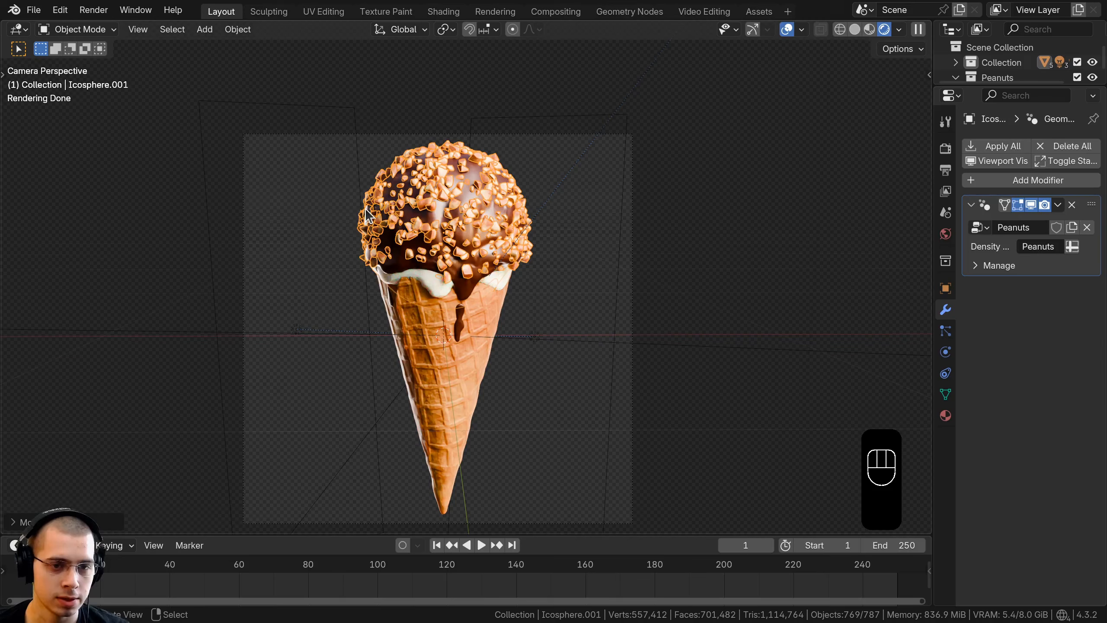
# Step: Switch the Layout viewport to solid shading and deselect everything
pyautogui.press('z')
pyautogui.click(571, 228)
pyautogui.moveTo(497, 217)
pyautogui.keyDown('shift'); pyautogui.mouseDown(button='middle')
pyautogui.moveTo(497, 270)
pyautogui.moveTo(492, 244)
pyautogui.mouseUp(button='middle'); pyautogui.keyUp('shift')
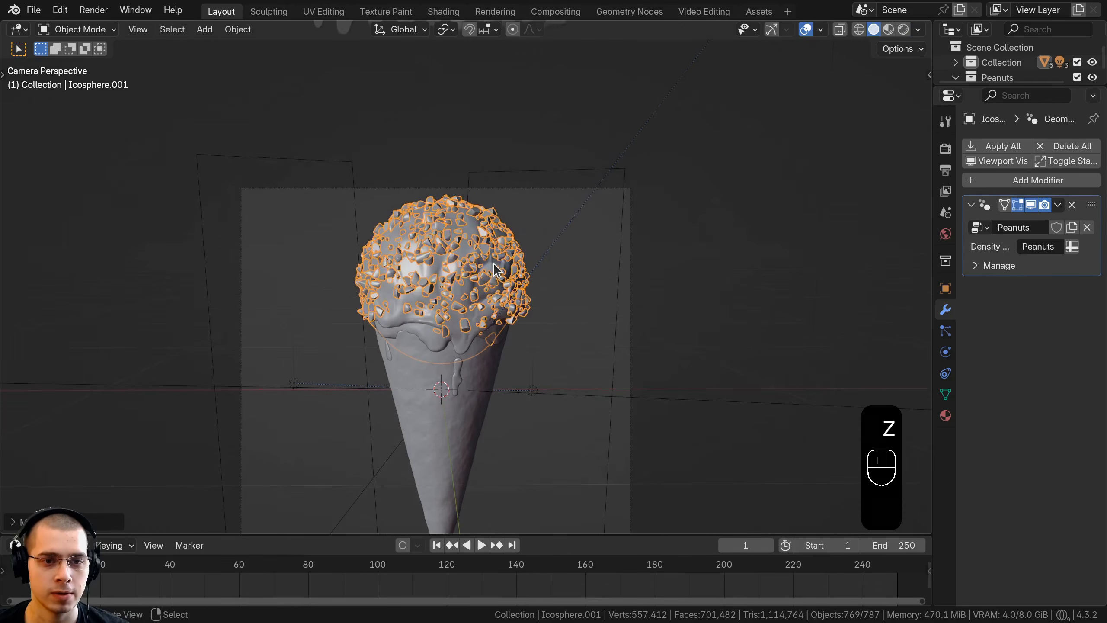
pyautogui.keyDown('shift'); pyautogui.moveTo(491, 245); pyautogui.dragTo(467, 370, button='middle'); pyautogui.keyUp('shift')
pyautogui.scroll(4, 467, 369)
pyautogui.press('a')
pyautogui.press('a')
pyautogui.press('a')
# Step: Select the row of ten peanut pieces above the cone and duplicate it, placing the copies above the originals
pyautogui.keyDown('shift'); pyautogui.moveTo(309, 235); pyautogui.dragTo(290, 179, button='middle'); pyautogui.keyUp('shift')
pyautogui.keyDown('shift'); pyautogui.moveTo(525, 245); pyautogui.dragTo(548, 237, button='middle'); pyautogui.keyUp('shift')
pyautogui.scroll(1, 557, 236)
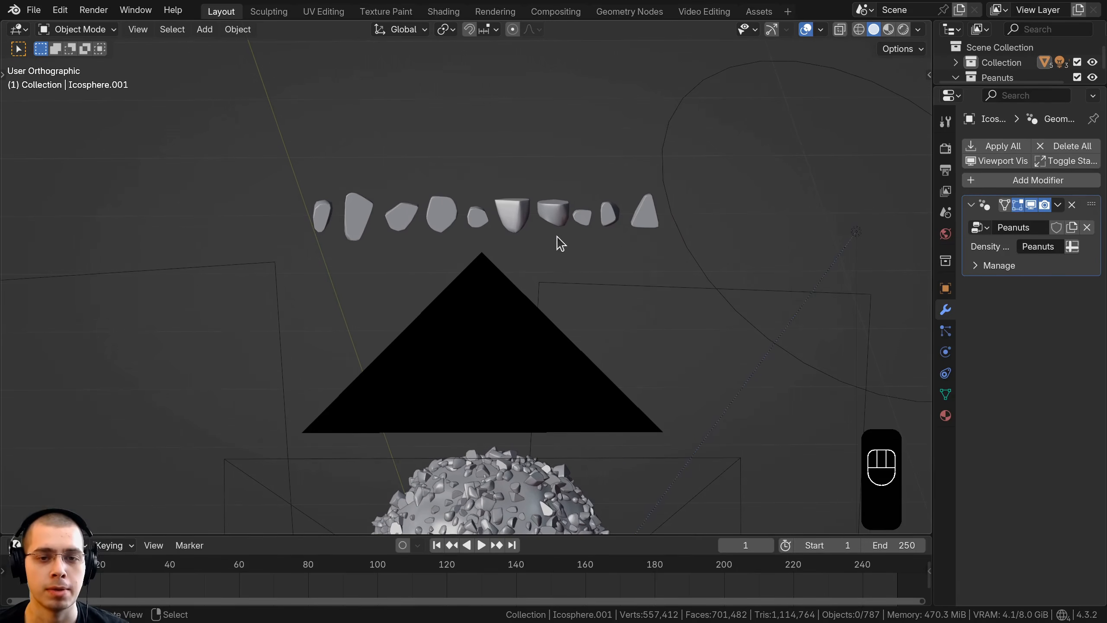
pyautogui.keyDown('shift'); pyautogui.moveTo(298, 145); pyautogui.dragTo(646, 236); pyautogui.keyUp('shift')
pyautogui.keyDown('shift'); pyautogui.moveTo(611, 245); pyautogui.dragTo(597, 242, button='middle'); pyautogui.keyUp('shift')
pyautogui.hotkey('shift', 'd')
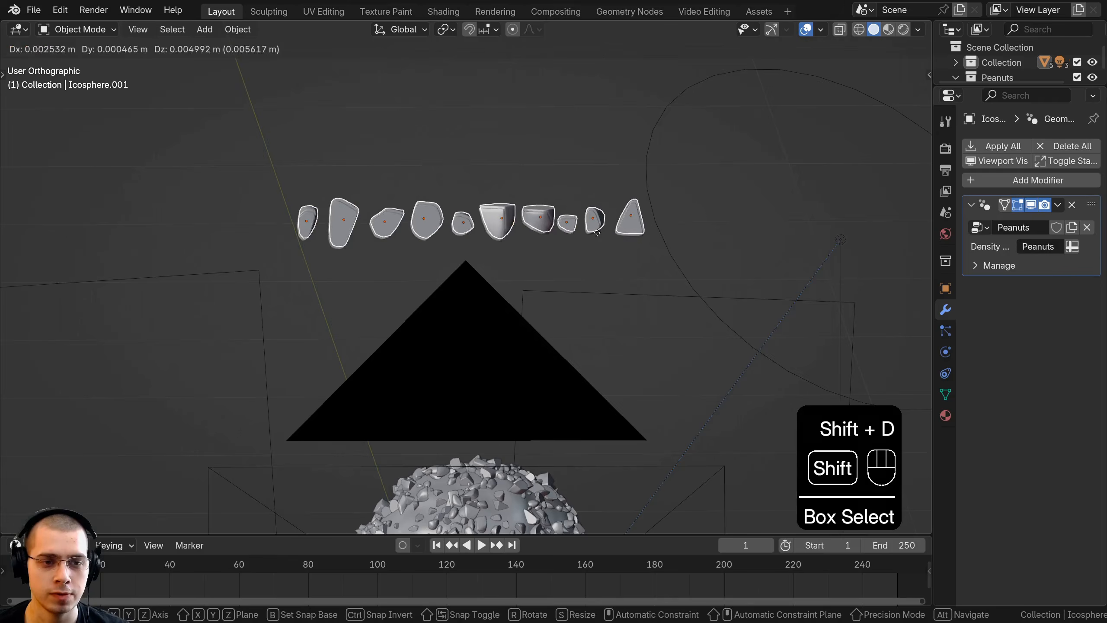
pyautogui.click(505, 128)
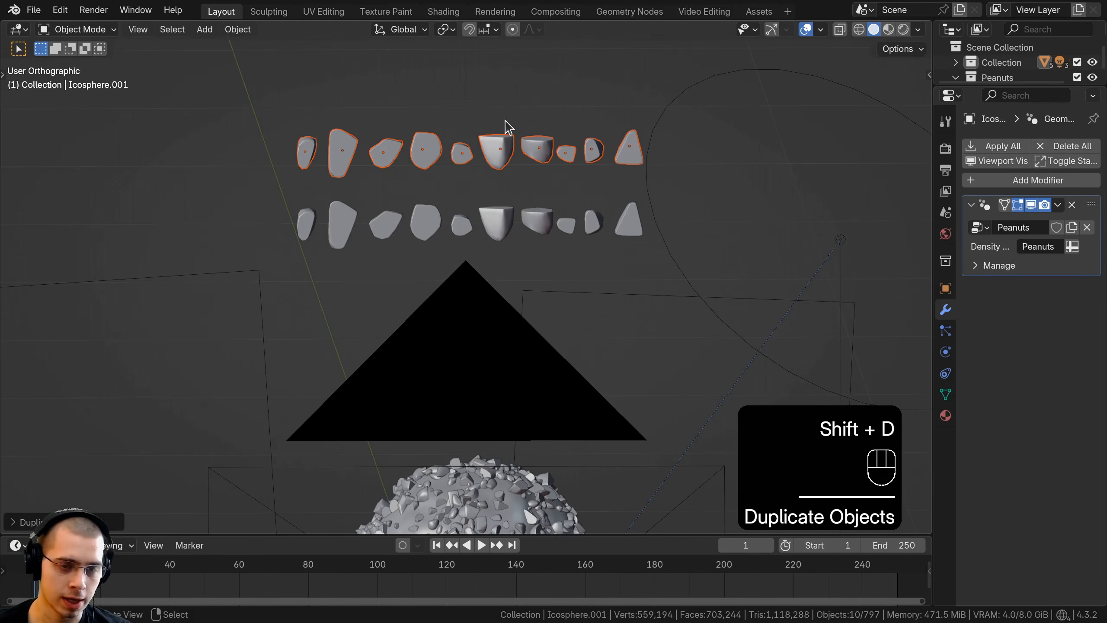
# Step: Move the duplicated pieces to a new collection named Salt
pyautogui.press('m')
pyautogui.click(445, 120)
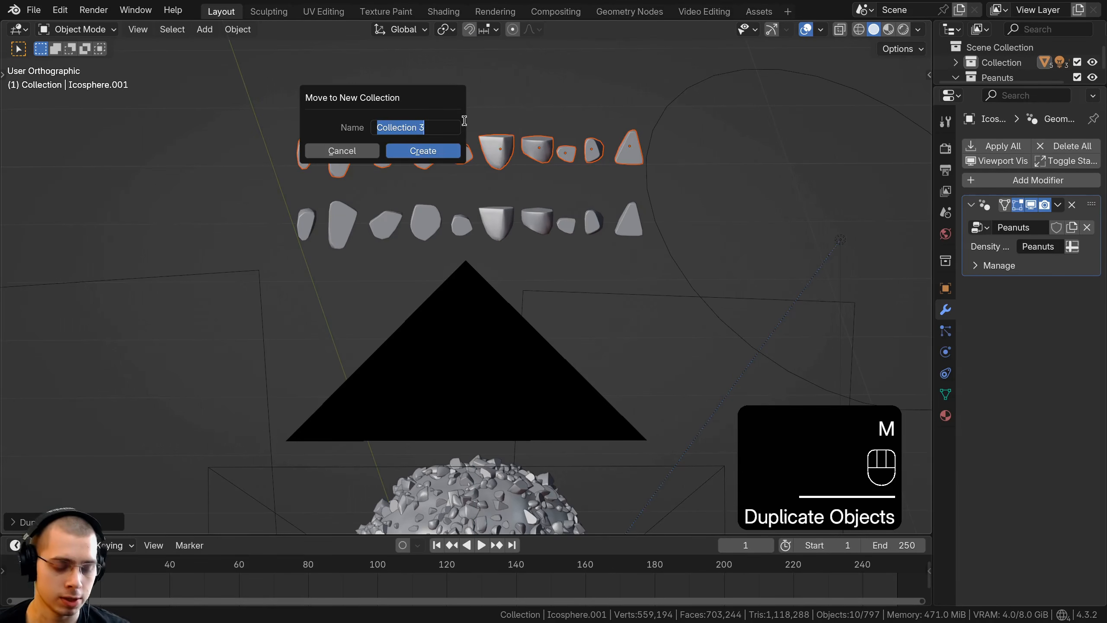
pyautogui.write('Salt')
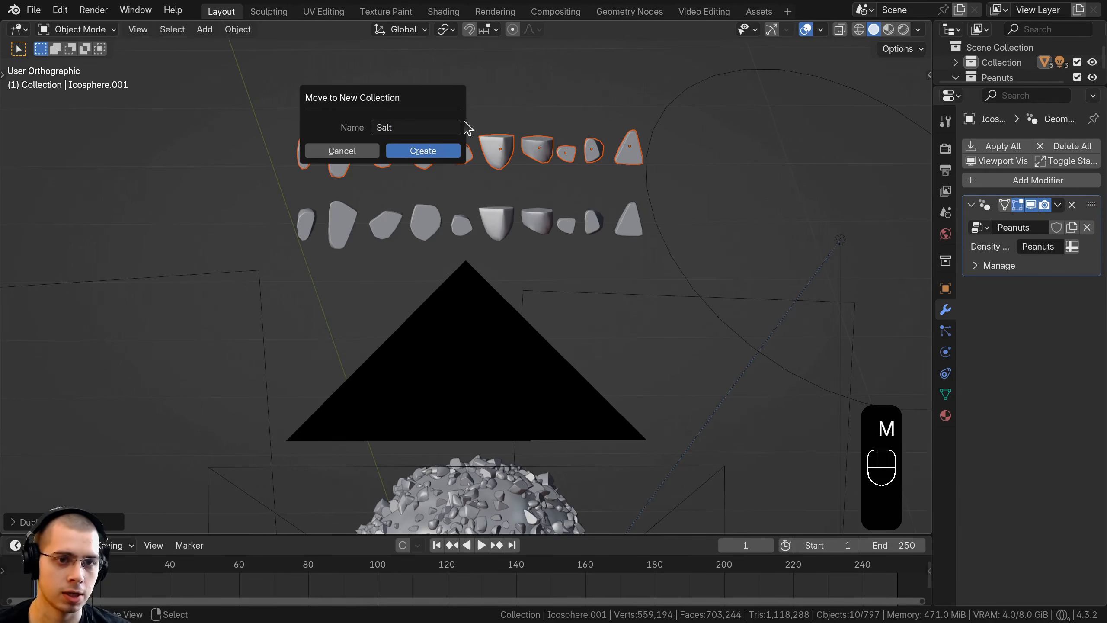
pyautogui.click(436, 151)
# Step: Scale the duplicated pieces down together to less than half size and apply their transform
pyautogui.press('s')
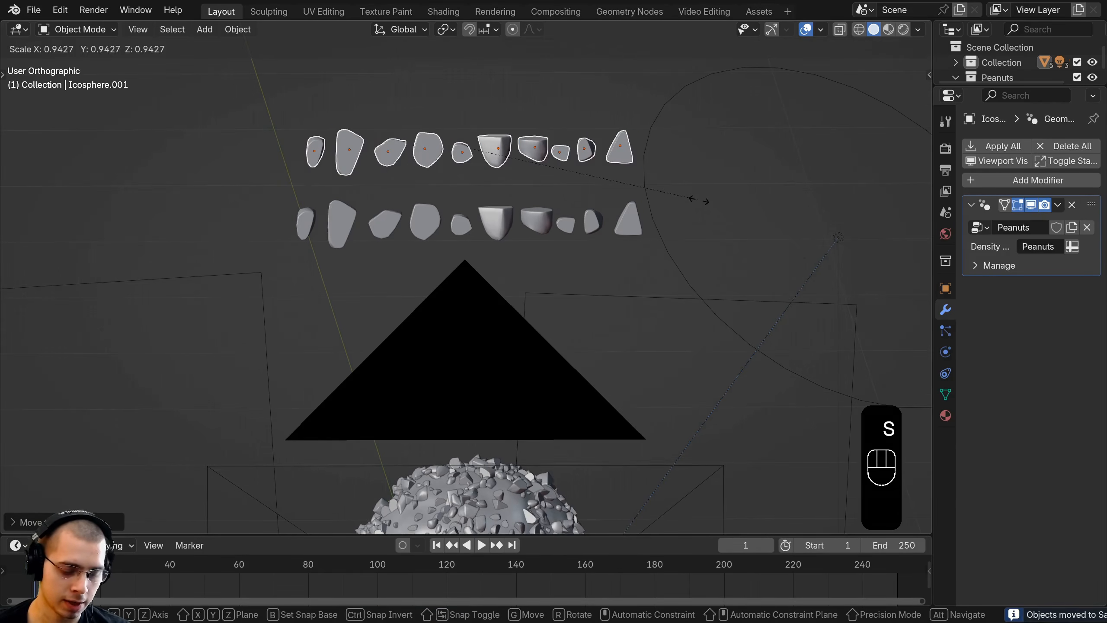
pyautogui.click(699, 205)
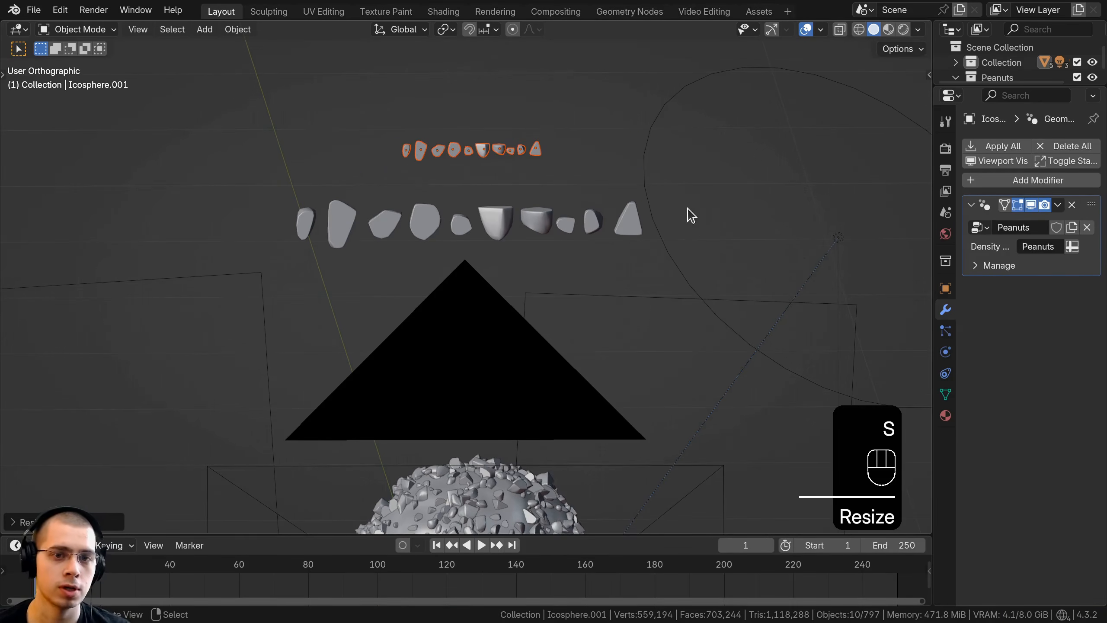
pyautogui.hotkey('ctrl', 'a')
pyautogui.click(403, 108)
# Step: Move the shrunken row of salt pieces down along the Z axis, closer to the peanut row
pyautogui.press('g')
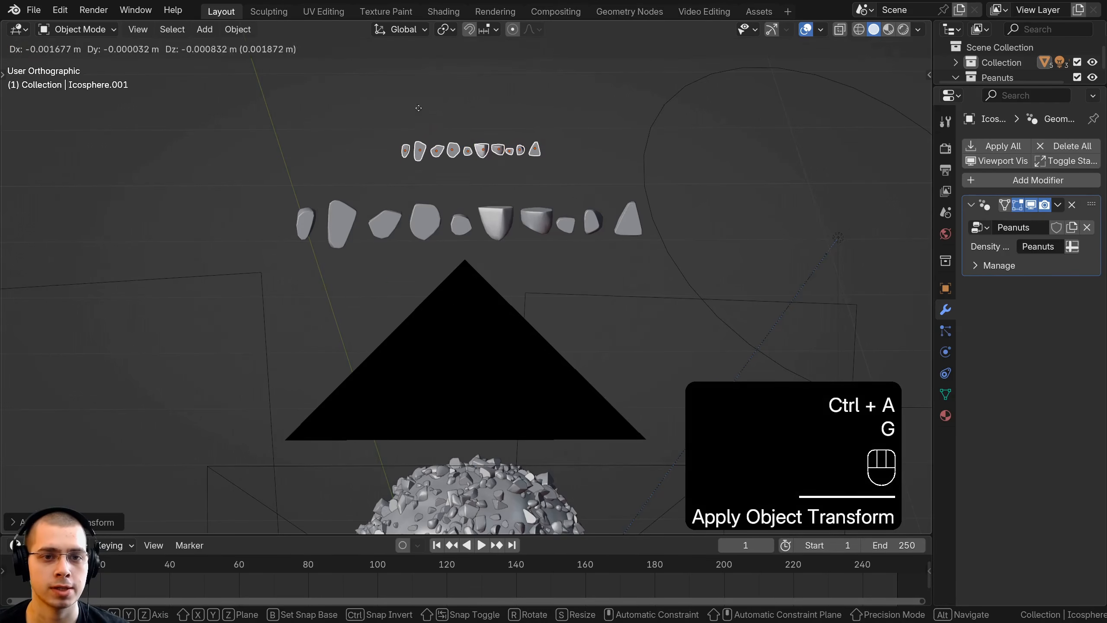
pyautogui.press('z')
pyautogui.click(418, 126)
pyautogui.keyDown('shift'); pyautogui.moveTo(435, 188); pyautogui.dragTo(435, 200, button='middle'); pyautogui.keyUp('shift')
pyautogui.scroll(1, 435, 200)
# Step: Exclude the Peanuts collection from the view layer and collapse the Peanuts and Salt collections in the outliner
pyautogui.moveTo(1007, 85); pyautogui.dragTo(1015, 177)
pyautogui.click(956, 78)
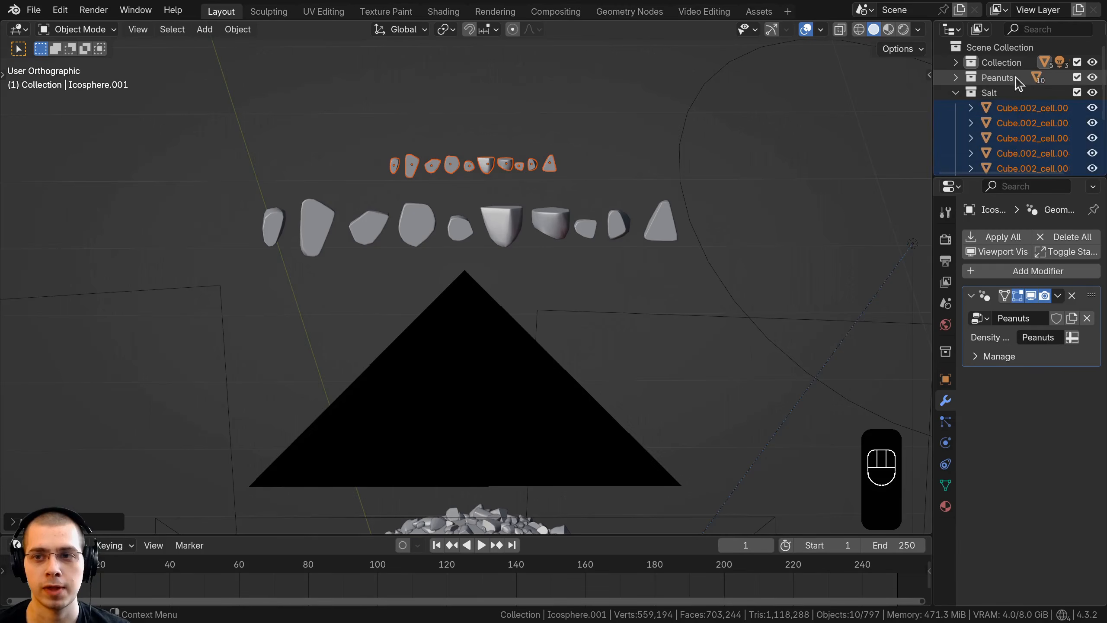
pyautogui.click(1077, 78)
pyautogui.click(955, 92)
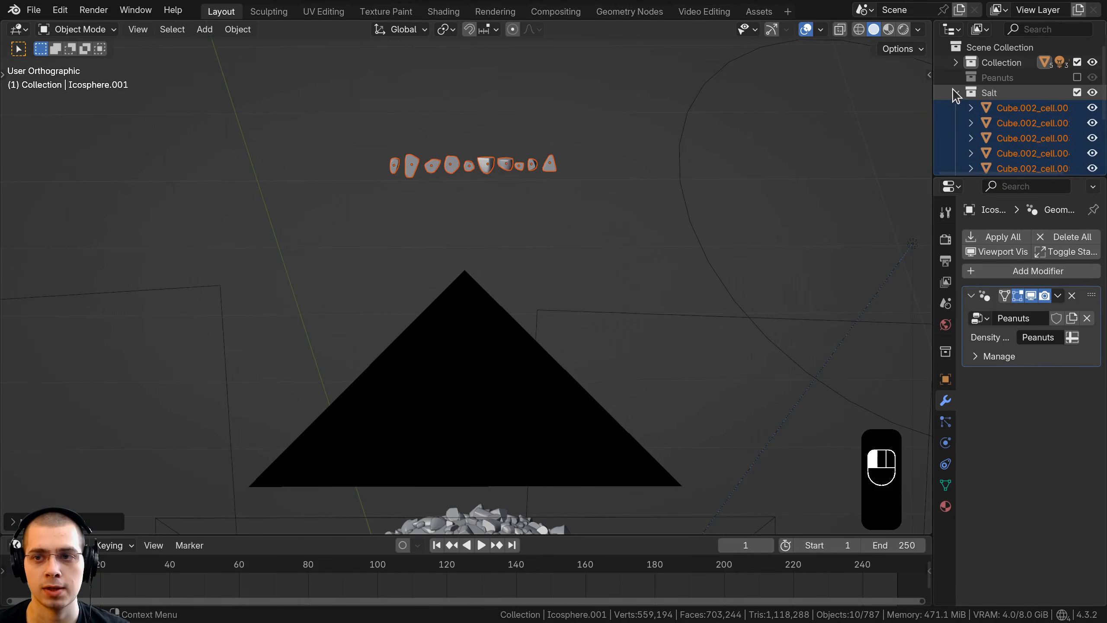
pyautogui.moveTo(963, 175); pyautogui.dragTo(959, 110)
pyautogui.keyDown('shift'); pyautogui.moveTo(563, 195); pyautogui.dragTo(576, 320, button='middle'); pyautogui.keyUp('shift')
pyautogui.scroll(5, 442, 316)
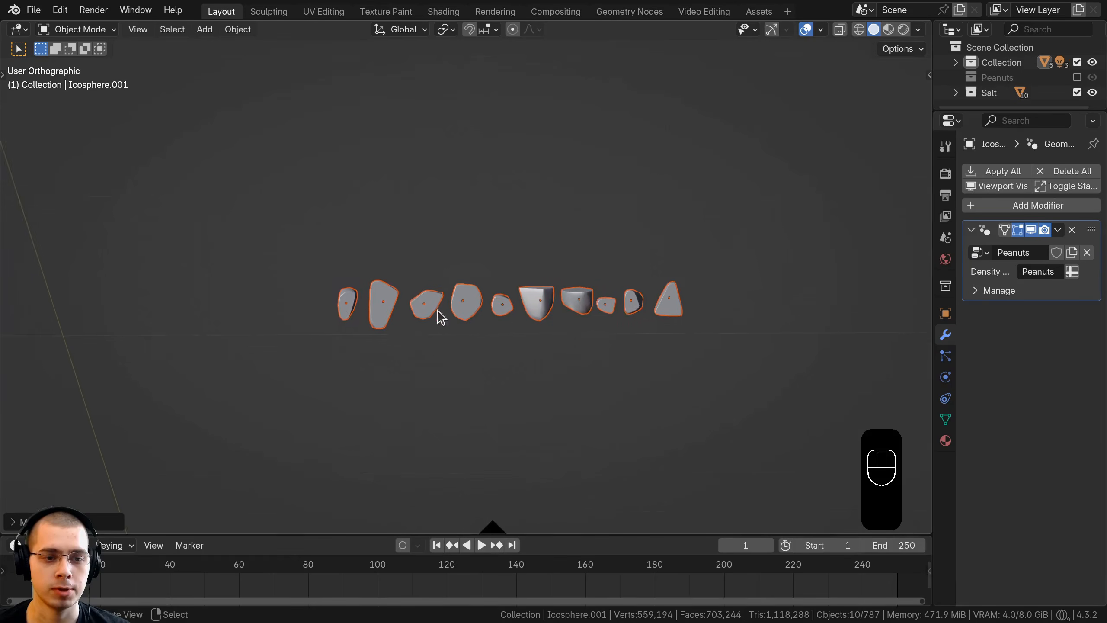
# Step: Replace the material of the second salt piece with a new material named Salt, keeping all salt pieces selected
pyautogui.keyDown('shift'); pyautogui.click(363, 310); pyautogui.keyUp('shift')
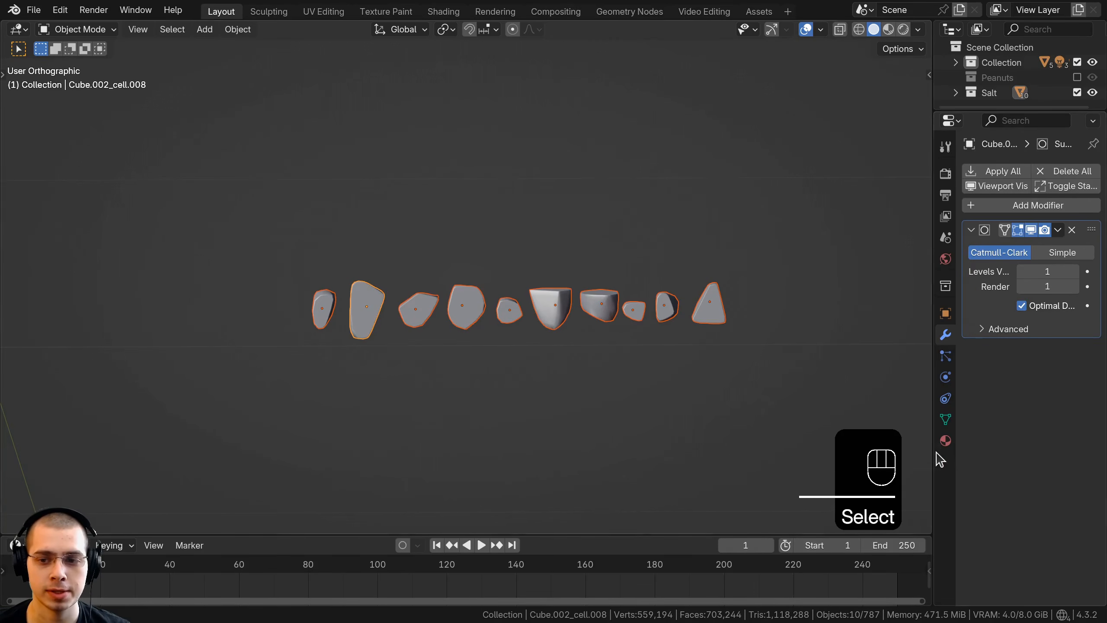
pyautogui.click(945, 442)
pyautogui.moveTo(934, 438); pyautogui.dragTo(730, 436)
pyautogui.click(1063, 236)
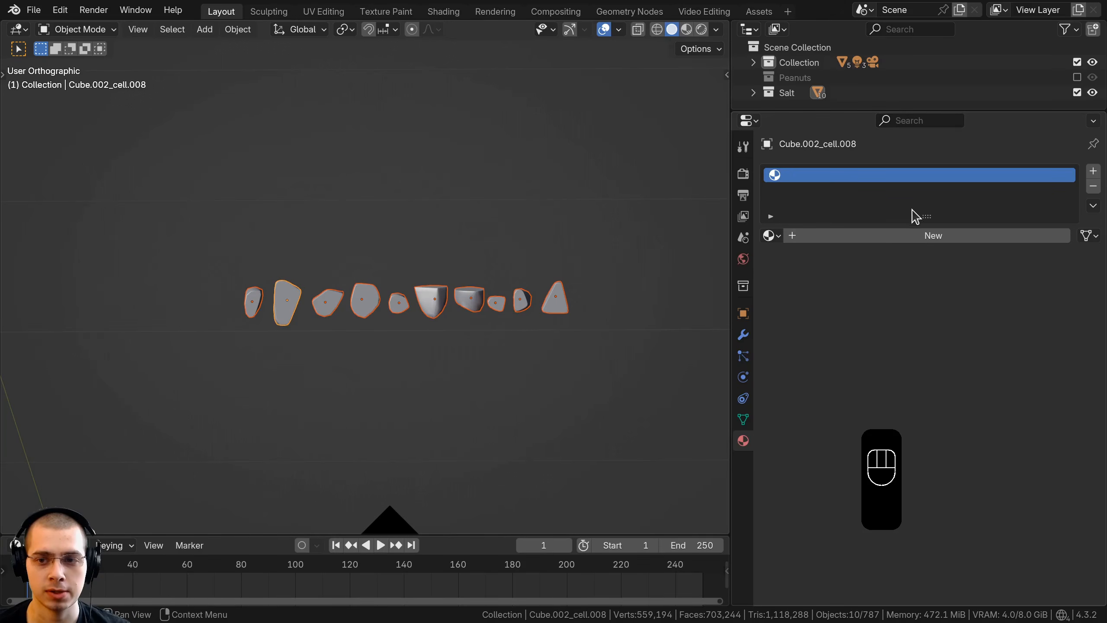
pyautogui.click(916, 236)
pyautogui.doubleClick(874, 236)
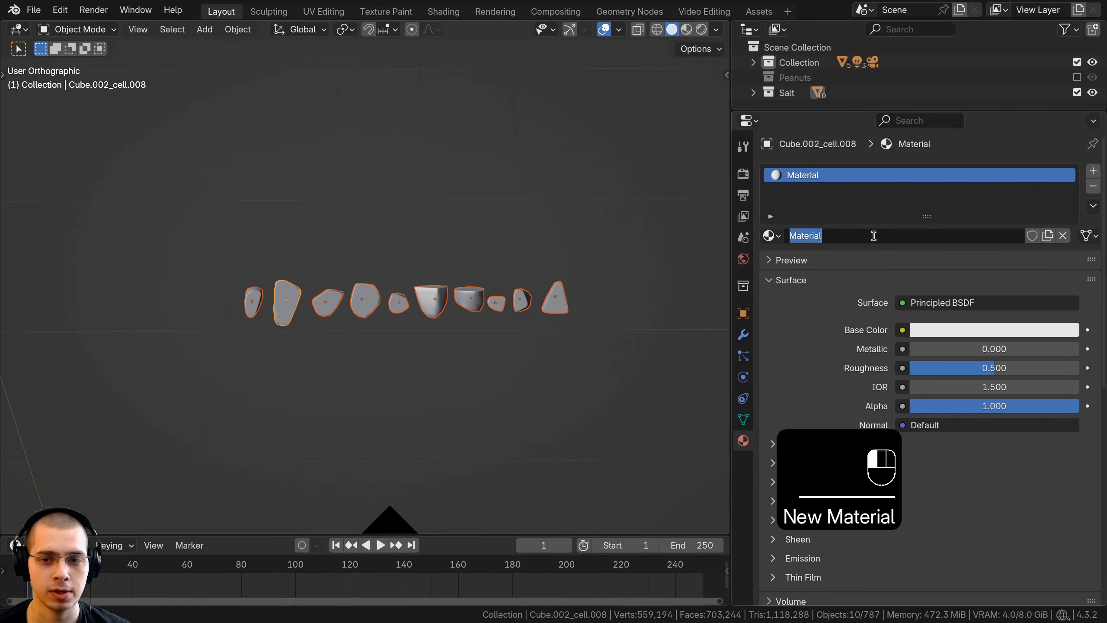
pyautogui.write('Salt')
pyautogui.press('Return')
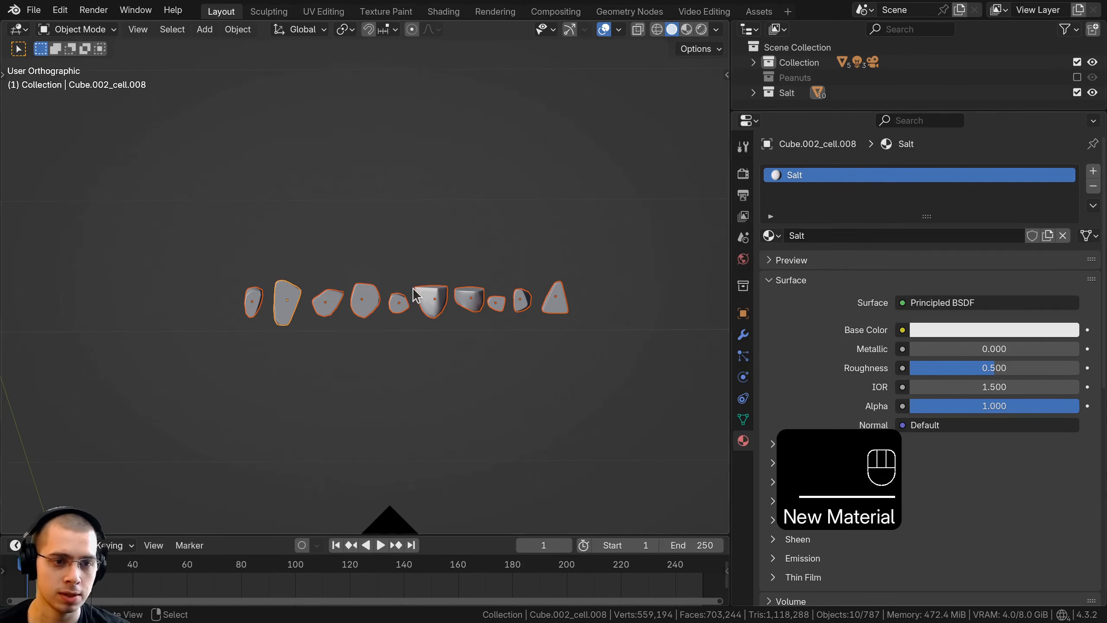
# Step: Link the active piece's Salt material to all the other selected salt pieces
pyautogui.keyDown('shift'); pyautogui.moveTo(286, 291); pyautogui.dragTo(306, 279, button='middle'); pyautogui.keyUp('shift')
pyautogui.hotkey('ctrl', 'l')
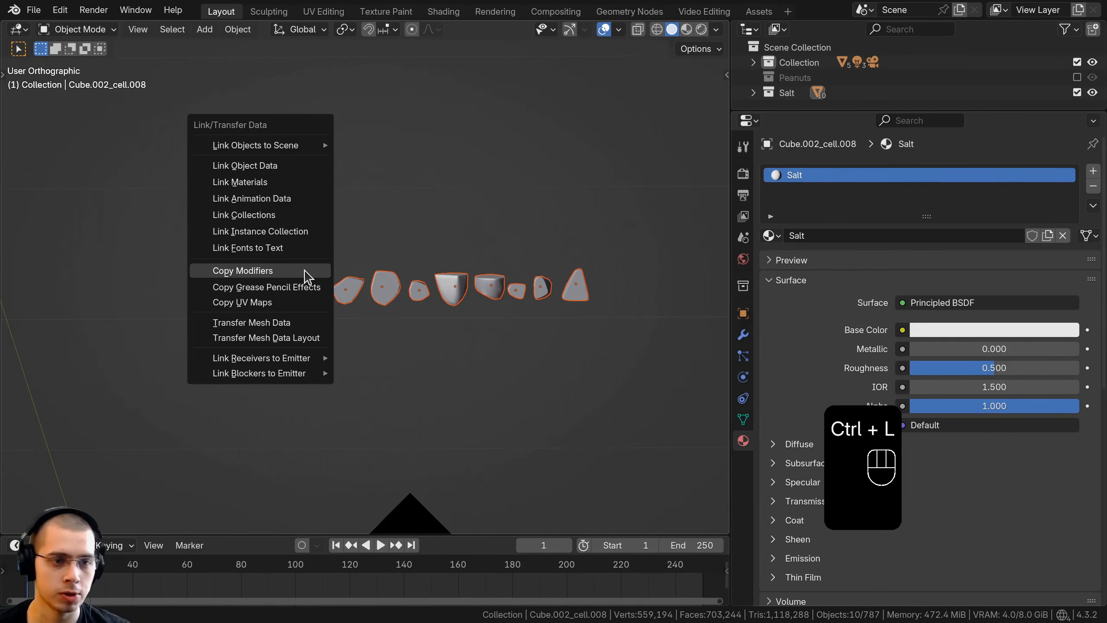
pyautogui.click(295, 183)
pyautogui.scroll(3, 405, 419)
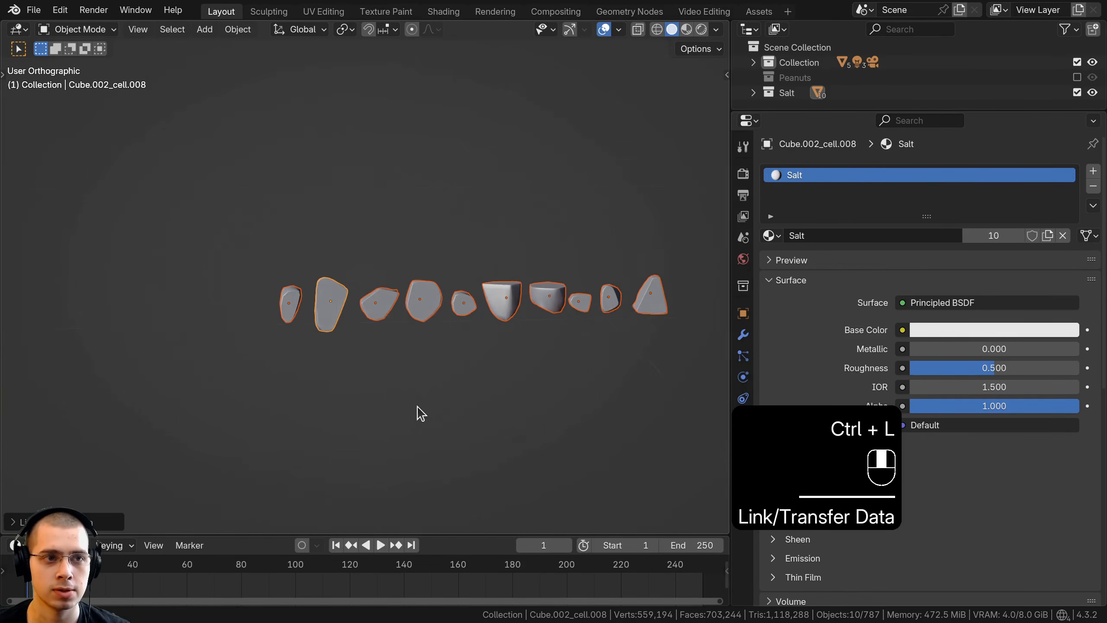
# Step: In the Shading workspace, frame the salt pieces and set the Salt material's Base Color to pure white and Roughness to 0.3
pyautogui.click(436, 12)
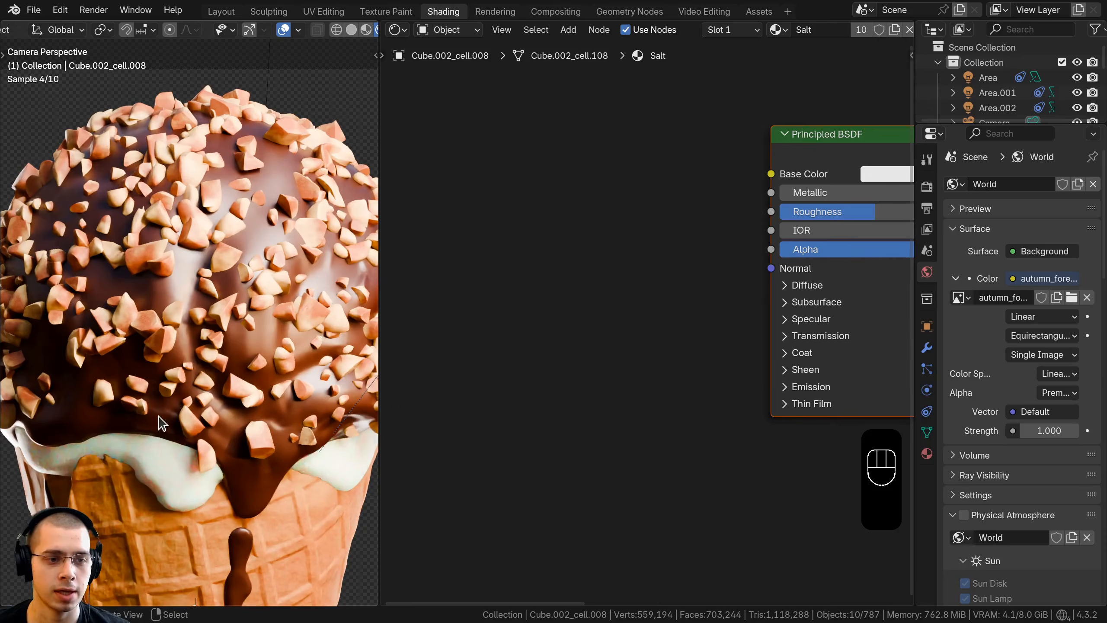
pyautogui.press('KP_Decimal')
pyautogui.moveTo(142, 414); pyautogui.dragTo(287, 412, button='middle')
pyautogui.scroll(4, 287, 411)
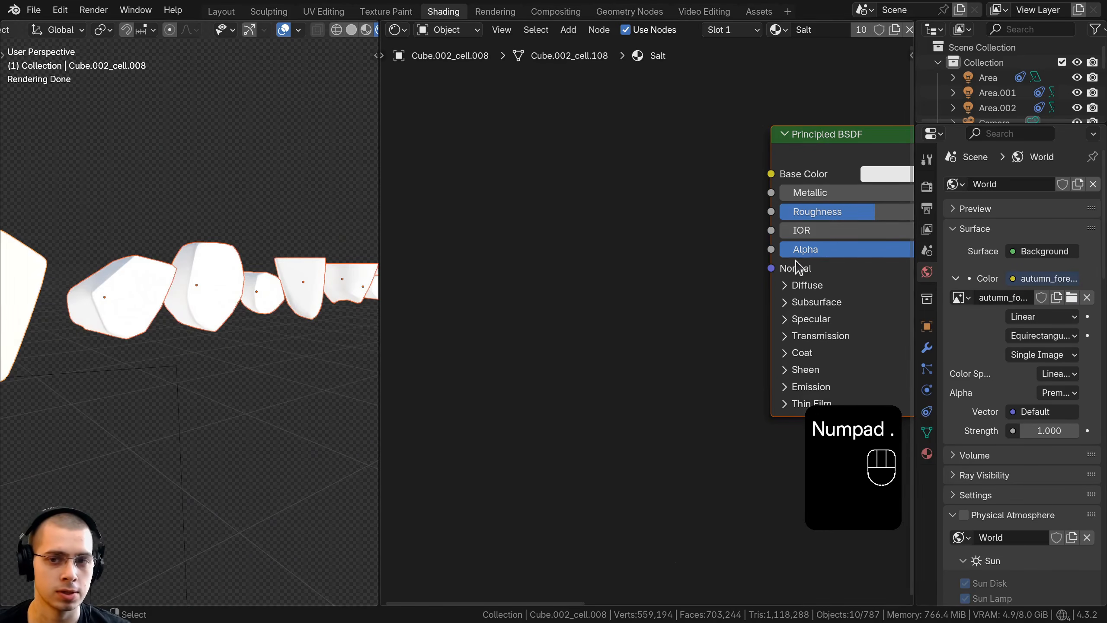
pyautogui.moveTo(794, 260); pyautogui.dragTo(589, 275, button='middle')
pyautogui.click(692, 185)
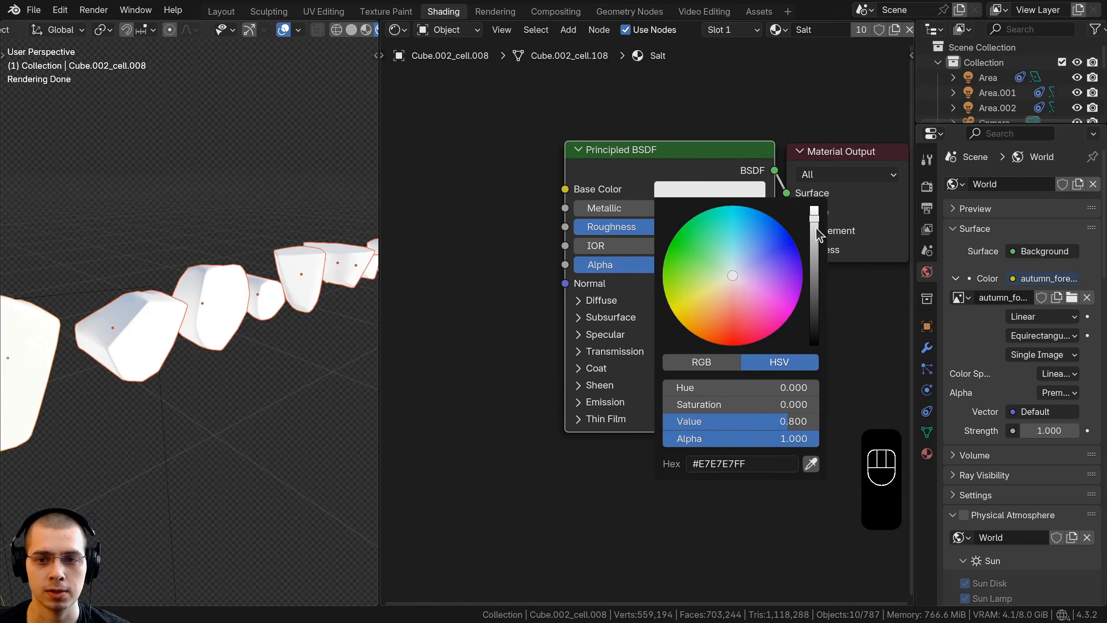
pyautogui.moveTo(815, 229); pyautogui.dragTo(815, 202)
pyautogui.click(667, 226)
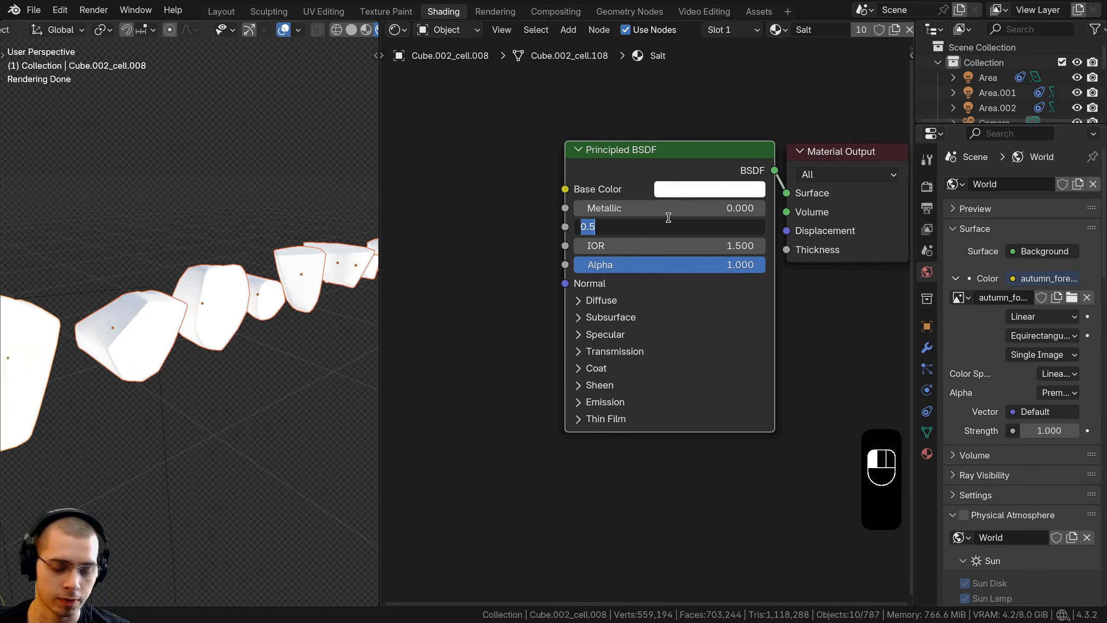
pyautogui.write('.3')
pyautogui.press('Return')
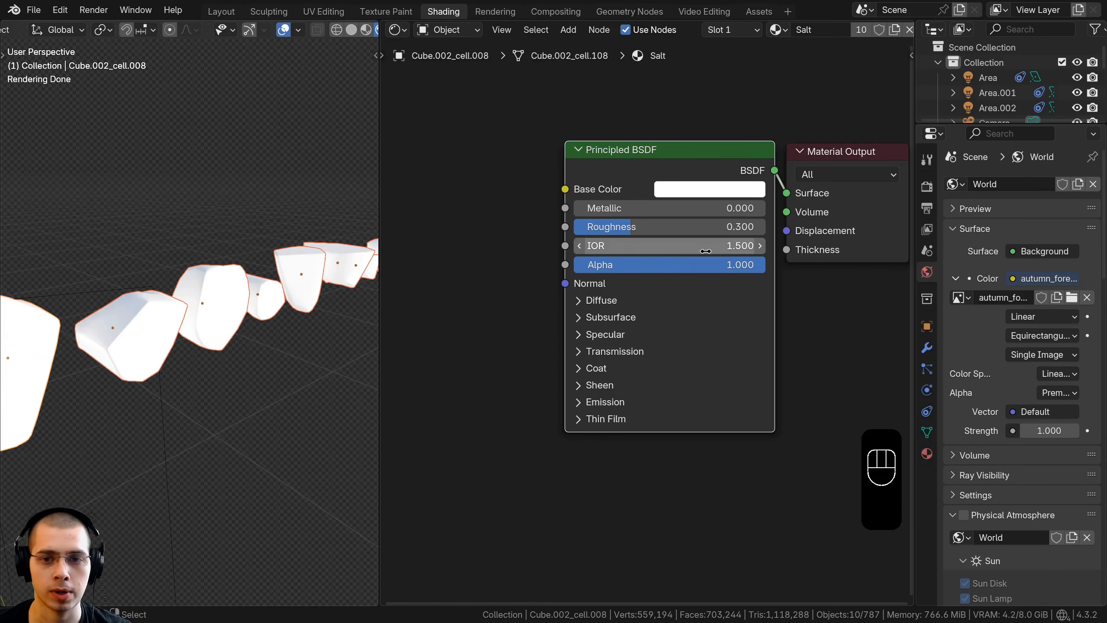
# Step: Set the Salt material's Transmission Weight to 0.85 and view the salt pieces with everything deselected
pyautogui.scroll(2, 608, 308)
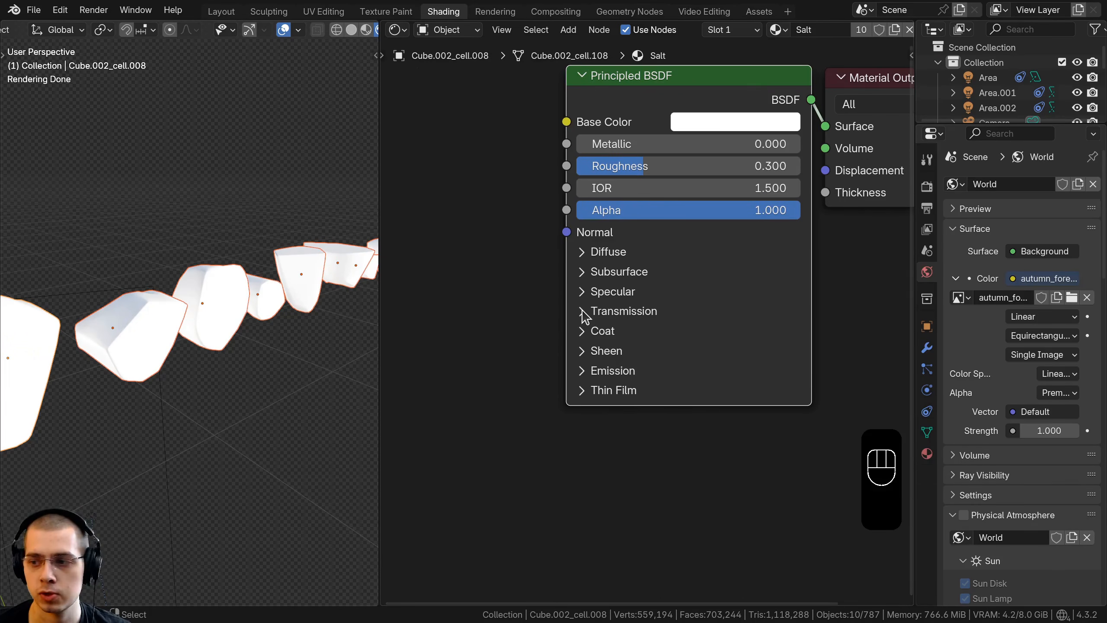
pyautogui.click(584, 311)
pyautogui.scroll(-1, 632, 315)
pyautogui.click(636, 316)
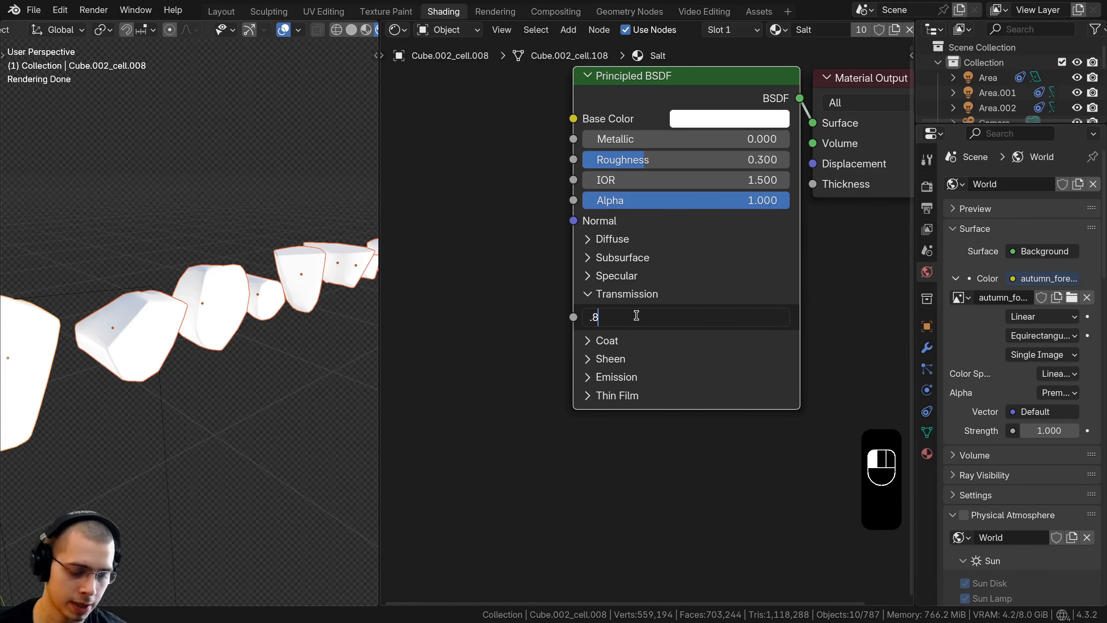
pyautogui.write('.85')
pyautogui.press('Return')
pyautogui.moveTo(246, 296); pyautogui.dragTo(215, 298, button='middle')
pyautogui.press('a')
# Step: Tidy the outliner by collapsing the main collection and exclude the Salt collection from the view layer
pyautogui.moveTo(944, 126); pyautogui.dragTo(944, 240)
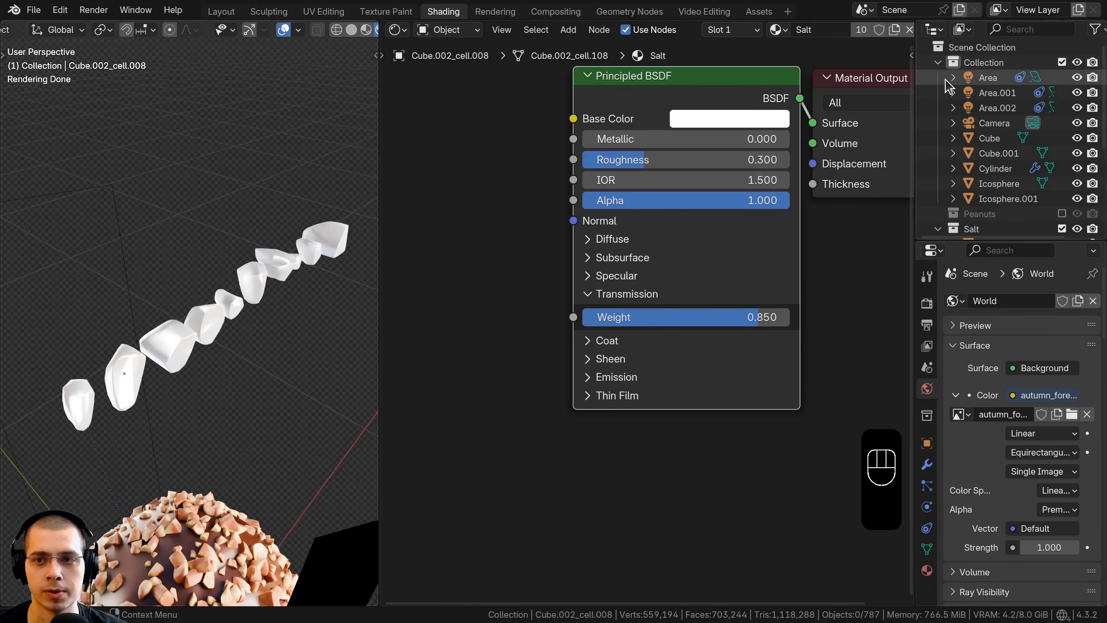
pyautogui.click(942, 77)
pyautogui.click(938, 62)
pyautogui.click(938, 93)
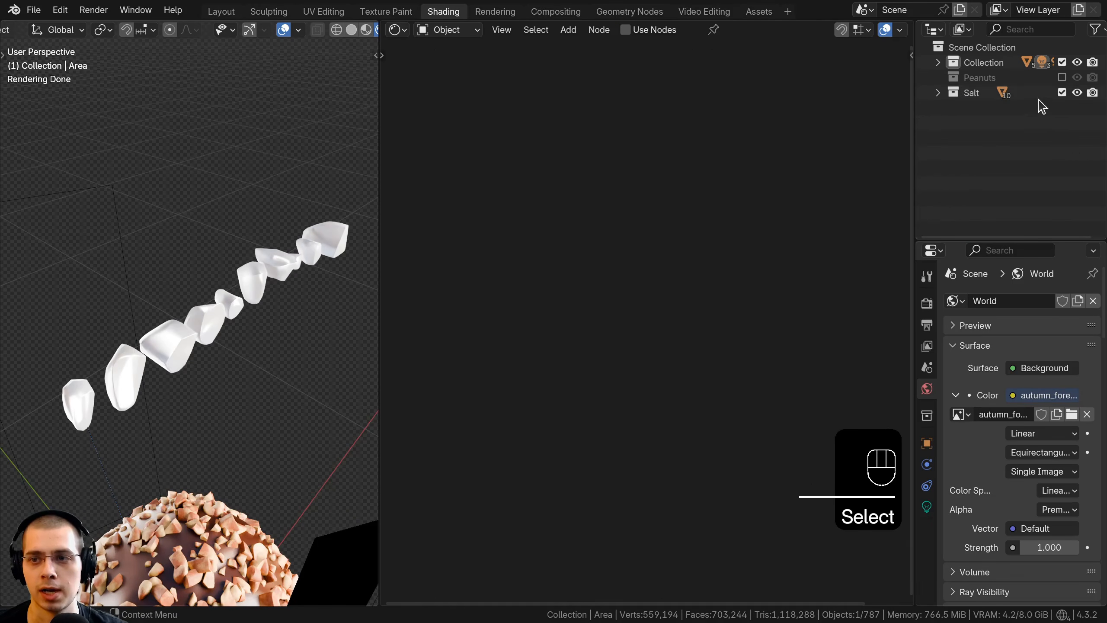
pyautogui.click(1062, 93)
pyautogui.moveTo(351, 247); pyautogui.dragTo(250, 265, button='middle')
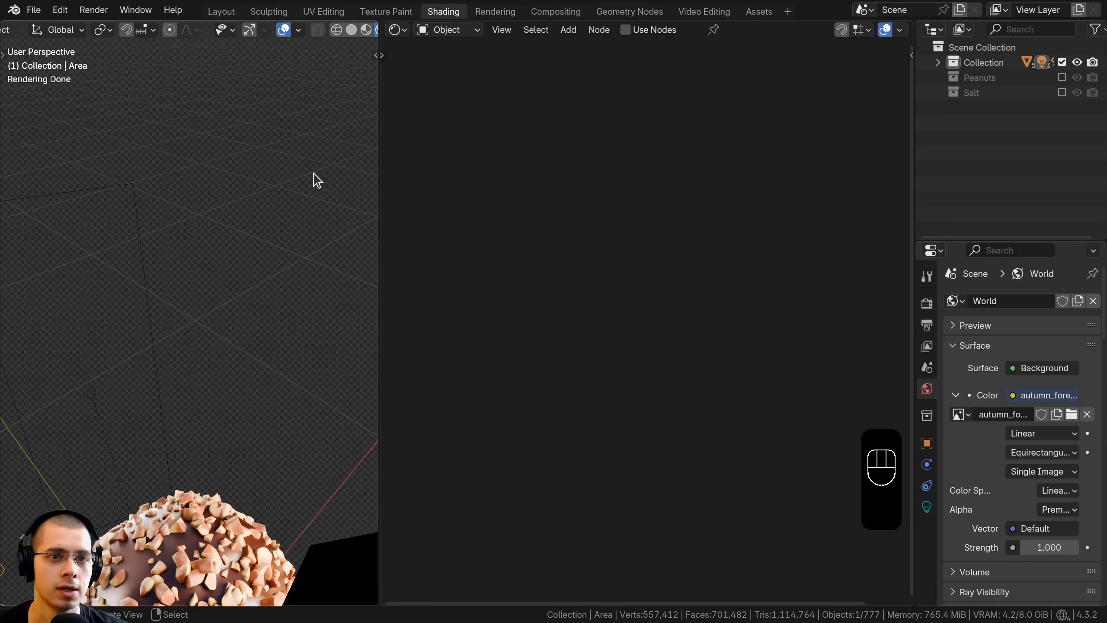
# Step: In the Geometry Nodes workspace, select the peanut-covered scoop mesh and add a second Geometry Nodes modifier to it
pyautogui.click(606, 13)
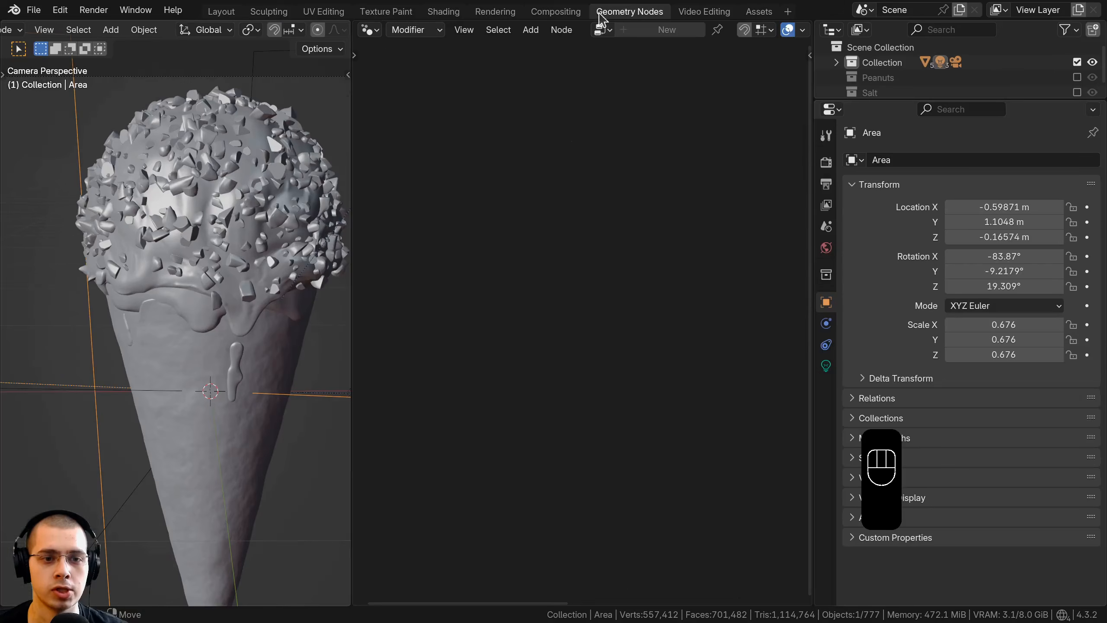
pyautogui.click(228, 246)
pyautogui.scroll(2, 296, 295)
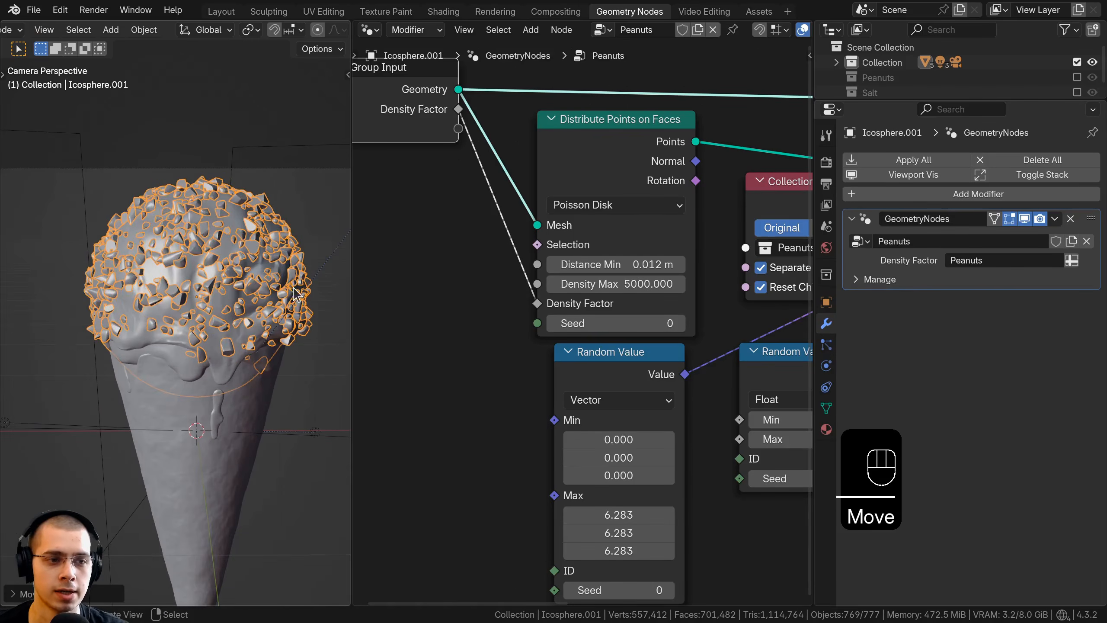
pyautogui.moveTo(351, 259); pyautogui.dragTo(453, 261)
pyautogui.click(901, 195)
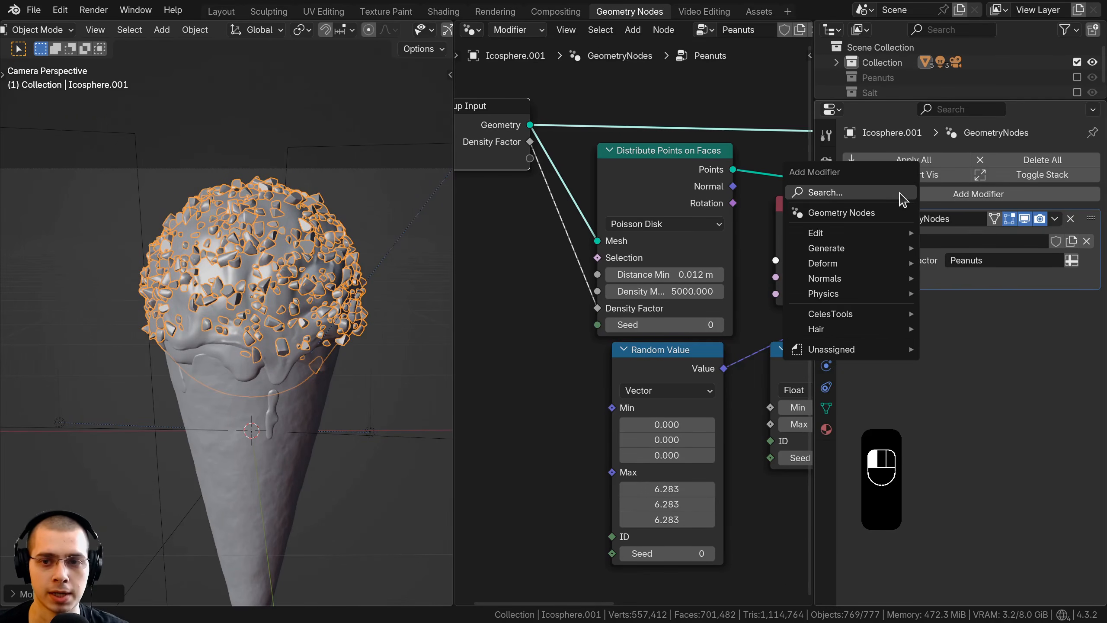
pyautogui.write('geo')
pyautogui.press('Return')
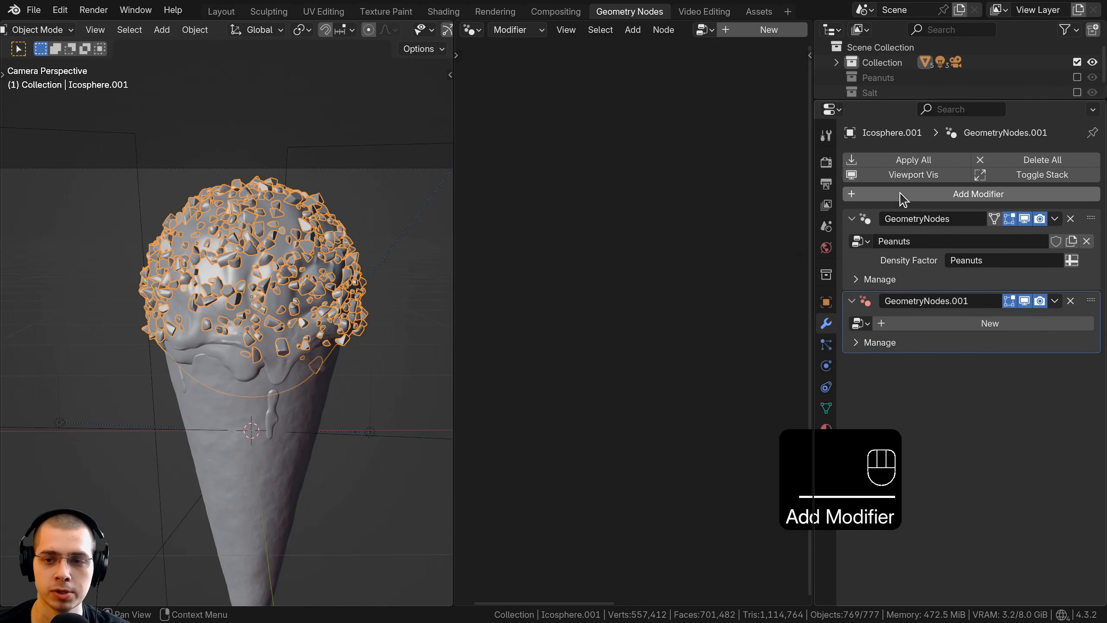
# Step: Assign the Peanuts node group to the new modifier and make an independent copy of that group
pyautogui.click(860, 323)
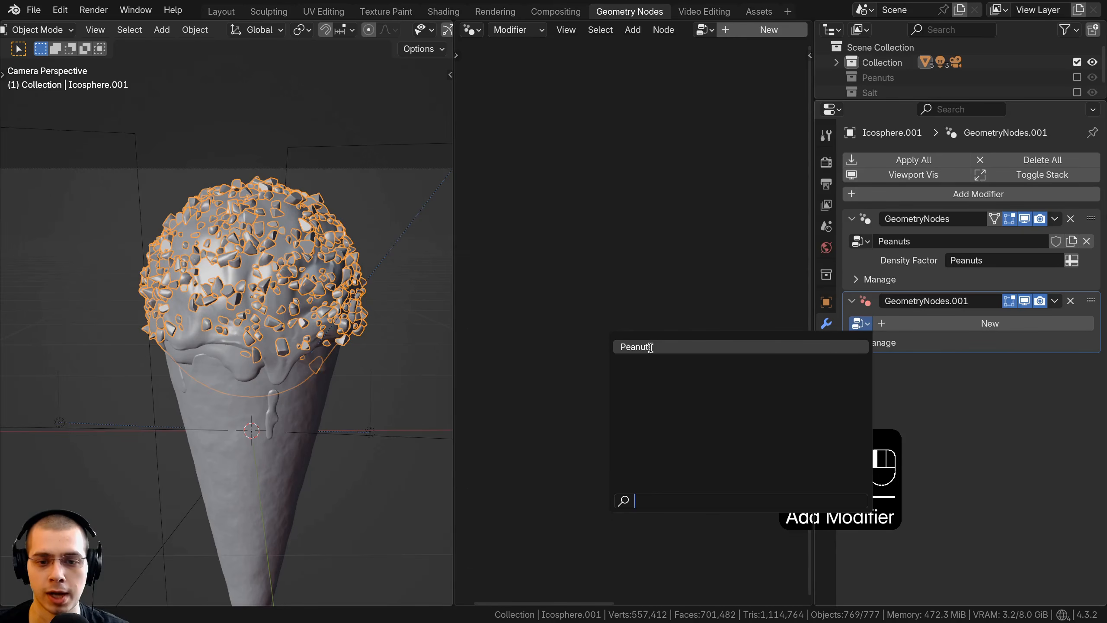
pyautogui.click(637, 347)
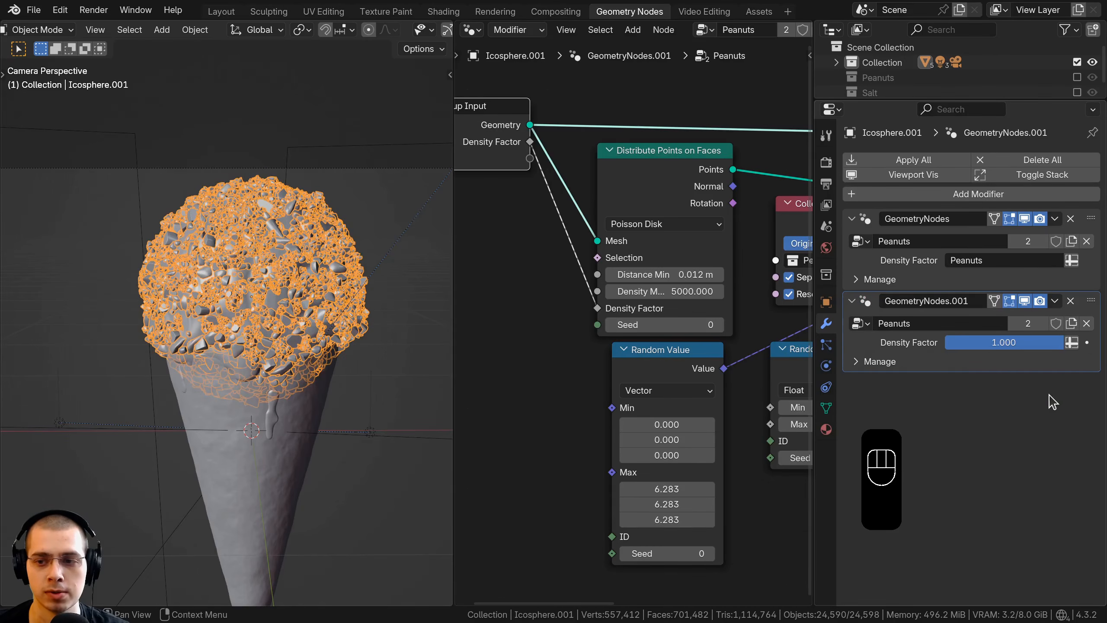
pyautogui.click(1072, 324)
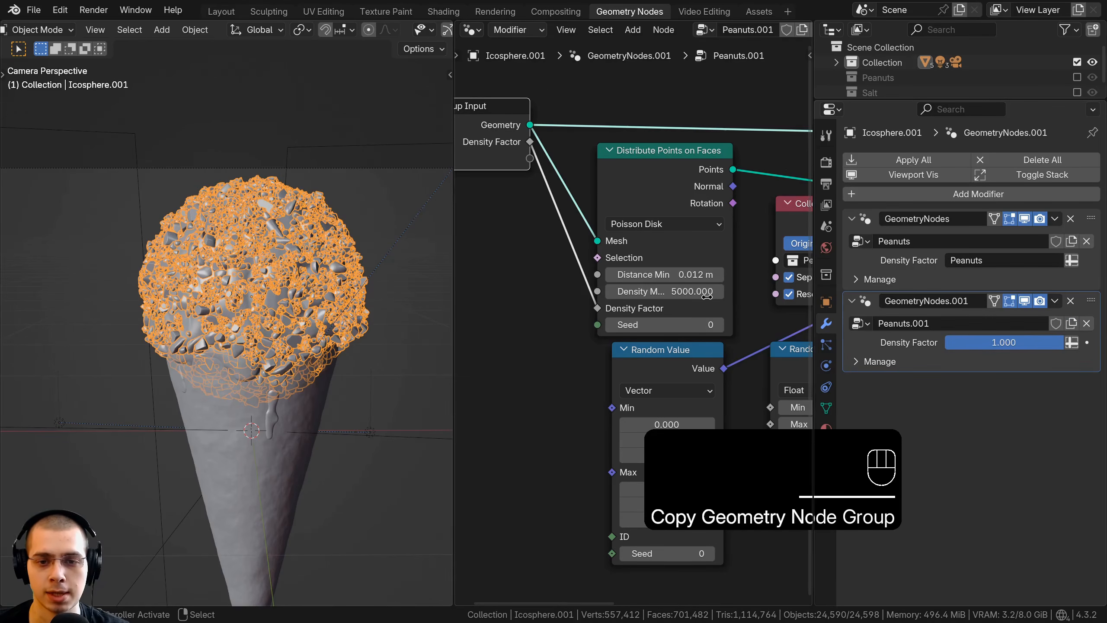
# Step: Rename both the copied node group and its modifier to Salt
pyautogui.scroll(-2, 809, 330)
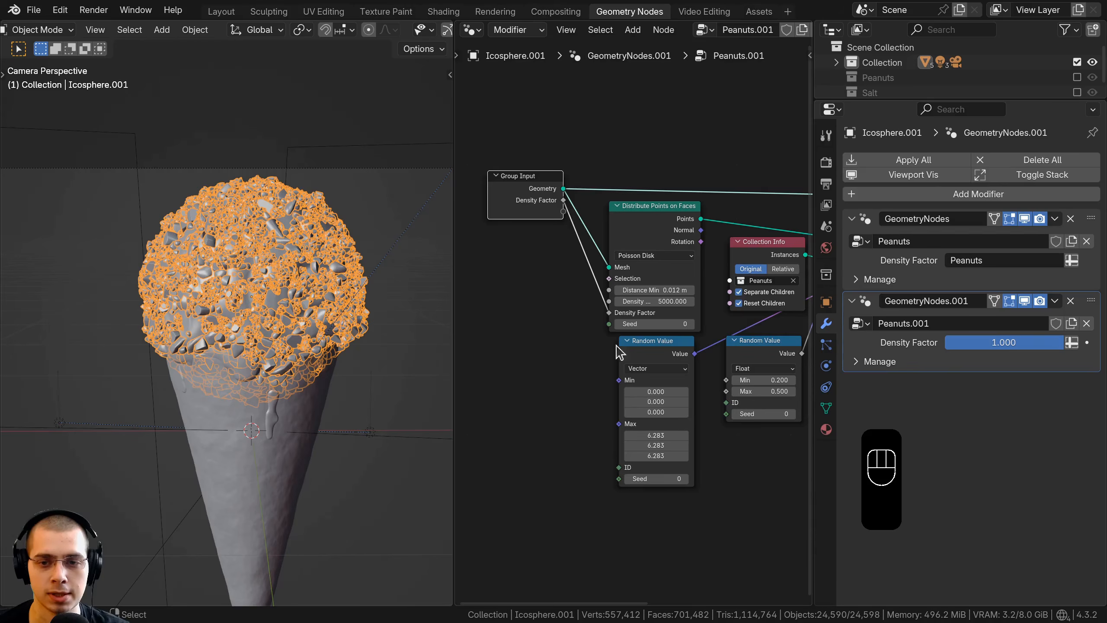
pyautogui.keyDown('ctrl'); pyautogui.scroll(-1, 691, 434); pyautogui.keyUp('ctrl')
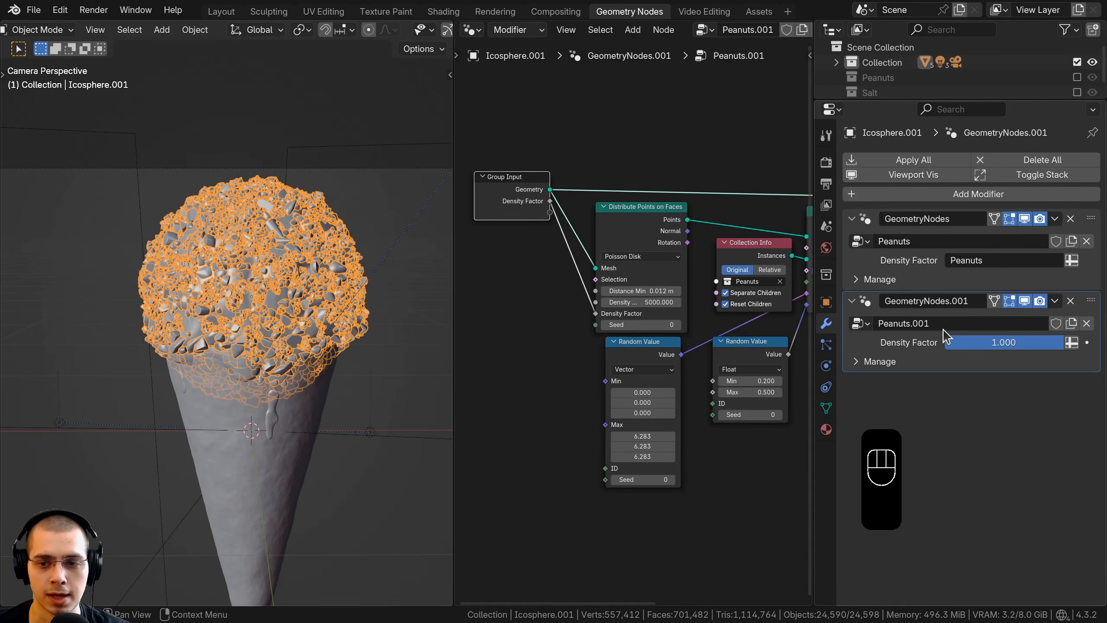
pyautogui.click(919, 322)
pyautogui.write('Sa')
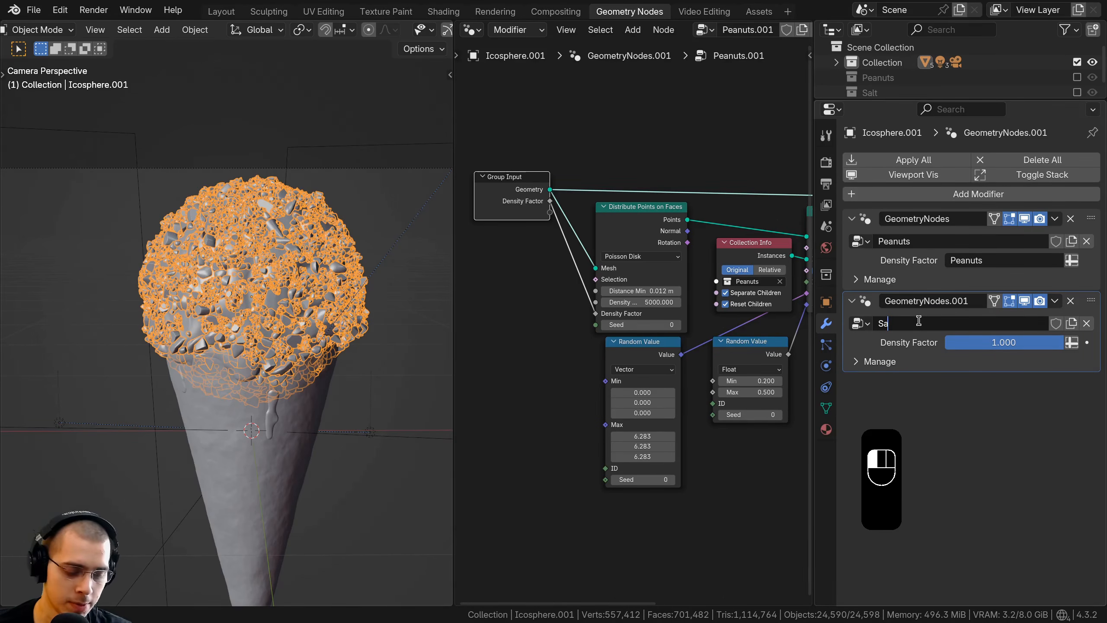
pyautogui.write('lt')
pyautogui.press('Return')
pyautogui.doubleClick(912, 306)
pyautogui.write('Salt')
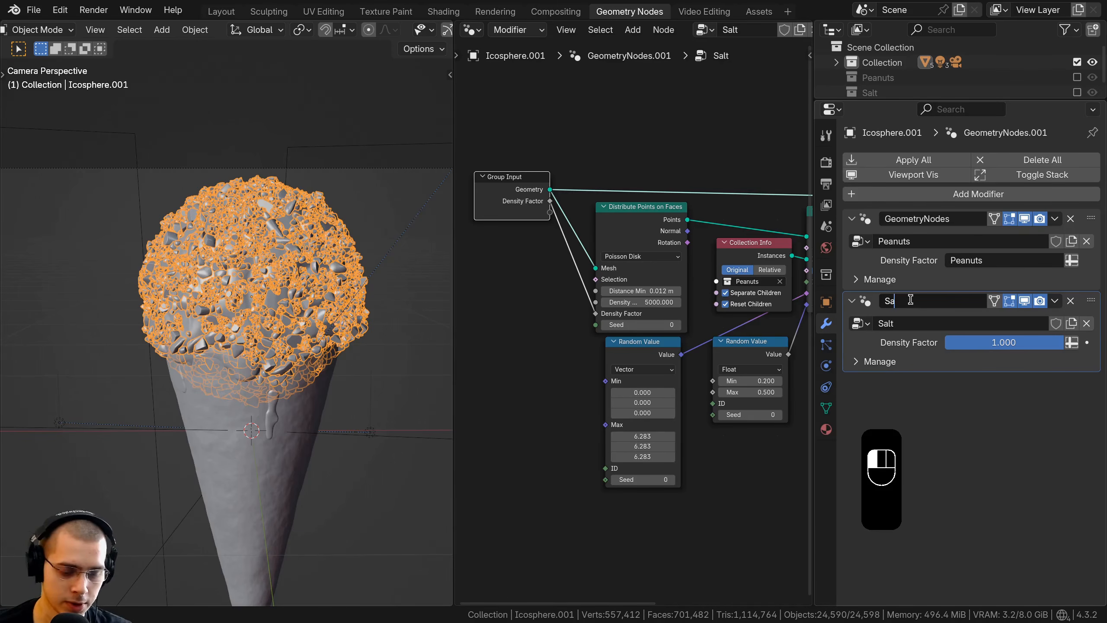
pyautogui.press('Return')
# Step: Rename the first Geometry Nodes modifier to Peanuts
pyautogui.doubleClick(932, 218)
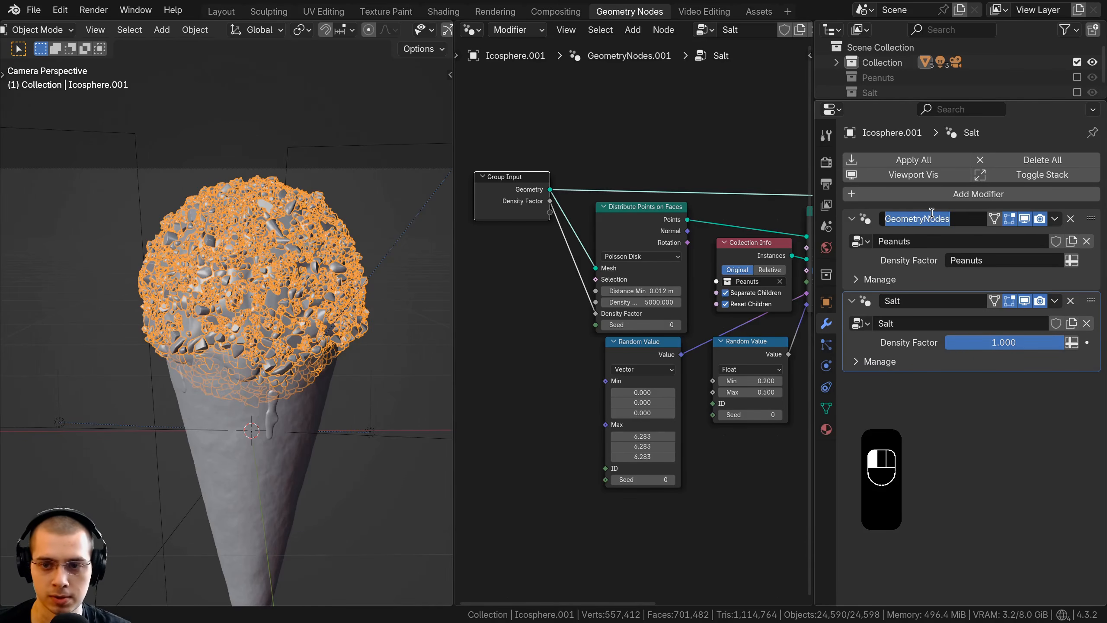
pyautogui.write('Peanut')
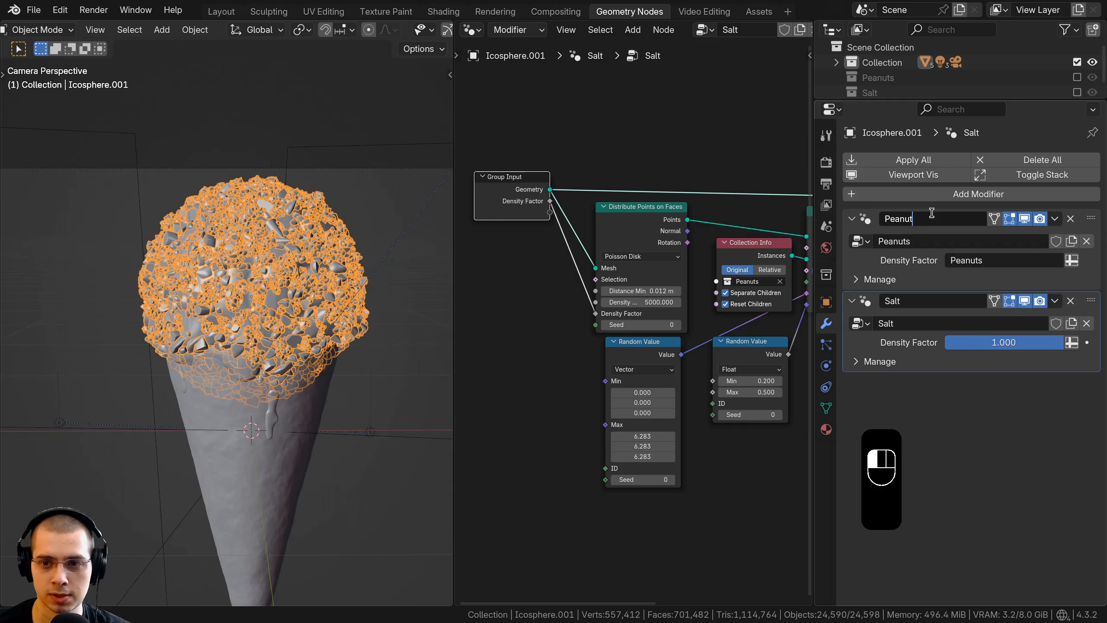
pyautogui.write('s')
pyautogui.press('Return')
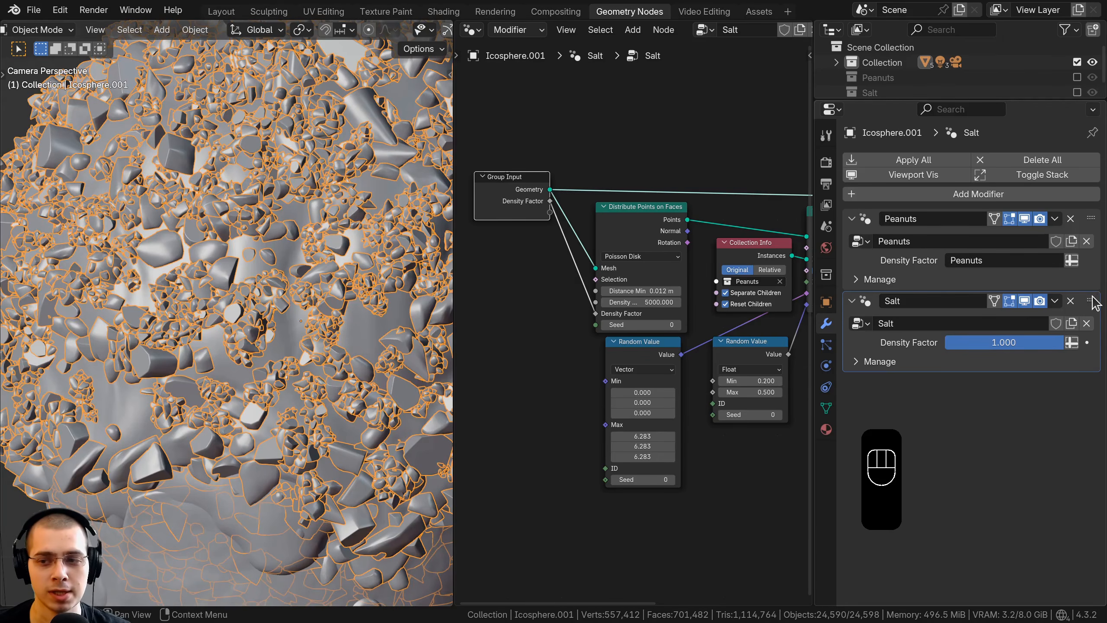
# Step: Reorder the modifier stack so the Salt modifier comes before the Peanuts modifier
pyautogui.moveTo(1092, 297); pyautogui.dragTo(1066, 218)
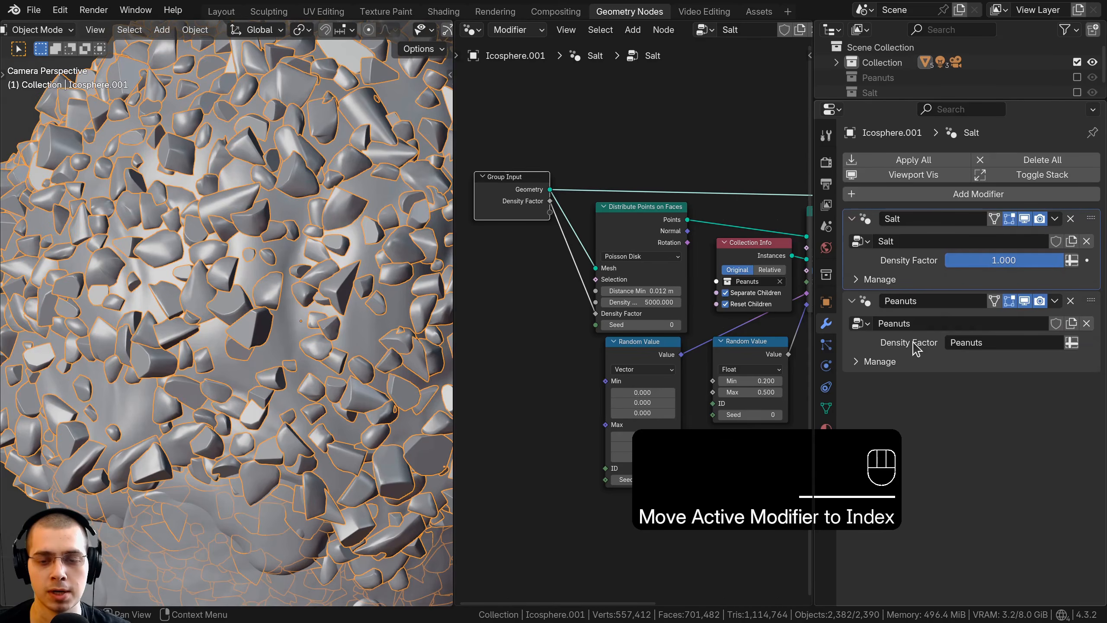
pyautogui.moveTo(1091, 218)
pyautogui.mouseDown()
pyautogui.moveTo(1090, 328)
pyautogui.moveTo(1077, 216)
pyautogui.mouseUp()
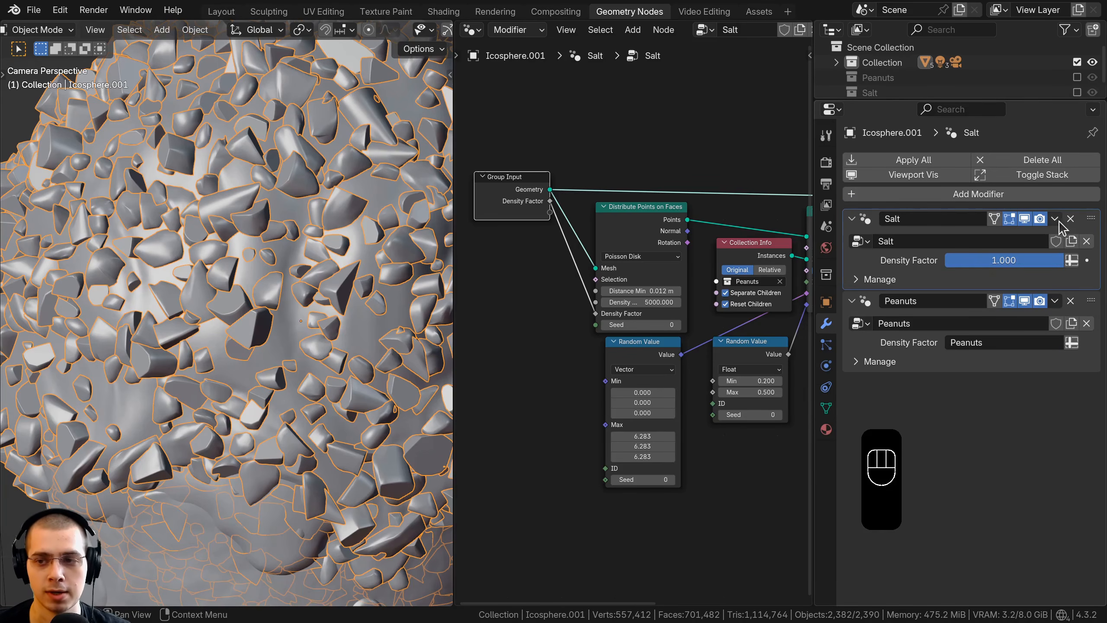
pyautogui.moveTo(1094, 214)
pyautogui.mouseDown()
pyautogui.moveTo(1096, 245)
pyautogui.moveTo(1090, 199)
pyautogui.mouseUp()
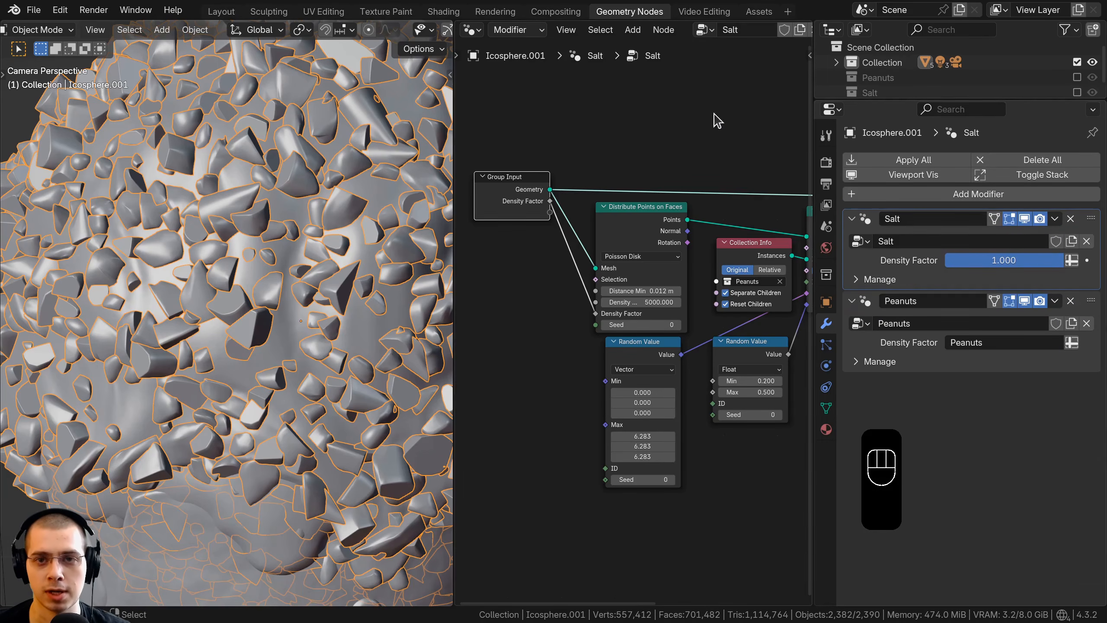
# Step: Enlarge the node editor and show the ice cream in rendered shading with everything deselected
pyautogui.scroll(-2, 642, 34)
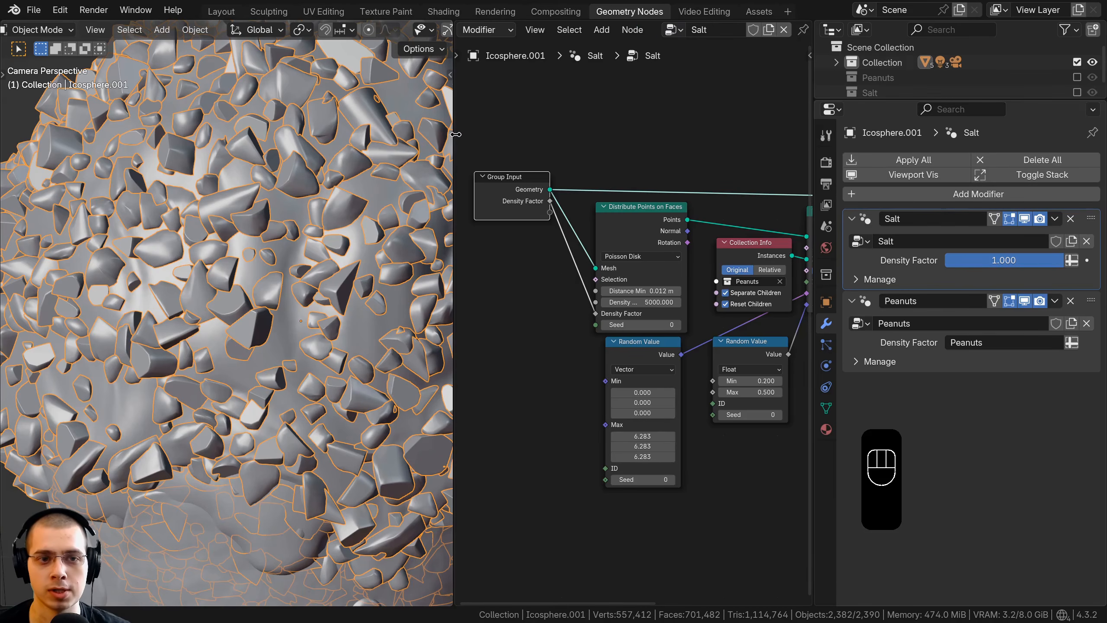
pyautogui.moveTo(456, 134); pyautogui.dragTo(211, 135)
pyautogui.moveTo(449, 142); pyautogui.dragTo(192, 144)
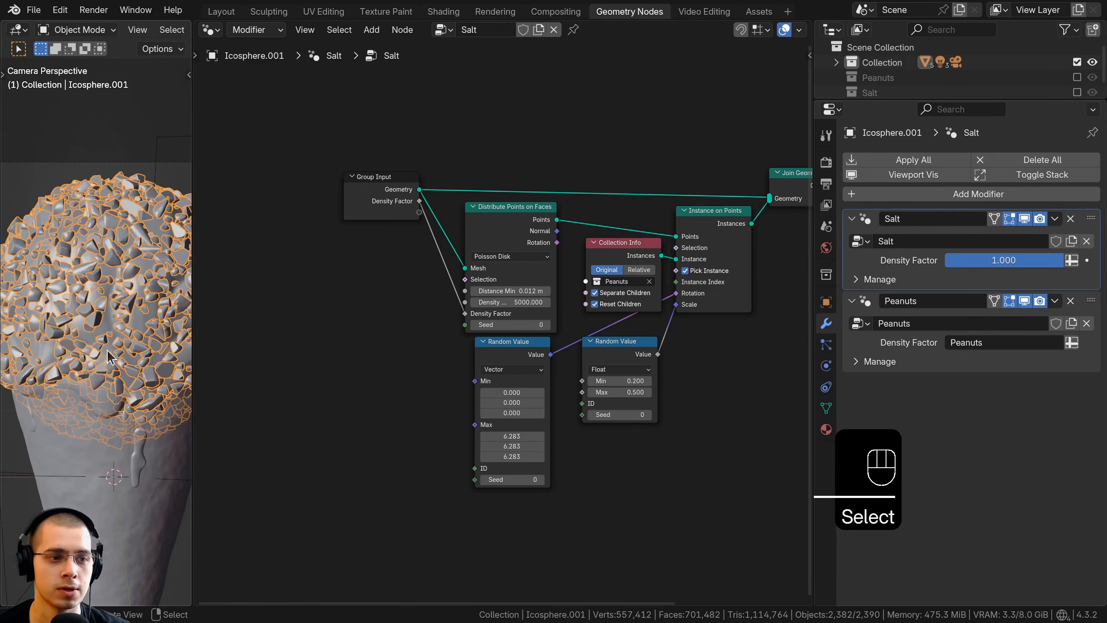
pyautogui.press('z')
pyautogui.click(106, 162)
pyautogui.press('a')
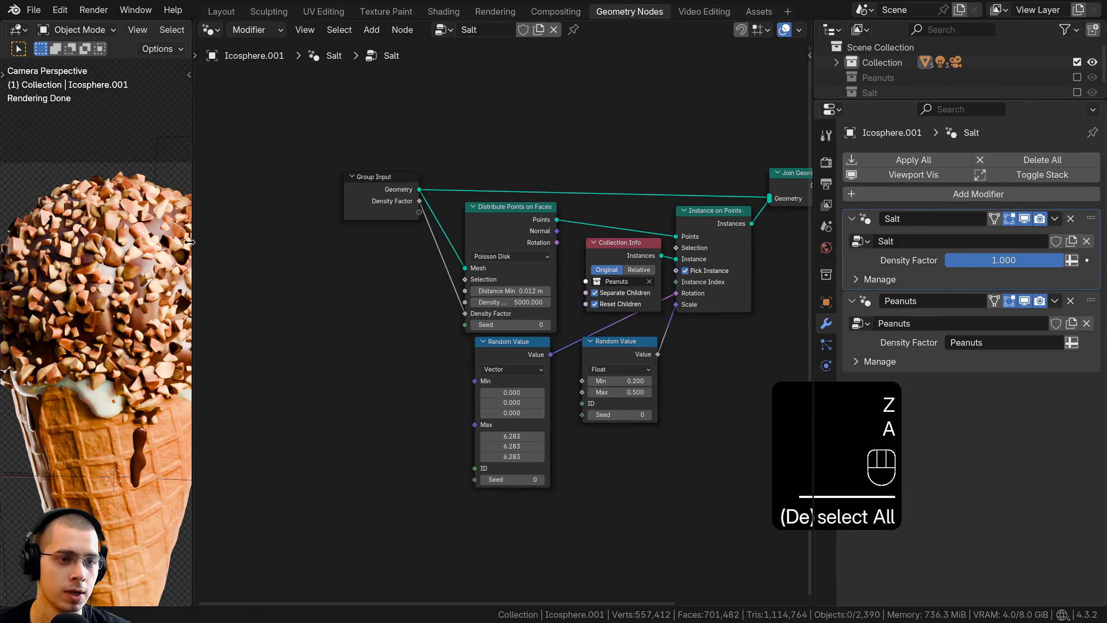
pyautogui.moveTo(190, 243); pyautogui.dragTo(256, 242)
# Step: In the Salt node tree, replace the Collection Info node's Peanuts collection with the Salt collection
pyautogui.scroll(3, 638, 274)
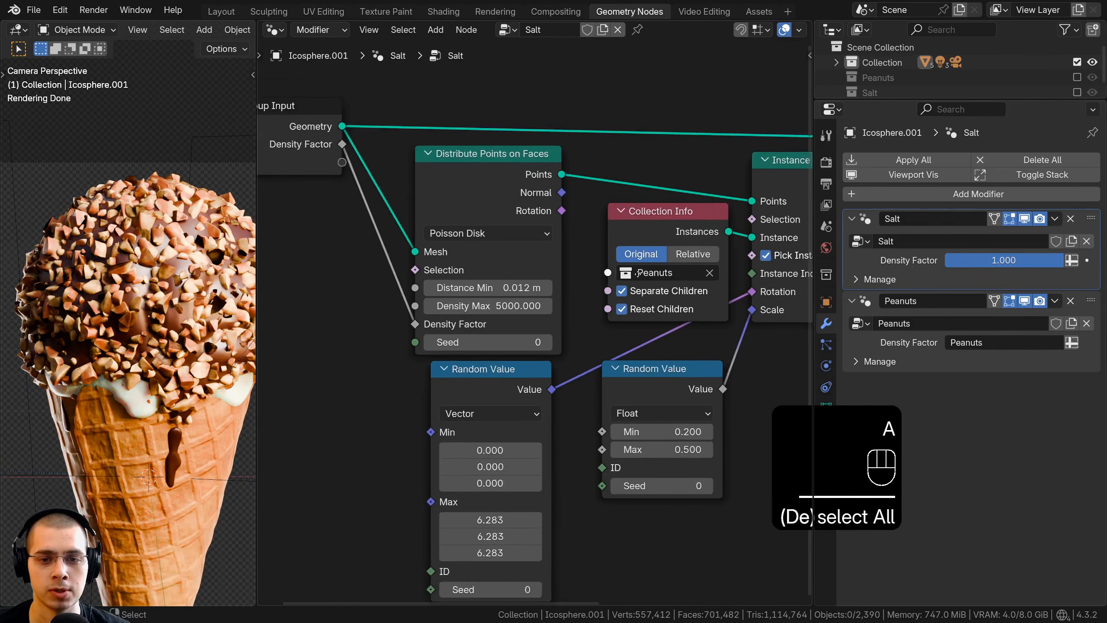
pyautogui.moveTo(638, 273); pyautogui.dragTo(610, 246, button='middle')
pyautogui.click(680, 246)
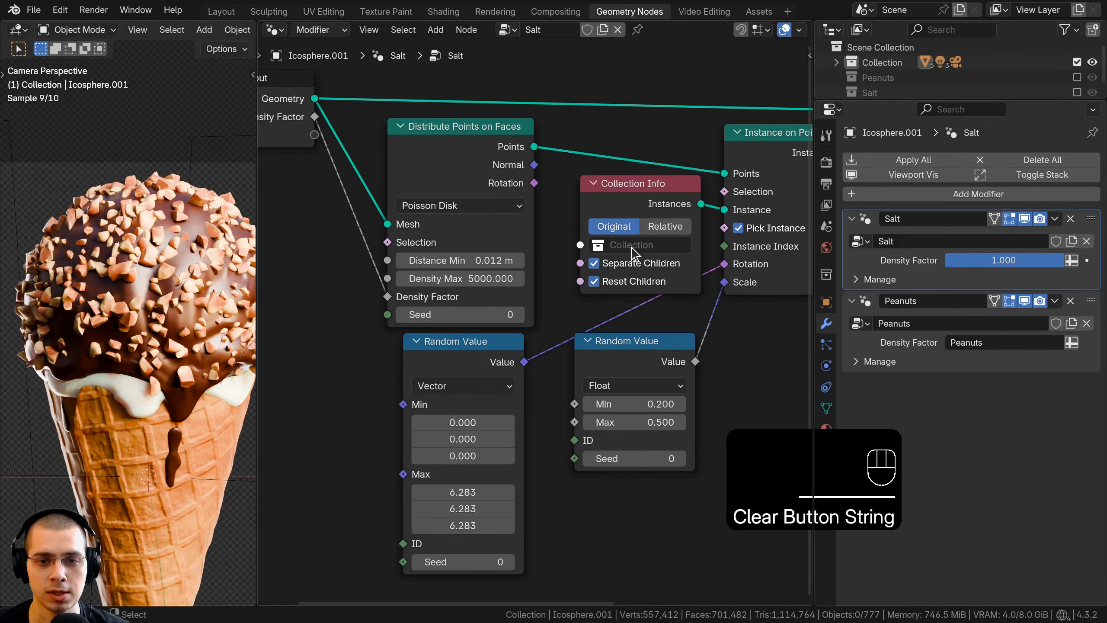
pyautogui.click(626, 304)
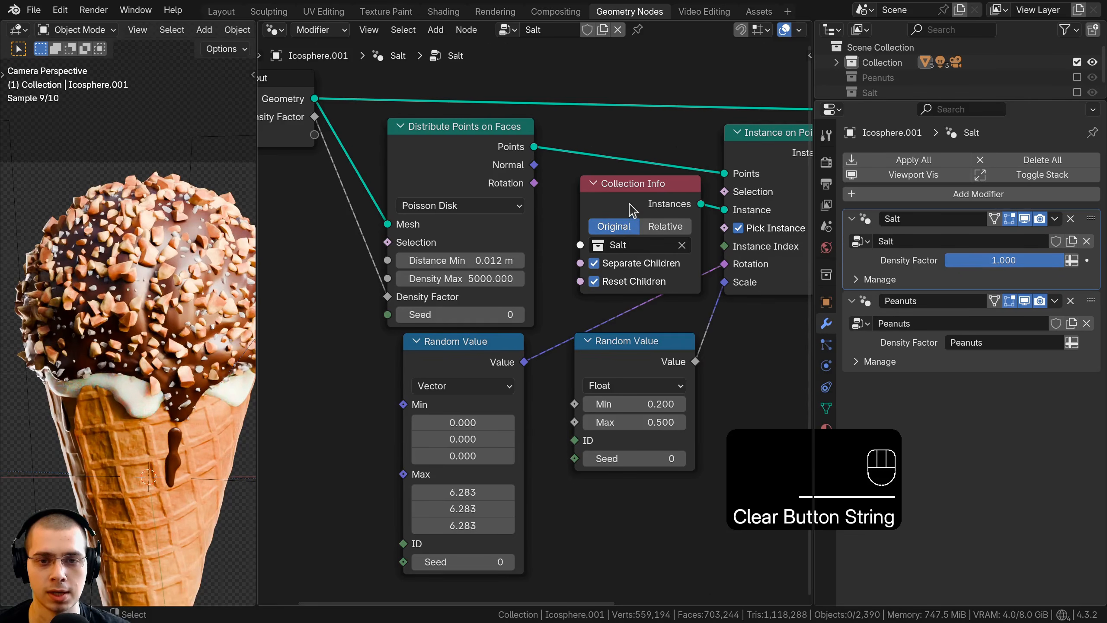
pyautogui.moveTo(604, 225); pyautogui.dragTo(599, 227)
# Step: Examine the scattered salt crystals between the peanuts up close on the rendered scoop
pyautogui.moveTo(123, 380); pyautogui.dragTo(146, 371, button='middle')
pyautogui.keyDown('shift'); pyautogui.moveTo(146, 371); pyautogui.dragTo(149, 391, button='middle'); pyautogui.keyUp('shift')
pyautogui.scroll(4, 149, 391)
pyautogui.keyDown('shift'); pyautogui.moveTo(142, 314); pyautogui.dragTo(137, 375, button='middle'); pyautogui.keyUp('shift')
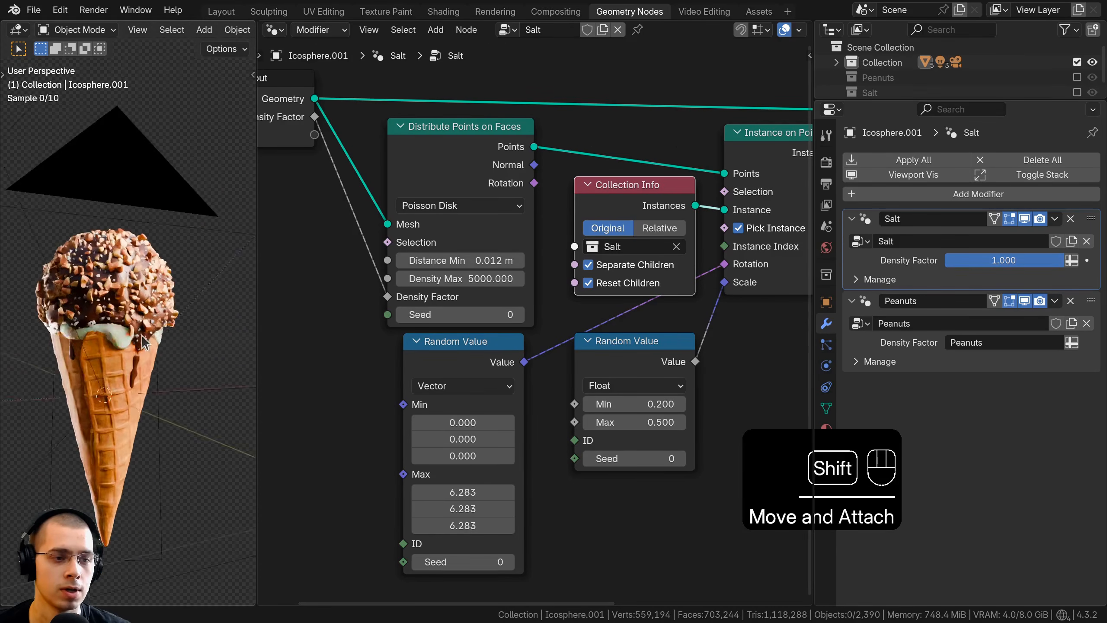
pyautogui.scroll(4, 130, 349)
pyautogui.keyDown('shift'); pyautogui.moveTo(122, 297); pyautogui.dragTo(122, 338, button='middle'); pyautogui.keyUp('shift')
pyautogui.scroll(6, 104, 317)
pyautogui.scroll(-2, 599, 386)
# Step: Set the Float Random Value node driving the salt scale to Min 0.05 and Max 0.13, and view the result through the camera
pyautogui.moveTo(609, 398); pyautogui.dragTo(618, 343, button='middle')
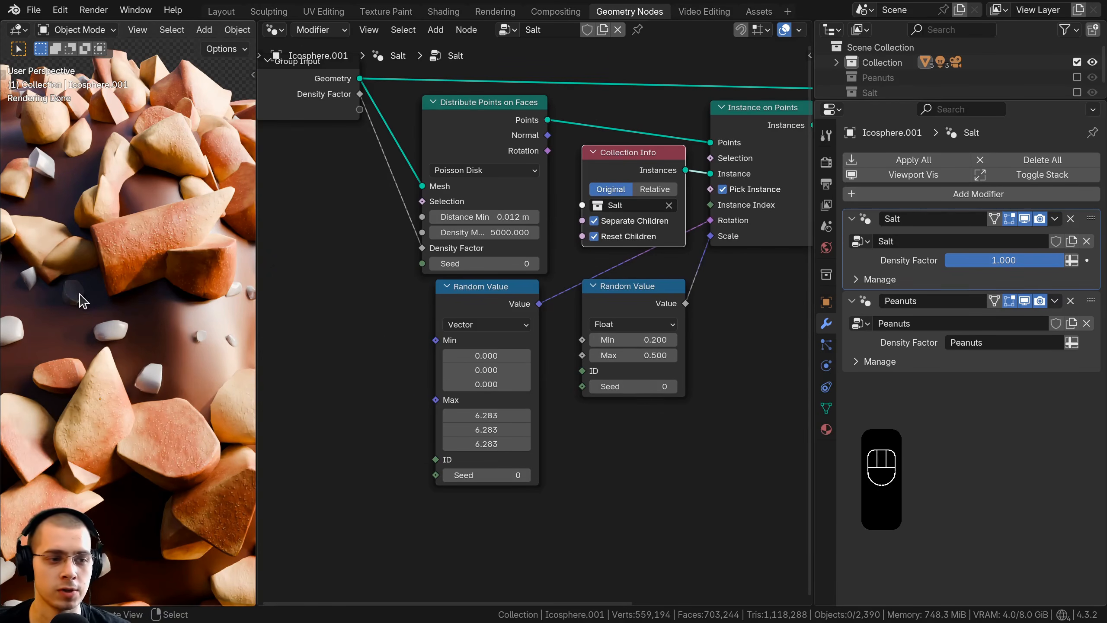
pyautogui.scroll(-1, 718, 305)
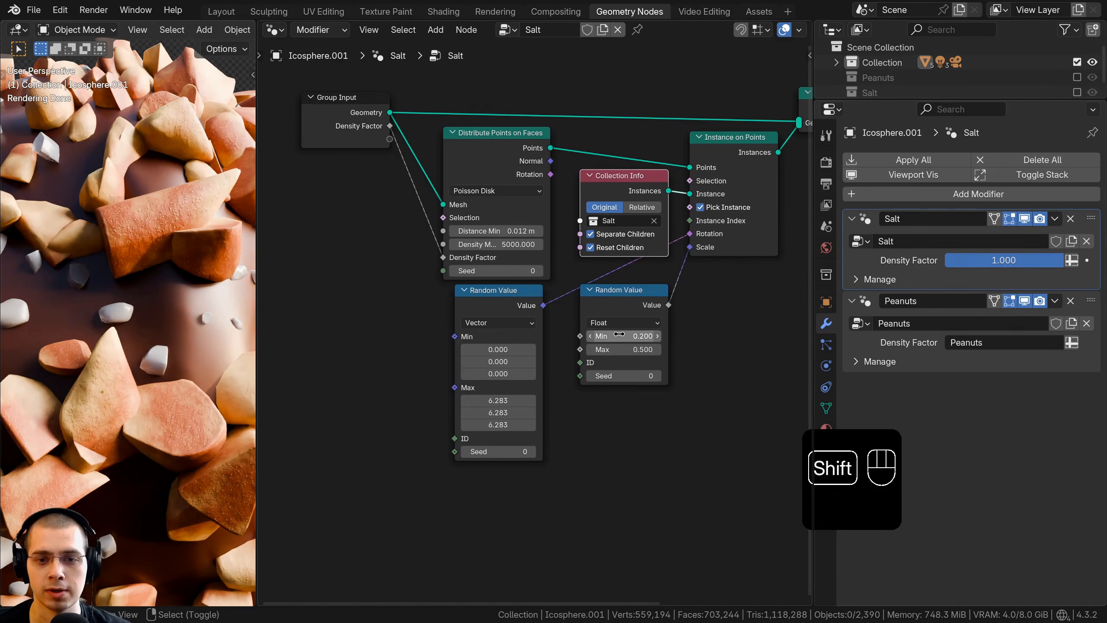
pyautogui.moveTo(623, 337); pyautogui.dragTo(621, 315, button='middle')
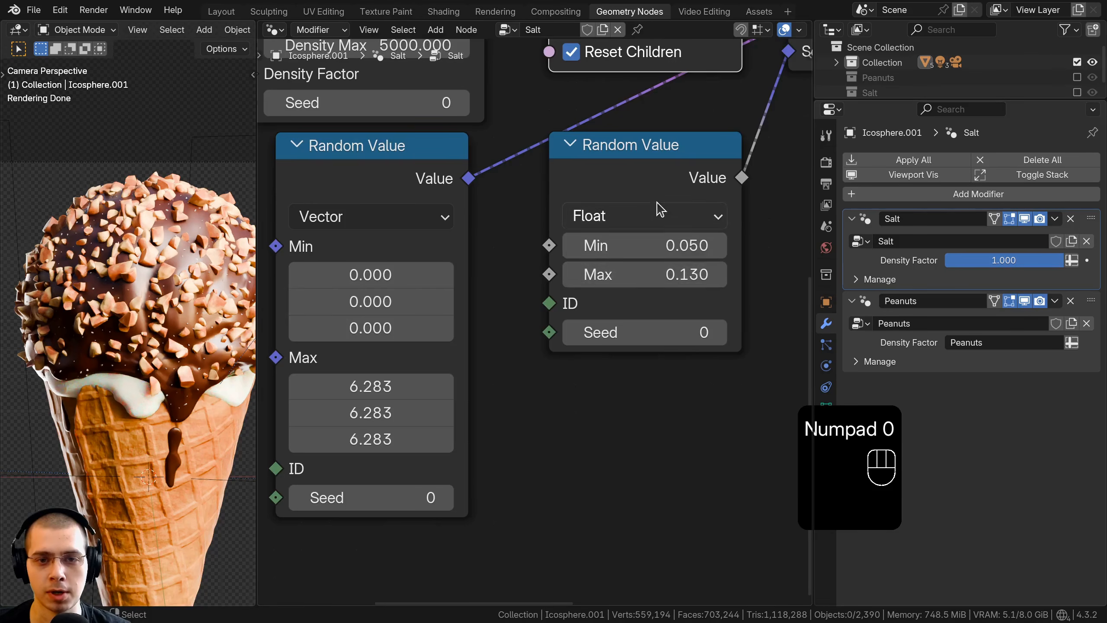
pyautogui.scroll(-1, 659, 207)
pyautogui.moveTo(660, 208); pyautogui.dragTo(595, 277, button='middle')
pyautogui.moveTo(582, 253); pyautogui.dragTo(575, 251)
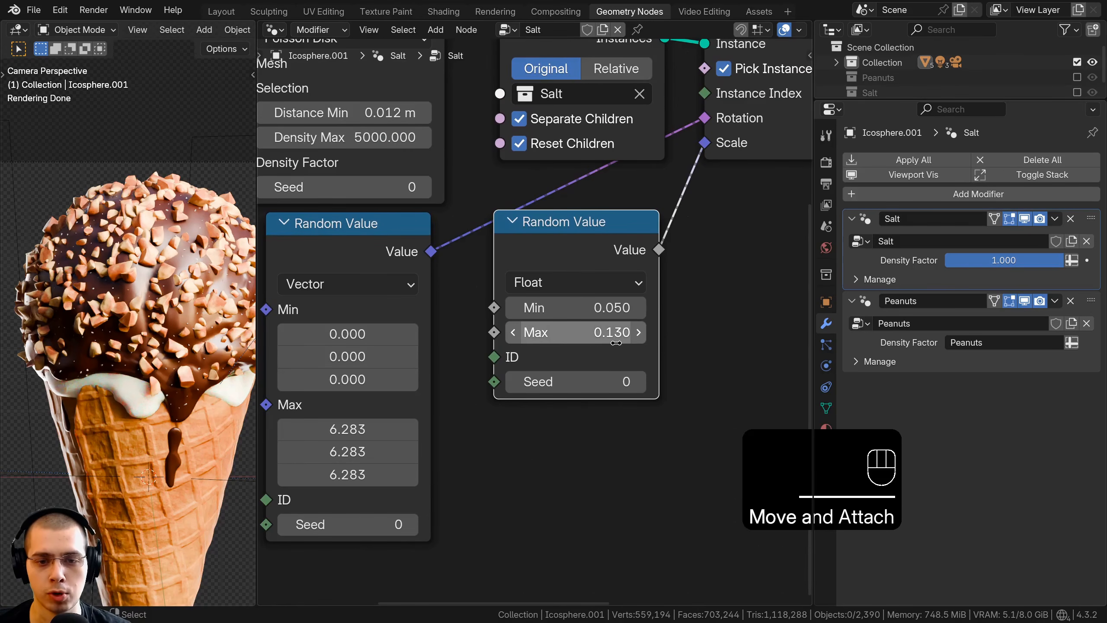
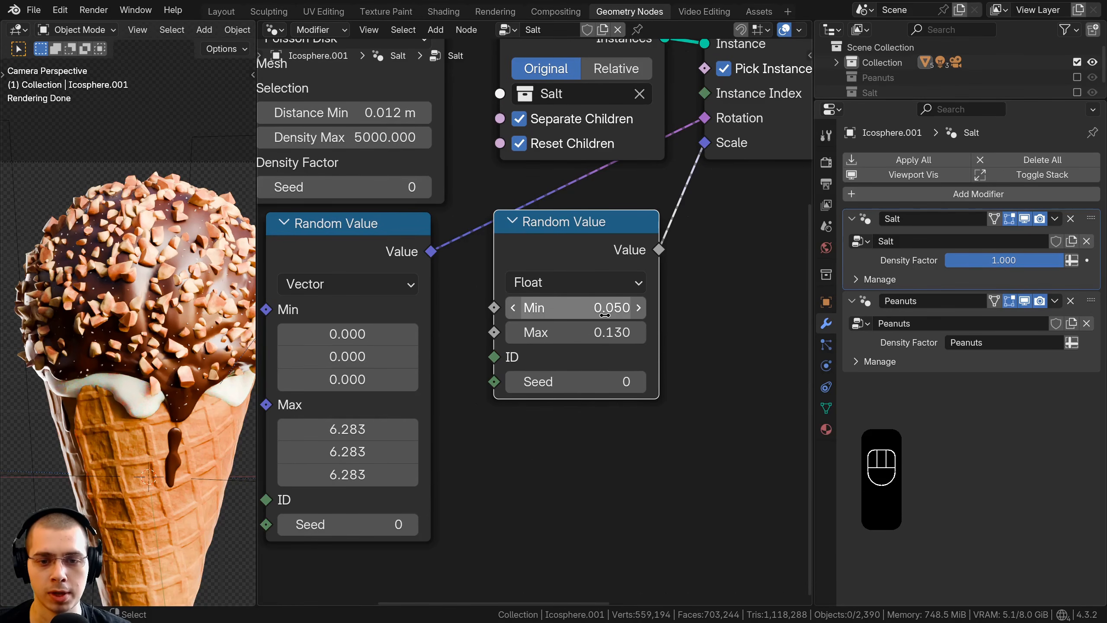
# Step: Set the Density Max of the Distribute Points on Faces node in the Salt tree to 8000
pyautogui.press('a')
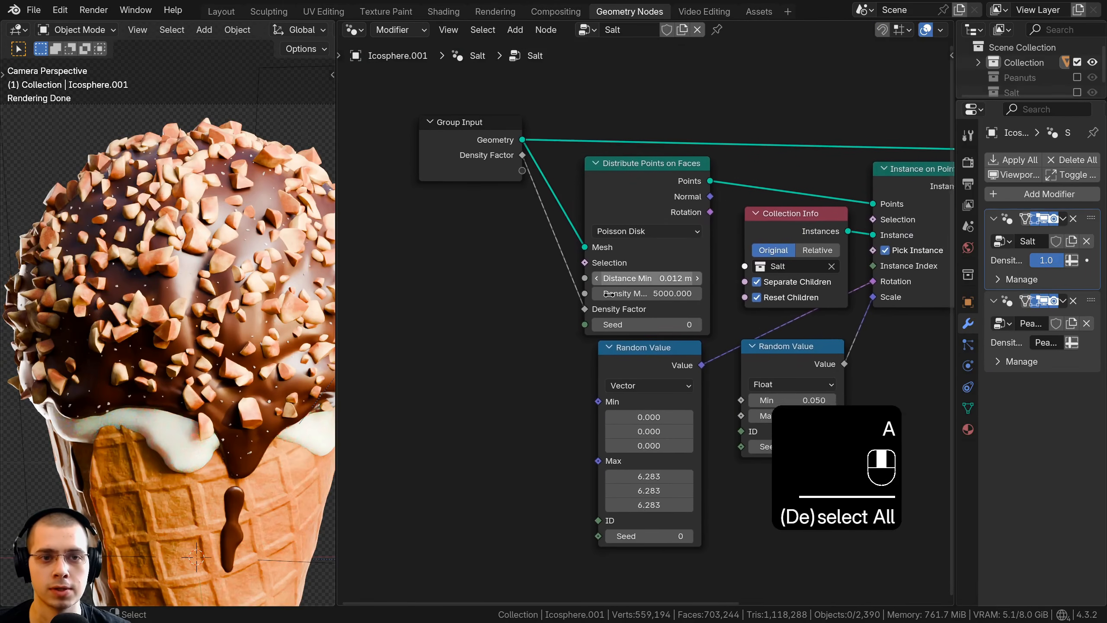
pyautogui.scroll(2, 719, 144)
pyautogui.click(598, 247)
pyautogui.moveTo(597, 247); pyautogui.dragTo(599, 245)
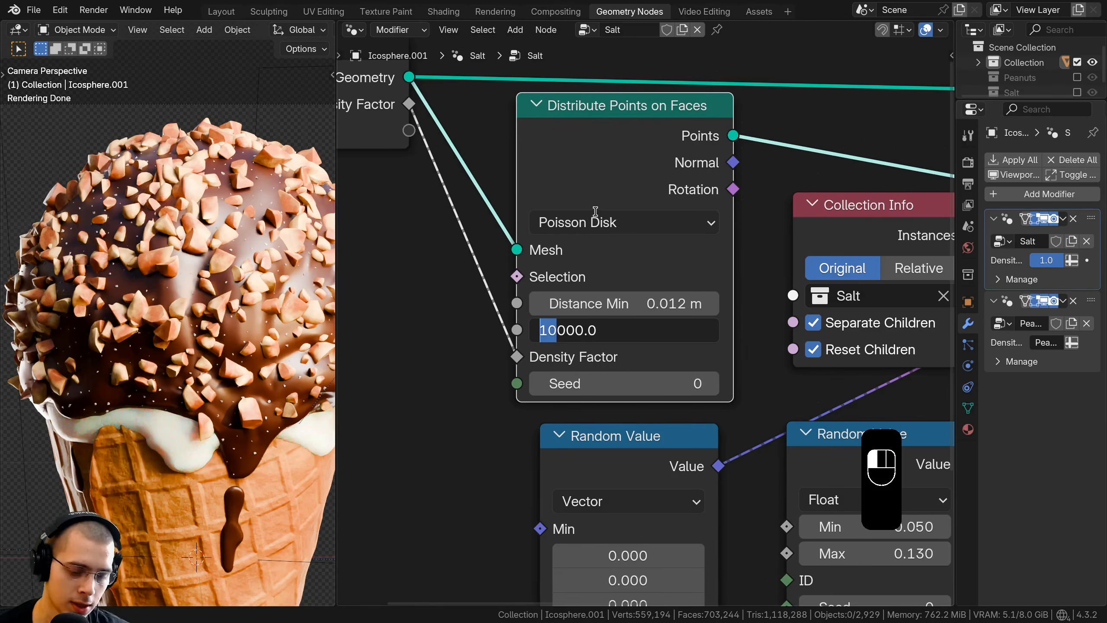
pyautogui.write('8')
pyautogui.press('Return')
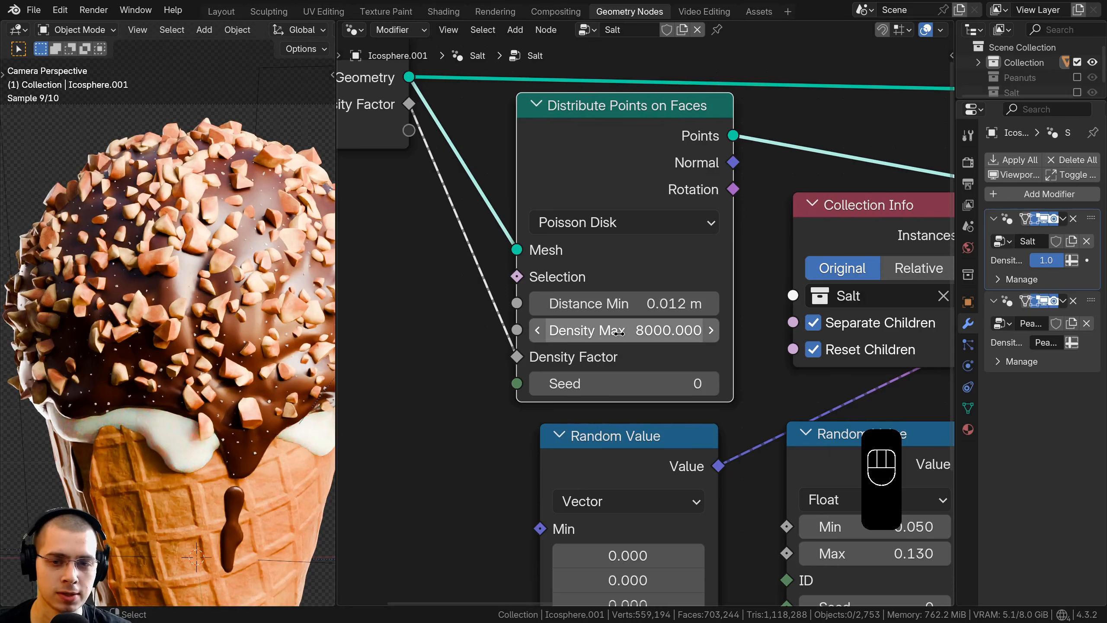
# Step: Try a Distance Min of 0.01 m on the salt's Distribute Points on Faces node
pyautogui.doubleClick(609, 304)
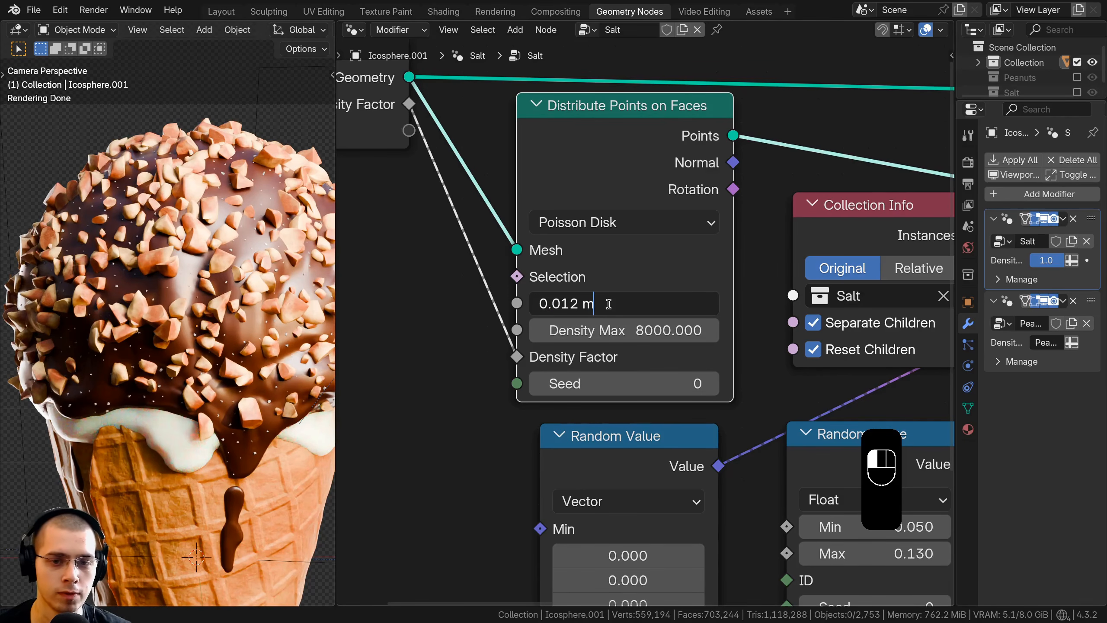
pyautogui.press('BackSpace')
pyautogui.press('BackSpace')
pyautogui.press('BackSpace')
pyautogui.press('Return')
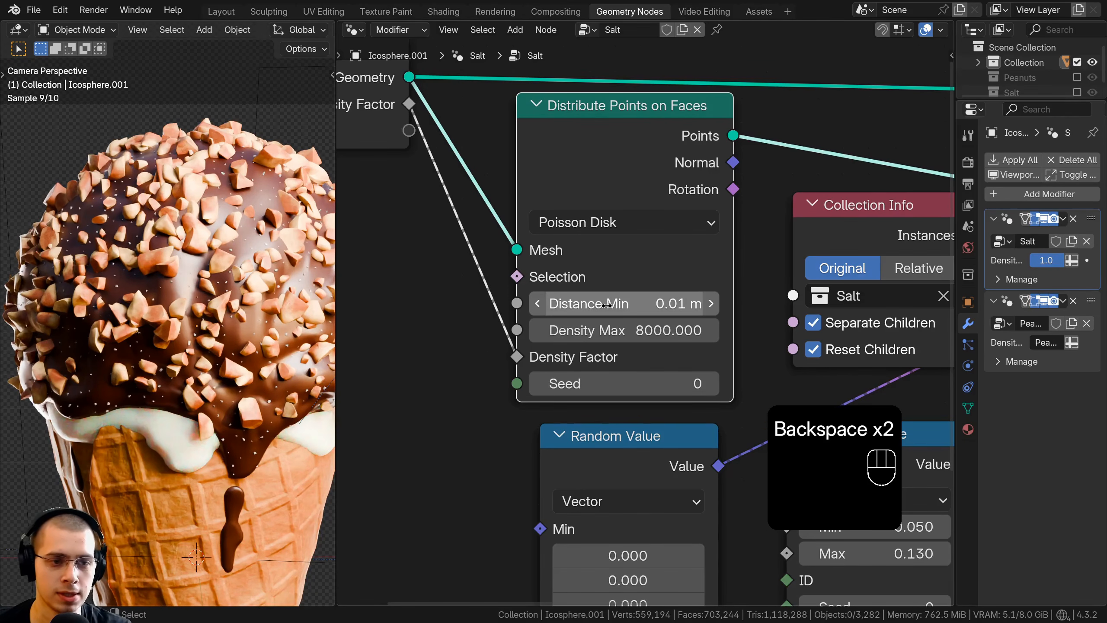
# Step: Set the Distance Min of the salt's Distribute Points on Faces node to 0.006 m
pyautogui.doubleClick(639, 311)
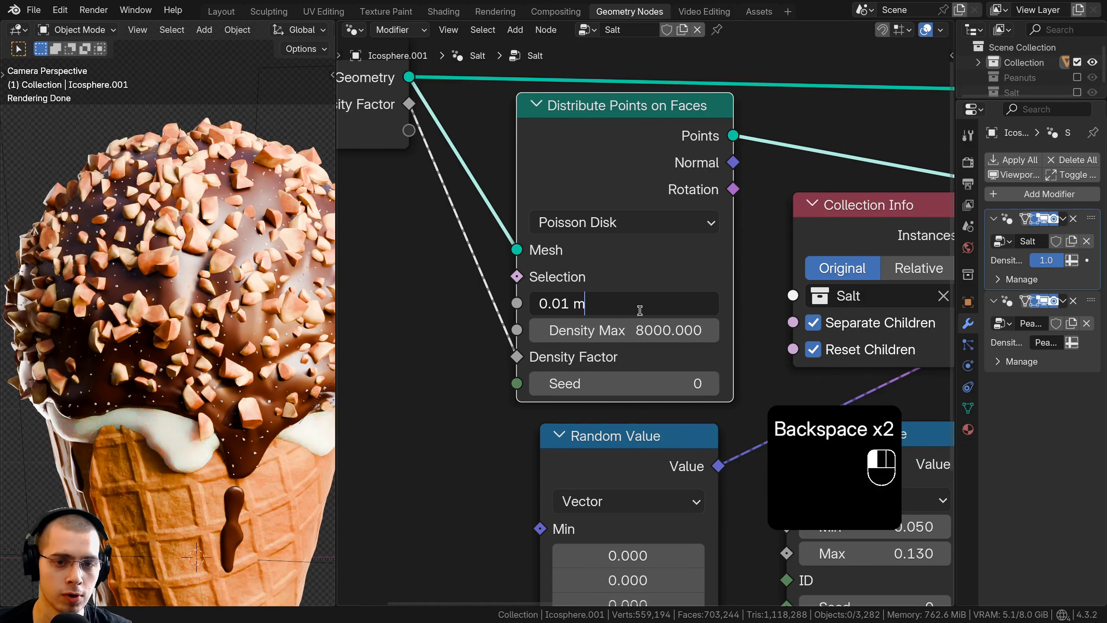
pyautogui.press('BackSpace')
pyautogui.press('BackSpace')
pyautogui.press('BackSpace')
pyautogui.write('06')
pyautogui.press('Return')
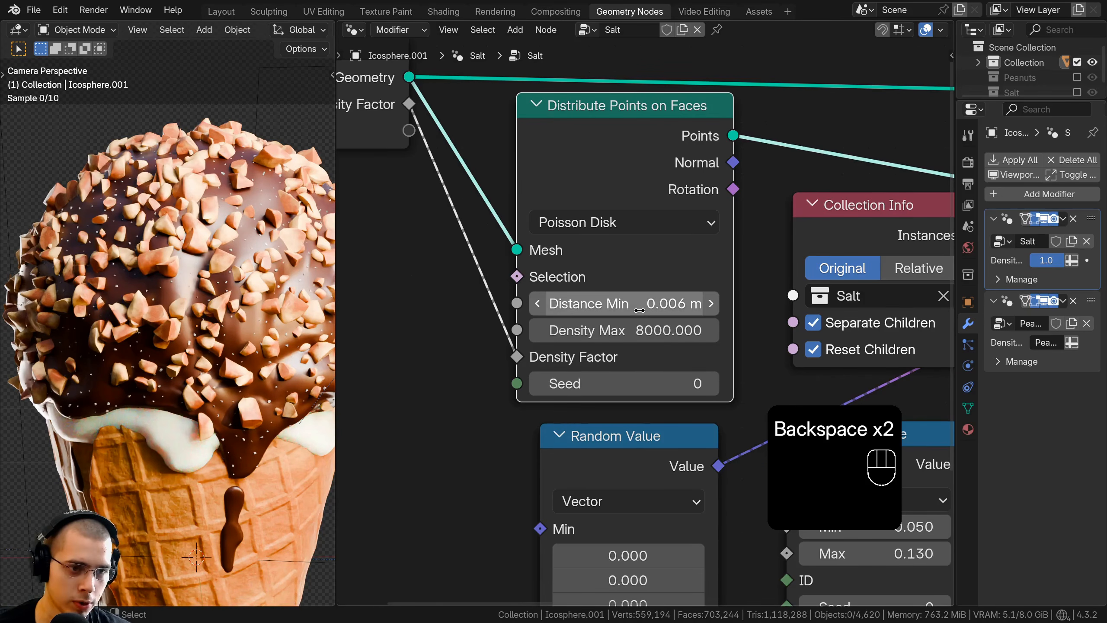
# Step: Set the Max of the Float Random Value node driving the salt scale to 0.1 and check the salt on the scoop through the camera
pyautogui.scroll(5, 174, 349)
pyautogui.moveTo(232, 356)
pyautogui.keyDown('shift'); pyautogui.mouseDown(button='middle')
pyautogui.moveTo(174, 348)
pyautogui.moveTo(211, 348)
pyautogui.mouseUp(button='middle'); pyautogui.keyUp('shift')
pyautogui.scroll(-3, 176, 359)
pyautogui.scroll(-1, 163, 373)
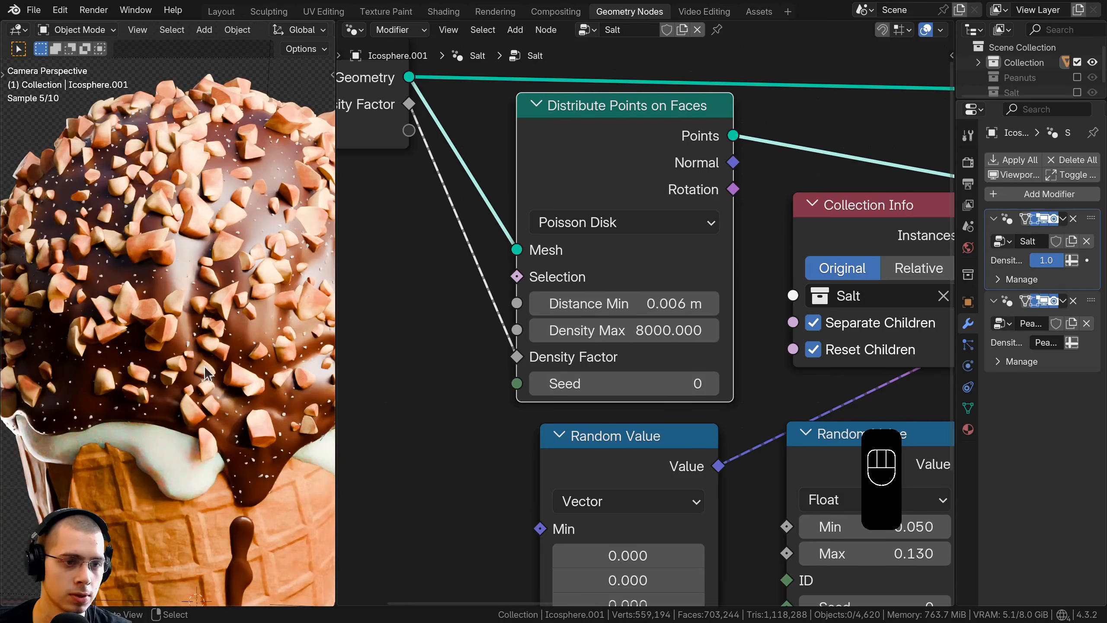
pyautogui.scroll(-2, 591, 452)
pyautogui.scroll(-1, 149, 236)
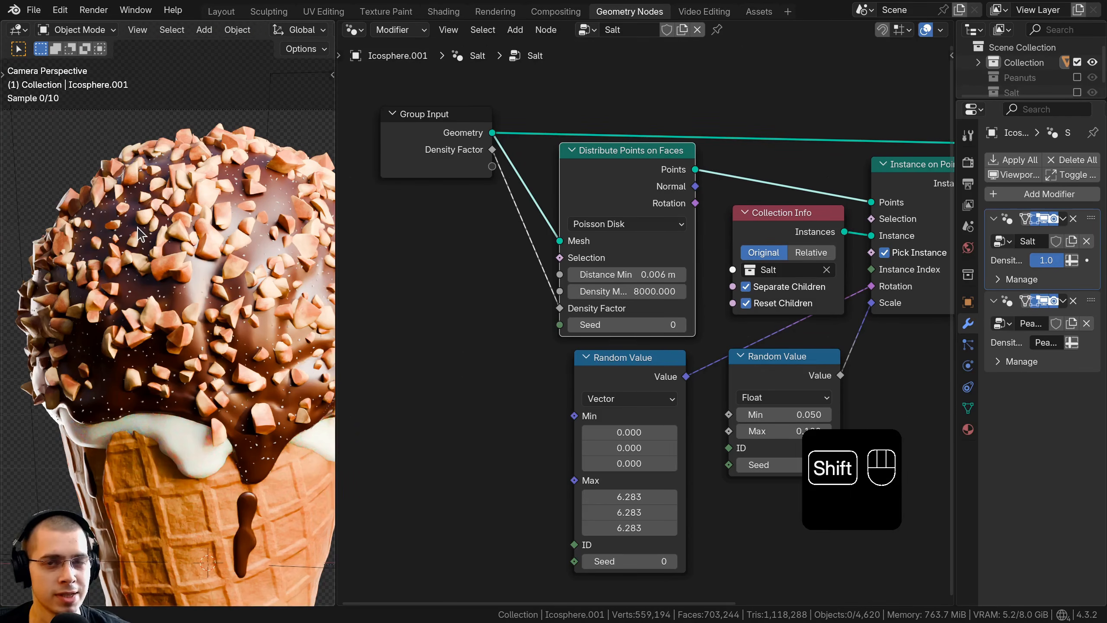
pyautogui.keyDown('shift'); pyautogui.moveTo(138, 241); pyautogui.dragTo(131, 243, button='middle'); pyautogui.keyUp('shift')
pyautogui.scroll(-1, 185, 352)
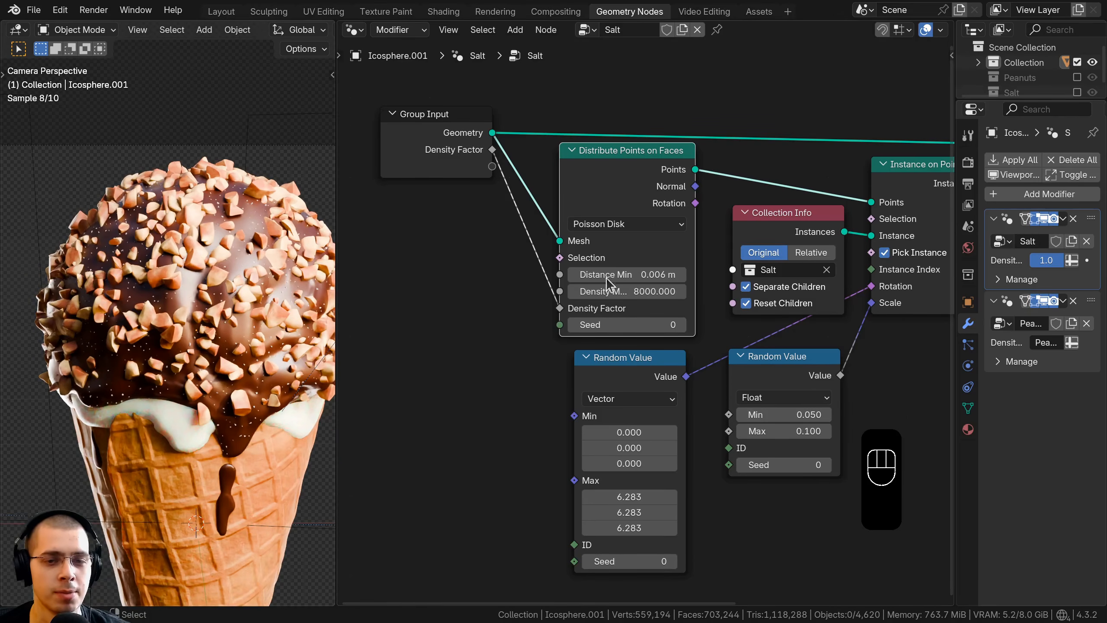
pyautogui.scroll(-2, 541, 277)
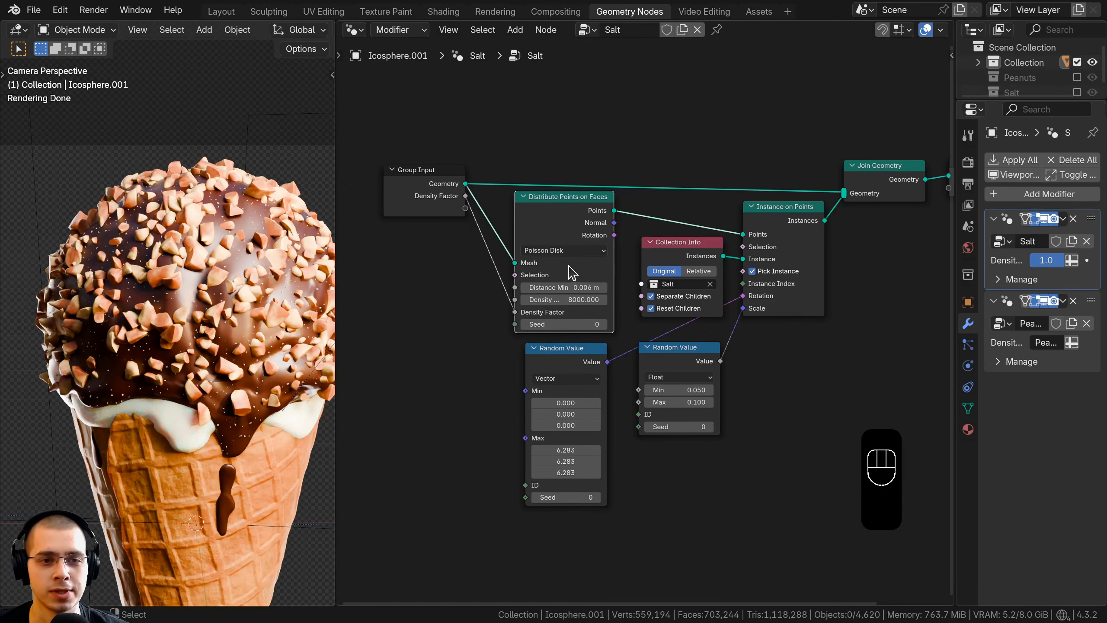
# Step: In the Layout workspace, add an ico sphere at the world origin with 3 subdivisions
pyautogui.click(220, 13)
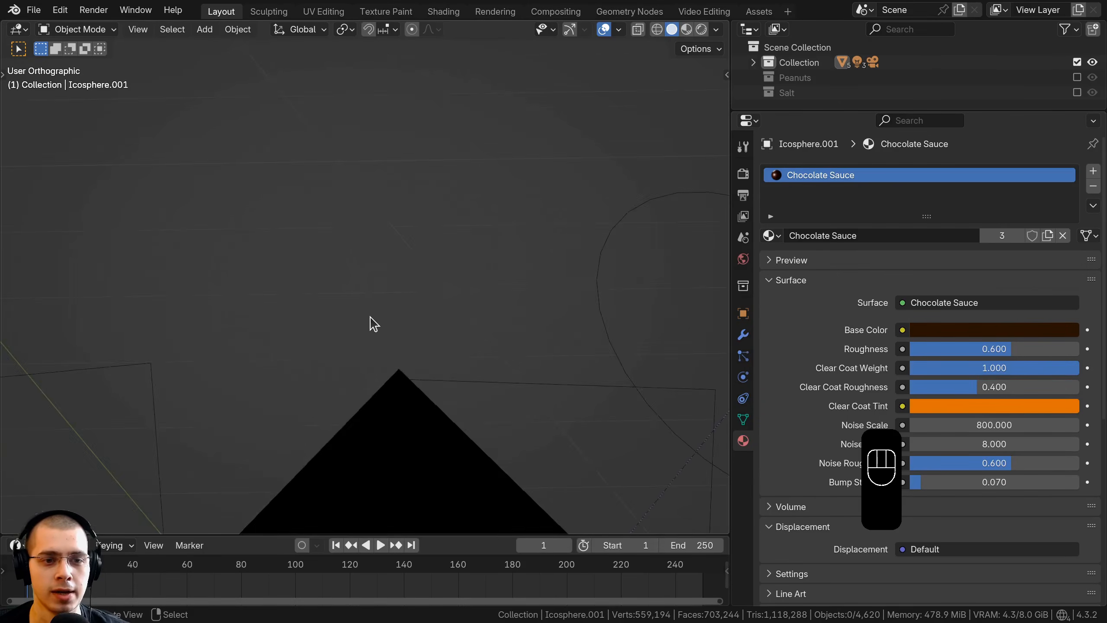
pyautogui.scroll(-3, 371, 318)
pyautogui.hotkey('shift', 'a')
pyautogui.moveTo(369, 161)
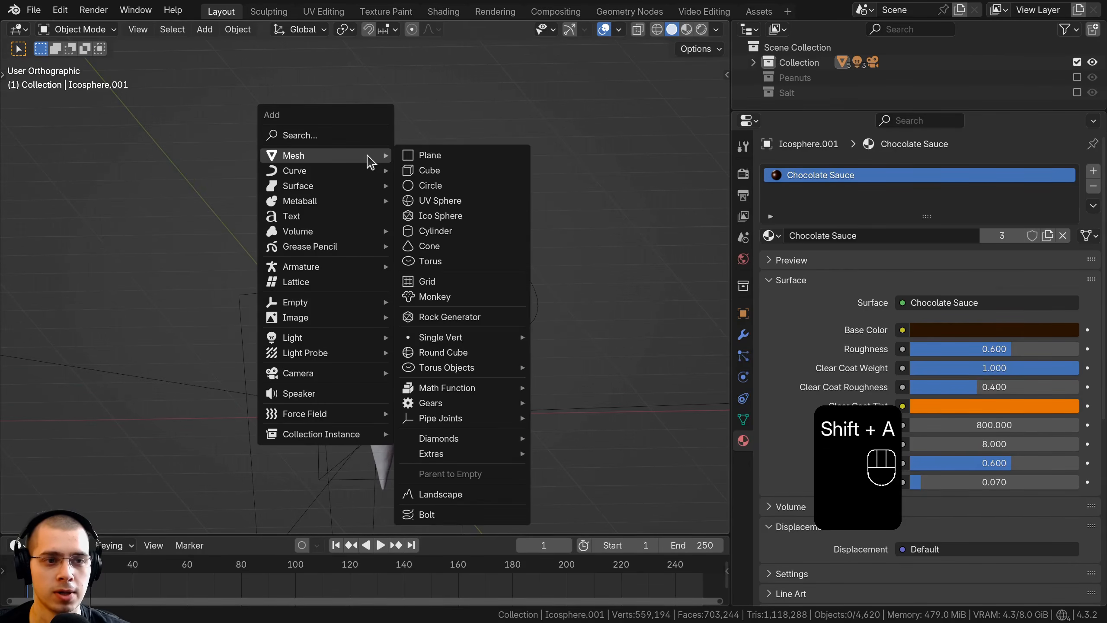
pyautogui.click(463, 217)
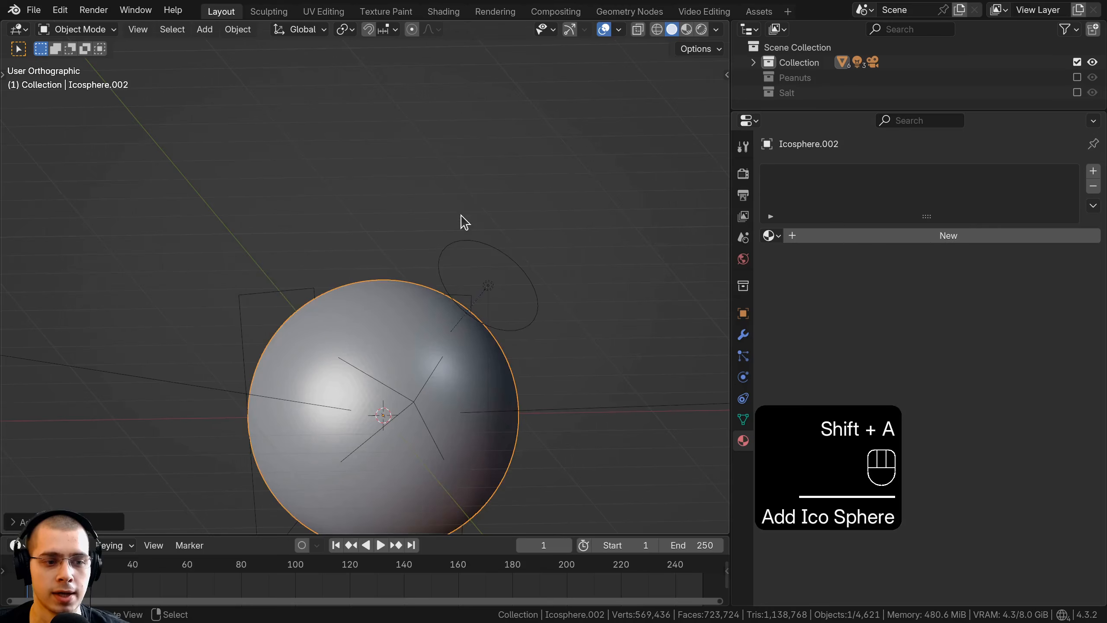
pyautogui.click(31, 522)
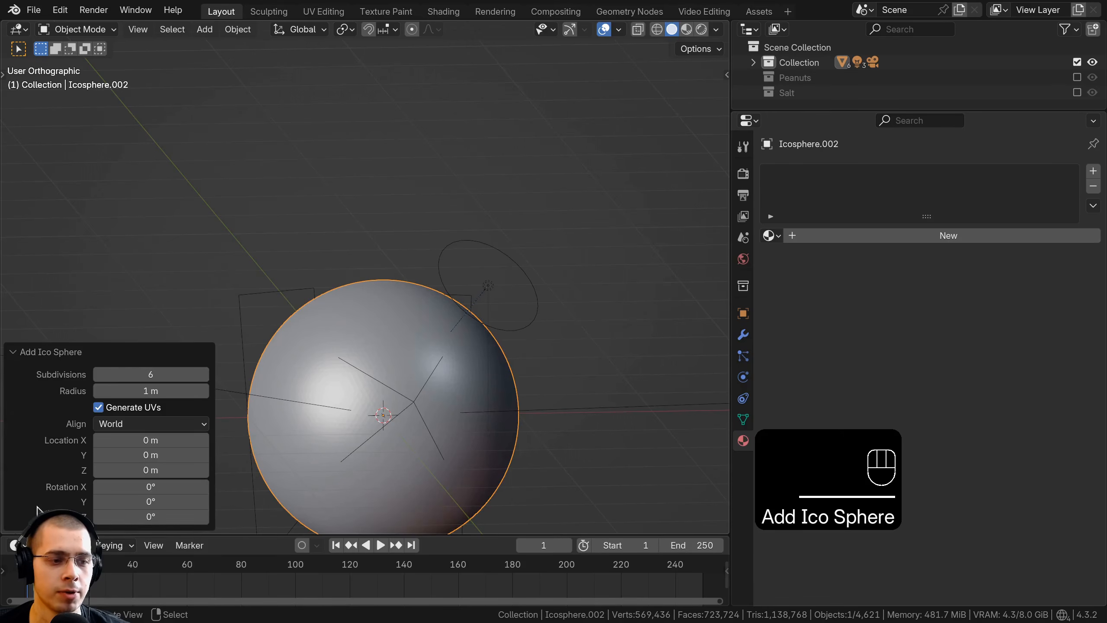
pyautogui.click(99, 375)
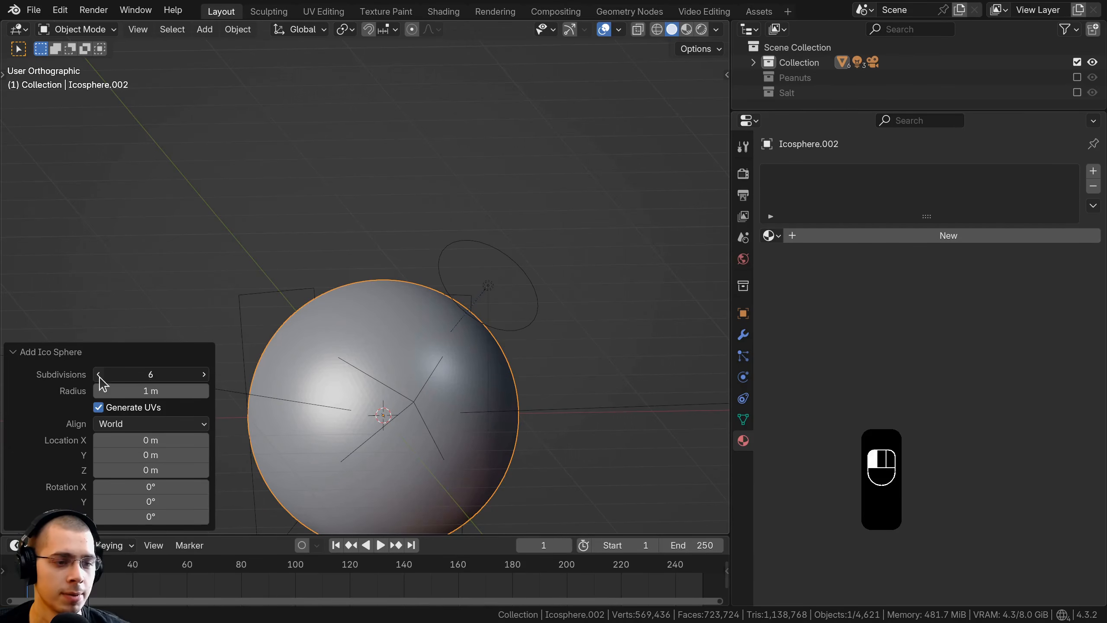
pyautogui.click(99, 375)
pyautogui.click(99, 375)
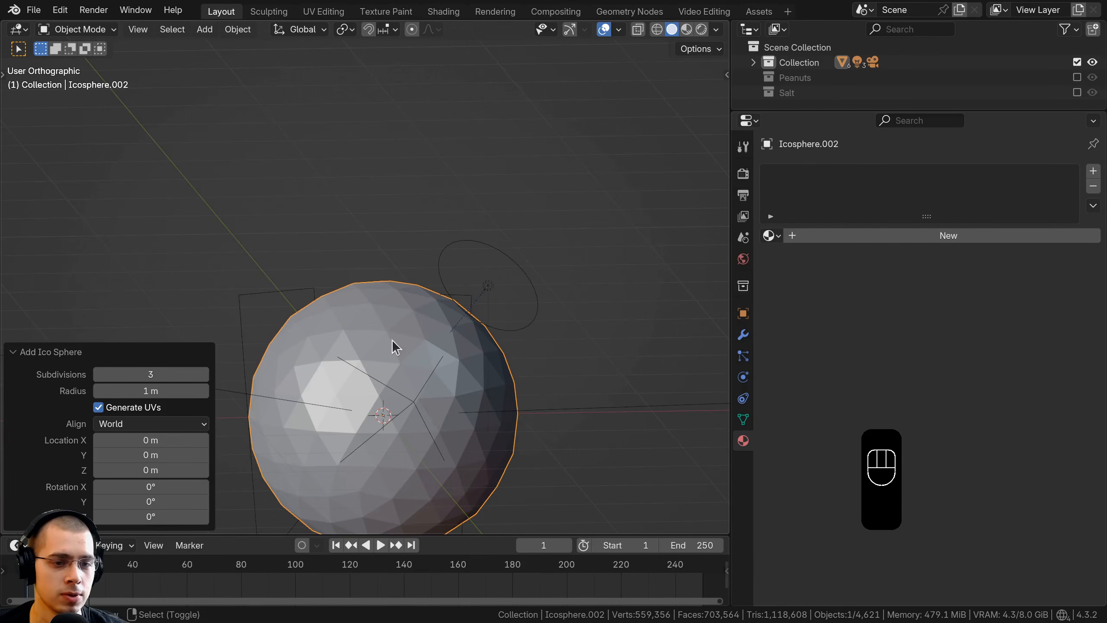
# Step: Shade the new ico sphere smooth and scale it down to 0.01
pyautogui.moveTo(392, 339); pyautogui.dragTo(385, 136, button='middle')
pyautogui.press('w')
pyautogui.click(330, 138)
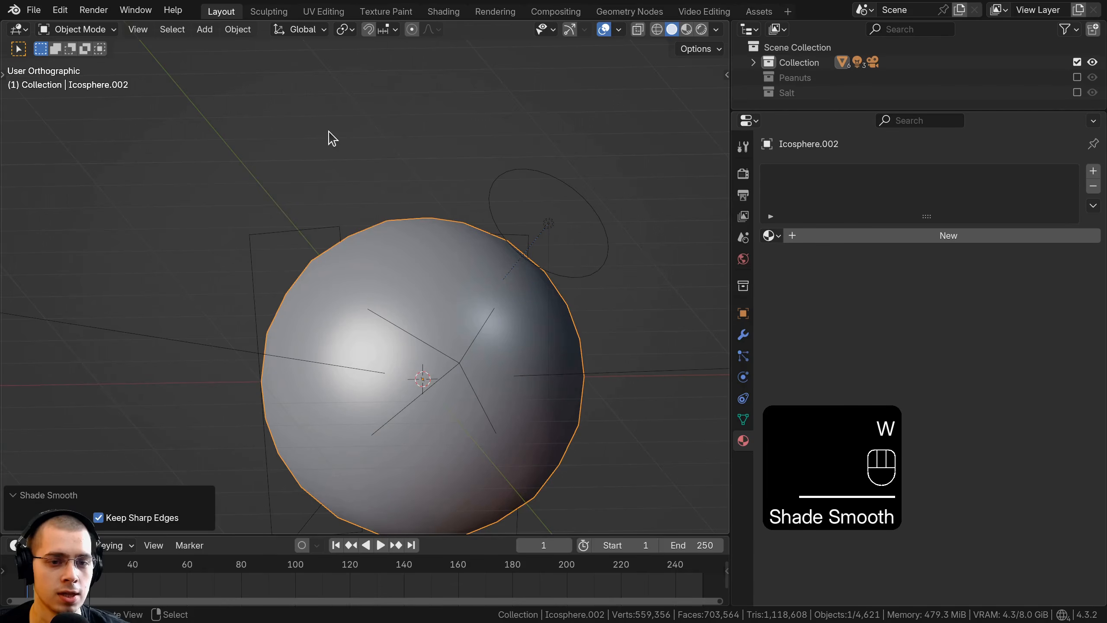
pyautogui.write('s')
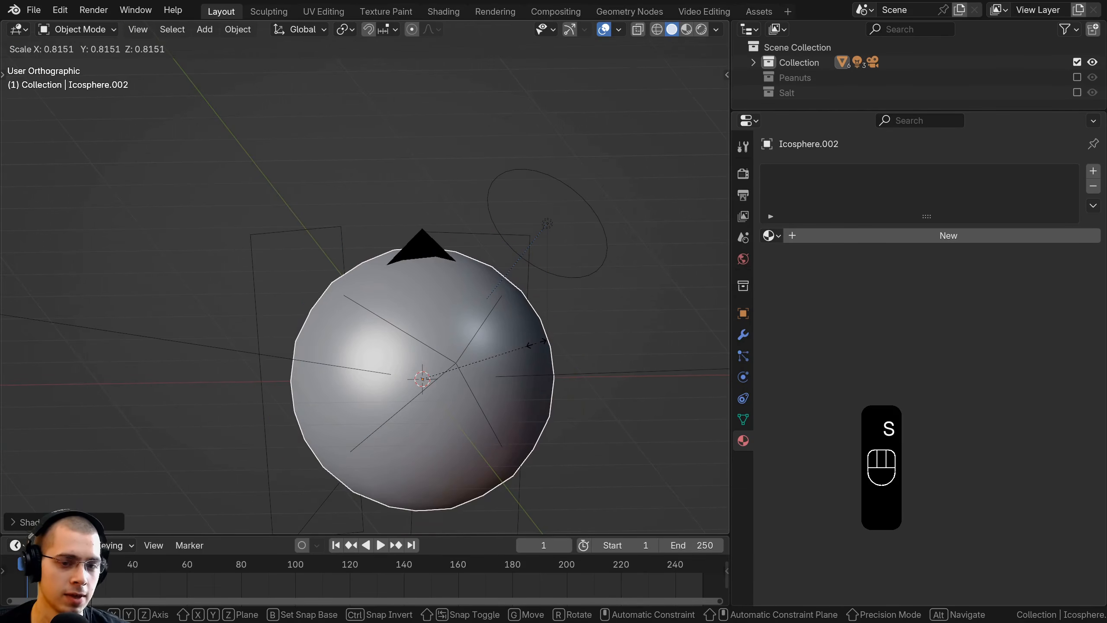
pyautogui.write('01')
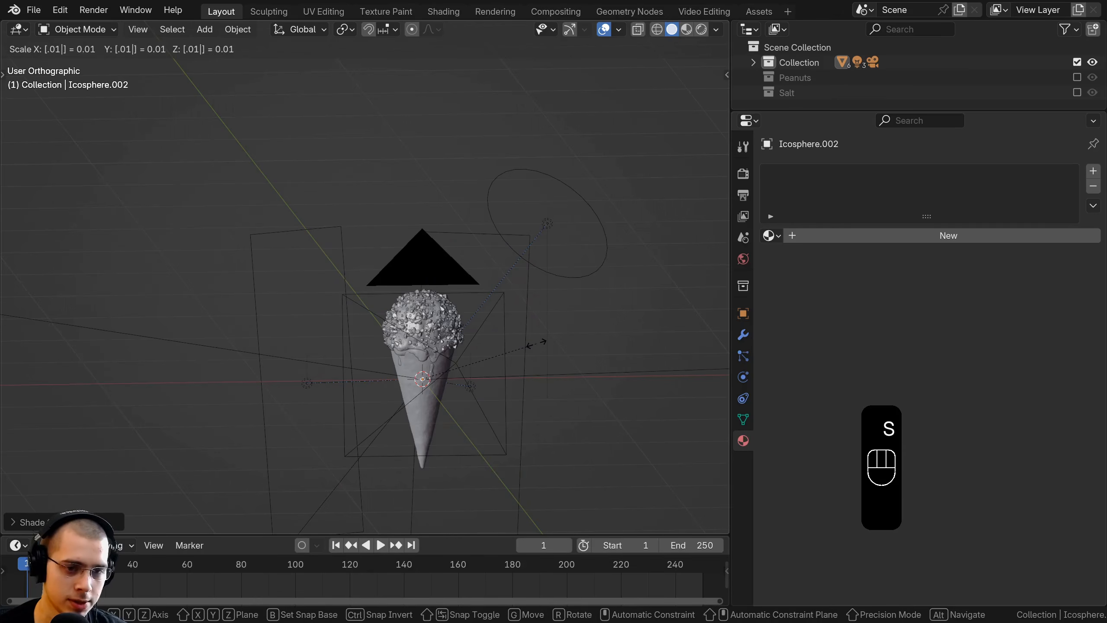
pyautogui.click(536, 349)
# Step: Move the tiny sphere straight up along Z, above the ice cream, and apply its scale
pyautogui.scroll(3, 357, 412)
pyautogui.press('g')
pyautogui.press('z')
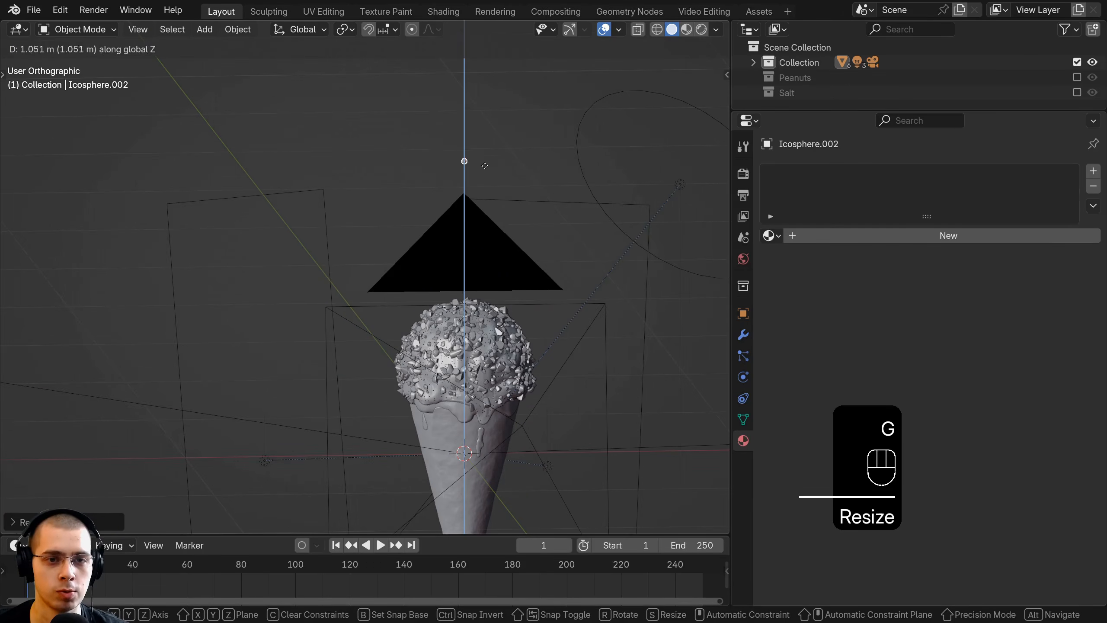
pyautogui.click(487, 139)
pyautogui.press('KP_Decimal')
pyautogui.hotkey('ctrl', 'a')
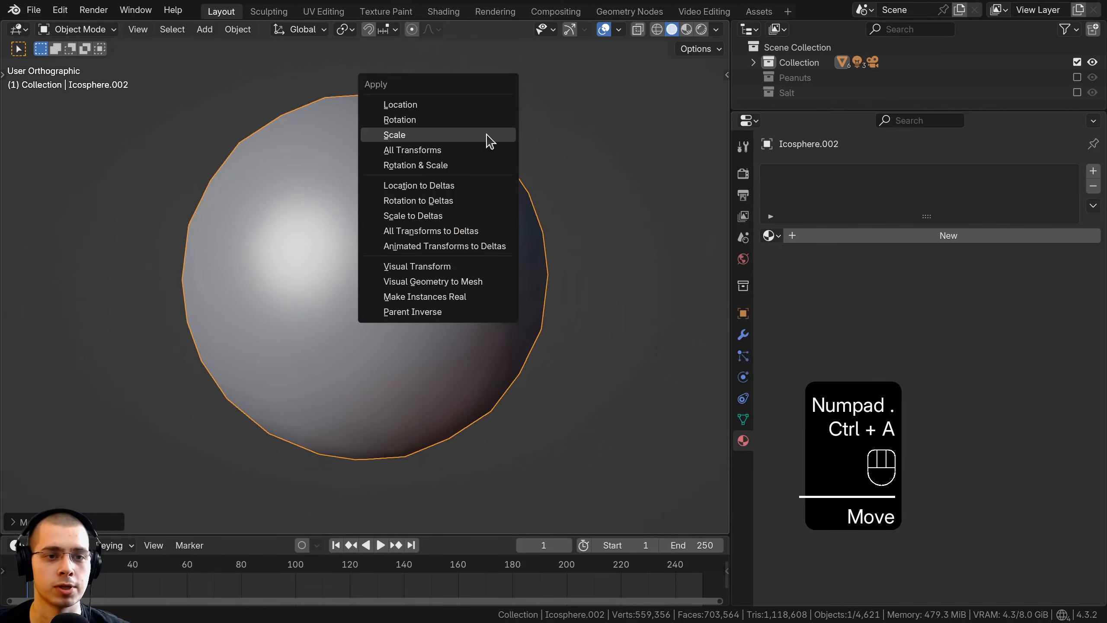
pyautogui.click(443, 137)
# Step: In front view, shift the sphere slightly along X and duplicate it twice along X to form a row of three
pyautogui.press('KP_1')
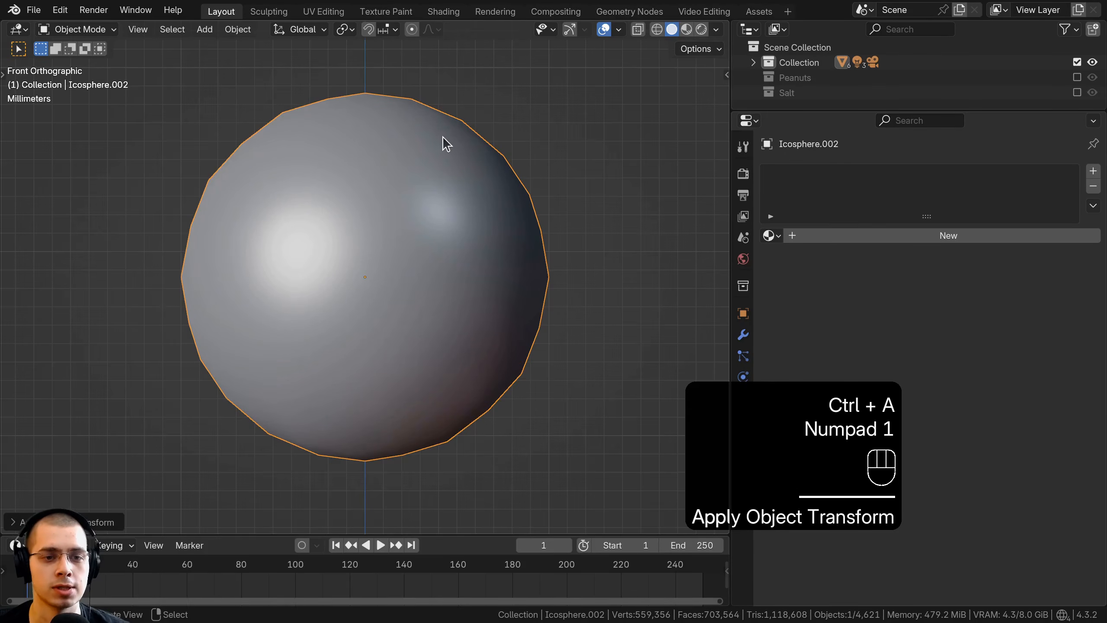
pyautogui.scroll(-5, 443, 137)
pyautogui.press('g')
pyautogui.press('x')
pyautogui.click(451, 285)
pyautogui.hotkey('shift', 'd')
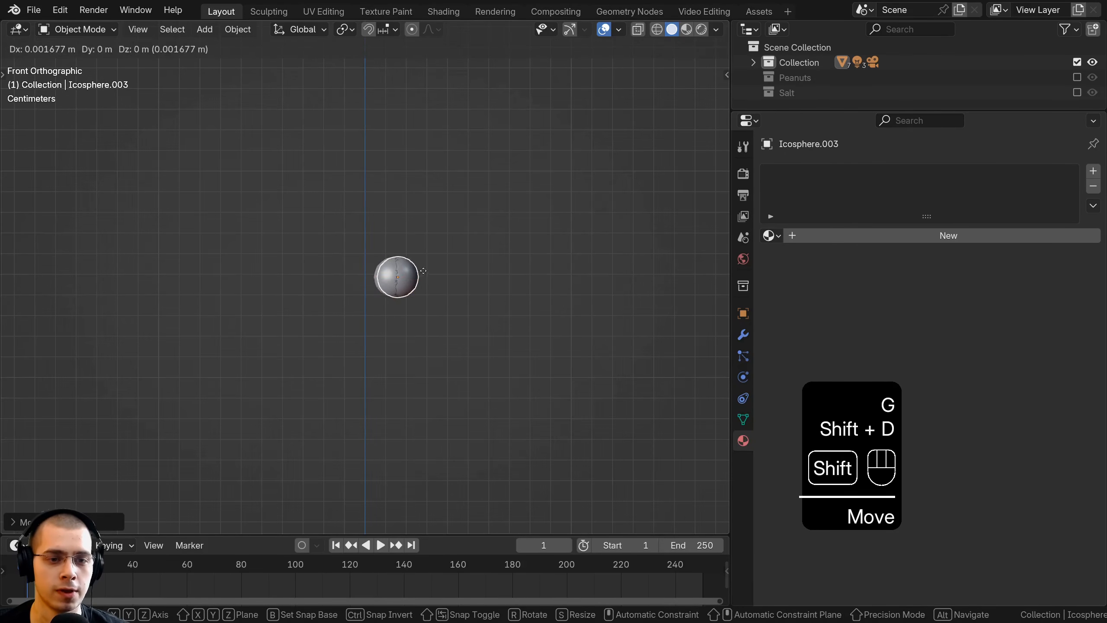
pyautogui.press('x')
pyautogui.click(472, 267)
pyautogui.hotkey('shift', 'd')
pyautogui.press('x')
pyautogui.click(494, 272)
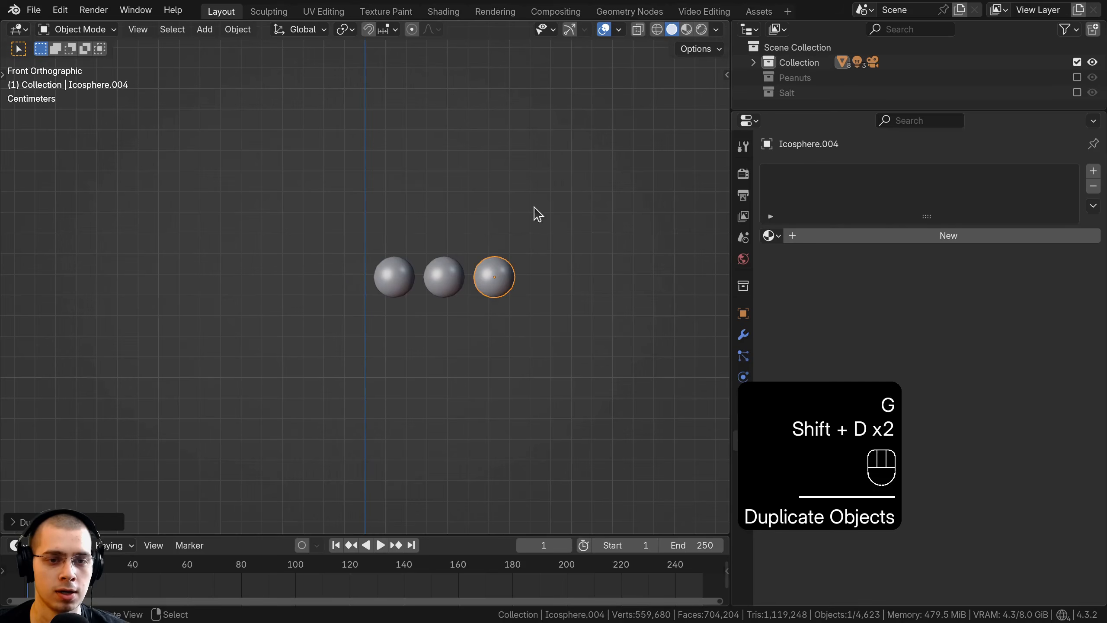
# Step: Duplicate the three spheres together along X to extend the row to six evenly spaced spheres
pyautogui.press('b')
pyautogui.moveTo(348, 260); pyautogui.dragTo(501, 294)
pyautogui.hotkey('shift', 'd')
pyautogui.press('x')
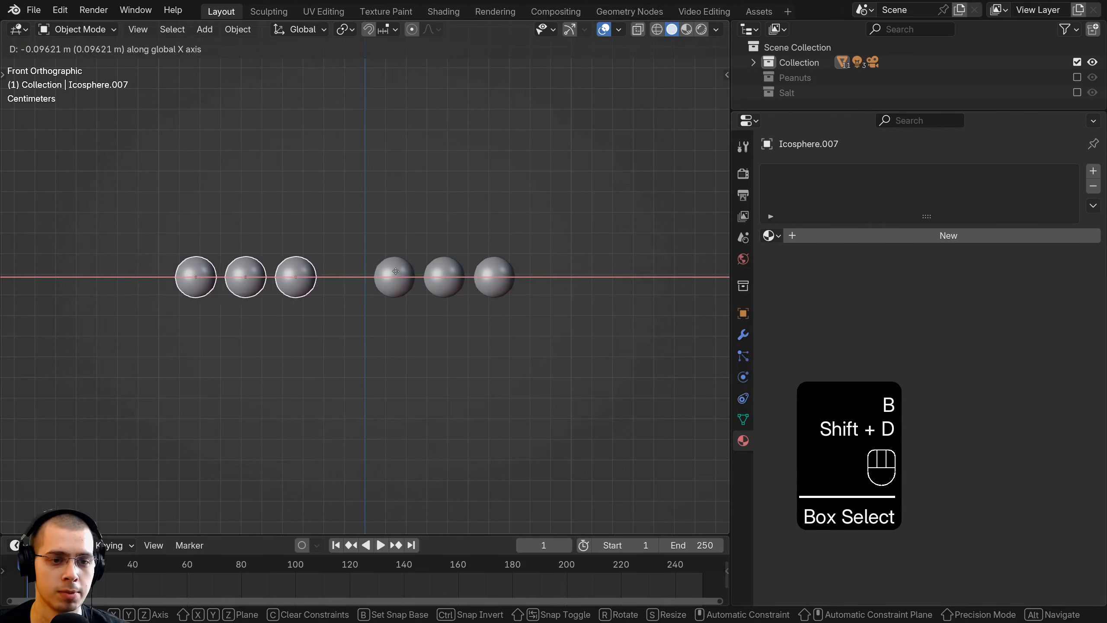
pyautogui.click(179, 247)
# Step: Move all six spheres into a new collection named Sprinkles
pyautogui.moveTo(180, 247); pyautogui.dragTo(593, 302)
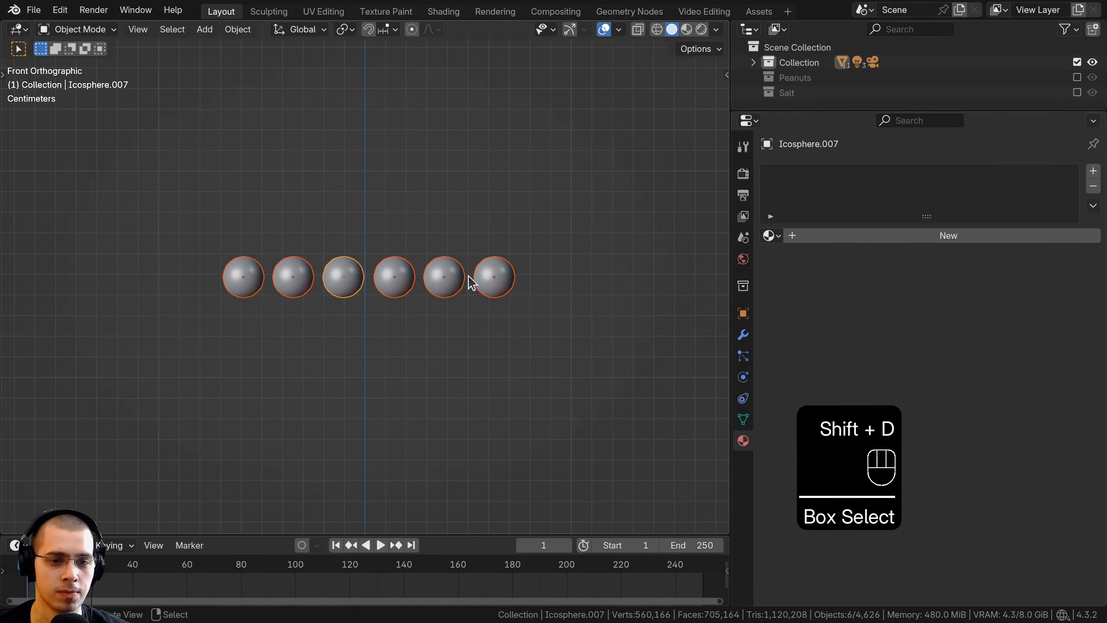
pyautogui.press('m')
pyautogui.click(463, 198)
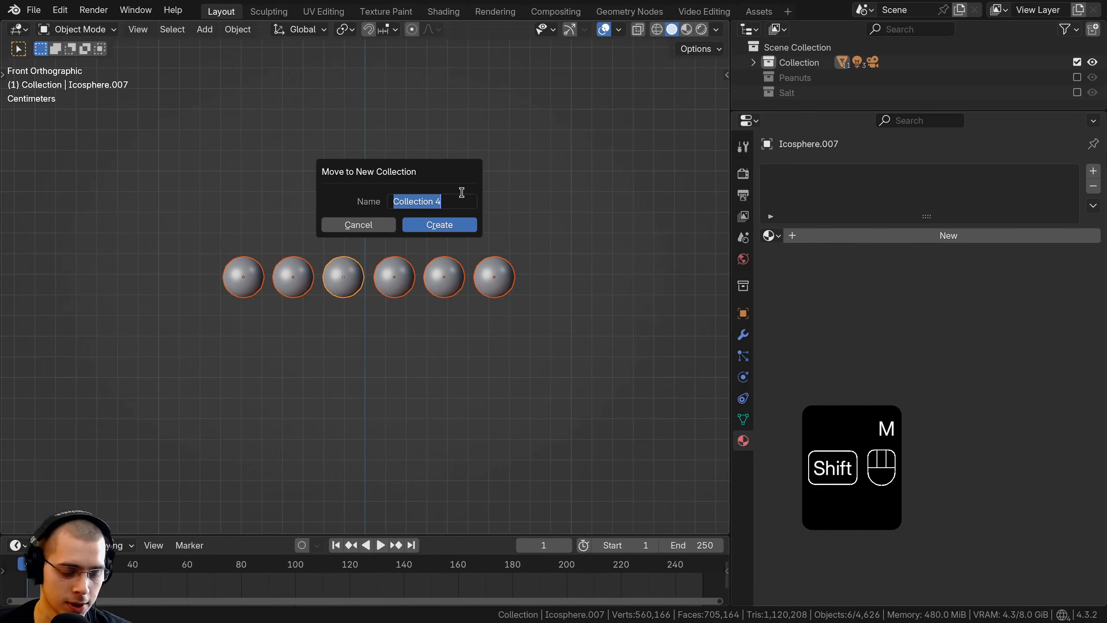
pyautogui.write('Sprinkles')
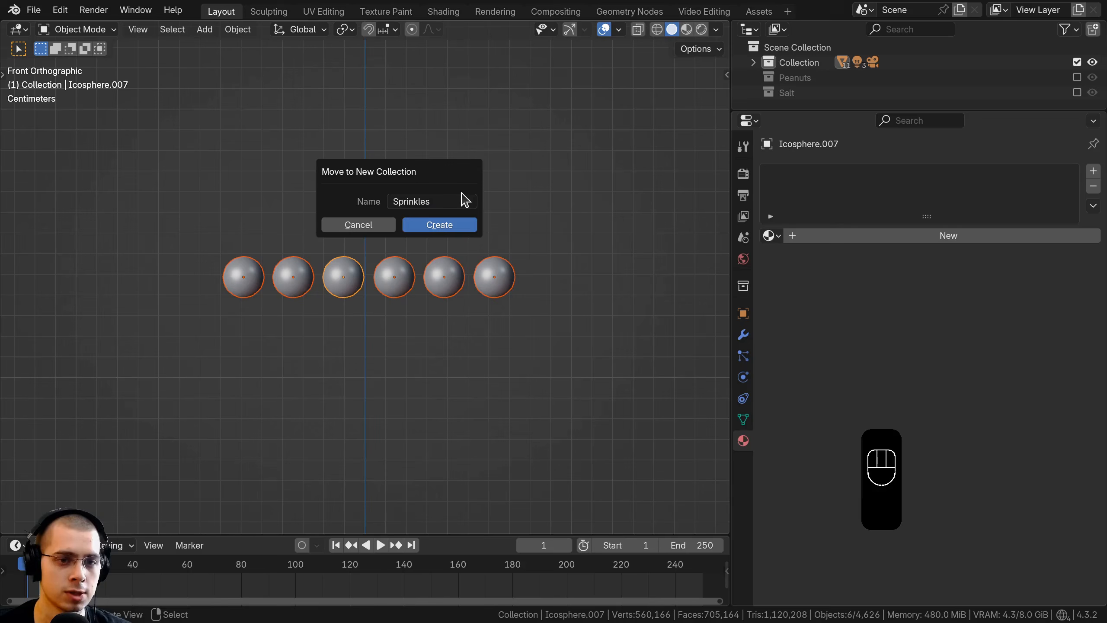
pyautogui.click(467, 224)
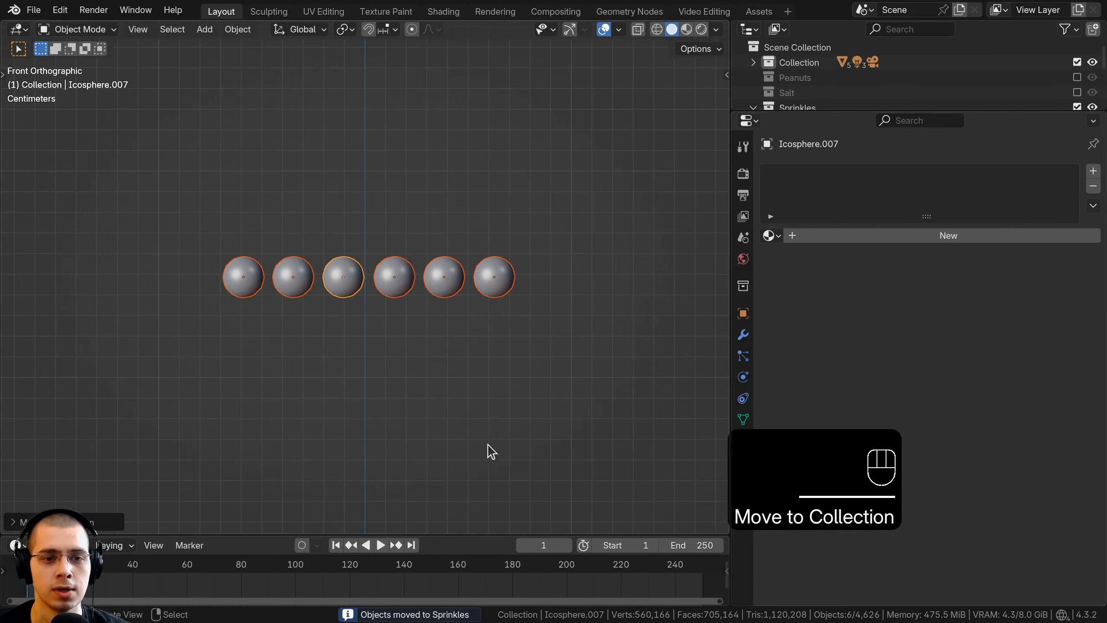
# Step: In the Shading workspace, frame the spheres up close and create a new material named Sprinkles on the active sphere
pyautogui.click(444, 12)
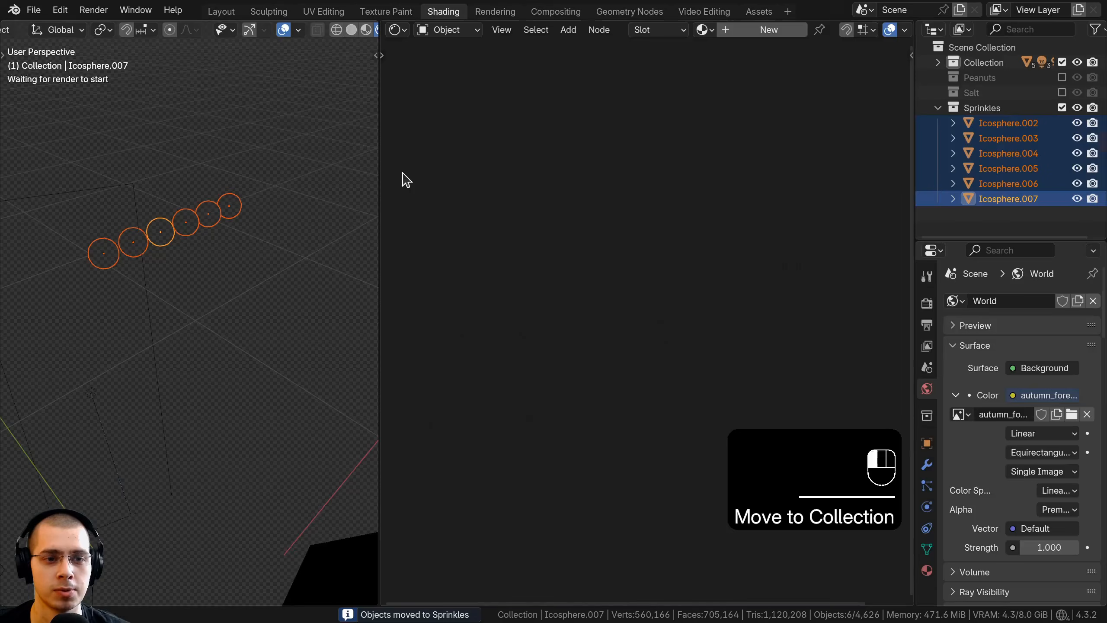
pyautogui.press('KP_Decimal')
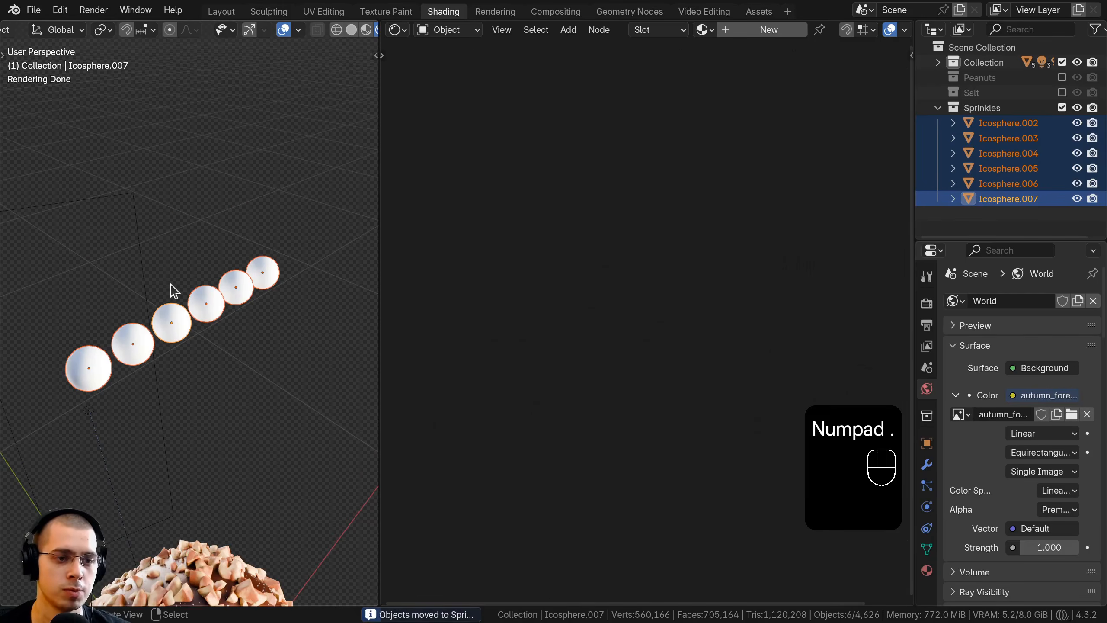
pyautogui.press('z')
pyautogui.keyDown('shift'); pyautogui.moveTo(284, 251); pyautogui.dragTo(311, 230, button='middle'); pyautogui.keyUp('shift')
pyautogui.scroll(3, 317, 226)
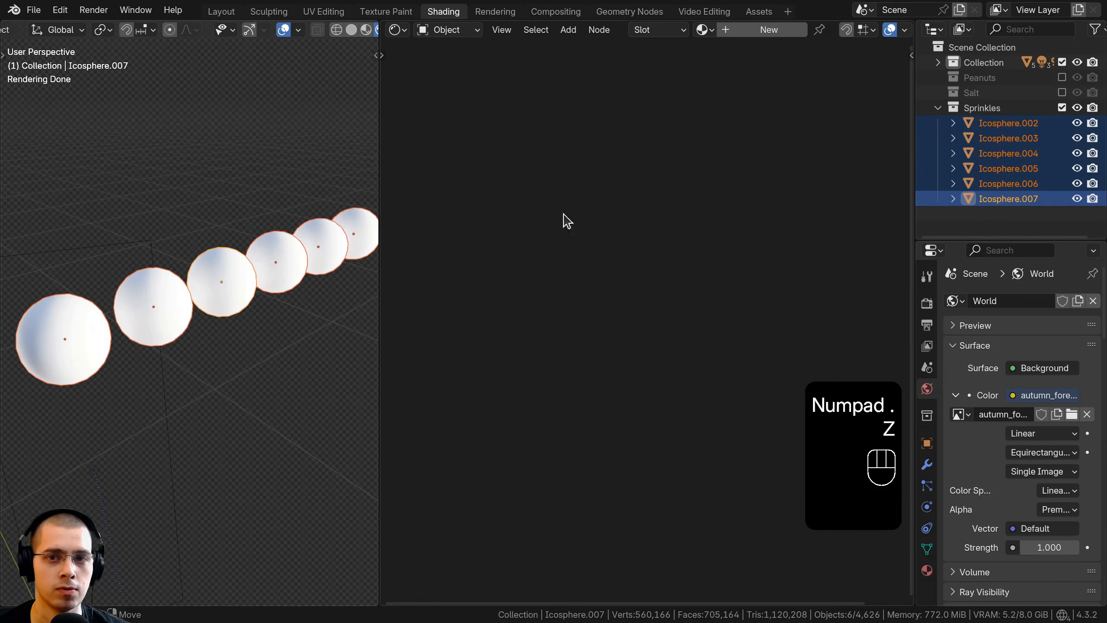
pyautogui.click(747, 31)
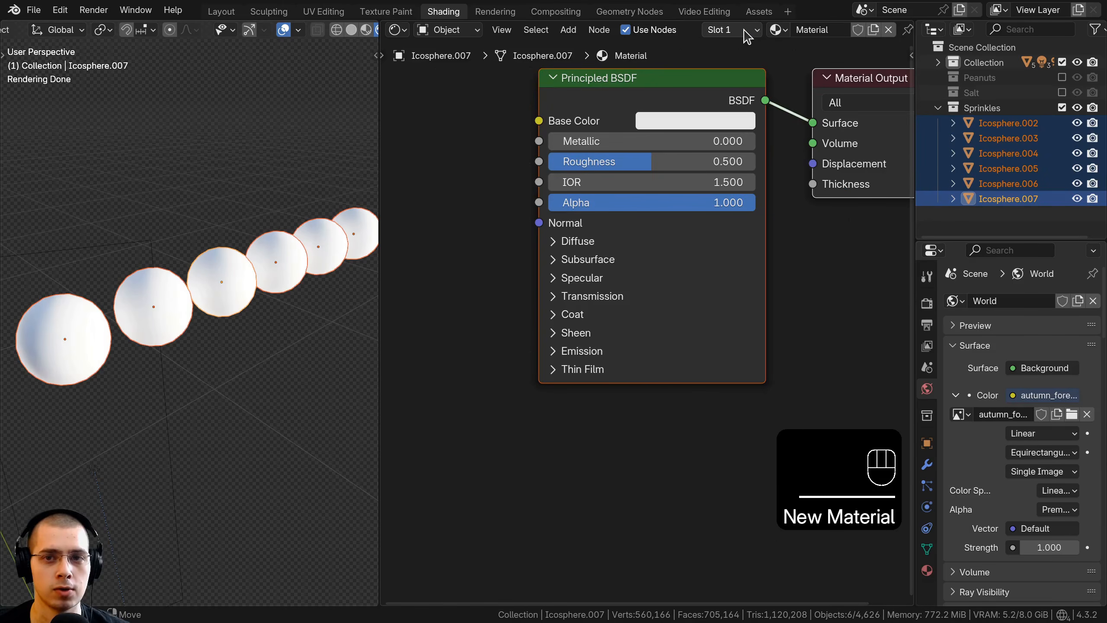
pyautogui.doubleClick(814, 29)
pyautogui.write('Sprinkles')
pyautogui.press('Return')
pyautogui.scroll(-2, 632, 96)
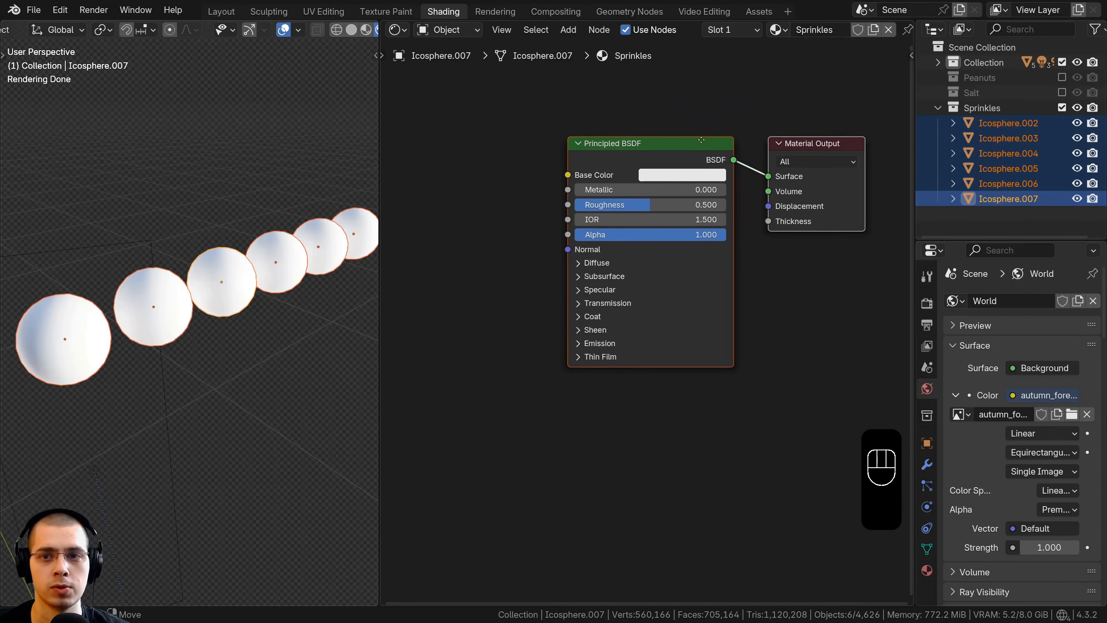
# Step: Link the active sphere's Sprinkles material to all six selected spheres and reposition the Principled BSDF node closer to the Material Output
pyautogui.hotkey('ctrl', 'l')
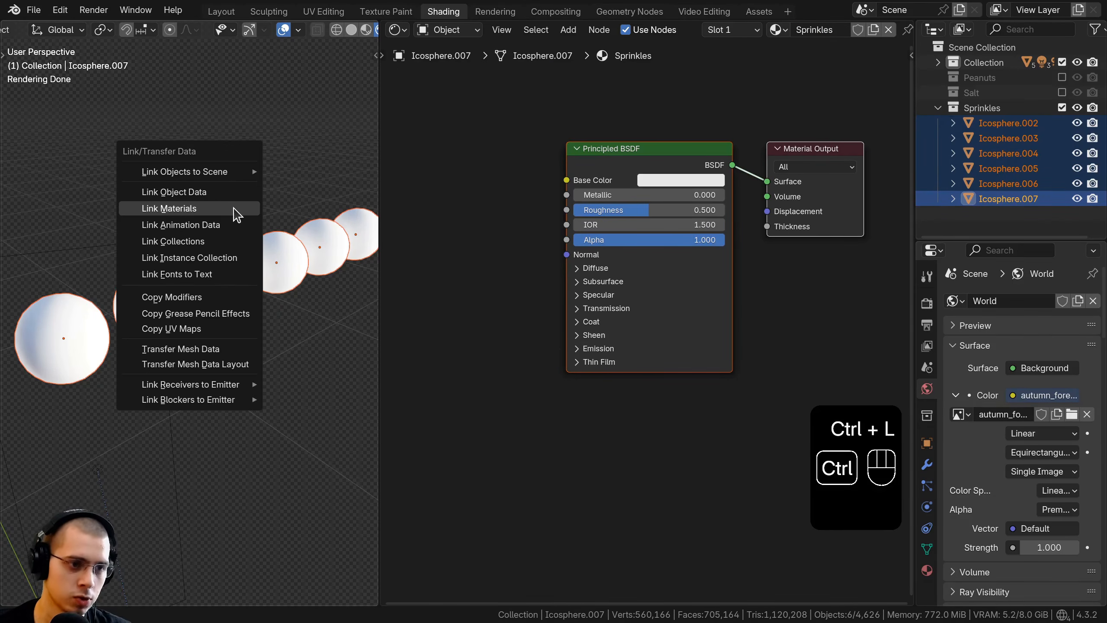
pyautogui.click(208, 212)
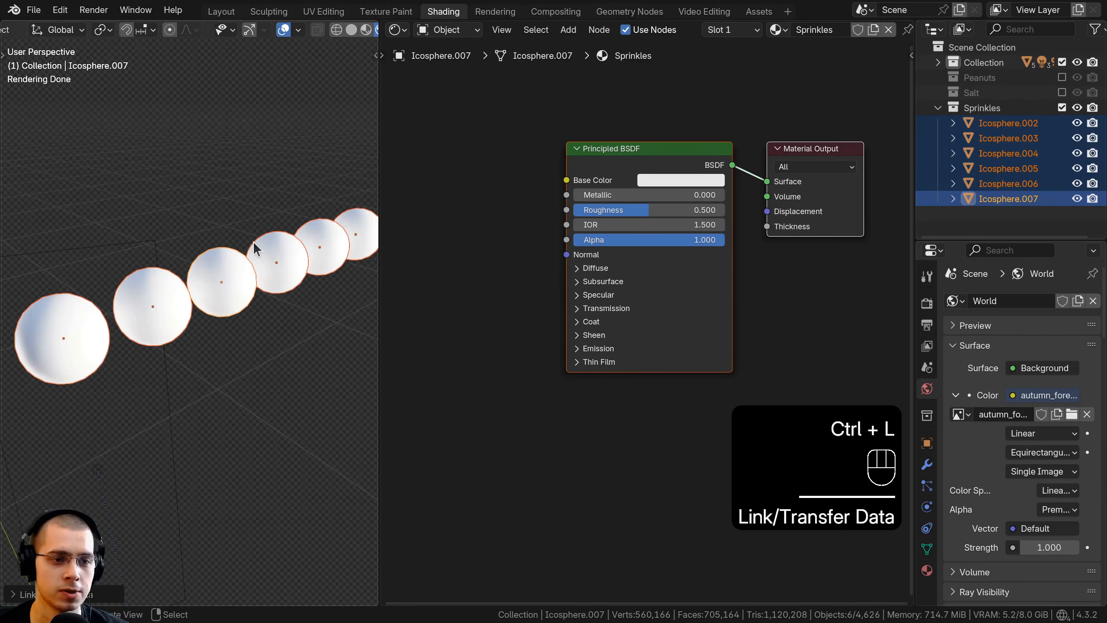
pyautogui.moveTo(616, 277); pyautogui.dragTo(633, 309, button='middle')
pyautogui.moveTo(639, 187); pyautogui.dragTo(658, 191)
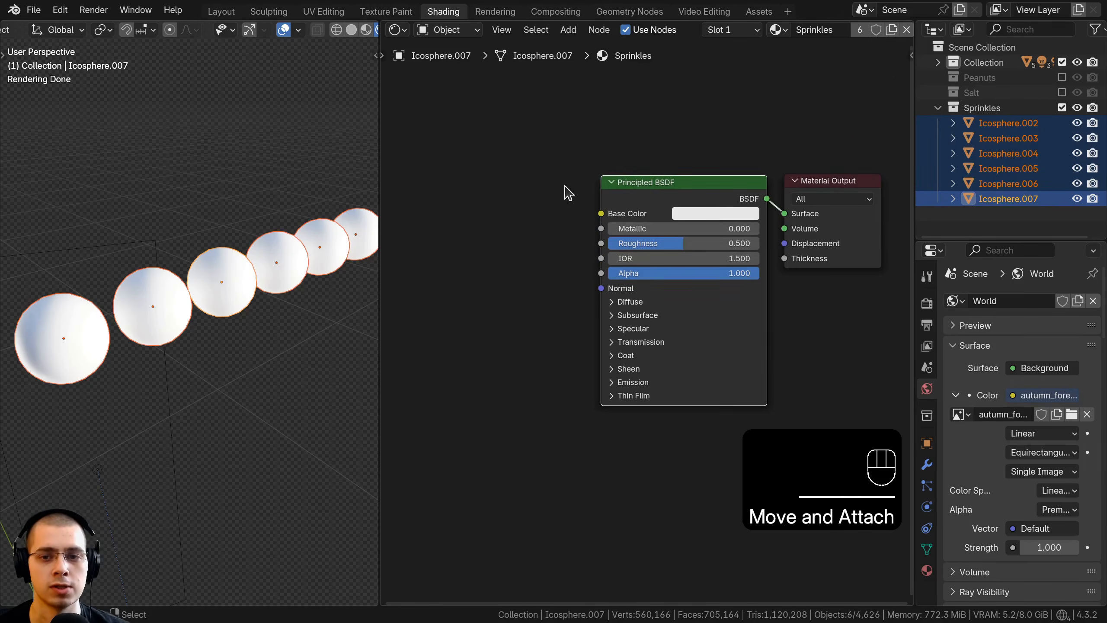
# Step: Add an Object Info node to the Sprinkles material, placed ahead of the Principled BSDF
pyautogui.scroll(-3, 565, 185)
pyautogui.moveTo(111, 250); pyautogui.dragTo(188, 275, button='middle')
pyautogui.scroll(-1, 172, 277)
pyautogui.moveTo(513, 263); pyautogui.dragTo(581, 261, button='middle')
pyautogui.scroll(1, 529, 188)
pyautogui.hotkey('shift', 'a')
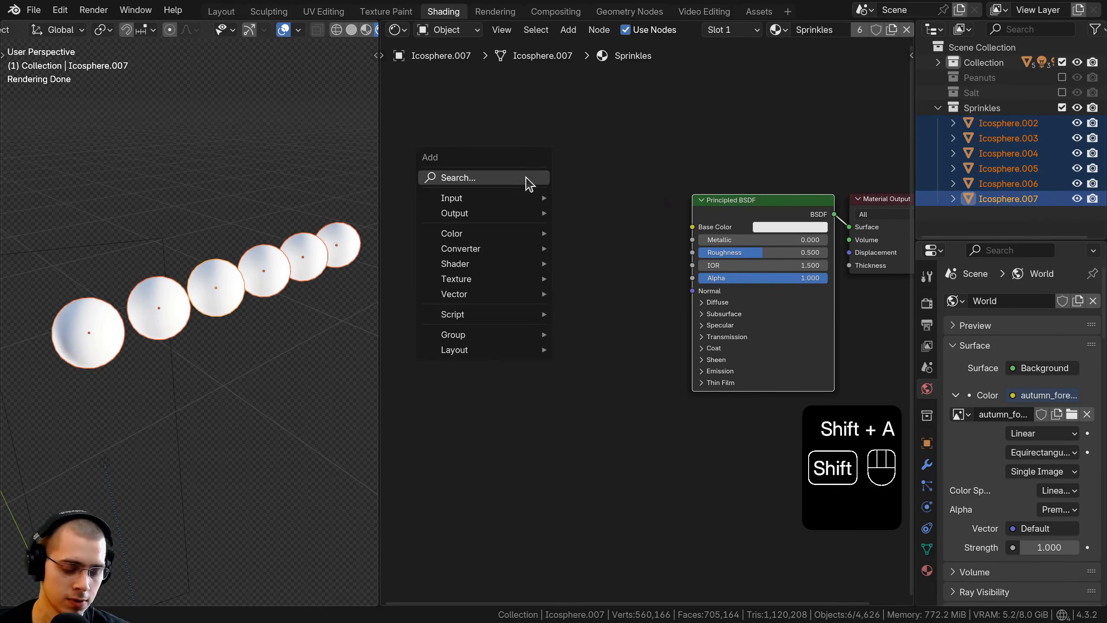
pyautogui.click(529, 179)
pyautogui.write('obj')
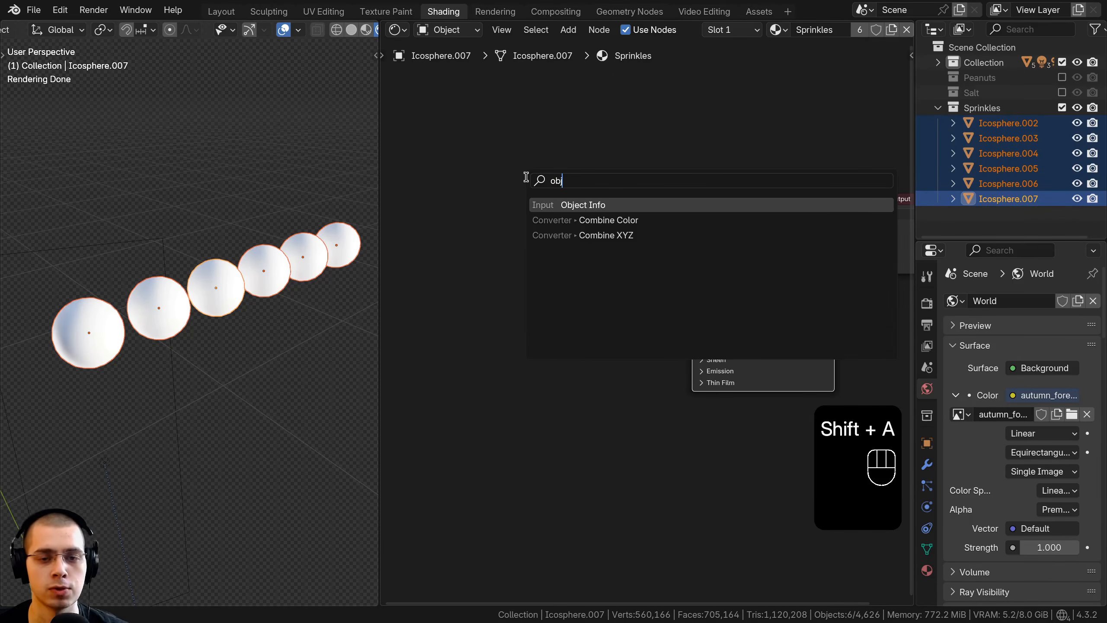
pyautogui.click(570, 204)
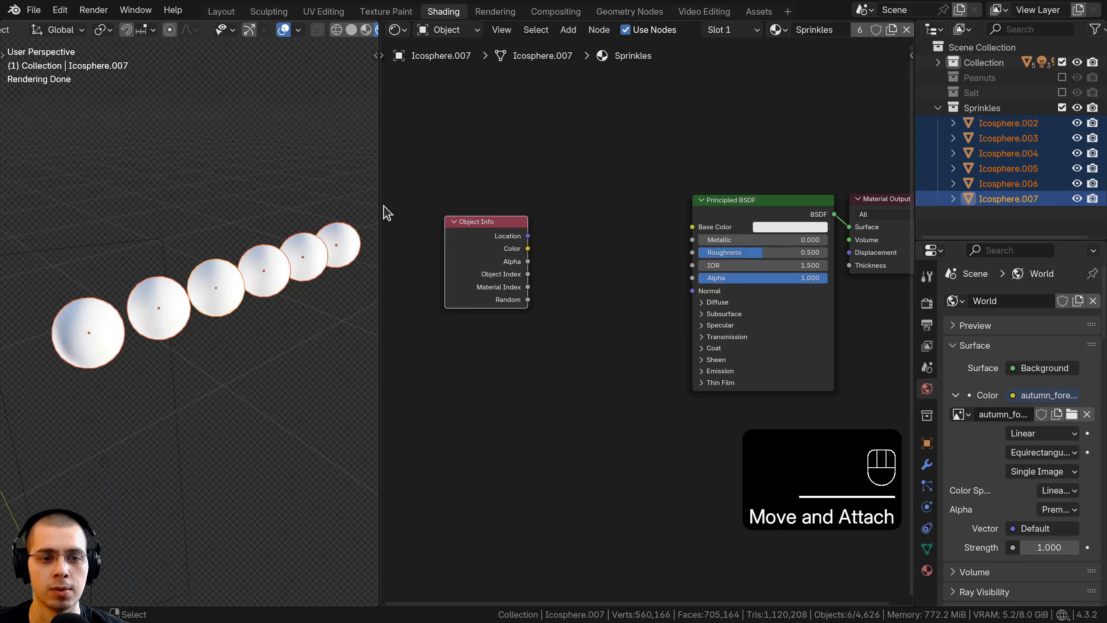
# Step: Widen the shader editor and connect Object Info's Random output to the Principled BSDF's Base Color
pyautogui.moveTo(383, 206); pyautogui.dragTo(297, 209)
pyautogui.scroll(1, 449, 309)
pyautogui.moveTo(454, 294); pyautogui.dragTo(663, 202)
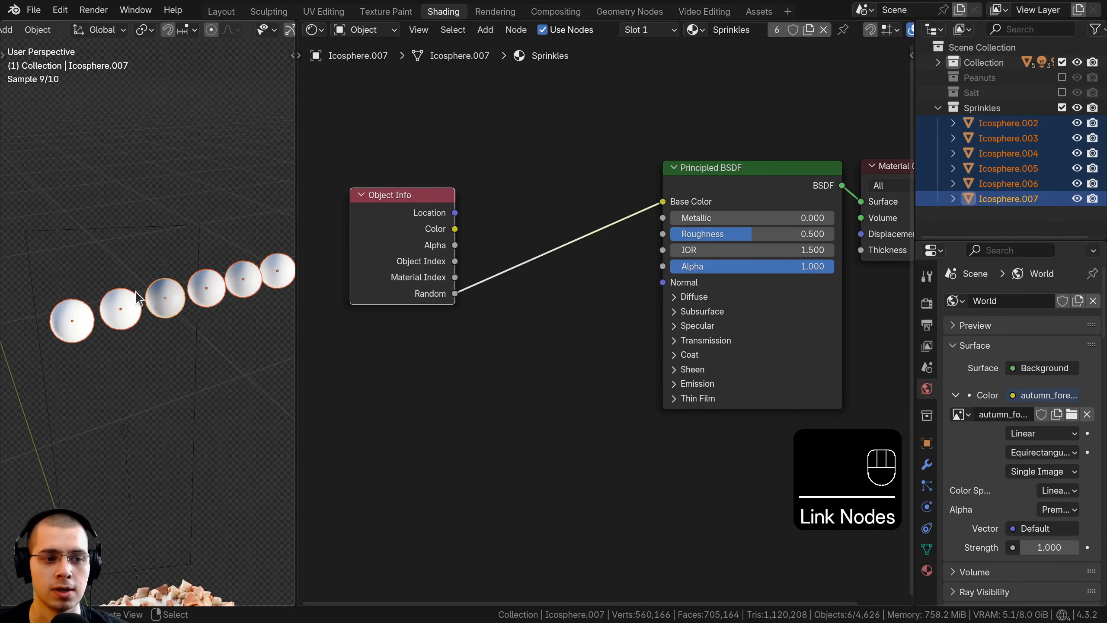
# Step: Preview Object Info's Random output directly on the spheres, comparing their grey values, and reconnect the Principled BSDF to the Material Output
pyautogui.keyDown('ctrl'); pyautogui.keyDown('shift'); pyautogui.click(420, 276); pyautogui.keyUp('shift'); pyautogui.keyUp('ctrl')
pyautogui.keyDown('ctrl'); pyautogui.keyDown('shift'); pyautogui.click(418, 271); pyautogui.keyUp('shift'); pyautogui.keyUp('ctrl')
pyautogui.keyDown('ctrl'); pyautogui.keyDown('shift'); pyautogui.click(418, 270); pyautogui.keyUp('shift'); pyautogui.keyUp('ctrl')
pyautogui.keyDown('ctrl'); pyautogui.keyDown('shift'); pyautogui.click(418, 270); pyautogui.keyUp('shift'); pyautogui.keyUp('ctrl')
pyautogui.keyDown('ctrl'); pyautogui.keyDown('shift'); pyautogui.click(418, 271); pyautogui.keyUp('shift'); pyautogui.keyUp('ctrl')
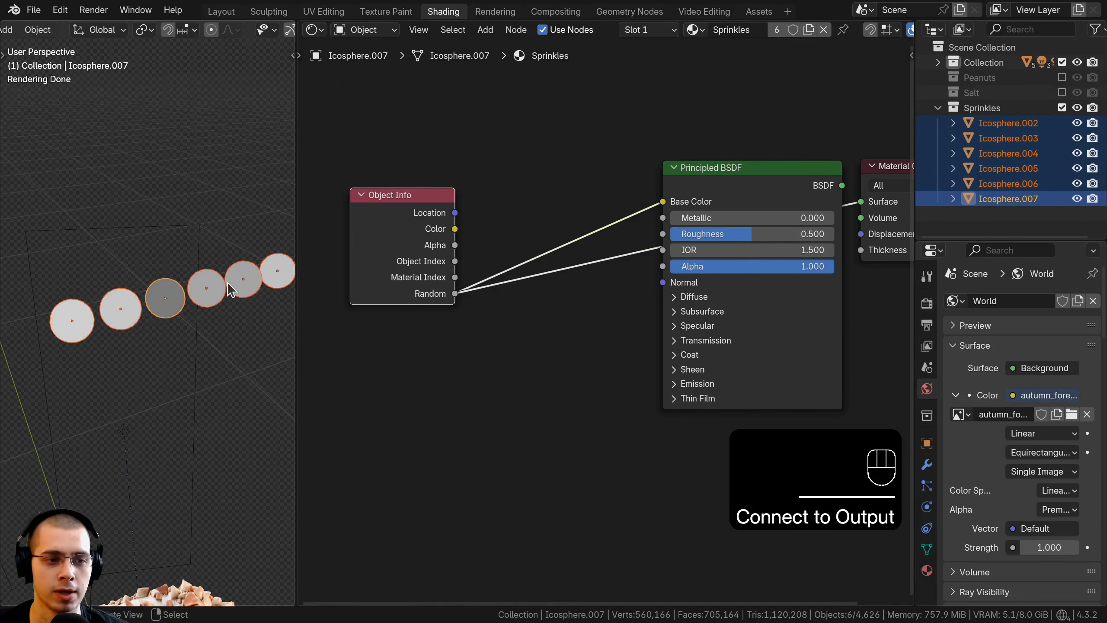
pyautogui.moveTo(226, 282); pyautogui.dragTo(90, 308, button='middle')
pyautogui.keyDown('shift'); pyautogui.moveTo(164, 301); pyautogui.dragTo(114, 296, button='middle'); pyautogui.keyUp('shift')
pyautogui.moveTo(114, 295); pyautogui.dragTo(163, 289, button='middle')
pyautogui.scroll(1, 75, 307)
pyautogui.scroll(-1, 512, 246)
pyautogui.keyDown('ctrl'); pyautogui.keyDown('shift'); pyautogui.click(722, 197); pyautogui.keyUp('shift'); pyautogui.keyUp('ctrl')
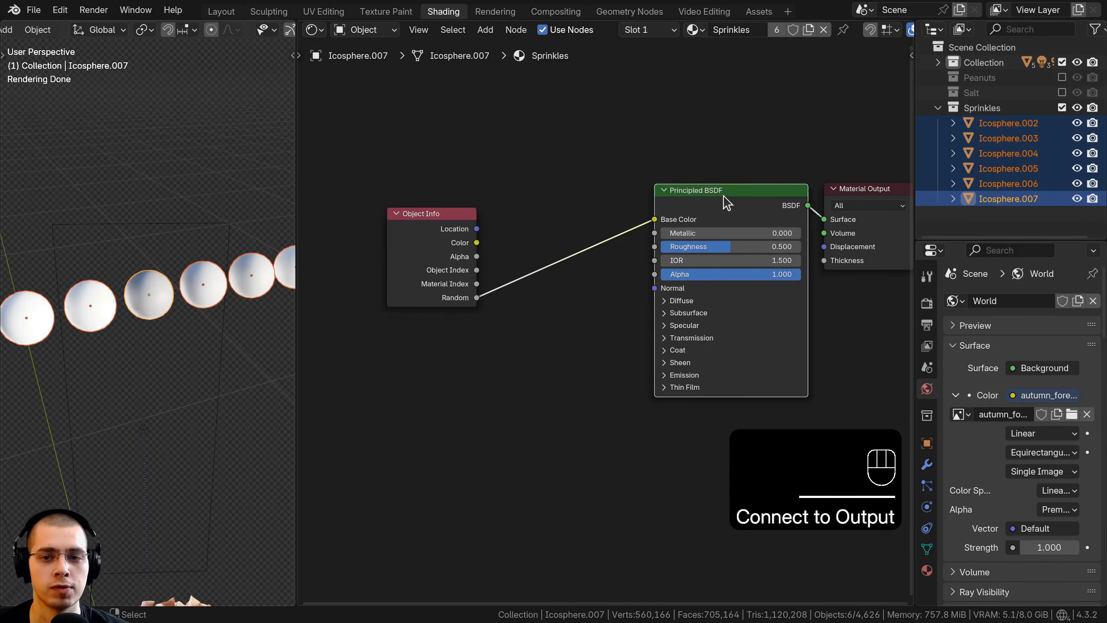
# Step: Insert a Color Ramp node on the link between Object Info's Random output and the Principled BSDF's Base Color
pyautogui.moveTo(722, 195); pyautogui.dragTo(733, 194)
pyautogui.hotkey('shift', 'a')
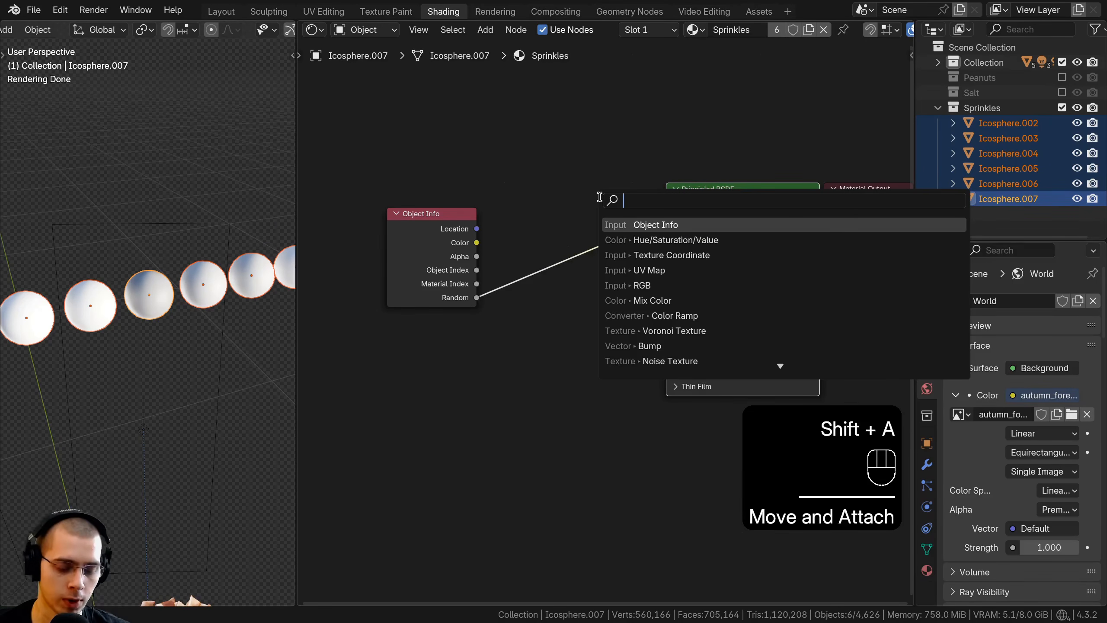
pyautogui.write('cl')
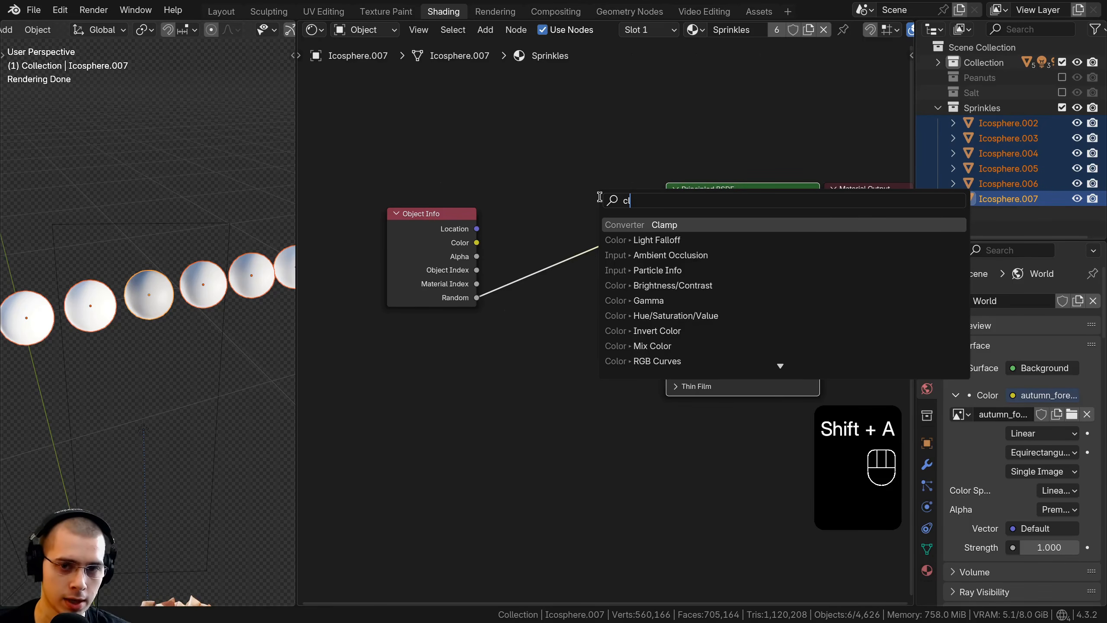
pyautogui.write('r')
pyautogui.hotkey('ctrl', 'a')
pyautogui.write('color')
pyautogui.press('Return')
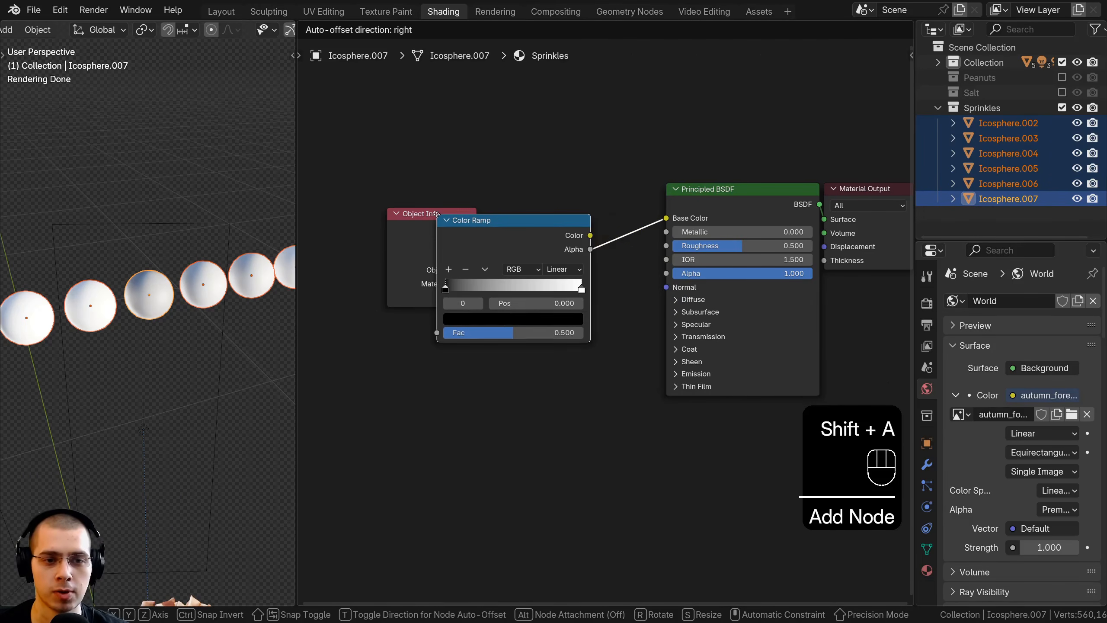
pyautogui.click(507, 189)
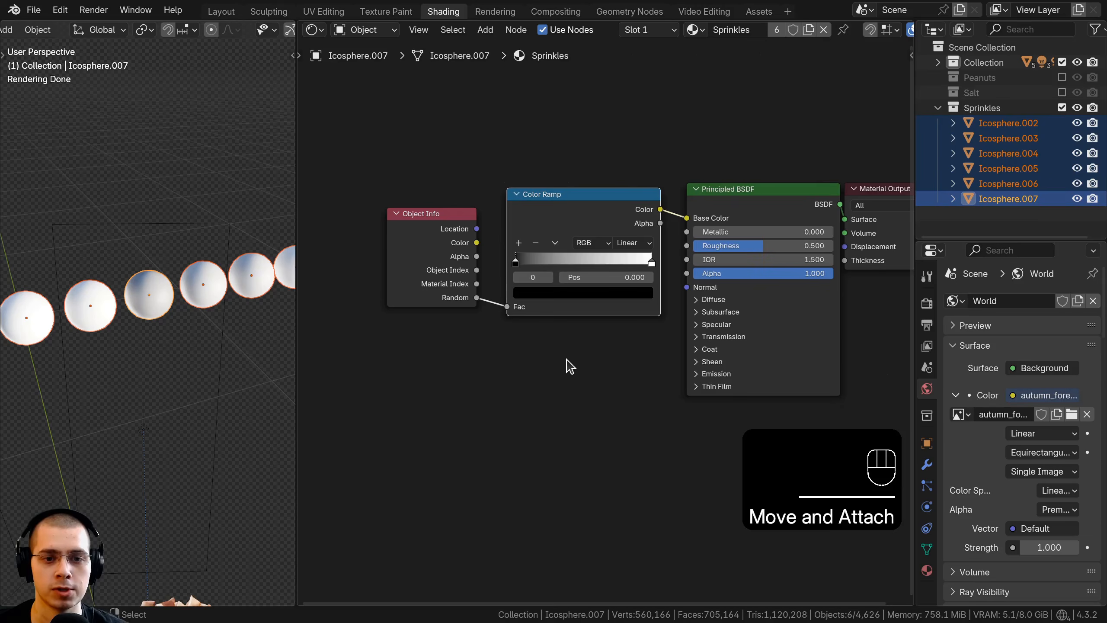
# Step: Move the Color Ramp's white stop to 0.616 and add five more stops, spreading them along the ramp
pyautogui.scroll(2, 551, 324)
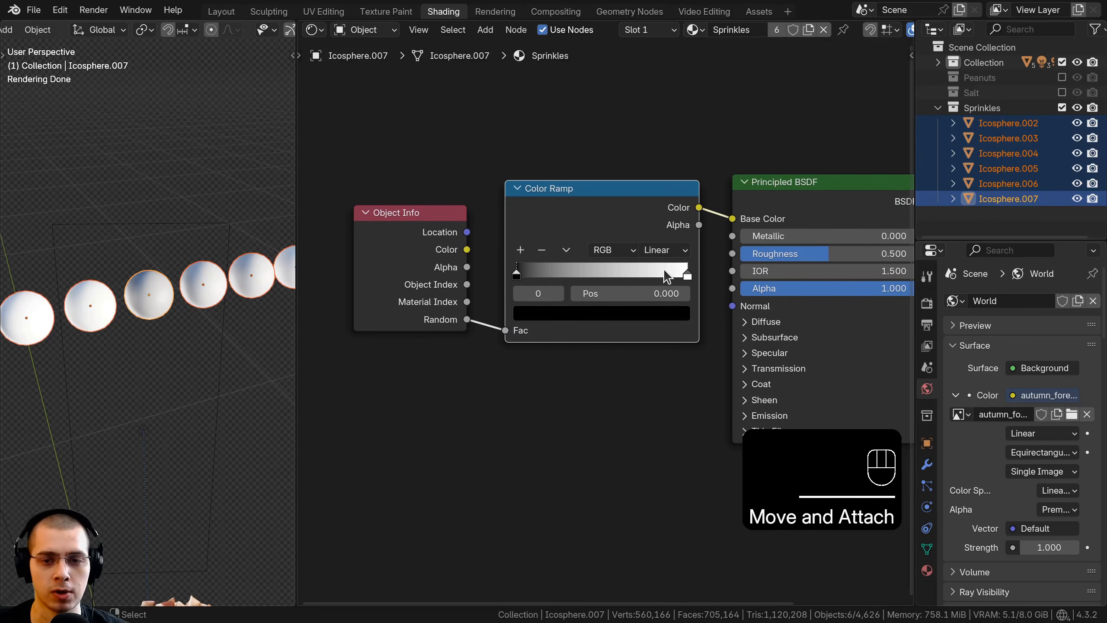
pyautogui.moveTo(664, 275); pyautogui.dragTo(597, 275)
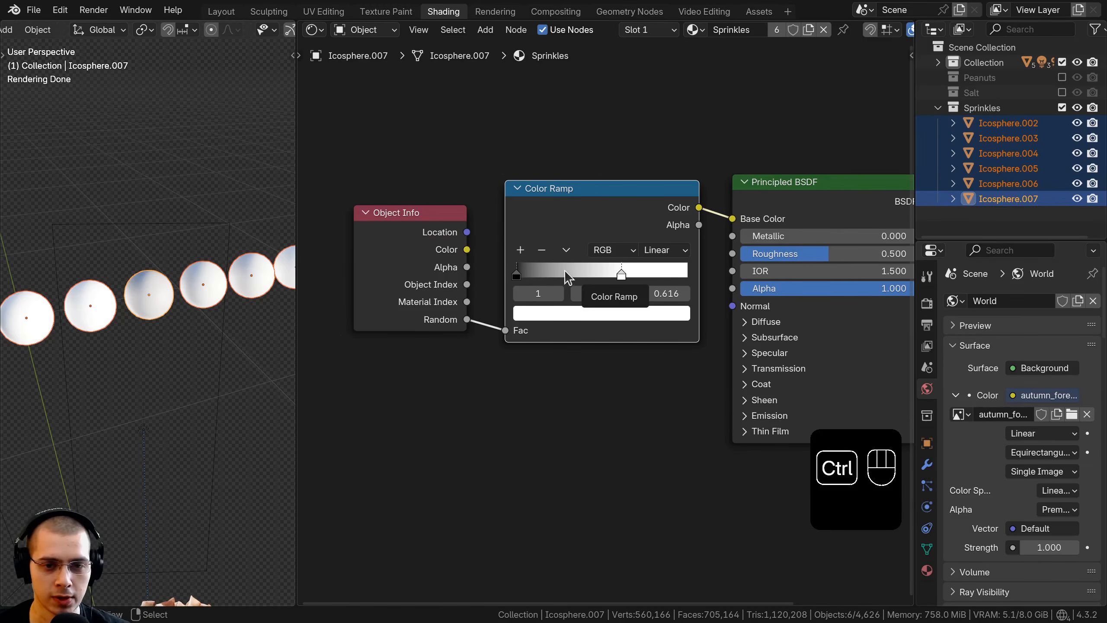
pyautogui.keyDown('ctrl'); pyautogui.click(562, 272); pyautogui.keyUp('ctrl')
pyautogui.keyDown('ctrl'); pyautogui.click(574, 273); pyautogui.keyUp('ctrl')
pyautogui.keyDown('ctrl'); pyautogui.click(591, 272); pyautogui.keyUp('ctrl')
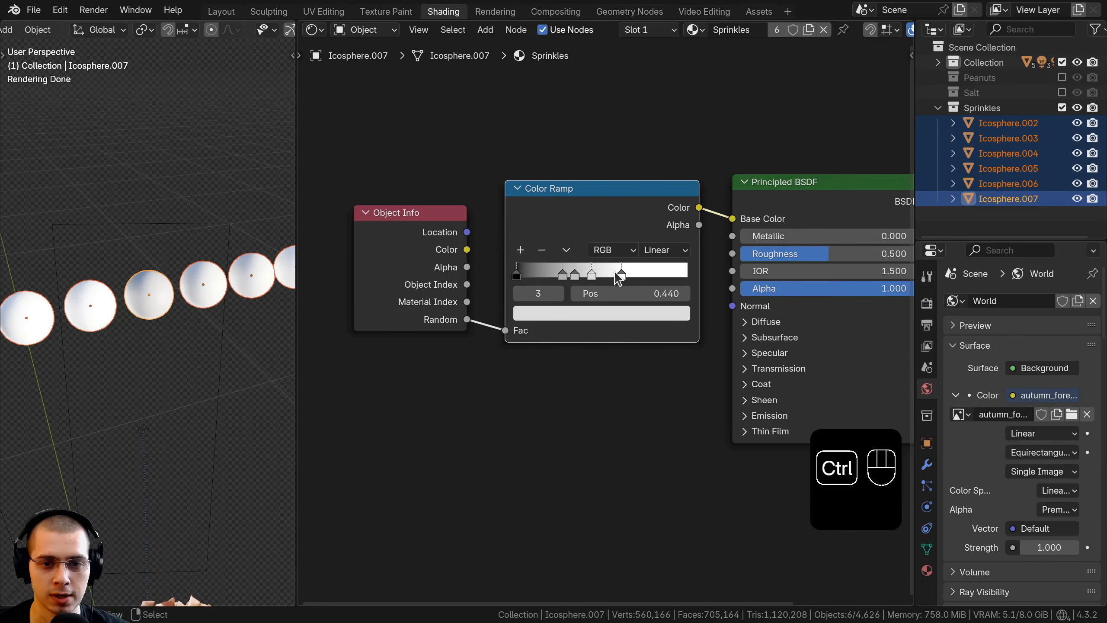
pyautogui.keyDown('ctrl'); pyautogui.click(634, 272); pyautogui.keyUp('ctrl')
pyautogui.keyDown('ctrl'); pyautogui.click(658, 268); pyautogui.keyUp('ctrl')
pyautogui.scroll(2, 619, 270)
pyautogui.moveTo(556, 267); pyautogui.dragTo(534, 266)
pyautogui.moveTo(568, 266); pyautogui.dragTo(553, 271)
# Step: Set the Color Ramp's interpolation to Constant and adjust its second and third stops to positions 0.148 and 0.294
pyautogui.click(678, 239)
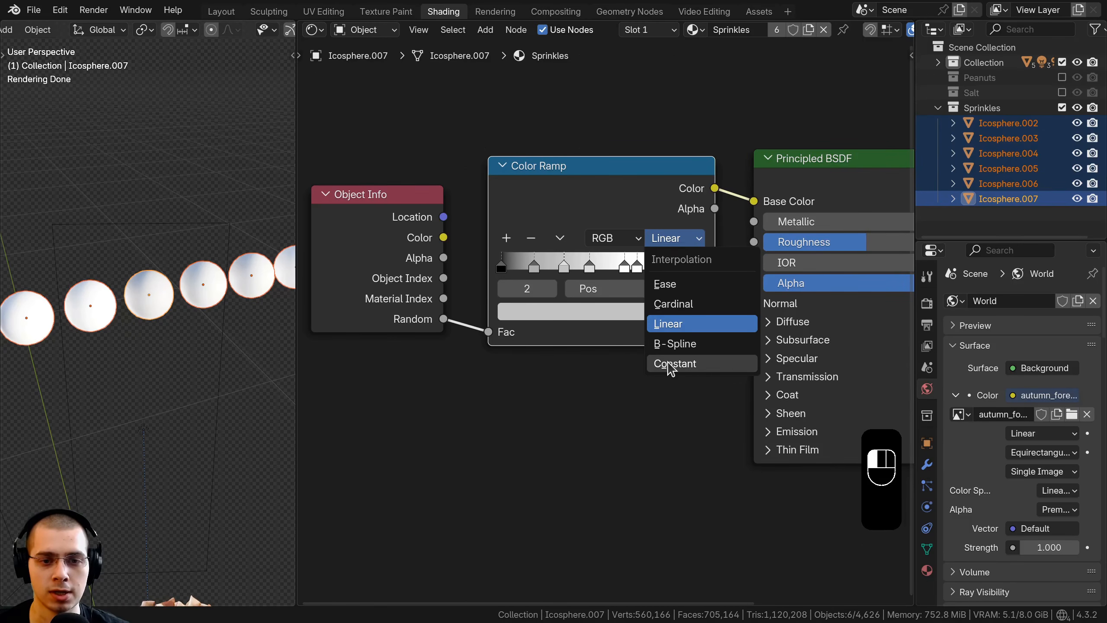
pyautogui.click(672, 364)
pyautogui.scroll(1, 509, 264)
pyautogui.moveTo(515, 253); pyautogui.dragTo(551, 254)
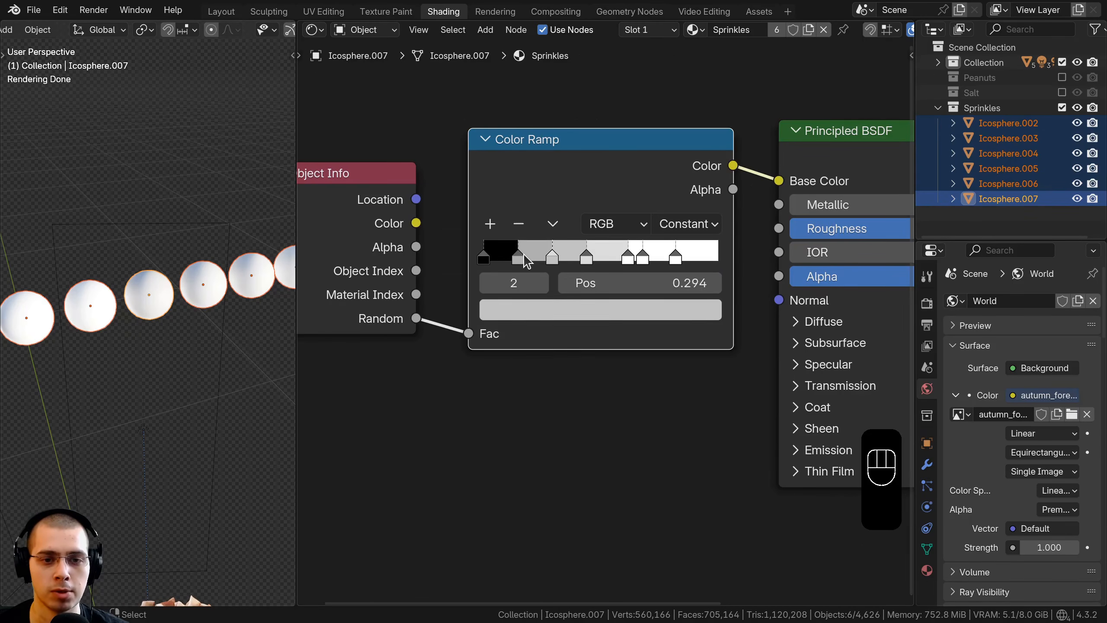
pyautogui.click(522, 254)
# Step: Color the first stop of the Color Ramp bright cyan at full brightness
pyautogui.click(480, 260)
pyautogui.scroll(-3, 514, 288)
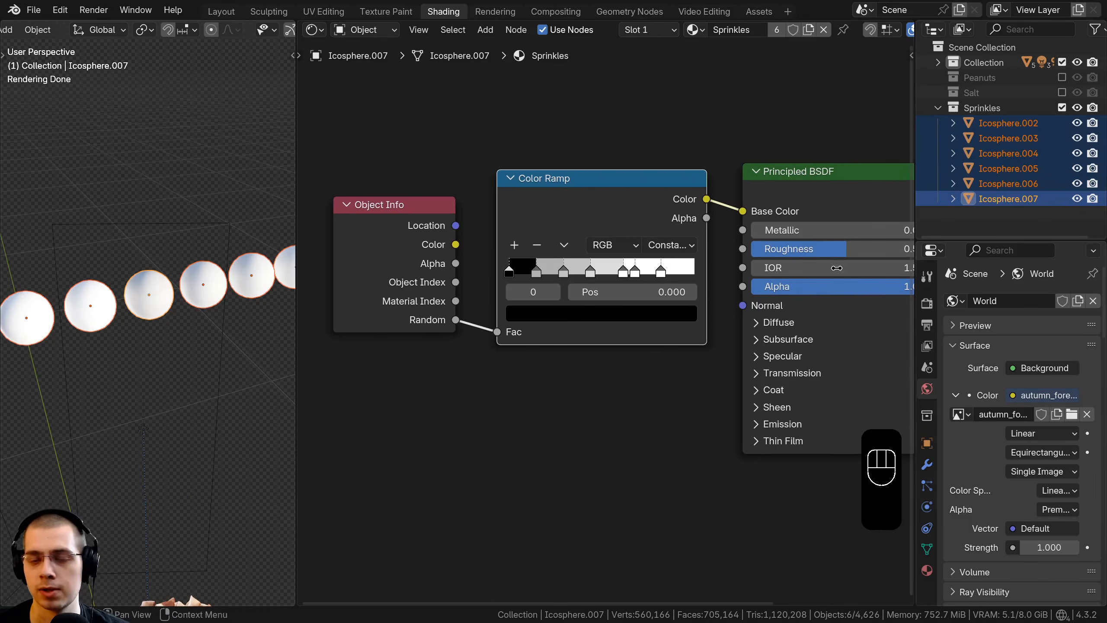
pyautogui.moveTo(497, 296); pyautogui.dragTo(492, 312, button='middle')
pyautogui.scroll(1, 492, 311)
pyautogui.scroll(1, 514, 340)
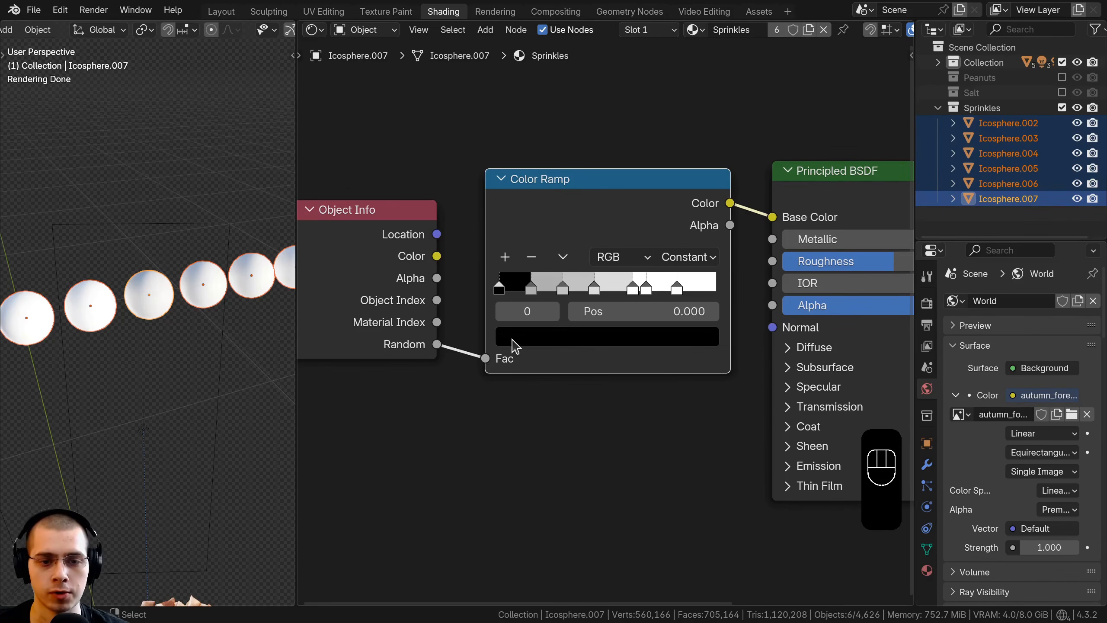
pyautogui.click(513, 340)
pyautogui.moveTo(682, 91); pyautogui.dragTo(681, 19)
pyautogui.moveTo(615, 43); pyautogui.dragTo(583, 15)
# Step: Color the Color Ramp's second stop, at position 0.148, a saturated deep blue
pyautogui.click(531, 289)
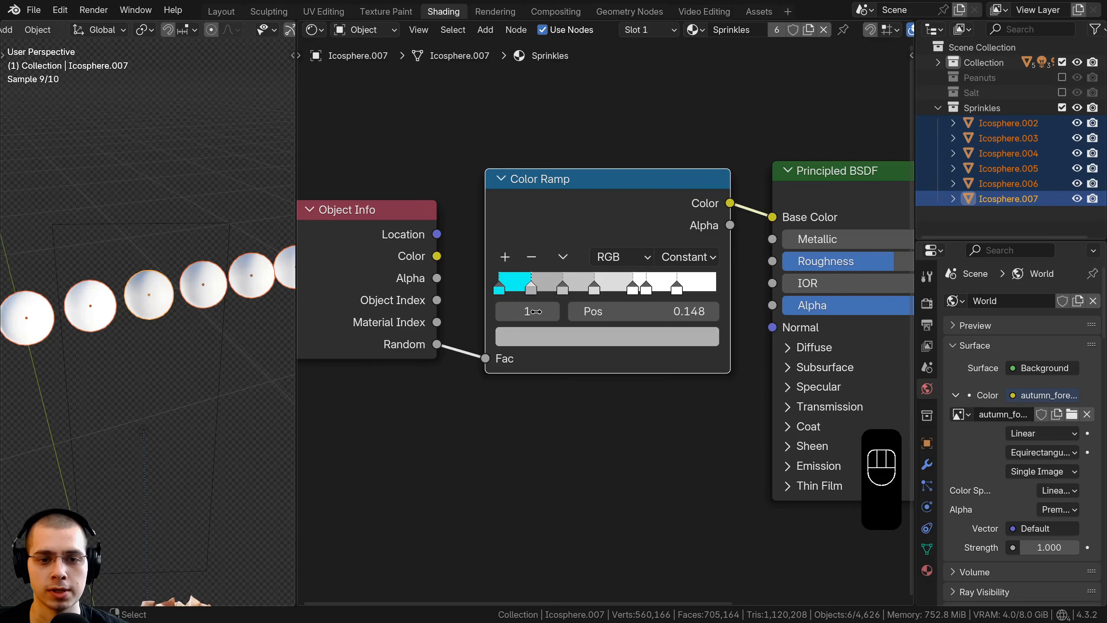
pyautogui.click(544, 337)
pyautogui.moveTo(609, 50); pyautogui.dragTo(645, 40)
pyautogui.scroll(3, 650, 46)
# Step: Color the Color Ramp's third stop green and its fourth stop magenta
pyautogui.click(563, 289)
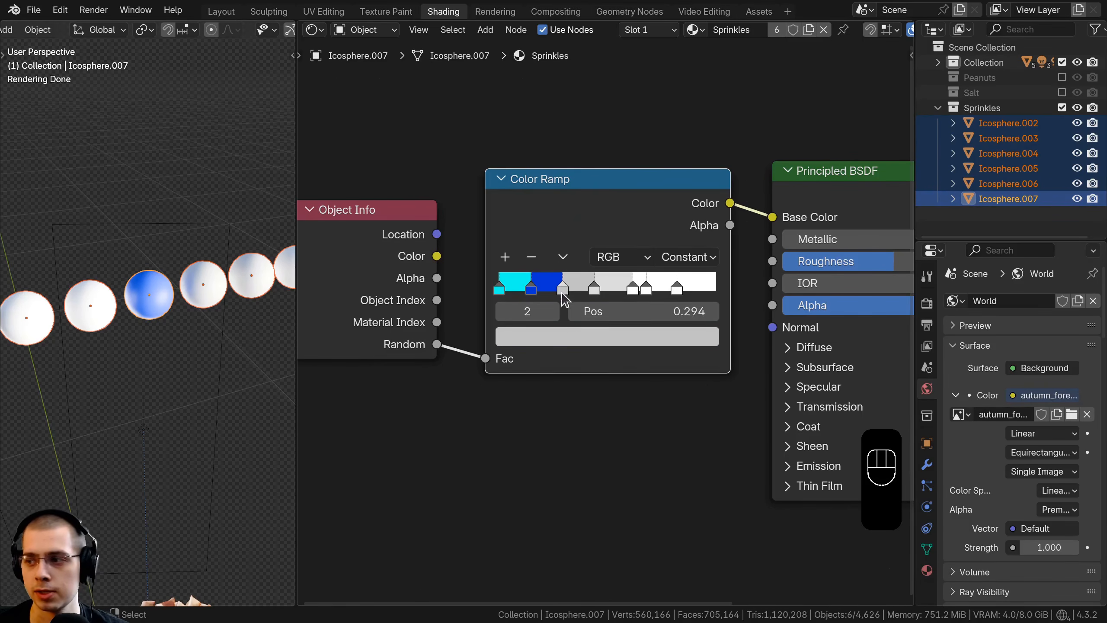
pyautogui.click(569, 337)
pyautogui.moveTo(534, 106); pyautogui.dragTo(508, 73)
pyautogui.scroll(5, 512, 102)
pyautogui.click(594, 289)
pyautogui.click(591, 338)
pyautogui.moveTo(612, 106); pyautogui.dragTo(657, 142)
pyautogui.scroll(6, 657, 142)
# Step: Color the Color Ramp's stop at 0.580 orange and the stop at 0.678 yellow
pyautogui.click(617, 289)
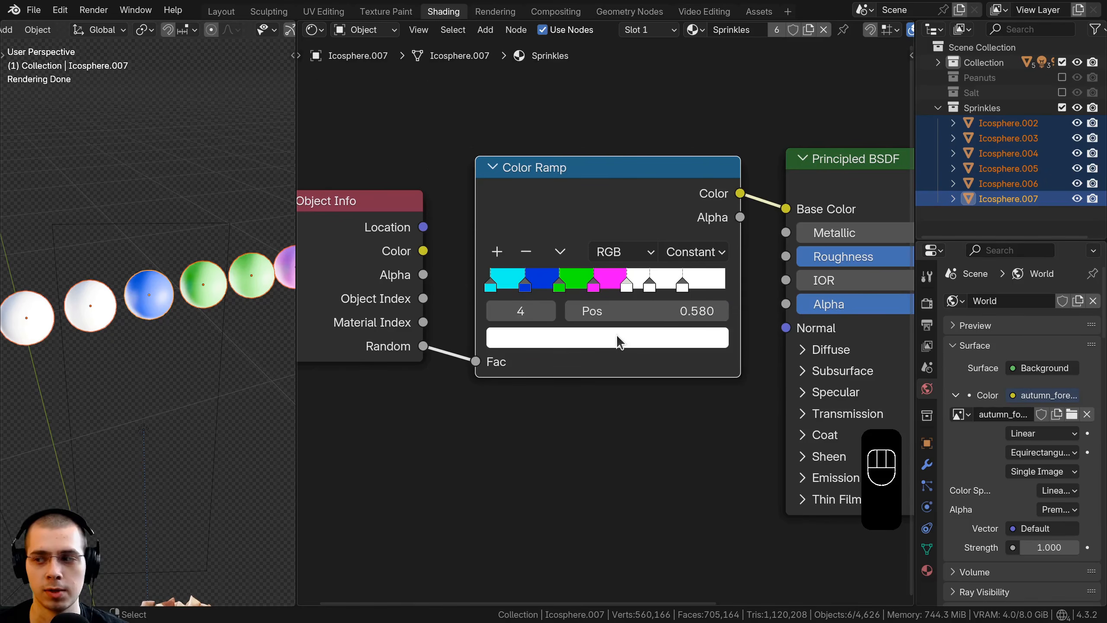
pyautogui.click(616, 338)
pyautogui.moveTo(588, 148); pyautogui.dragTo(574, 196)
pyautogui.click(650, 286)
pyautogui.click(638, 341)
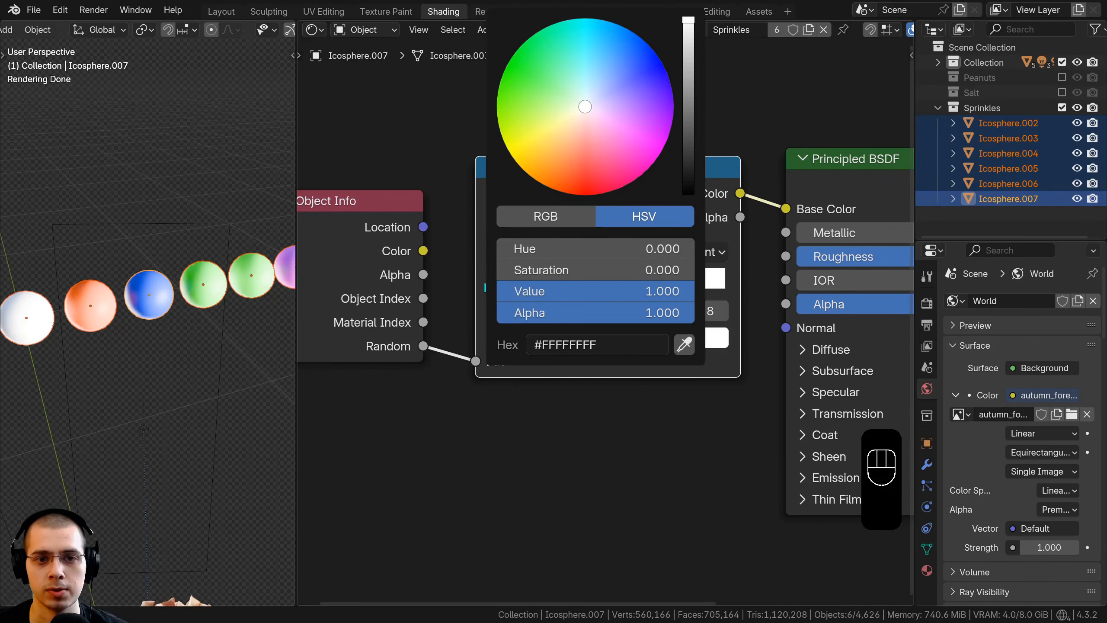
pyautogui.moveTo(514, 154); pyautogui.dragTo(512, 157)
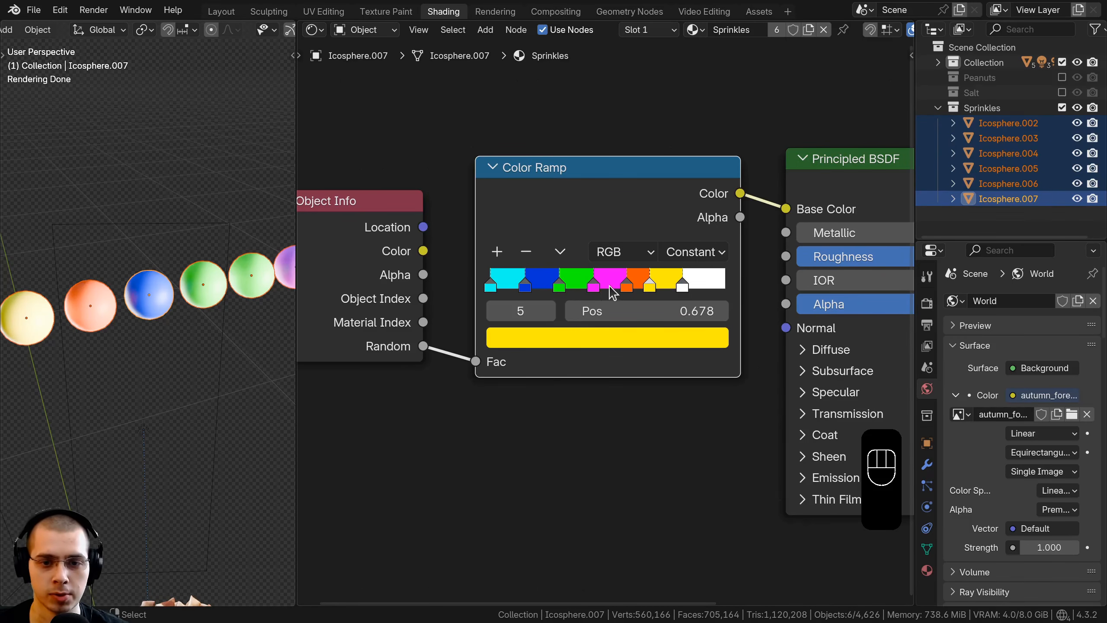
# Step: Add a stop at position 0.510 between the magenta and orange stops and color it red
pyautogui.keyDown('ctrl'); pyautogui.click(610, 279); pyautogui.keyUp('ctrl')
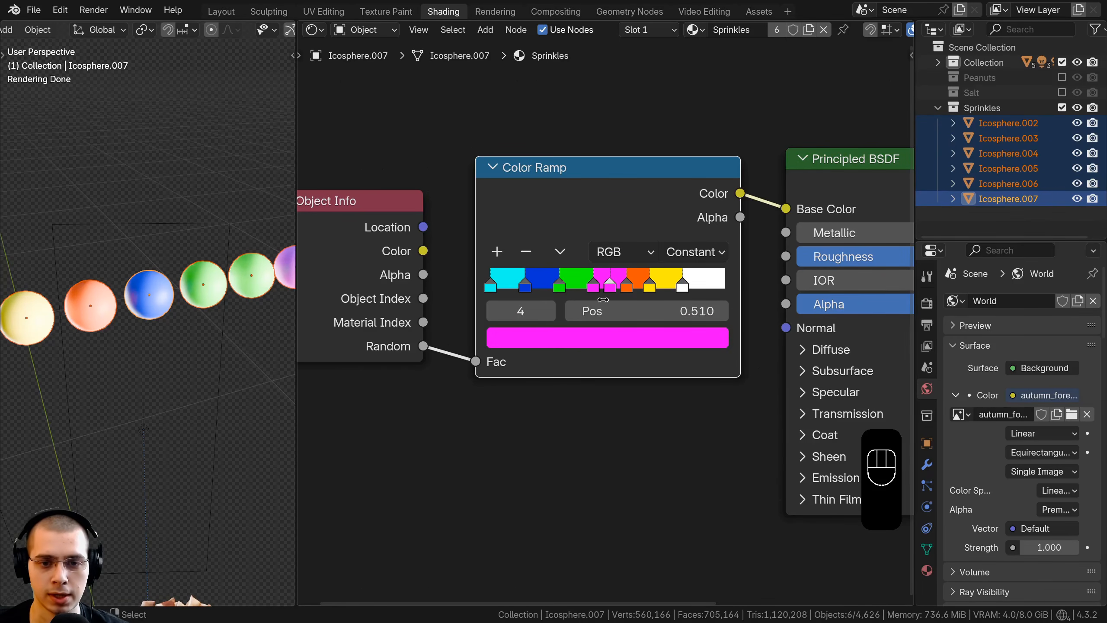
pyautogui.click(610, 343)
pyautogui.keyDown('ctrl'); pyautogui.scroll(6, 686, 176); pyautogui.keyUp('ctrl')
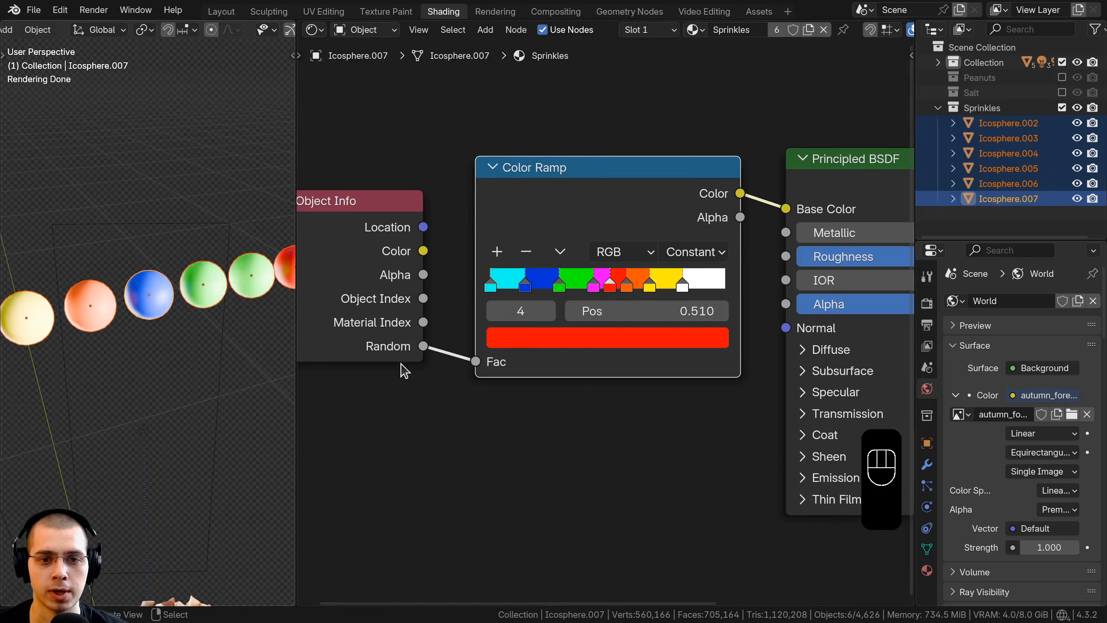
# Step: Add a stop at position 0.910 after the white one on the Color Ramp and color it violet
pyautogui.scroll(1, 684, 283)
pyautogui.click(686, 285)
pyautogui.keyDown('ctrl'); pyautogui.click(683, 279); pyautogui.keyUp('ctrl')
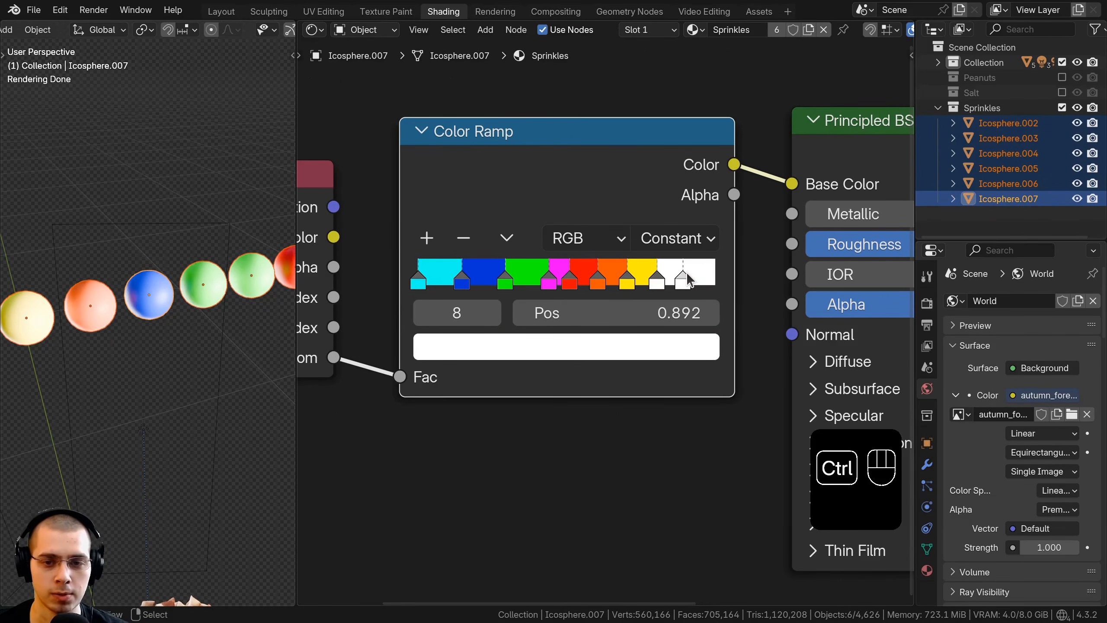
pyautogui.moveTo(686, 280); pyautogui.dragTo(692, 278)
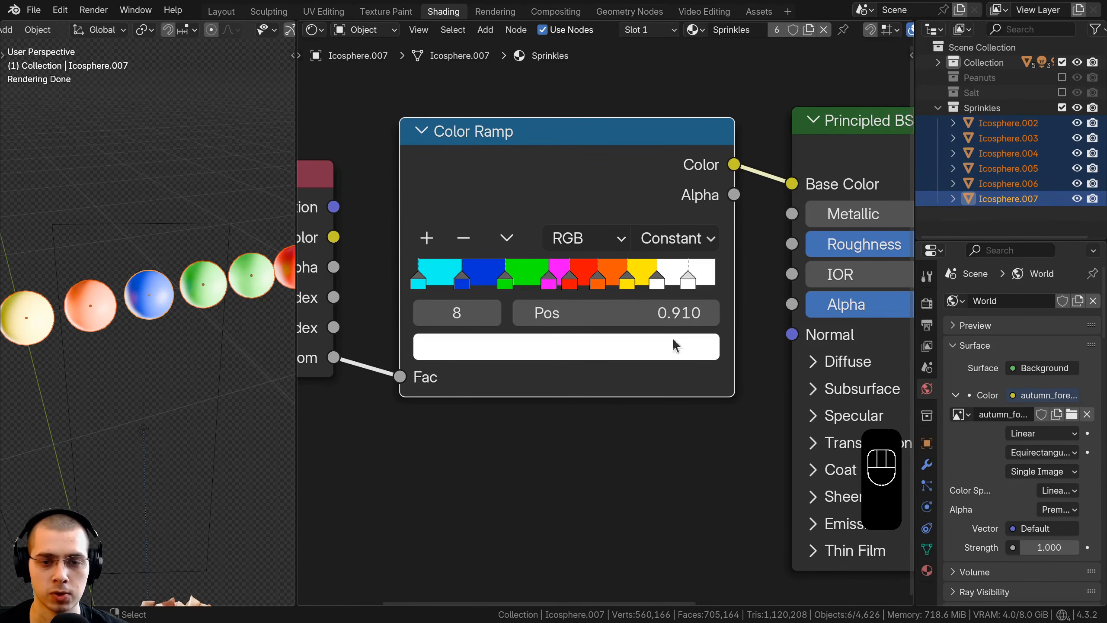
pyautogui.scroll(-1, 645, 368)
pyautogui.click(606, 353)
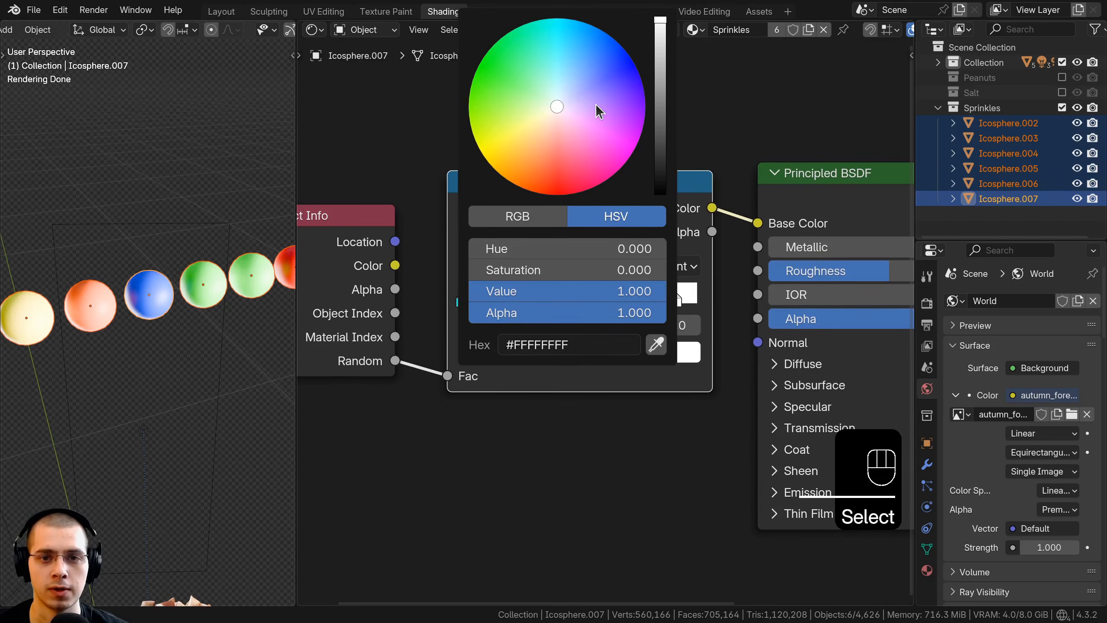
pyautogui.moveTo(596, 106); pyautogui.dragTo(644, 102)
pyautogui.scroll(1, 608, 320)
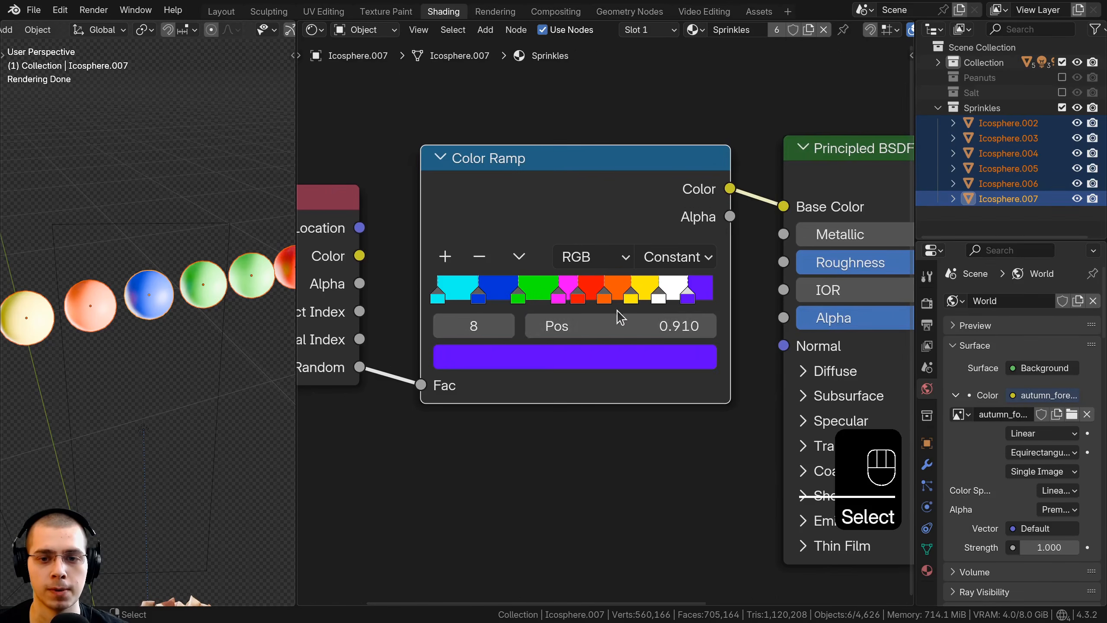
# Step: Add another violet stop at position 0.962 and distribute all the Color Ramp's stops evenly
pyautogui.keyDown('ctrl'); pyautogui.click(698, 295); pyautogui.keyUp('ctrl')
pyautogui.moveTo(698, 304); pyautogui.dragTo(704, 302)
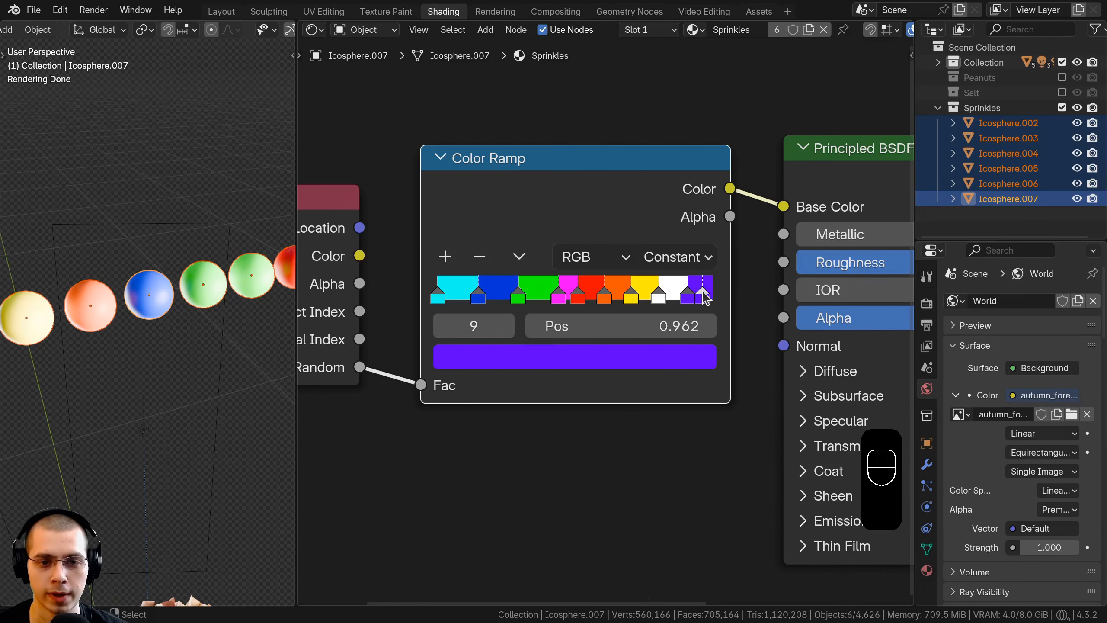
pyautogui.click(519, 257)
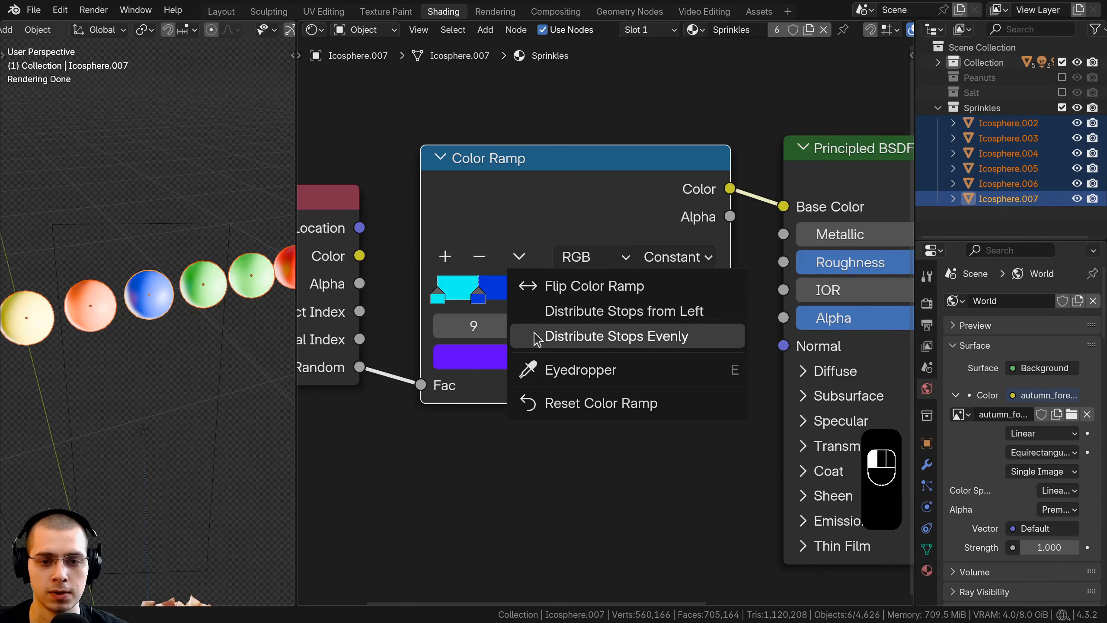
pyautogui.click(614, 337)
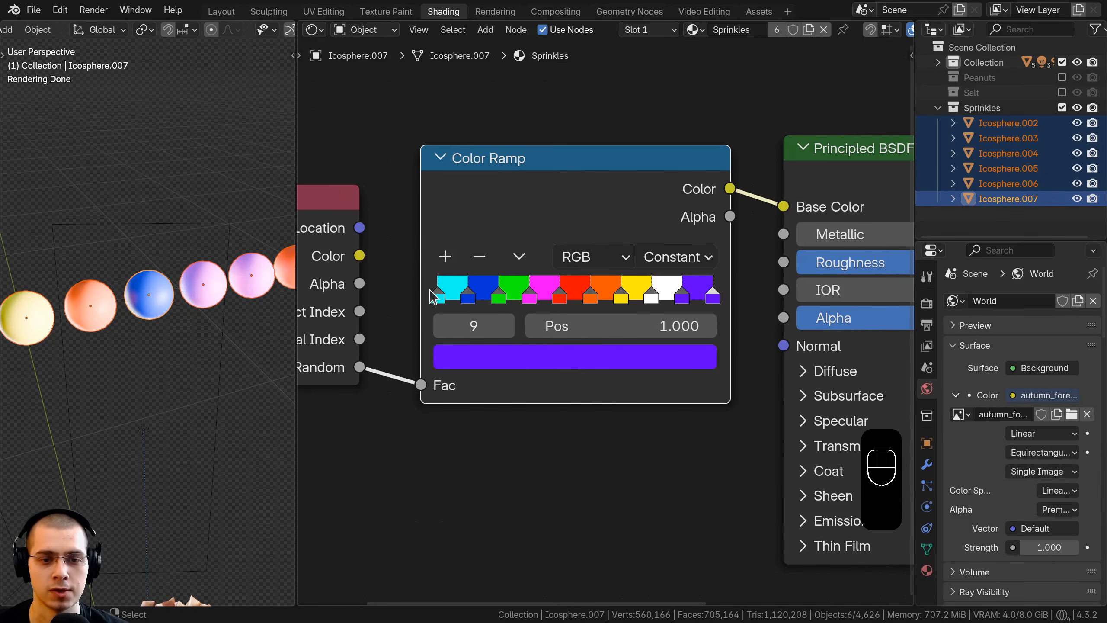
pyautogui.scroll(1, 715, 300)
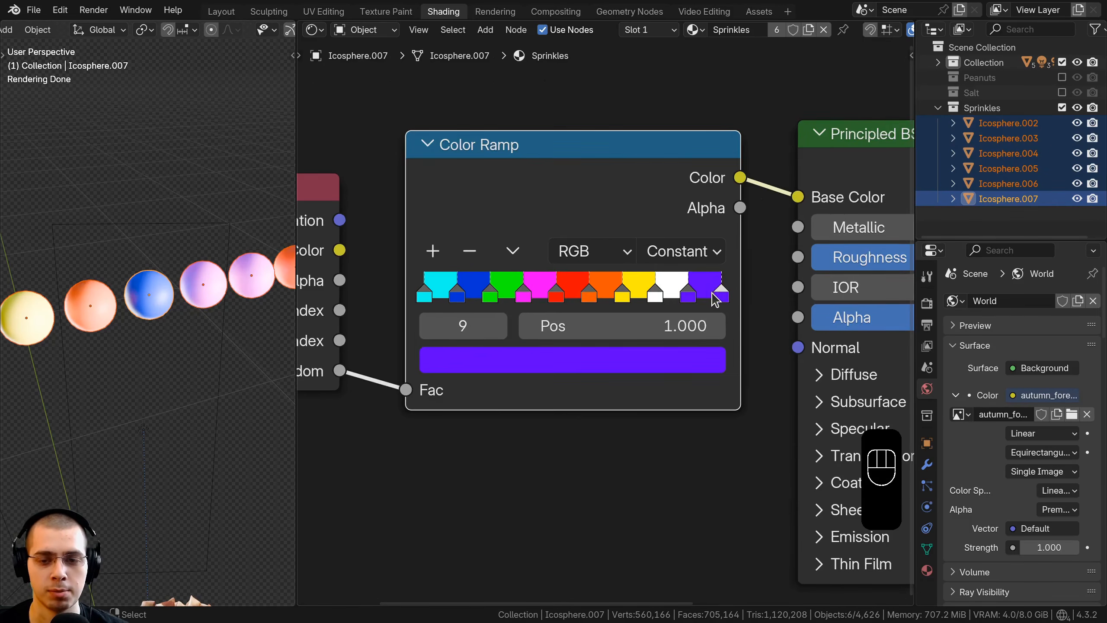
# Step: Set the Roughness of the Sprinkles material's Principled BSDF to 0.2
pyautogui.moveTo(719, 297)
pyautogui.mouseDown()
pyautogui.moveTo(697, 292)
pyautogui.moveTo(726, 290)
pyautogui.moveTo(700, 288)
pyautogui.mouseUp()
pyautogui.hotkey('ctrl', 'z')
pyautogui.click(724, 284)
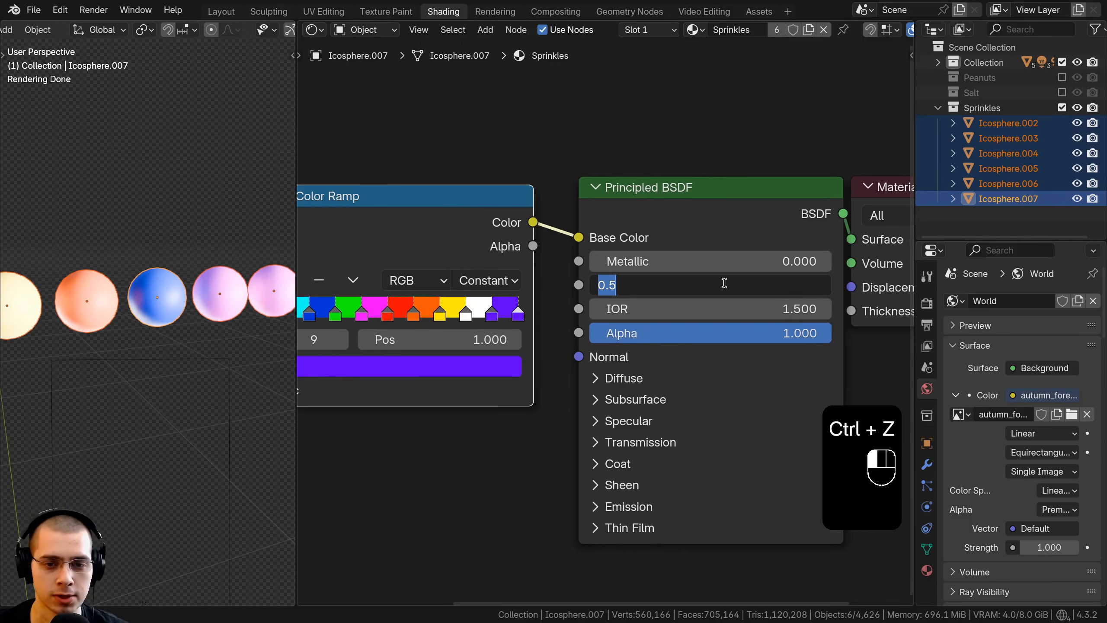
pyautogui.write('0.2')
pyautogui.press('Return')
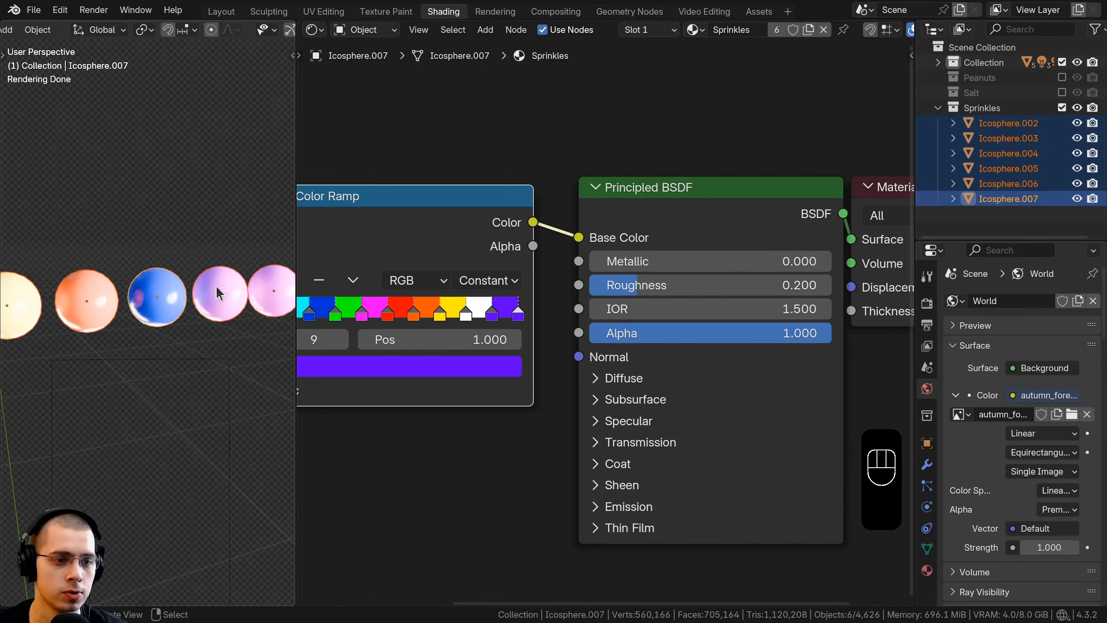
# Step: Collapse the Sprinkles collection and exclude it from the view layer
pyautogui.scroll(-2, 725, 308)
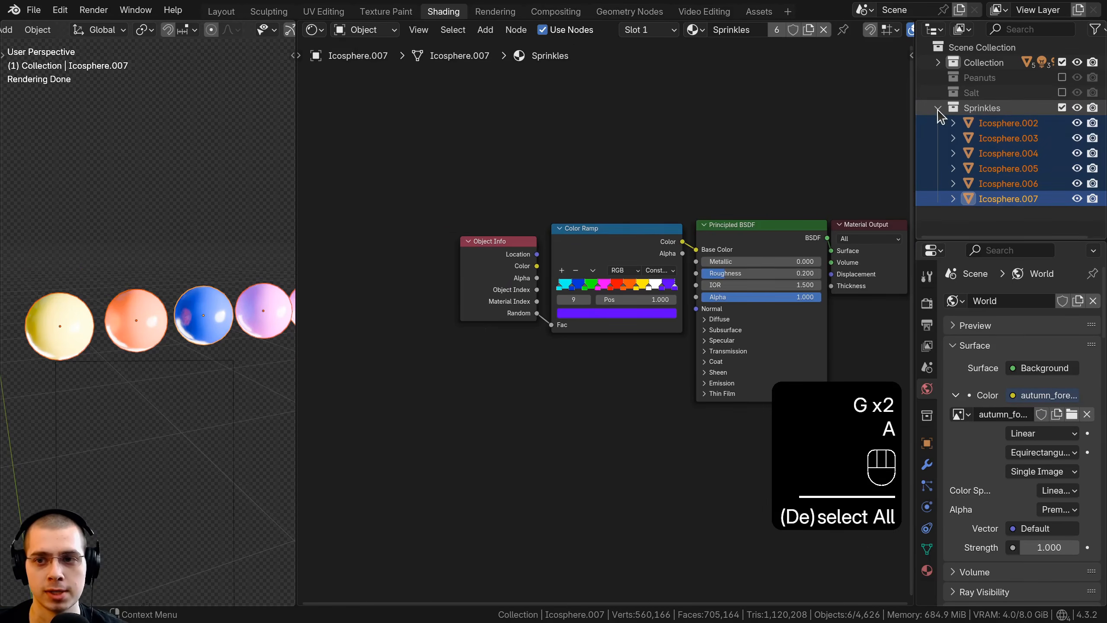
pyautogui.click(938, 107)
pyautogui.click(1061, 108)
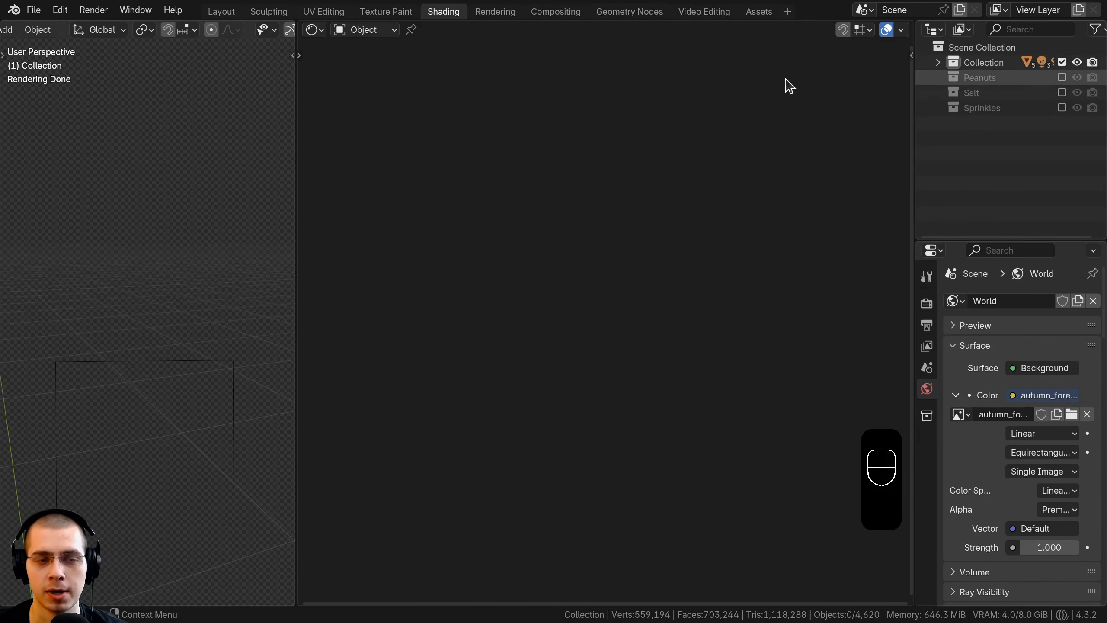
# Step: Add a new Geometry Nodes modifier to the chocolate coating in the Geometry Nodes workspace
pyautogui.click(628, 13)
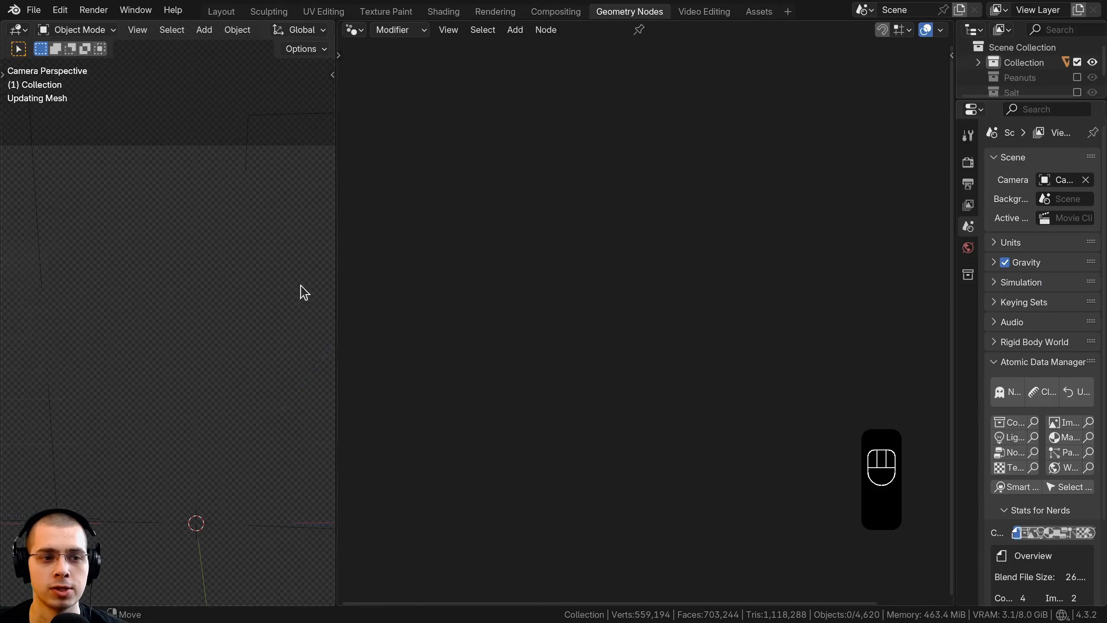
pyautogui.moveTo(338, 267); pyautogui.dragTo(363, 264)
pyautogui.click(190, 233)
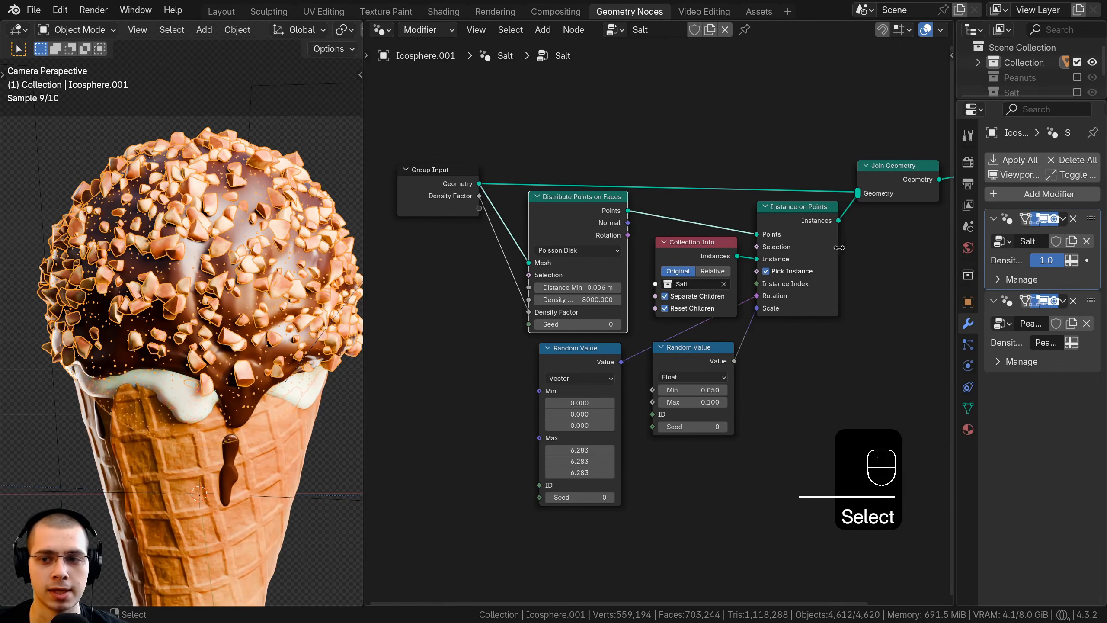
pyautogui.click(968, 322)
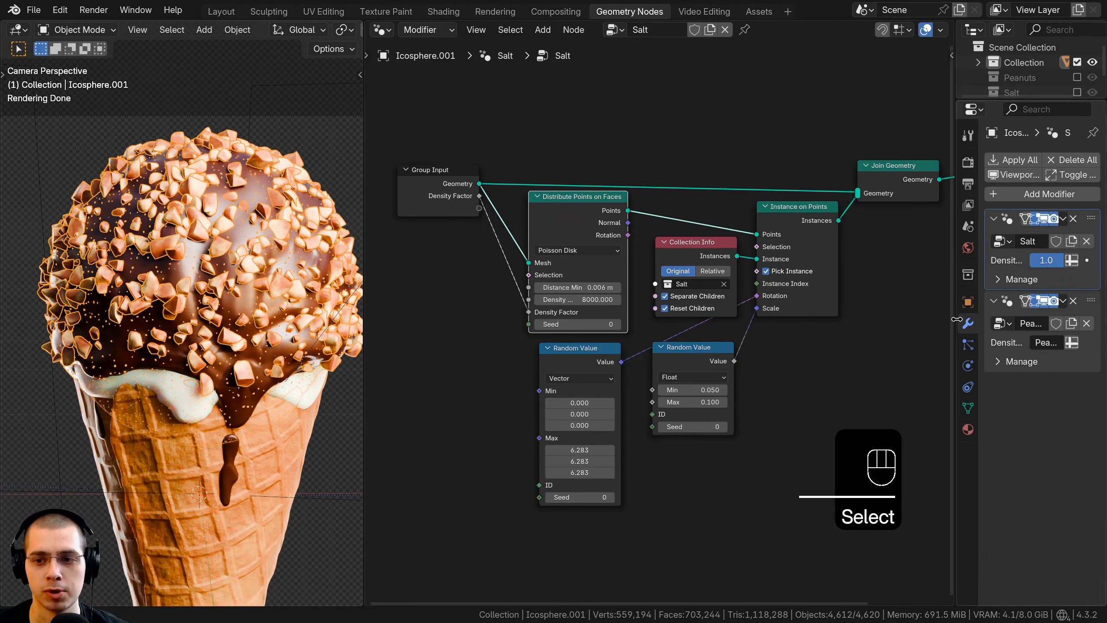
pyautogui.moveTo(955, 318); pyautogui.dragTo(843, 318)
pyautogui.click(920, 197)
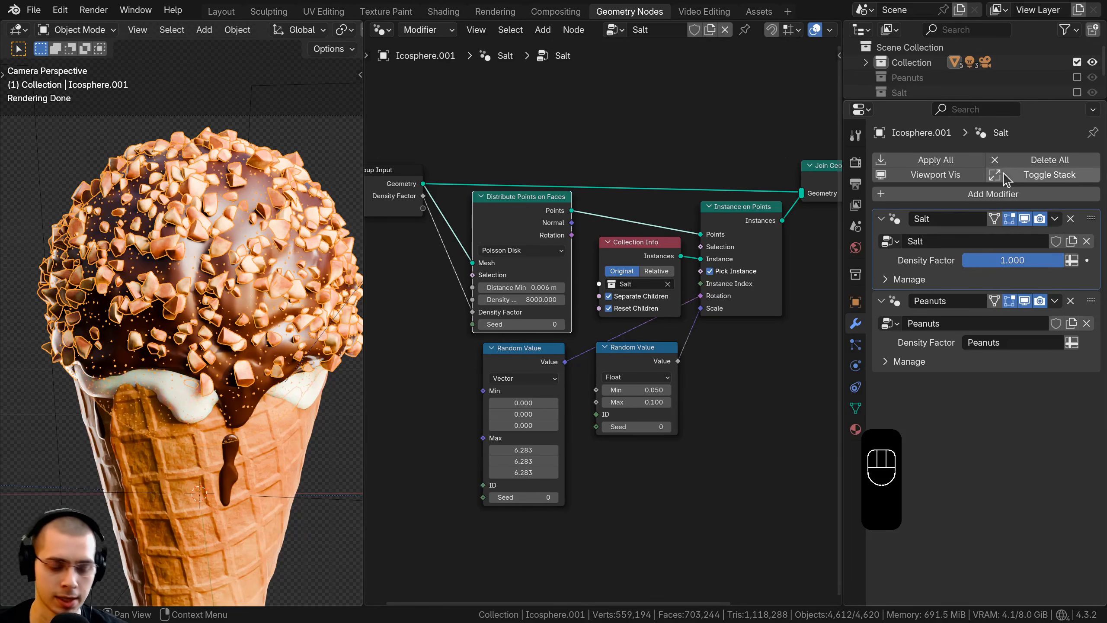
pyautogui.press('e')
pyautogui.press('o')
pyautogui.click(994, 190)
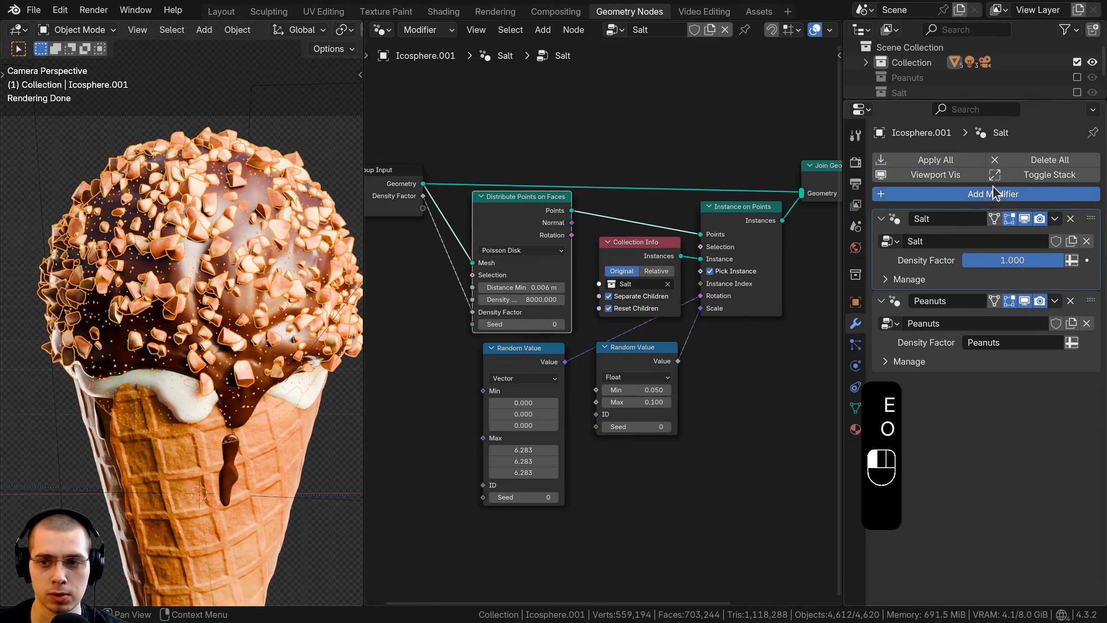
pyautogui.write('geo')
pyautogui.press('Return')
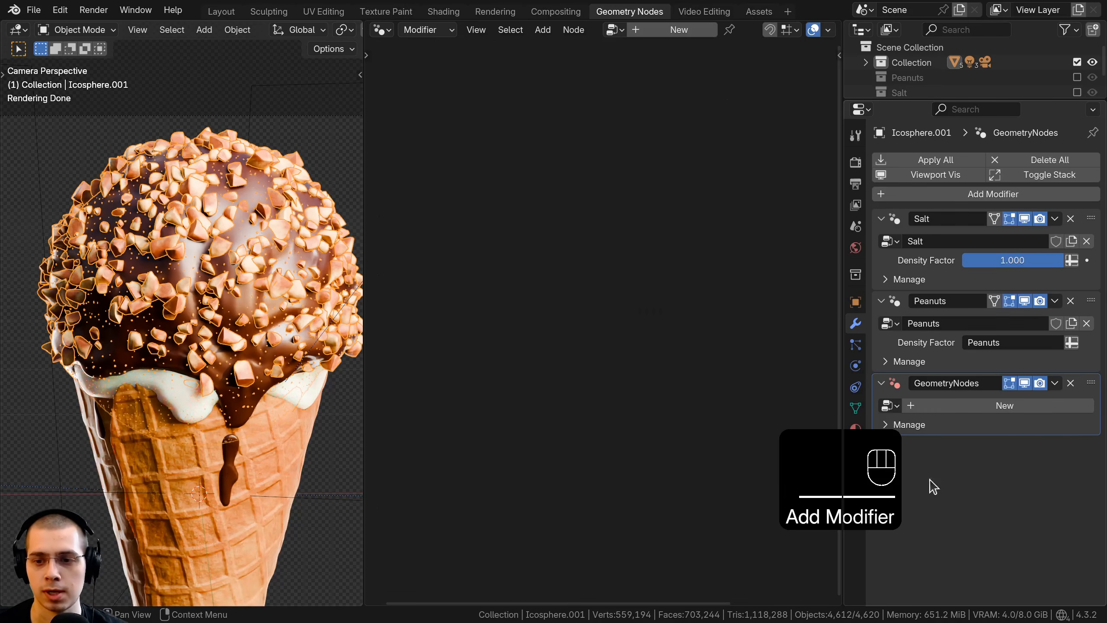
# Step: Assign the Salt node group to the new modifier and move the modifier above Peanuts in the stack
pyautogui.click(888, 407)
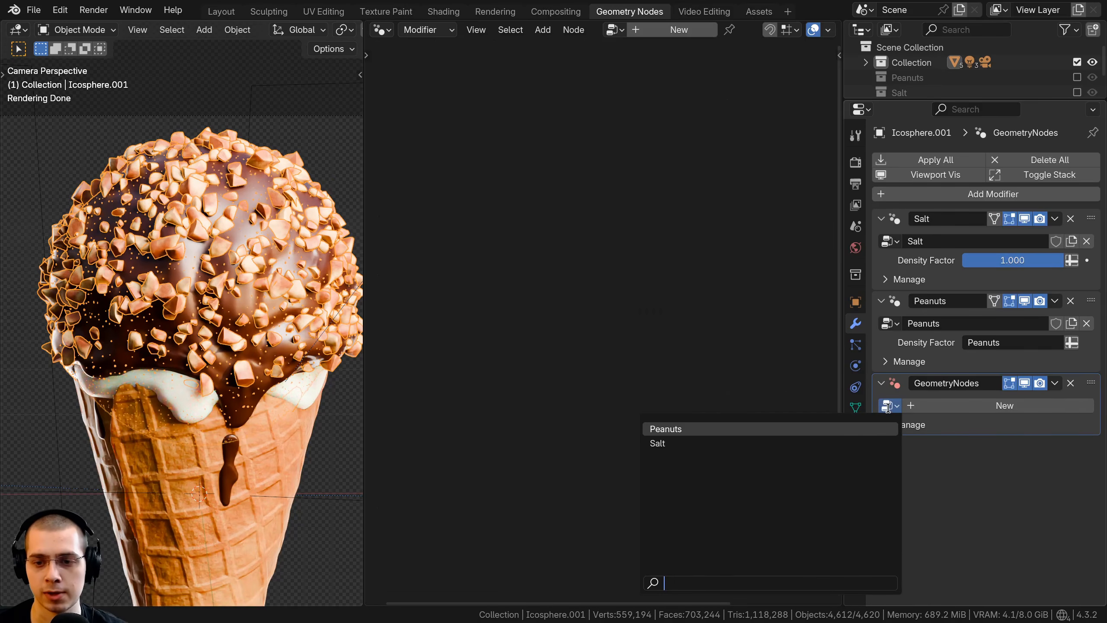
pyautogui.click(706, 444)
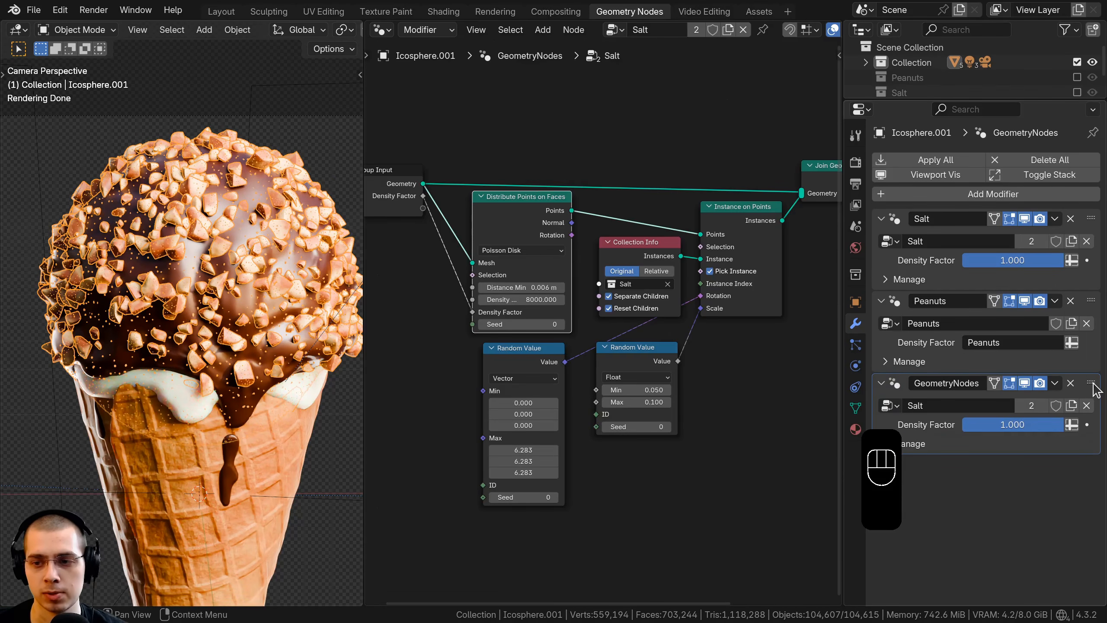
pyautogui.moveTo(1091, 382); pyautogui.dragTo(1079, 301)
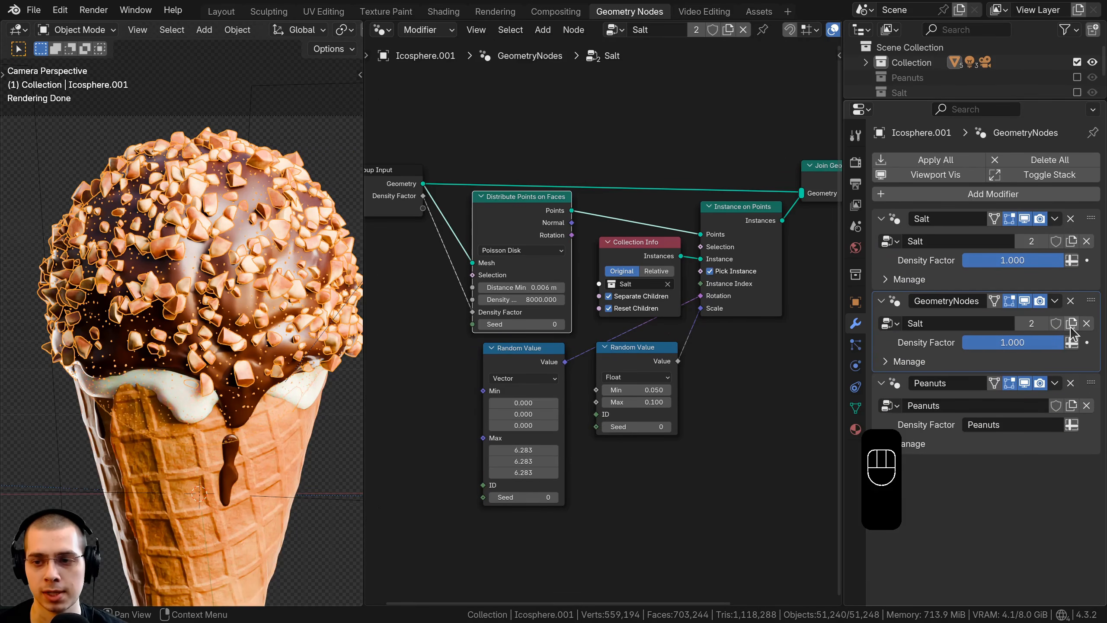
# Step: Make an independent copy of the Salt node group for the new modifier and name both the group and modifier Sprinkles
pyautogui.doubleClick(929, 326)
pyautogui.write('Sprinkles')
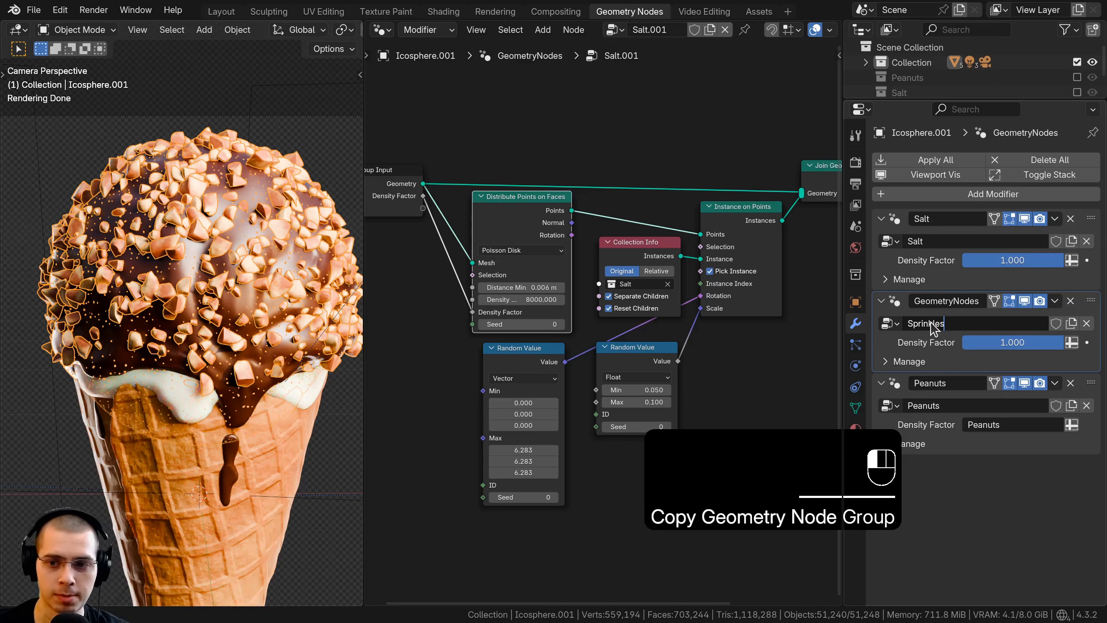
pyautogui.press('Return')
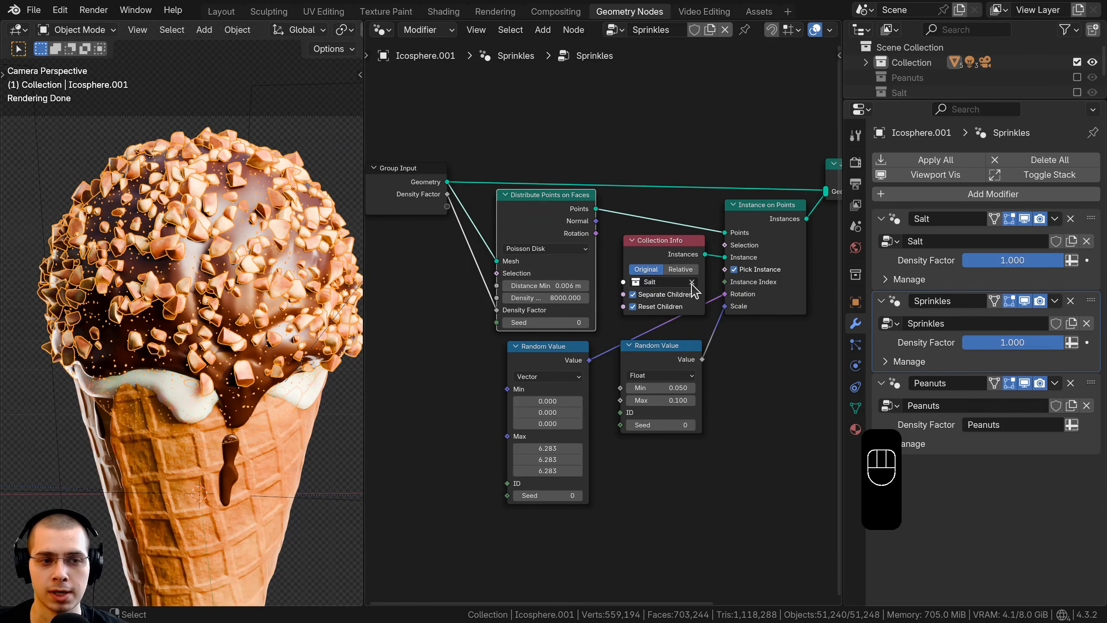
# Step: Replace the Salt collection in the Collection Info node with the Sprinkles collection
pyautogui.click(691, 281)
pyautogui.scroll(2, 687, 296)
pyautogui.click(653, 280)
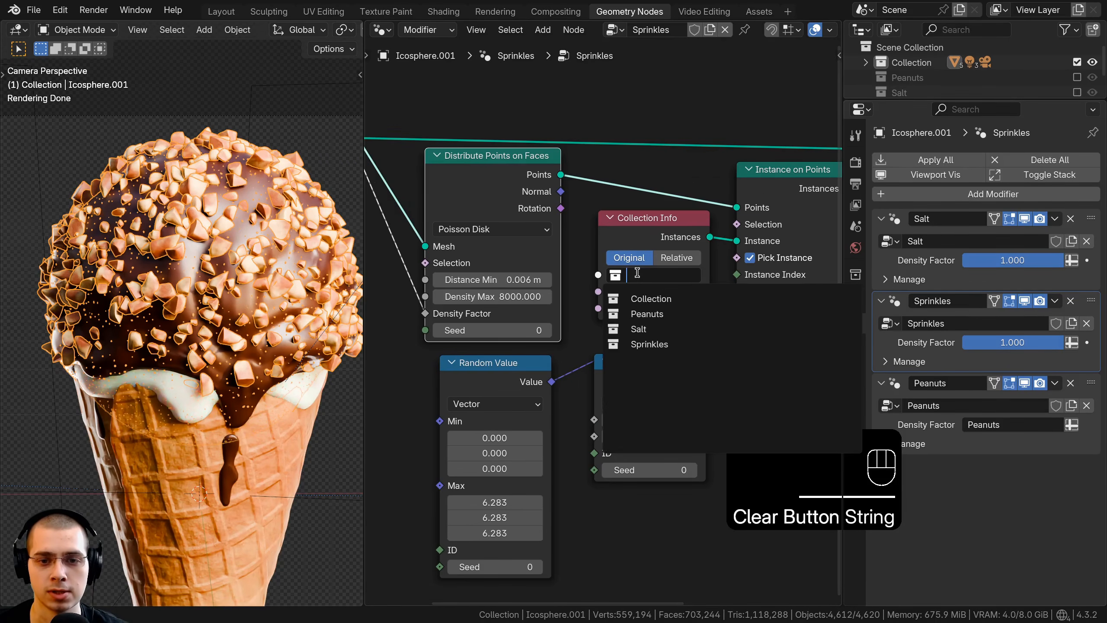
pyautogui.click(649, 344)
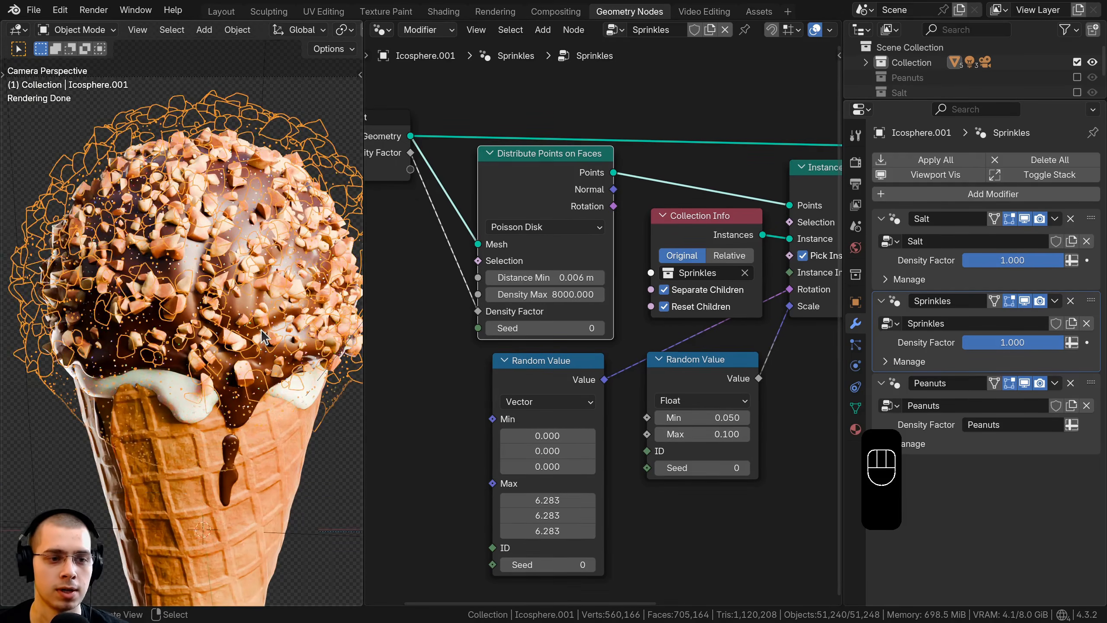
# Step: Set the Seed of the Sprinkles group's Distribute Points on Faces node to 1 and deselect the coating
pyautogui.scroll(4, 261, 338)
pyautogui.keyDown('shift'); pyautogui.moveTo(261, 338); pyautogui.dragTo(240, 328, button='middle'); pyautogui.keyUp('shift')
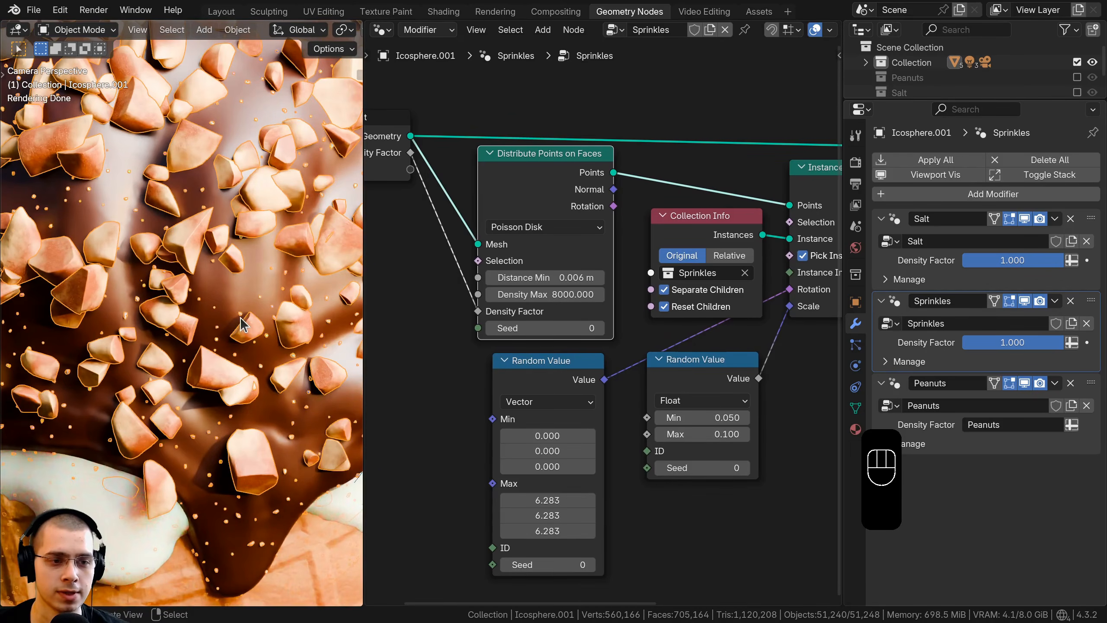
pyautogui.scroll(1, 222, 333)
pyautogui.moveTo(562, 327); pyautogui.dragTo(574, 287, button='middle')
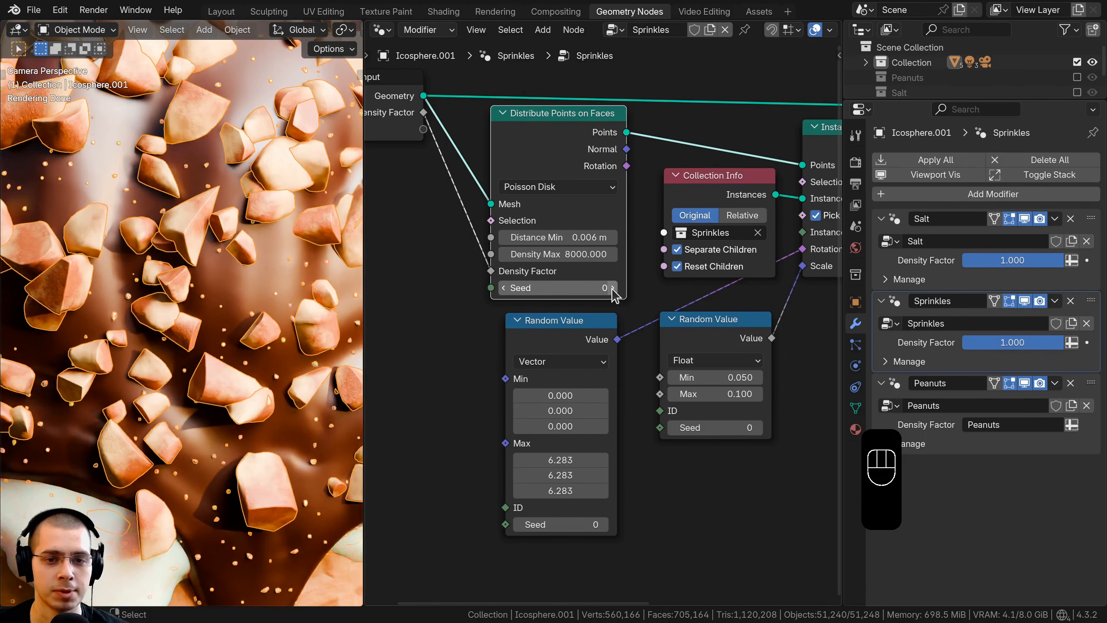
pyautogui.click(612, 288)
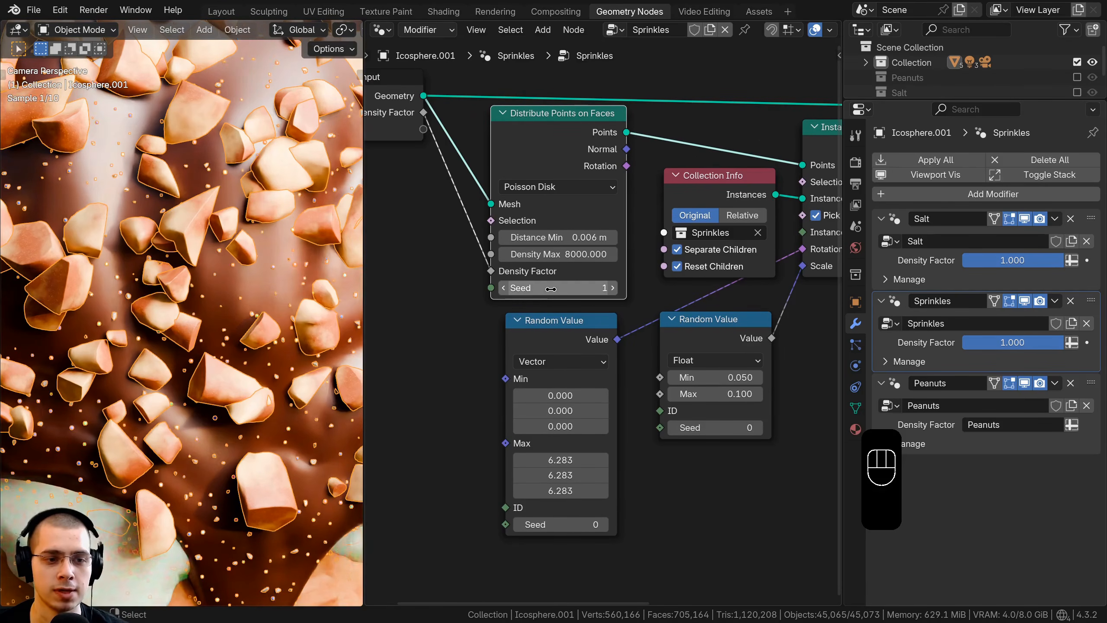
pyautogui.press('a')
# Step: Set both Min and Max of the float Random Value node driving the sprinkle scale to 0.250
pyautogui.scroll(-3, 190, 330)
pyautogui.keyDown('shift'); pyautogui.moveTo(190, 330); pyautogui.dragTo(207, 343, button='middle'); pyautogui.keyUp('shift')
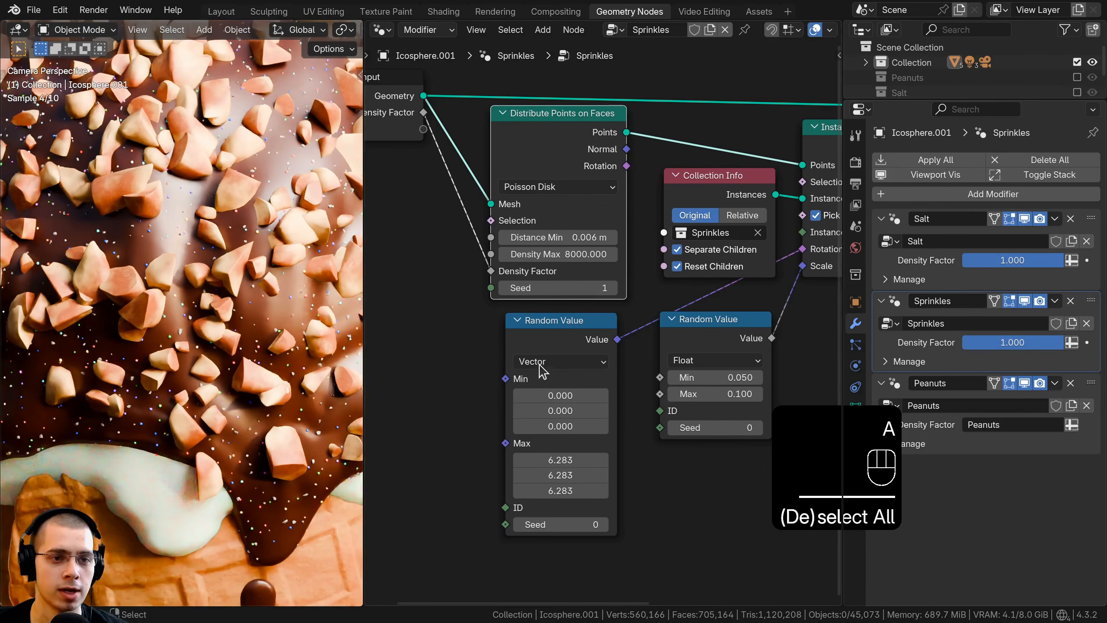
pyautogui.scroll(-2, 544, 371)
pyautogui.moveTo(635, 408); pyautogui.dragTo(622, 391, button='middle')
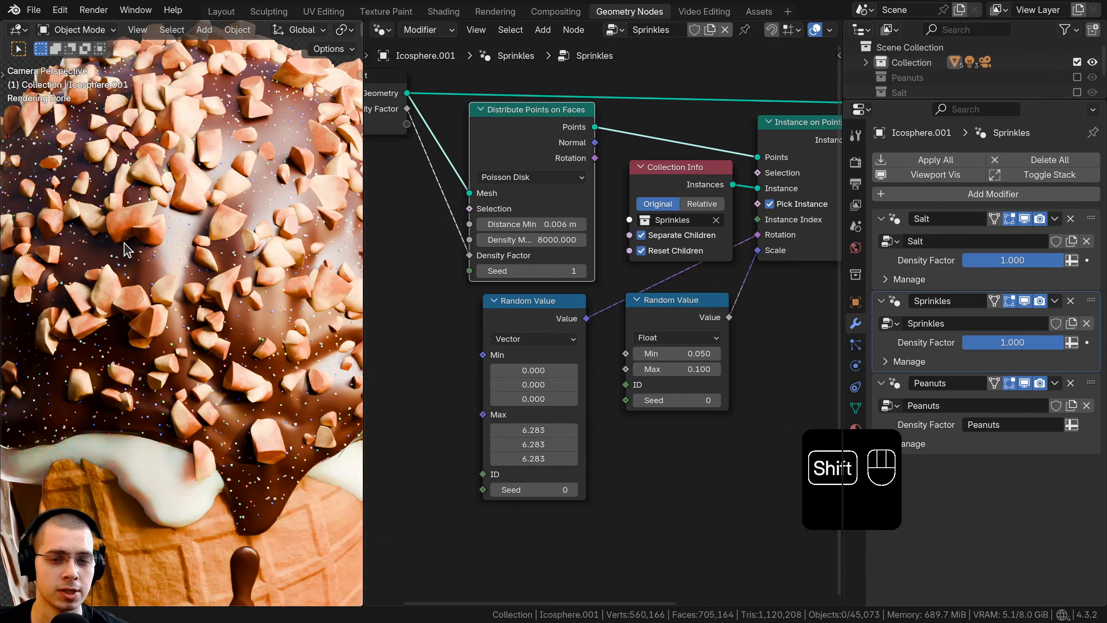
pyautogui.keyDown('shift'); pyautogui.moveTo(125, 242); pyautogui.dragTo(121, 250, button='middle'); pyautogui.keyUp('shift')
pyautogui.moveTo(562, 243); pyautogui.dragTo(561, 245, button='middle')
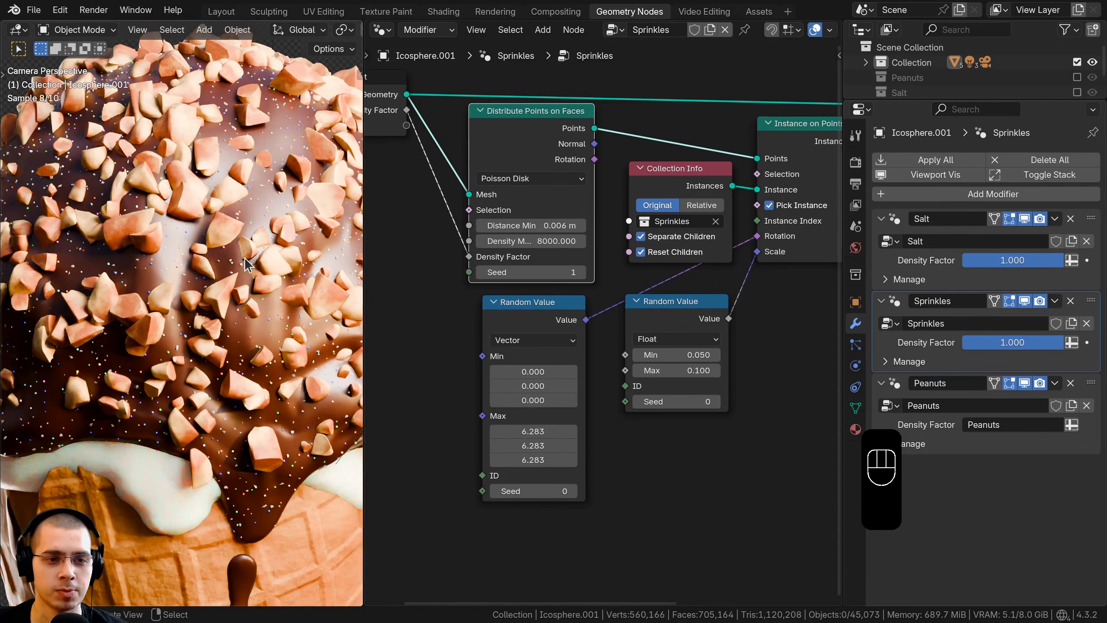
pyautogui.scroll(3, 583, 316)
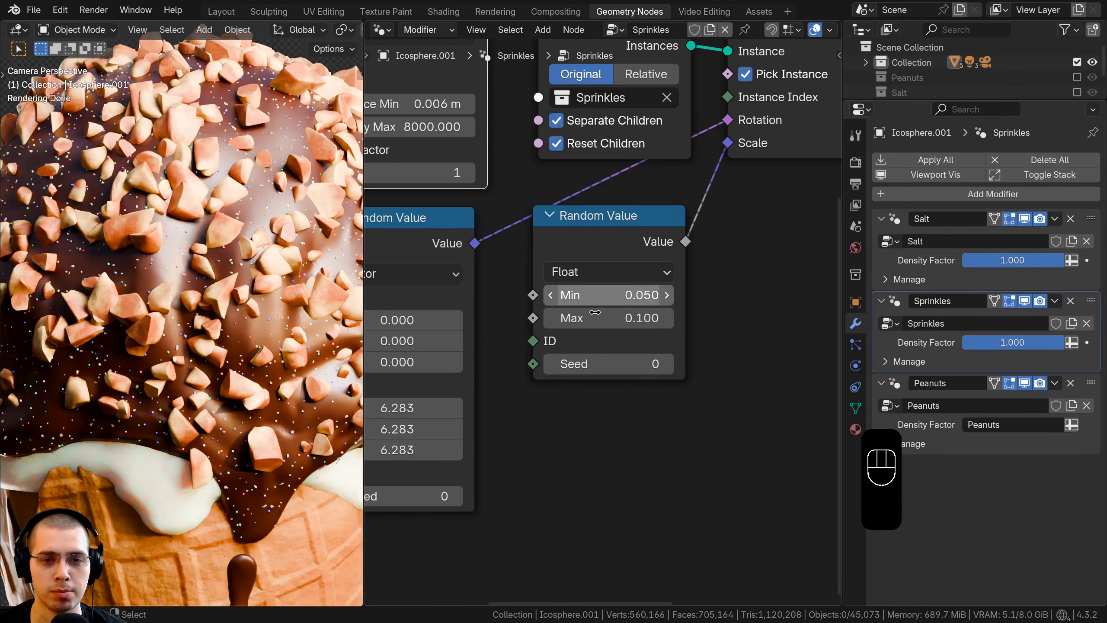
pyautogui.scroll(-3, 583, 323)
pyautogui.moveTo(584, 324); pyautogui.dragTo(608, 329, button='middle')
pyautogui.scroll(1, 617, 326)
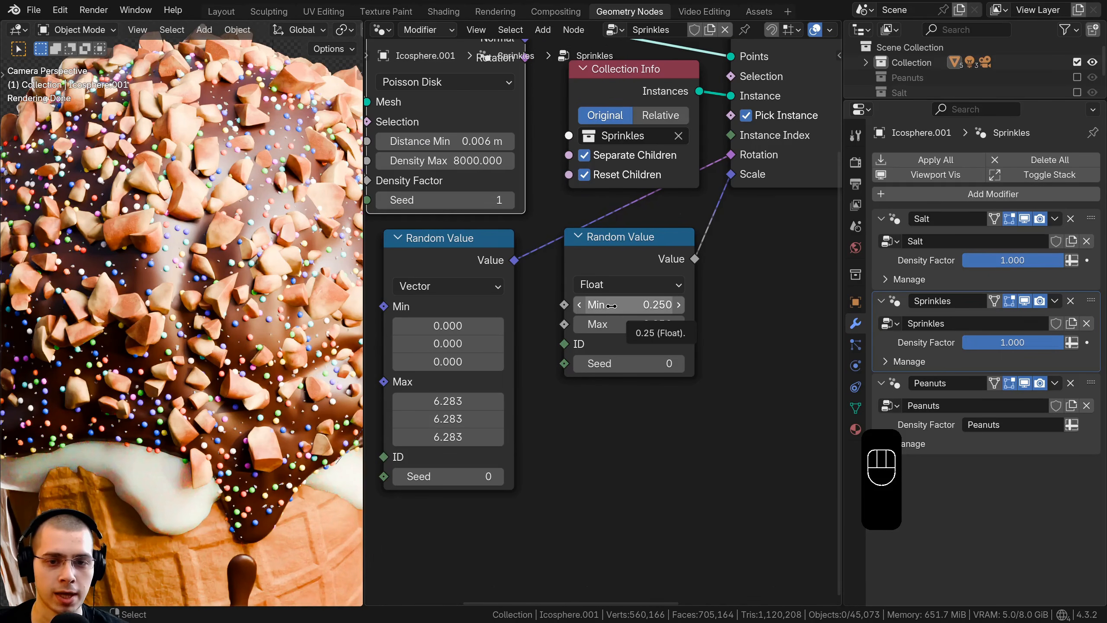
pyautogui.scroll(1, 612, 305)
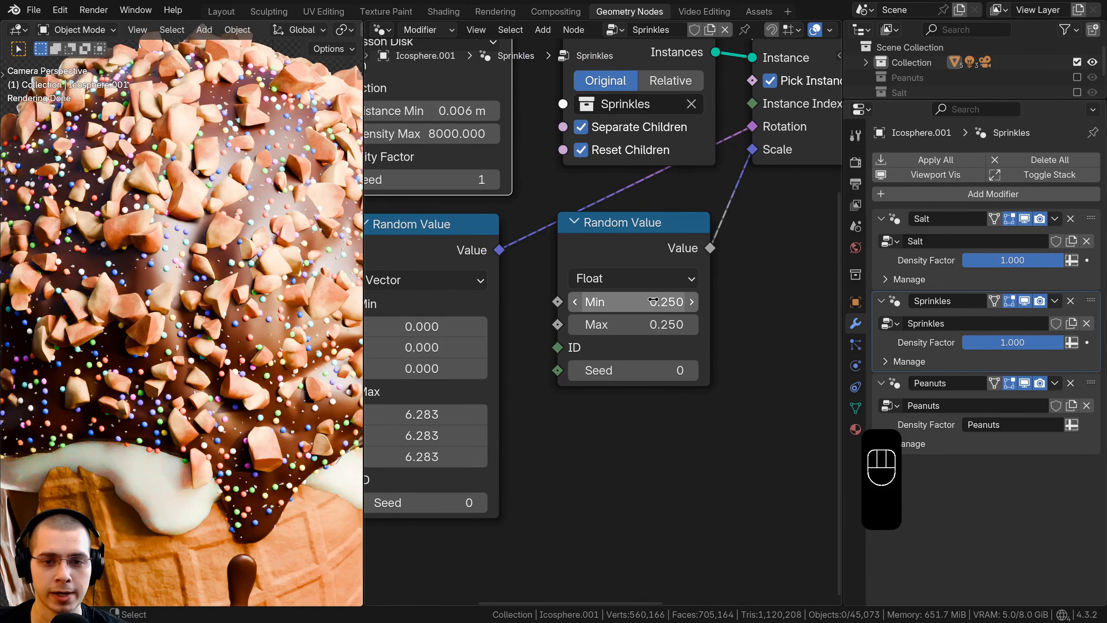
# Step: Switch the Sprinkles modifier's Density Factor to an attribute and use the Peanuts vertex group for it
pyautogui.scroll(-5, 642, 296)
pyautogui.moveTo(662, 238); pyautogui.dragTo(765, 281, button='middle')
pyautogui.moveTo(843, 259); pyautogui.dragTo(1029, 262)
pyautogui.scroll(-2, 632, 288)
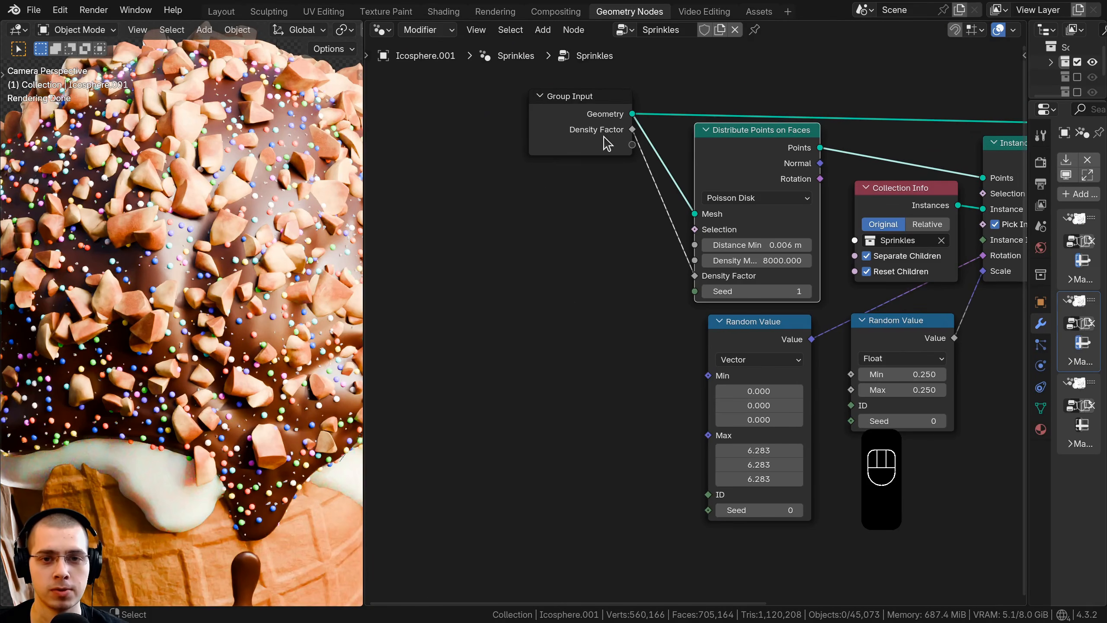
pyautogui.moveTo(604, 138); pyautogui.dragTo(589, 131)
pyautogui.moveTo(1029, 179); pyautogui.dragTo(704, 179)
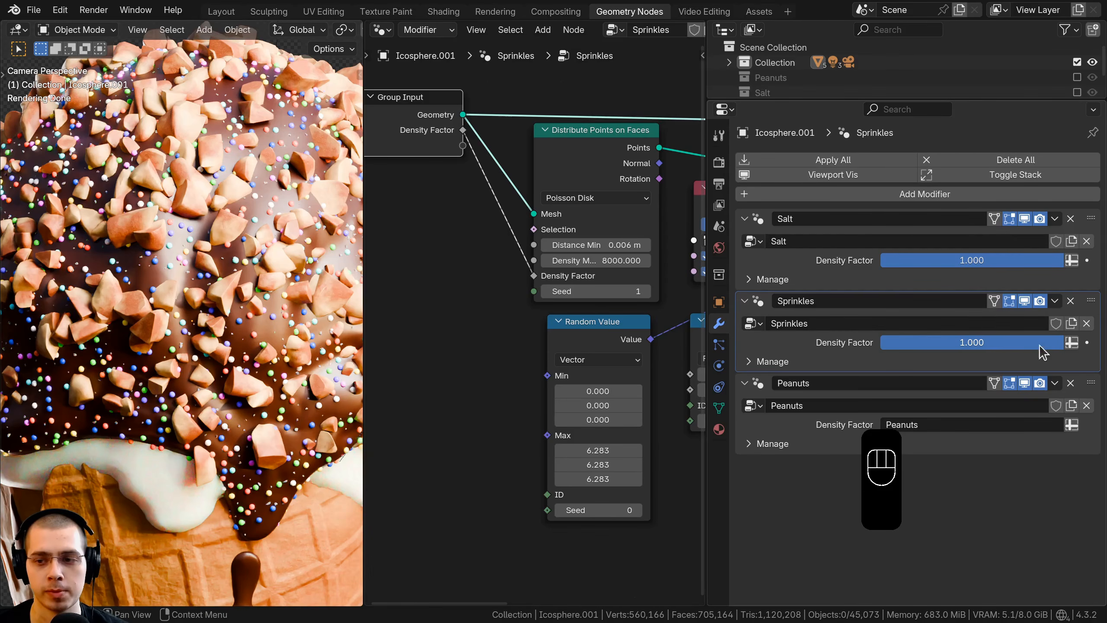
pyautogui.click(1072, 343)
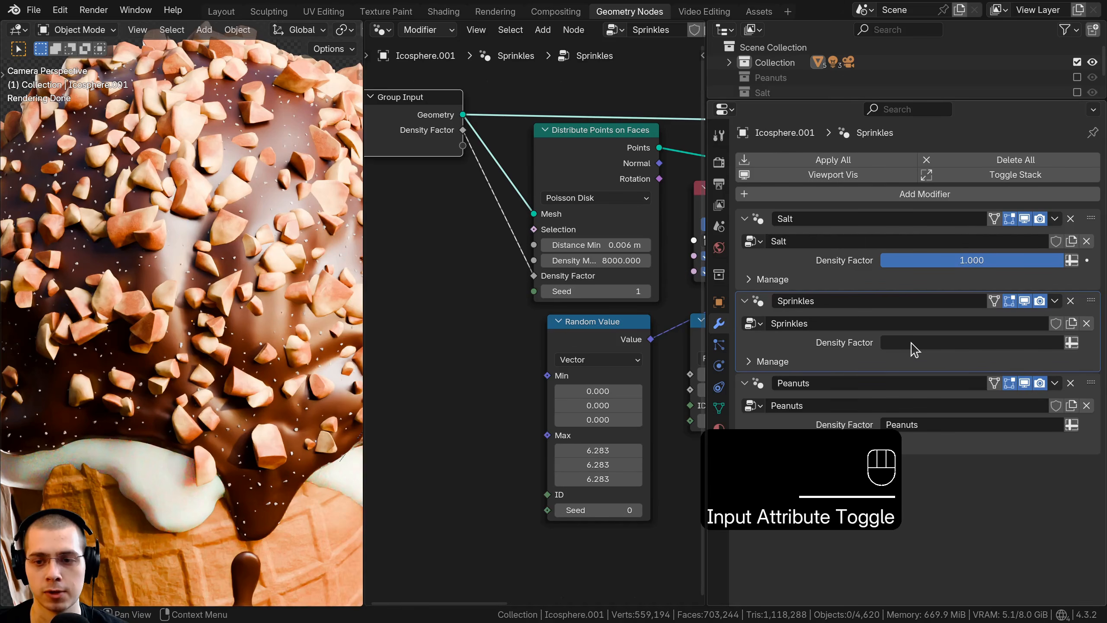
pyautogui.click(911, 343)
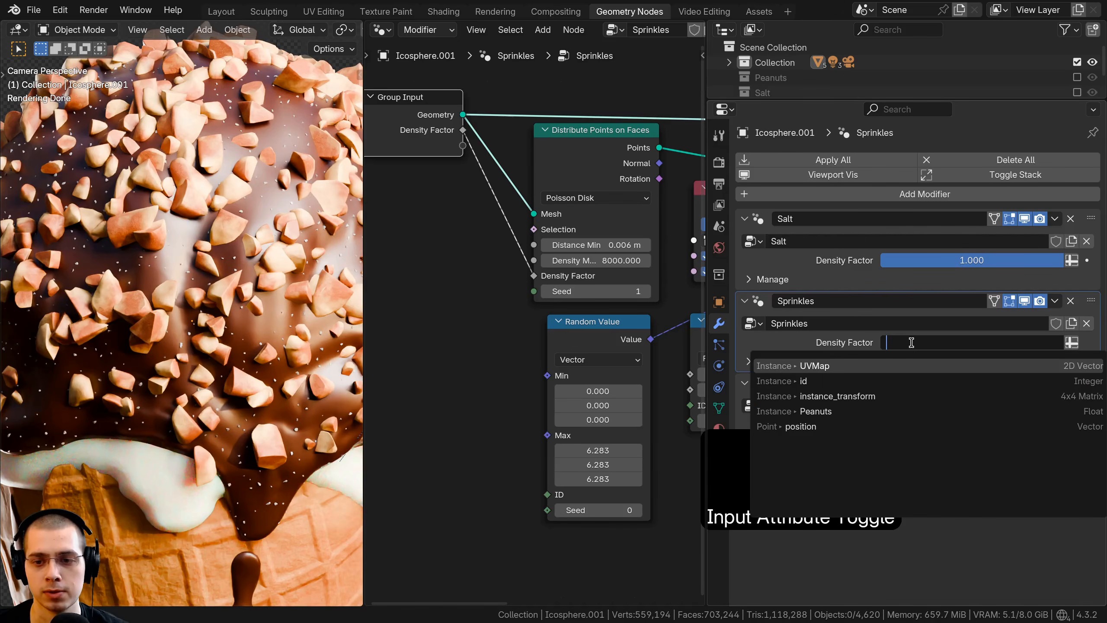
pyautogui.click(794, 412)
pyautogui.scroll(-4, 166, 294)
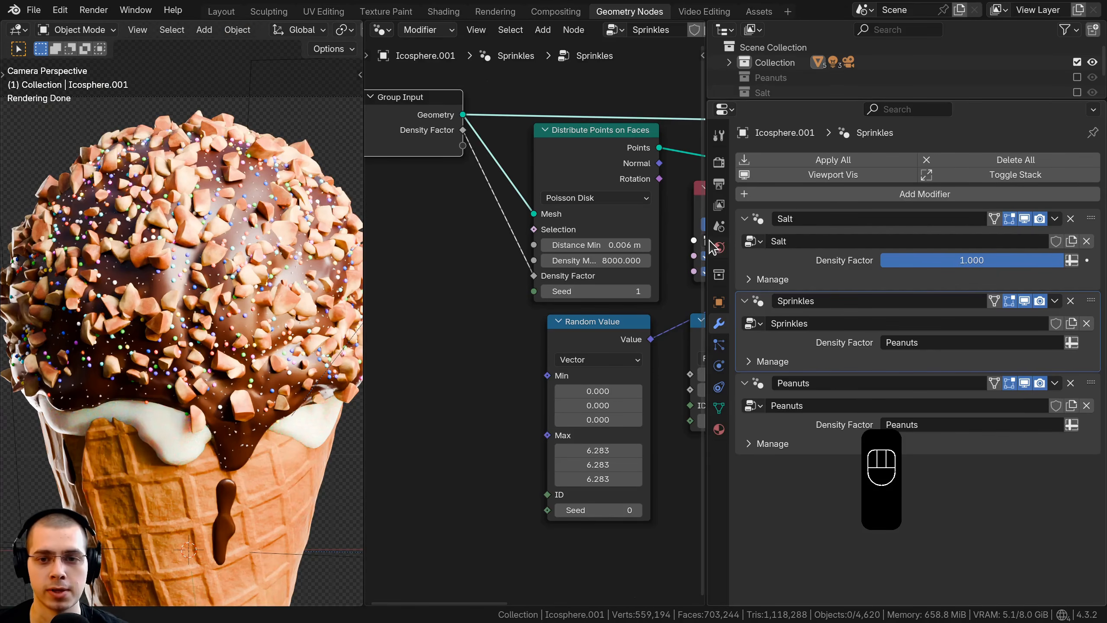
# Step: Set the sprinkle distribution's Distance Min to 0.004 m and Density Max to 9000
pyautogui.moveTo(745, 238); pyautogui.dragTo(1054, 237)
pyautogui.scroll(4, 643, 304)
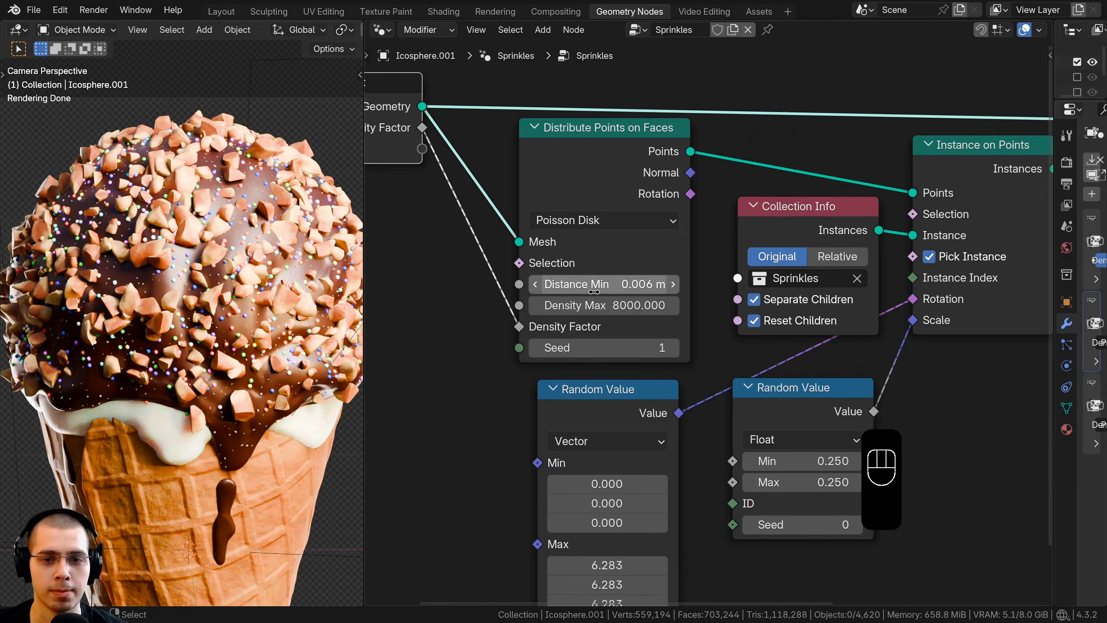
pyautogui.scroll(1, 643, 304)
pyautogui.click(622, 282)
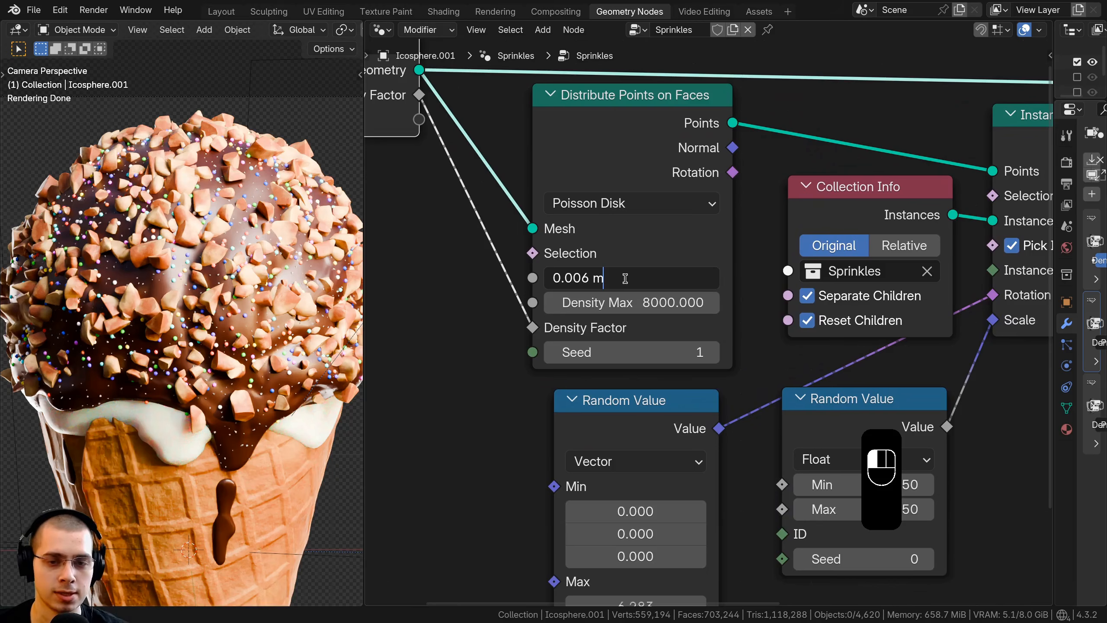
pyautogui.write('4')
pyautogui.press('Return')
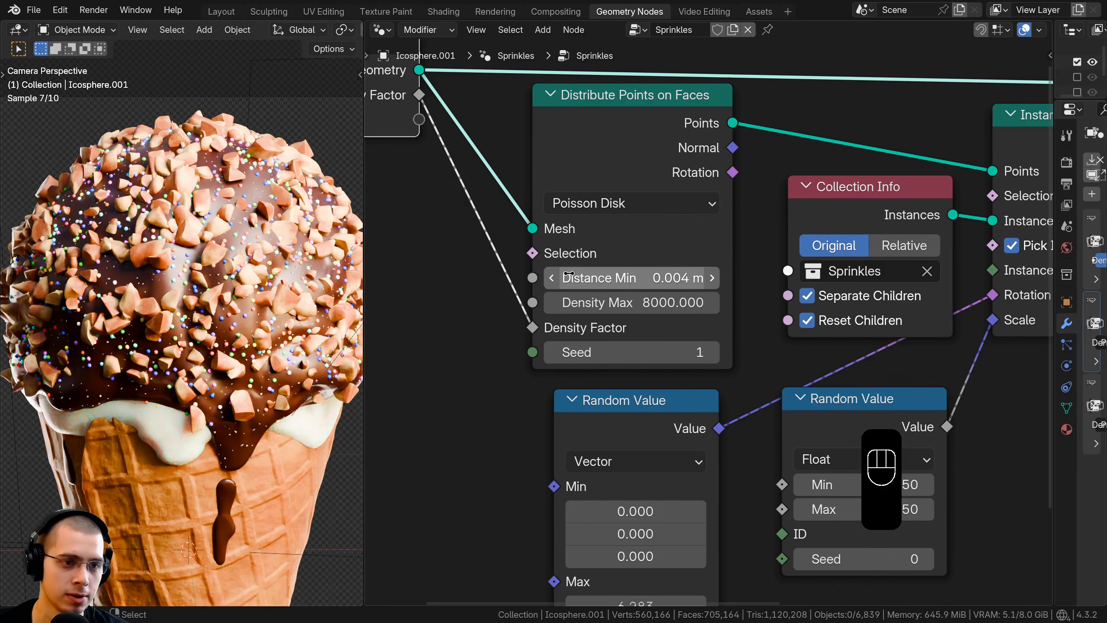
pyautogui.click(567, 303)
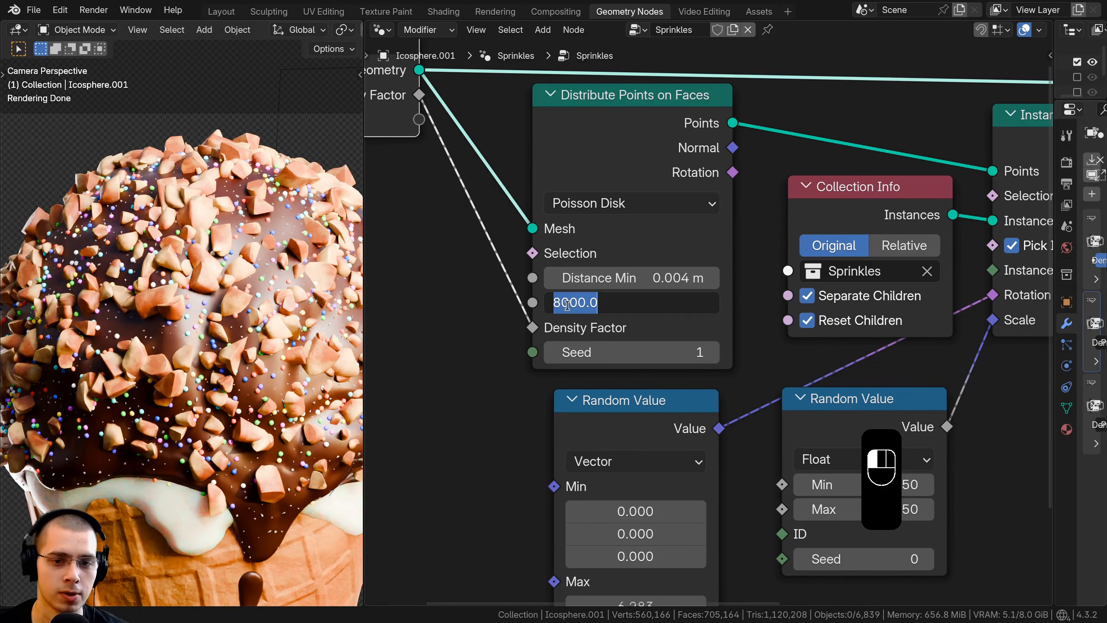
pyautogui.press('Return')
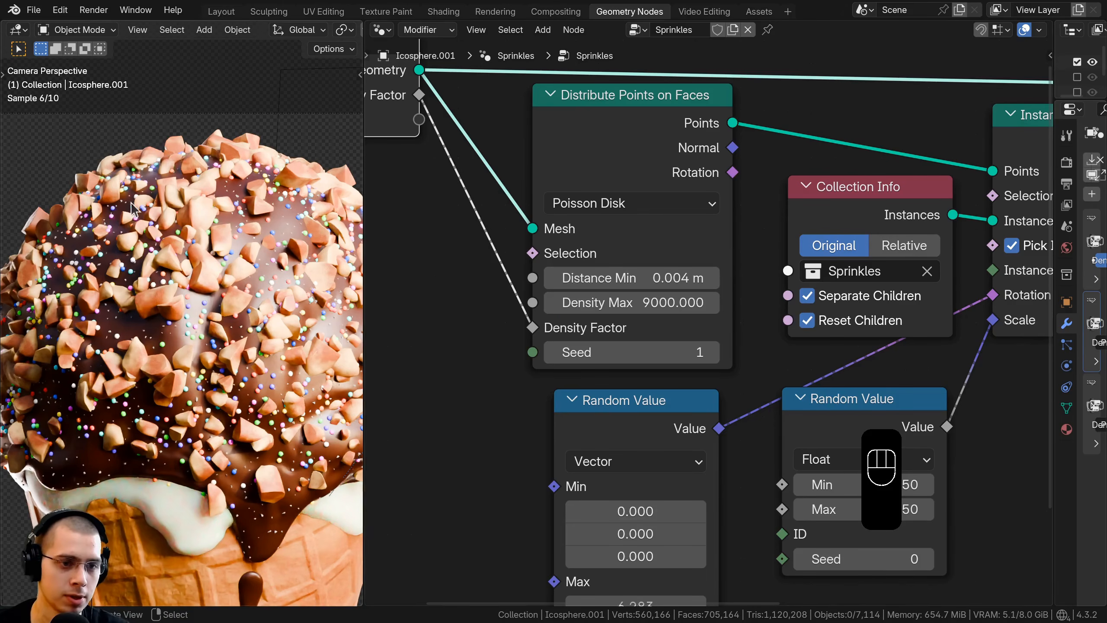
# Step: Return to the Layout workspace, show the whole drumstick through the camera, and widen the 3D viewport
pyautogui.click(221, 11)
pyautogui.press('KP_0')
pyautogui.scroll(3, 402, 162)
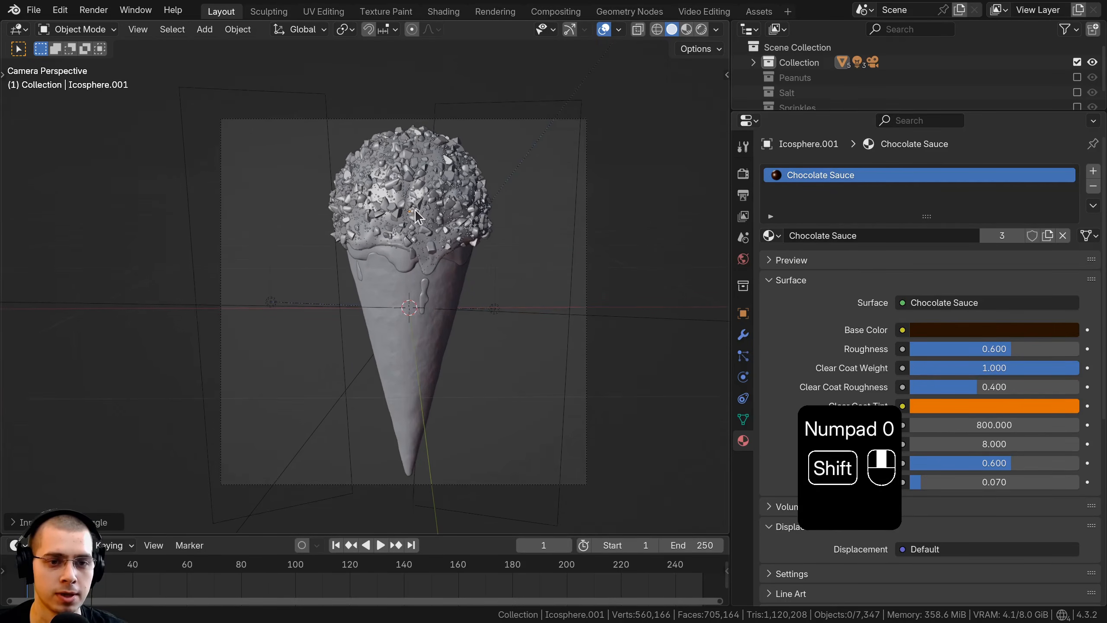
pyautogui.moveTo(728, 238); pyautogui.dragTo(879, 246)
pyautogui.scroll(-2, 719, 292)
pyautogui.scroll(1, 673, 294)
pyautogui.keyDown('shift'); pyautogui.moveTo(717, 294); pyautogui.dragTo(675, 297, button='middle'); pyautogui.keyUp('shift')
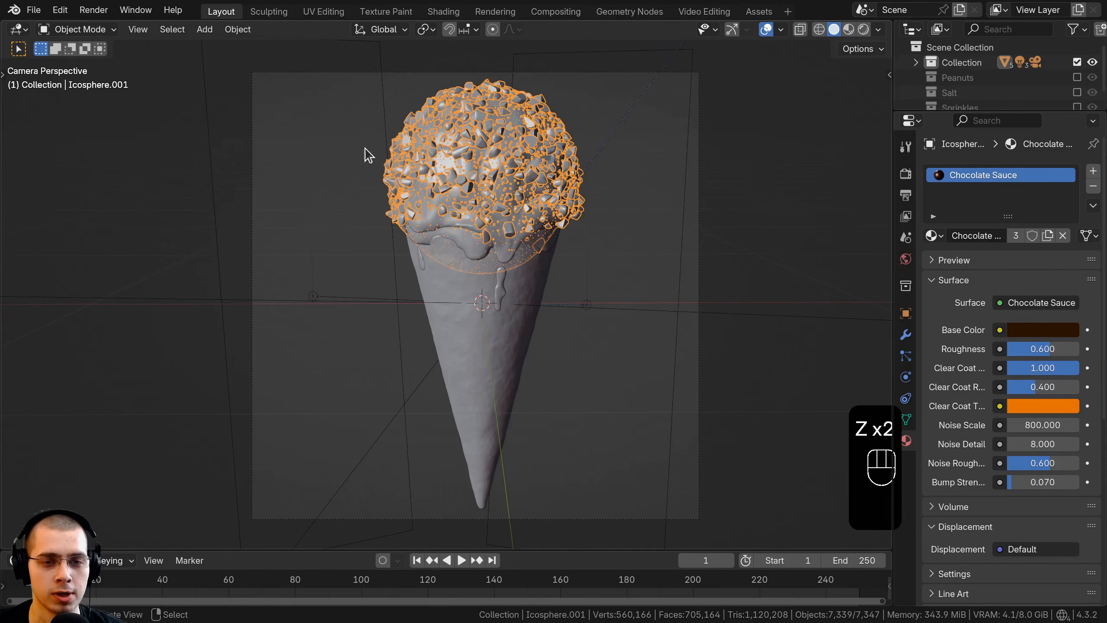
# Step: Parent the chocolate coating, ice cream and both chocolate drips to the waffle cone with Object (Keep Transform)
pyautogui.press('g')
pyautogui.rightClick(511, 81)
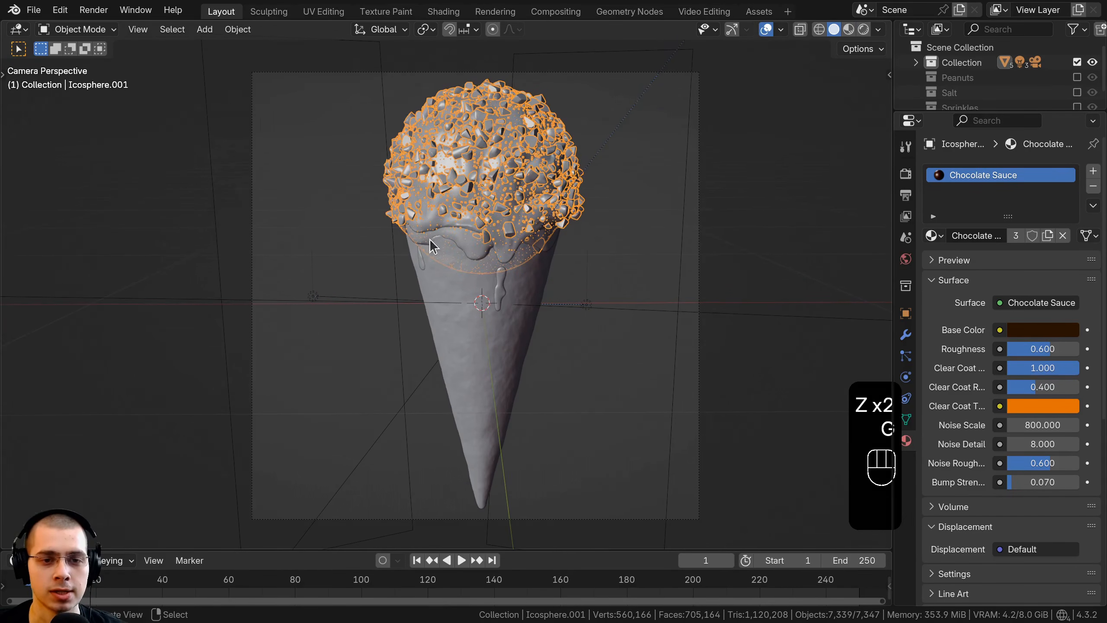
pyautogui.keyDown('shift'); pyautogui.click(460, 239); pyautogui.keyUp('shift')
pyautogui.scroll(3, 436, 279)
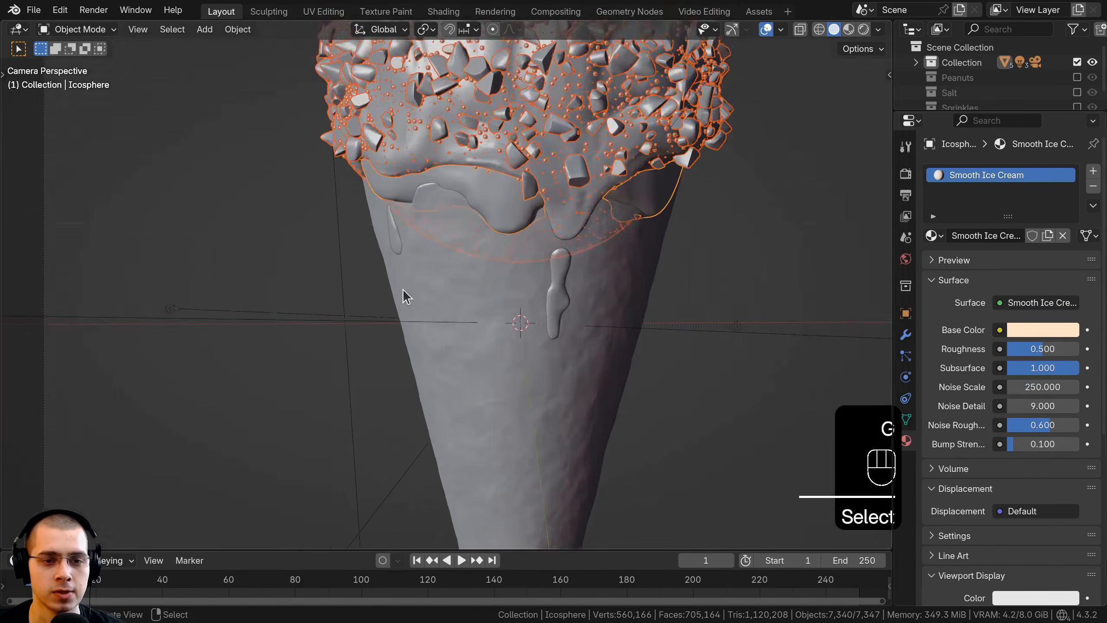
pyautogui.keyDown('shift'); pyautogui.click(393, 237); pyautogui.keyUp('shift')
pyautogui.keyDown('shift'); pyautogui.click(556, 258); pyautogui.keyUp('shift')
pyautogui.scroll(-2, 514, 425)
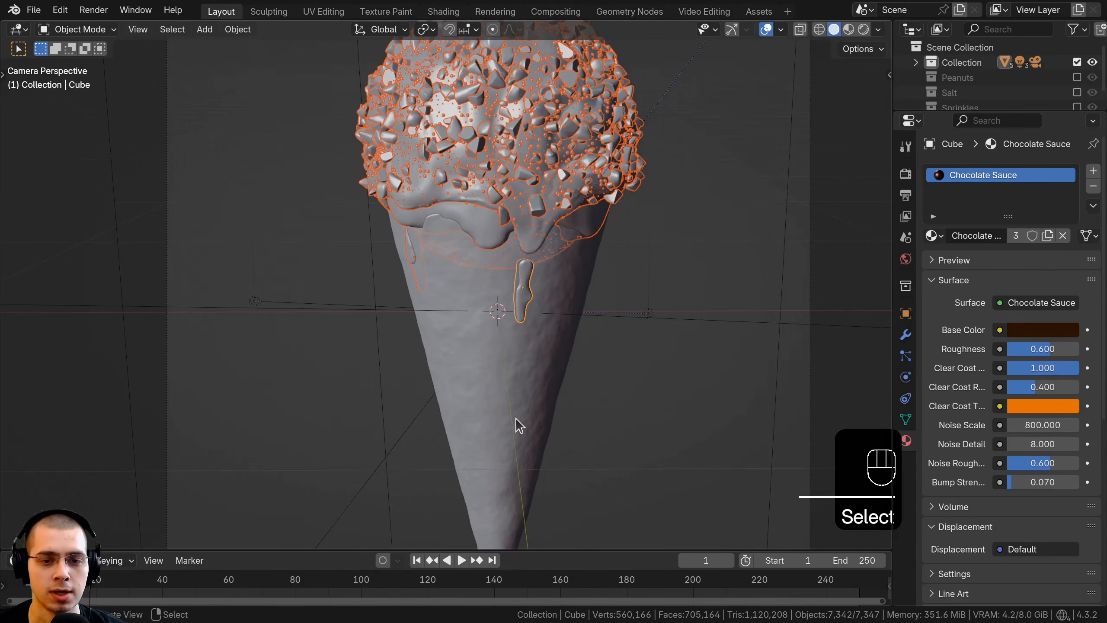
pyautogui.keyDown('shift'); pyautogui.click(483, 374); pyautogui.keyUp('shift')
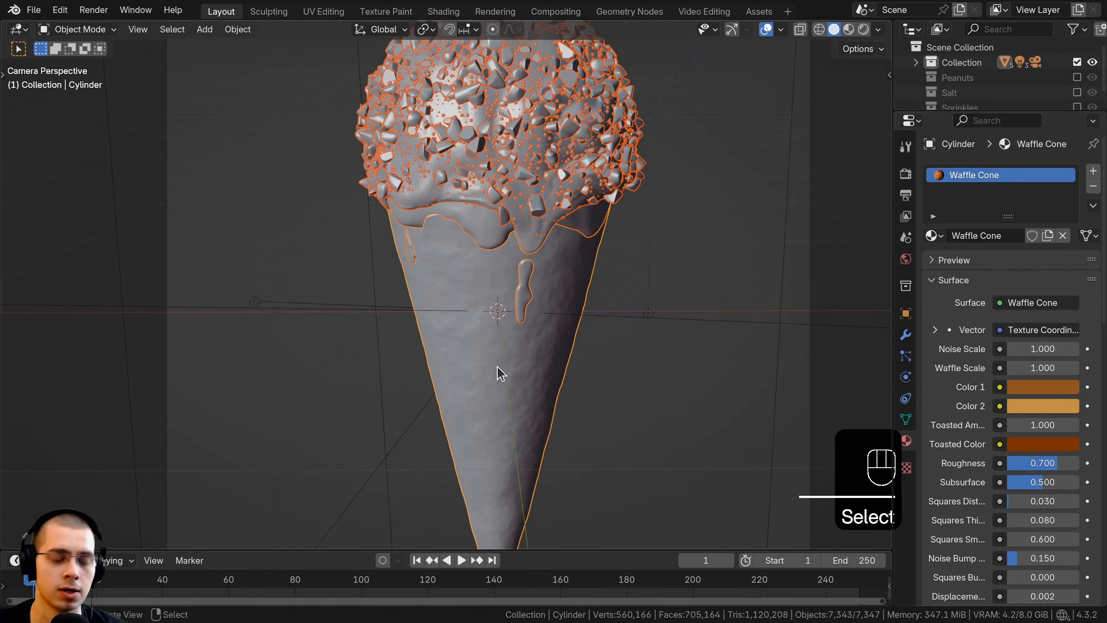
pyautogui.hotkey('ctrl', 'p')
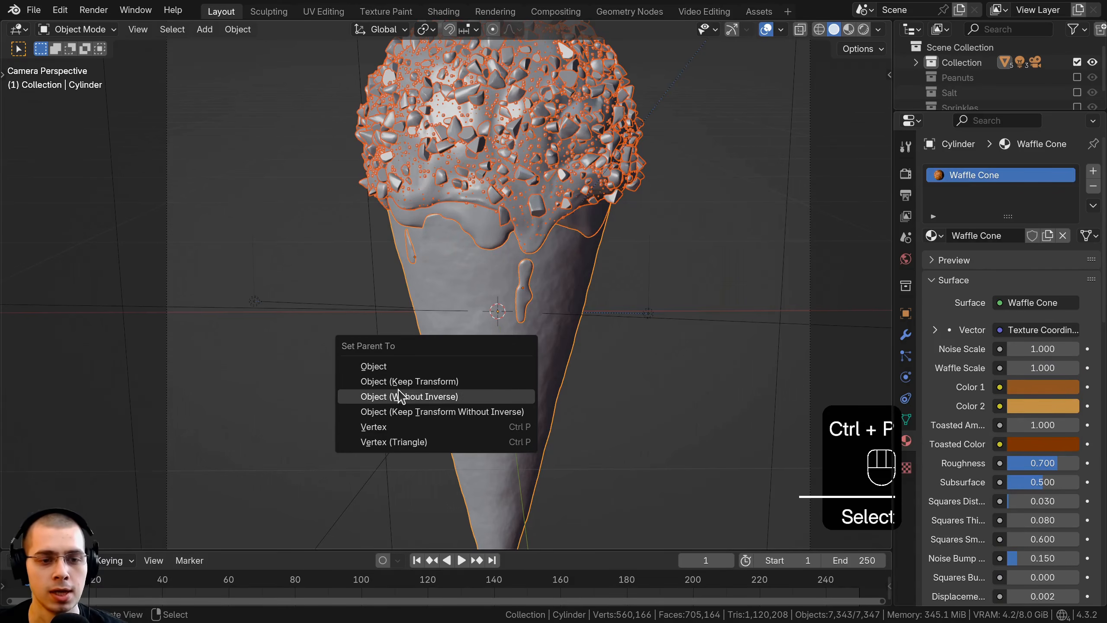
pyautogui.click(417, 382)
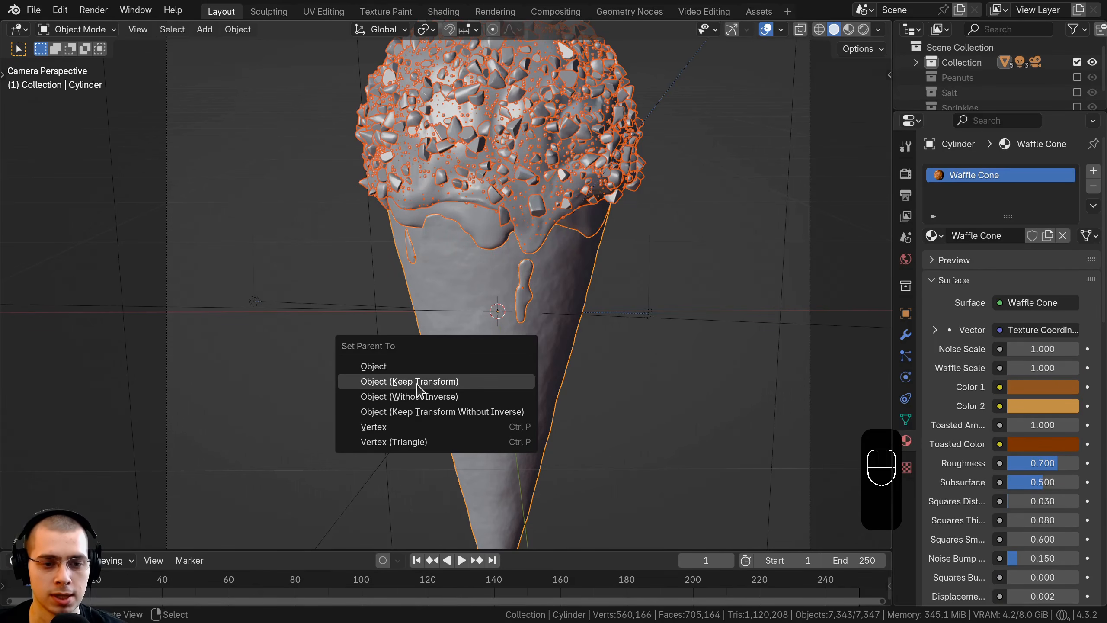
# Step: Select only the waffle cone and tilt the whole drumstick slightly counterclockwise in the camera view
pyautogui.click(488, 344)
pyautogui.scroll(-3, 483, 346)
pyautogui.press('g')
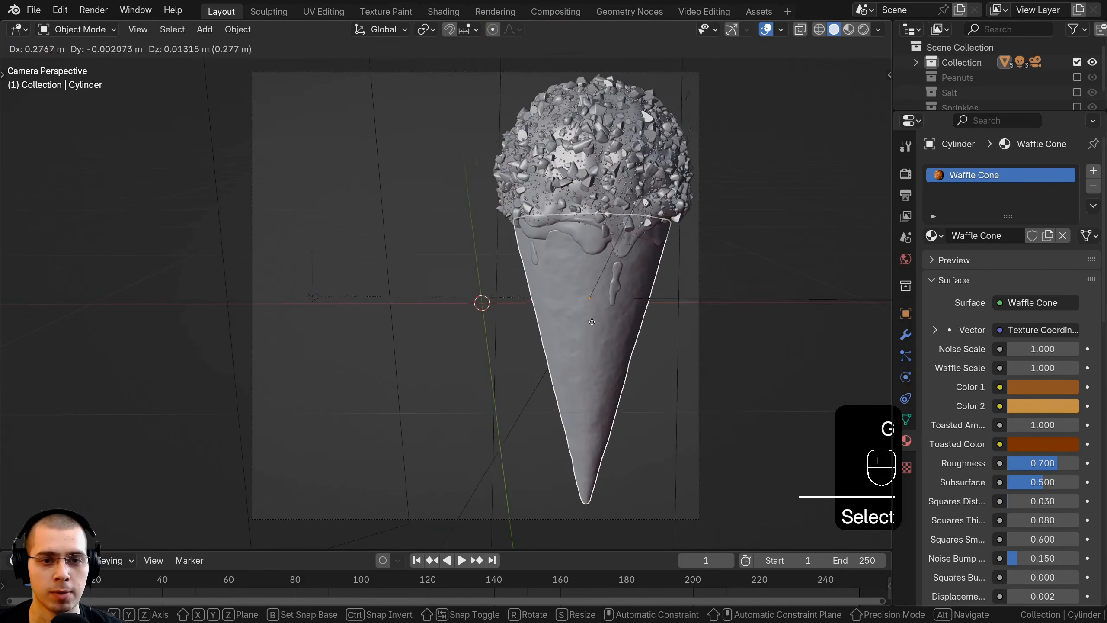
pyautogui.press('r')
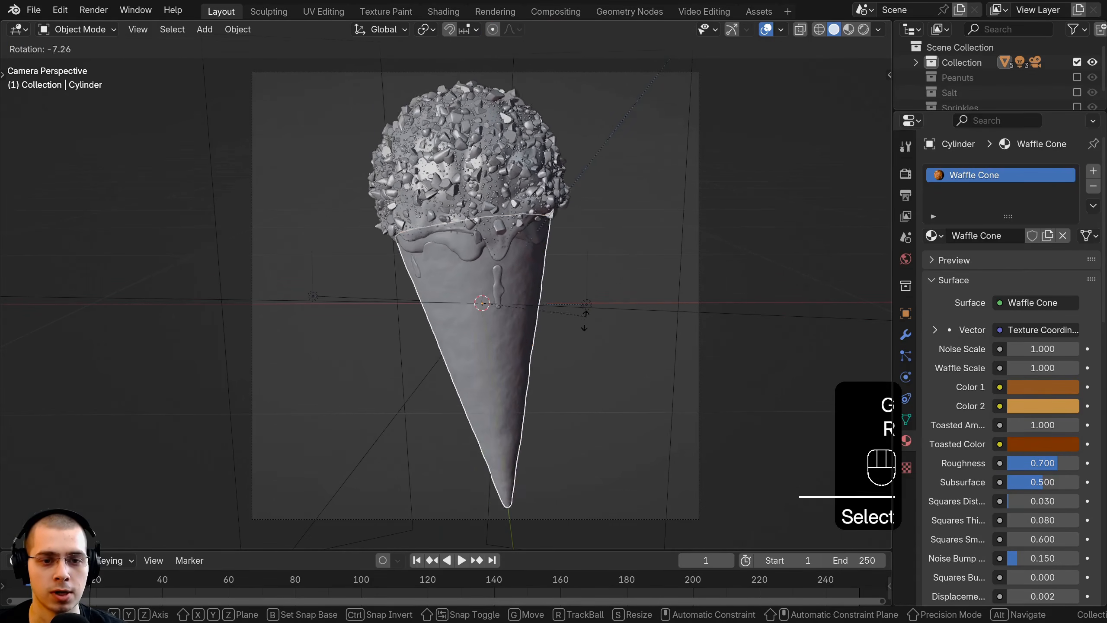
pyautogui.rightClick(585, 324)
pyautogui.press('r')
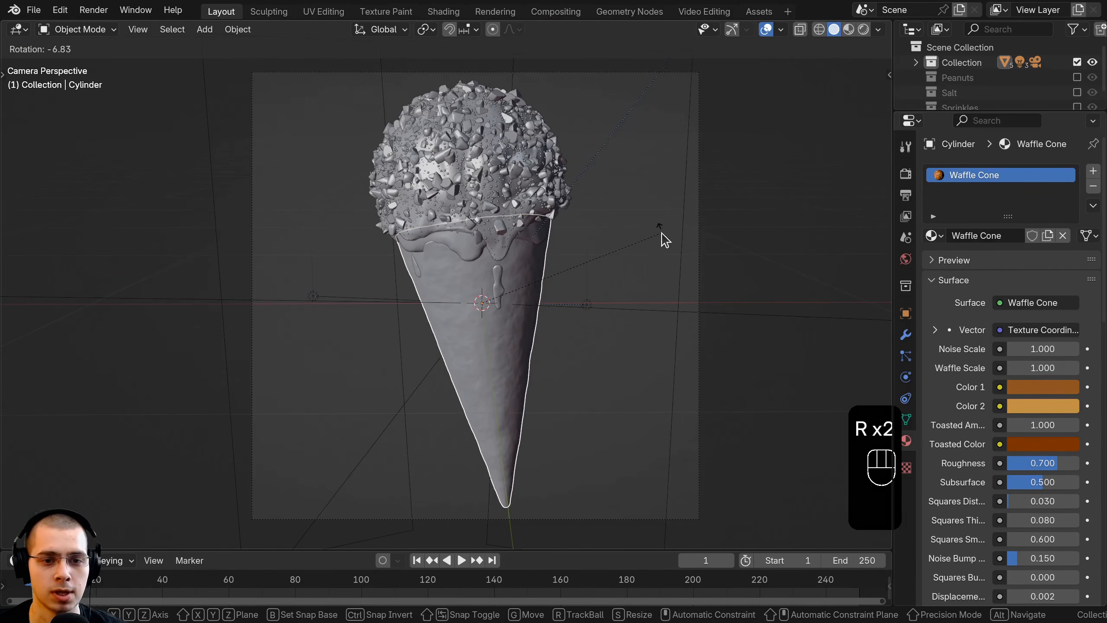
pyautogui.press('r')
pyautogui.press('g')
pyautogui.click(644, 258)
pyautogui.scroll(-2, 643, 269)
pyautogui.press('r')
pyautogui.click(643, 261)
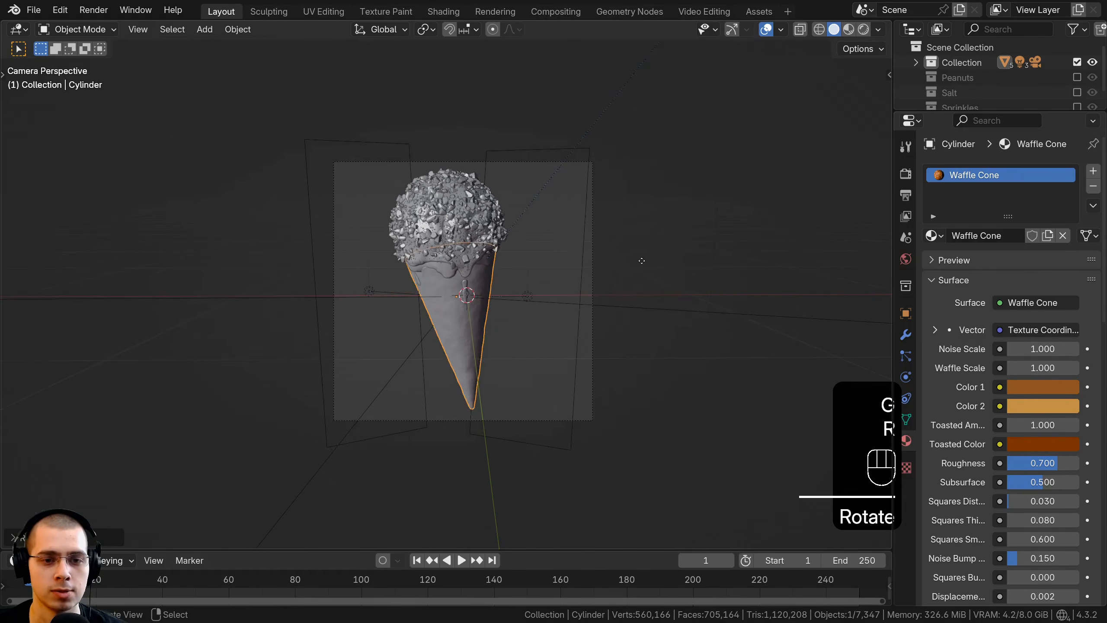
# Step: Reposition the drumstick within the camera frame and refine its tilt so the scoop leans left
pyautogui.press('g')
pyautogui.click(637, 261)
pyautogui.scroll(2, 634, 261)
pyautogui.keyDown('shift'); pyautogui.moveTo(496, 250); pyautogui.dragTo(499, 254, button='middle'); pyautogui.keyUp('shift')
pyautogui.press('r')
pyautogui.click(648, 243)
pyautogui.press('g')
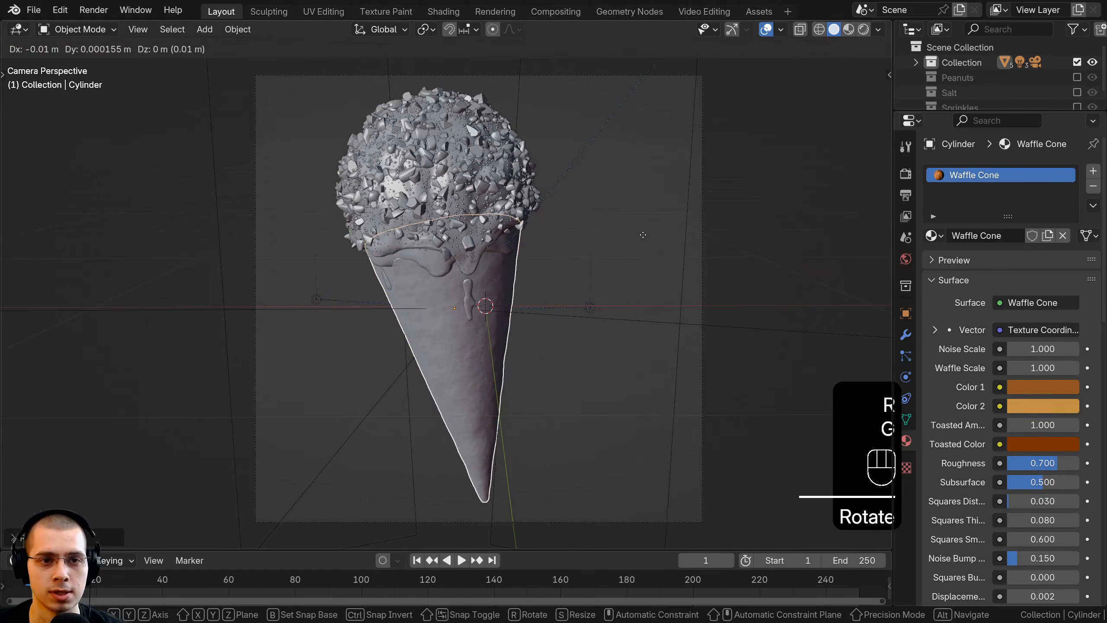
pyautogui.click(644, 243)
# Step: Duplicate the cone together with its ice cream, coating and drips, placing the copy beside the original and rotating it about 20° clockwise
pyautogui.keyDown('shift'); pyautogui.click(413, 247); pyautogui.keyUp('shift')
pyautogui.keyDown('shift'); pyautogui.click(416, 251); pyautogui.keyUp('shift')
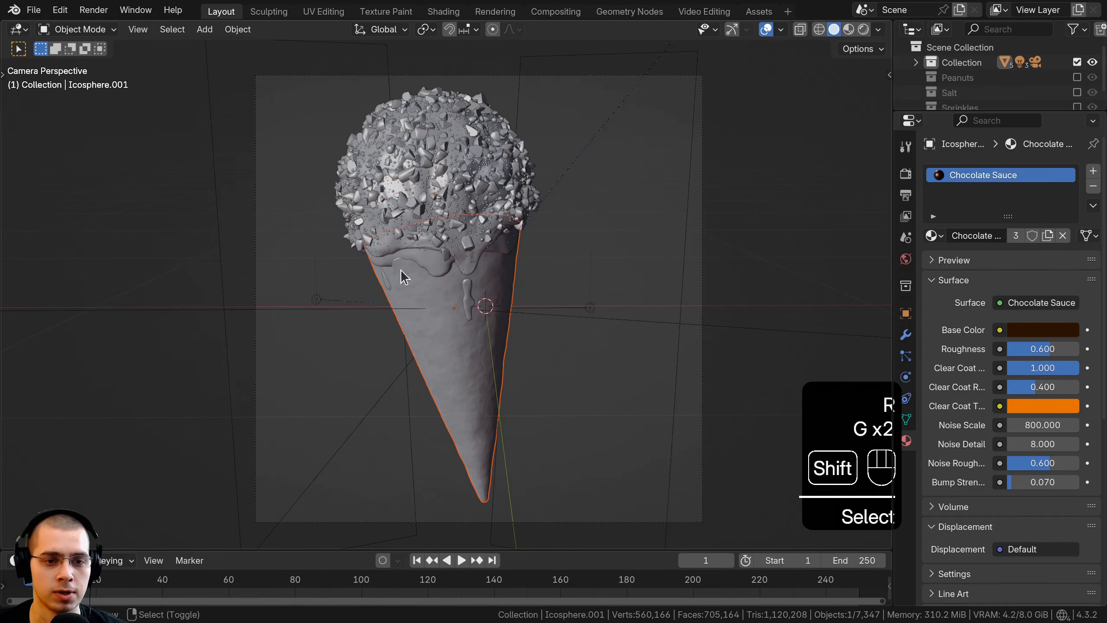
pyautogui.keyDown('shift'); pyautogui.click(413, 260); pyautogui.keyUp('shift')
pyautogui.keyDown('shift'); pyautogui.click(407, 199); pyautogui.keyUp('shift')
pyautogui.press('g')
pyautogui.rightClick(383, 262)
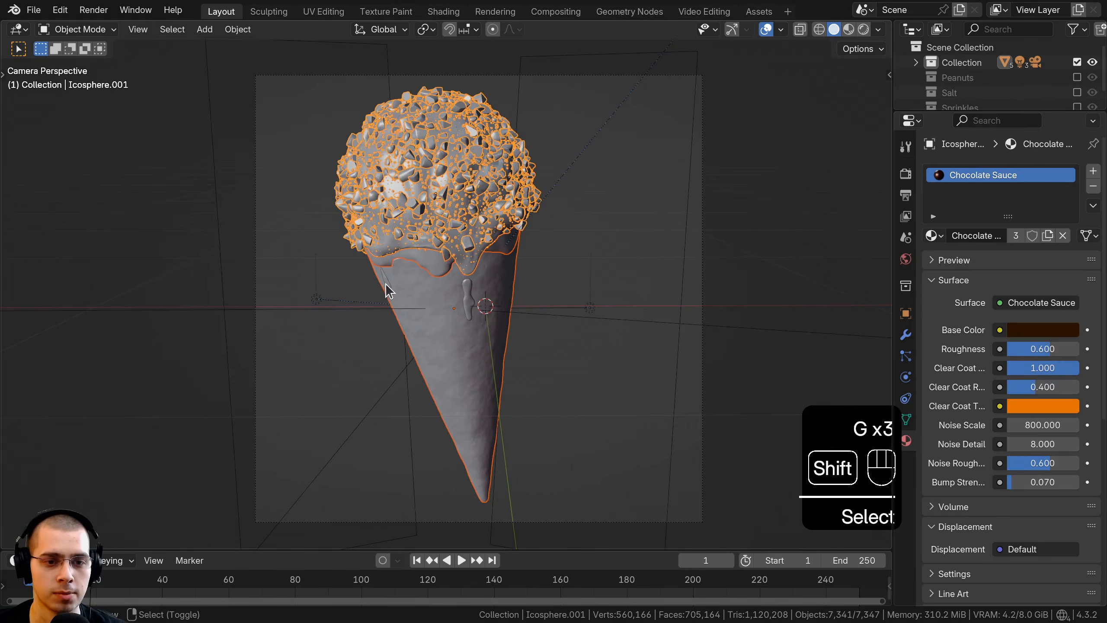
pyautogui.keyDown('shift'); pyautogui.click(386, 285); pyautogui.keyUp('shift')
pyautogui.keyDown('shift'); pyautogui.click(465, 292); pyautogui.keyUp('shift')
pyautogui.press('g')
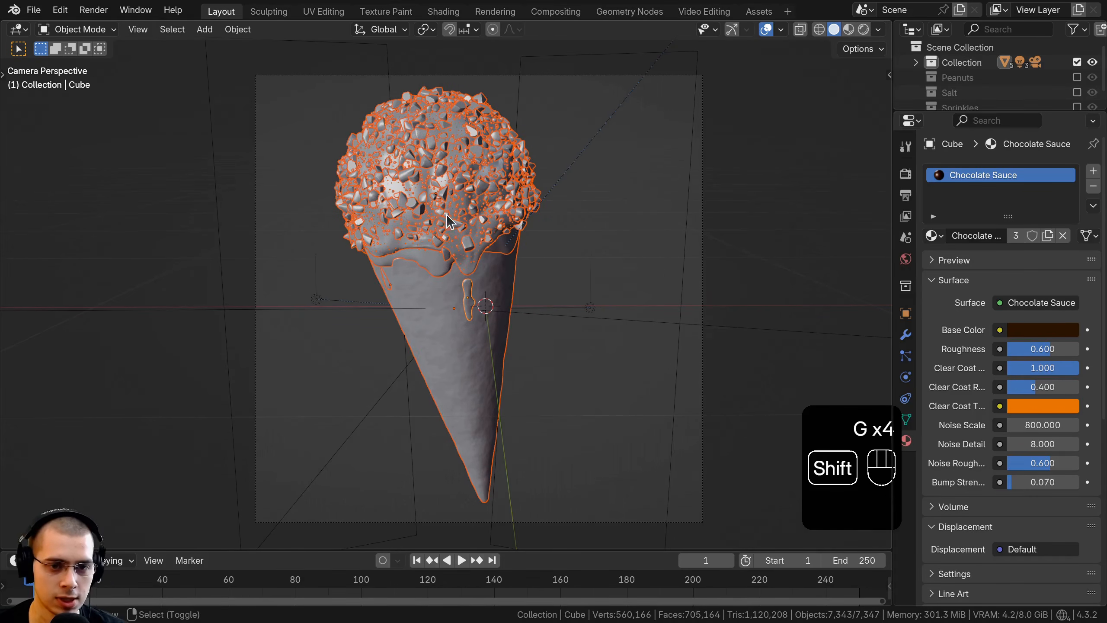
pyautogui.hotkey('shift', 'd')
pyautogui.press('r')
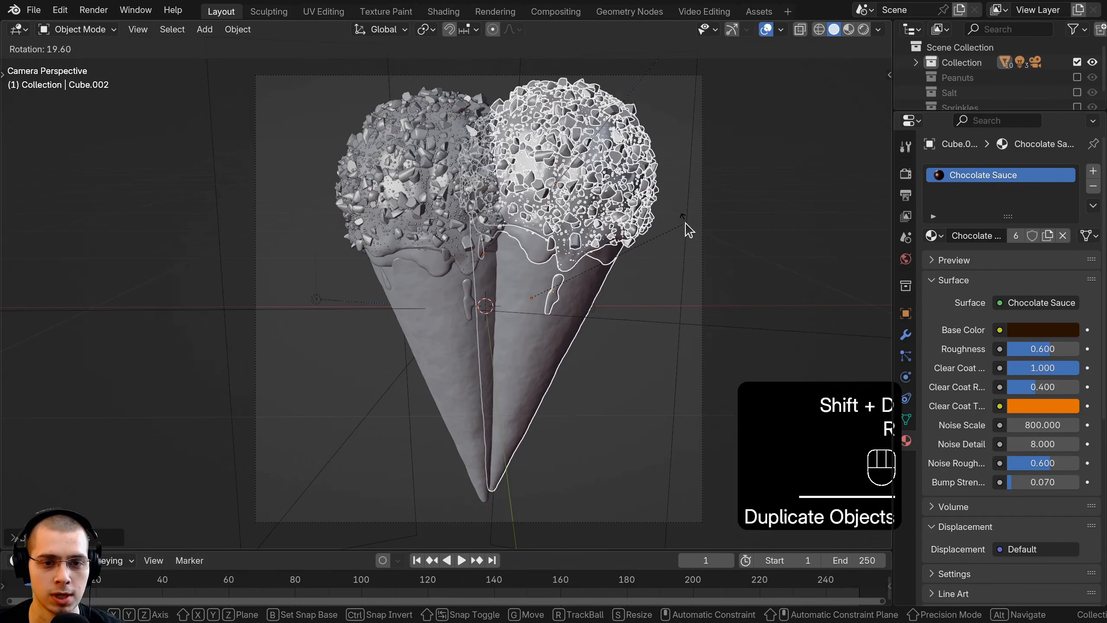
pyautogui.click(687, 230)
# Step: Move the duplicate drumstick back behind the original and adjust its tilt from a side angle
pyautogui.moveTo(680, 230); pyautogui.dragTo(436, 240, button='middle')
pyautogui.press('g')
pyautogui.click(508, 231)
pyautogui.keyDown('shift'); pyautogui.moveTo(509, 230); pyautogui.dragTo(406, 226, button='middle'); pyautogui.keyUp('shift')
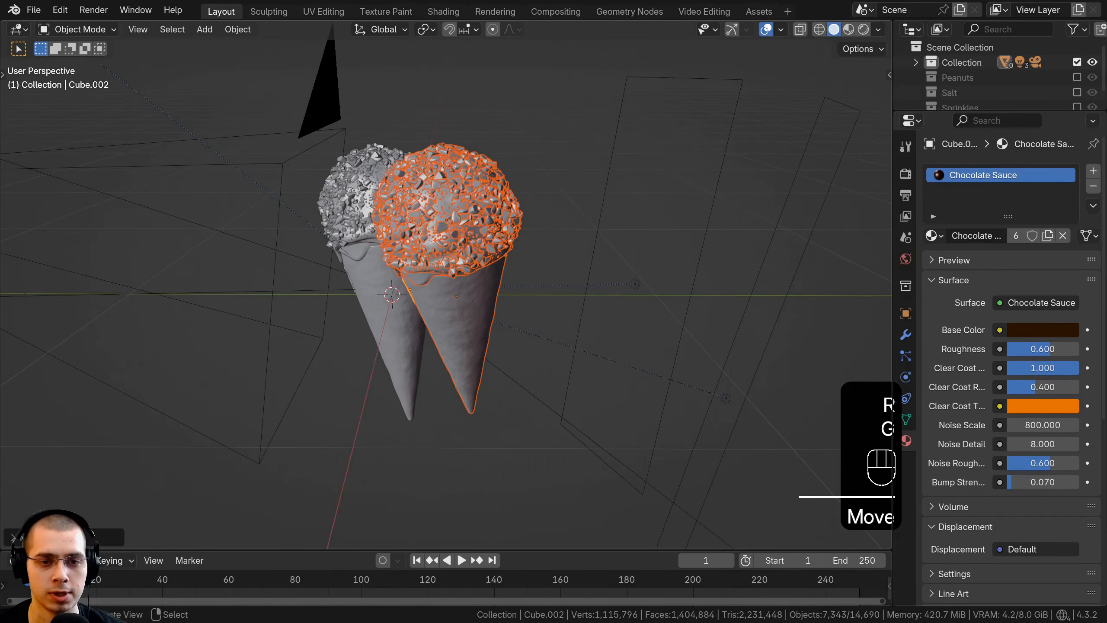
pyautogui.press('r')
pyautogui.click(571, 200)
pyautogui.press('g')
pyautogui.click(581, 197)
pyautogui.press('r')
pyautogui.click(594, 191)
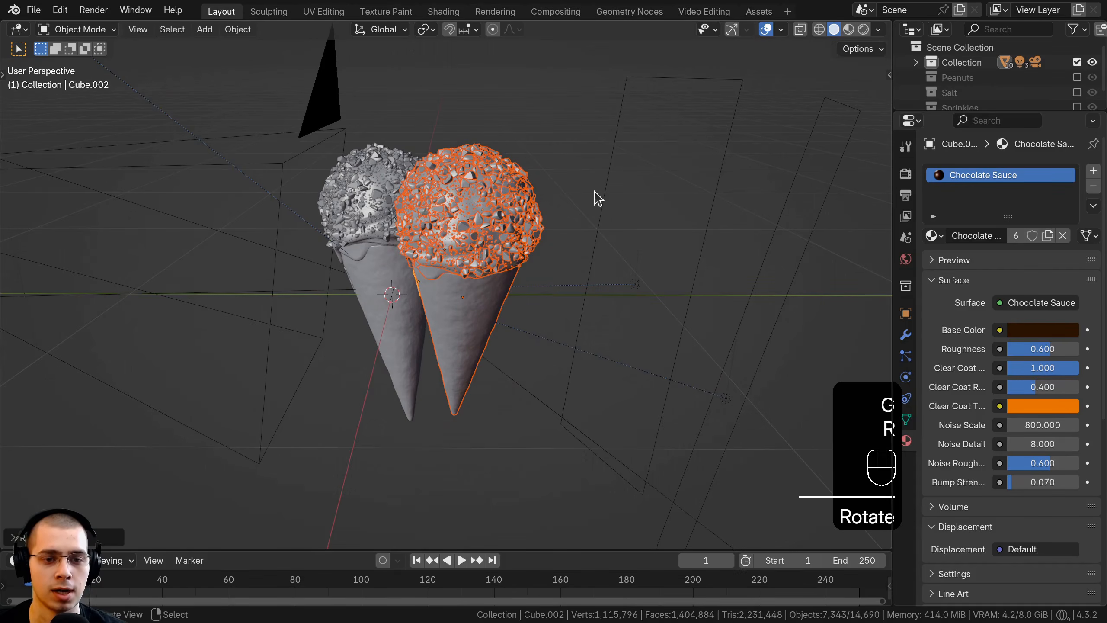
pyautogui.press('r')
pyautogui.rightClick(532, 196)
# Step: Reposition the duplicate drumstick relative to the original, working from the top view and an orbited view
pyautogui.press('KP_7')
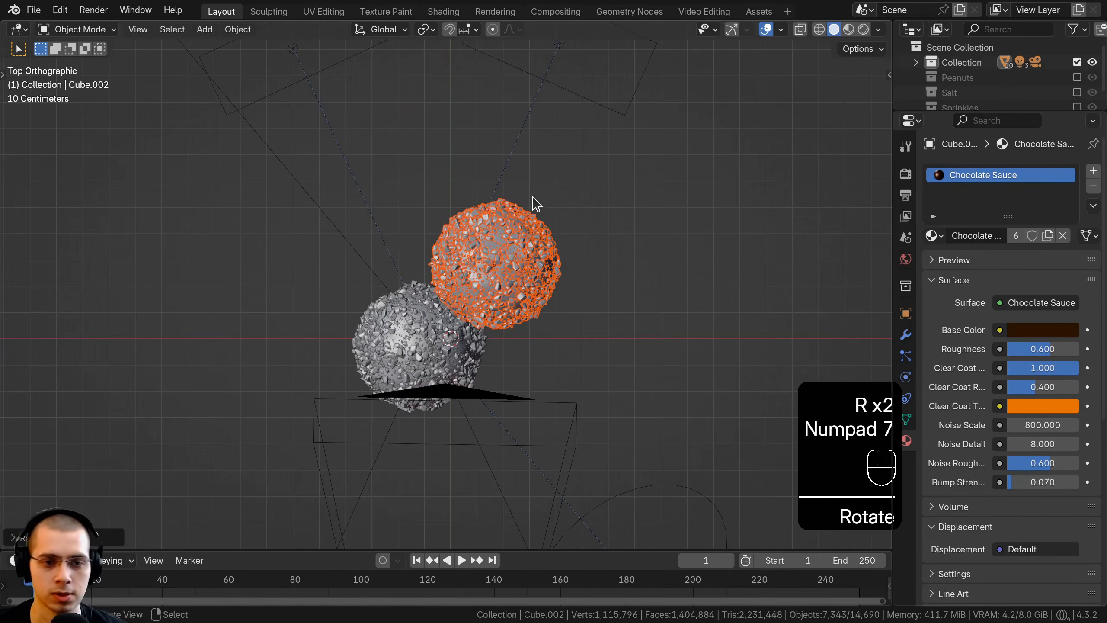
pyautogui.scroll(2, 534, 199)
pyautogui.press('g')
pyautogui.click(570, 179)
pyautogui.press('g')
pyautogui.click(567, 186)
pyautogui.moveTo(568, 186); pyautogui.dragTo(484, 109, button='middle')
pyautogui.press('g')
pyautogui.click(510, 120)
pyautogui.press('g')
pyautogui.click(480, 139)
# Step: Trackball-rotate the duplicate drumstick in the camera view and move it to fit beside the original
pyautogui.press('KP_0')
pyautogui.press('r')
pyautogui.press('r')
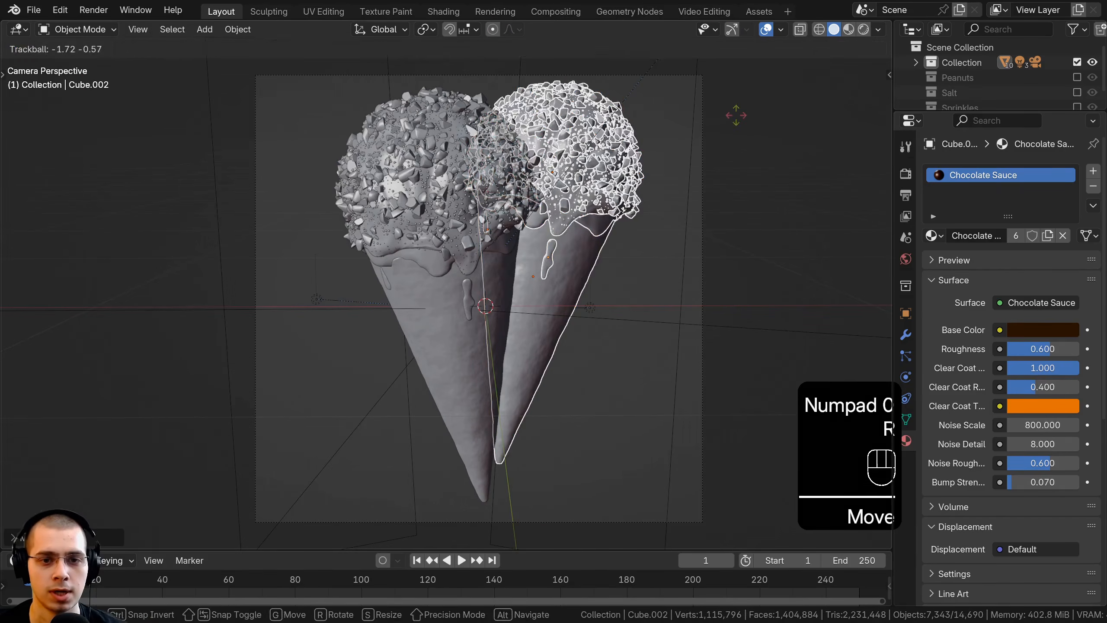
pyautogui.click(738, 115)
pyautogui.press('g')
pyautogui.click(741, 130)
# Step: Trackball-rotate the original drumstick by its cone and move it left, away from the duplicate
pyautogui.click(479, 363)
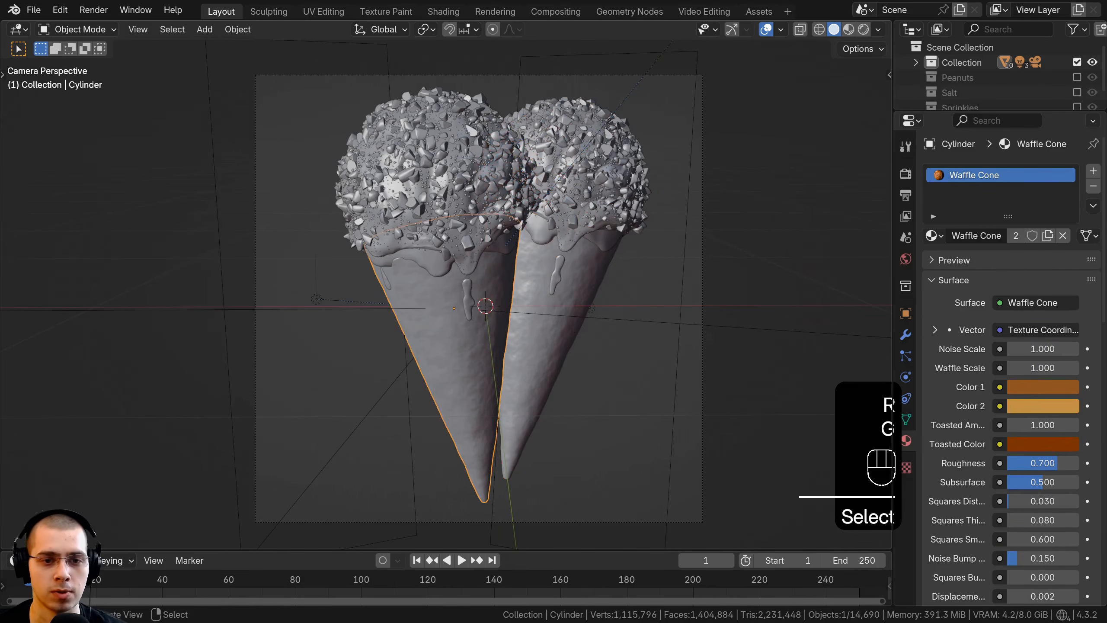
pyautogui.press('r')
pyautogui.press('r')
pyautogui.click(574, 312)
# Step: Spin the duplicate drumstick around its cone's local Z axis to show a different side
pyautogui.click(597, 305)
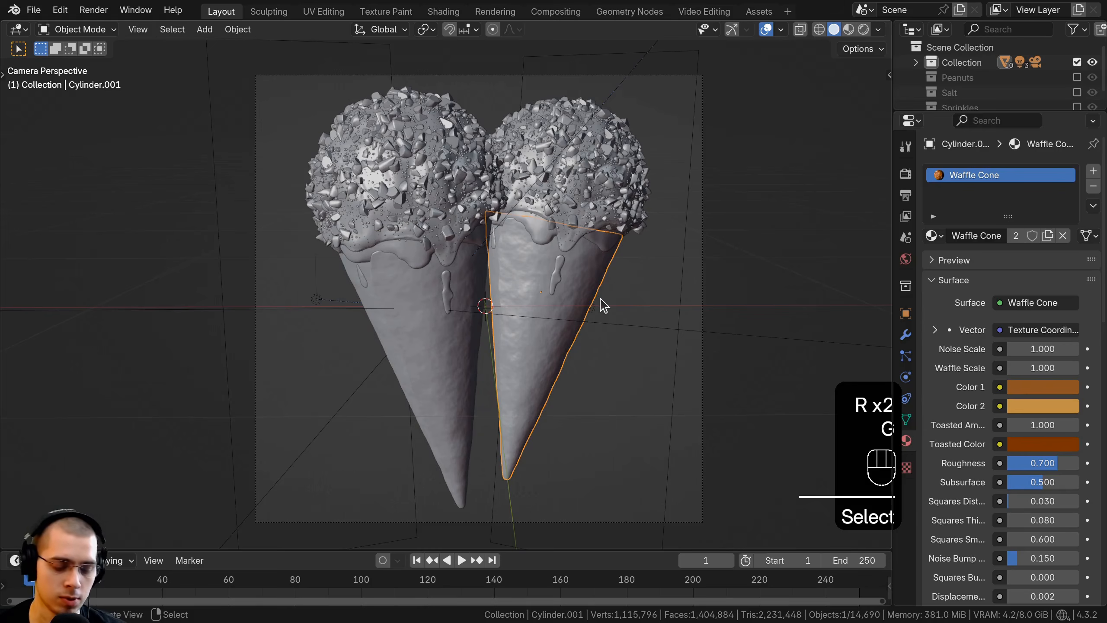
pyautogui.press('r')
pyautogui.press('x')
pyautogui.press('z')
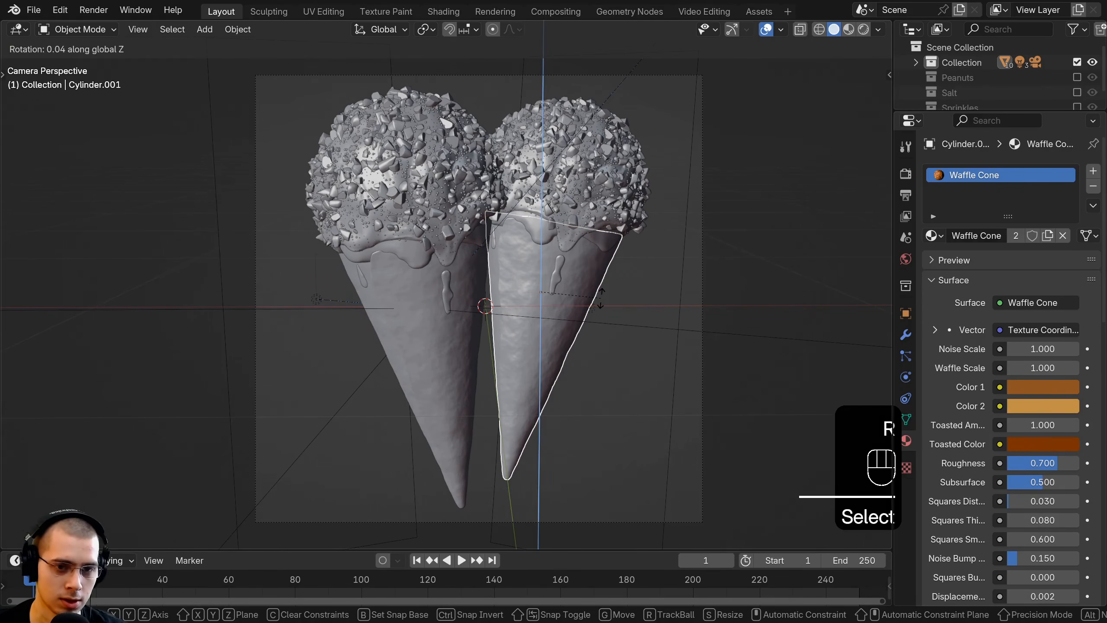
pyautogui.press('z')
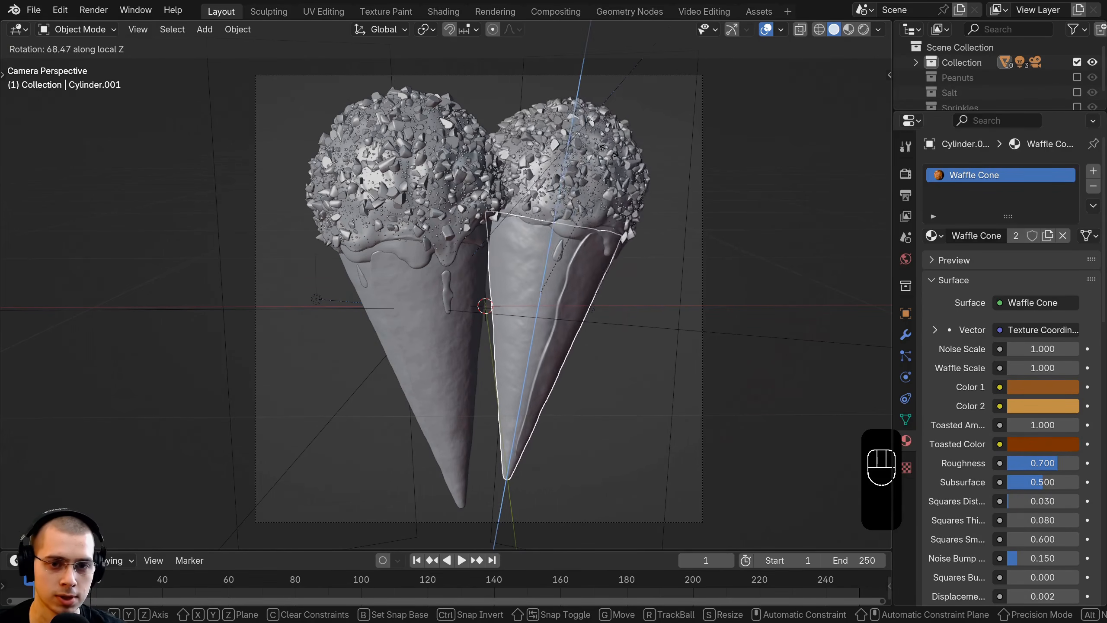
pyautogui.click(594, 155)
# Step: Fine-tune the duplicate drumstick's rotation and position beside the original in the camera frame
pyautogui.press('r')
pyautogui.click(588, 164)
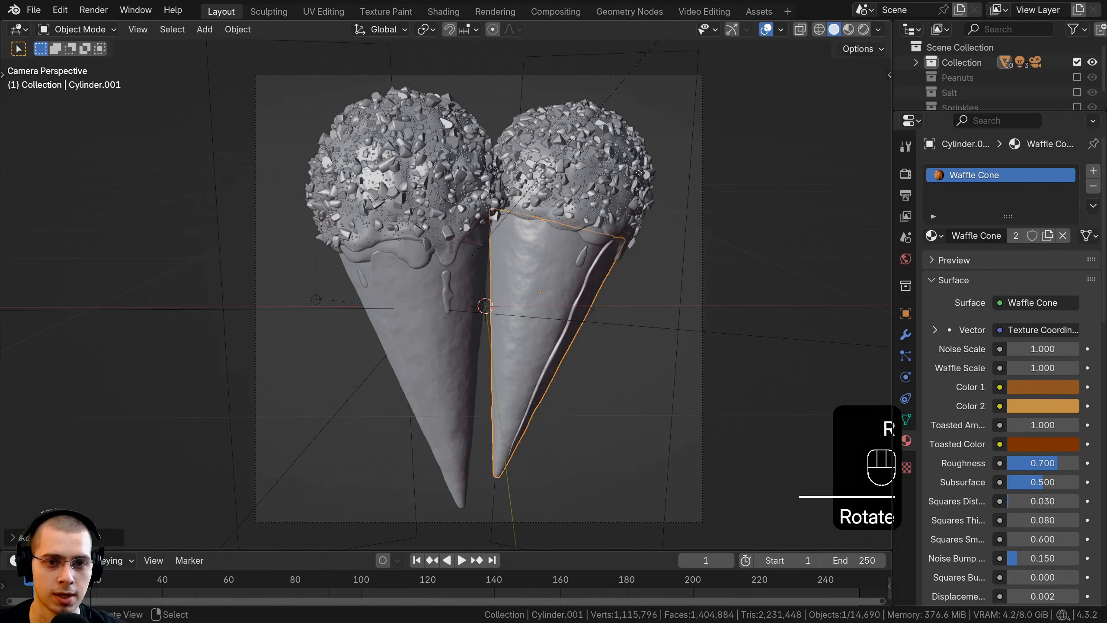
pyautogui.press('g')
pyautogui.click(582, 172)
pyautogui.press('r')
pyautogui.click(573, 181)
pyautogui.press('g')
pyautogui.click(566, 190)
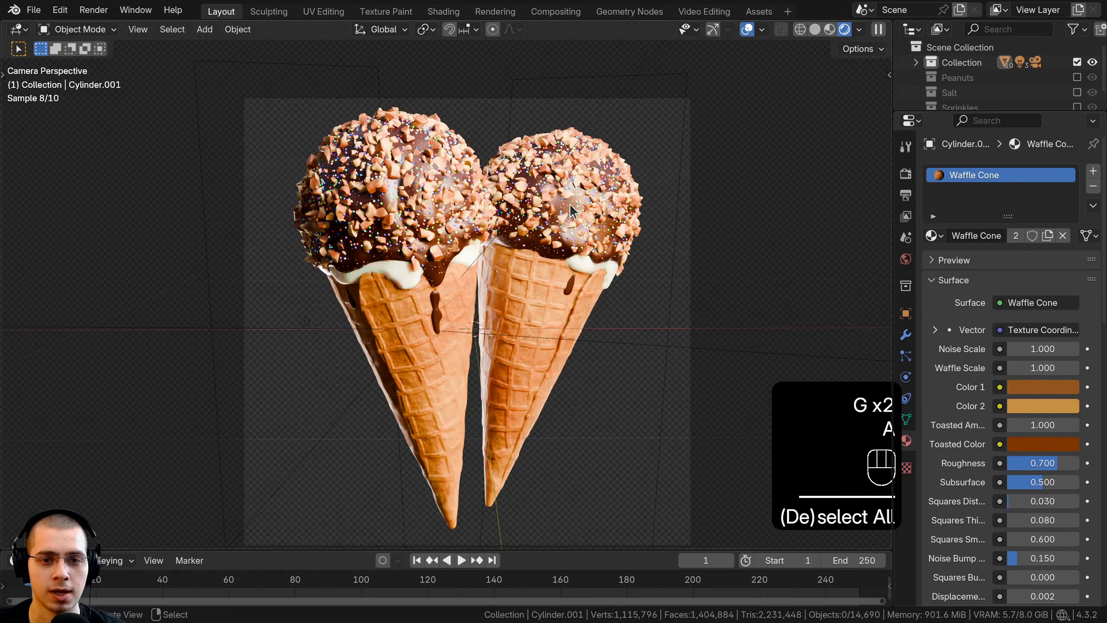
# Step: Preview the scene rendered, disable the Sprinkles modifier for viewport and render on the duplicate's chocolate coating, and deselect everything
pyautogui.keyDown('shift'); pyautogui.moveTo(570, 205); pyautogui.dragTo(535, 225, button='middle'); pyautogui.keyUp('shift')
pyautogui.scroll(2, 550, 243)
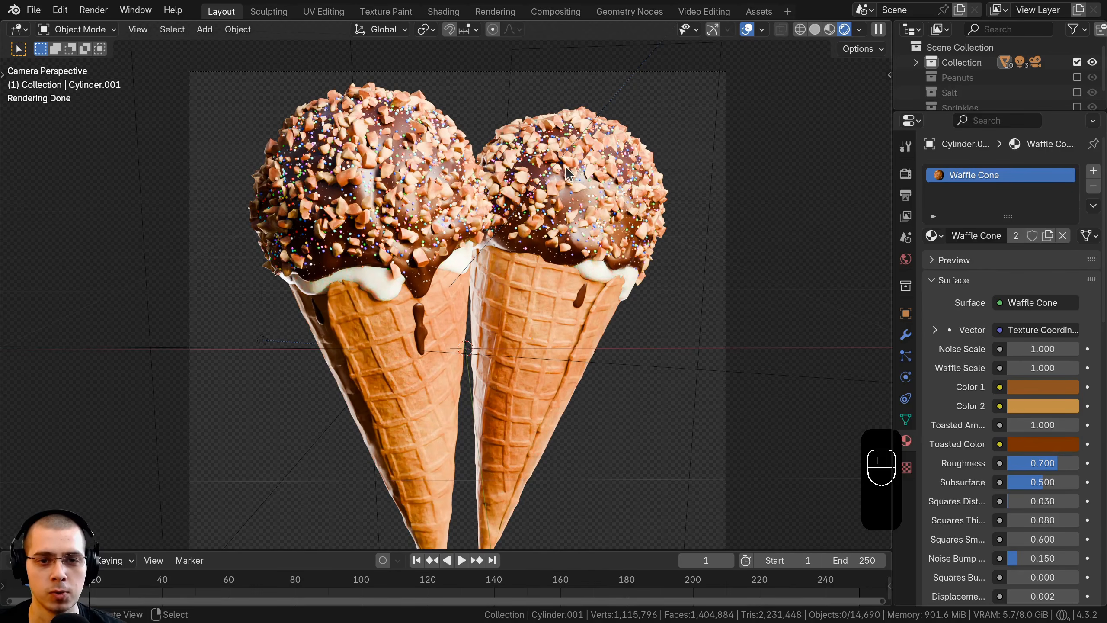
pyautogui.click(569, 173)
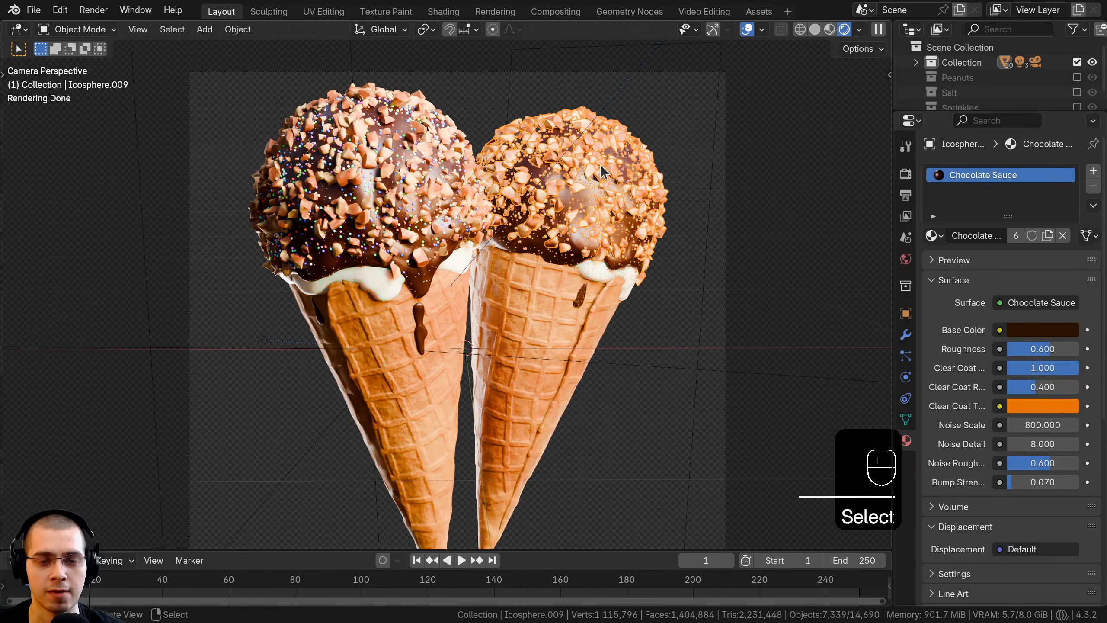
pyautogui.click(906, 335)
pyautogui.moveTo(893, 331); pyautogui.dragTo(751, 331)
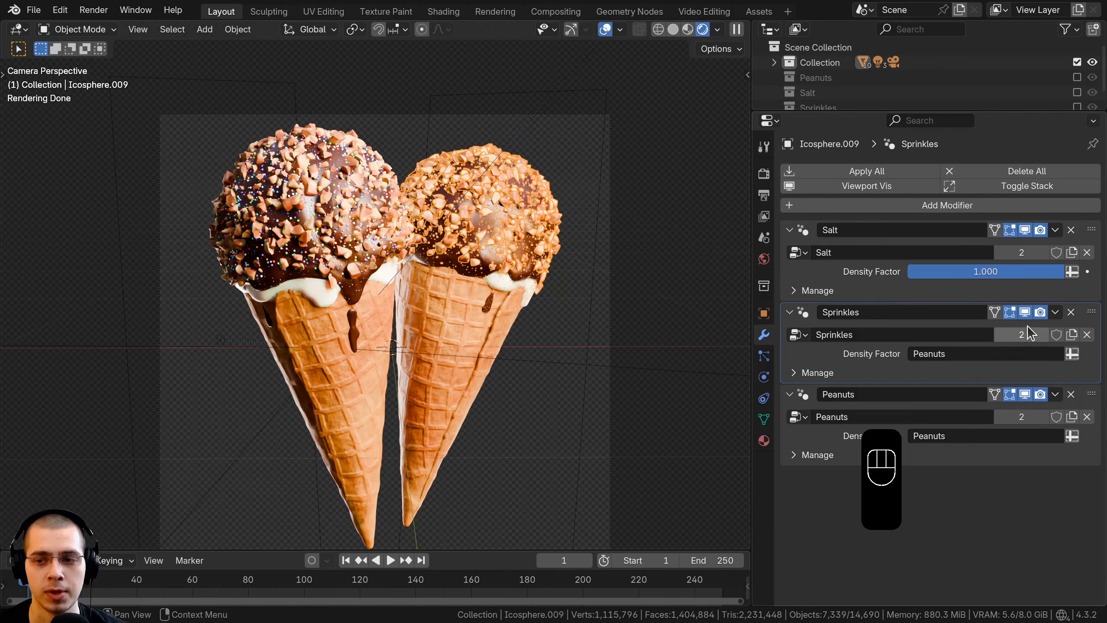
pyautogui.click(1025, 312)
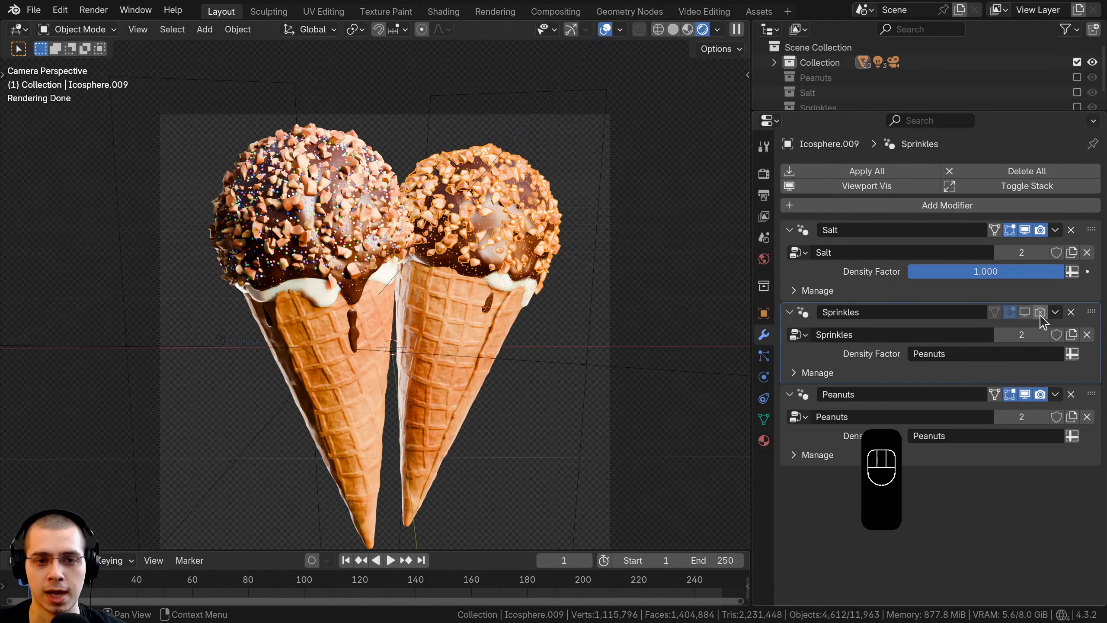
pyautogui.hotkey('alt', 'a')
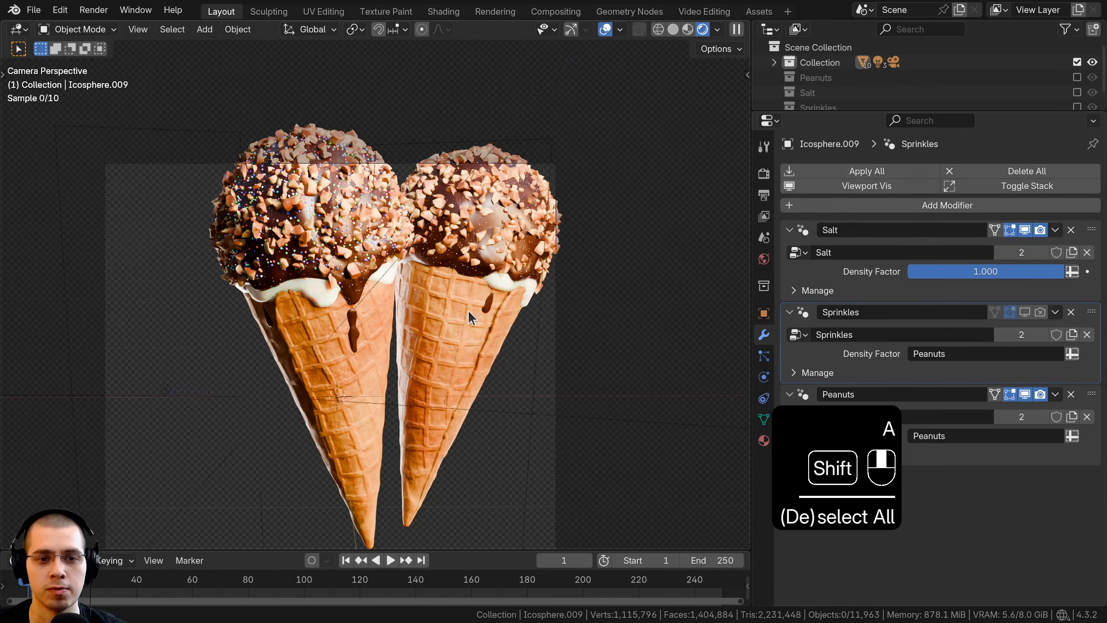
# Step: Examine the toppings, cream edges and cones of both drumsticks up close in the rendered camera view
pyautogui.scroll(4, 468, 309)
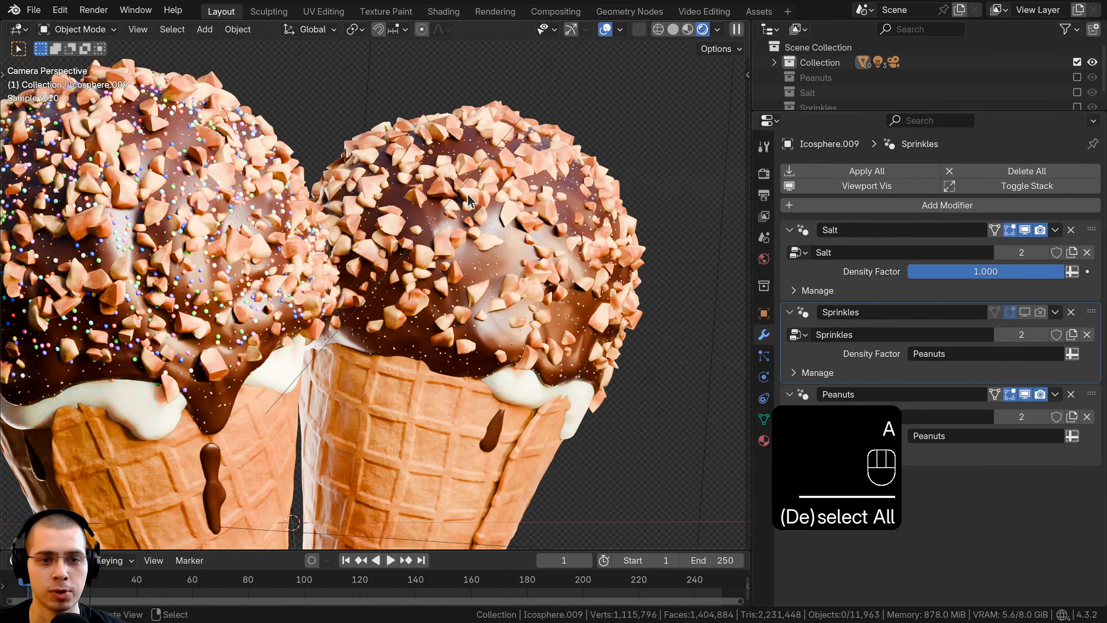
pyautogui.scroll(-5, 544, 297)
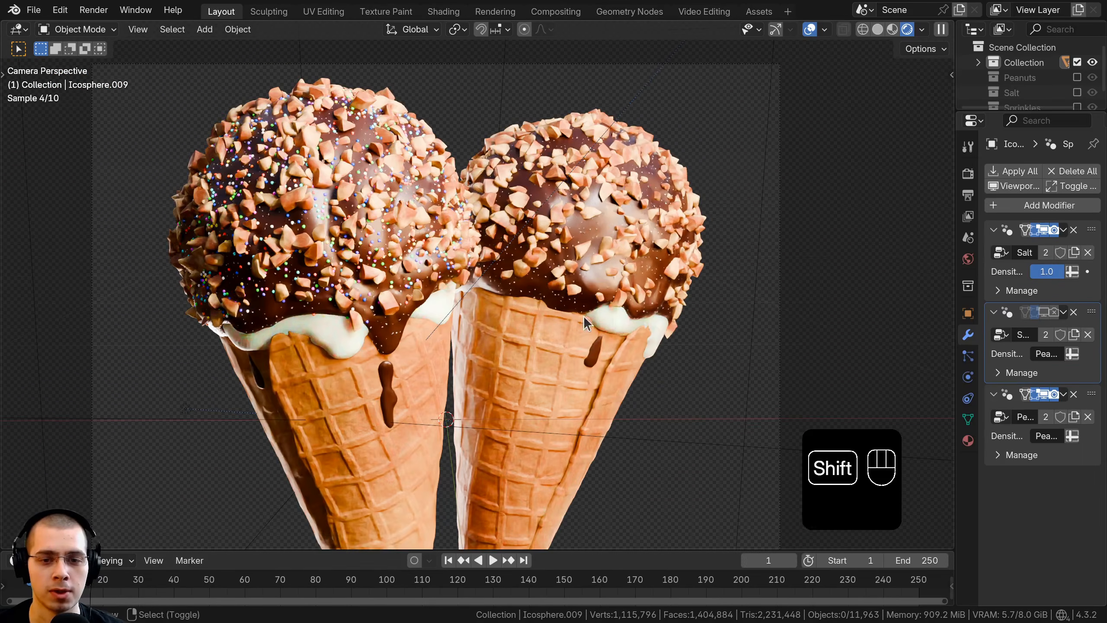
pyautogui.scroll(2, 586, 313)
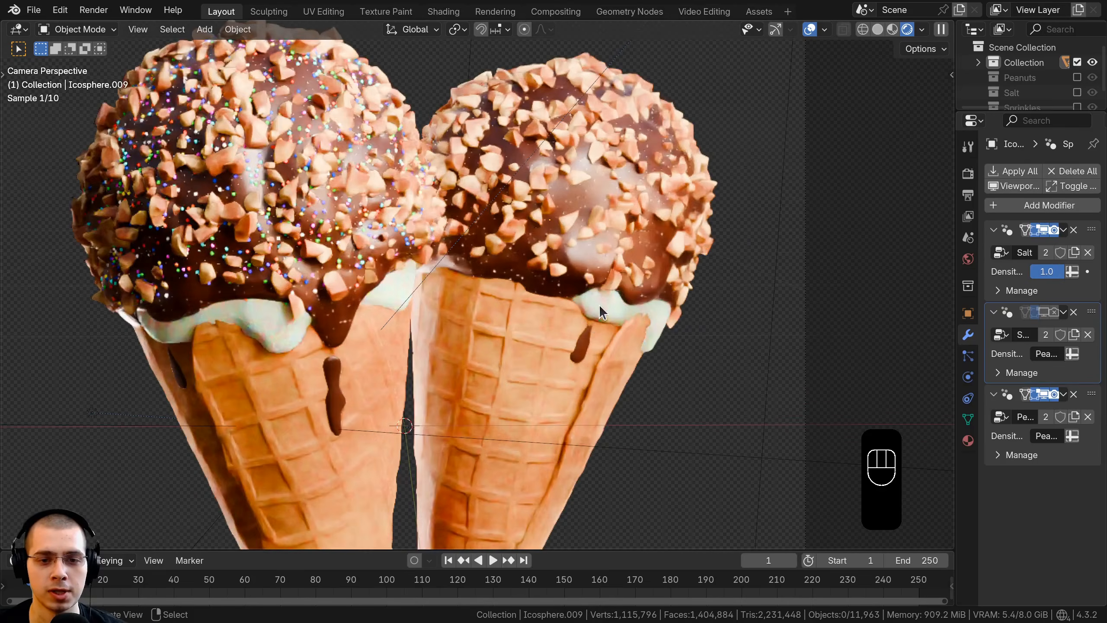
pyautogui.click(607, 303)
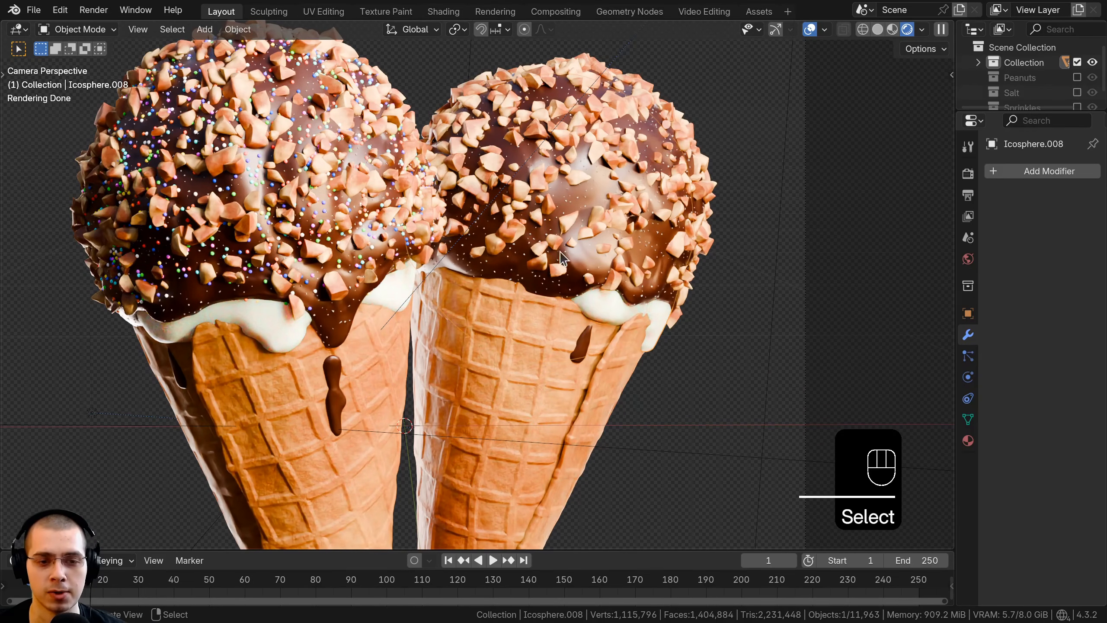
pyautogui.press('g')
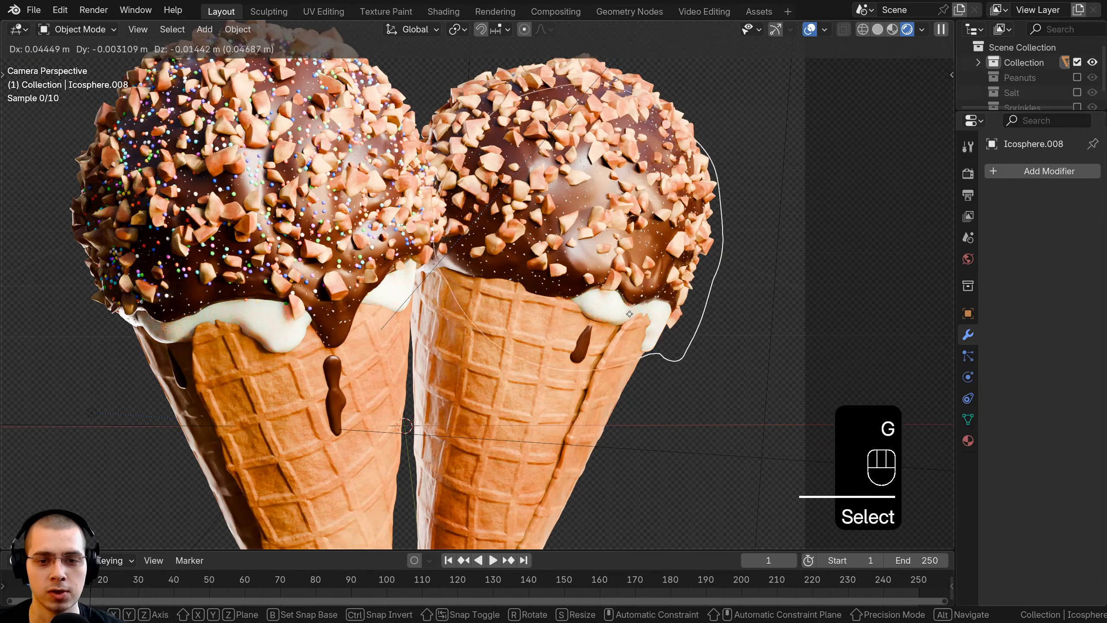
pyautogui.rightClick(605, 298)
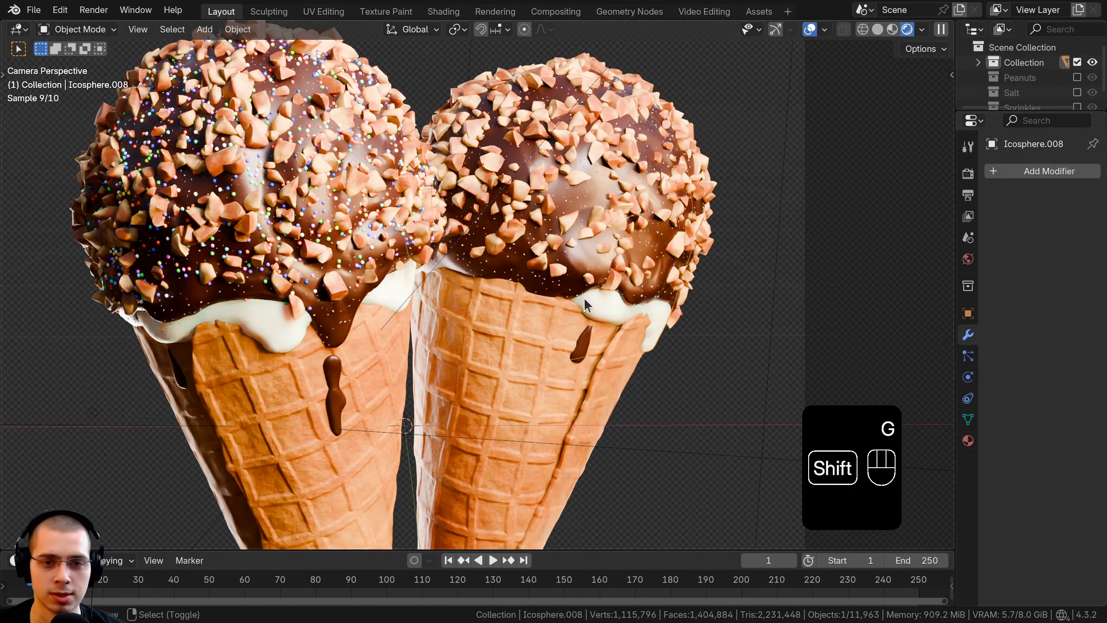
pyautogui.keyDown('shift'); pyautogui.moveTo(584, 298); pyautogui.dragTo(572, 326, button='middle'); pyautogui.keyUp('shift')
pyautogui.scroll(1, 572, 326)
pyautogui.click(534, 161)
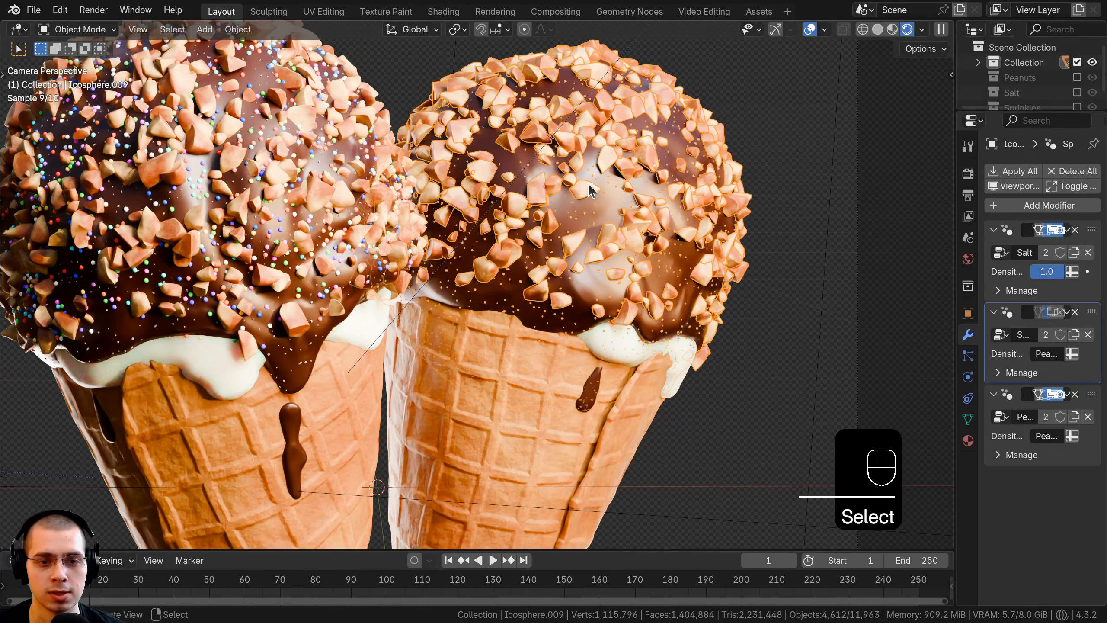
pyautogui.scroll(-2, 624, 167)
pyautogui.keyDown('shift'); pyautogui.moveTo(584, 205); pyautogui.dragTo(667, 170, button='middle'); pyautogui.keyUp('shift')
pyautogui.press('a')
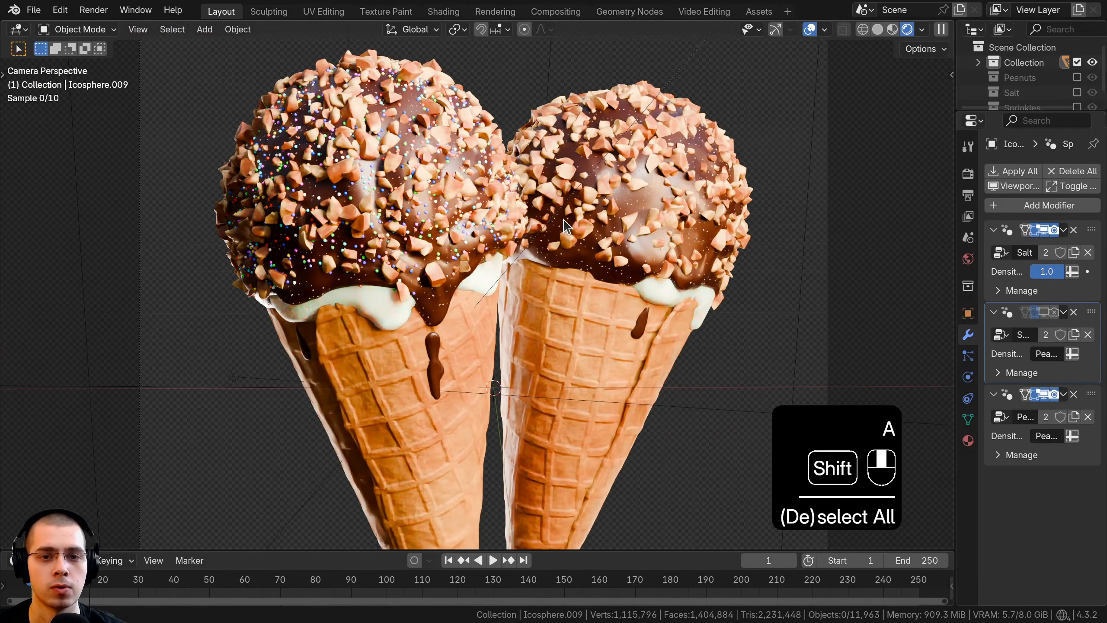
pyautogui.scroll(-1, 546, 247)
pyautogui.keyDown('shift'); pyautogui.moveTo(547, 246); pyautogui.dragTo(548, 231, button='middle'); pyautogui.keyUp('shift')
pyautogui.scroll(-1, 549, 230)
pyautogui.click(453, 360)
pyautogui.press('g')
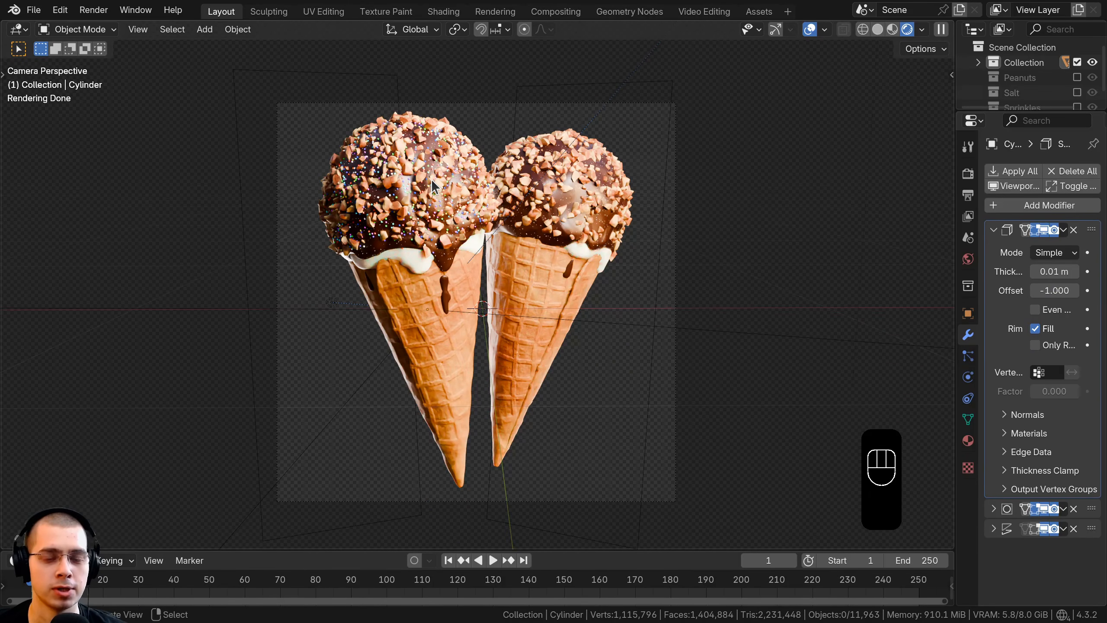
# Step: Switch the viewport to solid shading and add a sphere-shaped empty at the 3D cursor
pyautogui.press('z')
pyautogui.hotkey('shift', 'a')
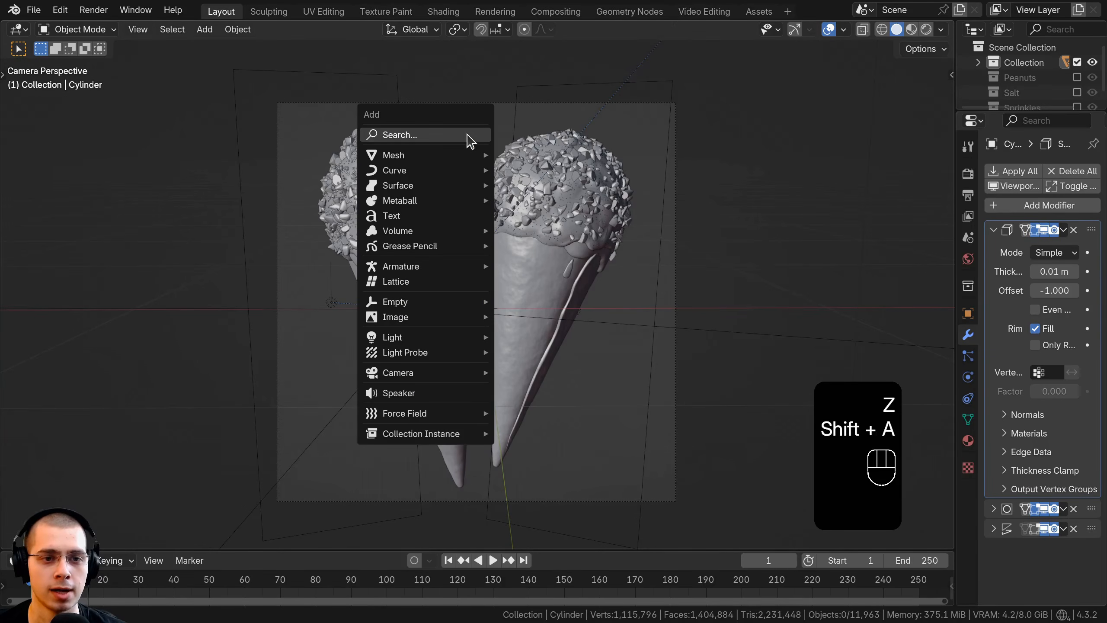
pyautogui.moveTo(399, 303)
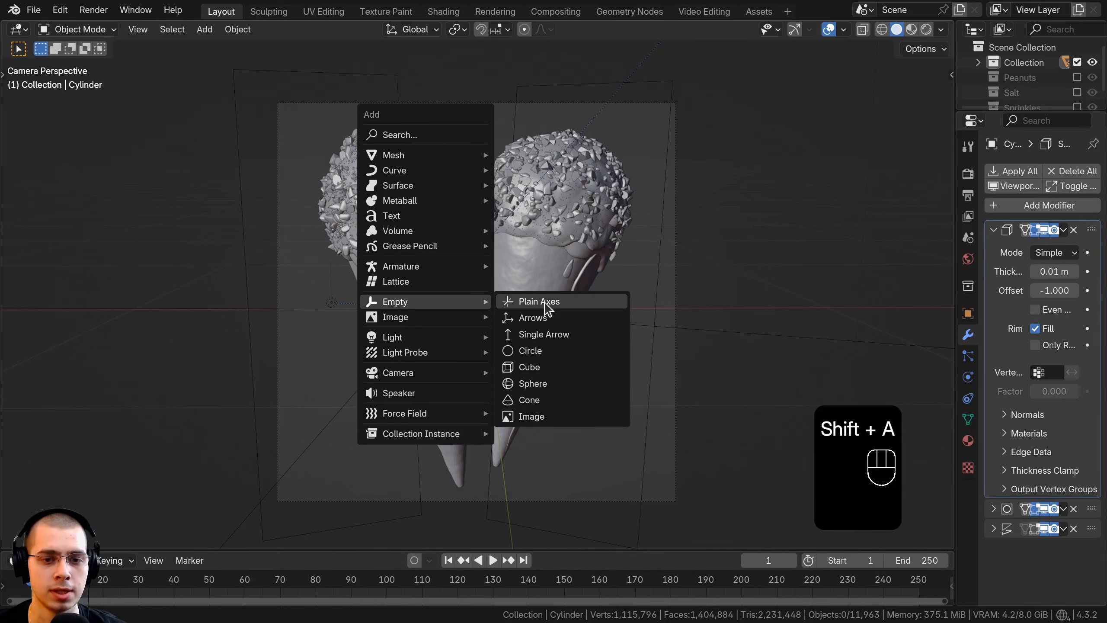
pyautogui.click(546, 384)
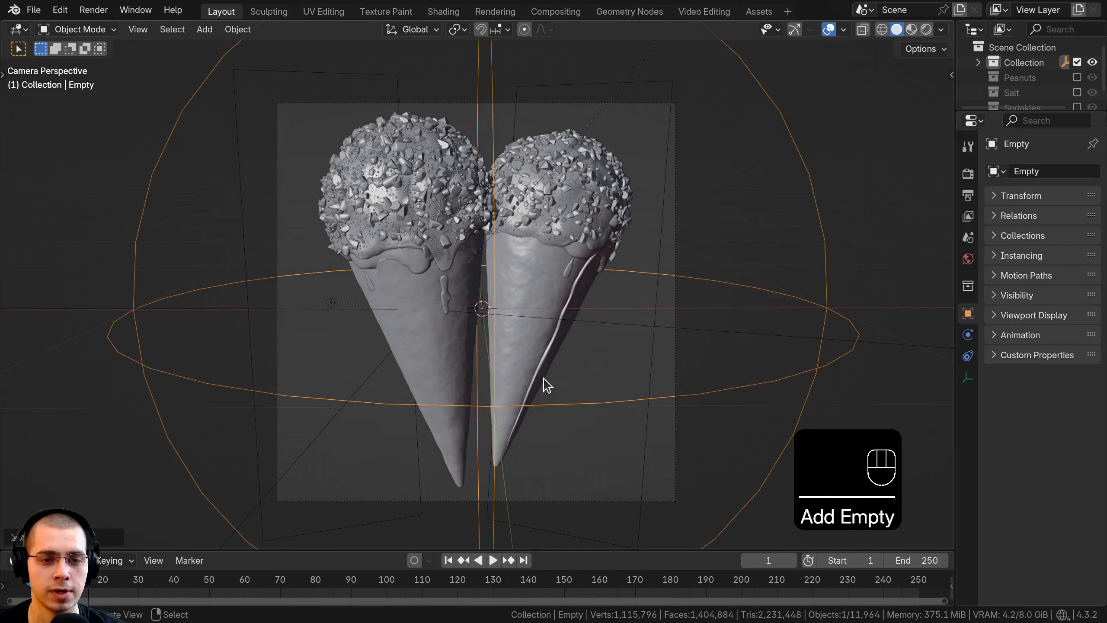
pyautogui.press('g')
pyautogui.rightClick(527, 202)
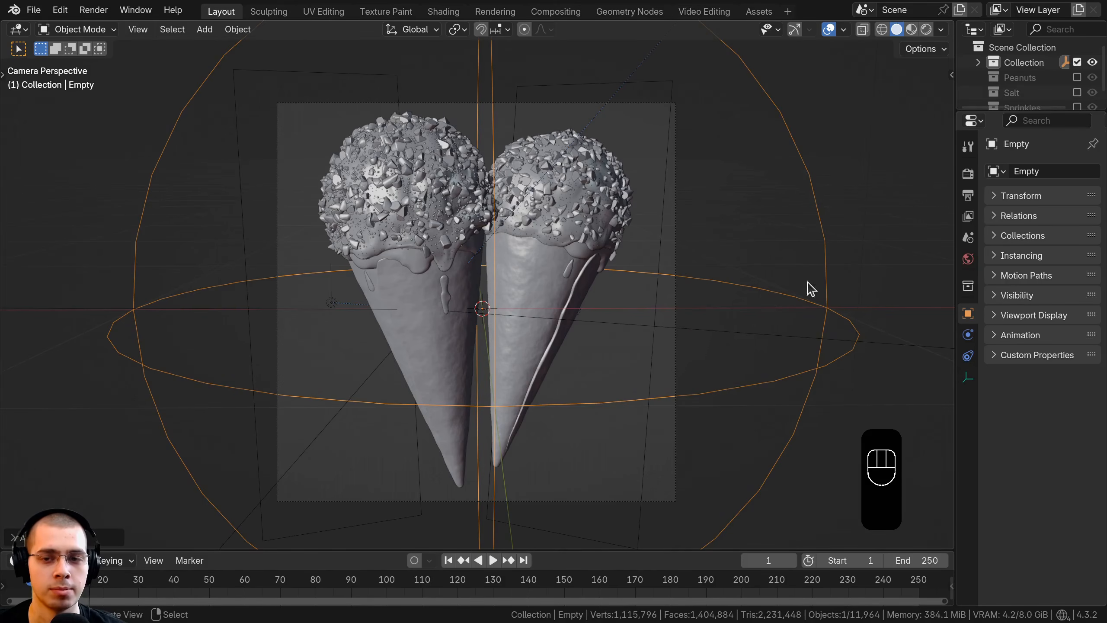
# Step: Scale the sphere empty down until it is tiny compared with the drumsticks
pyautogui.press('s')
pyautogui.click(434, 289)
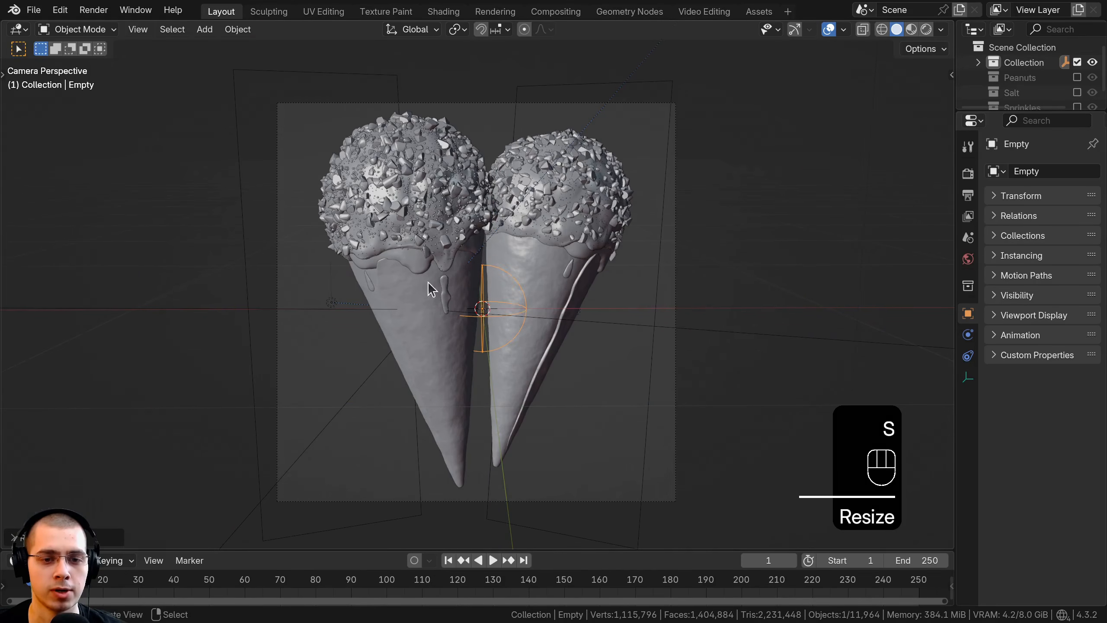
pyautogui.scroll(2, 610, 320)
pyautogui.scroll(1, 628, 305)
pyautogui.press('s')
pyautogui.click(715, 303)
pyautogui.scroll(-1, 717, 303)
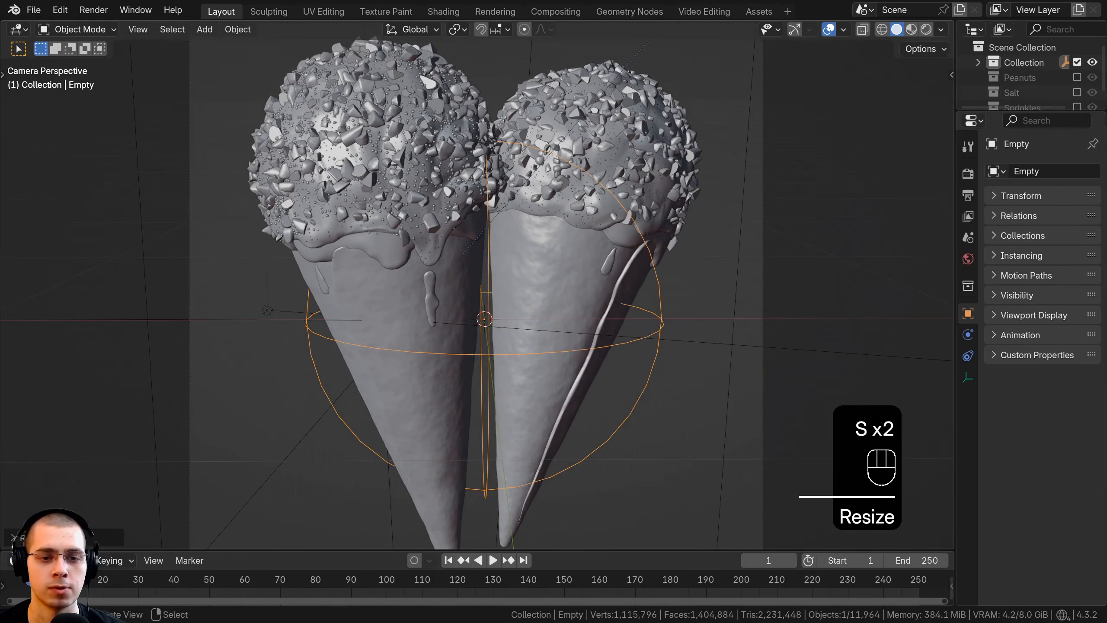
pyautogui.press('s')
pyautogui.click(494, 326)
# Step: Move the empty up to the original drumstick's scoop and bring it close to the coating in depth
pyautogui.press('g')
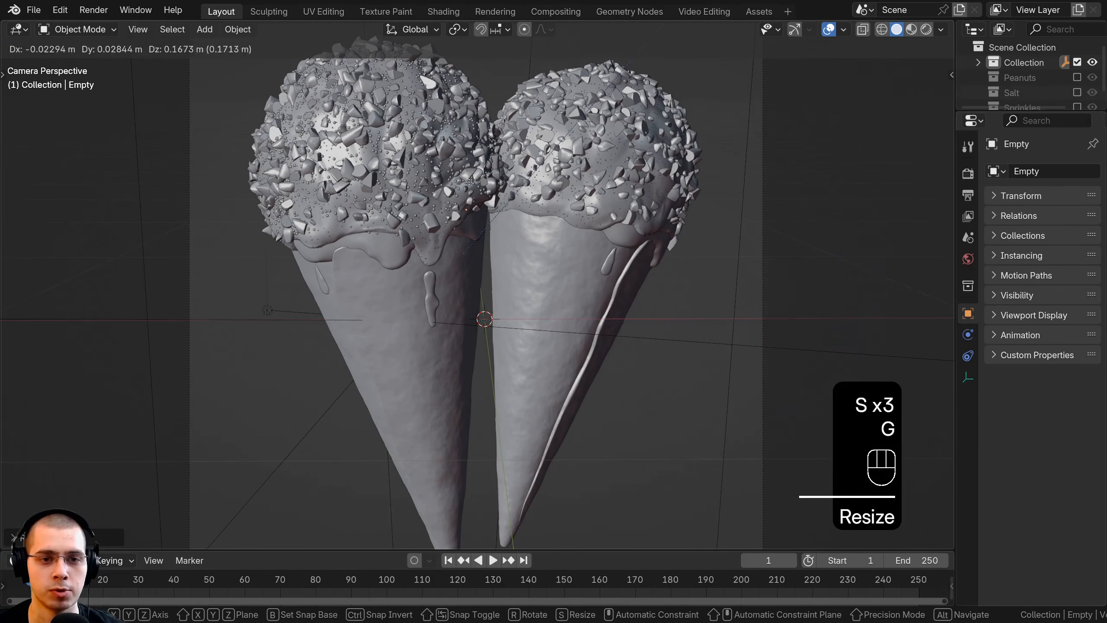
pyautogui.click(477, 157)
pyautogui.moveTo(478, 157); pyautogui.dragTo(453, 175, button='middle')
pyautogui.keyDown('shift'); pyautogui.moveTo(454, 174); pyautogui.dragTo(427, 201, button='middle'); pyautogui.keyUp('shift')
pyautogui.moveTo(349, 201); pyautogui.dragTo(515, 262, button='middle')
pyautogui.scroll(3, 492, 244)
pyautogui.scroll(3, 514, 262)
pyautogui.moveTo(741, 484); pyautogui.dragTo(460, 247, button='middle')
pyautogui.keyDown('shift'); pyautogui.moveTo(306, 174); pyautogui.dragTo(501, 274, button='middle'); pyautogui.keyUp('shift')
pyautogui.press('g')
pyautogui.click(474, 271)
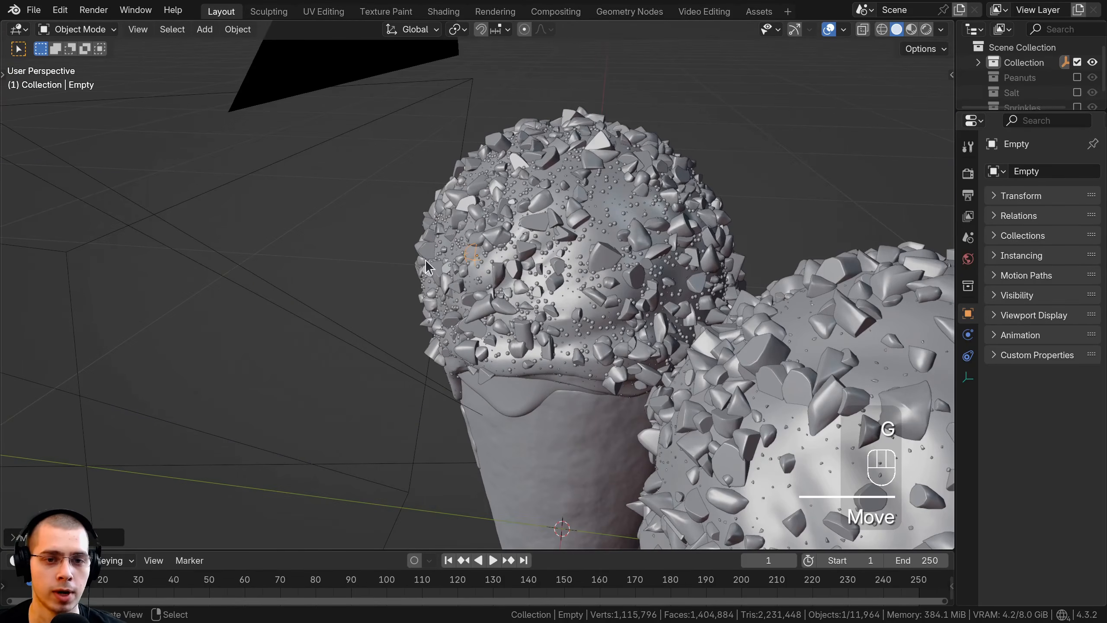
# Step: Resize the empty and fine-tune its position against the front surface of the original drumstick's chocolate coating
pyautogui.scroll(3, 488, 245)
pyautogui.press('s')
pyautogui.click(501, 231)
pyautogui.moveTo(499, 231); pyautogui.dragTo(532, 205, button='middle')
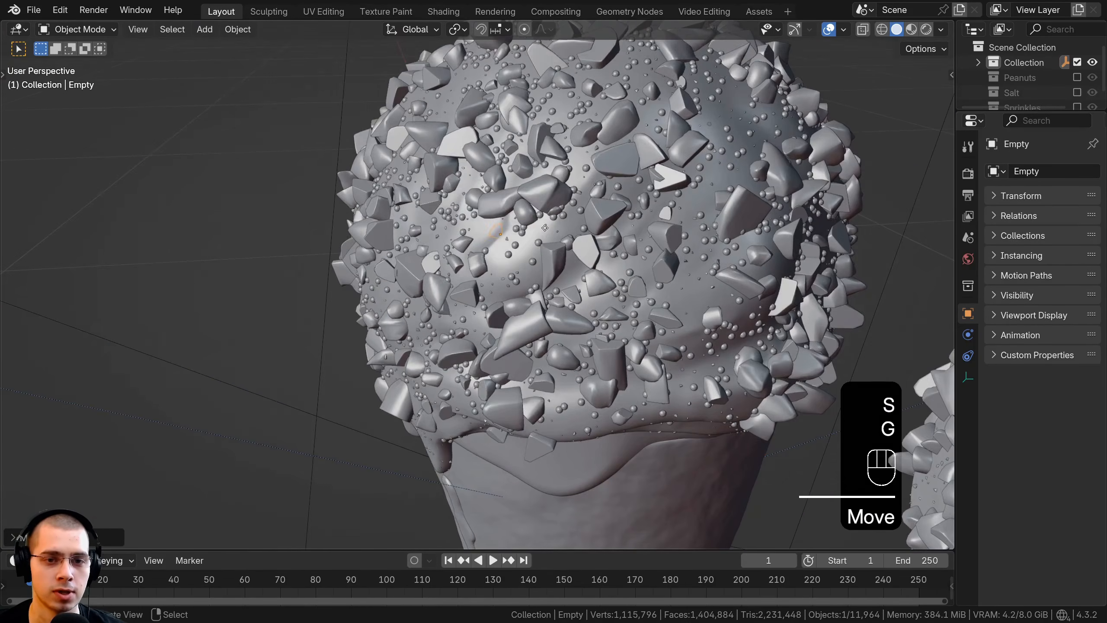
pyautogui.press('g')
pyautogui.press('g')
pyautogui.press('g')
pyautogui.click(540, 155)
# Step: Enable Depth of Field on the camera and set the sphere empty as its focus object
pyautogui.press('KP_0')
pyautogui.click(540, 146)
pyautogui.keyDown('shift'); pyautogui.moveTo(541, 279); pyautogui.dragTo(521, 151, button='middle'); pyautogui.keyUp('shift')
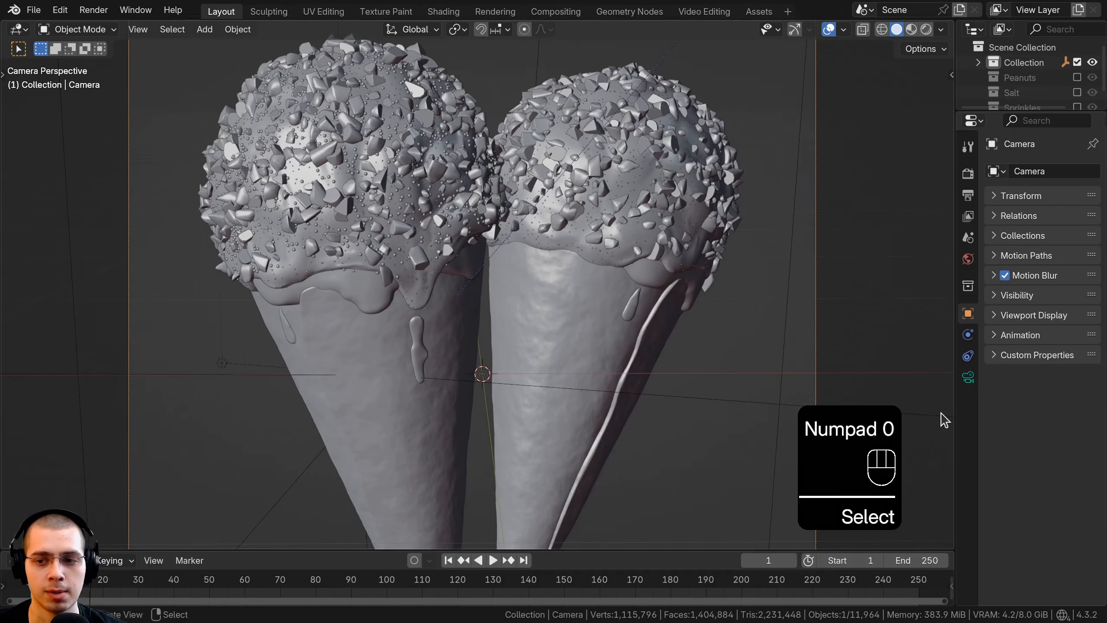
pyautogui.click(966, 382)
pyautogui.moveTo(955, 381); pyautogui.dragTo(838, 388)
pyautogui.keyDown('shift'); pyautogui.moveTo(581, 413); pyautogui.dragTo(594, 387, button='middle'); pyautogui.keyUp('shift')
pyautogui.scroll(-2, 928, 334)
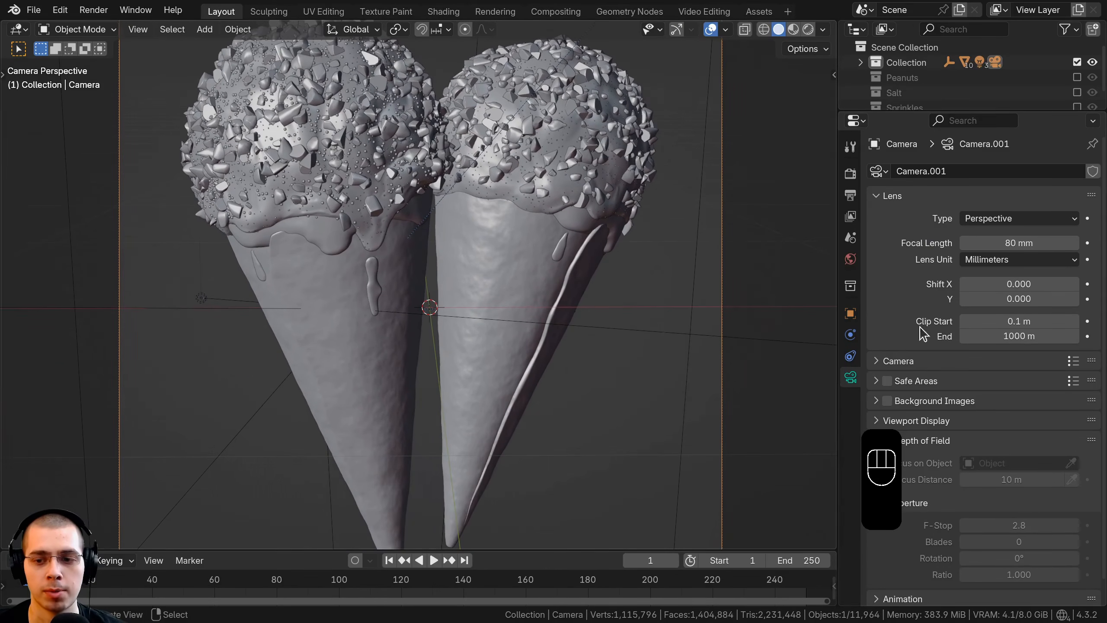
pyautogui.click(886, 417)
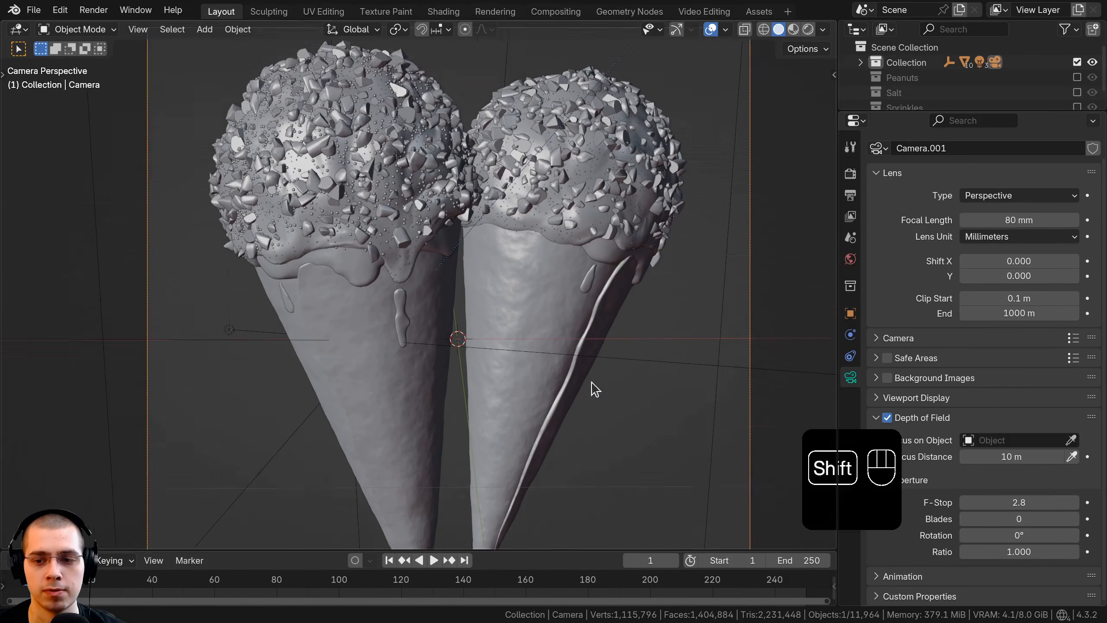
pyautogui.scroll(3, 593, 388)
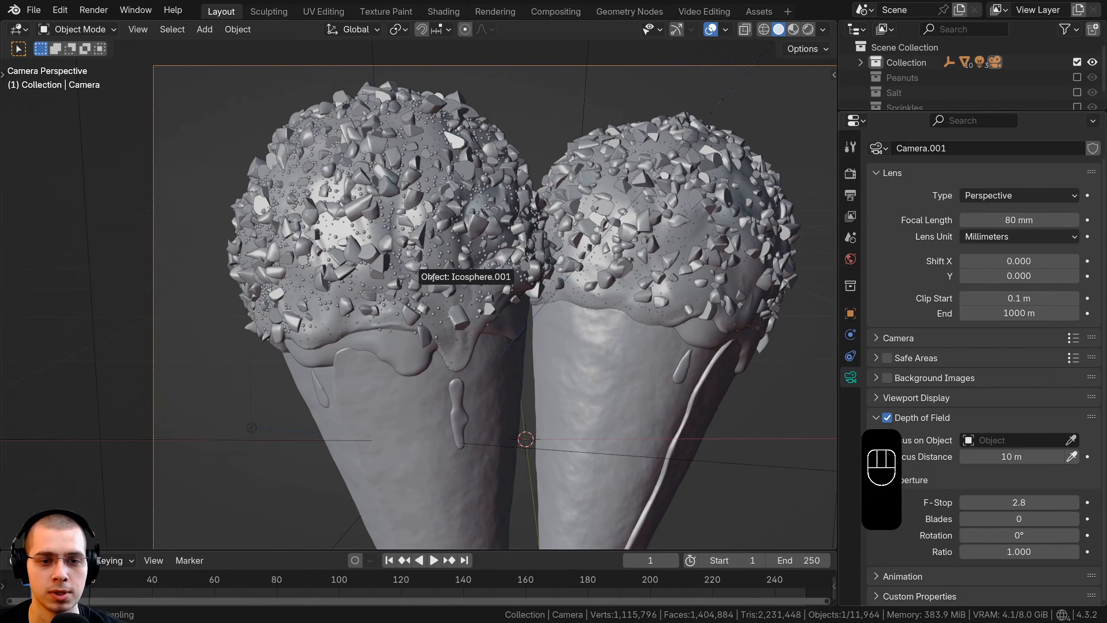
pyautogui.click(454, 219)
# Step: Switch to rendered shading and limit the render region to the camera frame
pyautogui.press('z')
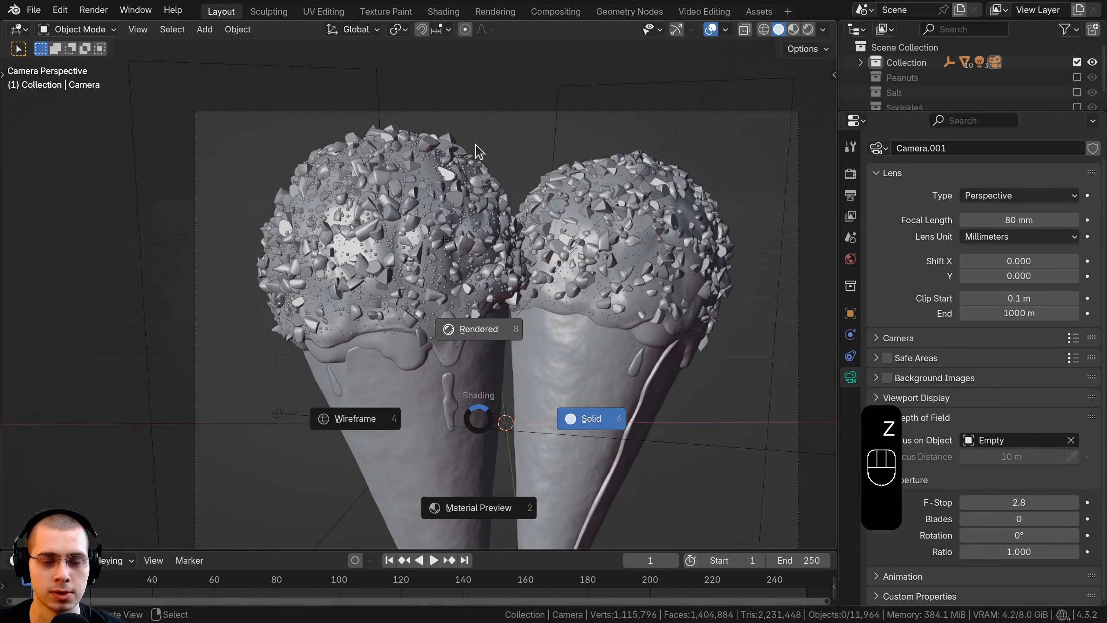
pyautogui.click(479, 326)
pyautogui.keyDown('shift'); pyautogui.moveTo(520, 400); pyautogui.dragTo(476, 294, button='middle'); pyautogui.keyUp('shift')
pyautogui.scroll(-1, 487, 314)
pyautogui.scroll(-1, 476, 295)
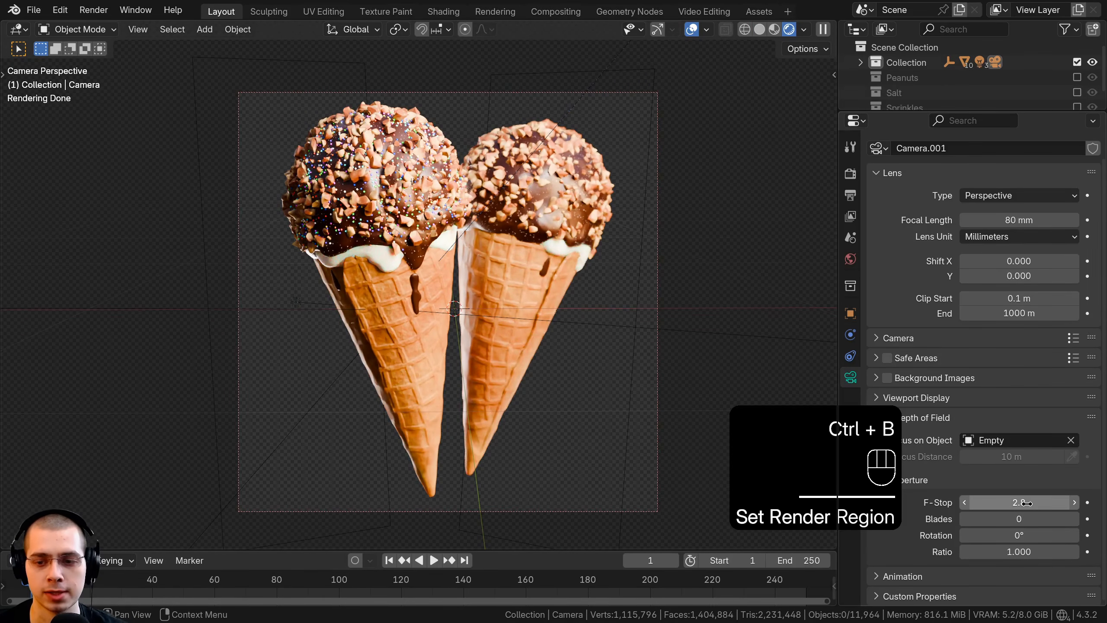
# Step: Test a strong camera blur with an F-Stop of 0.1, set the F-Stop to 3.0 and check both drumsticks' sharpness
pyautogui.moveTo(1031, 499); pyautogui.dragTo(1019, 503)
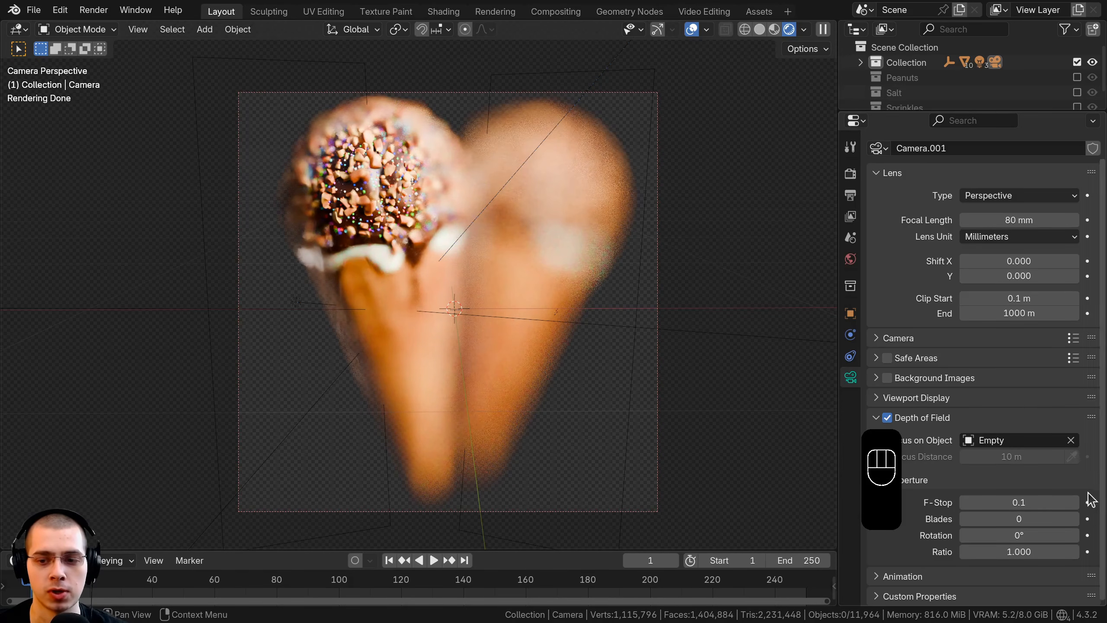
pyautogui.click(1075, 503)
pyautogui.click(1075, 503)
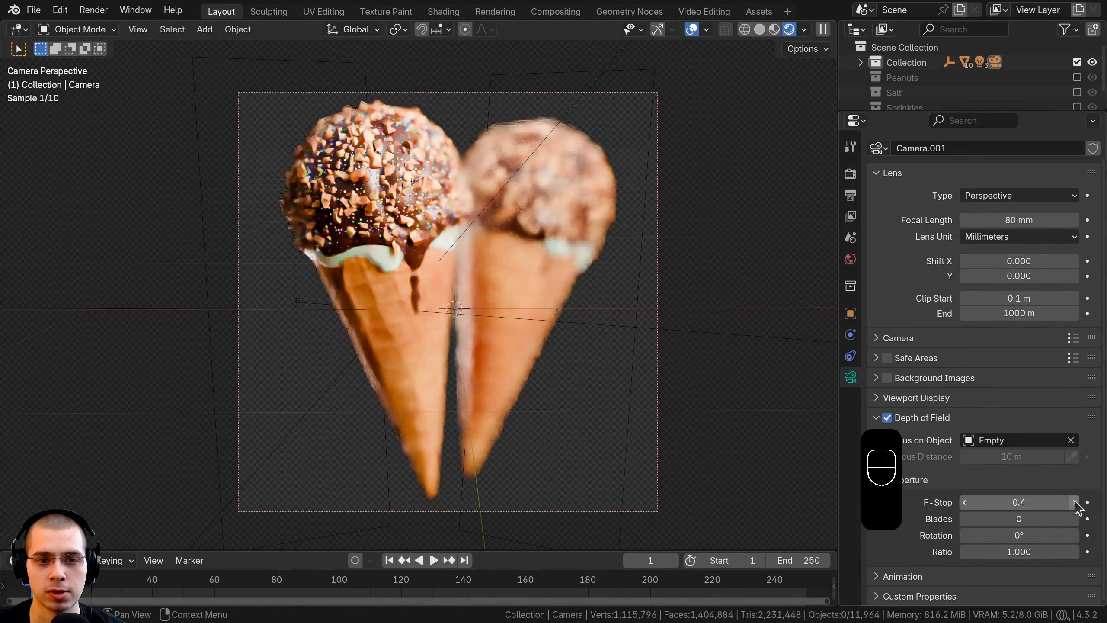
pyautogui.click(1074, 503)
pyautogui.click(1075, 503)
pyautogui.click(1075, 503)
pyautogui.click(1075, 503)
pyautogui.click(1075, 502)
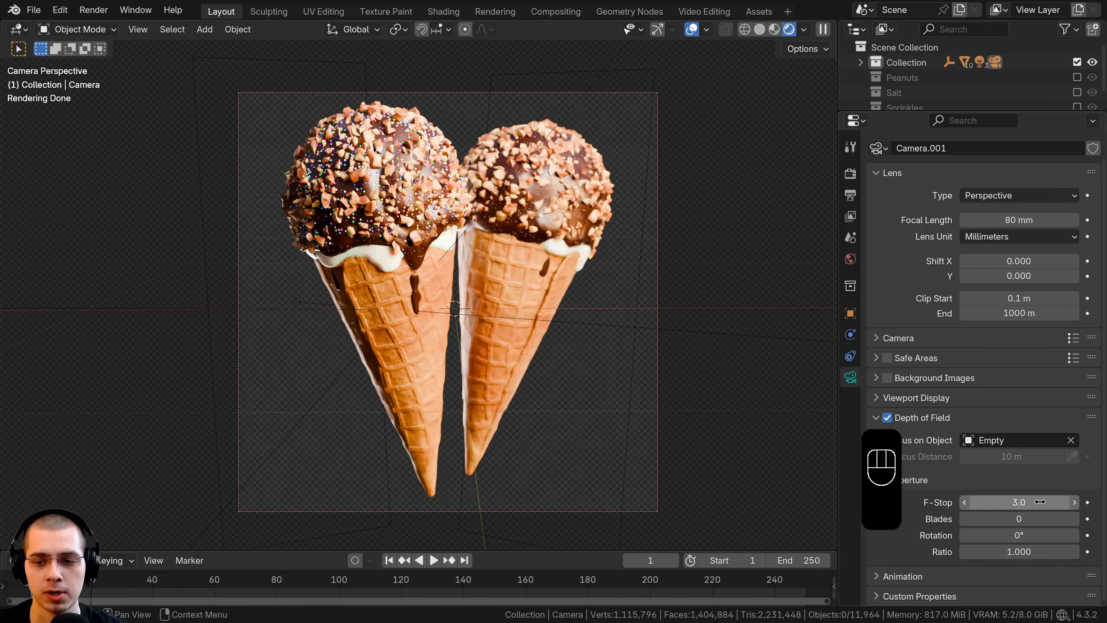
pyautogui.scroll(5, 406, 265)
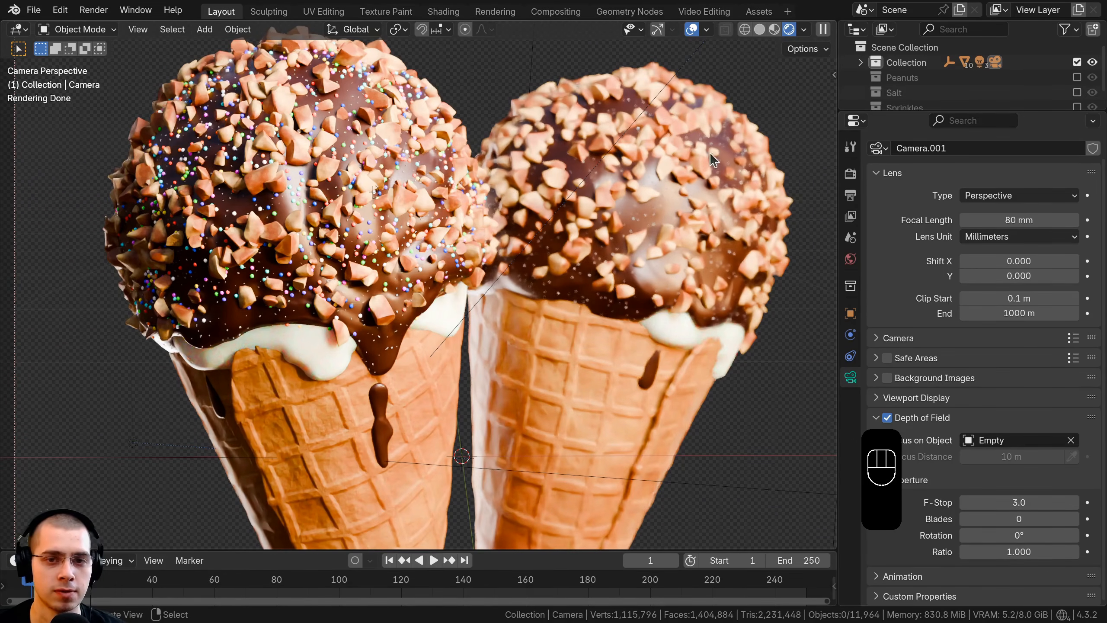
pyautogui.scroll(-4, 641, 183)
pyautogui.scroll(1, 602, 261)
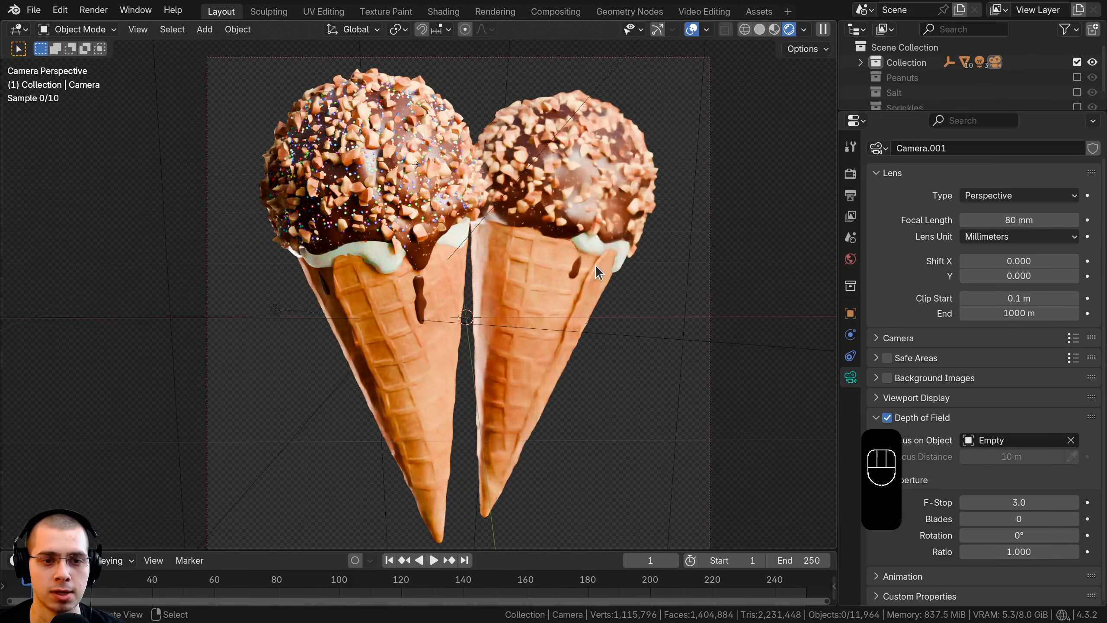
# Step: Set the Cycles final render samples to 200 and enable render denoising with OptiX
pyautogui.click(849, 195)
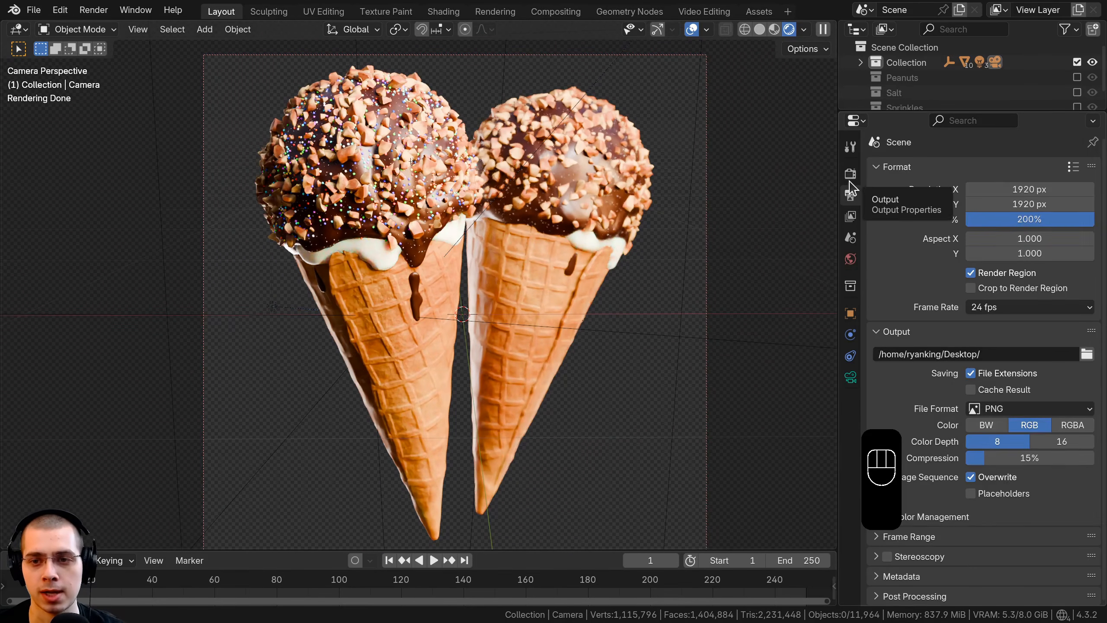
pyautogui.click(849, 176)
pyautogui.moveTo(839, 187); pyautogui.dragTo(829, 188)
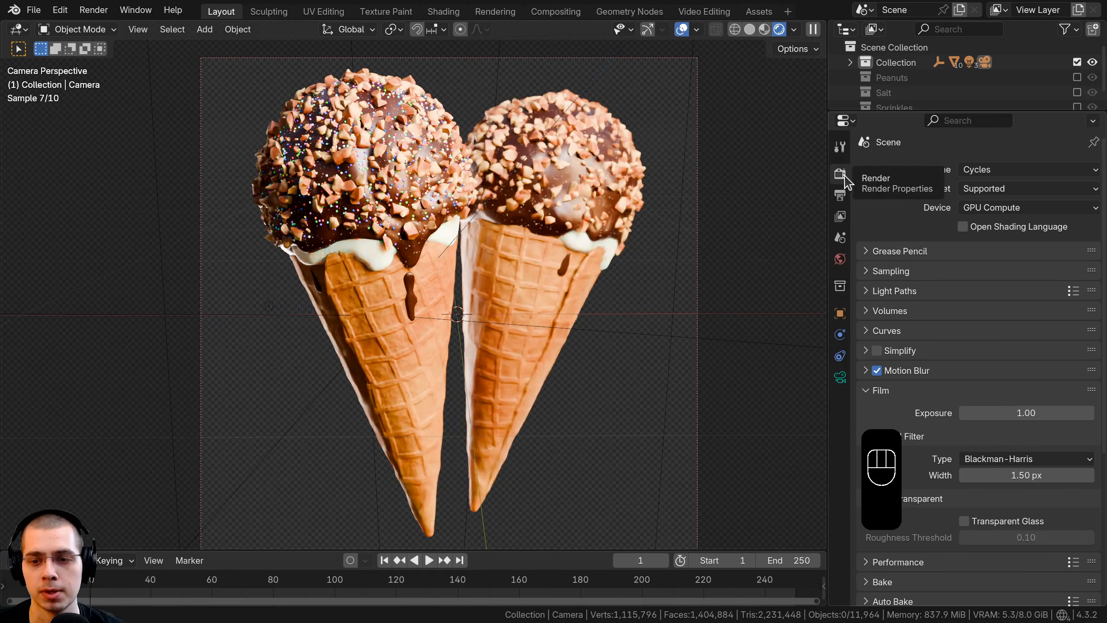
pyautogui.click(867, 273)
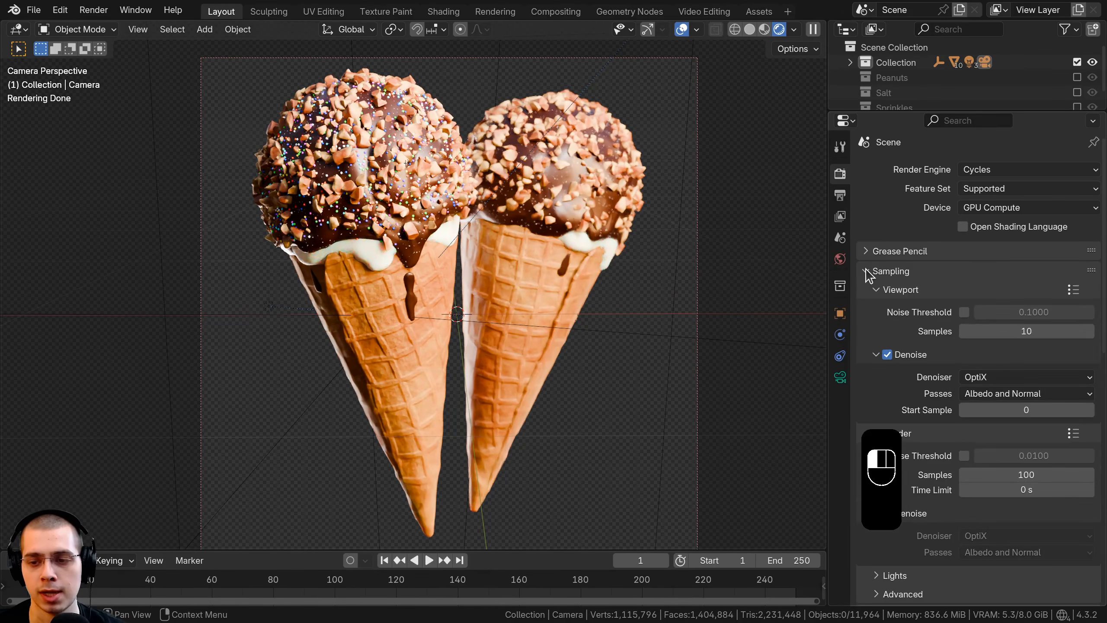
pyautogui.scroll(-5, 915, 261)
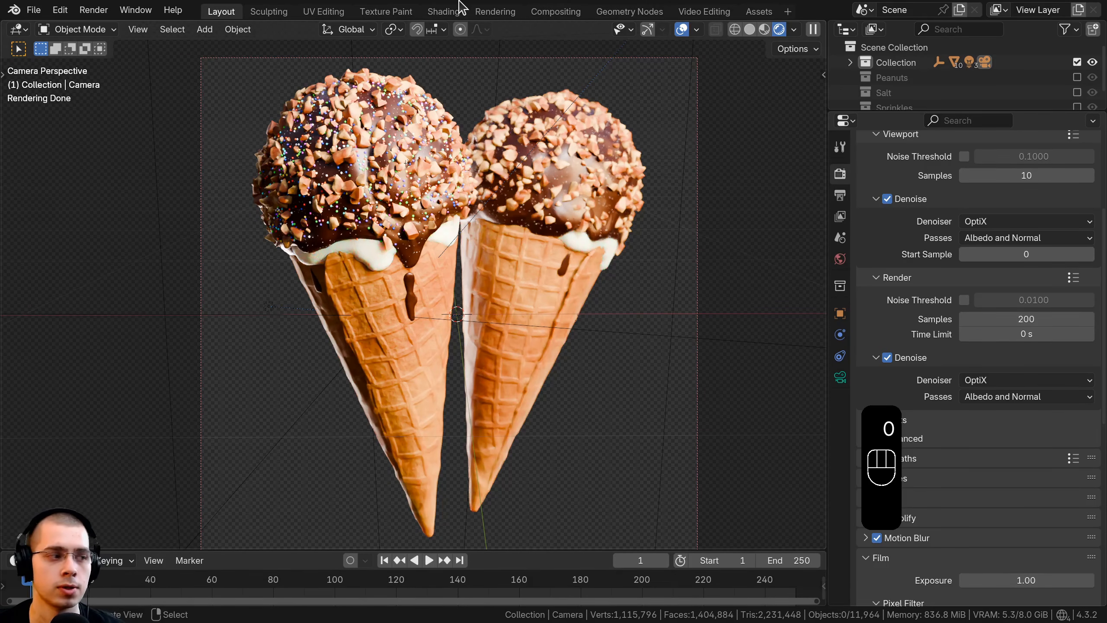
# Step: Save the blend file, render the still image and view the finished render
pyautogui.press('ctrl')
pyautogui.hotkey('ctrl', 's')
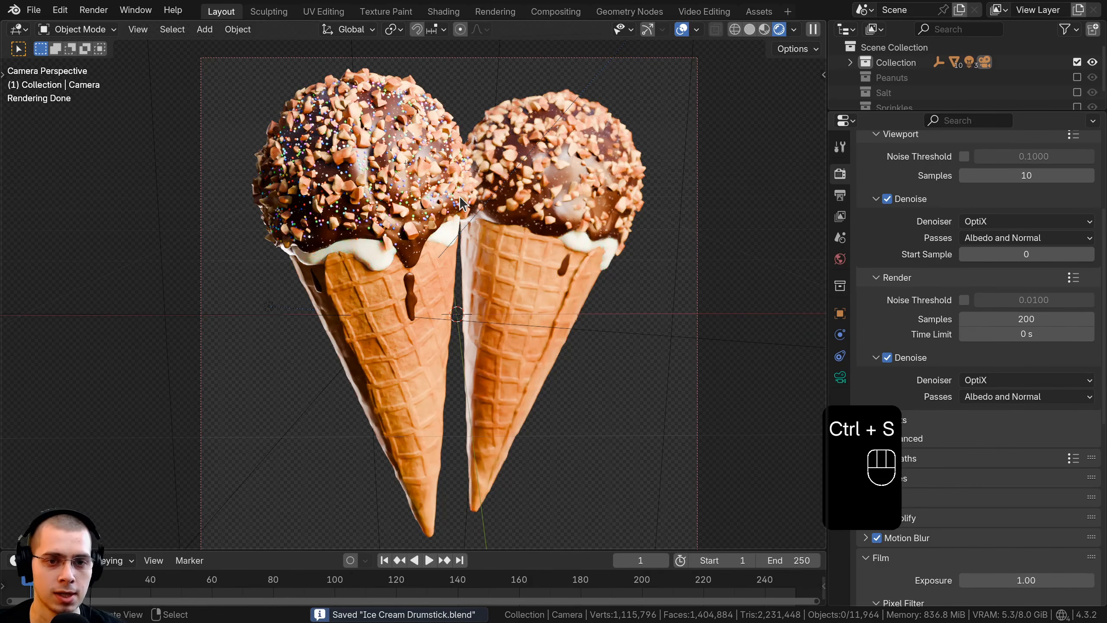
pyautogui.click(97, 10)
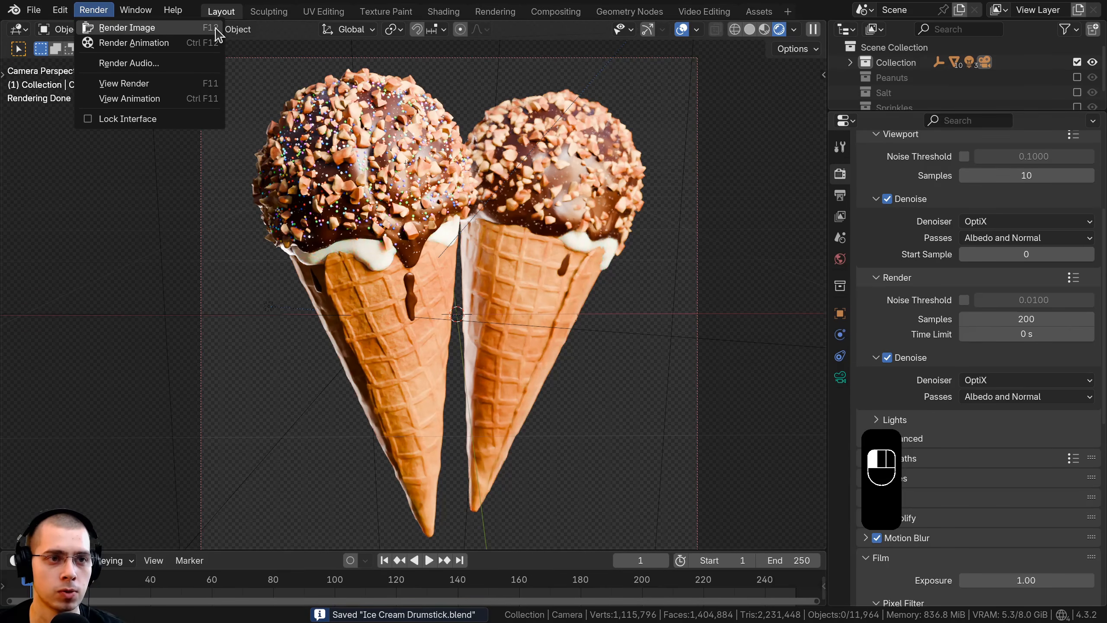
pyautogui.press('F11')
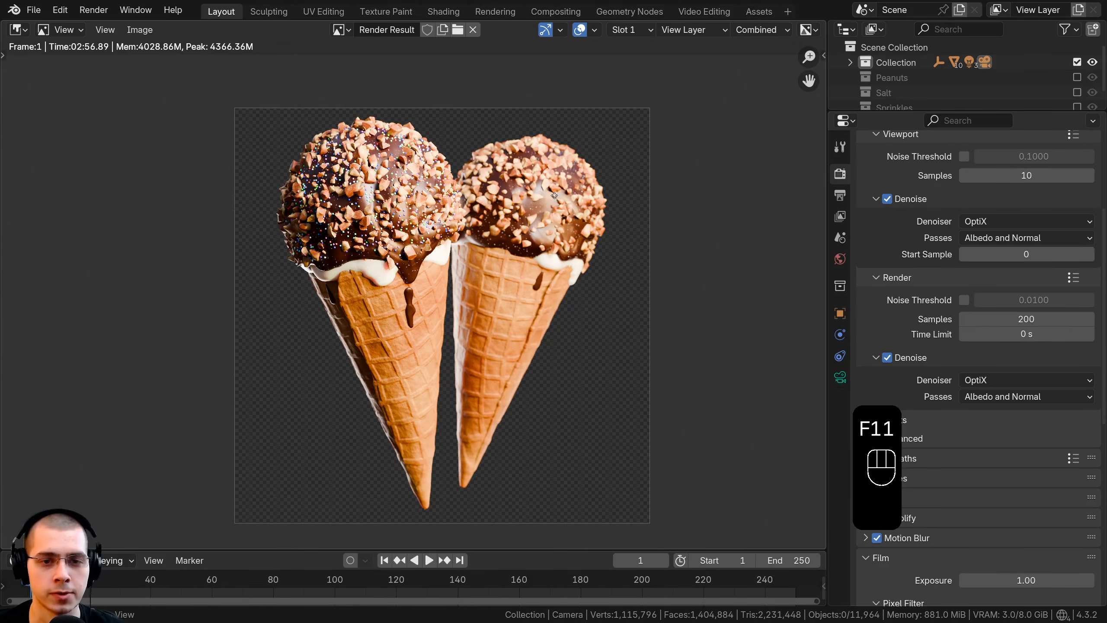
# Step: Enable nodes in the compositor, connect a Viewer node to the Render Layers image and place it above the Composite node
pyautogui.click(542, 13)
pyautogui.click(173, 30)
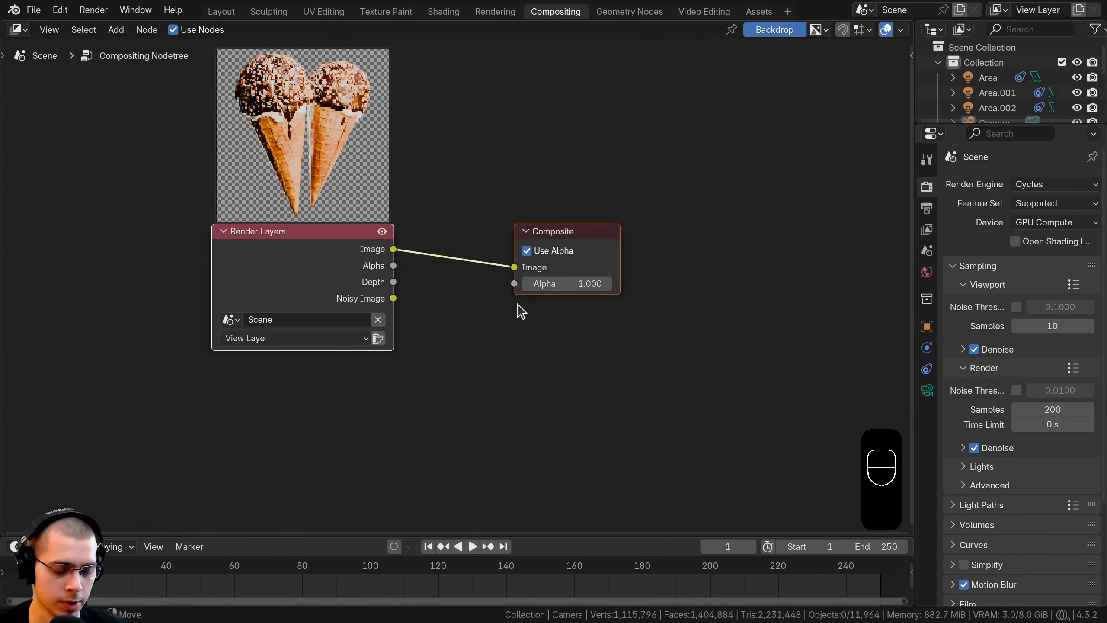
pyautogui.keyDown('ctrl'); pyautogui.keyDown('shift'); pyautogui.click(354, 258); pyautogui.keyUp('shift'); pyautogui.keyUp('ctrl')
pyautogui.moveTo(502, 184); pyautogui.dragTo(579, 156)
# Step: Shrink the compositor backdrop to show the two drumsticks behind the nodes
pyautogui.press('v')
pyautogui.press('v')
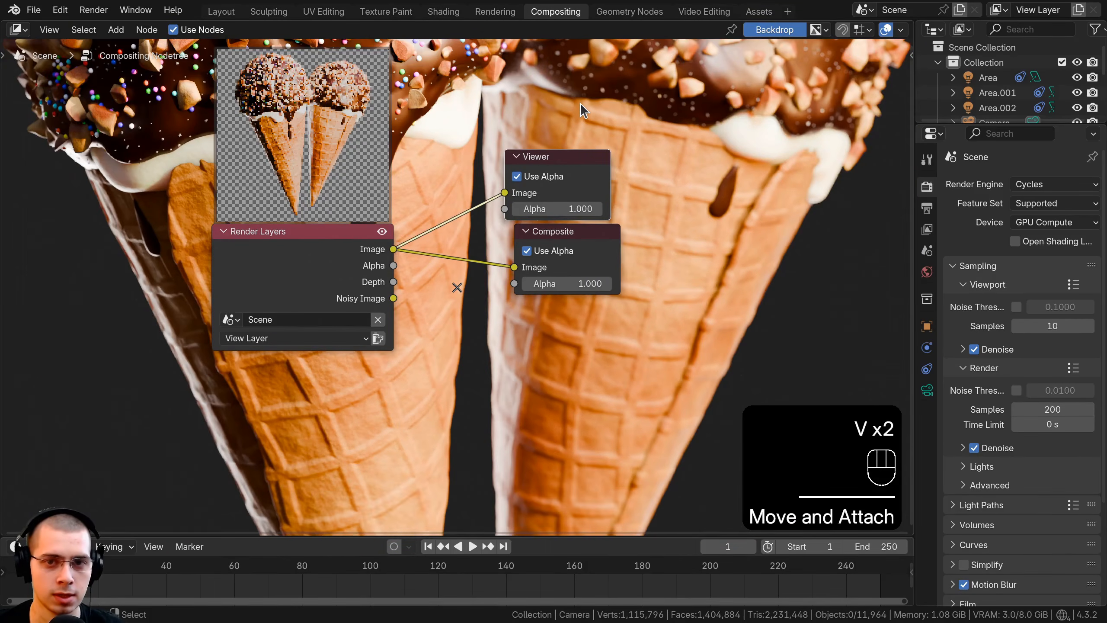
pyautogui.press('v')
pyautogui.press('v')
pyautogui.press('v')
pyautogui.press('v')
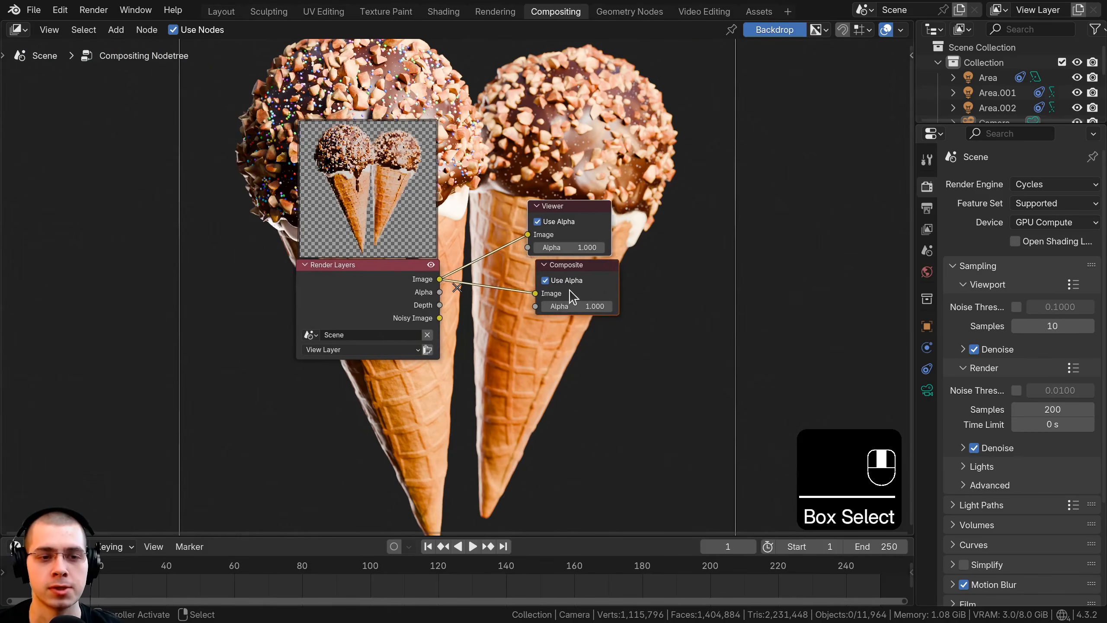
# Step: Reposition the Composite node and move the Render Layers node away from the output nodes to make room between them
pyautogui.moveTo(569, 290); pyautogui.dragTo(576, 292, button='middle')
pyautogui.scroll(-3, 403, 289)
pyautogui.scroll(3, 402, 289)
pyautogui.scroll(-3, 412, 290)
pyautogui.moveTo(404, 289); pyautogui.dragTo(183, 270)
# Step: Add an Alpha Over node between the Render Layers image and the outputs, feeding both the Viewer and the Composite node
pyautogui.hotkey('shift', 'a')
pyautogui.click(453, 139)
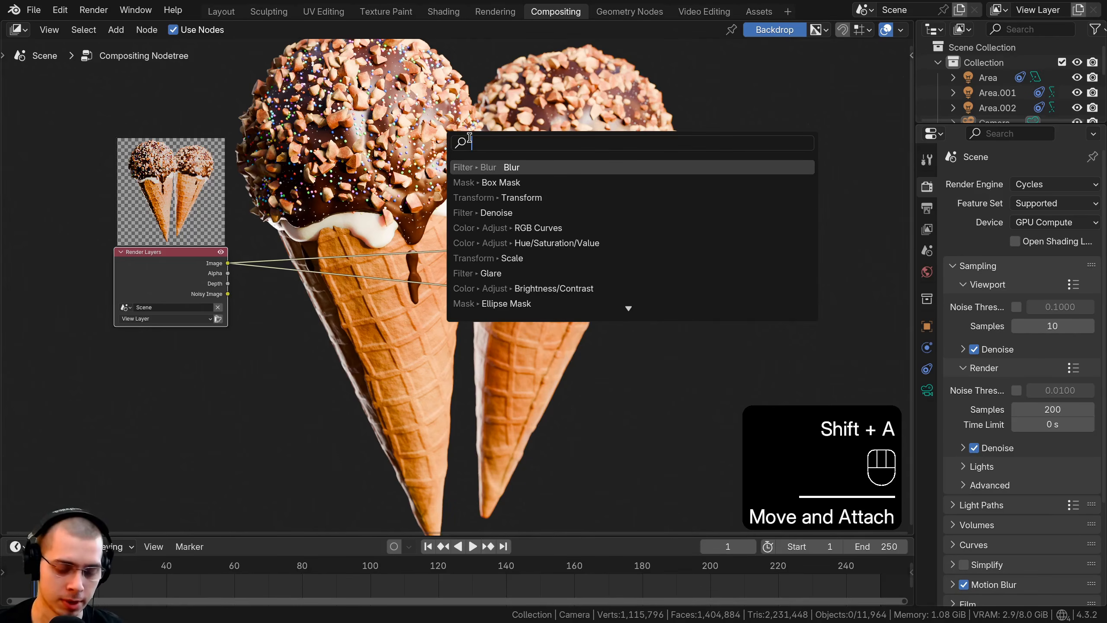
pyautogui.write('al')
pyautogui.click(518, 182)
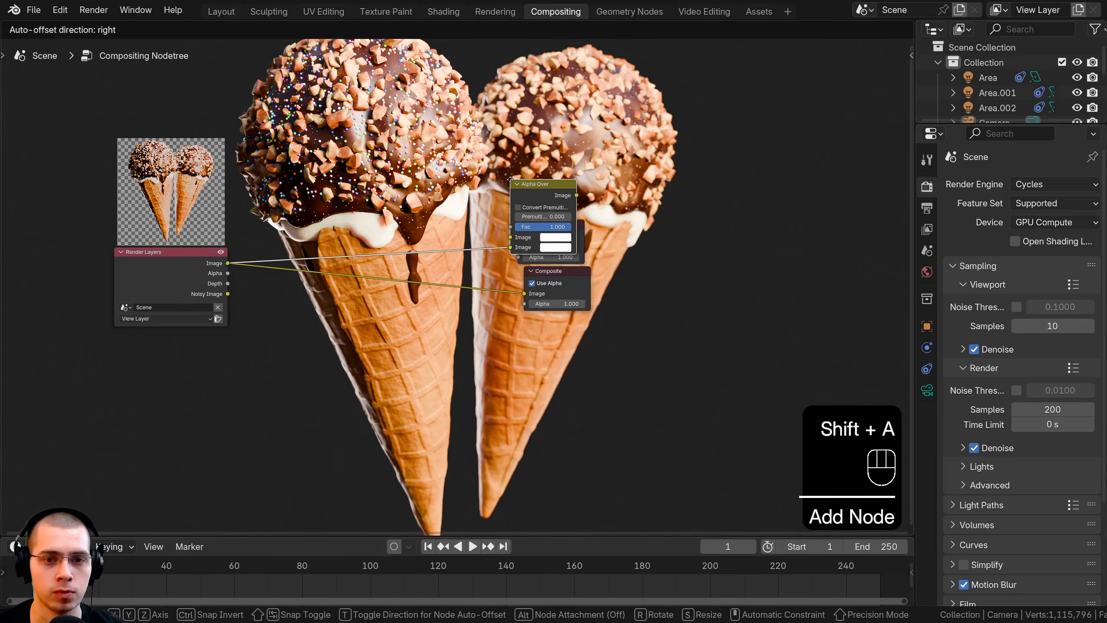
pyautogui.click(491, 321)
pyautogui.scroll(1, 487, 313)
pyautogui.moveTo(517, 288); pyautogui.dragTo(533, 236)
pyautogui.moveTo(477, 275); pyautogui.dragTo(480, 244)
# Step: Move the Viewer and Composite nodes beyond the Alpha Over node and reposition the Render Layers node
pyautogui.moveTo(467, 169); pyautogui.dragTo(623, 331)
pyautogui.press('g')
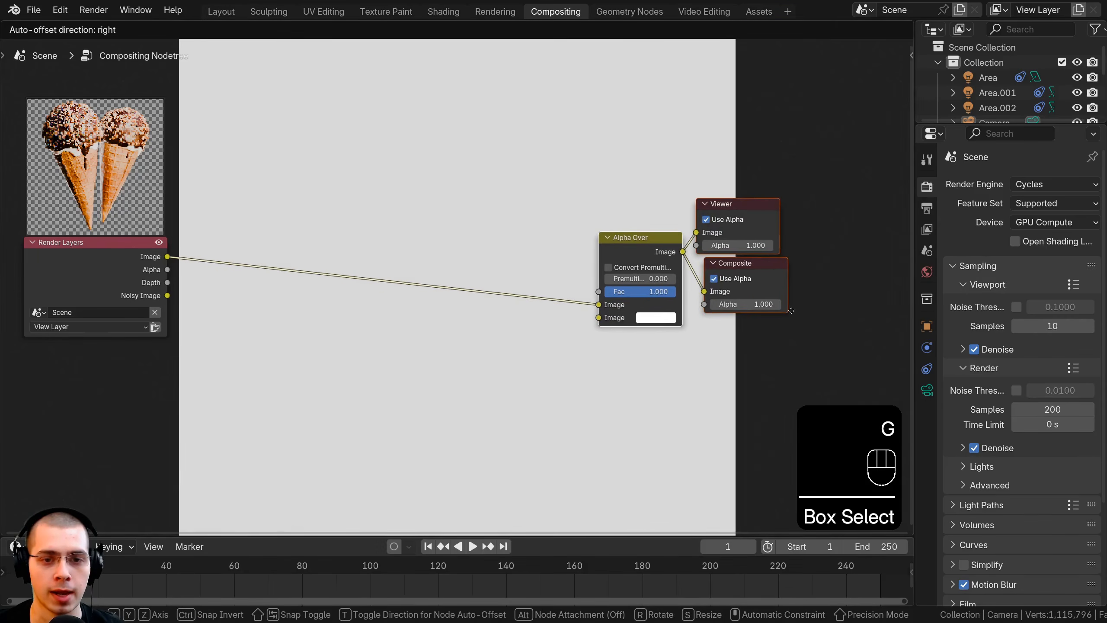
pyautogui.click(788, 311)
pyautogui.press('a')
pyautogui.scroll(-1, 502, 300)
pyautogui.moveTo(502, 301); pyautogui.dragTo(521, 308, button='middle')
pyautogui.moveTo(145, 283); pyautogui.dragTo(183, 348)
pyautogui.scroll(-1, 378, 148)
# Step: Add an Image node above the Render Layers node and load gradient-1336854.jpg into it
pyautogui.hotkey('shift', 'a')
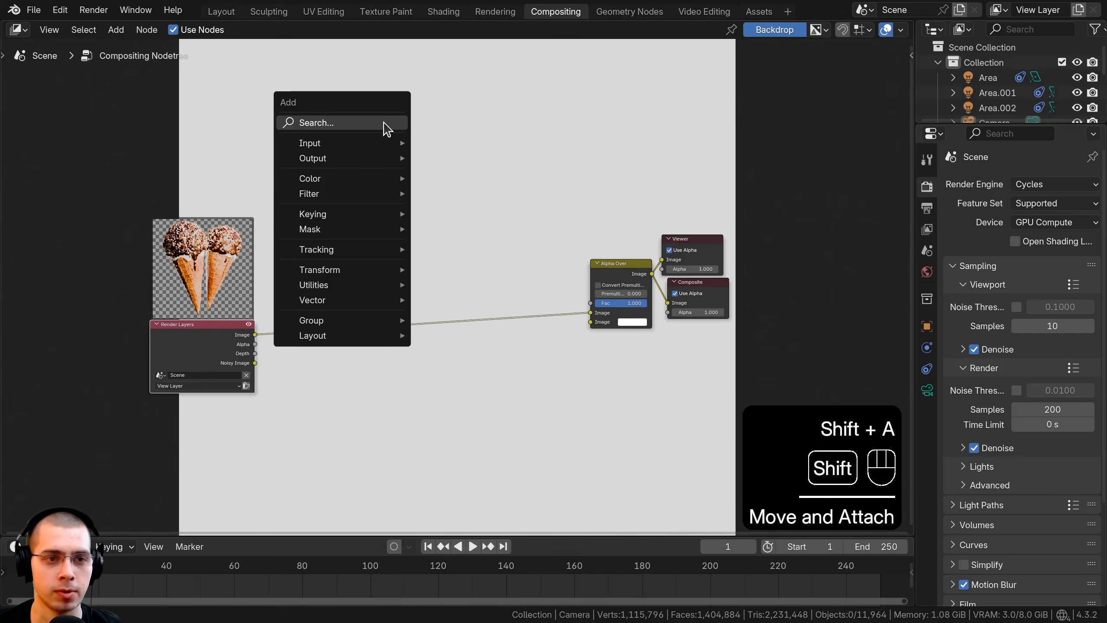
pyautogui.click(383, 123)
pyautogui.write('ima')
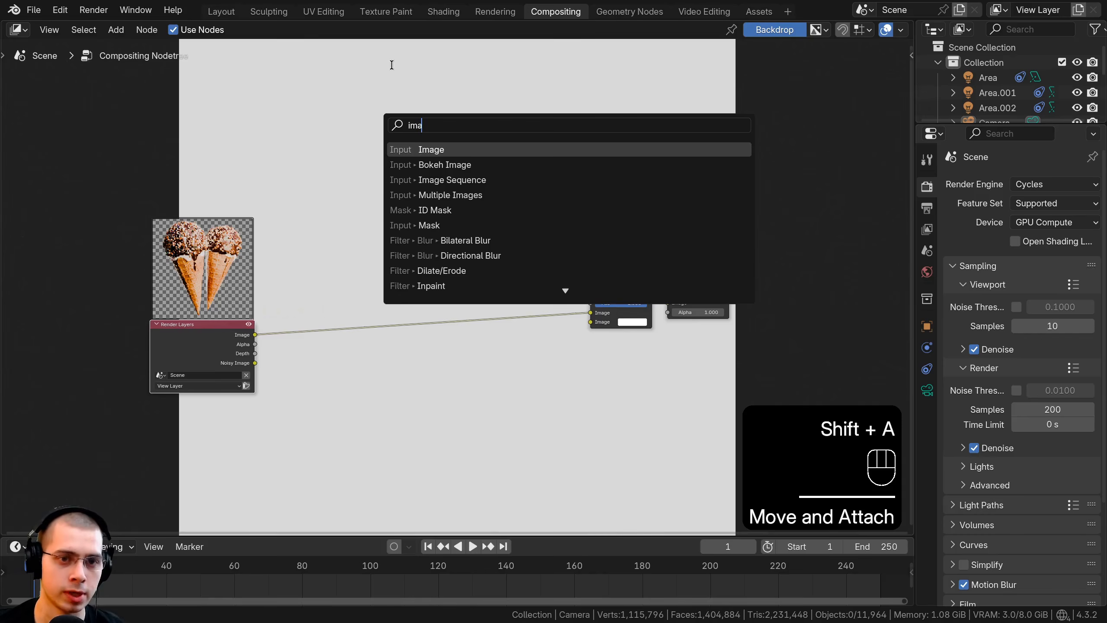
pyautogui.click(409, 150)
pyautogui.click(269, 191)
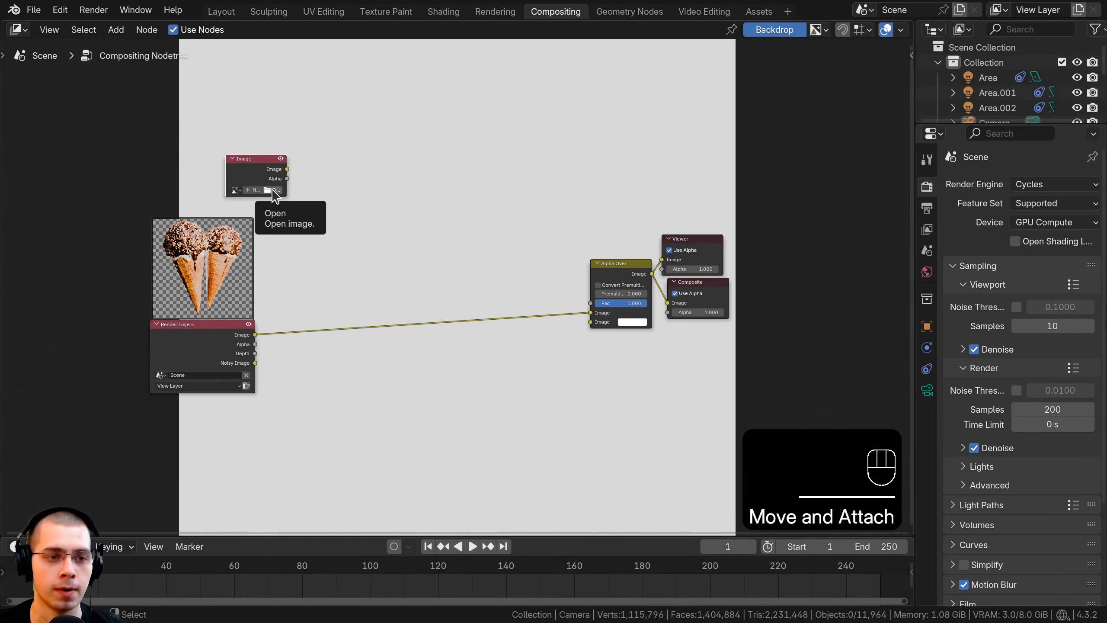
pyautogui.click(272, 190)
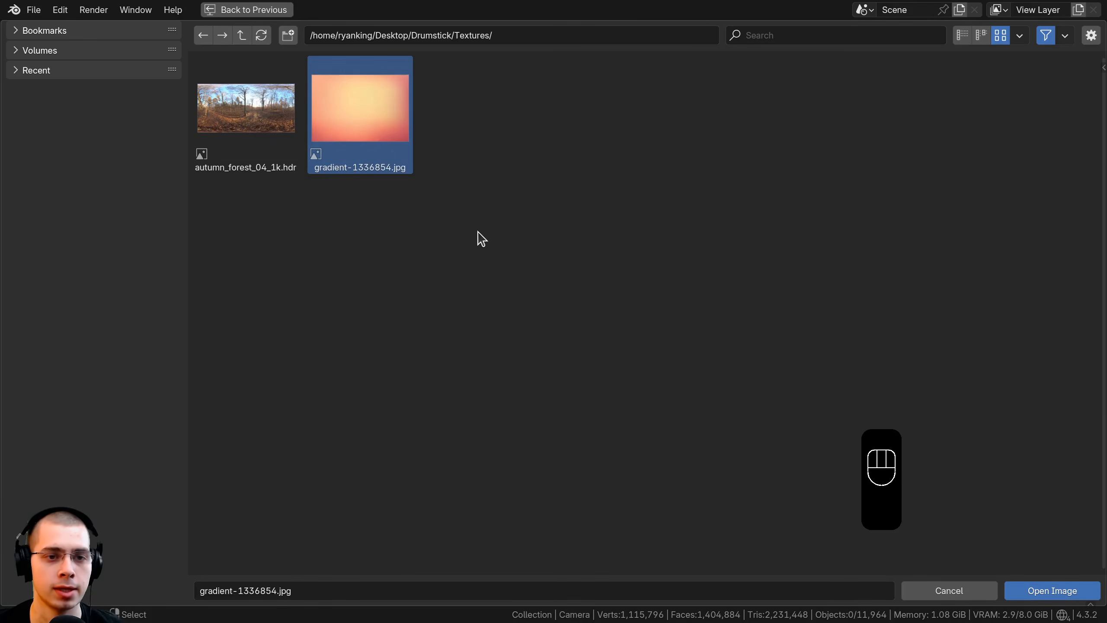
pyautogui.click(1024, 591)
# Step: Connect the gradient image to Alpha Over's first Image input and the Render Layers image to its second Image input
pyautogui.moveTo(275, 158); pyautogui.dragTo(588, 313)
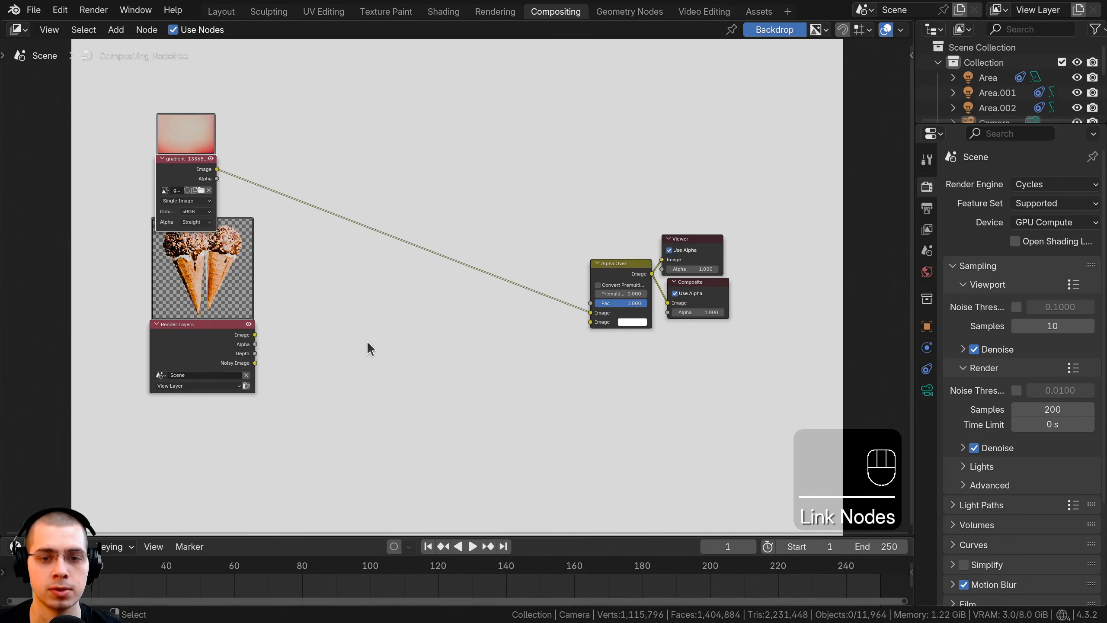
pyautogui.click(205, 353)
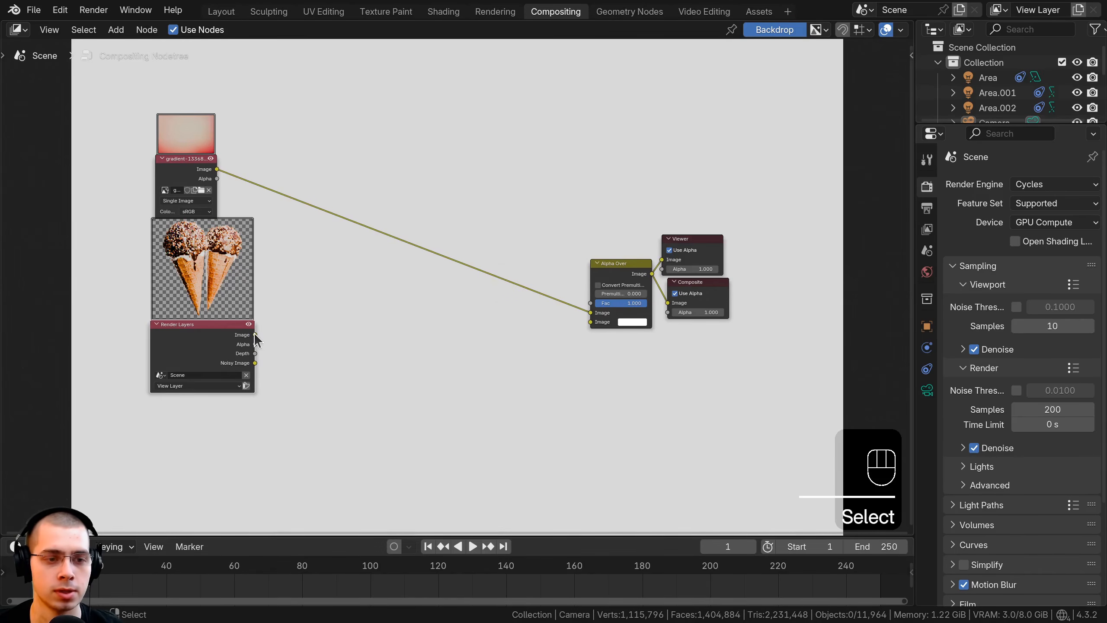
pyautogui.moveTo(255, 335); pyautogui.dragTo(589, 321)
# Step: Hide the Render Layers node preview, widen the gradient image node and move it closer to the Render Layers node
pyautogui.scroll(2, 402, 322)
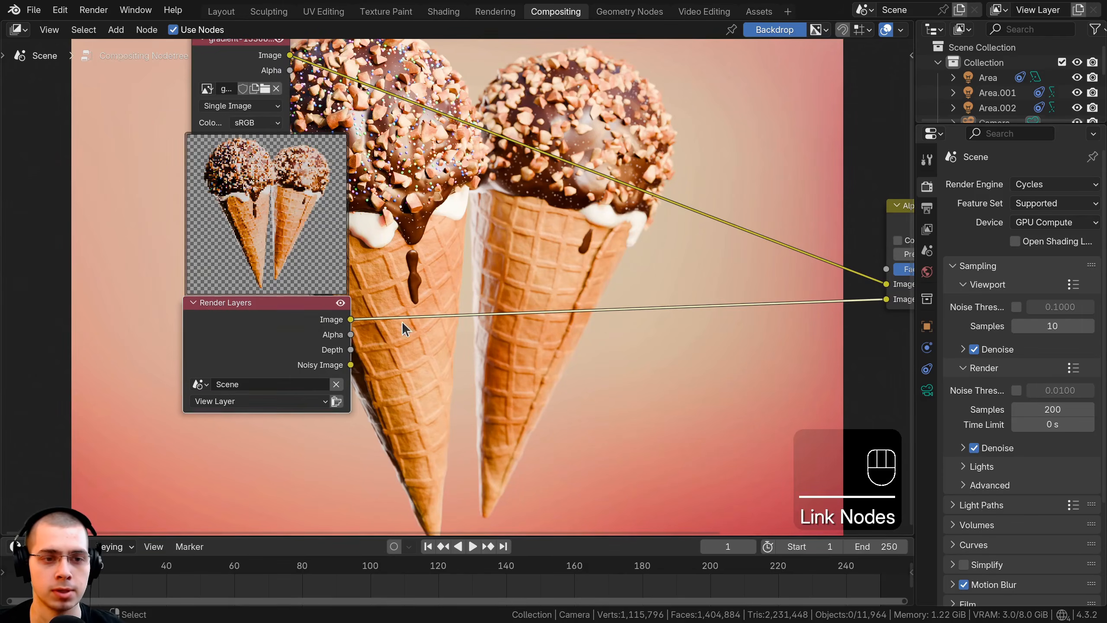
pyautogui.click(341, 302)
pyautogui.scroll(-2, 378, 449)
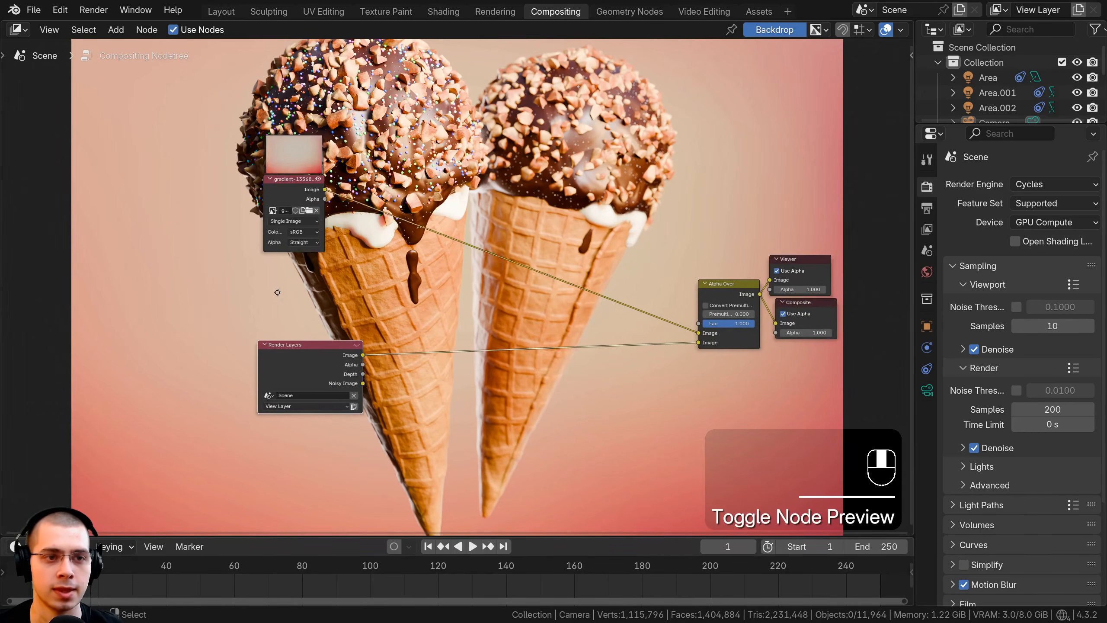
pyautogui.moveTo(311, 216); pyautogui.dragTo(386, 276)
pyautogui.moveTo(330, 286); pyautogui.dragTo(313, 297)
pyautogui.moveTo(509, 267); pyautogui.dragTo(283, 392)
pyautogui.press('g')
pyautogui.click(296, 388)
pyautogui.scroll(-2, 395, 179)
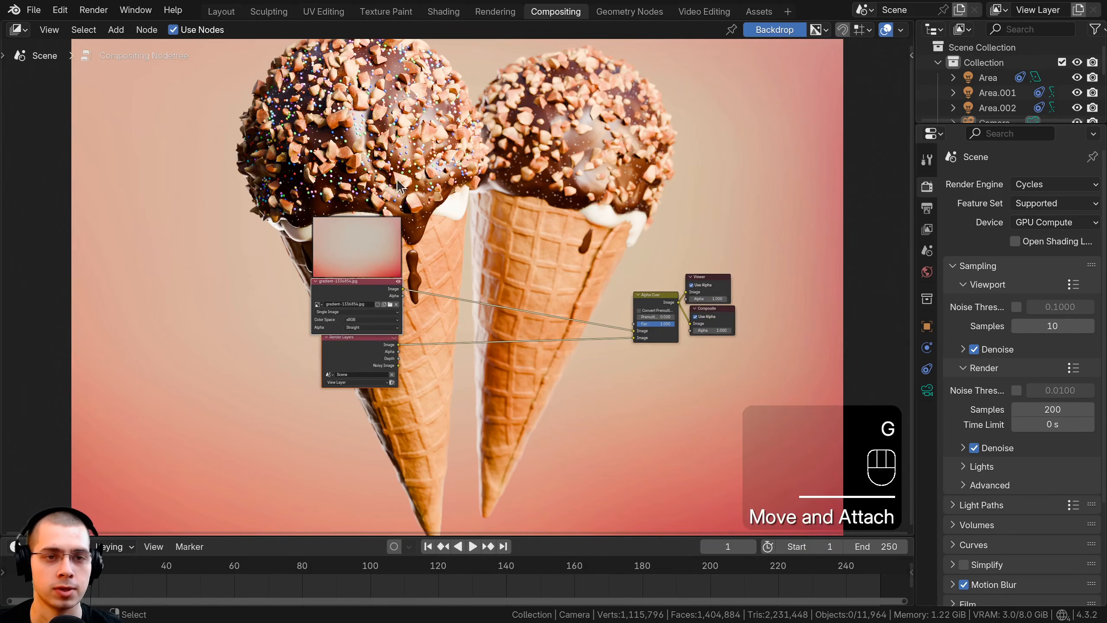
# Step: Line up the Render Layers node directly beneath the gradient image node so that they no longer overlap
pyautogui.scroll(2, 520, 165)
pyautogui.moveTo(520, 166); pyautogui.dragTo(456, 173, button='middle')
pyautogui.scroll(1, 456, 173)
pyautogui.moveTo(193, 307); pyautogui.dragTo(203, 305)
pyautogui.press('a')
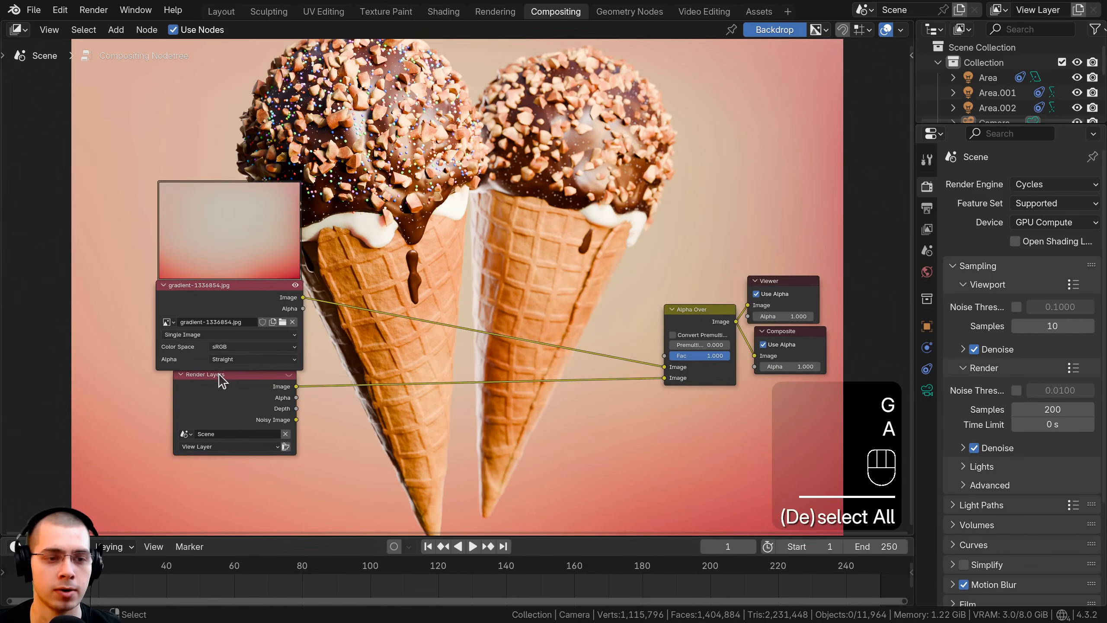
pyautogui.moveTo(218, 374); pyautogui.dragTo(211, 383)
pyautogui.moveTo(261, 308); pyautogui.dragTo(264, 309)
# Step: Insert a Scale node between the gradient image and Alpha Over, and set its space to Render Size
pyautogui.hotkey('shift', 'a')
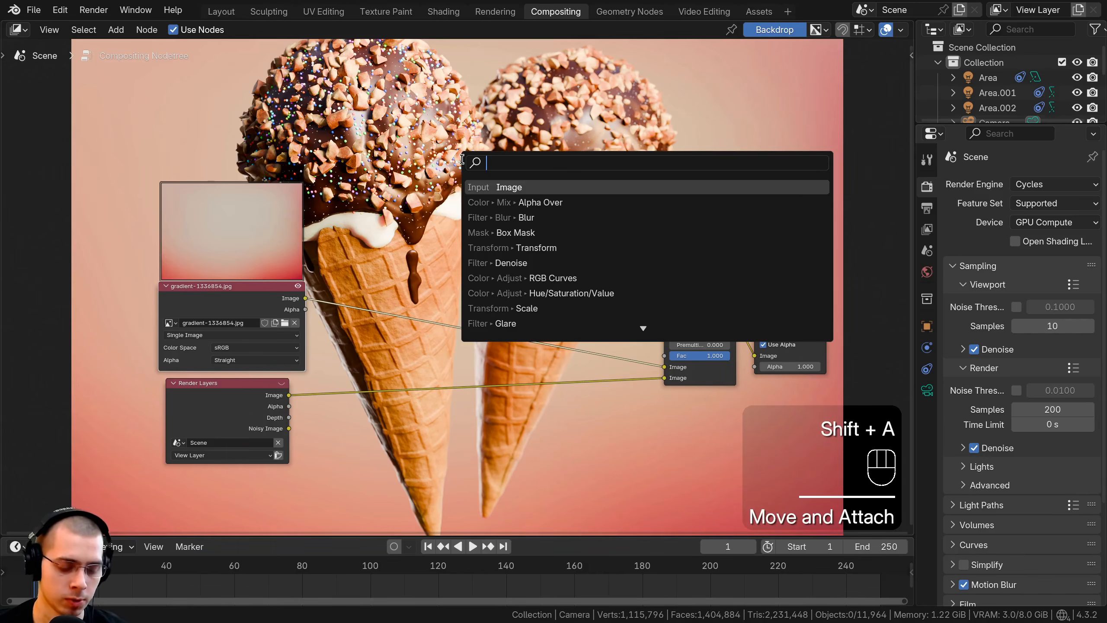
pyautogui.write('sca')
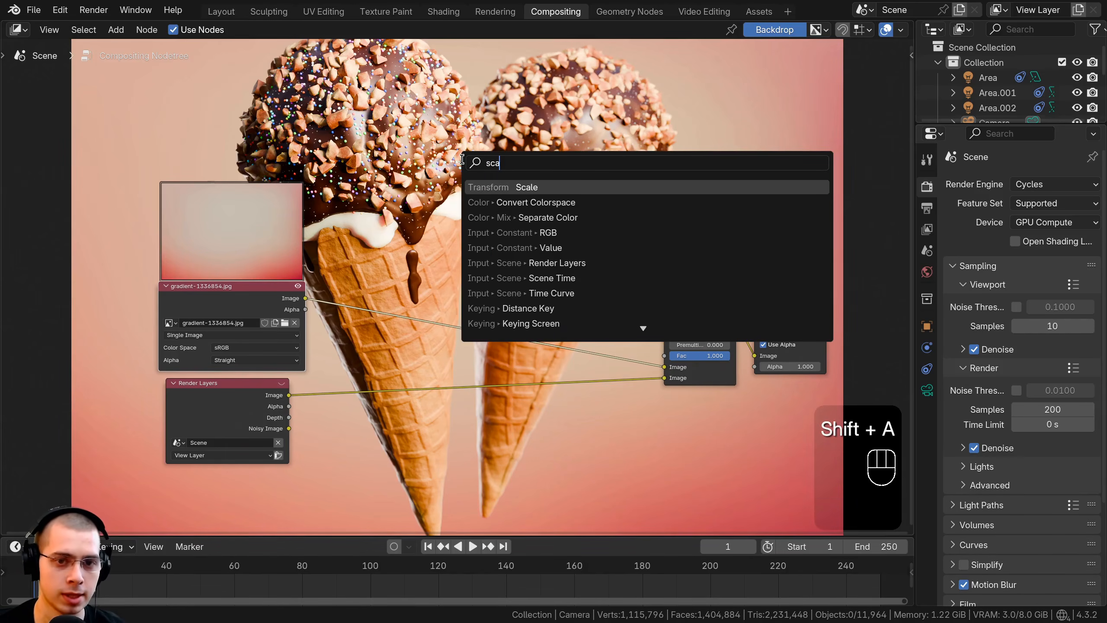
pyautogui.press('Return')
pyautogui.click(365, 304)
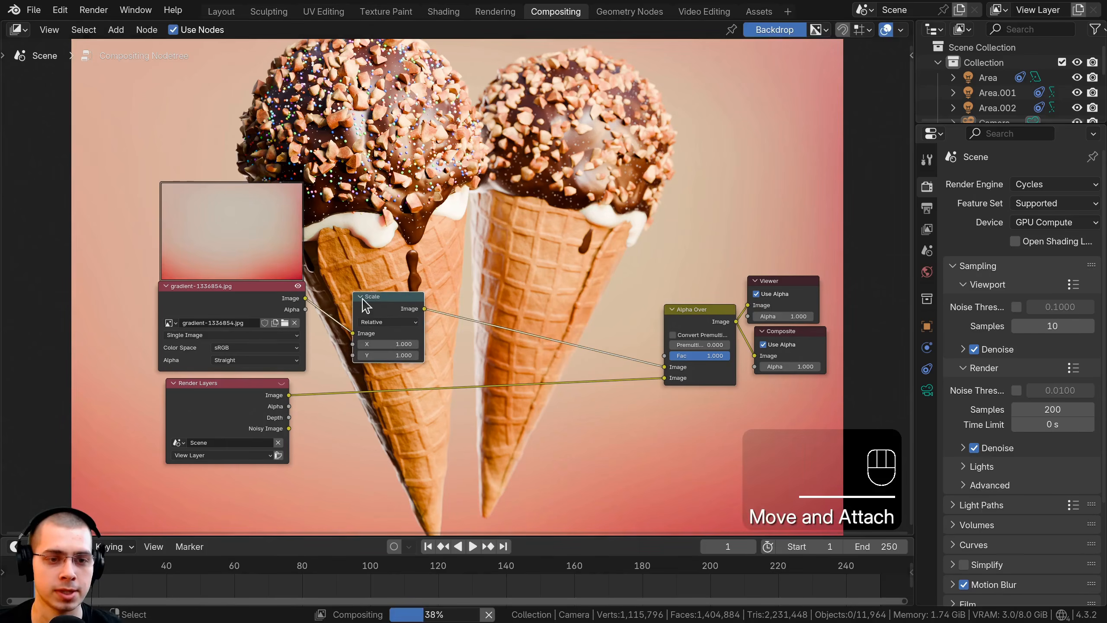
pyautogui.scroll(1, 375, 303)
pyautogui.click(389, 305)
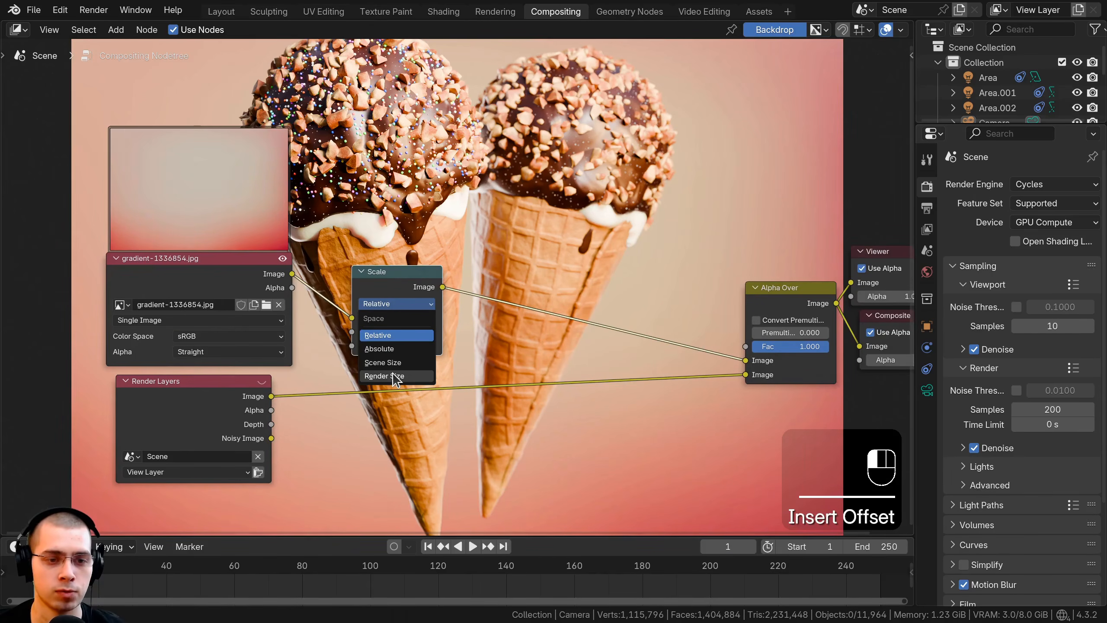
pyautogui.click(384, 376)
pyautogui.moveTo(401, 271); pyautogui.dragTo(418, 262)
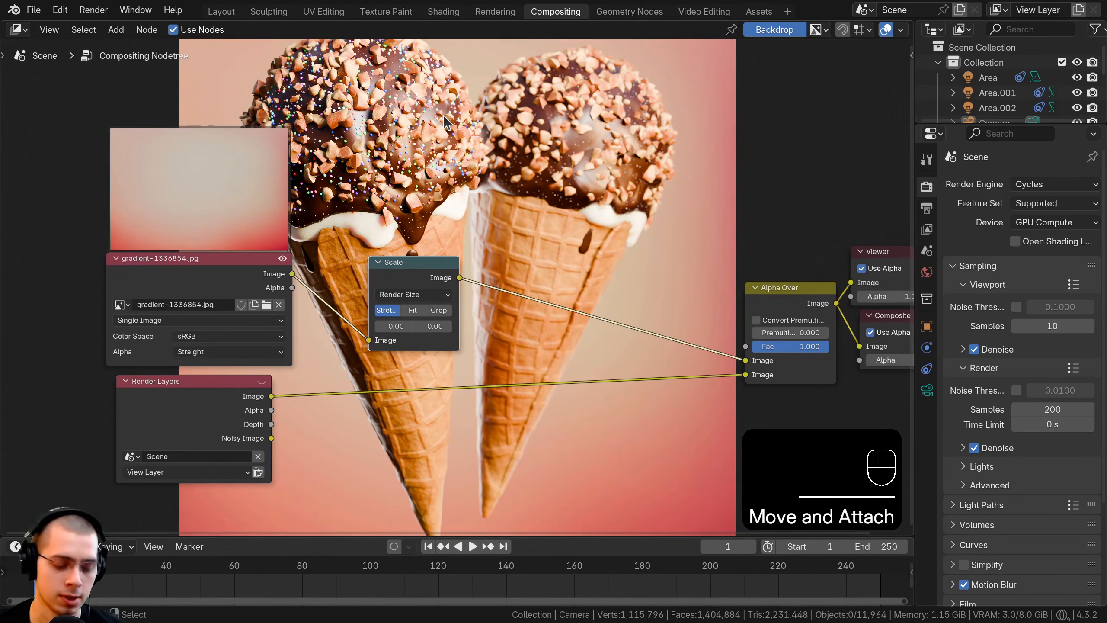
# Step: Shrink the compositor backdrop so the whole image fits, and view it clear of the nodes
pyautogui.press('v')
pyautogui.moveTo(358, 239); pyautogui.dragTo(366, 311, button='middle')
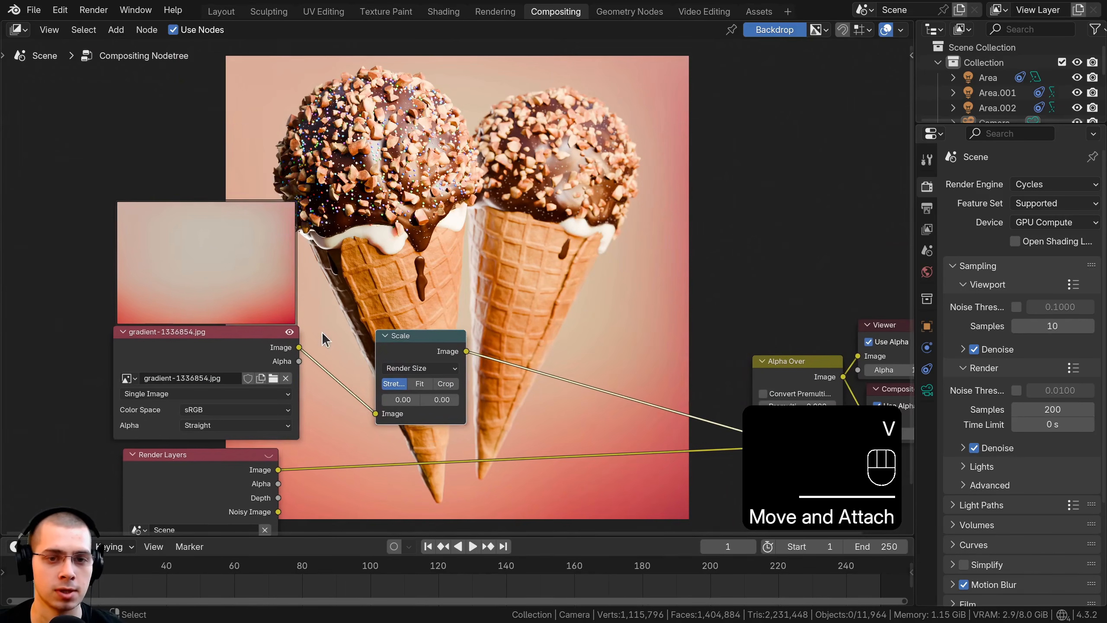
pyautogui.moveTo(214, 356); pyautogui.dragTo(212, 356)
pyautogui.moveTo(379, 274); pyautogui.dragTo(382, 242, button='middle')
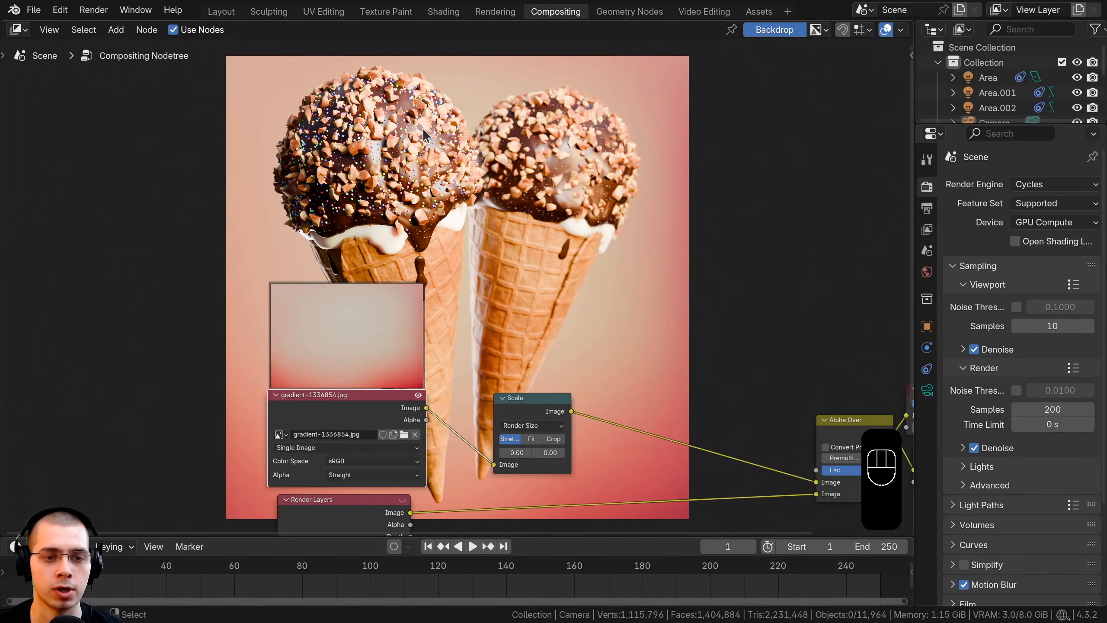
# Step: Insert a Transform node between the gradient image and the Scale node, and set its angle to 180°
pyautogui.hotkey('shift', 'a')
pyautogui.write('tra')
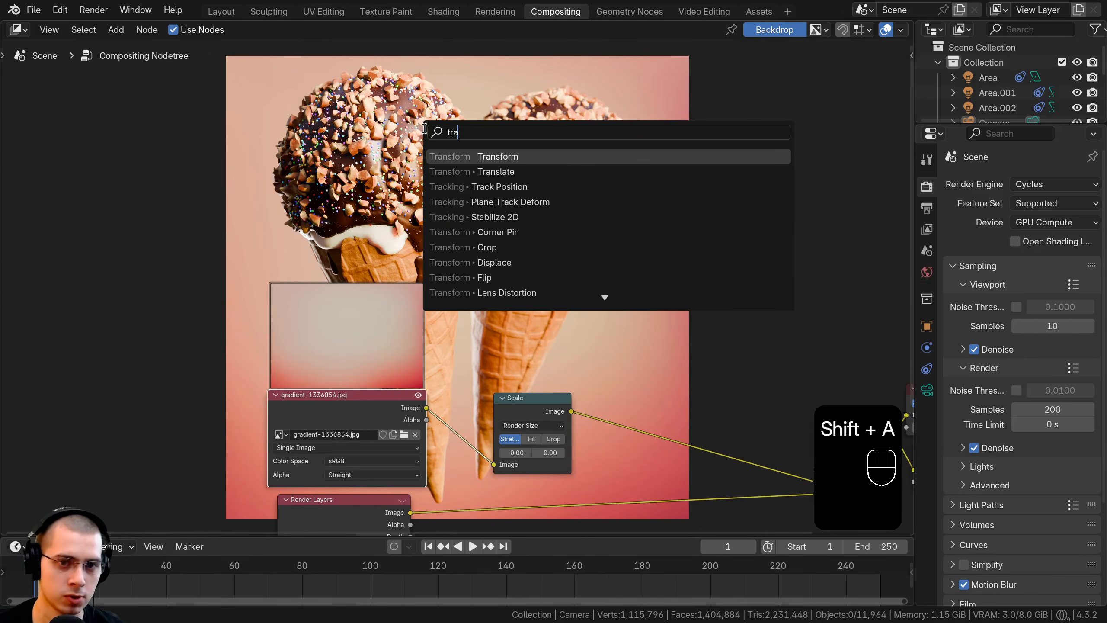
pyautogui.click(464, 156)
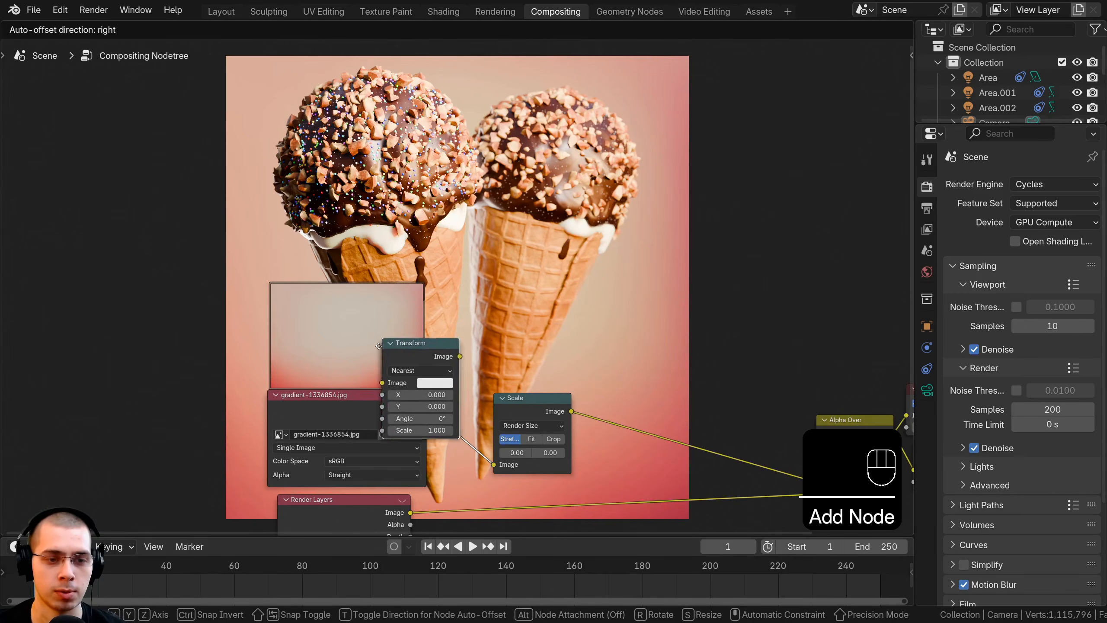
pyautogui.click(455, 383)
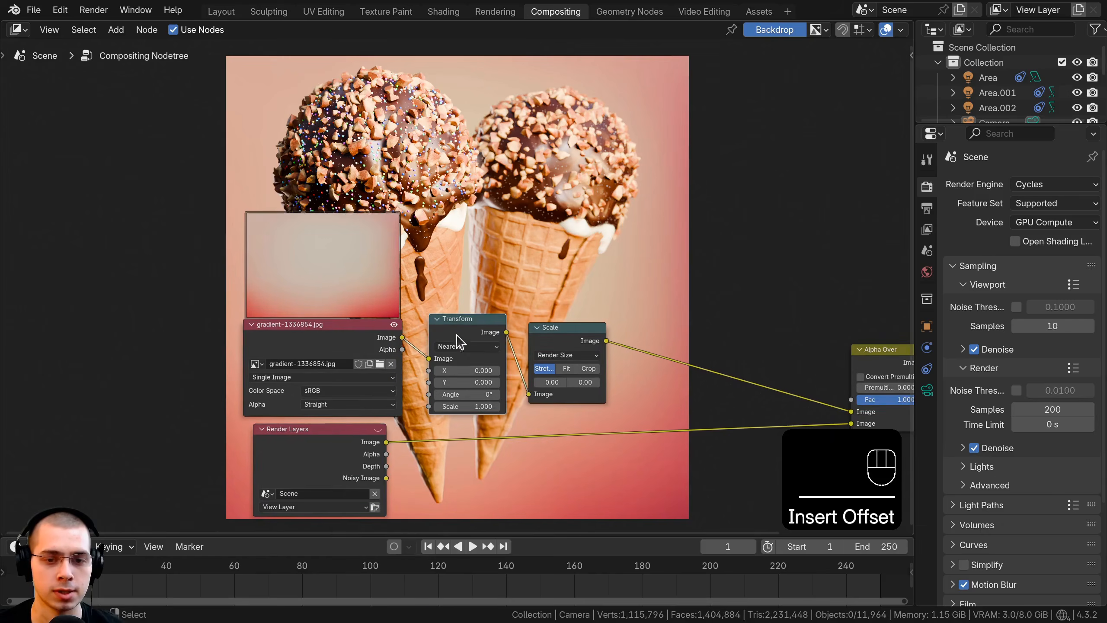
pyautogui.scroll(2, 464, 342)
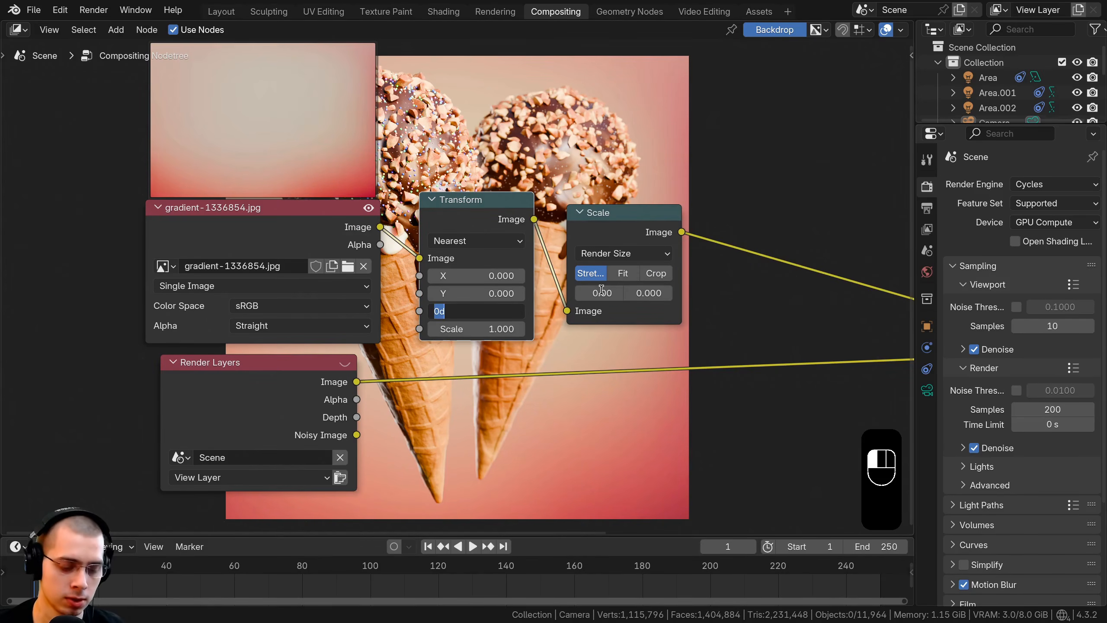
pyautogui.write('180')
pyautogui.press('Return')
pyautogui.moveTo(493, 131); pyautogui.dragTo(367, 410, button='middle')
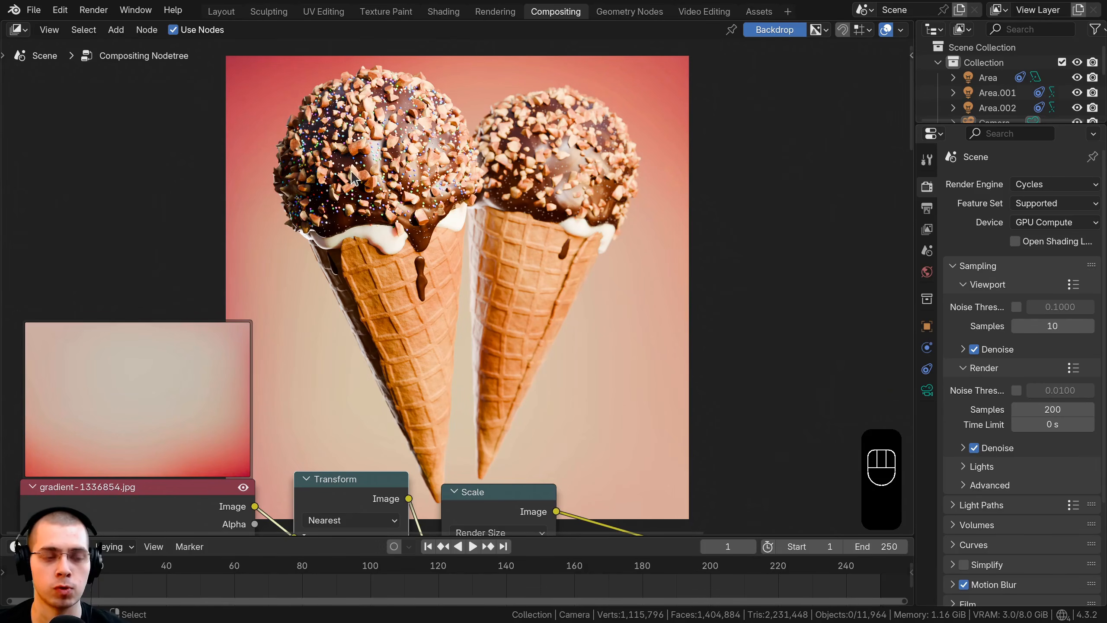
pyautogui.scroll(-2, 492, 404)
pyautogui.moveTo(492, 404); pyautogui.dragTo(487, 295, button='middle')
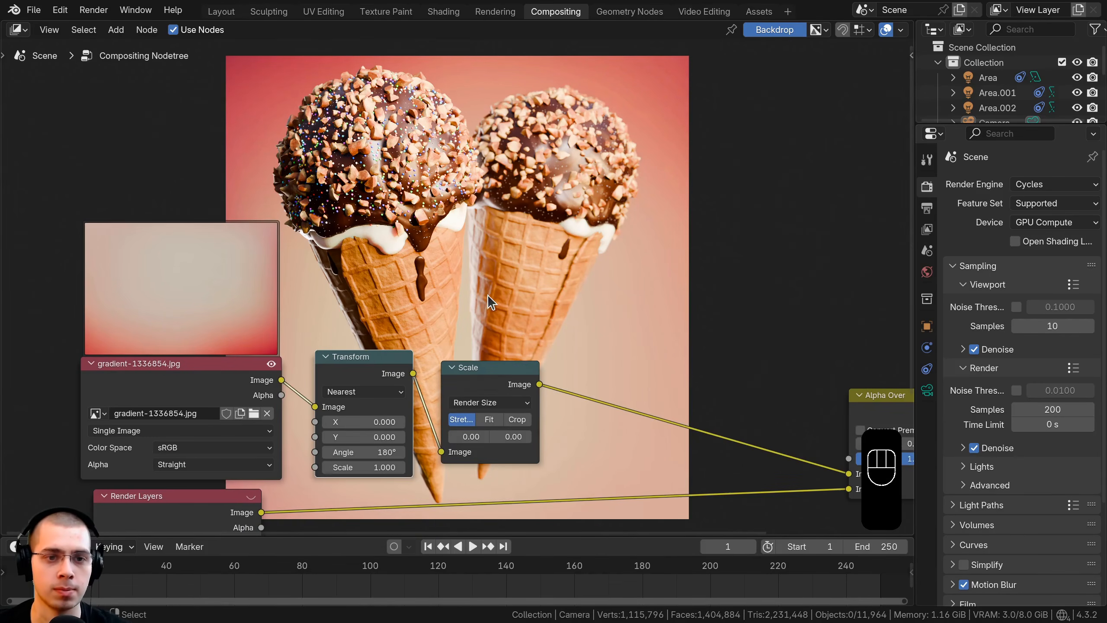
# Step: Insert a Hue/Saturation/Value node between the Scale node and Alpha Over
pyautogui.scroll(2, 488, 295)
pyautogui.moveTo(488, 295); pyautogui.dragTo(433, 215, button='middle')
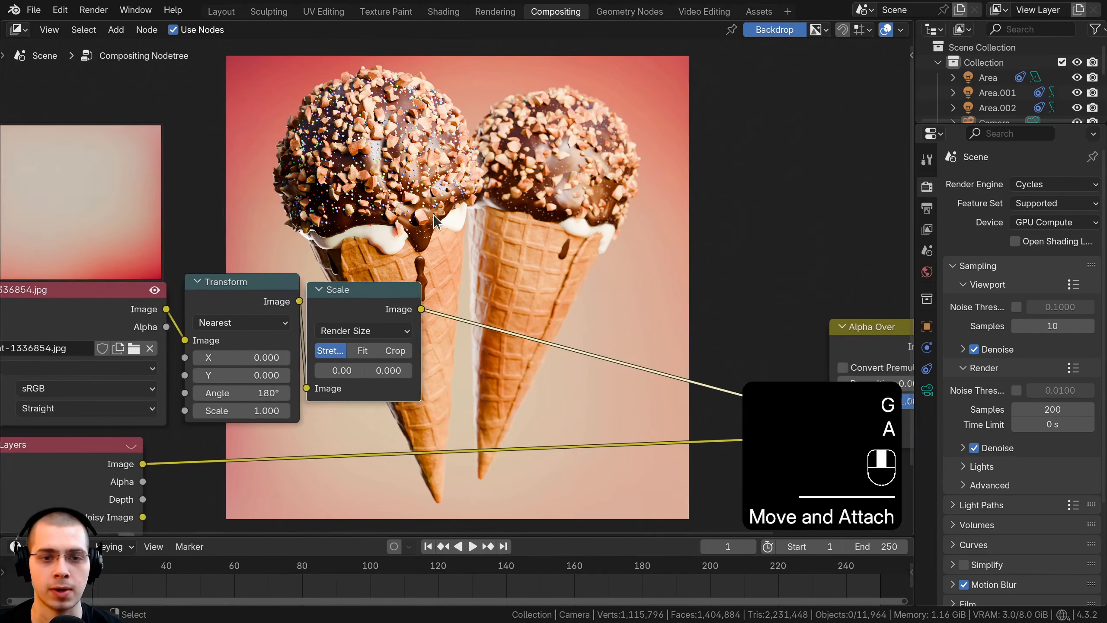
pyautogui.scroll(1, 465, 252)
pyautogui.moveTo(465, 252); pyautogui.dragTo(442, 246, button='middle')
pyautogui.hotkey('shift', 'a')
pyautogui.click(441, 185)
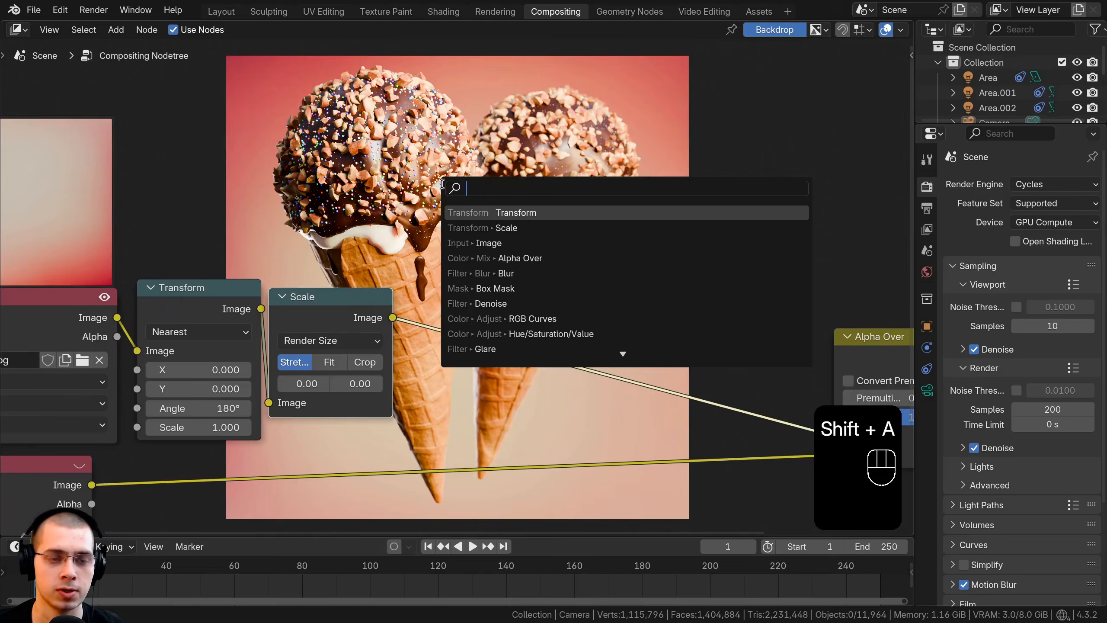
pyautogui.write('hue')
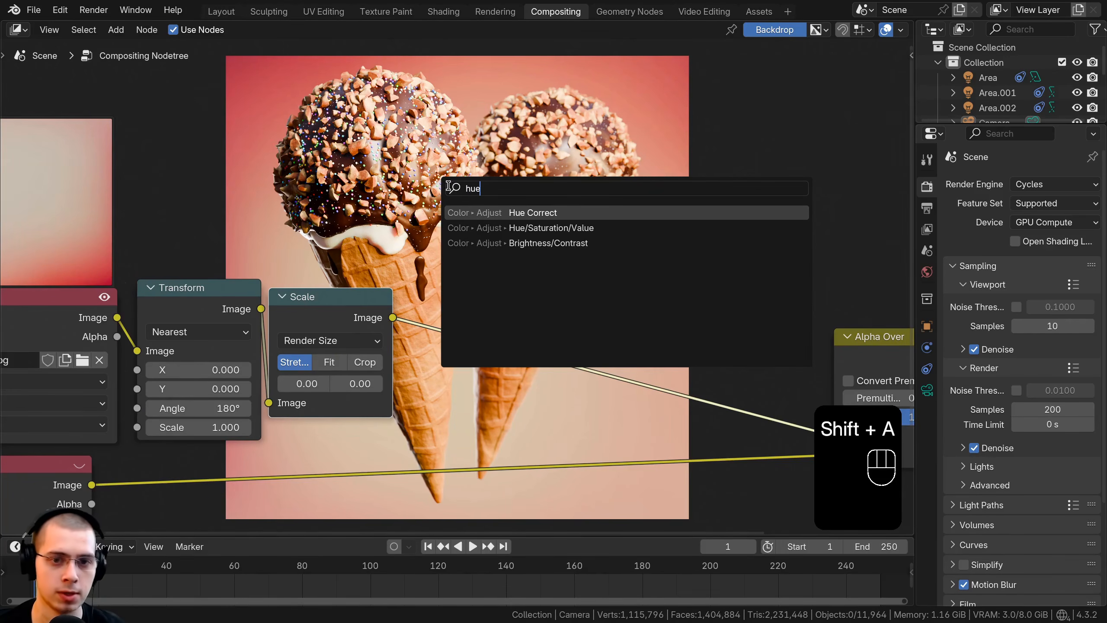
pyautogui.click(502, 228)
pyautogui.click(438, 308)
# Step: Darken the gradient background by setting the Hue/Saturation/Value node's Value to 0.45
pyautogui.scroll(1, 438, 308)
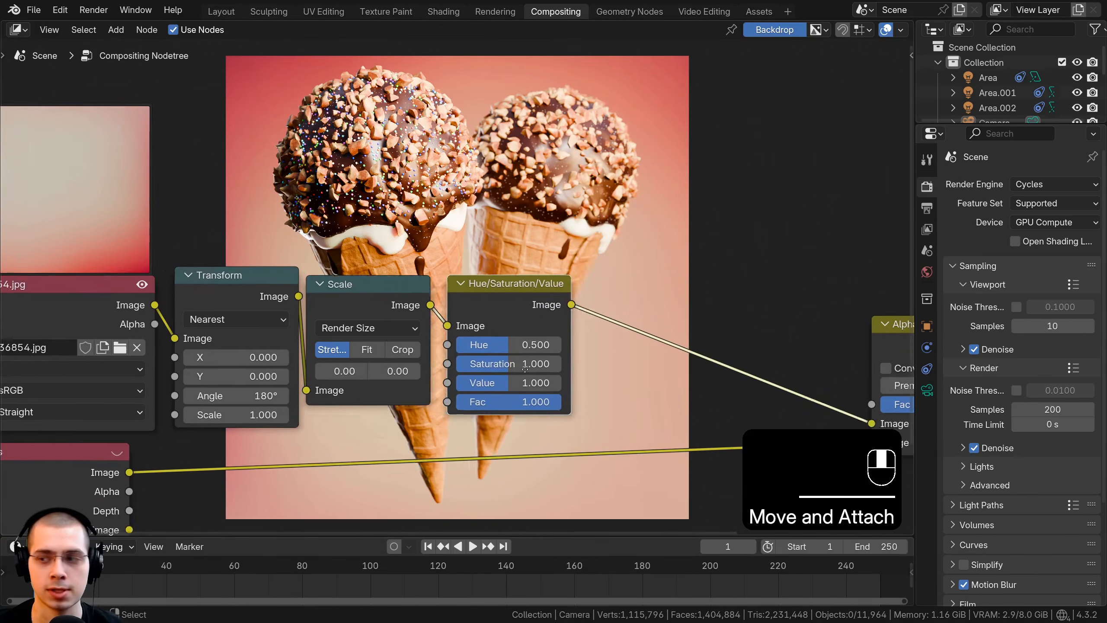
pyautogui.click(535, 383)
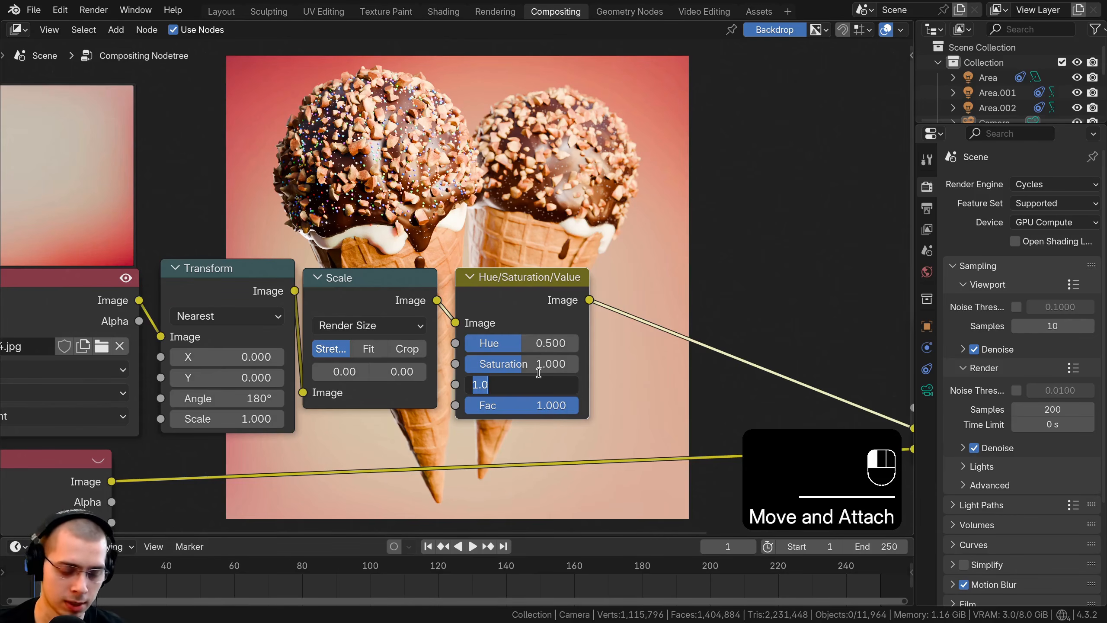
pyautogui.write('.45')
pyautogui.press('Return')
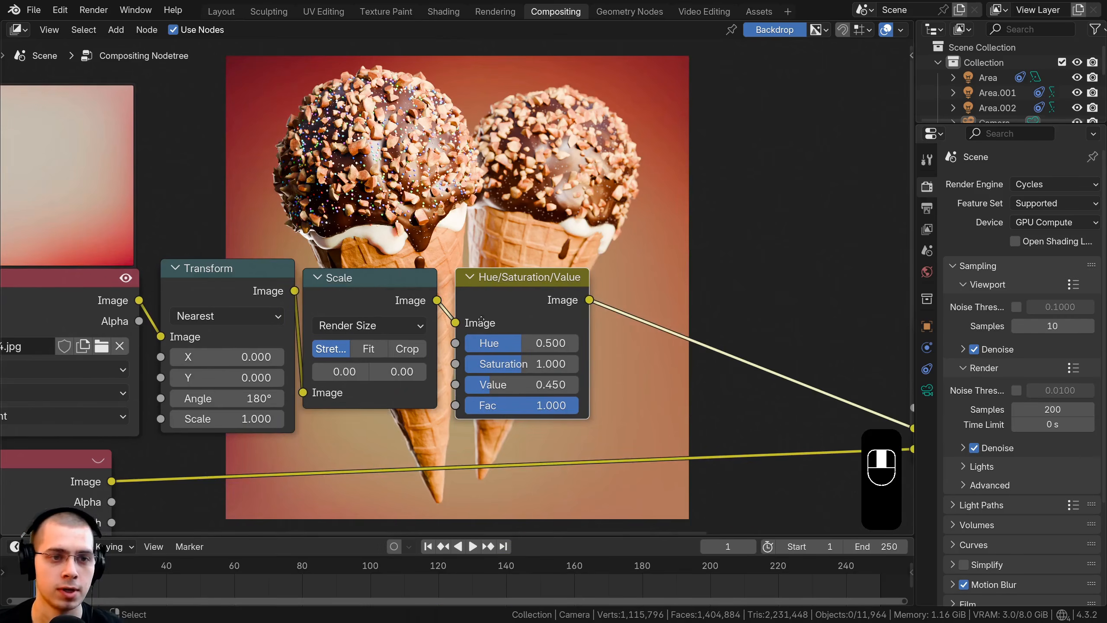
pyautogui.moveTo(261, 71); pyautogui.dragTo(225, 190, button='middle')
# Step: Insert an RGB Curves node between the Hue/Saturation/Value node and Alpha Over
pyautogui.moveTo(598, 262); pyautogui.dragTo(509, 210, button='middle')
pyautogui.scroll(-1, 517, 236)
pyautogui.hotkey('shift', 'a')
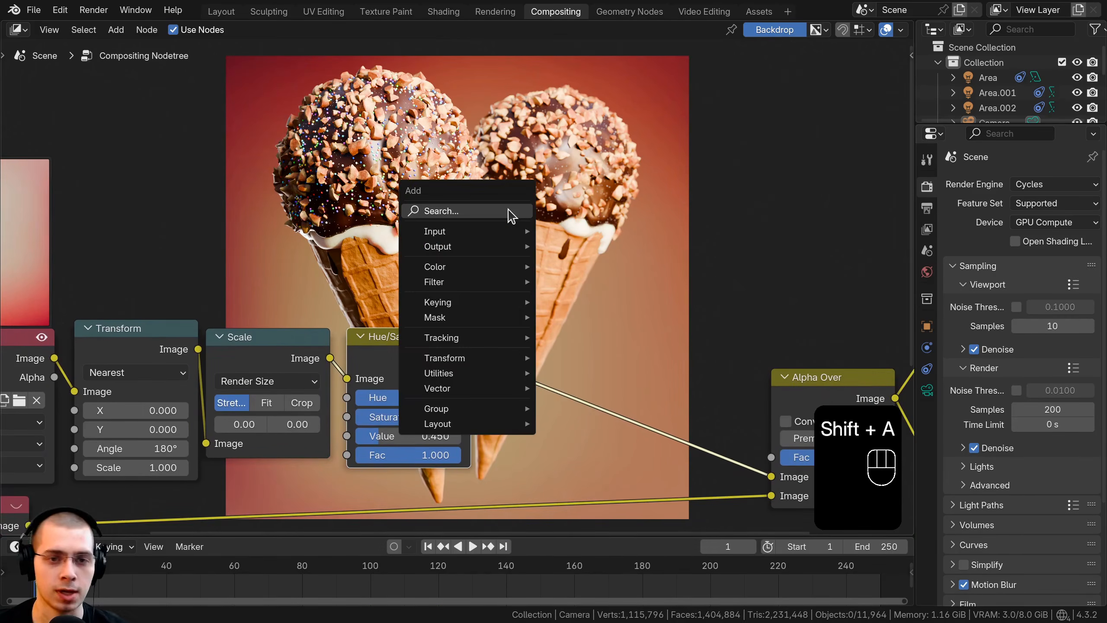
pyautogui.click(508, 209)
pyautogui.write('rgb')
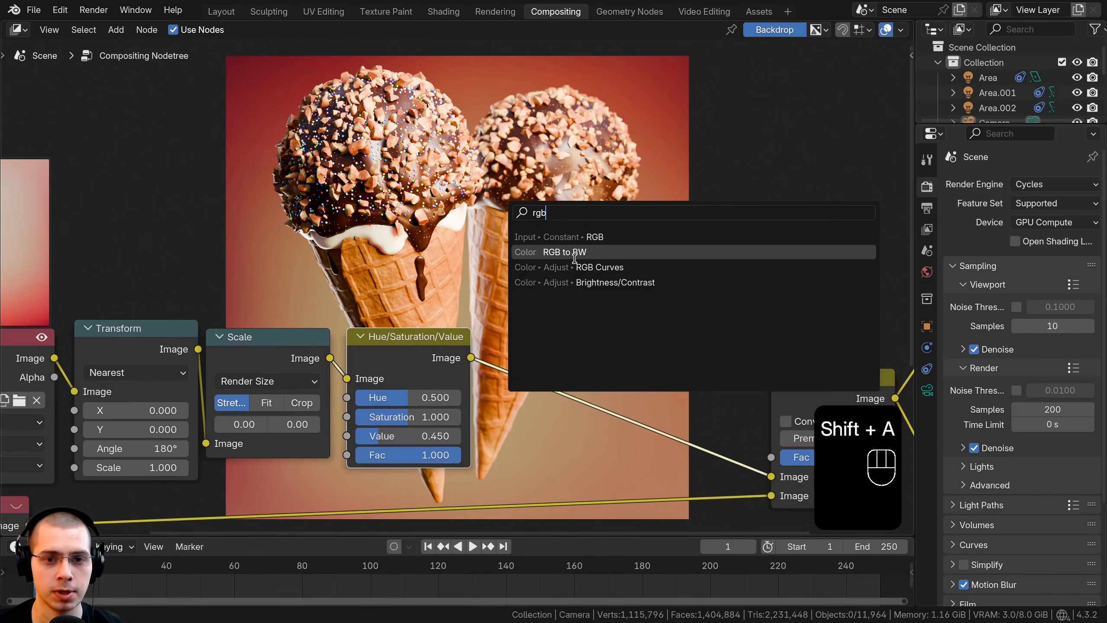
pyautogui.click(579, 266)
pyautogui.click(592, 258)
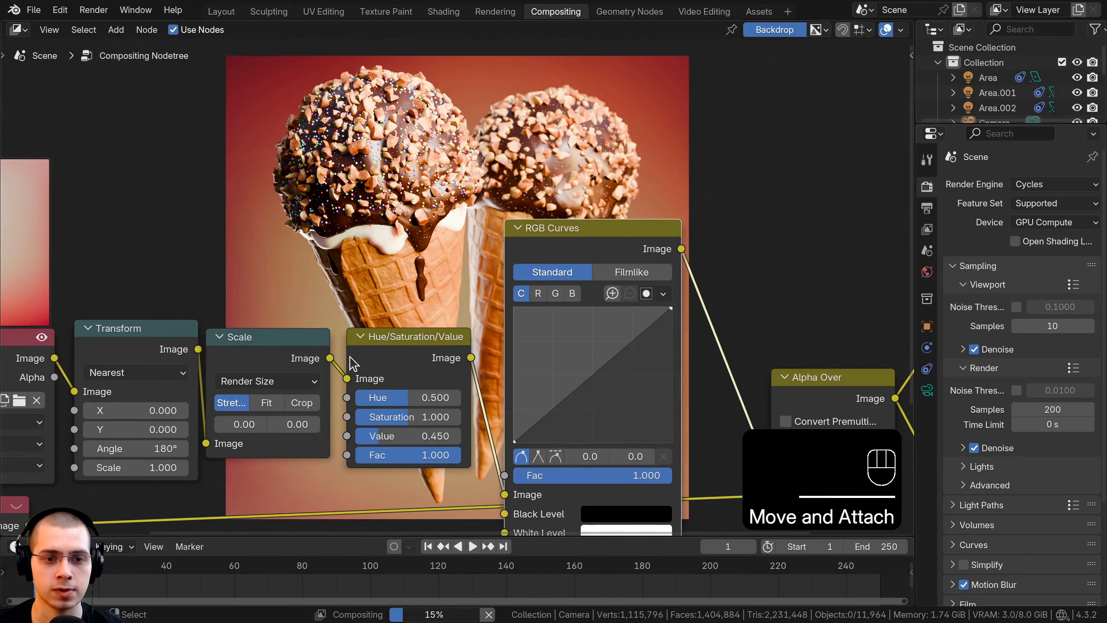
# Step: Tidy the node chain by raising the Hue/Saturation/Value and RGB Curves nodes slightly
pyautogui.moveTo(381, 351); pyautogui.dragTo(367, 335)
pyautogui.moveTo(594, 226); pyautogui.dragTo(575, 198)
pyautogui.moveTo(412, 327); pyautogui.dragTo(422, 334)
pyautogui.moveTo(548, 276); pyautogui.dragTo(540, 248, button='middle')
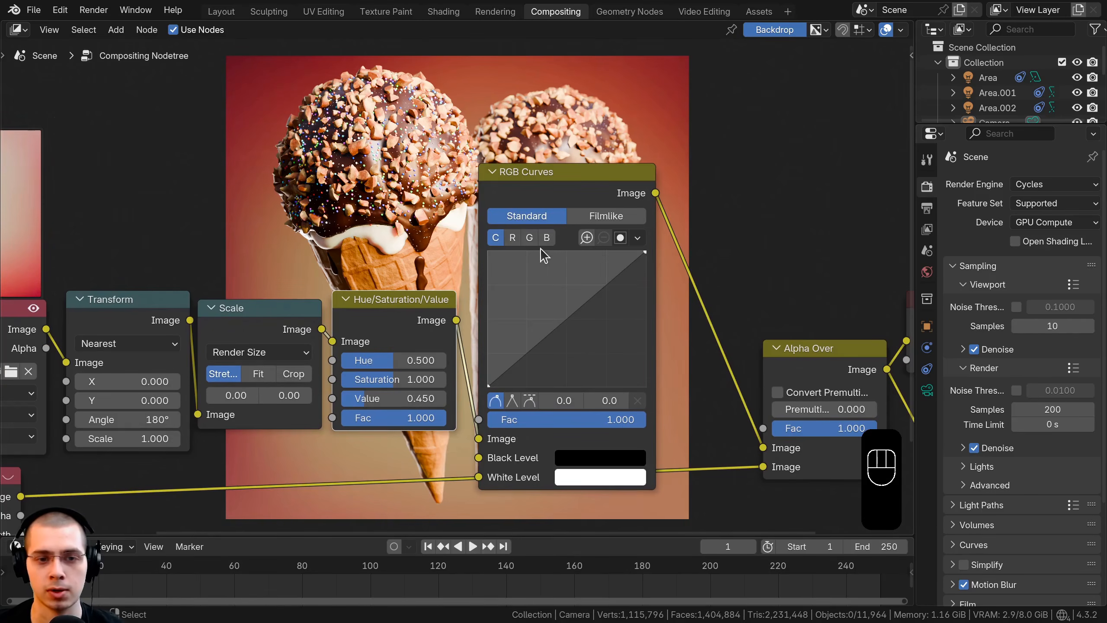
# Step: Add a point near the middle of the red curve in the RGB Curves node and raise it to about 0.4, 0.5
pyautogui.scroll(1, 608, 371)
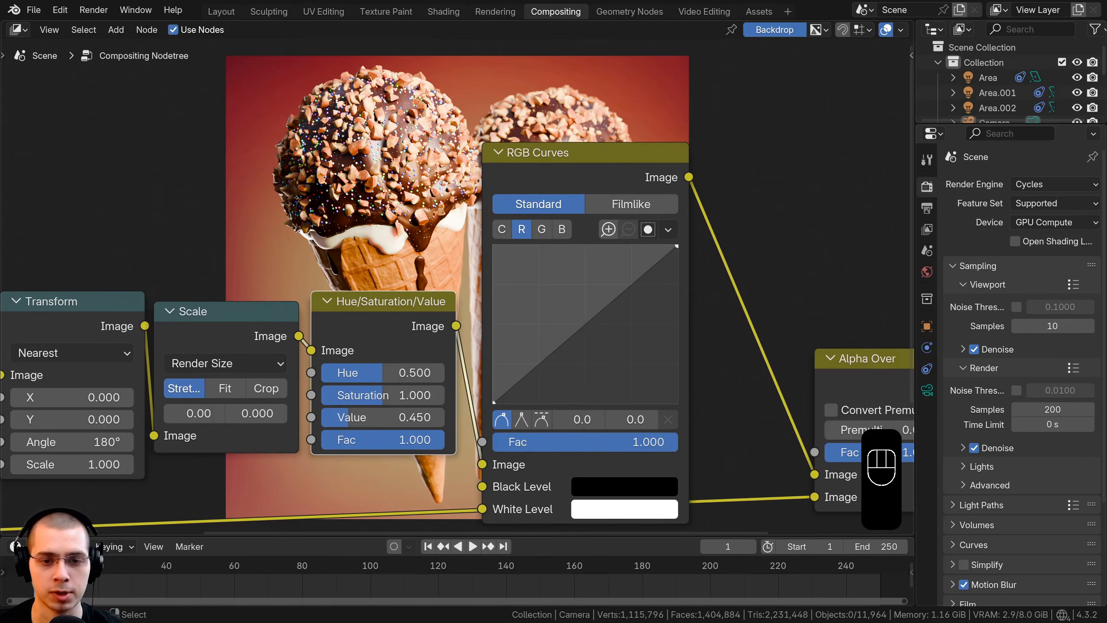
pyautogui.moveTo(575, 332); pyautogui.dragTo(576, 314)
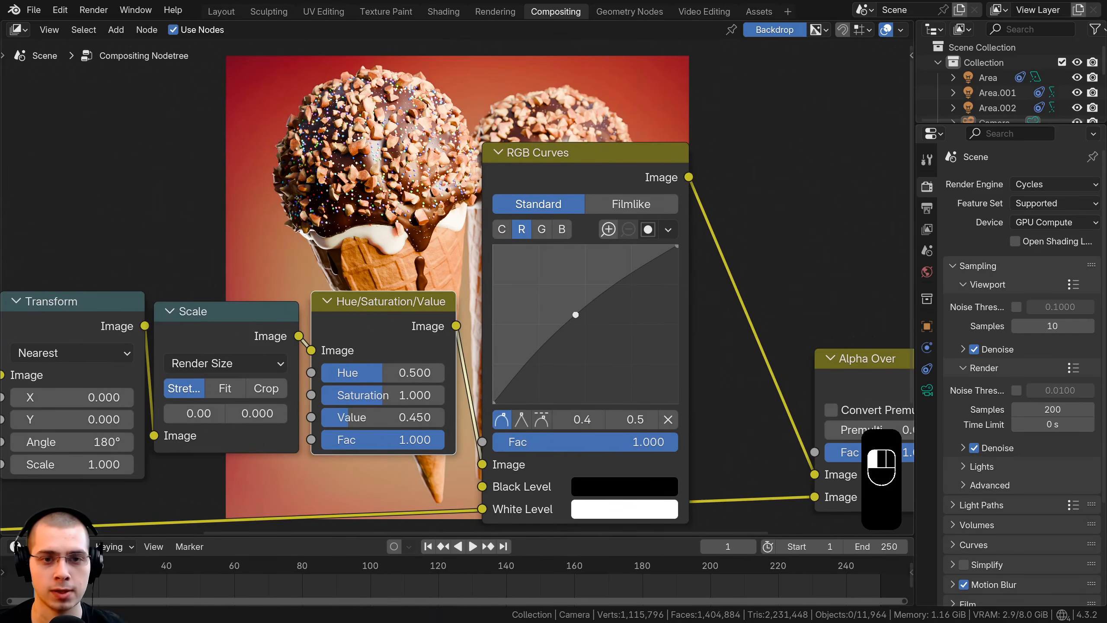
pyautogui.moveTo(548, 253); pyautogui.dragTo(578, 237, button='middle')
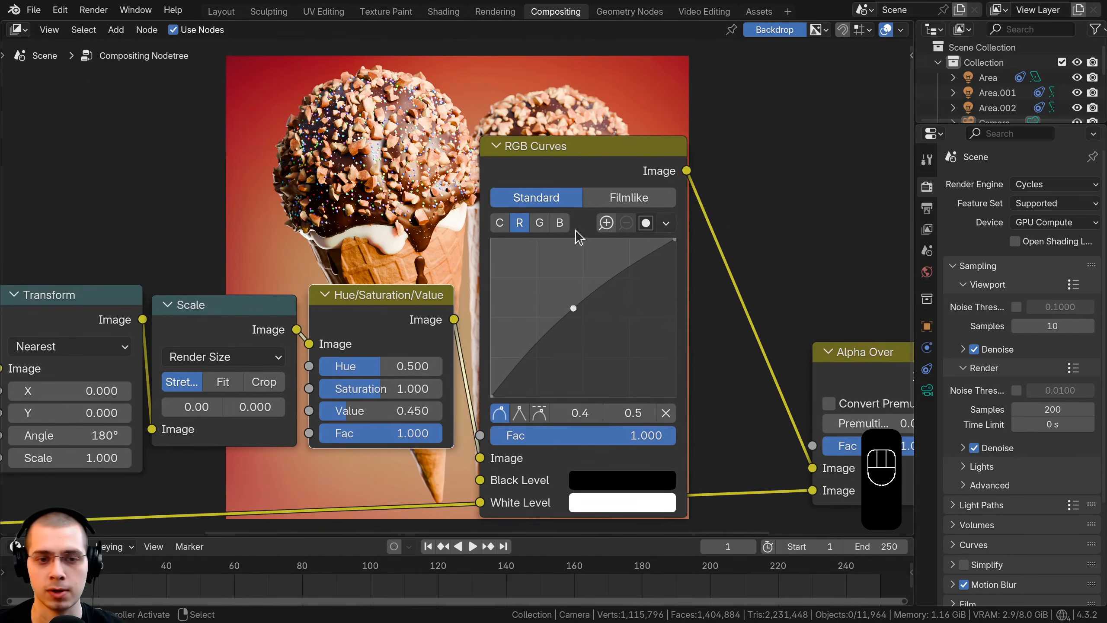
# Step: Lower the middle of the green curve in the RGB Curves node with a point at about 0.5, 0.4
pyautogui.click(541, 223)
pyautogui.moveTo(585, 326); pyautogui.dragTo(589, 324)
pyautogui.moveTo(377, 186); pyautogui.dragTo(409, 488, button='middle')
pyautogui.moveTo(618, 265); pyautogui.dragTo(586, 344, button='middle')
pyautogui.moveTo(451, 119); pyautogui.dragTo(451, 122, button='middle')
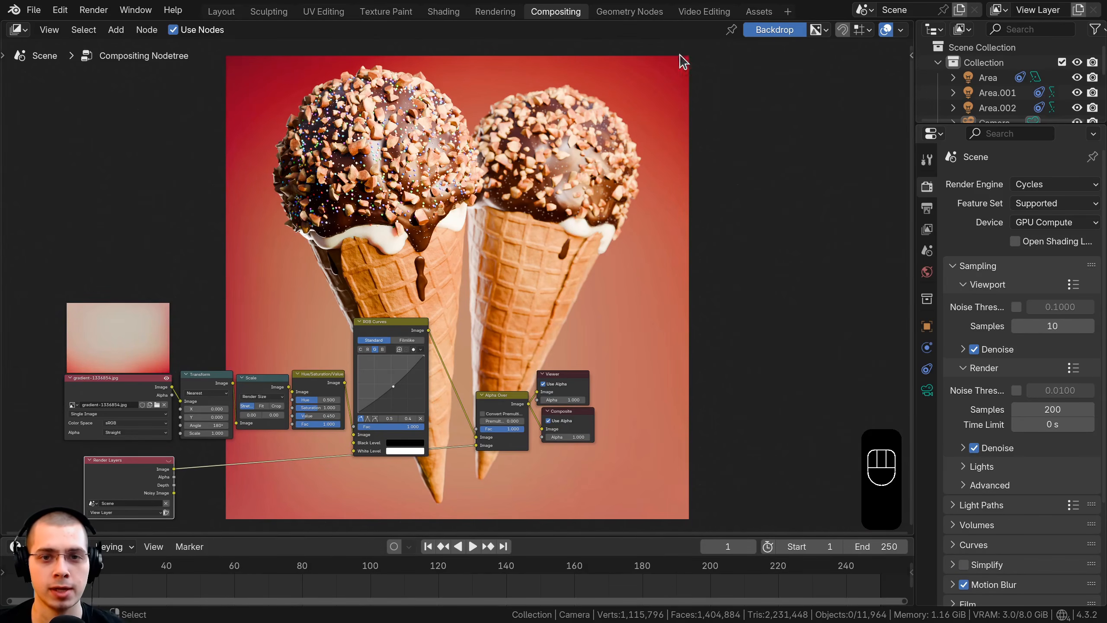
# Step: Duplicate the Alpha Over node and place the copy above the original
pyautogui.moveTo(484, 359); pyautogui.dragTo(496, 323, button='middle')
pyautogui.scroll(1, 497, 324)
pyautogui.moveTo(545, 413); pyautogui.dragTo(539, 317, button='middle')
pyautogui.scroll(1, 539, 317)
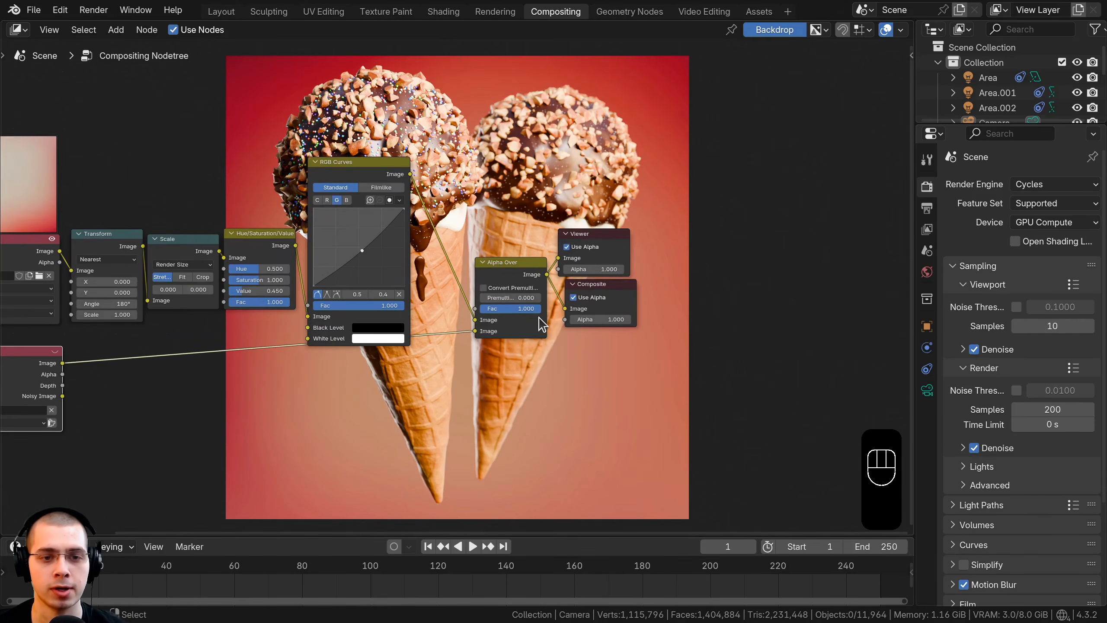
pyautogui.click(523, 273)
pyautogui.moveTo(523, 274); pyautogui.dragTo(485, 313, button='middle')
pyautogui.hotkey('shift', 'd')
pyautogui.click(511, 167)
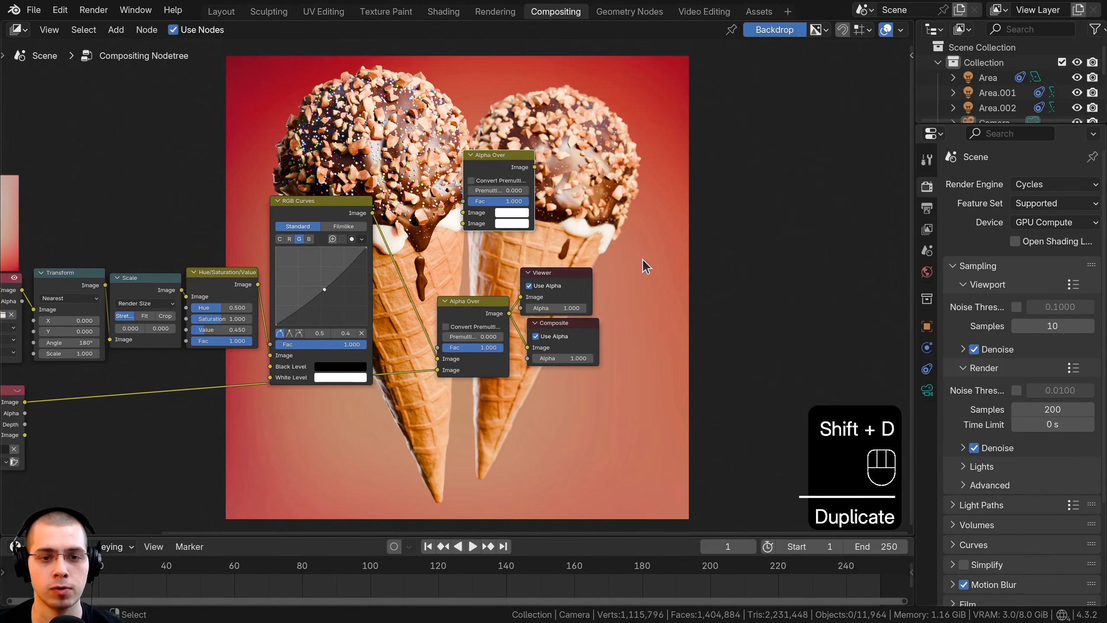
# Step: Move the Viewer and Composite nodes away from Alpha Over to make room for another node
pyautogui.click(643, 260)
pyautogui.press('g')
pyautogui.click(697, 321)
pyautogui.scroll(2, 518, 168)
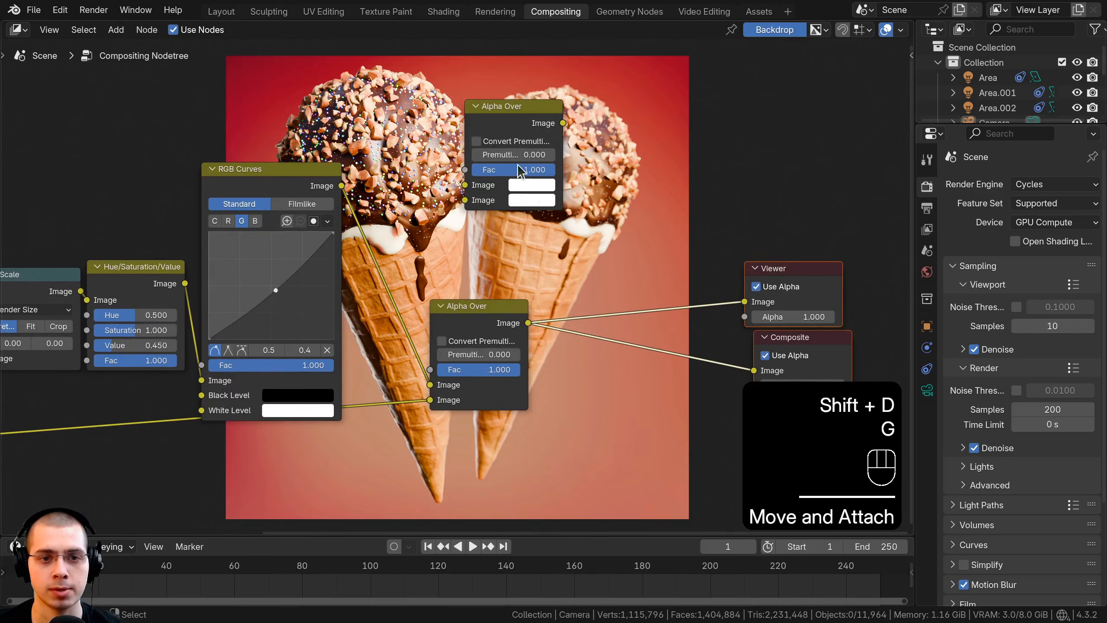
# Step: Insert the duplicated Alpha Over after the first one and link its output to both Composite and Viewer
pyautogui.rightClick(501, 141)
pyautogui.click(528, 131)
pyautogui.press('g')
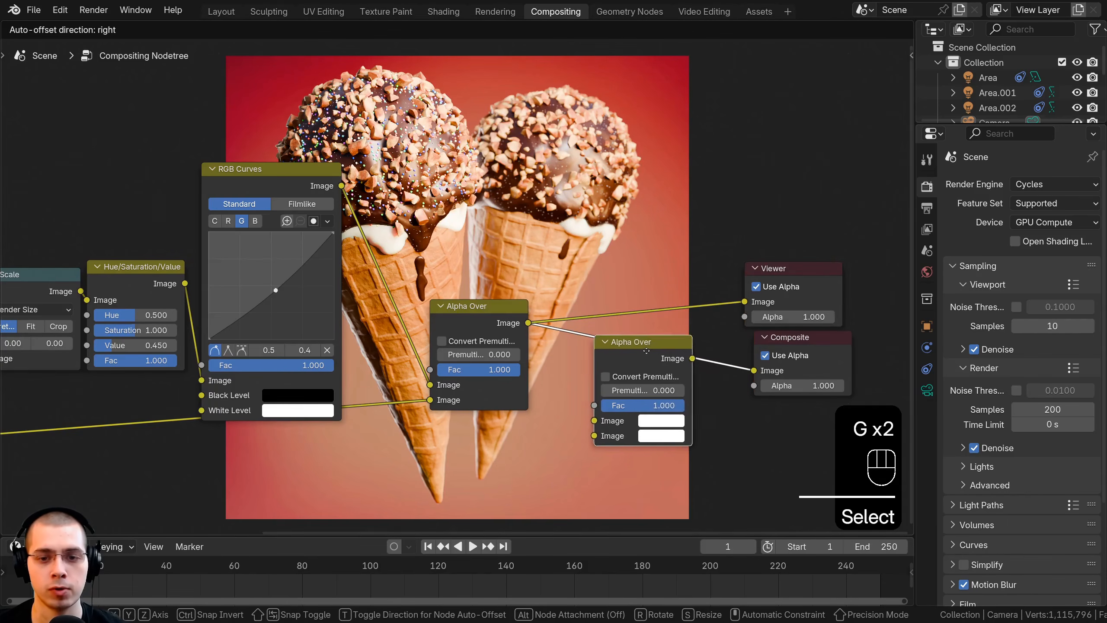
pyautogui.click(681, 350)
pyautogui.moveTo(681, 349); pyautogui.dragTo(749, 305)
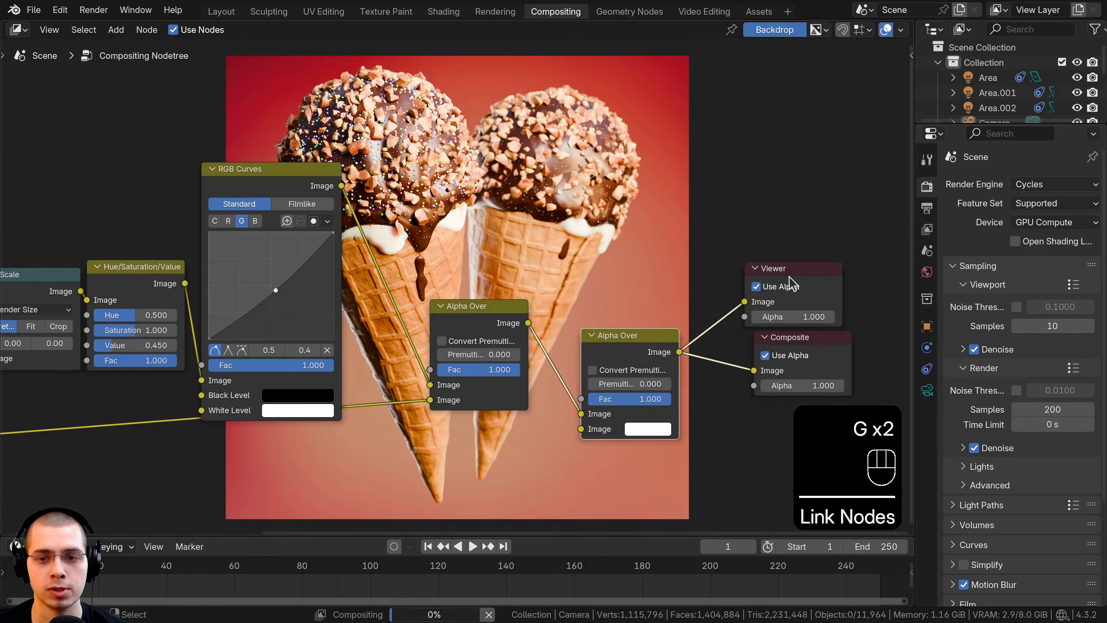
pyautogui.moveTo(791, 274); pyautogui.dragTo(799, 272)
pyautogui.moveTo(668, 331); pyautogui.dragTo(684, 313)
pyautogui.scroll(-2, 541, 266)
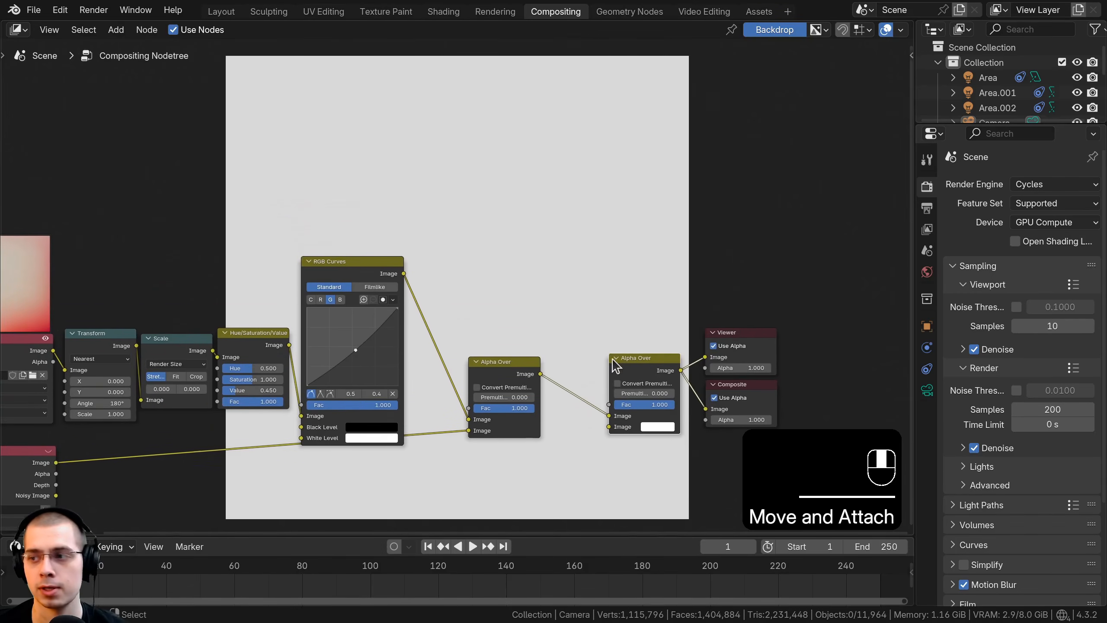
# Step: Add a Box Mask node above RGB Curves and widen it so its field labels are readable
pyautogui.hotkey('shift', 'a')
pyautogui.write('box')
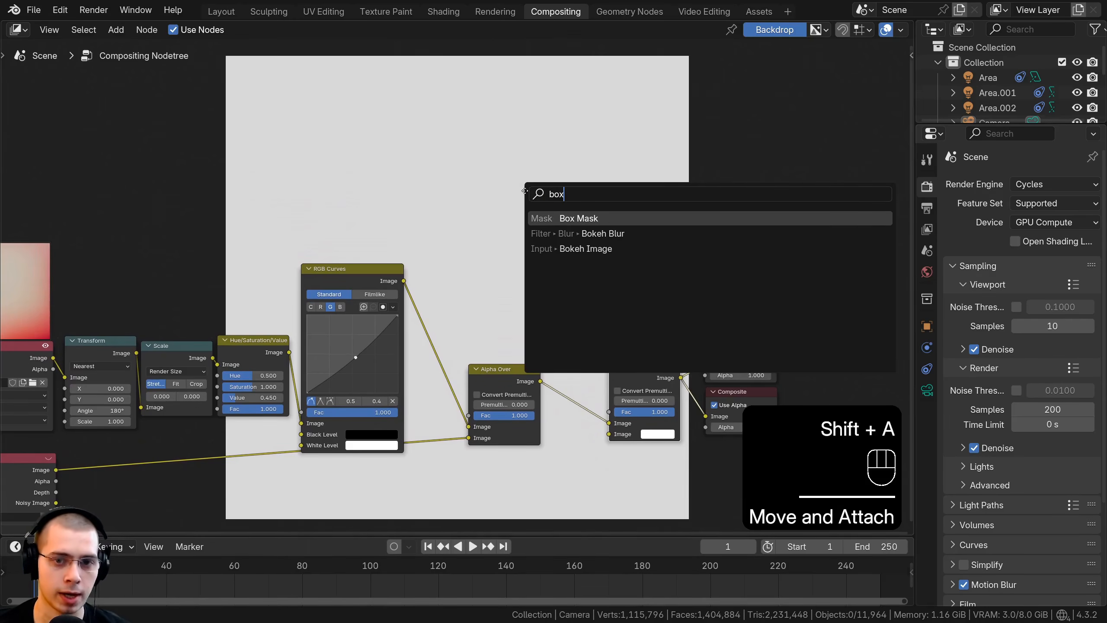
pyautogui.press('Return')
pyautogui.click(279, 150)
pyautogui.scroll(1, 318, 189)
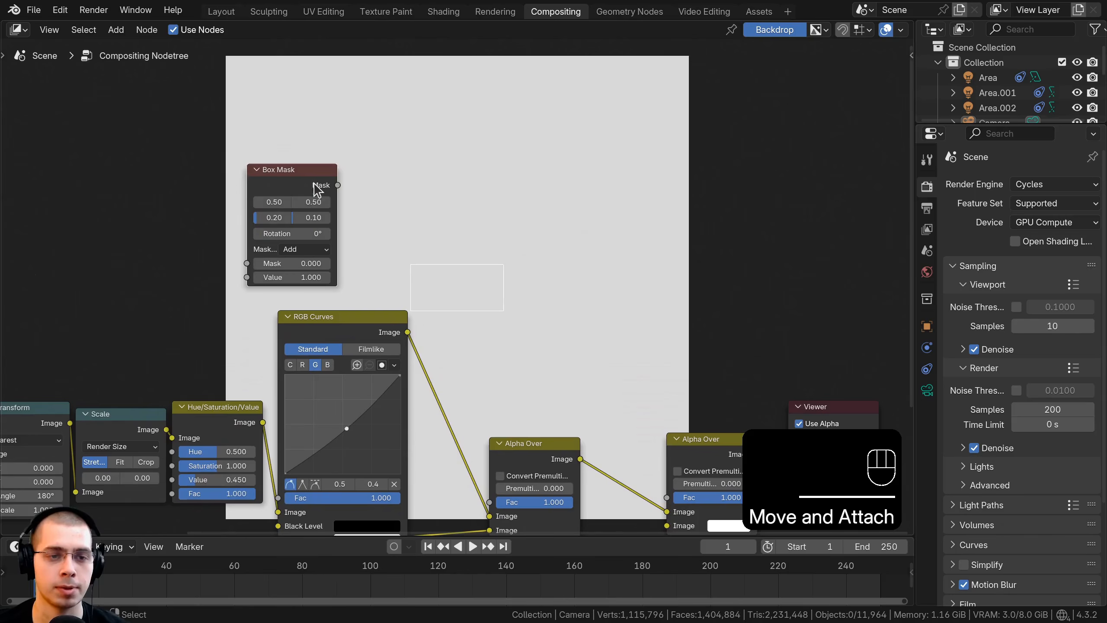
pyautogui.moveTo(335, 169); pyautogui.dragTo(425, 171)
pyautogui.moveTo(313, 192); pyautogui.dragTo(273, 189)
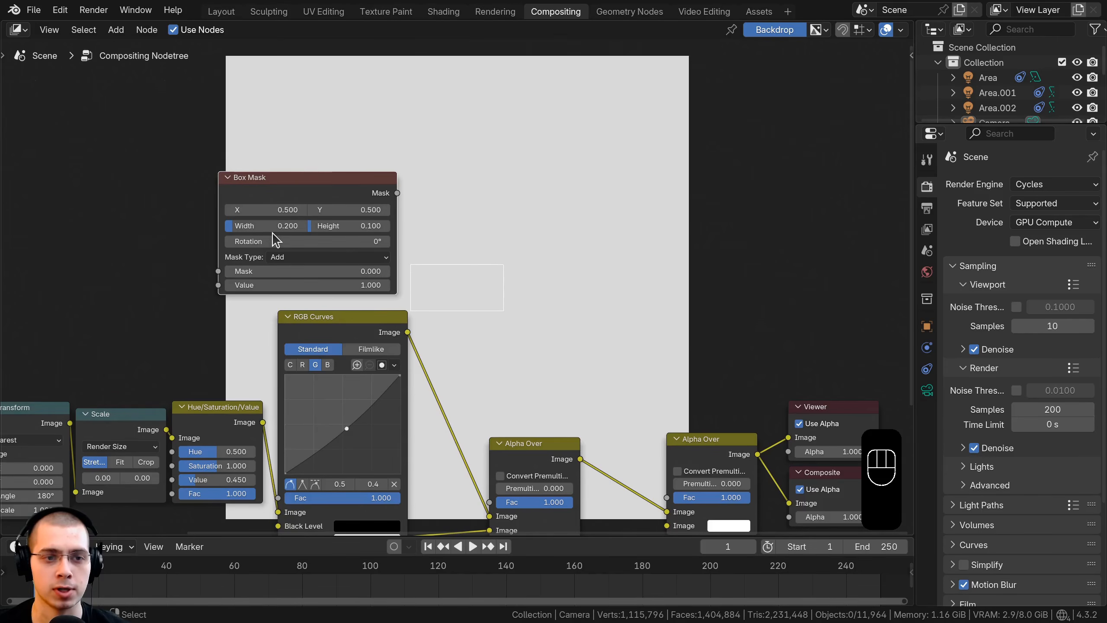
# Step: Set the Box Mask's Width and Height both to 0.976
pyautogui.moveTo(266, 226); pyautogui.dragTo(436, 226)
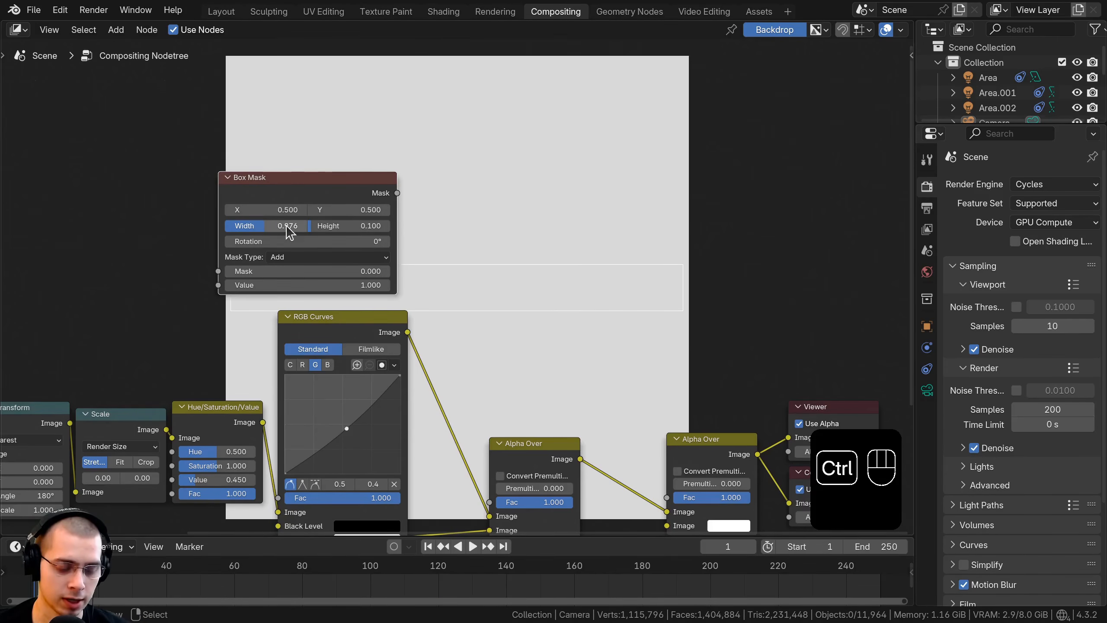
pyautogui.hotkey('ctrl', 'c')
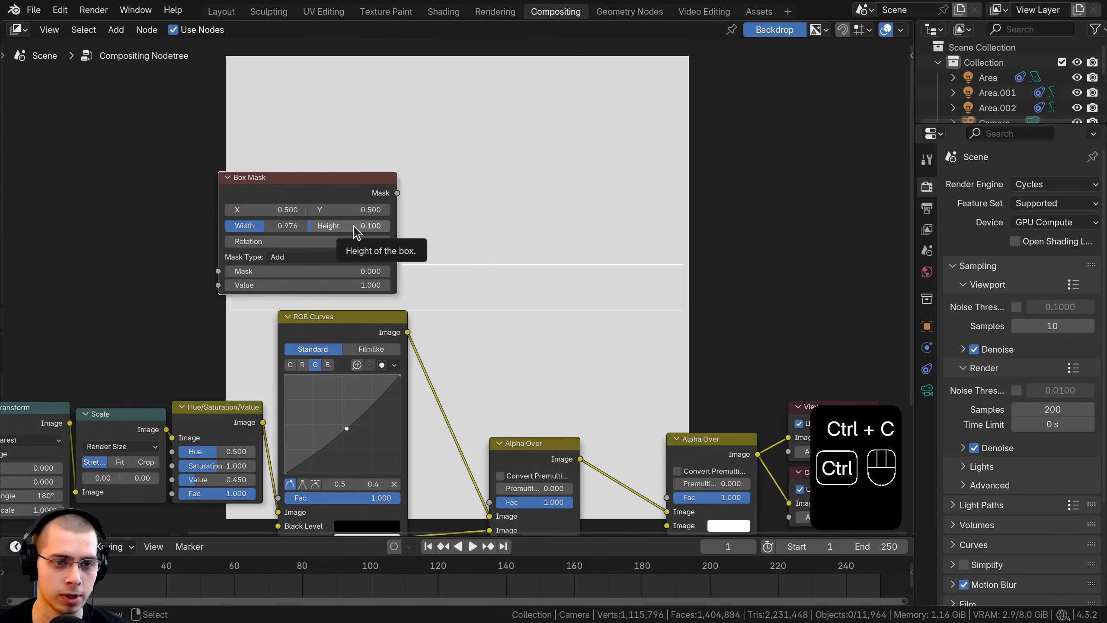
pyautogui.hotkey('ctrl', 'v')
pyautogui.scroll(-1, 355, 269)
pyautogui.moveTo(355, 270); pyautogui.dragTo(324, 317, button='middle')
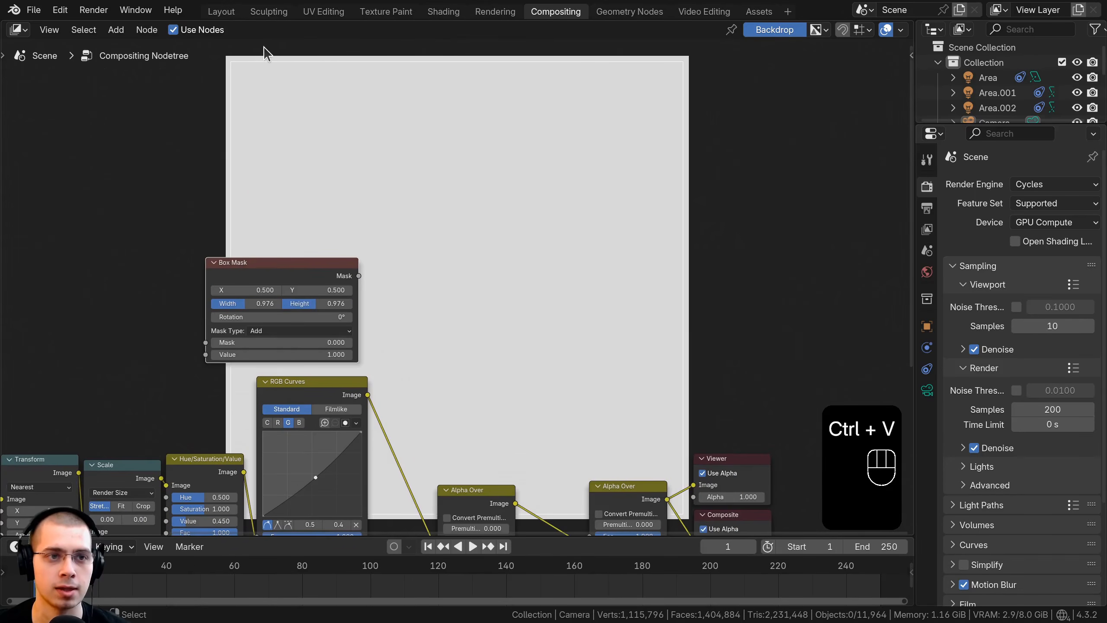
pyautogui.moveTo(383, 274); pyautogui.dragTo(401, 192, button='middle')
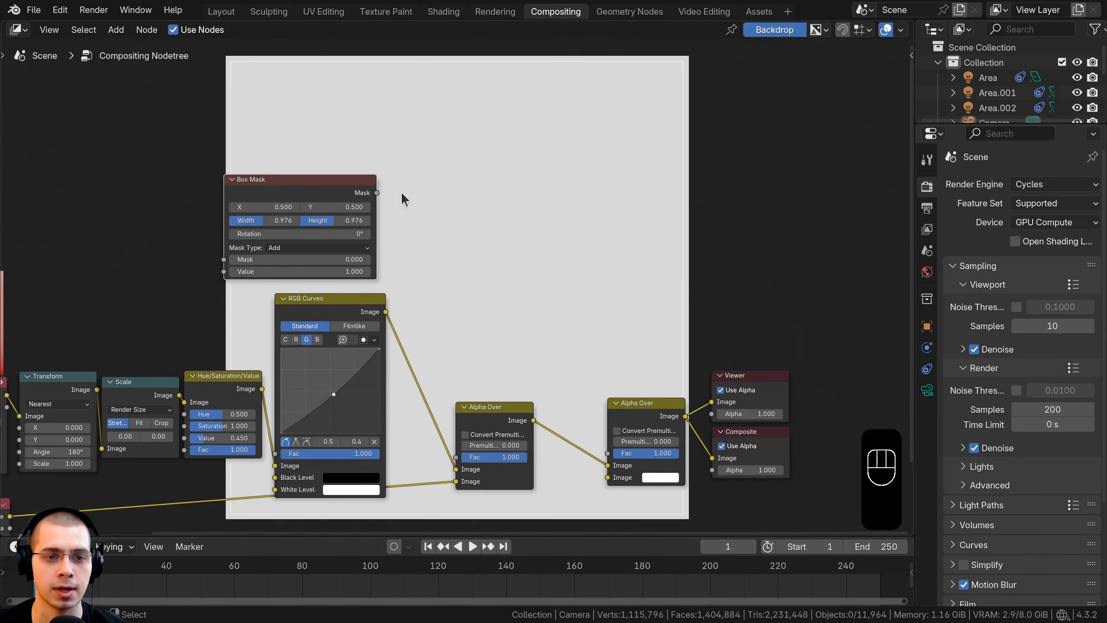
# Step: Add a Blur node, feed the Box Mask into its Image input and link its output to the second Alpha Over's Fac
pyautogui.hotkey('shift', 'a')
pyautogui.click(460, 136)
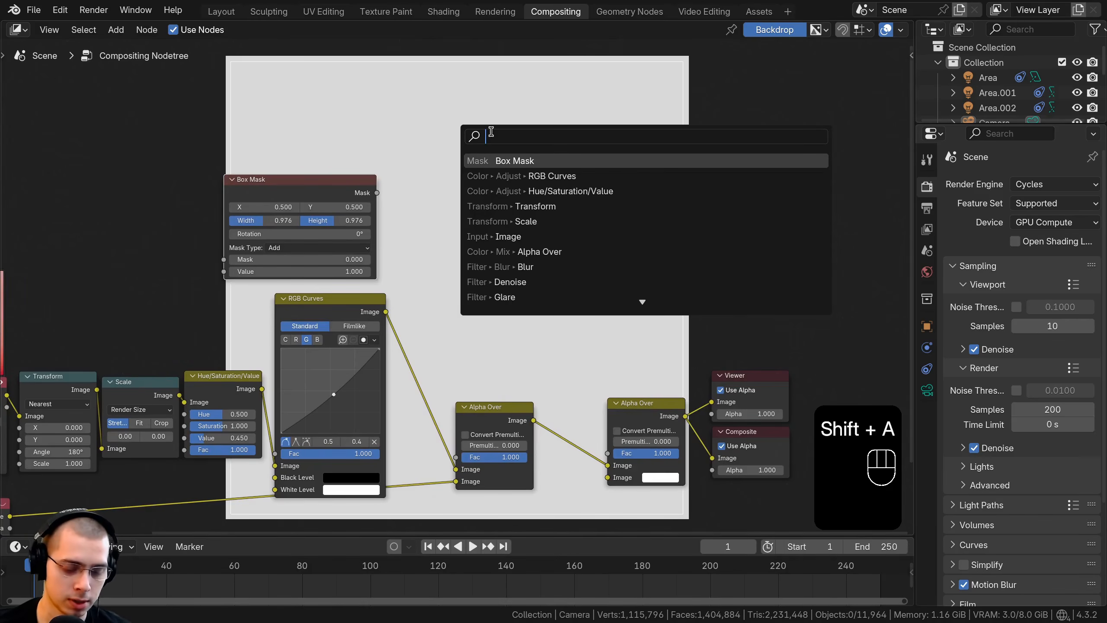
pyautogui.write('blur')
pyautogui.click(509, 158)
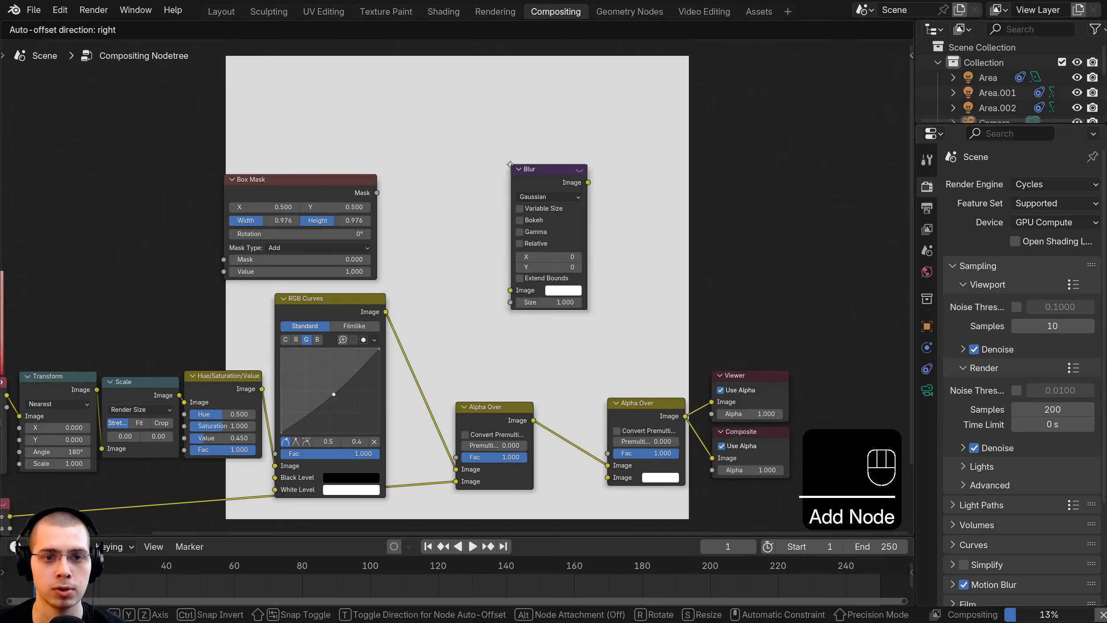
pyautogui.click(449, 176)
pyautogui.moveTo(376, 193); pyautogui.dragTo(454, 295)
pyautogui.moveTo(473, 257); pyautogui.dragTo(466, 184, button='middle')
pyautogui.moveTo(503, 118); pyautogui.dragTo(600, 380)
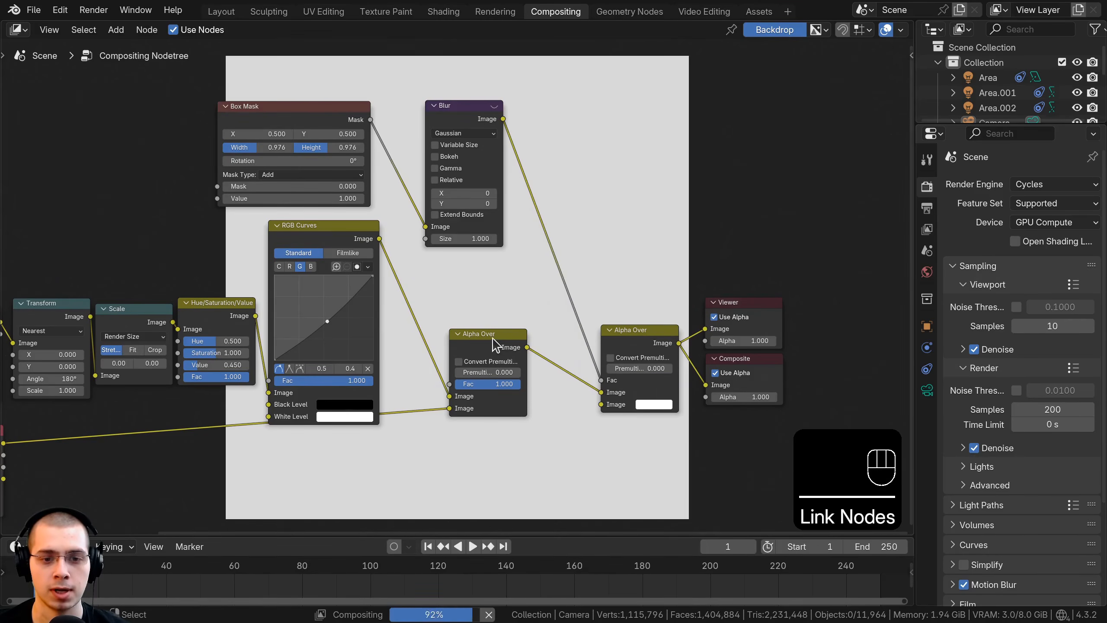
# Step: Switch the composited image to the second Alpha Over's lower Image input so the solid colour forms the border
pyautogui.moveTo(493, 338); pyautogui.dragTo(487, 337)
pyautogui.moveTo(605, 392)
pyautogui.mouseDown()
pyautogui.moveTo(574, 383)
pyautogui.moveTo(597, 405)
pyautogui.mouseUp()
pyautogui.moveTo(608, 392); pyautogui.dragTo(544, 393, button='middle')
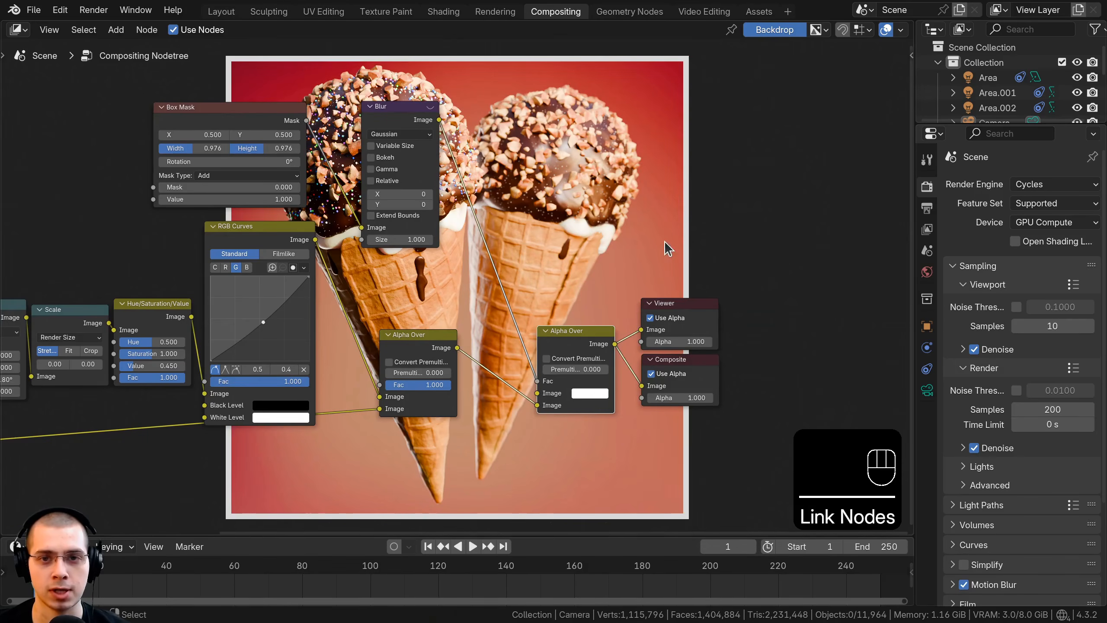
# Step: Soften the border mask by setting the Blur node's X and Y to 500
pyautogui.moveTo(668, 249); pyautogui.dragTo(657, 342, button='middle')
pyautogui.moveTo(442, 403); pyautogui.dragTo(453, 395, button='middle')
pyautogui.scroll(1, 453, 396)
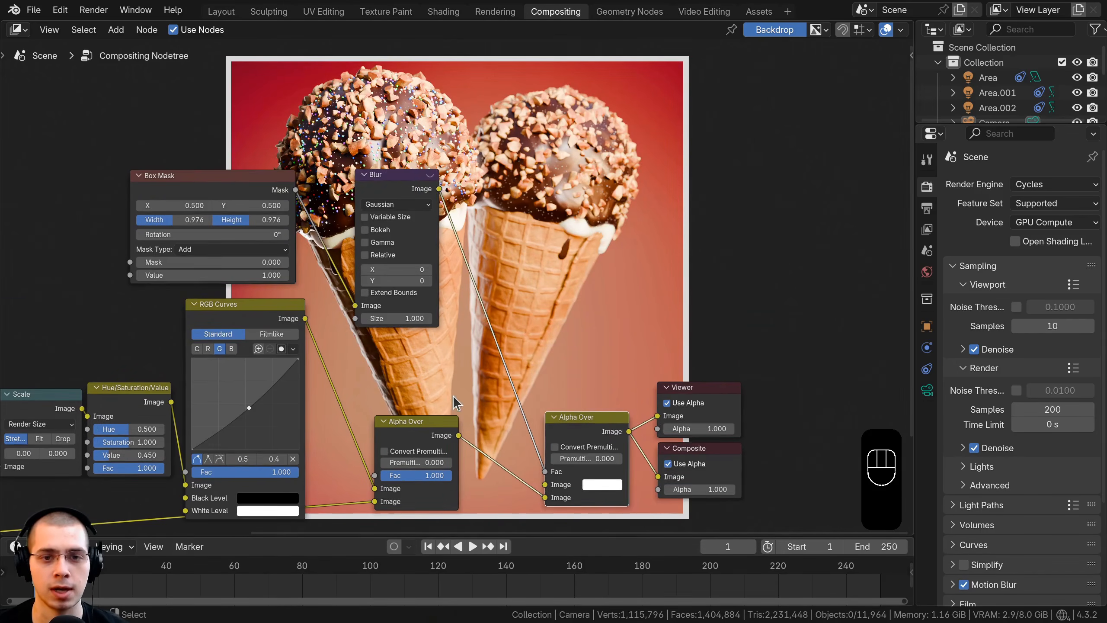
pyautogui.scroll(1, 523, 317)
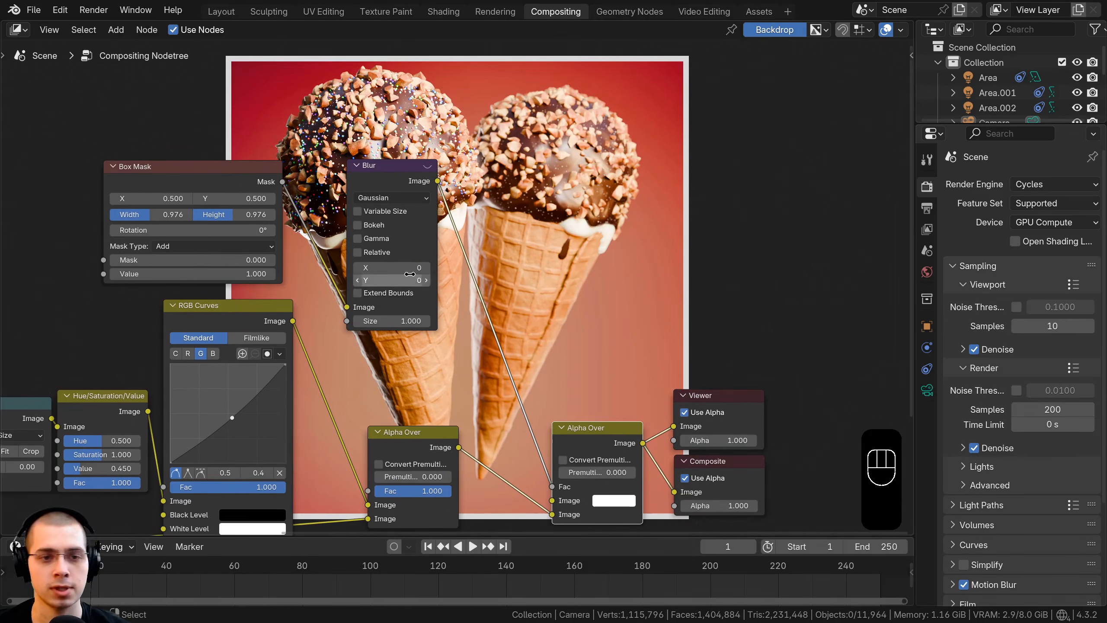
pyautogui.click(380, 268)
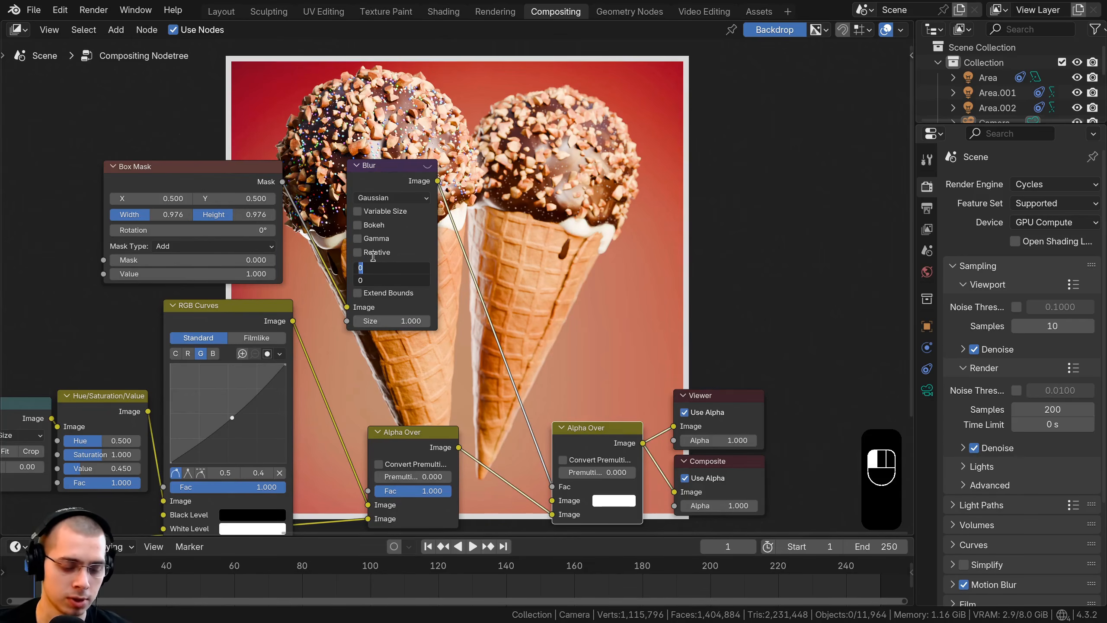
pyautogui.write('500')
pyautogui.press('Return')
pyautogui.moveTo(611, 151); pyautogui.dragTo(587, 302, button='middle')
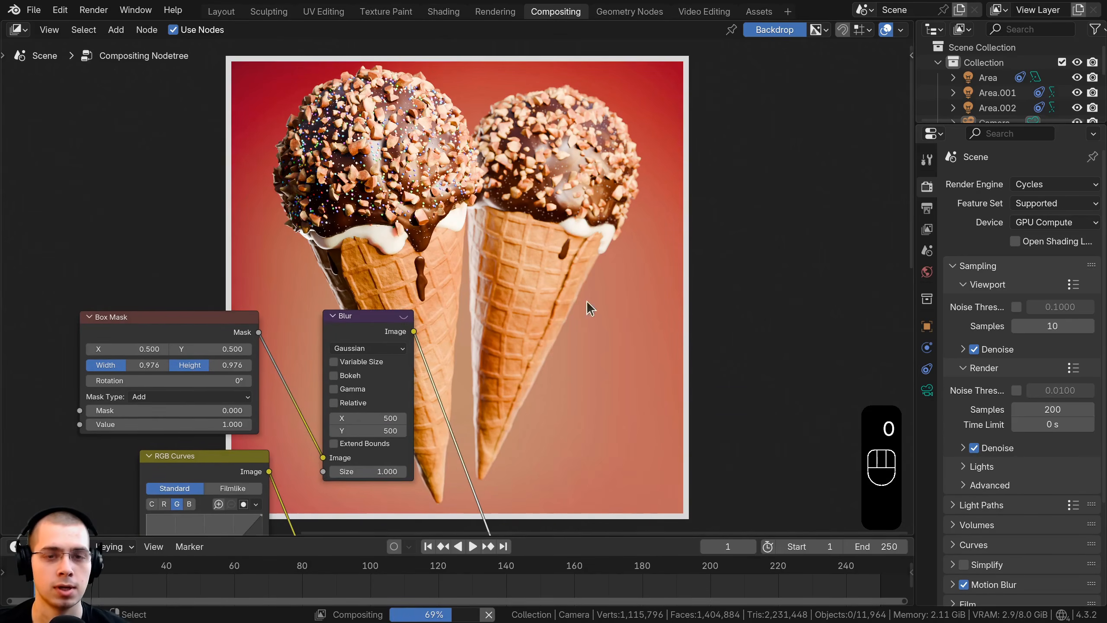
pyautogui.moveTo(371, 322); pyautogui.dragTo(366, 322)
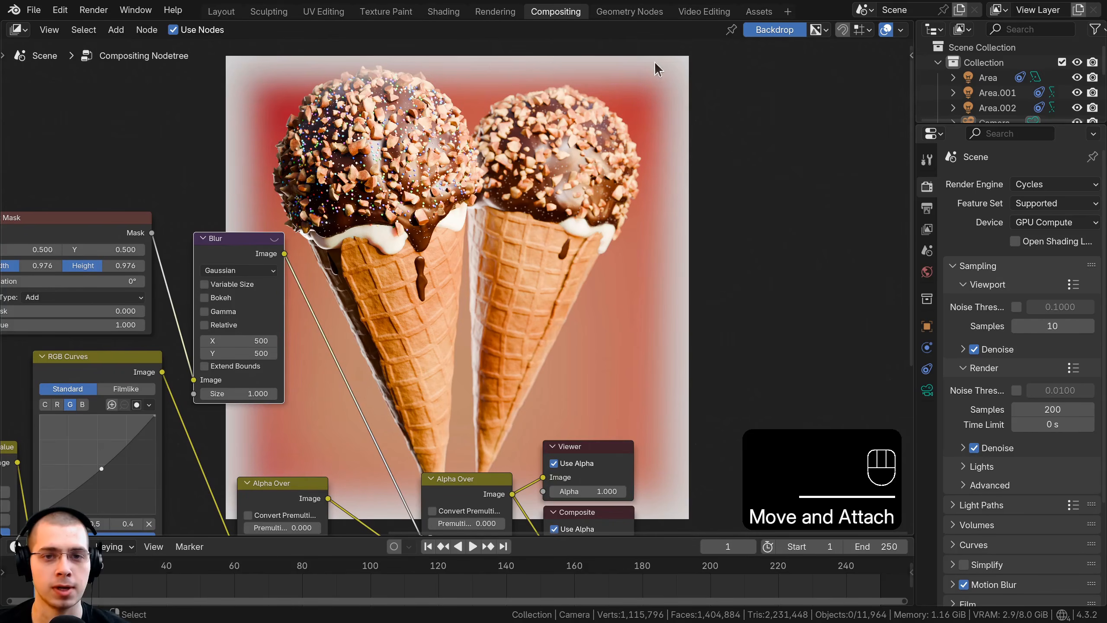
pyautogui.moveTo(322, 237); pyautogui.dragTo(330, 228, button='middle')
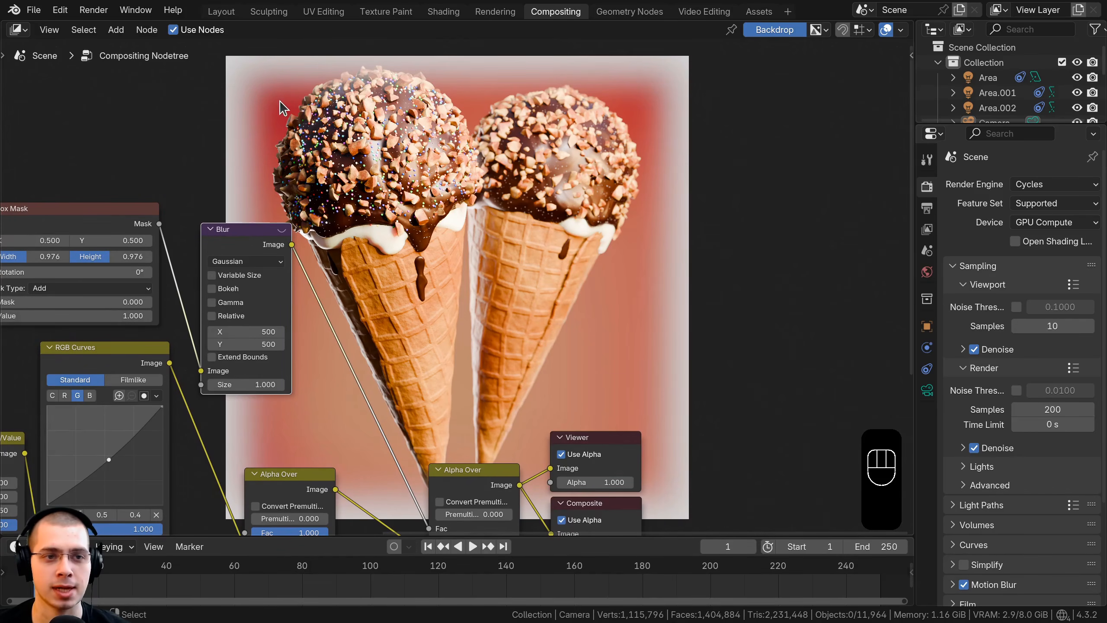
# Step: Set the second Alpha Over's Image colour by sampling the red background near the image's upper-left corner
pyautogui.moveTo(394, 306); pyautogui.dragTo(429, 267, button='middle')
pyautogui.scroll(2, 462, 286)
pyautogui.moveTo(492, 349); pyautogui.dragTo(497, 299, button='middle')
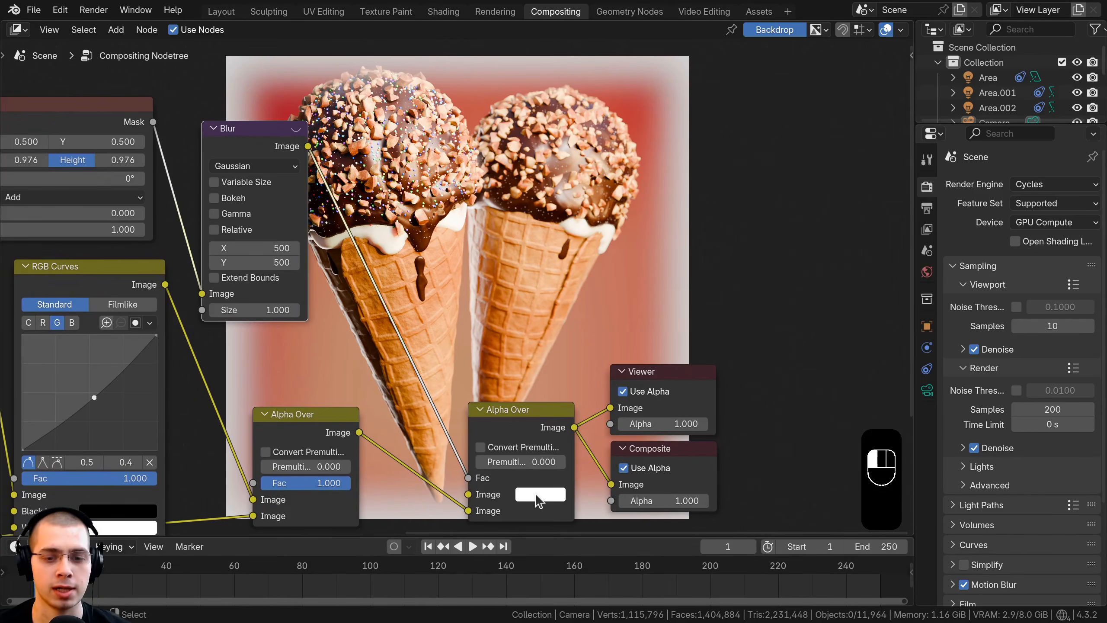
pyautogui.click(539, 501)
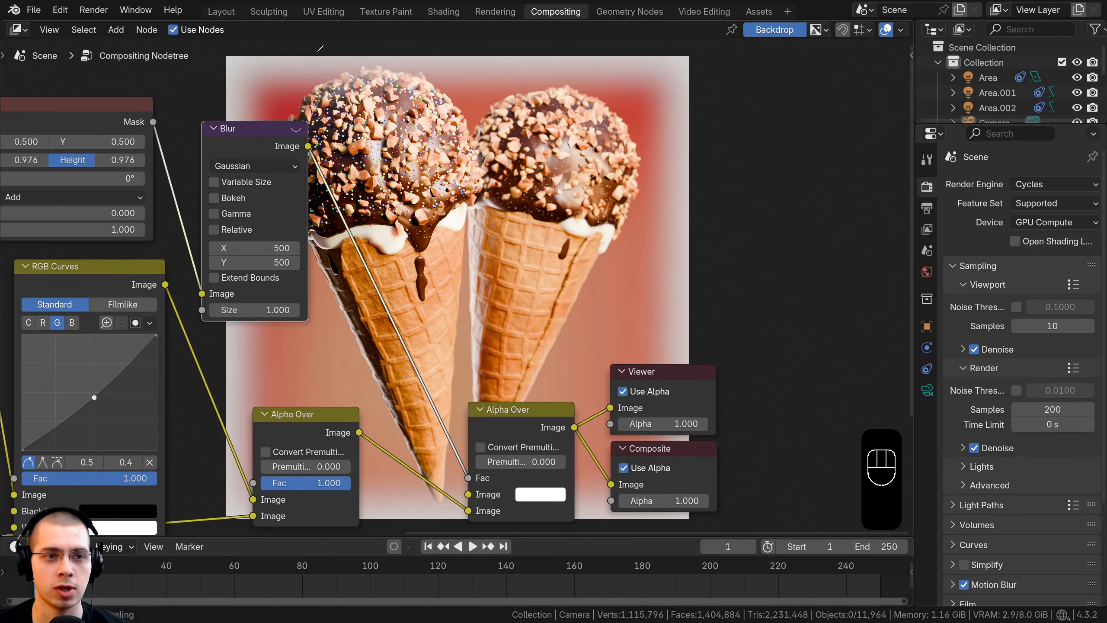
pyautogui.click(279, 107)
pyautogui.moveTo(535, 519); pyautogui.dragTo(538, 475, button='middle')
pyautogui.scroll(1, 538, 477)
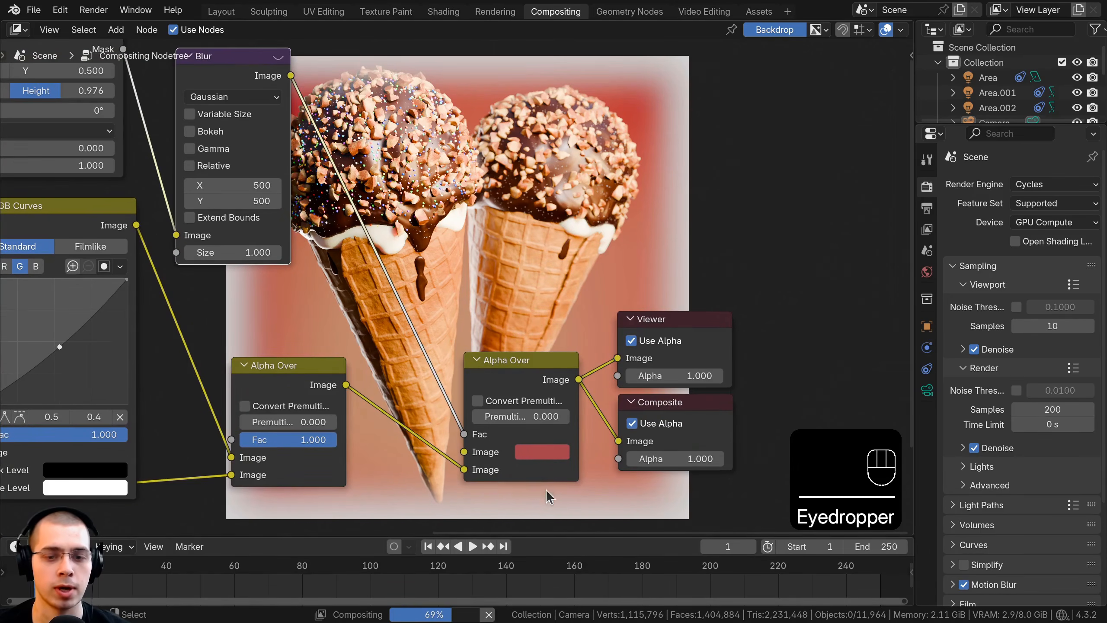
# Step: Deepen the second Alpha Over's border colour to a darker red with Hue 0.991, Saturation 0.960 and Value 0.310
pyautogui.click(545, 458)
pyautogui.moveTo(594, 293); pyautogui.dragTo(592, 300)
pyautogui.moveTo(663, 242); pyautogui.dragTo(664, 248)
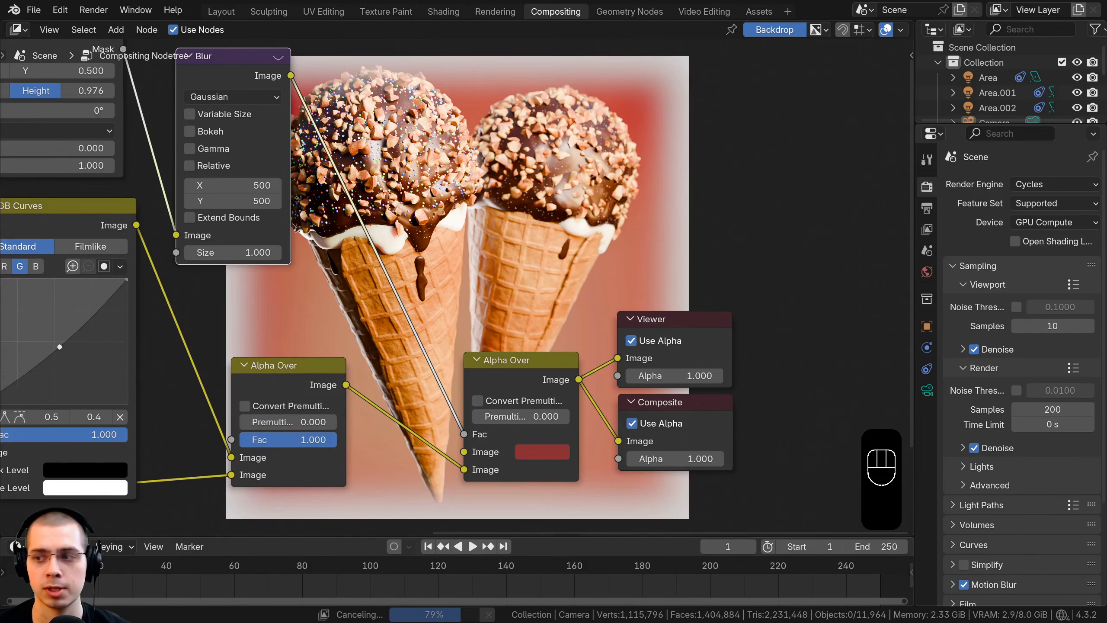
pyautogui.moveTo(545, 454); pyautogui.dragTo(569, 277, button='middle')
pyautogui.hotkey('ctrl', 'v')
pyautogui.click(574, 281)
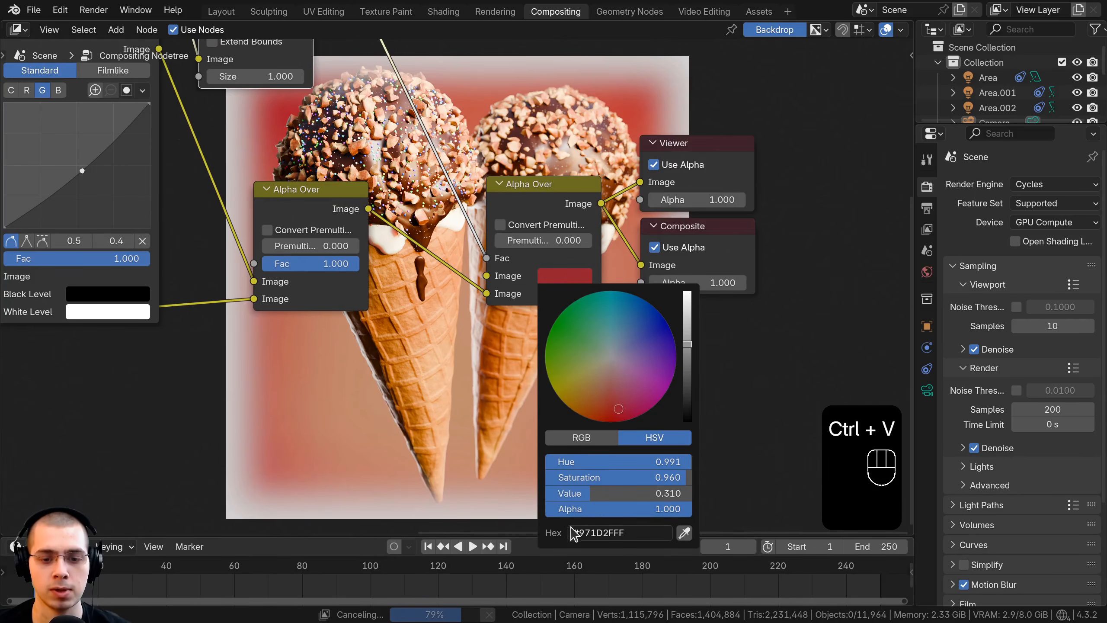
pyautogui.scroll(-1, 351, 290)
pyautogui.moveTo(352, 291); pyautogui.dragTo(304, 497, button='middle')
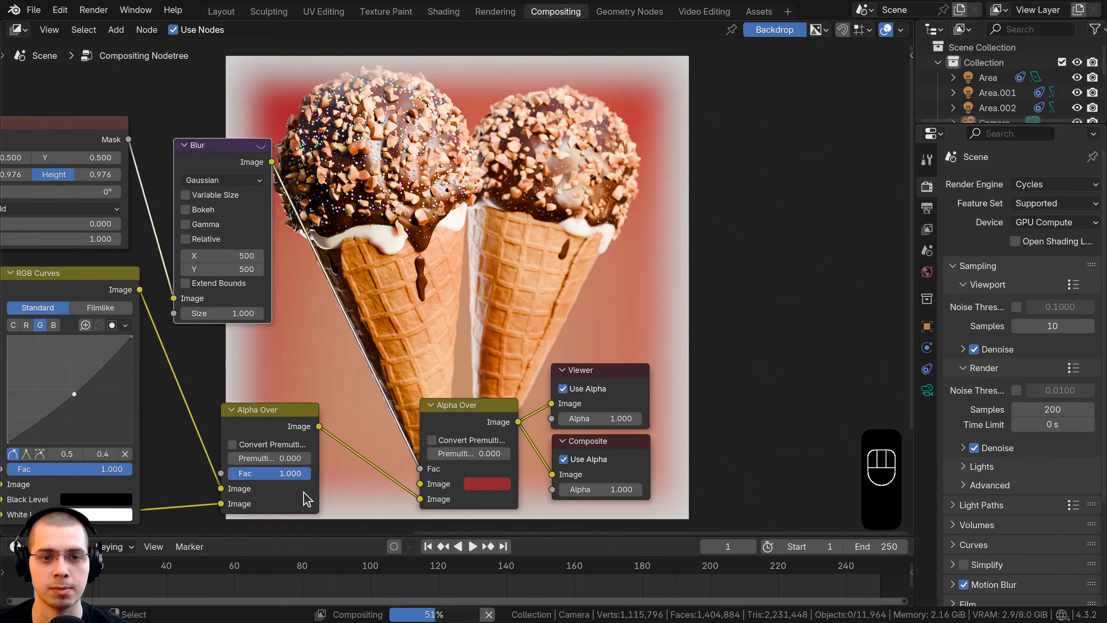
pyautogui.moveTo(395, 194); pyautogui.dragTo(340, 362, button='middle')
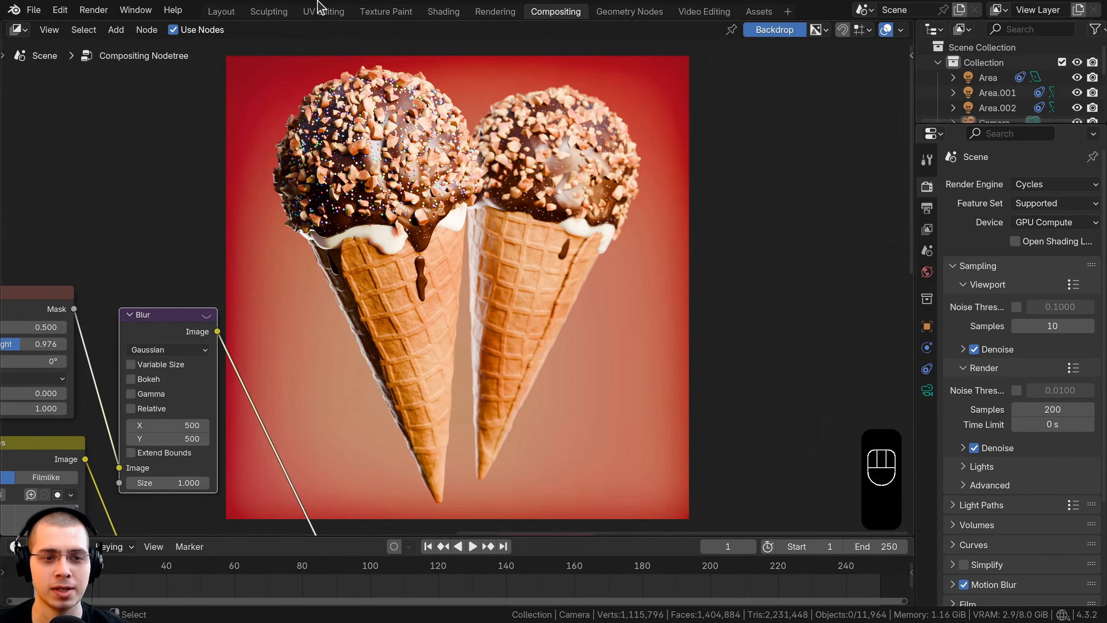
pyautogui.moveTo(522, 158); pyautogui.dragTo(530, 161, button='middle')
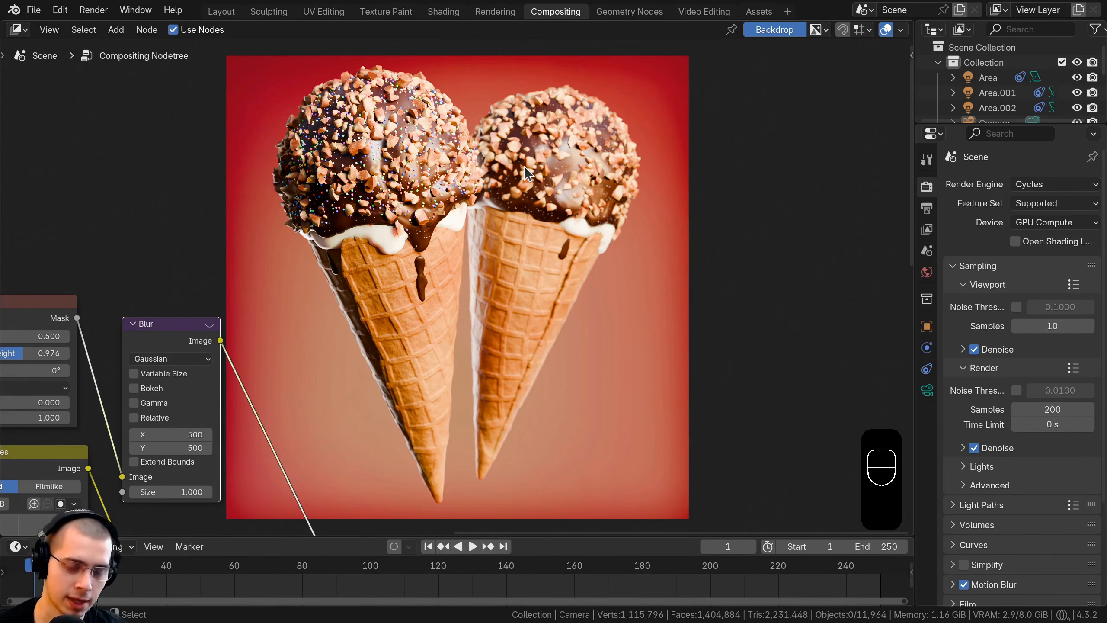
# Step: Display the Viewer Node image in place of the Render Result and save the finished composite as an image file
pyautogui.press('F11')
pyautogui.scroll(-2, 481, 245)
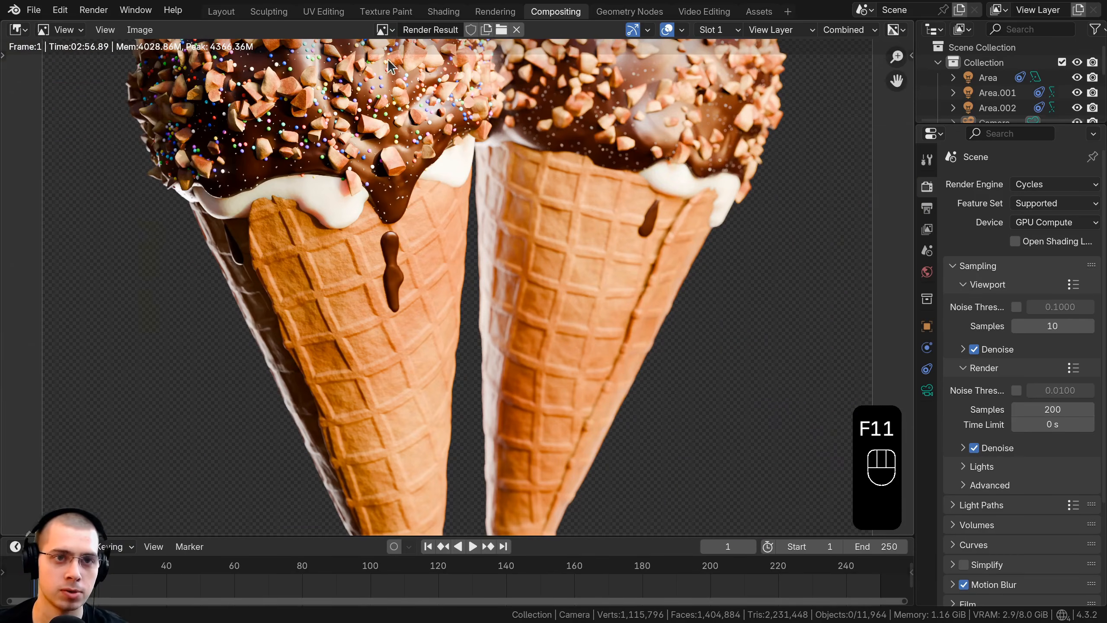
pyautogui.scroll(-2, 388, 47)
pyautogui.click(385, 30)
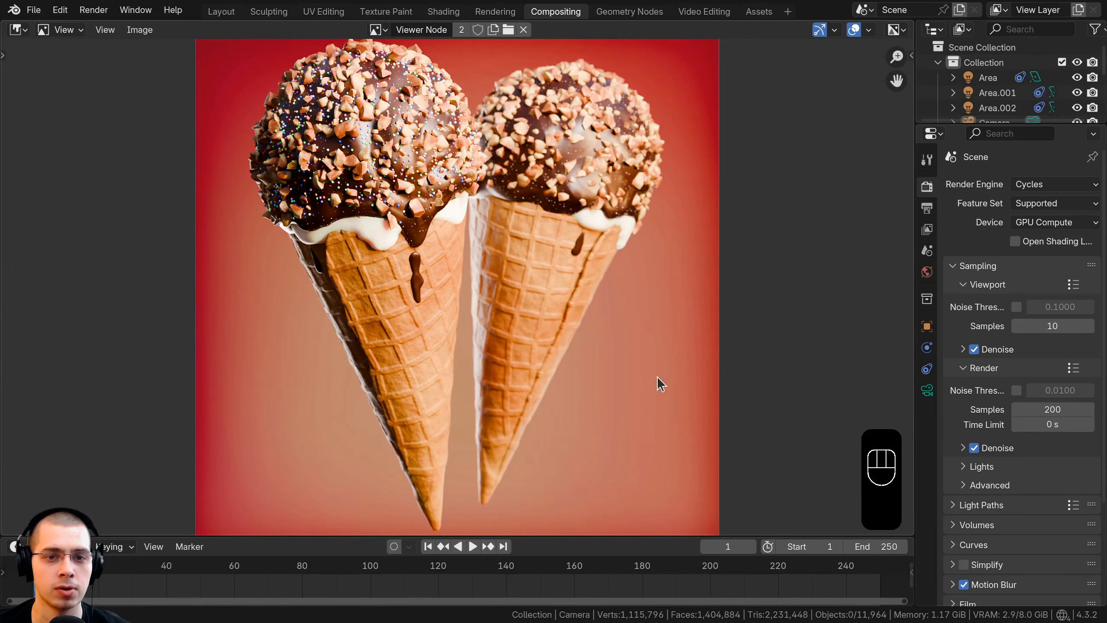
pyautogui.scroll(-1, 456, 240)
pyautogui.moveTo(439, 214); pyautogui.dragTo(445, 234, button='middle')
pyautogui.scroll(1, 400, 207)
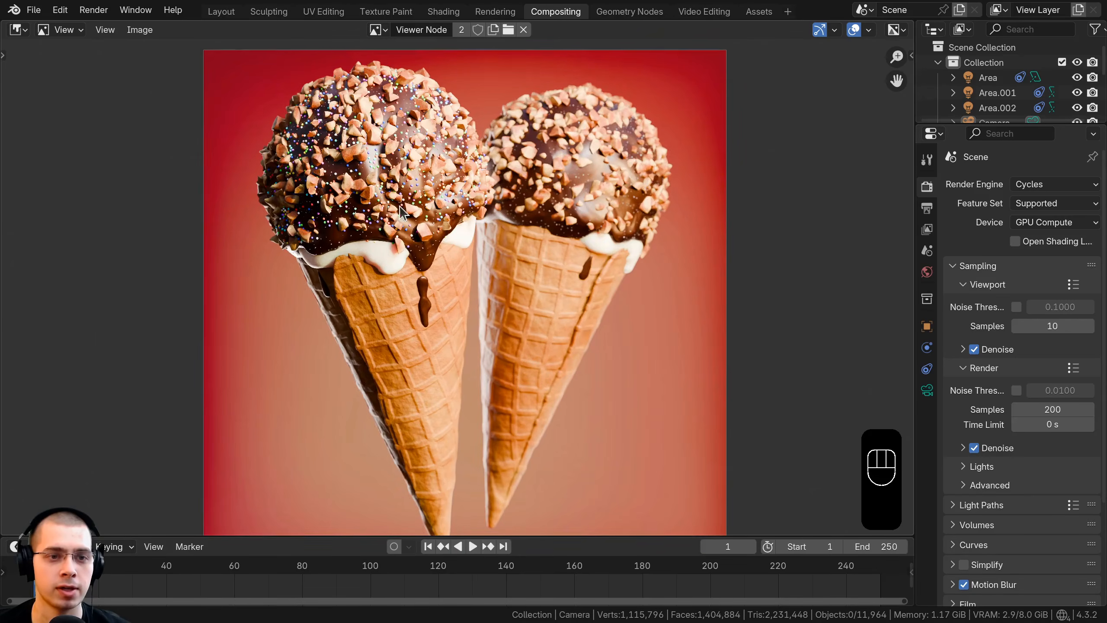
pyautogui.click(140, 31)
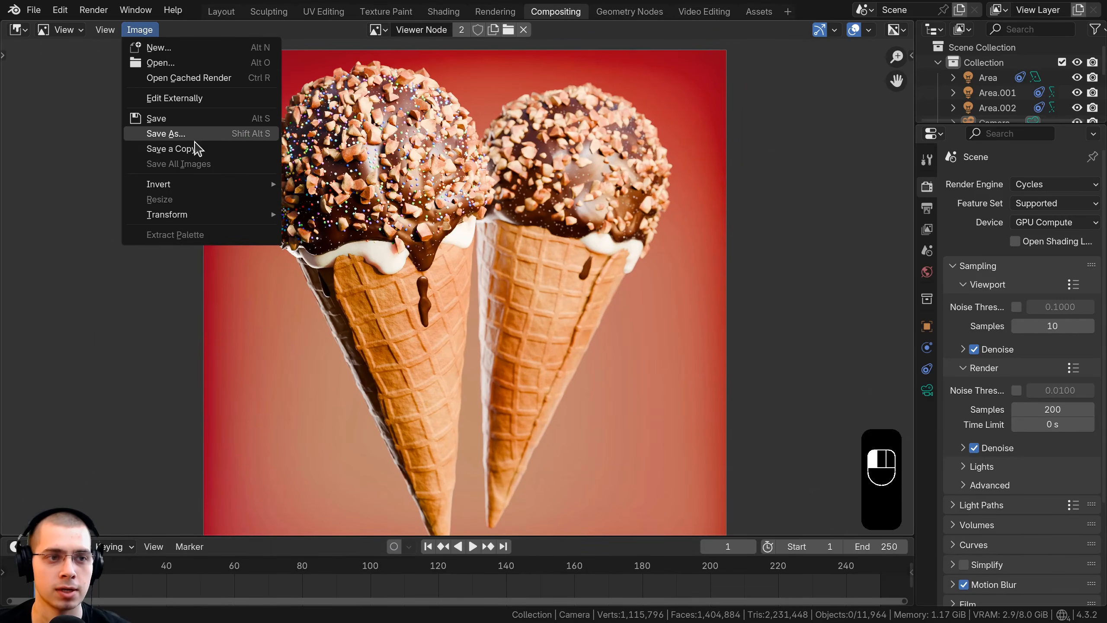
pyautogui.click(165, 134)
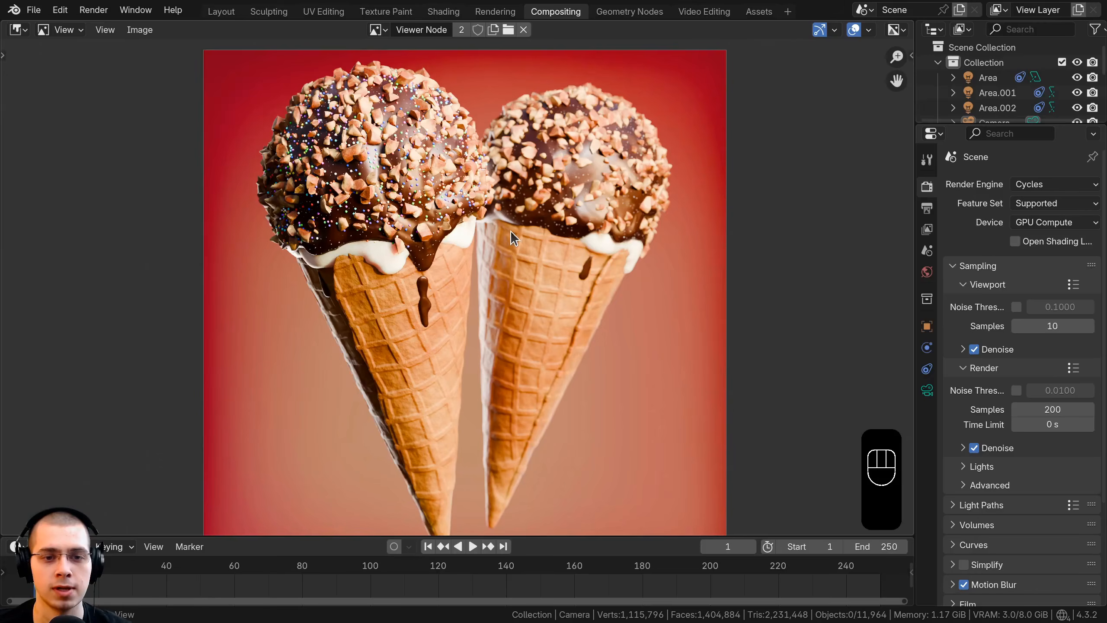
# Step: Maximize the image editor around the finished composite and save the Blender file
pyautogui.hotkey('ctrl', 'space')
pyautogui.hotkey('ctrl', 's')
pyautogui.moveTo(930, 219); pyautogui.dragTo(922, 213, button='middle')
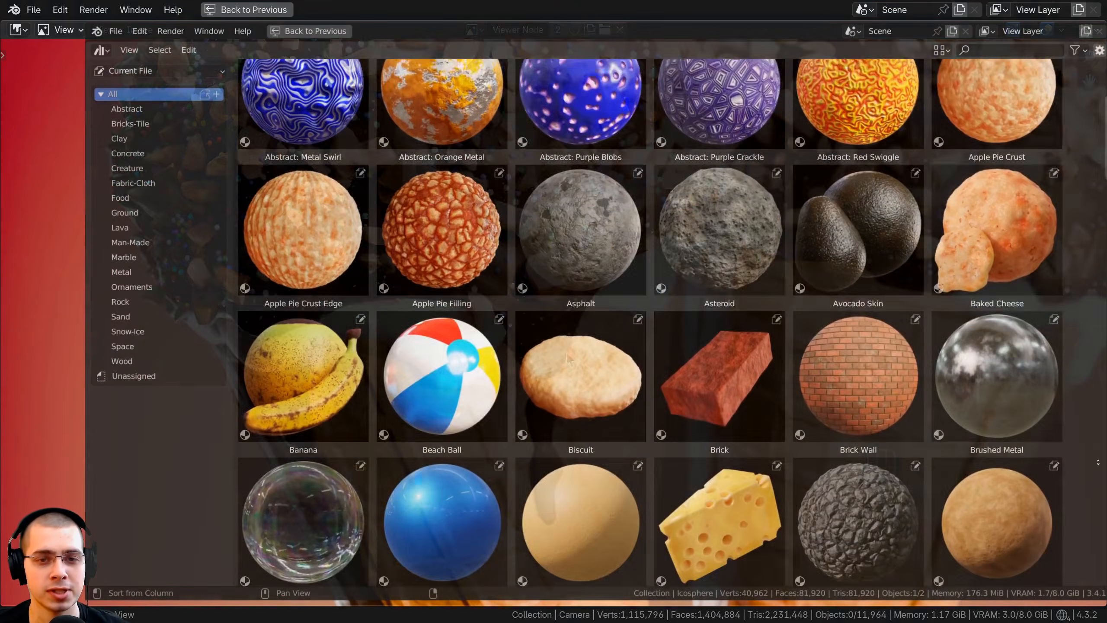
# Step: Browse the material asset library and apply its Glass material to the teapot, cups and saucers
pyautogui.scroll(-6, 567, 360)
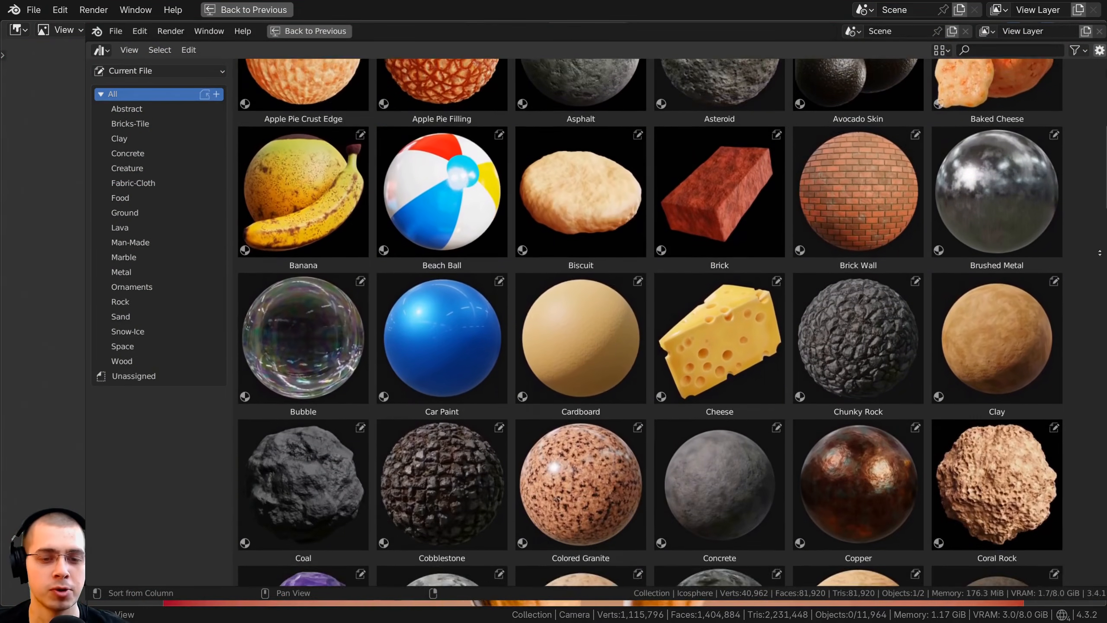
pyautogui.scroll(-9, 650, 323)
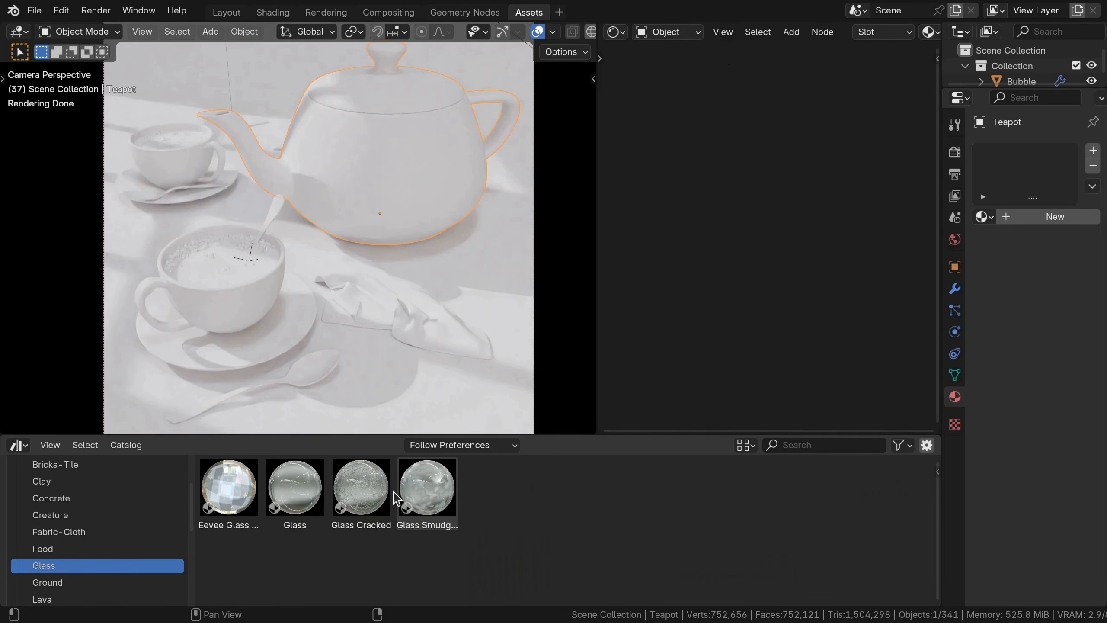
pyautogui.moveTo(294, 487); pyautogui.dragTo(379, 188)
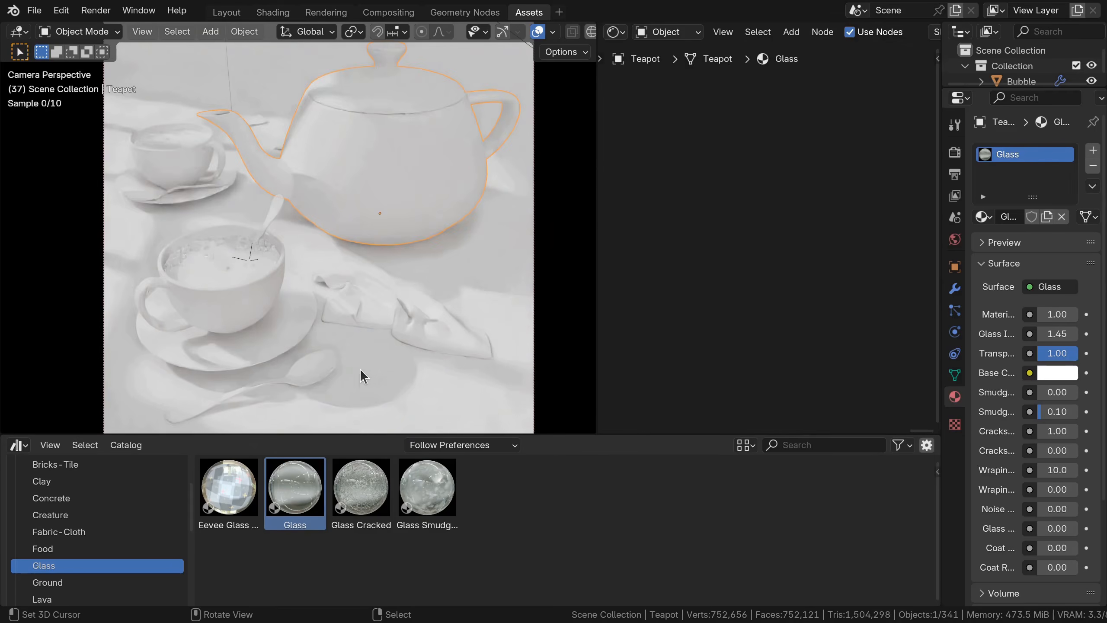
pyautogui.moveTo(298, 482); pyautogui.dragTo(181, 157)
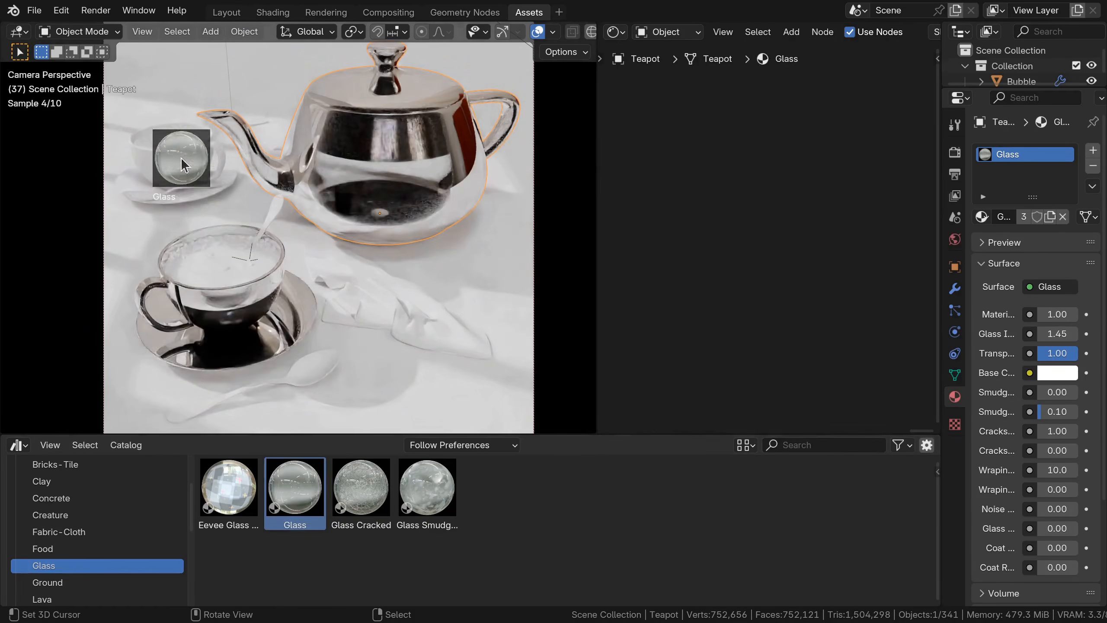
pyautogui.moveTo(184, 202); pyautogui.dragTo(184, 202)
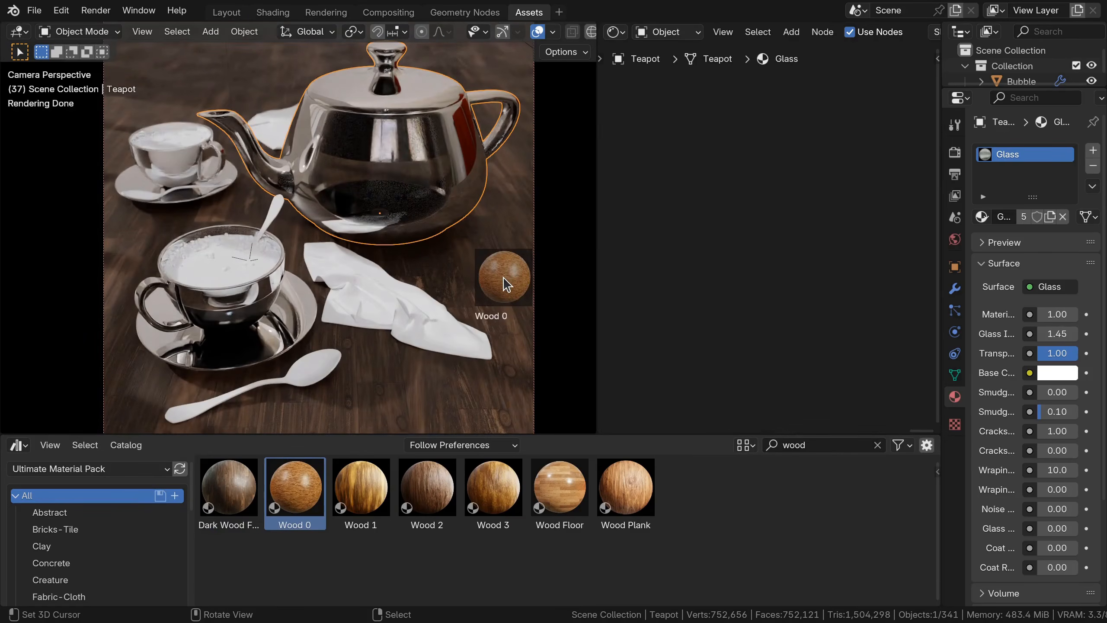
# Step: Try the Wood 0 and Wood 1 materials on the table, with the Wood 1 Scale at 4.5
pyautogui.moveTo(503, 277); pyautogui.dragTo(503, 276)
pyautogui.moveTo(362, 486); pyautogui.dragTo(482, 280)
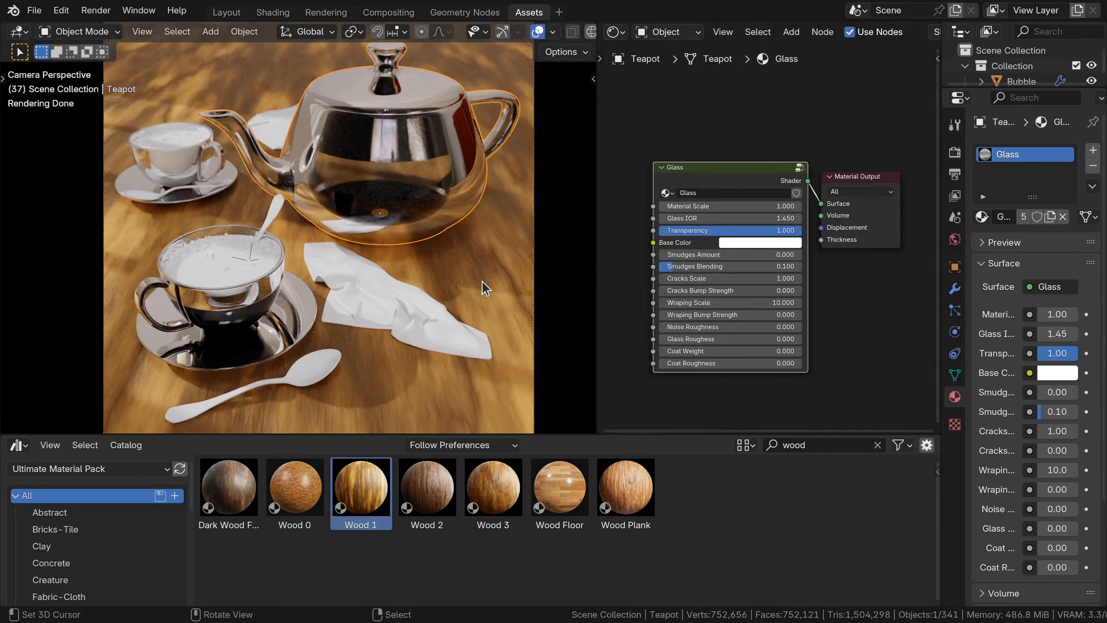
pyautogui.rightClick(482, 281)
pyautogui.press('Home')
pyautogui.moveTo(702, 212); pyautogui.dragTo(741, 212)
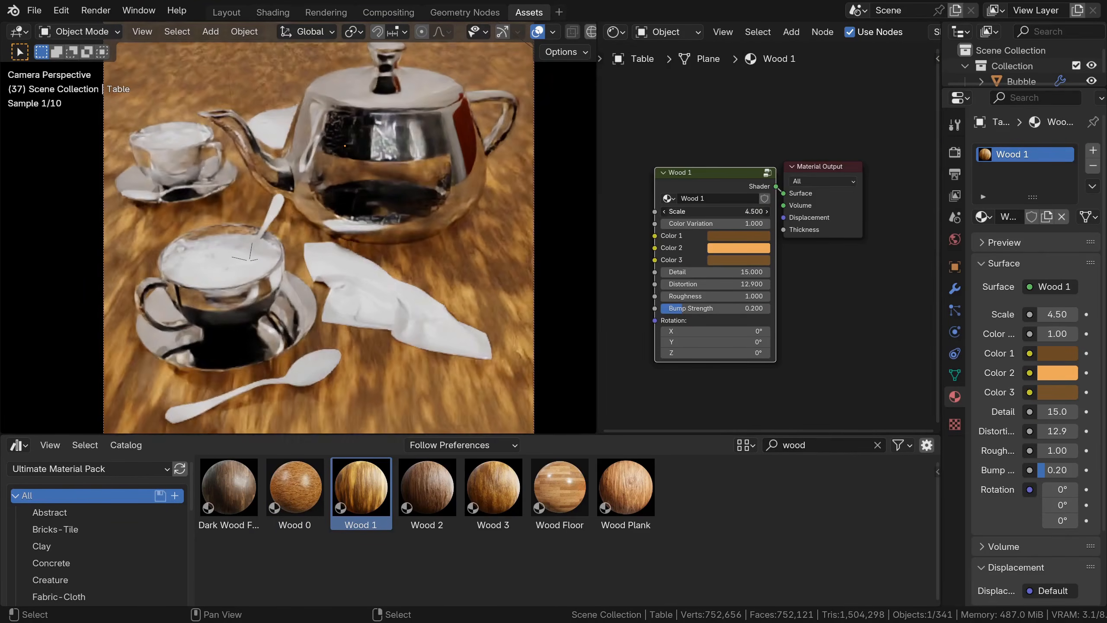
# Step: Try the Wood 3 material on the table with Scale 3.1 and a Z rotation of 37.9°
pyautogui.moveTo(493, 486); pyautogui.dragTo(487, 287)
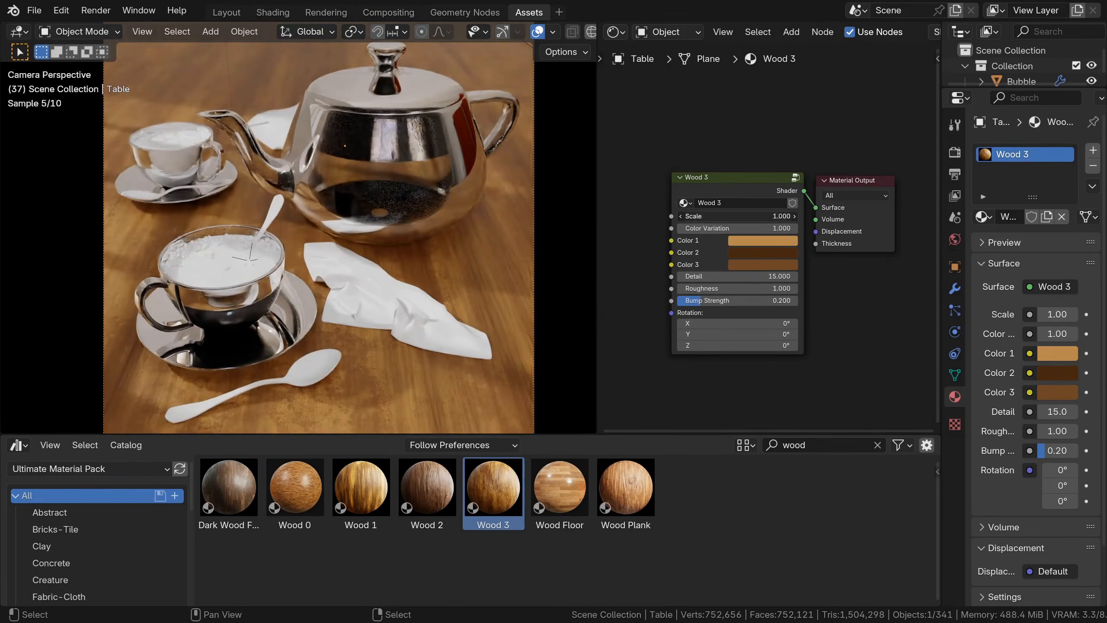
pyautogui.moveTo(758, 215); pyautogui.dragTo(780, 215)
pyautogui.scroll(2, 776, 216)
pyautogui.moveTo(723, 363); pyautogui.dragTo(750, 364)
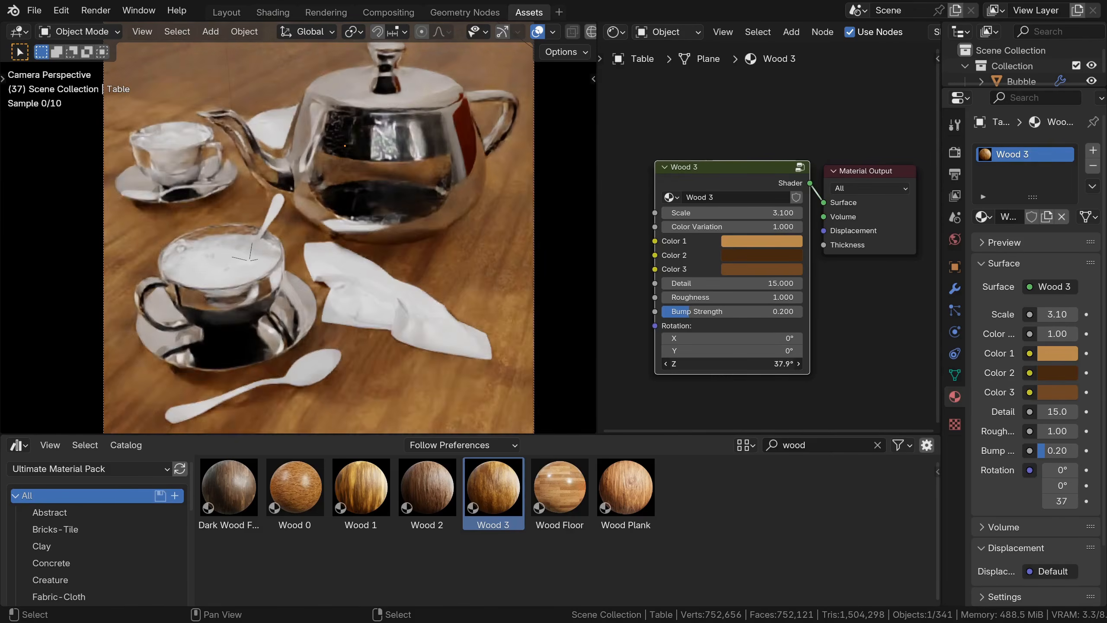
# Step: Apply the Wood Plank material to the table, darken Color 1 to brown and set Texture Variation 2 to 11
pyautogui.moveTo(562, 502); pyautogui.dragTo(502, 399)
pyautogui.moveTo(667, 160); pyautogui.dragTo(706, 160)
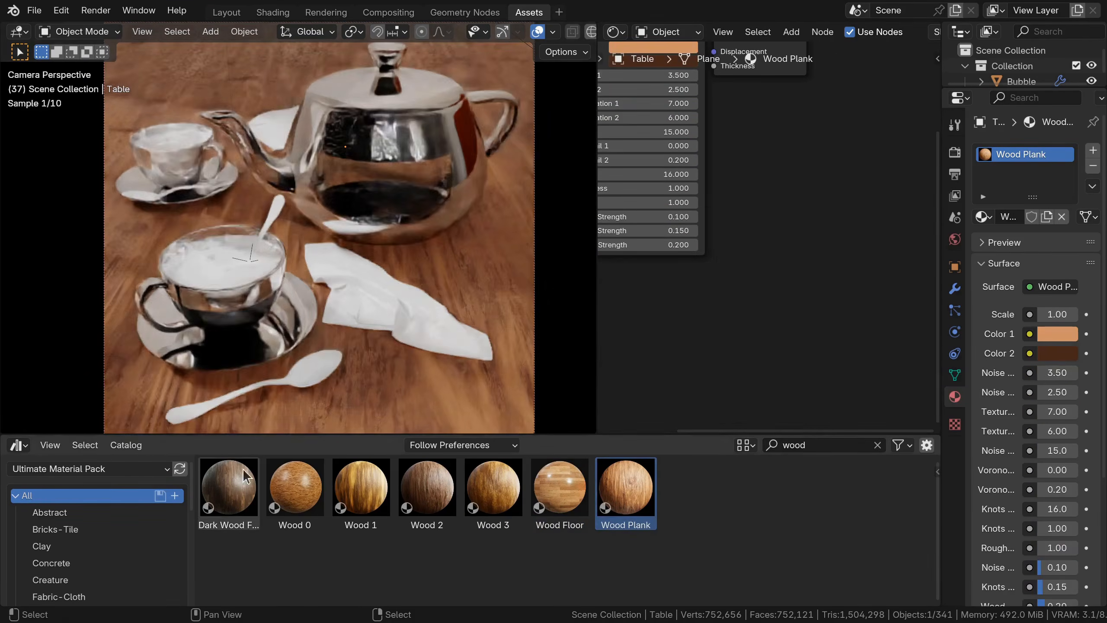
pyautogui.moveTo(741, 222); pyautogui.dragTo(788, 222)
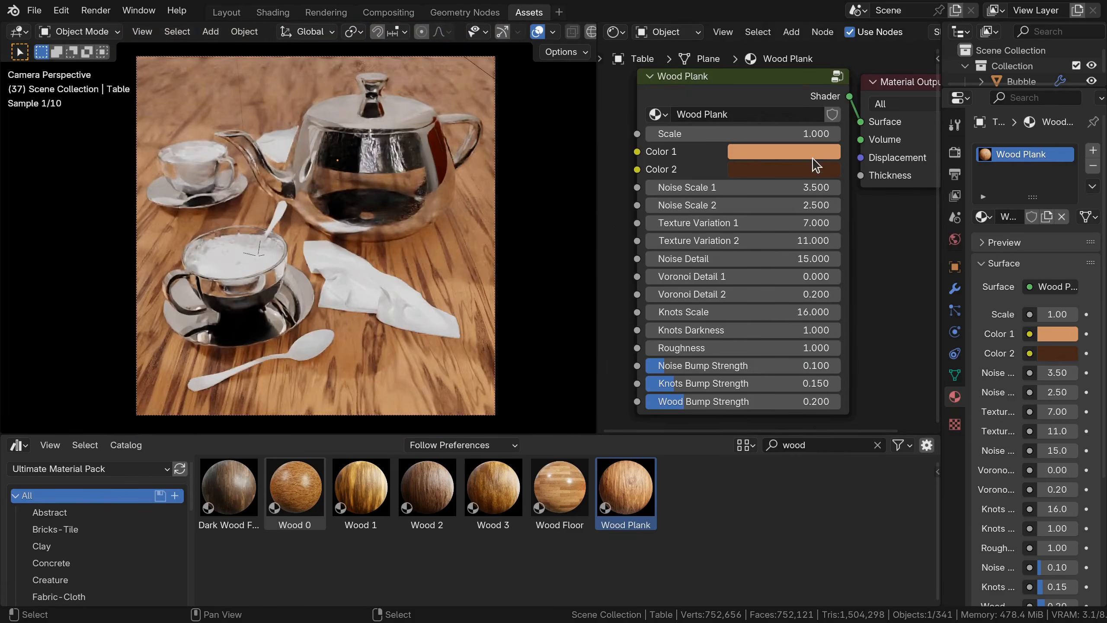
pyautogui.click(810, 155)
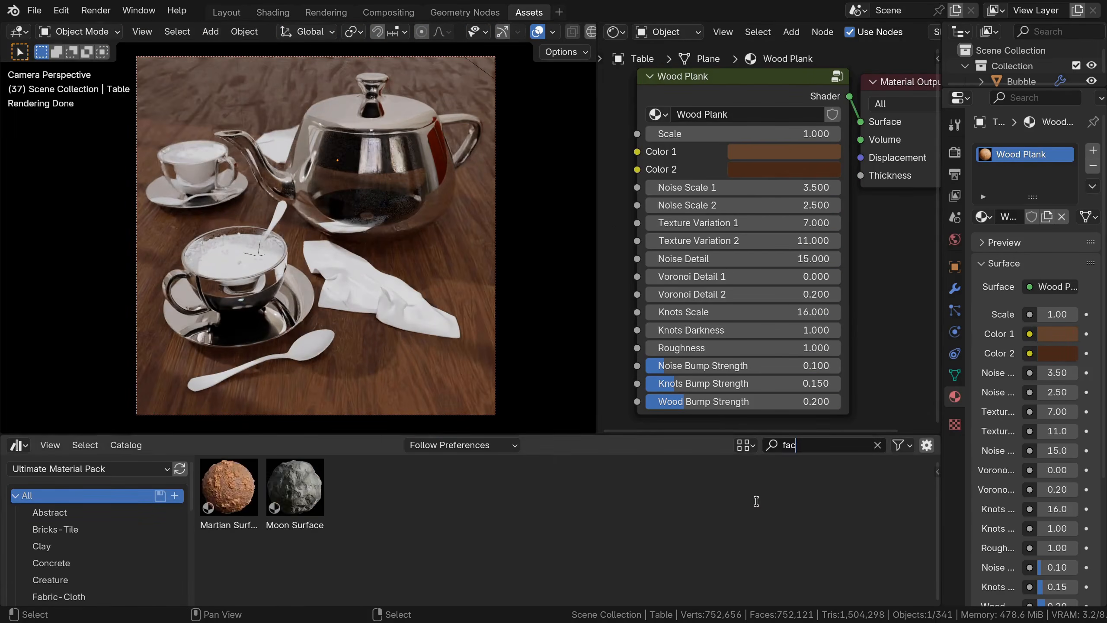
# Step: Search the material library for "fab" and apply the blue Fabric material to the napkins
pyautogui.press('BackSpace')
pyautogui.write('b')
pyautogui.moveTo(294, 486); pyautogui.dragTo(279, 200)
# Step: Select the saucer under the front cup and inspect the node settings of its Glass material
pyautogui.rightClick(291, 318)
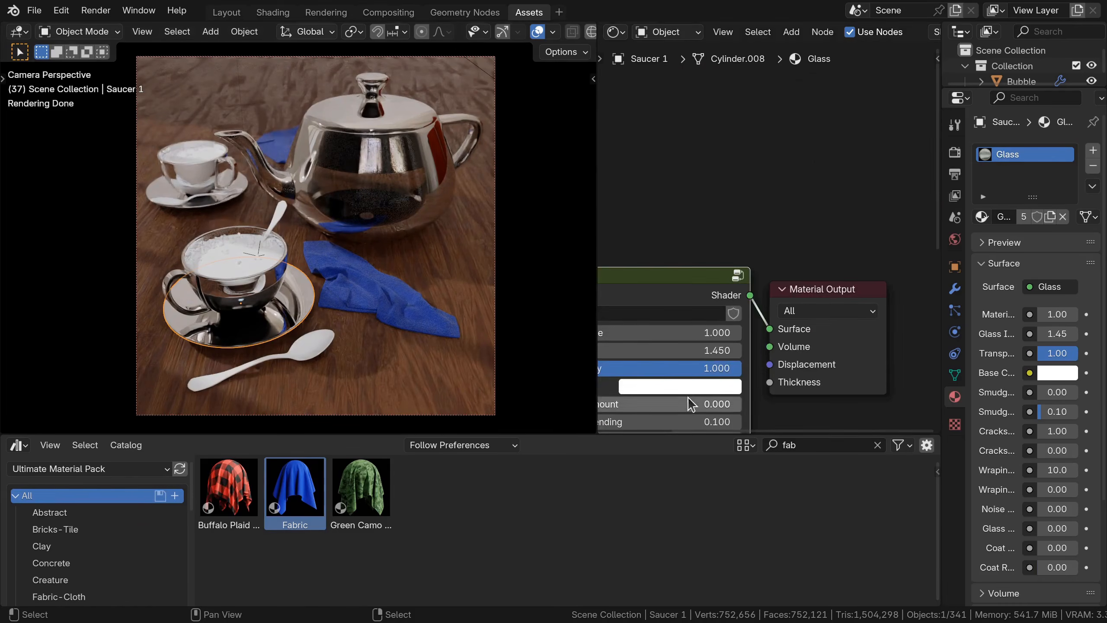
pyautogui.moveTo(692, 403); pyautogui.dragTo(808, 269, button='middle')
pyautogui.scroll(-5, 839, 32)
pyautogui.moveTo(839, 33); pyautogui.dragTo(646, 143)
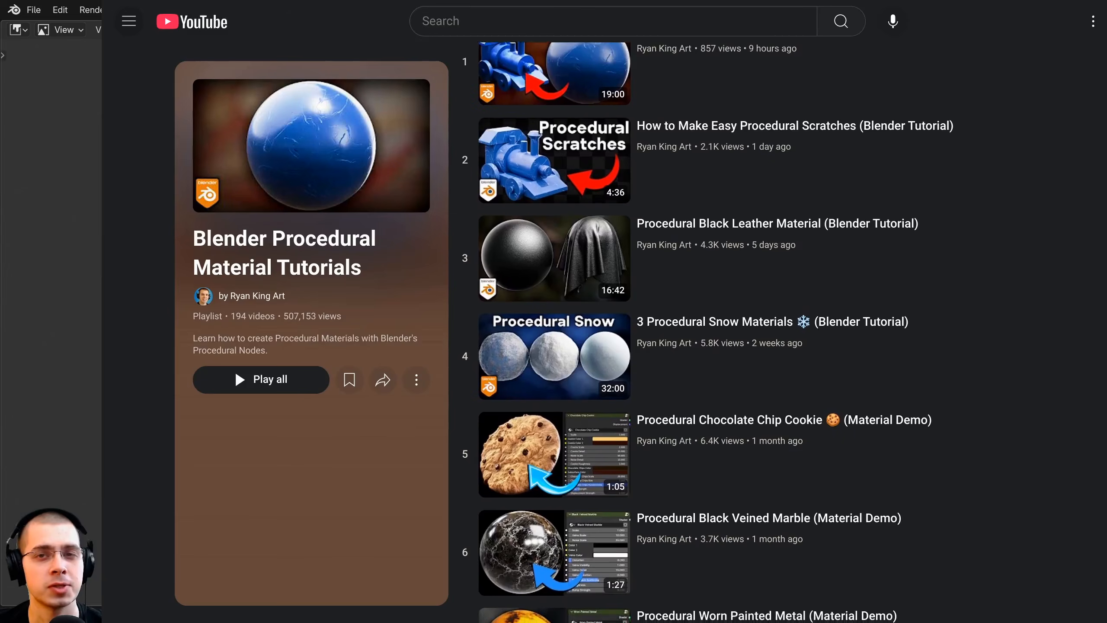
# Step: Switch to YouTube and browse the Blender Procedural Material Tutorials and Blender Food Tutorials playlists
pyautogui.scroll(-2, 715, 331)
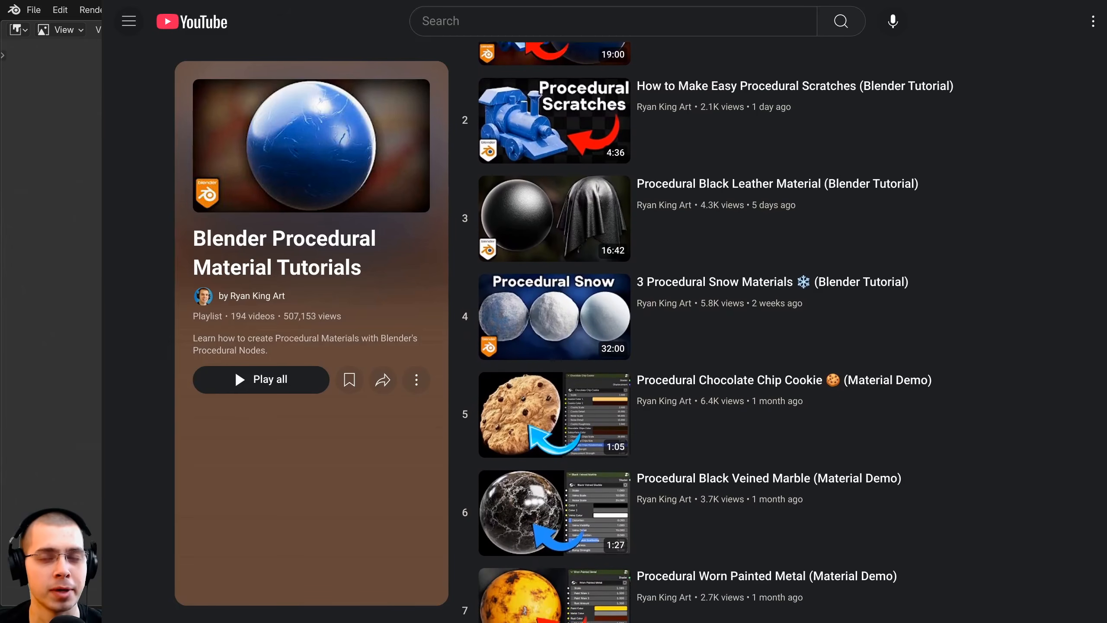
pyautogui.scroll(-3, 715, 331)
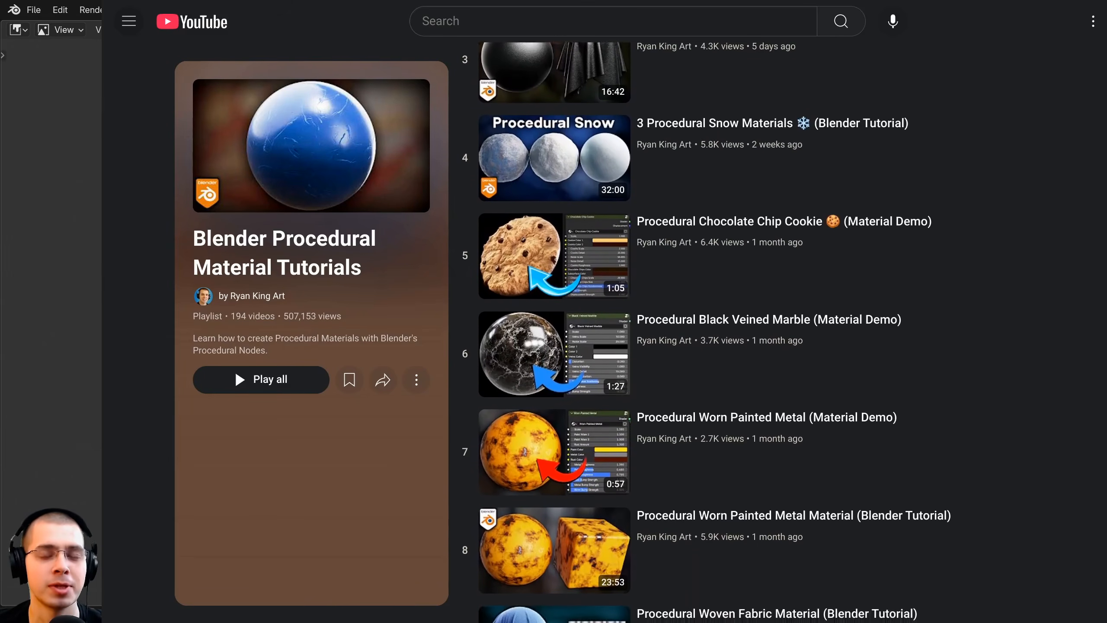
pyautogui.scroll(-3, 715, 331)
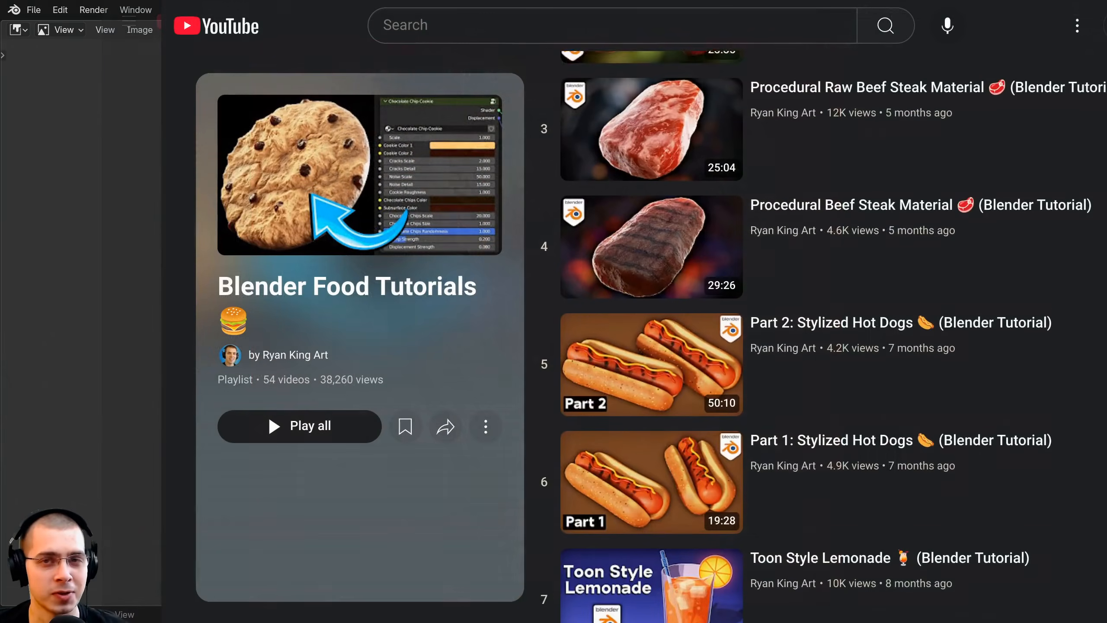
pyautogui.scroll(-3, 828, 331)
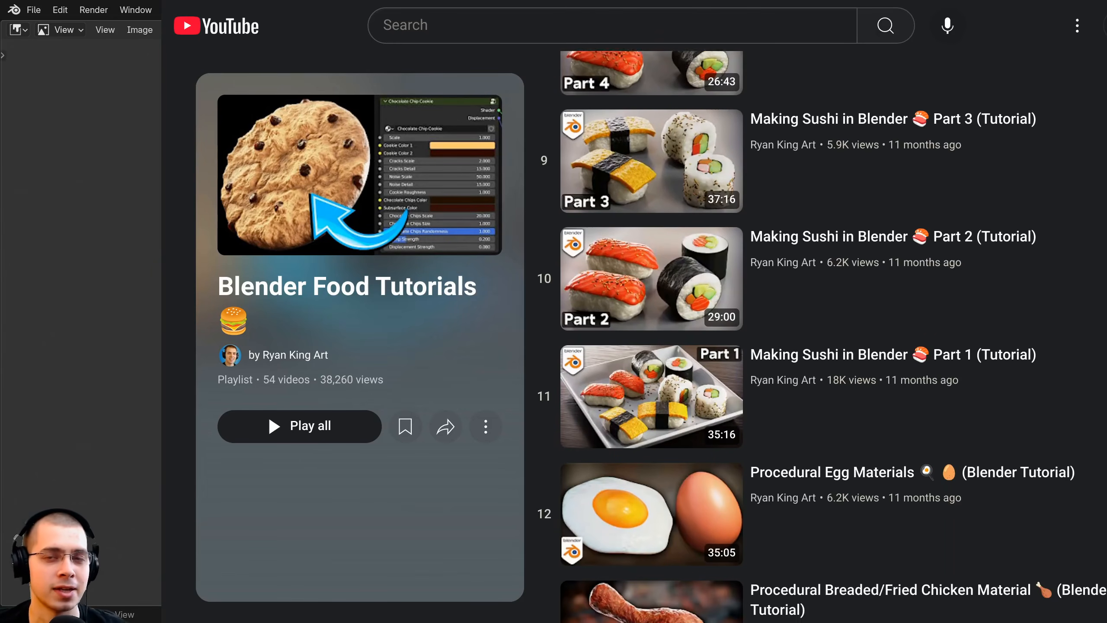
pyautogui.scroll(-1, 828, 331)
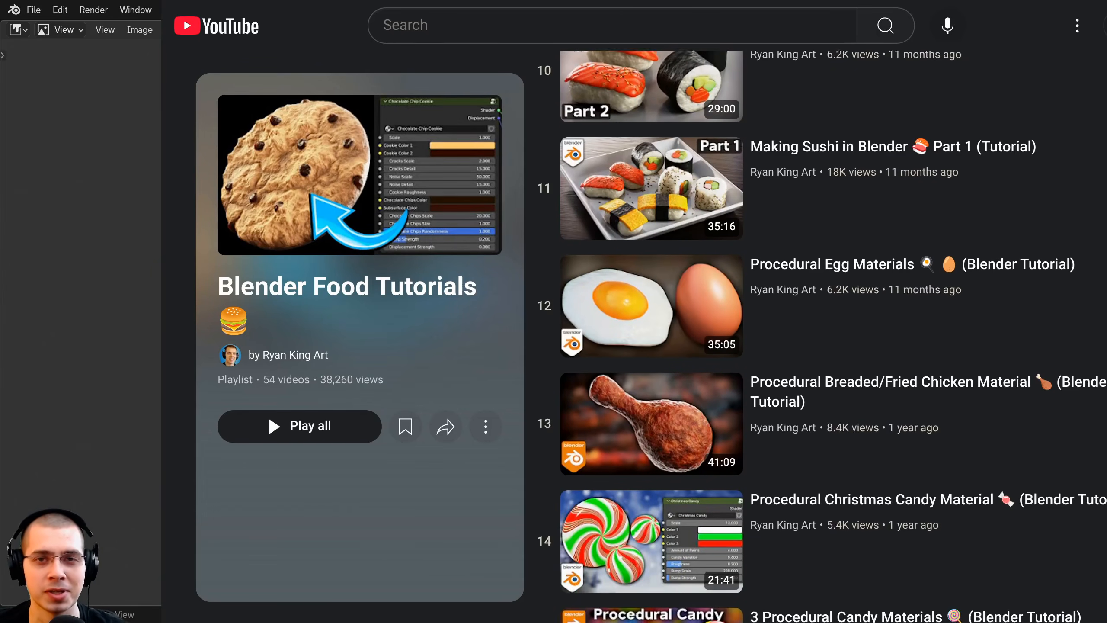
pyautogui.scroll(-2, 828, 331)
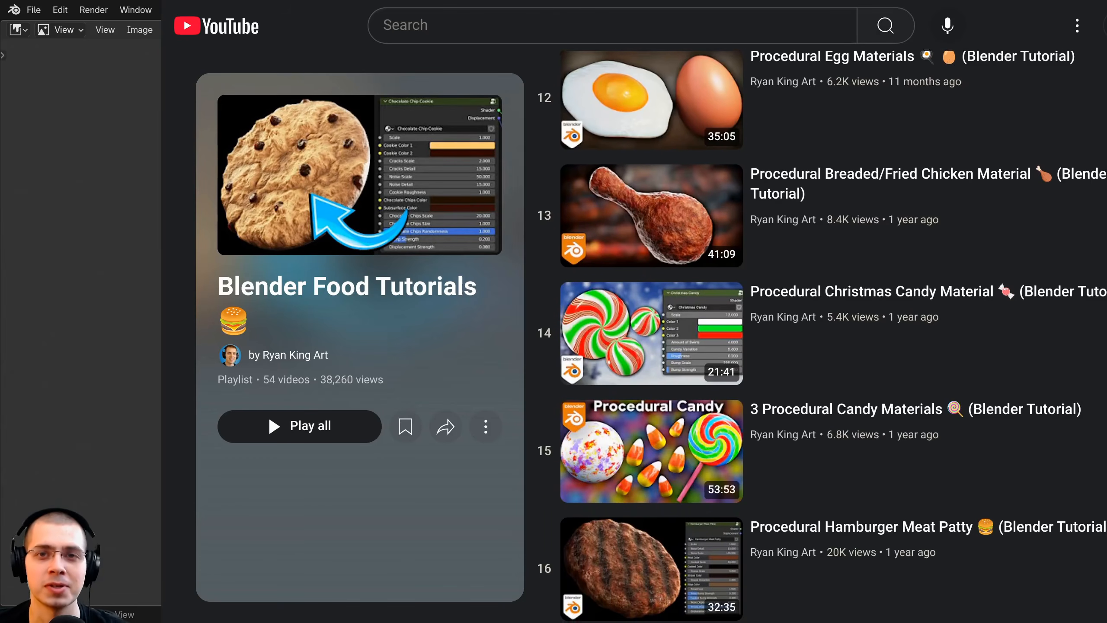
pyautogui.scroll(-1, 829, 331)
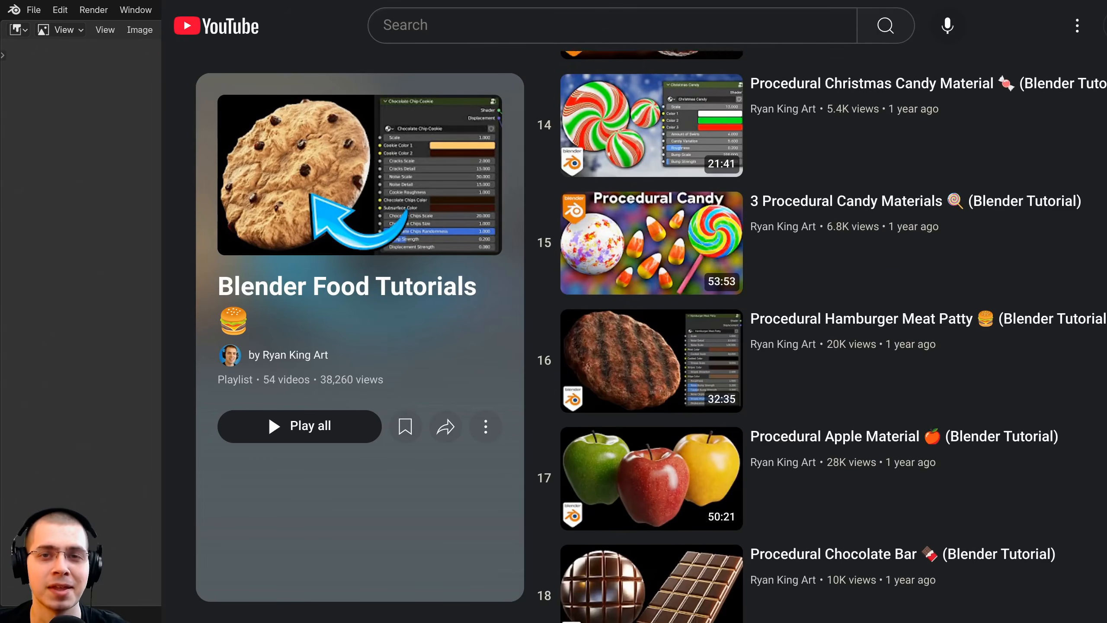